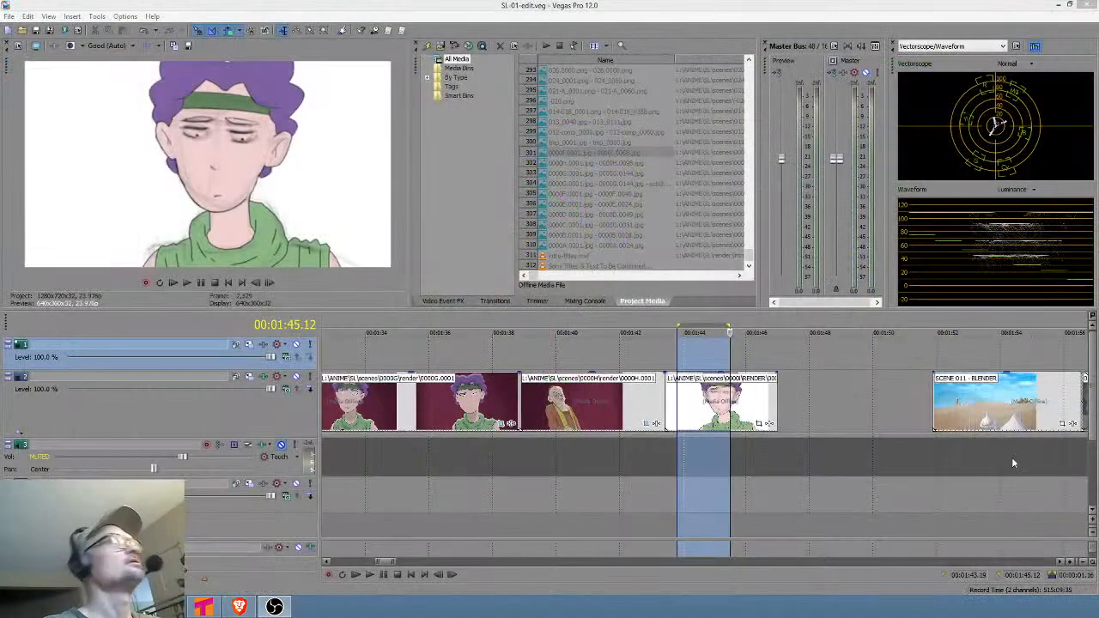
Examine the scene clips on the edit timeline between the intro titles and SCENE 011, and the extent of the whole episode.
{"action": "left_click", "coordinate": [447, 355]}
{"action": "scroll", "coordinate": [453, 351], "scroll_direction": "down", "scroll_amount": 5}
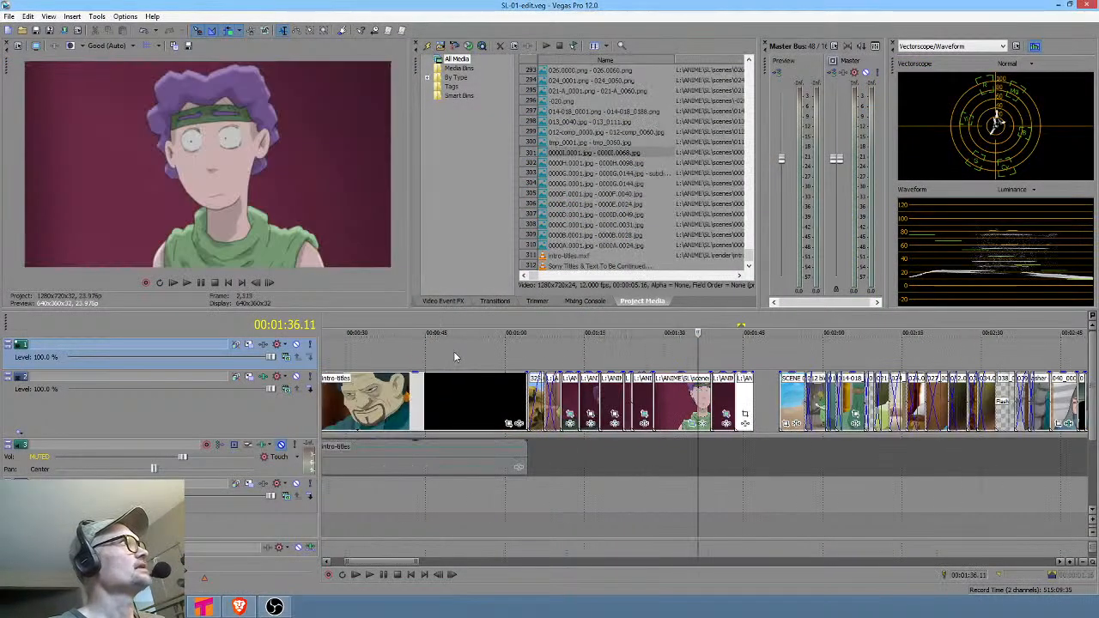
{"action": "scroll", "coordinate": [453, 351], "scroll_direction": "down", "scroll_amount": 5}
{"action": "scroll", "coordinate": [699, 386], "scroll_direction": "down", "scroll_amount": 5}
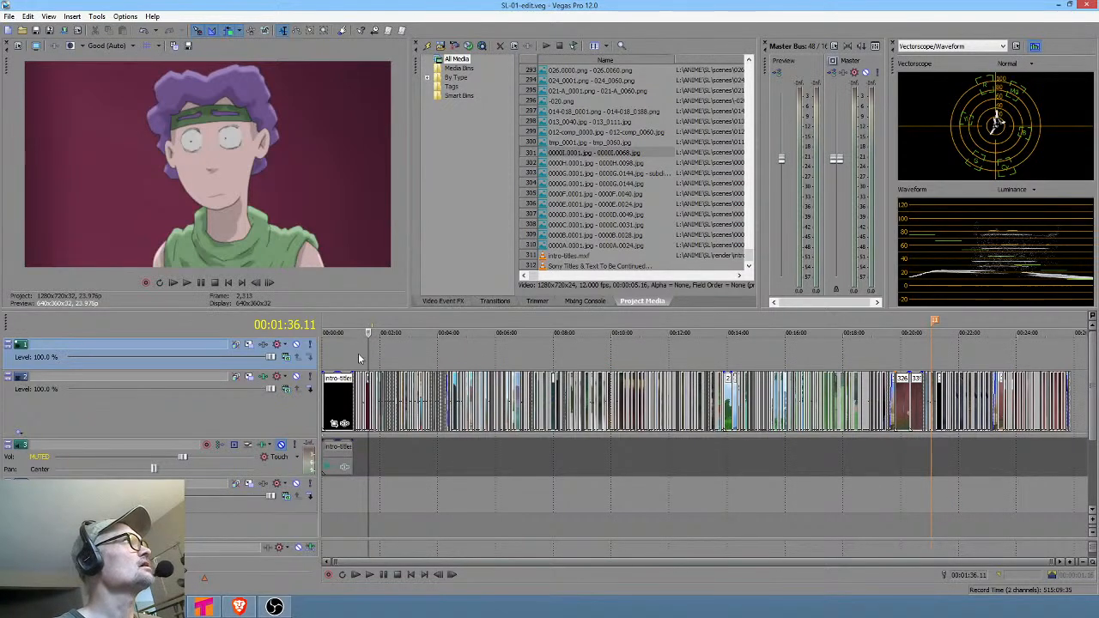
{"action": "left_click_drag", "start_coordinate": [352, 365], "coordinate": [362, 367]}
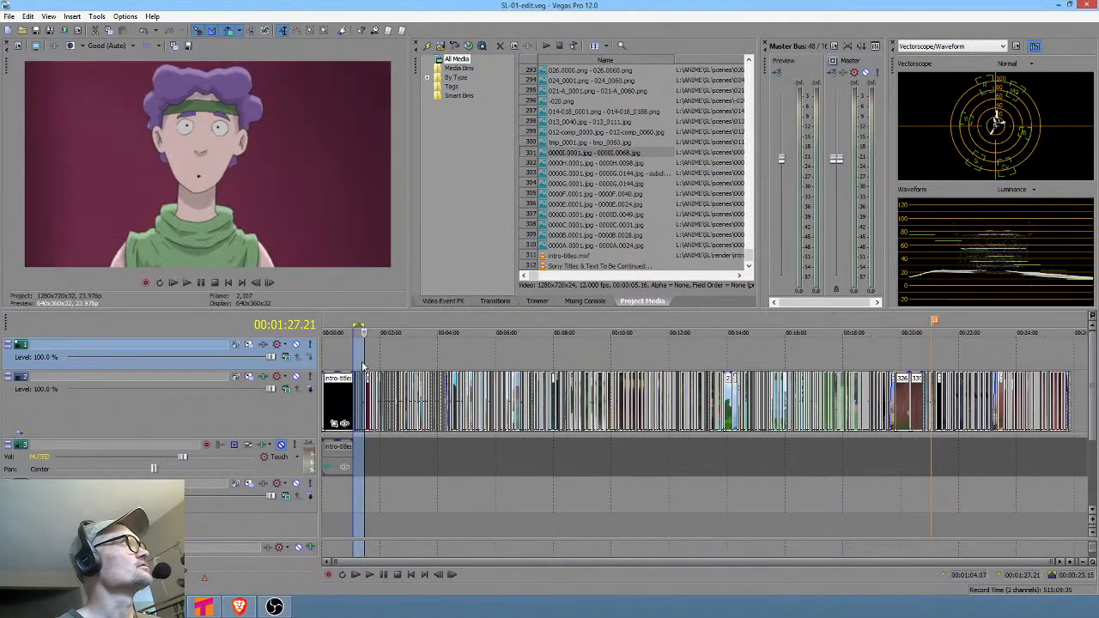
{"action": "scroll", "coordinate": [362, 366], "scroll_direction": "up", "scroll_amount": 5}
{"action": "left_click_drag", "start_coordinate": [499, 345], "coordinate": [1019, 361]}
{"action": "left_click", "coordinate": [570, 364]}
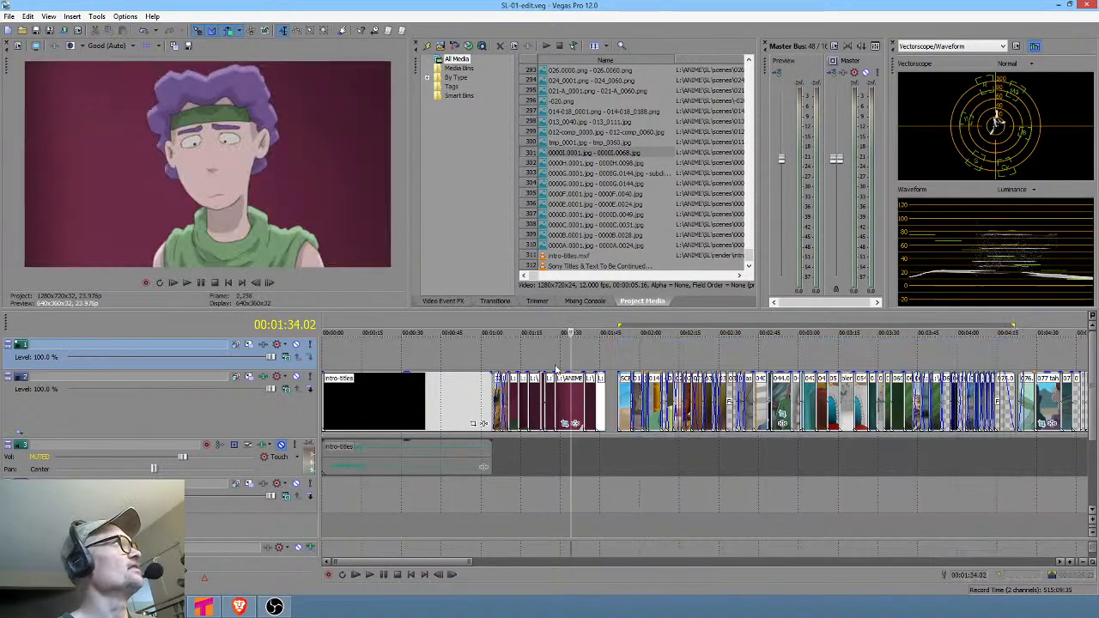
{"action": "left_click_drag", "start_coordinate": [555, 361], "coordinate": [541, 364]}
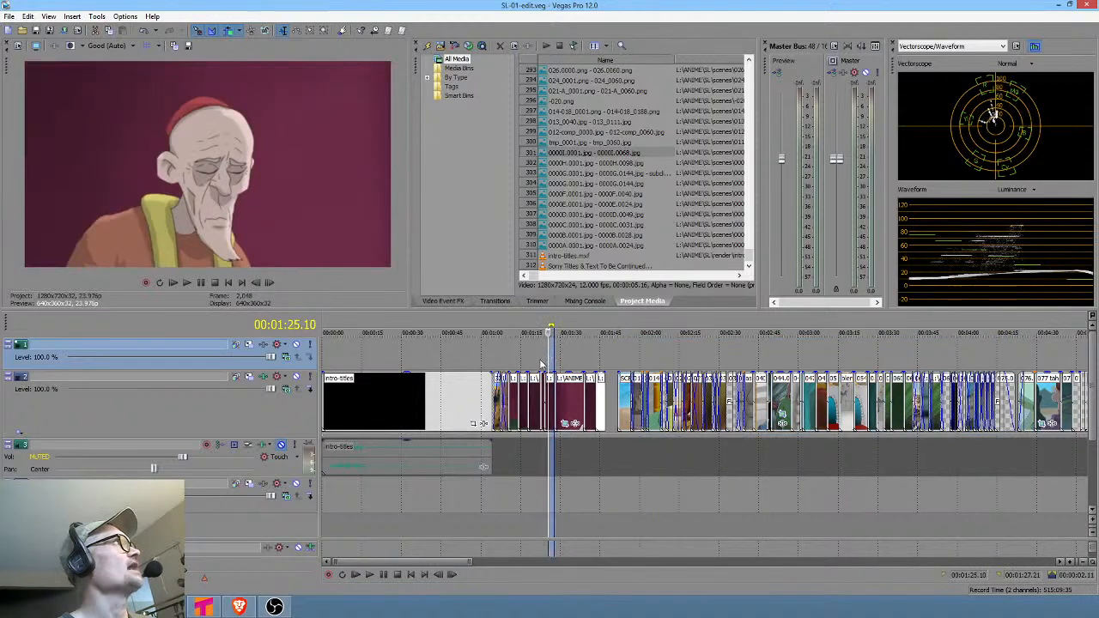
{"action": "scroll", "coordinate": [542, 364], "scroll_direction": "up", "scroll_amount": 4}
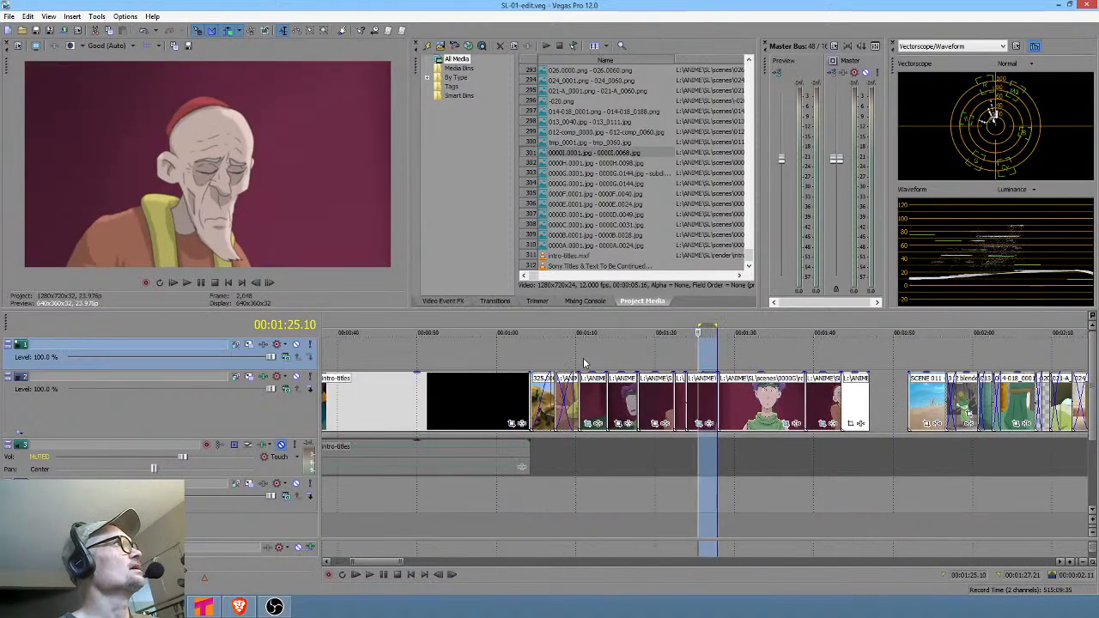
{"action": "scroll", "coordinate": [584, 363], "scroll_direction": "down", "scroll_amount": 2}
{"action": "left_click", "coordinate": [754, 361]}
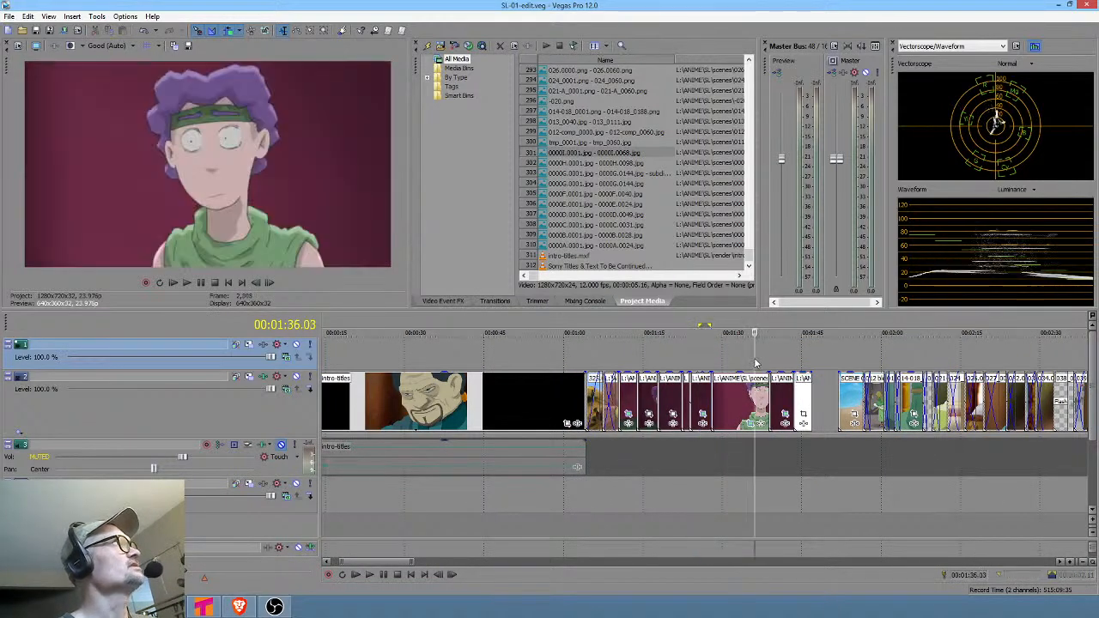
{"action": "left_click_drag", "start_coordinate": [735, 361], "coordinate": [745, 356]}
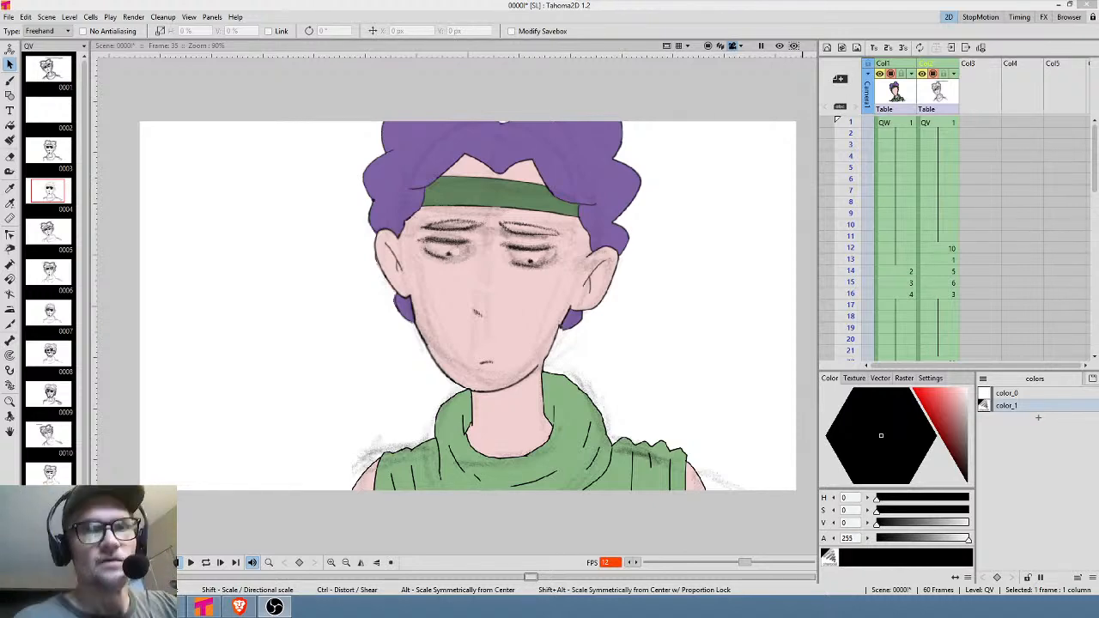
Switch to Tahoma2D and scrub the opening frames of the coloured QW column and the rough sketch QV column.
{"action": "left_click", "coordinate": [900, 122]}
{"action": "mouse_move", "coordinate": [857, 122]}
{"action": "left_mouse_down"}
{"action": "mouse_move", "coordinate": [852, 252]}
{"action": "mouse_move", "coordinate": [854, 122]}
{"action": "left_mouse_up"}
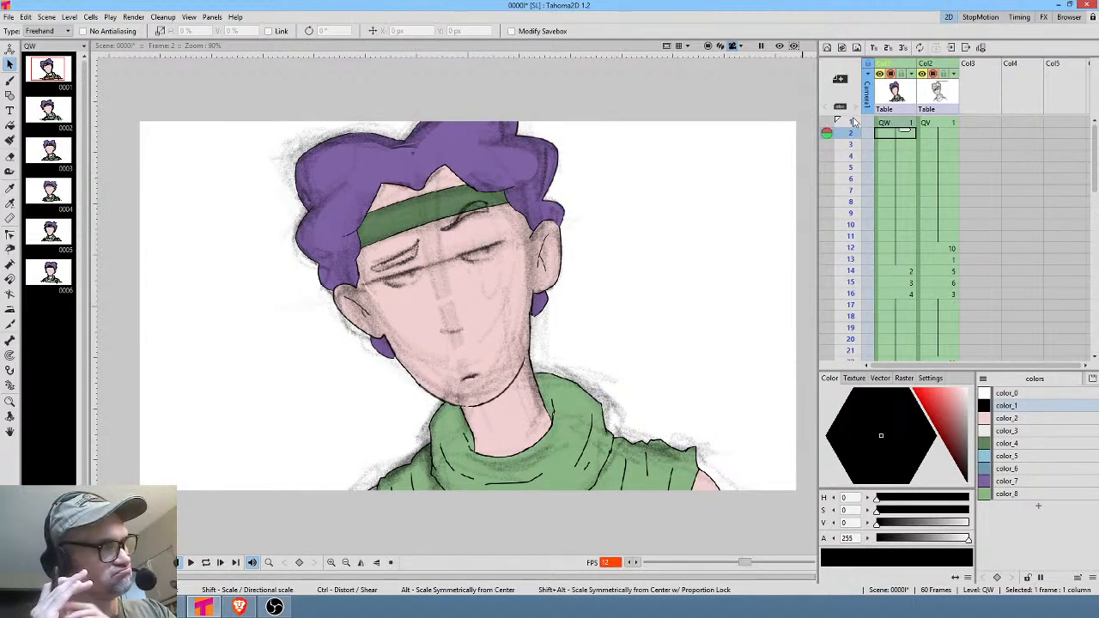
{"action": "left_click", "coordinate": [903, 120]}
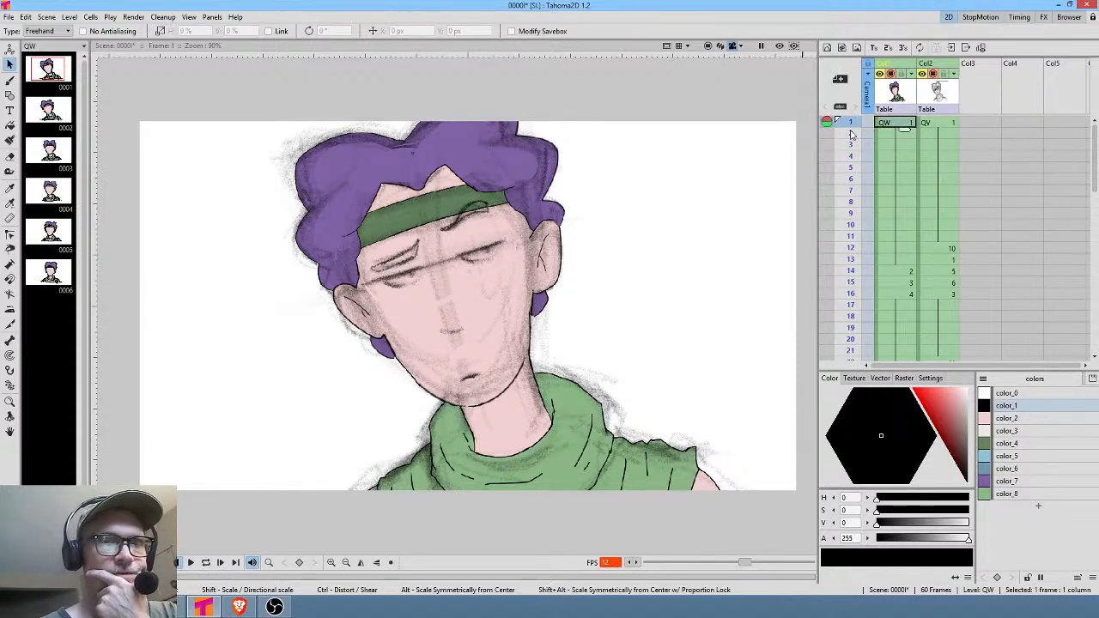
{"action": "mouse_move", "coordinate": [851, 127]}
{"action": "left_mouse_down"}
{"action": "mouse_move", "coordinate": [848, 246]}
{"action": "mouse_move", "coordinate": [841, 196]}
{"action": "left_mouse_up"}
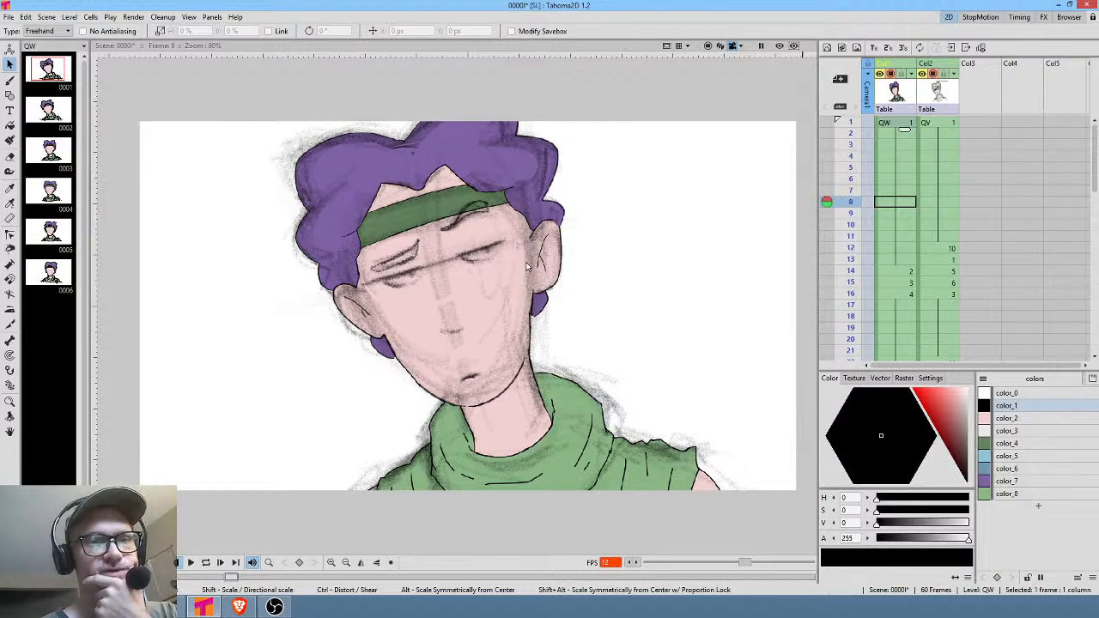
{"action": "left_click", "coordinate": [938, 123]}
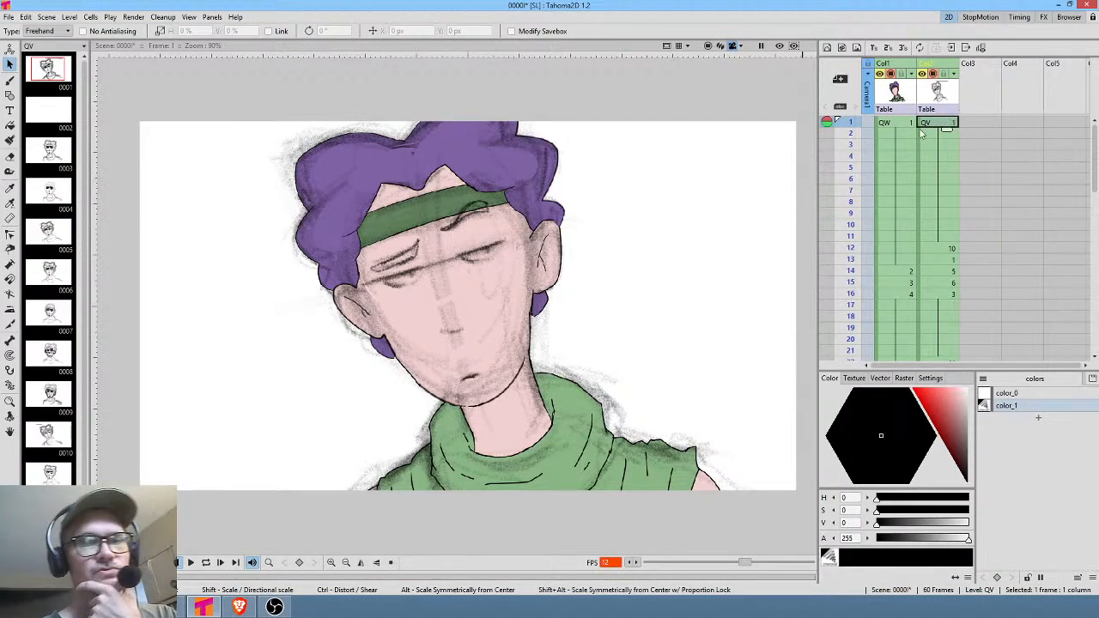
{"action": "left_click_drag", "start_coordinate": [852, 183], "coordinate": [852, 243]}
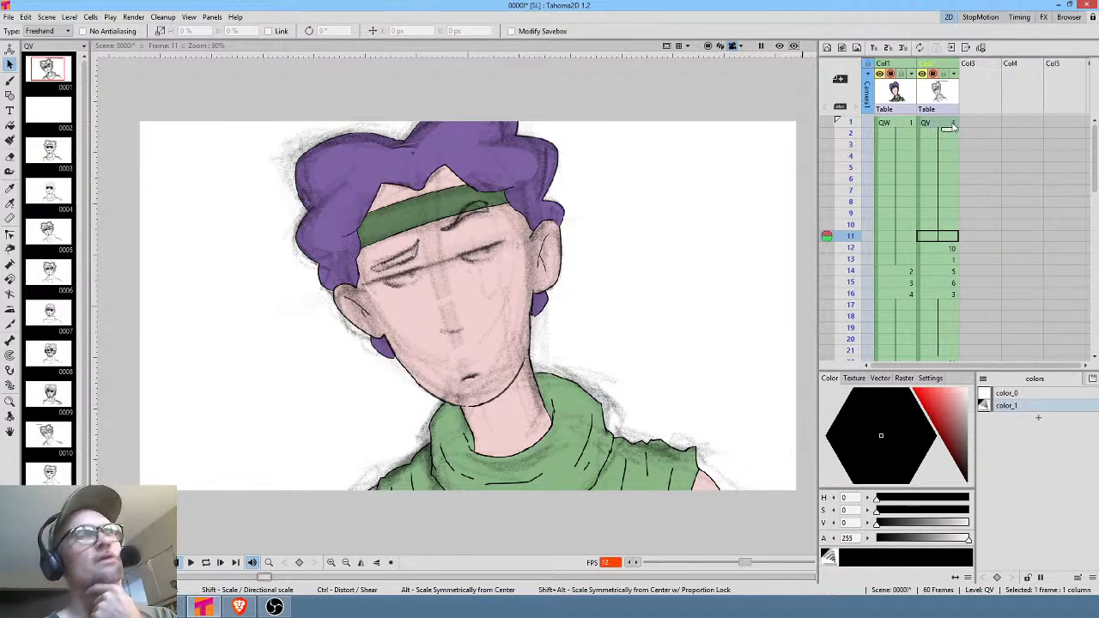
{"action": "left_click", "coordinate": [851, 146]}
{"action": "left_click_drag", "start_coordinate": [851, 145], "coordinate": [841, 206]}
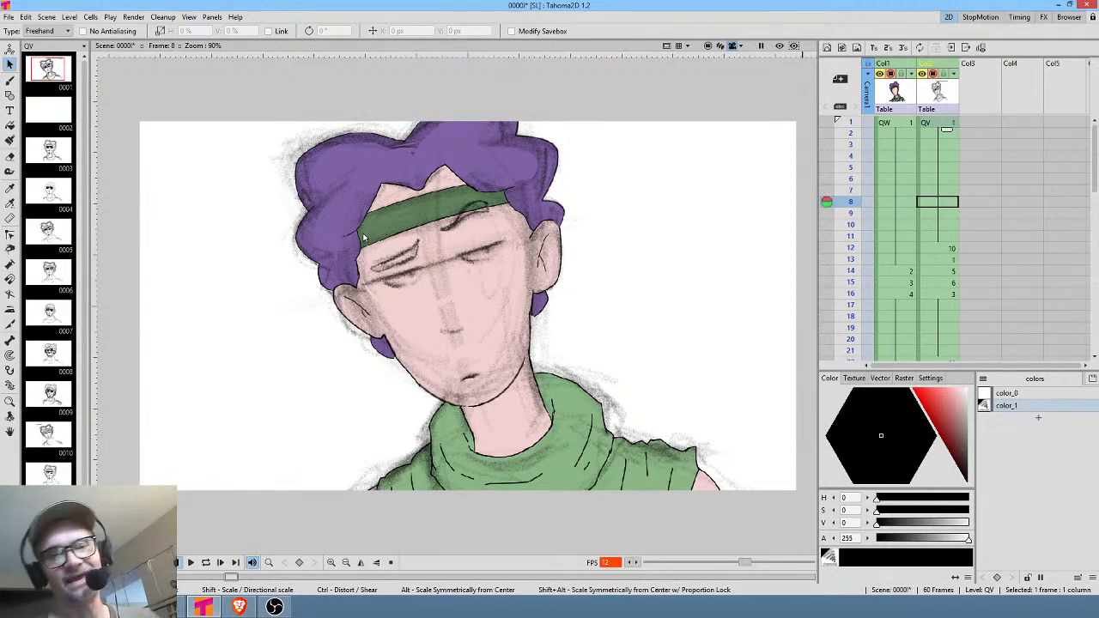
Scrub the coloured QW column from frame 1 through frame 16 to review the head turn.
{"action": "left_click", "coordinate": [902, 123]}
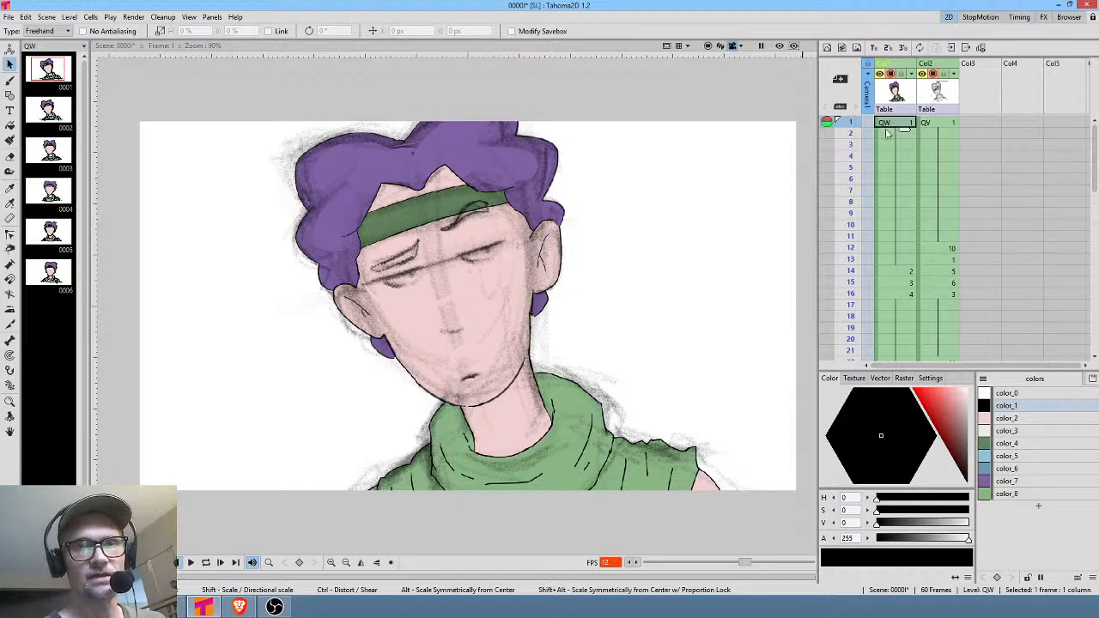
{"action": "left_click", "coordinate": [854, 168]}
{"action": "left_click_drag", "start_coordinate": [854, 169], "coordinate": [852, 294]}
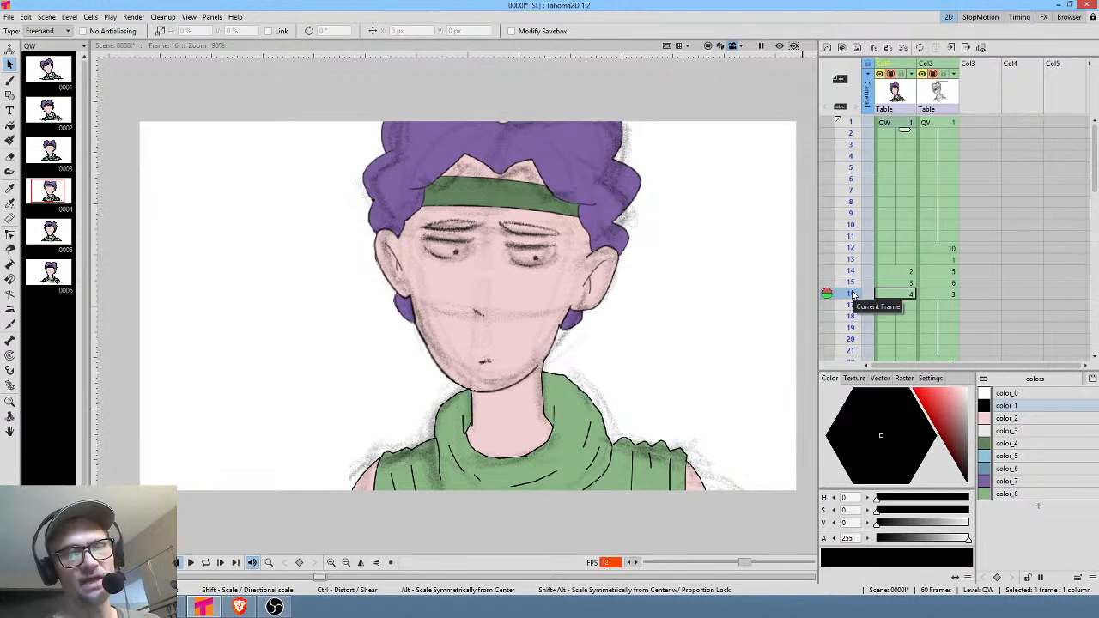
{"action": "left_click", "coordinate": [903, 125]}
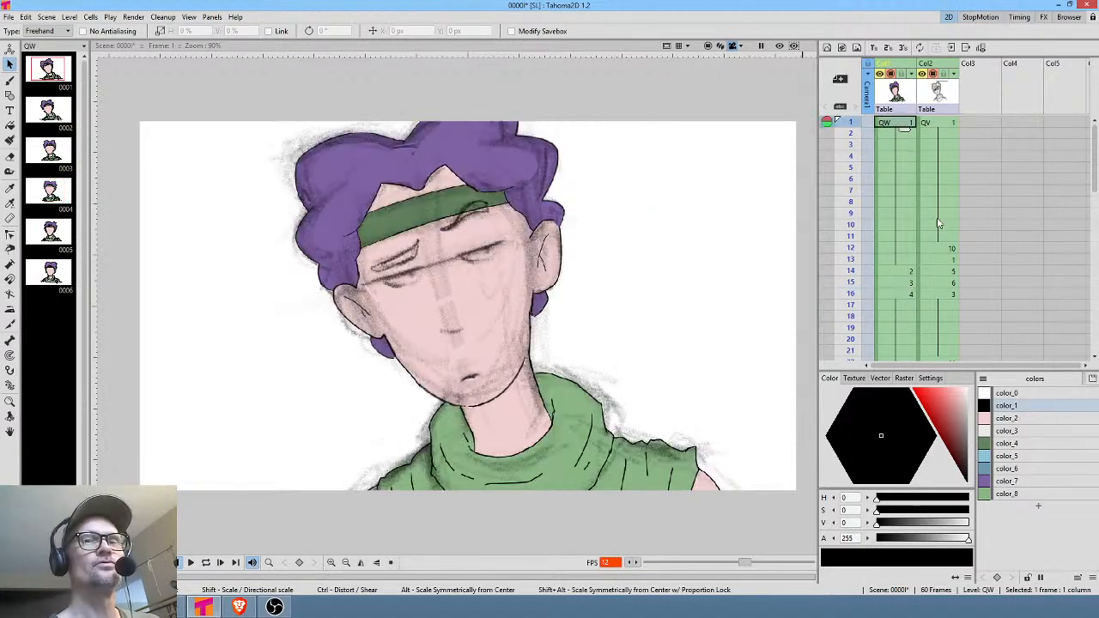
{"action": "left_click_drag", "start_coordinate": [855, 215], "coordinate": [854, 125]}
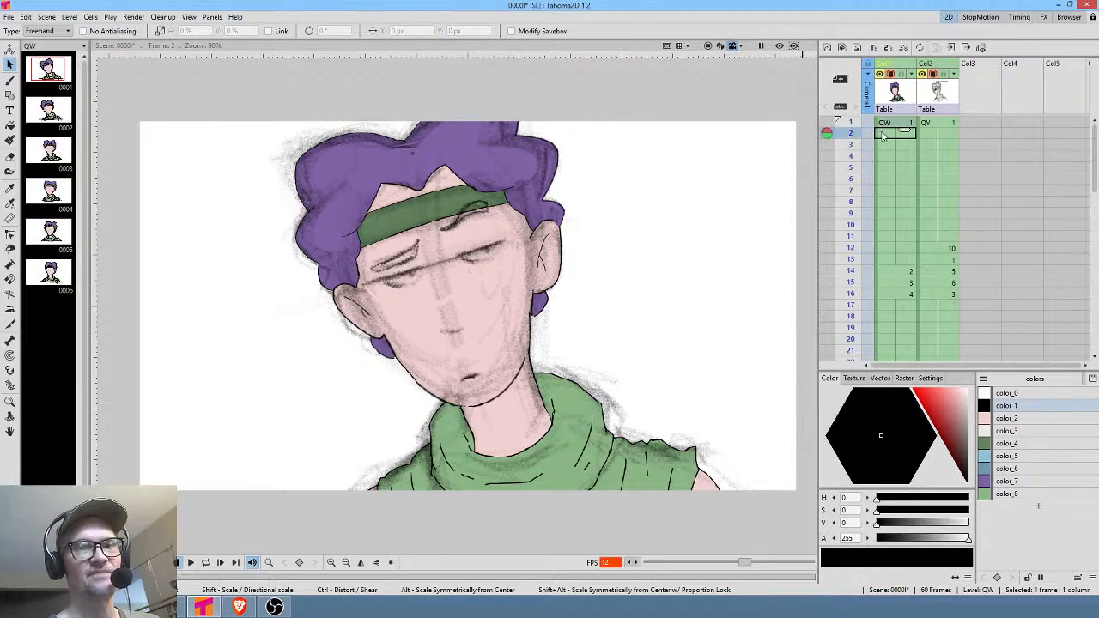
Play the scene from frame 1 to review the motion of the character, and stop playback.
{"action": "left_click", "coordinate": [944, 125]}
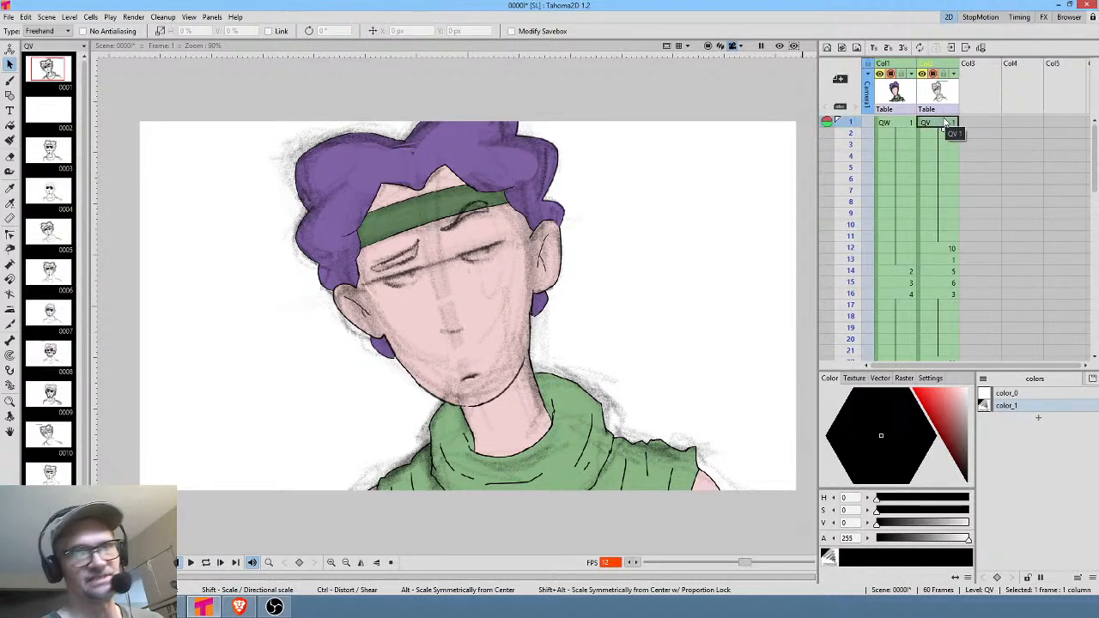
{"action": "key", "text": "l"}
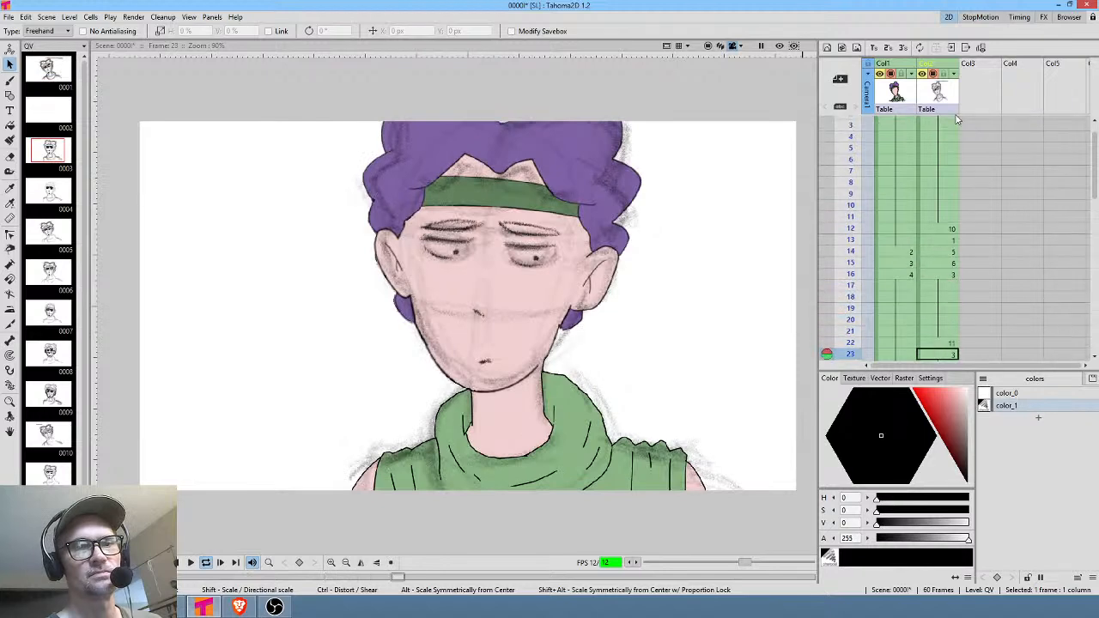
{"action": "key", "text": "l"}
{"action": "middle_click", "coordinate": [933, 169]}
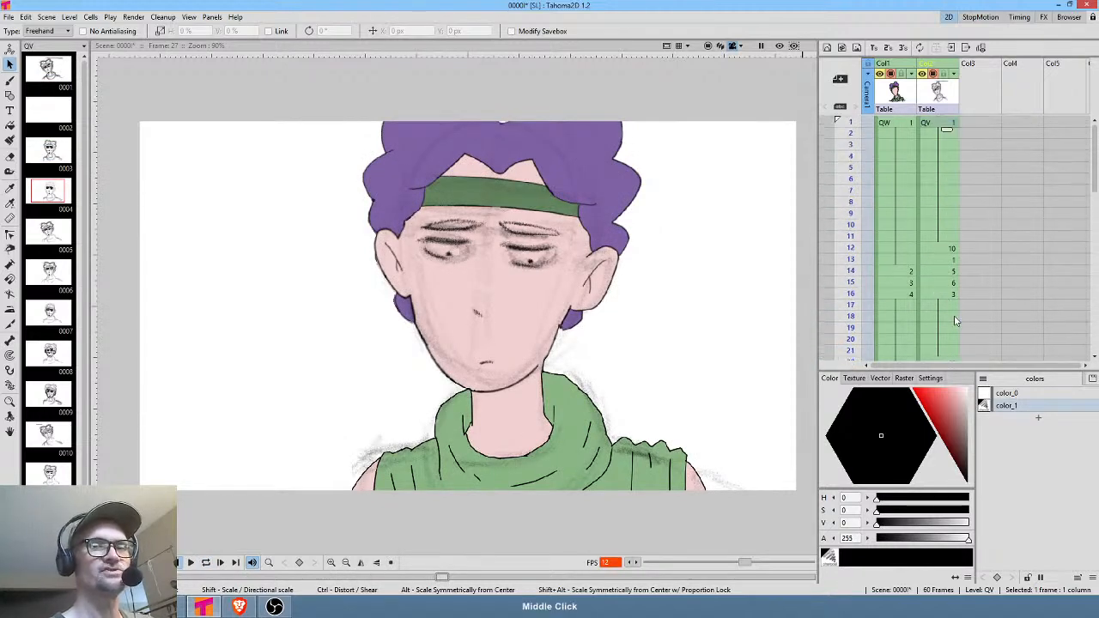
Lower the opacity of the rough sketch column Col2 to 33%.
{"action": "left_click", "coordinate": [980, 124]}
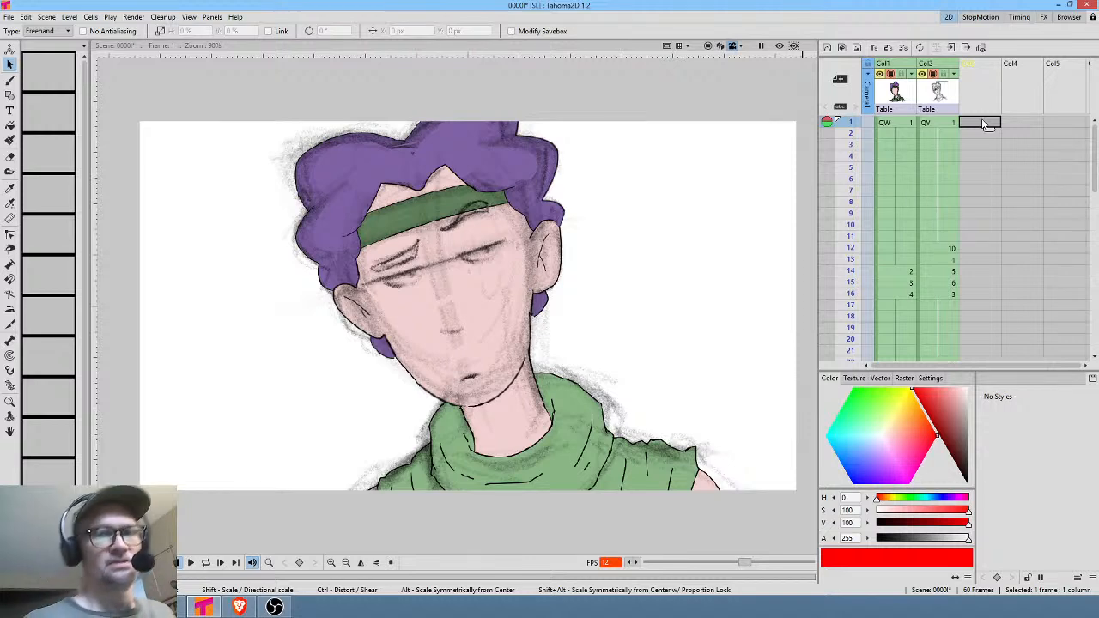
{"action": "left_click", "coordinate": [950, 75]}
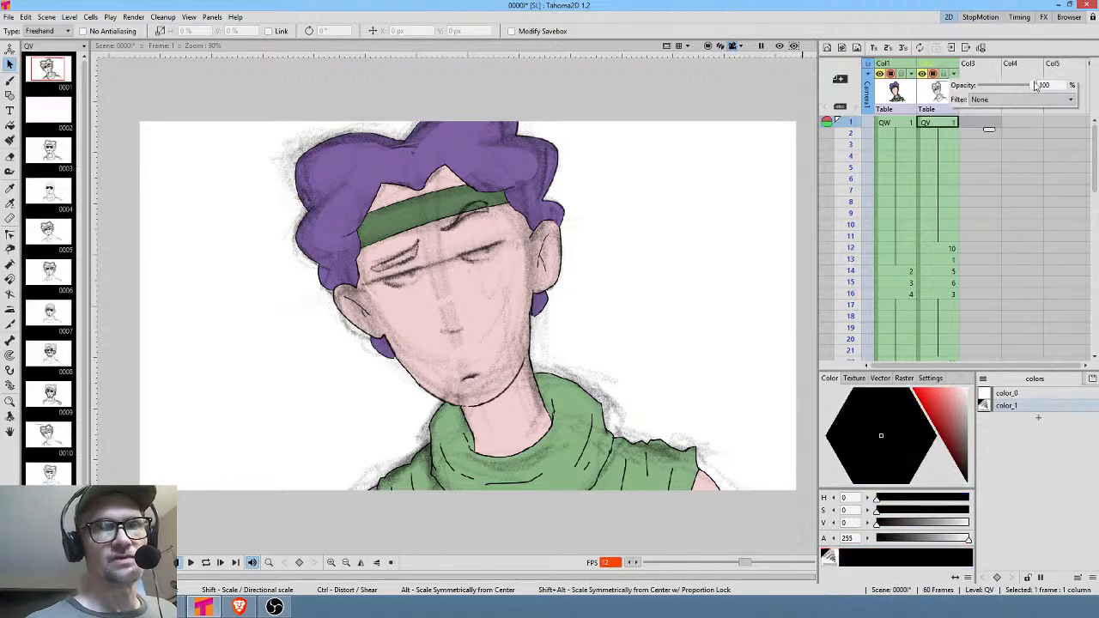
{"action": "left_click_drag", "start_coordinate": [1035, 85], "coordinate": [998, 85]}
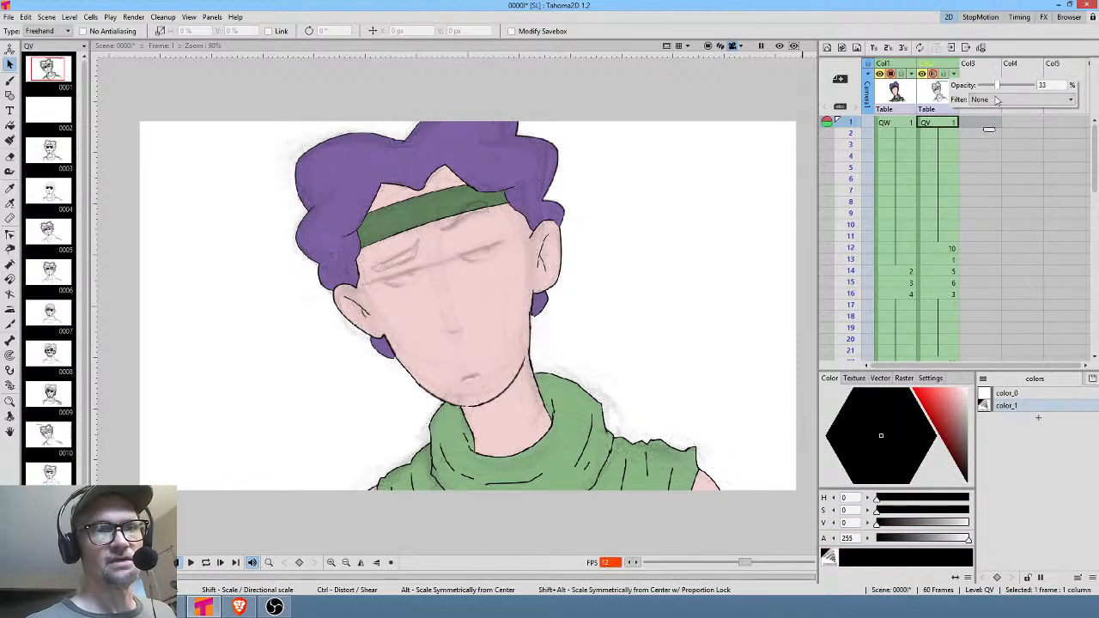
In frame 1 of the empty Col3, brush the upper lid line of the eye on the image's right over the sketch.
{"action": "left_click", "coordinate": [982, 125]}
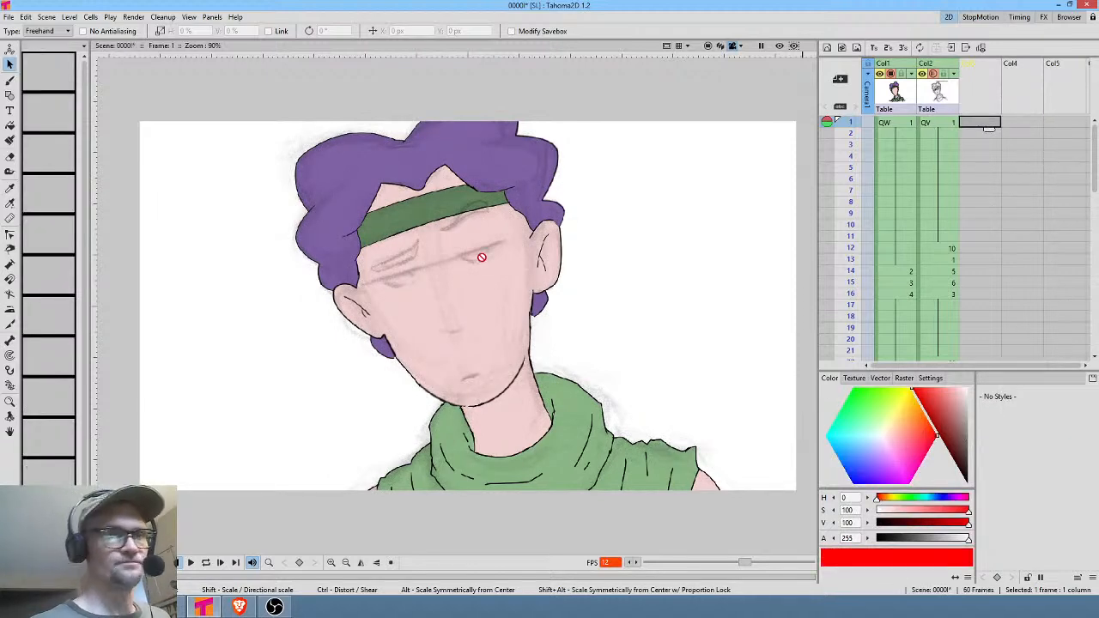
{"action": "key", "text": "b"}
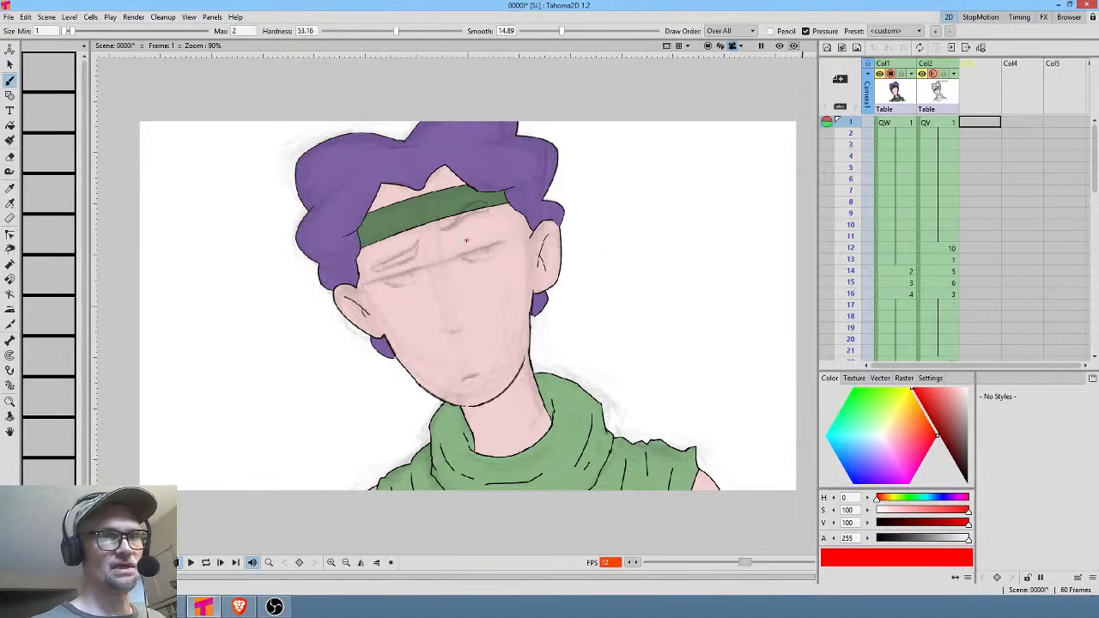
{"action": "key", "text": "shift+space"}
{"action": "left_click_drag", "start_coordinate": [460, 275], "coordinate": [523, 221]}
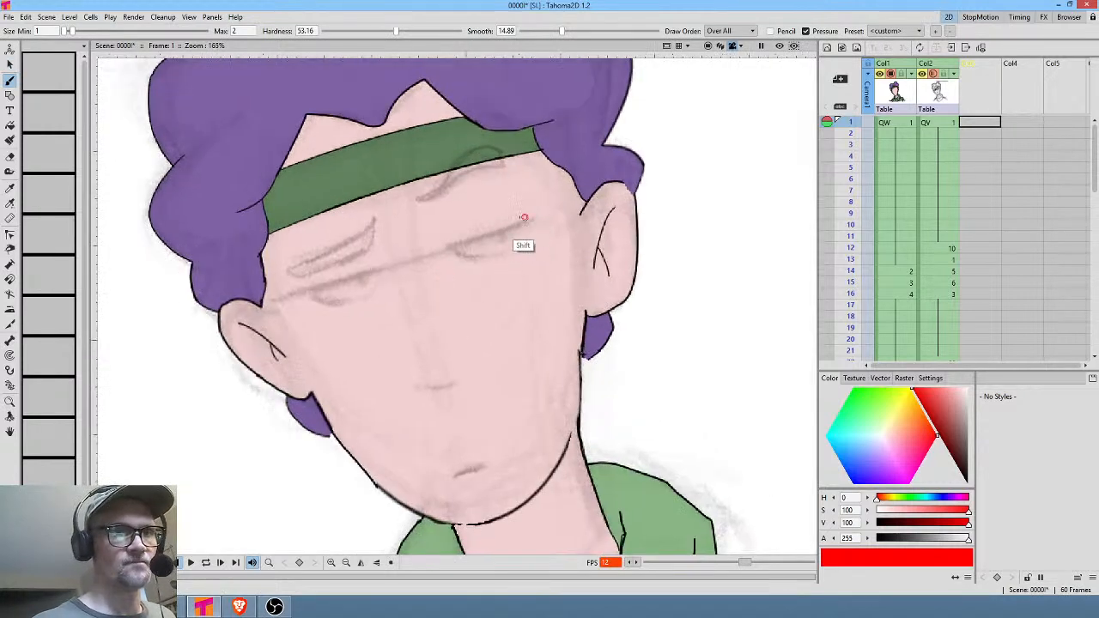
{"action": "left_click_drag", "start_coordinate": [448, 246], "coordinate": [534, 219]}
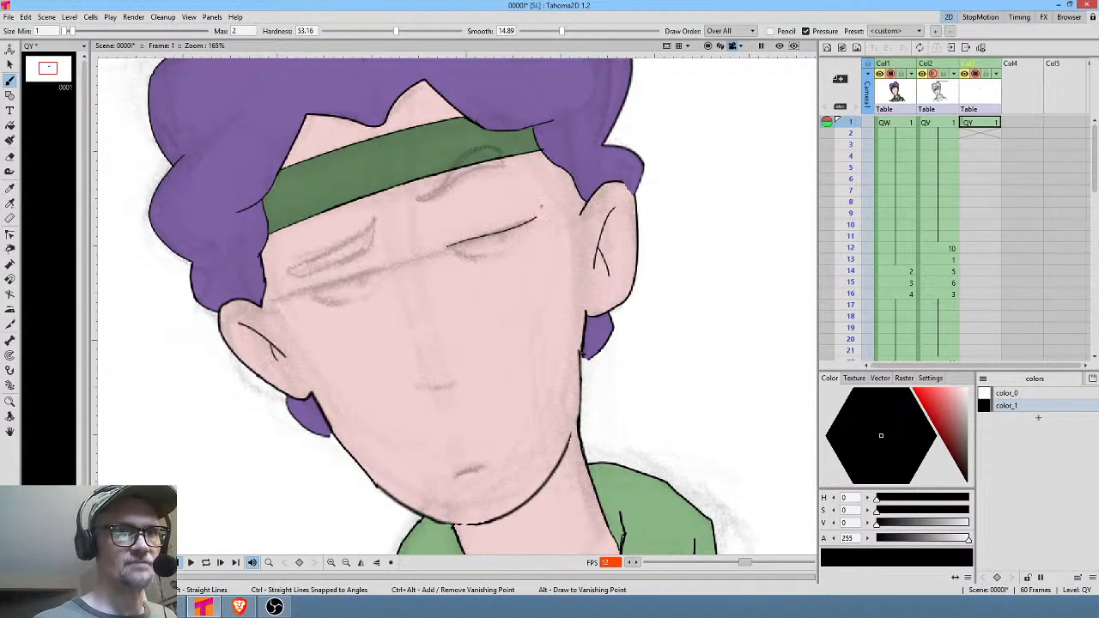
Extend the exposure of the new Col3 eye drawing so it holds through frame 11.
{"action": "left_click", "coordinate": [993, 126]}
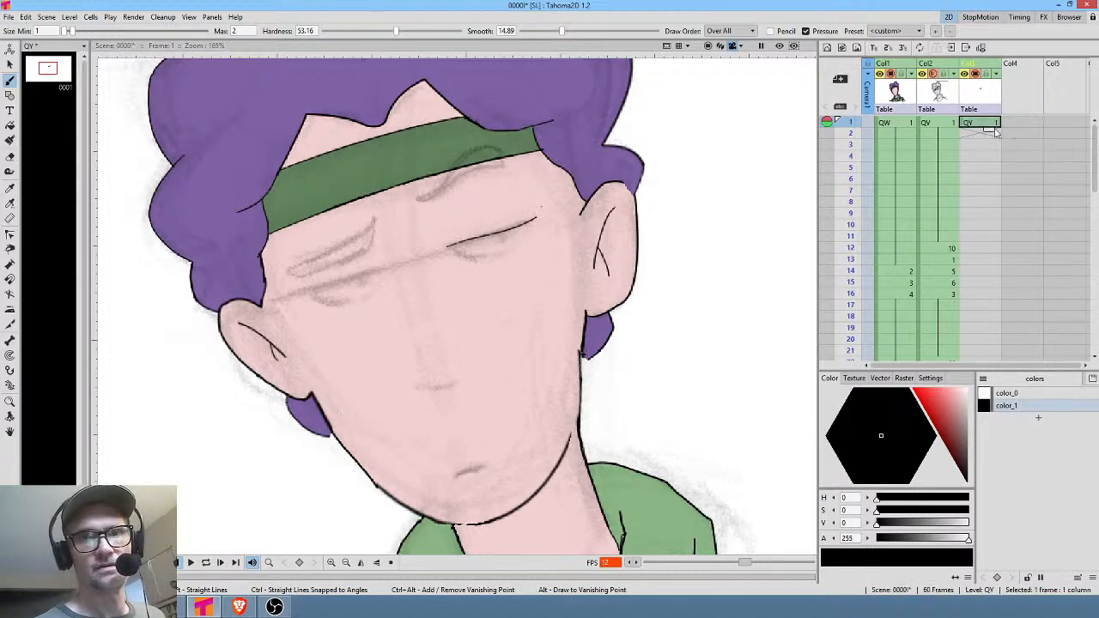
{"action": "left_click_drag", "start_coordinate": [991, 135], "coordinate": [990, 245]}
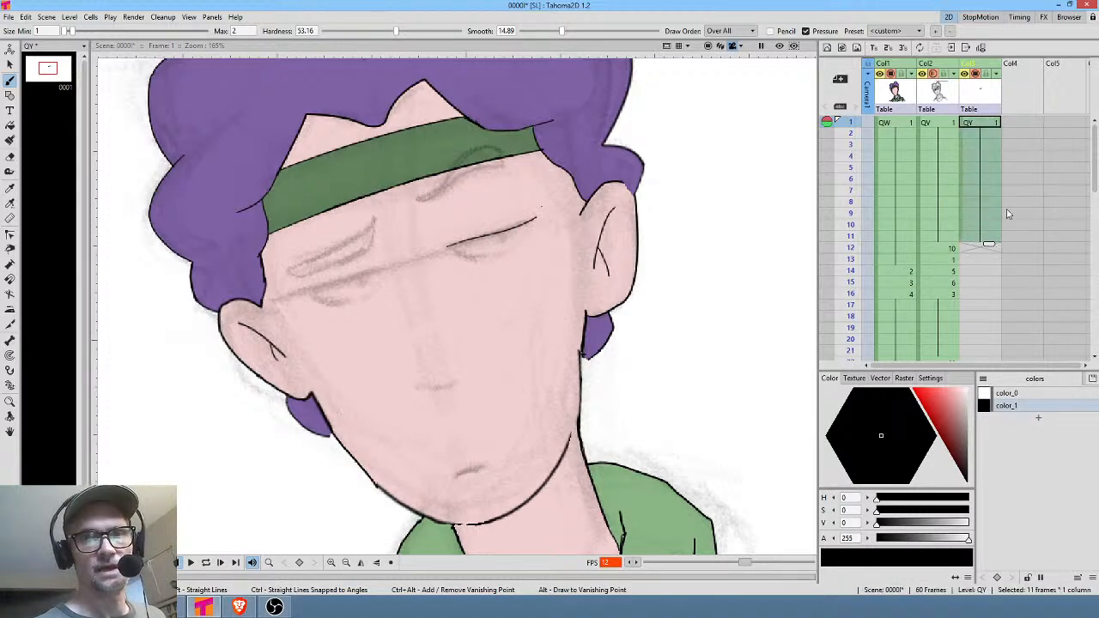
{"action": "left_click", "coordinate": [977, 123]}
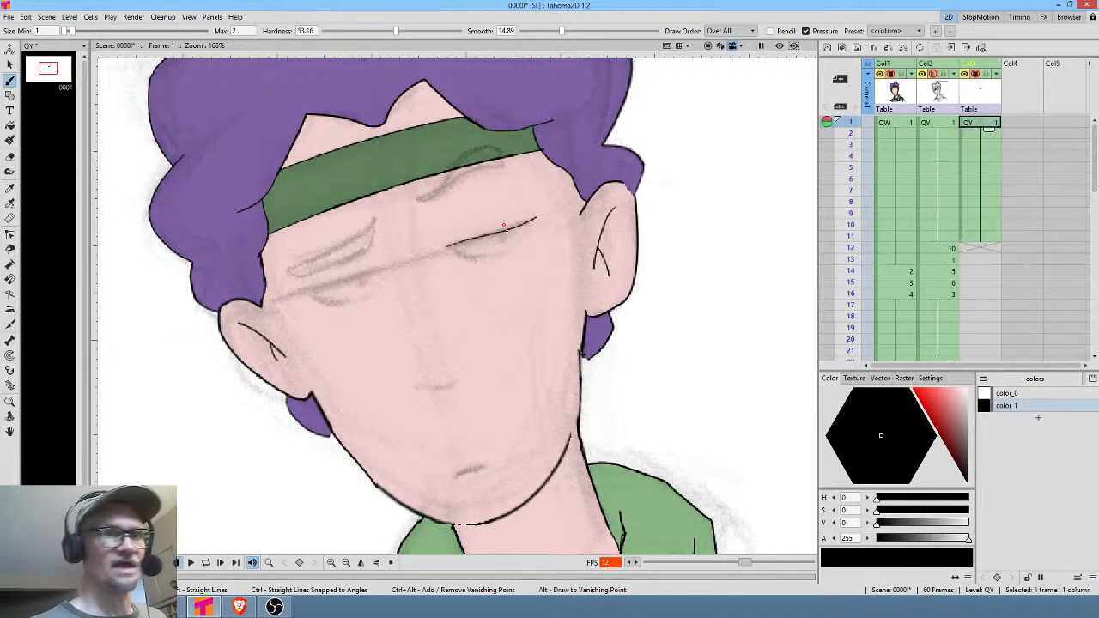
Thicken the existing upper lid line in frame 1 and brush a matching upper lid line for the other eye.
{"action": "scroll", "coordinate": [500, 230], "scroll_direction": "up", "scroll_amount": 3}
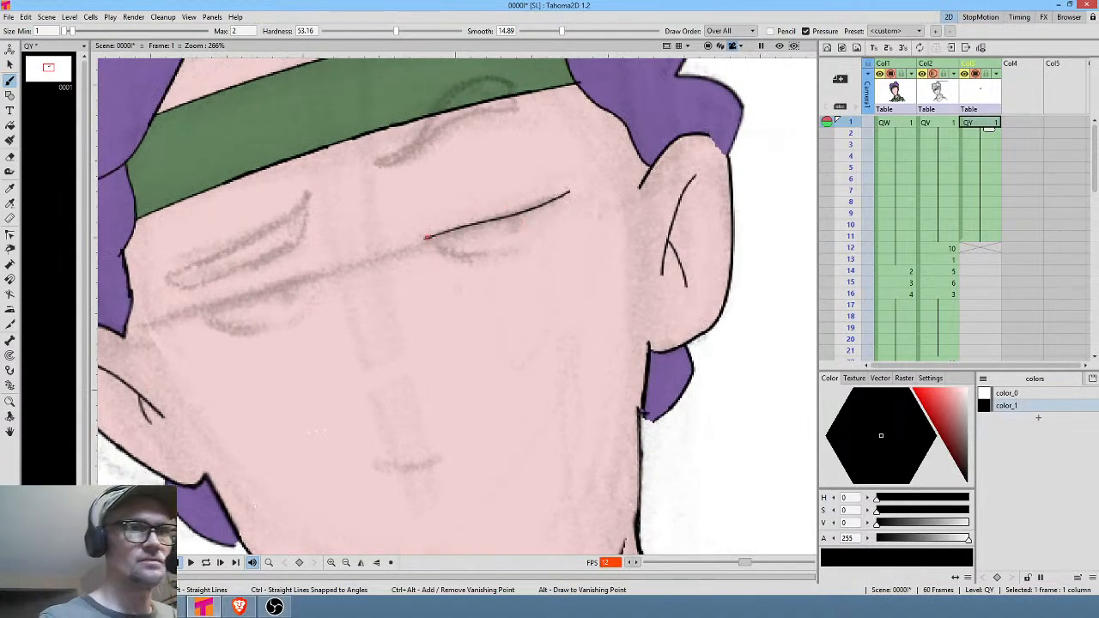
{"action": "left_click_drag", "start_coordinate": [426, 237], "coordinate": [570, 191]}
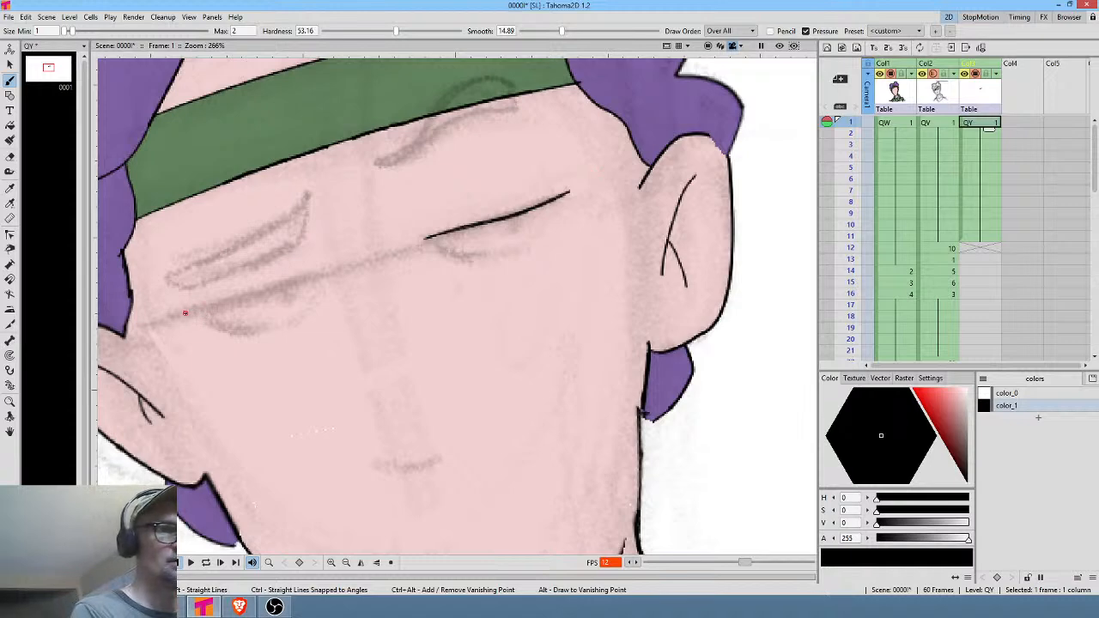
{"action": "left_click_drag", "start_coordinate": [185, 312], "coordinate": [305, 282]}
{"action": "left_click_drag", "start_coordinate": [206, 309], "coordinate": [311, 275]}
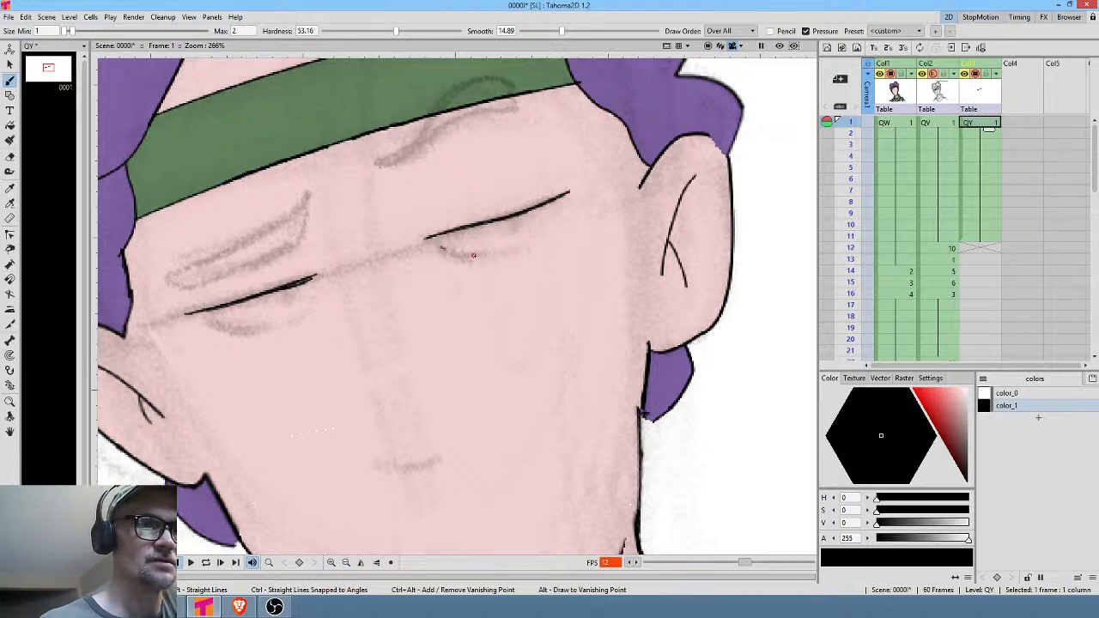
Brush the broken lower lid lines under both eyes in frame 1 of Col3, following the rough sketch.
{"action": "left_click_drag", "start_coordinate": [442, 247], "coordinate": [472, 256]}
{"action": "left_click_drag", "start_coordinate": [515, 253], "coordinate": [541, 239]}
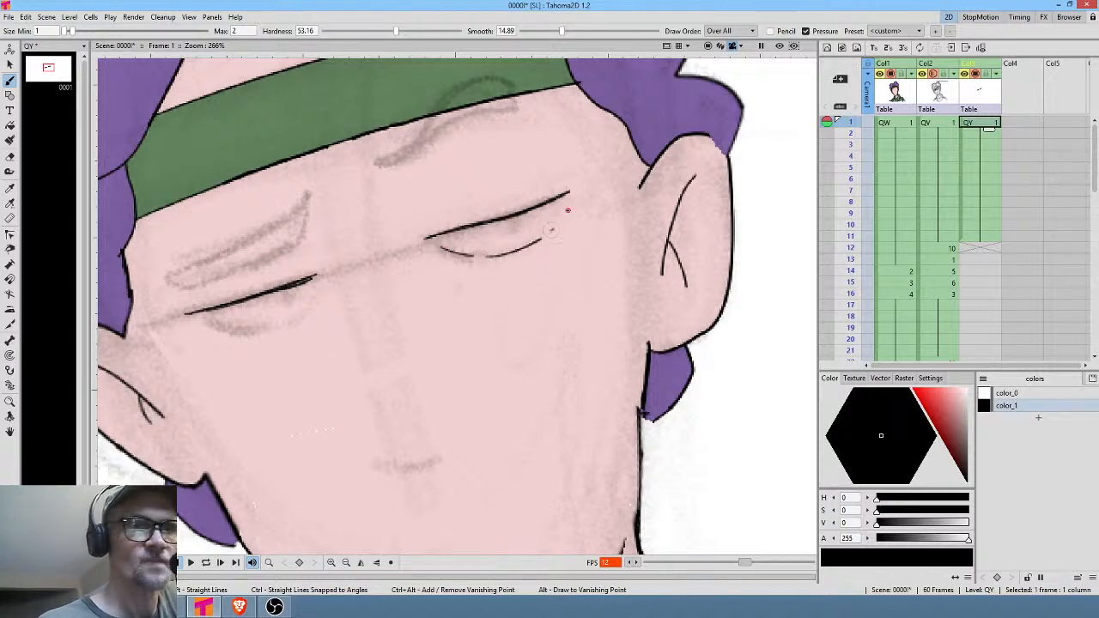
{"action": "mouse_move", "coordinate": [205, 320]}
{"action": "left_mouse_down"}
{"action": "mouse_move", "coordinate": [244, 329]}
{"action": "mouse_move", "coordinate": [300, 309]}
{"action": "left_mouse_up"}
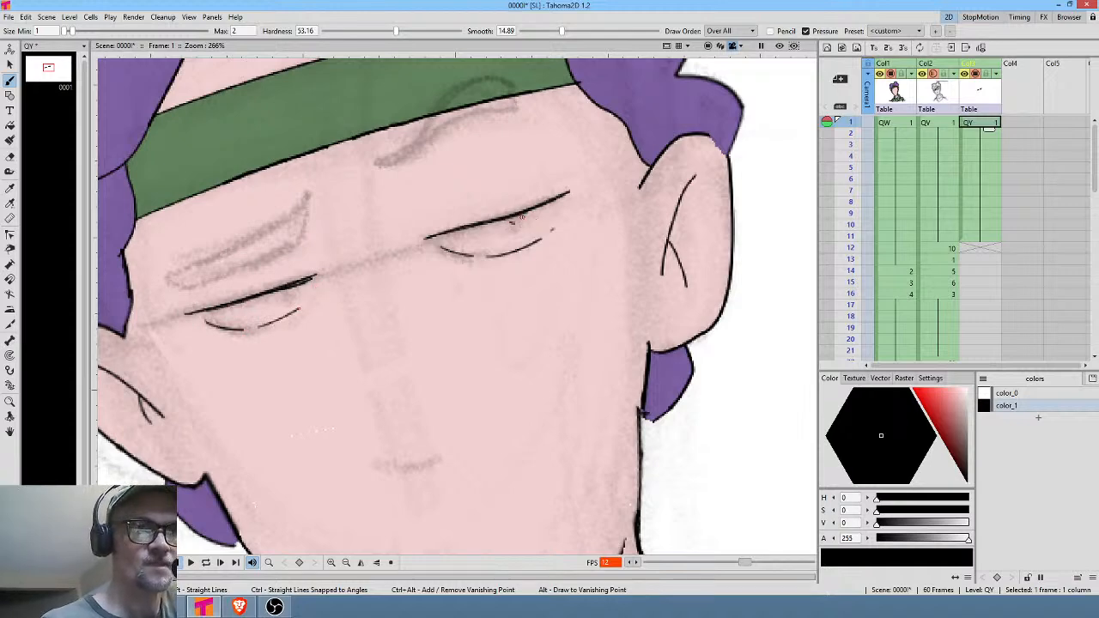
Set the brush smoothing to 0, then brush the pupils of both eyes and the short broken line for the nose.
{"action": "left_click_drag", "start_coordinate": [563, 32], "coordinate": [520, 32]}
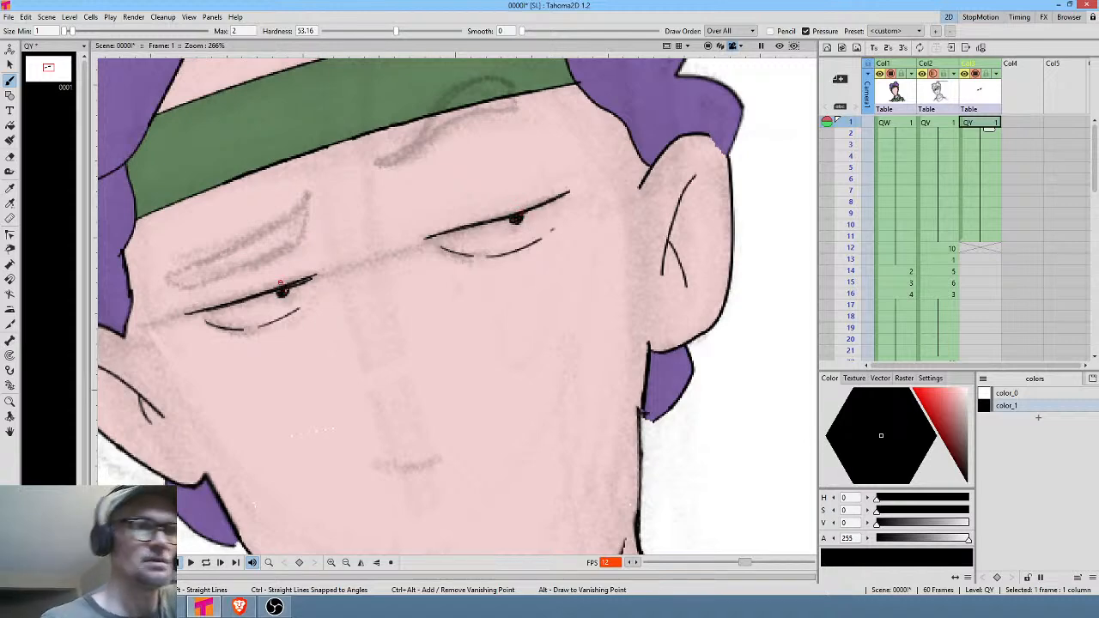
{"action": "left_click_drag", "start_coordinate": [386, 466], "coordinate": [420, 469]}
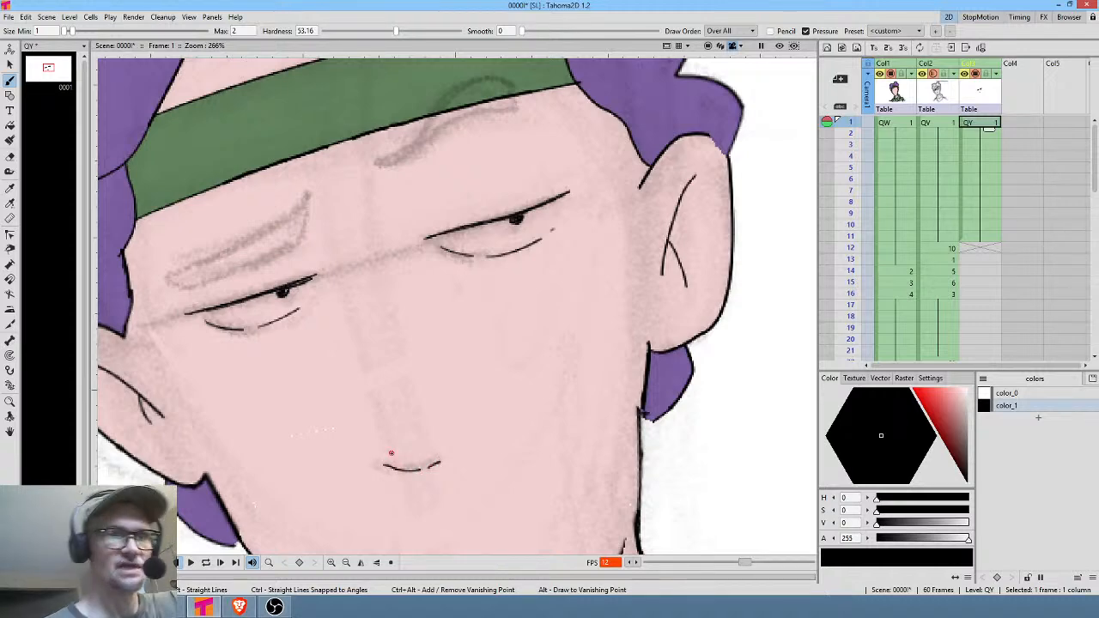
Outline both eyebrows over the sketch with brush pressure off, then add short pressure-sensitive strokes at the right-hand ends of both eyes.
{"action": "left_click_drag", "start_coordinate": [464, 129], "coordinate": [394, 197]}
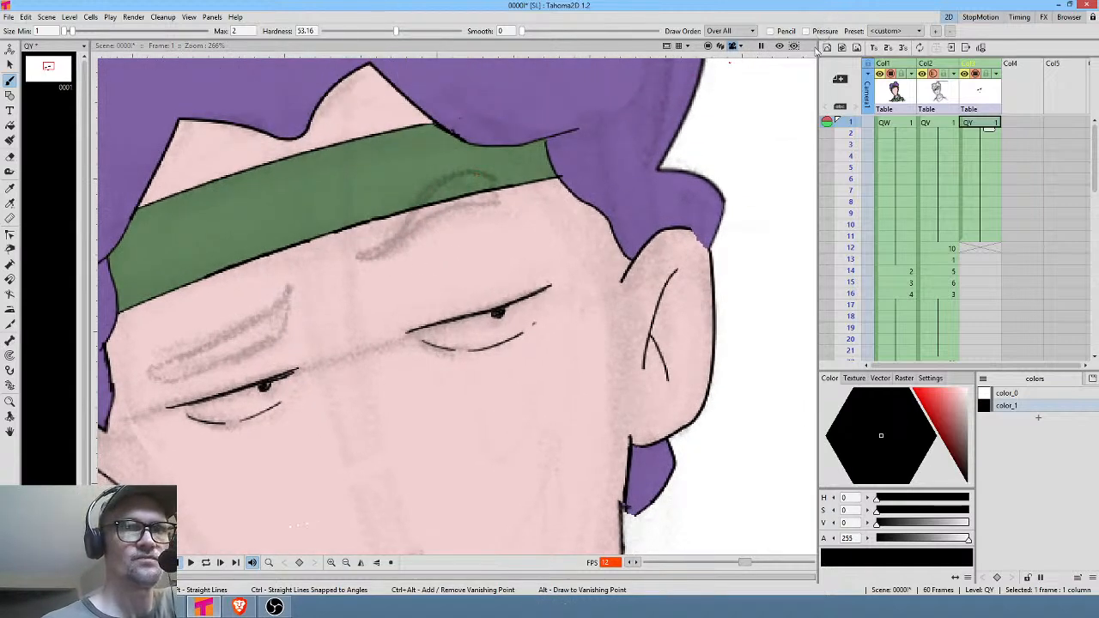
{"action": "mouse_move", "coordinate": [362, 251]}
{"action": "left_mouse_down"}
{"action": "mouse_move", "coordinate": [460, 175]}
{"action": "mouse_move", "coordinate": [508, 189]}
{"action": "mouse_move", "coordinate": [511, 202]}
{"action": "mouse_move", "coordinate": [452, 210]}
{"action": "mouse_move", "coordinate": [403, 251]}
{"action": "mouse_move", "coordinate": [366, 246]}
{"action": "left_mouse_up"}
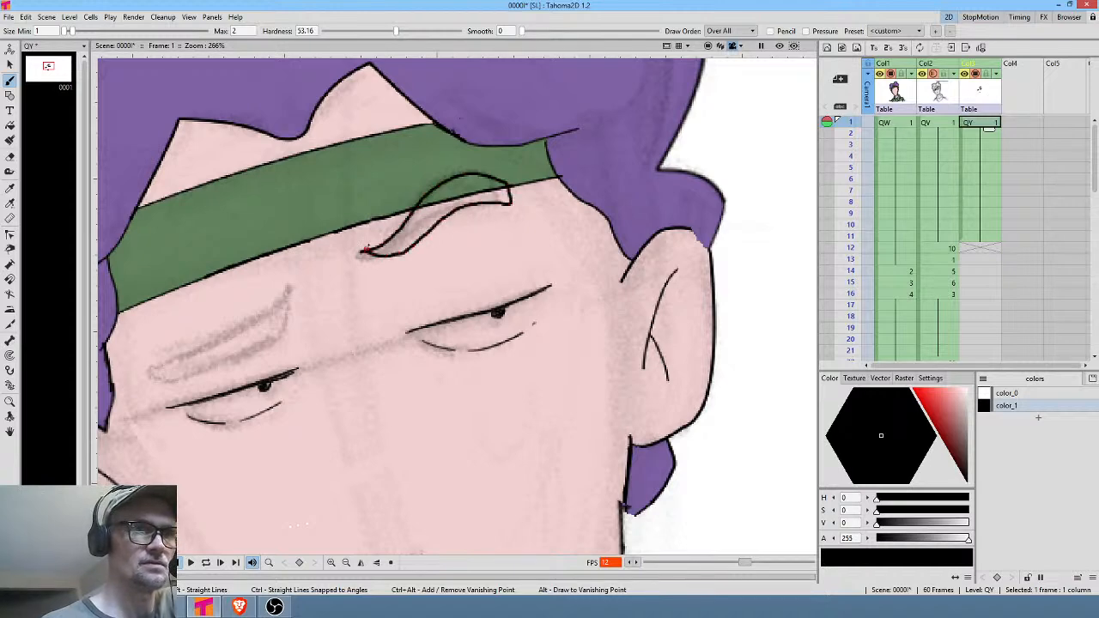
{"action": "left_click_drag", "start_coordinate": [455, 338], "coordinate": [531, 298]}
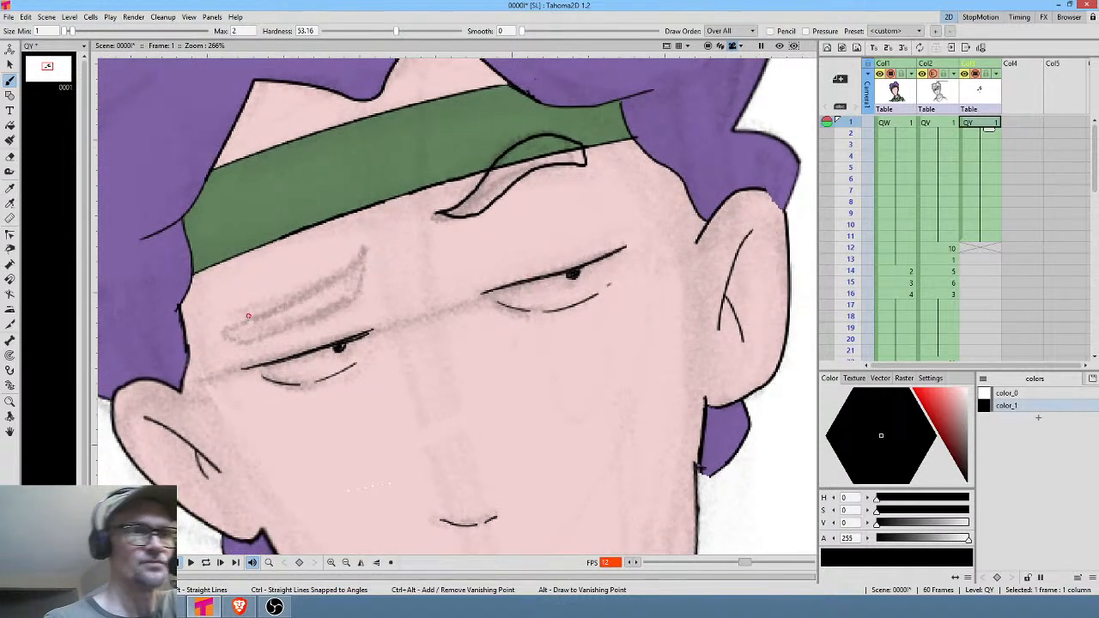
{"action": "mouse_move", "coordinate": [229, 325]}
{"action": "left_mouse_down"}
{"action": "mouse_move", "coordinate": [334, 278]}
{"action": "mouse_move", "coordinate": [361, 249]}
{"action": "mouse_move", "coordinate": [364, 290]}
{"action": "left_mouse_up"}
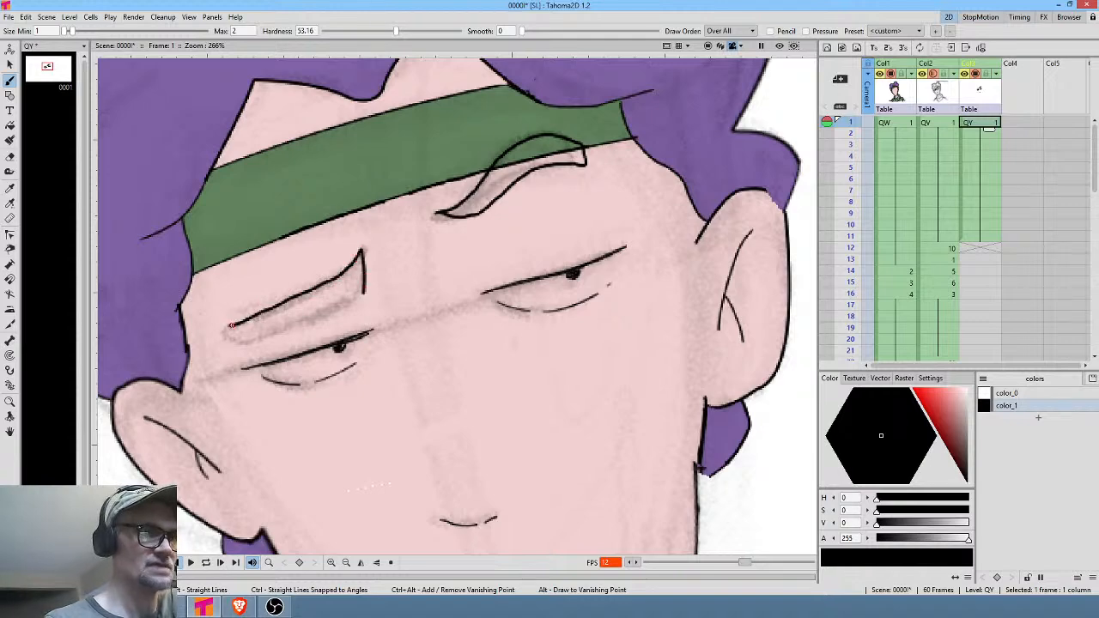
{"action": "left_click_drag", "start_coordinate": [231, 324], "coordinate": [235, 343]}
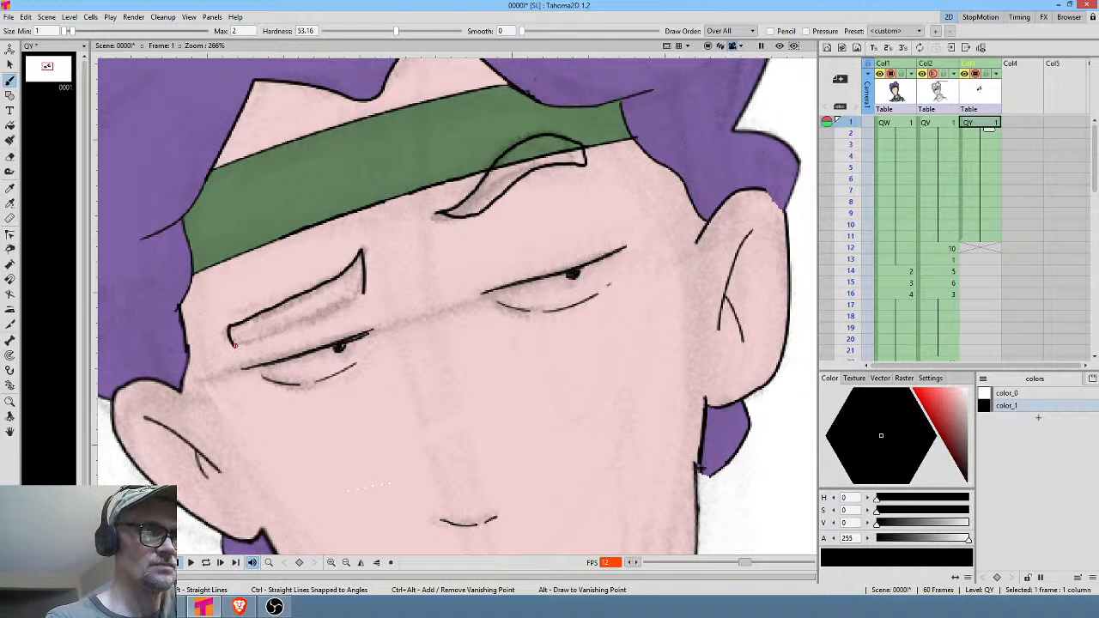
{"action": "left_click_drag", "start_coordinate": [235, 344], "coordinate": [351, 299]}
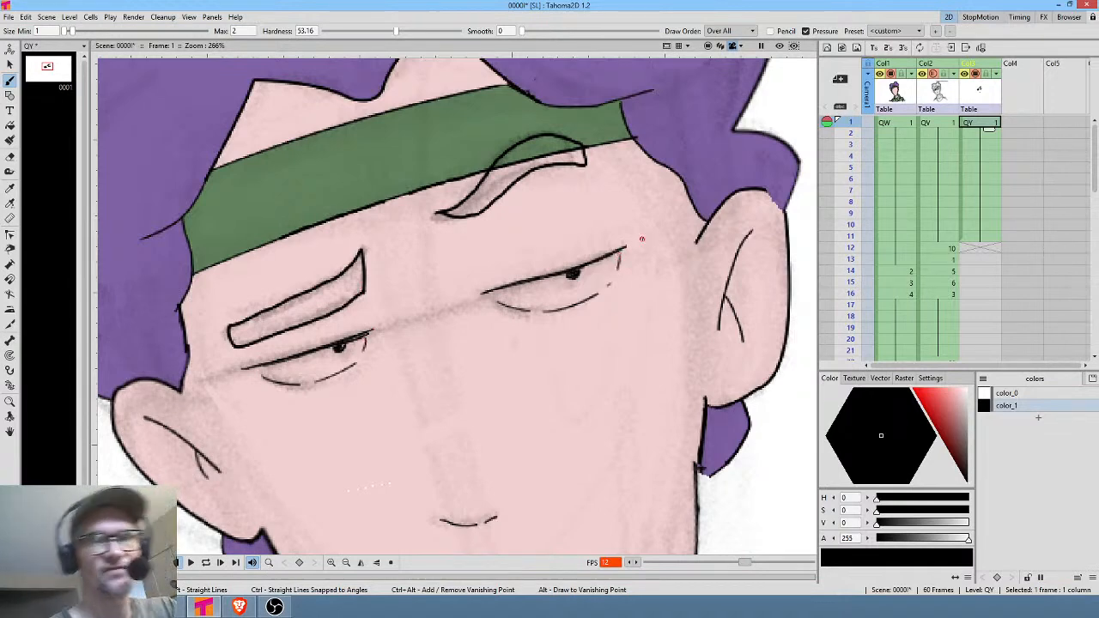
Review the colored, rough sketch and face columns, and check where the scene's exposures end around frame 60.
{"action": "left_click", "coordinate": [936, 96]}
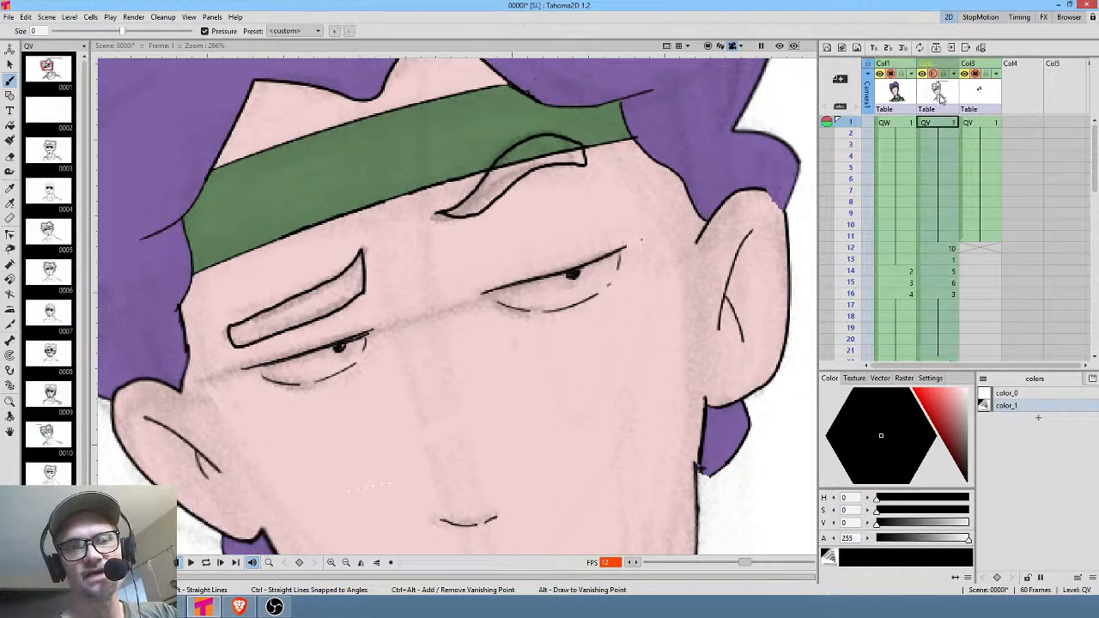
{"action": "left_click", "coordinate": [886, 92]}
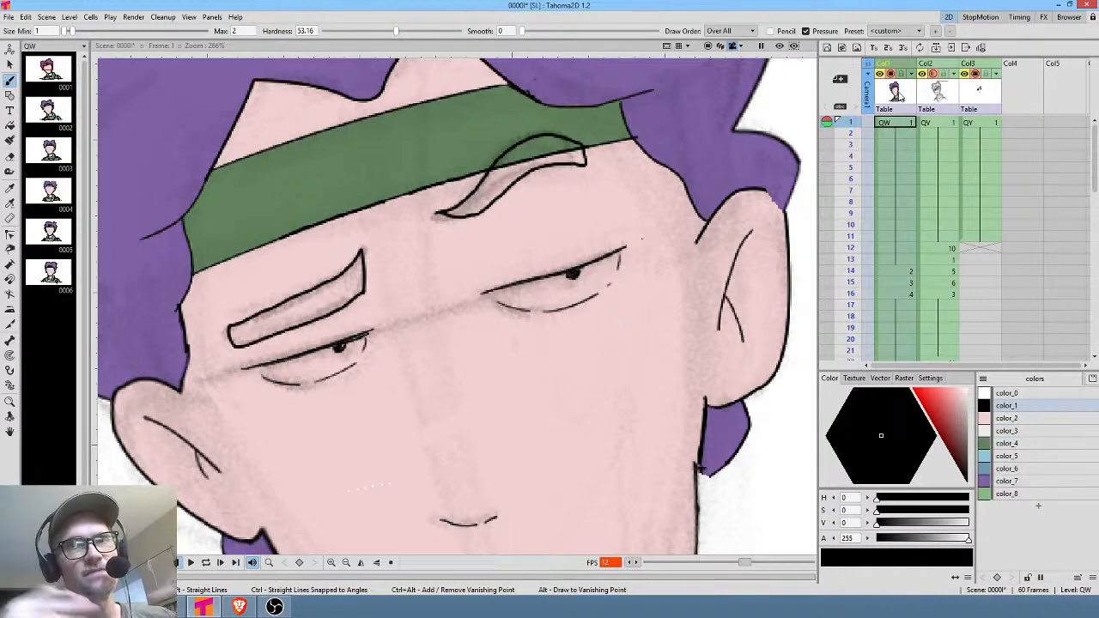
{"action": "left_click", "coordinate": [949, 124]}
{"action": "scroll", "coordinate": [950, 223], "scroll_direction": "down", "scroll_amount": 10}
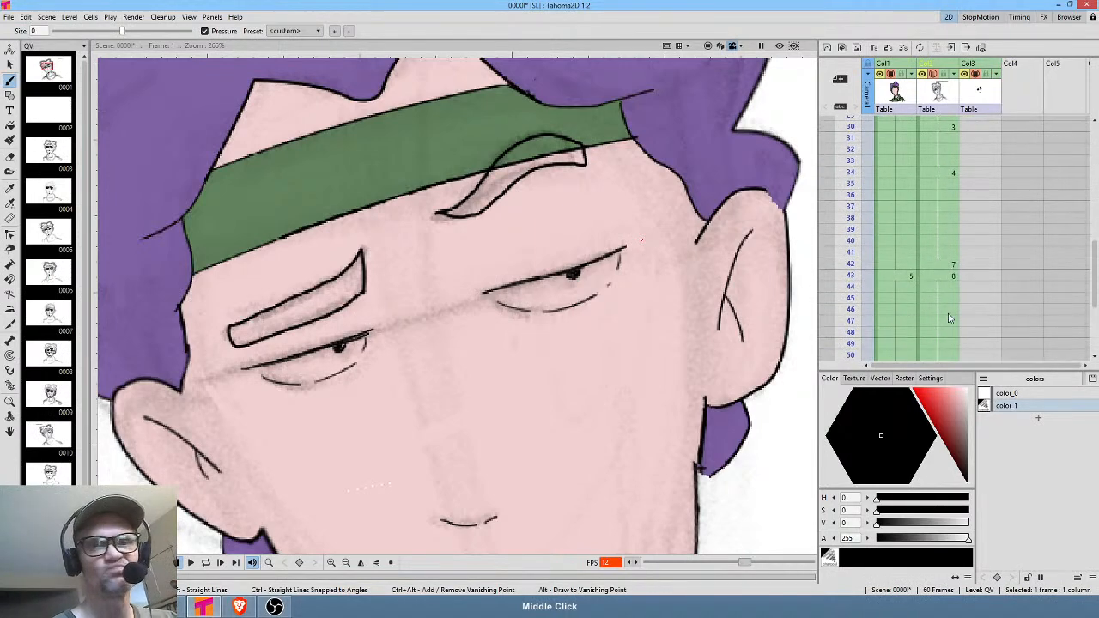
{"action": "scroll", "coordinate": [949, 318], "scroll_direction": "down", "scroll_amount": 5}
{"action": "left_click", "coordinate": [943, 299]}
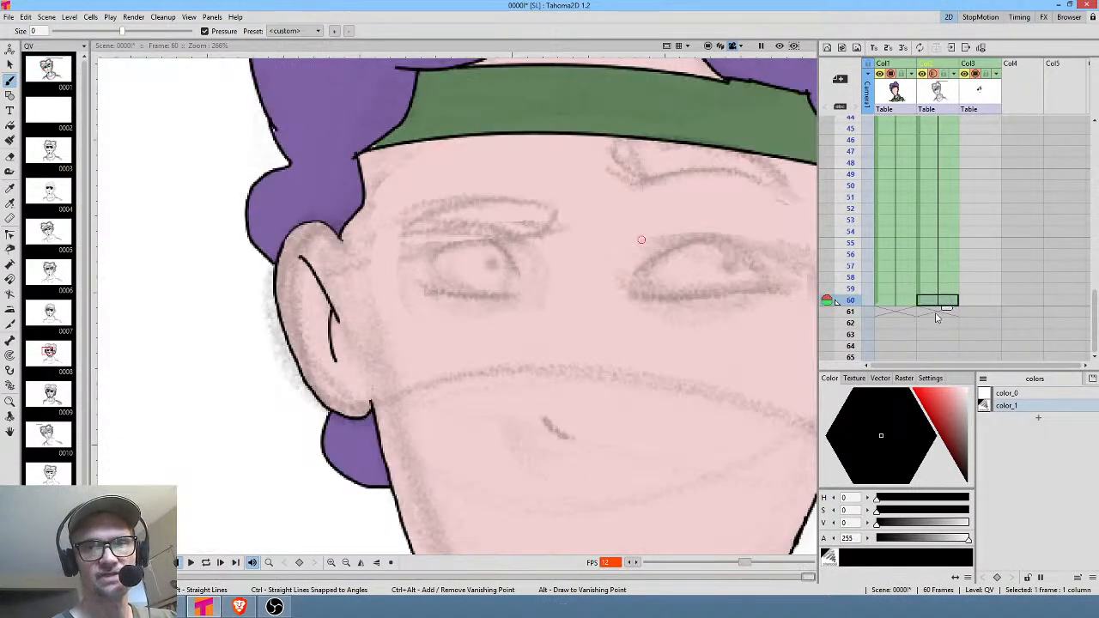
{"action": "left_click", "coordinate": [938, 312]}
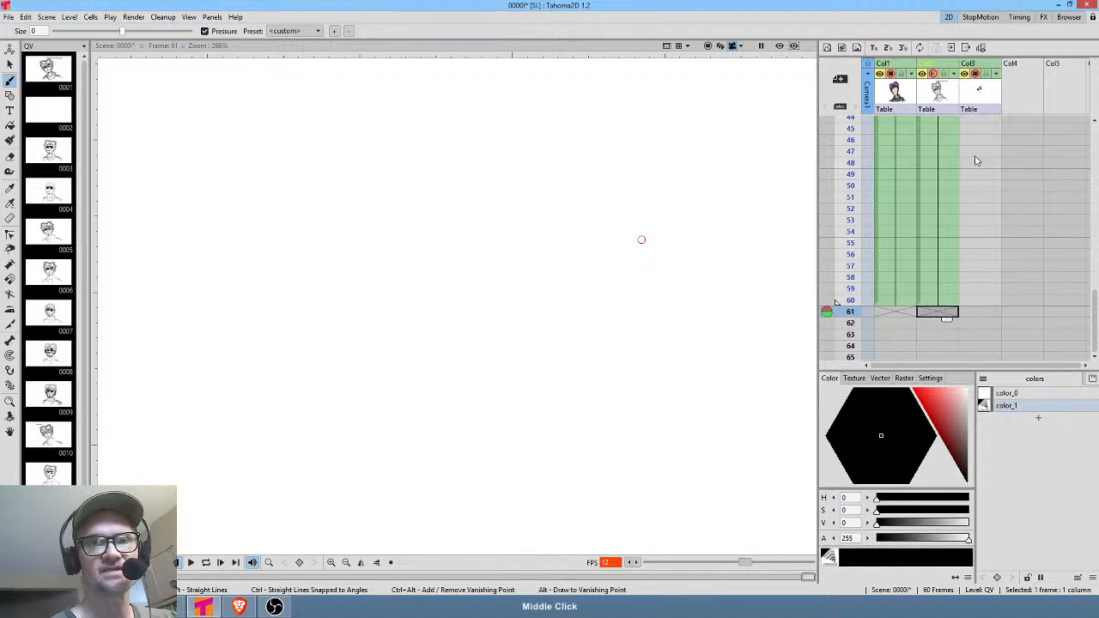
{"action": "scroll", "coordinate": [976, 161], "scroll_direction": "up", "scroll_amount": 12}
{"action": "scroll", "coordinate": [996, 277], "scroll_direction": "up", "scroll_amount": 3}
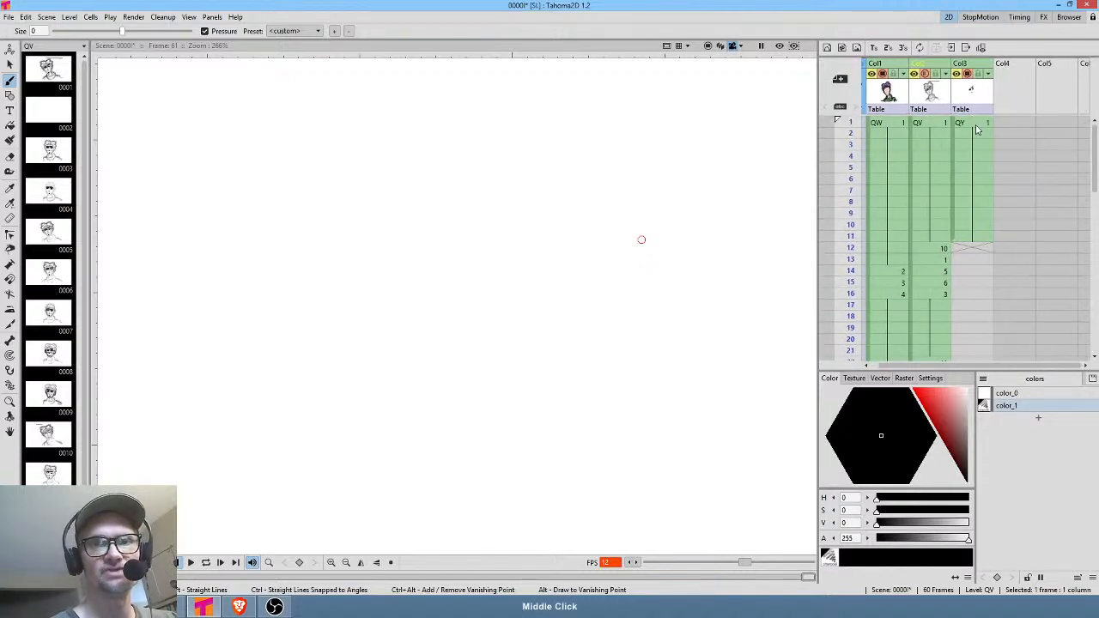
{"action": "left_click", "coordinate": [977, 125]}
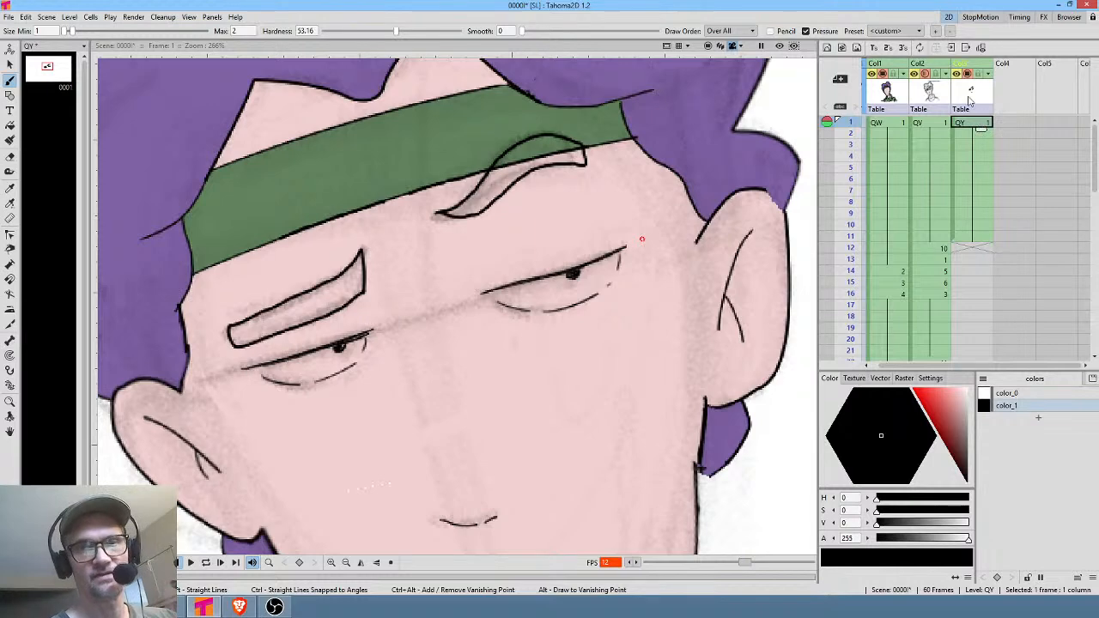
{"action": "left_click", "coordinate": [970, 96]}
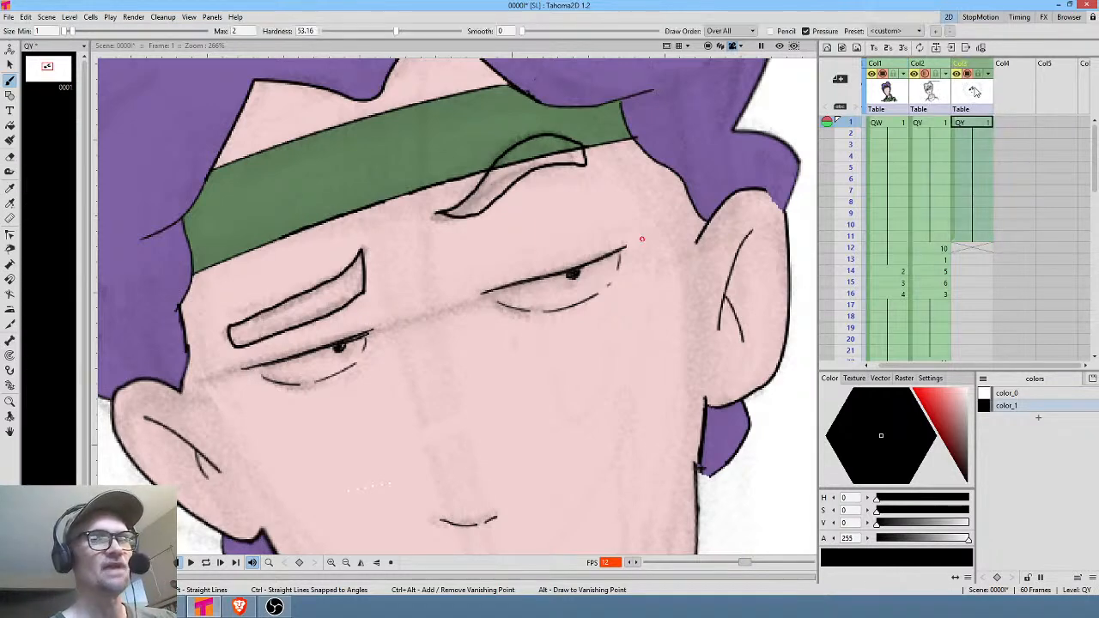
{"action": "left_click", "coordinate": [931, 99]}
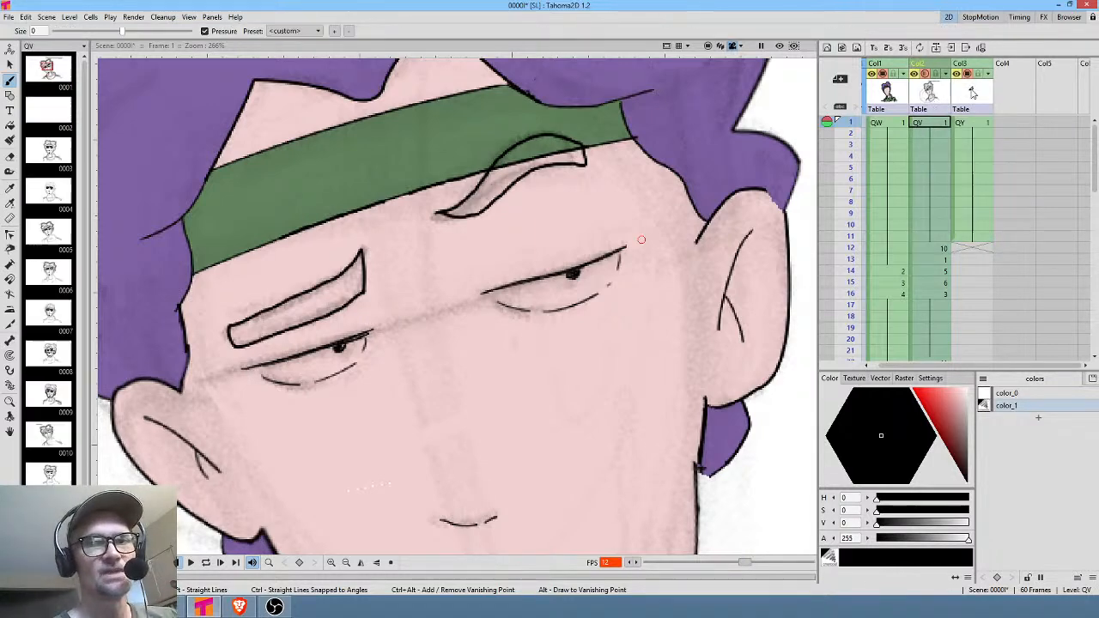
{"action": "left_click", "coordinate": [972, 93]}
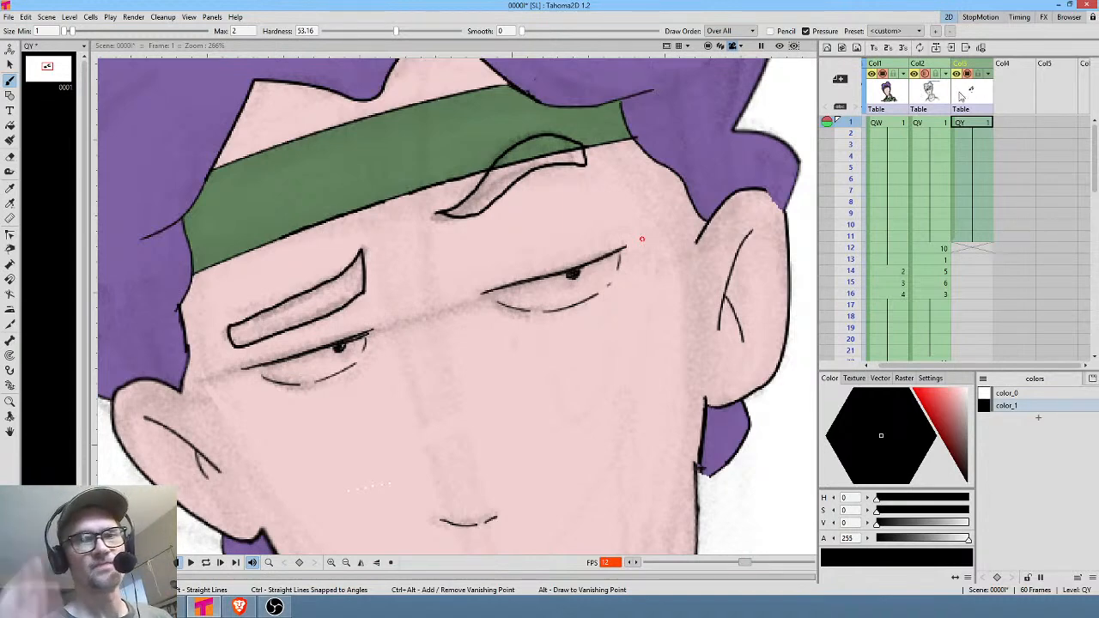
Copy the inked face drawing from frame 1 of Col3 into frame 12 as a separate new drawing.
{"action": "left_click", "coordinate": [980, 248]}
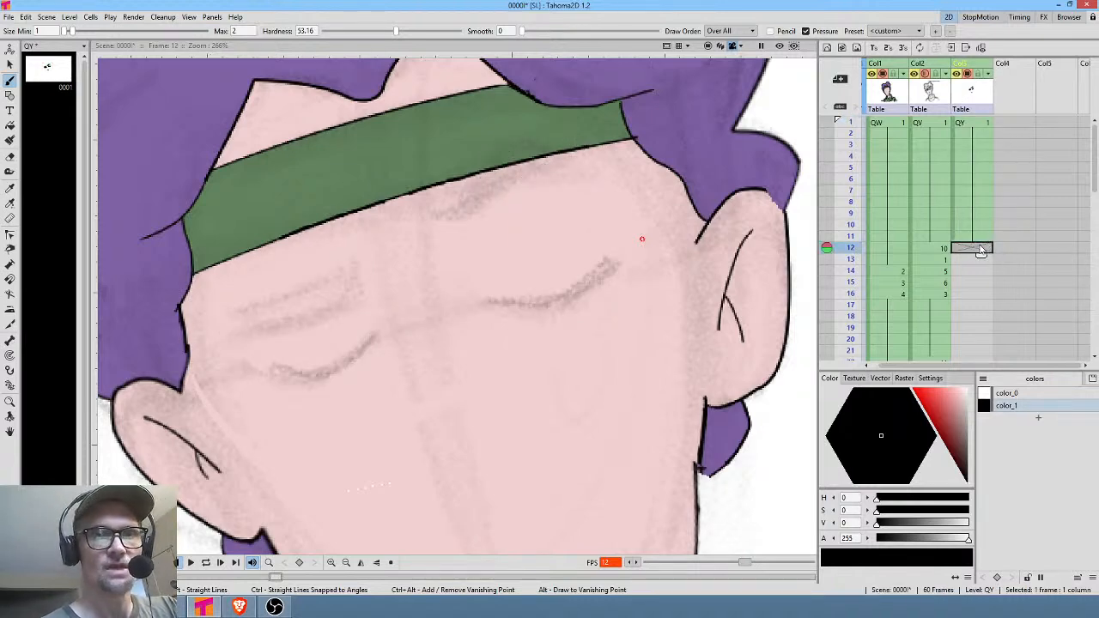
{"action": "left_click", "coordinate": [979, 126]}
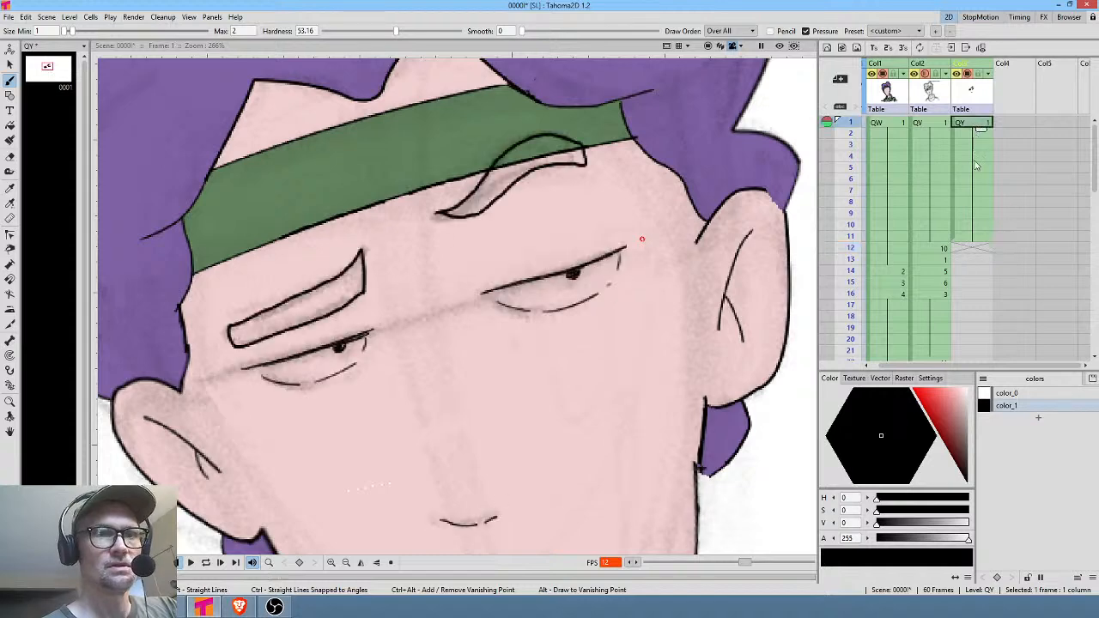
{"action": "left_click", "coordinate": [973, 248]}
{"action": "key", "text": "ctrl+v"}
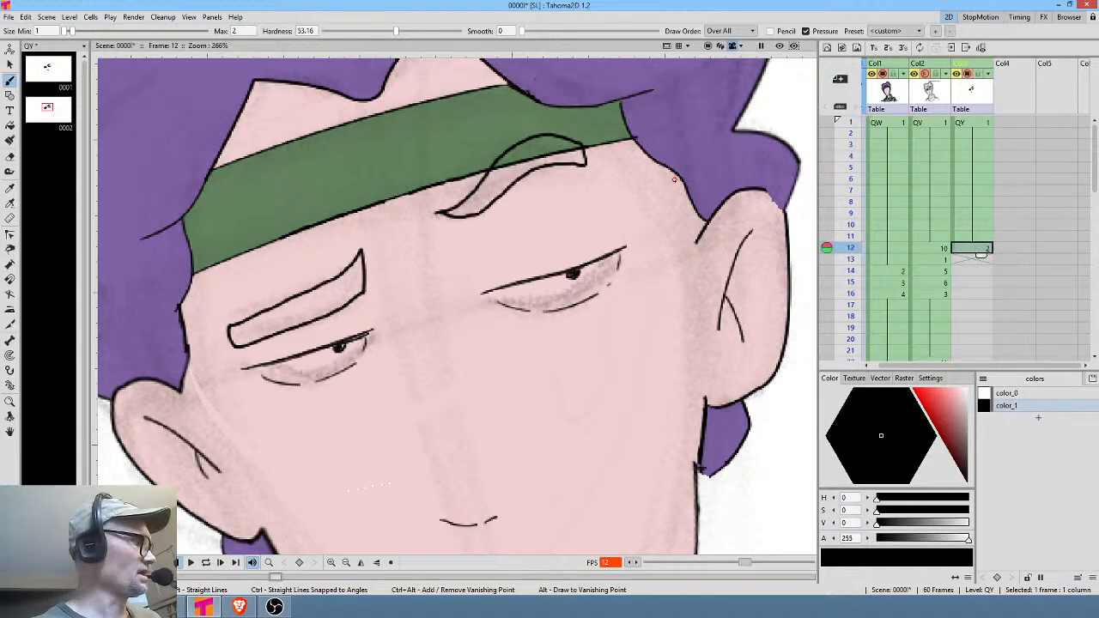
Erase the upper lid lines and pupils of both eyes from the frame 12 drawing in Col3.
{"action": "key", "text": "a"}
{"action": "mouse_move", "coordinate": [632, 225]}
{"action": "left_mouse_down"}
{"action": "mouse_move", "coordinate": [467, 283]}
{"action": "mouse_move", "coordinate": [550, 299]}
{"action": "mouse_move", "coordinate": [619, 273]}
{"action": "mouse_move", "coordinate": [633, 227]}
{"action": "left_mouse_up"}
{"action": "mouse_move", "coordinate": [386, 308]}
{"action": "left_mouse_down"}
{"action": "mouse_move", "coordinate": [242, 357]}
{"action": "mouse_move", "coordinate": [294, 370]}
{"action": "mouse_move", "coordinate": [370, 342]}
{"action": "mouse_move", "coordinate": [386, 309]}
{"action": "left_mouse_up"}
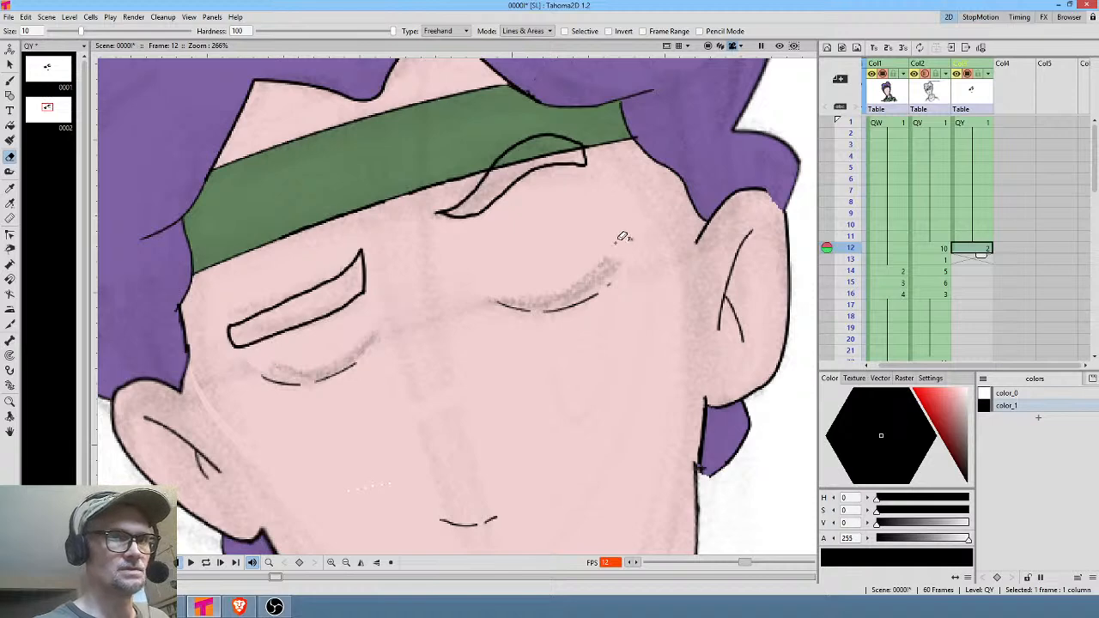
Brush continuous curved closed-lid lines for both eyes in frame 12 and thicken them with brush pressure off.
{"action": "key", "text": "b"}
{"action": "mouse_move", "coordinate": [509, 306]}
{"action": "left_mouse_down"}
{"action": "mouse_move", "coordinate": [602, 288]}
{"action": "mouse_move", "coordinate": [587, 298]}
{"action": "mouse_move", "coordinate": [617, 275]}
{"action": "mouse_move", "coordinate": [568, 304]}
{"action": "left_mouse_up"}
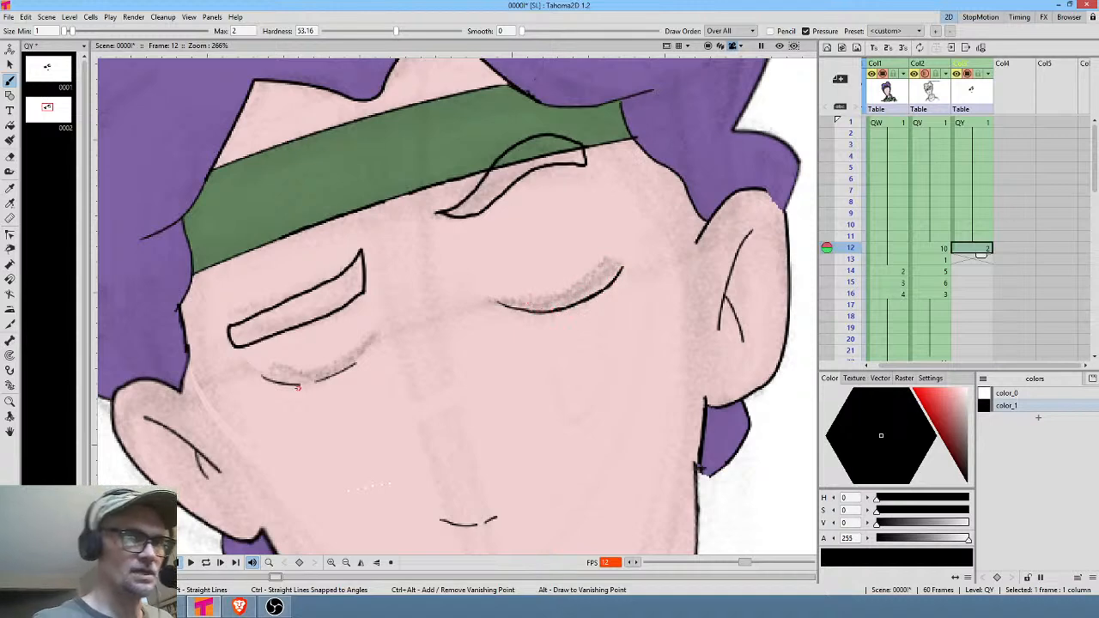
{"action": "mouse_move", "coordinate": [298, 388]}
{"action": "left_mouse_down"}
{"action": "mouse_move", "coordinate": [335, 357]}
{"action": "mouse_move", "coordinate": [306, 382]}
{"action": "mouse_move", "coordinate": [340, 371]}
{"action": "mouse_move", "coordinate": [374, 341]}
{"action": "mouse_move", "coordinate": [339, 371]}
{"action": "mouse_move", "coordinate": [274, 382]}
{"action": "mouse_move", "coordinate": [315, 372]}
{"action": "left_mouse_up"}
{"action": "left_click", "coordinate": [829, 28]}
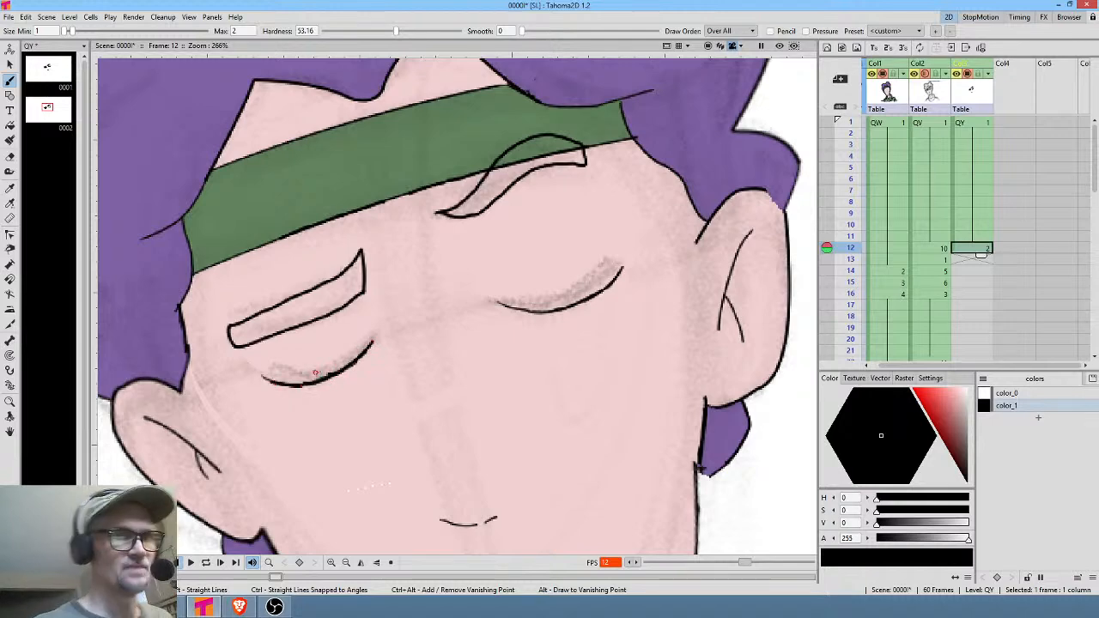
{"action": "key", "text": "alt+0"}
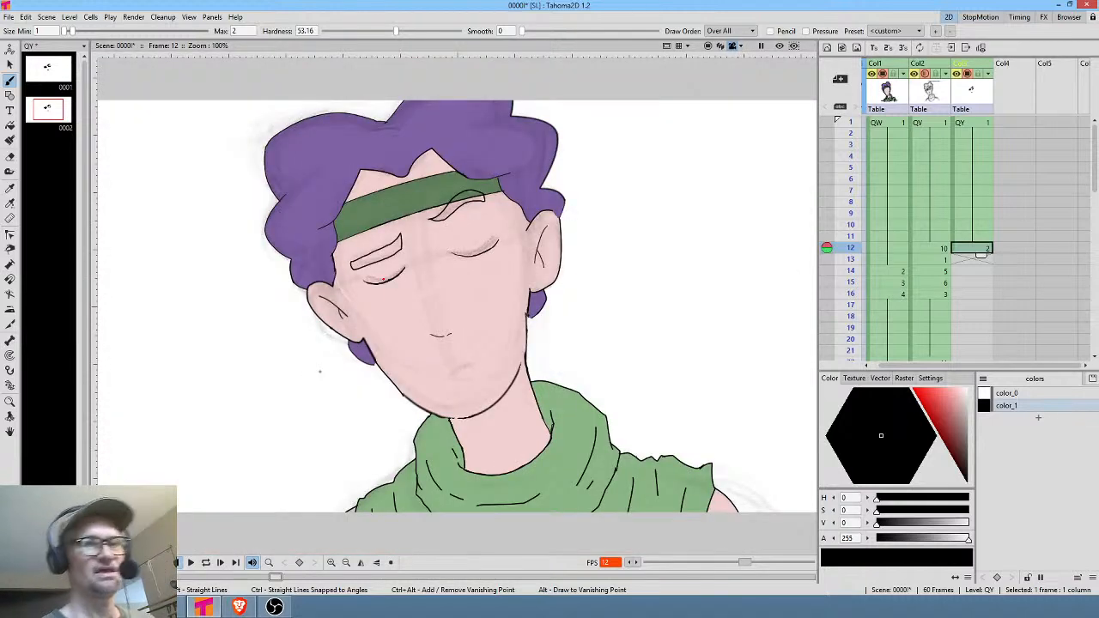
{"action": "scroll", "coordinate": [496, 261], "scroll_direction": "up", "scroll_amount": 5}
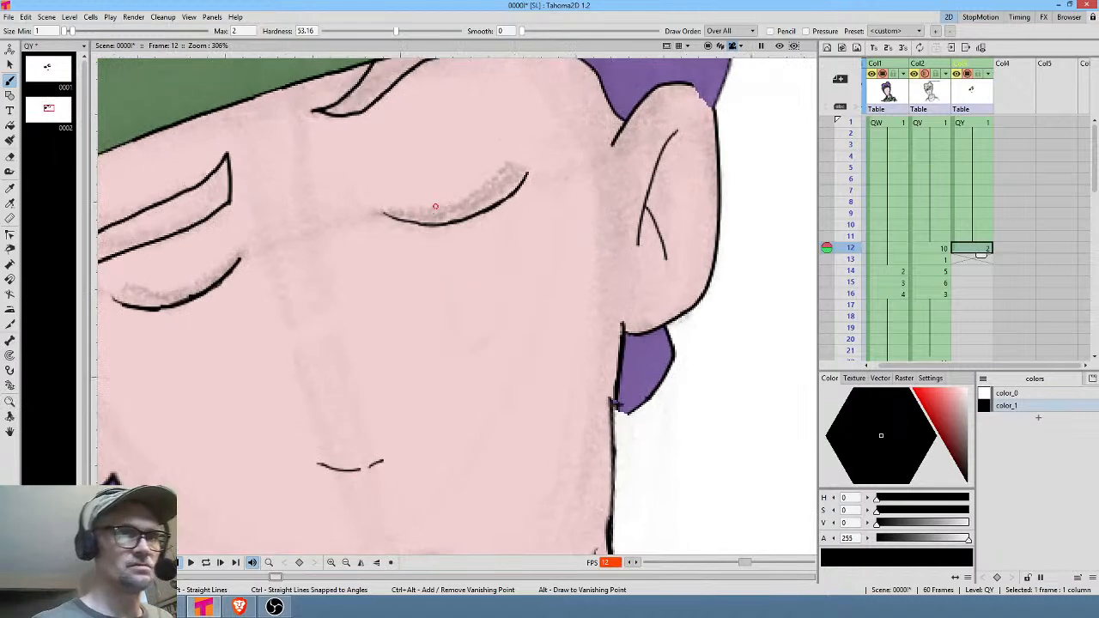
{"action": "mouse_move", "coordinate": [412, 222]}
{"action": "left_mouse_down"}
{"action": "mouse_move", "coordinate": [469, 215]}
{"action": "mouse_move", "coordinate": [531, 170]}
{"action": "left_mouse_up"}
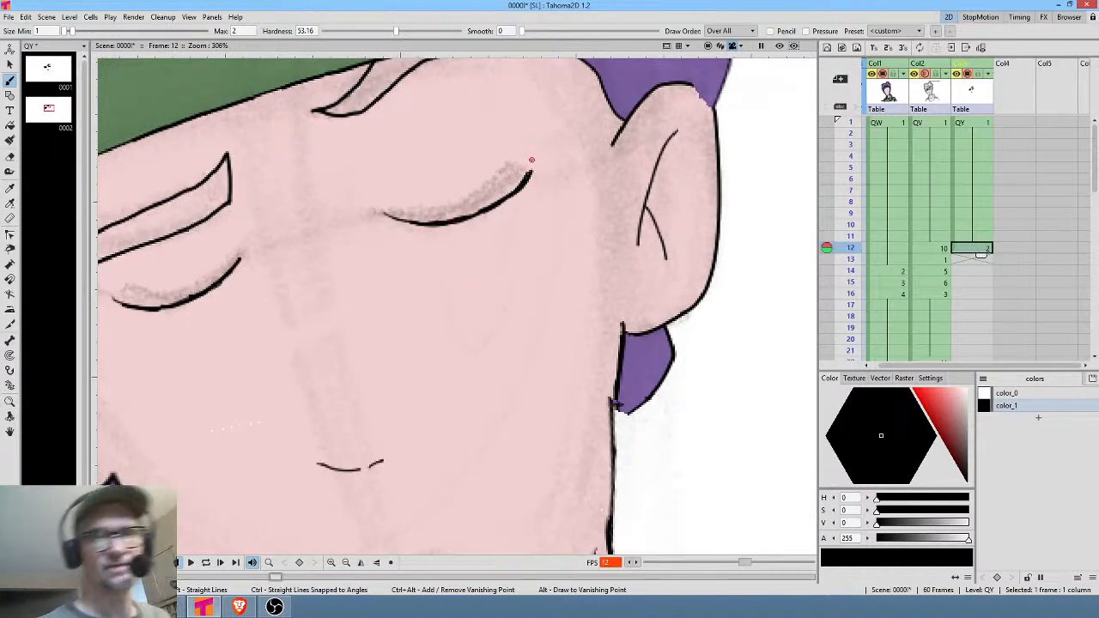
Reuse drawing 0001 of level QY in frame 13 of Col3 to reopen the eyes after the blink.
{"action": "left_click", "coordinate": [975, 259]}
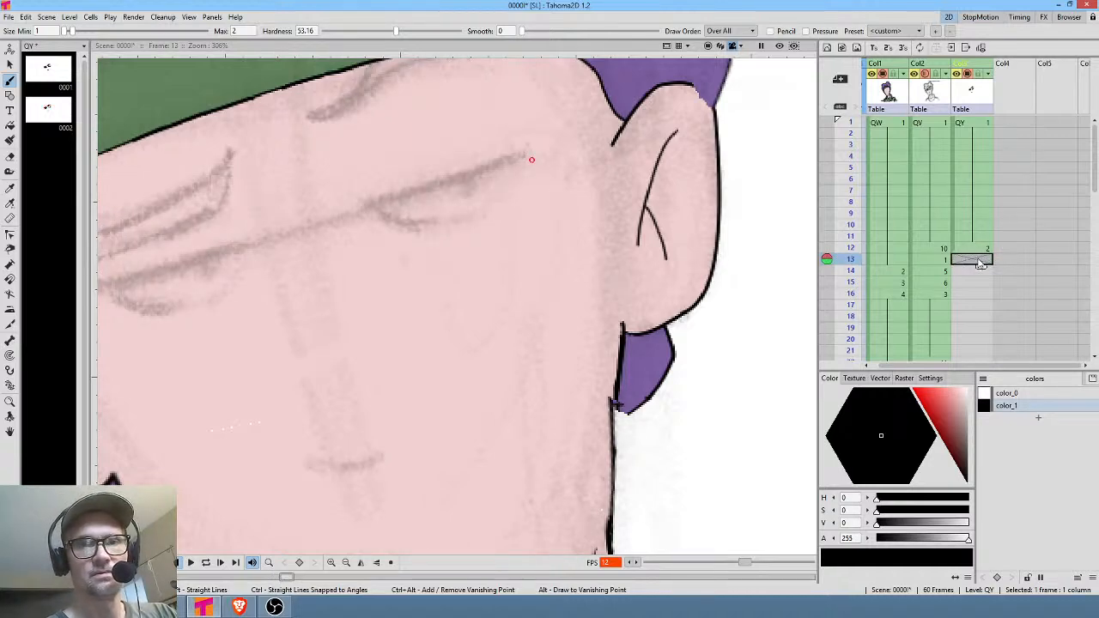
{"action": "left_click", "coordinate": [54, 70]}
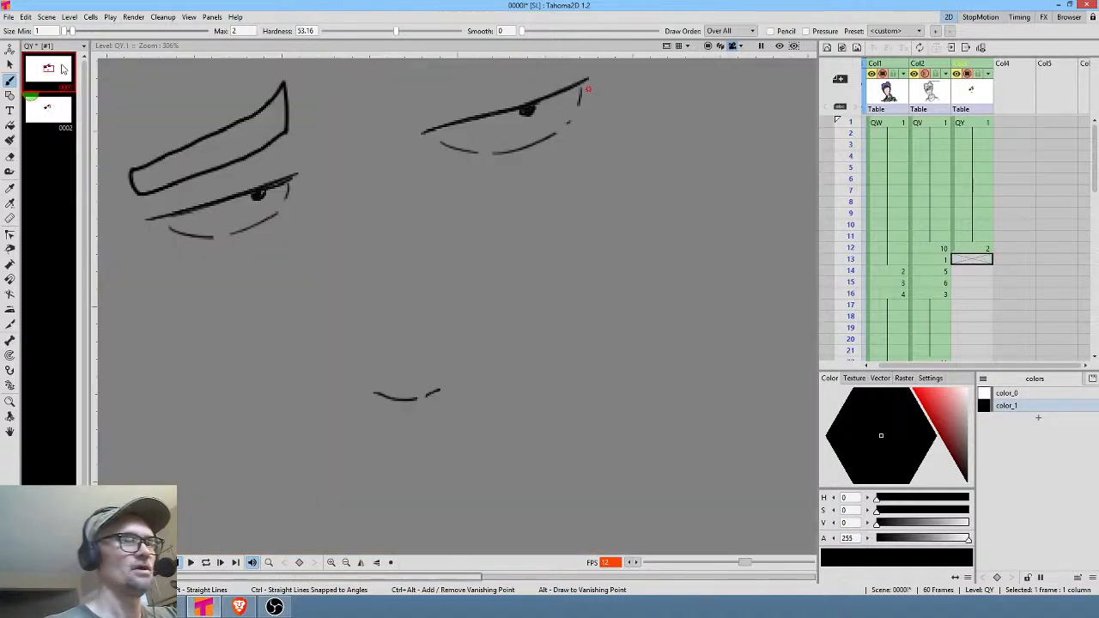
{"action": "mouse_move", "coordinate": [58, 73]}
{"action": "left_mouse_down"}
{"action": "mouse_move", "coordinate": [182, 45]}
{"action": "mouse_move", "coordinate": [902, 117]}
{"action": "mouse_move", "coordinate": [987, 257]}
{"action": "mouse_move", "coordinate": [982, 269]}
{"action": "mouse_move", "coordinate": [987, 258]}
{"action": "left_mouse_up"}
{"action": "left_click", "coordinate": [987, 258]}
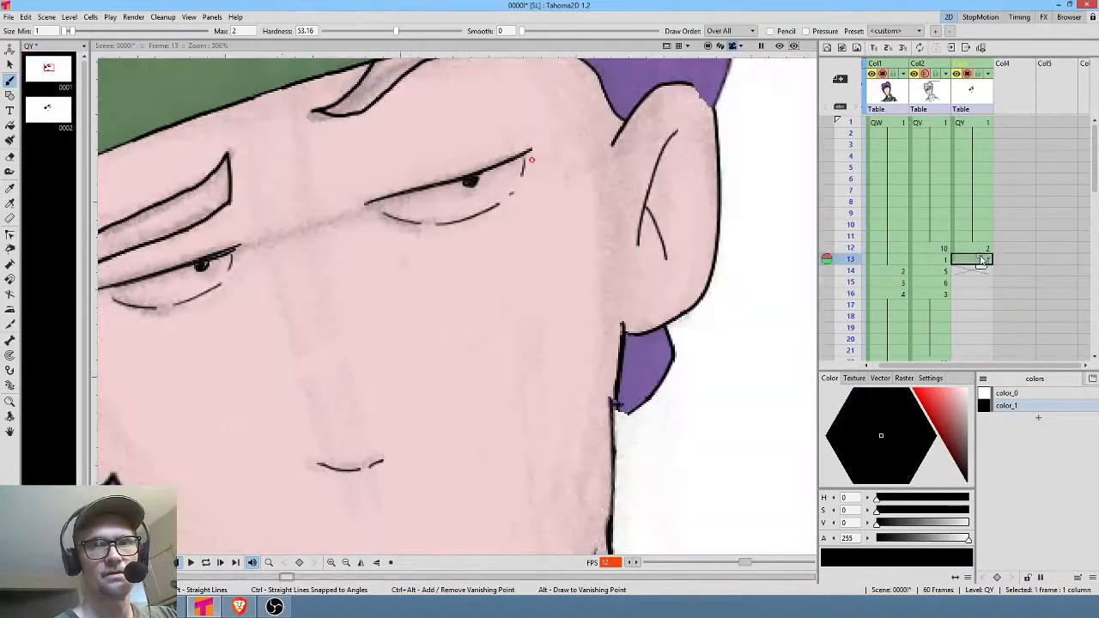
Brush black pupils for both eyes in frame 14 of Col3 over the rough sketch, comparing them with frame 13.
{"action": "left_click", "coordinate": [979, 271]}
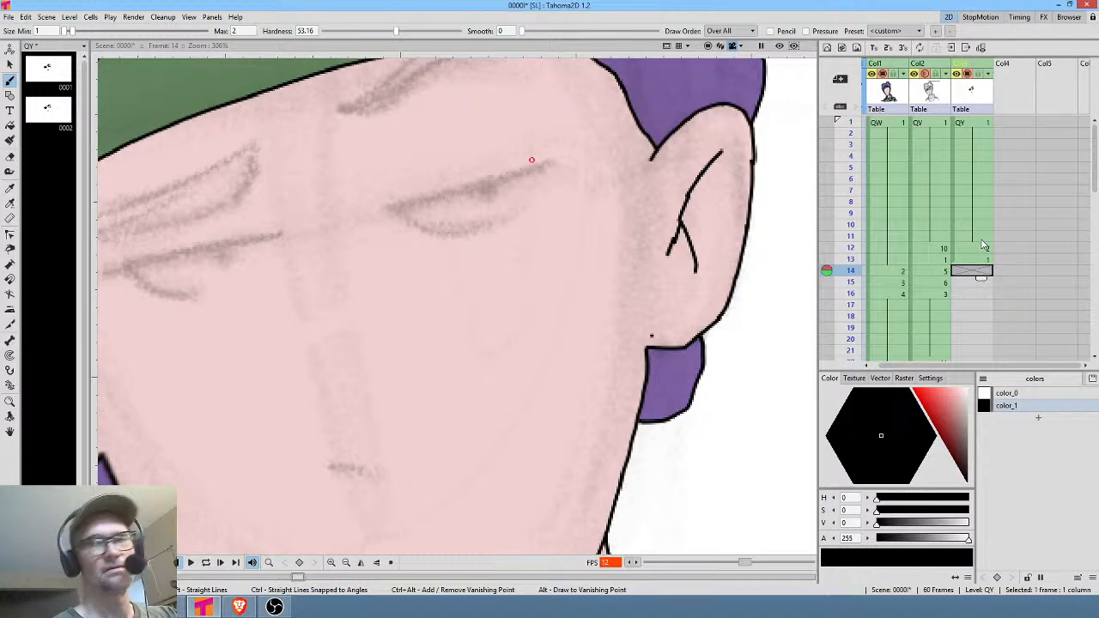
{"action": "mouse_move", "coordinate": [448, 315]}
{"action": "left_mouse_down"}
{"action": "mouse_move", "coordinate": [476, 366]}
{"action": "mouse_move", "coordinate": [499, 374]}
{"action": "left_mouse_up"}
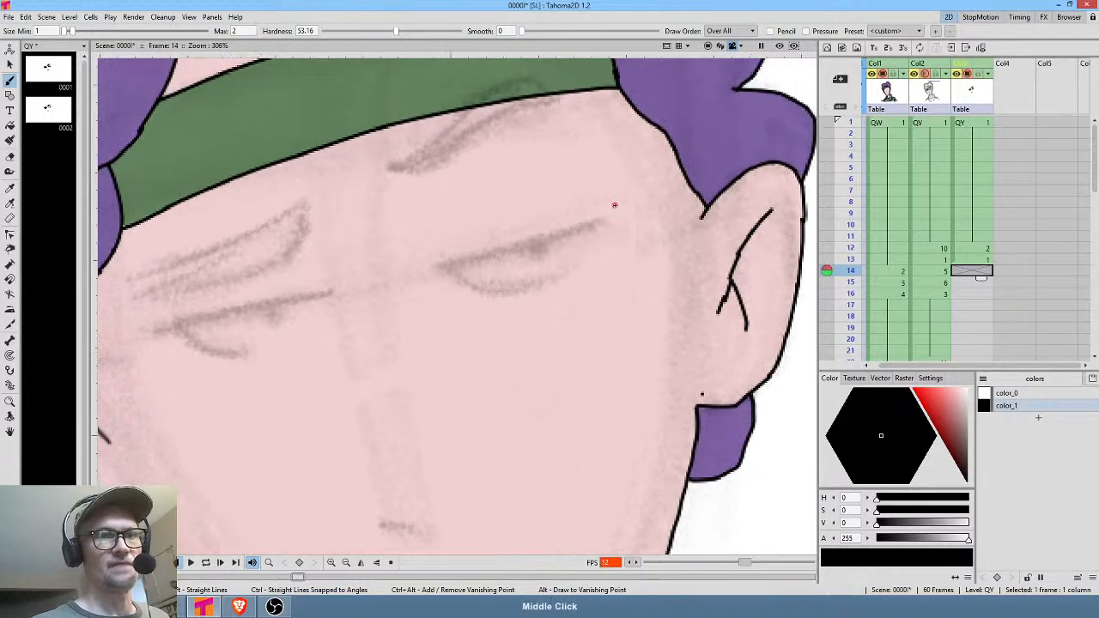
{"action": "key", "text": "comma"}
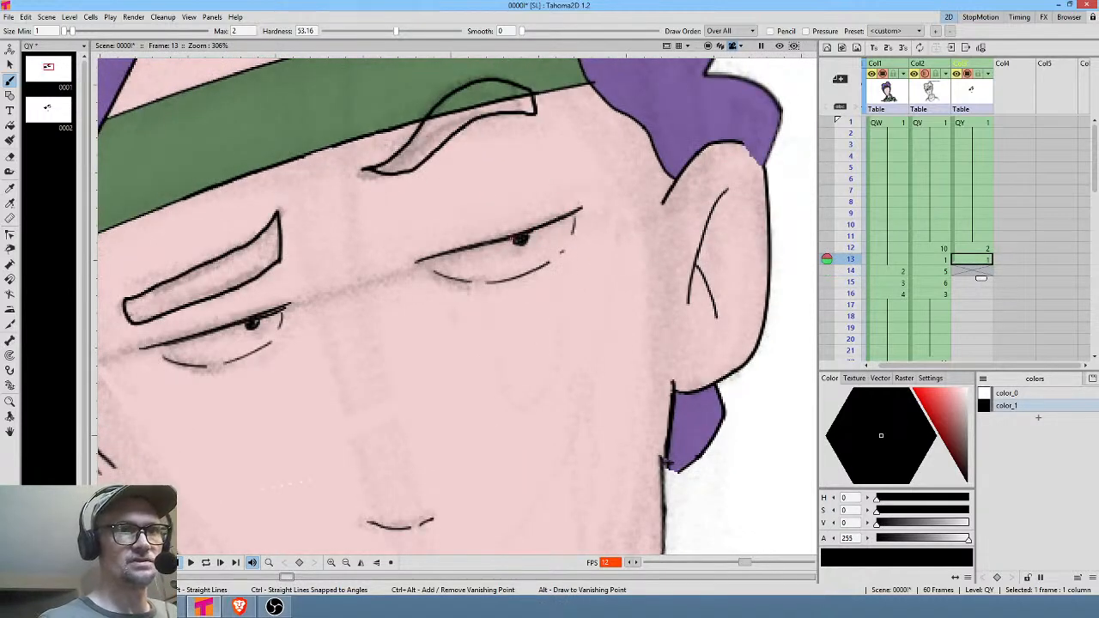
{"action": "key", "text": "period"}
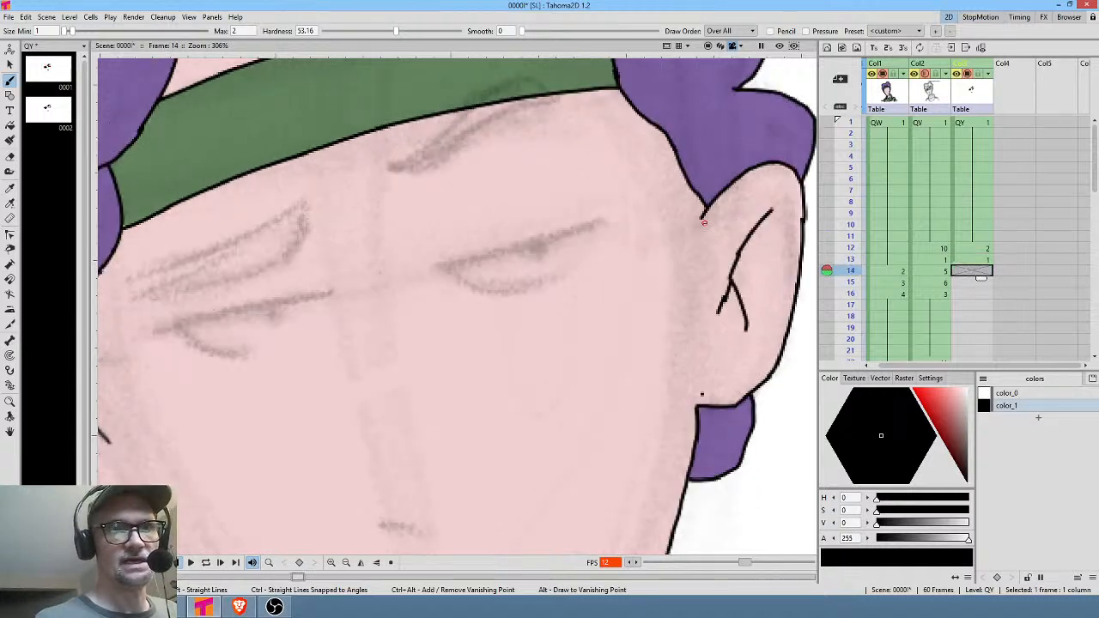
{"action": "left_click_drag", "start_coordinate": [543, 241], "coordinate": [538, 248]}
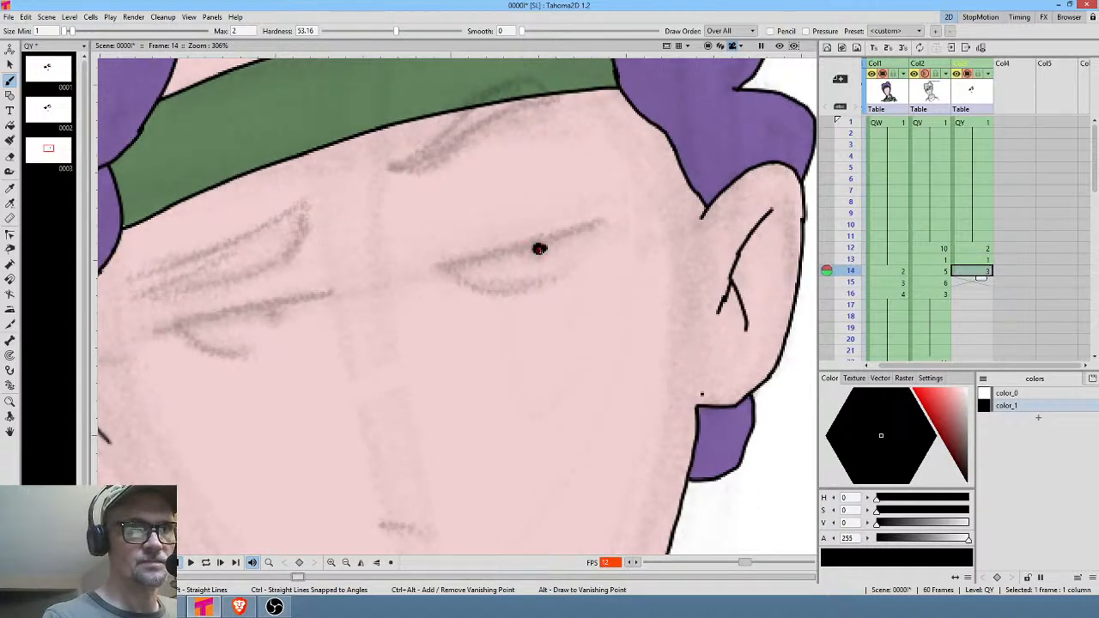
{"action": "left_click", "coordinate": [271, 309]}
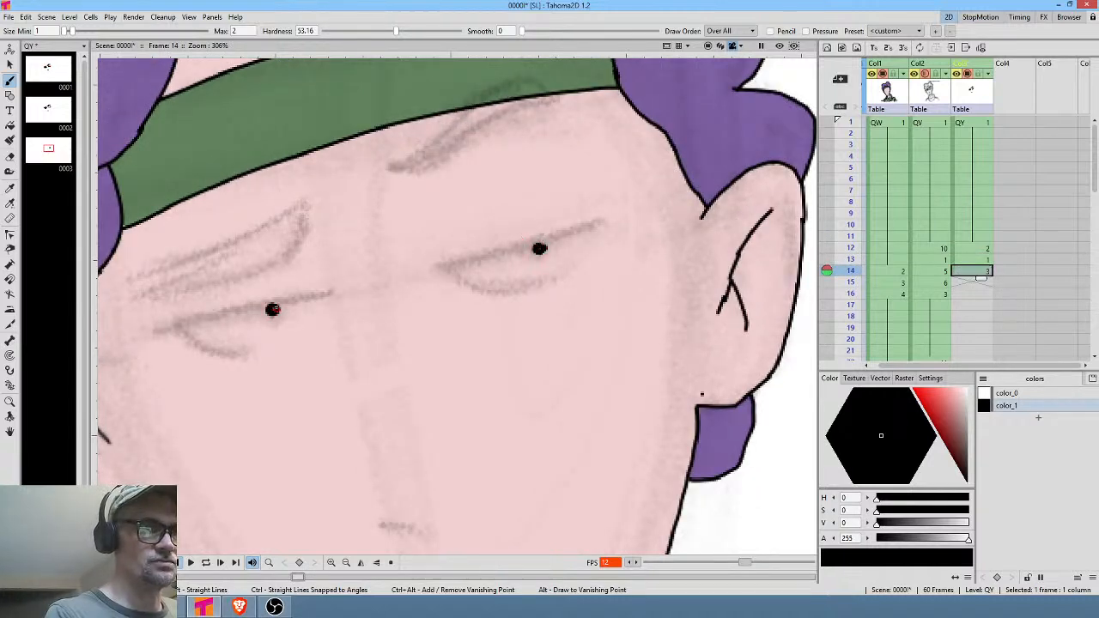
{"action": "key", "text": "comma"}
{"action": "key", "text": "period"}
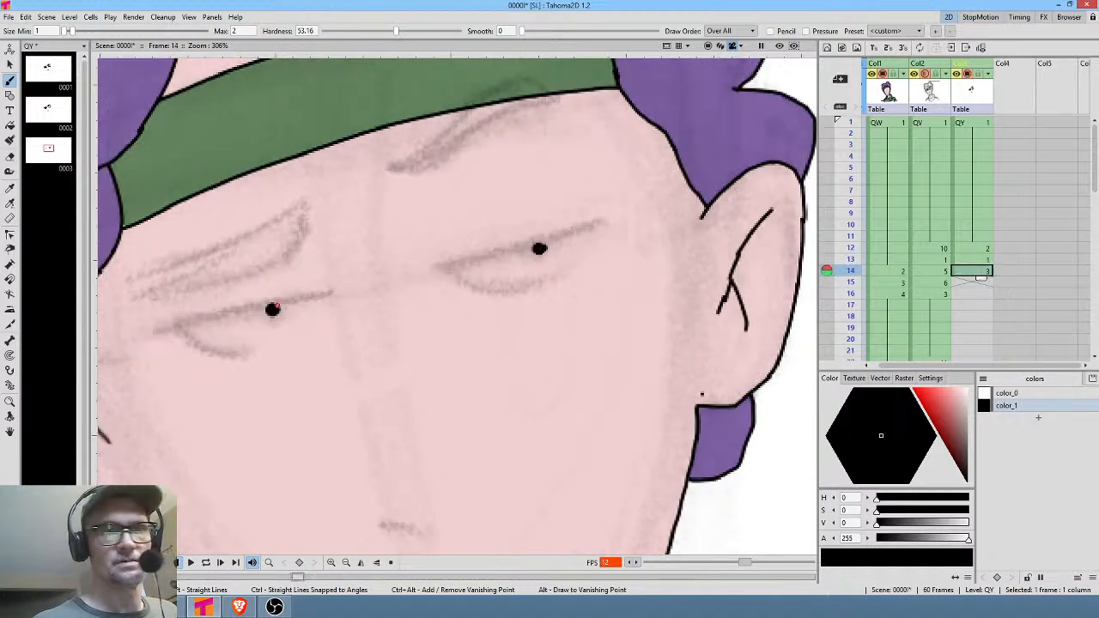
Dot in both pupils in frames 15 and 16 of Col3, following the eye positions of the rough sketch.
{"action": "left_click", "coordinate": [974, 281]}
{"action": "left_click", "coordinate": [680, 247]}
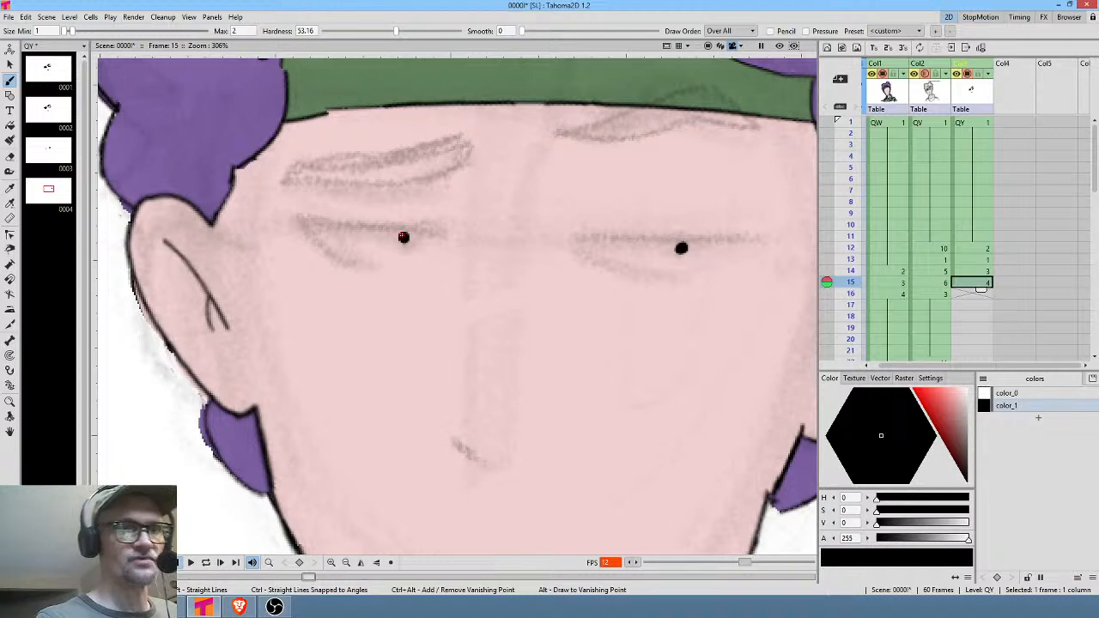
{"action": "scroll", "coordinate": [983, 294], "scroll_direction": "down", "scroll_amount": 2}
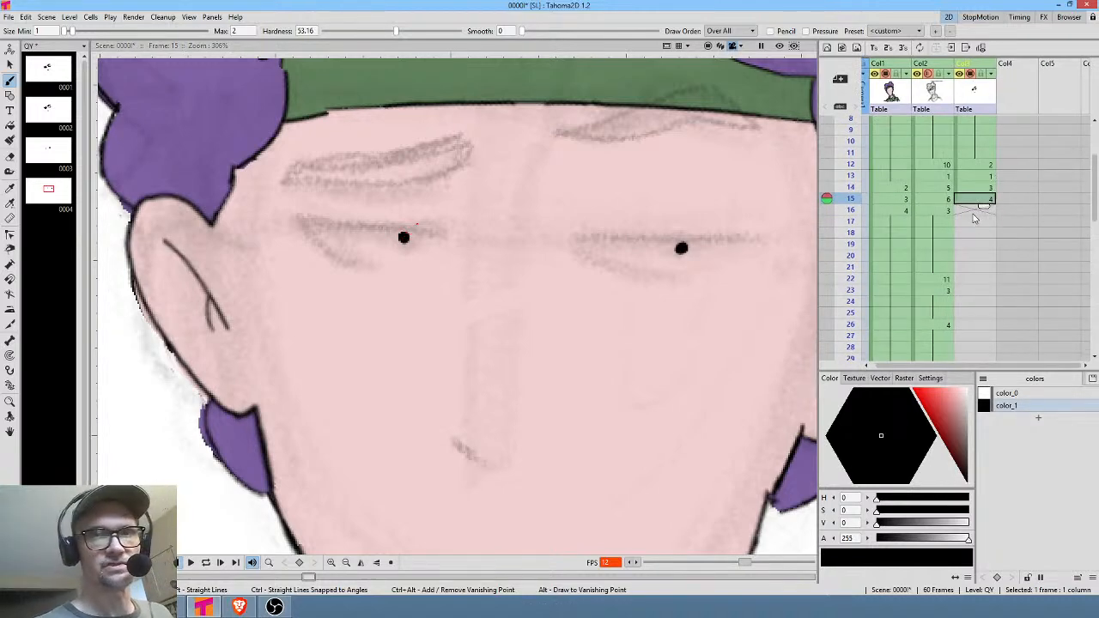
{"action": "key", "text": "Down"}
{"action": "left_click", "coordinate": [681, 273]}
{"action": "left_click_drag", "start_coordinate": [682, 274], "coordinate": [682, 276]}
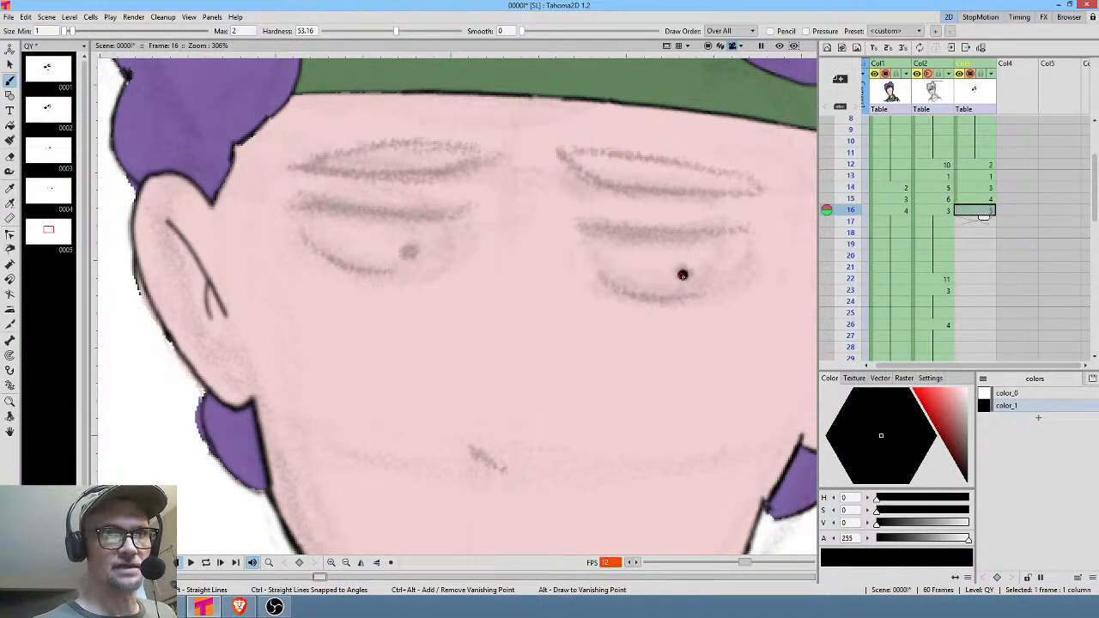
{"action": "left_click_drag", "start_coordinate": [408, 250], "coordinate": [408, 253]}
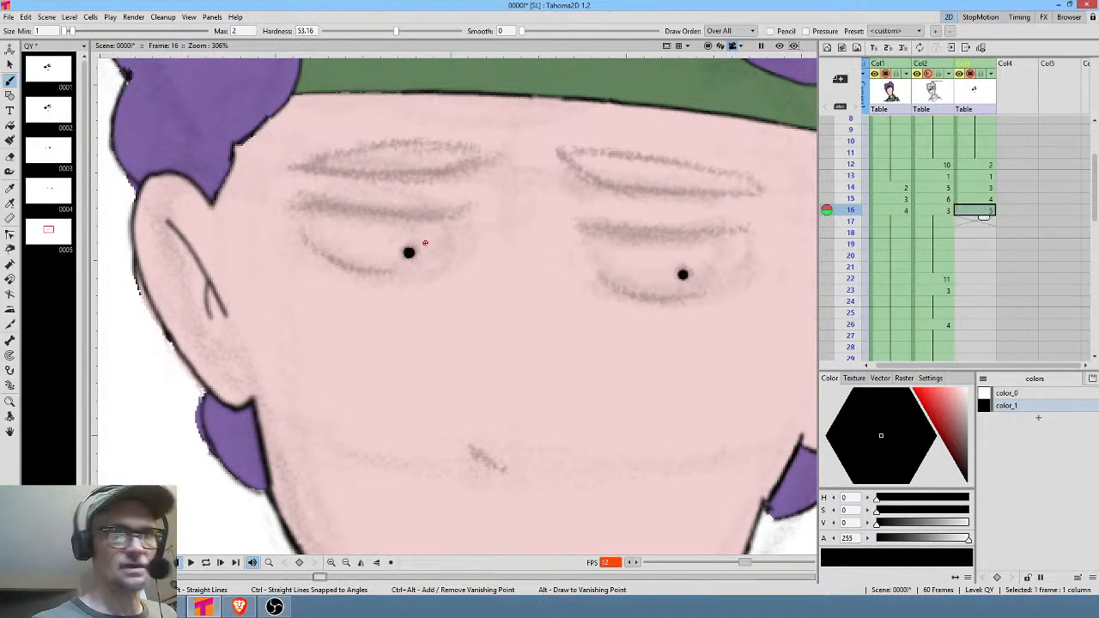
Brush thick curved closed-lid lines for both eyes in frame 22 of Col3 over the sketched lids.
{"action": "left_click", "coordinate": [974, 280]}
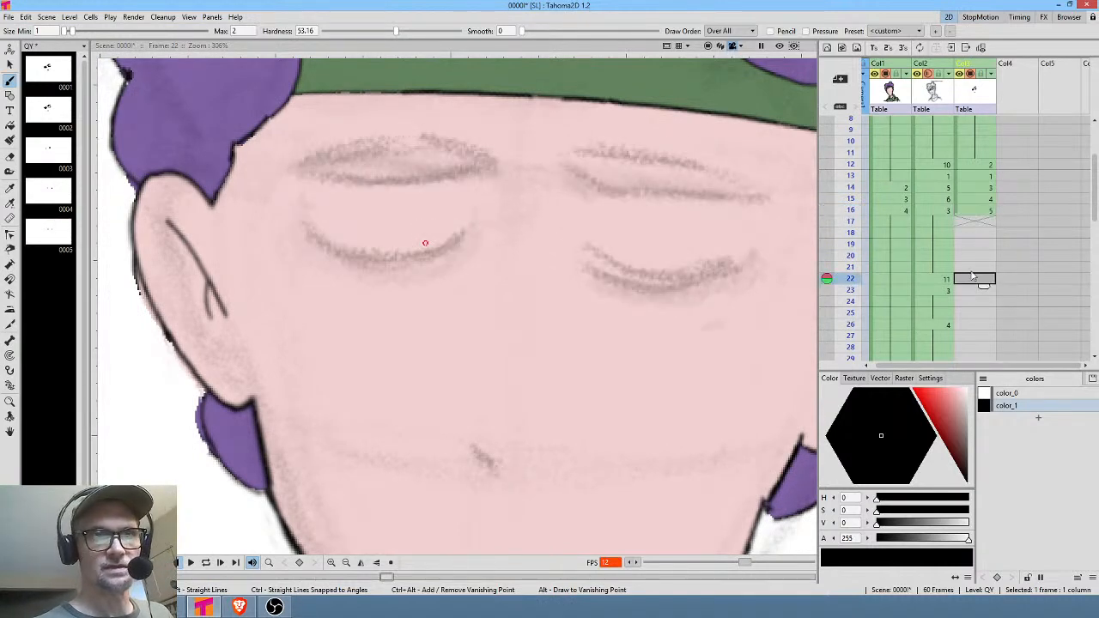
{"action": "mouse_move", "coordinate": [590, 258]}
{"action": "left_mouse_down"}
{"action": "mouse_move", "coordinate": [655, 275]}
{"action": "mouse_move", "coordinate": [737, 257]}
{"action": "mouse_move", "coordinate": [655, 281]}
{"action": "mouse_move", "coordinate": [592, 259]}
{"action": "mouse_move", "coordinate": [687, 277]}
{"action": "mouse_move", "coordinate": [736, 258]}
{"action": "left_mouse_up"}
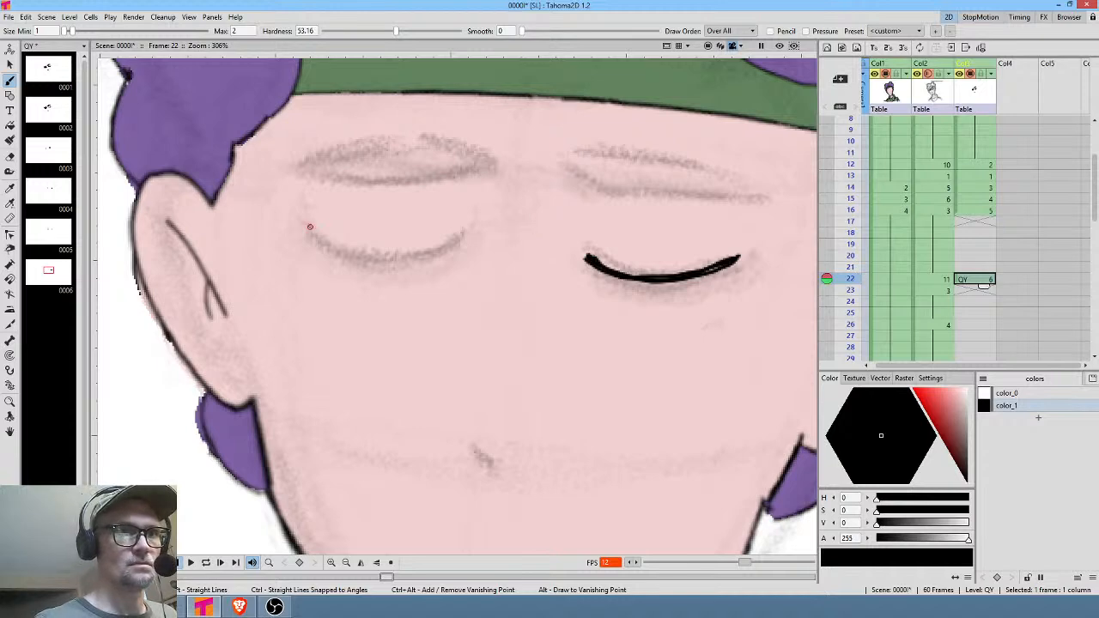
{"action": "mouse_move", "coordinate": [309, 227]}
{"action": "left_mouse_down"}
{"action": "mouse_move", "coordinate": [396, 257]}
{"action": "mouse_move", "coordinate": [463, 232]}
{"action": "mouse_move", "coordinate": [429, 253]}
{"action": "mouse_move", "coordinate": [354, 255]}
{"action": "mouse_move", "coordinate": [308, 229]}
{"action": "mouse_move", "coordinate": [327, 248]}
{"action": "mouse_move", "coordinate": [394, 257]}
{"action": "mouse_move", "coordinate": [453, 235]}
{"action": "mouse_move", "coordinate": [407, 254]}
{"action": "mouse_move", "coordinate": [320, 241]}
{"action": "left_mouse_up"}
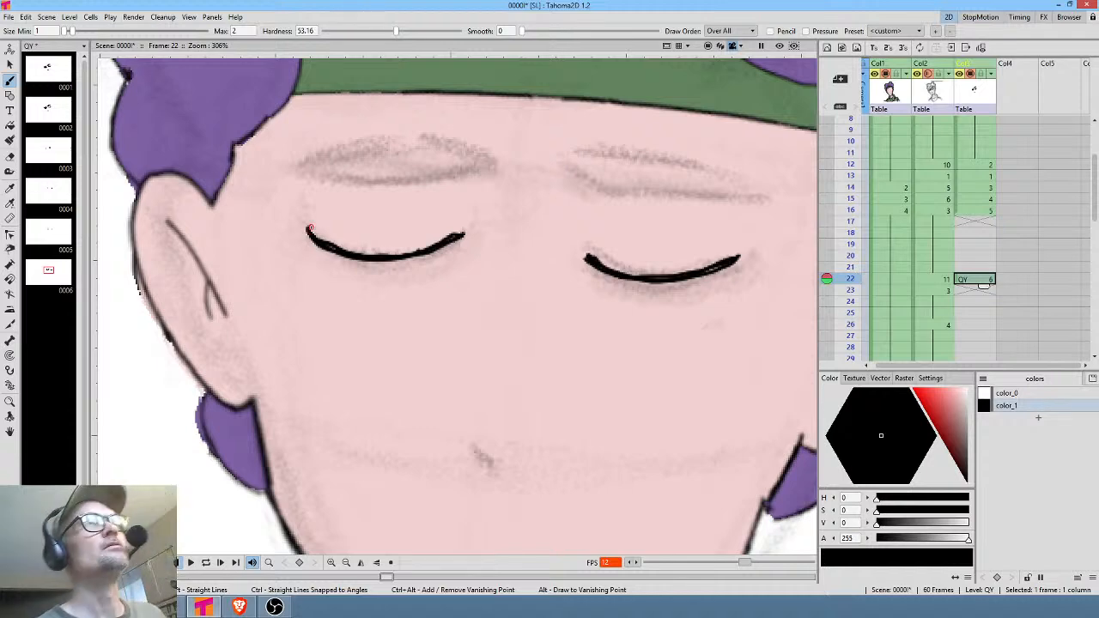
Fill the empty Col3 cells between frames 16 and 22 so the frame 16 pupil drawing holds through frame 21.
{"action": "left_click", "coordinate": [978, 211]}
{"action": "left_click", "coordinate": [987, 267], "text": "shift"}
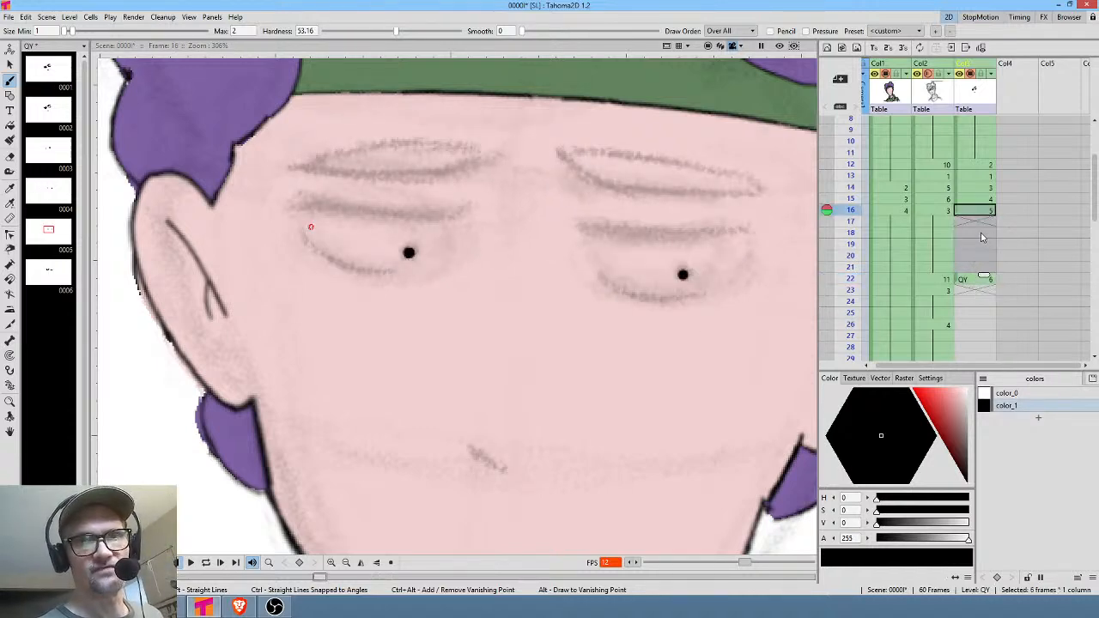
{"action": "right_click", "coordinate": [985, 234]}
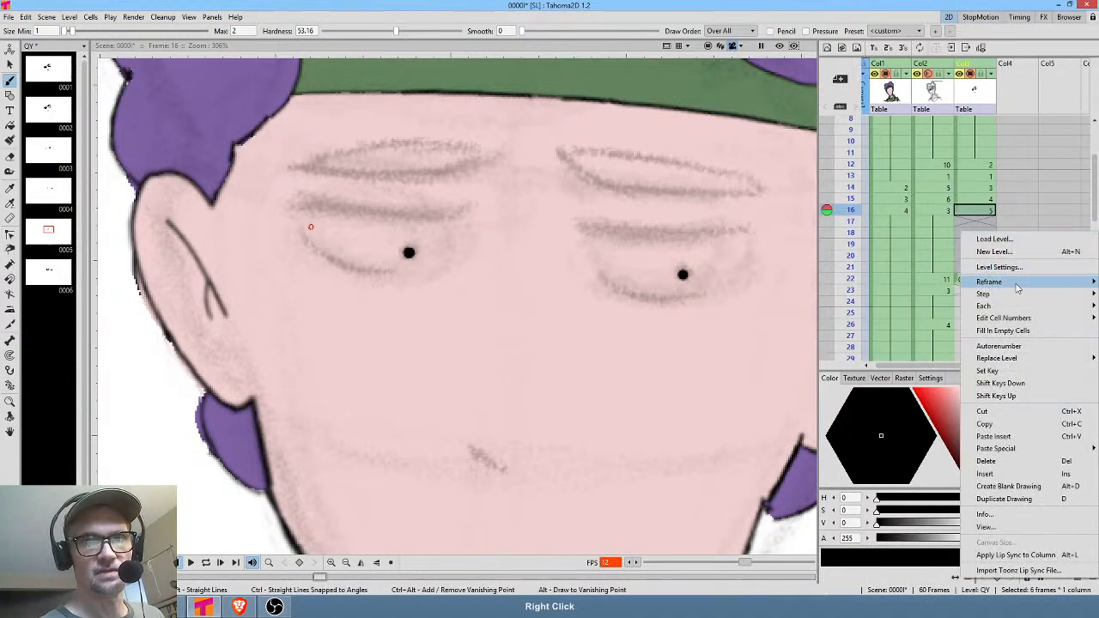
{"action": "left_click", "coordinate": [1002, 330]}
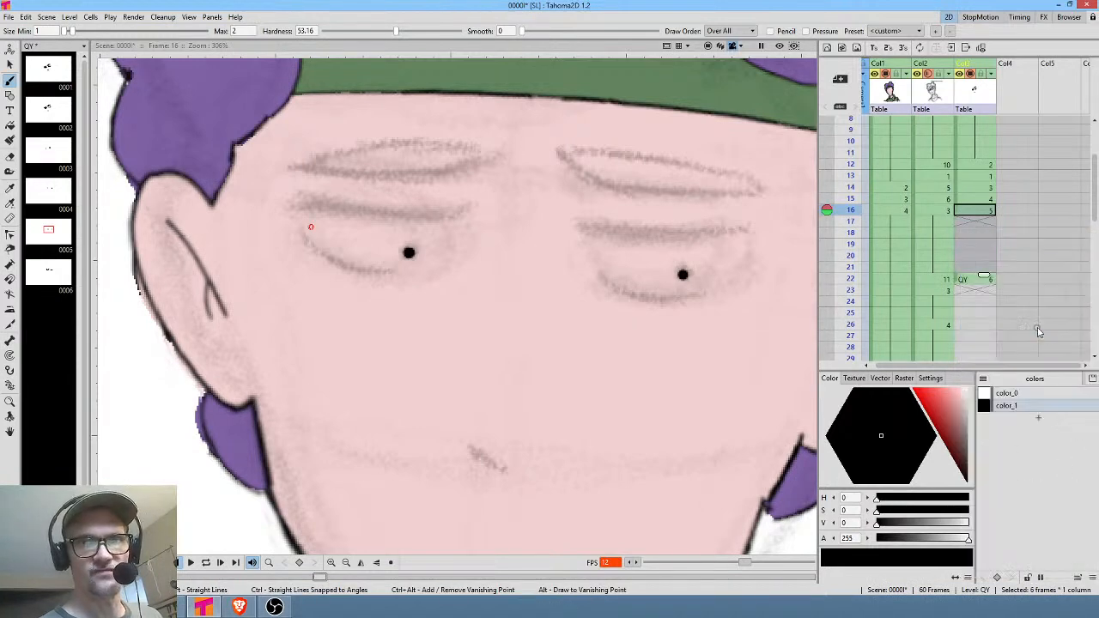
{"action": "left_click", "coordinate": [986, 290]}
{"action": "left_click", "coordinate": [983, 279]}
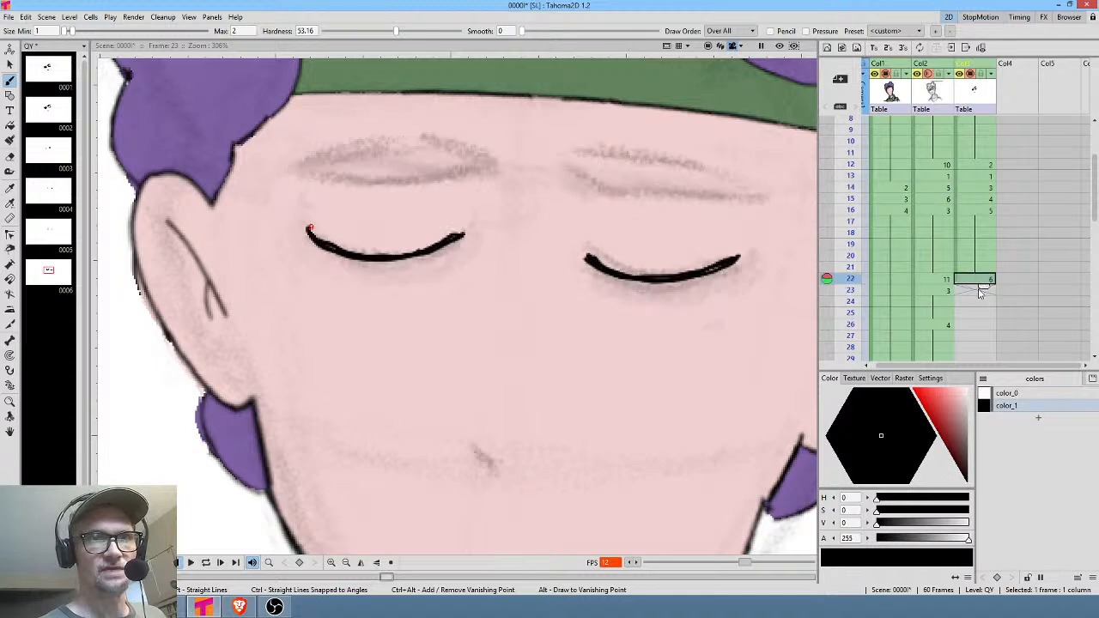
Reuse drawing 0005 of level QY in frame 23 of Col3 and extend it through frame 25.
{"action": "left_click", "coordinate": [979, 291]}
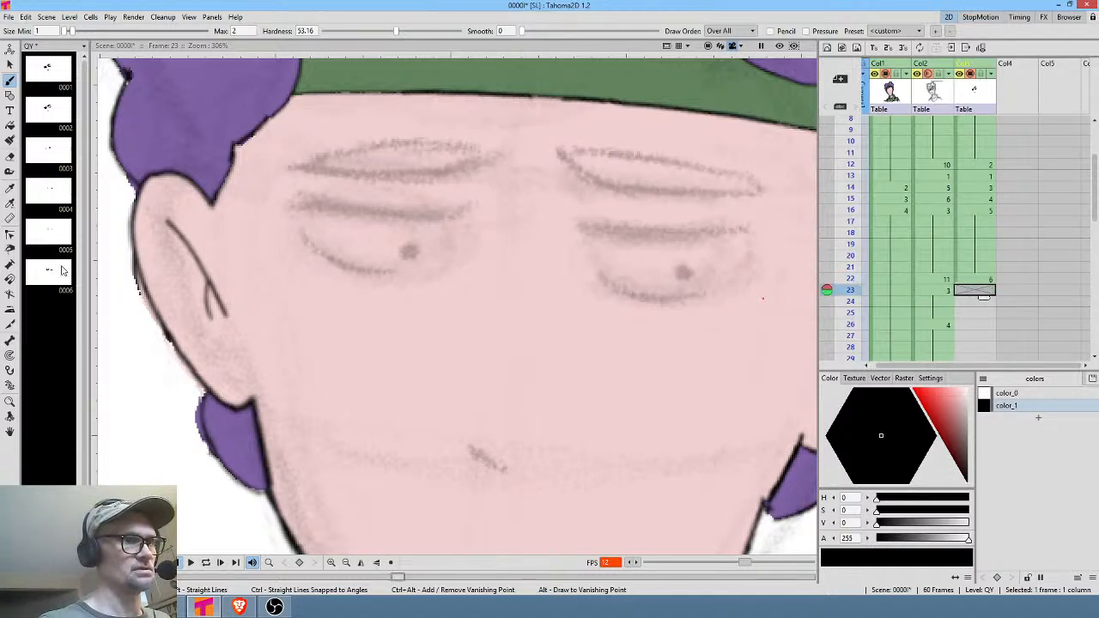
{"action": "left_click", "coordinate": [49, 232]}
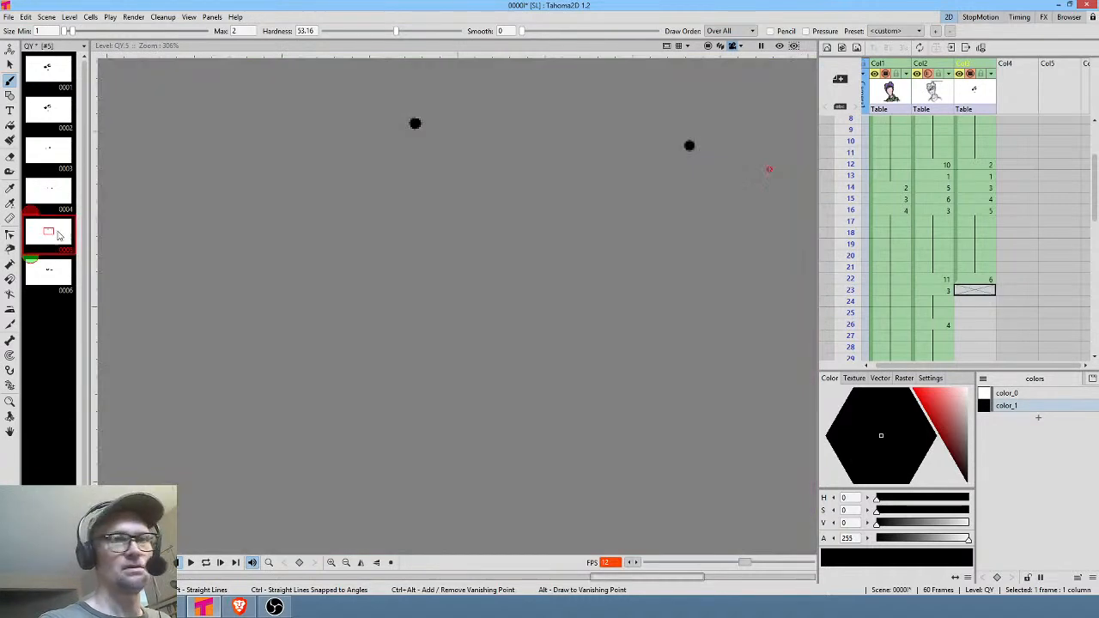
{"action": "left_click_drag", "start_coordinate": [59, 236], "coordinate": [984, 322]}
{"action": "left_click", "coordinate": [986, 292]}
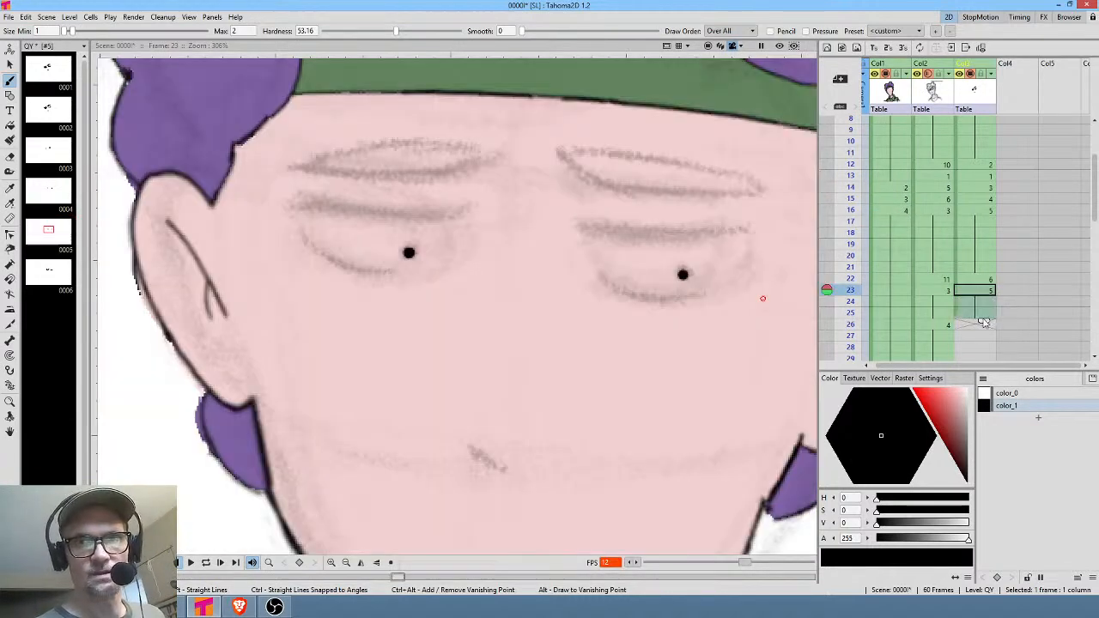
{"action": "left_click", "coordinate": [983, 321]}
{"action": "left_click", "coordinate": [988, 318]}
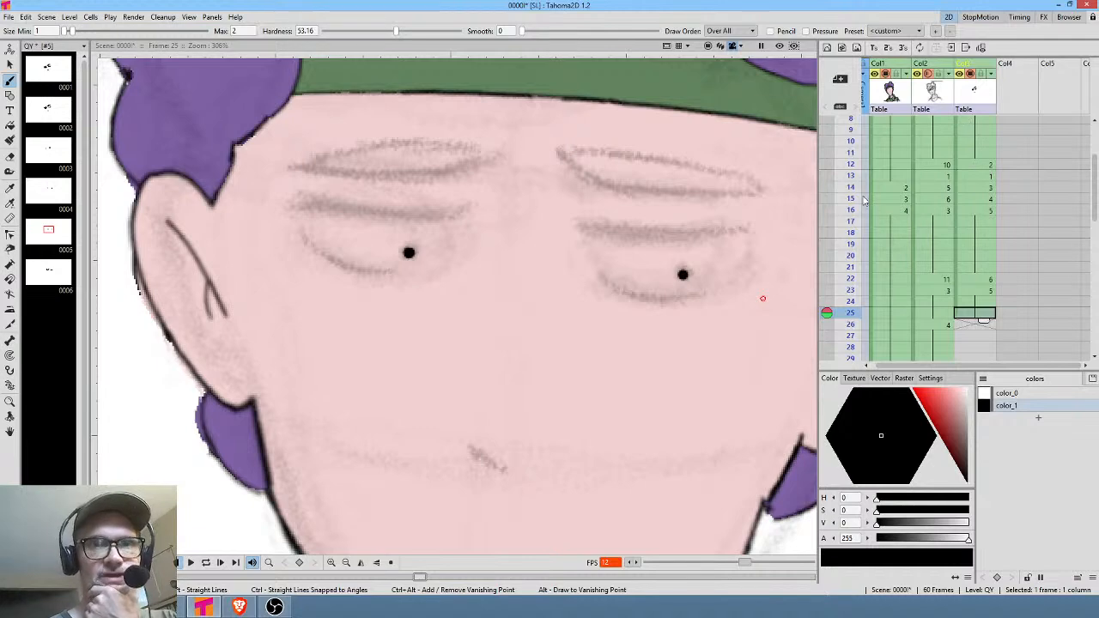
Examine the rough eye sketches at frames 26, 30, 34 and 42 and compare the closed eyes of frames 22 and 42.
{"action": "left_click_drag", "start_coordinate": [865, 199], "coordinate": [856, 314]}
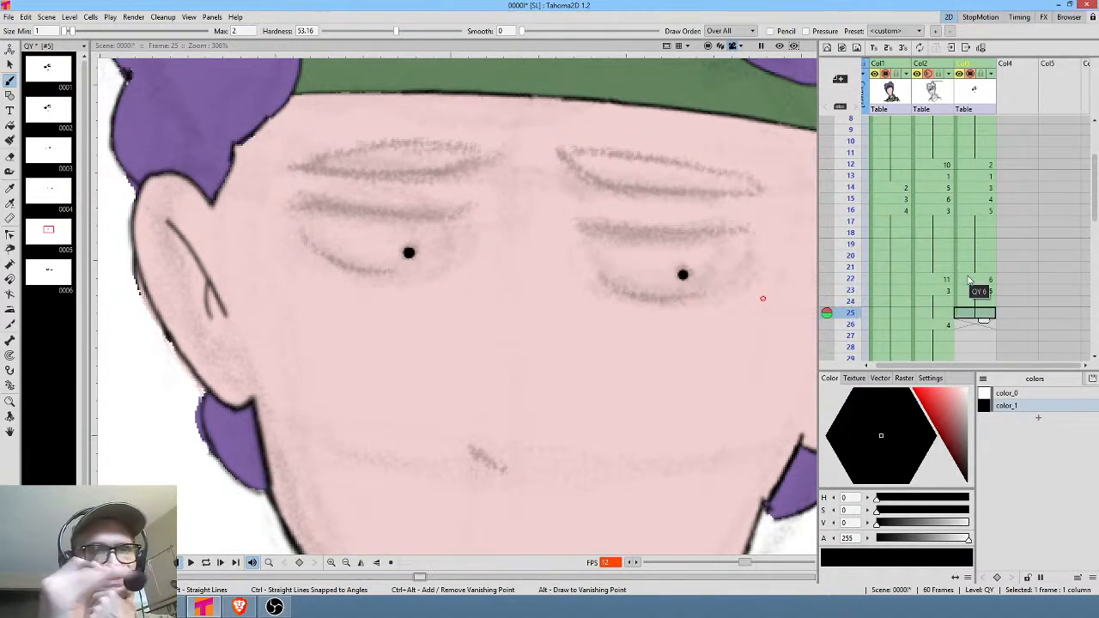
{"action": "left_click", "coordinate": [968, 326]}
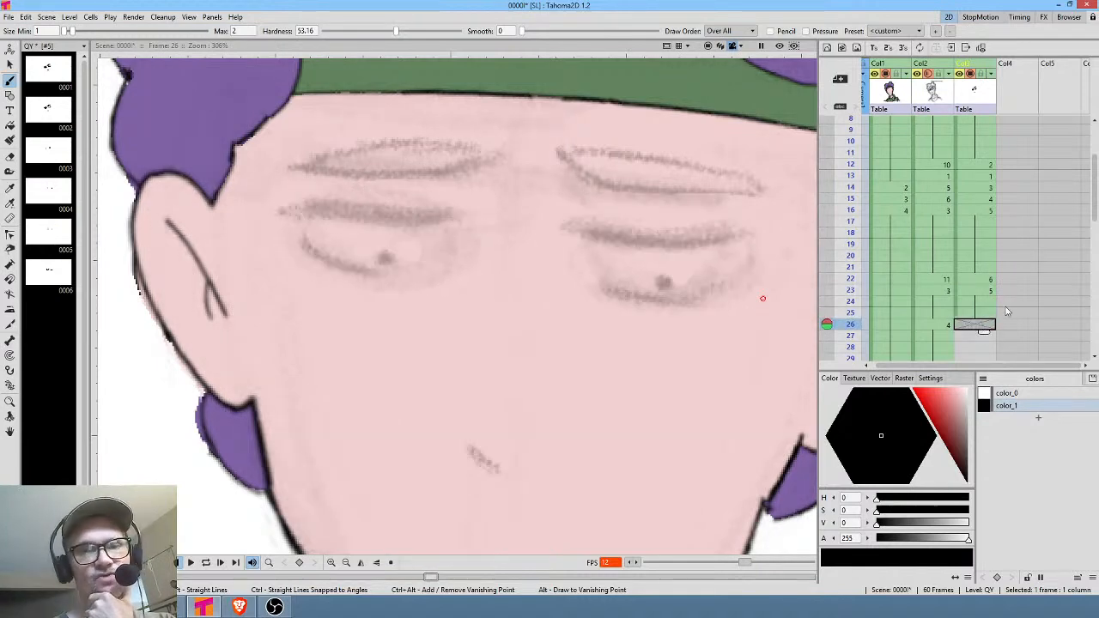
{"action": "scroll", "coordinate": [983, 317], "scroll_direction": "down", "scroll_amount": 4}
{"action": "left_click", "coordinate": [981, 232]}
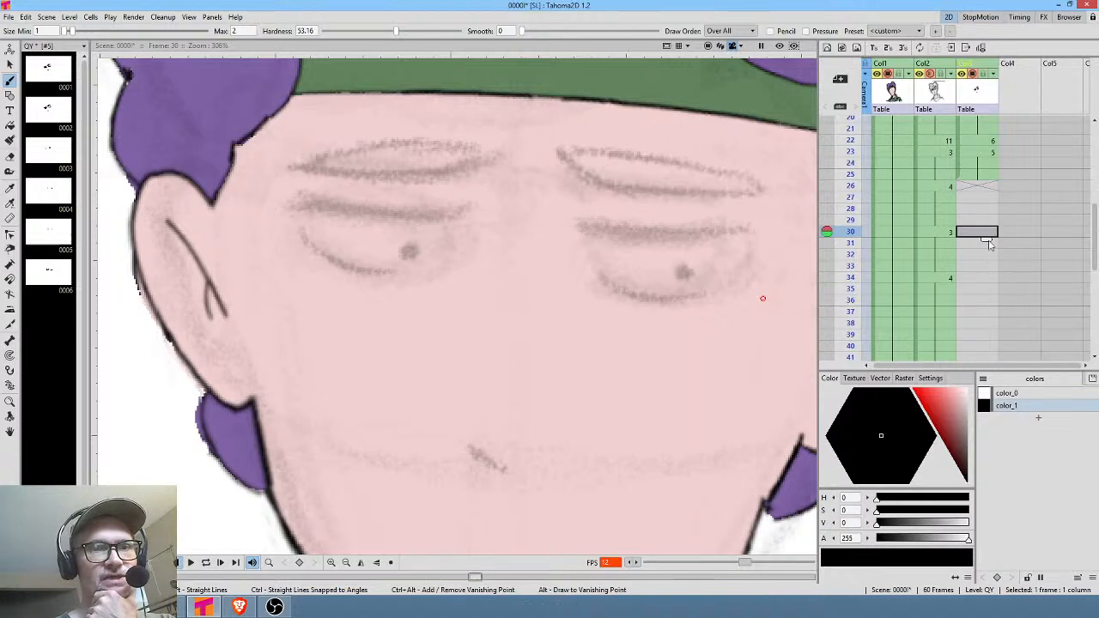
{"action": "left_click", "coordinate": [979, 279]}
{"action": "left_click_drag", "start_coordinate": [1000, 322], "coordinate": [1019, 184]}
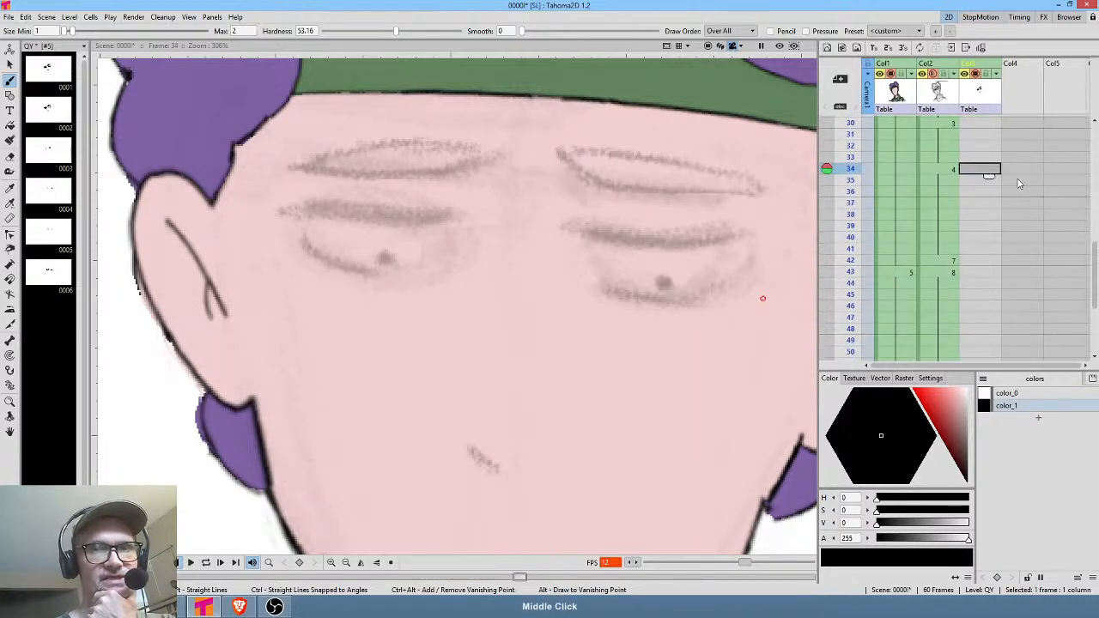
{"action": "left_click", "coordinate": [988, 261]}
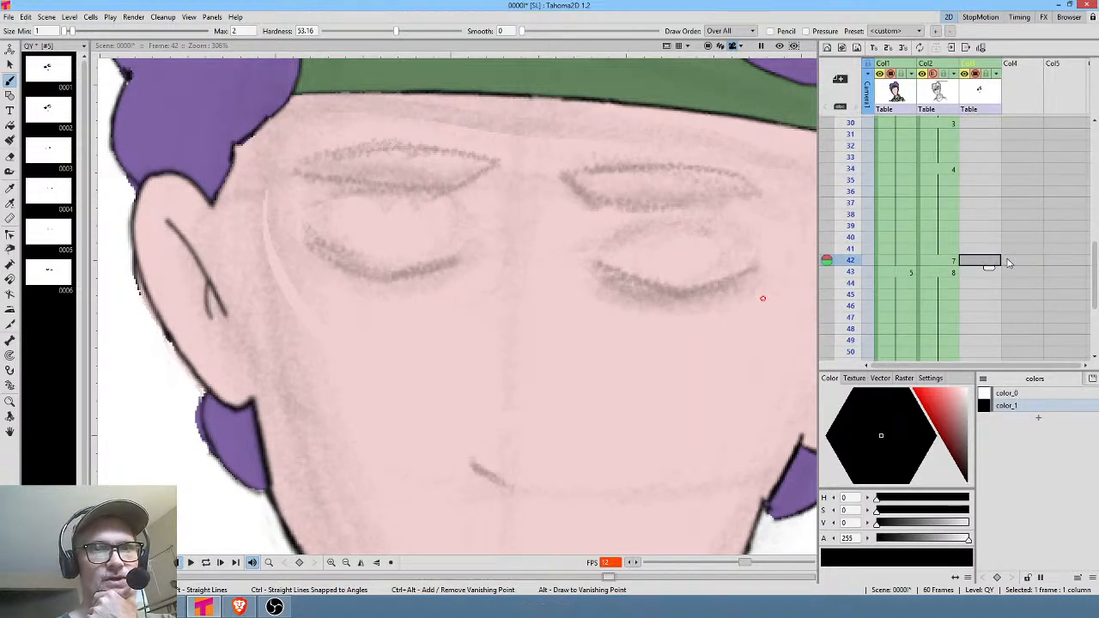
{"action": "left_click_drag", "start_coordinate": [991, 250], "coordinate": [989, 347]}
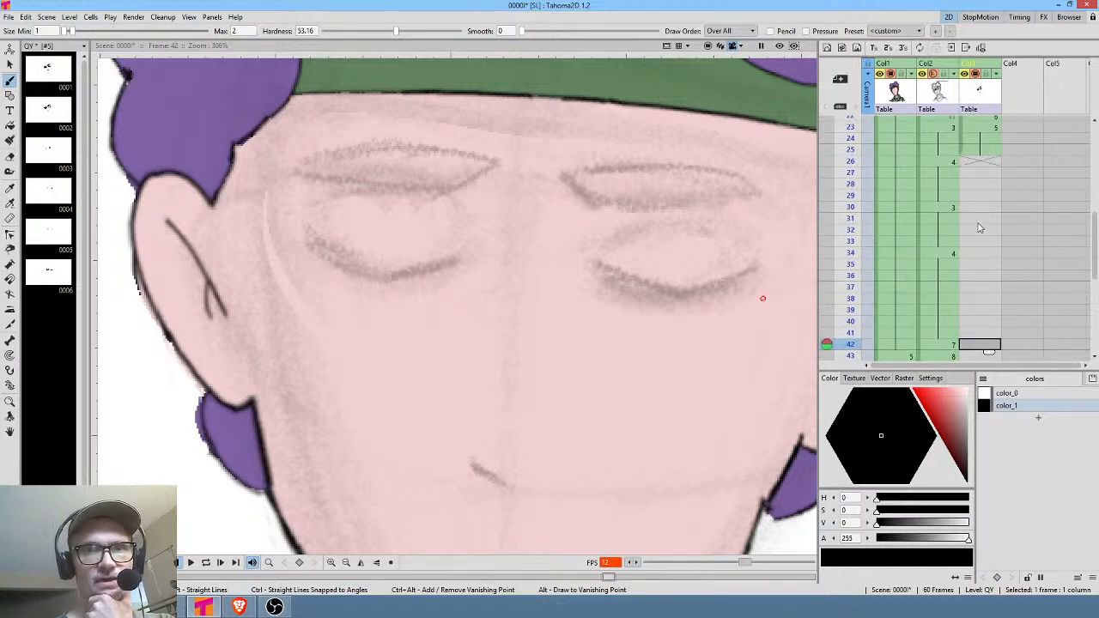
{"action": "left_click_drag", "start_coordinate": [980, 228], "coordinate": [998, 262]}
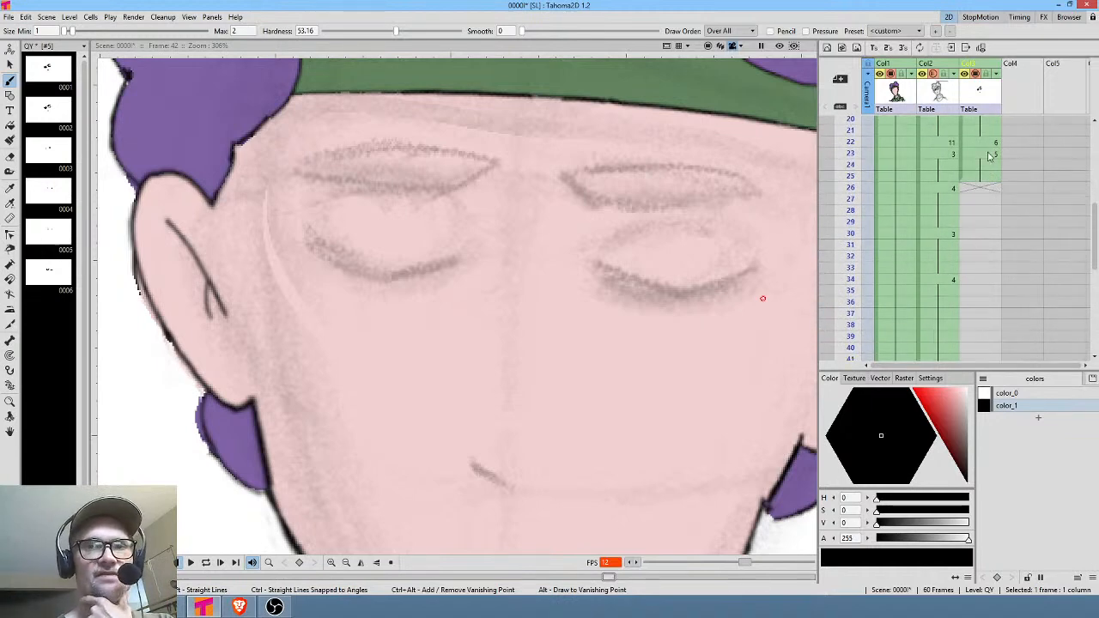
{"action": "left_click", "coordinate": [987, 153]}
{"action": "left_click", "coordinate": [987, 141]}
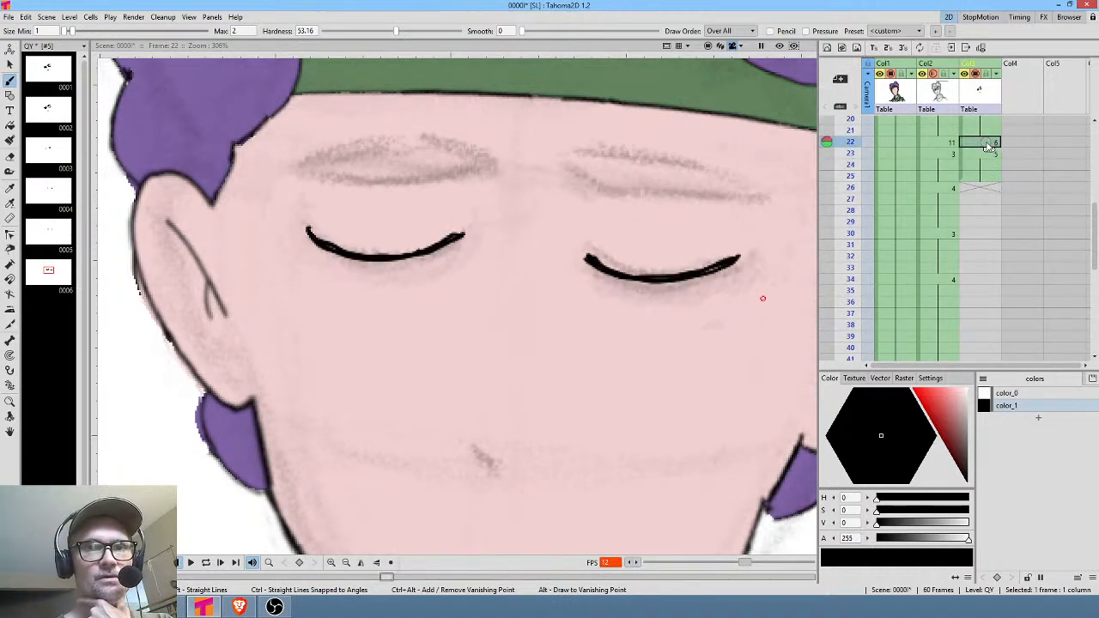
{"action": "left_click", "coordinate": [954, 140]}
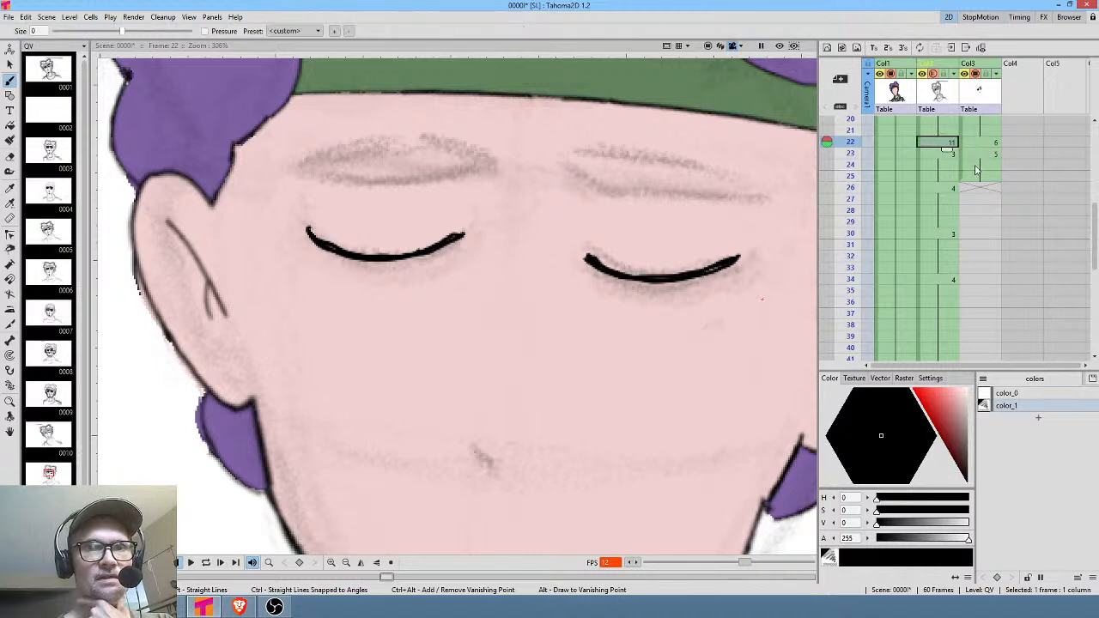
{"action": "left_click_drag", "start_coordinate": [994, 273], "coordinate": [1013, 172]}
{"action": "left_click", "coordinate": [951, 257]}
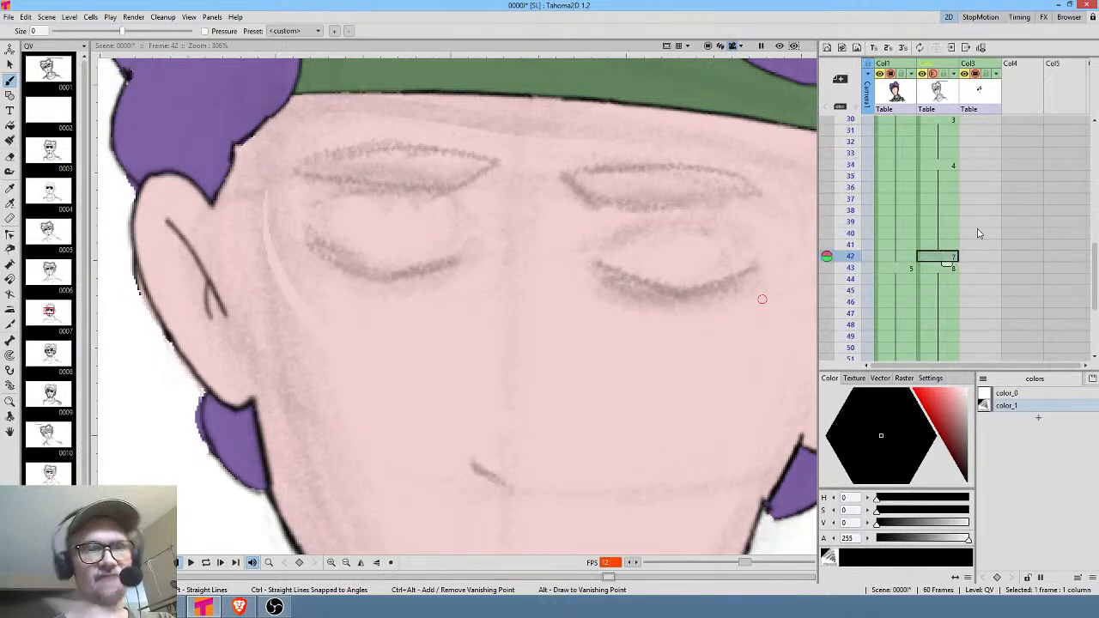
{"action": "left_click_drag", "start_coordinate": [979, 234], "coordinate": [961, 158]}
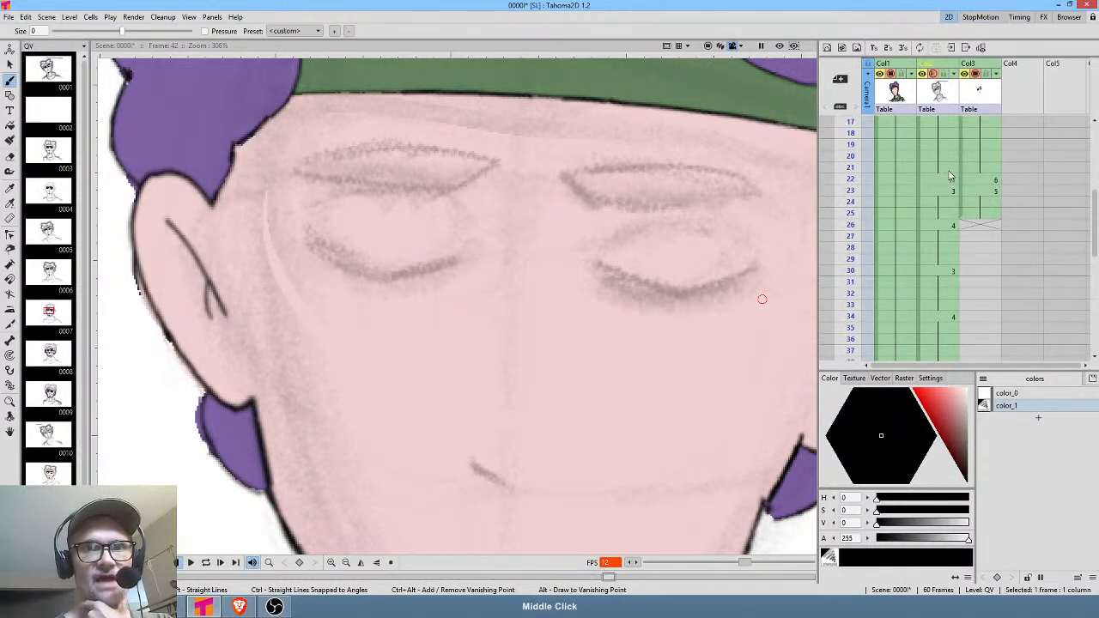
{"action": "left_click", "coordinate": [948, 181]}
{"action": "left_click_drag", "start_coordinate": [990, 306], "coordinate": [1016, 189]}
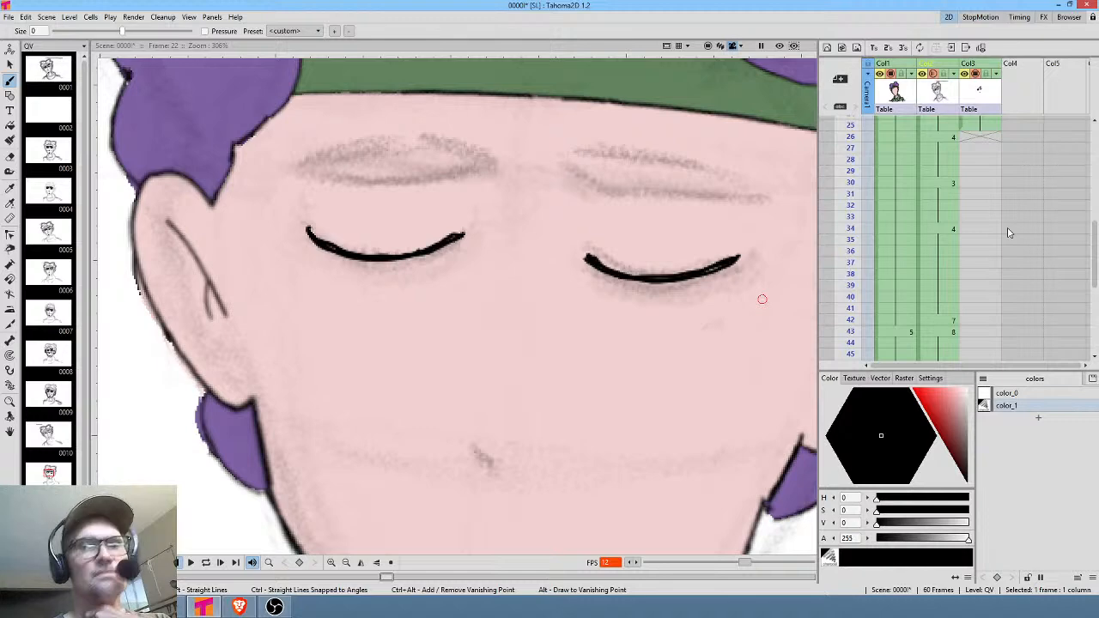
{"action": "left_click", "coordinate": [983, 136]}
{"action": "left_click", "coordinate": [985, 183]}
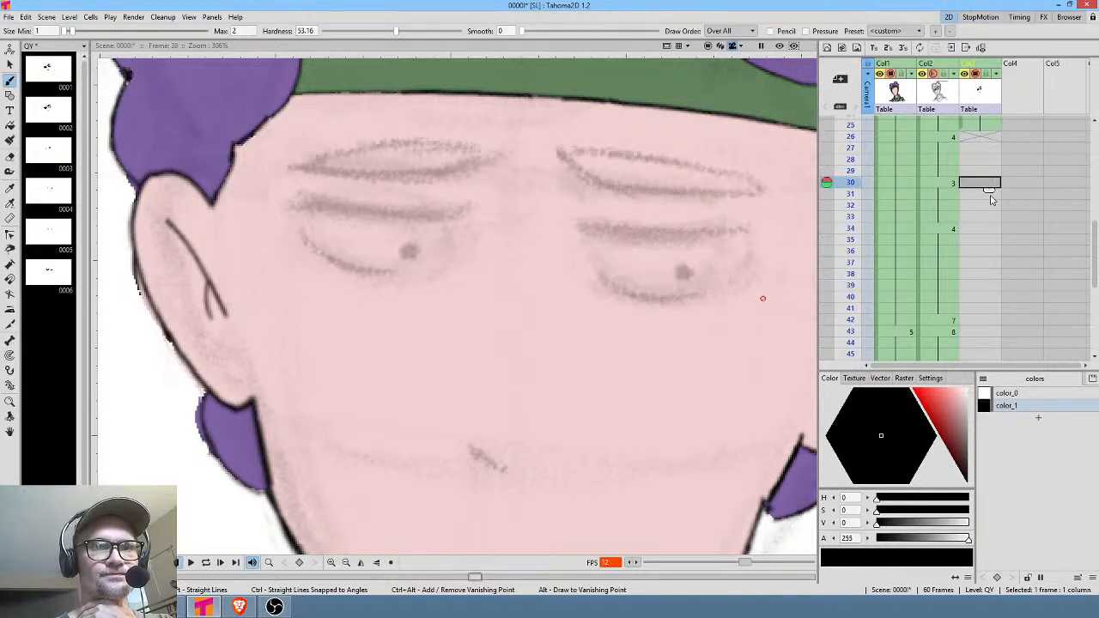
Brush a round black pupil into each eye at frame 43 of Col3, over the sketched irises.
{"action": "middle_click", "coordinate": [1003, 258]}
{"action": "scroll", "coordinate": [1013, 234], "scroll_direction": "down", "scroll_amount": 2}
{"action": "left_click", "coordinate": [983, 230]}
{"action": "left_click", "coordinate": [984, 241]}
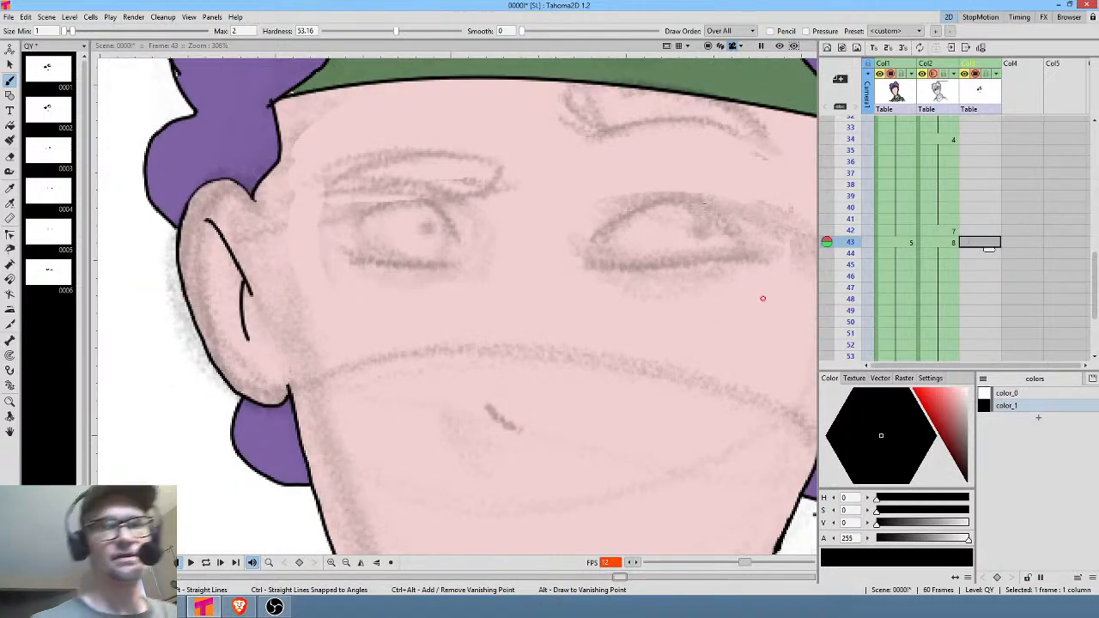
{"action": "left_click", "coordinate": [698, 221]}
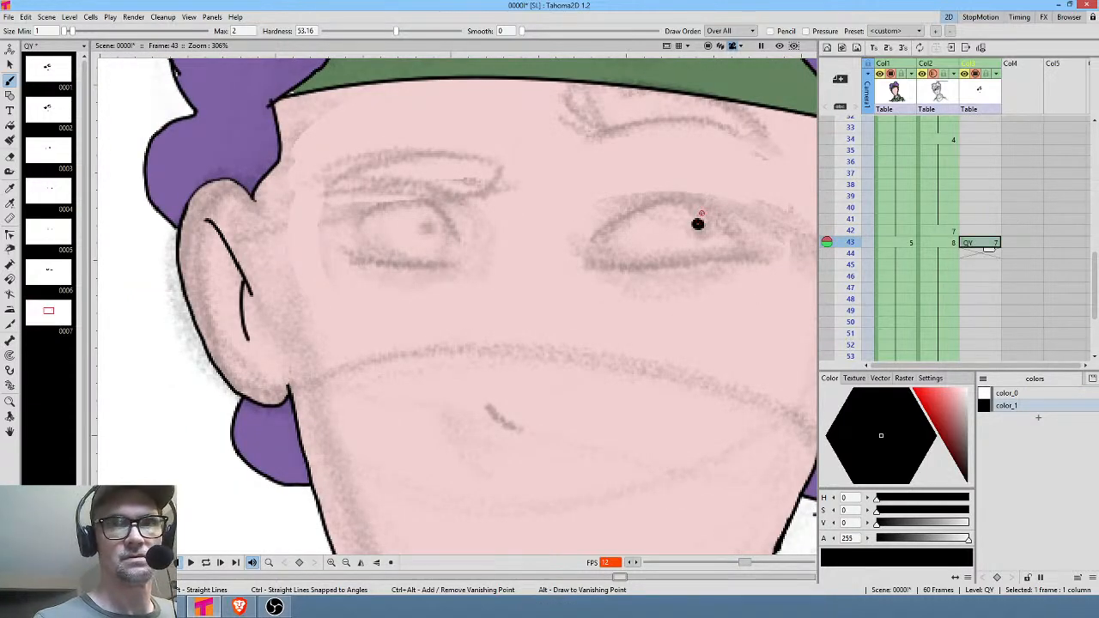
{"action": "left_click", "coordinate": [425, 227]}
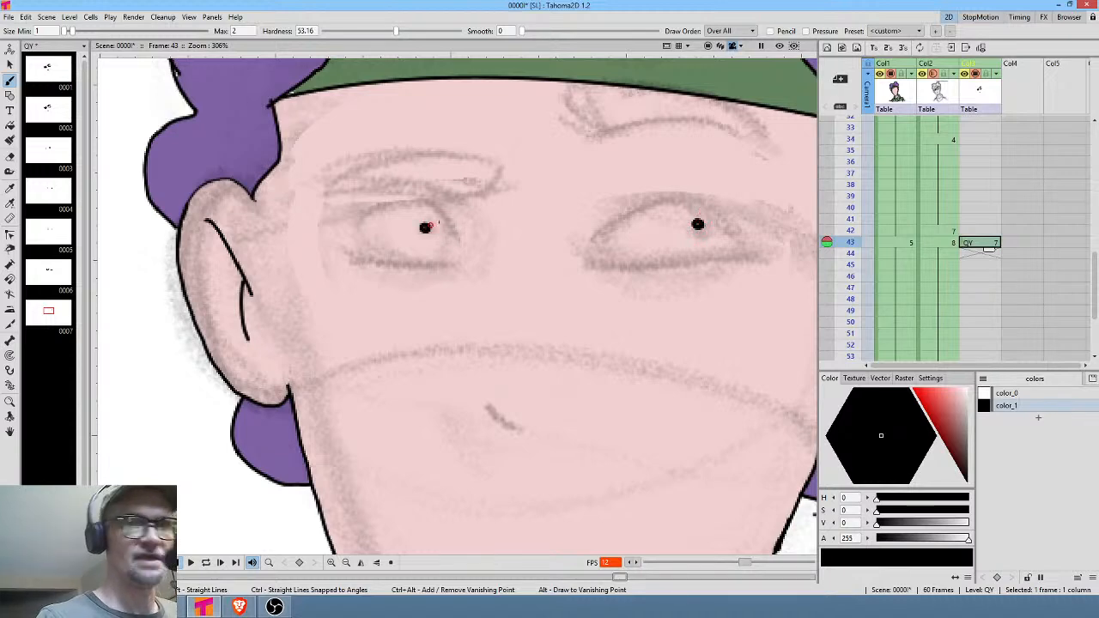
Set the brush smoothing to 15.53 and ink straight upper lid lines over both eyes in frame 14 of Col3.
{"action": "scroll", "coordinate": [998, 314], "scroll_direction": "up", "scroll_amount": 8}
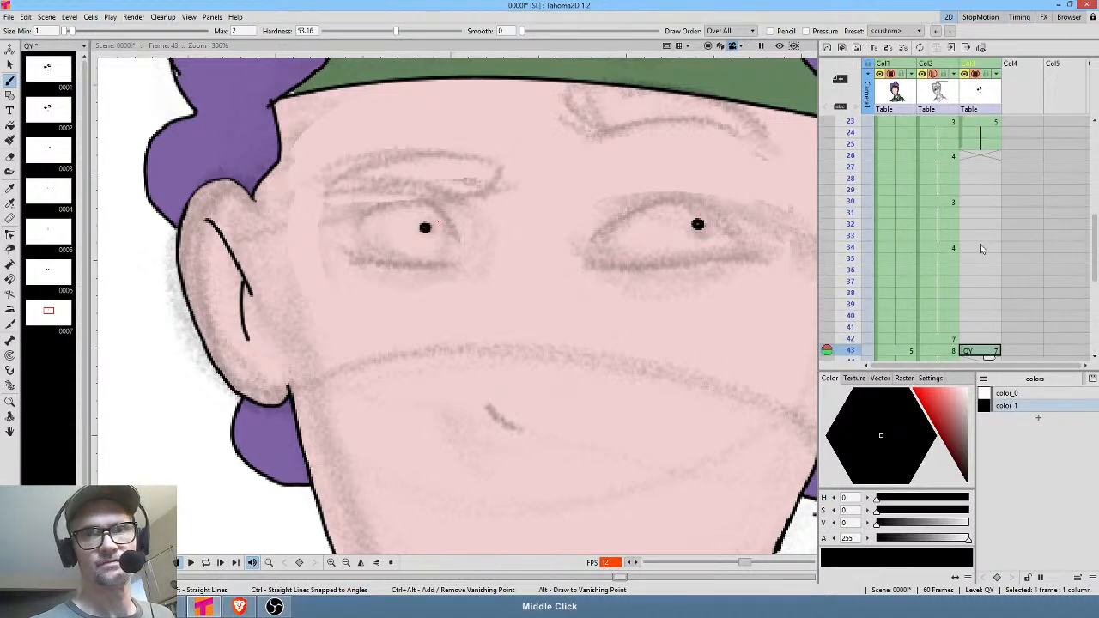
{"action": "scroll", "coordinate": [1001, 194], "scroll_direction": "up", "scroll_amount": 1}
{"action": "left_click", "coordinate": [996, 185]}
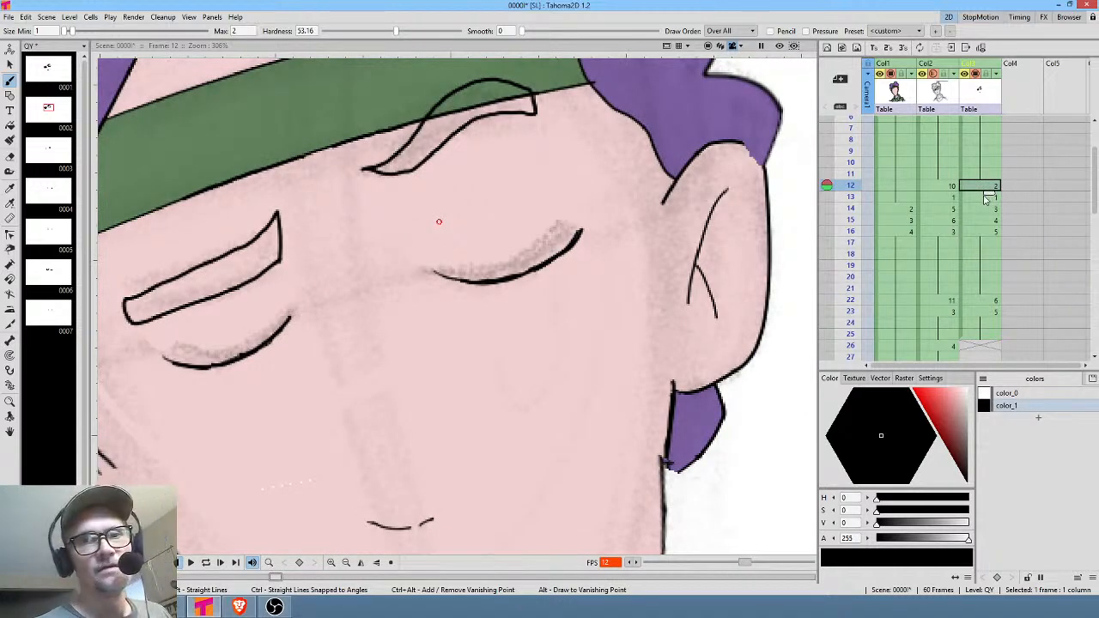
{"action": "left_click", "coordinate": [992, 196]}
{"action": "left_click", "coordinate": [985, 210]}
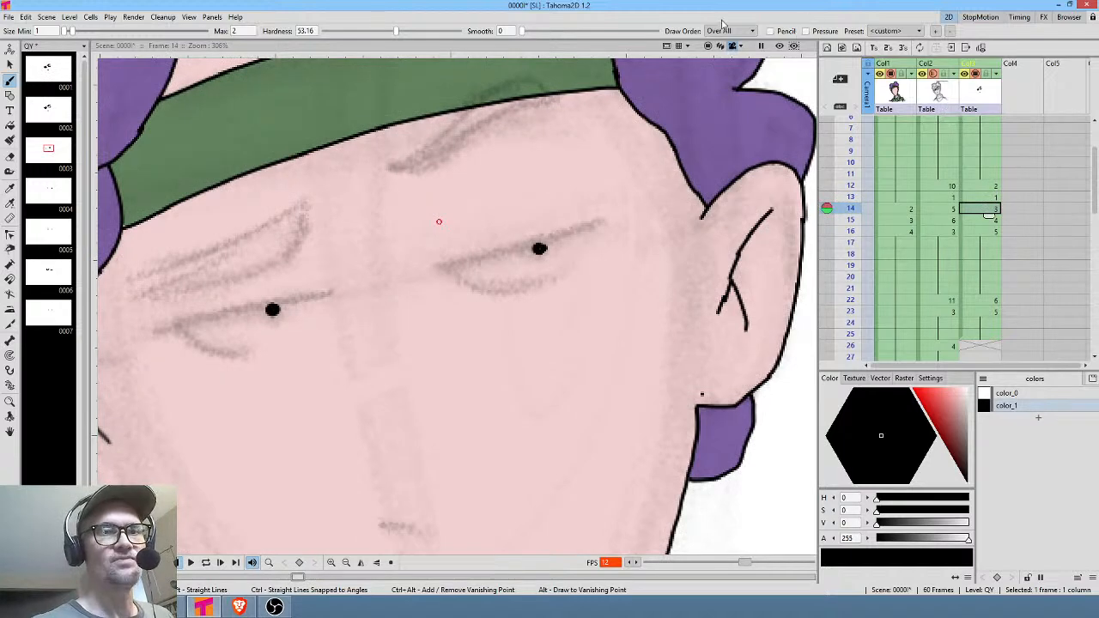
{"action": "left_click_drag", "start_coordinate": [524, 32], "coordinate": [570, 32]}
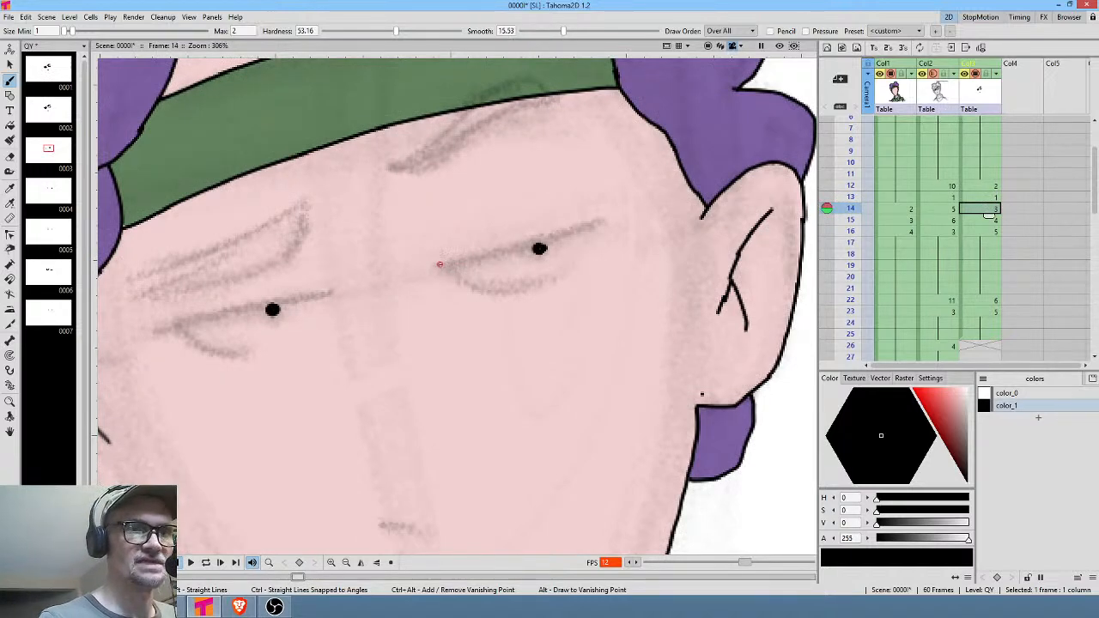
{"action": "left_click_drag", "start_coordinate": [439, 264], "coordinate": [613, 213]}
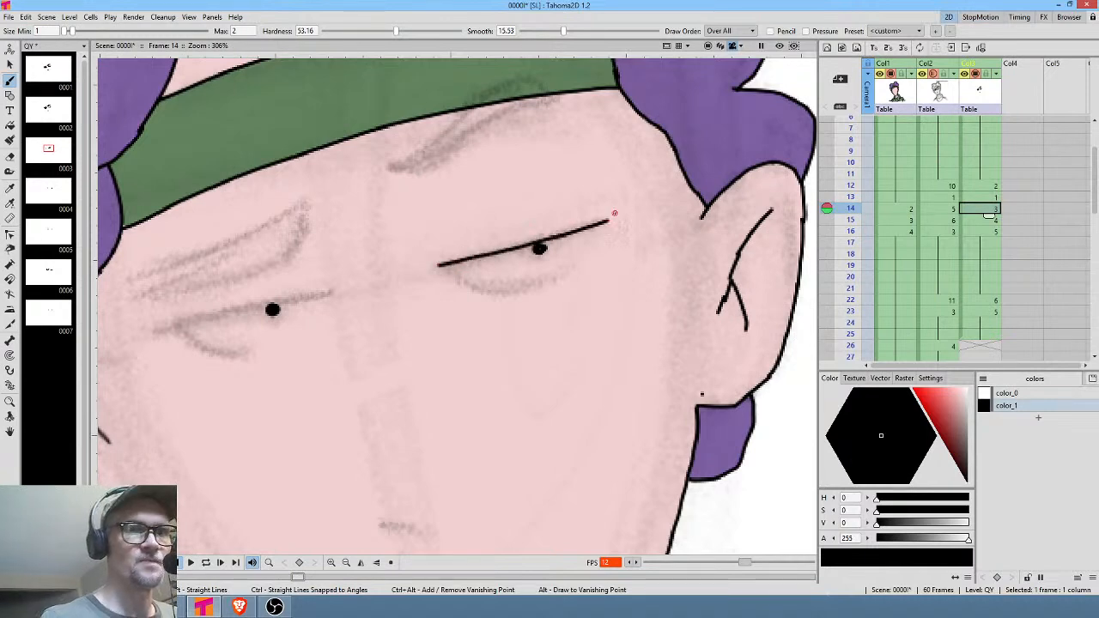
{"action": "left_click_drag", "start_coordinate": [170, 324], "coordinate": [335, 290]}
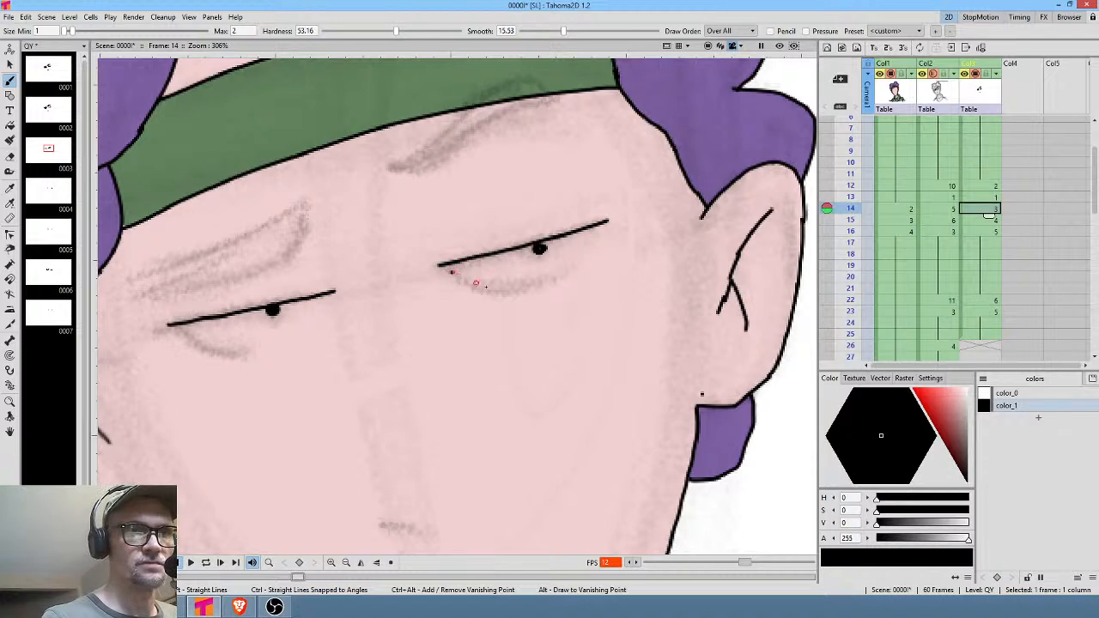
Ink broken, curved lower lid lines beneath both eyes in frame 14 of Col3.
{"action": "mouse_move", "coordinate": [450, 271]}
{"action": "left_mouse_down"}
{"action": "mouse_move", "coordinate": [496, 289]}
{"action": "mouse_move", "coordinate": [542, 284]}
{"action": "left_mouse_up"}
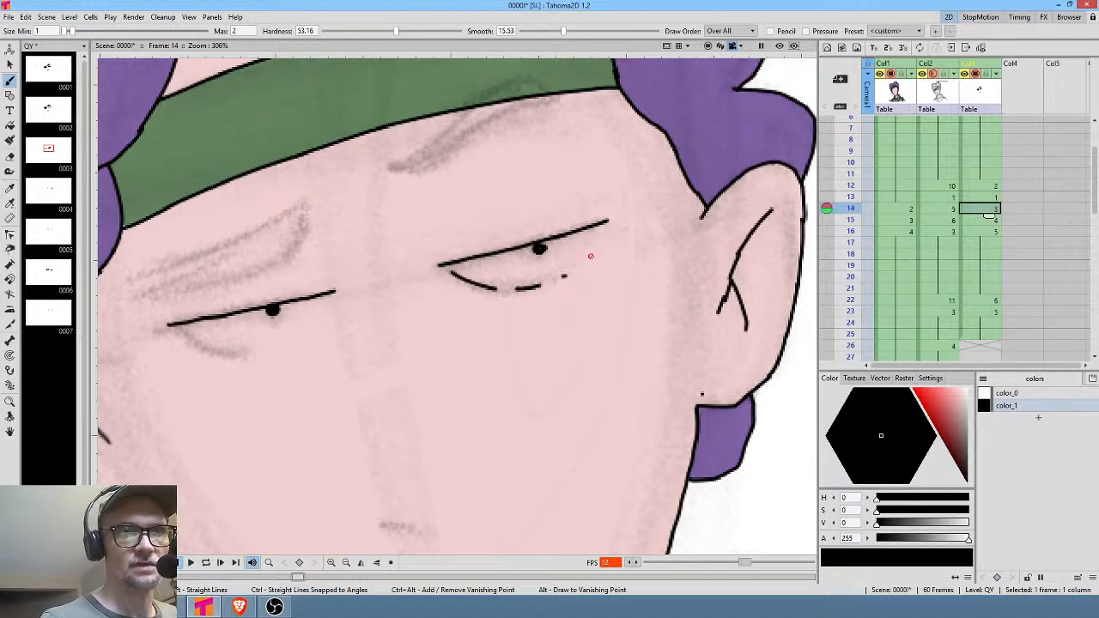
{"action": "left_click_drag", "start_coordinate": [589, 254], "coordinate": [563, 278]}
{"action": "mouse_move", "coordinate": [182, 335]}
{"action": "left_mouse_down"}
{"action": "mouse_move", "coordinate": [229, 358]}
{"action": "mouse_move", "coordinate": [305, 334]}
{"action": "left_mouse_up"}
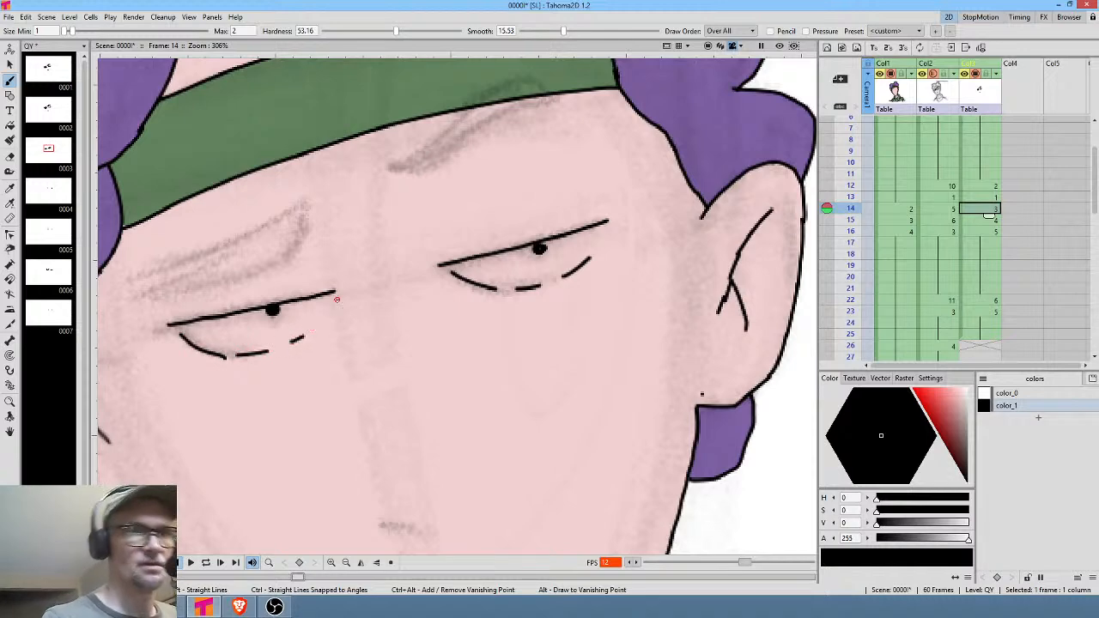
Compare frames 13 and 14, and thicken the lower lid dashes and inner and outer corner strokes of both eyes in frame 13.
{"action": "left_click_drag", "start_coordinate": [532, 304], "coordinate": [523, 378]}
{"action": "key", "text": "Up"}
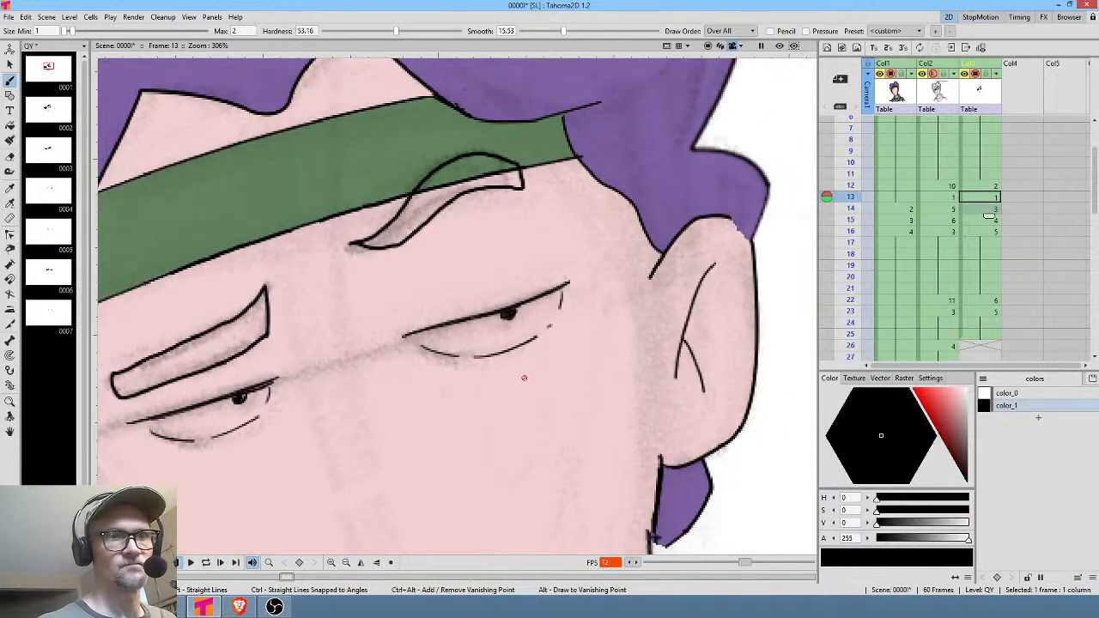
{"action": "key", "text": "Down"}
{"action": "key", "text": "Up"}
{"action": "key", "text": "Down"}
{"action": "key", "text": "Up"}
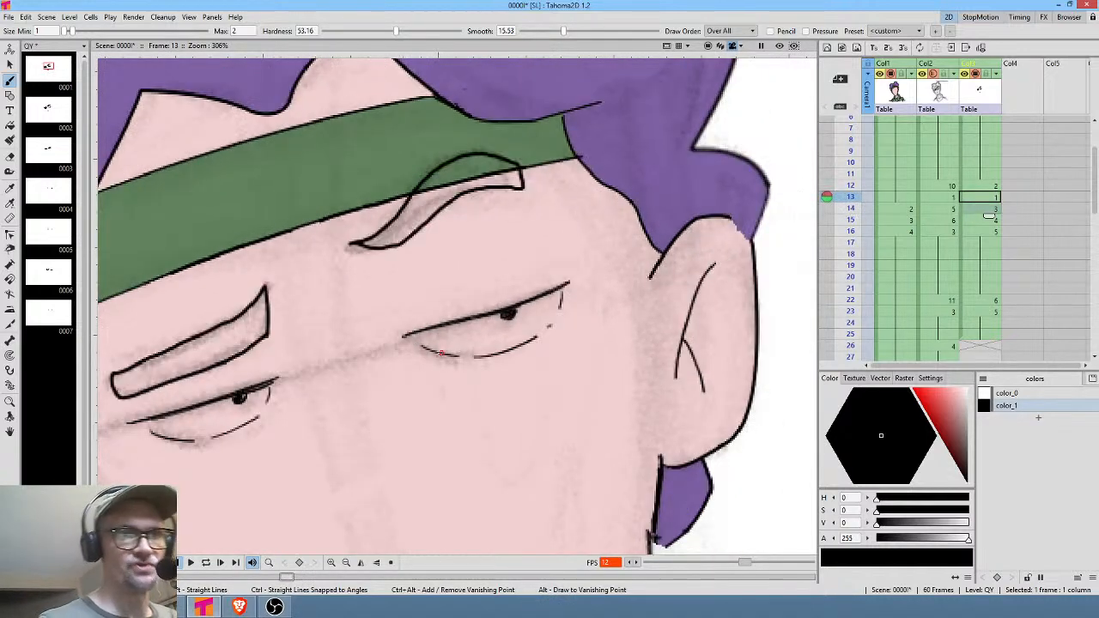
{"action": "left_click_drag", "start_coordinate": [427, 349], "coordinate": [468, 356]}
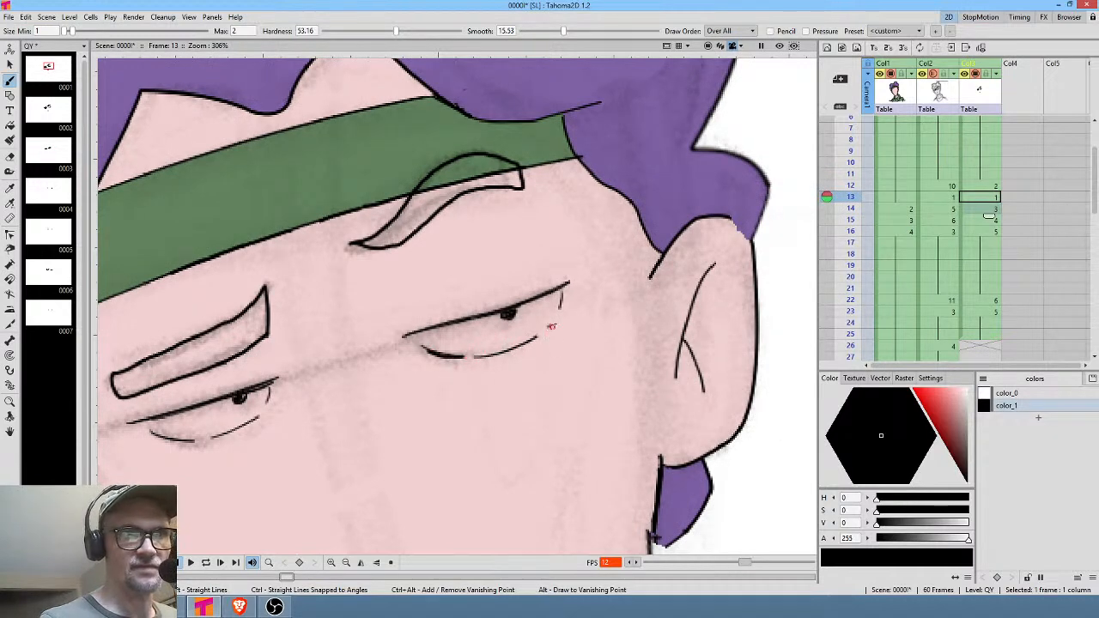
{"action": "left_click_drag", "start_coordinate": [564, 289], "coordinate": [554, 319]}
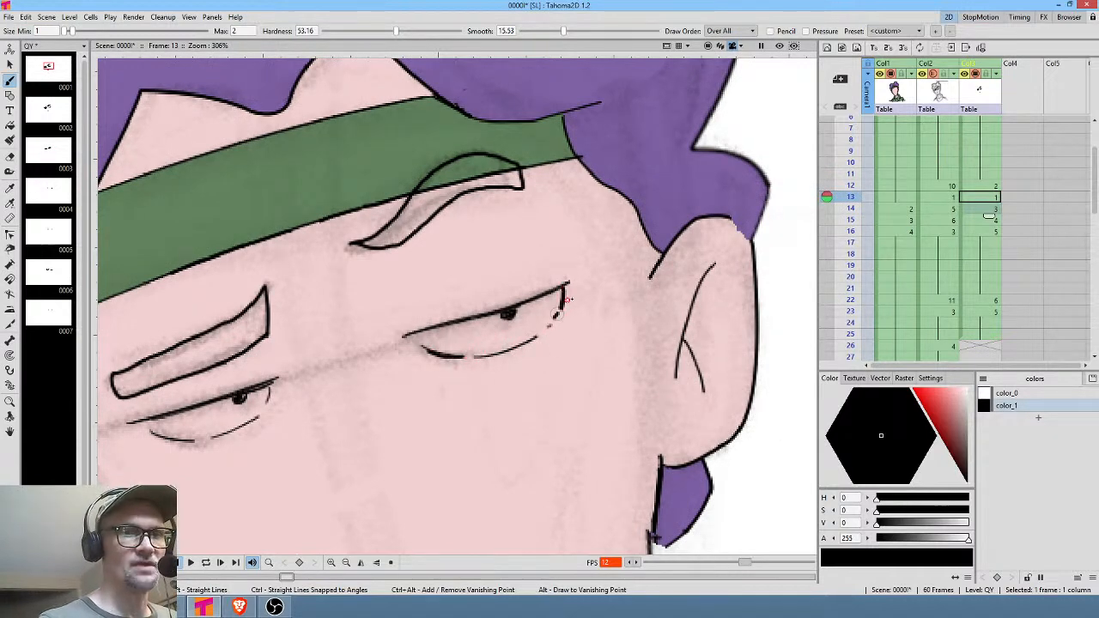
{"action": "left_click_drag", "start_coordinate": [271, 385], "coordinate": [268, 402]}
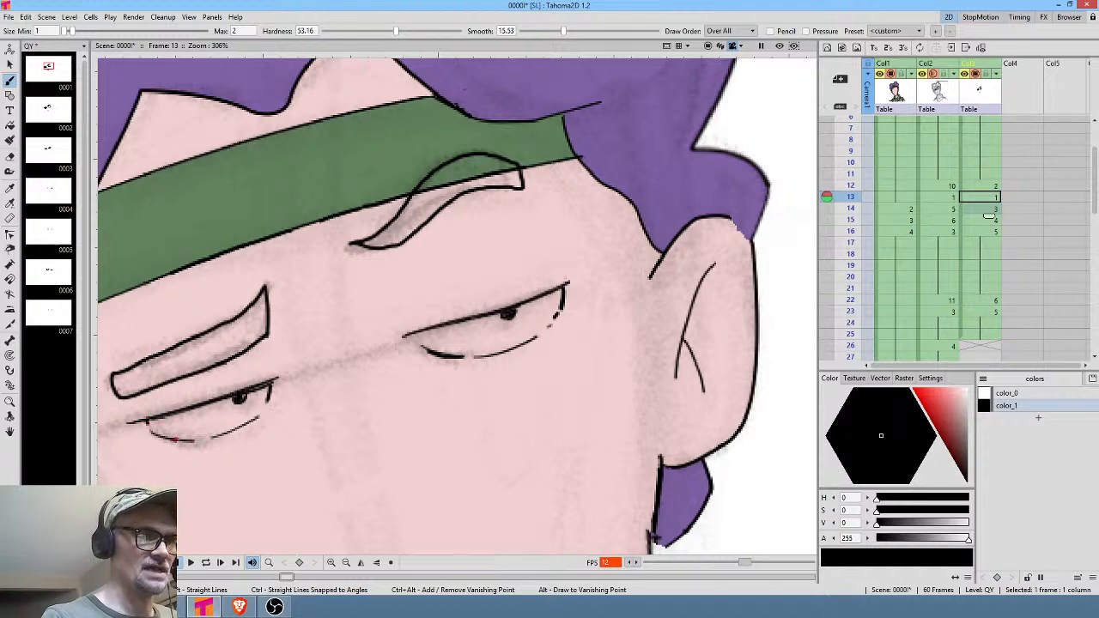
{"action": "left_click_drag", "start_coordinate": [220, 432], "coordinate": [258, 413]}
{"action": "key", "text": "ctrl+z"}
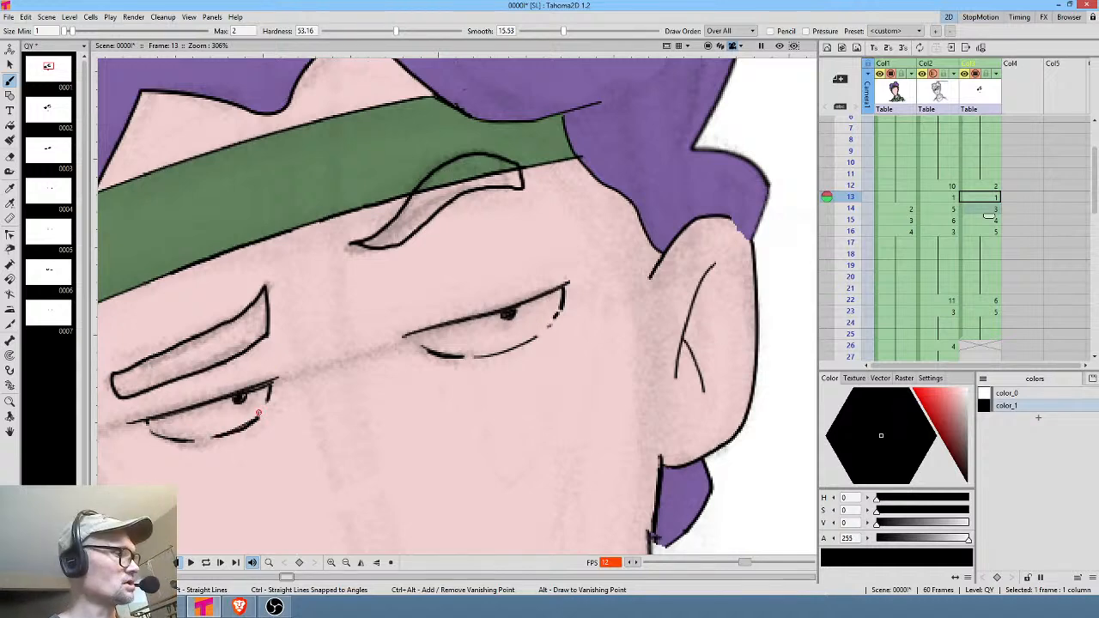
Play the animation from the first frame to review the inked eyes in motion.
{"action": "key", "text": "Home"}
{"action": "key", "text": "p"}
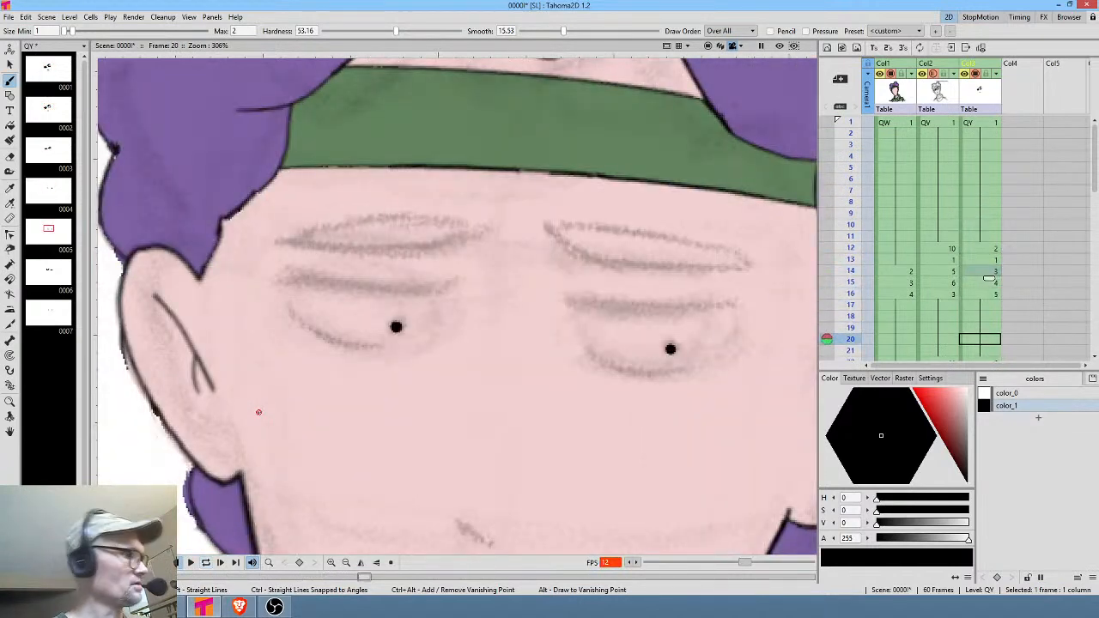
{"action": "key", "text": "Home"}
{"action": "key", "text": "p"}
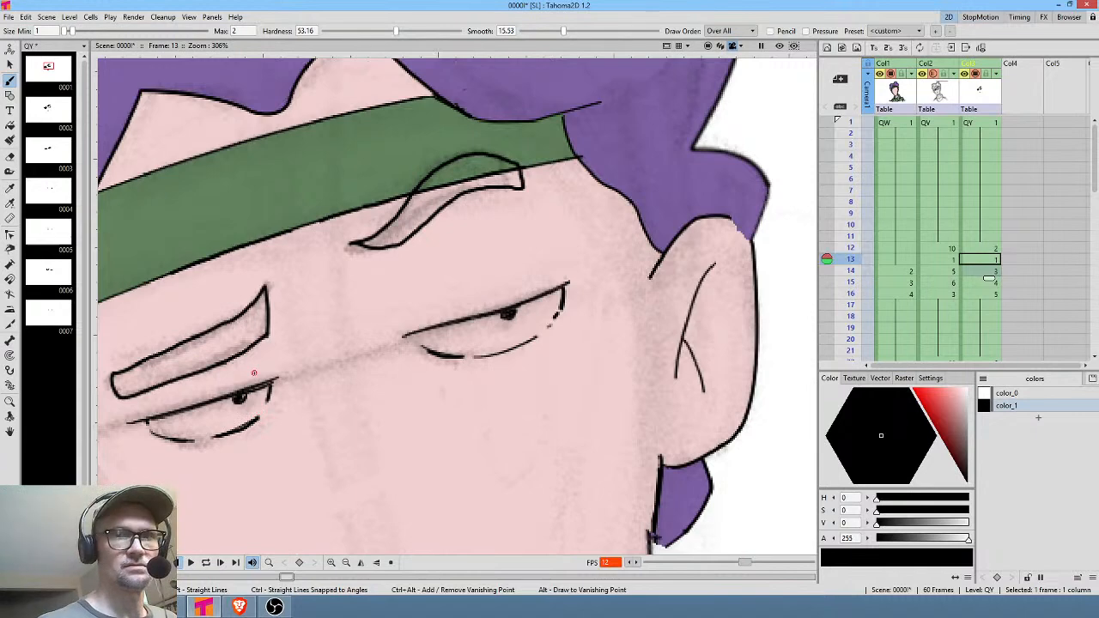
Add a short downward tick under the right end of each eye's upper lid line in frame 14 of Col3.
{"action": "left_click", "coordinate": [985, 271]}
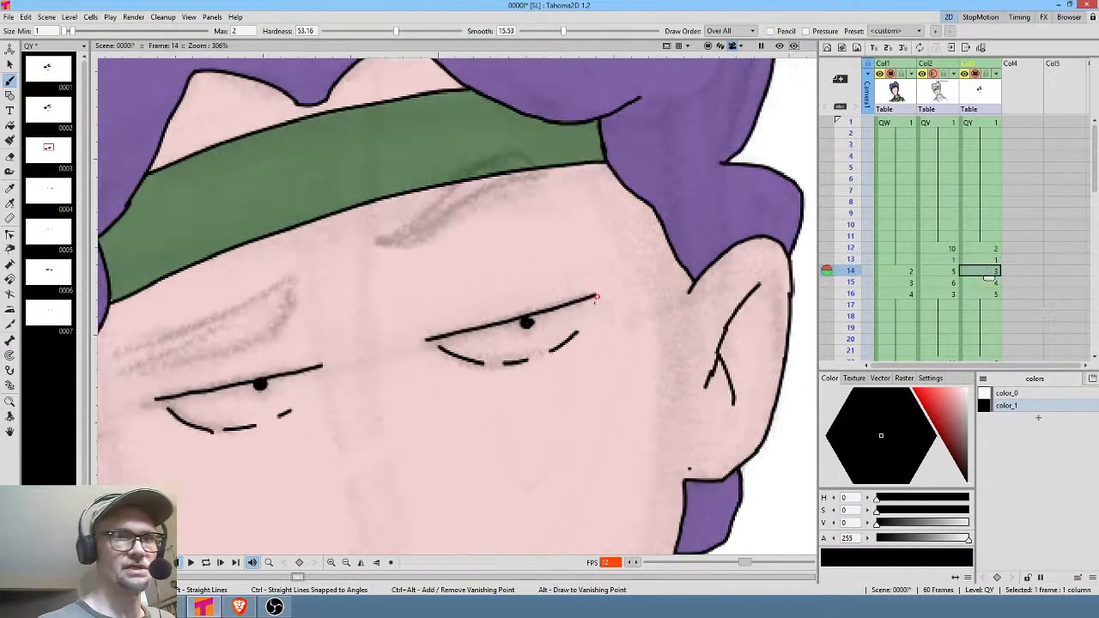
{"action": "left_click_drag", "start_coordinate": [591, 298], "coordinate": [586, 314]}
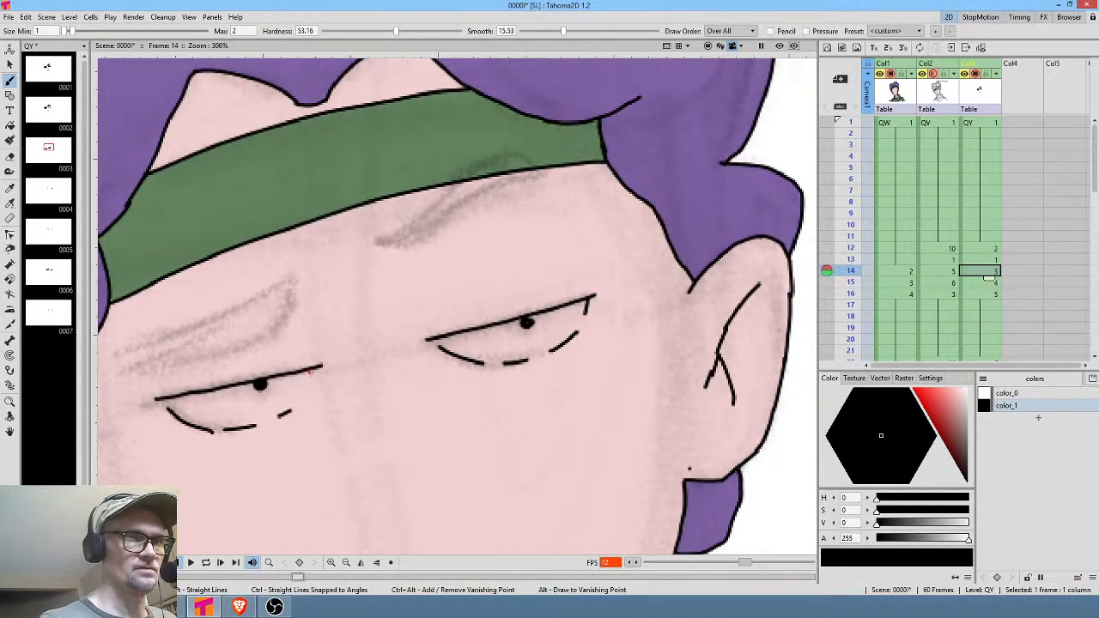
{"action": "key", "text": "Up"}
{"action": "key", "text": "Down"}
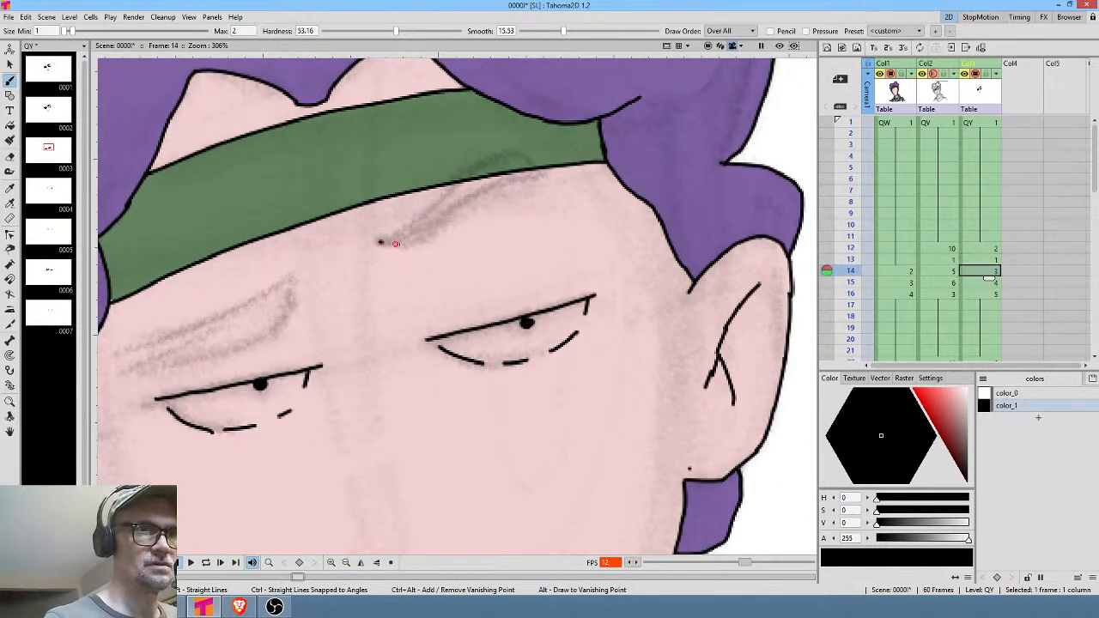
Outline the curved eyebrow overlapping the green headband in frame 14, matching its shape to frame 13.
{"action": "mouse_move", "coordinate": [379, 242]}
{"action": "left_mouse_down"}
{"action": "mouse_move", "coordinate": [427, 235]}
{"action": "mouse_move", "coordinate": [483, 191]}
{"action": "mouse_move", "coordinate": [548, 170]}
{"action": "mouse_move", "coordinate": [539, 180]}
{"action": "mouse_move", "coordinate": [540, 149]}
{"action": "mouse_move", "coordinate": [509, 142]}
{"action": "mouse_move", "coordinate": [470, 155]}
{"action": "mouse_move", "coordinate": [376, 243]}
{"action": "left_mouse_up"}
{"action": "key", "text": "Up"}
{"action": "key", "text": "Down"}
{"action": "key", "text": "Up"}
{"action": "key", "text": "Down"}
{"action": "key", "text": "Up"}
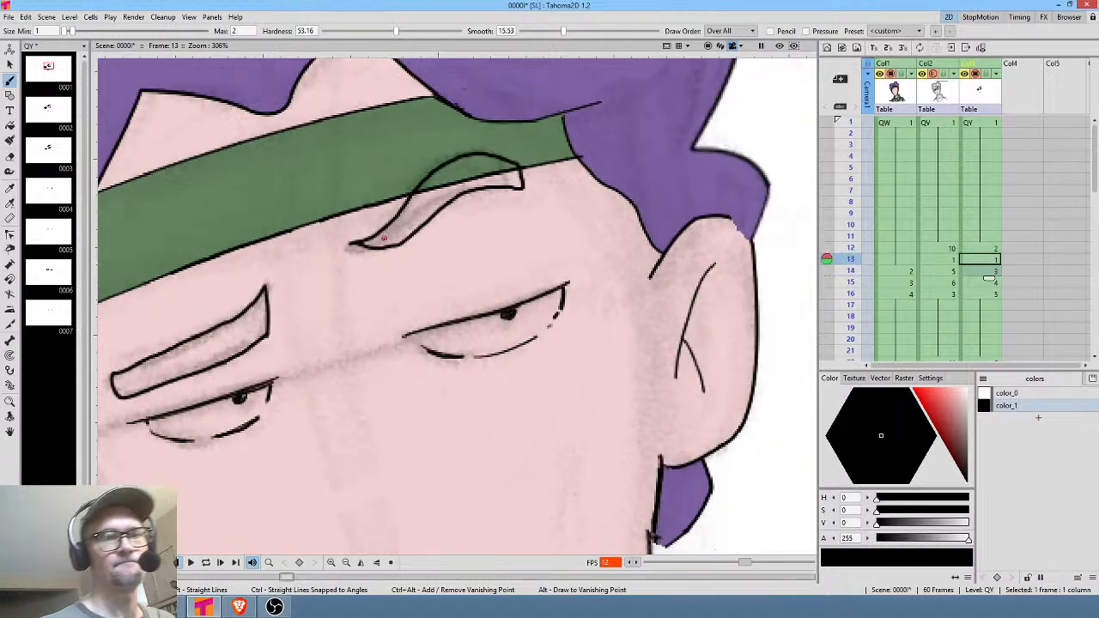
{"action": "key", "text": "Down"}
Ink the short inner end of the left-hand eyebrow in frame 14, using frame 13 as reference.
{"action": "left_click_drag", "start_coordinate": [299, 319], "coordinate": [383, 312]}
{"action": "key", "text": "Up"}
{"action": "key", "text": "Down"}
{"action": "key", "text": "Up"}
{"action": "key", "text": "Down"}
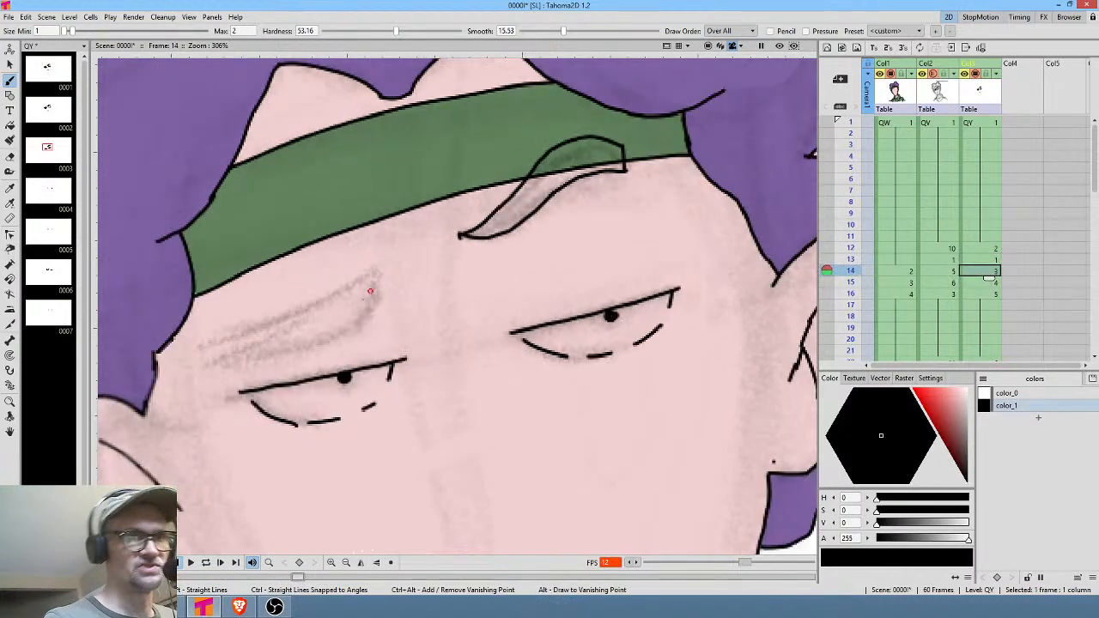
{"action": "key", "text": "Up"}
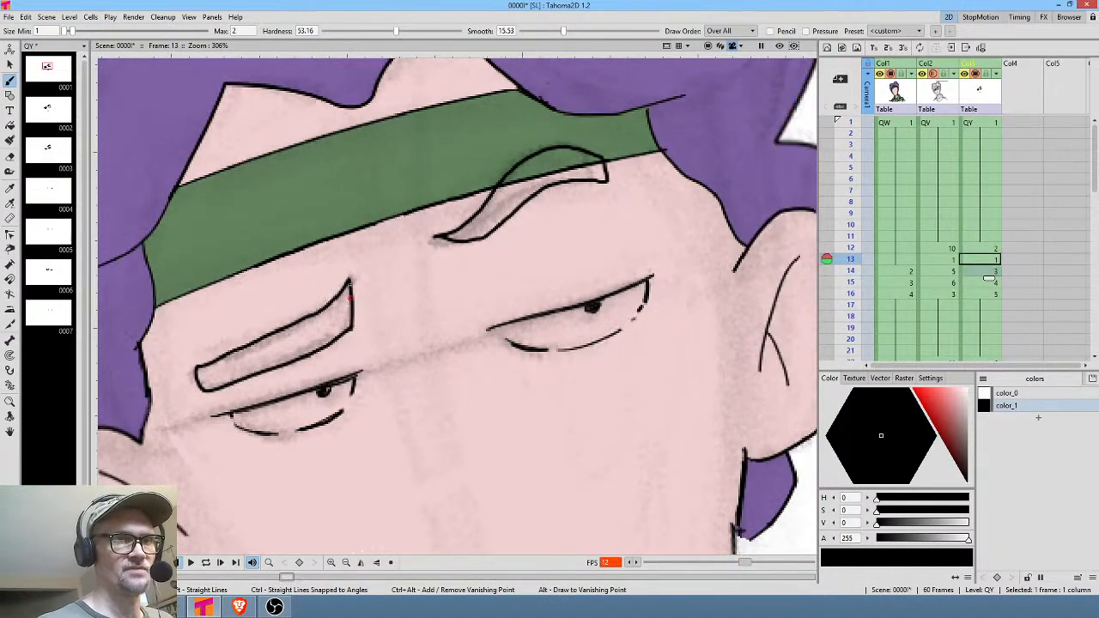
{"action": "key", "text": "Down"}
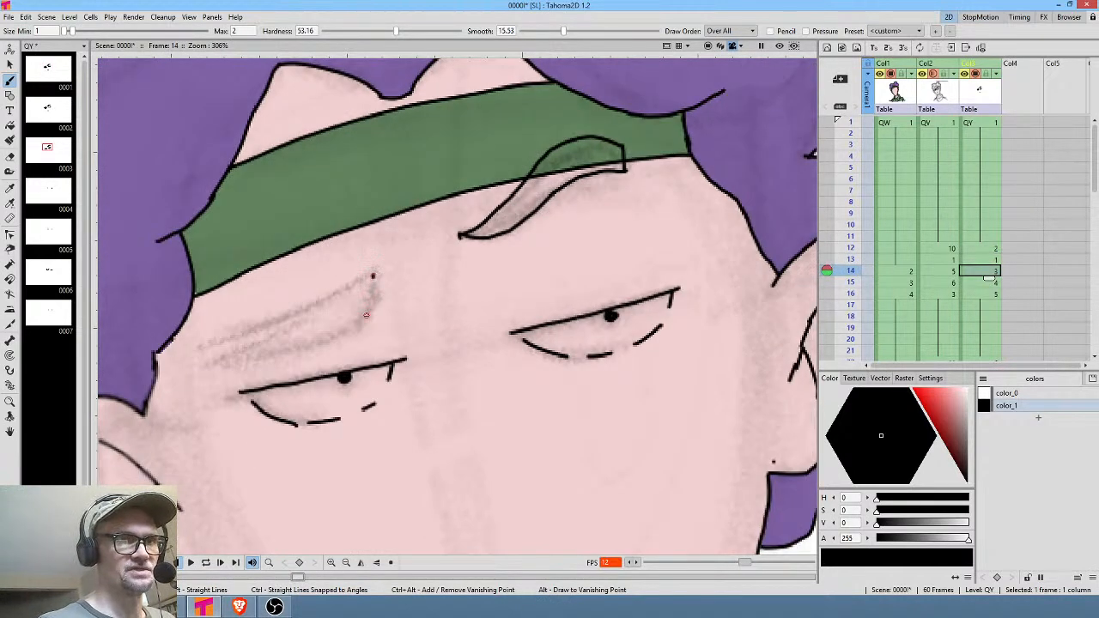
{"action": "left_click_drag", "start_coordinate": [374, 273], "coordinate": [365, 316]}
Begin the upper edge of the left-hand eyebrow in frame 14 with a short stroke from its inner tip, comparing with frame 13.
{"action": "key", "text": "Up"}
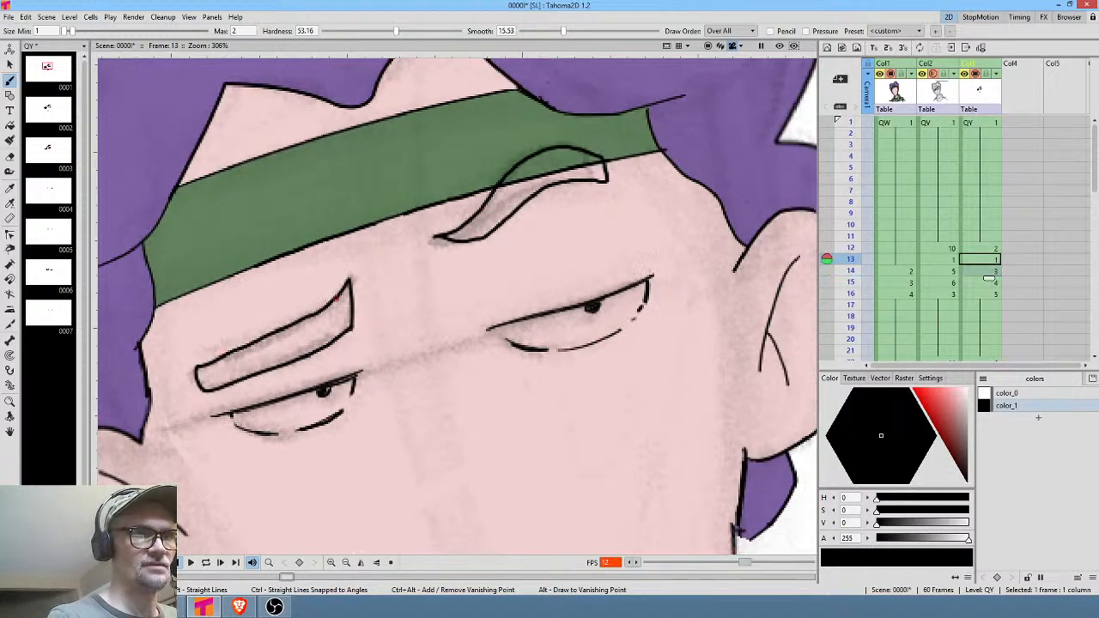
{"action": "key", "text": "Down"}
{"action": "key", "text": "Up"}
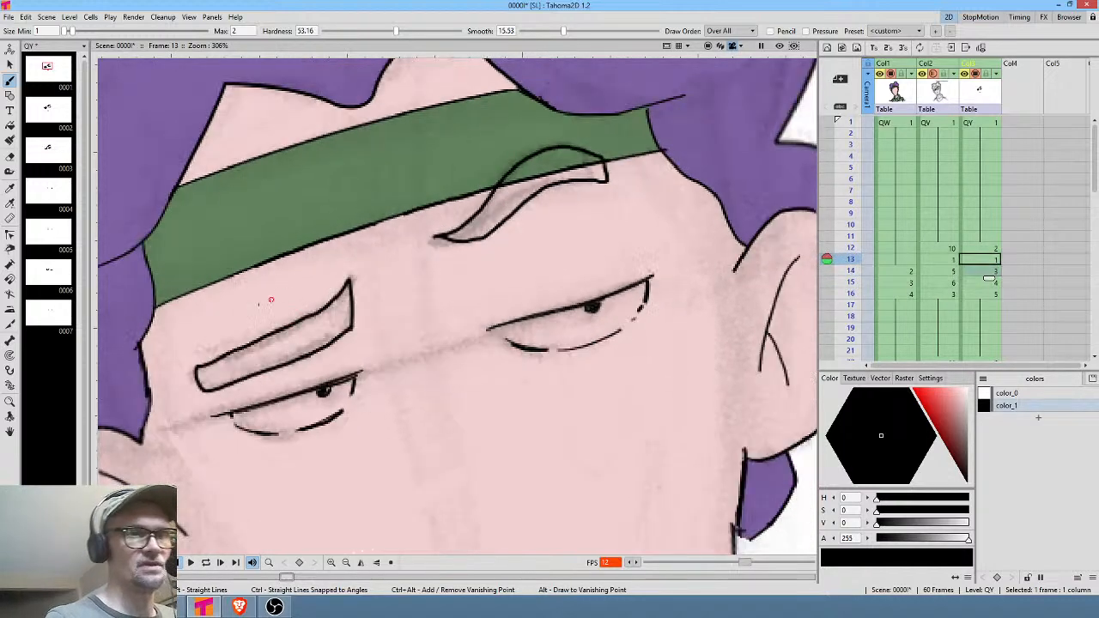
{"action": "key", "text": "Down"}
{"action": "key", "text": "Up"}
{"action": "key", "text": "Down"}
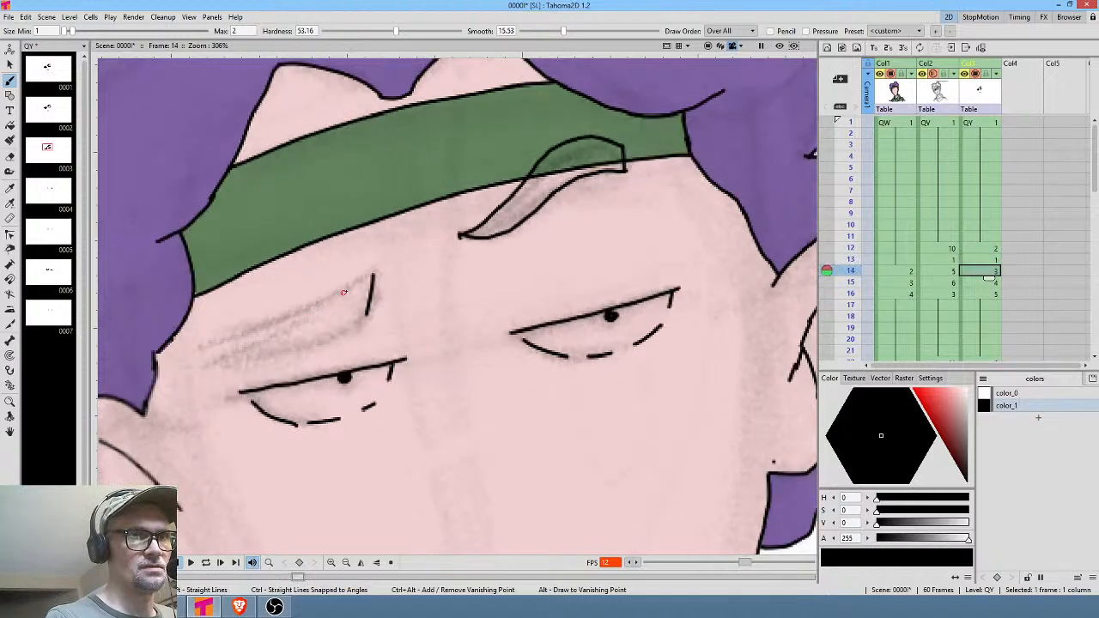
{"action": "key", "text": "Up"}
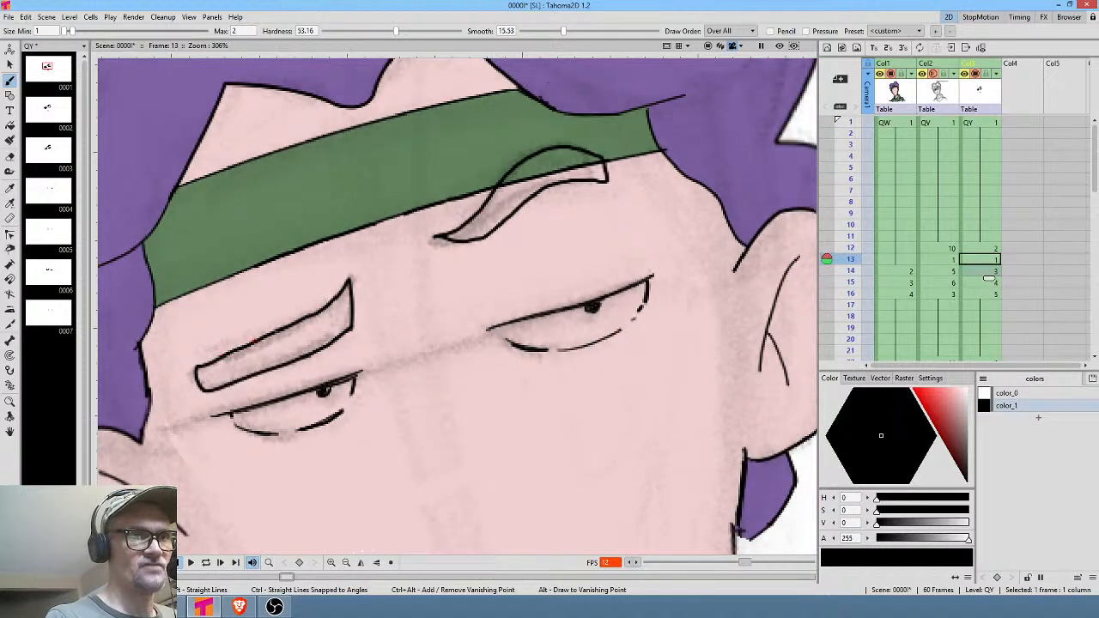
{"action": "key", "text": "Down"}
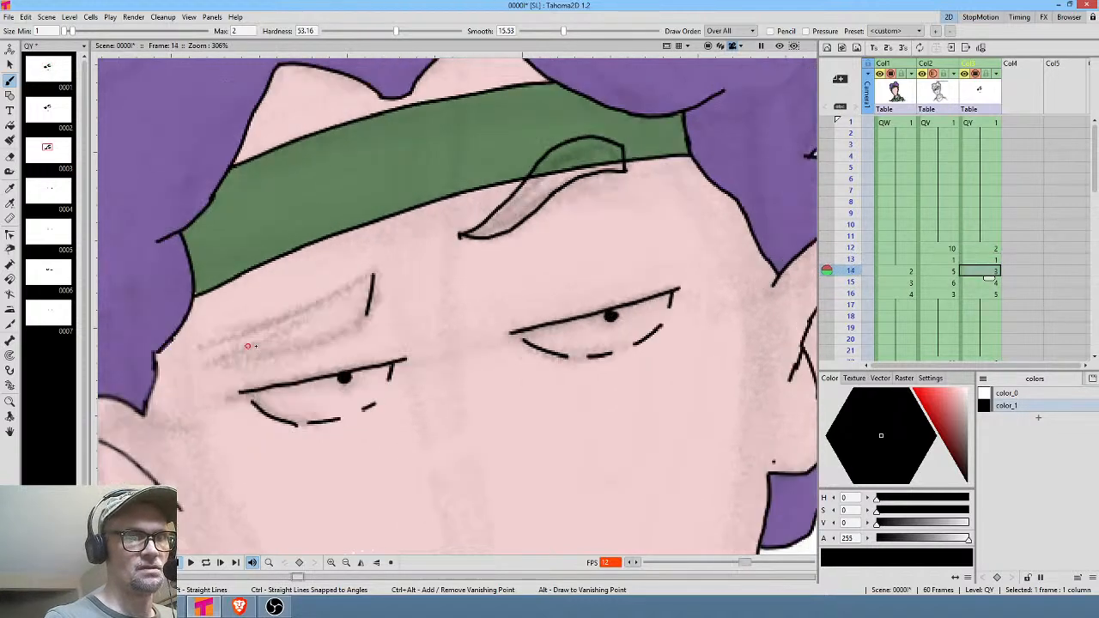
{"action": "left_click_drag", "start_coordinate": [371, 277], "coordinate": [358, 286]}
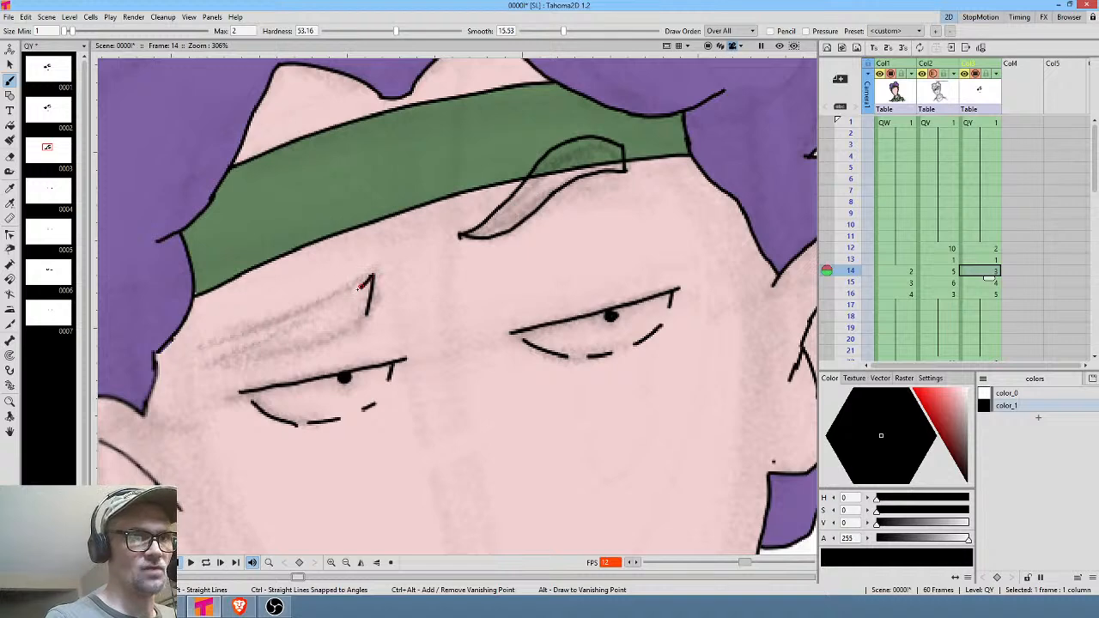
Ink the rest of the left-hand eyebrow's upper edge in frame 14 and join it to the inner tip.
{"action": "key", "text": "Up"}
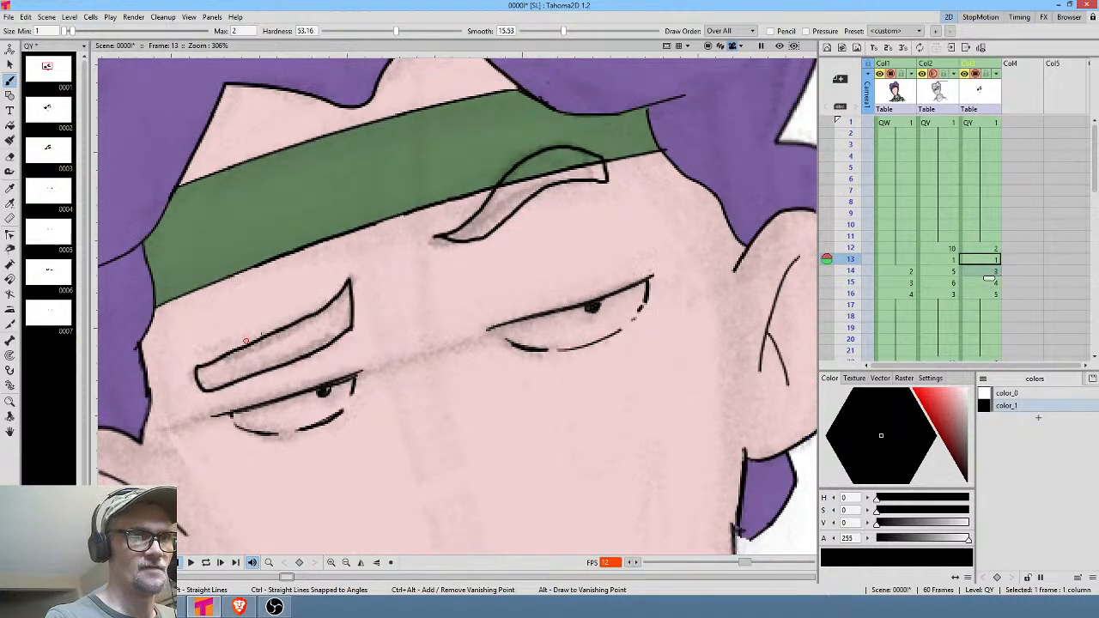
{"action": "key", "text": "Down"}
{"action": "left_click_drag", "start_coordinate": [337, 303], "coordinate": [242, 335]}
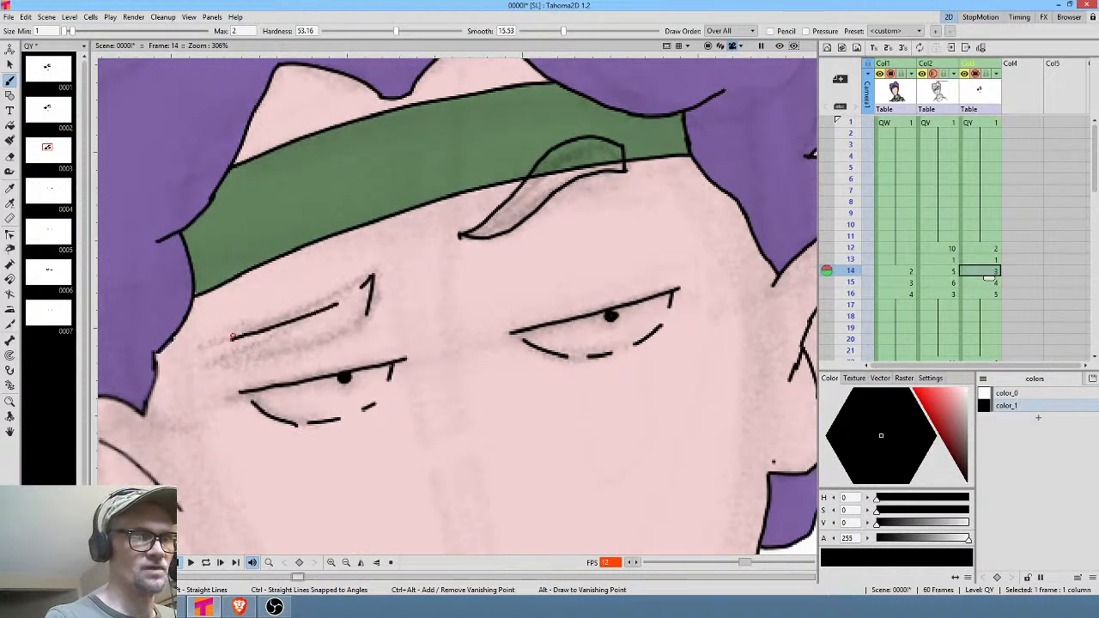
{"action": "key", "text": "Up"}
{"action": "key", "text": "Down"}
{"action": "left_click_drag", "start_coordinate": [338, 303], "coordinate": [362, 287]}
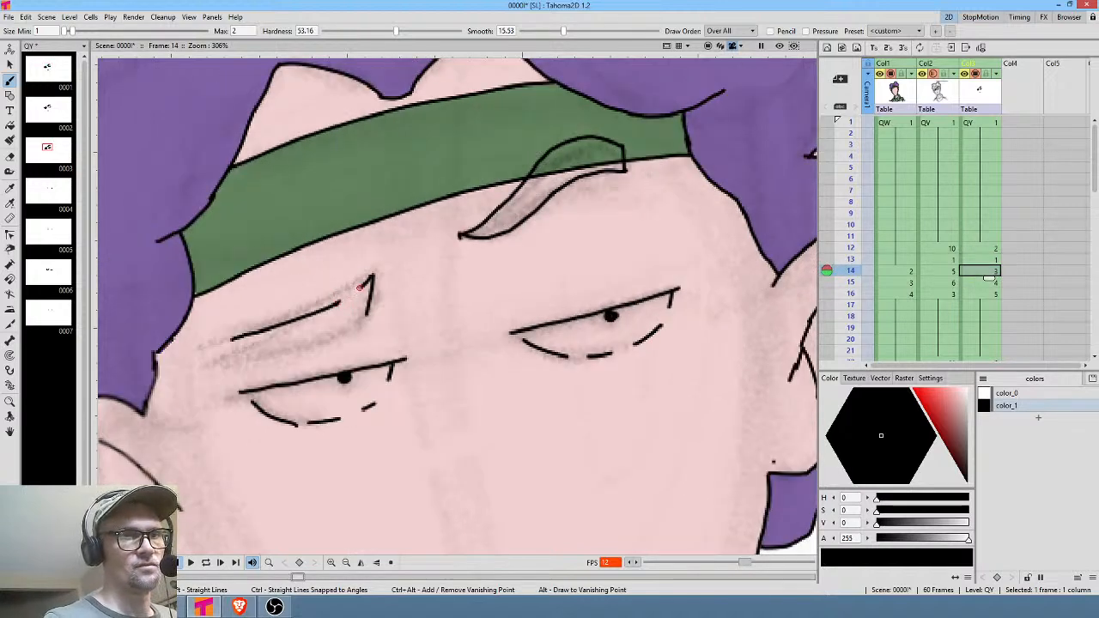
{"action": "key", "text": "Up"}
{"action": "key", "text": "Down"}
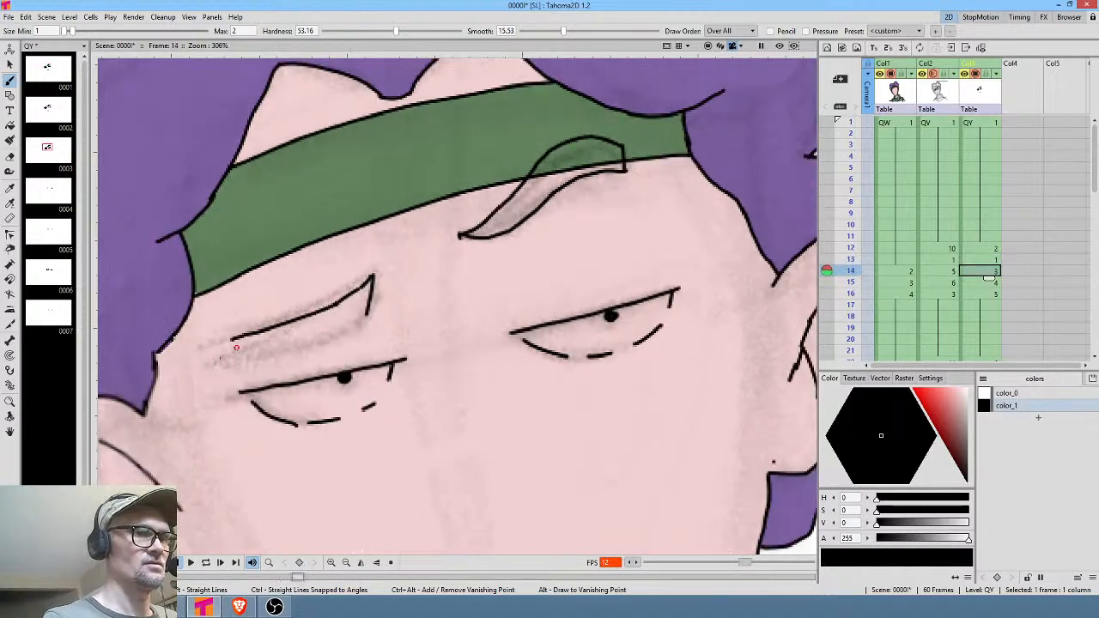
Ink the short rounded outer end of the left-hand eyebrow in frame 14, using frame 13 as reference.
{"action": "key", "text": "Up"}
{"action": "key", "text": "Down"}
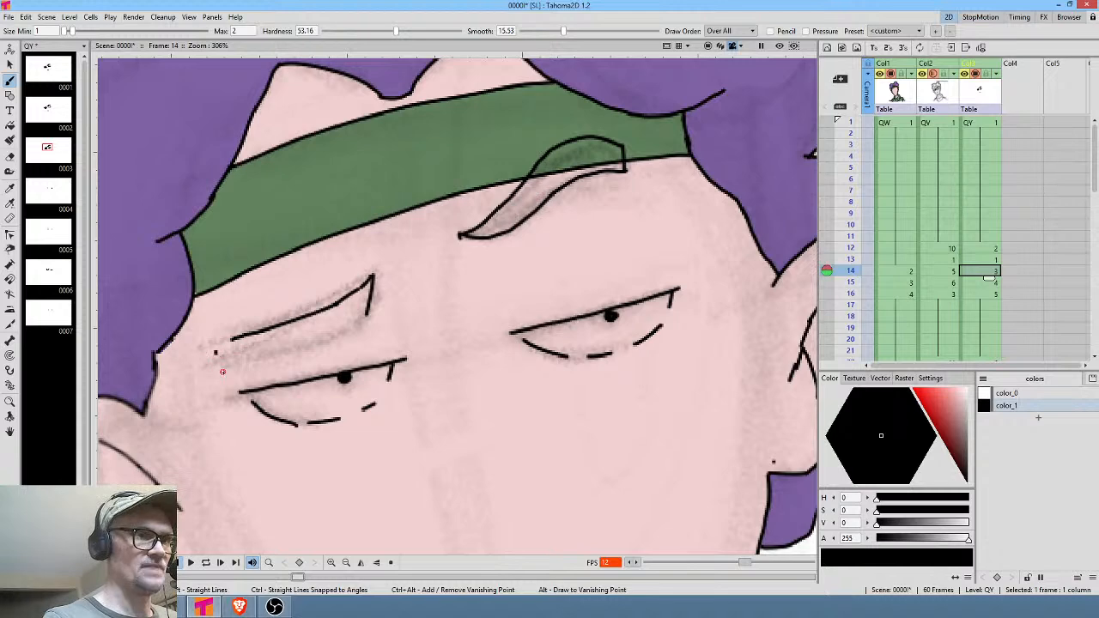
{"action": "mouse_move", "coordinate": [223, 371]}
{"action": "left_mouse_down"}
{"action": "mouse_move", "coordinate": [216, 354]}
{"action": "mouse_move", "coordinate": [242, 327]}
{"action": "left_mouse_up"}
{"action": "key", "text": "Up"}
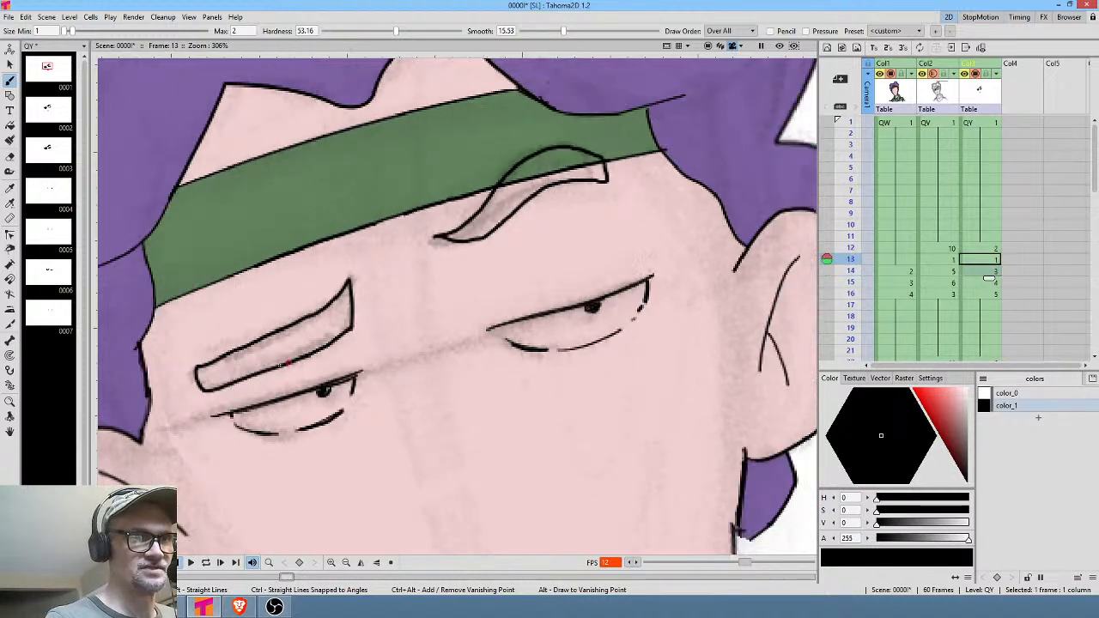
{"action": "key", "text": "Down"}
{"action": "key", "text": "Up"}
{"action": "key", "text": "Down"}
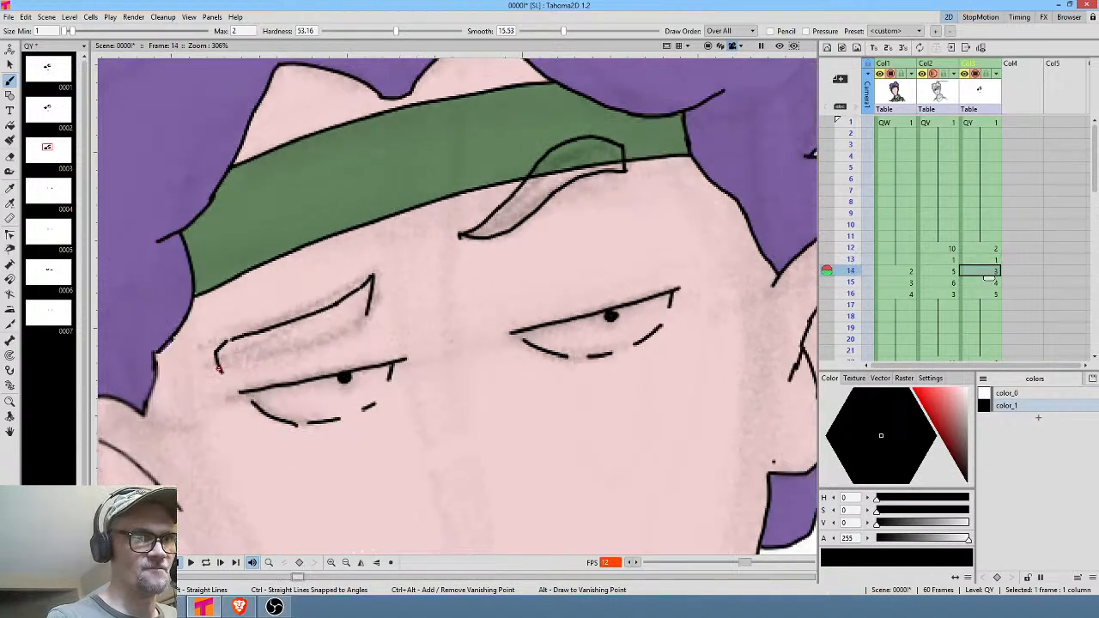
Ink the left-hand eyebrow's lower edge in frame 14, erasing the first attempt and redrawing it to close the outline.
{"action": "mouse_move", "coordinate": [219, 367]}
{"action": "left_mouse_down"}
{"action": "mouse_move", "coordinate": [351, 336]}
{"action": "mouse_move", "coordinate": [371, 300]}
{"action": "left_mouse_up"}
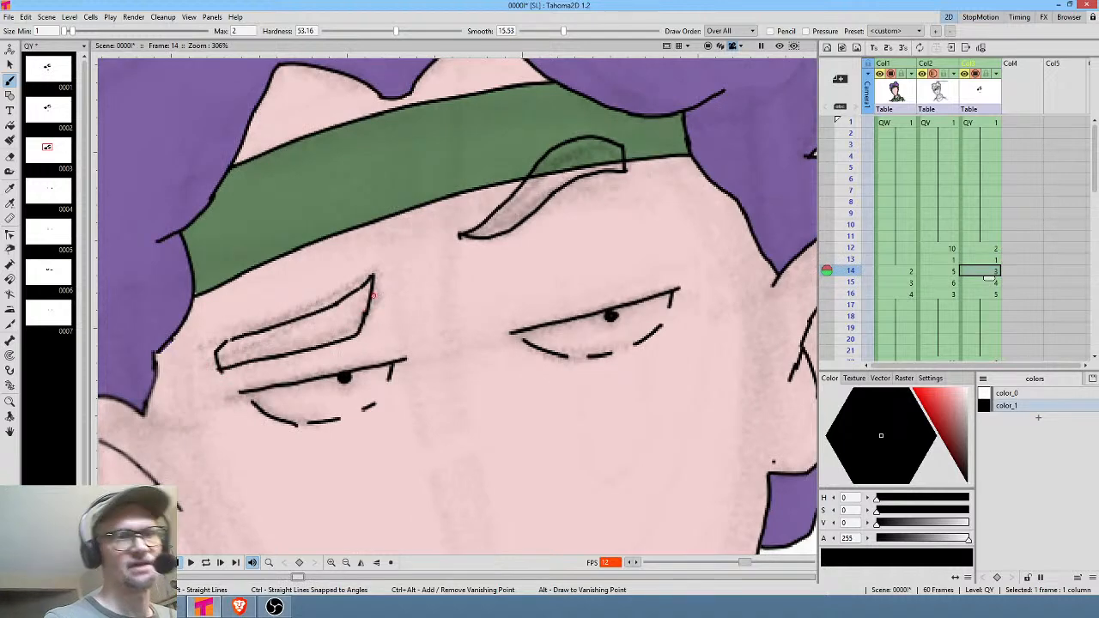
{"action": "key", "text": "Up"}
{"action": "key", "text": "Down"}
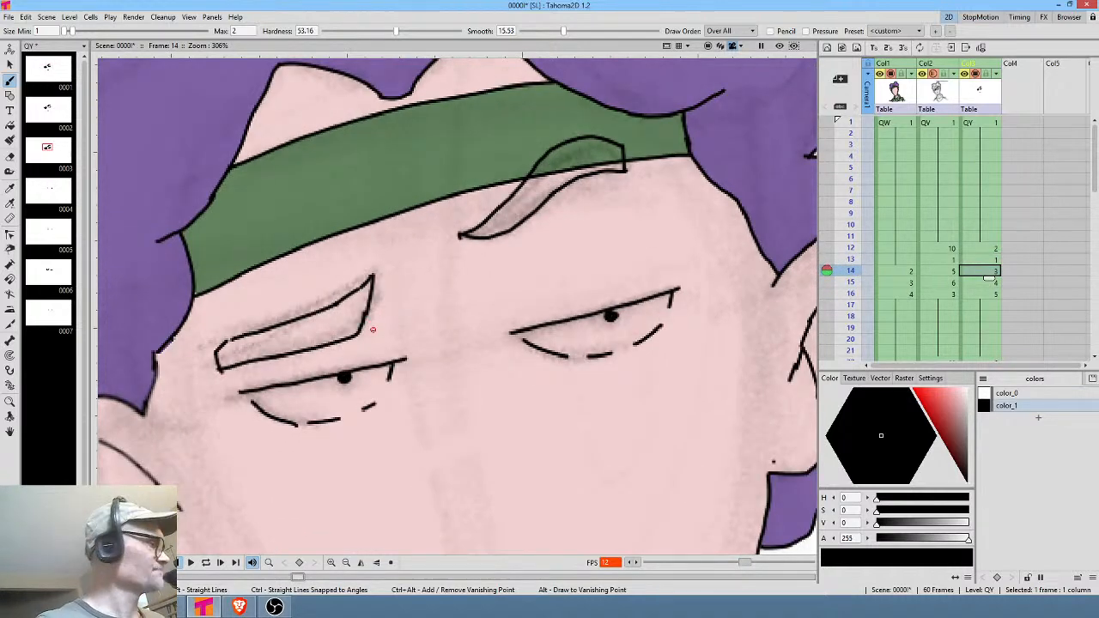
{"action": "key", "text": "a"}
{"action": "left_click_drag", "start_coordinate": [373, 319], "coordinate": [228, 365]}
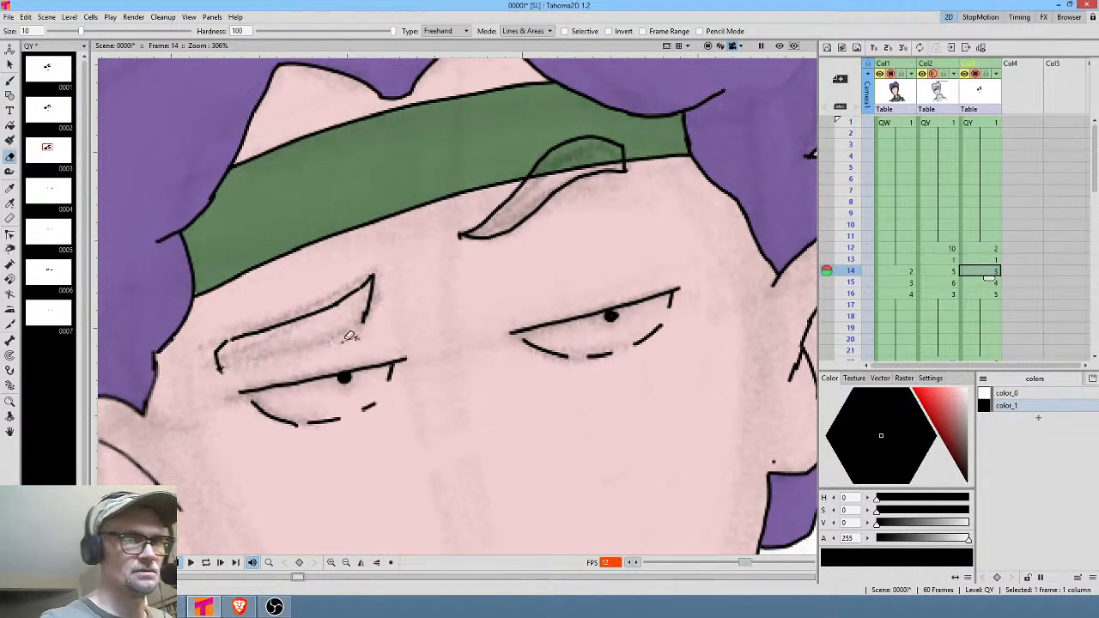
{"action": "mouse_move", "coordinate": [378, 331]}
{"action": "left_mouse_down"}
{"action": "mouse_move", "coordinate": [350, 343]}
{"action": "mouse_move", "coordinate": [297, 331]}
{"action": "mouse_move", "coordinate": [221, 362]}
{"action": "mouse_move", "coordinate": [258, 358]}
{"action": "mouse_move", "coordinate": [259, 333]}
{"action": "mouse_move", "coordinate": [217, 362]}
{"action": "mouse_move", "coordinate": [227, 368]}
{"action": "mouse_move", "coordinate": [369, 305]}
{"action": "left_mouse_up"}
{"action": "key", "text": "b"}
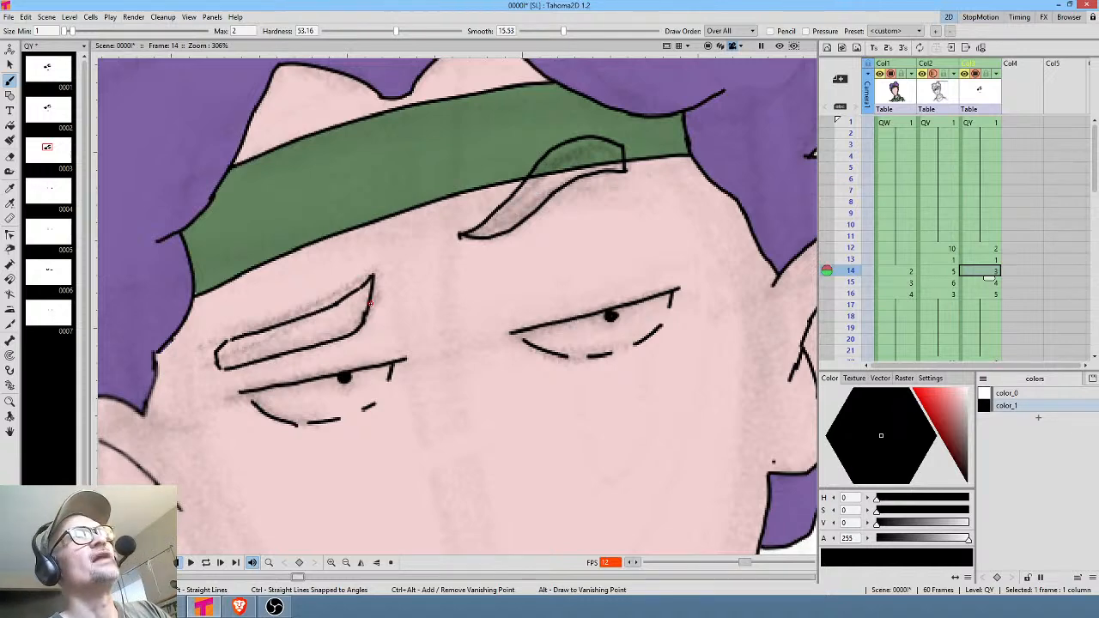
Ink the tip of the nose as a broken curve in frame 14 and thicken the matching nose line in frame 13.
{"action": "left_click_drag", "start_coordinate": [662, 416], "coordinate": [598, 223]}
{"action": "key", "text": "Up"}
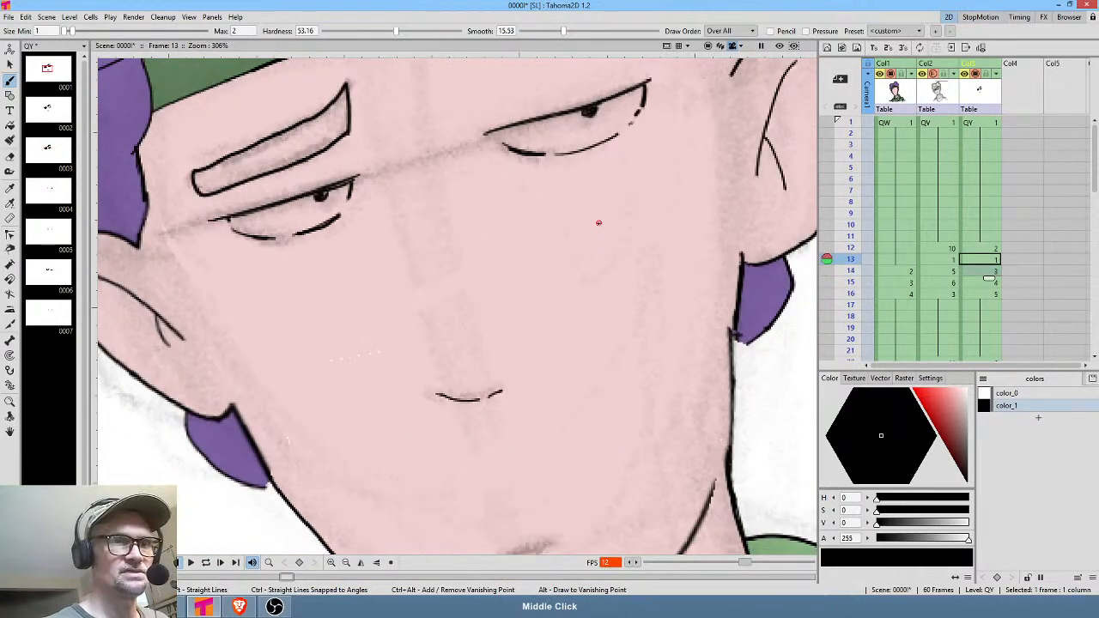
{"action": "key", "text": "Down"}
{"action": "key", "text": "Up"}
{"action": "key", "text": "Down"}
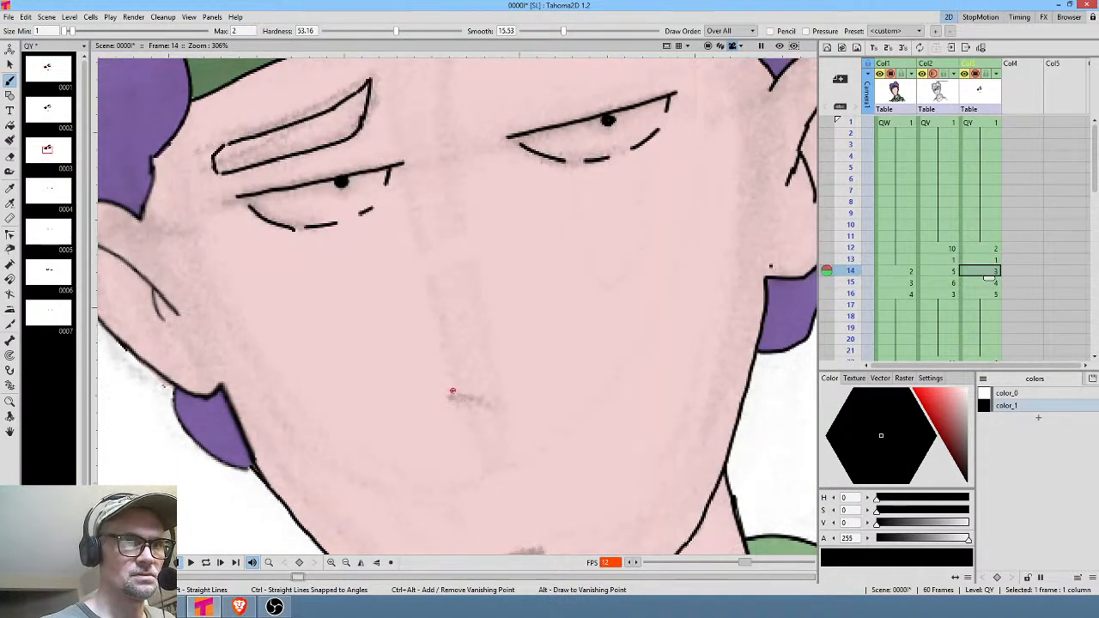
{"action": "left_click_drag", "start_coordinate": [452, 392], "coordinate": [511, 390]}
{"action": "key", "text": "Up"}
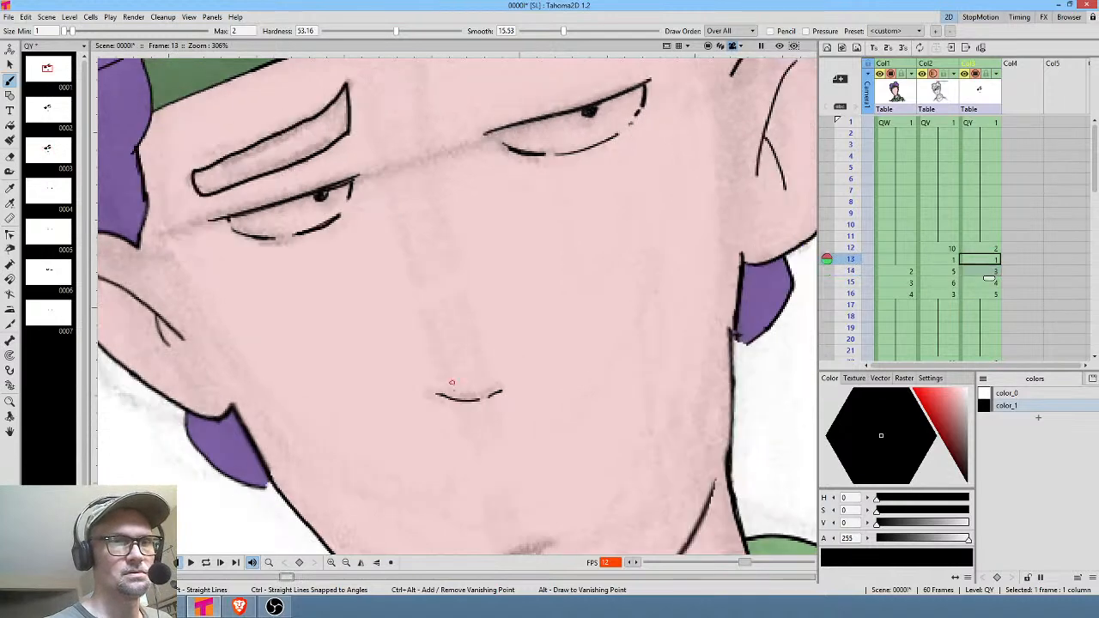
{"action": "left_click_drag", "start_coordinate": [438, 394], "coordinate": [505, 388]}
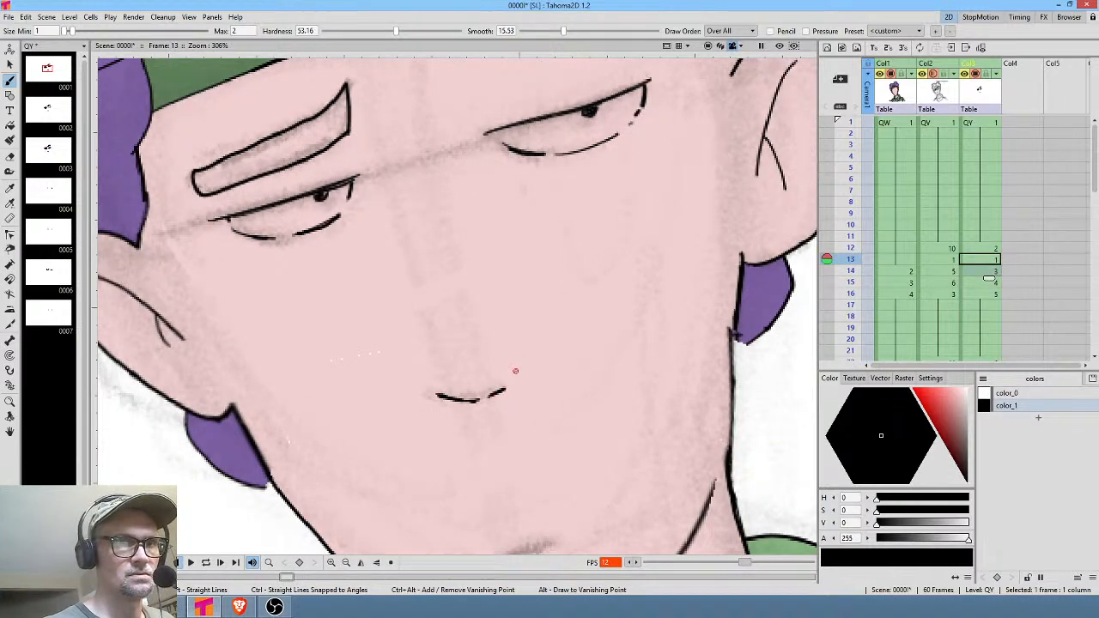
Ink the short mouth line over the rough sketch in frames 13 and 14.
{"action": "left_click_drag", "start_coordinate": [649, 360], "coordinate": [654, 243]}
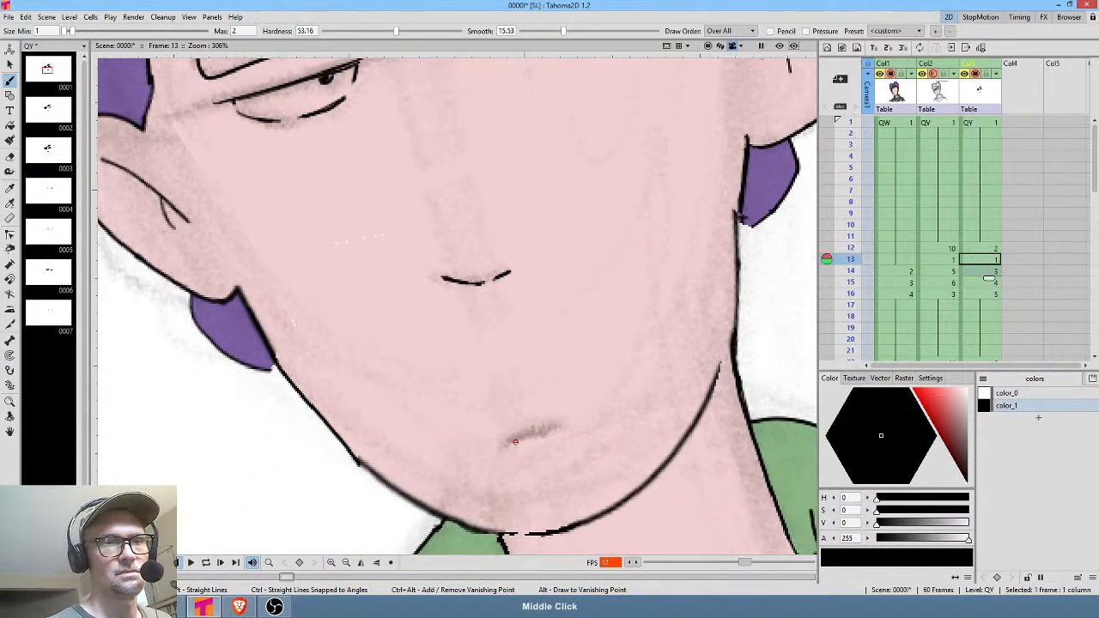
{"action": "mouse_move", "coordinate": [515, 442]}
{"action": "left_mouse_down"}
{"action": "mouse_move", "coordinate": [558, 430]}
{"action": "mouse_move", "coordinate": [514, 444]}
{"action": "mouse_move", "coordinate": [553, 434]}
{"action": "mouse_move", "coordinate": [682, 204]}
{"action": "mouse_move", "coordinate": [521, 404]}
{"action": "mouse_move", "coordinate": [640, 282]}
{"action": "left_mouse_up"}
{"action": "key", "text": "Down"}
{"action": "key", "text": "Up"}
{"action": "key", "text": "Down"}
Ink the short arched mouth line and the broken nose curve in frame 15, using frame 14 as reference.
{"action": "key", "text": "Down"}
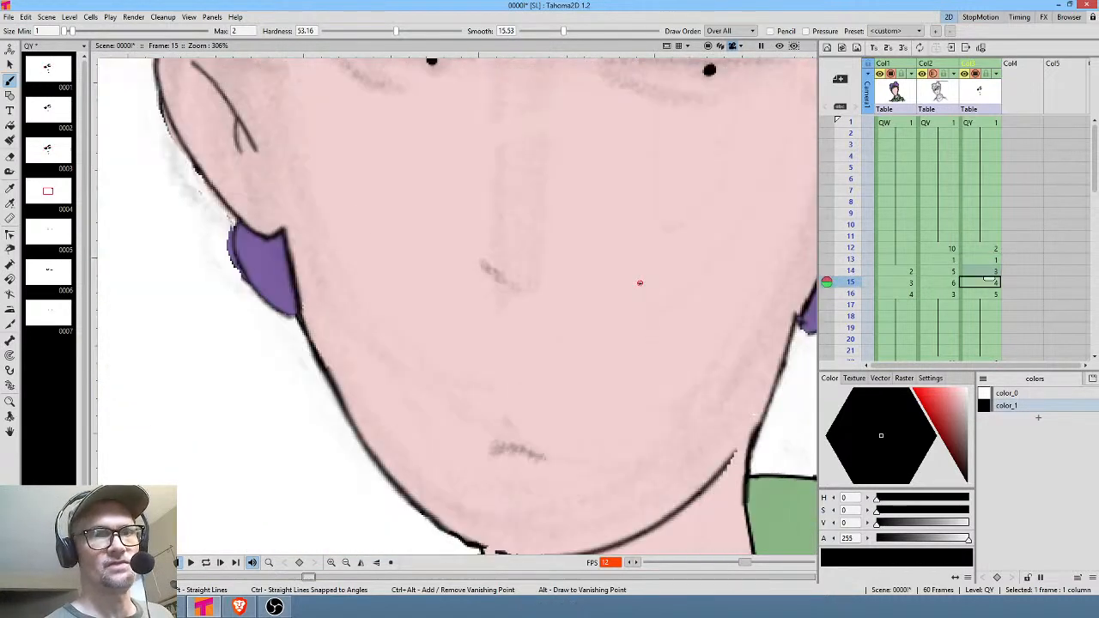
{"action": "left_click_drag", "start_coordinate": [566, 293], "coordinate": [506, 300]}
{"action": "key", "text": "Up"}
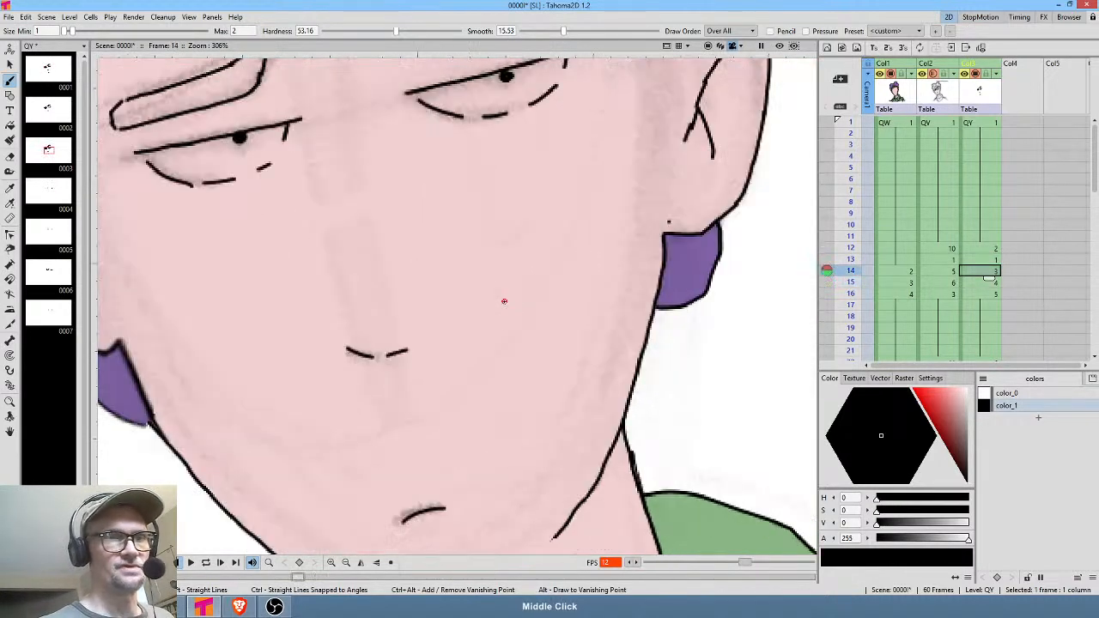
{"action": "key", "text": "Down"}
{"action": "left_click_drag", "start_coordinate": [435, 458], "coordinate": [477, 459]}
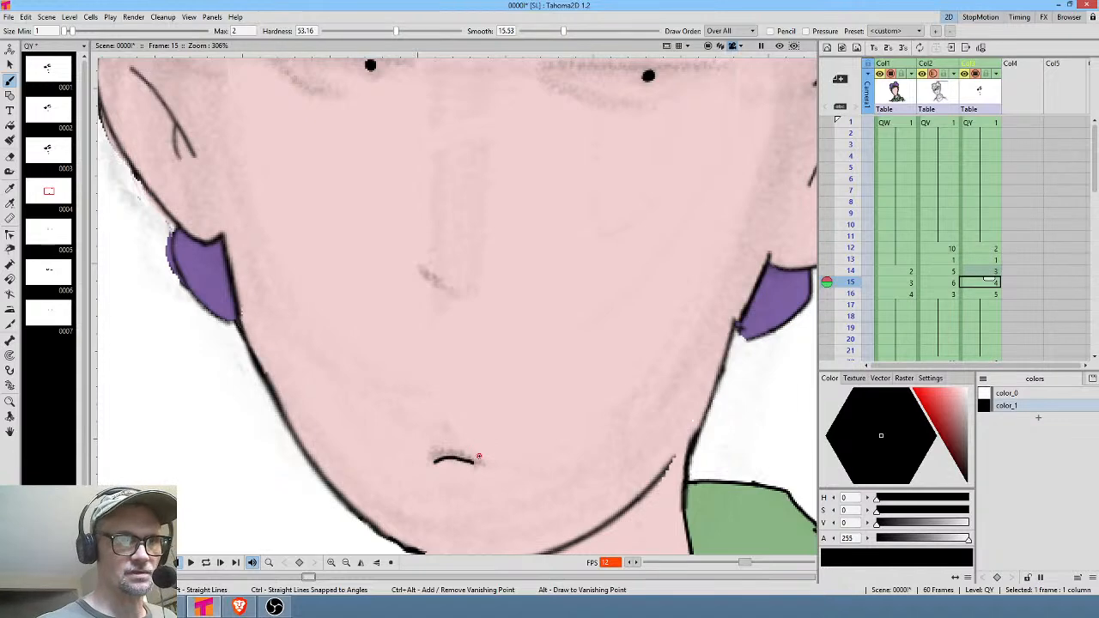
{"action": "key", "text": "Up"}
{"action": "key", "text": "Down"}
{"action": "mouse_move", "coordinate": [423, 267]}
{"action": "left_mouse_down"}
{"action": "mouse_move", "coordinate": [447, 291]}
{"action": "mouse_move", "coordinate": [472, 291]}
{"action": "left_mouse_up"}
Ink the lower edge, squared outer end and start of the upper edge of the eyebrow overlapping the headband in frame 15.
{"action": "mouse_move", "coordinate": [588, 240]}
{"action": "left_mouse_down"}
{"action": "mouse_move", "coordinate": [583, 394]}
{"action": "mouse_move", "coordinate": [586, 379]}
{"action": "left_mouse_up"}
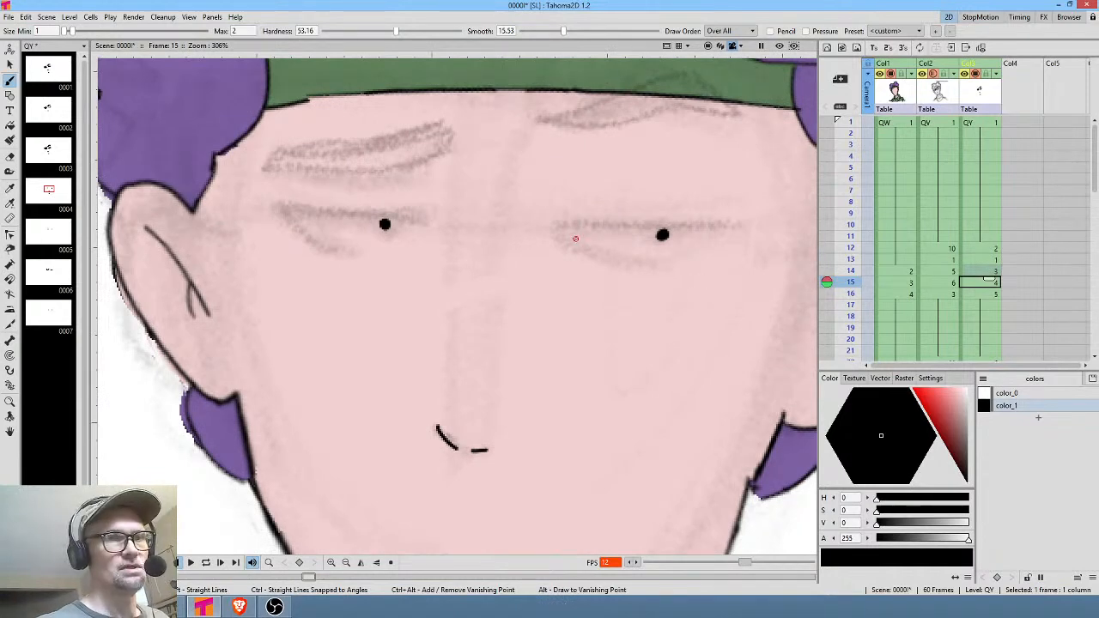
{"action": "left_click_drag", "start_coordinate": [652, 267], "coordinate": [640, 203]}
{"action": "mouse_move", "coordinate": [566, 209]}
{"action": "left_mouse_down"}
{"action": "mouse_move", "coordinate": [528, 286]}
{"action": "mouse_move", "coordinate": [557, 331]}
{"action": "left_mouse_up"}
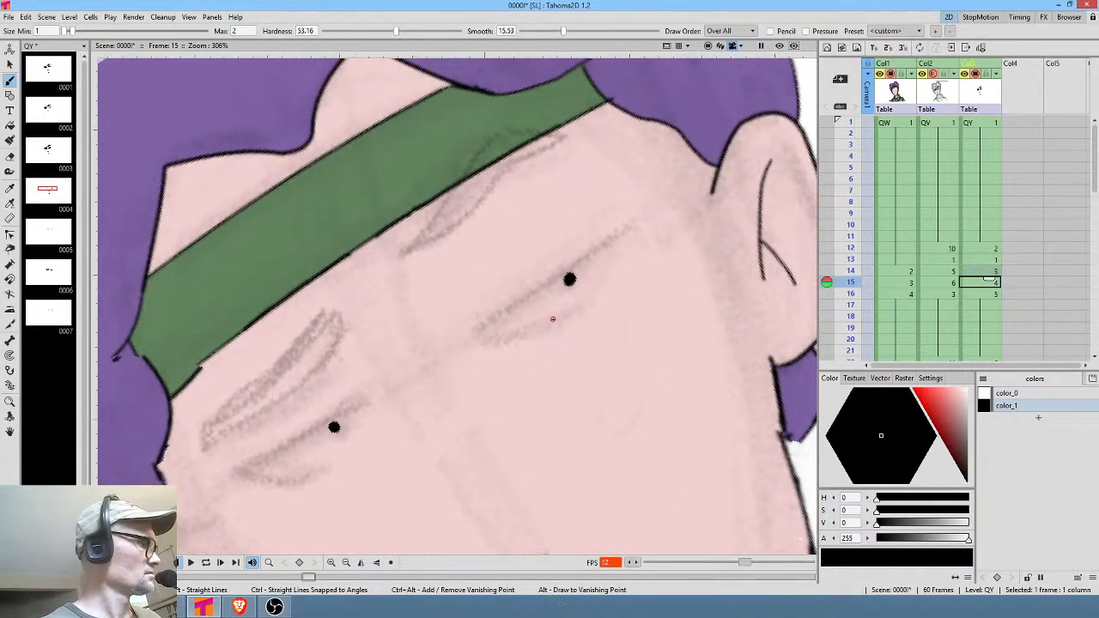
{"action": "key", "text": "Up"}
{"action": "key", "text": "Down"}
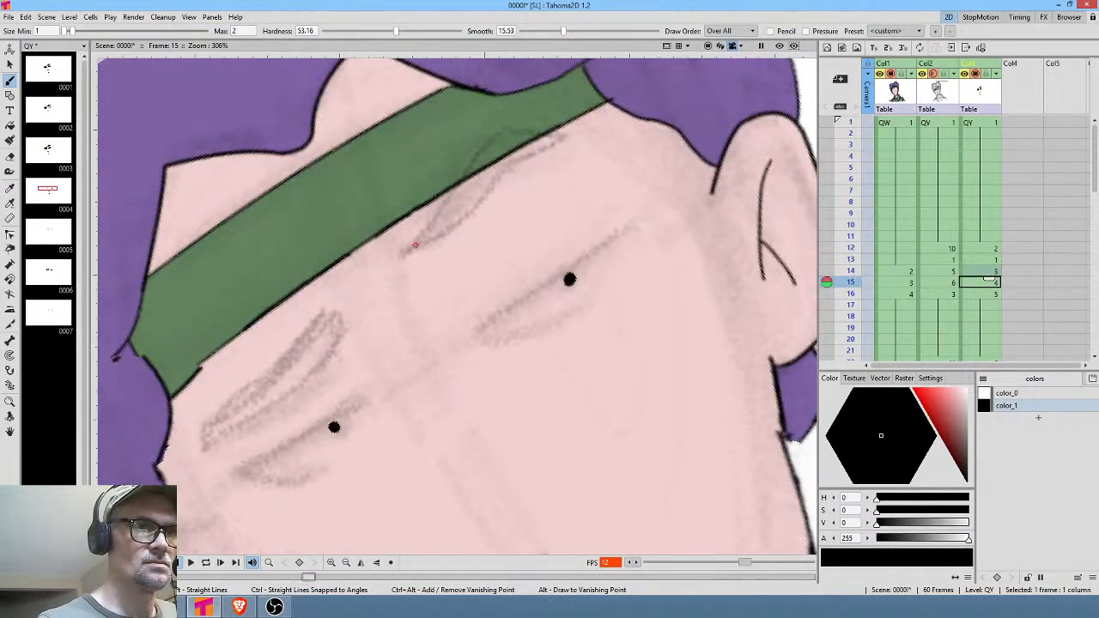
{"action": "mouse_move", "coordinate": [414, 246]}
{"action": "left_mouse_down"}
{"action": "mouse_move", "coordinate": [514, 167]}
{"action": "mouse_move", "coordinate": [562, 141]}
{"action": "mouse_move", "coordinate": [545, 120]}
{"action": "mouse_move", "coordinate": [545, 145]}
{"action": "mouse_move", "coordinate": [565, 141]}
{"action": "mouse_move", "coordinate": [552, 117]}
{"action": "mouse_move", "coordinate": [494, 136]}
{"action": "left_mouse_up"}
{"action": "key", "text": "Up"}
{"action": "key", "text": "Down"}
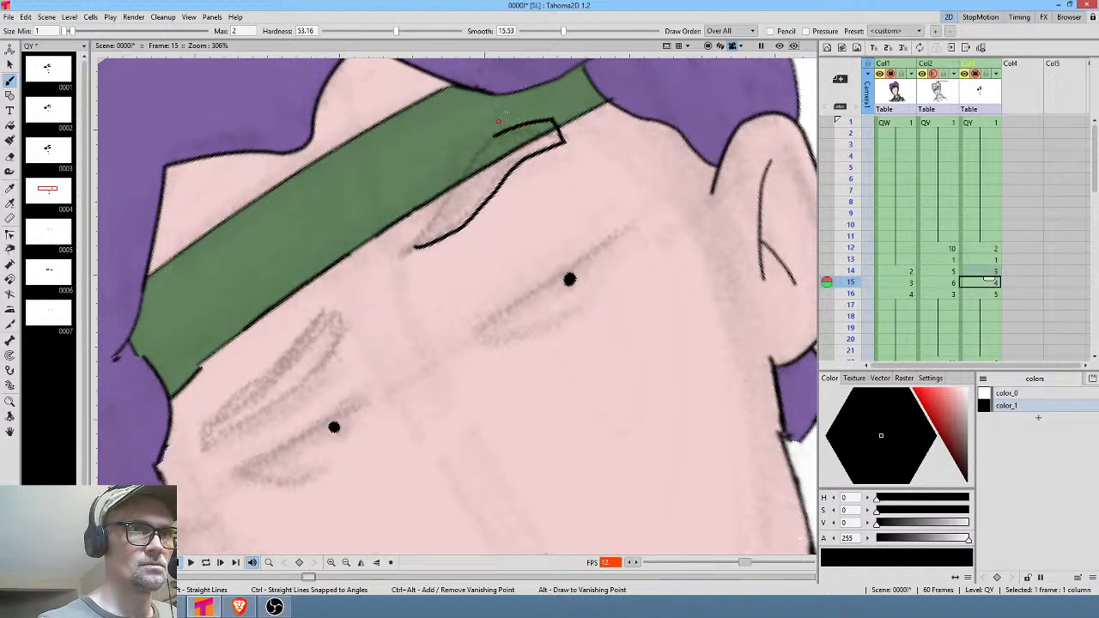
Close the outline of the headband-overlapping eyebrow in frame 15 by inking its remaining upper edge, comparing with frame 14.
{"action": "key", "text": "Up"}
{"action": "key", "text": "Down"}
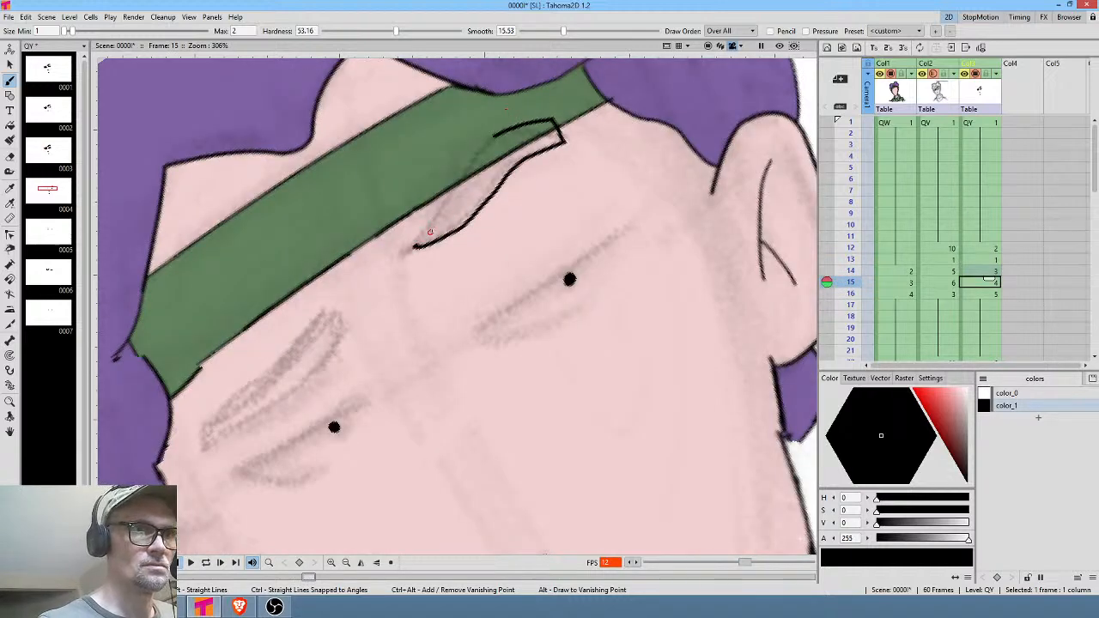
{"action": "left_click_drag", "start_coordinate": [416, 245], "coordinate": [501, 135]}
{"action": "key", "text": "Up"}
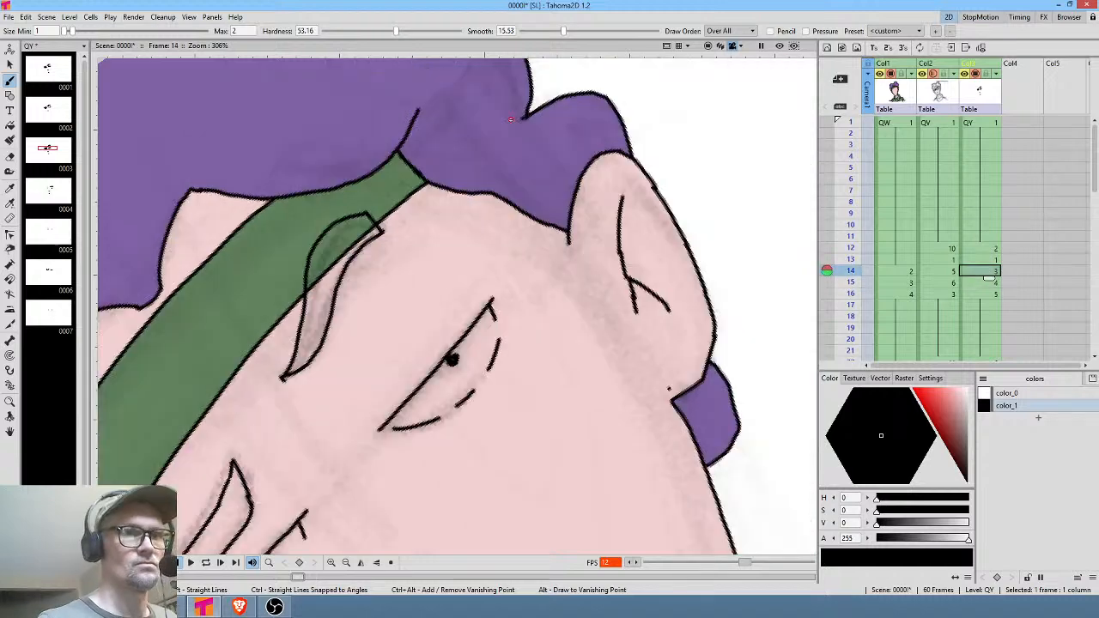
{"action": "key", "text": "Down"}
{"action": "key", "text": "Up"}
{"action": "key", "text": "Down"}
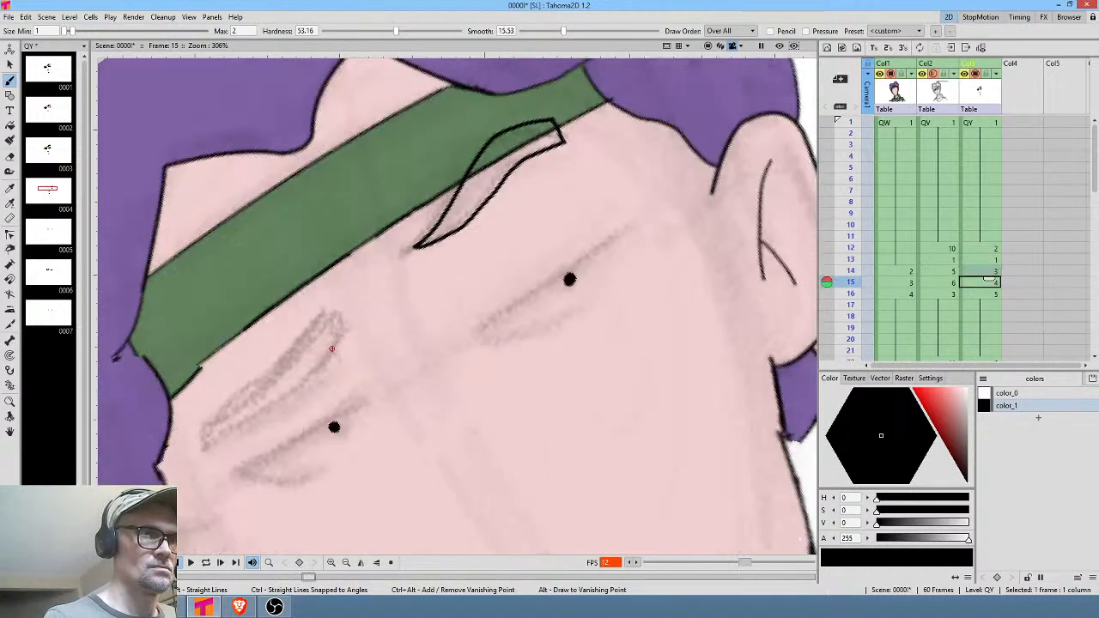
Ink the short curved inner end of the left-hand eyebrow in frame 15, using frame 14 as reference.
{"action": "key", "text": "Up"}
{"action": "key", "text": "Down"}
{"action": "key", "text": "Up"}
{"action": "key", "text": "Down"}
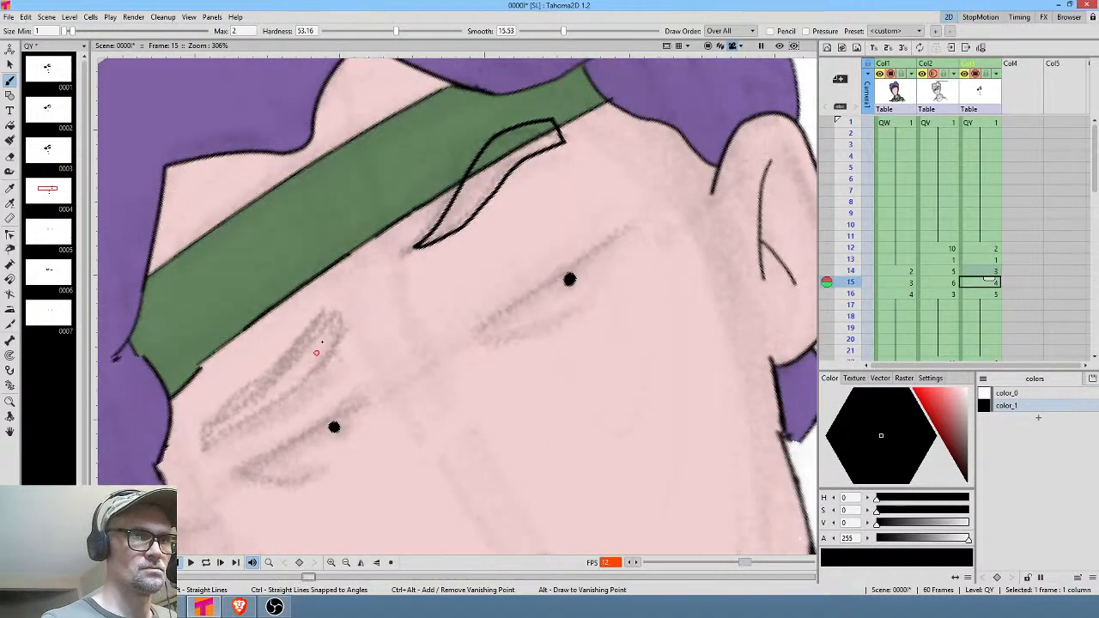
{"action": "left_click_drag", "start_coordinate": [345, 337], "coordinate": [334, 310]}
{"action": "key", "text": "Up"}
{"action": "key", "text": "Down"}
{"action": "key", "text": "Up"}
{"action": "key", "text": "Down"}
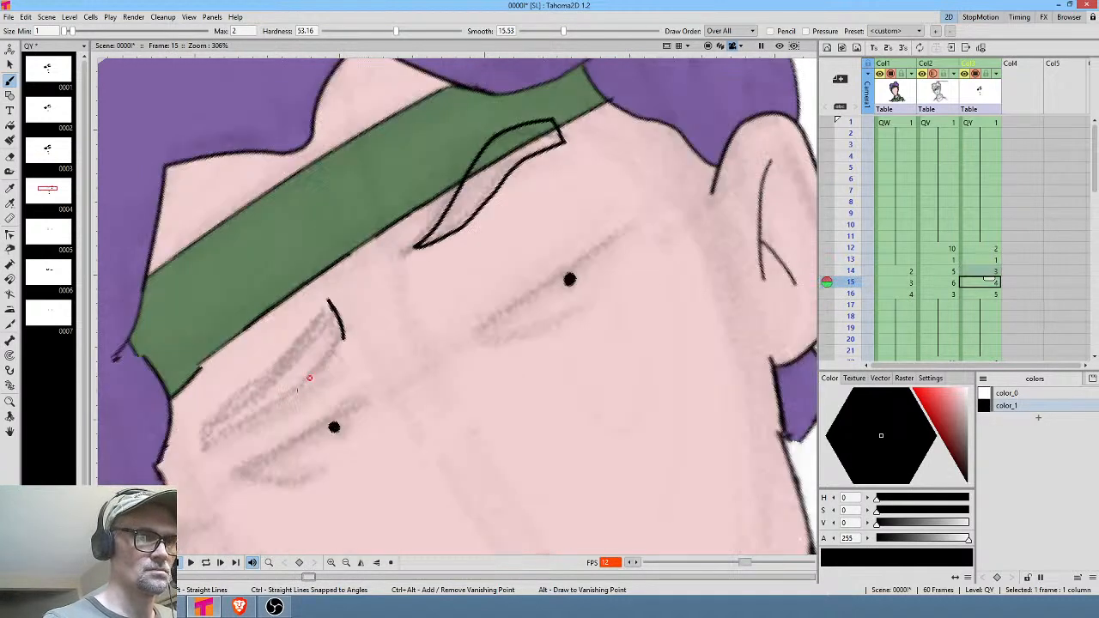
Ink the long upper edge of the left-hand eyebrow in frame 15 and compare it with frame 14.
{"action": "mouse_move", "coordinate": [209, 421]}
{"action": "left_mouse_down"}
{"action": "mouse_move", "coordinate": [291, 348]}
{"action": "mouse_move", "coordinate": [335, 288]}
{"action": "mouse_move", "coordinate": [387, 275]}
{"action": "mouse_move", "coordinate": [416, 226]}
{"action": "left_mouse_up"}
{"action": "key", "text": "Up"}
{"action": "key", "text": "Down"}
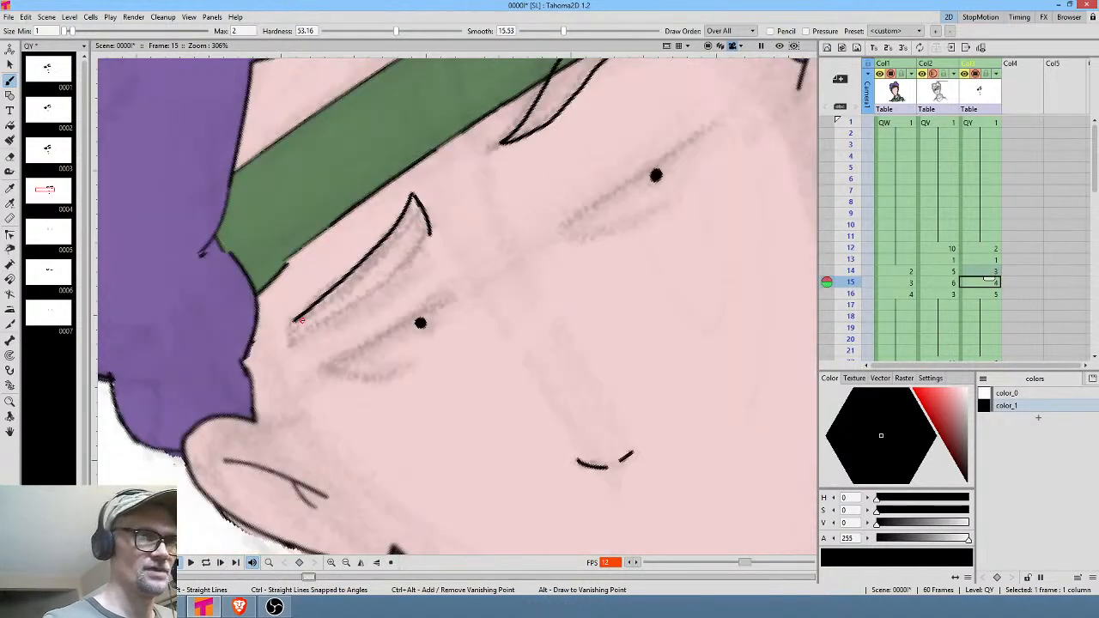
Close the left-hand eyebrow outline in frame 15 by inking its lower edge and outer end, comparing with frame 14.
{"action": "key", "text": "Up"}
{"action": "key", "text": "Down"}
{"action": "mouse_move", "coordinate": [299, 338]}
{"action": "left_mouse_down"}
{"action": "mouse_move", "coordinate": [294, 320]}
{"action": "mouse_move", "coordinate": [324, 332]}
{"action": "mouse_move", "coordinate": [423, 245]}
{"action": "left_mouse_up"}
{"action": "key", "text": "Up"}
{"action": "key", "text": "Down"}
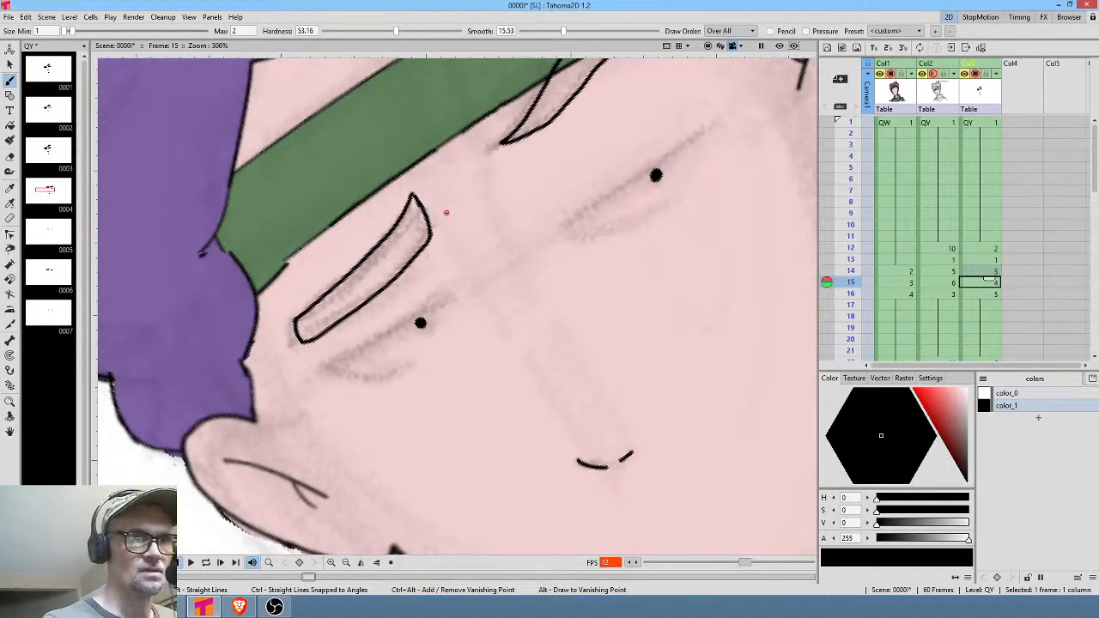
Ink the straight upper eyelid lines of both eyes in frame 15, using frame 14 as reference.
{"action": "mouse_move", "coordinate": [623, 261]}
{"action": "left_mouse_down"}
{"action": "mouse_move", "coordinate": [557, 319]}
{"action": "mouse_move", "coordinate": [483, 351]}
{"action": "left_mouse_up"}
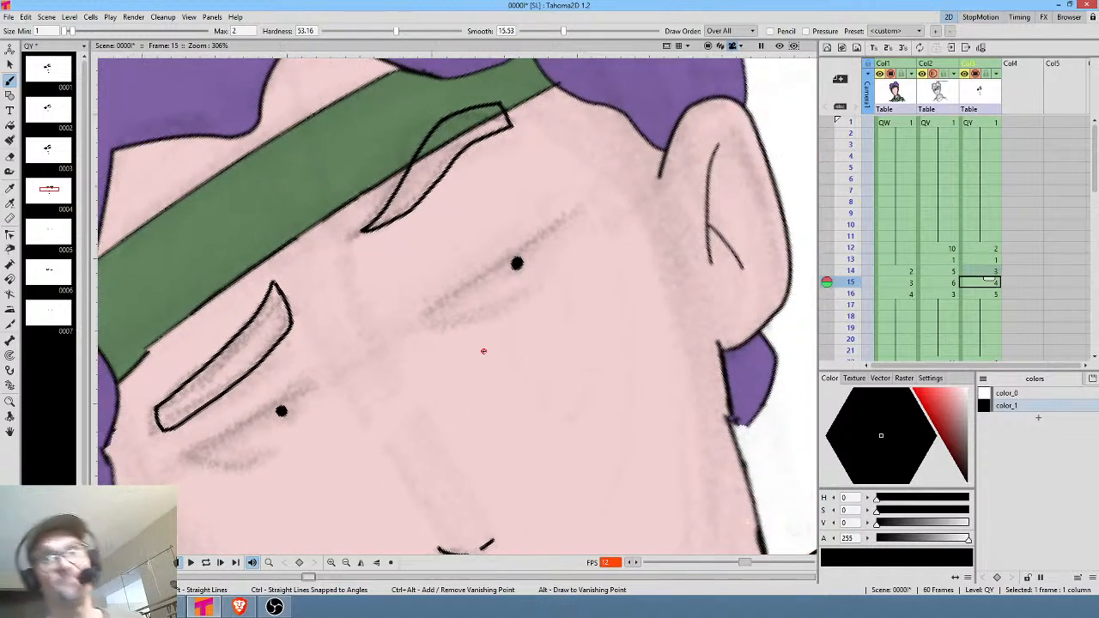
{"action": "key", "text": "Up"}
{"action": "key", "text": "Down"}
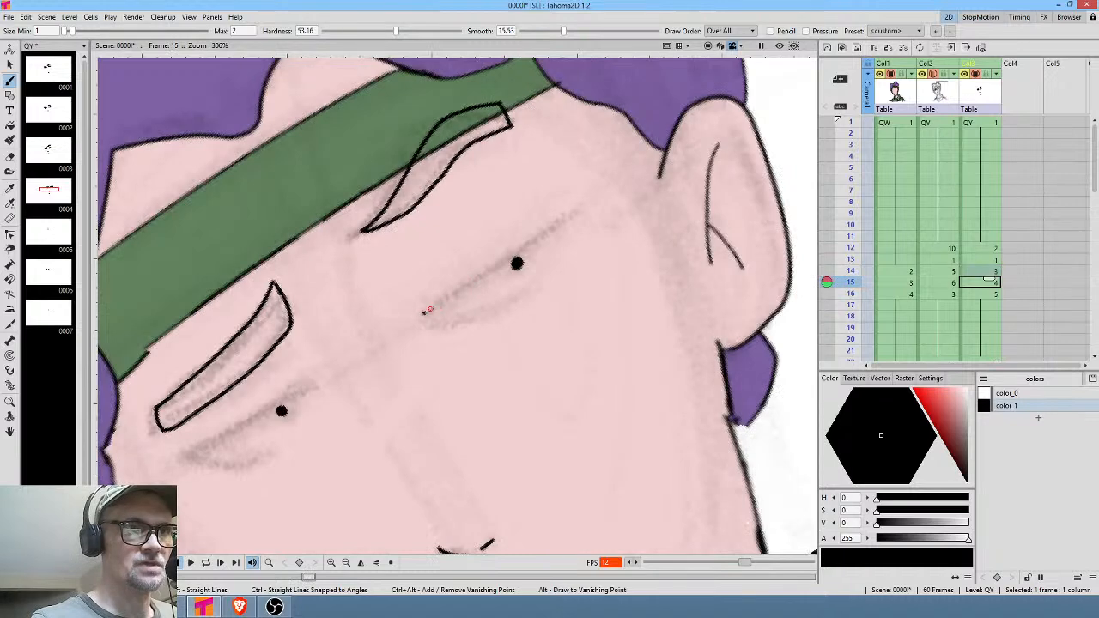
{"action": "left_click_drag", "start_coordinate": [426, 311], "coordinate": [576, 215]}
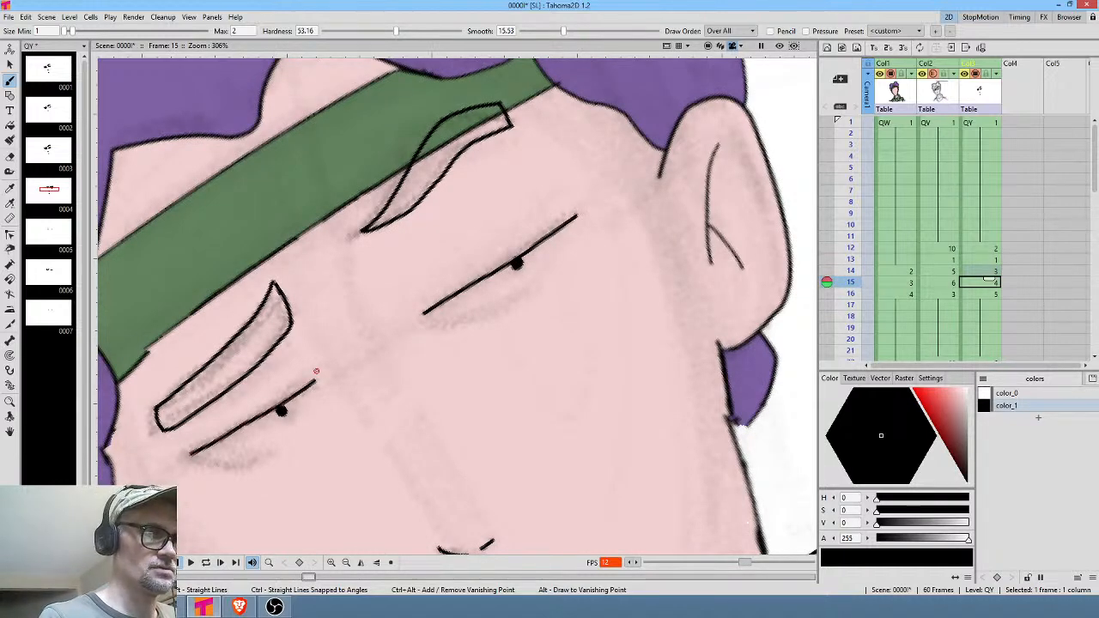
{"action": "key", "text": "Up"}
{"action": "key", "text": "Down"}
Ink the dashed lower lid and the short inner corner tick of the left-hand eye in frame 15, following frame 14.
{"action": "middle_click", "coordinate": [444, 336]}
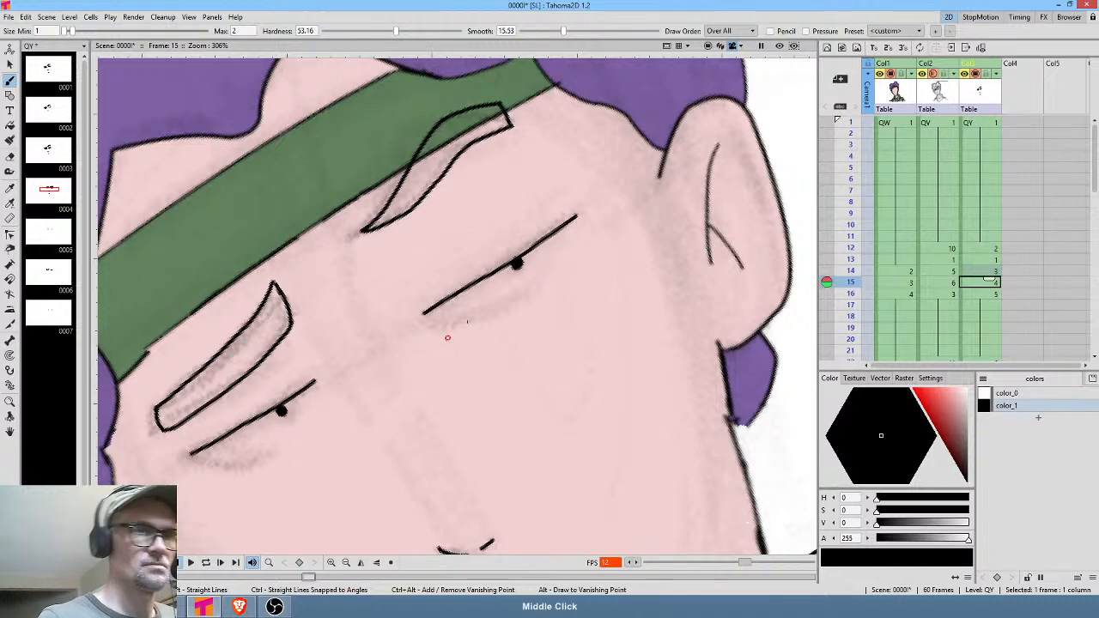
{"action": "key", "text": "Up"}
{"action": "middle_click", "coordinate": [400, 364]}
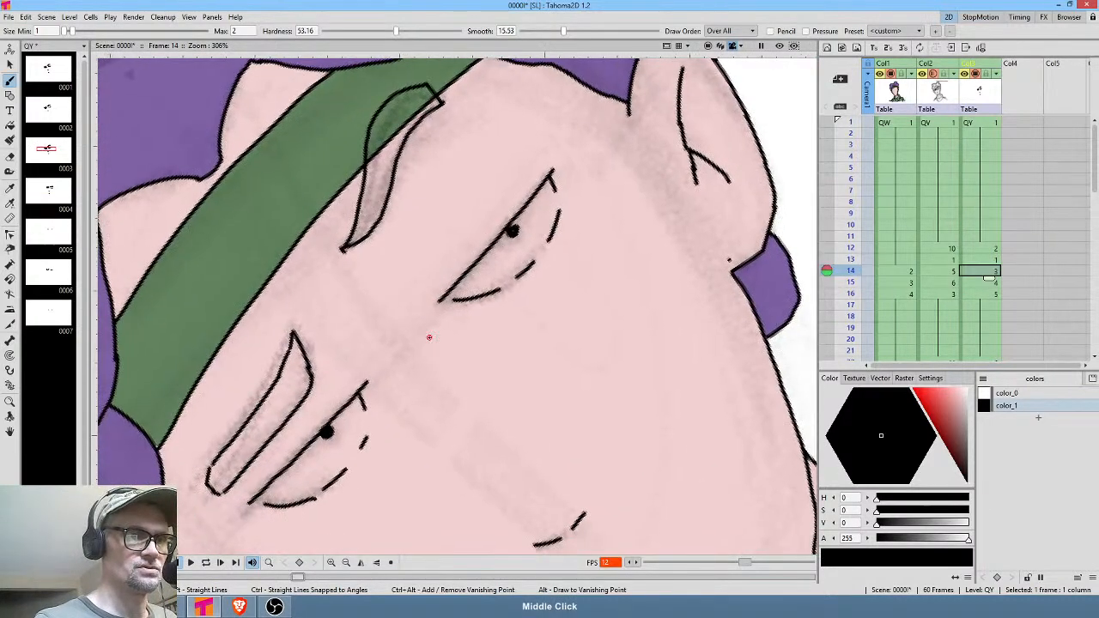
{"action": "key", "text": "Down"}
{"action": "mouse_move", "coordinate": [305, 339]}
{"action": "left_mouse_down"}
{"action": "mouse_move", "coordinate": [359, 346]}
{"action": "mouse_move", "coordinate": [425, 312]}
{"action": "left_mouse_up"}
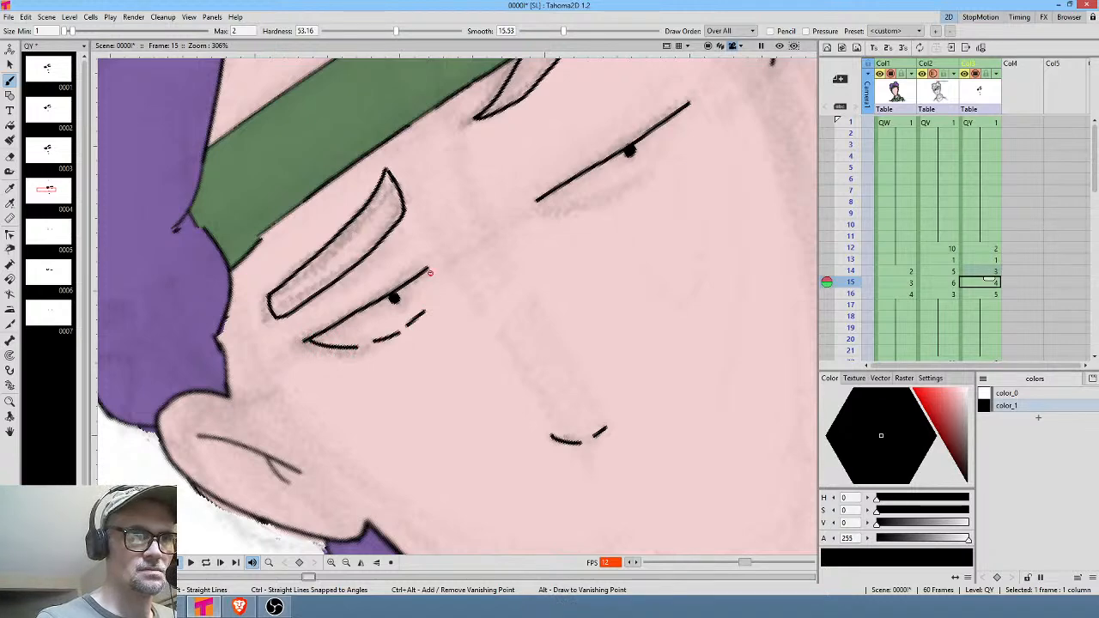
{"action": "mouse_move", "coordinate": [427, 269]}
{"action": "left_mouse_down"}
{"action": "mouse_move", "coordinate": [432, 276]}
{"action": "mouse_move", "coordinate": [436, 261]}
{"action": "left_mouse_up"}
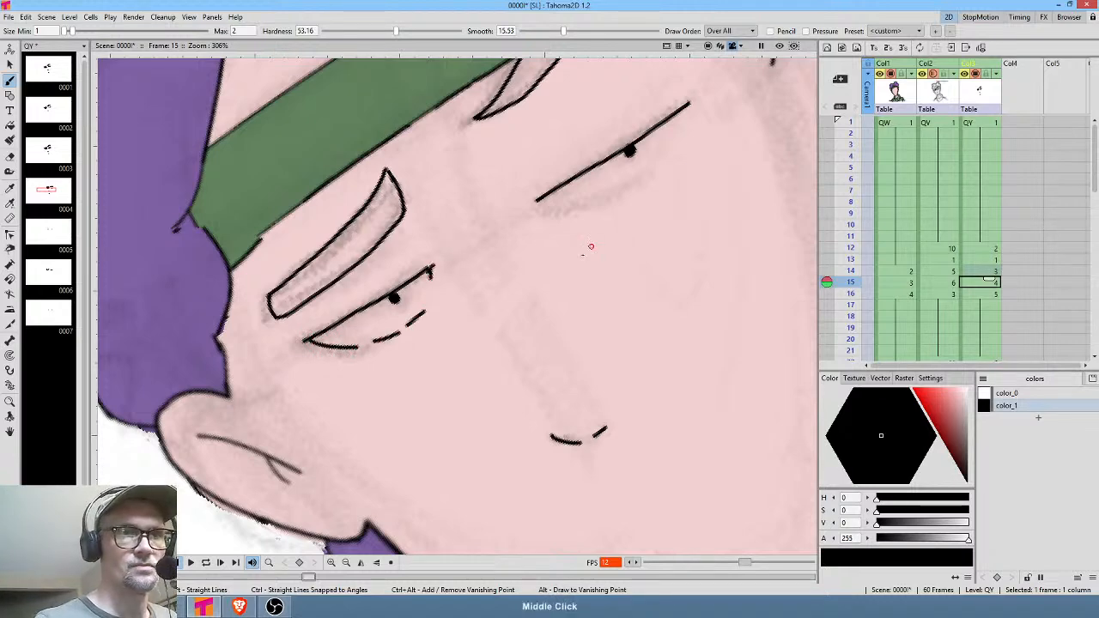
Ink the dashed lower lid and the short outer corner tick of the right-hand eye in frame 15, following frame 14.
{"action": "left_click_drag", "start_coordinate": [589, 247], "coordinate": [494, 288]}
{"action": "key", "text": "Up"}
{"action": "key", "text": "Down"}
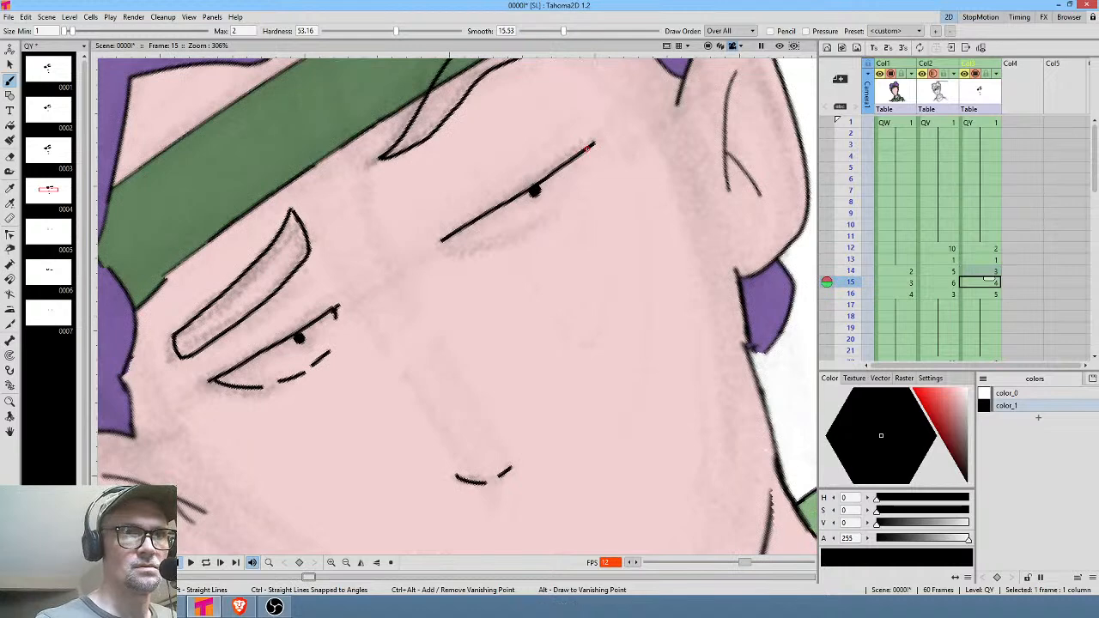
{"action": "key", "text": "Up"}
{"action": "key", "text": "Down"}
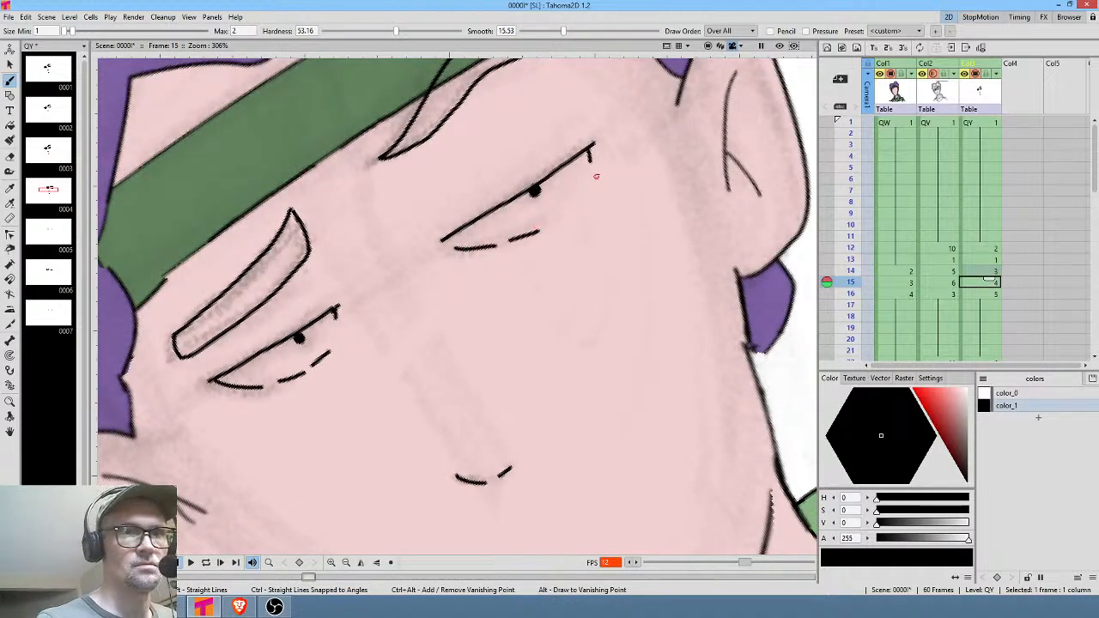
{"action": "key", "text": "Up"}
{"action": "key", "text": "Down"}
{"action": "left_click_drag", "start_coordinate": [564, 215], "coordinate": [593, 171]}
Select the middle dash of the right-hand eye's lower lid in frame 15 and shift it into line with the neighbouring dashes.
{"action": "mouse_move", "coordinate": [650, 396]}
{"action": "left_mouse_down"}
{"action": "mouse_move", "coordinate": [604, 208]}
{"action": "mouse_move", "coordinate": [596, 271]}
{"action": "mouse_move", "coordinate": [571, 303]}
{"action": "left_mouse_up"}
{"action": "key", "text": "alt+0"}
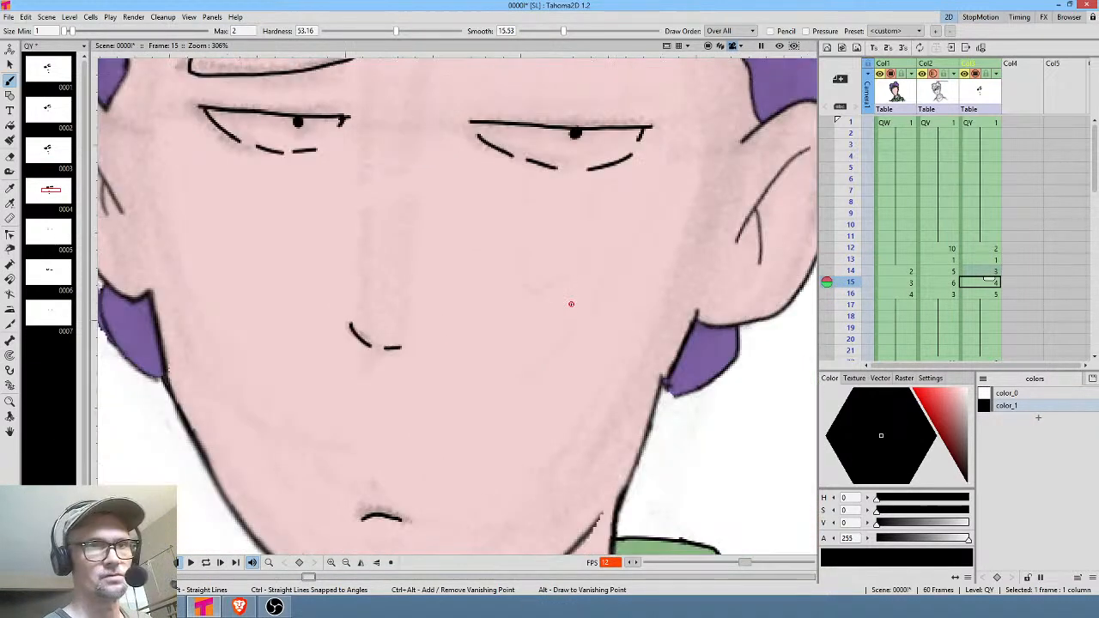
{"action": "left_click_drag", "start_coordinate": [508, 229], "coordinate": [562, 304]}
{"action": "key", "text": "s"}
{"action": "left_click", "coordinate": [599, 239]}
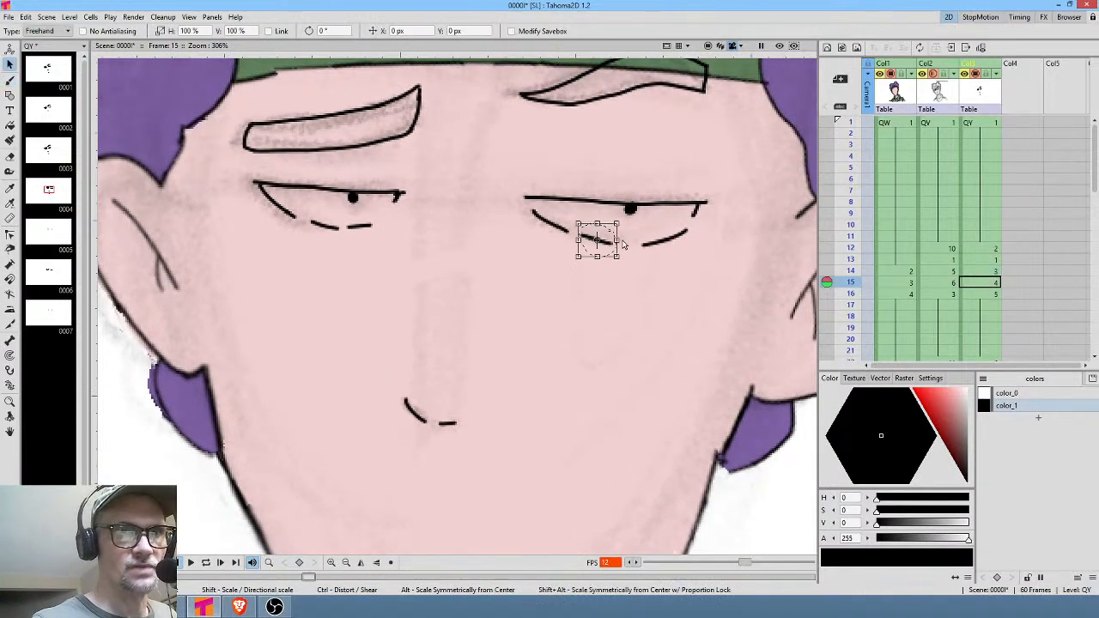
{"action": "left_click_drag", "start_coordinate": [626, 261], "coordinate": [614, 246]}
{"action": "left_click", "coordinate": [627, 298]}
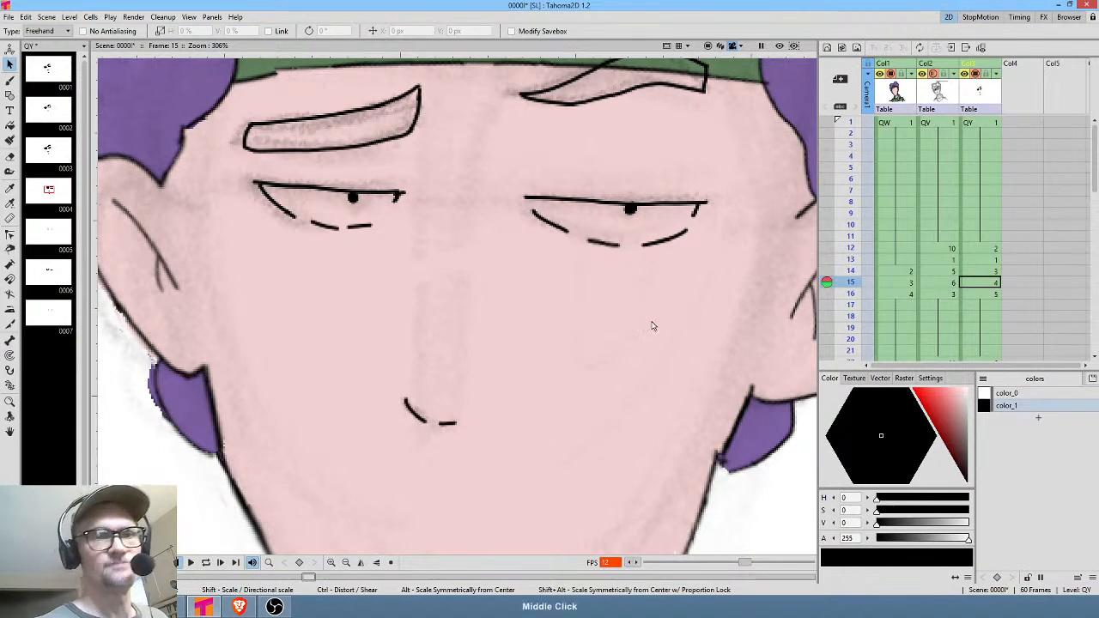
Ink the curved, broken lower lid lines of both eyes in frame 16 over the rough sketch.
{"action": "left_click_drag", "start_coordinate": [649, 324], "coordinate": [678, 220]}
{"action": "left_click", "coordinate": [994, 294]}
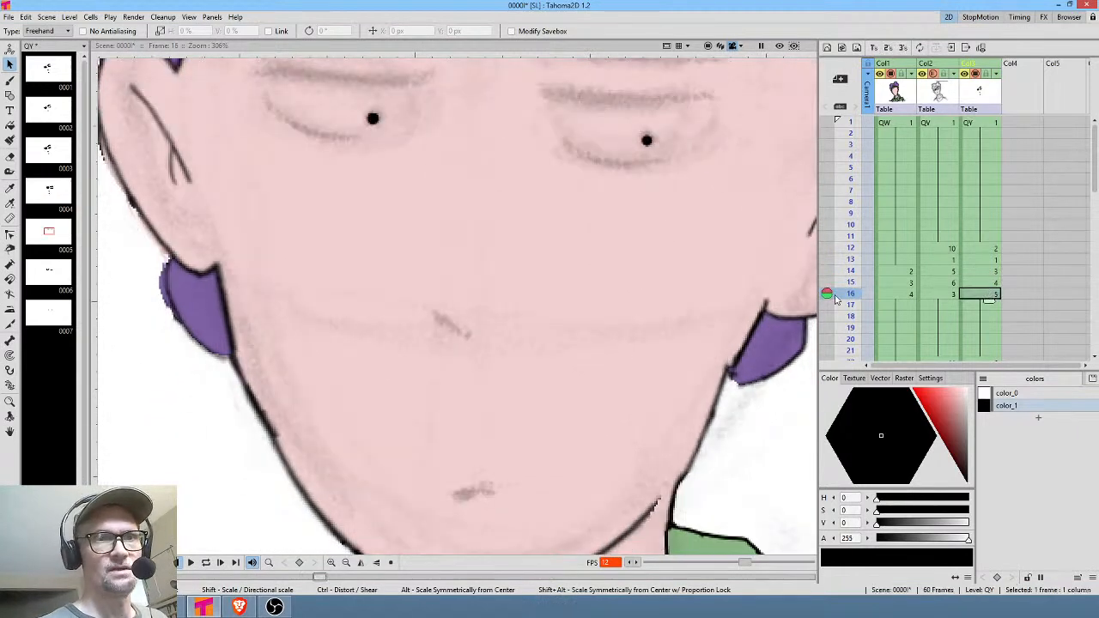
{"action": "left_click_drag", "start_coordinate": [530, 268], "coordinate": [505, 312]}
{"action": "key", "text": "b"}
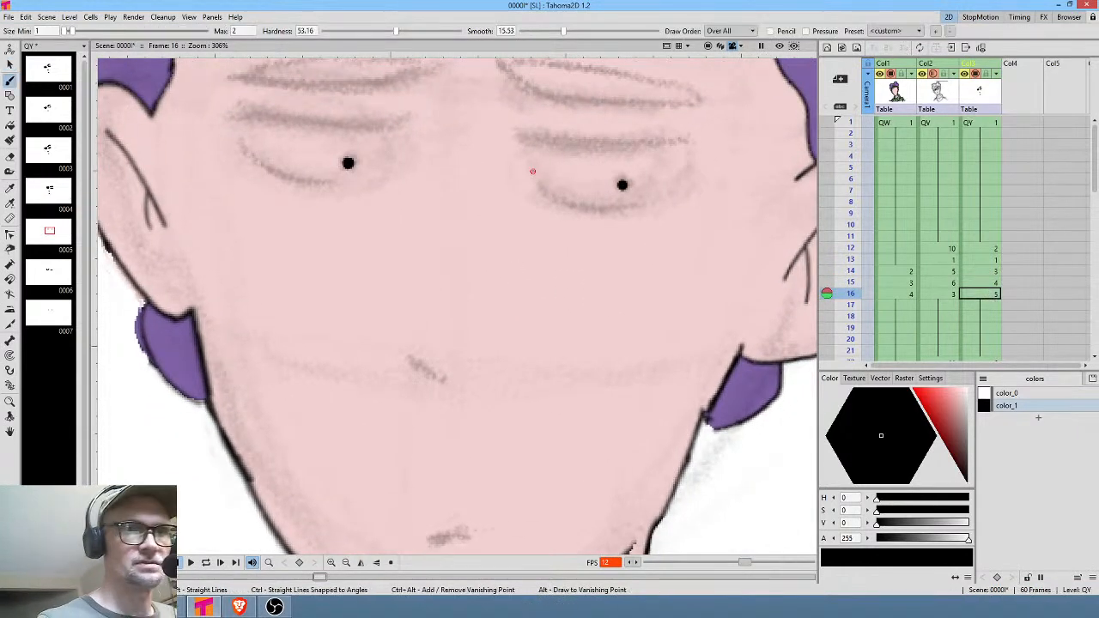
{"action": "mouse_move", "coordinate": [533, 170]}
{"action": "left_mouse_down"}
{"action": "mouse_move", "coordinate": [554, 197]}
{"action": "mouse_move", "coordinate": [631, 206]}
{"action": "mouse_move", "coordinate": [679, 180]}
{"action": "mouse_move", "coordinate": [687, 154]}
{"action": "left_mouse_up"}
{"action": "mouse_move", "coordinate": [242, 126]}
{"action": "left_mouse_down"}
{"action": "mouse_move", "coordinate": [292, 181]}
{"action": "mouse_move", "coordinate": [366, 183]}
{"action": "mouse_move", "coordinate": [396, 151]}
{"action": "left_mouse_up"}
Ink the broken upper eyelid lines and short inner corner ticks of both eyes in frame 16.
{"action": "left_click_drag", "start_coordinate": [230, 114], "coordinate": [364, 121]}
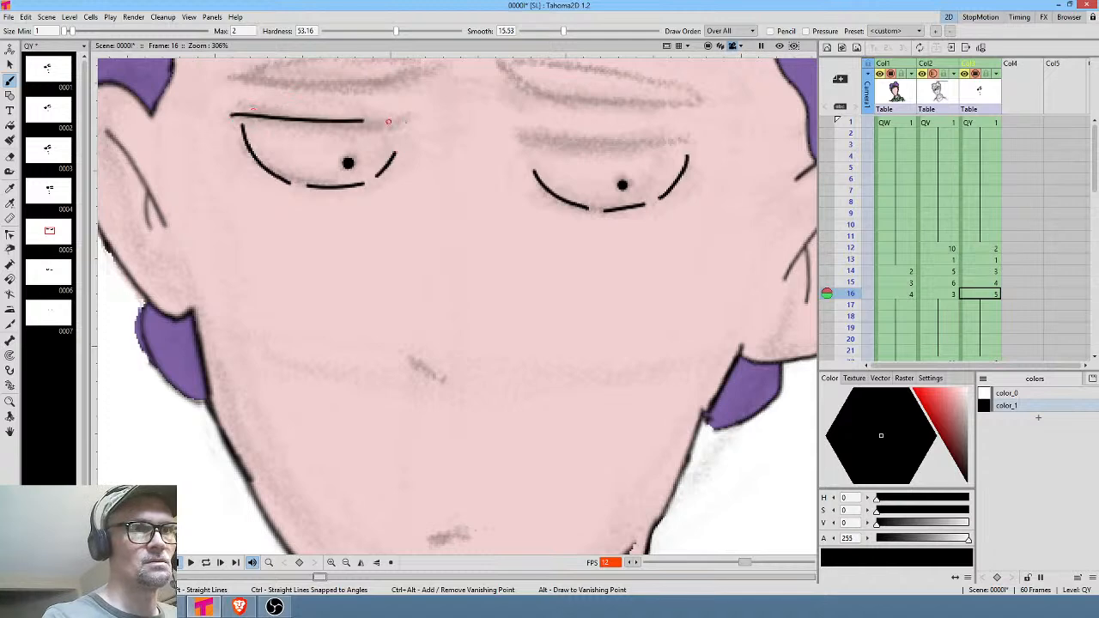
{"action": "mouse_move", "coordinate": [508, 133]}
{"action": "left_mouse_down"}
{"action": "mouse_move", "coordinate": [684, 148]}
{"action": "mouse_move", "coordinate": [703, 133]}
{"action": "left_mouse_up"}
{"action": "left_click_drag", "start_coordinate": [531, 139], "coordinate": [536, 156]}
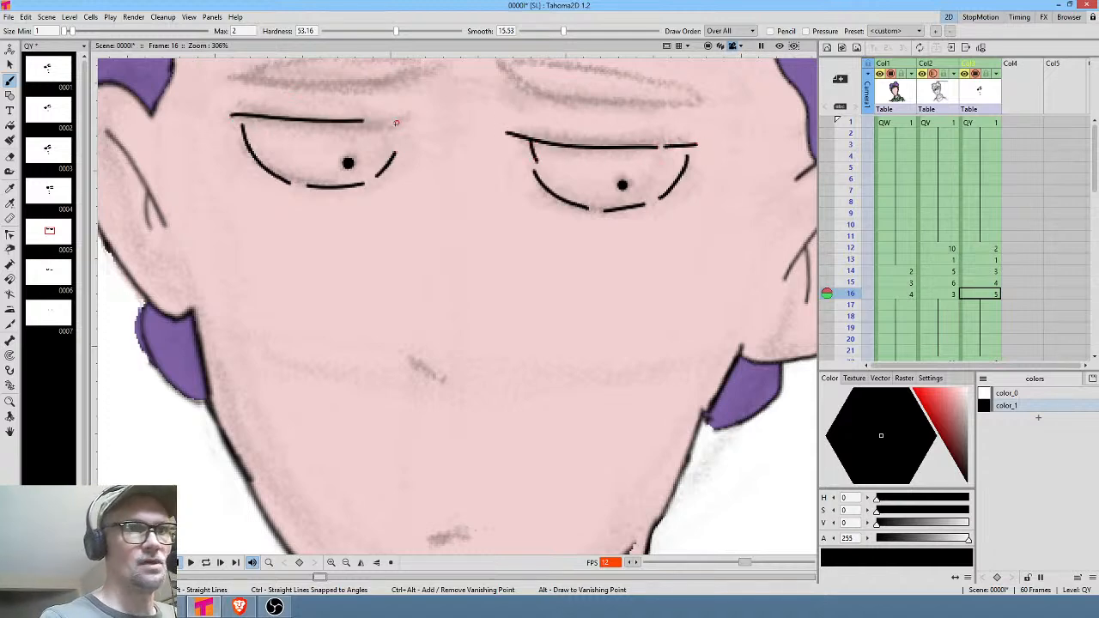
{"action": "mouse_move", "coordinate": [371, 120]}
{"action": "left_mouse_down"}
{"action": "mouse_move", "coordinate": [419, 114]}
{"action": "mouse_move", "coordinate": [397, 133]}
{"action": "left_mouse_up"}
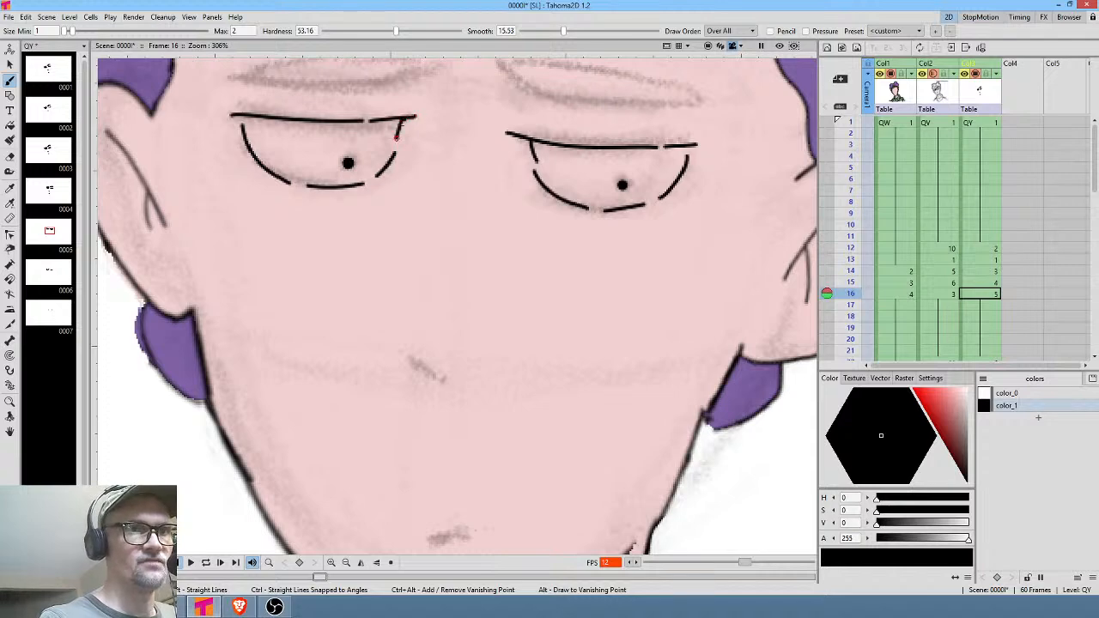
Review the whole face and compare the inked eyes across frames 15, 16, 22, 23 and 24.
{"action": "left_click_drag", "start_coordinate": [650, 282], "coordinate": [687, 289]}
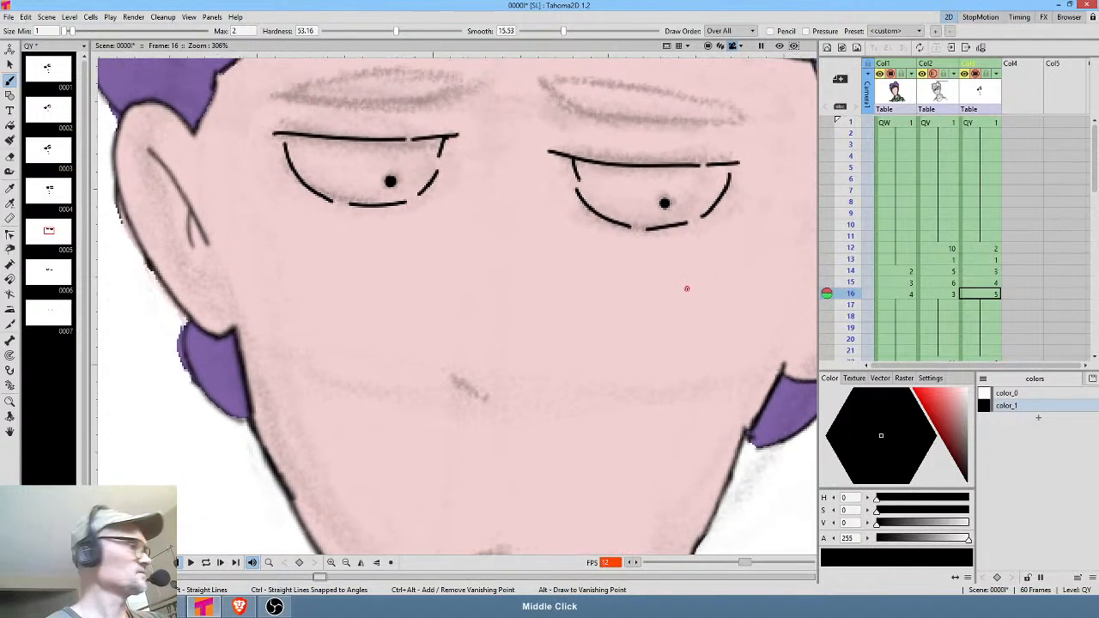
{"action": "key", "text": "alt+0"}
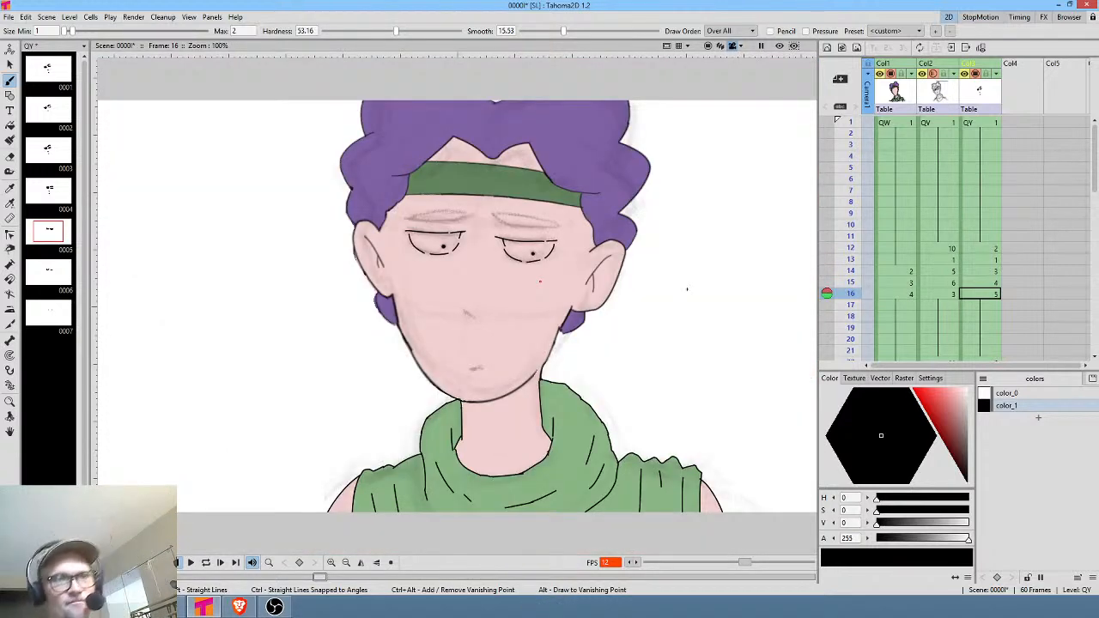
{"action": "scroll", "coordinate": [944, 241], "scroll_direction": "down", "scroll_amount": 4}
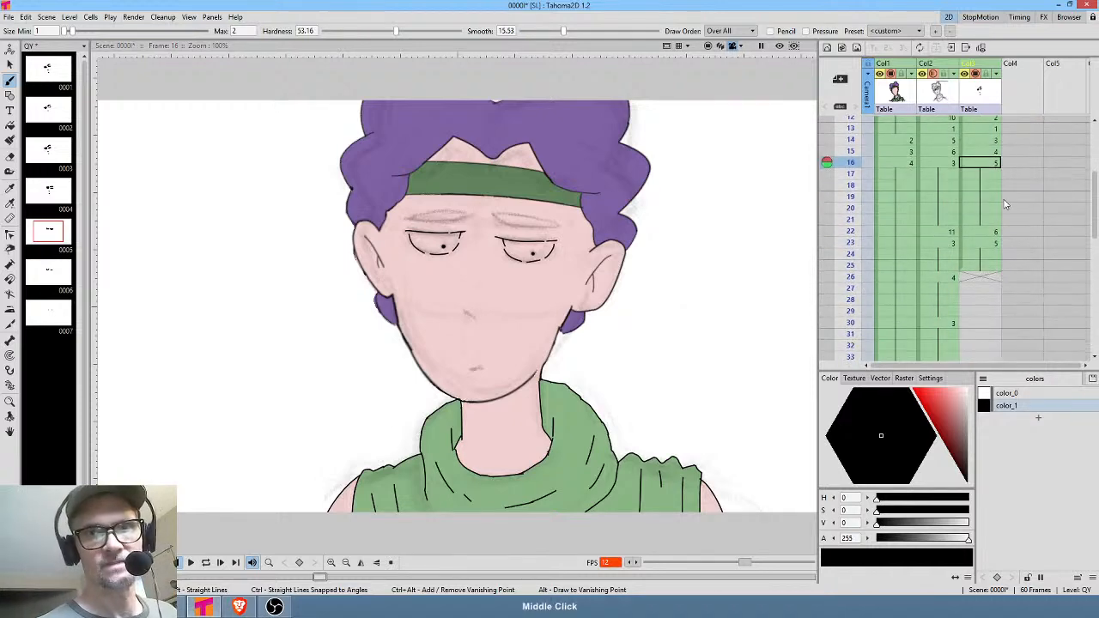
{"action": "left_click", "coordinate": [987, 233]}
{"action": "left_click", "coordinate": [988, 244]}
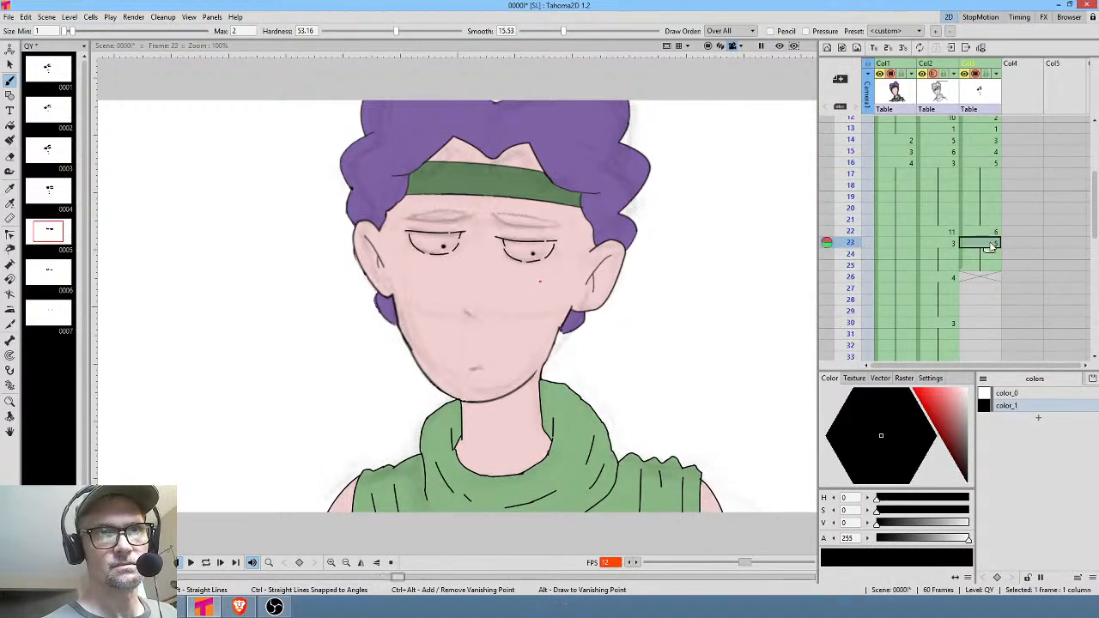
{"action": "left_click", "coordinate": [988, 163]}
{"action": "left_click", "coordinate": [986, 151]}
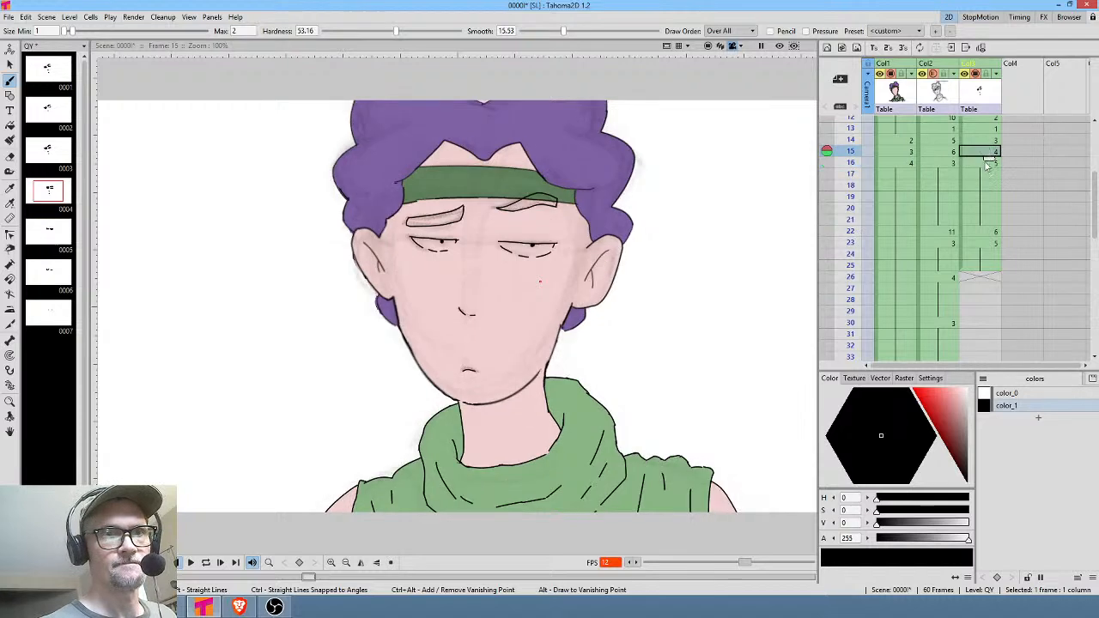
{"action": "left_click", "coordinate": [986, 163]}
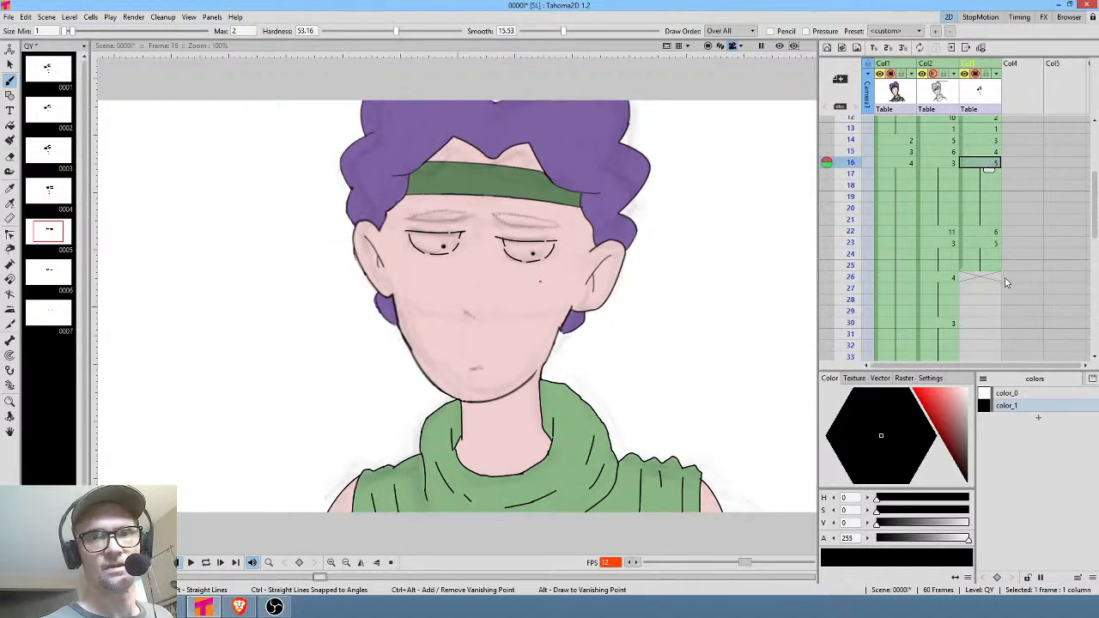
{"action": "scroll", "coordinate": [1005, 283], "scroll_direction": "down", "scroll_amount": 3}
{"action": "mouse_move", "coordinate": [853, 249]}
{"action": "left_mouse_down"}
{"action": "mouse_move", "coordinate": [850, 295]}
{"action": "mouse_move", "coordinate": [853, 261]}
{"action": "left_mouse_up"}
{"action": "left_click", "coordinate": [989, 193]}
{"action": "left_click", "coordinate": [991, 215]}
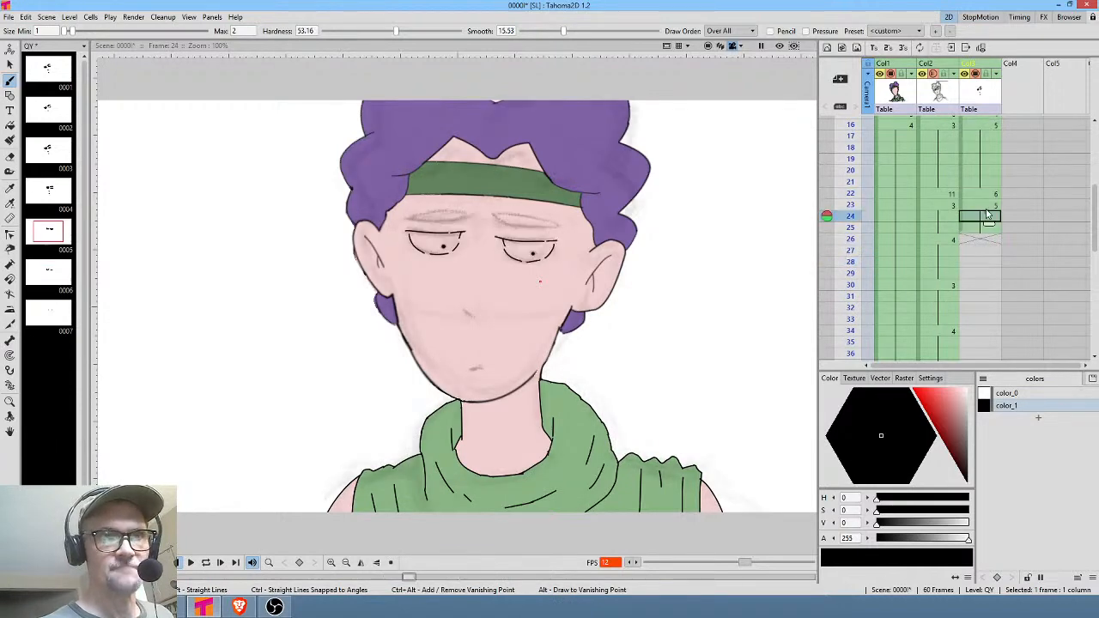
Erase the right-hand eye's inner corner tick in the drawing held over frames 23 and 24, and redraw it from frame 23.
{"action": "left_click_drag", "start_coordinate": [529, 290], "coordinate": [620, 302]}
{"action": "key", "text": "a"}
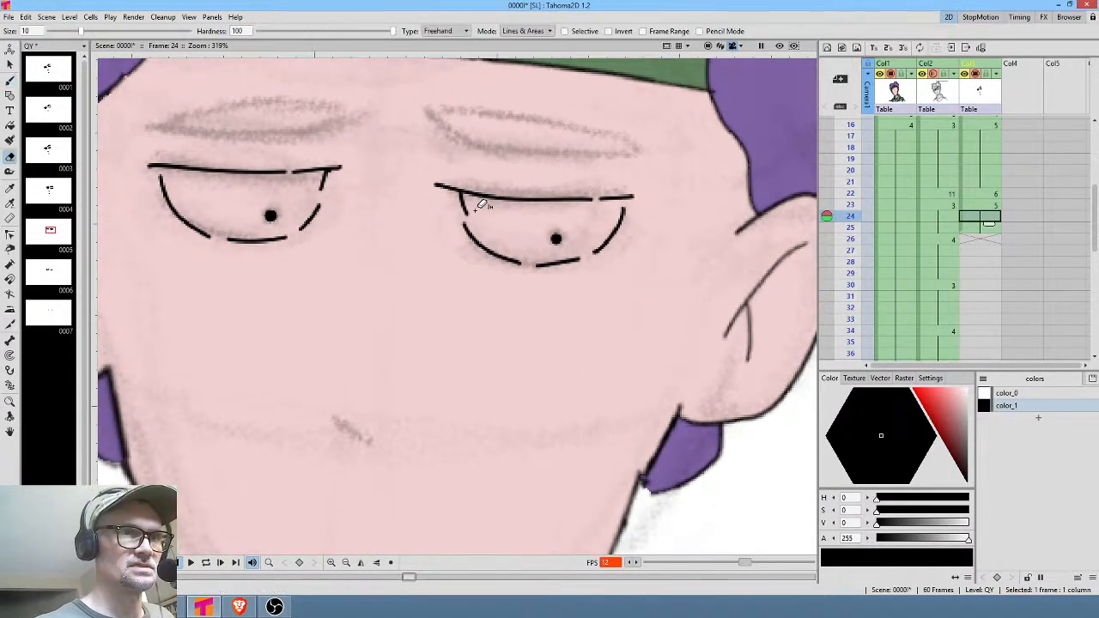
{"action": "mouse_move", "coordinate": [465, 189]}
{"action": "left_mouse_down"}
{"action": "mouse_move", "coordinate": [481, 223]}
{"action": "mouse_move", "coordinate": [467, 193]}
{"action": "left_mouse_up"}
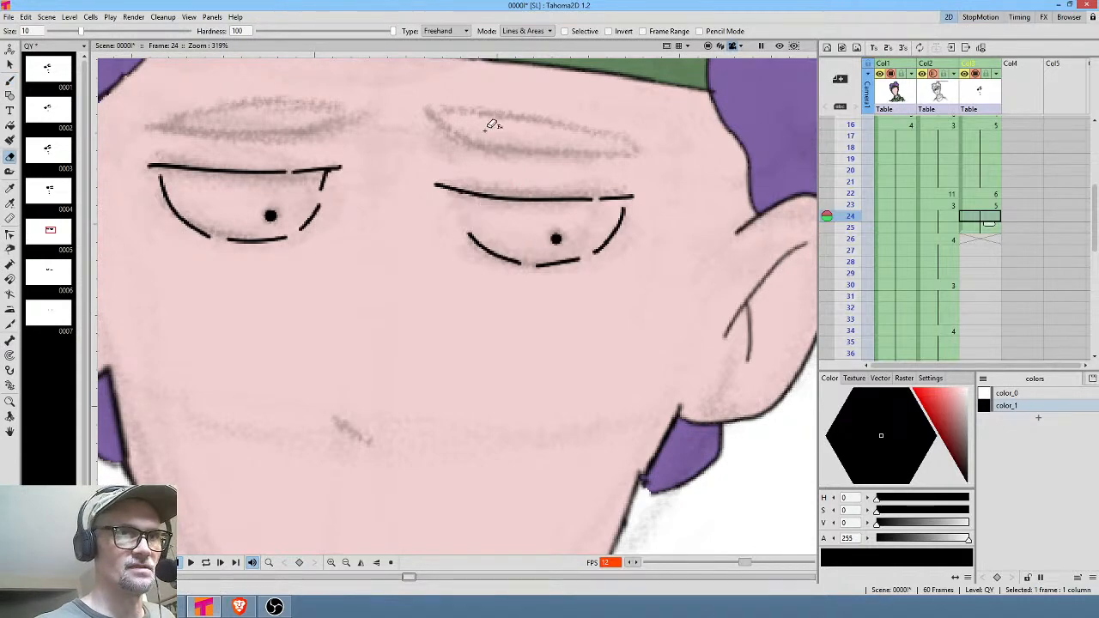
{"action": "key", "text": "b"}
{"action": "left_click", "coordinate": [461, 211]}
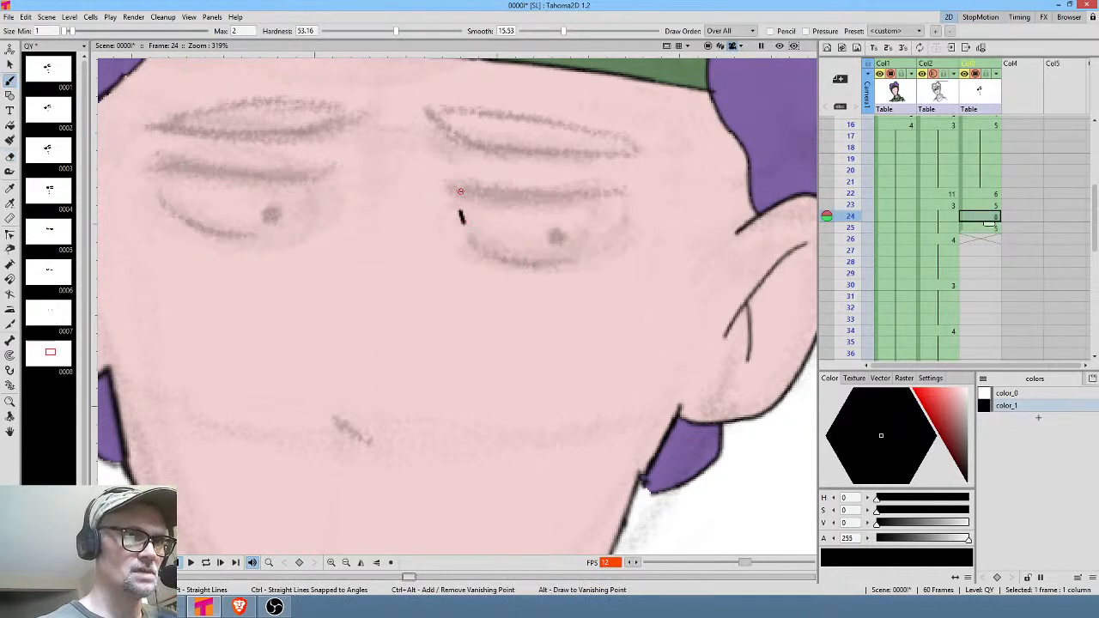
{"action": "key", "text": "ctrl+z"}
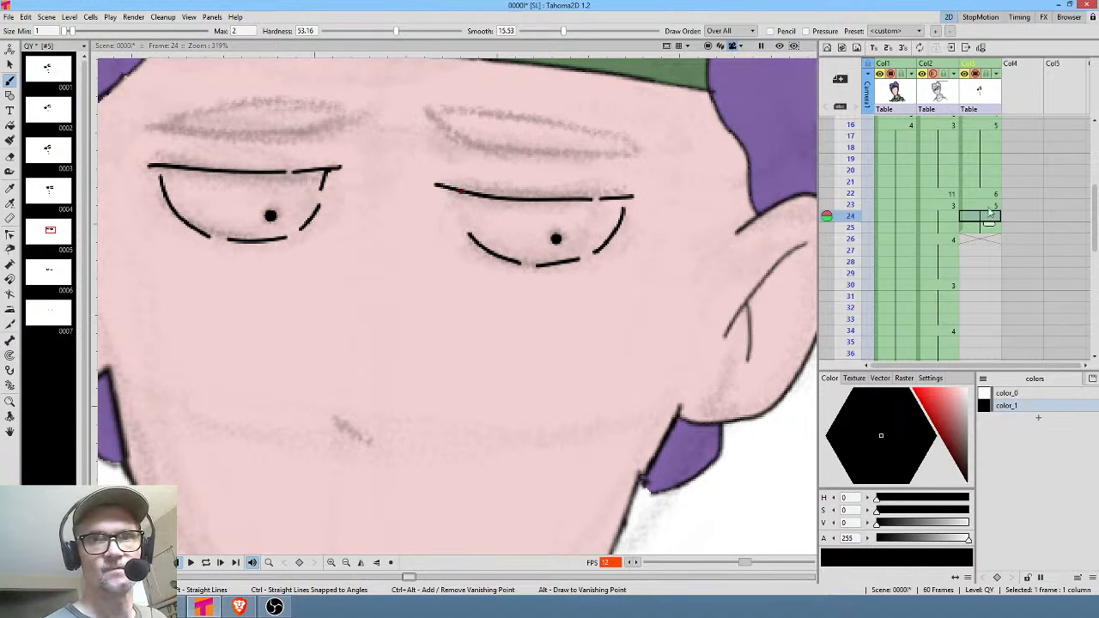
{"action": "key", "text": "Up"}
{"action": "left_click_drag", "start_coordinate": [462, 192], "coordinate": [464, 216]}
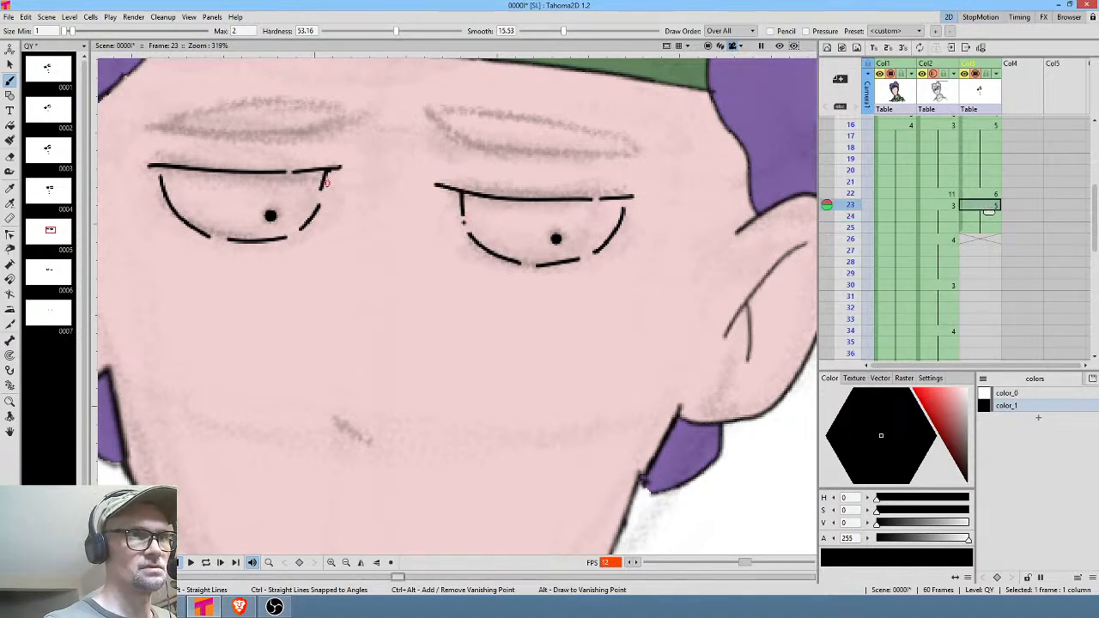
Erase the left-hand eye's inner corner tick in frame 23 and redraw it as a short broken line.
{"action": "key", "text": "a"}
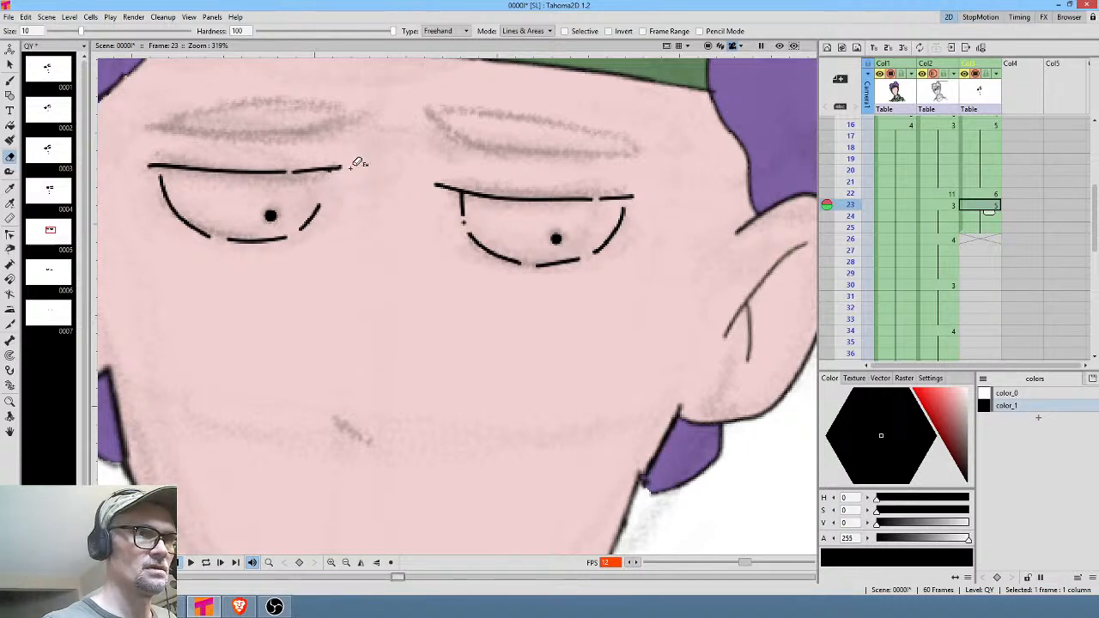
{"action": "key", "text": "b"}
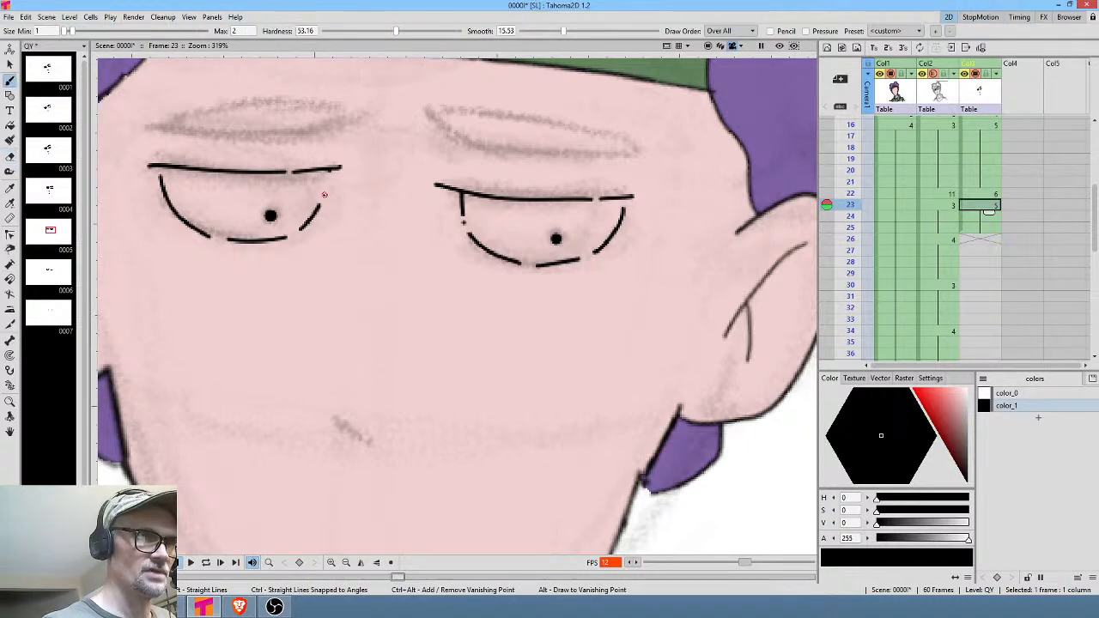
{"action": "left_click_drag", "start_coordinate": [324, 195], "coordinate": [326, 180]}
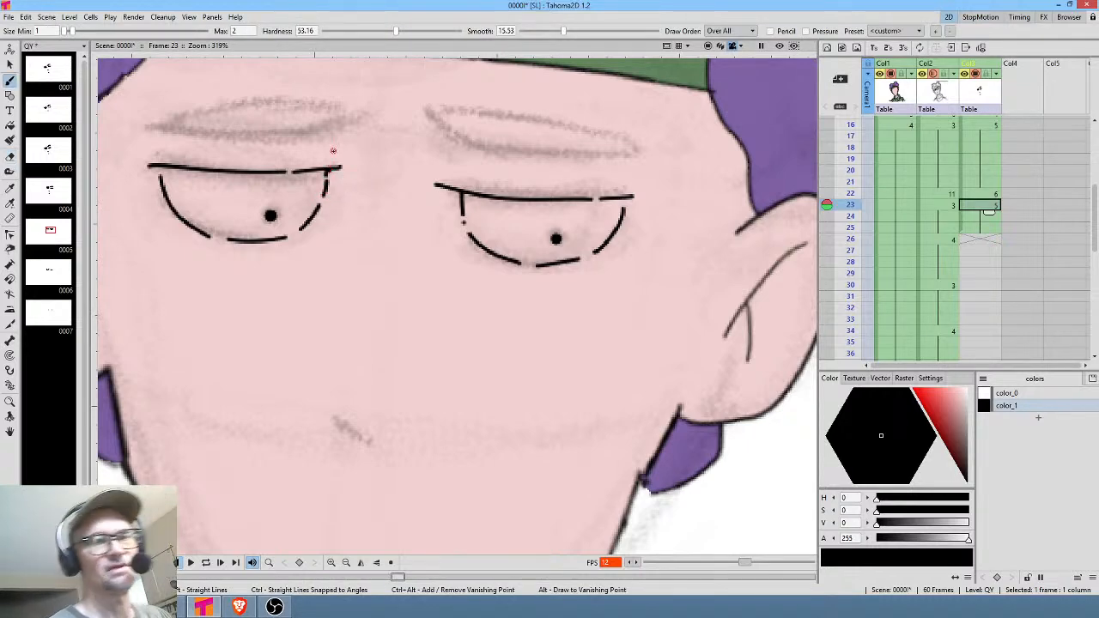
Go back frame by frame from frame 23 to frame 15 to check how the inked eyes change.
{"action": "left_click_drag", "start_coordinate": [597, 225], "coordinate": [603, 281]}
{"action": "key", "text": "comma"}
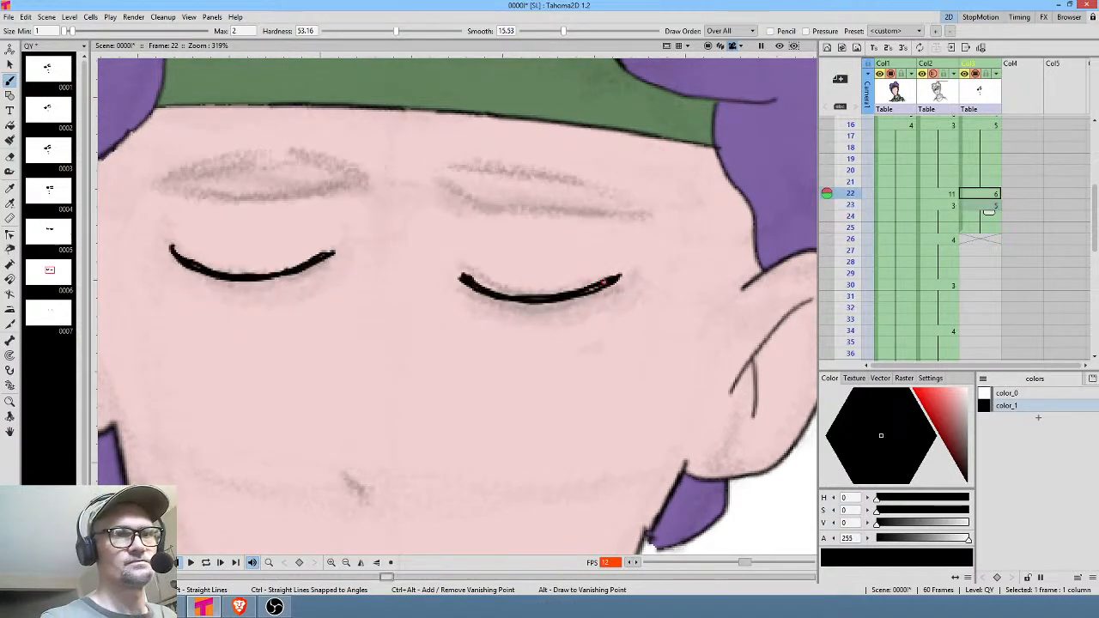
{"action": "key", "text": "comma"}
{"action": "key", "text": "comma"}
{"action": "key", "text": "comma"}
{"action": "key", "text": "comma"}
{"action": "key", "text": "comma"}
{"action": "key", "text": "comma"}
{"action": "key", "text": "comma"}
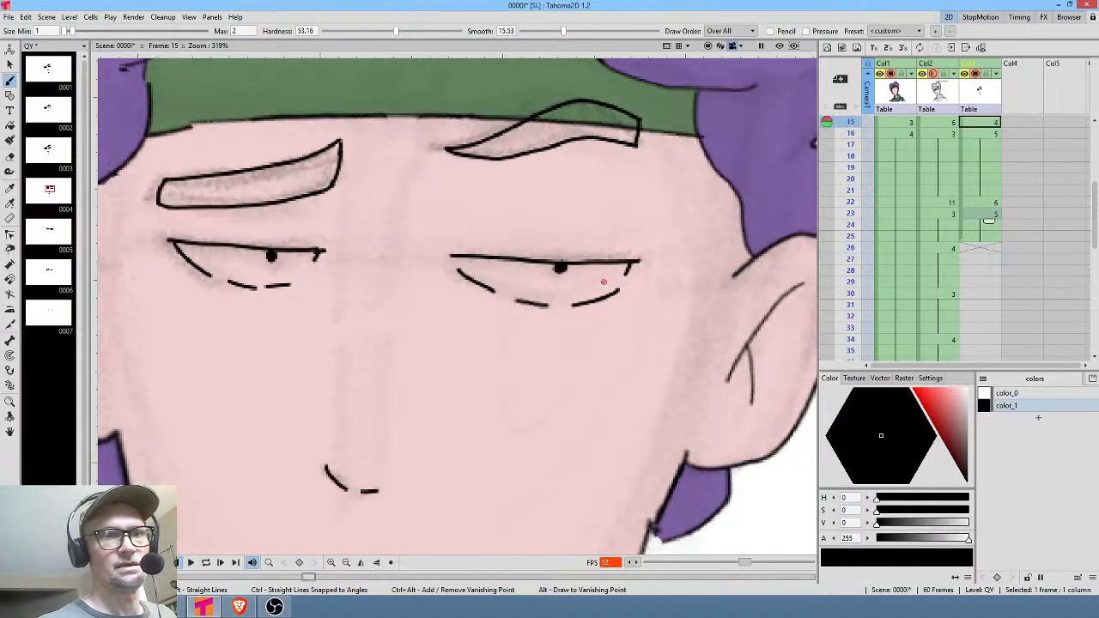
Ink the lower edge of the left-hand eyebrow in frame 16 over the sketch, checking it against frame 15.
{"action": "key", "text": "period"}
{"action": "key", "text": "comma"}
{"action": "key", "text": "period"}
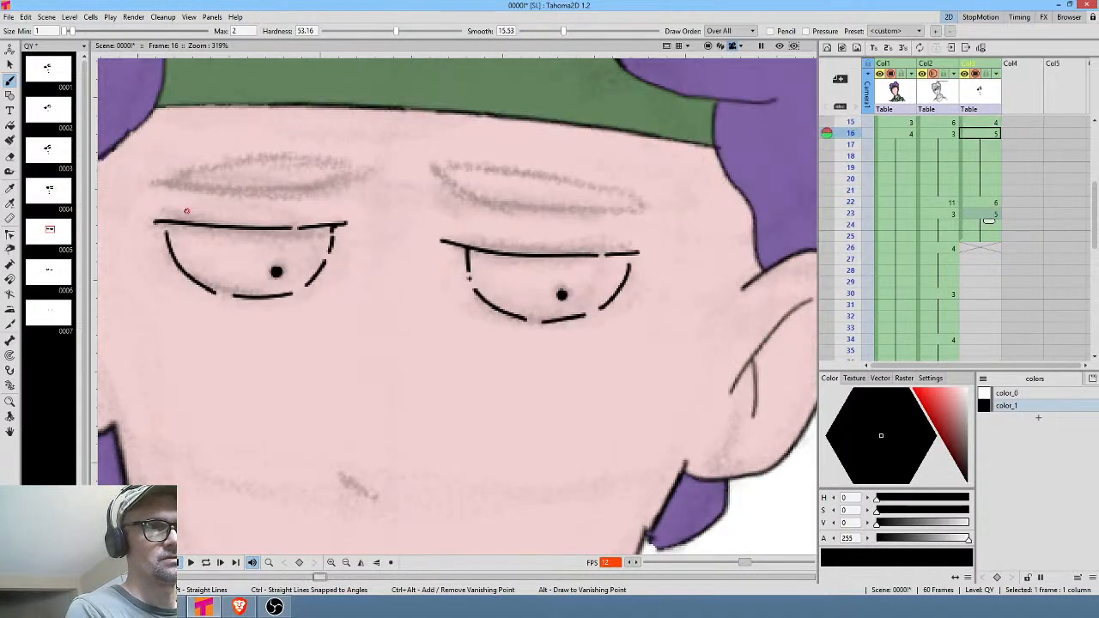
{"action": "left_click_drag", "start_coordinate": [160, 187], "coordinate": [341, 190]}
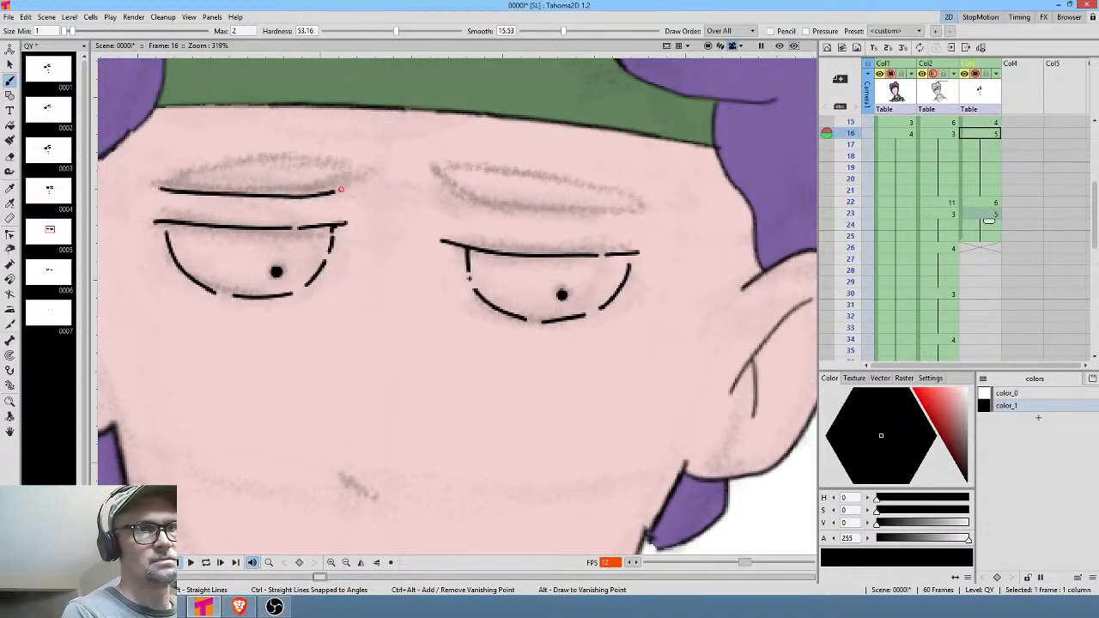
{"action": "key", "text": "comma"}
{"action": "key", "text": "period"}
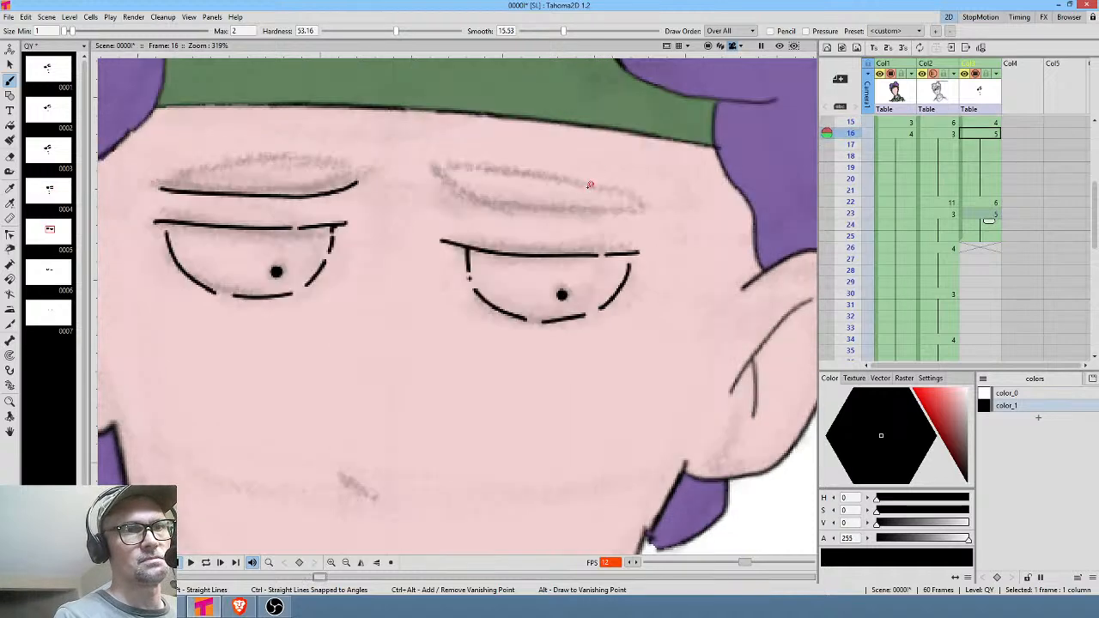
Ink the curved lower edge of the right-hand eyebrow in frame 16, comparing its placement with frame 15.
{"action": "key", "text": "comma"}
{"action": "key", "text": "period"}
{"action": "key", "text": "comma"}
{"action": "key", "text": "period"}
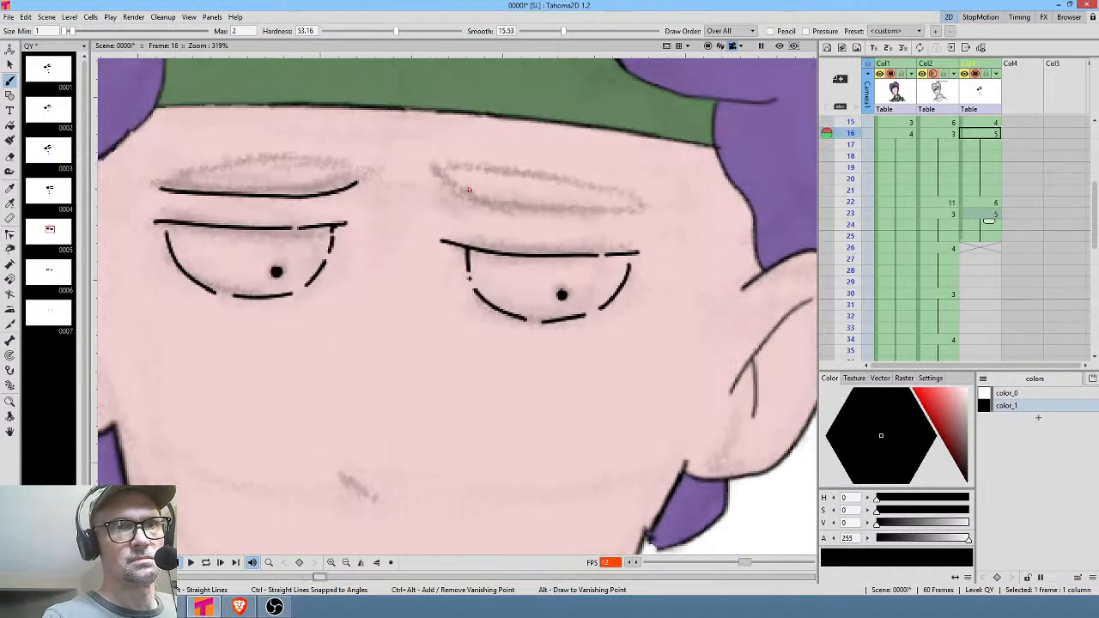
{"action": "mouse_move", "coordinate": [439, 174]}
{"action": "left_mouse_down"}
{"action": "mouse_move", "coordinate": [526, 206]}
{"action": "mouse_move", "coordinate": [636, 214]}
{"action": "left_mouse_up"}
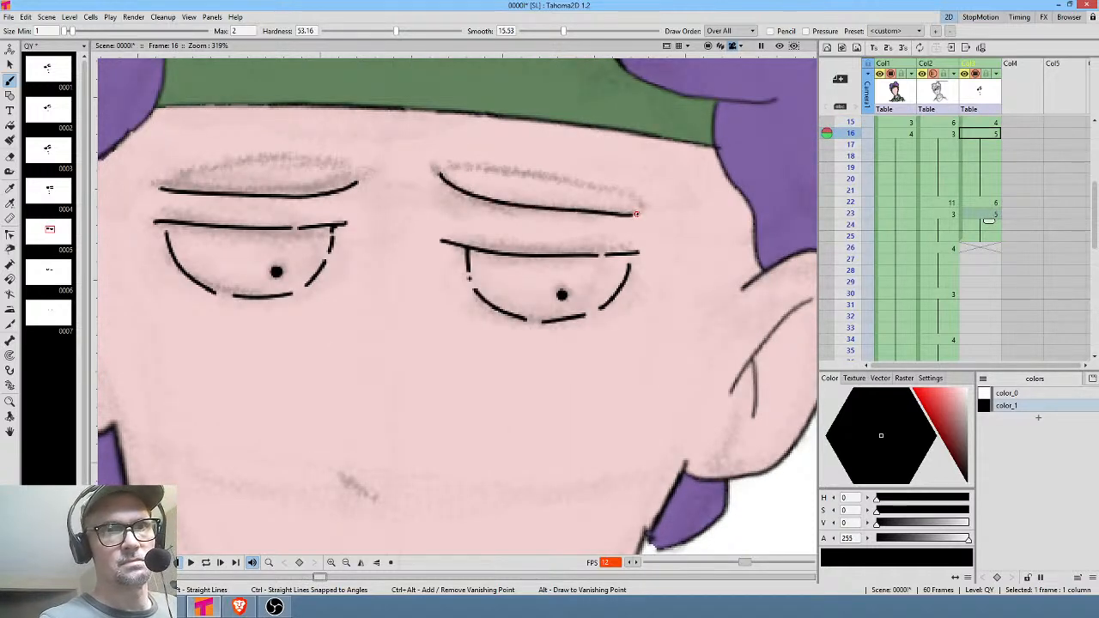
{"action": "key", "text": "comma"}
{"action": "key", "text": "period"}
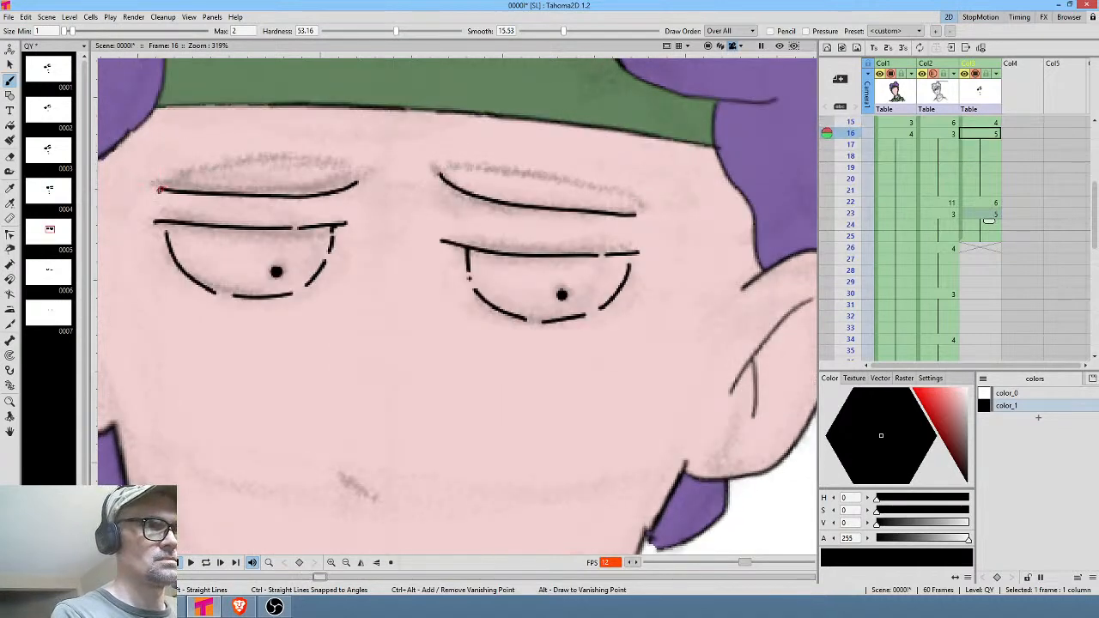
Ink the short outer ends of both eyebrows in frame 16, flipping to frame 15 for reference.
{"action": "left_click_drag", "start_coordinate": [159, 190], "coordinate": [177, 164]}
{"action": "key", "text": "comma"}
{"action": "key", "text": "period"}
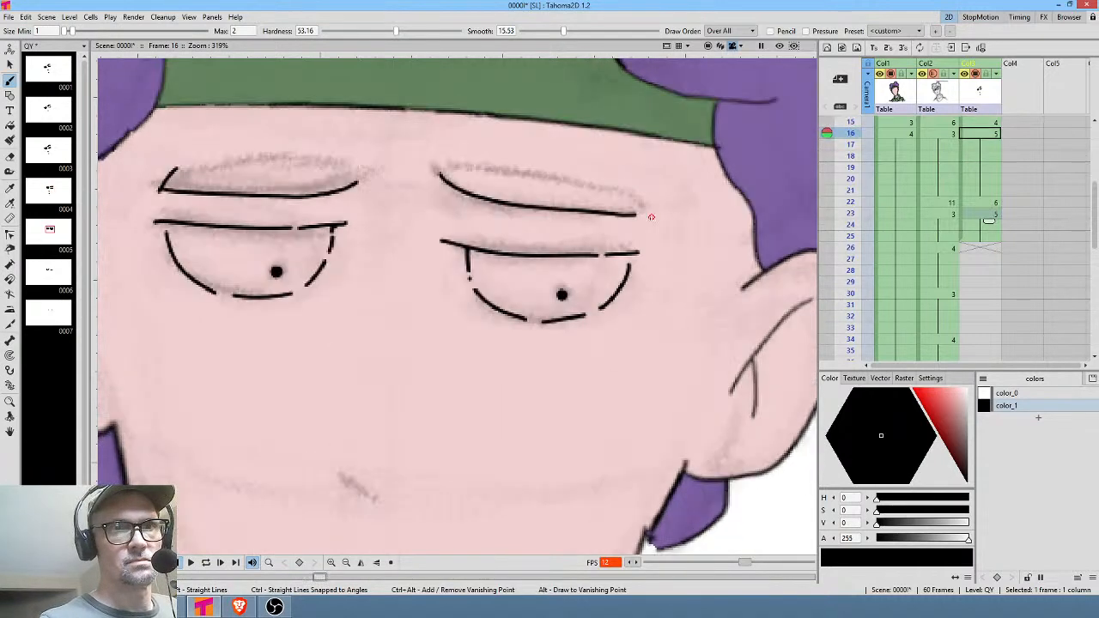
{"action": "left_click_drag", "start_coordinate": [635, 215], "coordinate": [630, 190]}
{"action": "key", "text": "comma"}
{"action": "key", "text": "period"}
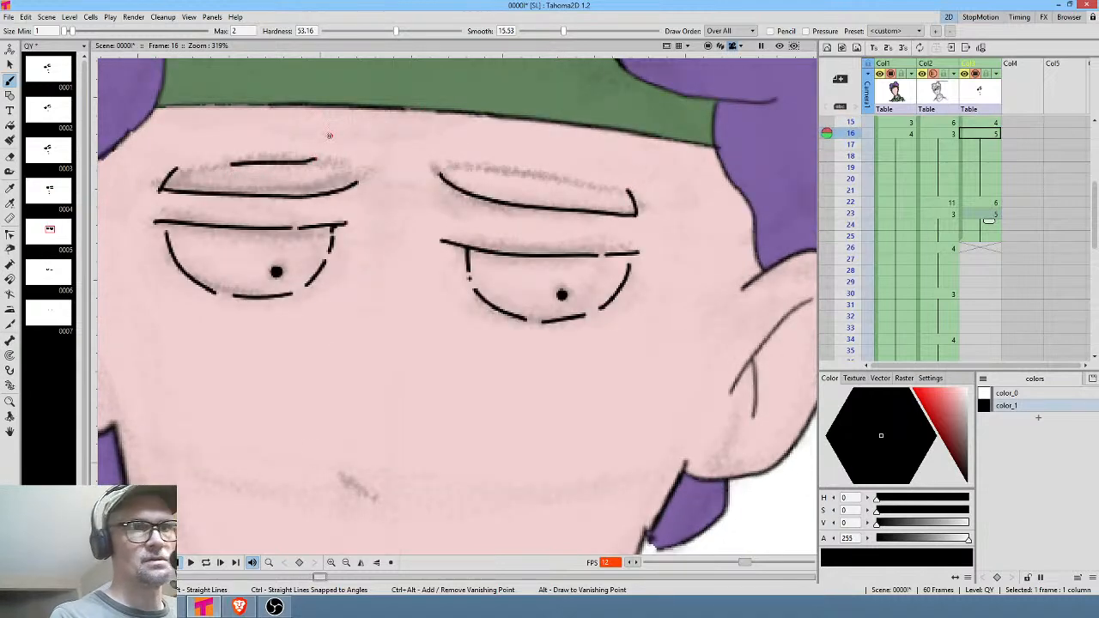
Close the left-hand eyebrow in frame 16 by inking its inner end and completing its upper edge.
{"action": "key", "text": "comma"}
{"action": "key", "text": "period"}
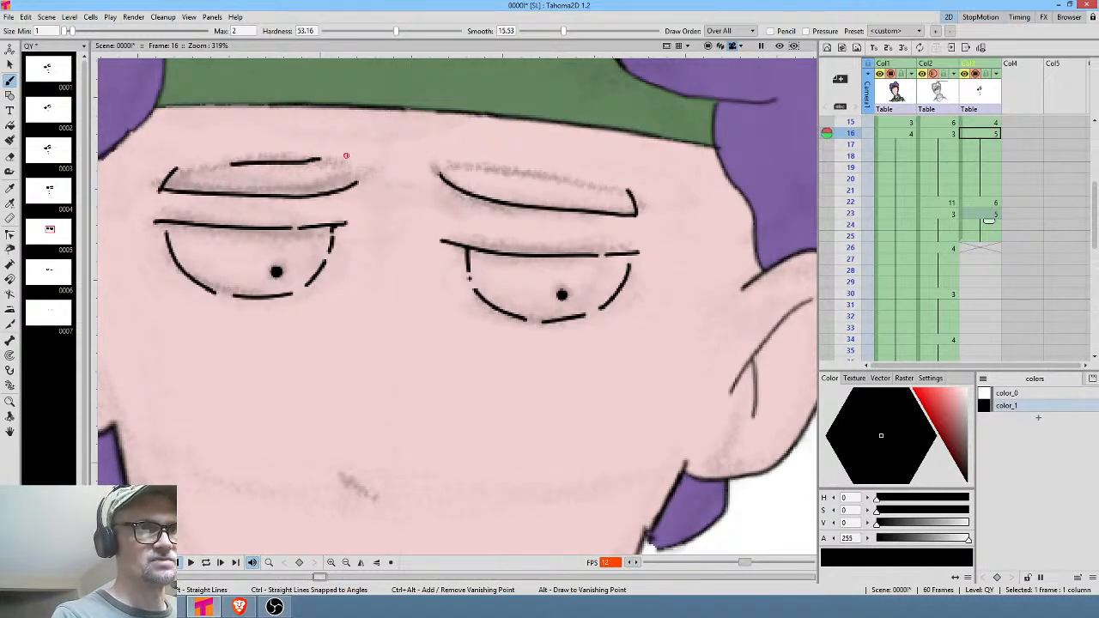
{"action": "mouse_move", "coordinate": [320, 159]}
{"action": "left_mouse_down"}
{"action": "mouse_move", "coordinate": [360, 154]}
{"action": "mouse_move", "coordinate": [354, 180]}
{"action": "left_mouse_up"}
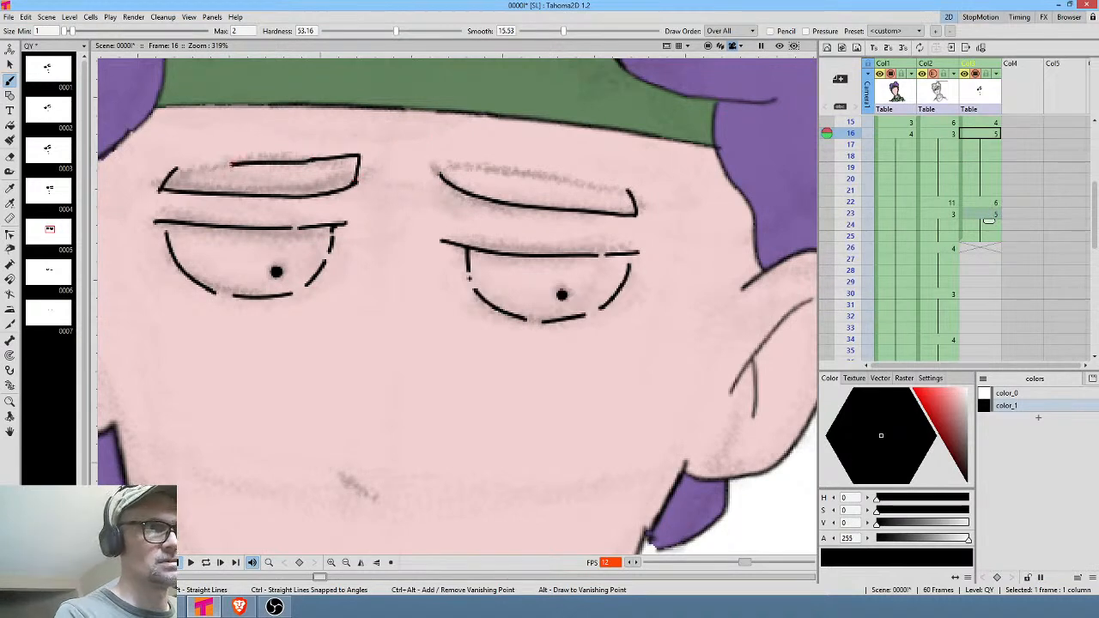
{"action": "left_click_drag", "start_coordinate": [230, 163], "coordinate": [176, 168]}
{"action": "key", "text": "comma"}
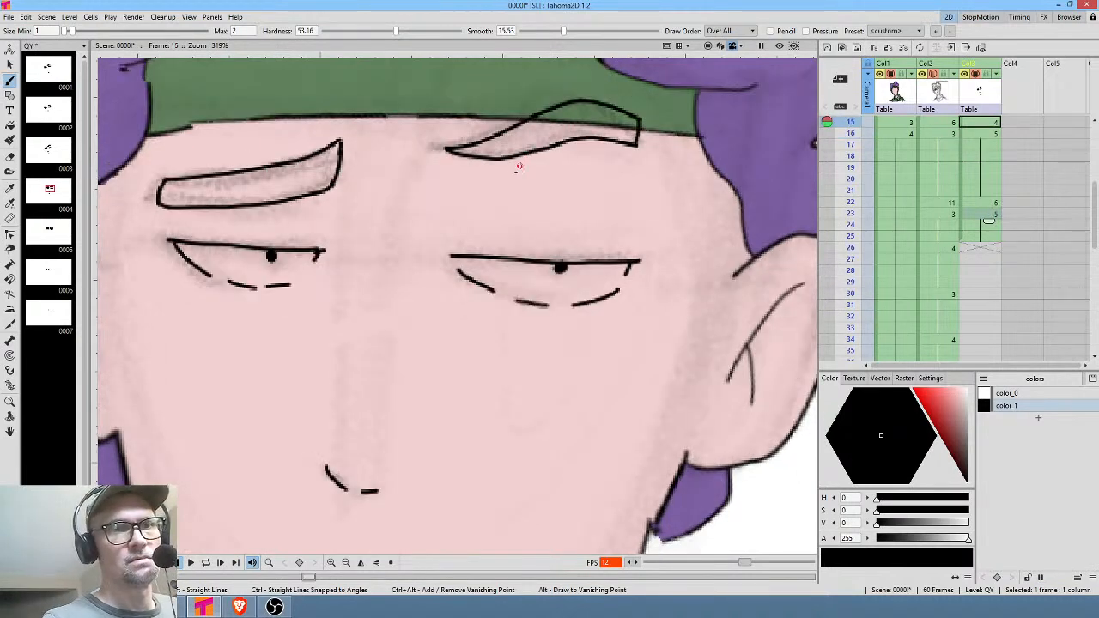
{"action": "key", "text": "period"}
Ink the upper edge of the right-hand eyebrow in frame 16 to close its outline.
{"action": "mouse_move", "coordinate": [435, 159]}
{"action": "left_mouse_down"}
{"action": "mouse_move", "coordinate": [440, 176]}
{"action": "mouse_move", "coordinate": [465, 158]}
{"action": "mouse_move", "coordinate": [632, 194]}
{"action": "left_mouse_up"}
{"action": "key", "text": "comma"}
{"action": "key", "text": "period"}
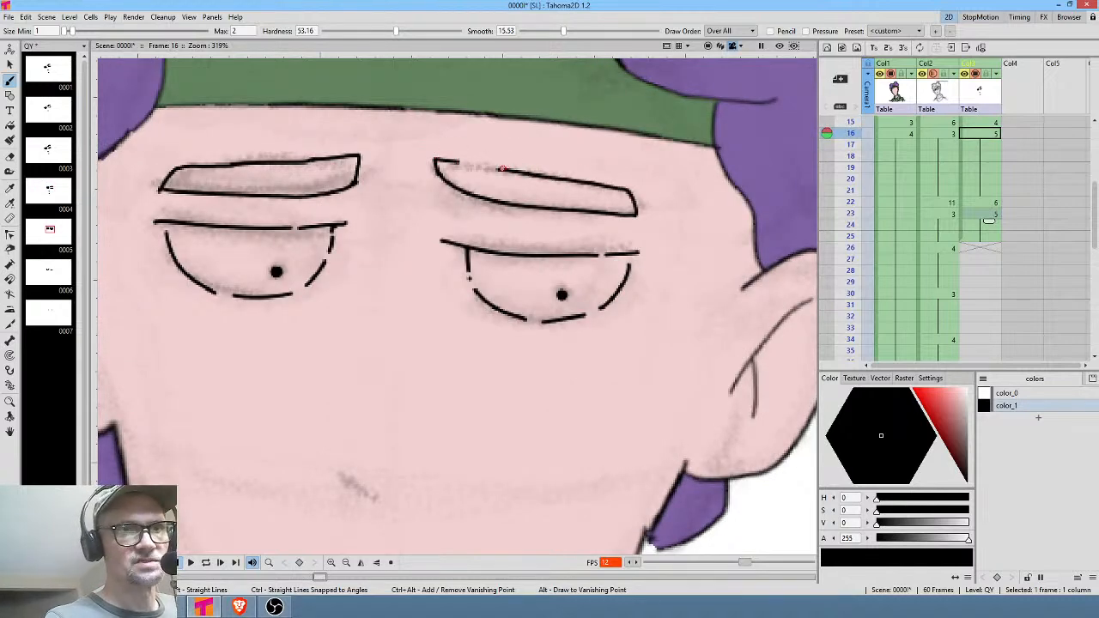
{"action": "left_click_drag", "start_coordinate": [503, 168], "coordinate": [464, 161]}
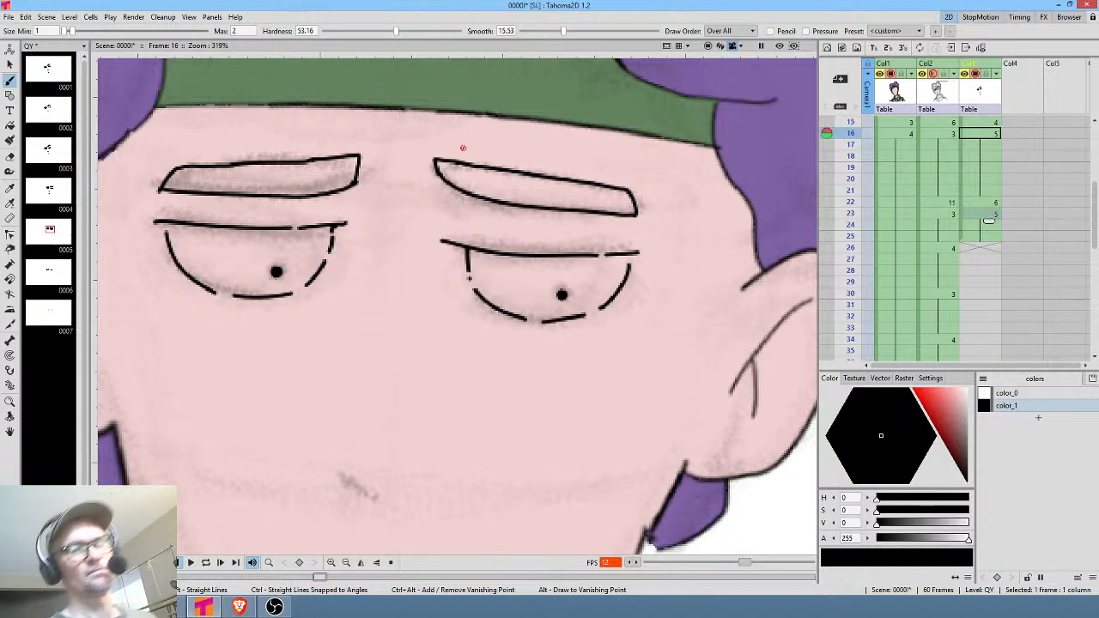
Ink the nose in frame 16 as a short broken curve over the sketch mark, matching it to frame 15.
{"action": "key", "text": "Up"}
{"action": "key", "text": "Down"}
{"action": "key", "text": "Up"}
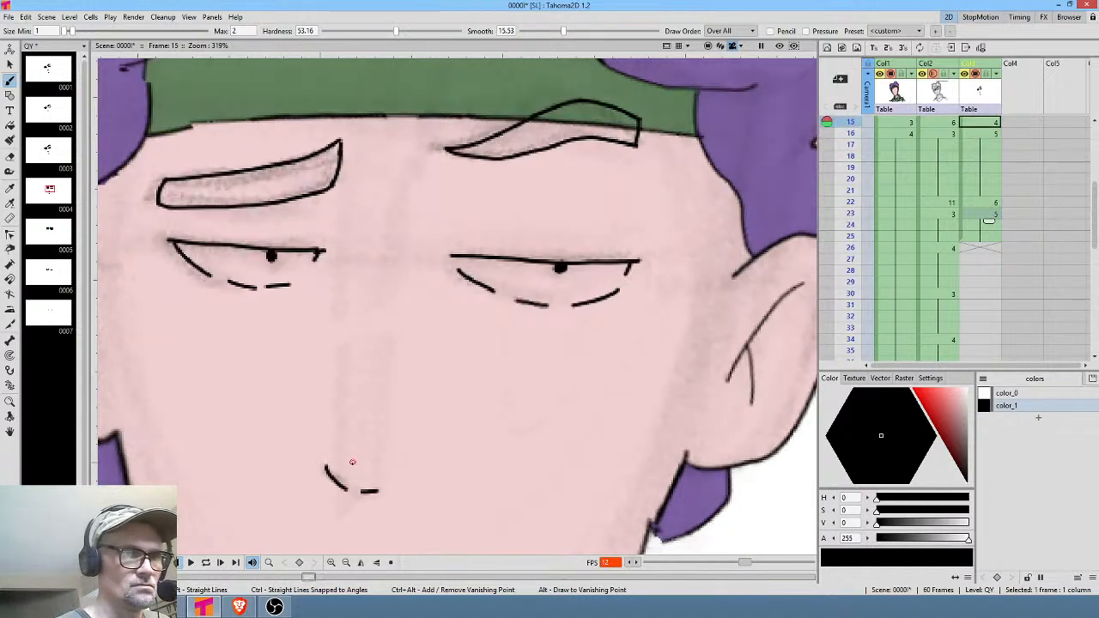
{"action": "key", "text": "Down"}
{"action": "left_click_drag", "start_coordinate": [336, 464], "coordinate": [378, 491]}
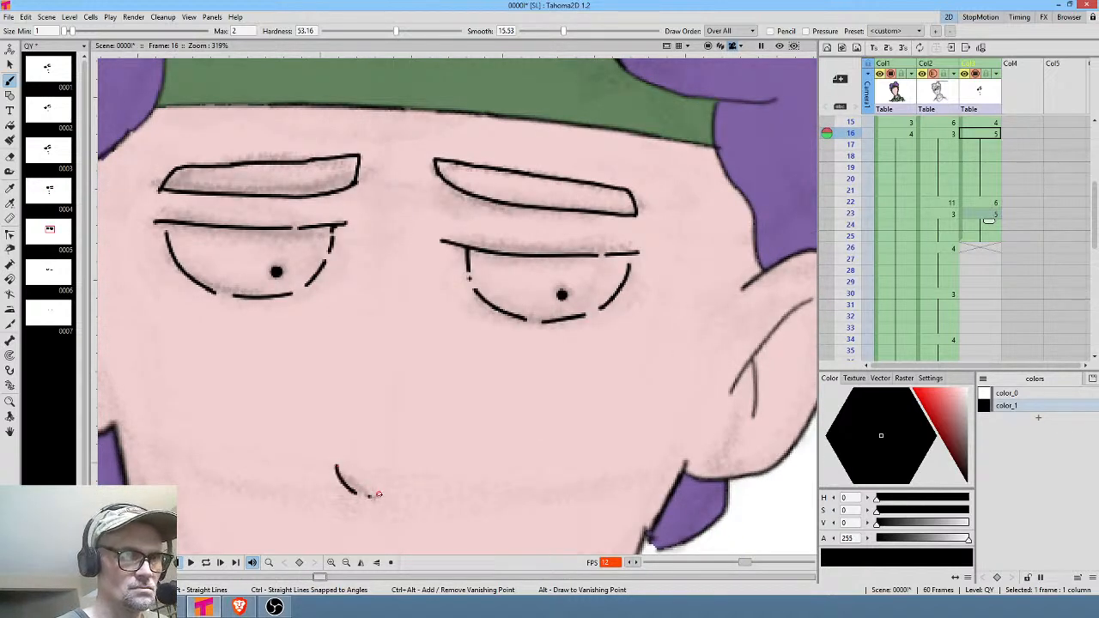
{"action": "key", "text": "Up"}
{"action": "key", "text": "Down"}
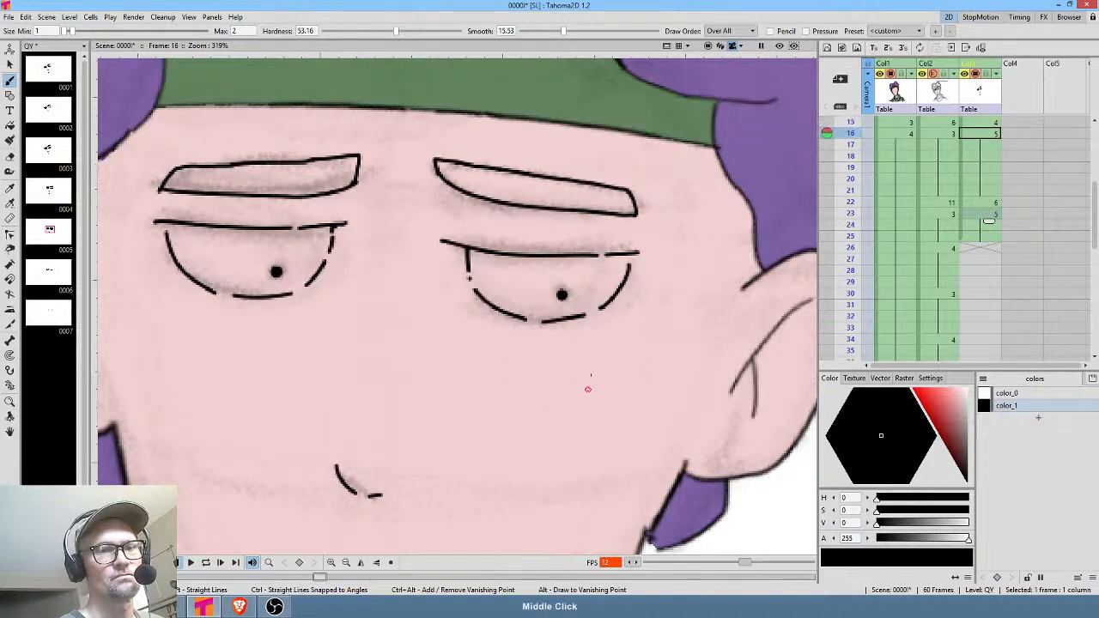
Ink the mouth in frame 16 as a short line over the sketch mark above the chin.
{"action": "left_click_drag", "start_coordinate": [588, 387], "coordinate": [640, 196]}
{"action": "key", "text": "Up"}
{"action": "key", "text": "Down"}
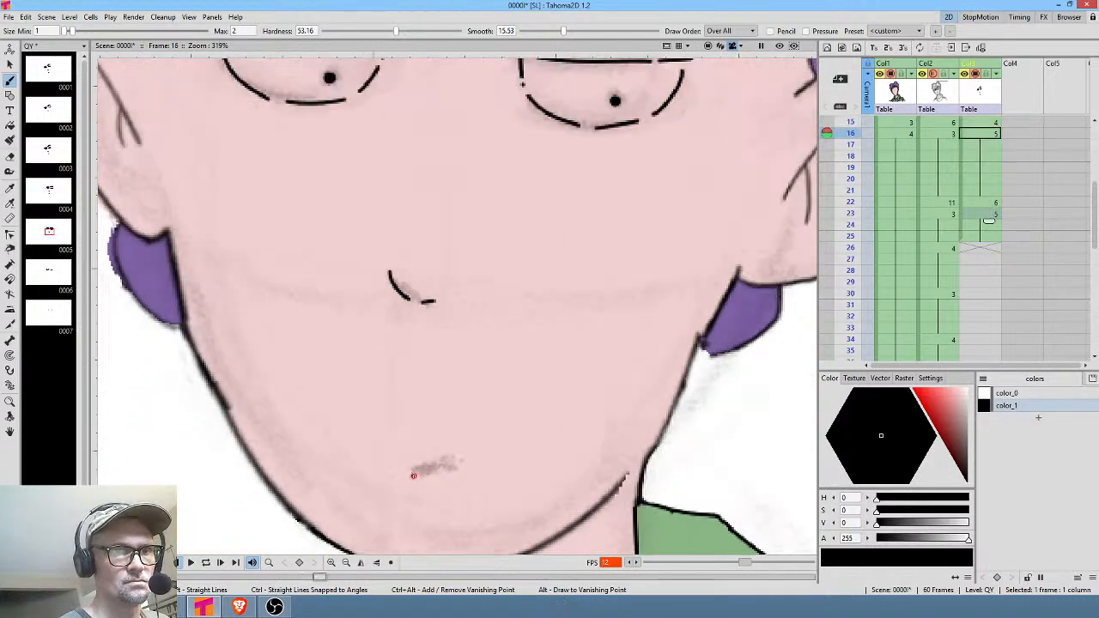
{"action": "left_click_drag", "start_coordinate": [413, 475], "coordinate": [451, 467]}
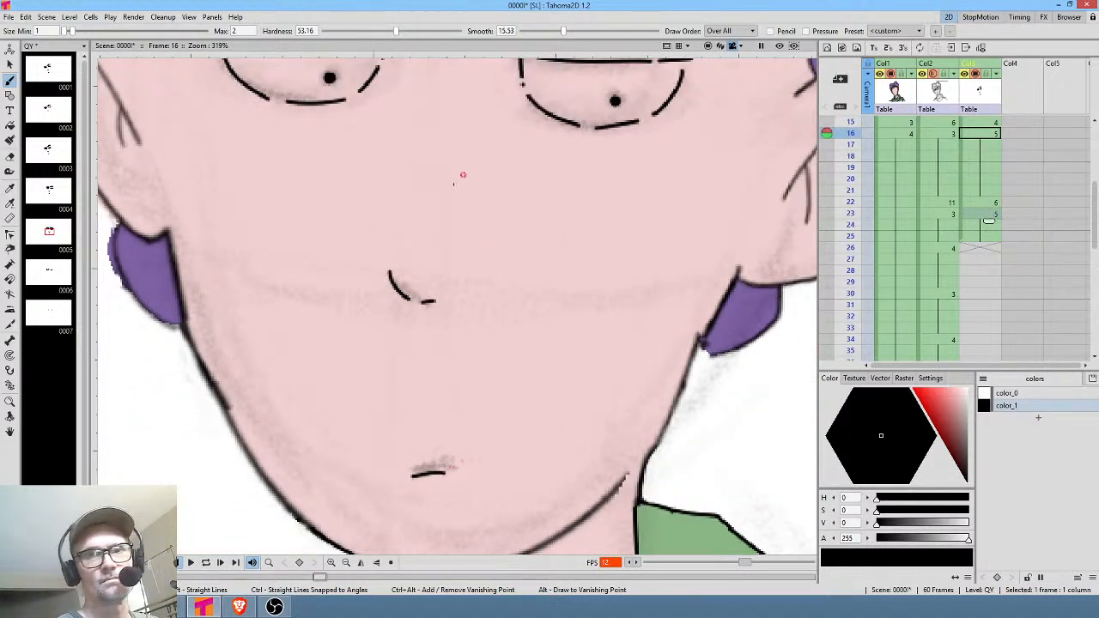
Review the whole face and compare the inked features in frame 16 with those in frames 22 and 23.
{"action": "scroll", "coordinate": [463, 174], "scroll_direction": "down", "scroll_amount": 7}
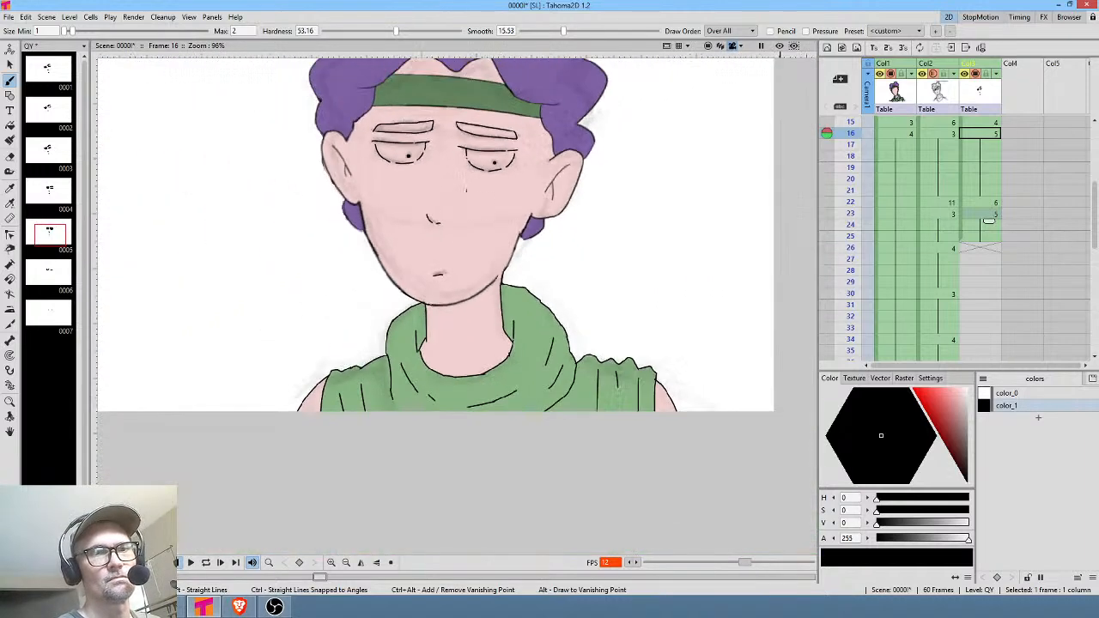
{"action": "left_click_drag", "start_coordinate": [466, 200], "coordinate": [428, 357]}
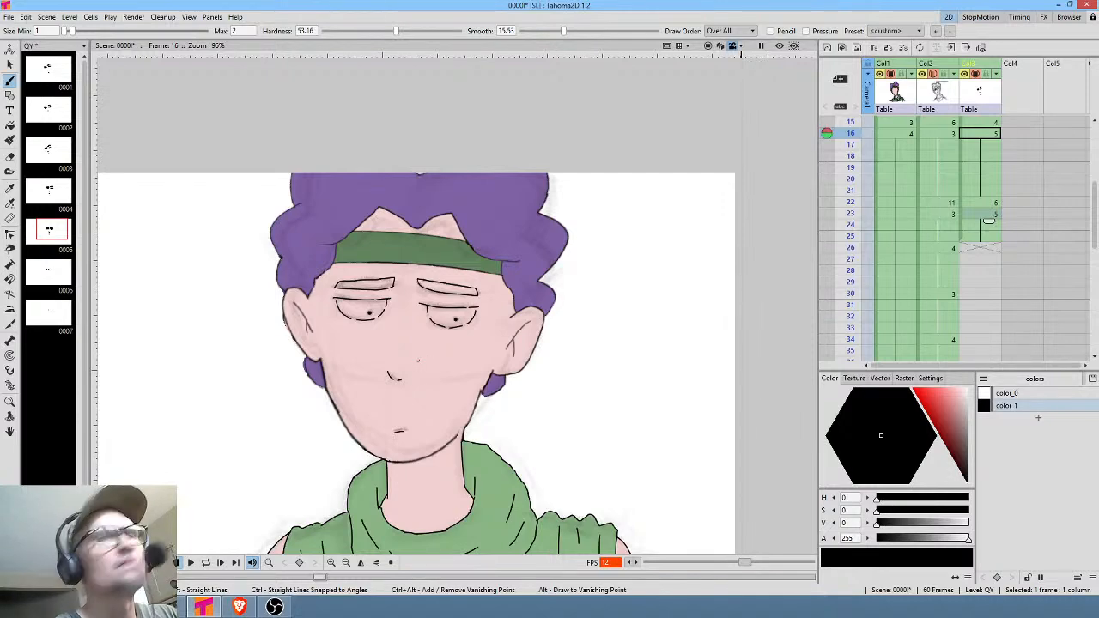
{"action": "left_click", "coordinate": [972, 203]}
{"action": "left_click", "coordinate": [973, 214]}
{"action": "left_click", "coordinate": [973, 203]}
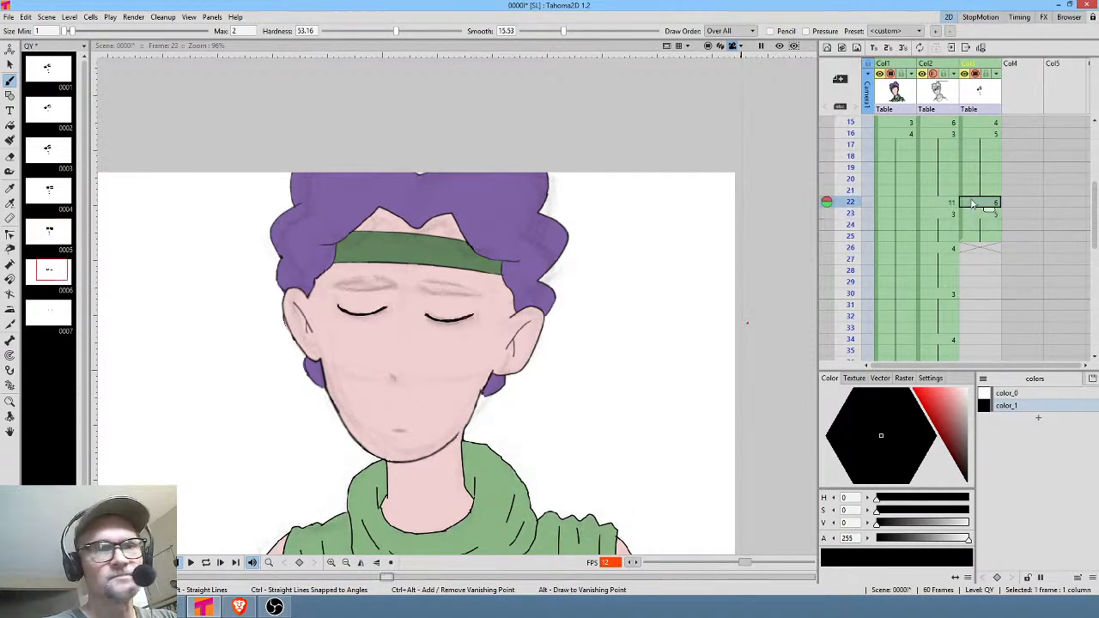
{"action": "left_click", "coordinate": [992, 136]}
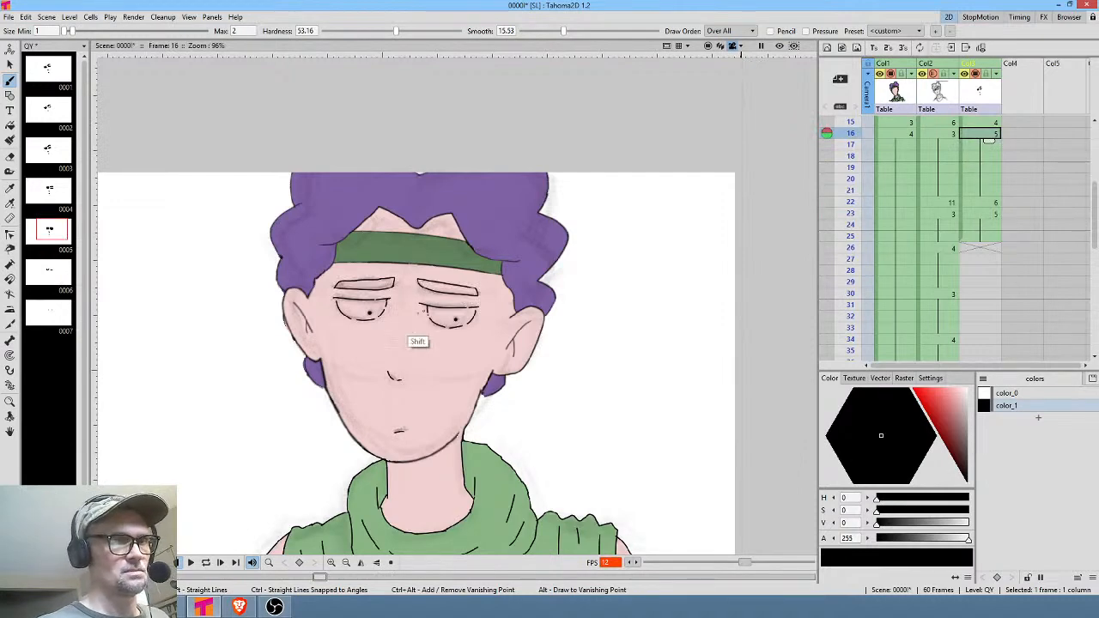
Redraw the inner end and lower edge of the right-hand eyebrow in frame 16 as a straighter, fuller outline.
{"action": "scroll", "coordinate": [417, 338], "scroll_direction": "up", "scroll_amount": 3}
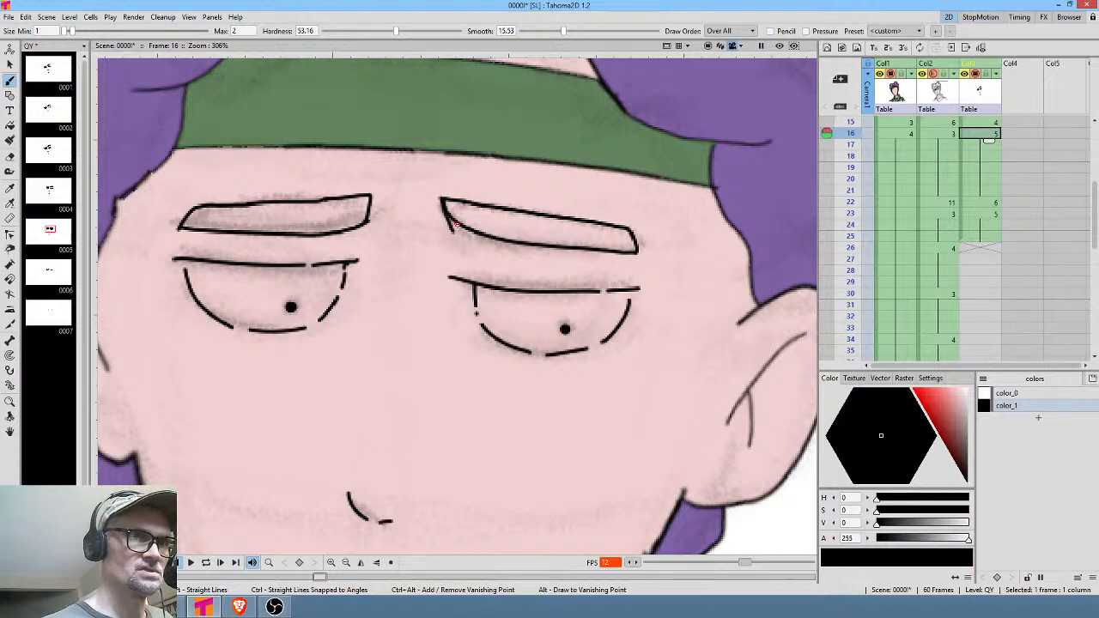
{"action": "key", "text": "shift+space"}
{"action": "left_click_drag", "start_coordinate": [694, 233], "coordinate": [644, 125]}
{"action": "key", "text": "ctrl+space"}
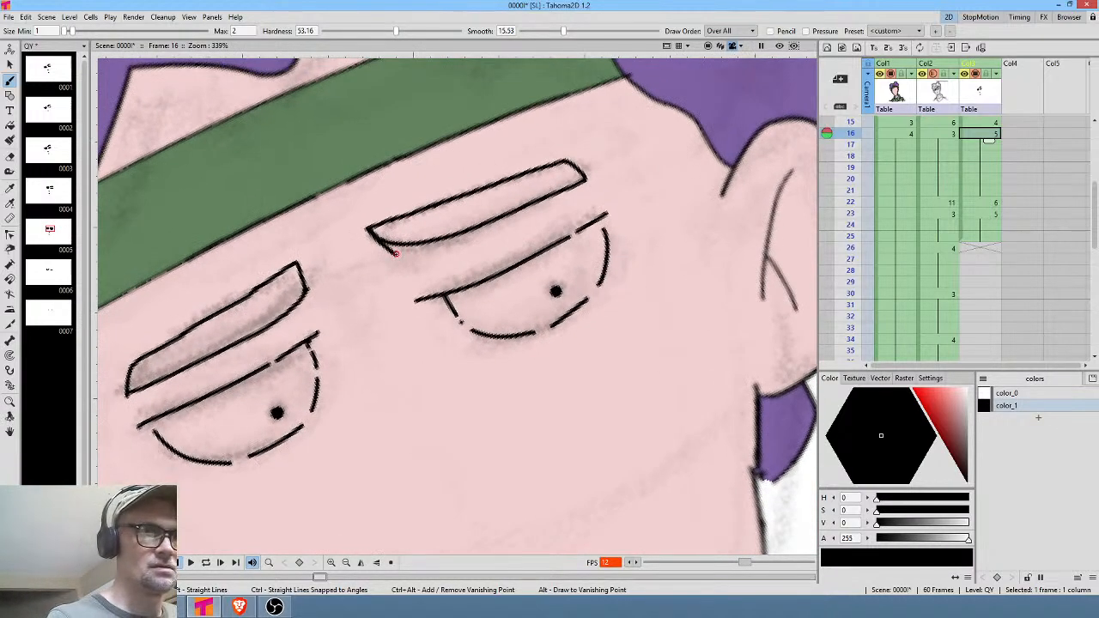
{"action": "left_click_drag", "start_coordinate": [397, 253], "coordinate": [507, 202]}
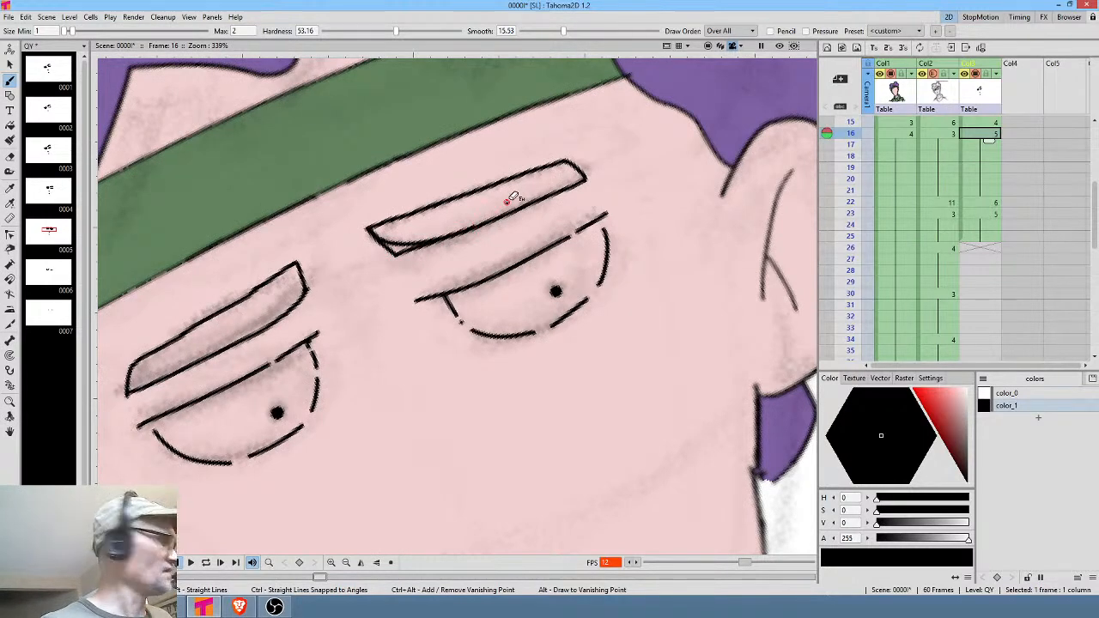
Erase the old curved edge inside the right-hand eyebrow in frame 16 and trim the inner tip of the eyelid line below it.
{"action": "key", "text": "a"}
{"action": "left_click_drag", "start_coordinate": [397, 248], "coordinate": [443, 234]}
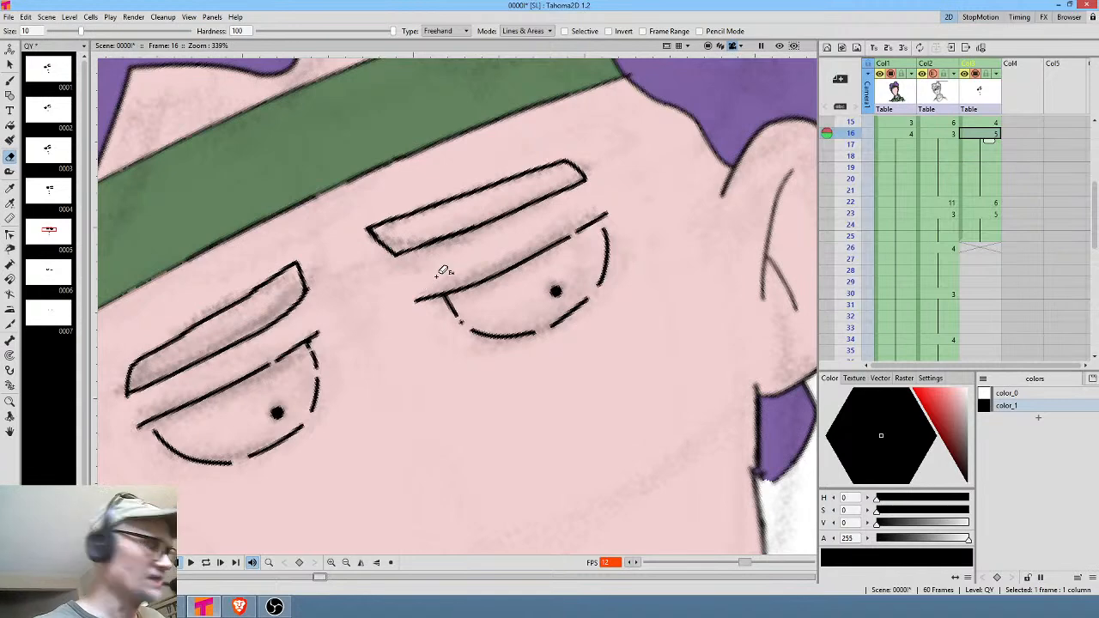
{"action": "left_click_drag", "start_coordinate": [418, 289], "coordinate": [422, 282]}
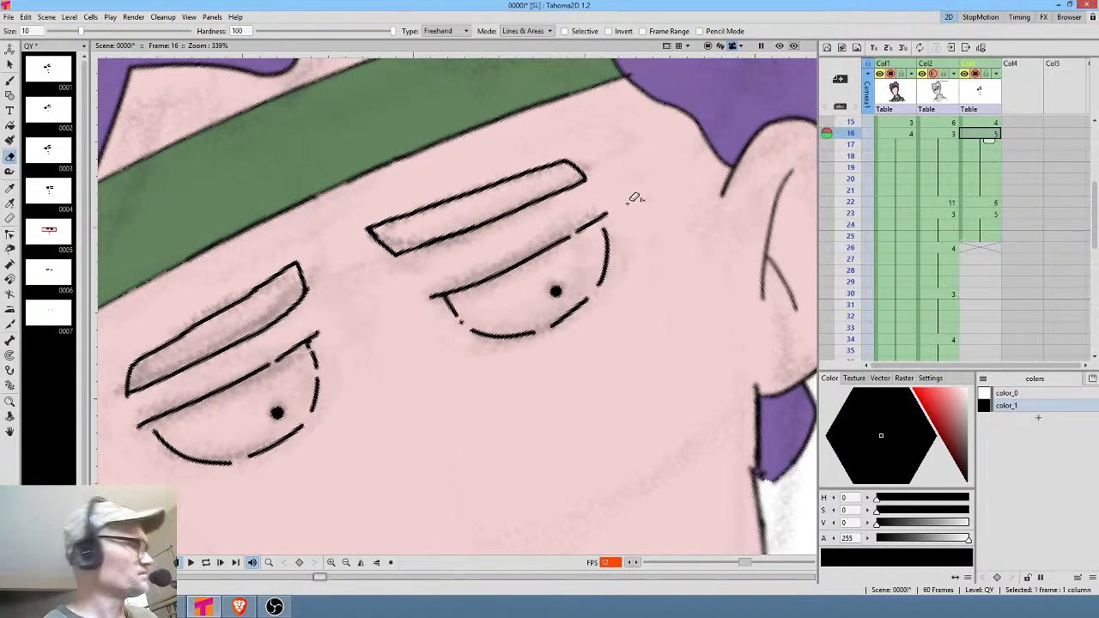
{"action": "key", "text": "b"}
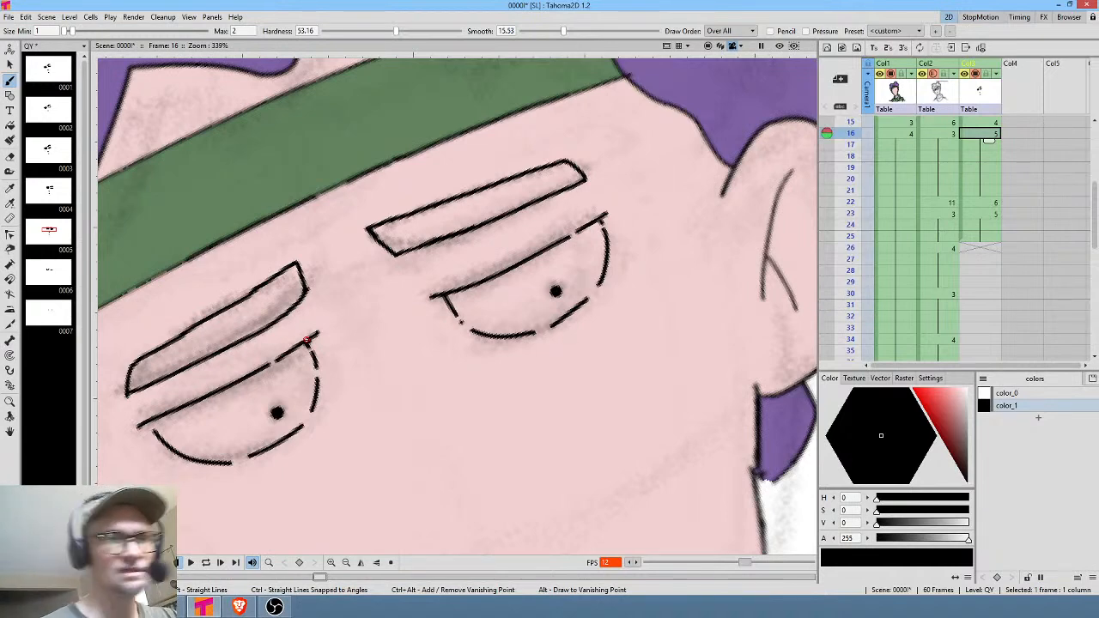
Go back to frames 12 and 13, then scrub forward to frame 16 to compare the inked facial features.
{"action": "middle_click", "coordinate": [520, 238]}
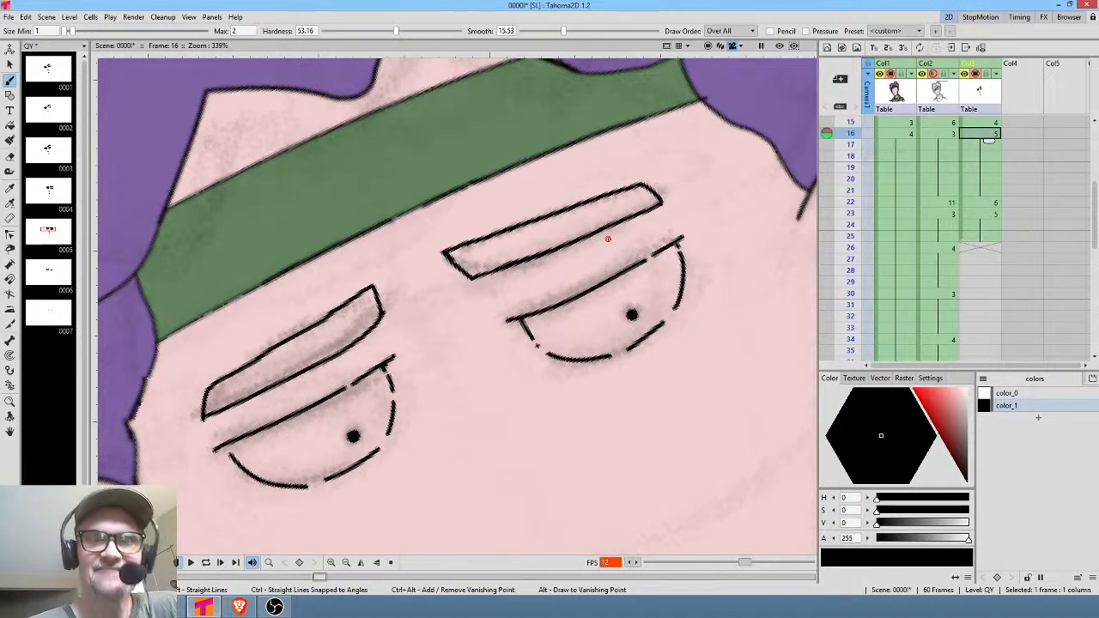
{"action": "middle_click", "coordinate": [989, 163]}
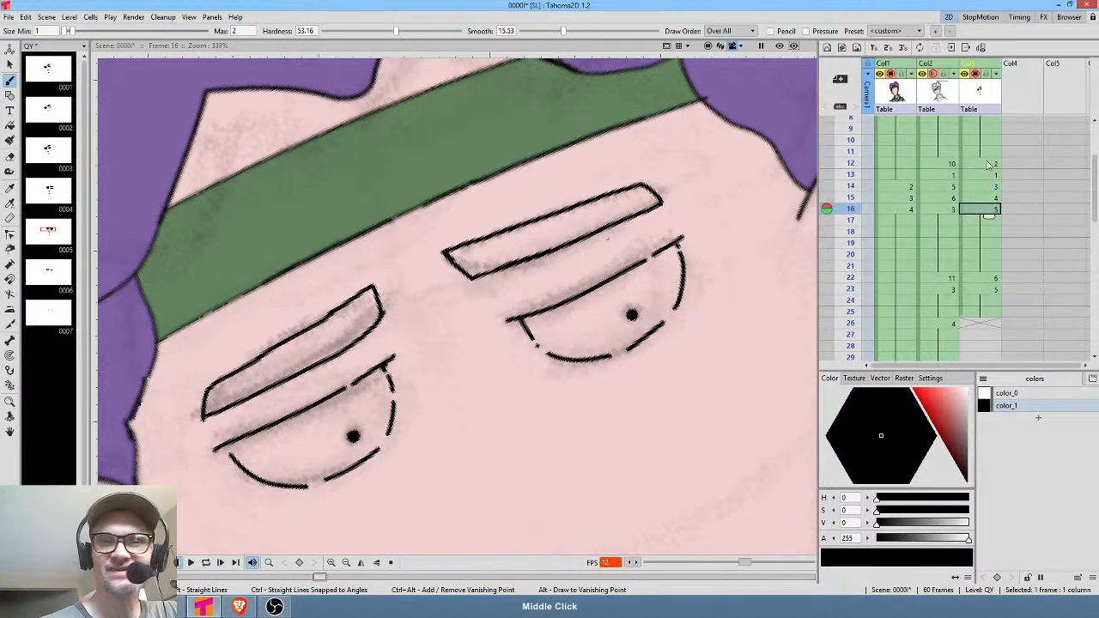
{"action": "left_click", "coordinate": [989, 163]}
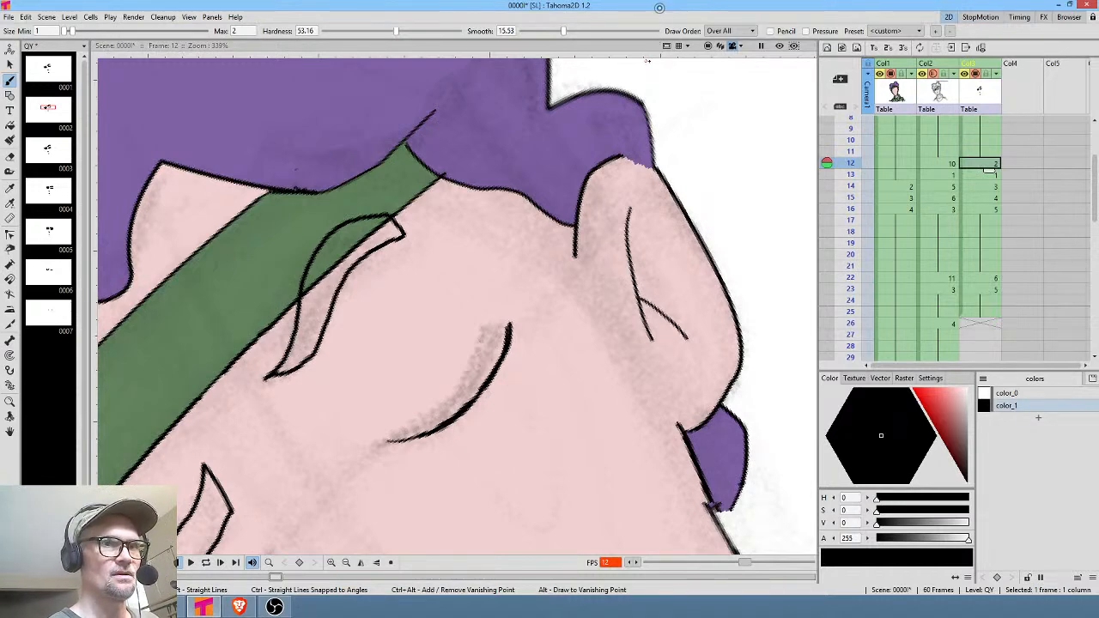
{"action": "middle_click", "coordinate": [522, 340]}
{"action": "left_click_drag", "start_coordinate": [522, 340], "coordinate": [589, 278]}
{"action": "key", "text": "r"}
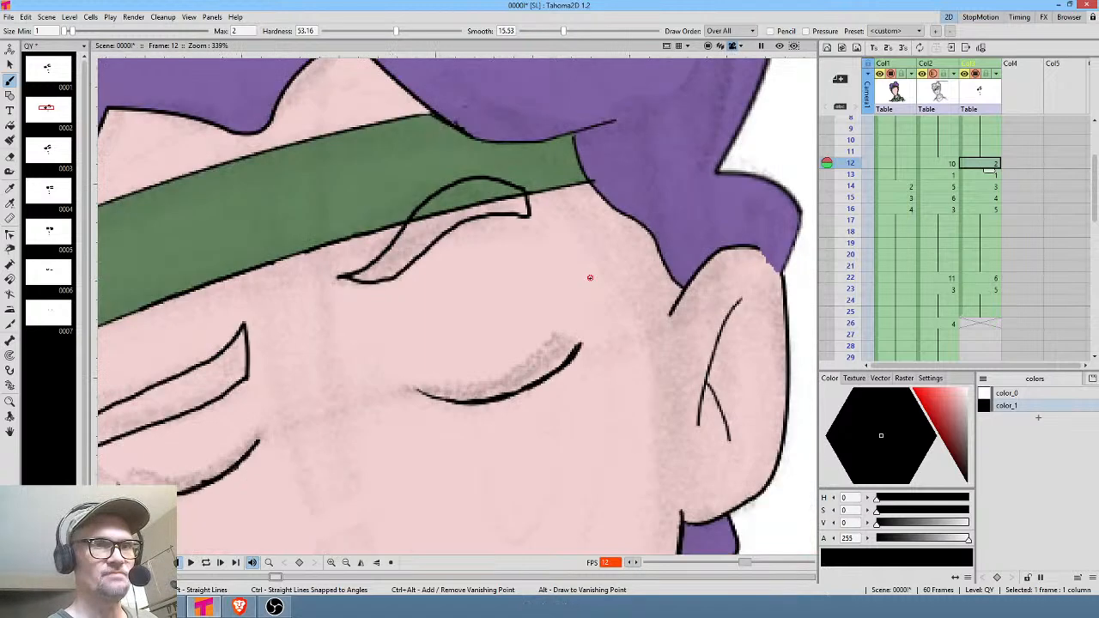
{"action": "left_click", "coordinate": [850, 174]}
{"action": "left_click_drag", "start_coordinate": [516, 400], "coordinate": [636, 324]}
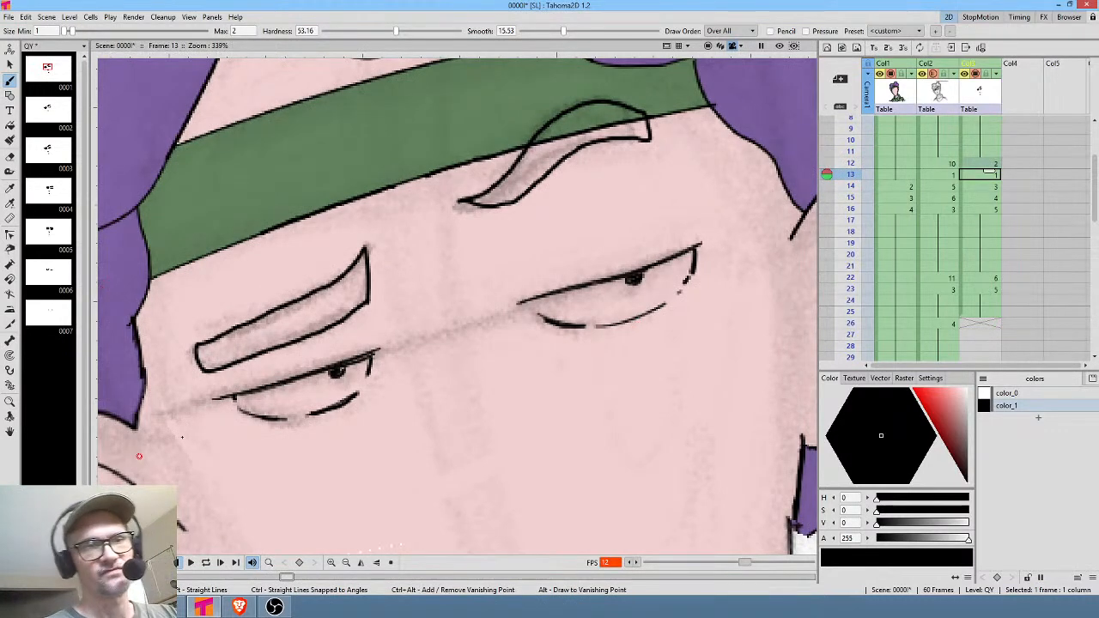
{"action": "scroll", "coordinate": [338, 335], "scroll_direction": "down", "scroll_amount": 2}
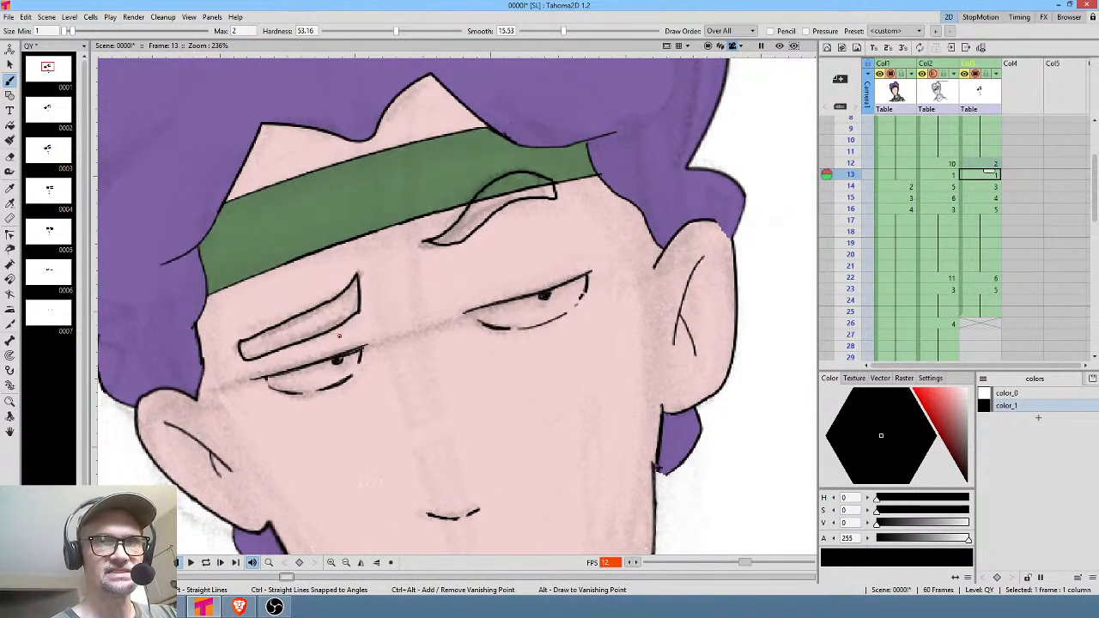
{"action": "left_click_drag", "start_coordinate": [851, 179], "coordinate": [849, 210]}
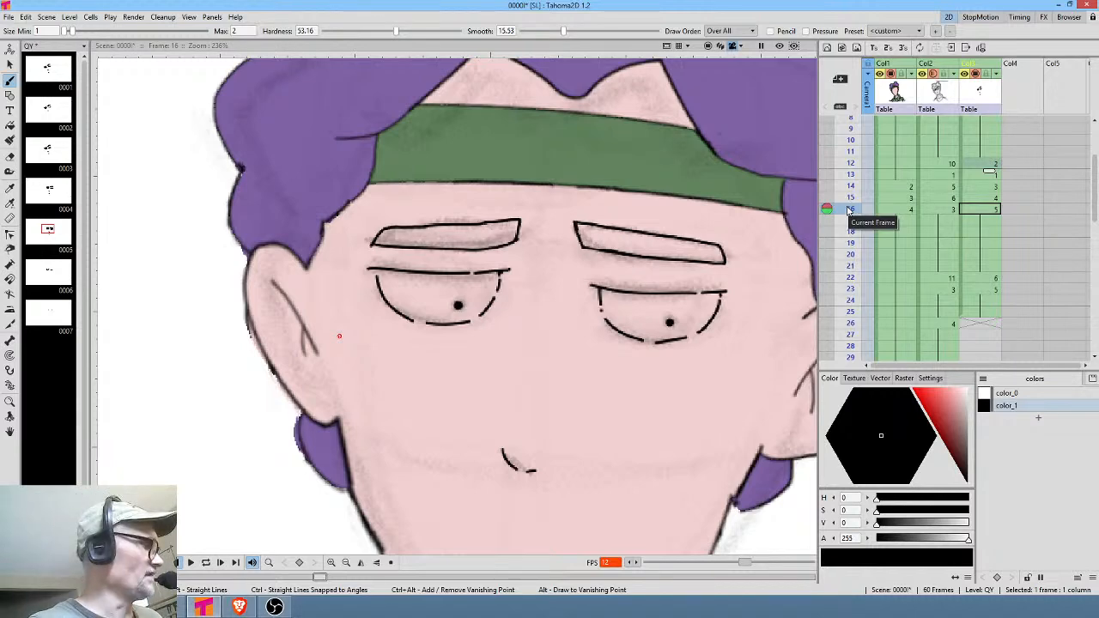
Move the left-hand upper eyelid line in frame 16 slightly down and check the change in frame 23.
{"action": "key", "text": "s"}
{"action": "mouse_move", "coordinate": [510, 259]}
{"action": "left_mouse_down"}
{"action": "mouse_move", "coordinate": [406, 256]}
{"action": "mouse_move", "coordinate": [358, 269]}
{"action": "mouse_move", "coordinate": [502, 298]}
{"action": "mouse_move", "coordinate": [507, 272]}
{"action": "left_mouse_up"}
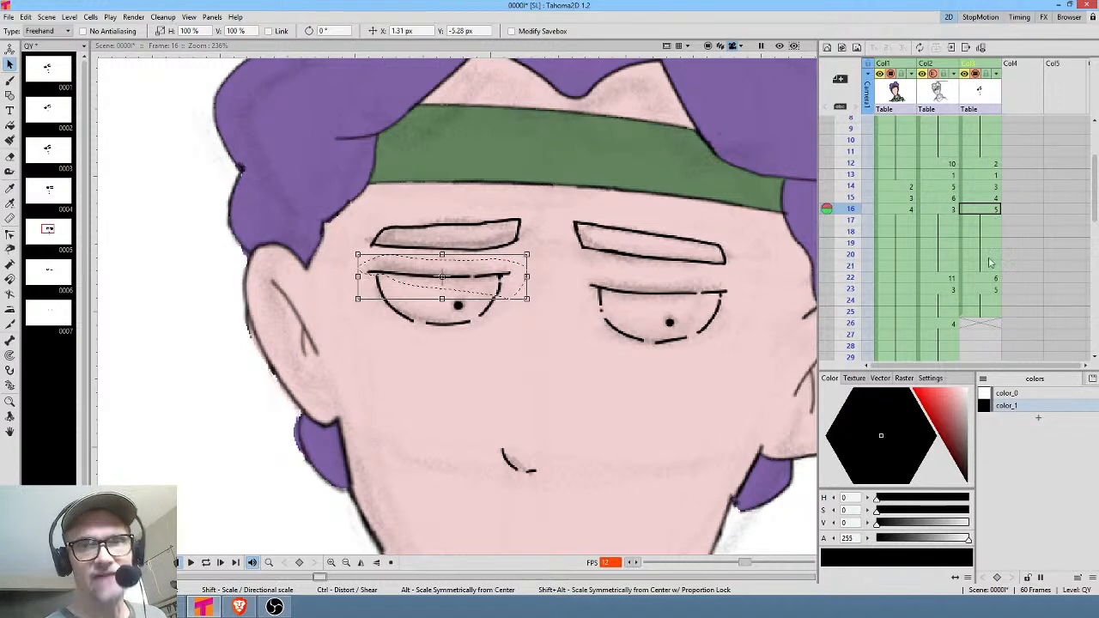
{"action": "left_click", "coordinate": [985, 290]}
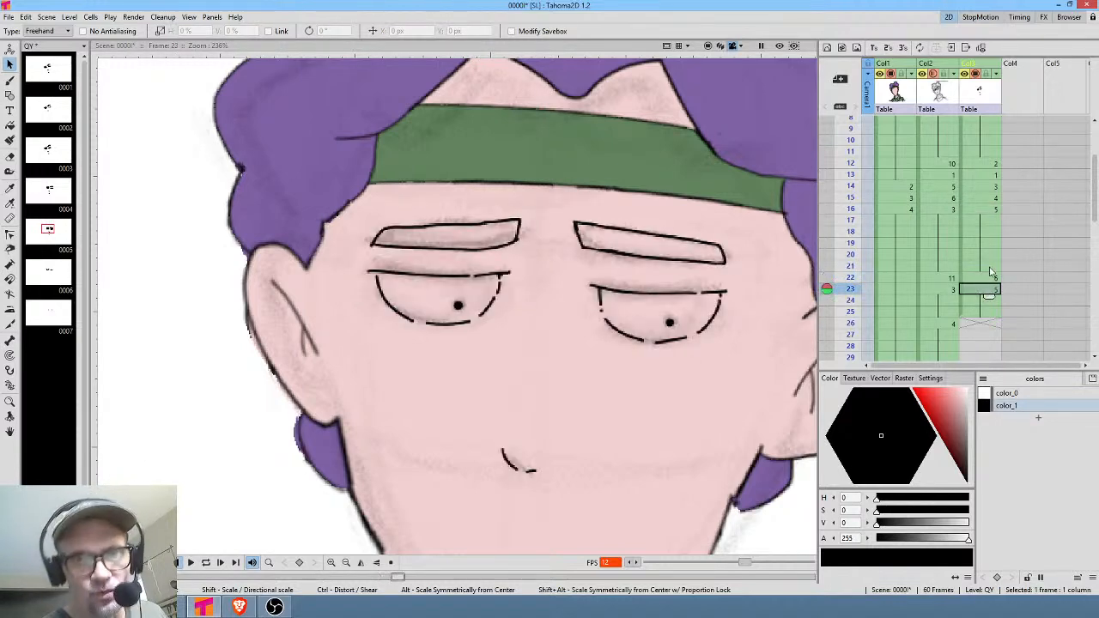
Copy both inked eyebrows from frame 16 and paste them above the closed eyes in frame 22.
{"action": "left_click", "coordinate": [987, 277]}
{"action": "left_click", "coordinate": [989, 211]}
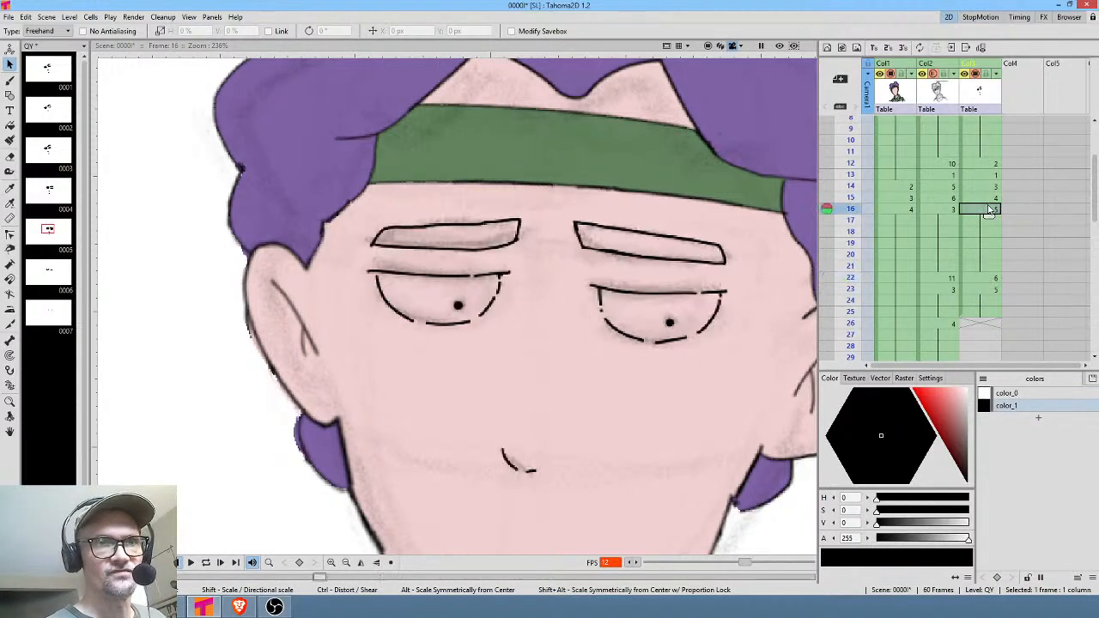
{"action": "mouse_move", "coordinate": [693, 216]}
{"action": "left_mouse_down"}
{"action": "mouse_move", "coordinate": [551, 196]}
{"action": "mouse_move", "coordinate": [448, 196]}
{"action": "mouse_move", "coordinate": [374, 210]}
{"action": "mouse_move", "coordinate": [359, 250]}
{"action": "mouse_move", "coordinate": [733, 274]}
{"action": "mouse_move", "coordinate": [750, 243]}
{"action": "mouse_move", "coordinate": [728, 224]}
{"action": "left_mouse_up"}
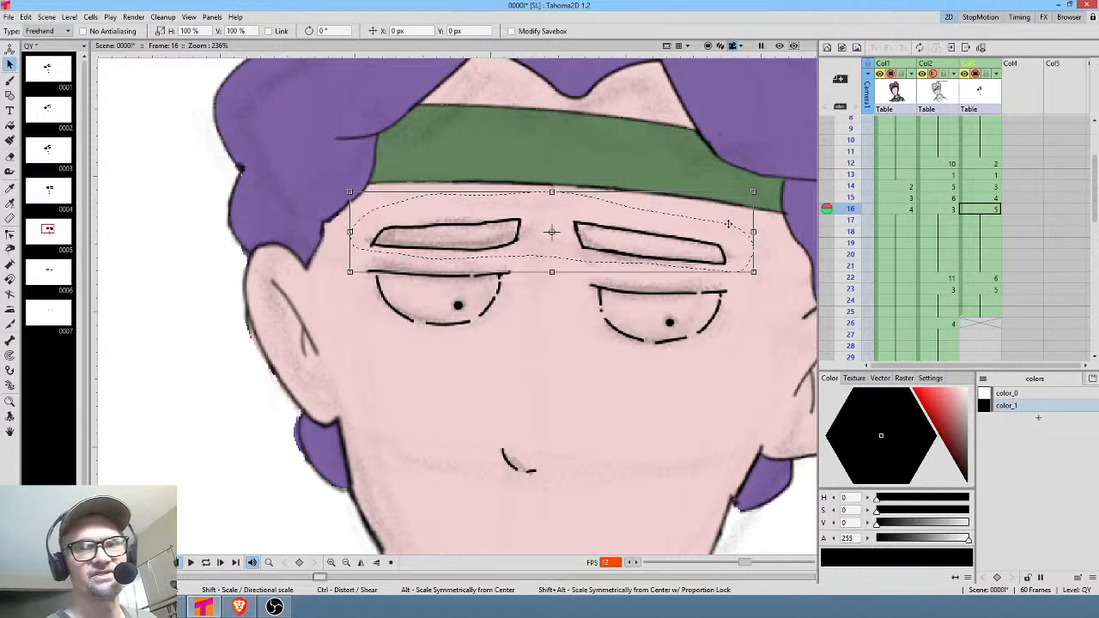
{"action": "left_click", "coordinate": [986, 277]}
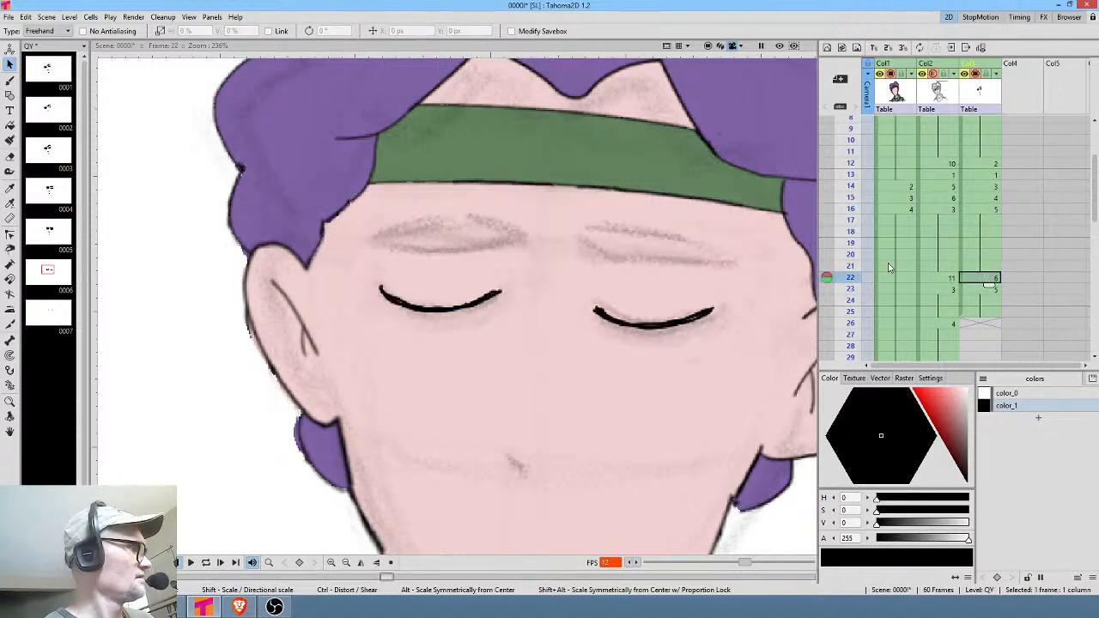
{"action": "key", "text": "ctrl+v"}
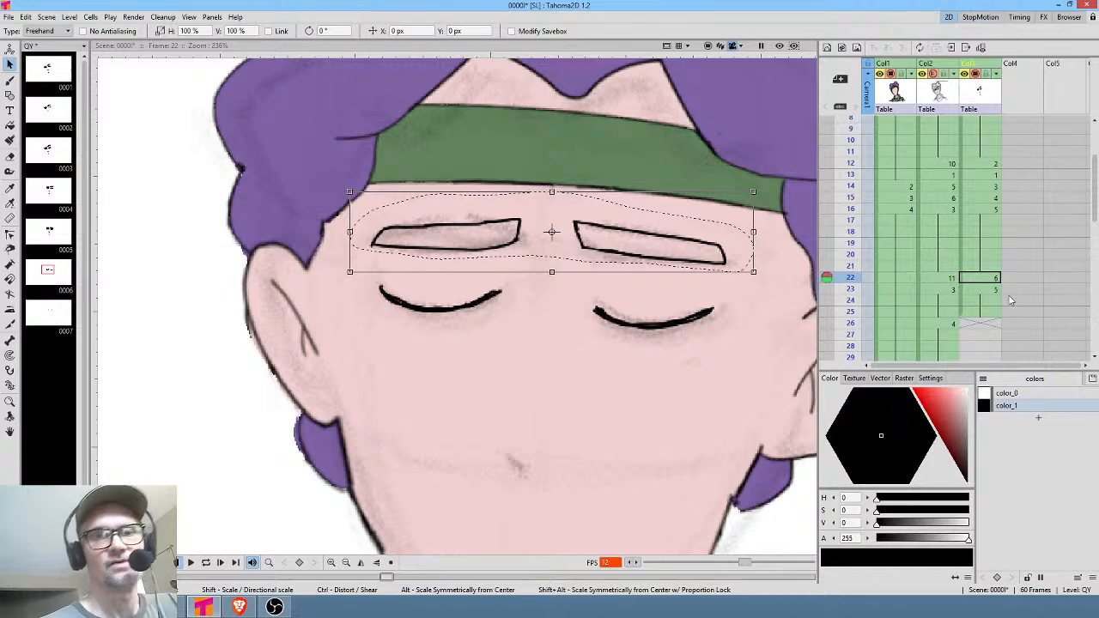
Paste the inked face of frame 23 into the empty frame 26 as a new, separate drawing.
{"action": "scroll", "coordinate": [1011, 299], "scroll_direction": "down", "scroll_amount": 3}
{"action": "left_click", "coordinate": [987, 183]}
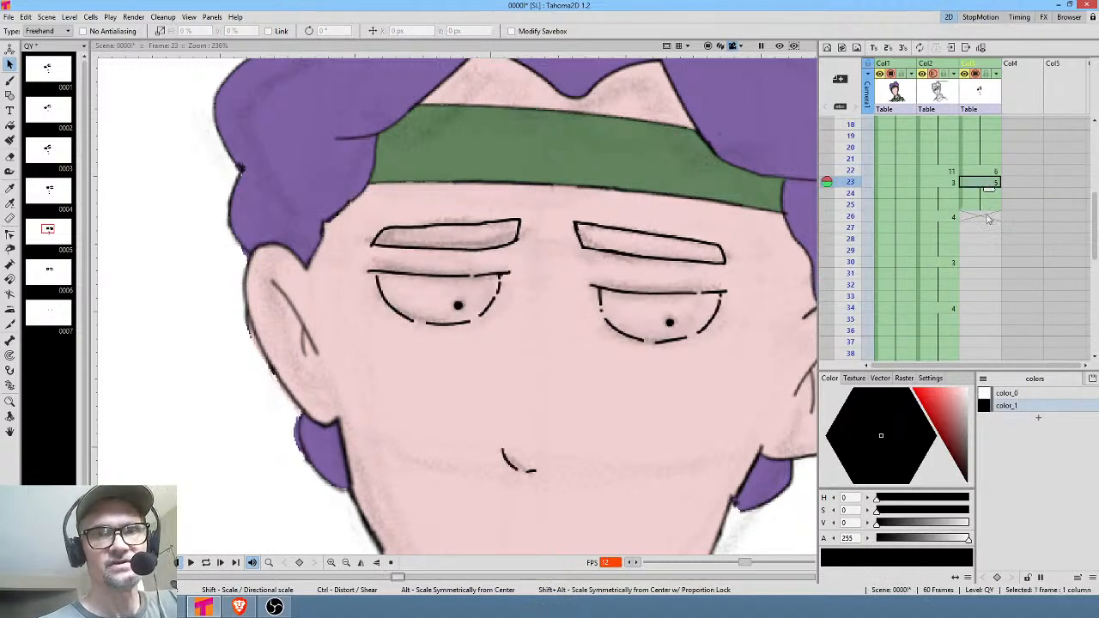
{"action": "left_click", "coordinate": [987, 215]}
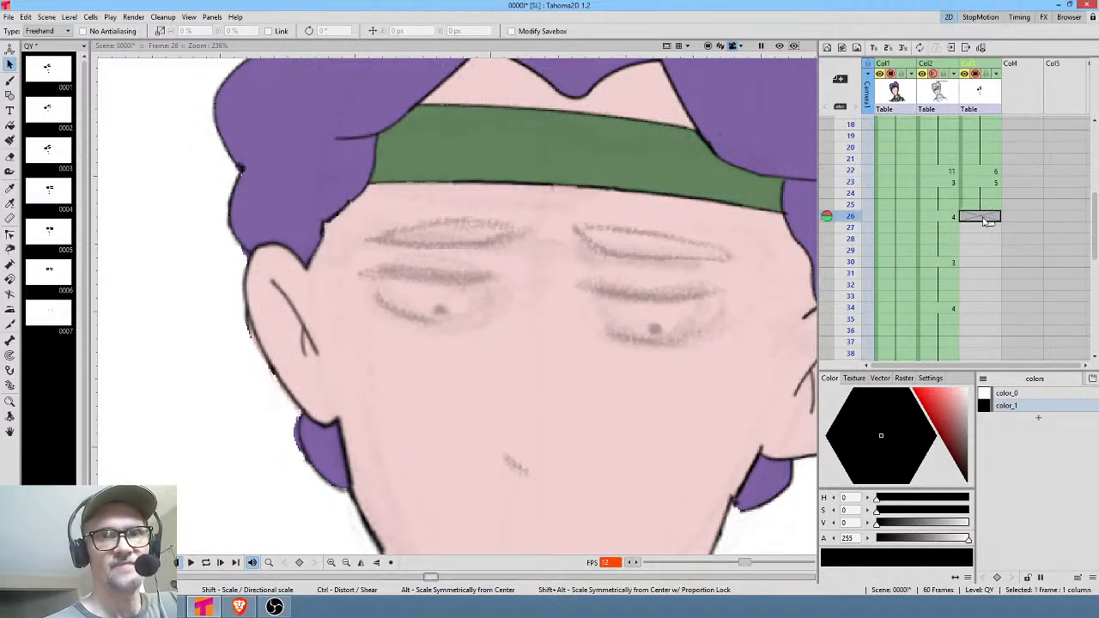
{"action": "left_click", "coordinate": [987, 204]}
{"action": "left_click", "coordinate": [987, 218]}
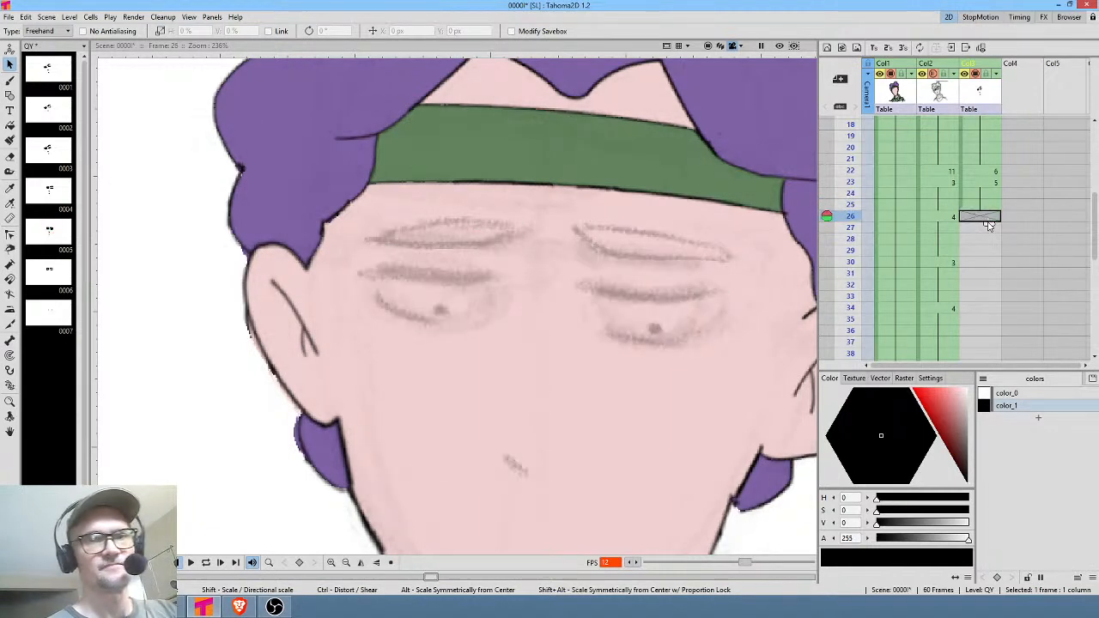
{"action": "left_click", "coordinate": [987, 205]}
{"action": "left_click", "coordinate": [987, 218]}
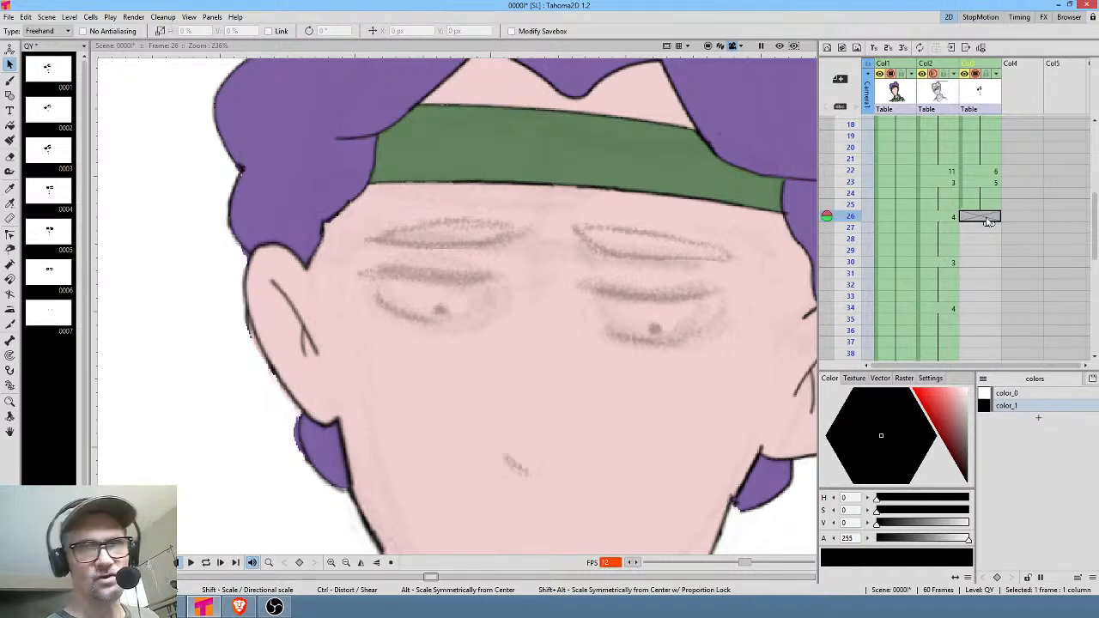
{"action": "key", "text": "ctrl+v"}
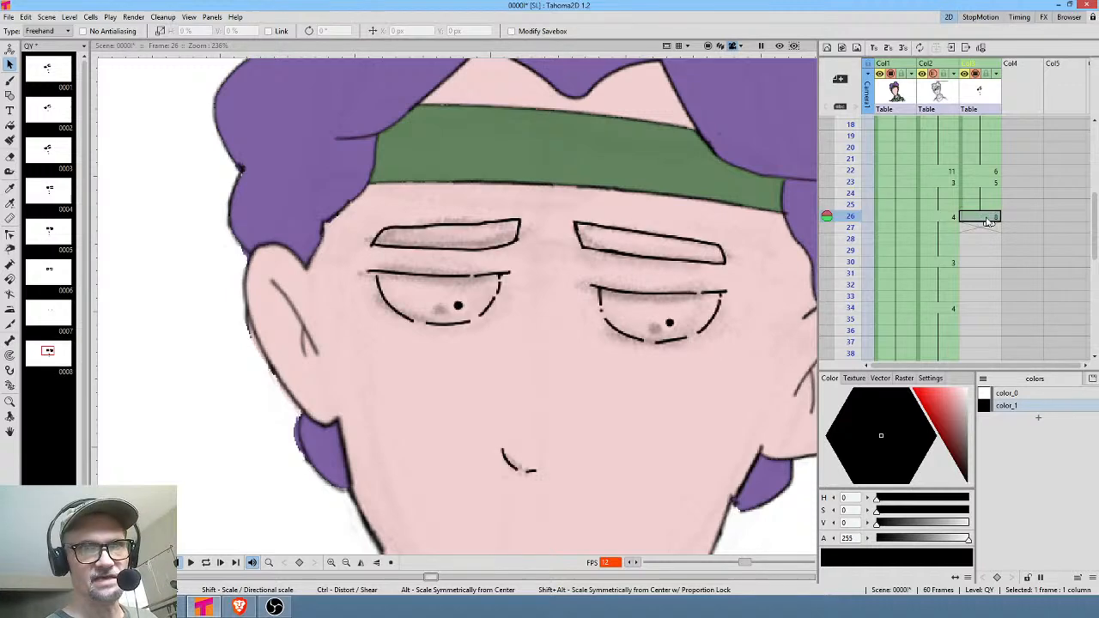
Erase both pupils in frame 26 and ink new ones over the sketched pupil positions.
{"action": "key", "text": "a"}
{"action": "left_click", "coordinate": [669, 323]}
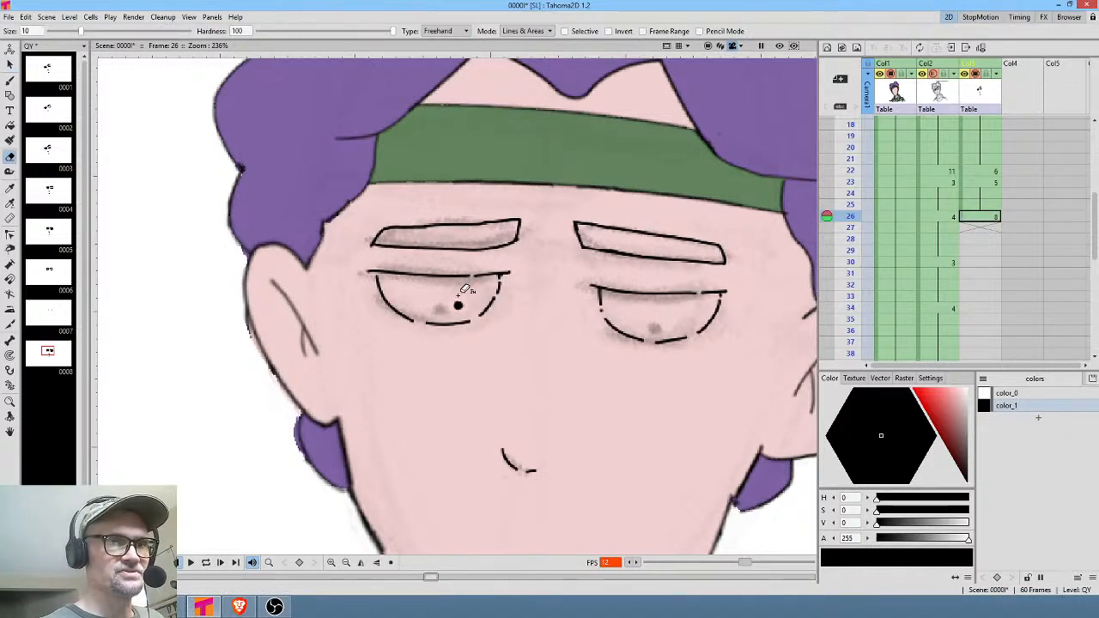
{"action": "left_click", "coordinate": [458, 305]}
{"action": "key", "text": "b"}
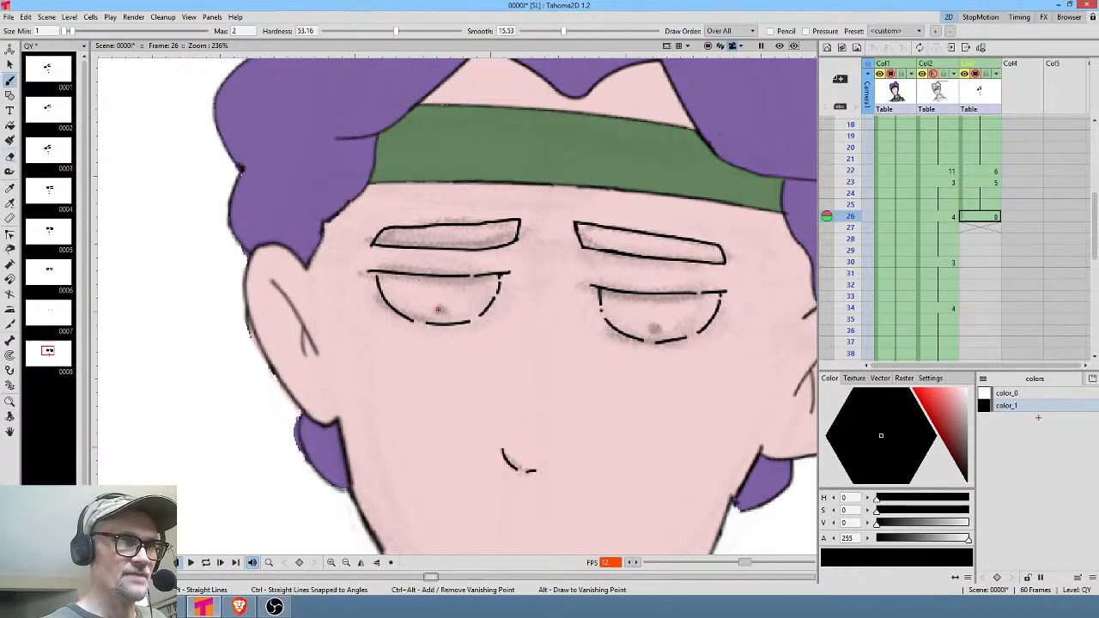
{"action": "left_click_drag", "start_coordinate": [437, 309], "coordinate": [443, 307]}
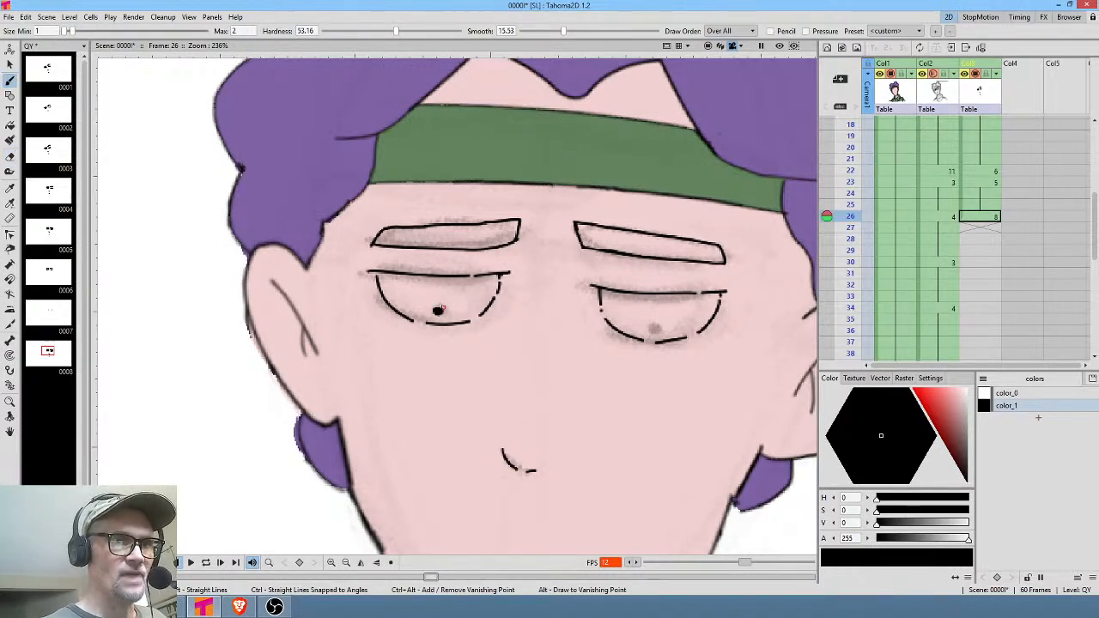
{"action": "left_click_drag", "start_coordinate": [654, 327], "coordinate": [653, 329]}
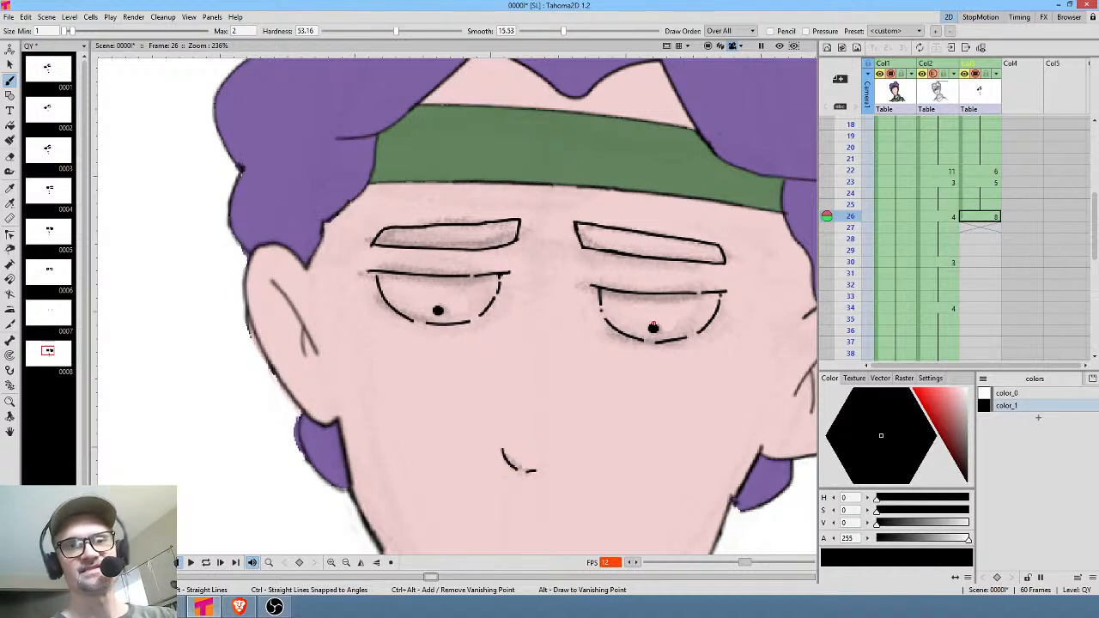
Extend the exposure of the frame 26 drawing in Col3 through frame 29.
{"action": "left_click", "coordinate": [986, 218]}
{"action": "left_click_drag", "start_coordinate": [990, 225], "coordinate": [990, 258]}
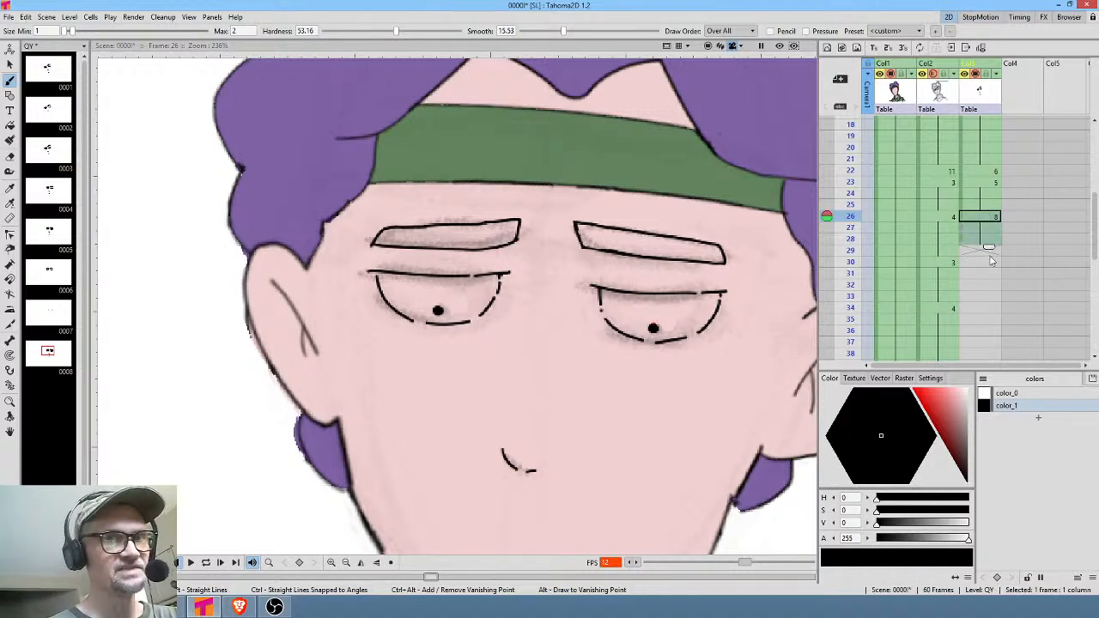
{"action": "left_click", "coordinate": [991, 261]}
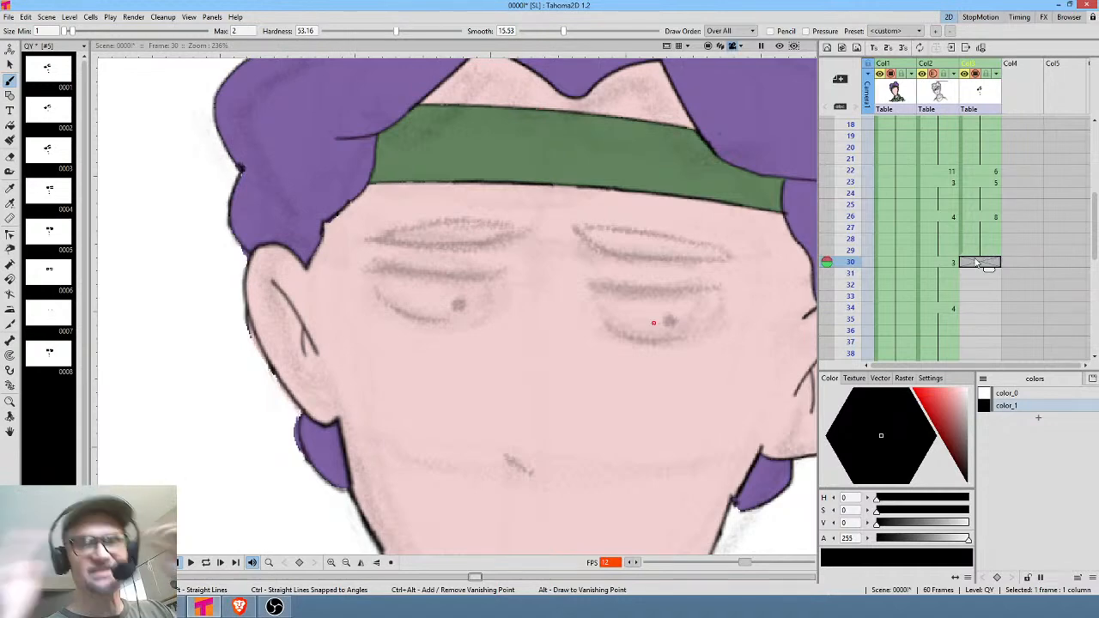
Scrub between frames 23 and 30 to compare the inked eyes with the sketch of frame 30.
{"action": "left_click_drag", "start_coordinate": [851, 181], "coordinate": [851, 273]}
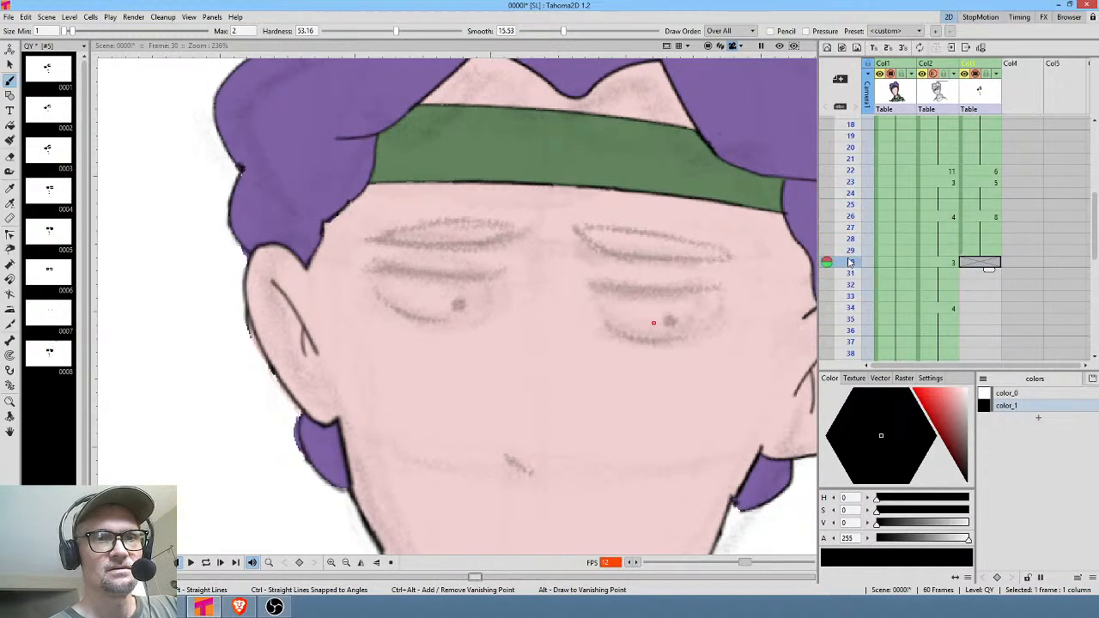
{"action": "left_click", "coordinate": [993, 218]}
{"action": "left_click", "coordinate": [993, 250]}
{"action": "mouse_move", "coordinate": [852, 222]}
{"action": "left_mouse_down"}
{"action": "mouse_move", "coordinate": [851, 273]}
{"action": "mouse_move", "coordinate": [851, 249]}
{"action": "left_mouse_up"}
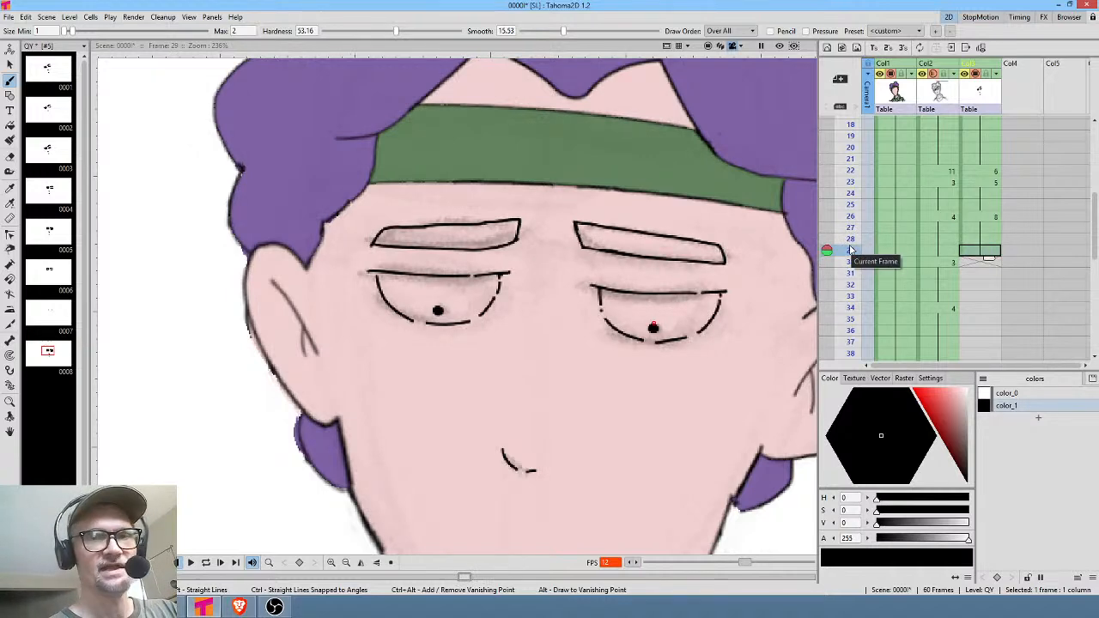
{"action": "left_click", "coordinate": [848, 259]}
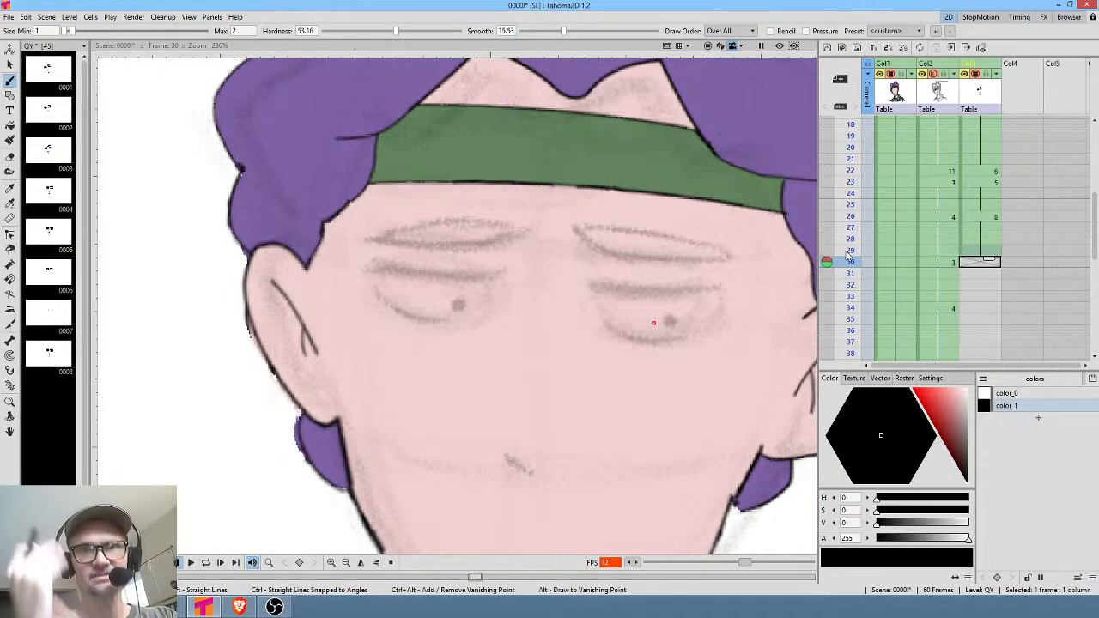
{"action": "left_click", "coordinate": [992, 251]}
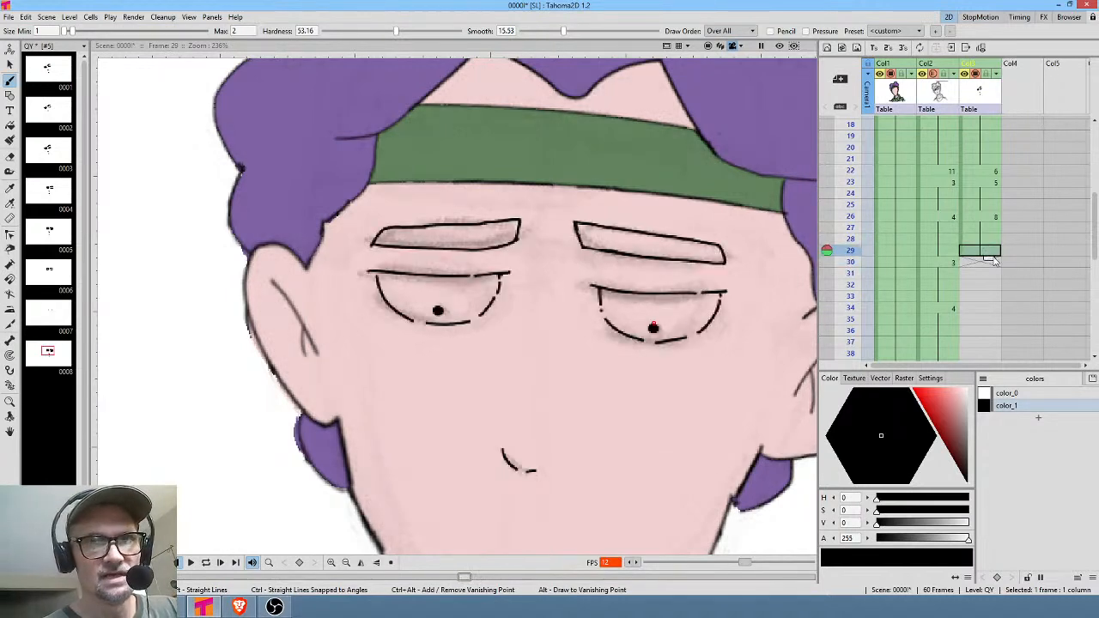
{"action": "left_click", "coordinate": [993, 261]}
{"action": "left_click", "coordinate": [992, 251]}
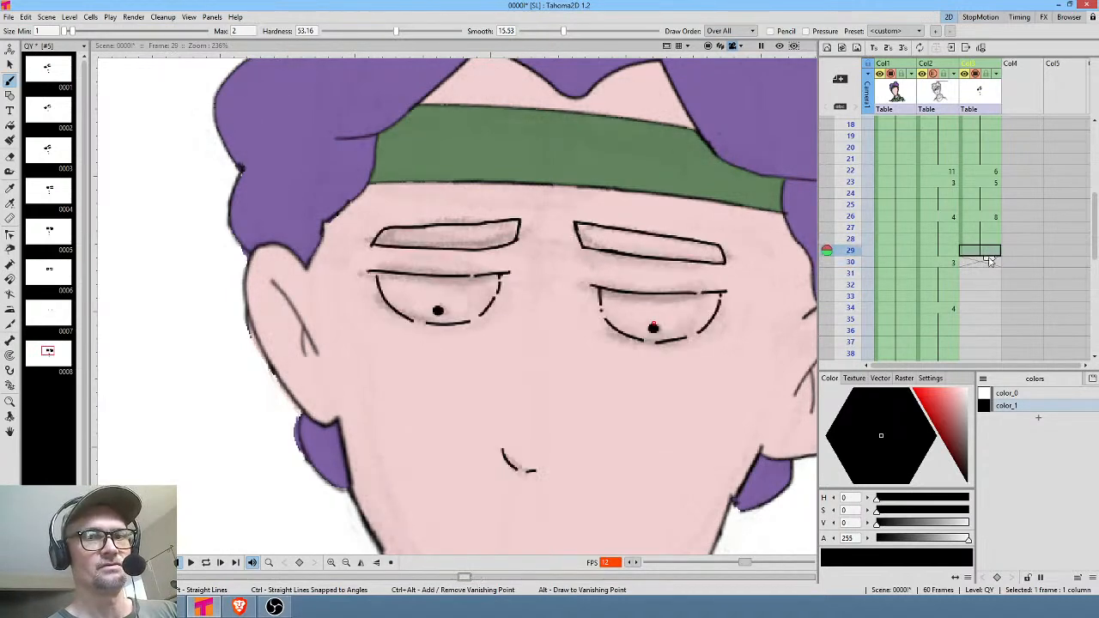
{"action": "left_click", "coordinate": [978, 262]}
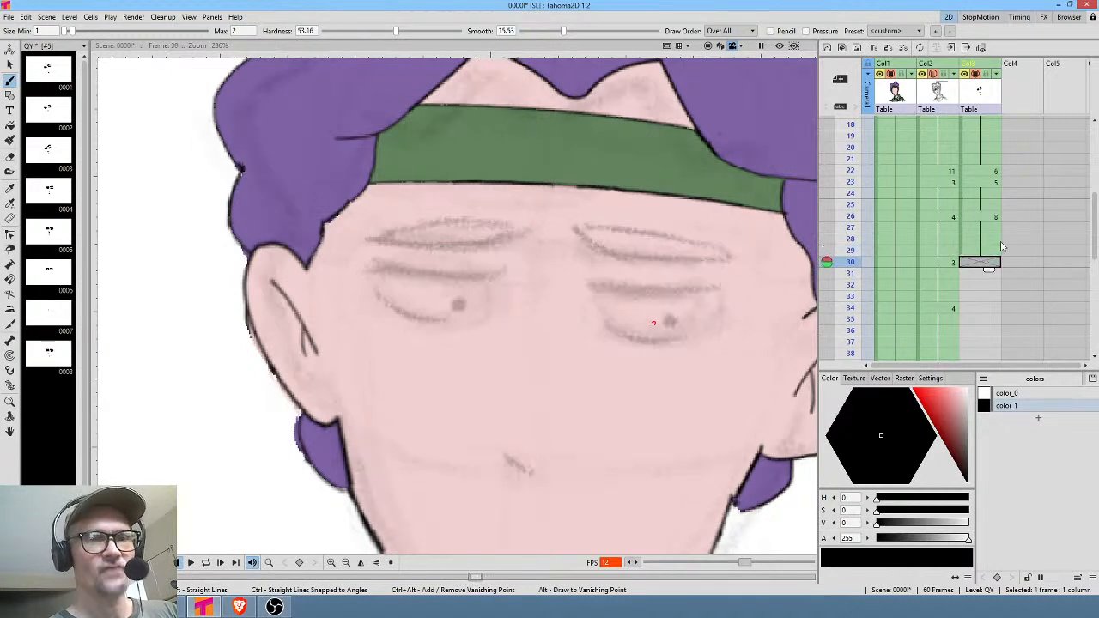
Reuse drawing 5 from frames 23 to 25 at frame 30 in Col3 and hold it through frame 33.
{"action": "left_click", "coordinate": [991, 183]}
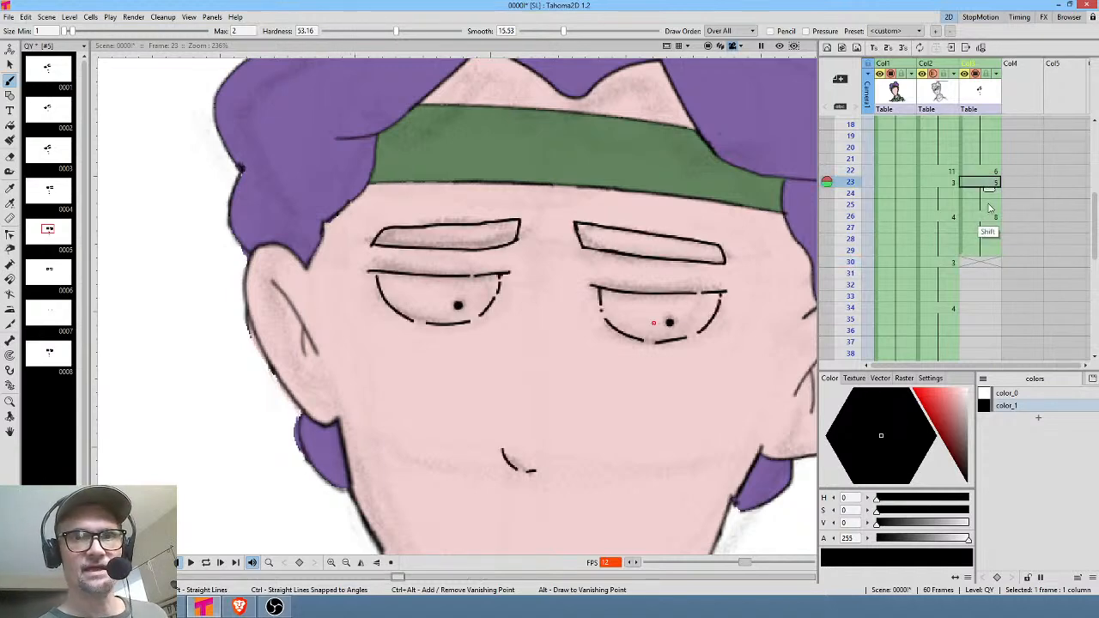
{"action": "left_click", "coordinate": [988, 265]}
{"action": "type", "text": "5"}
{"action": "key", "text": "Return"}
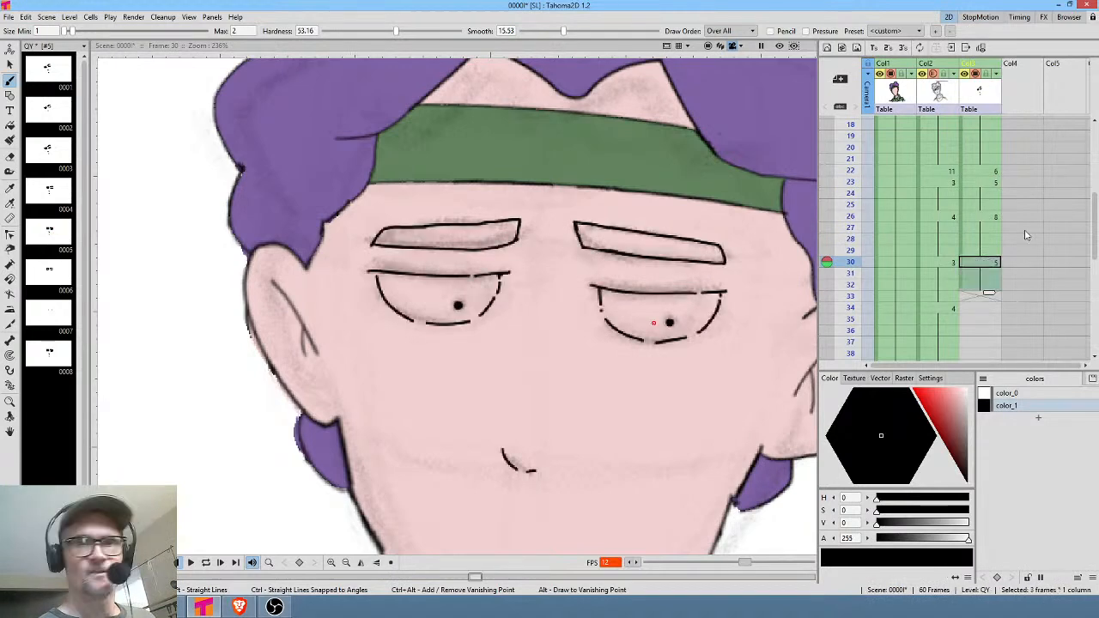
Copy the drawing 8 cells of frames 26 to 29 to frame 34 and extend their exposure through frame 41.
{"action": "left_click", "coordinate": [979, 308]}
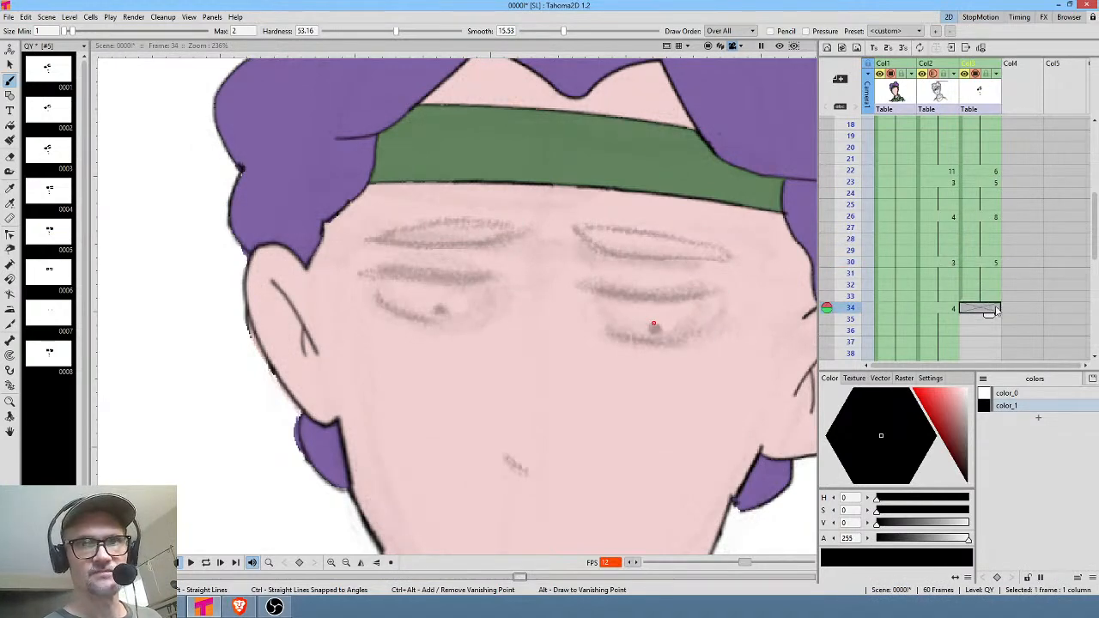
{"action": "left_click", "coordinate": [988, 218]}
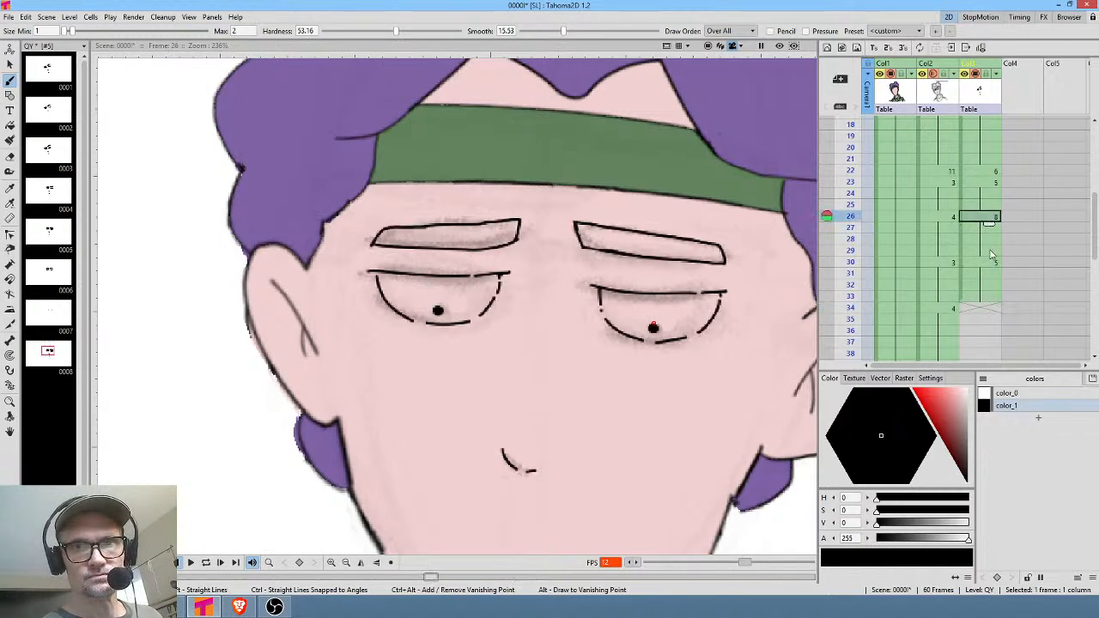
{"action": "left_click", "coordinate": [991, 250], "text": "shift"}
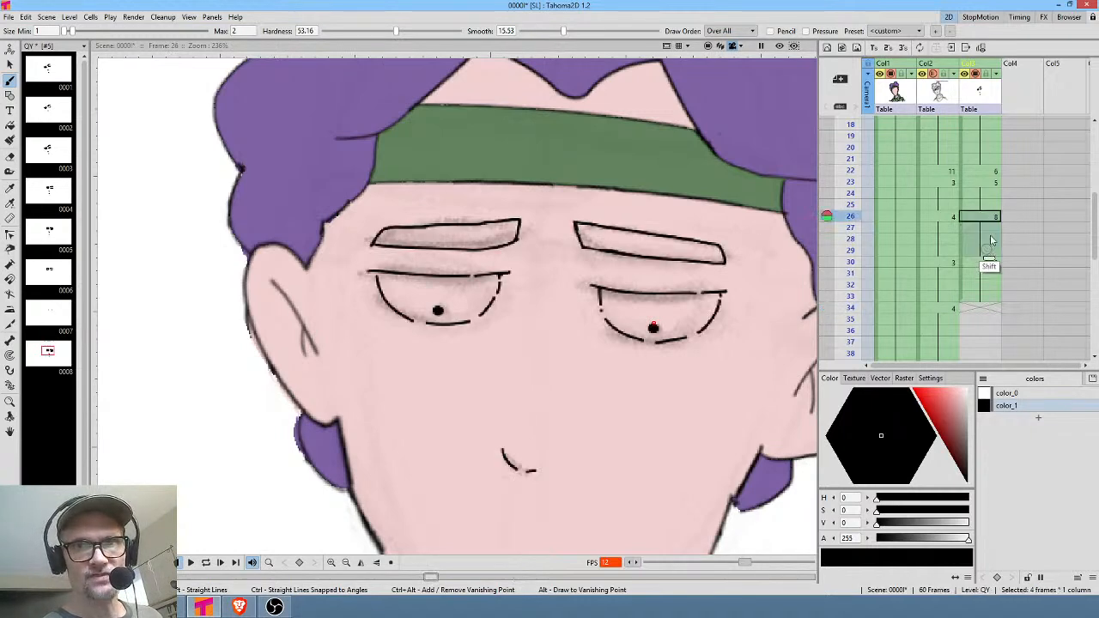
{"action": "left_click", "coordinate": [987, 310]}
{"action": "middle_click", "coordinate": [1014, 323]}
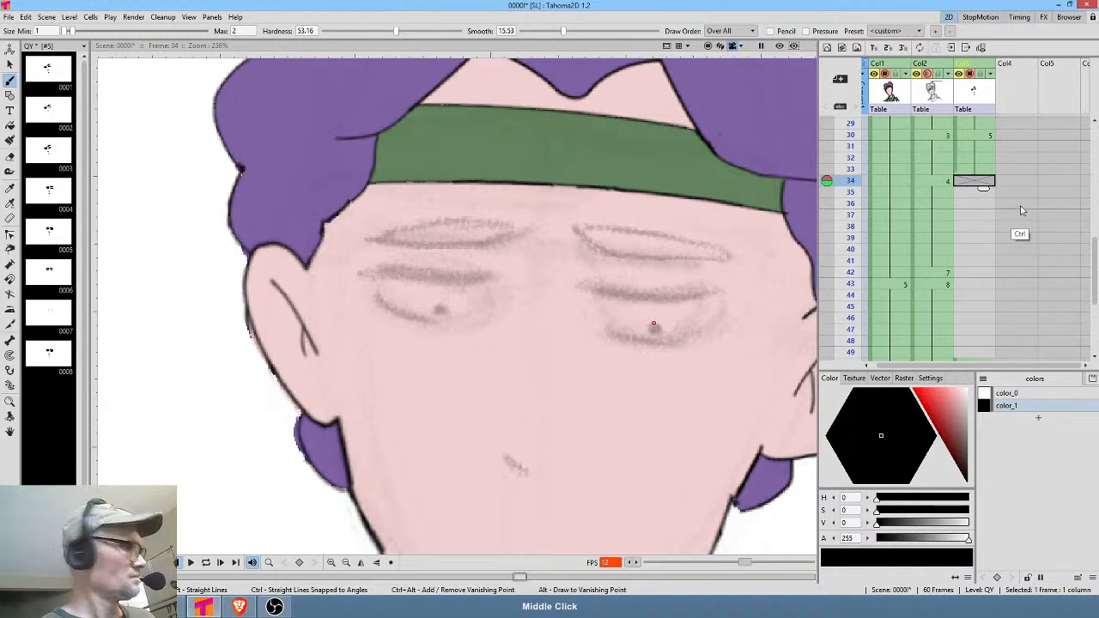
{"action": "key", "text": "ctrl+v"}
{"action": "left_click_drag", "start_coordinate": [983, 223], "coordinate": [981, 249]}
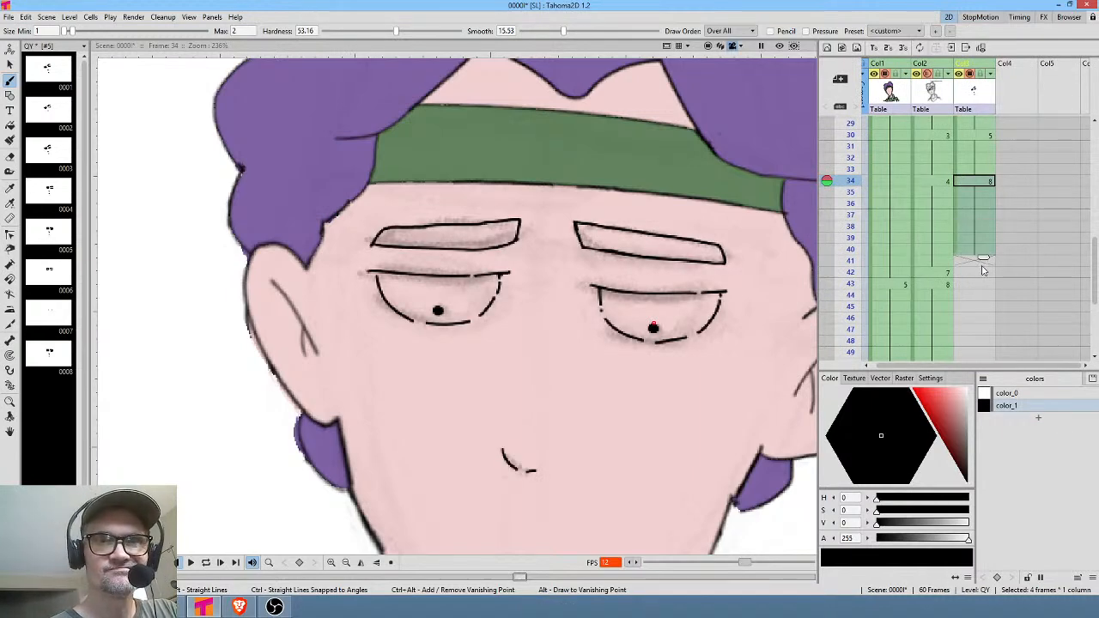
Reuse the closed-eyes drawing 6 from frame 22 at frame 42 in Col3.
{"action": "left_click", "coordinate": [983, 273]}
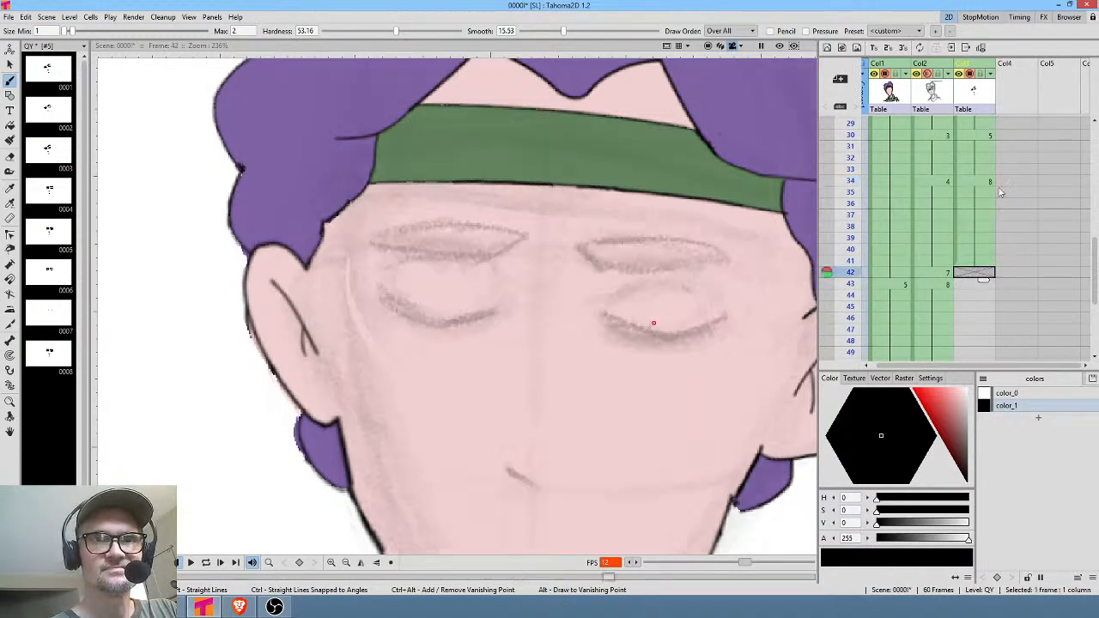
{"action": "scroll", "coordinate": [992, 200], "scroll_direction": "up", "scroll_amount": 3}
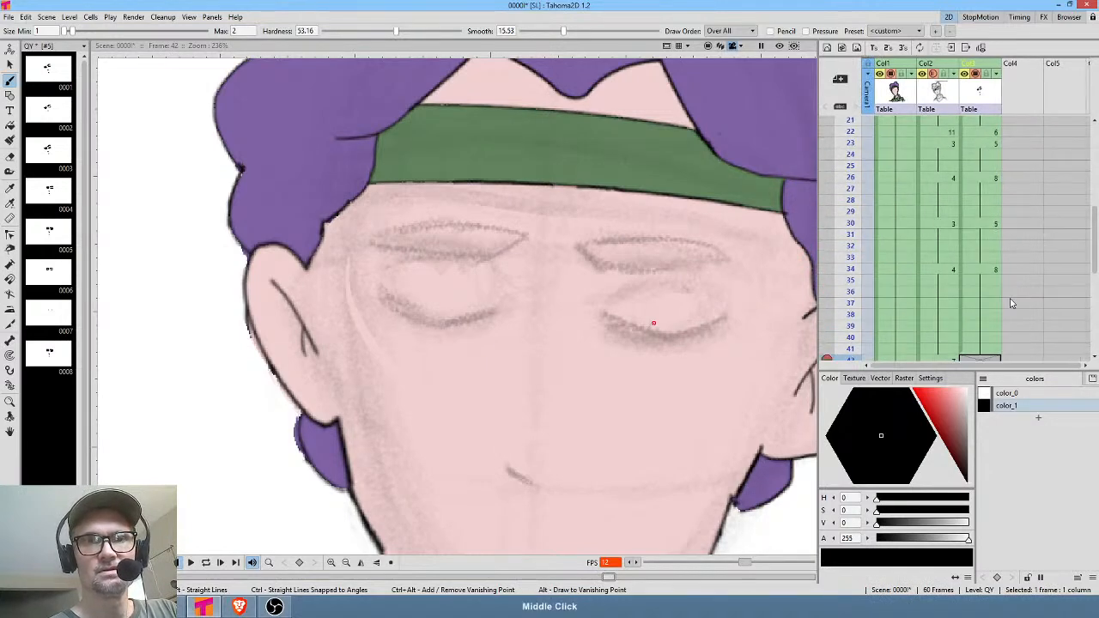
{"action": "left_click", "coordinate": [994, 177]}
{"action": "left_click", "coordinate": [993, 143]}
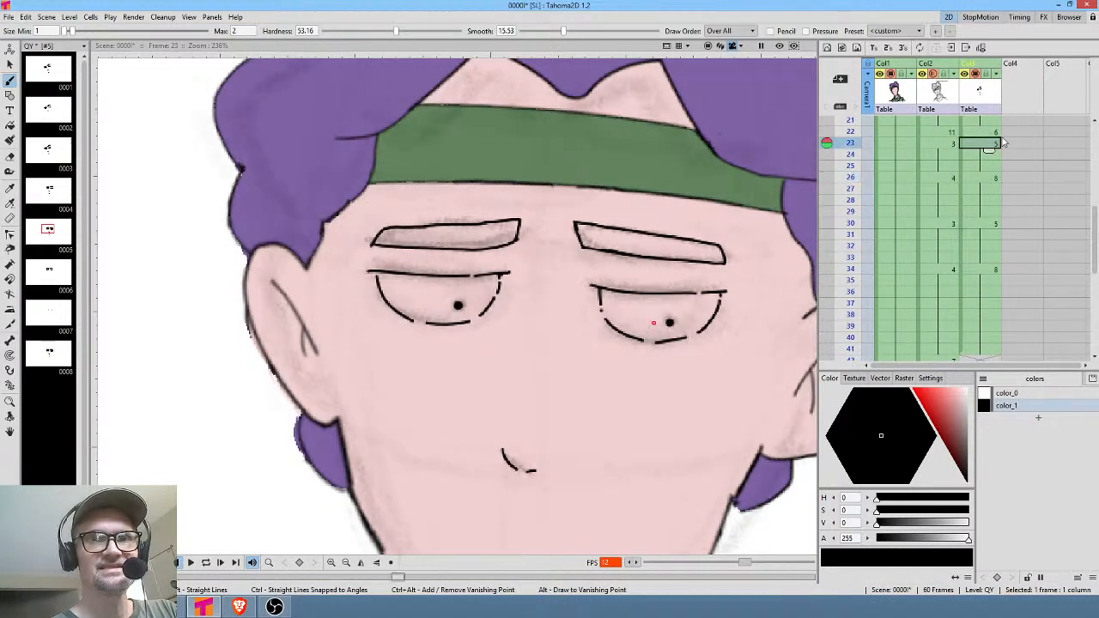
{"action": "left_click", "coordinate": [993, 133]}
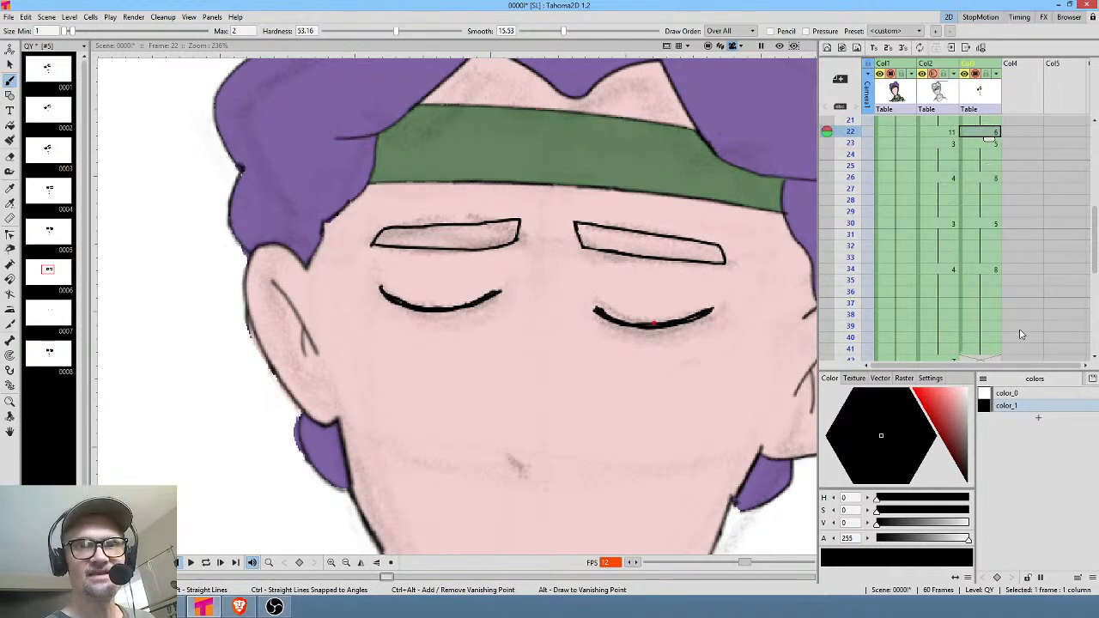
{"action": "scroll", "coordinate": [1004, 198], "scroll_direction": "down", "scroll_amount": 4}
{"action": "left_click", "coordinate": [987, 240]}
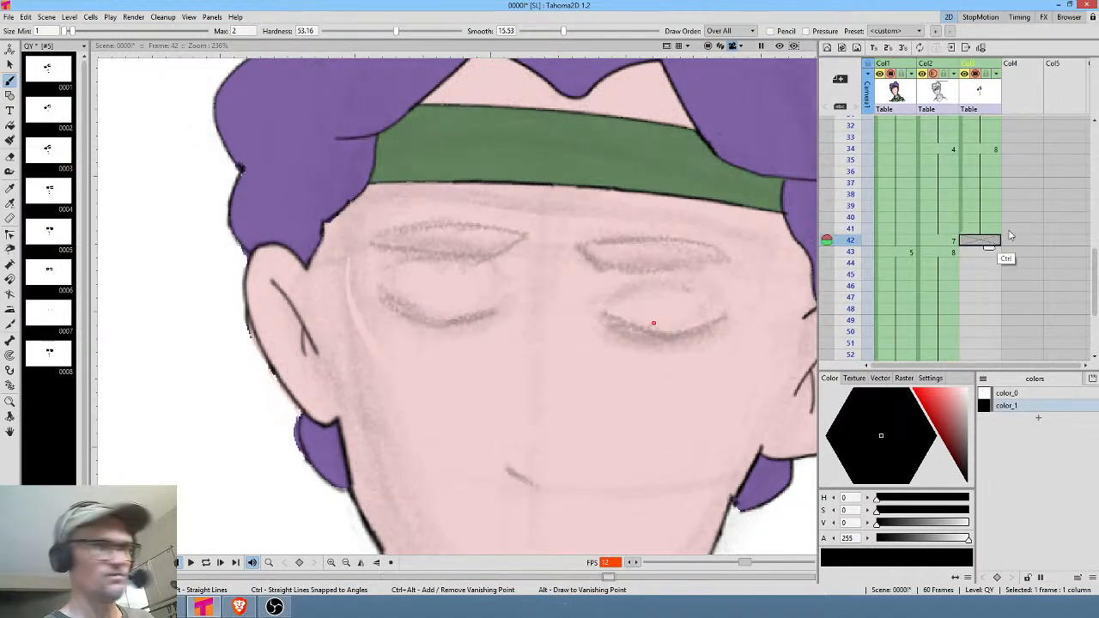
Move the drawing 7 cell in Col3 from frame 59 up to frame 43.
{"action": "left_click", "coordinate": [987, 251]}
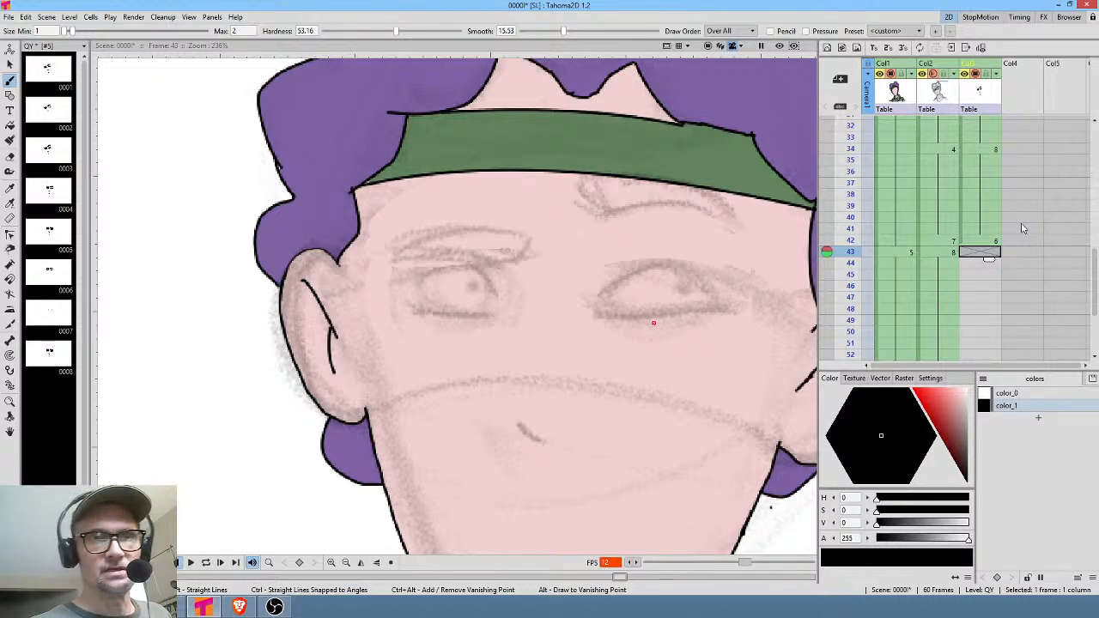
{"action": "scroll", "coordinate": [992, 278], "scroll_direction": "down", "scroll_amount": 4}
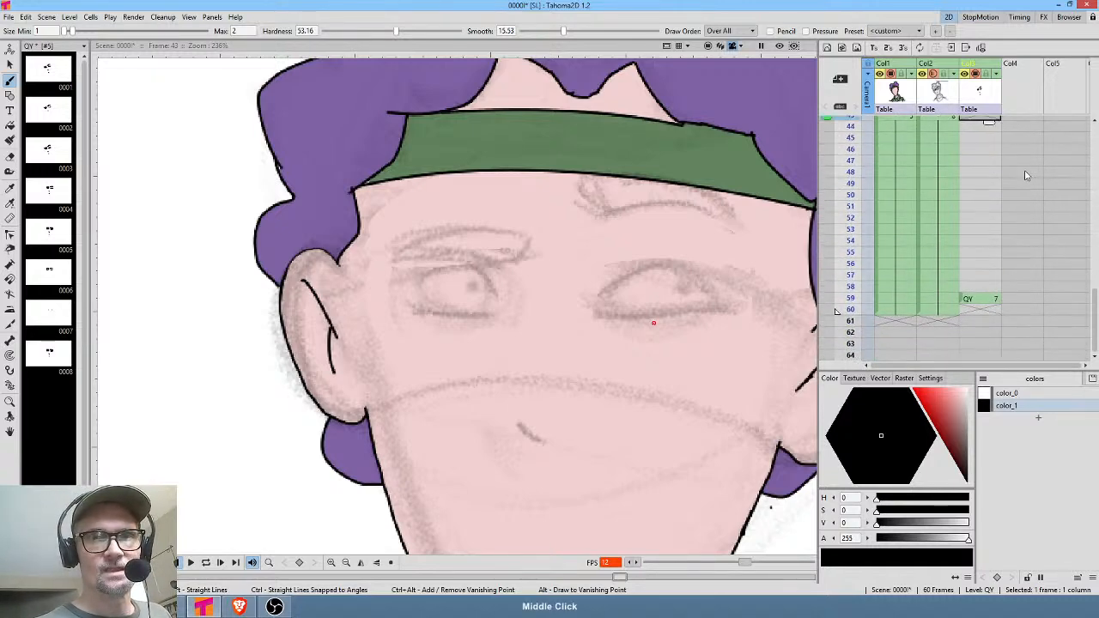
{"action": "scroll", "coordinate": [1024, 175], "scroll_direction": "up", "scroll_amount": 2}
{"action": "left_click", "coordinate": [981, 326]}
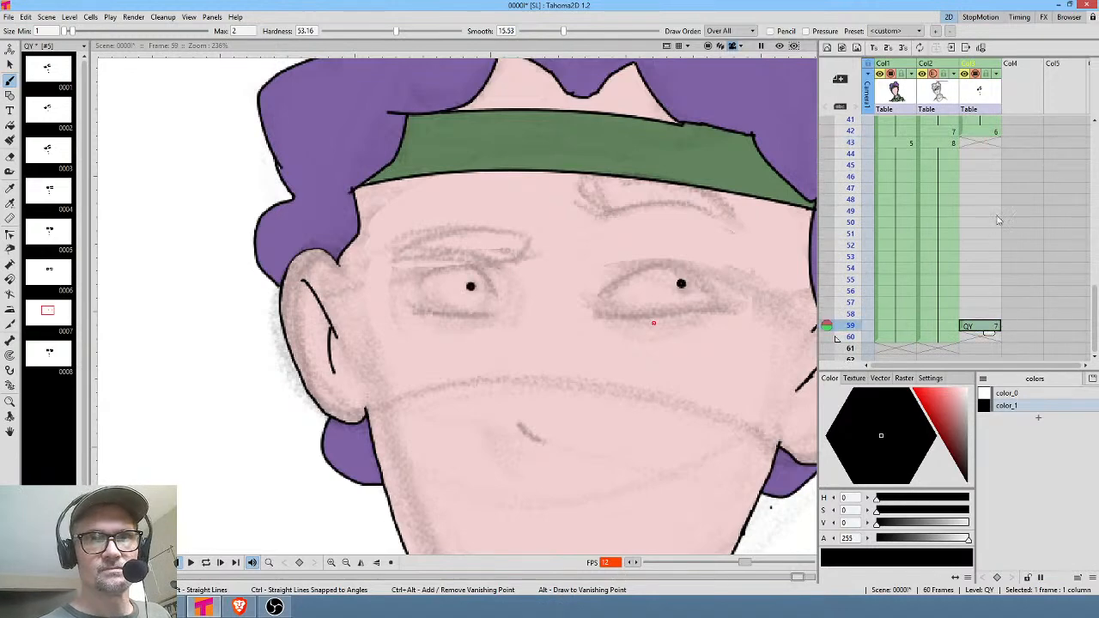
{"action": "scroll", "coordinate": [1004, 220], "scroll_direction": "up", "scroll_amount": 3}
{"action": "scroll", "coordinate": [1021, 298], "scroll_direction": "down", "scroll_amount": 4}
{"action": "left_click_drag", "start_coordinate": [963, 314], "coordinate": [999, 127]}
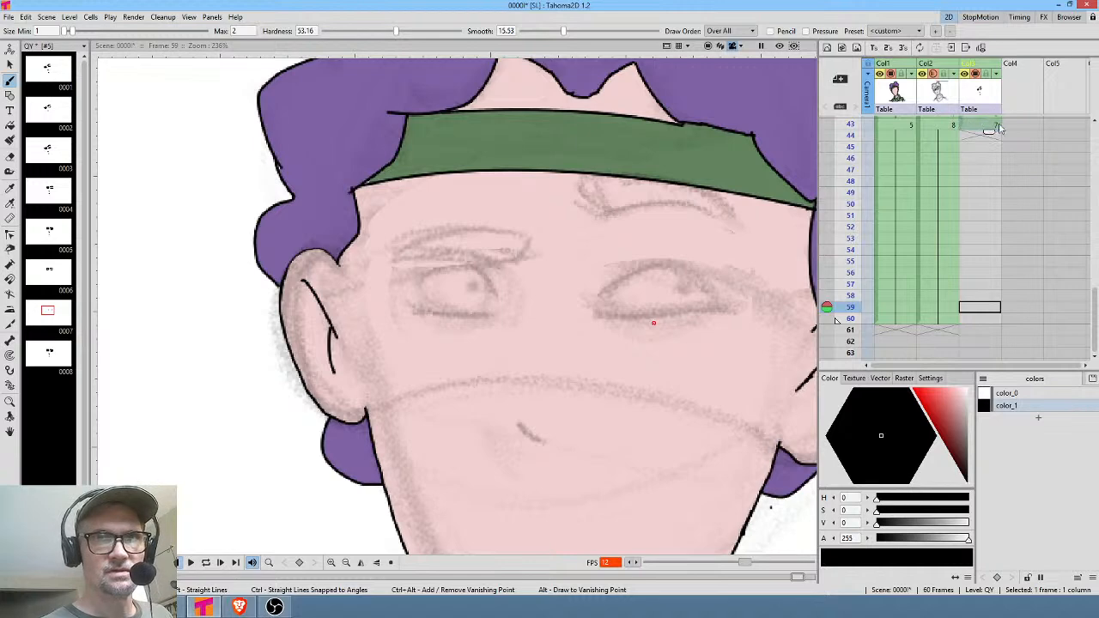
Review the reused face drawings in Col3 up to frame 43, comparing frame 42 with frame 43.
{"action": "scroll", "coordinate": [988, 214], "scroll_direction": "up", "scroll_amount": 4}
{"action": "left_click", "coordinate": [988, 258]}
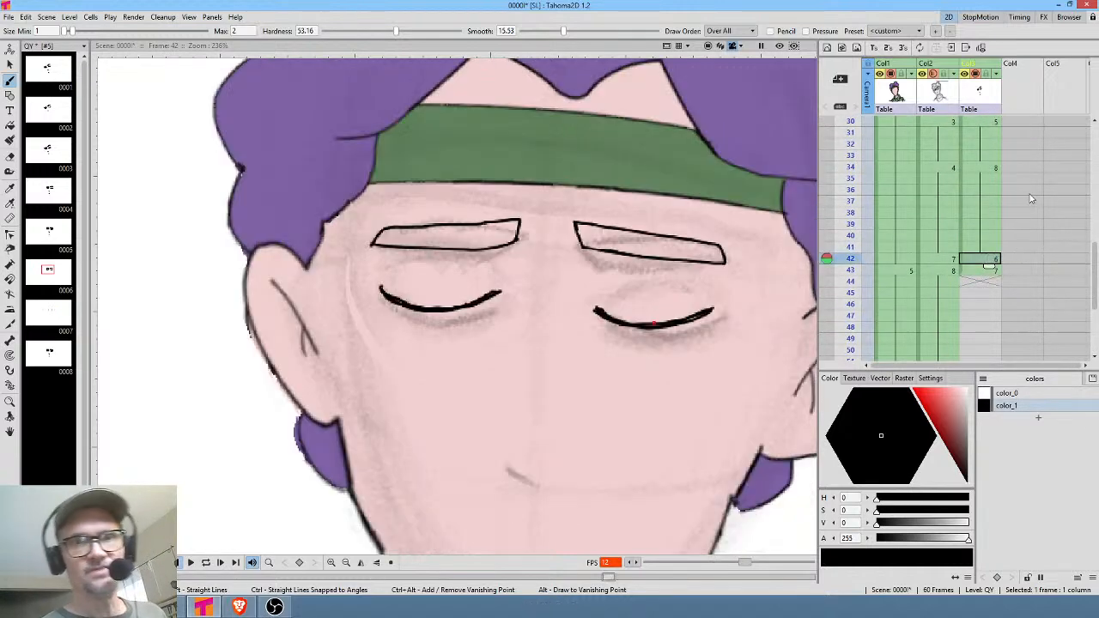
{"action": "left_click", "coordinate": [984, 167]}
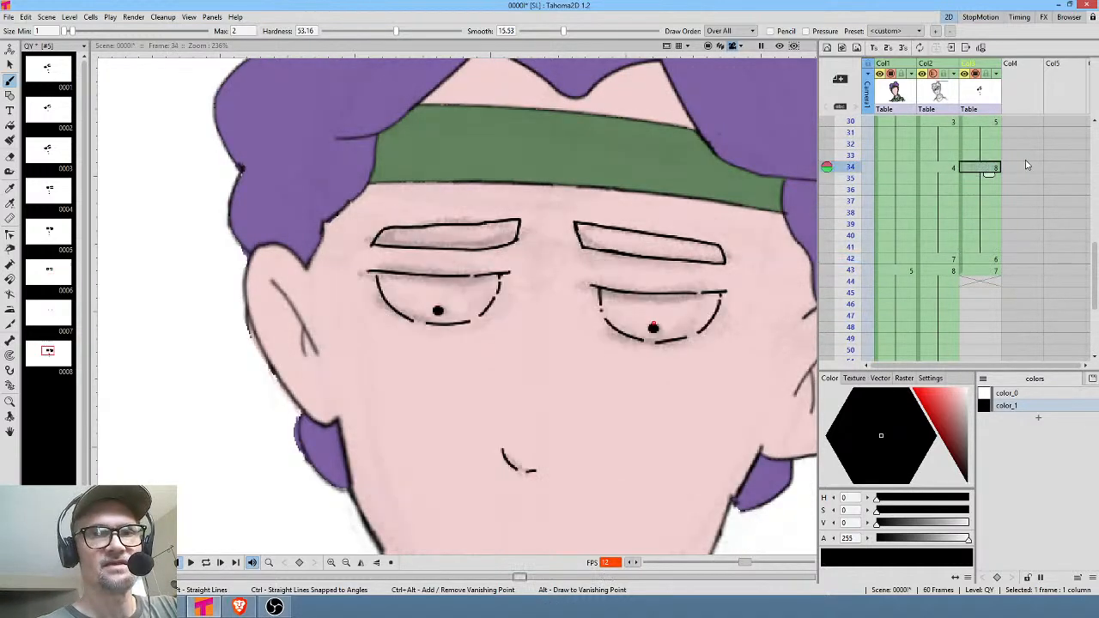
{"action": "scroll", "coordinate": [1000, 241], "scroll_direction": "up", "scroll_amount": 2}
{"action": "left_click", "coordinate": [987, 196]}
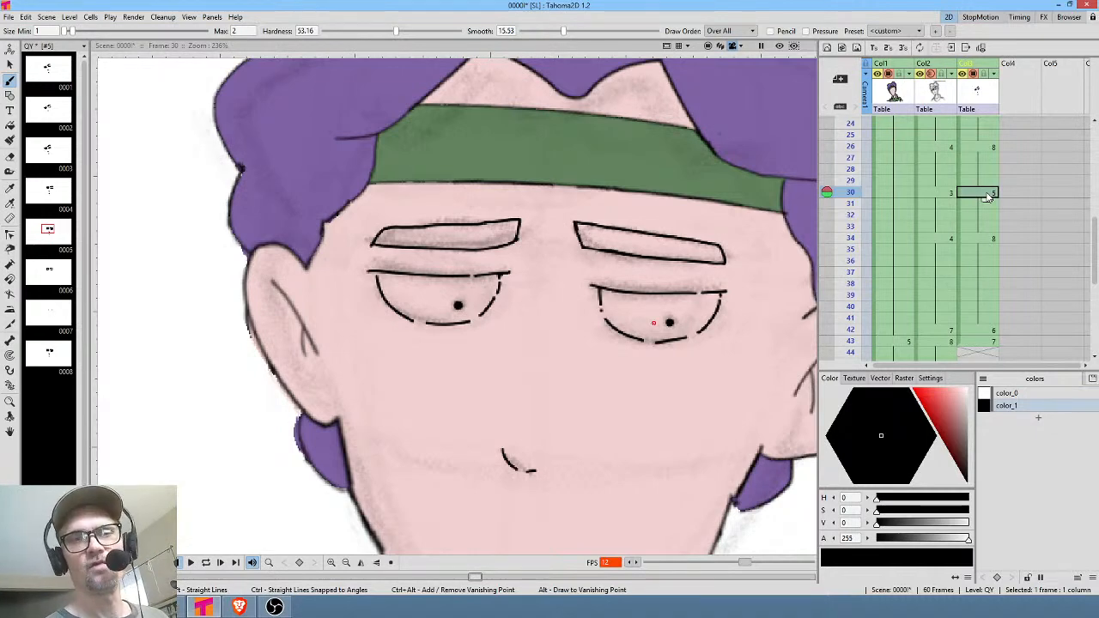
{"action": "left_click_drag", "start_coordinate": [1020, 177], "coordinate": [1022, 309]}
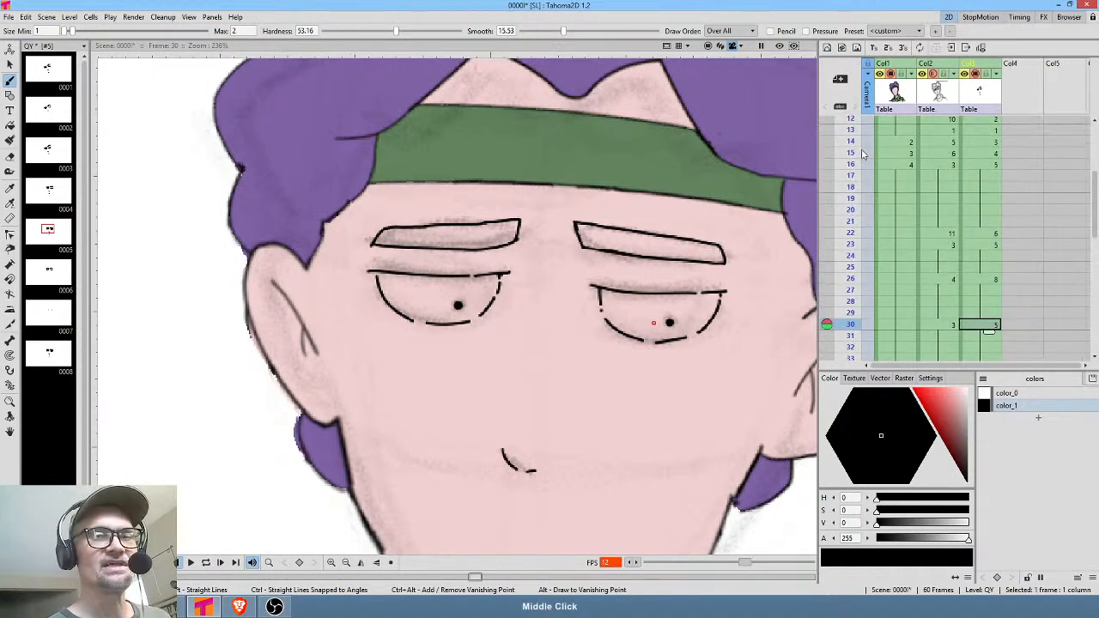
{"action": "mouse_move", "coordinate": [849, 150]}
{"action": "left_mouse_down"}
{"action": "mouse_move", "coordinate": [849, 244]}
{"action": "mouse_move", "coordinate": [850, 223]}
{"action": "left_mouse_up"}
{"action": "left_click_drag", "start_coordinate": [1034, 266], "coordinate": [1035, 89]}
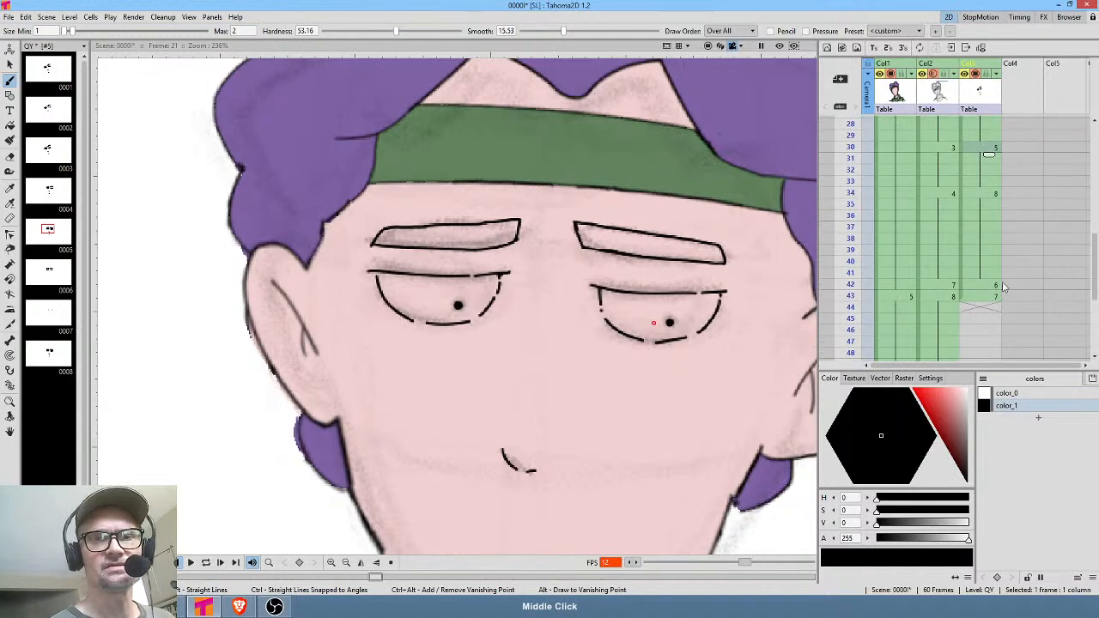
{"action": "left_click_drag", "start_coordinate": [1002, 286], "coordinate": [1017, 172]}
{"action": "mouse_move", "coordinate": [848, 170]}
{"action": "left_mouse_down"}
{"action": "mouse_move", "coordinate": [850, 213]}
{"action": "mouse_move", "coordinate": [849, 196]}
{"action": "left_mouse_up"}
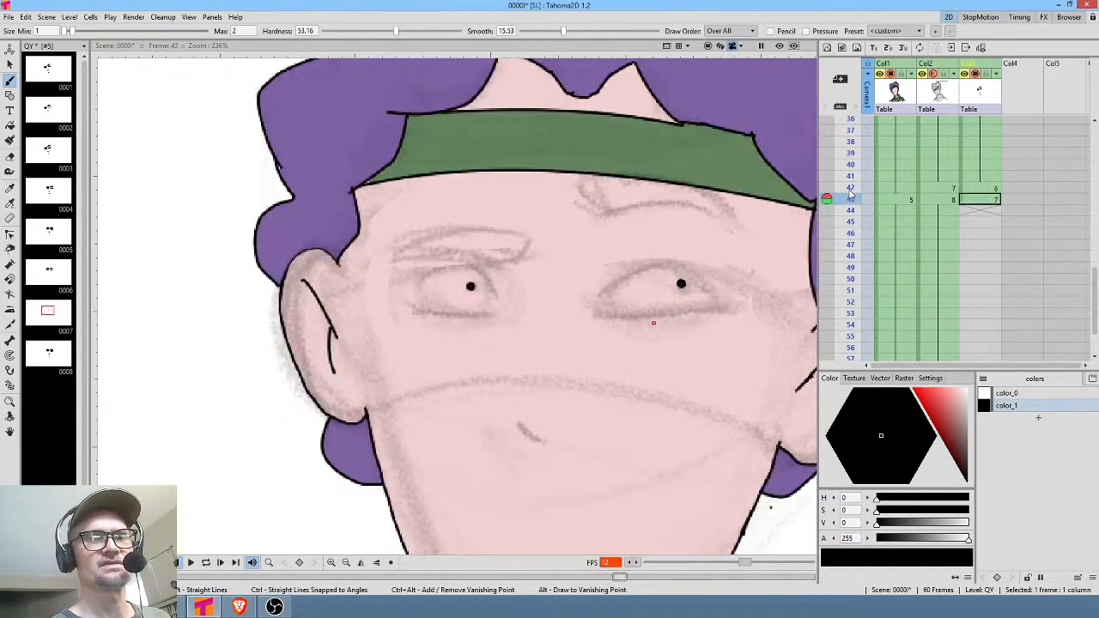
{"action": "left_click", "coordinate": [989, 188]}
{"action": "left_click", "coordinate": [988, 200]}
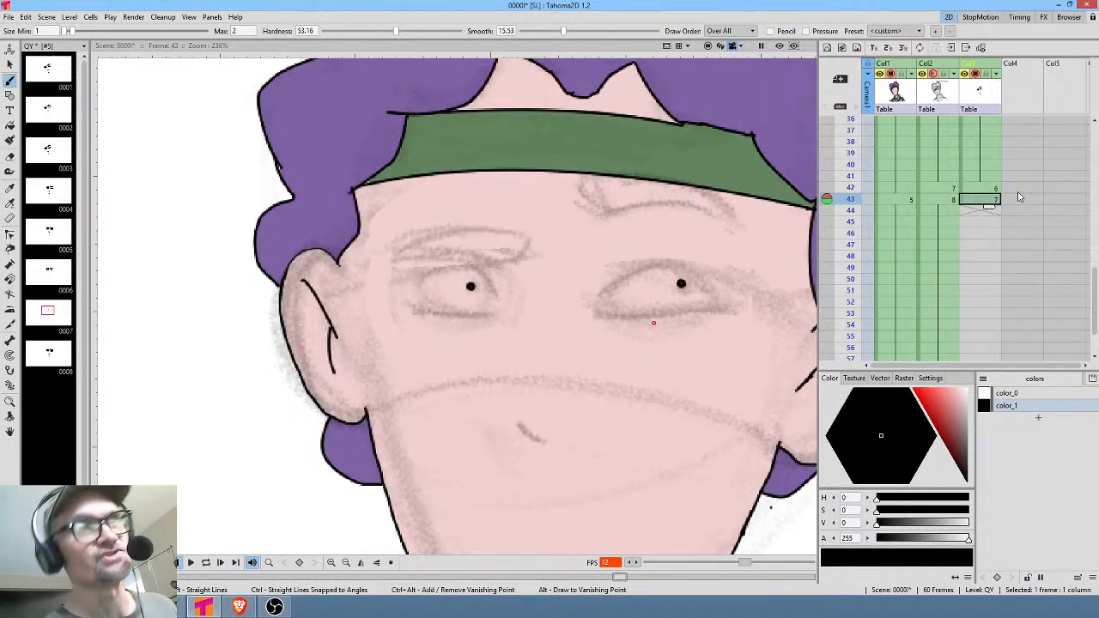
{"action": "middle_click", "coordinate": [988, 233]}
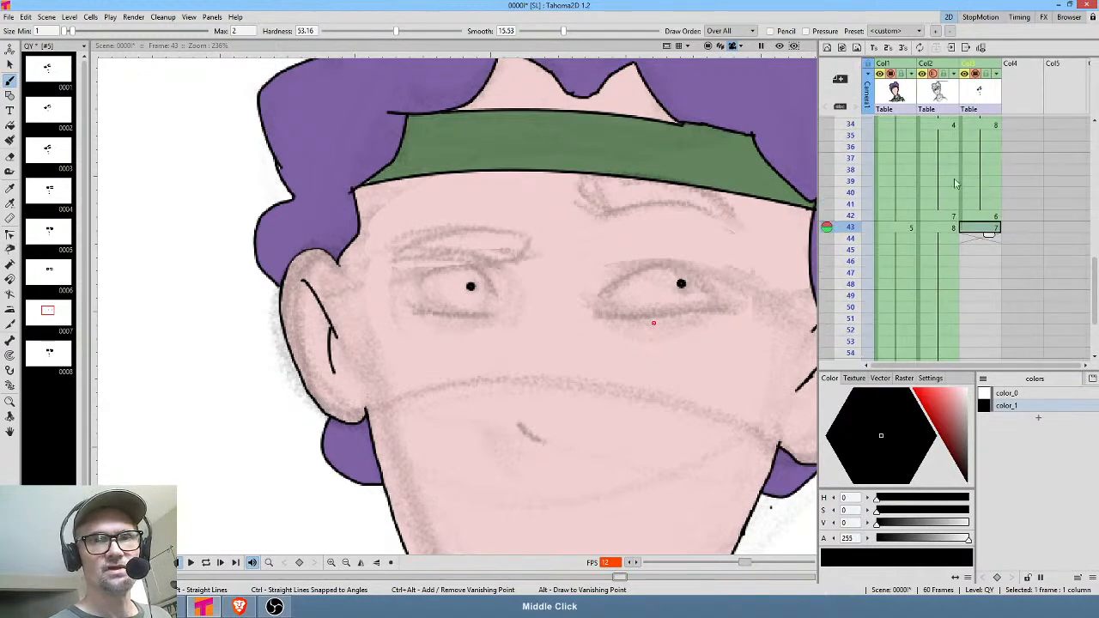
{"action": "left_click", "coordinate": [991, 216]}
{"action": "left_click", "coordinate": [989, 227]}
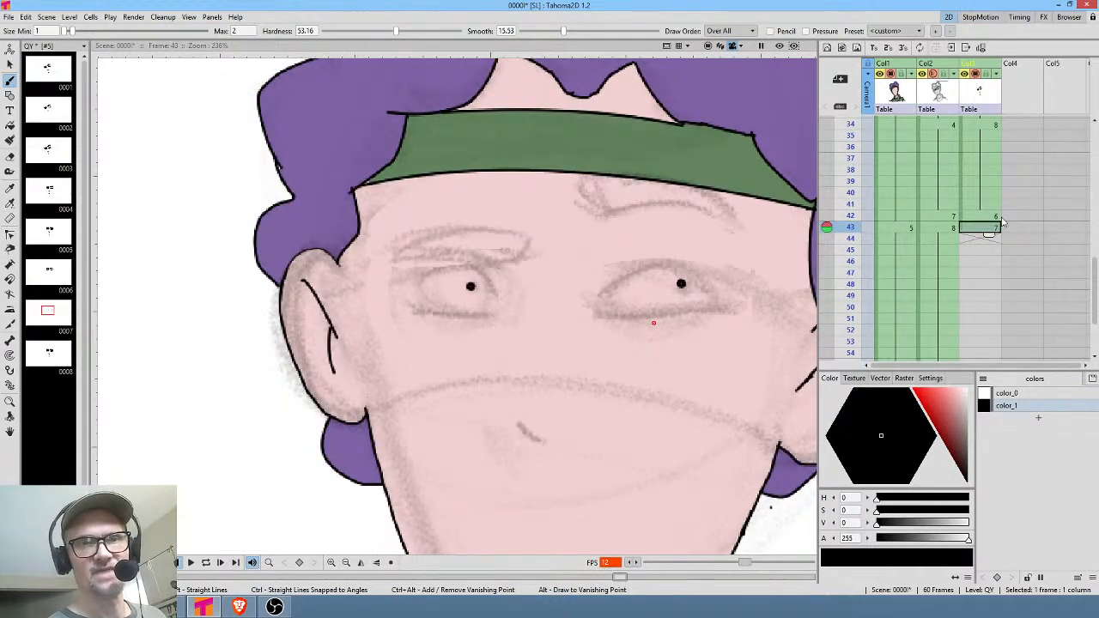
Ink the outlines of both eyebrows over the sketch on frame 43 using color_1.
{"action": "left_click", "coordinate": [1017, 407]}
{"action": "mouse_move", "coordinate": [726, 203]}
{"action": "left_mouse_down"}
{"action": "mouse_move", "coordinate": [646, 172]}
{"action": "mouse_move", "coordinate": [589, 181]}
{"action": "mouse_move", "coordinate": [589, 200]}
{"action": "mouse_move", "coordinate": [610, 206]}
{"action": "mouse_move", "coordinate": [645, 195]}
{"action": "mouse_move", "coordinate": [726, 211]}
{"action": "mouse_move", "coordinate": [727, 196]}
{"action": "left_mouse_up"}
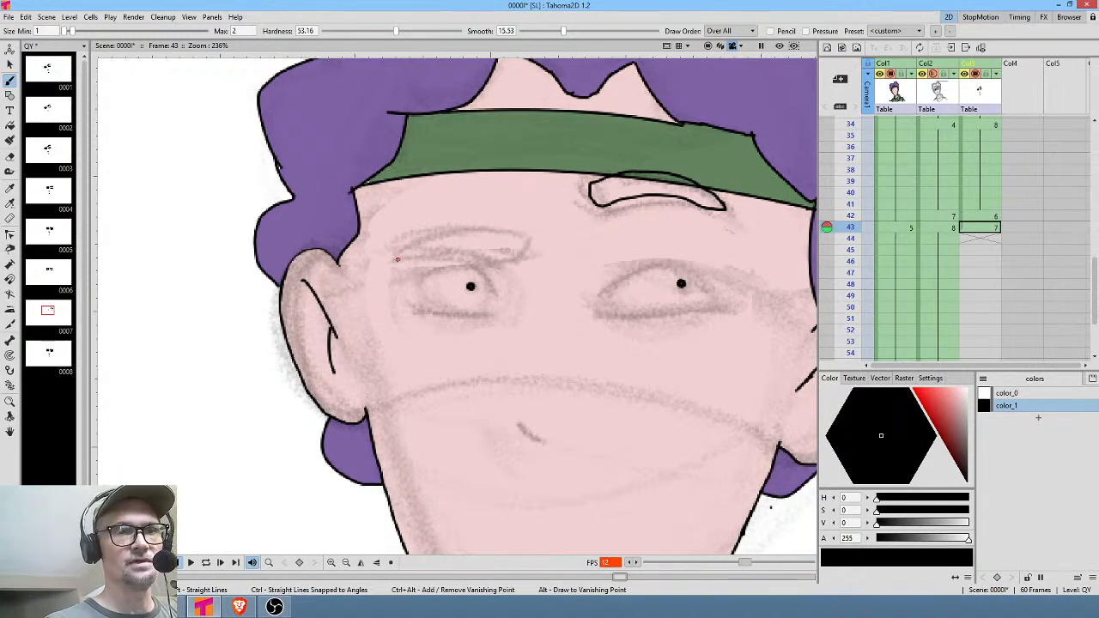
{"action": "mouse_move", "coordinate": [396, 259]}
{"action": "left_mouse_down"}
{"action": "mouse_move", "coordinate": [521, 256]}
{"action": "mouse_move", "coordinate": [526, 234]}
{"action": "left_mouse_up"}
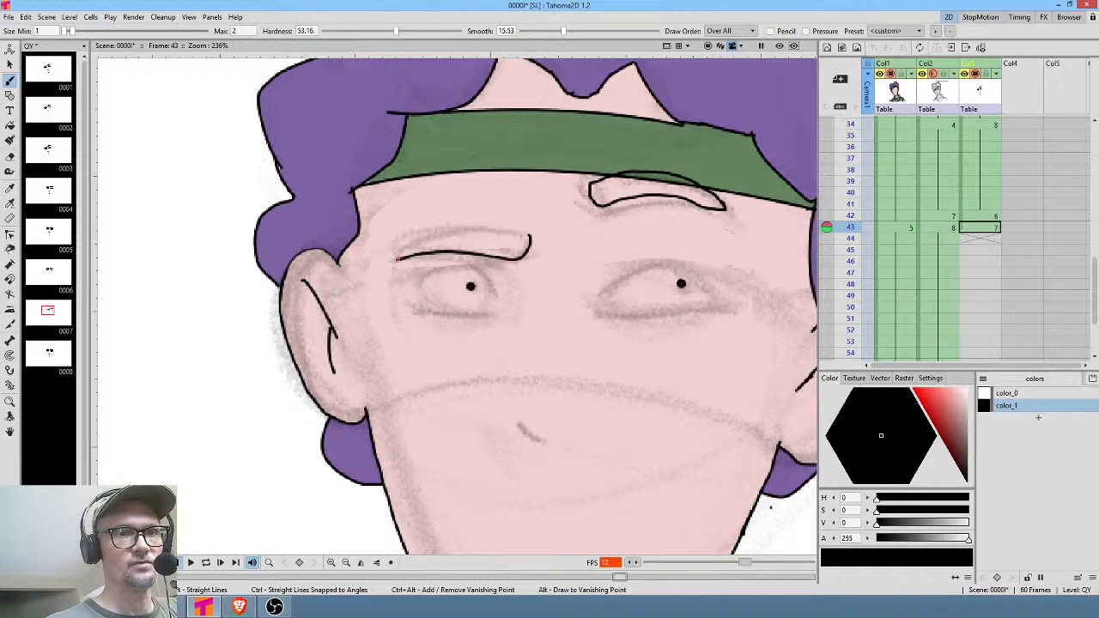
{"action": "mouse_move", "coordinate": [399, 252]}
{"action": "left_mouse_down"}
{"action": "mouse_move", "coordinate": [436, 233]}
{"action": "mouse_move", "coordinate": [531, 233]}
{"action": "left_mouse_up"}
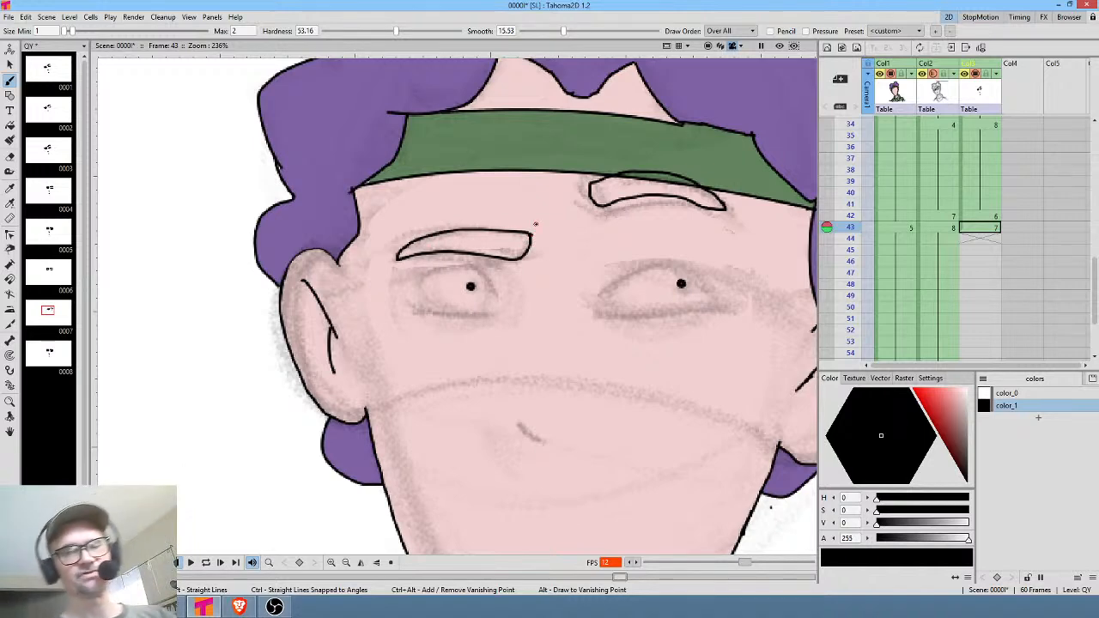
{"action": "key", "text": "Up"}
{"action": "key", "text": "Down"}
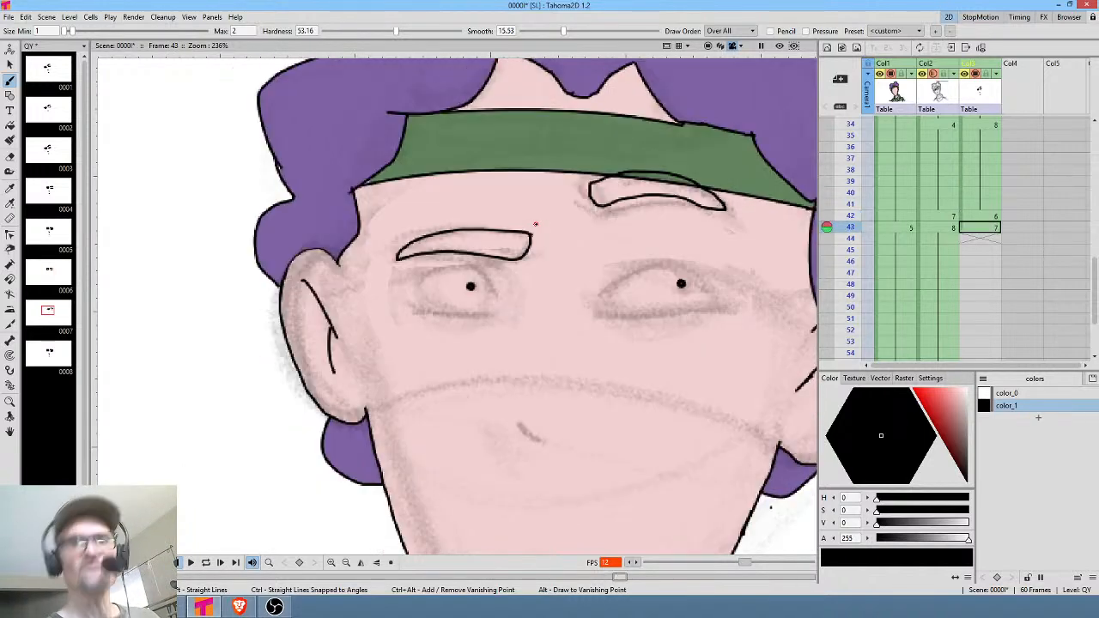
Extend the exposure of drawing 7 in Col3 from frame 43 through frame 60.
{"action": "scroll", "coordinate": [987, 172], "scroll_direction": "down", "scroll_amount": 3}
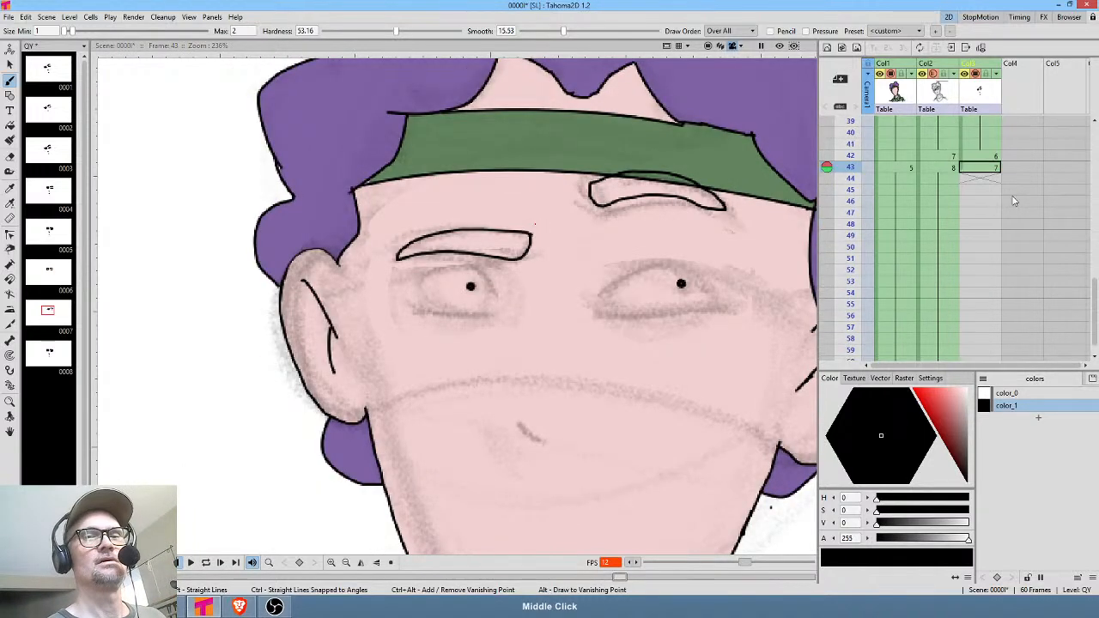
{"action": "left_click", "coordinate": [989, 151]}
{"action": "left_click_drag", "start_coordinate": [992, 170], "coordinate": [996, 343]}
{"action": "middle_click", "coordinate": [1013, 194]}
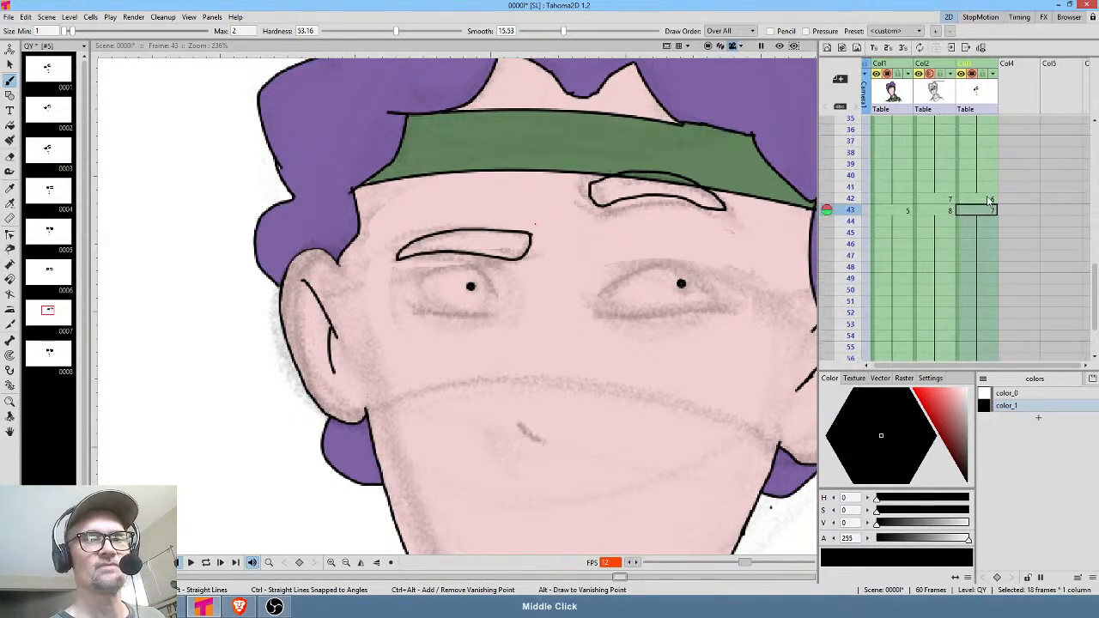
Flip between frames 42 and 43, and ink the lower lid lines of both eyes on frame 43.
{"action": "left_click", "coordinate": [989, 199]}
{"action": "key", "text": "Down"}
{"action": "key", "text": "Up"}
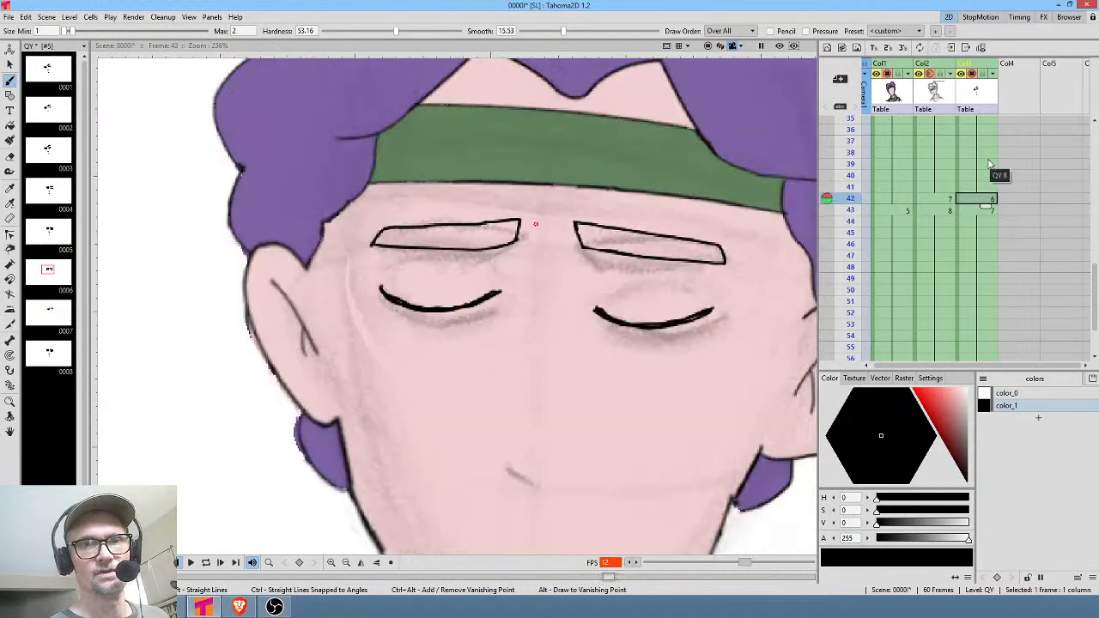
{"action": "key", "text": "Down"}
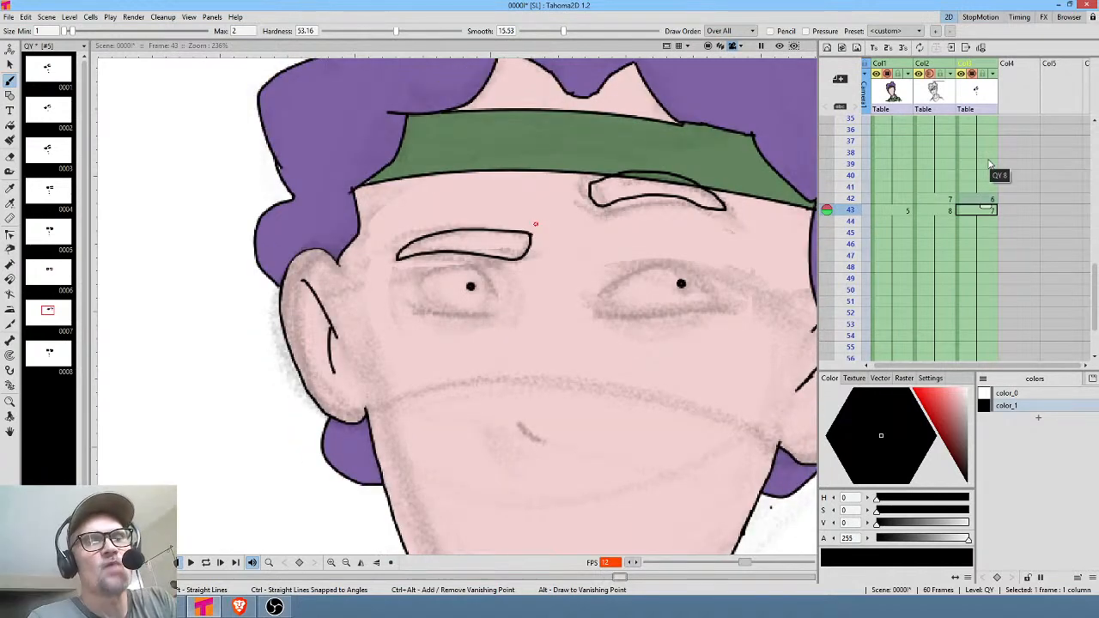
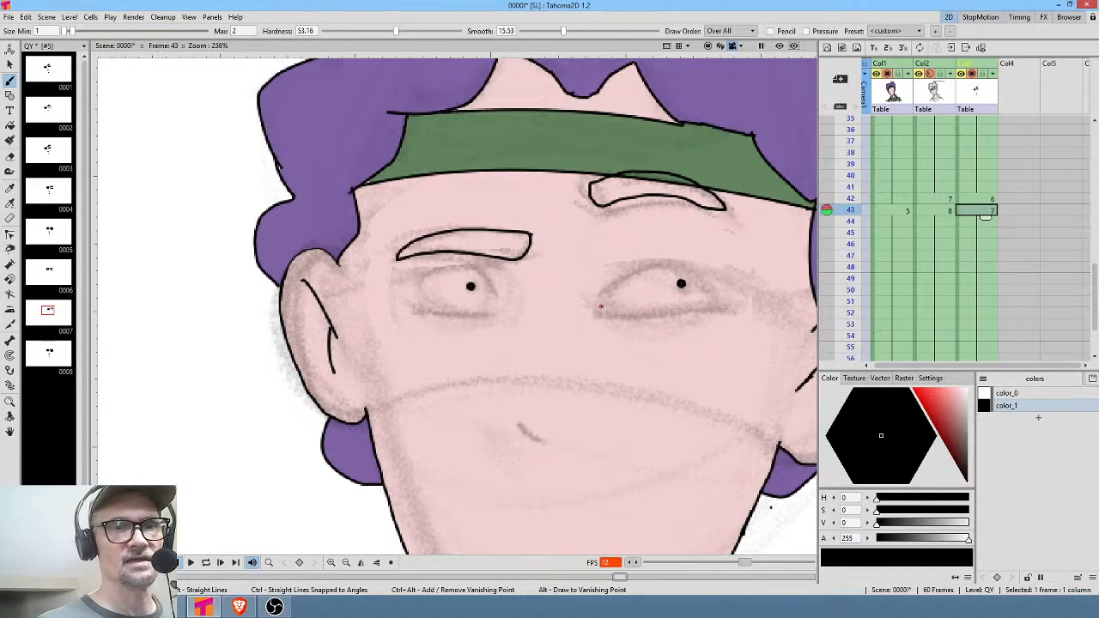
{"action": "mouse_move", "coordinate": [599, 306]}
{"action": "left_mouse_down"}
{"action": "mouse_move", "coordinate": [637, 316]}
{"action": "mouse_move", "coordinate": [715, 308]}
{"action": "left_mouse_up"}
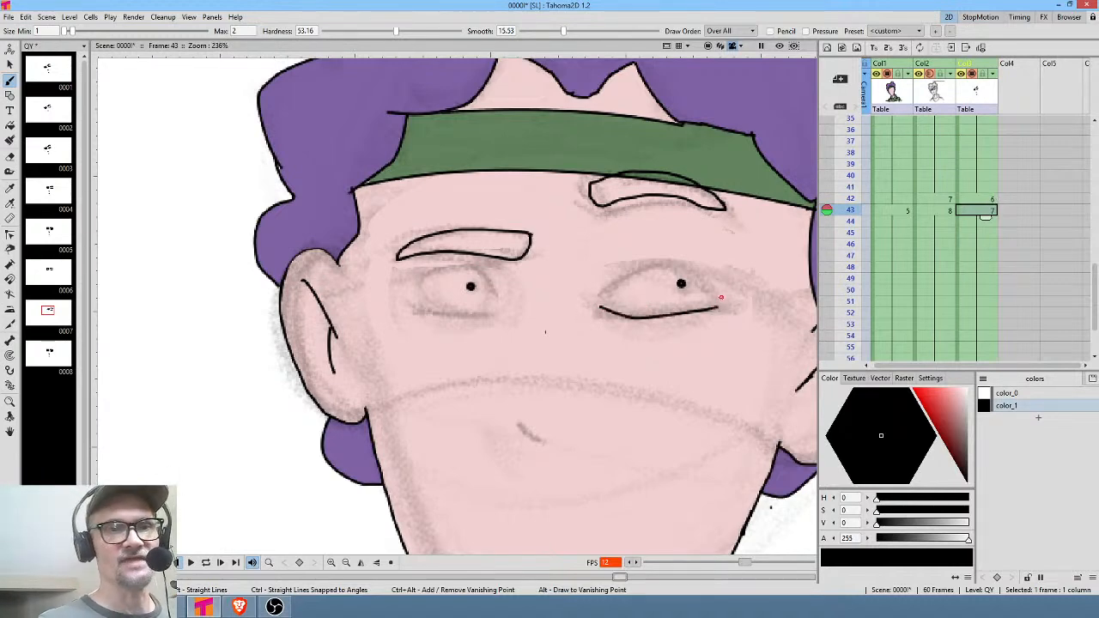
{"action": "mouse_move", "coordinate": [505, 304]}
{"action": "left_mouse_down"}
{"action": "mouse_move", "coordinate": [473, 312]}
{"action": "mouse_move", "coordinate": [410, 297]}
{"action": "left_mouse_up"}
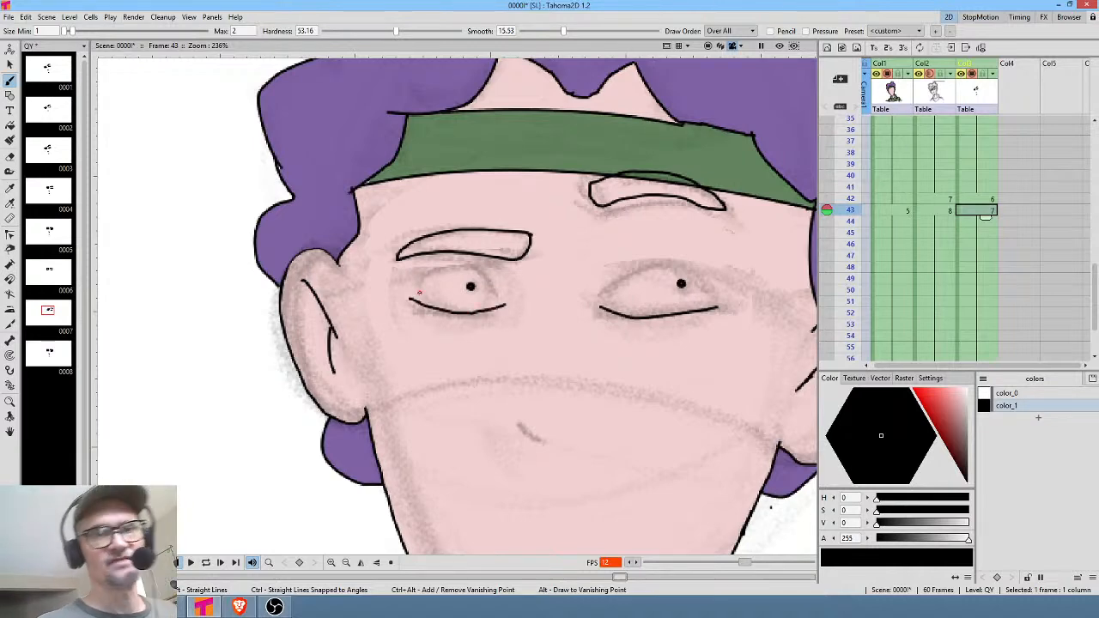
Ink the upper lid curves of both eyes over the sketch on frame 43.
{"action": "left_click_drag", "start_coordinate": [608, 295], "coordinate": [640, 266]}
{"action": "left_click_drag", "start_coordinate": [485, 272], "coordinate": [500, 289]}
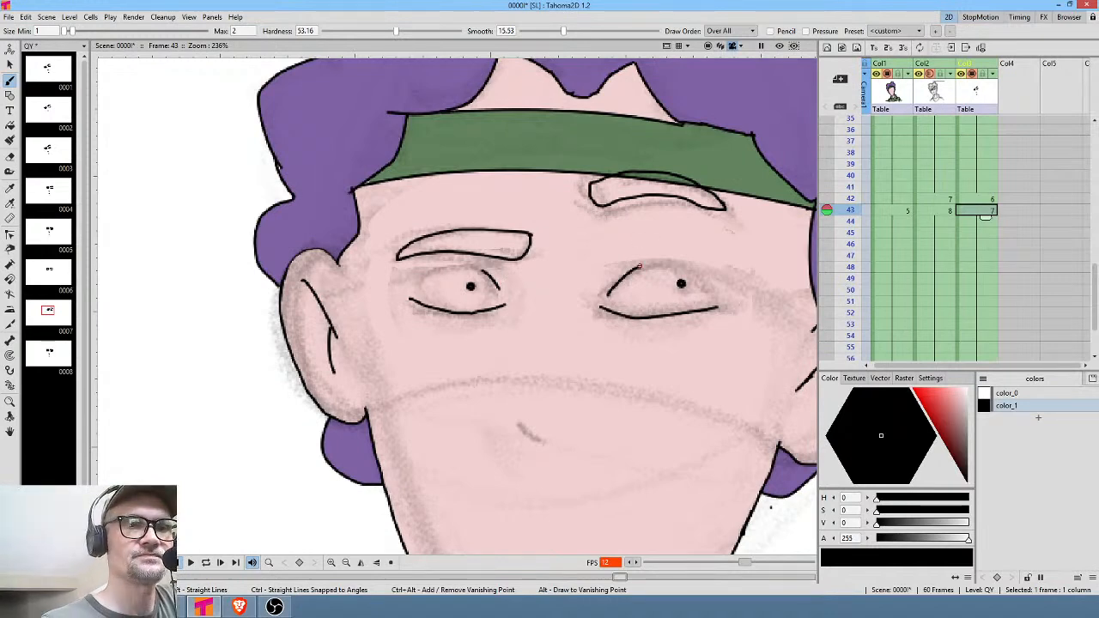
{"action": "mouse_move", "coordinate": [629, 266]}
{"action": "left_mouse_down"}
{"action": "mouse_move", "coordinate": [684, 264]}
{"action": "mouse_move", "coordinate": [718, 292]}
{"action": "left_mouse_up"}
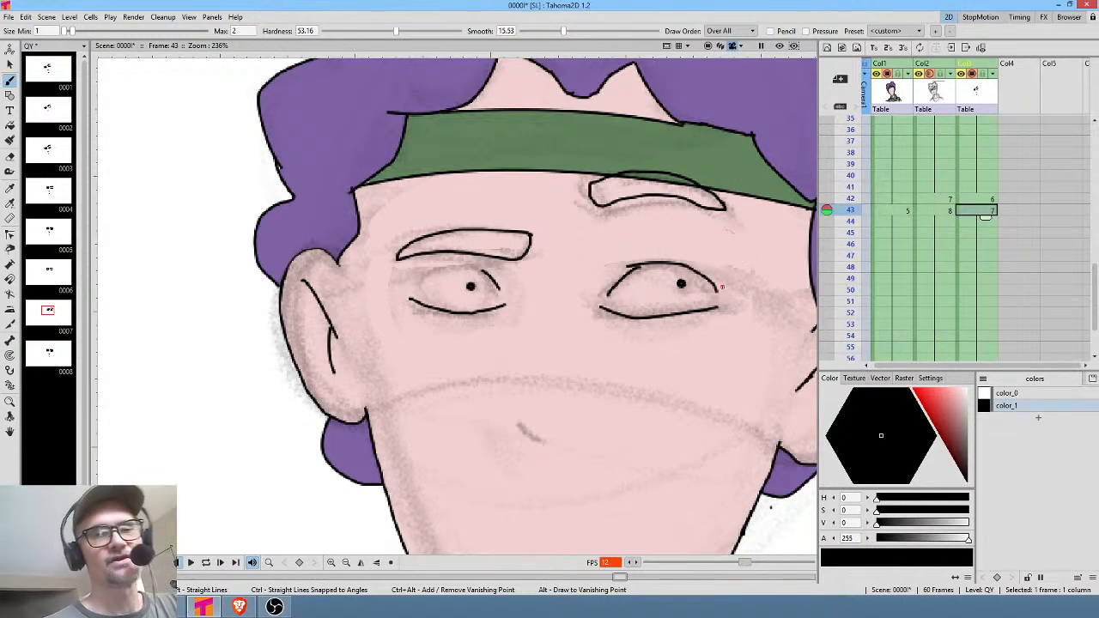
{"action": "mouse_move", "coordinate": [482, 267]}
{"action": "left_mouse_down"}
{"action": "mouse_move", "coordinate": [424, 273]}
{"action": "mouse_move", "coordinate": [412, 288]}
{"action": "left_mouse_up"}
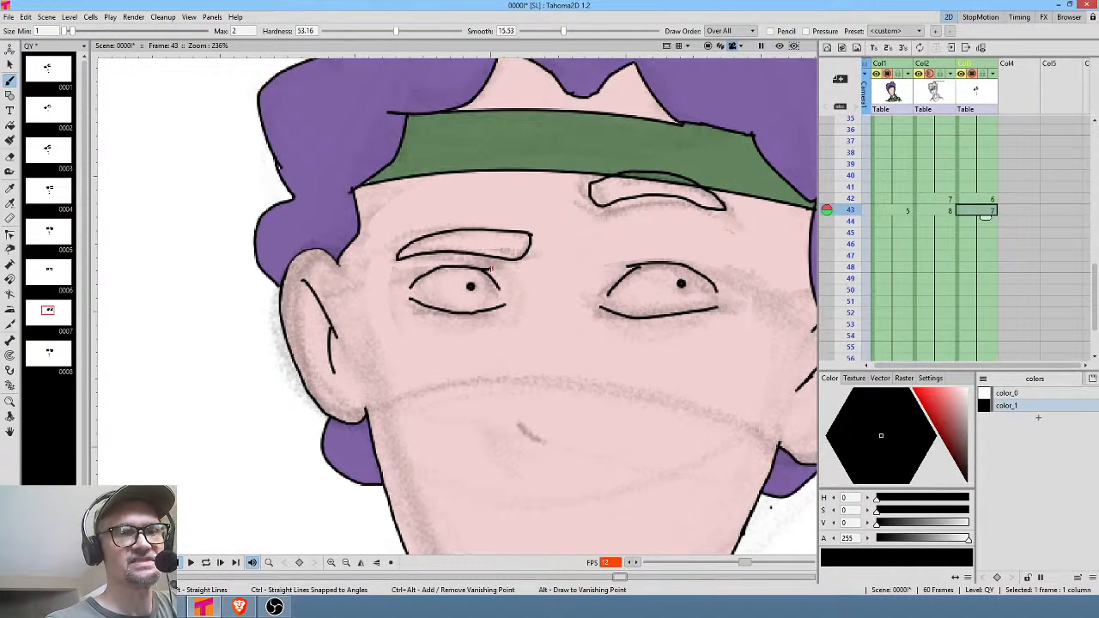
Erase and redraw the nose-side end of the upper lid on the character's right eye at frame 43.
{"action": "left_click_drag", "start_coordinate": [498, 288], "coordinate": [504, 286]}
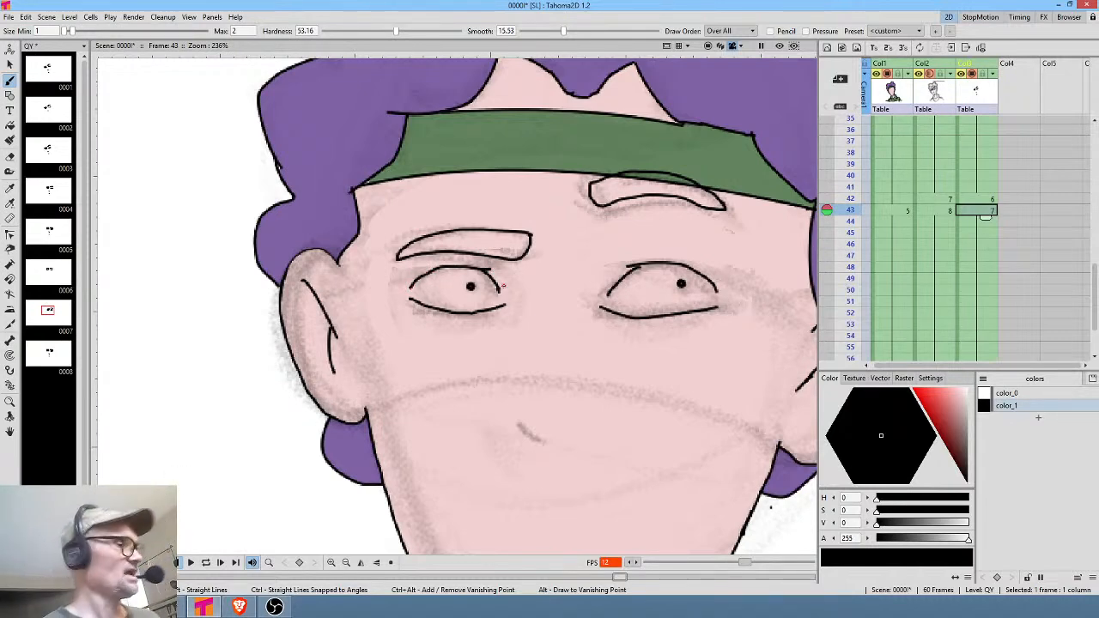
{"action": "key", "text": "a"}
{"action": "left_click_drag", "start_coordinate": [506, 274], "coordinate": [515, 275]}
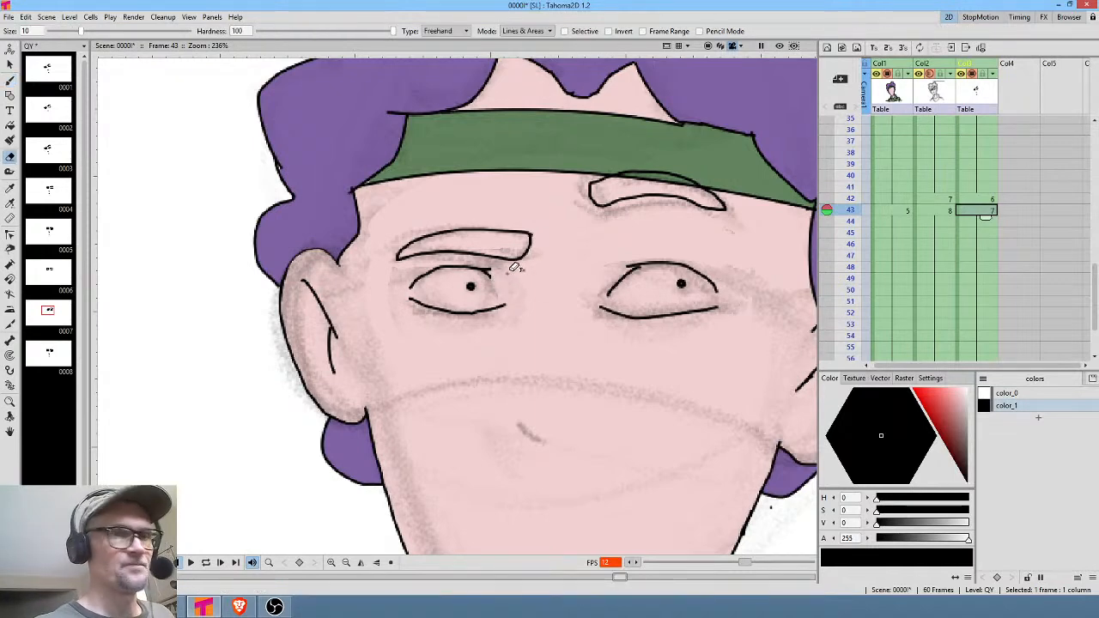
{"action": "key", "text": "b"}
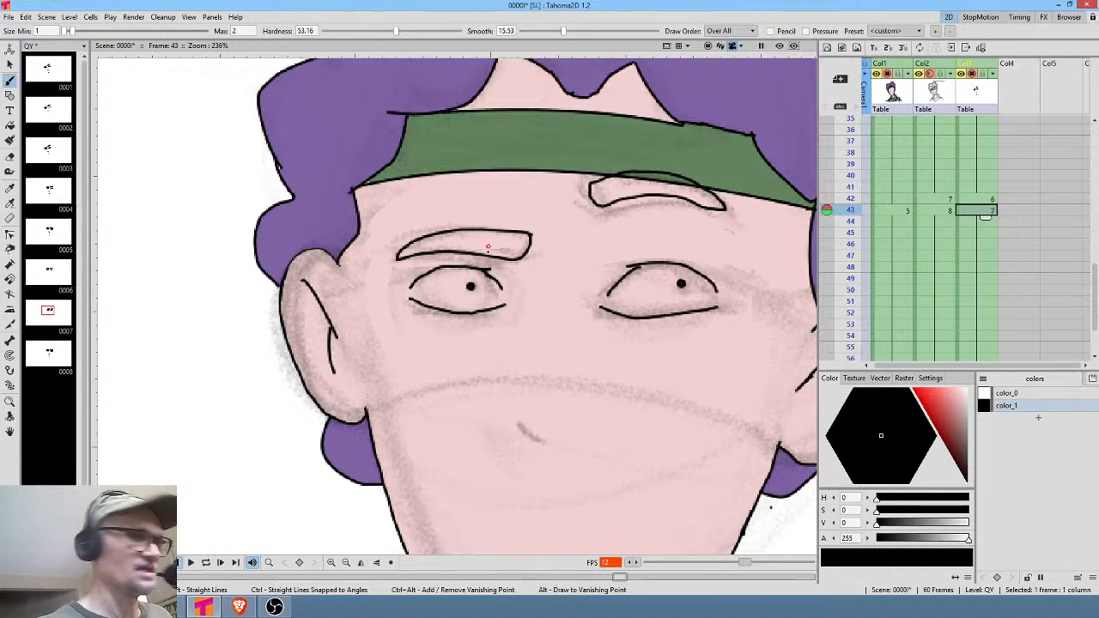
Ink the small nose curve and the closed mouth outline over the sketch on frame 43.
{"action": "key", "text": "a"}
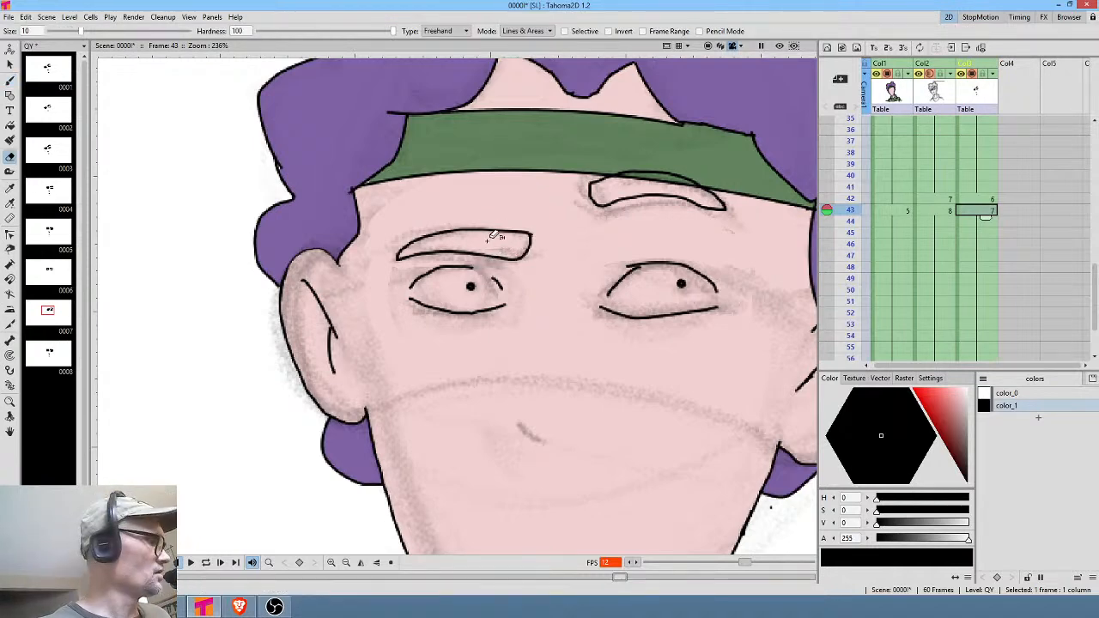
{"action": "key", "text": "b"}
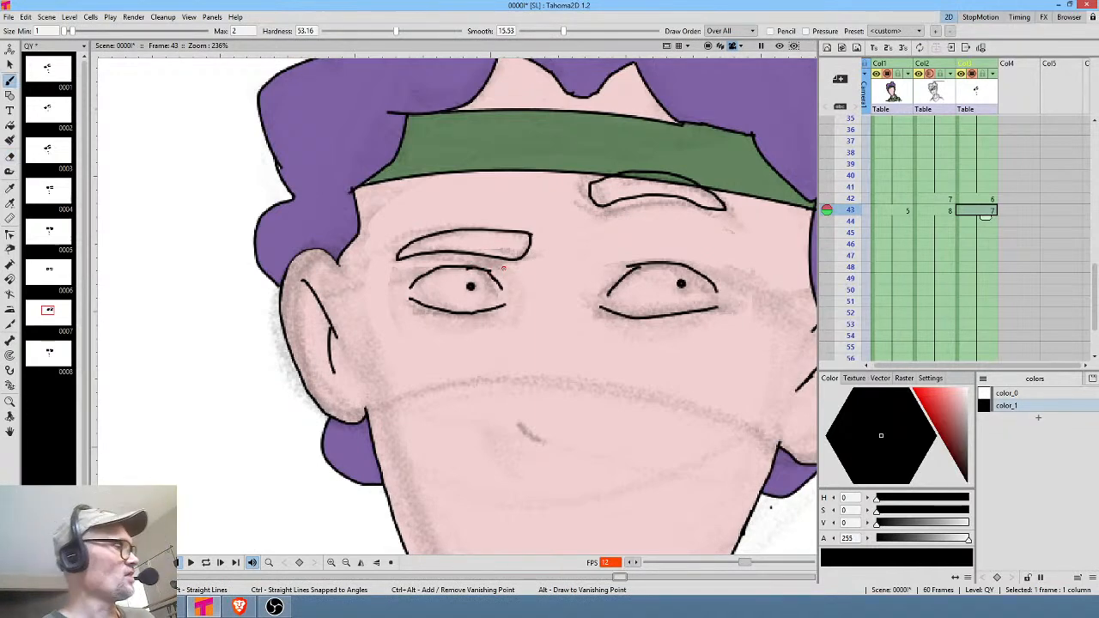
{"action": "key", "text": "a"}
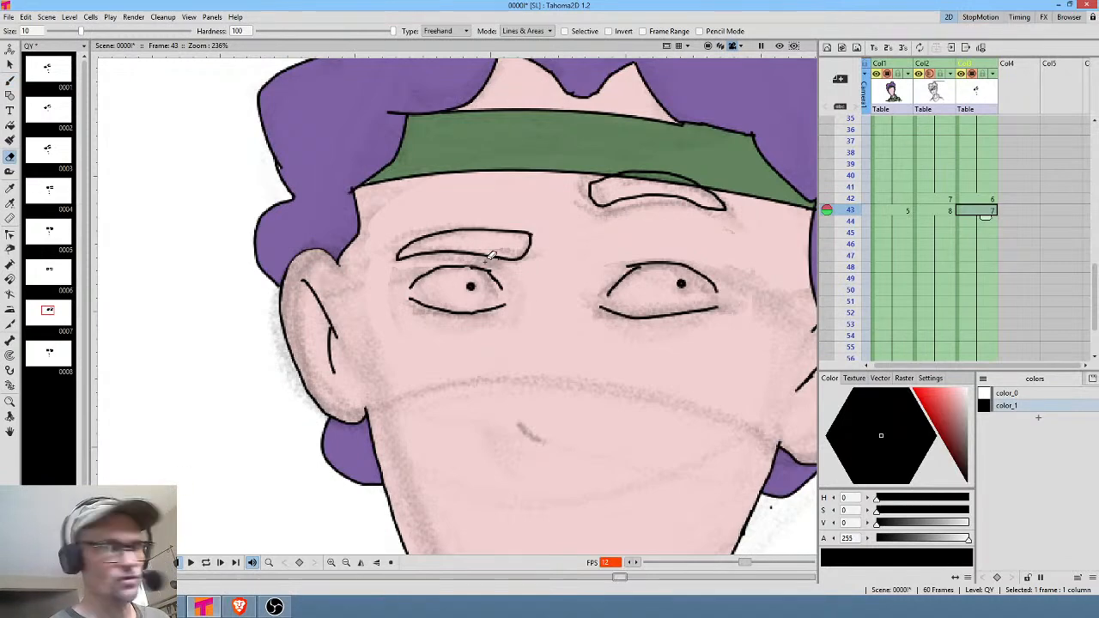
{"action": "key", "text": "b"}
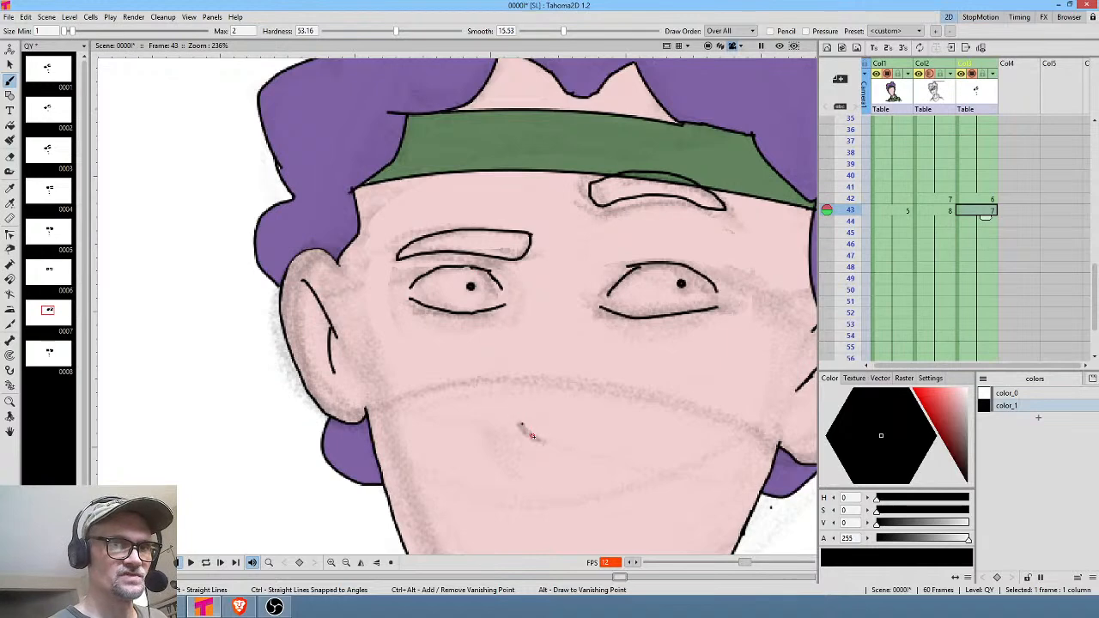
{"action": "left_click_drag", "start_coordinate": [532, 435], "coordinate": [543, 433]}
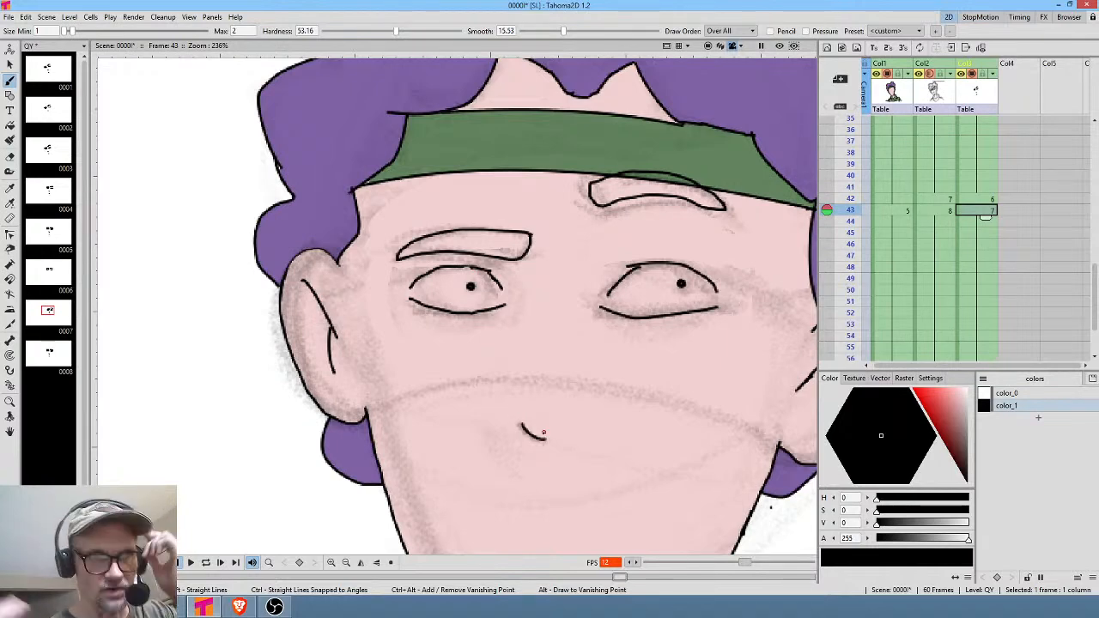
{"action": "left_click_drag", "start_coordinate": [673, 372], "coordinate": [703, 226]}
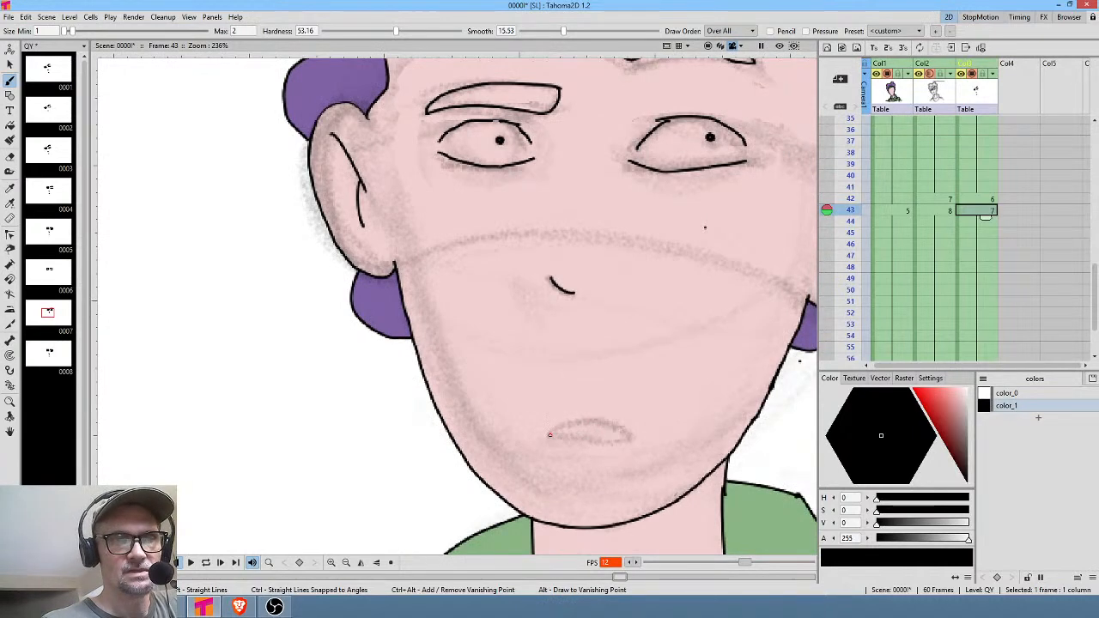
{"action": "mouse_move", "coordinate": [550, 434]}
{"action": "left_mouse_down"}
{"action": "mouse_move", "coordinate": [606, 424]}
{"action": "mouse_move", "coordinate": [631, 436]}
{"action": "left_mouse_up"}
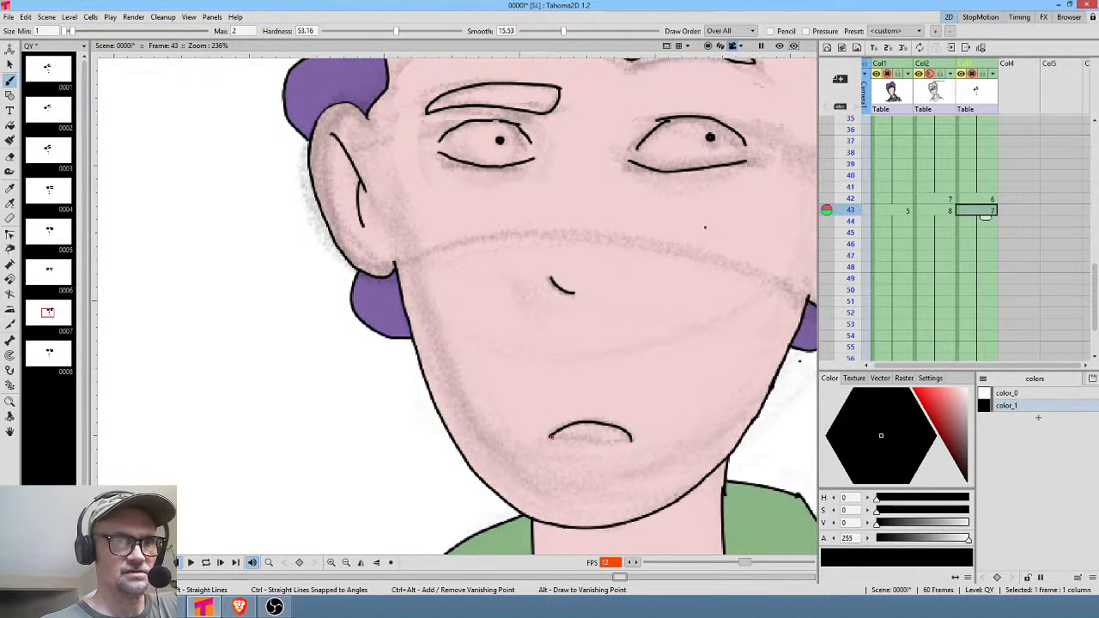
{"action": "left_click_drag", "start_coordinate": [553, 442], "coordinate": [633, 440]}
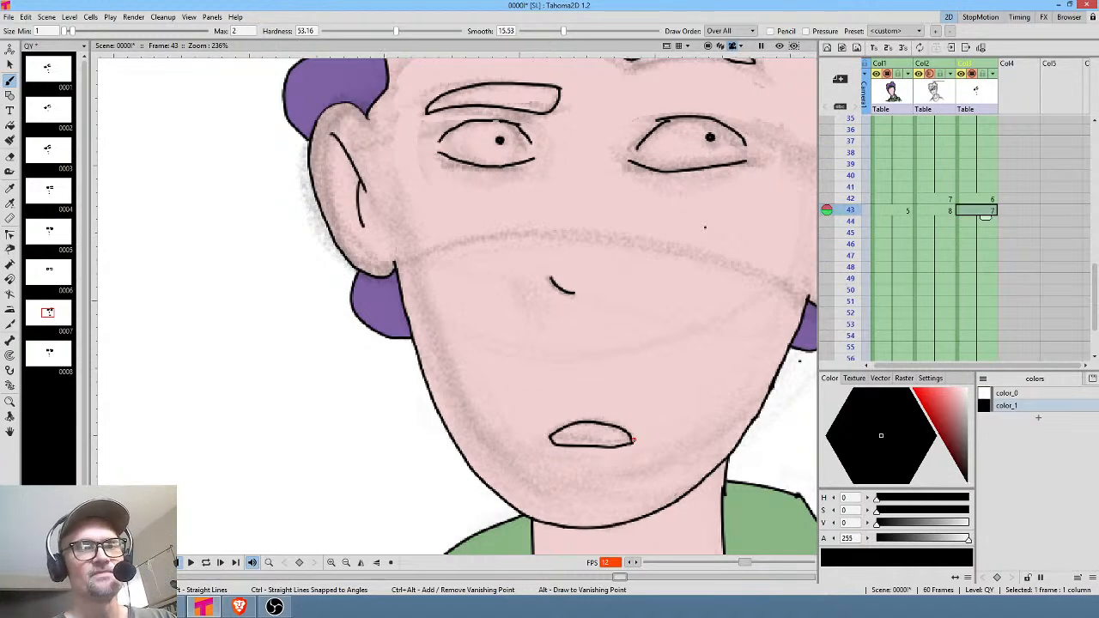
Erase and redraw the nose-side part of the upper lid on the character's left eye at frame 43.
{"action": "left_click_drag", "start_coordinate": [698, 92], "coordinate": [658, 215]}
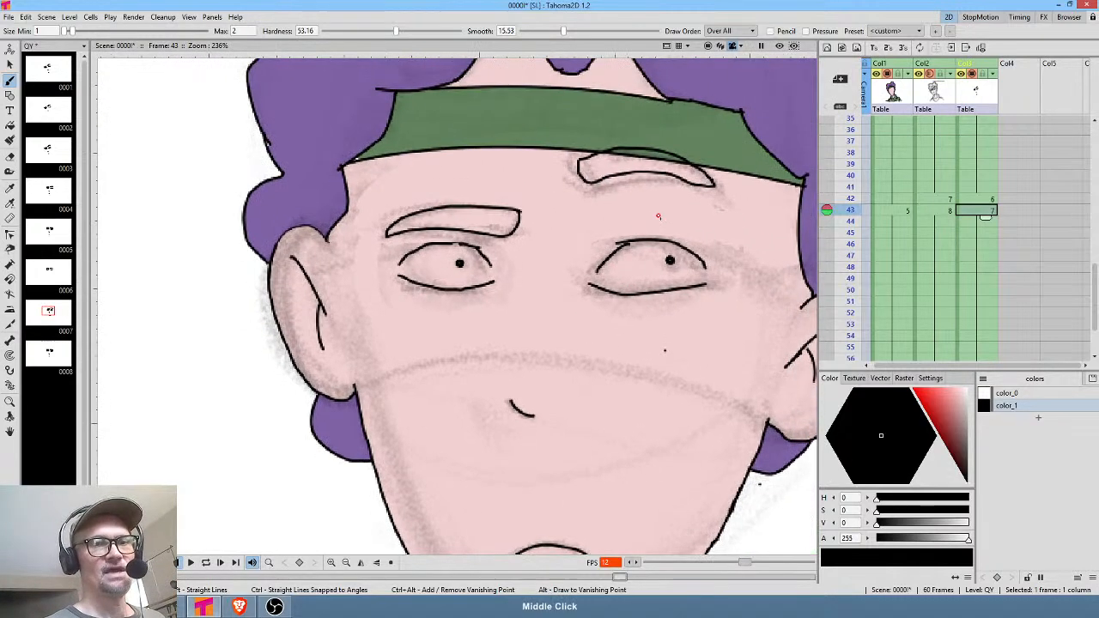
{"action": "left_click_drag", "start_coordinate": [615, 284], "coordinate": [664, 256]}
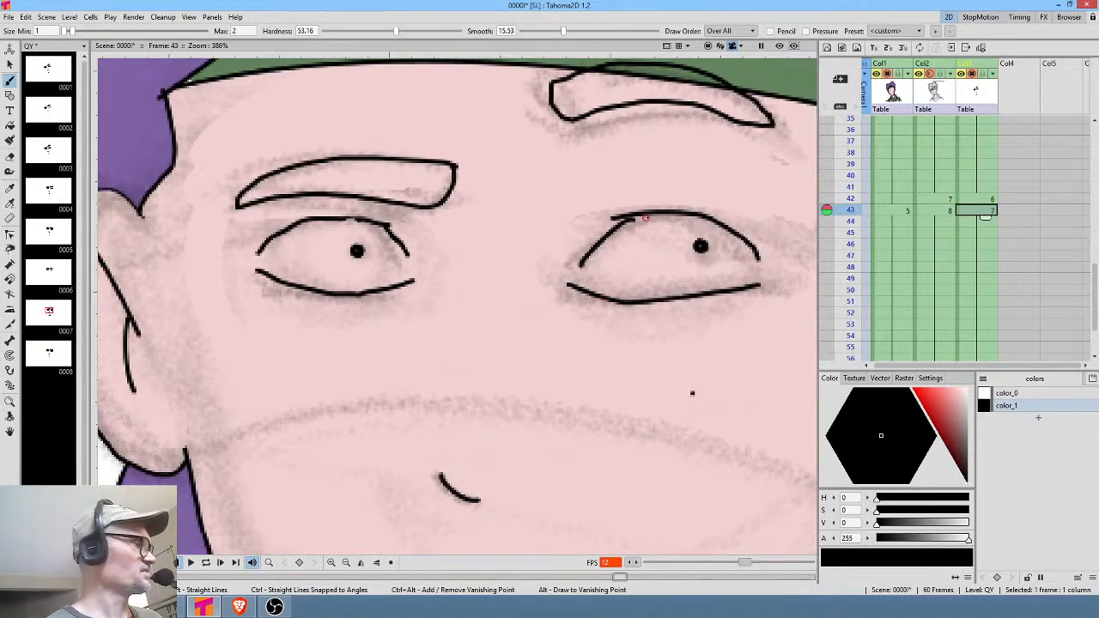
{"action": "key", "text": "a"}
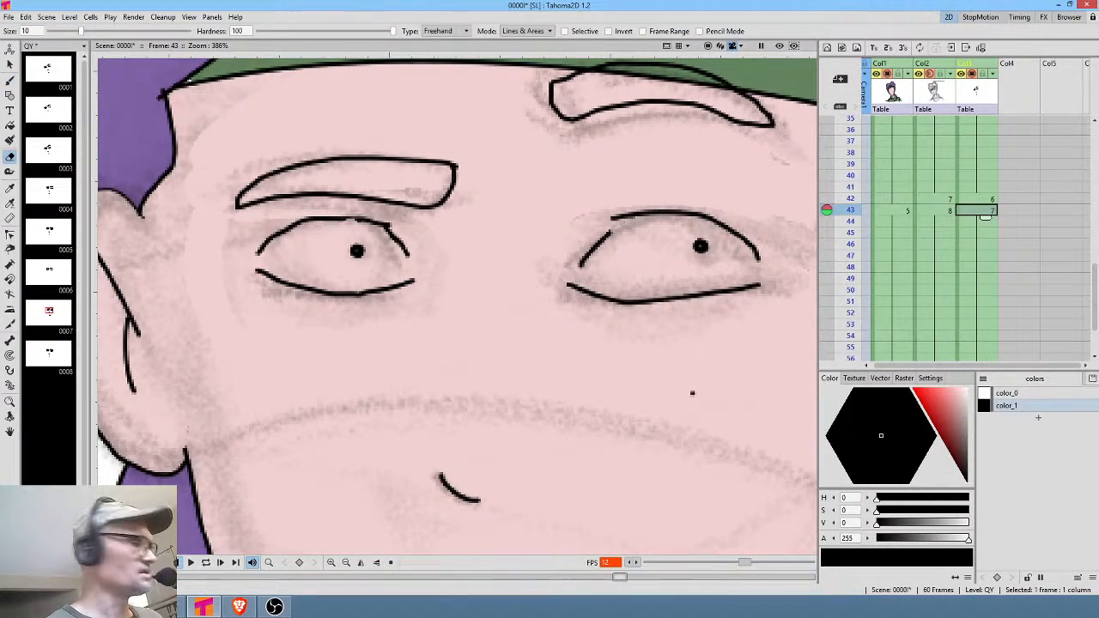
{"action": "key", "text": "b"}
{"action": "left_click_drag", "start_coordinate": [612, 231], "coordinate": [621, 226]}
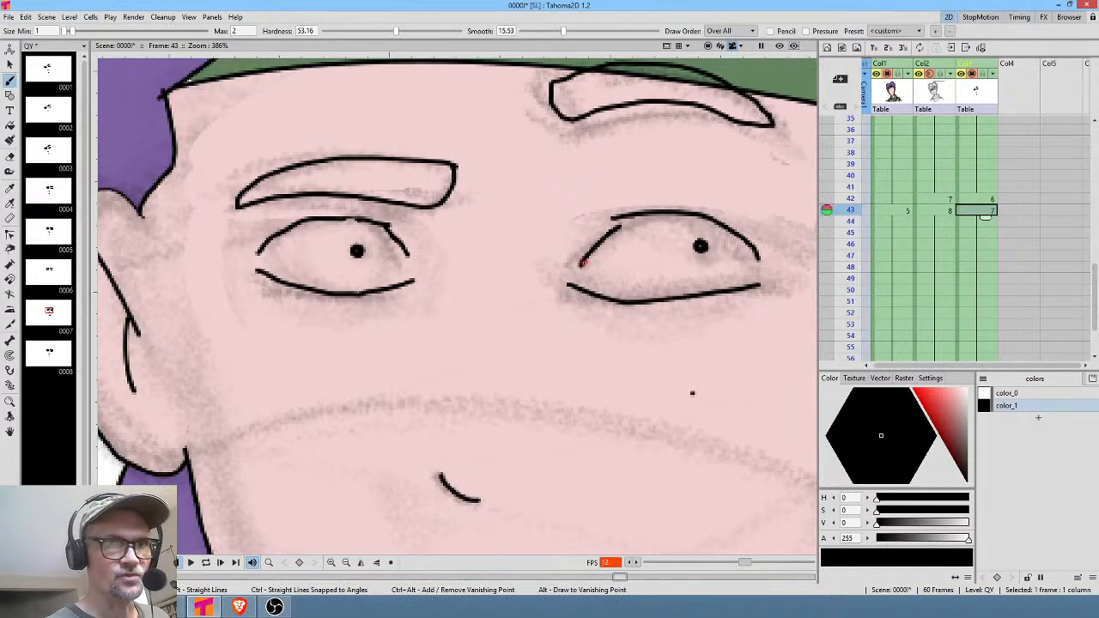
Add short ink strokes at the corners of both eyes on frame 43 to narrow the gaps between the lids.
{"action": "left_click_drag", "start_coordinate": [584, 261], "coordinate": [573, 275]}
{"action": "left_click_drag", "start_coordinate": [405, 257], "coordinate": [410, 270]}
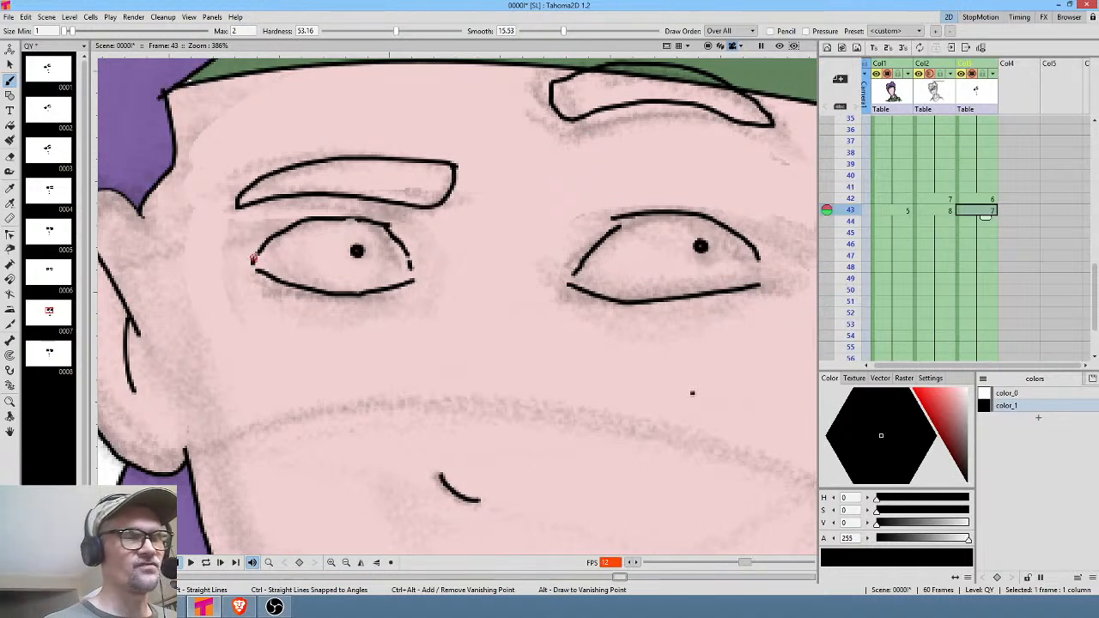
{"action": "left_click_drag", "start_coordinate": [763, 255], "coordinate": [761, 281]}
{"action": "left_click_drag", "start_coordinate": [740, 330], "coordinate": [693, 355]}
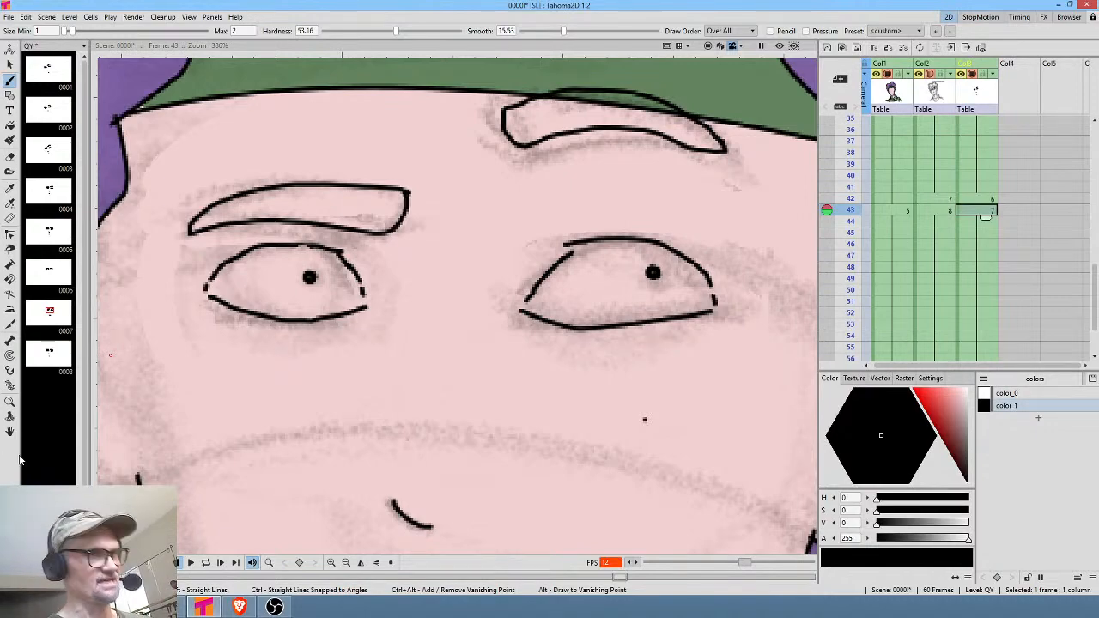
Scrub through the scene from frame 1 to frame 43 to review the inked expressions and their timing.
{"action": "scroll", "coordinate": [257, 411], "scroll_direction": "down", "scroll_amount": 3}
{"action": "scroll", "coordinate": [268, 410], "scroll_direction": "down", "scroll_amount": 4}
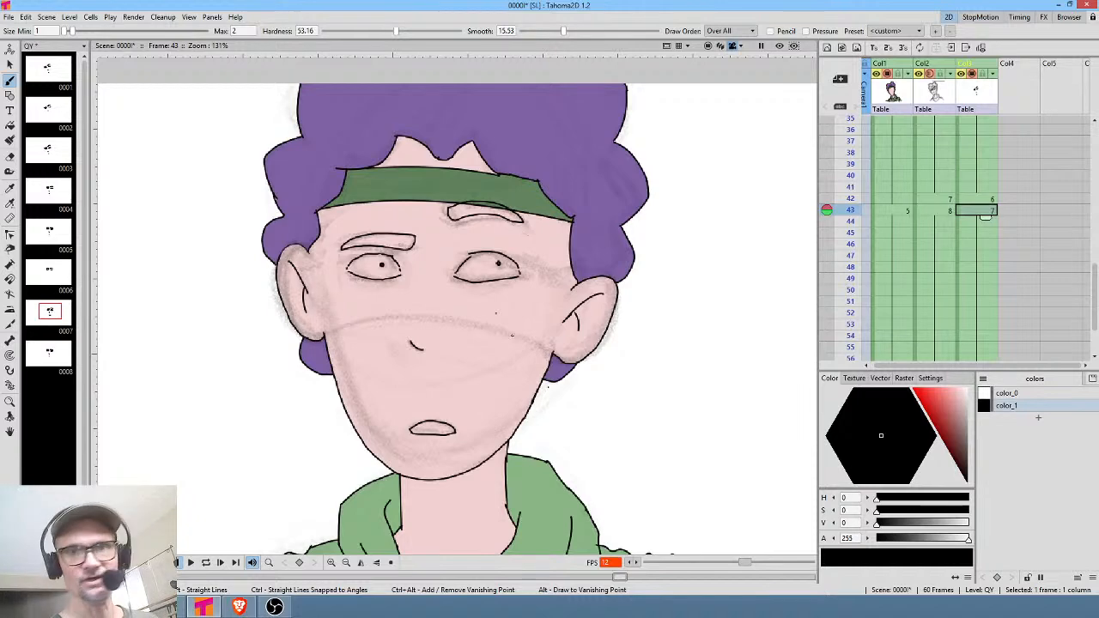
{"action": "left_click_drag", "start_coordinate": [1004, 209], "coordinate": [1005, 331]}
{"action": "left_click_drag", "start_coordinate": [997, 169], "coordinate": [1004, 295]}
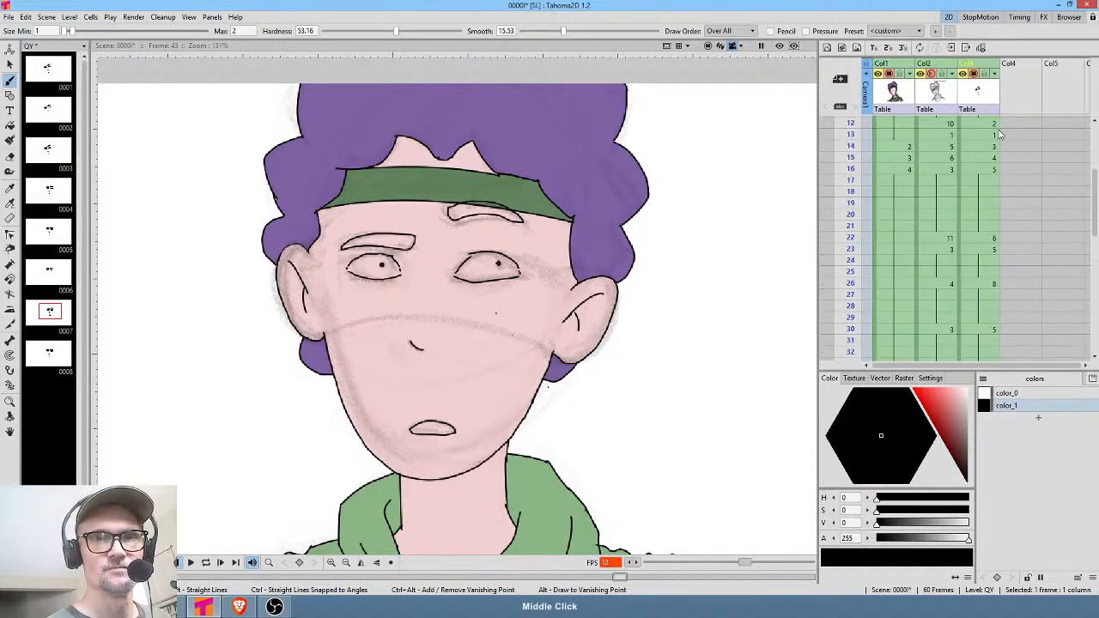
{"action": "left_click_drag", "start_coordinate": [1000, 135], "coordinate": [995, 293]}
{"action": "left_click", "coordinate": [987, 123]}
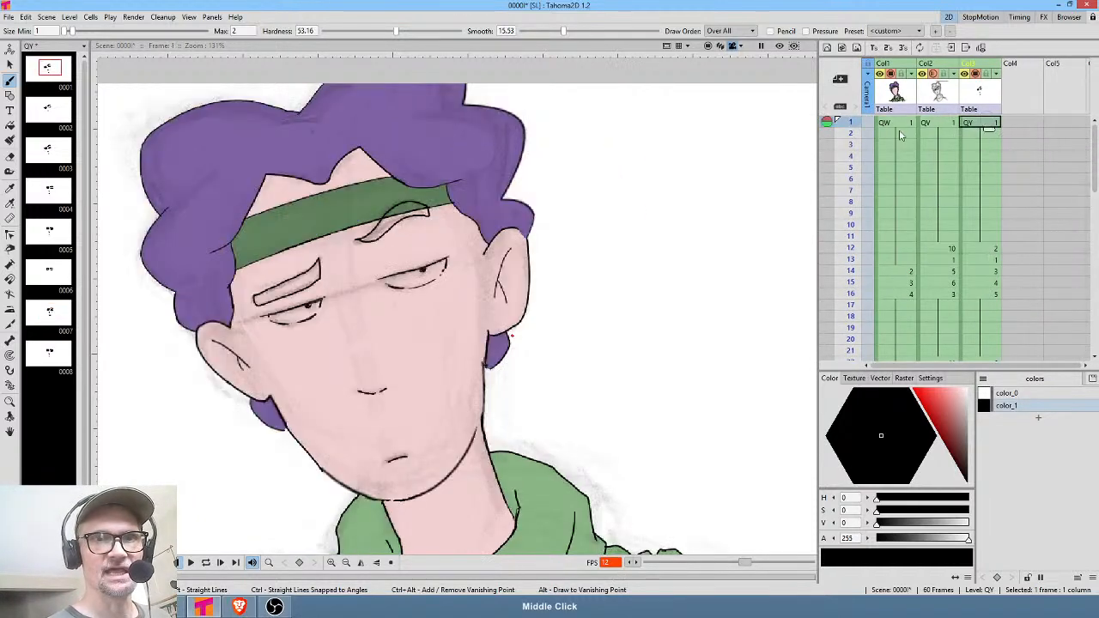
{"action": "mouse_move", "coordinate": [850, 129]}
{"action": "left_mouse_down"}
{"action": "mouse_move", "coordinate": [860, 247]}
{"action": "mouse_move", "coordinate": [865, 140]}
{"action": "mouse_move", "coordinate": [851, 237]}
{"action": "left_mouse_up"}
{"action": "left_click_drag", "start_coordinate": [997, 273], "coordinate": [987, 169]}
{"action": "left_click_drag", "start_coordinate": [851, 127], "coordinate": [852, 256]}
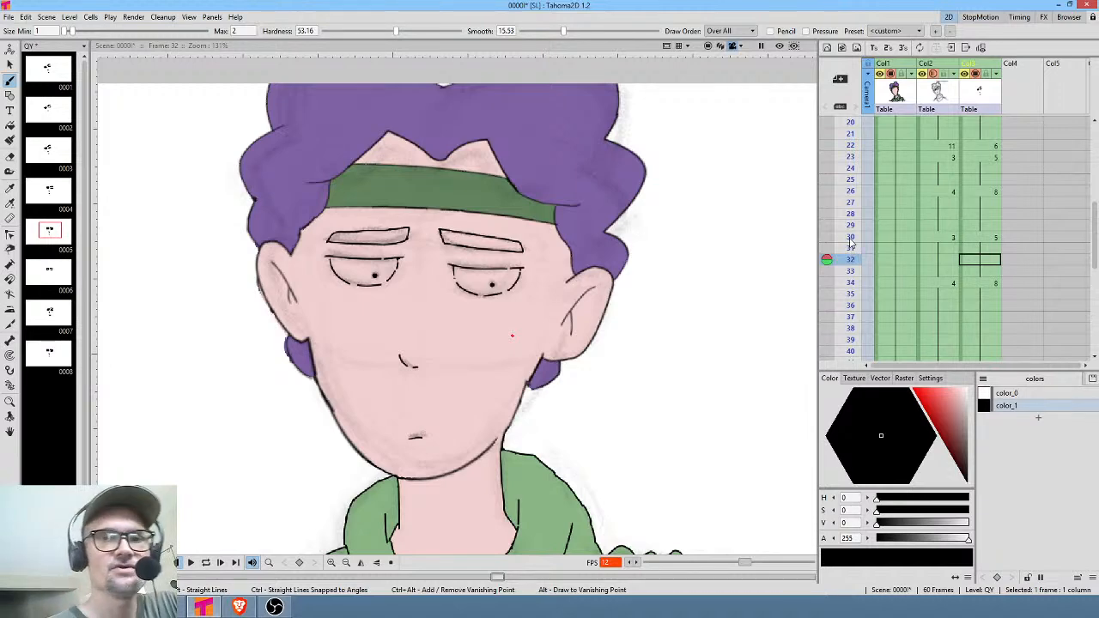
{"action": "left_click_drag", "start_coordinate": [852, 240], "coordinate": [852, 290]}
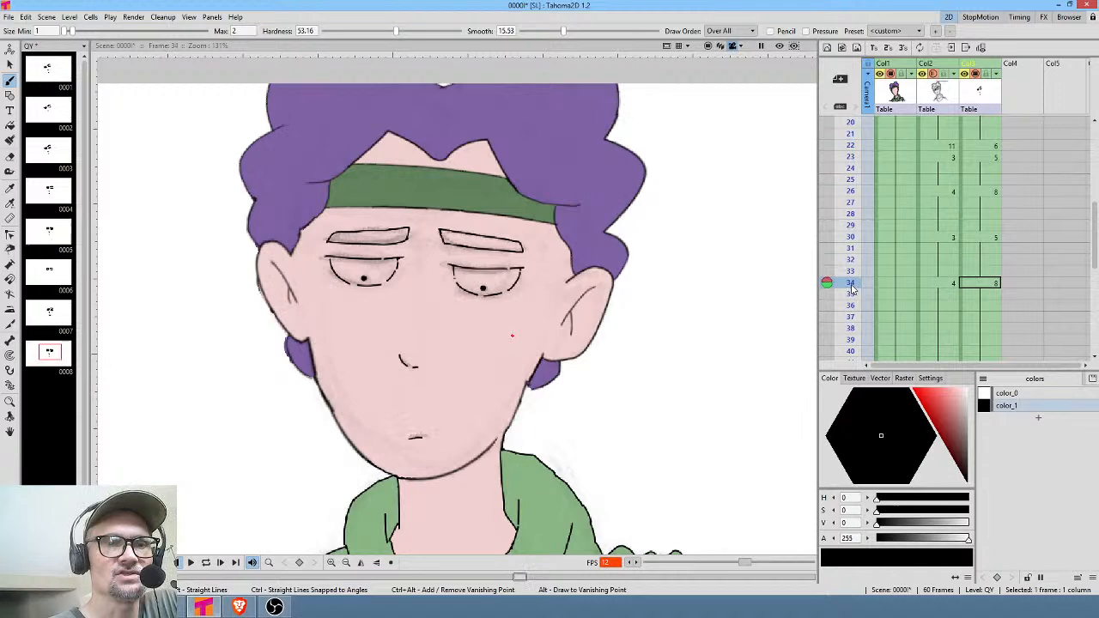
{"action": "middle_click", "coordinate": [1007, 256]}
{"action": "left_click_drag", "start_coordinate": [851, 216], "coordinate": [853, 263]}
{"action": "scroll", "coordinate": [852, 264], "scroll_direction": "down", "scroll_amount": 3}
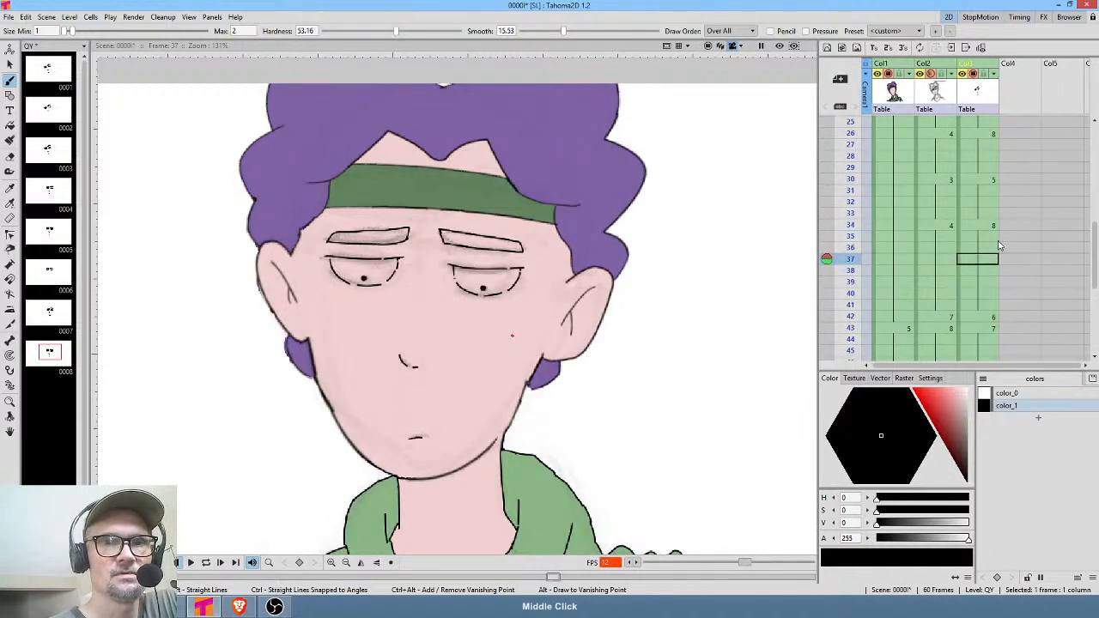
{"action": "mouse_move", "coordinate": [854, 217]}
{"action": "left_mouse_down"}
{"action": "mouse_move", "coordinate": [853, 279]}
{"action": "mouse_move", "coordinate": [848, 257]}
{"action": "left_mouse_up"}
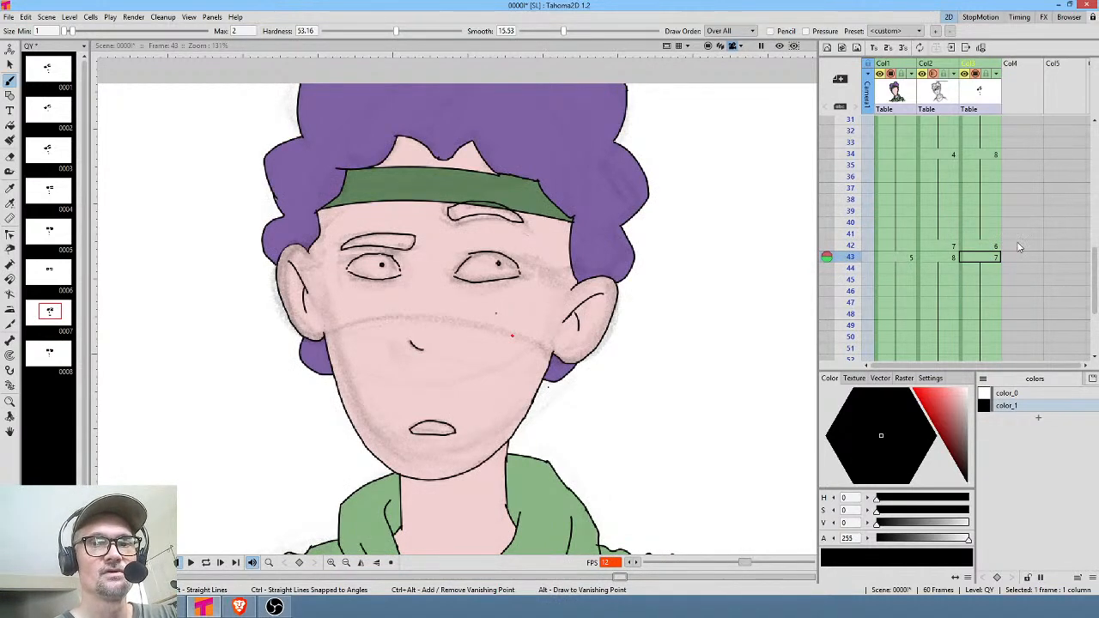
{"action": "scroll", "coordinate": [1019, 248], "scroll_direction": "down", "scroll_amount": 3}
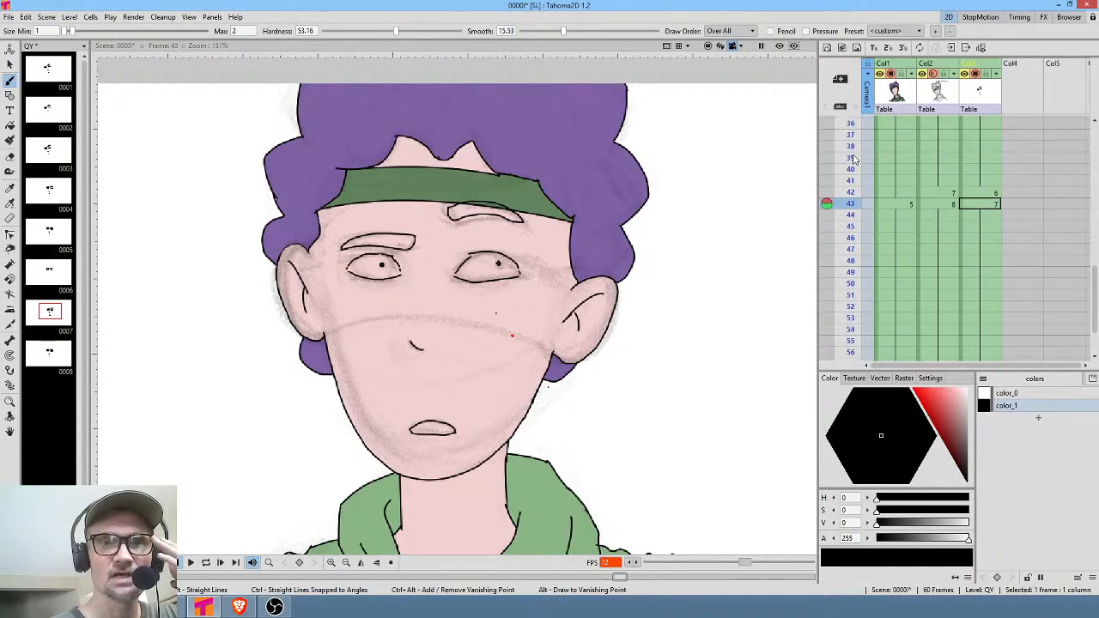
{"action": "mouse_move", "coordinate": [852, 159]}
{"action": "left_mouse_down"}
{"action": "mouse_move", "coordinate": [852, 226]}
{"action": "mouse_move", "coordinate": [854, 196]}
{"action": "mouse_move", "coordinate": [855, 206]}
{"action": "left_mouse_up"}
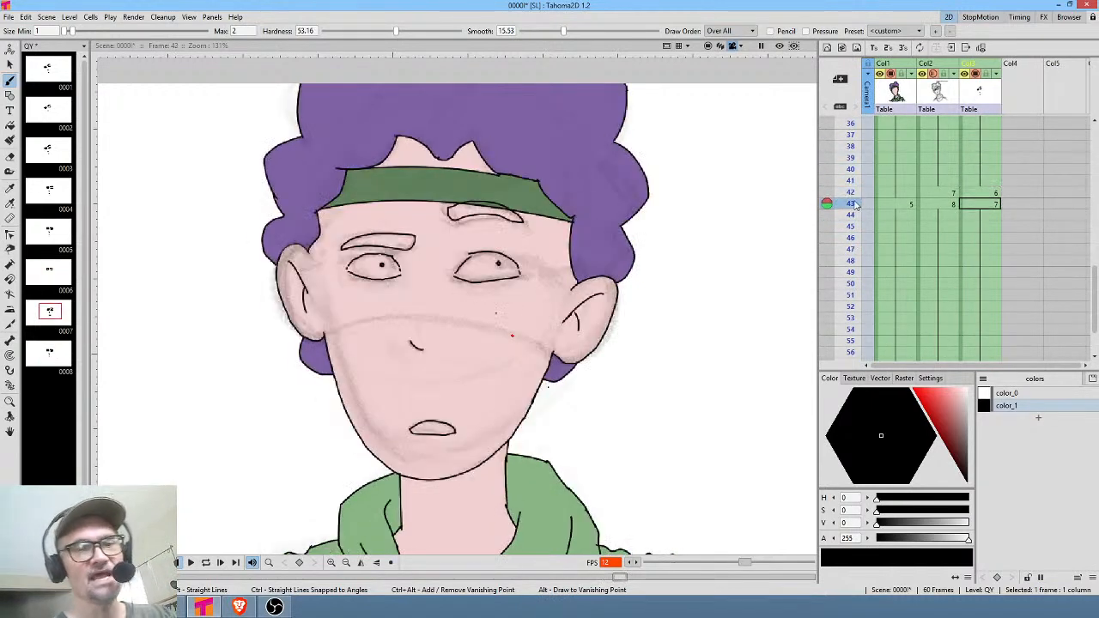
Flip between frames 42 and 43 in Col3 to compare the closed-eye drawing with the open-eye drawing.
{"action": "left_click", "coordinate": [994, 193]}
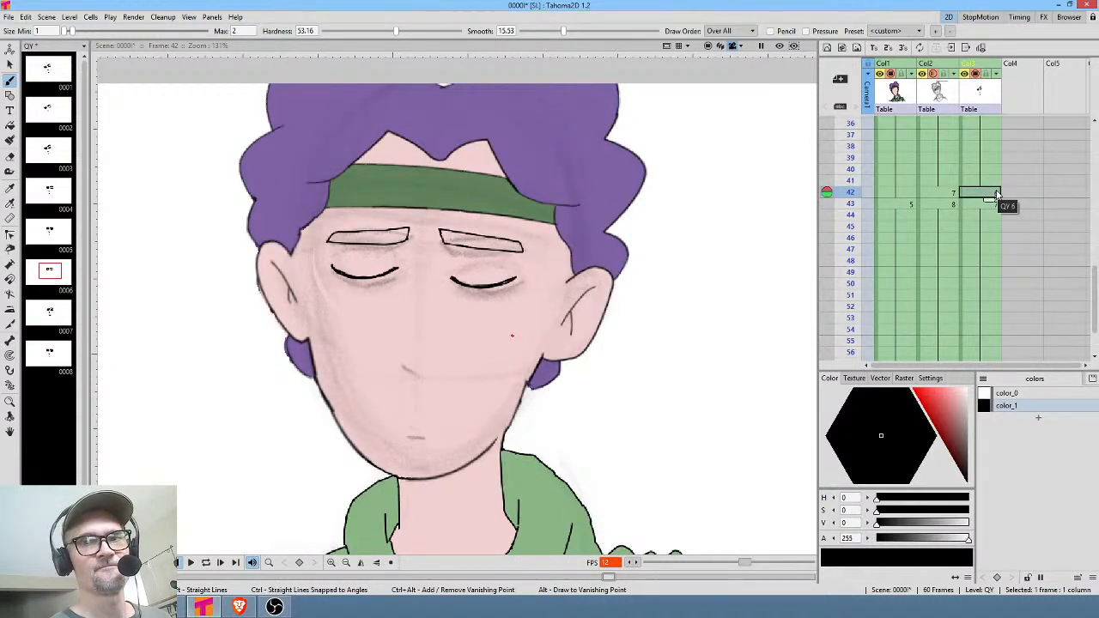
{"action": "left_click", "coordinate": [970, 204]}
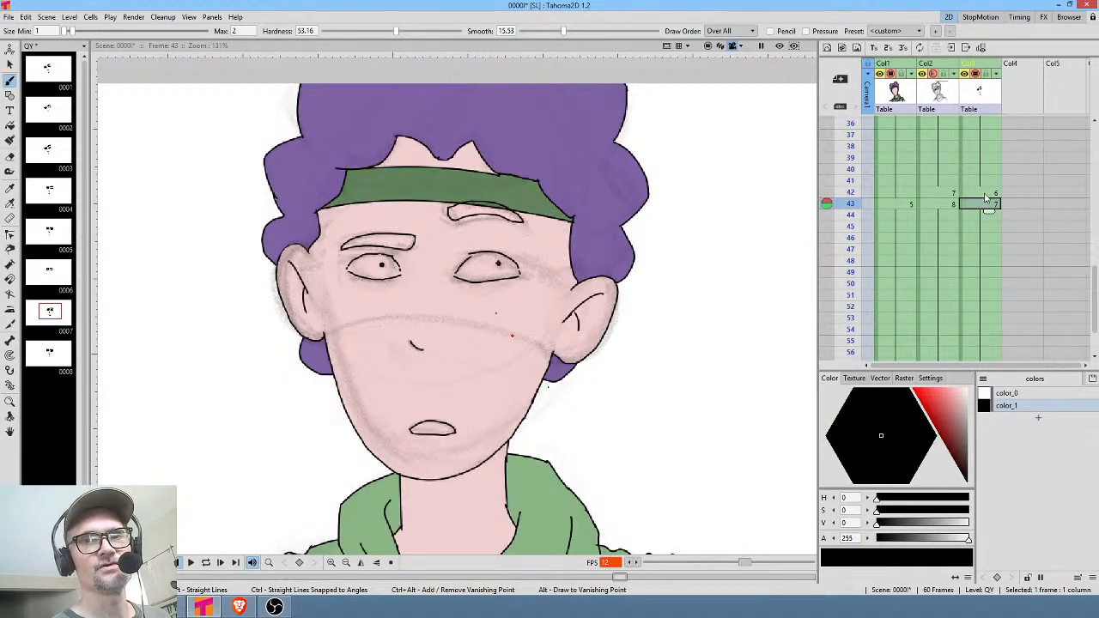
{"action": "left_click", "coordinate": [999, 192]}
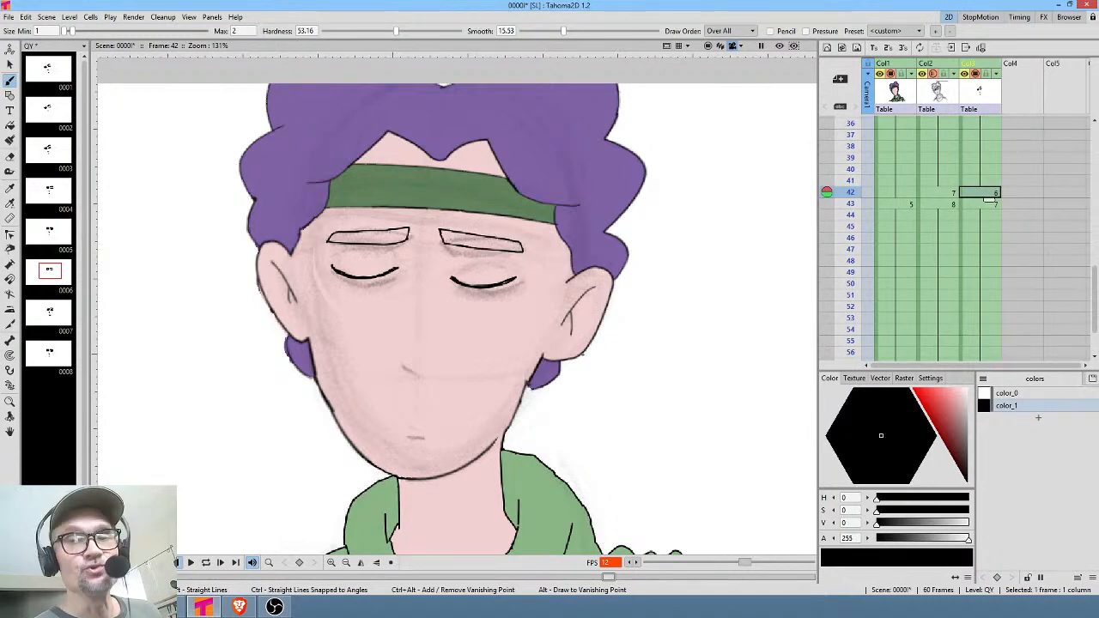
{"action": "scroll", "coordinate": [504, 313], "scroll_direction": "up", "scroll_amount": 2}
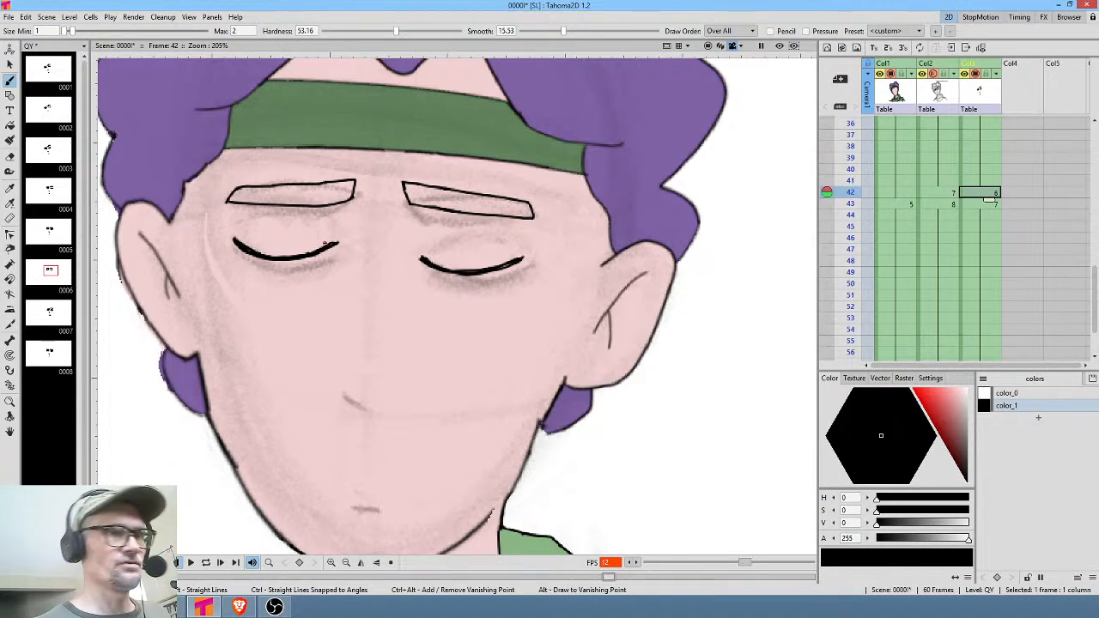
{"action": "left_click", "coordinate": [980, 203]}
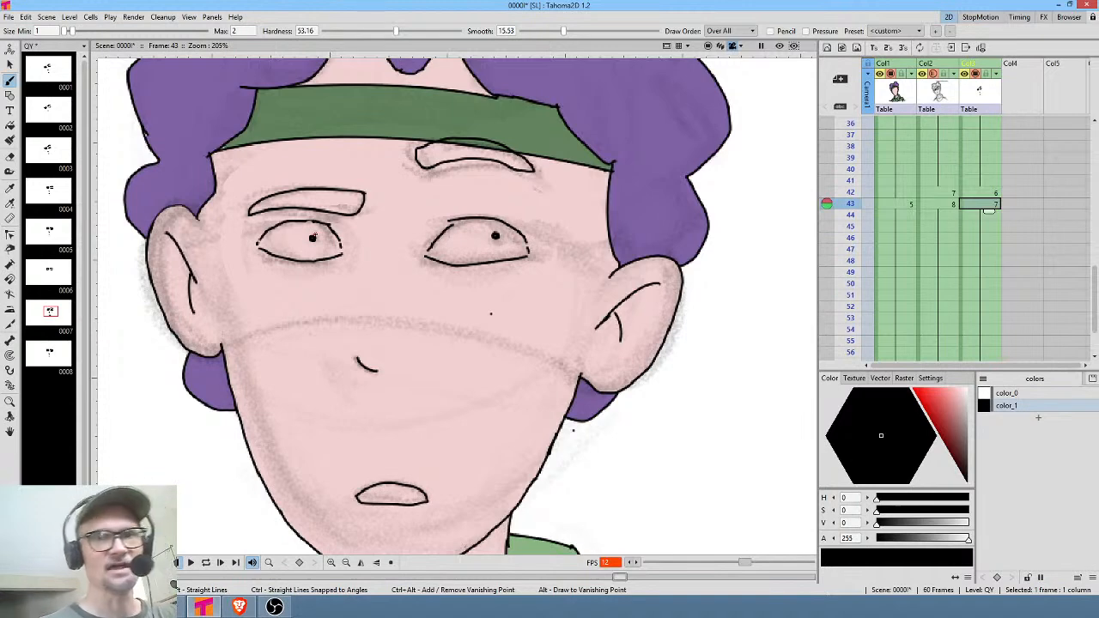
Review the facial animation again from frame 1, check frame 49, and return to the blink drawing on frame 42.
{"action": "scroll", "coordinate": [1001, 188], "scroll_direction": "up", "scroll_amount": 10}
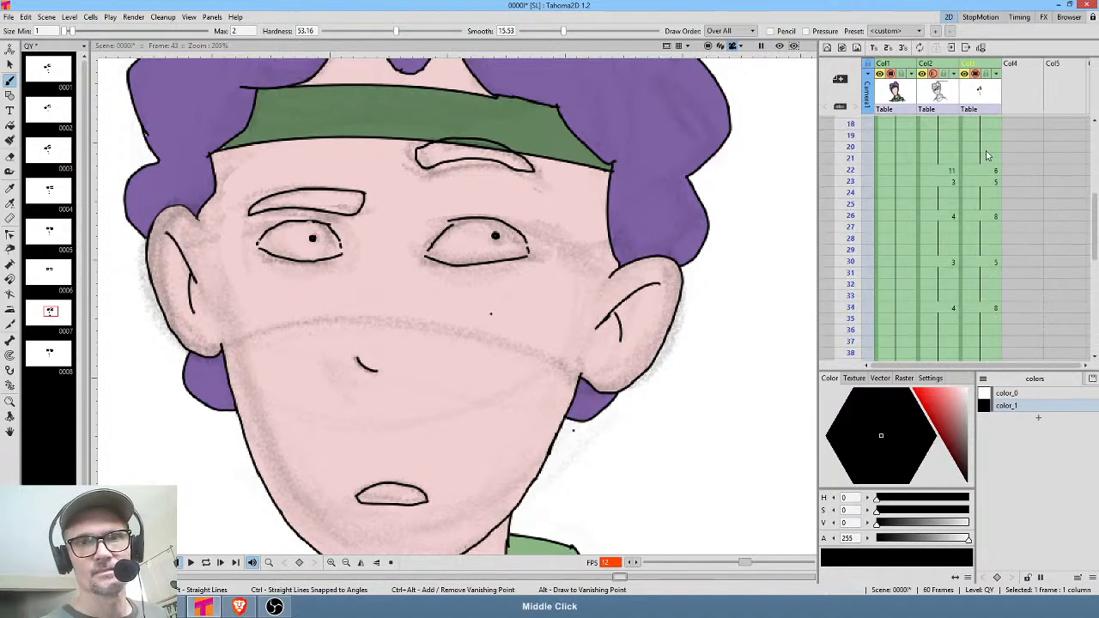
{"action": "left_click", "coordinate": [980, 122]}
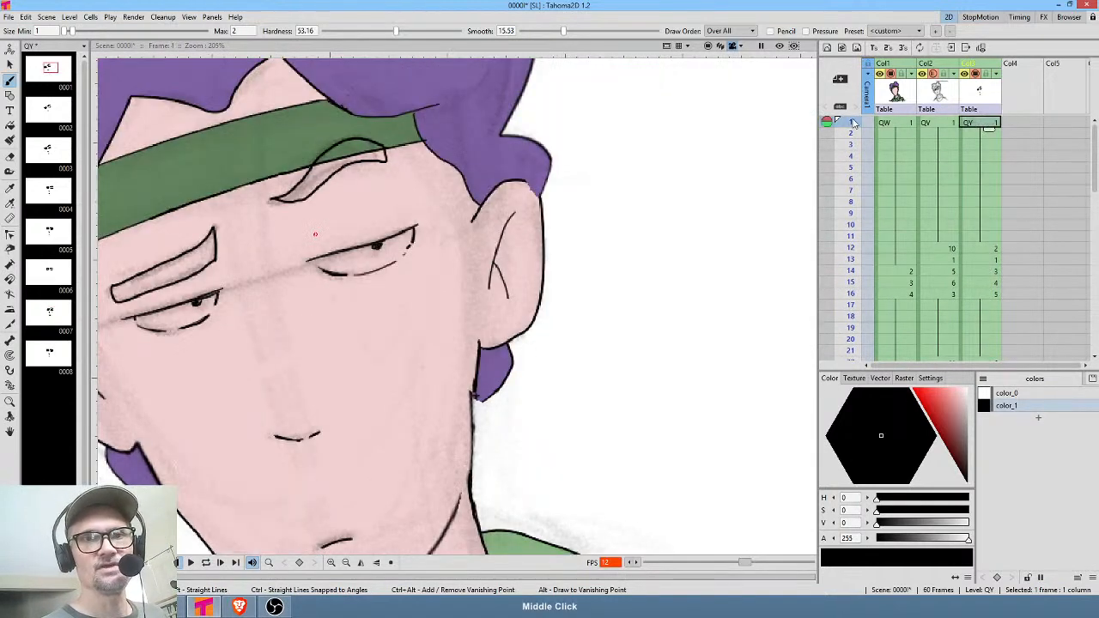
{"action": "left_click_drag", "start_coordinate": [855, 122], "coordinate": [852, 236]}
{"action": "scroll", "coordinate": [855, 225], "scroll_direction": "down", "scroll_amount": 3}
{"action": "scroll", "coordinate": [970, 241], "scroll_direction": "down", "scroll_amount": 6}
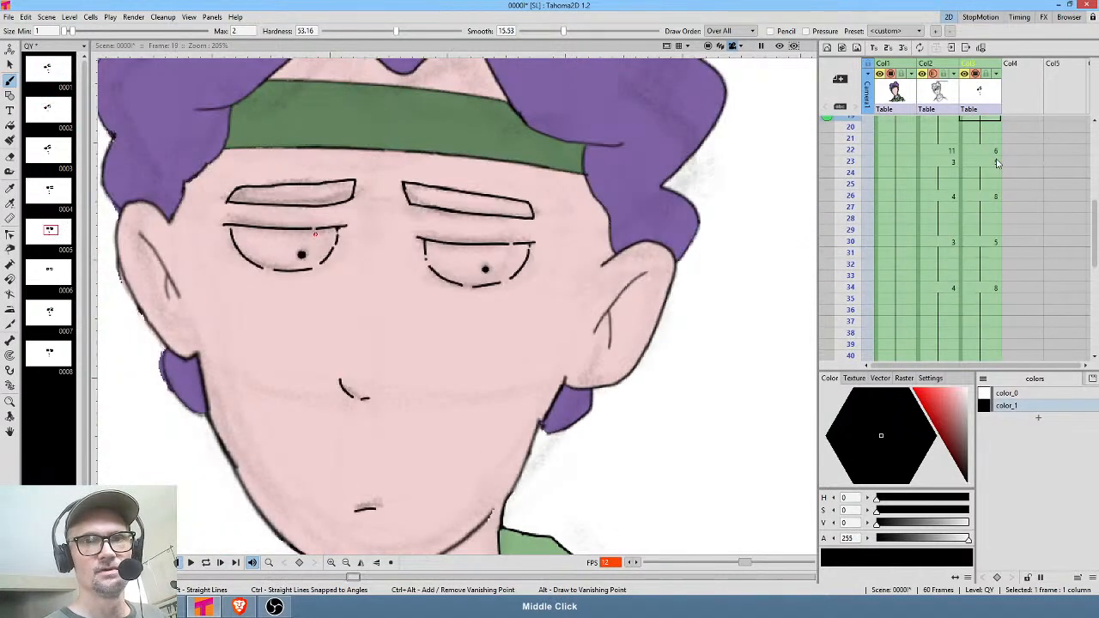
{"action": "scroll", "coordinate": [998, 201], "scroll_direction": "down", "scroll_amount": 2}
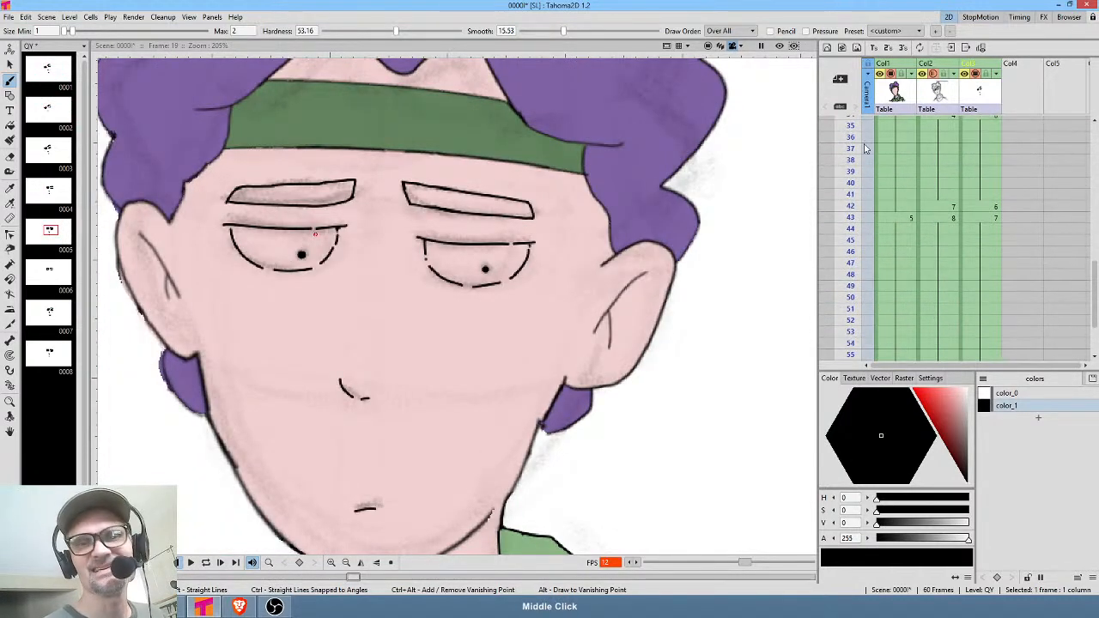
{"action": "left_click", "coordinate": [848, 254]}
{"action": "left_click", "coordinate": [994, 285]}
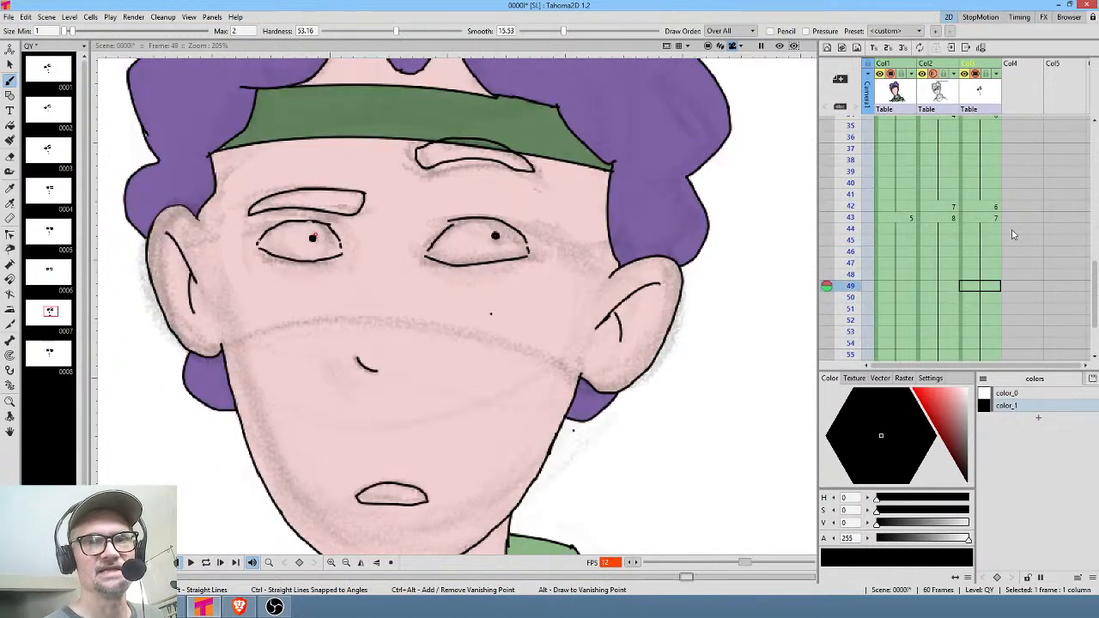
{"action": "scroll", "coordinate": [998, 177], "scroll_direction": "down", "scroll_amount": 3}
{"action": "scroll", "coordinate": [979, 206], "scroll_direction": "up", "scroll_amount": 3}
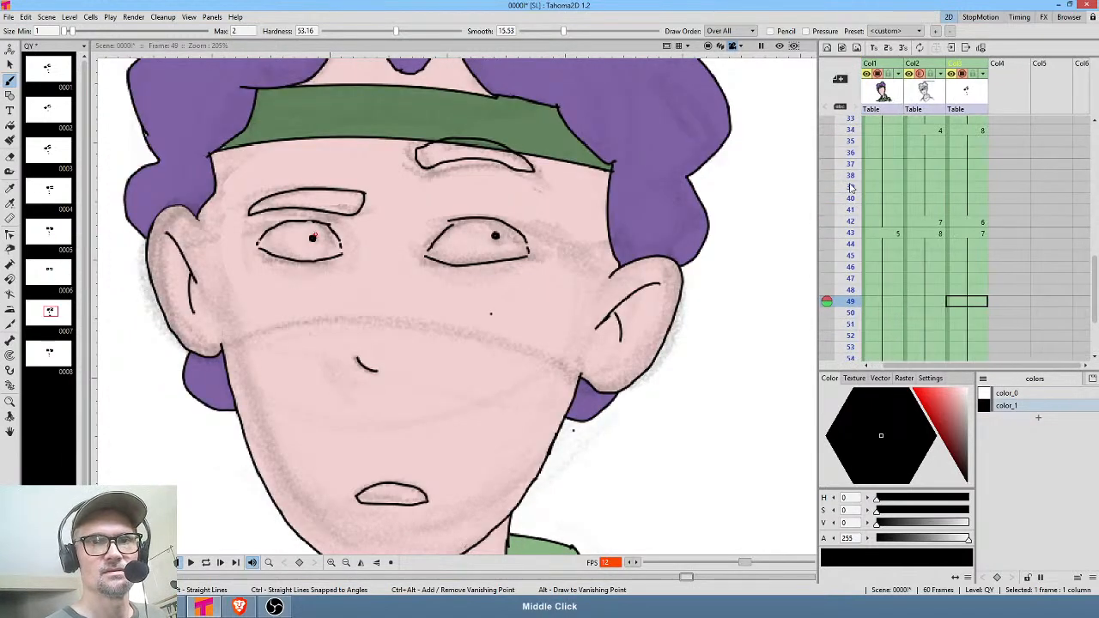
{"action": "left_click", "coordinate": [852, 233]}
{"action": "left_click", "coordinate": [851, 224]}
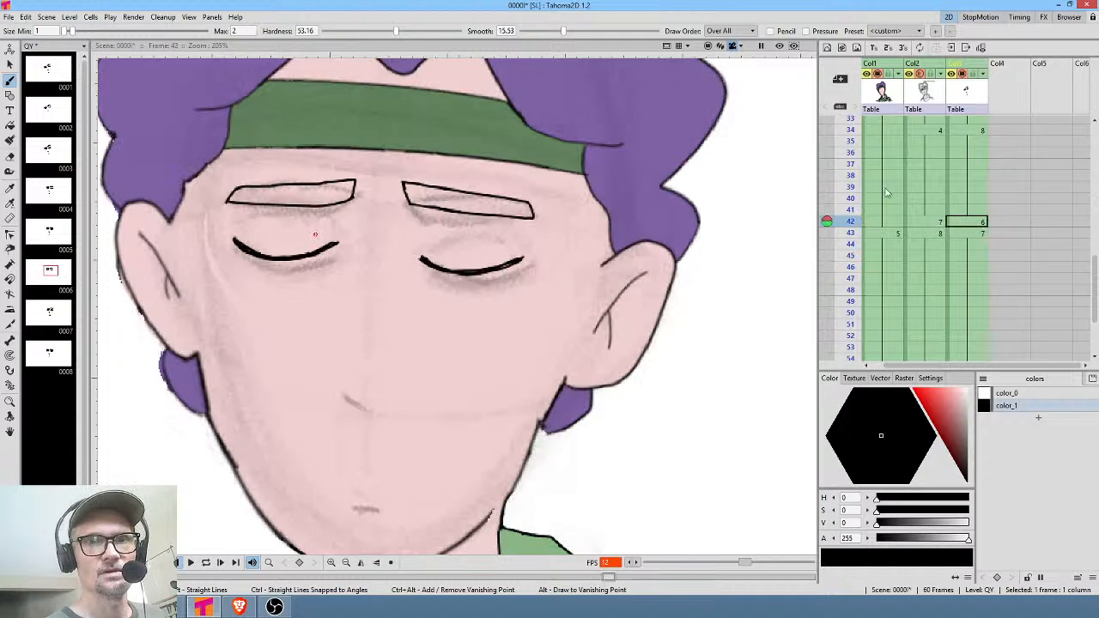
Flip between frames 42 and 43 in Col3 to compare the eyelids and brows of the blink and open-eye drawings.
{"action": "left_click", "coordinate": [846, 188]}
{"action": "left_click", "coordinate": [848, 222]}
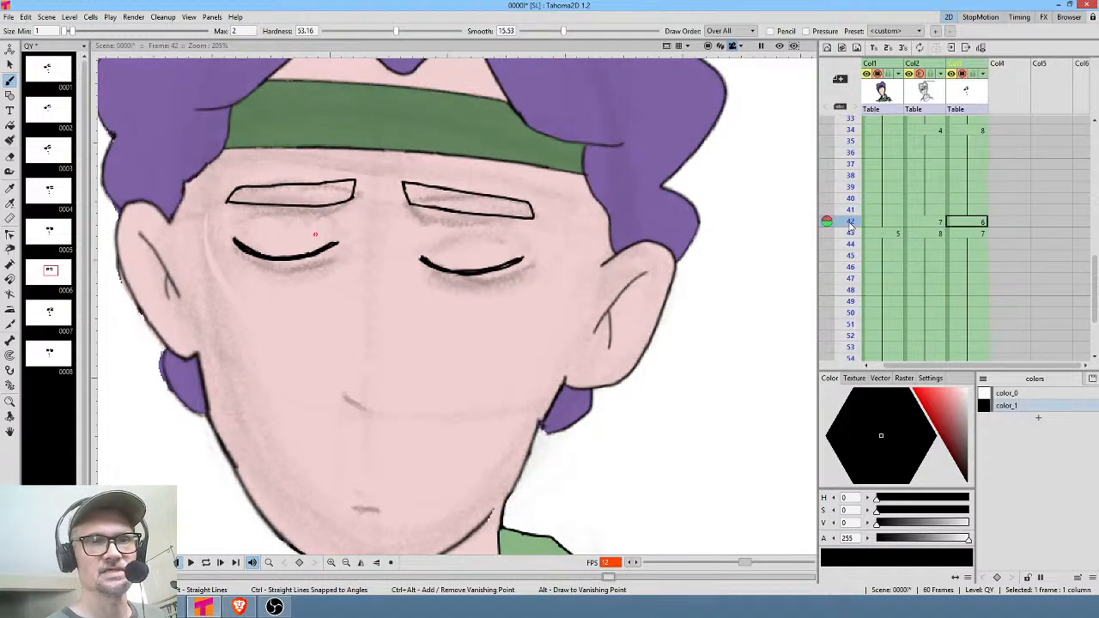
{"action": "left_click", "coordinate": [974, 233]}
{"action": "left_click", "coordinate": [985, 223]}
{"action": "left_click", "coordinate": [985, 232]}
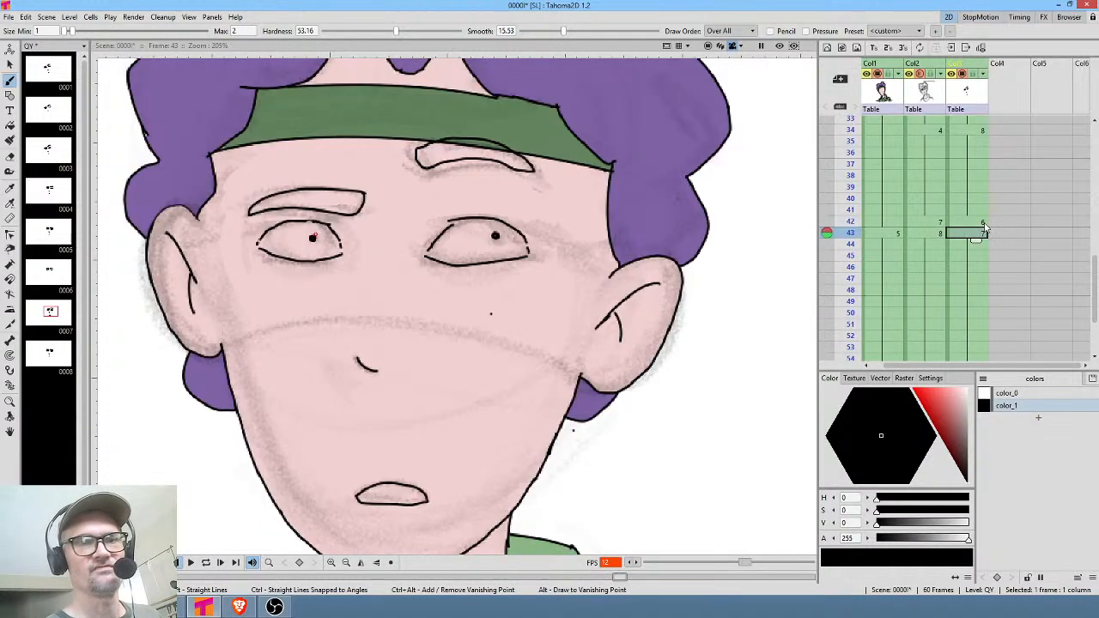
{"action": "left_click_drag", "start_coordinate": [526, 241], "coordinate": [531, 252]}
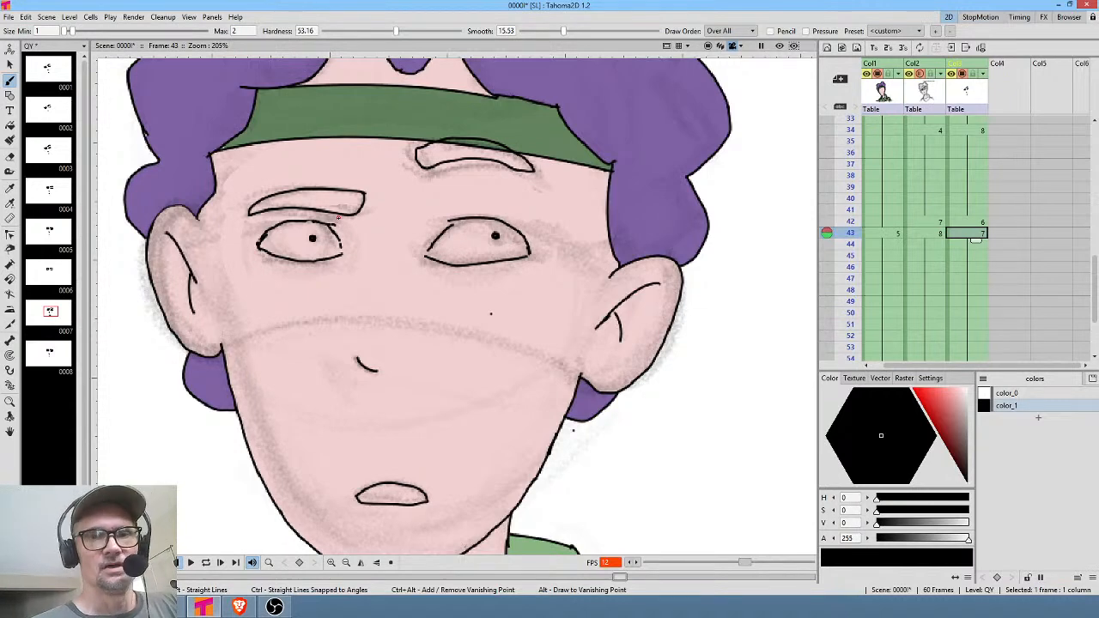
{"action": "left_click", "coordinate": [976, 223]}
{"action": "left_click", "coordinate": [972, 233]}
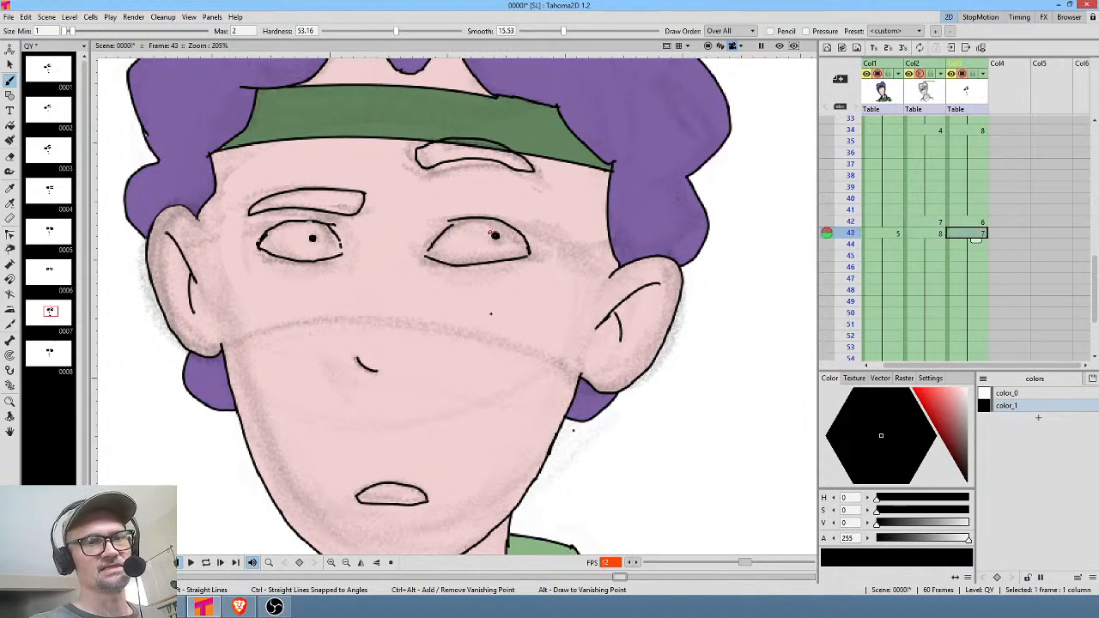
Review the facial features from frame 1 to the closed-eye drawing on frame 12, and return to frame 1 in Col3.
{"action": "scroll", "coordinate": [488, 239], "scroll_direction": "down", "scroll_amount": 5}
{"action": "mouse_move", "coordinate": [493, 240]}
{"action": "left_mouse_down"}
{"action": "mouse_move", "coordinate": [507, 229]}
{"action": "mouse_move", "coordinate": [497, 220]}
{"action": "left_mouse_up"}
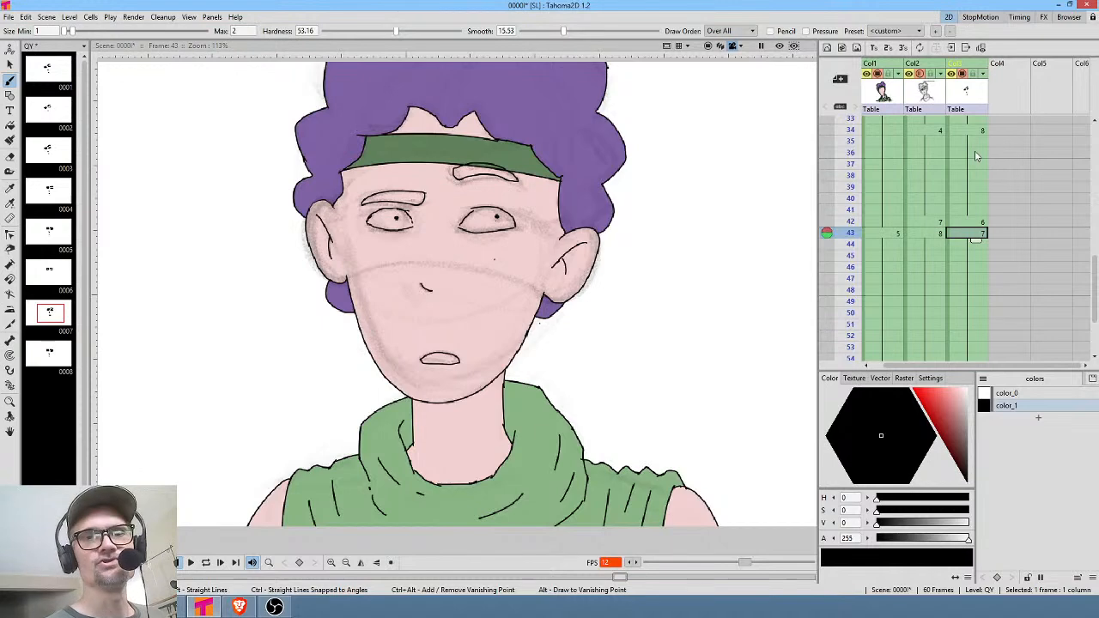
{"action": "left_click_drag", "start_coordinate": [974, 150], "coordinate": [1014, 311]}
{"action": "left_click_drag", "start_coordinate": [996, 197], "coordinate": [1018, 260]}
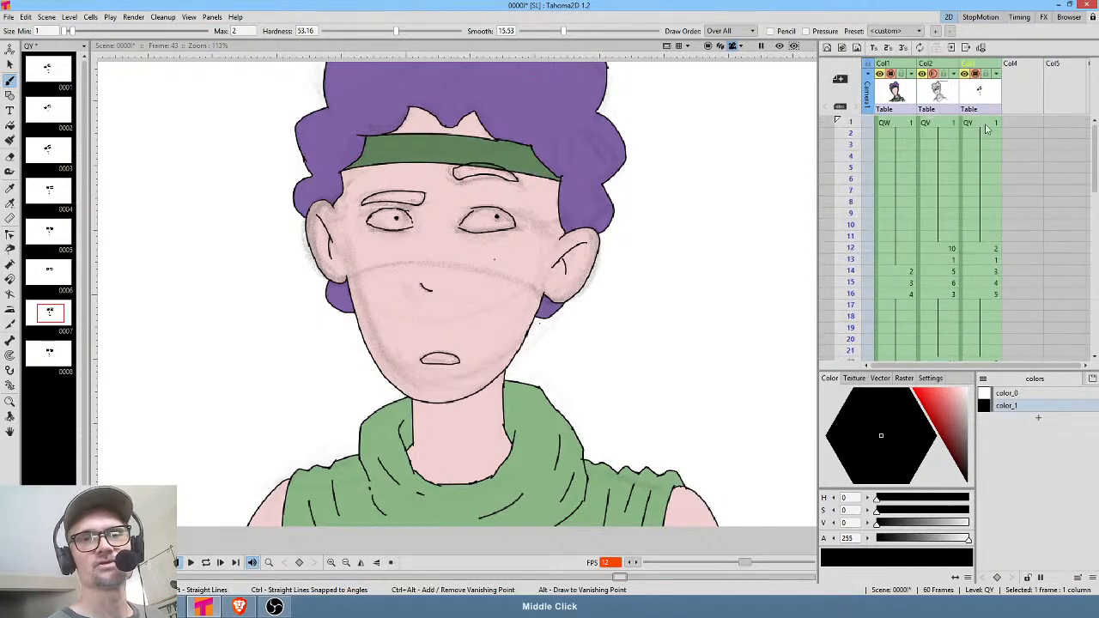
{"action": "left_click", "coordinate": [987, 123]}
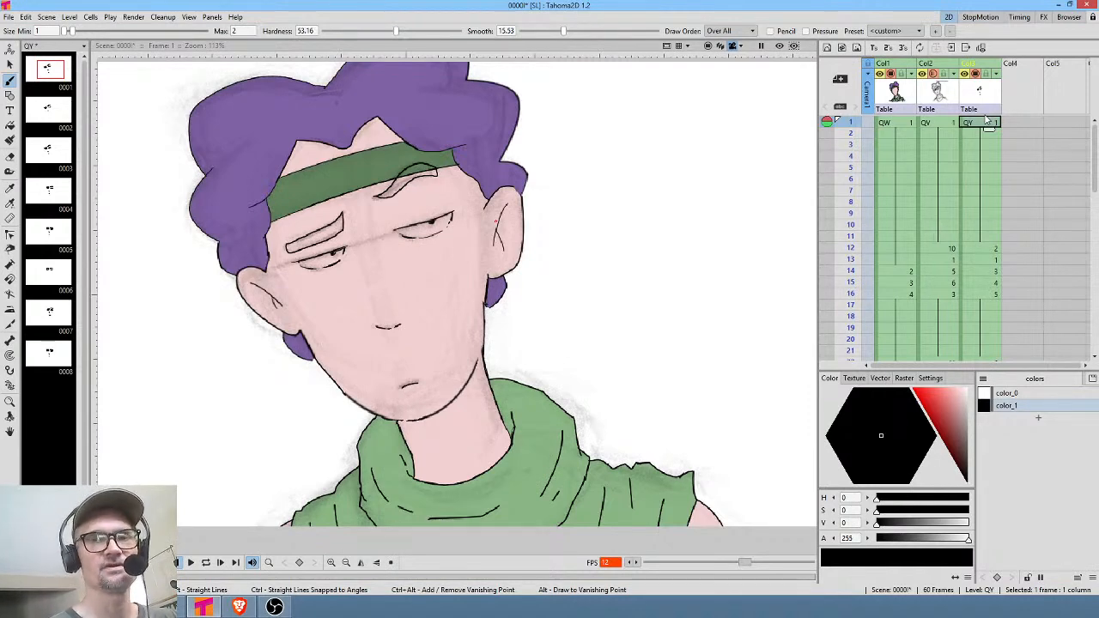
{"action": "left_click_drag", "start_coordinate": [849, 124], "coordinate": [850, 244]}
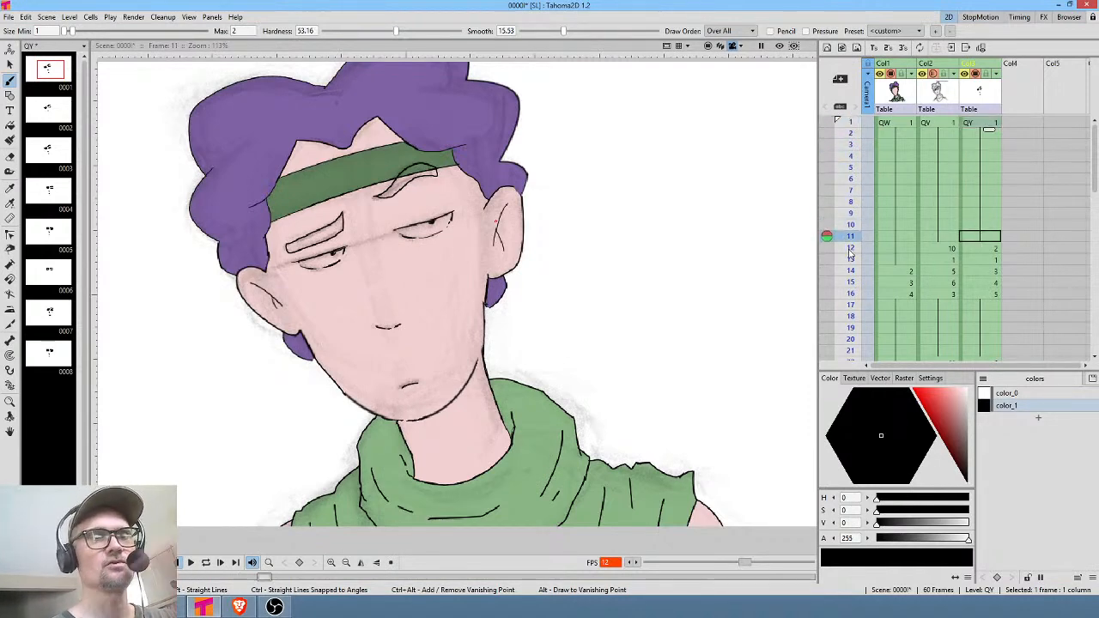
{"action": "left_click", "coordinate": [849, 249]}
{"action": "left_click", "coordinate": [988, 249]}
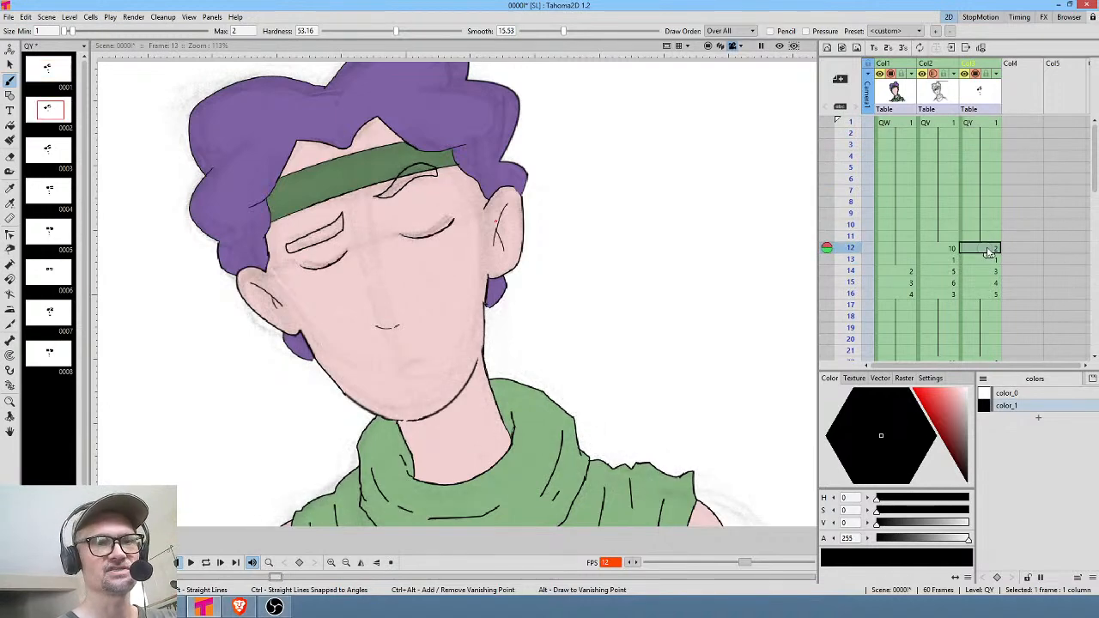
{"action": "left_click", "coordinate": [994, 124]}
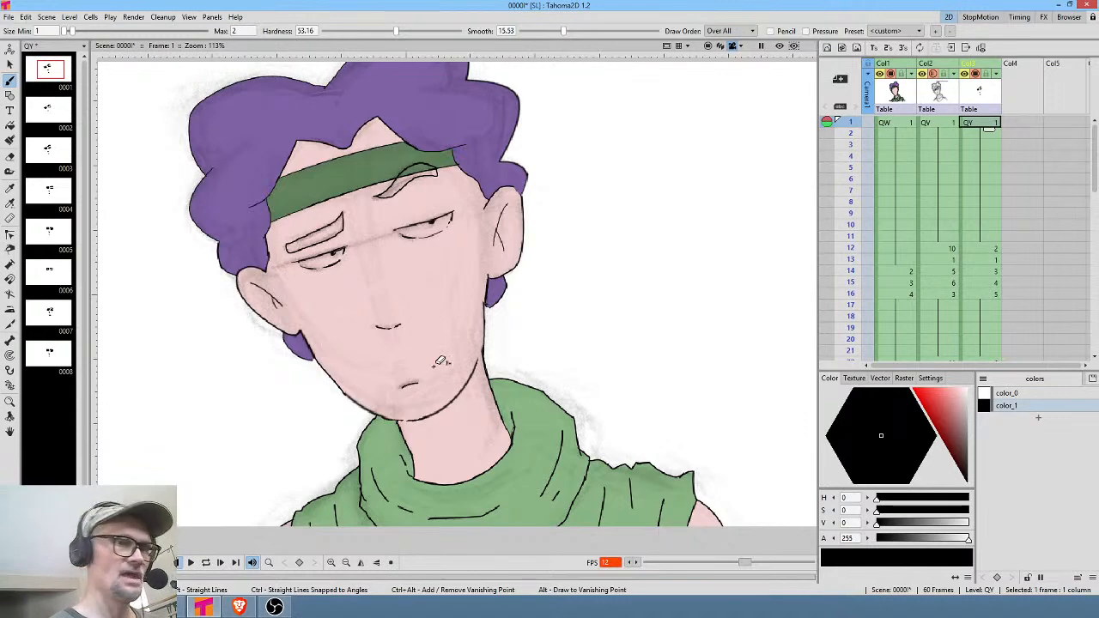
Select the inked mouth on frame 1 of level QY with a freehand selection around it.
{"action": "key", "text": "a"}
{"action": "key", "text": "ctrl+z"}
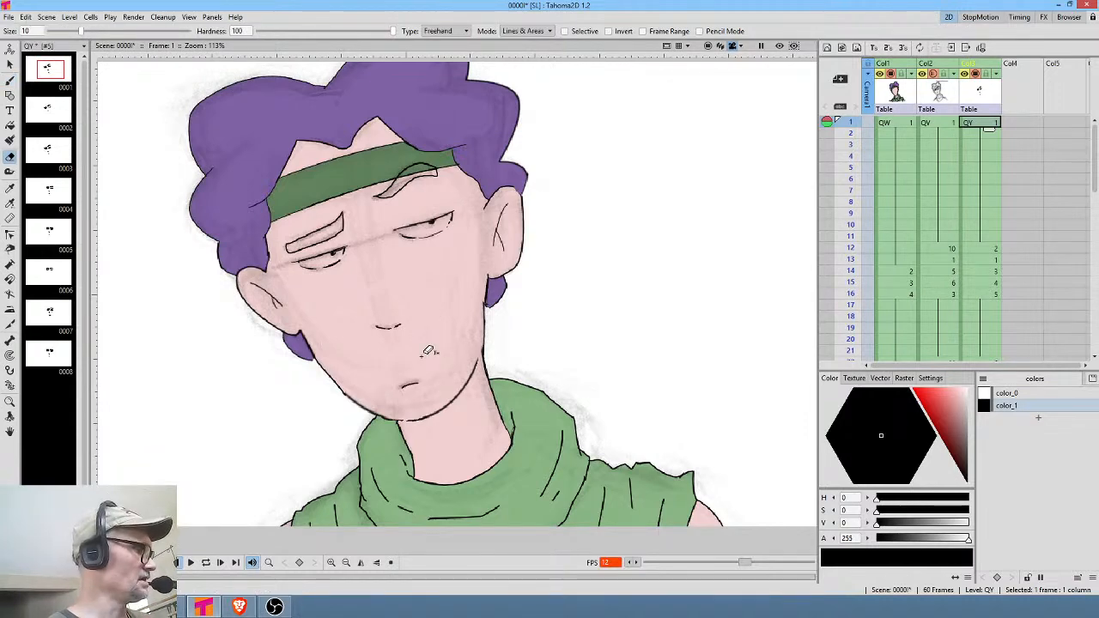
{"action": "key", "text": "s"}
{"action": "left_click_drag", "start_coordinate": [404, 364], "coordinate": [409, 382]}
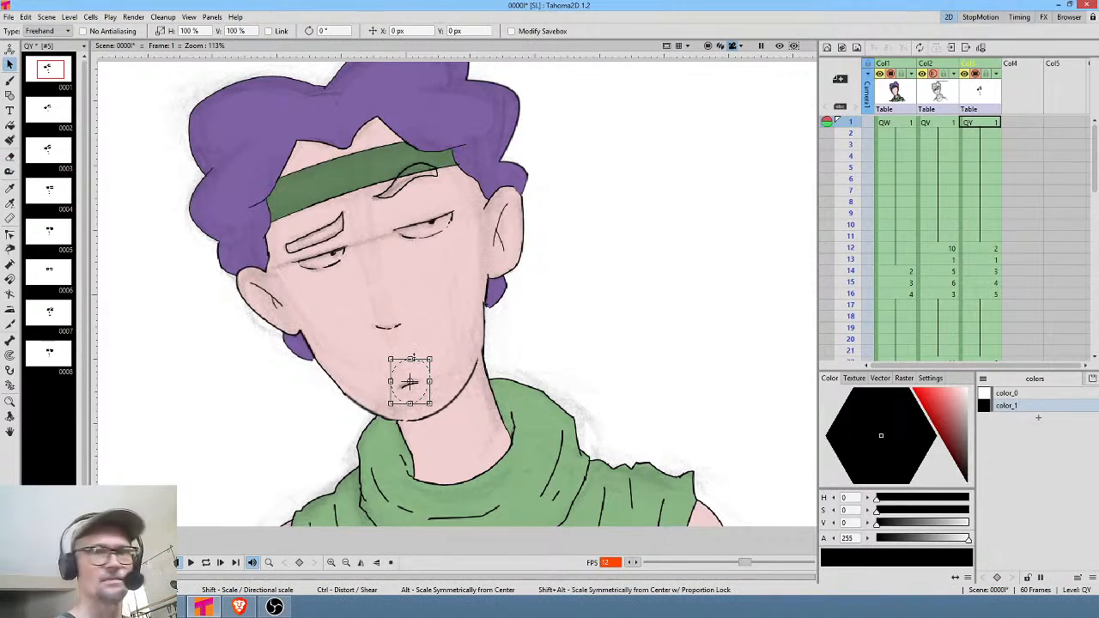
Paste the copied mouth lines into the QY drawing at frame 12.
{"action": "key", "text": "period"}
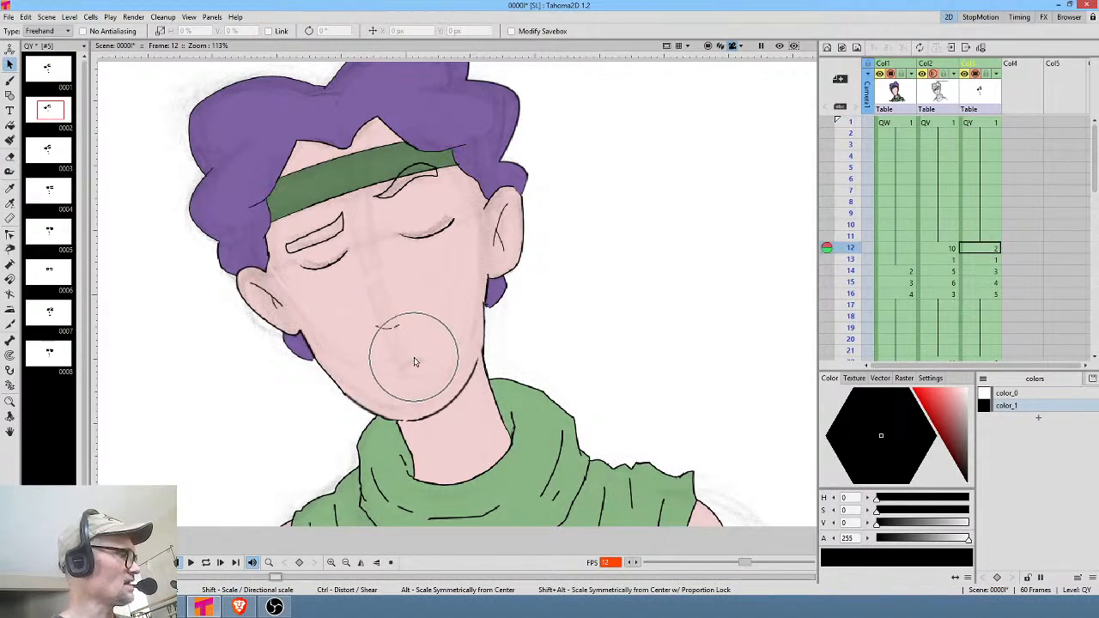
{"action": "key", "text": "ctrl+v"}
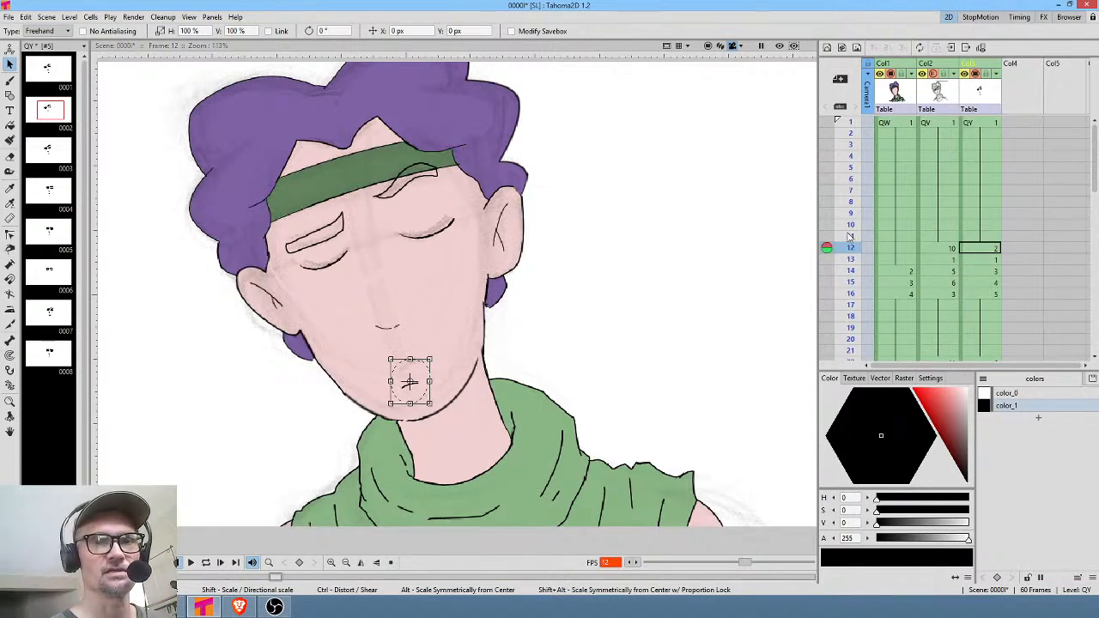
Scrub from frame 12 to frame 33 to examine the mouth and blinks, comparing the QV and QY drawings at frame 22.
{"action": "left_click_drag", "start_coordinate": [850, 247], "coordinate": [849, 293]}
{"action": "scroll", "coordinate": [1015, 183], "scroll_direction": "down", "scroll_amount": 3}
{"action": "scroll", "coordinate": [1015, 183], "scroll_direction": "down", "scroll_amount": 2}
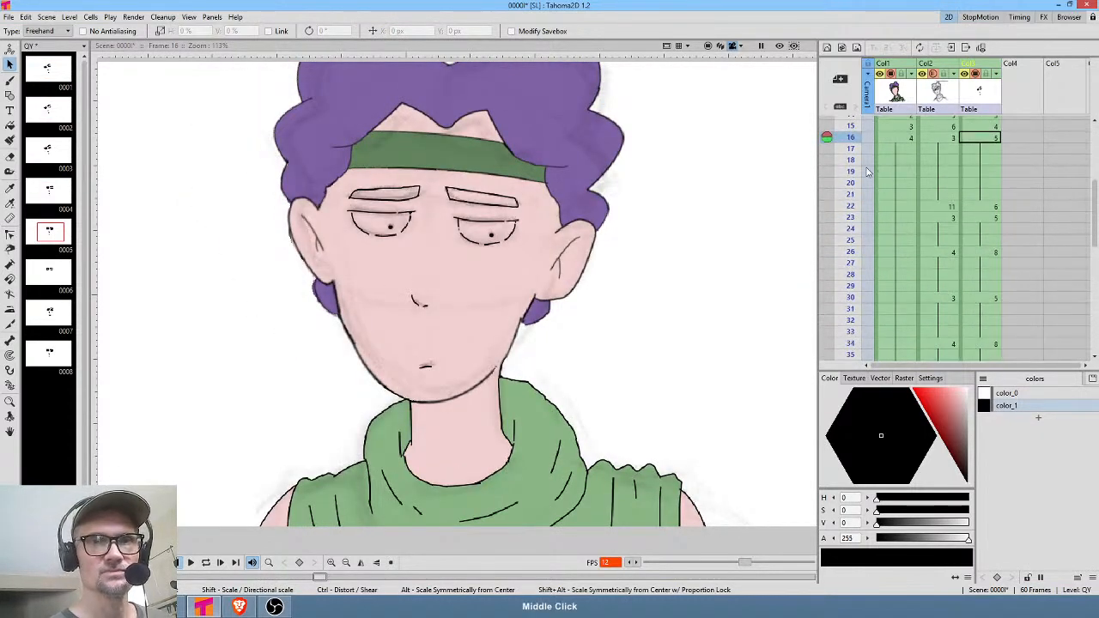
{"action": "left_click_drag", "start_coordinate": [855, 172], "coordinate": [852, 223]}
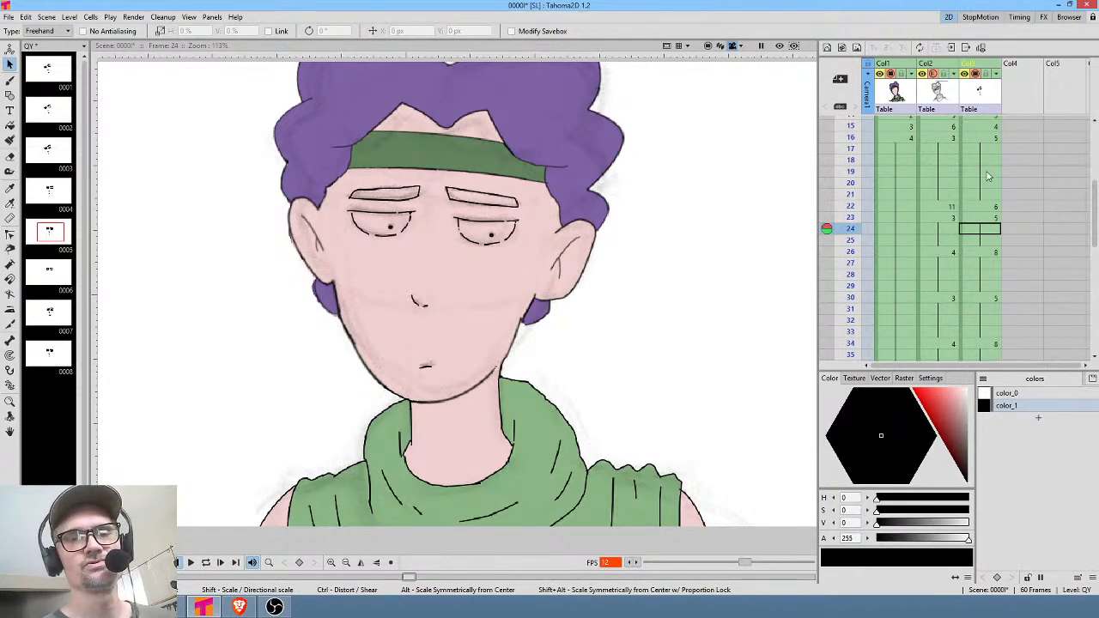
{"action": "left_click_drag", "start_coordinate": [985, 163], "coordinate": [973, 131]}
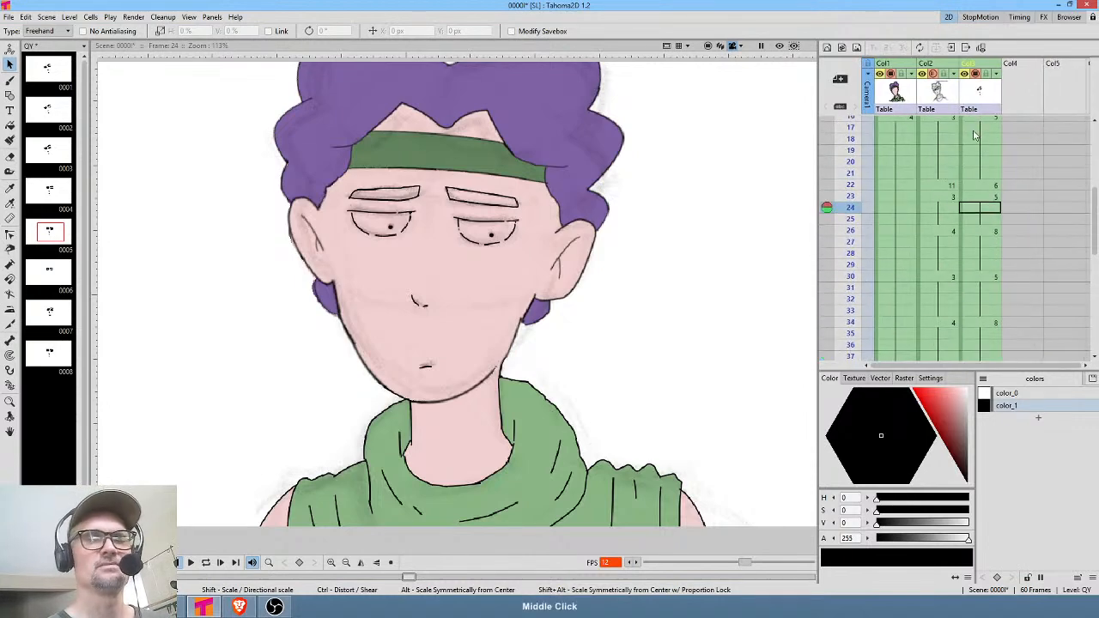
{"action": "left_click", "coordinate": [954, 185]}
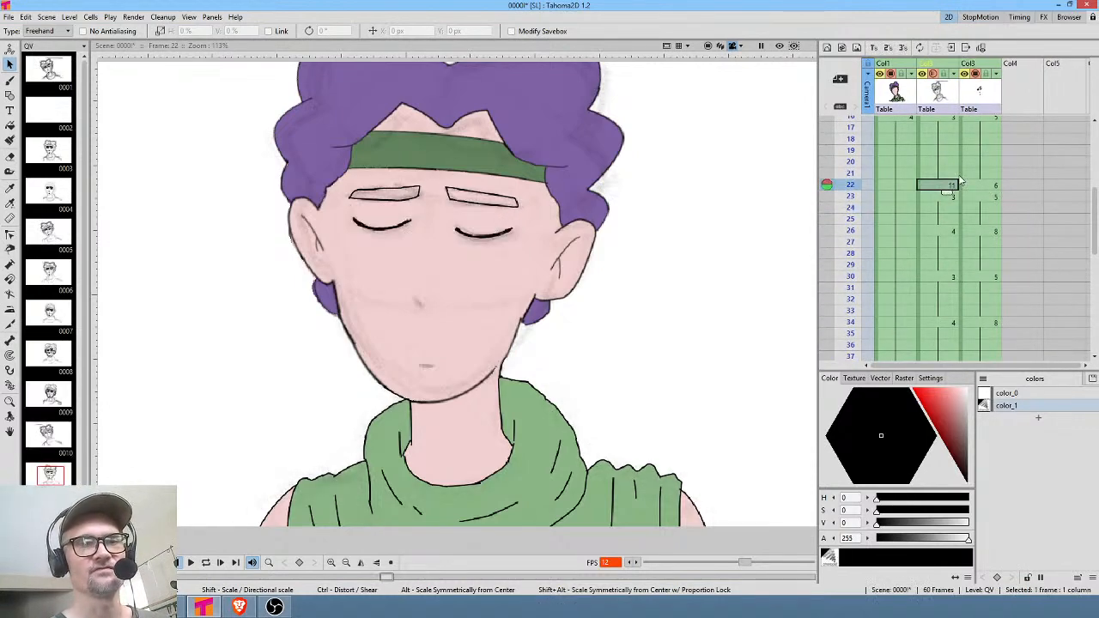
{"action": "left_click", "coordinate": [991, 186]}
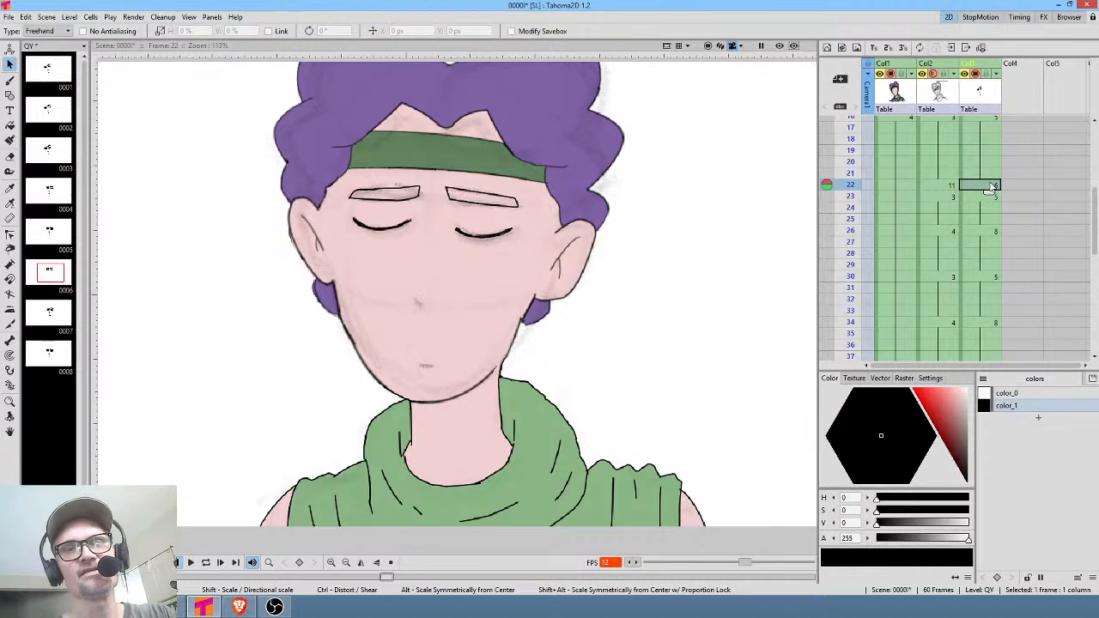
{"action": "left_click_drag", "start_coordinate": [855, 163], "coordinate": [855, 197]}
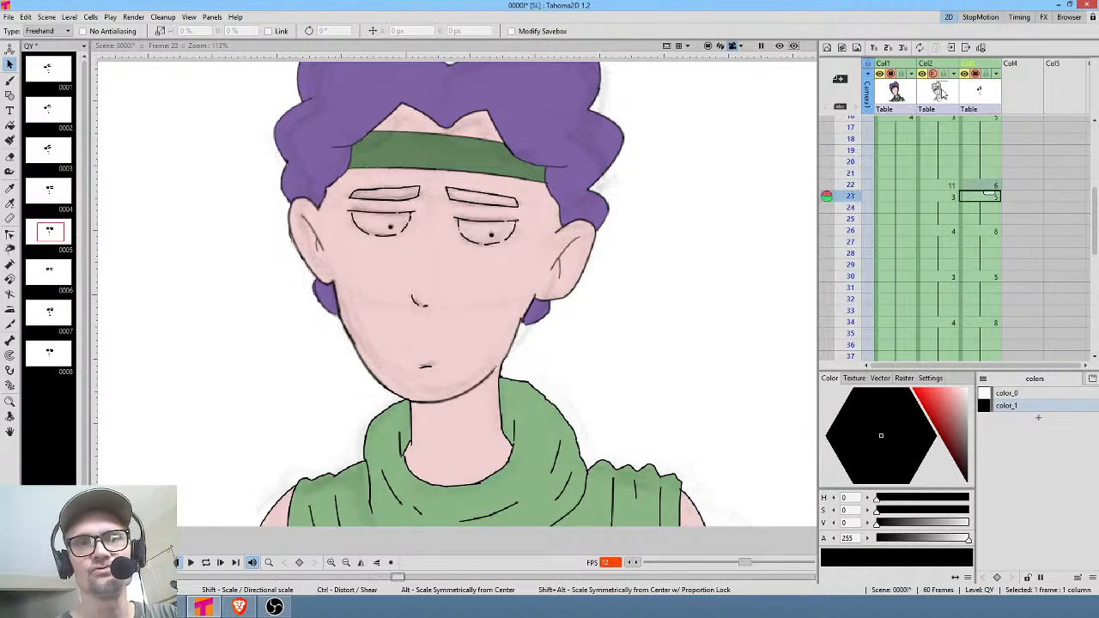
{"action": "left_click", "coordinate": [941, 100]}
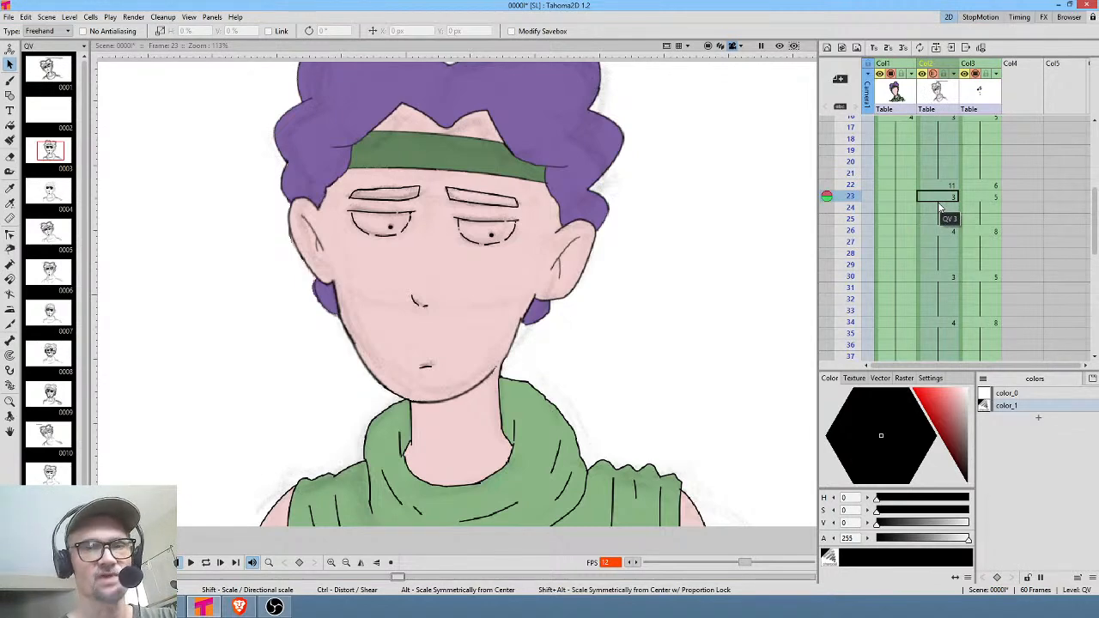
{"action": "left_click_drag", "start_coordinate": [855, 176], "coordinate": [852, 255]}
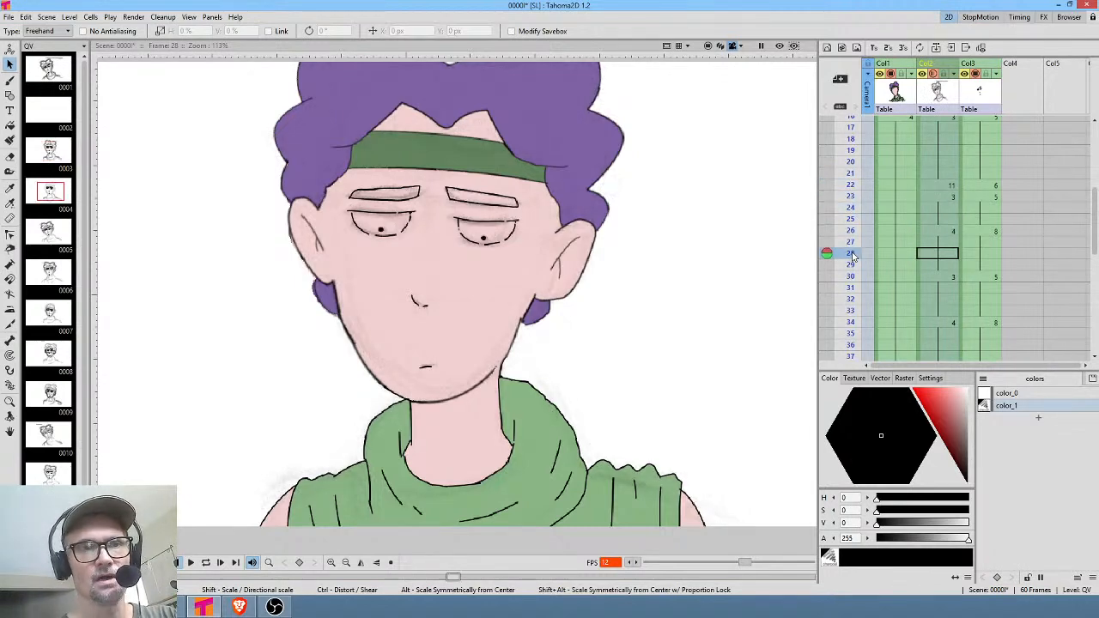
{"action": "scroll", "coordinate": [858, 223], "scroll_direction": "down", "scroll_amount": 3}
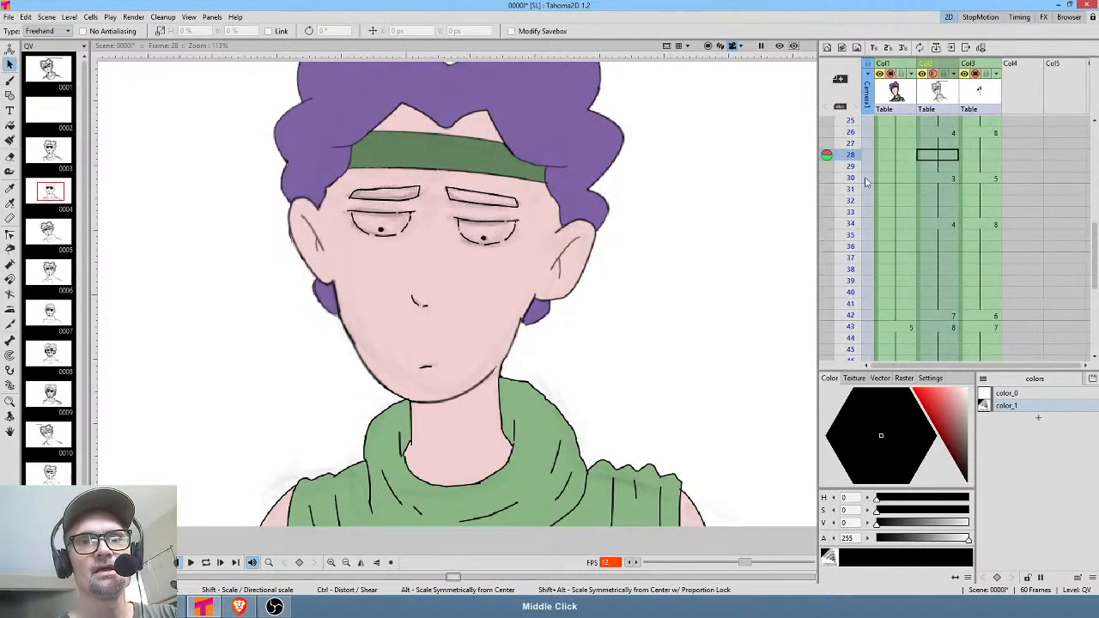
{"action": "left_click_drag", "start_coordinate": [856, 165], "coordinate": [854, 211]}
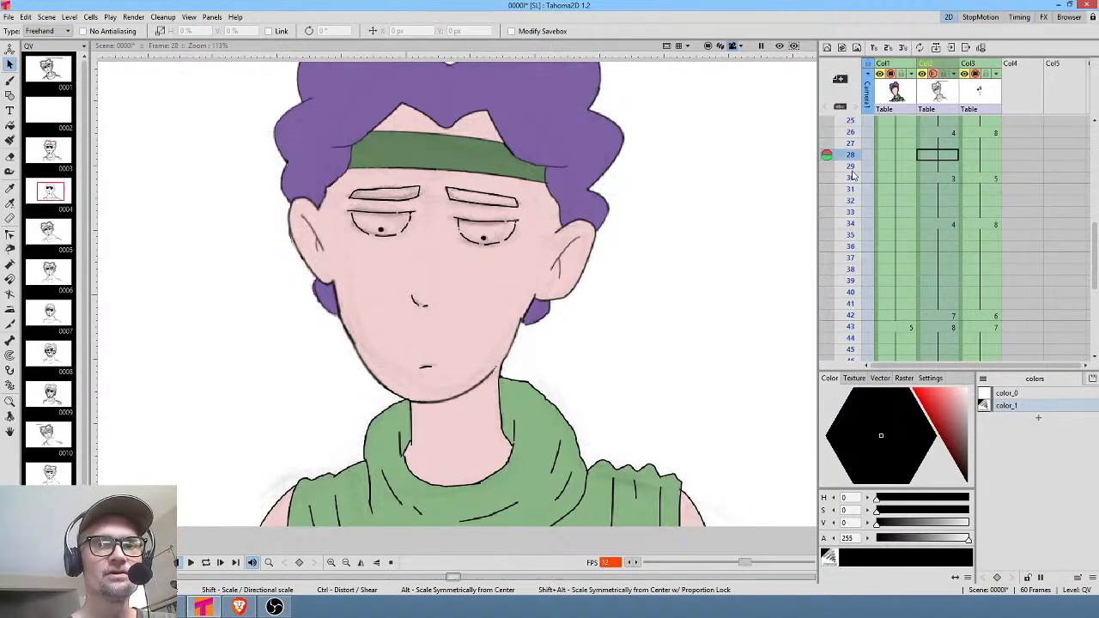
{"action": "scroll", "coordinate": [982, 239], "scroll_direction": "up", "scroll_amount": 5}
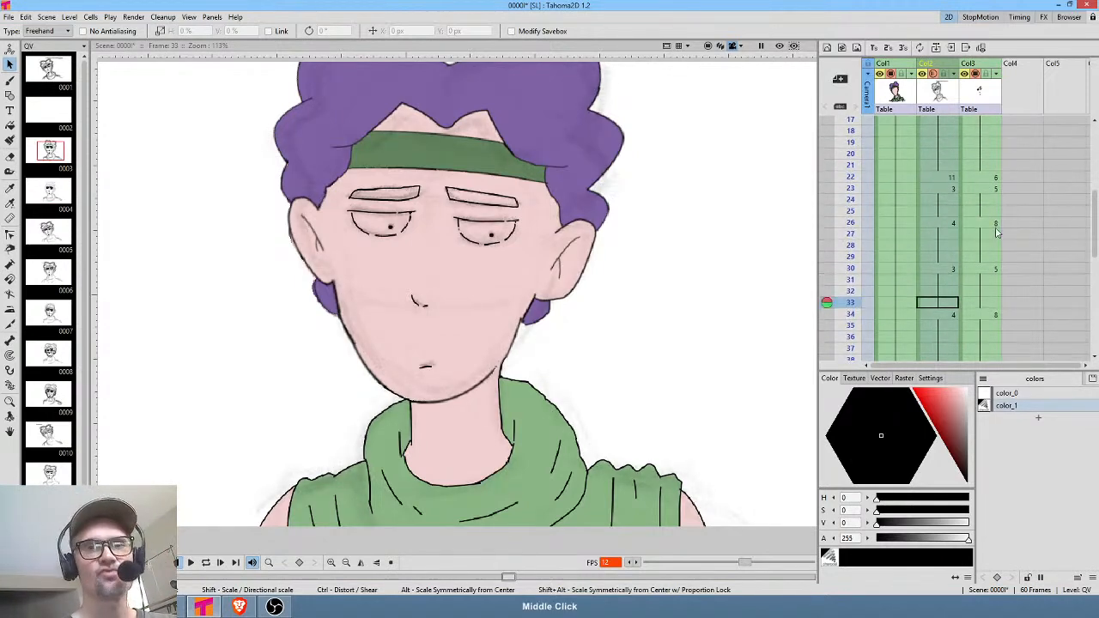
Scrub through frames 1 to 15 to examine the facial features during the blink and head turn.
{"action": "left_click", "coordinate": [979, 123]}
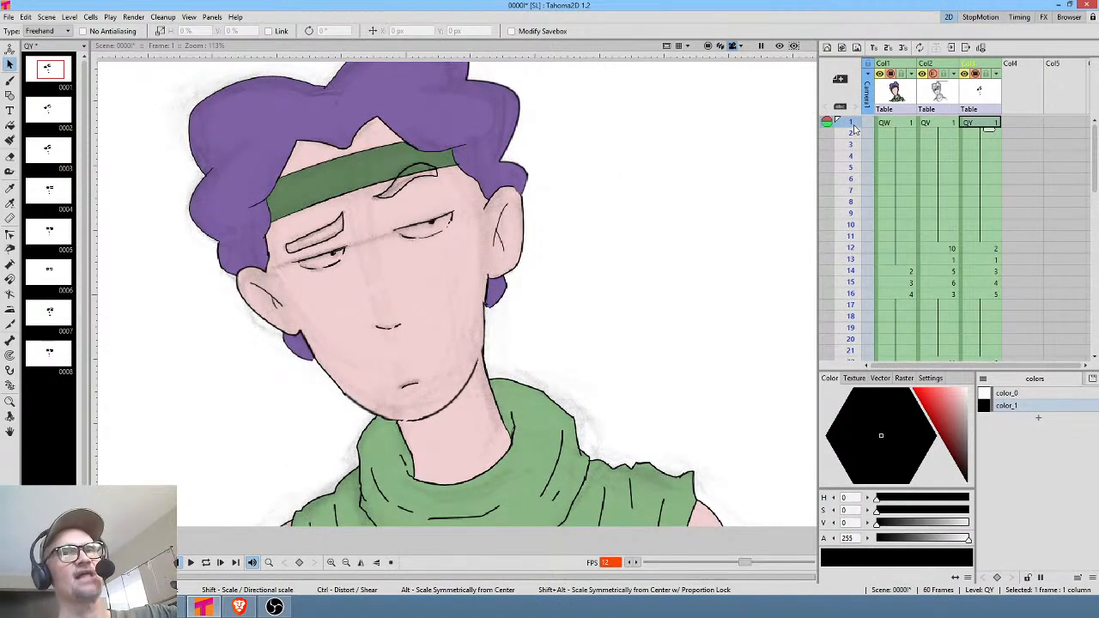
{"action": "mouse_move", "coordinate": [854, 125]}
{"action": "left_mouse_down"}
{"action": "mouse_move", "coordinate": [865, 291]}
{"action": "mouse_move", "coordinate": [865, 263]}
{"action": "left_mouse_up"}
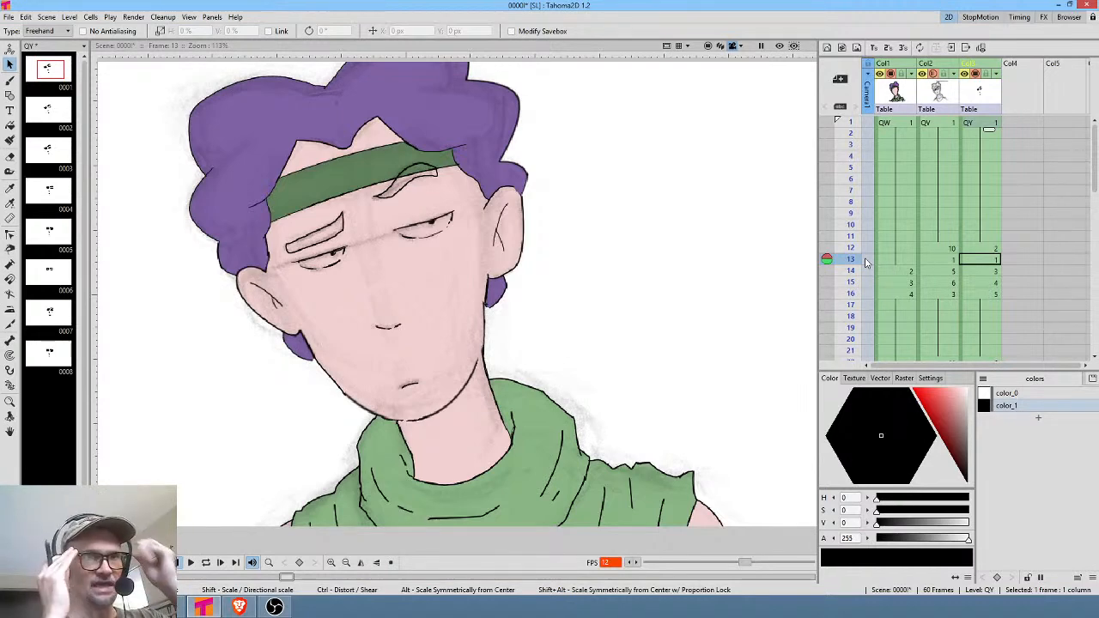
{"action": "left_click", "coordinate": [852, 125]}
{"action": "left_click_drag", "start_coordinate": [852, 141], "coordinate": [851, 225]}
{"action": "scroll", "coordinate": [852, 225], "scroll_direction": "down", "scroll_amount": 5}
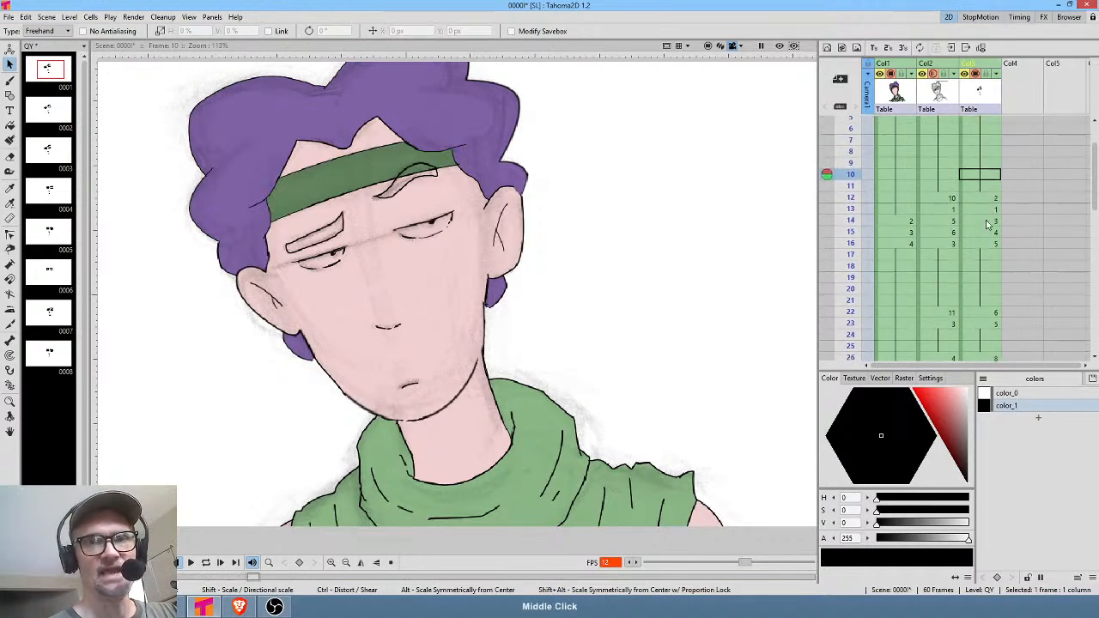
{"action": "left_click_drag", "start_coordinate": [854, 154], "coordinate": [856, 212]}
{"action": "scroll", "coordinate": [991, 181], "scroll_direction": "up", "scroll_amount": 3}
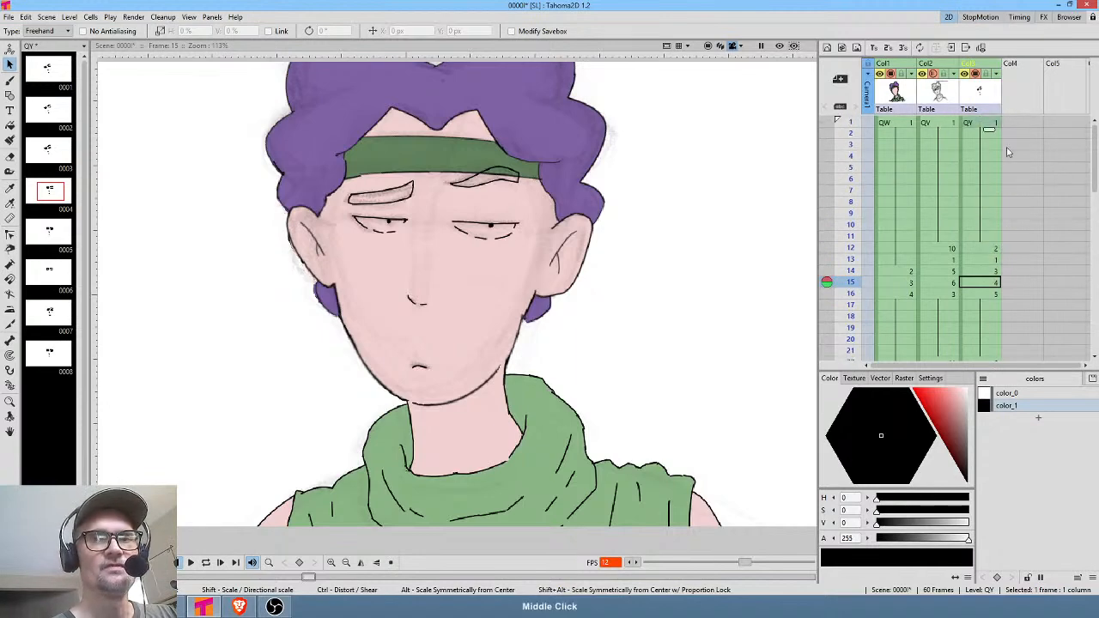
Return to the first QY drawing at frame 1 and save the whole scene with all its levels.
{"action": "left_click", "coordinate": [991, 125]}
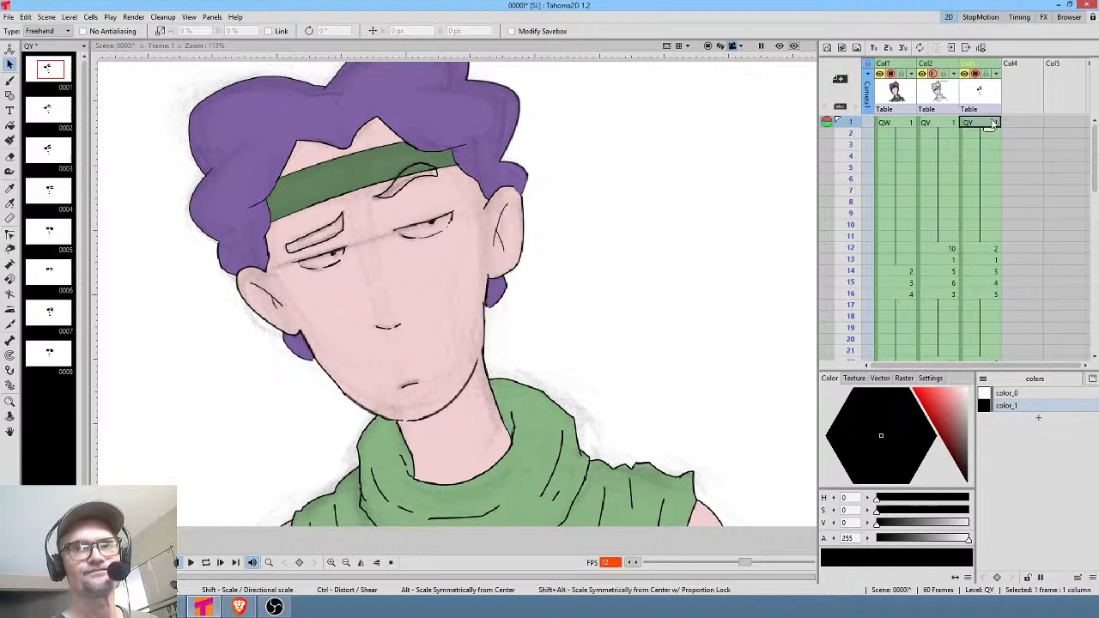
{"action": "middle_click", "coordinate": [994, 166]}
{"action": "left_click", "coordinate": [12, 19]}
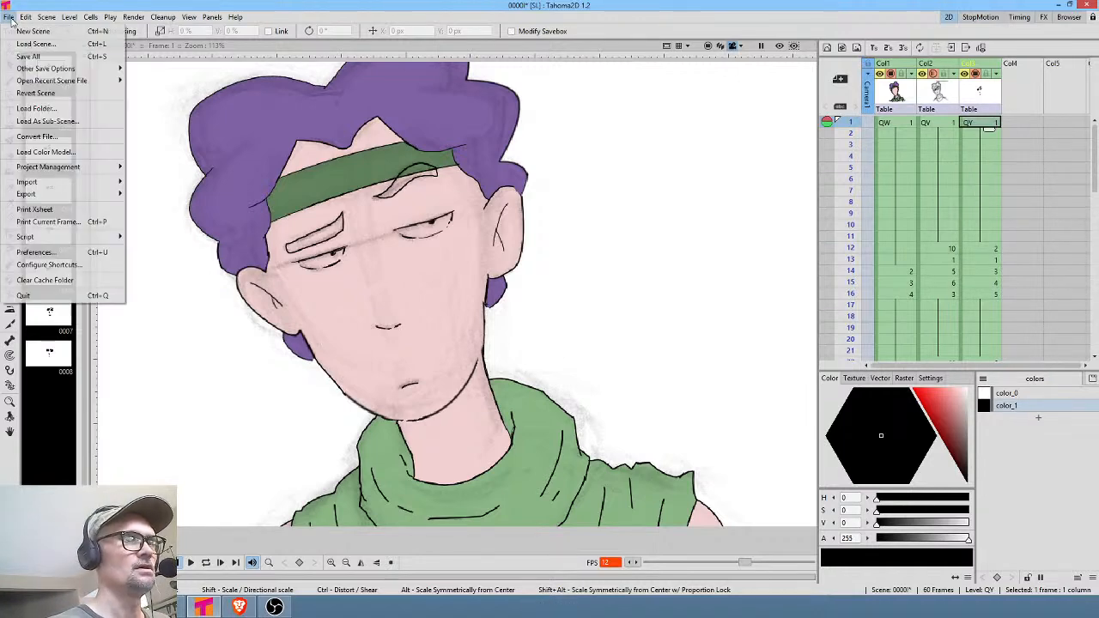
{"action": "left_click", "coordinate": [30, 58]}
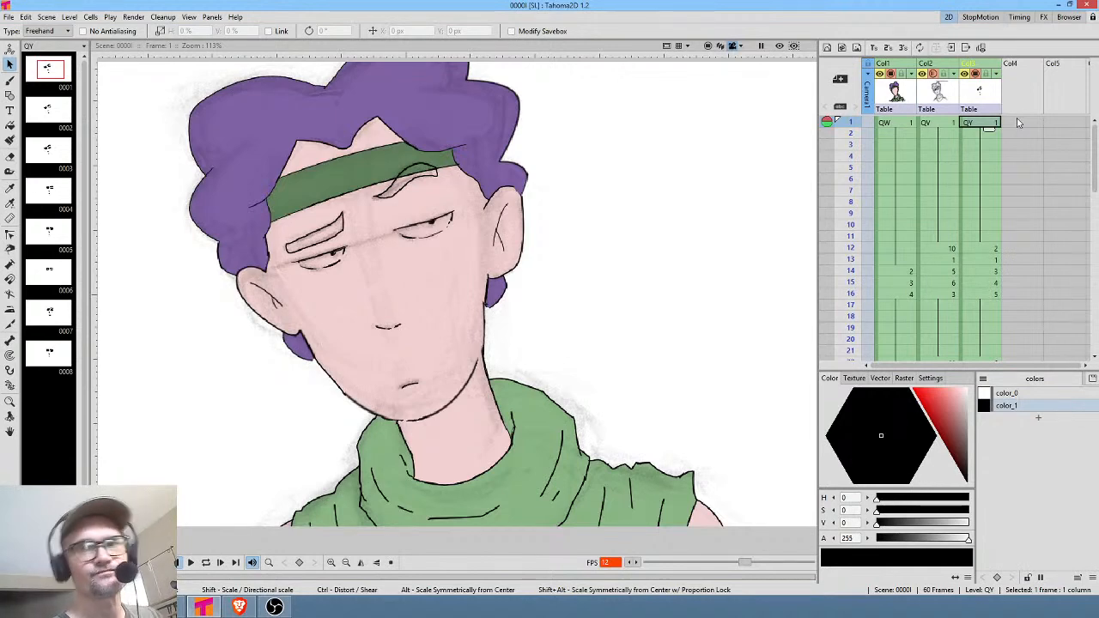
Review the face animation from frame 1 to frame 41, then recheck the opening frames up to 15 from the QV column.
{"action": "left_click", "coordinate": [851, 134]}
{"action": "mouse_move", "coordinate": [852, 137]}
{"action": "left_mouse_down"}
{"action": "mouse_move", "coordinate": [851, 151]}
{"action": "mouse_move", "coordinate": [846, 121]}
{"action": "left_mouse_up"}
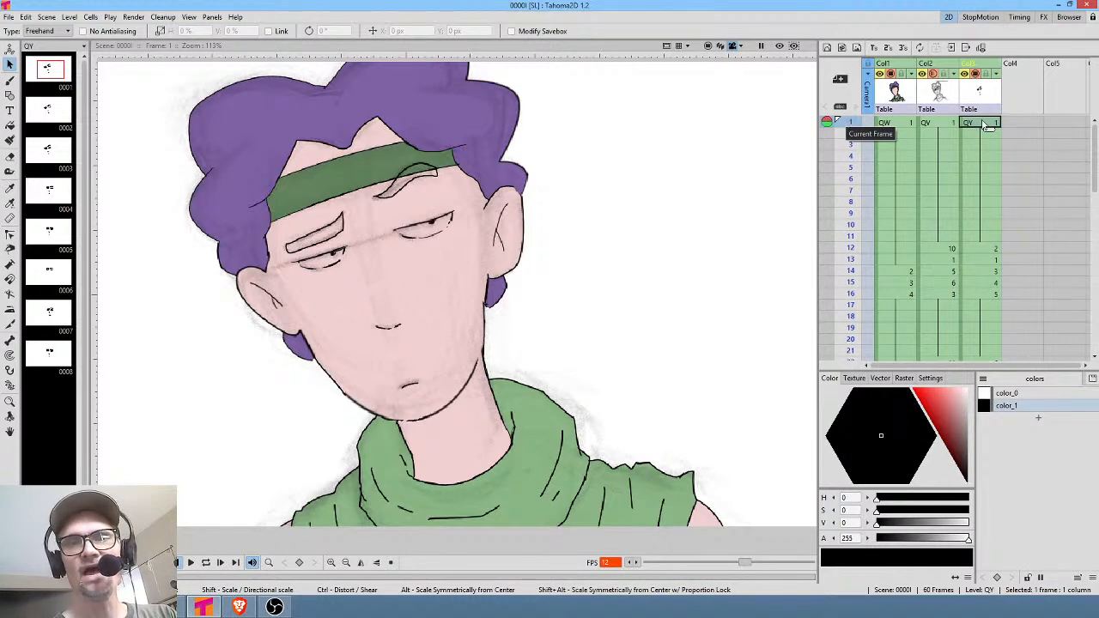
{"action": "mouse_move", "coordinate": [861, 124]}
{"action": "left_mouse_down"}
{"action": "mouse_move", "coordinate": [858, 304]}
{"action": "mouse_move", "coordinate": [867, 179]}
{"action": "mouse_move", "coordinate": [852, 231]}
{"action": "left_mouse_up"}
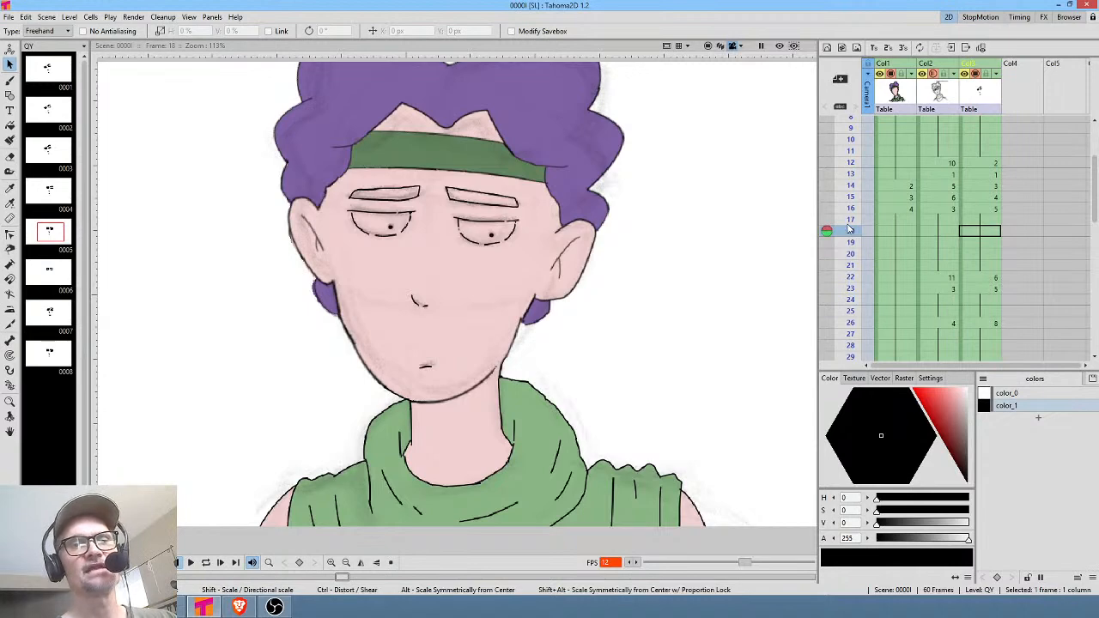
{"action": "left_click_drag", "start_coordinate": [849, 229], "coordinate": [855, 305]}
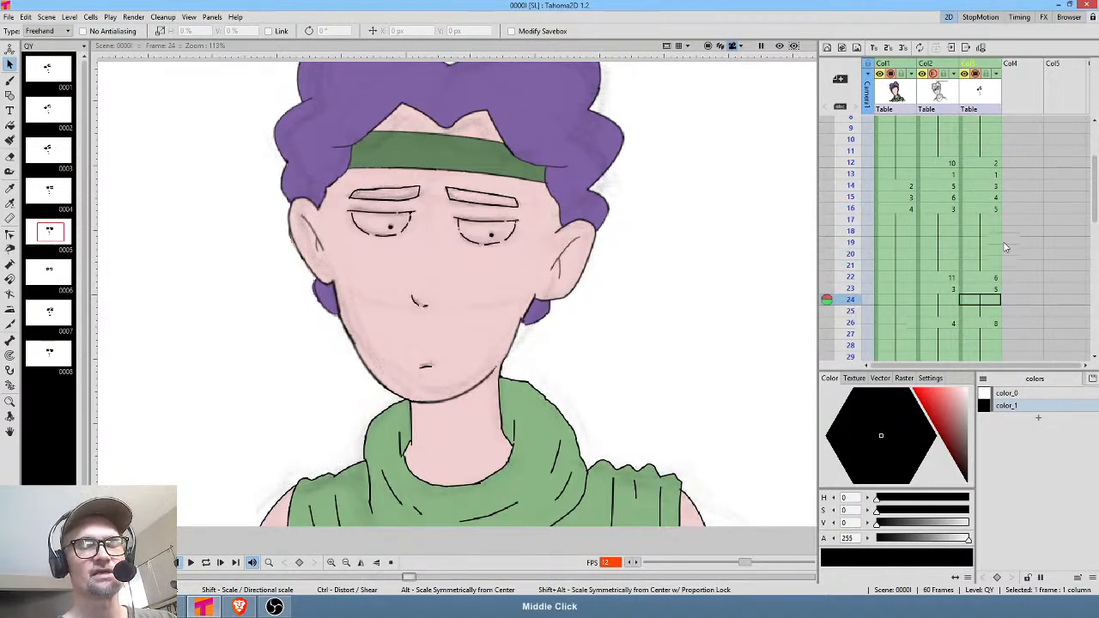
{"action": "mouse_move", "coordinate": [1005, 248]}
{"action": "left_mouse_down"}
{"action": "mouse_move", "coordinate": [904, 165]}
{"action": "mouse_move", "coordinate": [852, 182]}
{"action": "mouse_move", "coordinate": [854, 286]}
{"action": "left_mouse_up"}
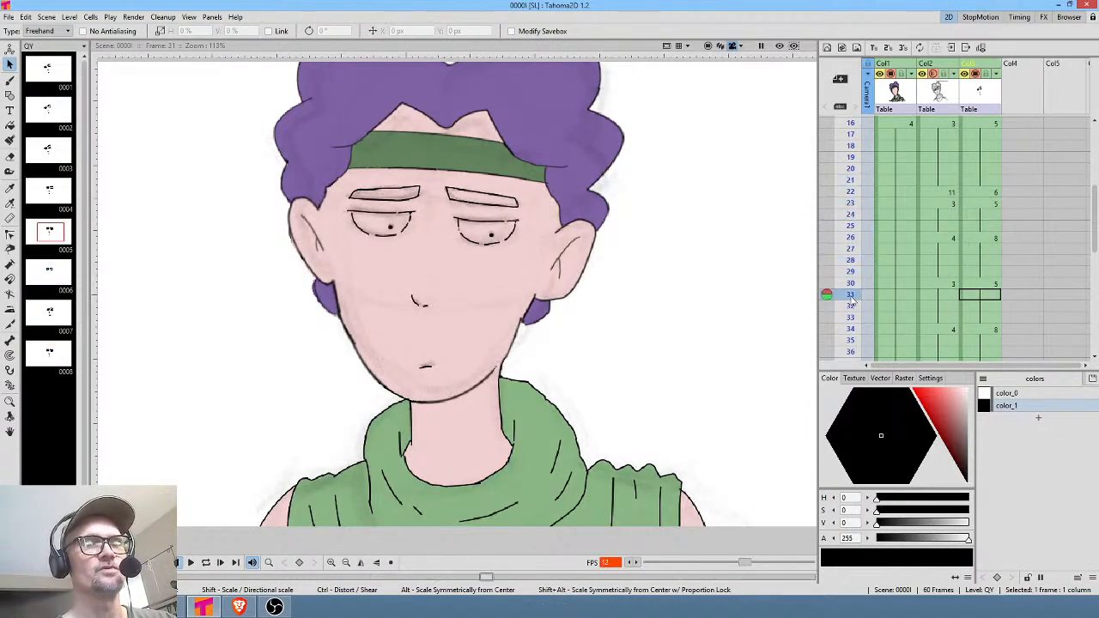
{"action": "left_click_drag", "start_coordinate": [970, 273], "coordinate": [1051, 154]}
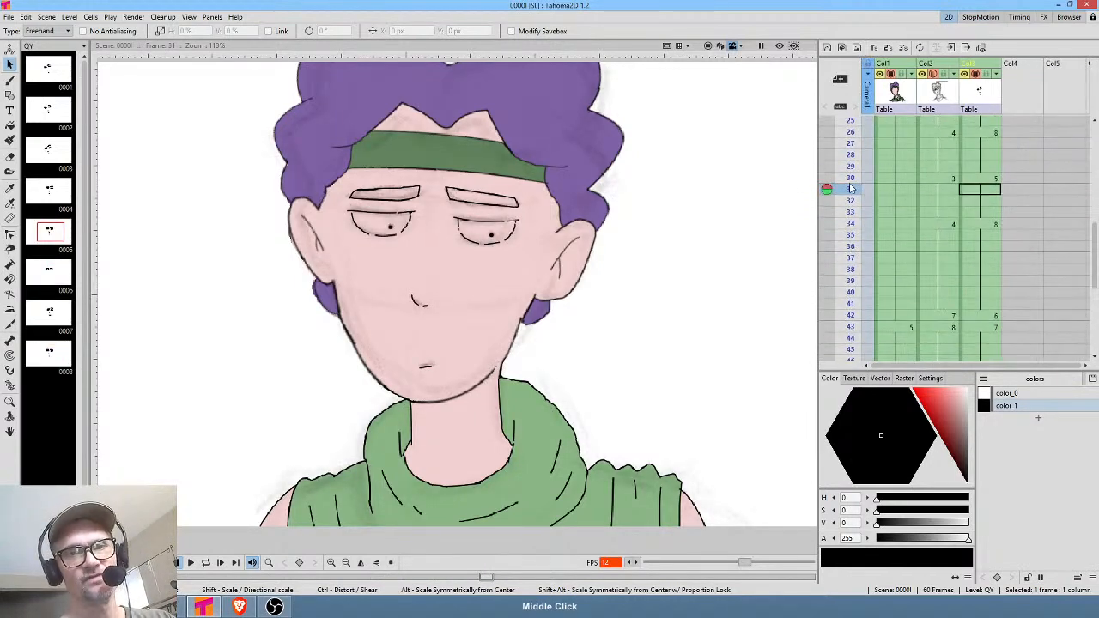
{"action": "left_click_drag", "start_coordinate": [850, 188], "coordinate": [855, 303]}
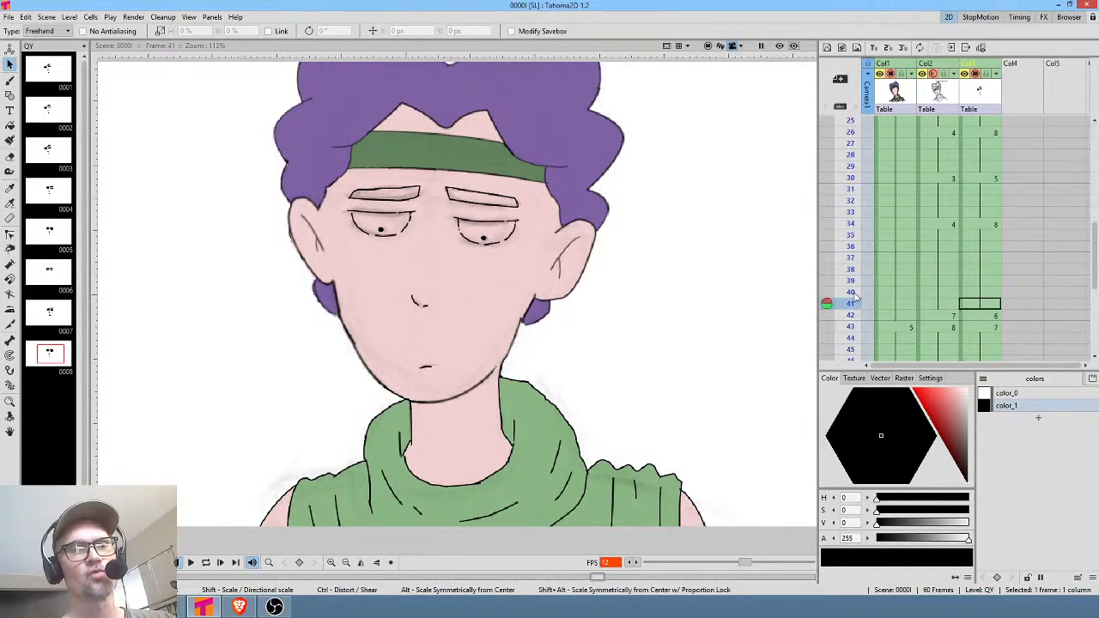
{"action": "left_click_drag", "start_coordinate": [920, 217], "coordinate": [938, 333]}
{"action": "left_click_drag", "start_coordinate": [934, 196], "coordinate": [953, 321]}
{"action": "left_click_drag", "start_coordinate": [956, 192], "coordinate": [965, 274]}
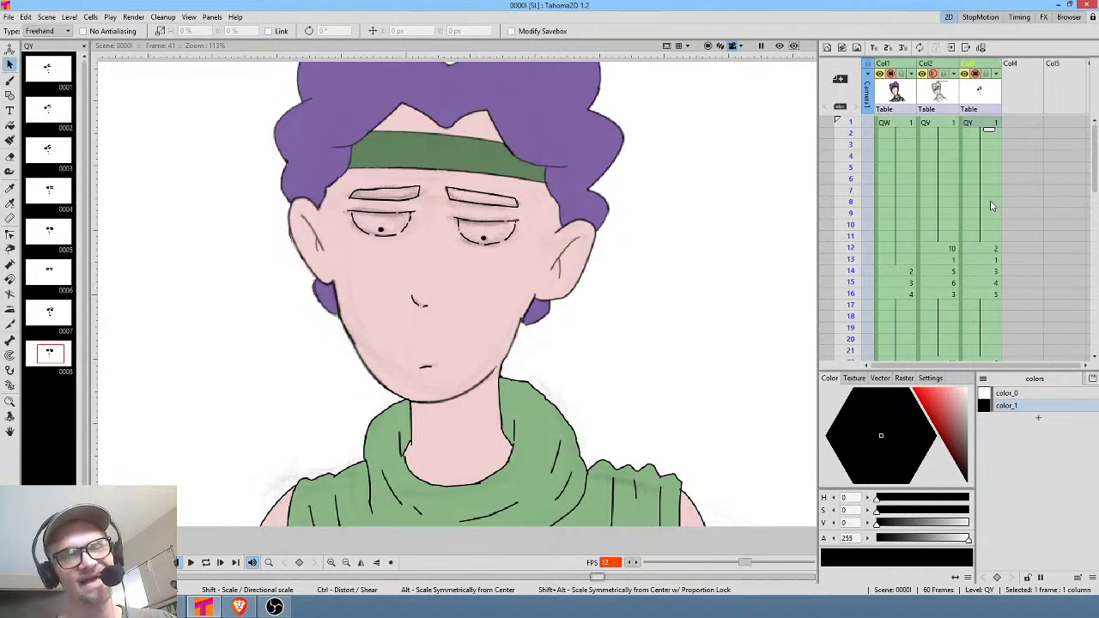
{"action": "left_click", "coordinate": [945, 123]}
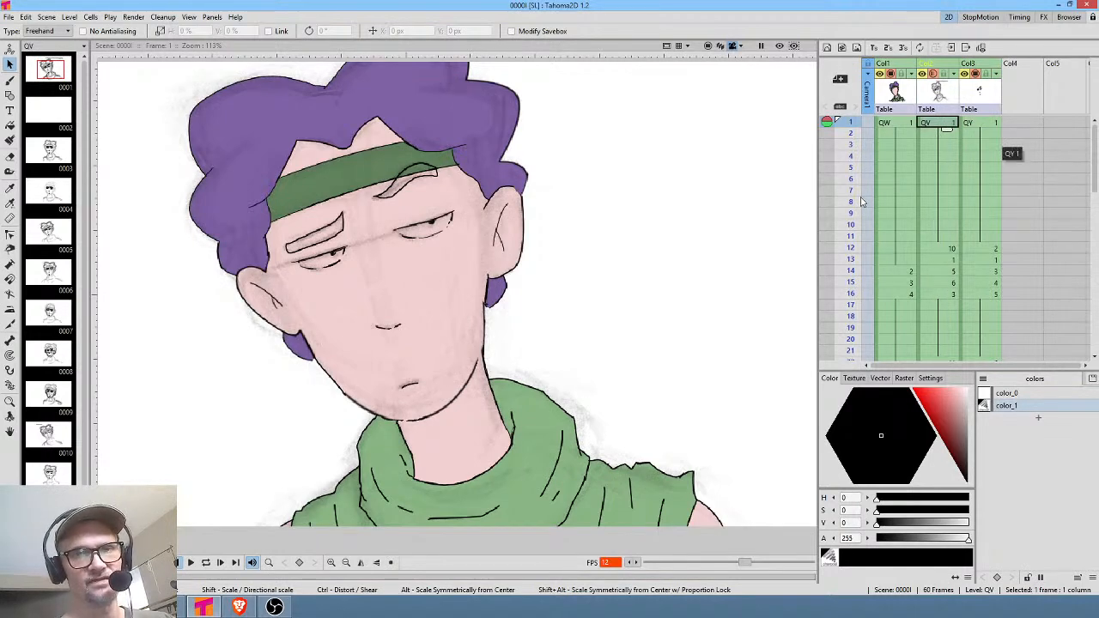
{"action": "left_click_drag", "start_coordinate": [860, 203], "coordinate": [854, 274]}
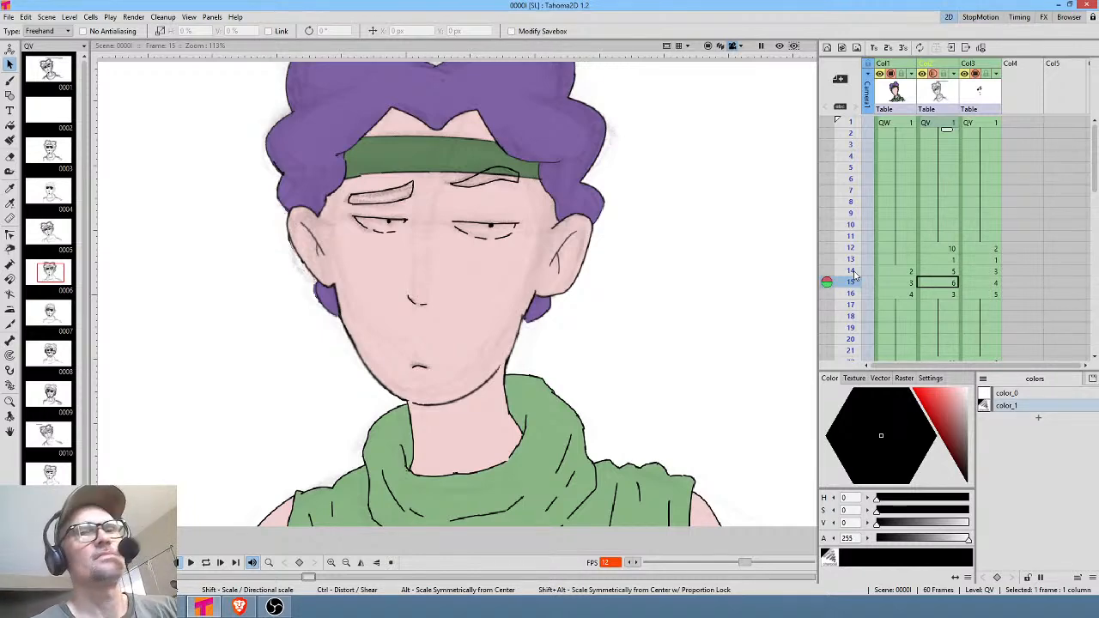
Add a new style to the QY level's palette and make it off-white with H 0, S 0 and V 95.
{"action": "left_click", "coordinate": [987, 122]}
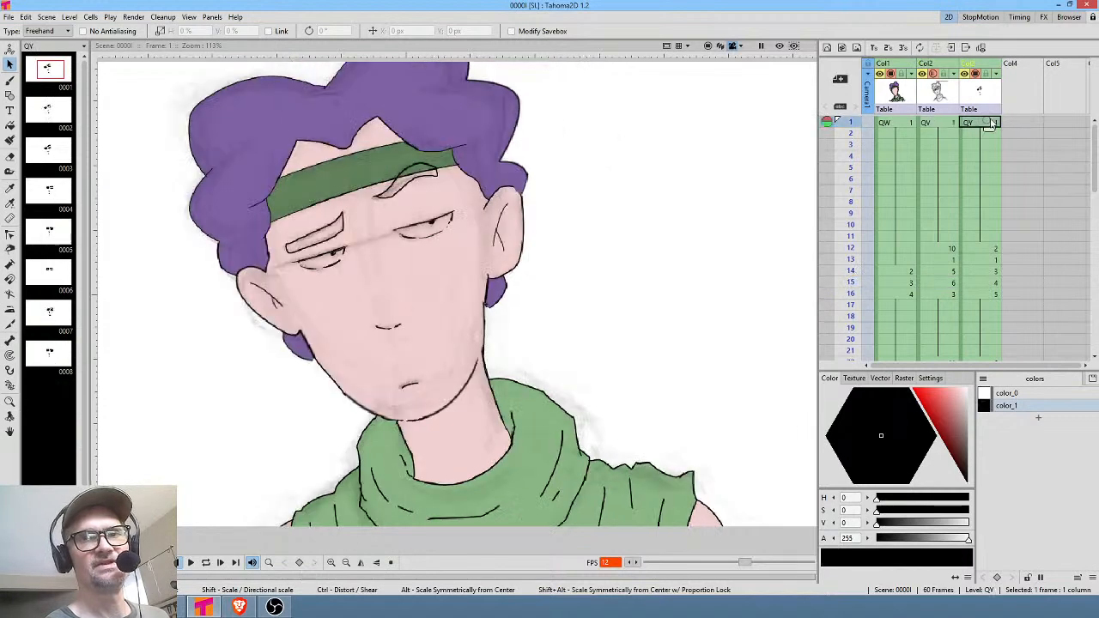
{"action": "left_click", "coordinate": [1038, 418]}
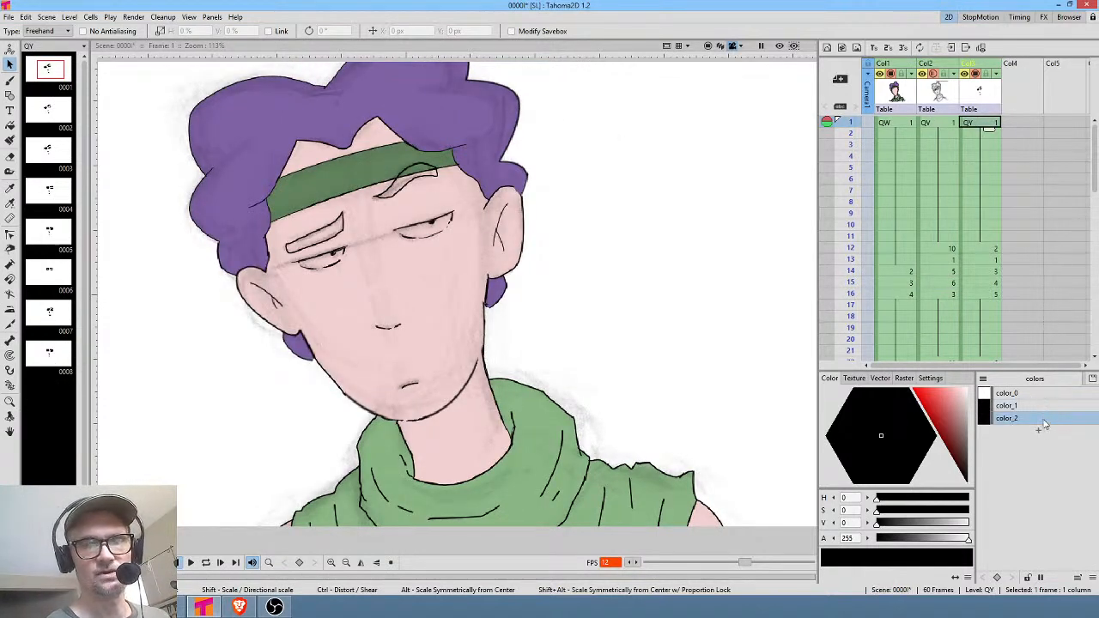
{"action": "left_click_drag", "start_coordinate": [954, 407], "coordinate": [976, 401]}
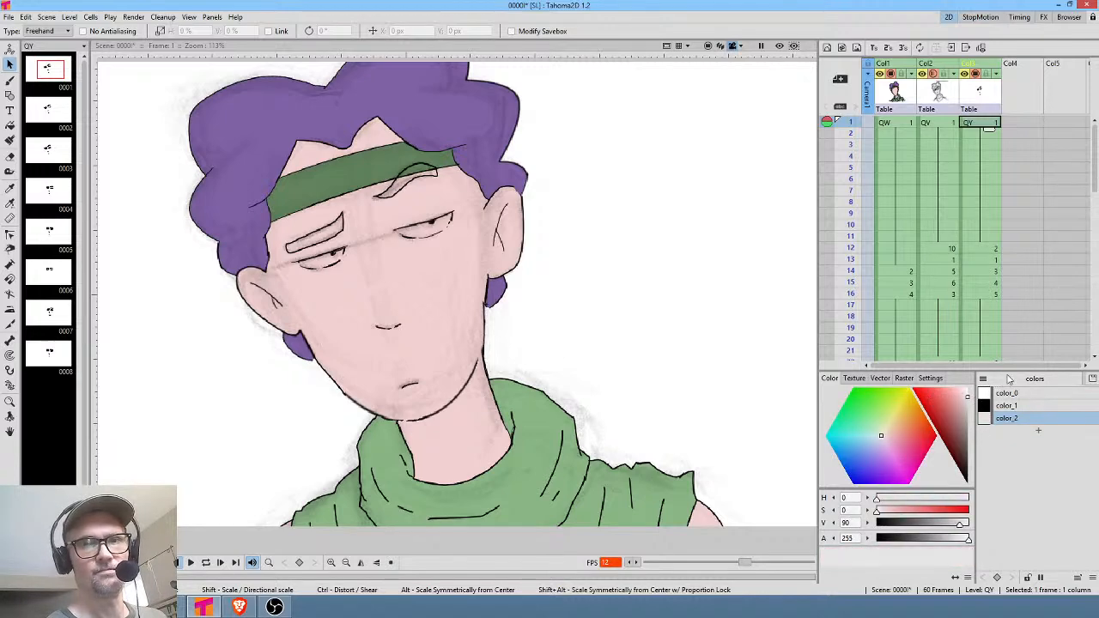
{"action": "left_click", "coordinate": [1013, 419]}
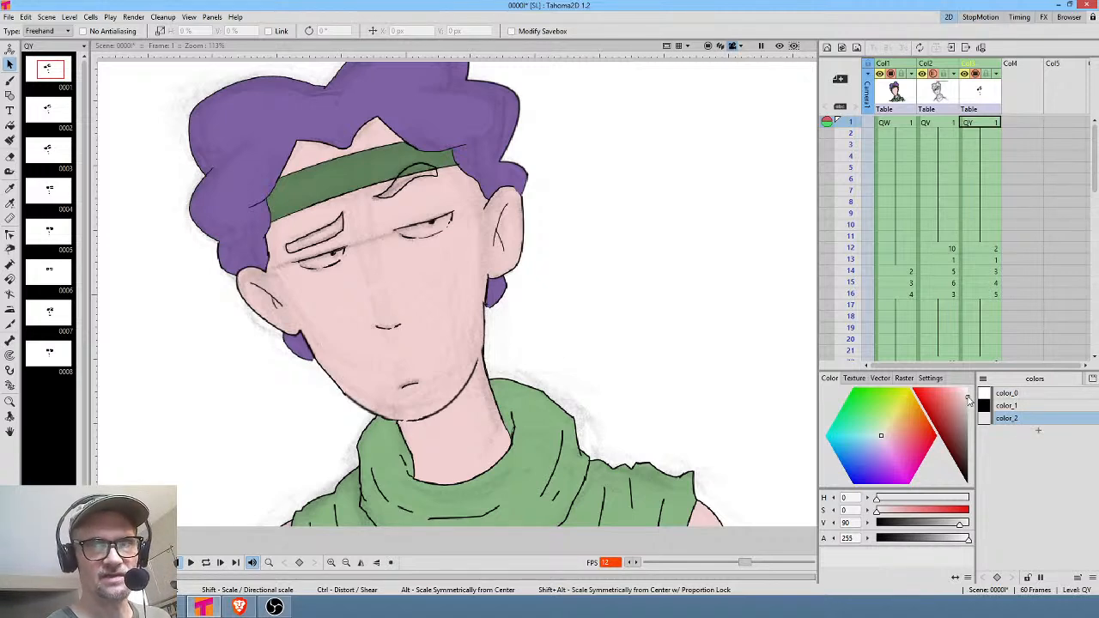
{"action": "left_click_drag", "start_coordinate": [968, 400], "coordinate": [969, 392]}
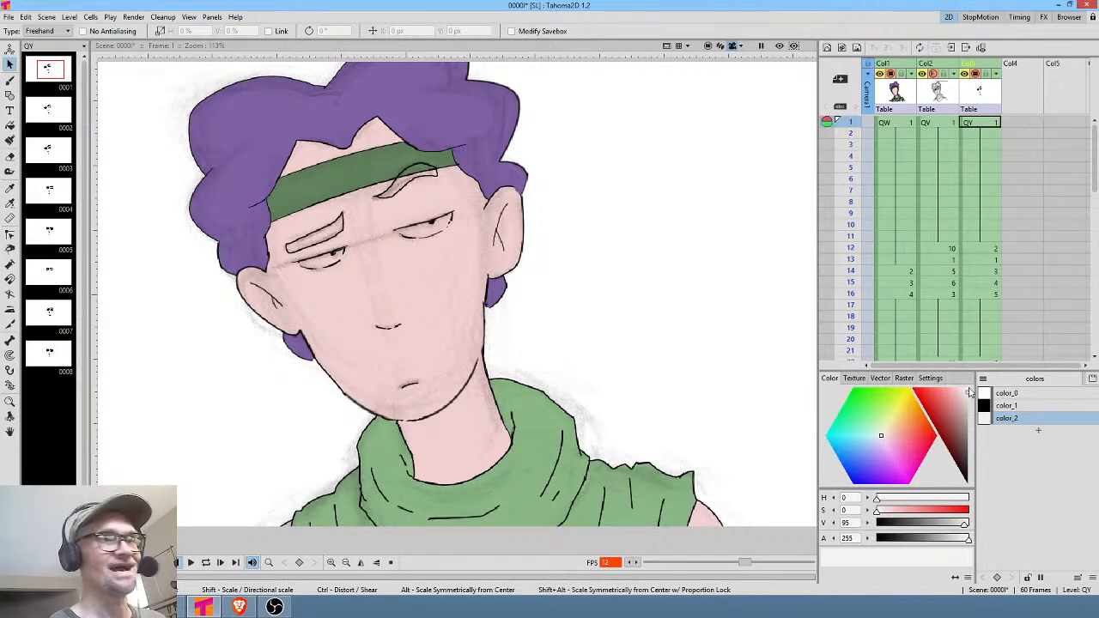
Restrict the Paint Brush to Areas mode and paint the white of the character's left eye with color_2 at frame 1.
{"action": "key", "text": "j"}
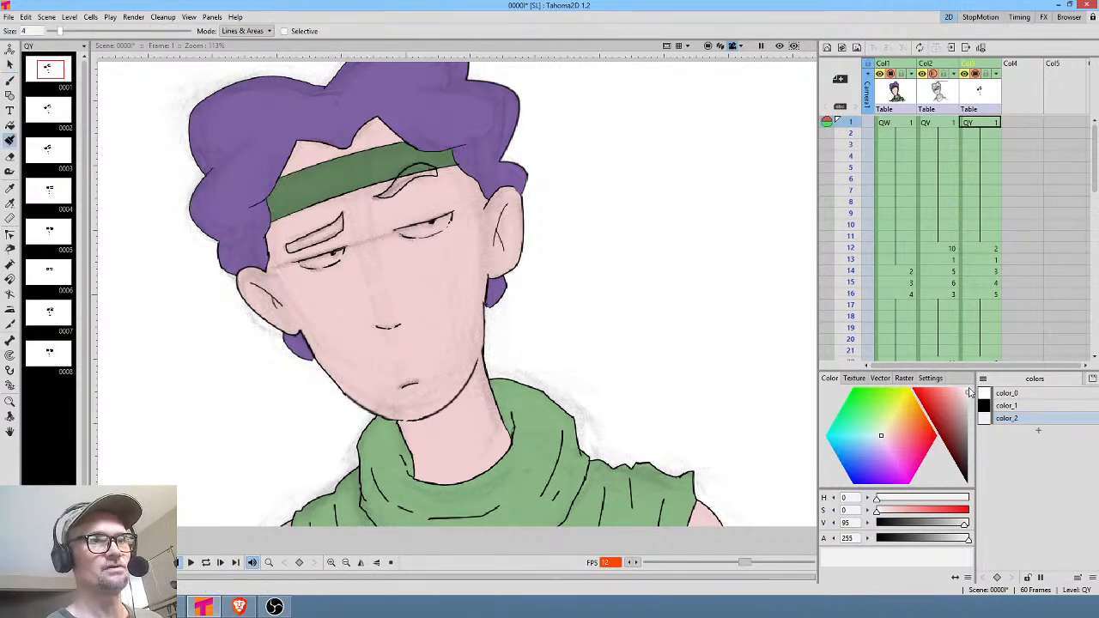
{"action": "left_click", "coordinate": [255, 31]}
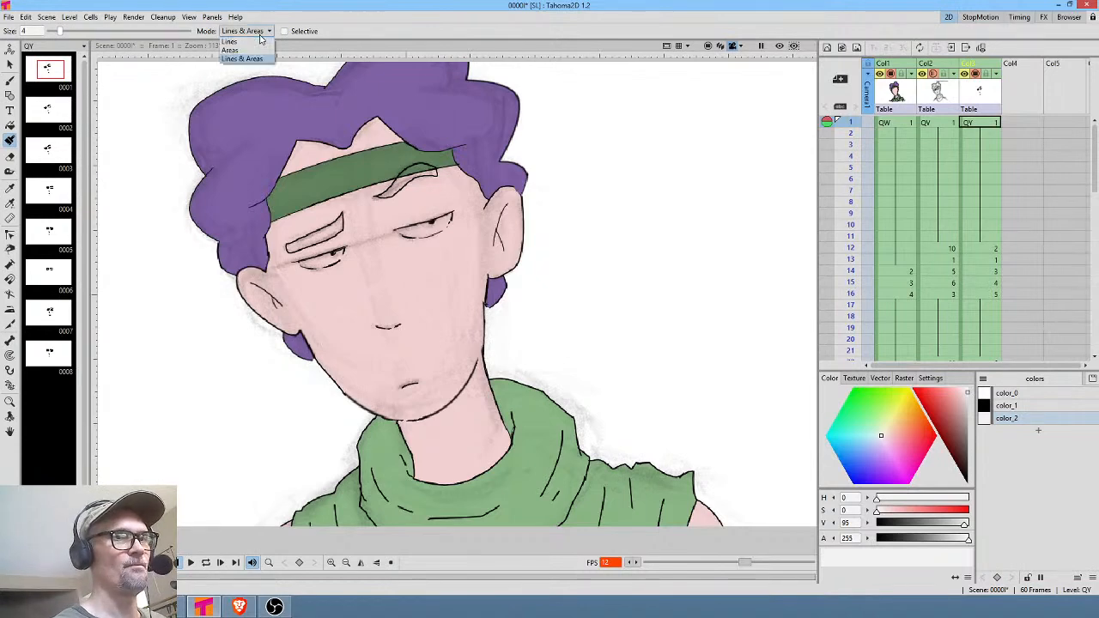
{"action": "left_click", "coordinate": [240, 47]}
{"action": "scroll", "coordinate": [407, 282], "scroll_direction": "up", "scroll_amount": 2}
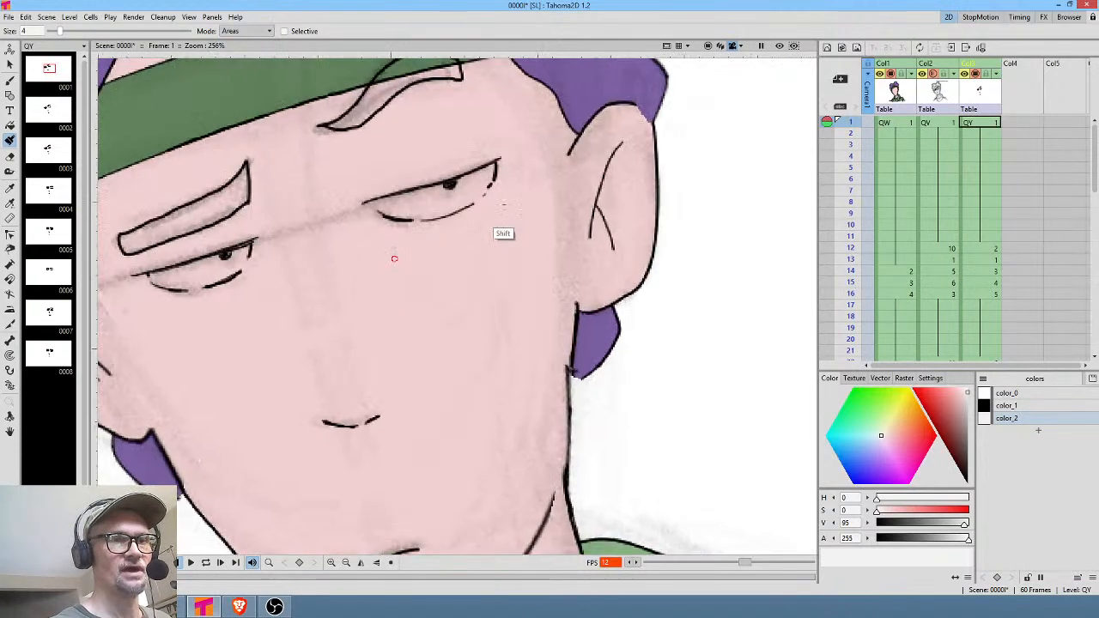
{"action": "mouse_move", "coordinate": [372, 202]}
{"action": "left_mouse_down"}
{"action": "mouse_move", "coordinate": [431, 217]}
{"action": "mouse_move", "coordinate": [487, 183]}
{"action": "mouse_move", "coordinate": [472, 202]}
{"action": "mouse_move", "coordinate": [492, 168]}
{"action": "mouse_move", "coordinate": [455, 185]}
{"action": "mouse_move", "coordinate": [487, 172]}
{"action": "mouse_move", "coordinate": [473, 191]}
{"action": "mouse_move", "coordinate": [448, 172]}
{"action": "left_mouse_up"}
{"action": "mouse_move", "coordinate": [377, 201]}
{"action": "left_mouse_down"}
{"action": "mouse_move", "coordinate": [464, 182]}
{"action": "mouse_move", "coordinate": [452, 211]}
{"action": "mouse_move", "coordinate": [382, 210]}
{"action": "mouse_move", "coordinate": [439, 210]}
{"action": "mouse_move", "coordinate": [408, 215]}
{"action": "mouse_move", "coordinate": [430, 205]}
{"action": "mouse_move", "coordinate": [411, 199]}
{"action": "mouse_move", "coordinate": [419, 194]}
{"action": "left_mouse_up"}
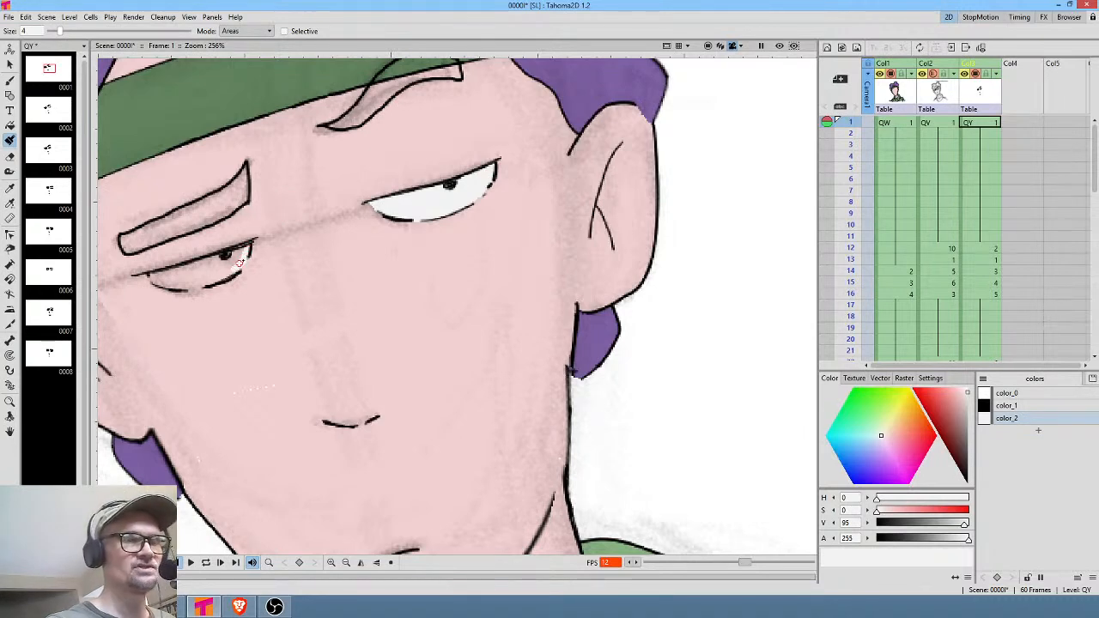
Brush off-white along the inside edge of the character's right eye at frame 1 and fill the remaining eye area.
{"action": "mouse_move", "coordinate": [152, 276]}
{"action": "left_mouse_down"}
{"action": "mouse_move", "coordinate": [201, 287]}
{"action": "mouse_move", "coordinate": [243, 261]}
{"action": "left_mouse_up"}
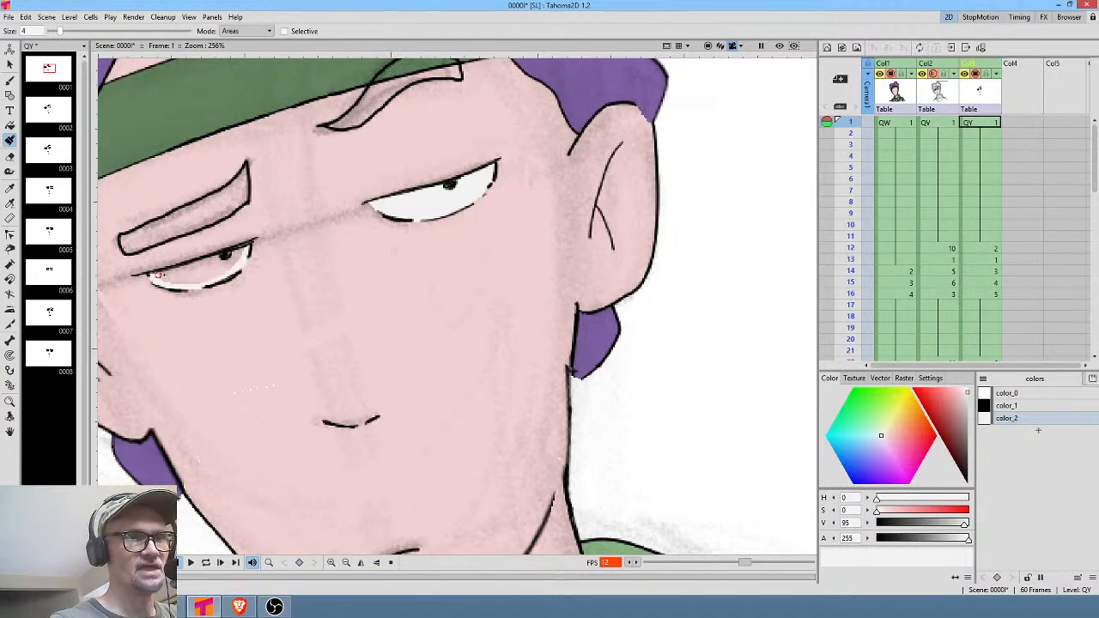
{"action": "left_click_drag", "start_coordinate": [159, 275], "coordinate": [247, 248]}
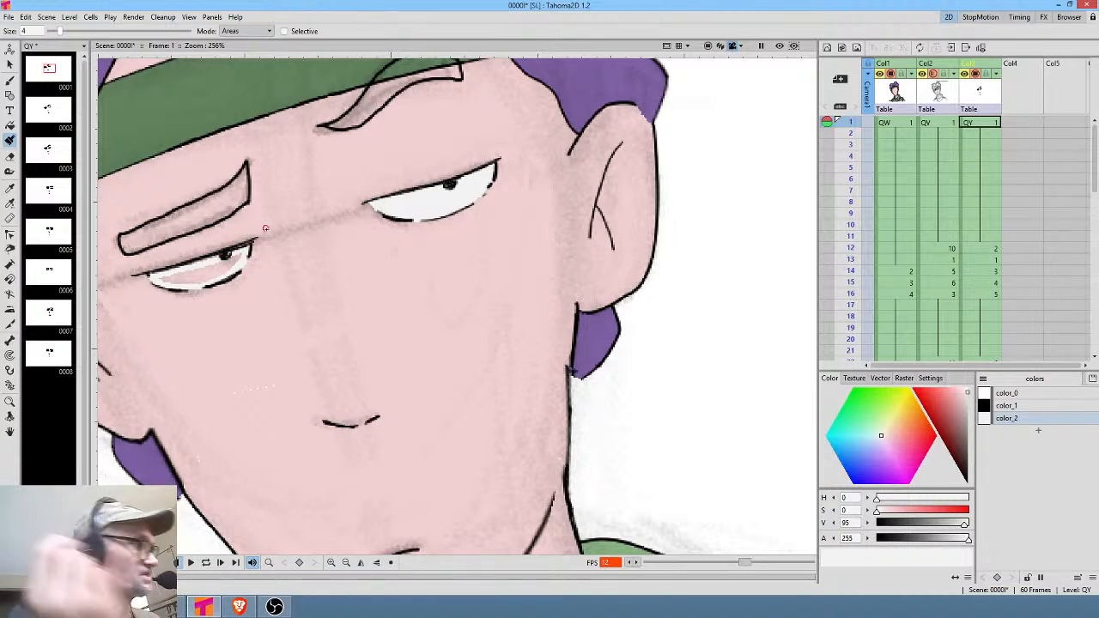
{"action": "key", "text": "f"}
{"action": "left_click", "coordinate": [225, 254]}
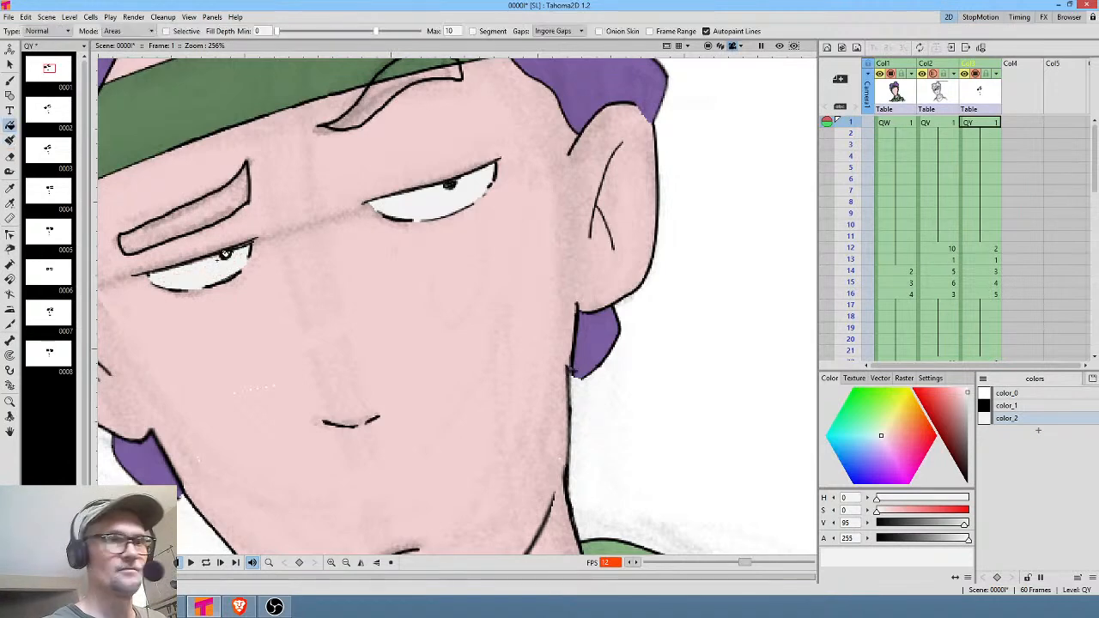
Add another style to the QY palette and sample the hair's purple for it (H 266, S 40, V 60).
{"action": "left_click", "coordinate": [1038, 430]}
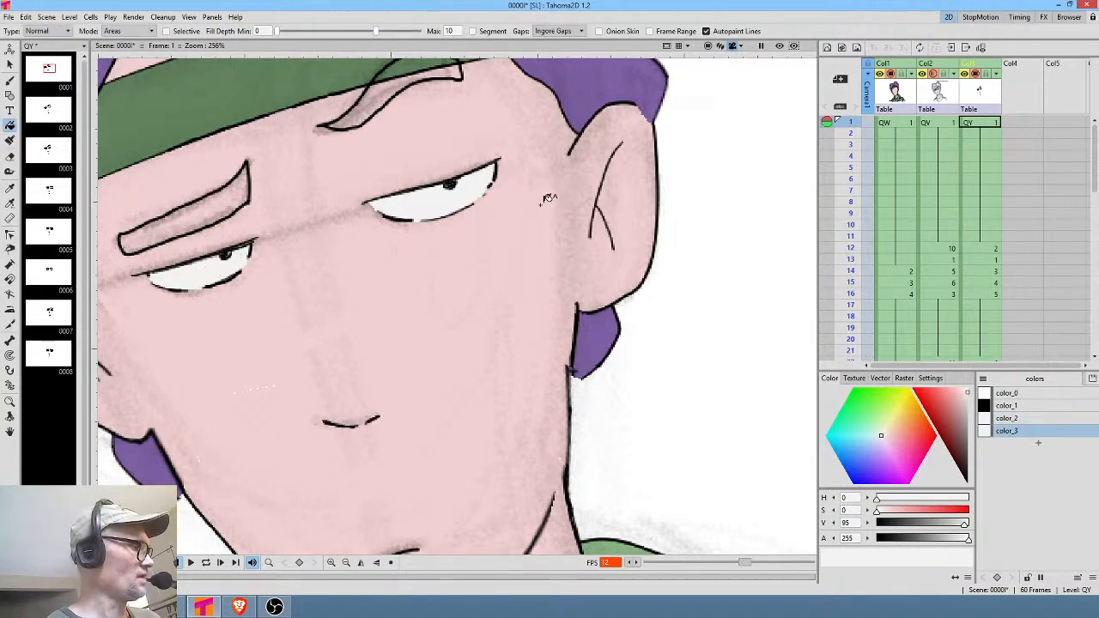
{"action": "key", "text": "k"}
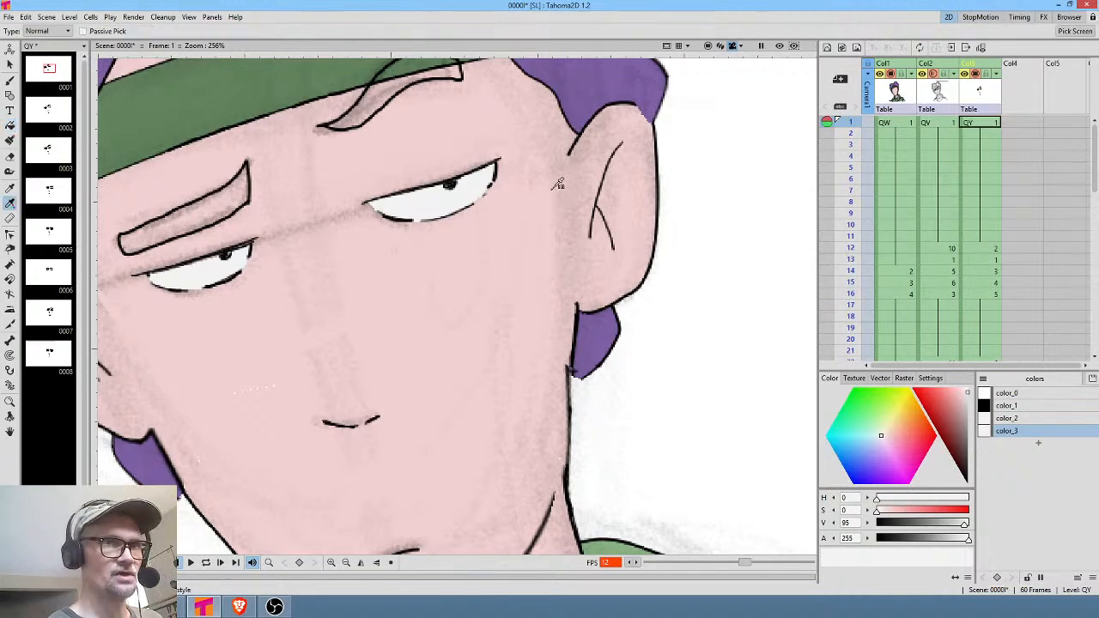
{"action": "left_click", "coordinate": [592, 79]}
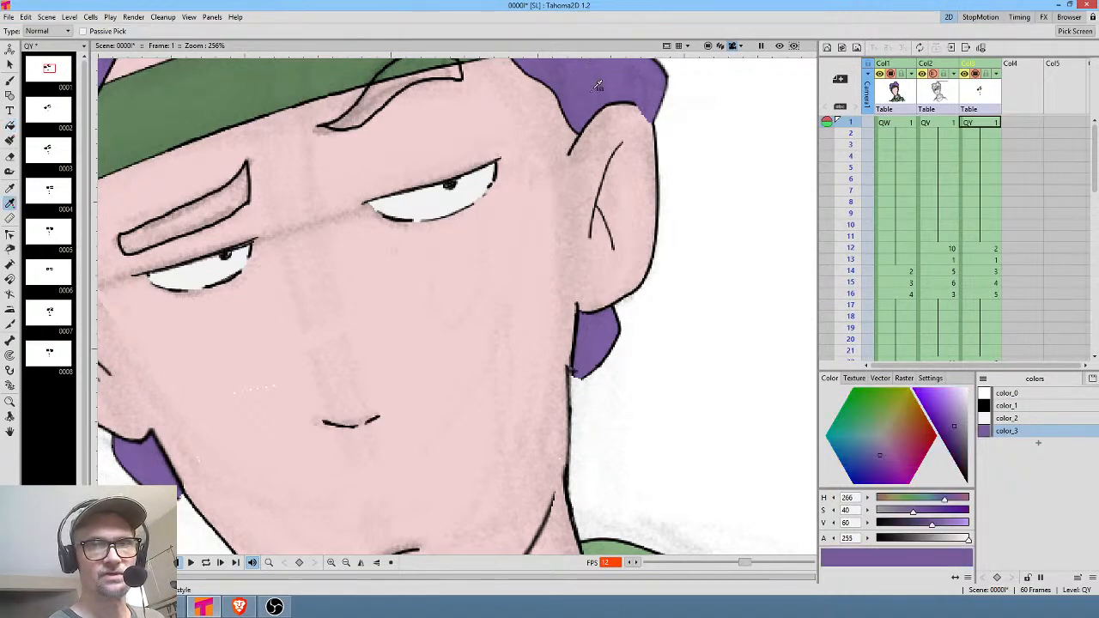
Fill both eyebrows of the QY drawing at frame 1 with the purple color_3.
{"action": "left_click", "coordinate": [988, 124]}
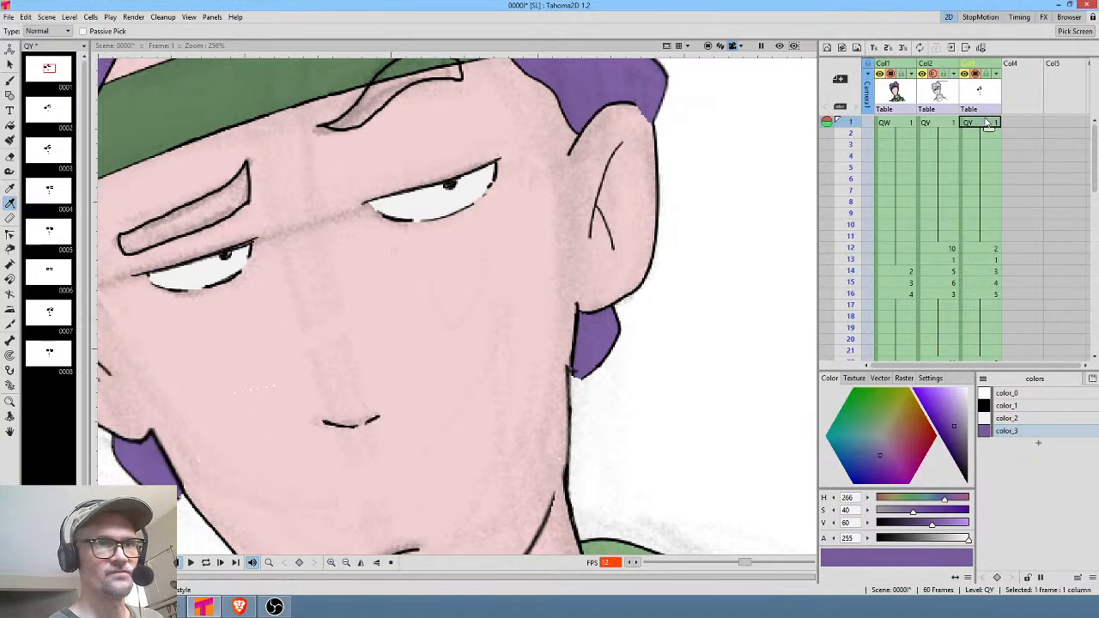
{"action": "left_click_drag", "start_coordinate": [443, 226], "coordinate": [479, 320]}
{"action": "key", "text": "f"}
{"action": "left_click", "coordinate": [457, 158]}
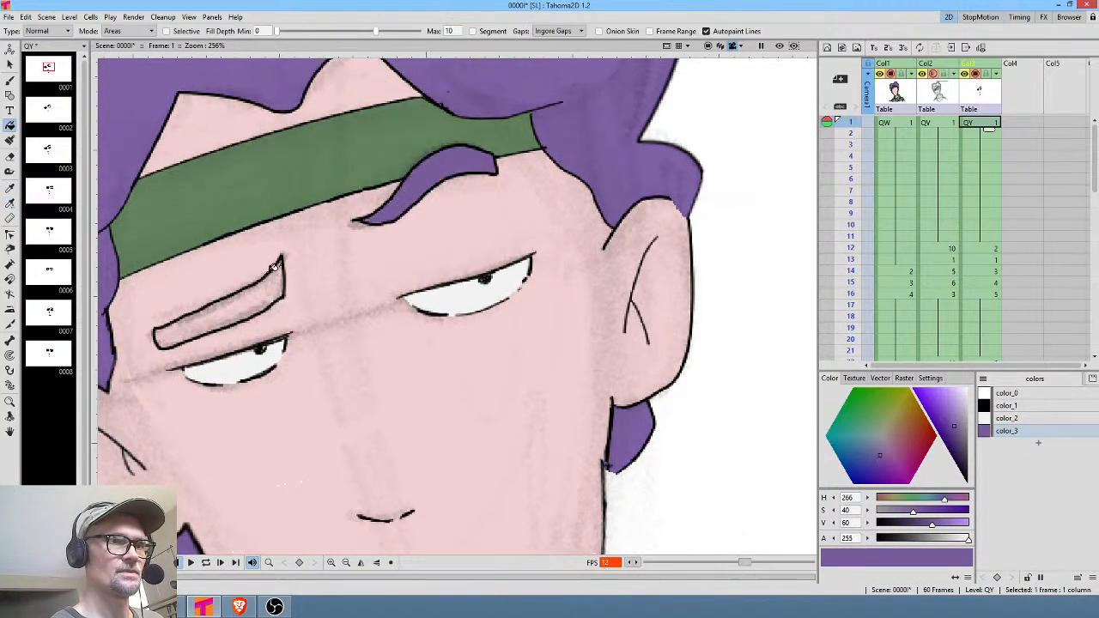
{"action": "left_click", "coordinate": [274, 266]}
Fill both eyebrows of the closed-eye QY drawing at frame 12 with purple.
{"action": "left_click_drag", "start_coordinate": [651, 355], "coordinate": [676, 183]}
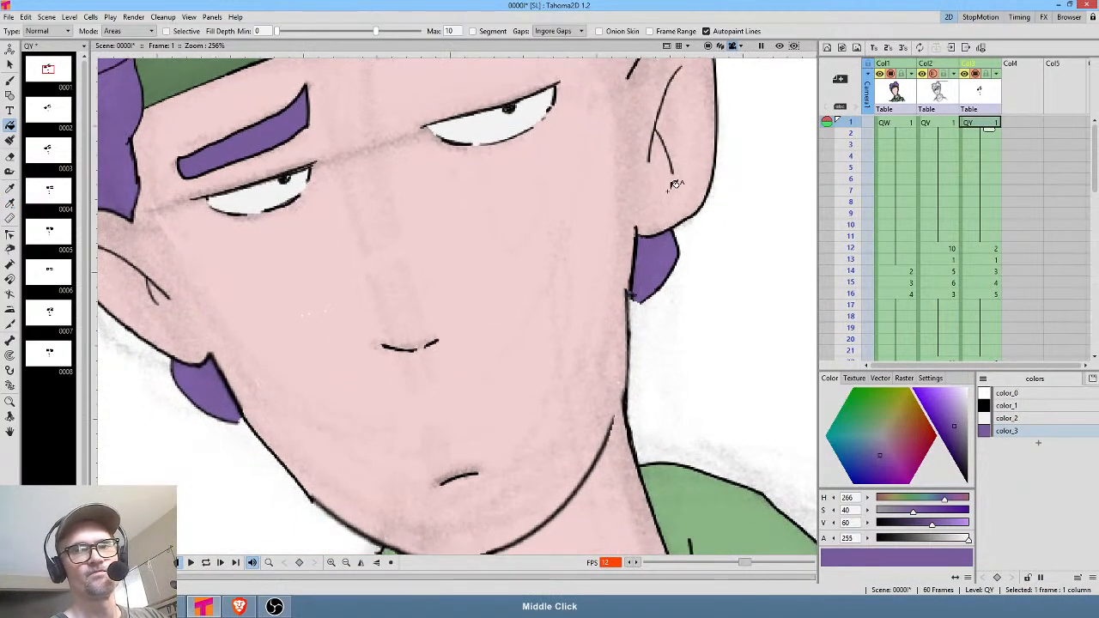
{"action": "left_click", "coordinate": [988, 248]}
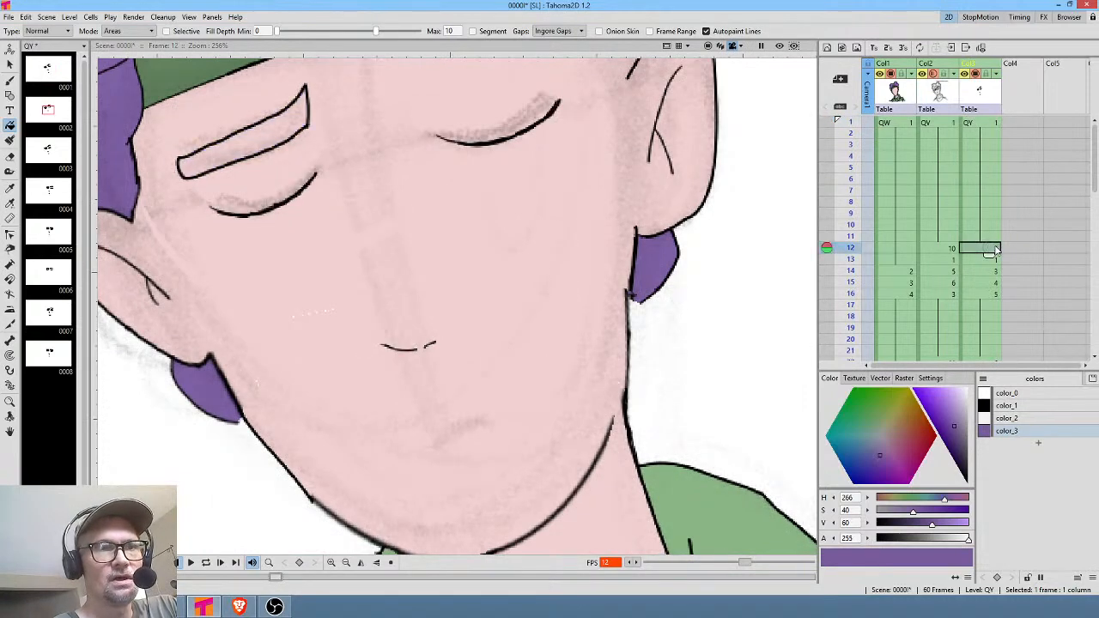
{"action": "left_click_drag", "start_coordinate": [472, 243], "coordinate": [489, 376]}
{"action": "left_click", "coordinate": [499, 122]}
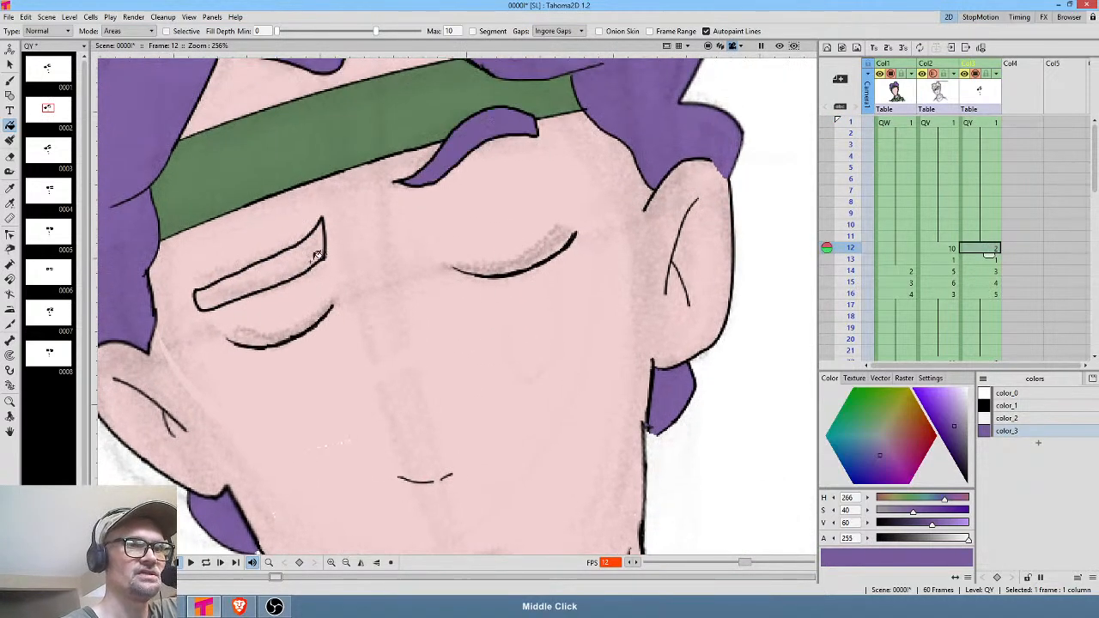
{"action": "left_click", "coordinate": [305, 253]}
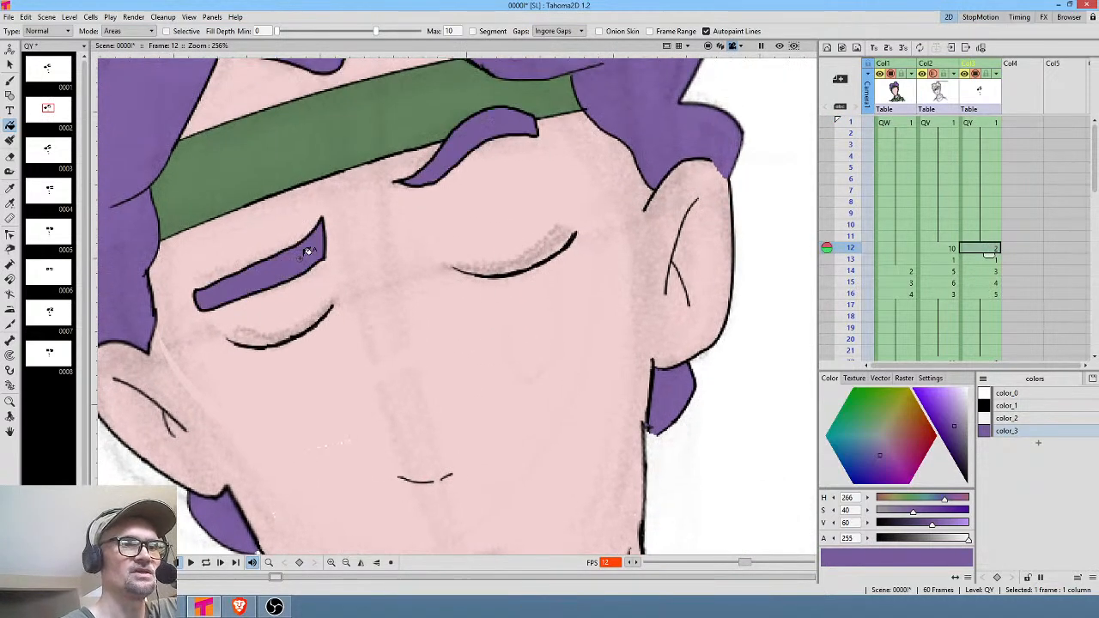
Fill both eyebrows with purple in the QY drawings at frames 14 and 15.
{"action": "left_click", "coordinate": [987, 259]}
{"action": "left_click", "coordinate": [987, 271]}
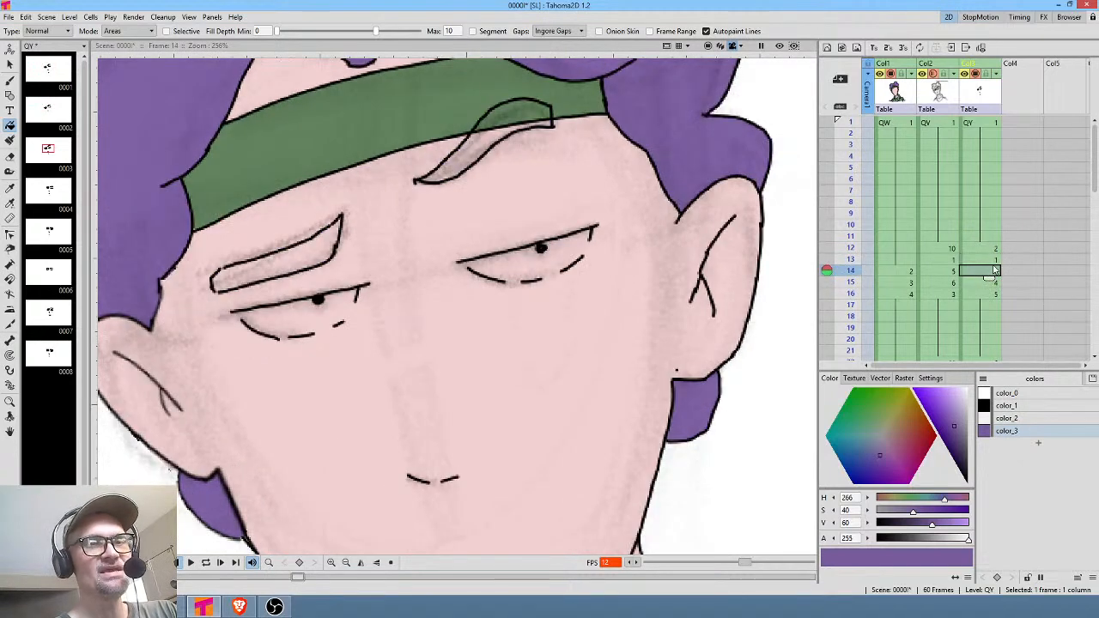
{"action": "left_click", "coordinate": [523, 110]}
{"action": "left_click", "coordinate": [324, 240]}
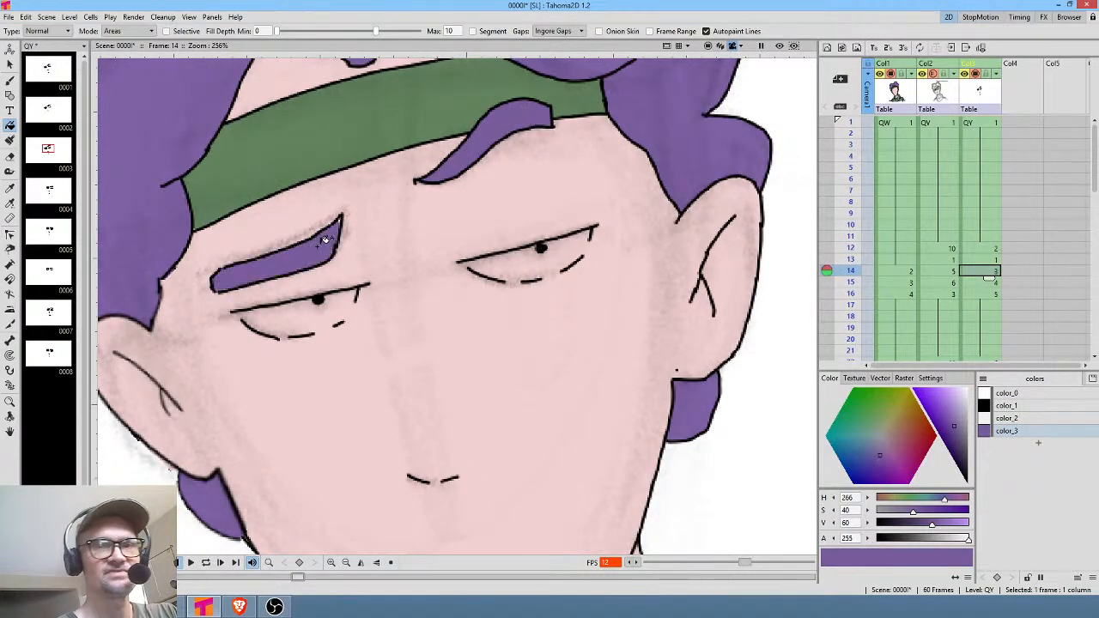
{"action": "left_click", "coordinate": [987, 282]}
{"action": "left_click", "coordinate": [684, 118]}
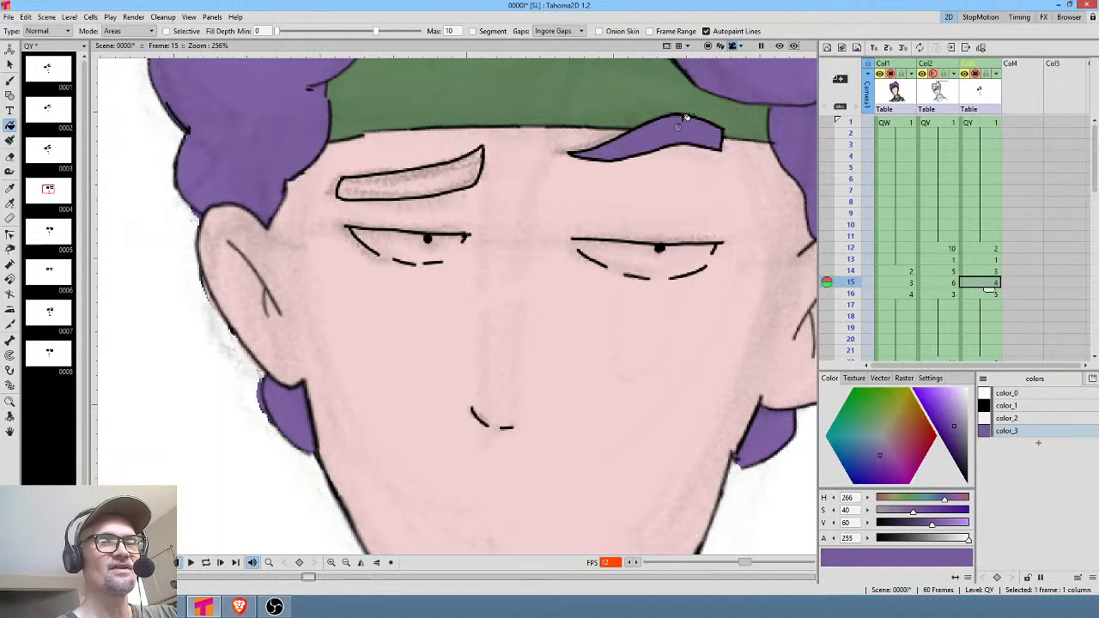
{"action": "left_click", "coordinate": [466, 164]}
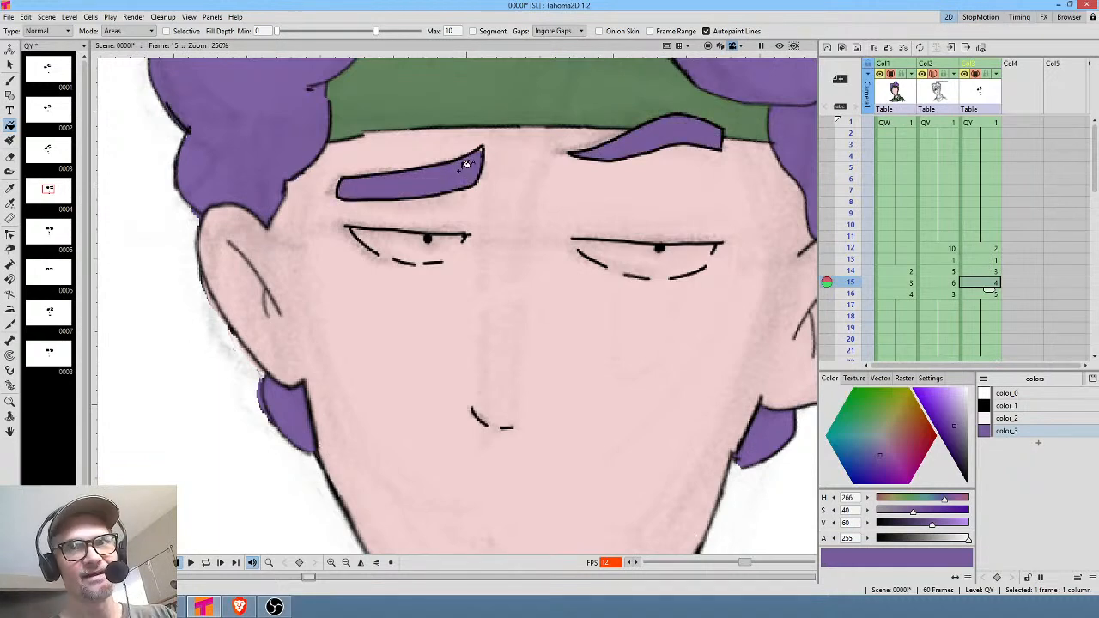
Fill both eyebrows with purple in the QY drawings at frames 16 and 22.
{"action": "left_click", "coordinate": [987, 293]}
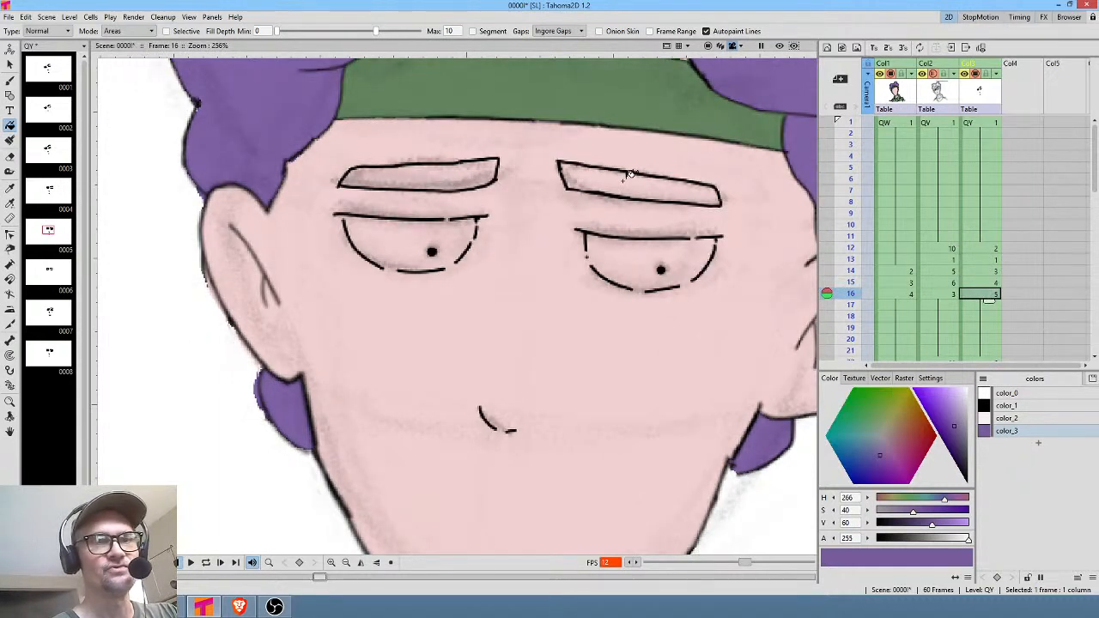
{"action": "left_click", "coordinate": [598, 171]}
{"action": "left_click", "coordinate": [469, 168]}
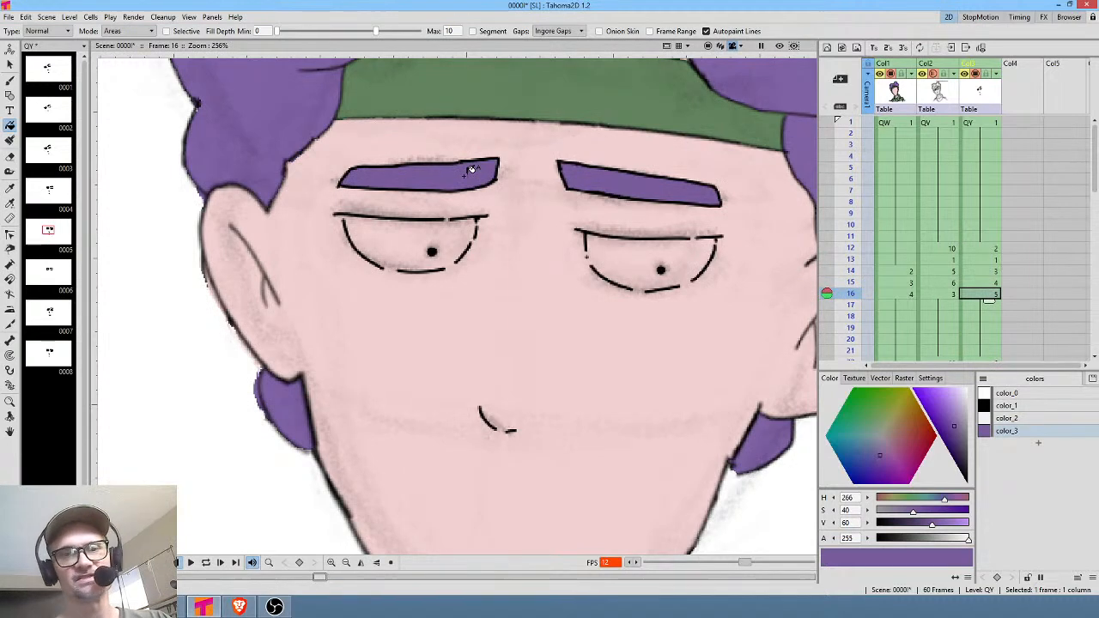
{"action": "scroll", "coordinate": [944, 240], "scroll_direction": "down", "scroll_amount": 4}
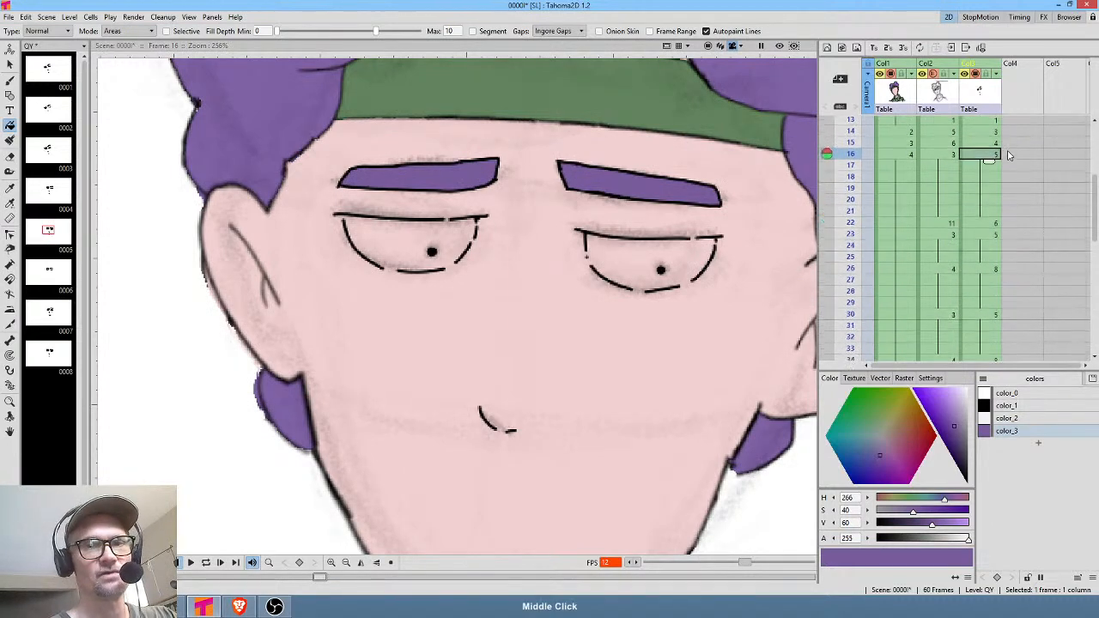
{"action": "left_click", "coordinate": [987, 215]}
{"action": "left_click", "coordinate": [665, 180]}
{"action": "left_click", "coordinate": [471, 166]}
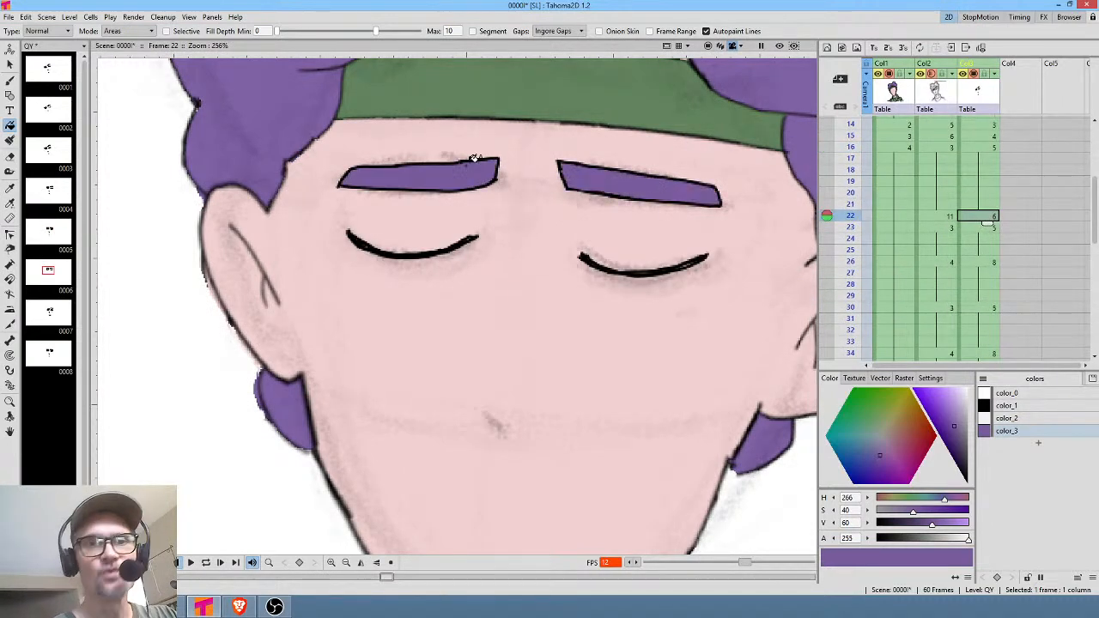
Fill both eyebrows with purple in QY drawing 8 at frame 26.
{"action": "left_click", "coordinate": [997, 230]}
{"action": "left_click", "coordinate": [988, 262]}
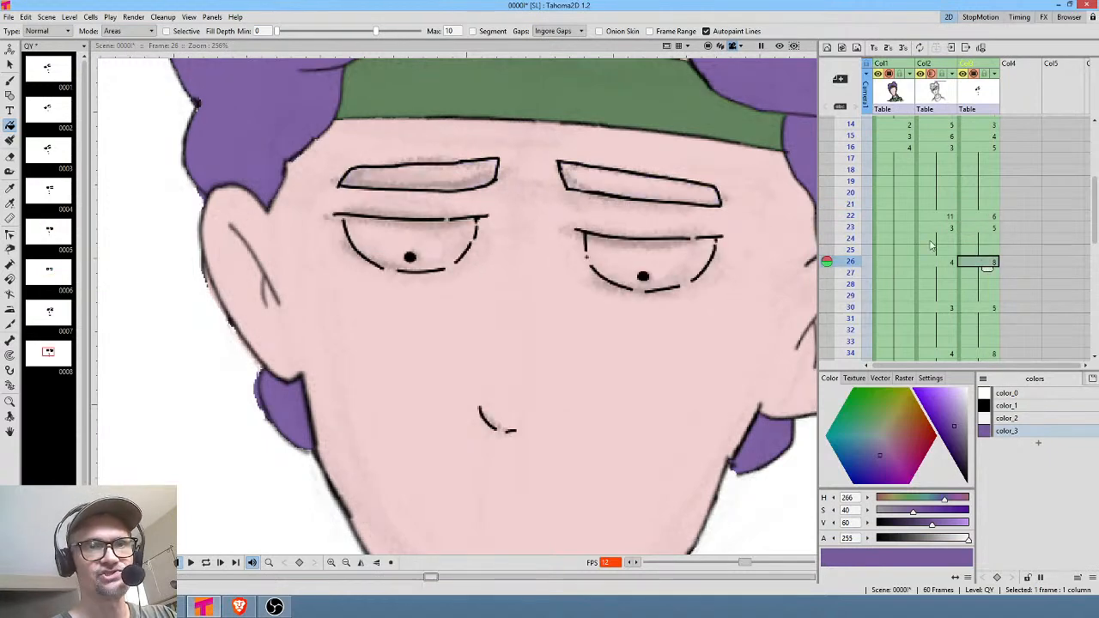
{"action": "left_click", "coordinate": [645, 180]}
{"action": "left_click", "coordinate": [485, 168]}
Check the reused QY drawings at frames 30 and 42, and fill both eyebrows at frame 43 with purple.
{"action": "left_click", "coordinate": [987, 307]}
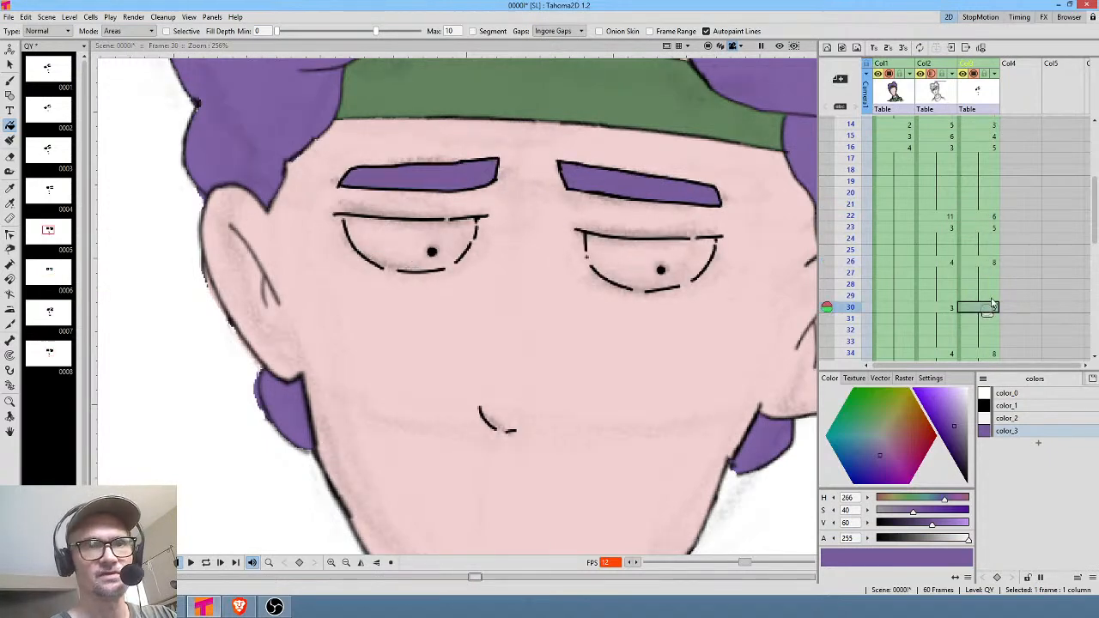
{"action": "scroll", "coordinate": [1024, 258], "scroll_direction": "down", "scroll_amount": 2}
{"action": "scroll", "coordinate": [1023, 230], "scroll_direction": "down", "scroll_amount": 3}
{"action": "left_click", "coordinate": [987, 255]}
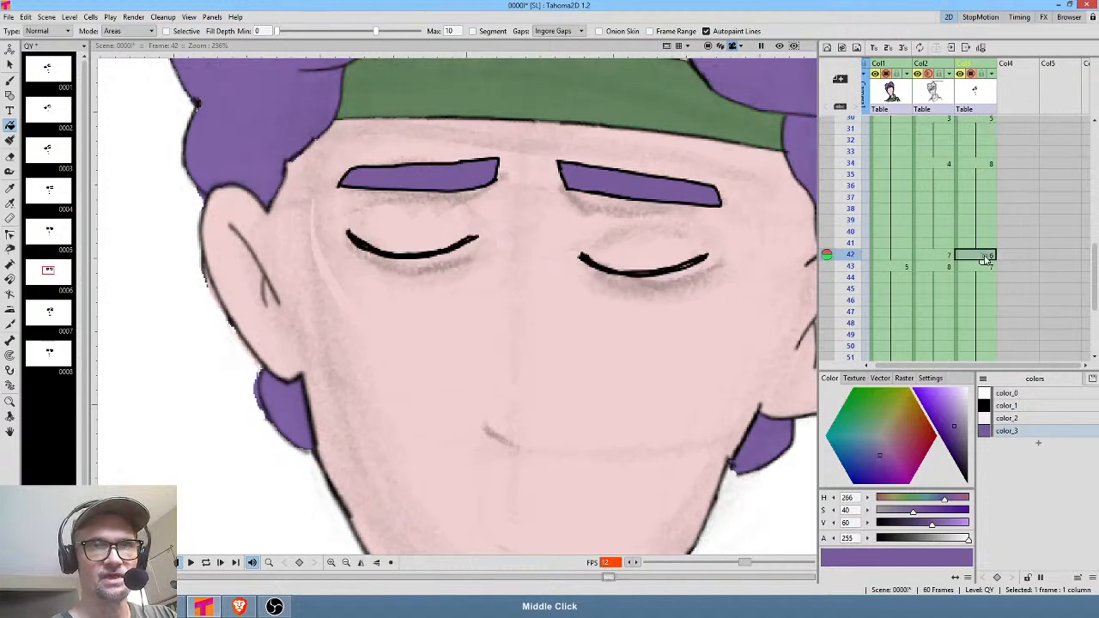
{"action": "left_click", "coordinate": [987, 266]}
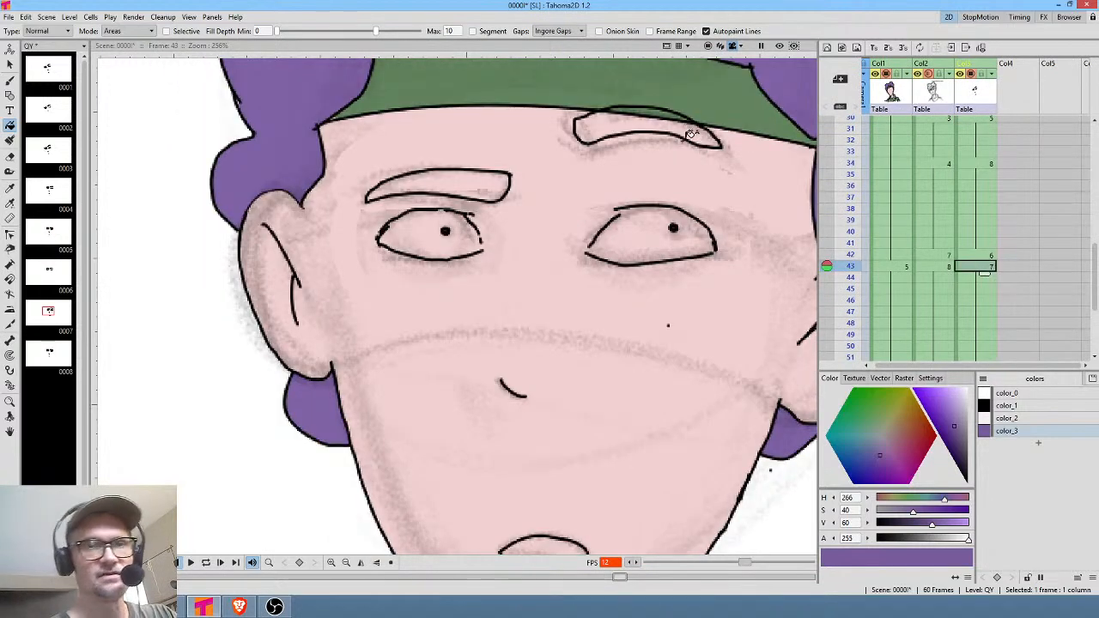
{"action": "left_click", "coordinate": [628, 116]}
{"action": "left_click", "coordinate": [483, 191]}
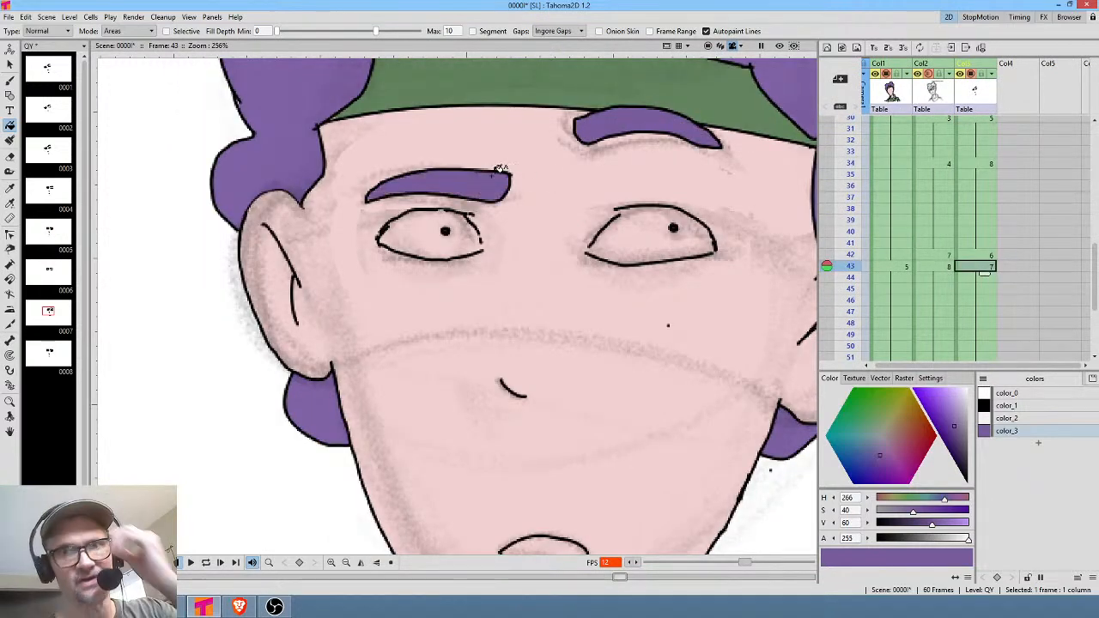
Brush off-white color_2 across the outline gaps of both eyes in the QY drawing at frame 43.
{"action": "left_click_drag", "start_coordinate": [1020, 269], "coordinate": [994, 152]}
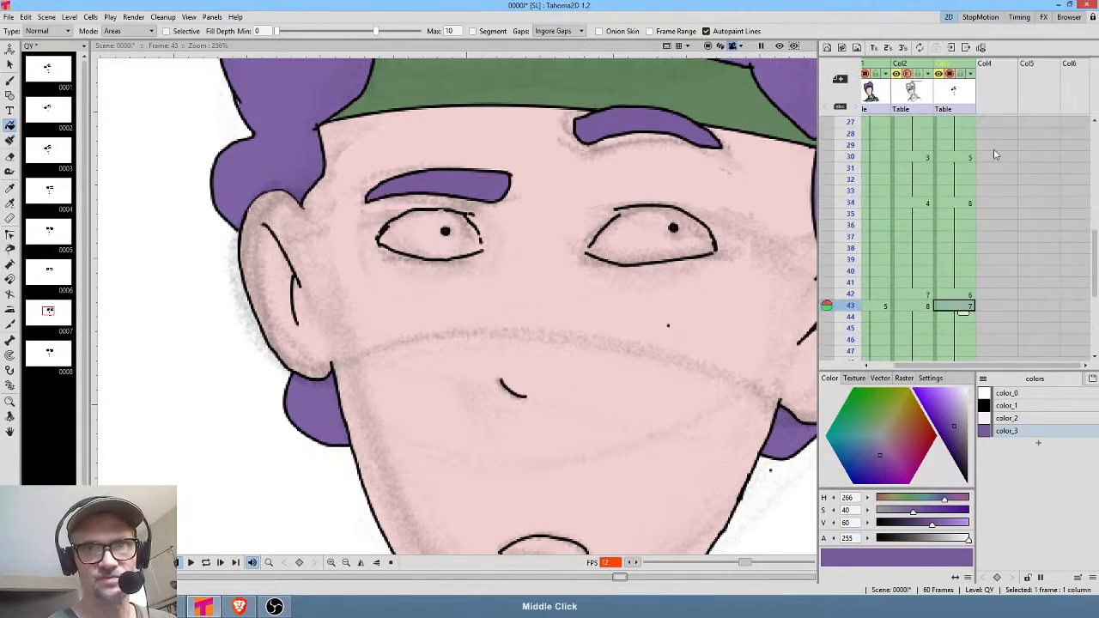
{"action": "left_click", "coordinate": [1018, 419]}
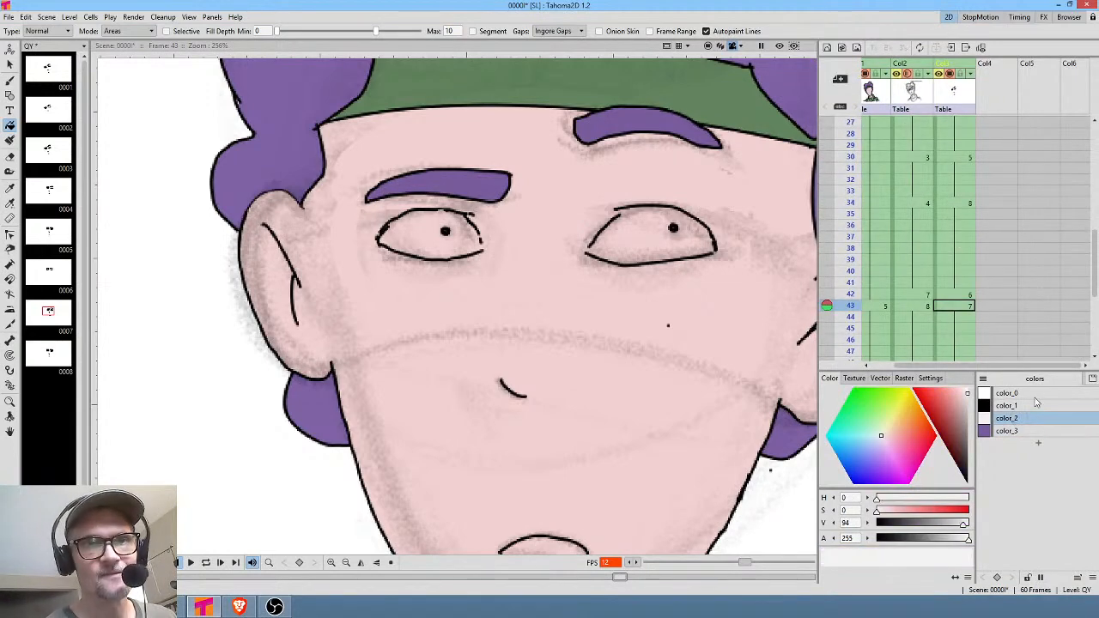
{"action": "key", "text": "j"}
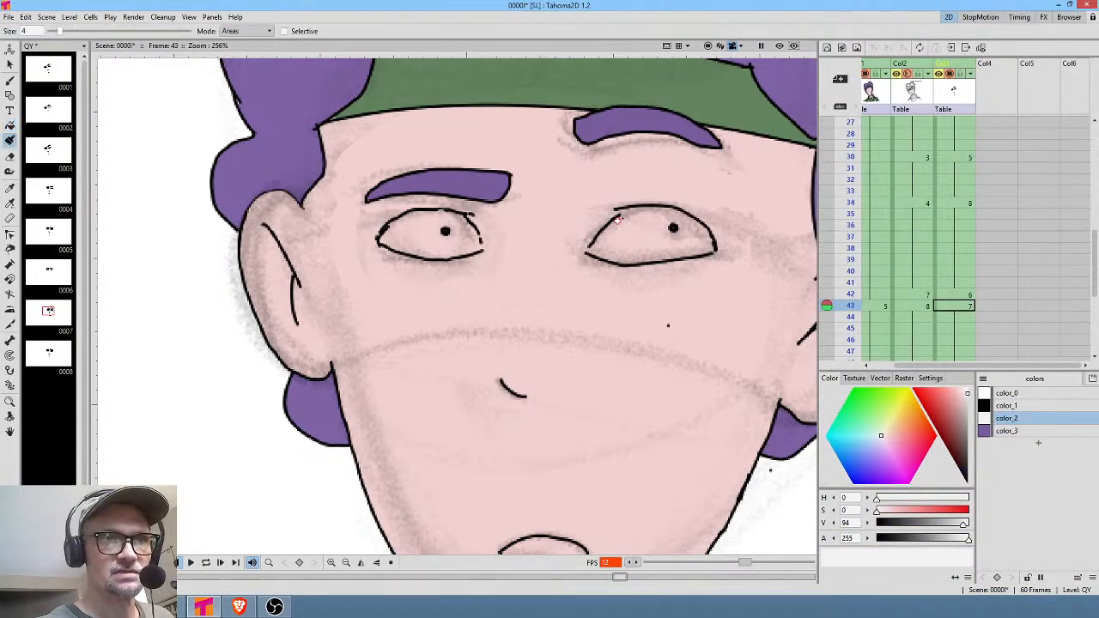
{"action": "left_click_drag", "start_coordinate": [618, 219], "coordinate": [639, 209]}
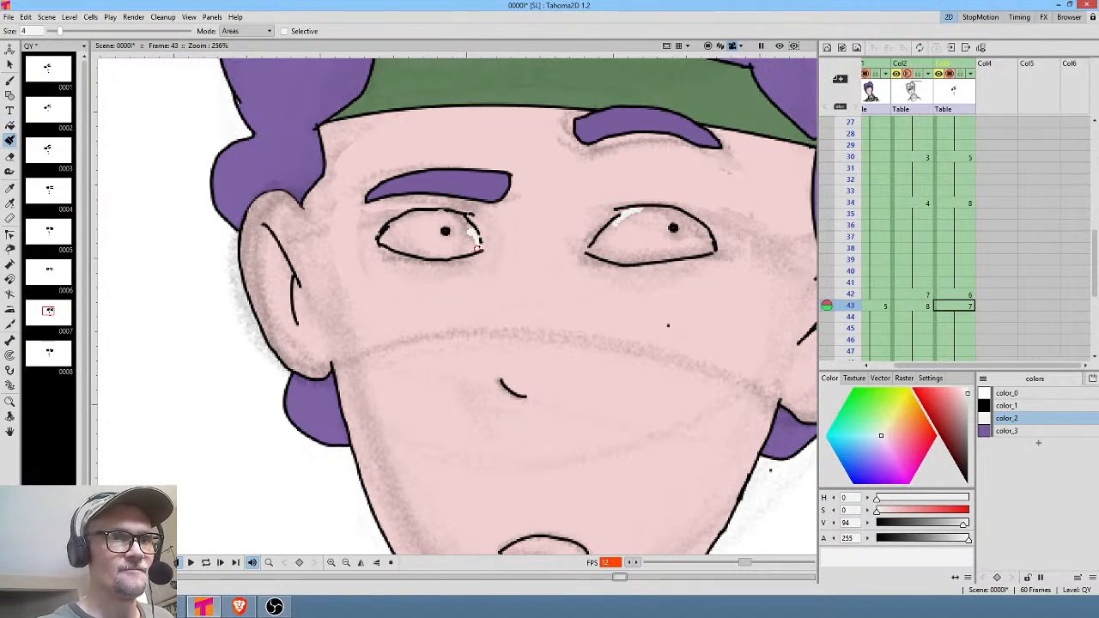
{"action": "left_click_drag", "start_coordinate": [478, 249], "coordinate": [471, 231]}
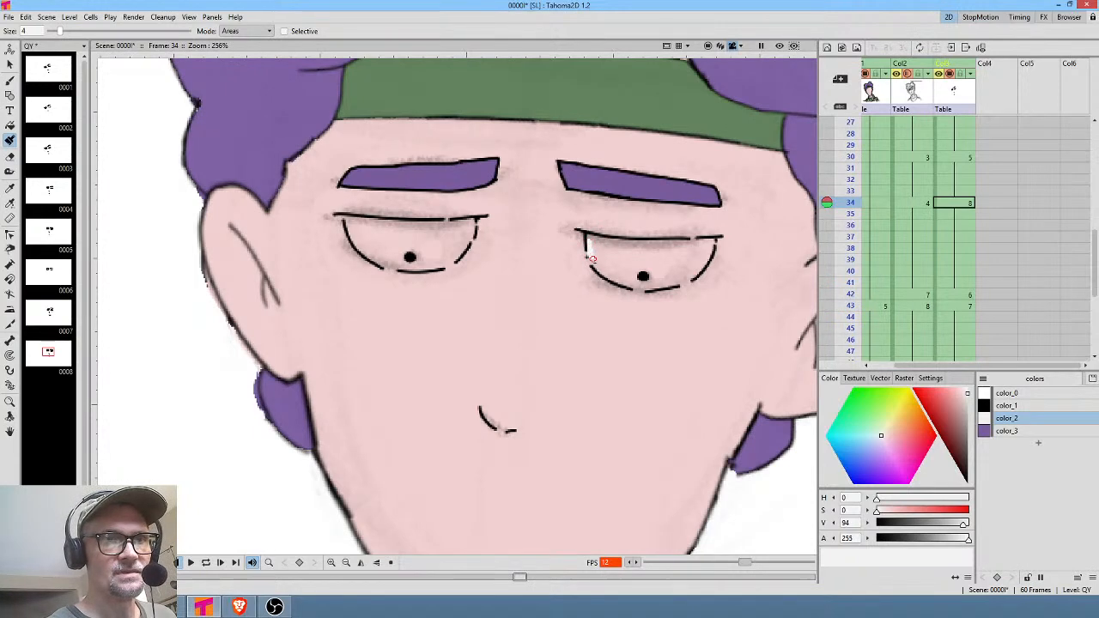
Brush off-white color_2 across the outline gaps of both eyes in the QY drawings at frames 34 and 30.
{"action": "mouse_move", "coordinate": [591, 258]}
{"action": "left_mouse_down"}
{"action": "mouse_move", "coordinate": [650, 287]}
{"action": "mouse_move", "coordinate": [682, 284]}
{"action": "mouse_move", "coordinate": [712, 240]}
{"action": "mouse_move", "coordinate": [690, 241]}
{"action": "left_mouse_up"}
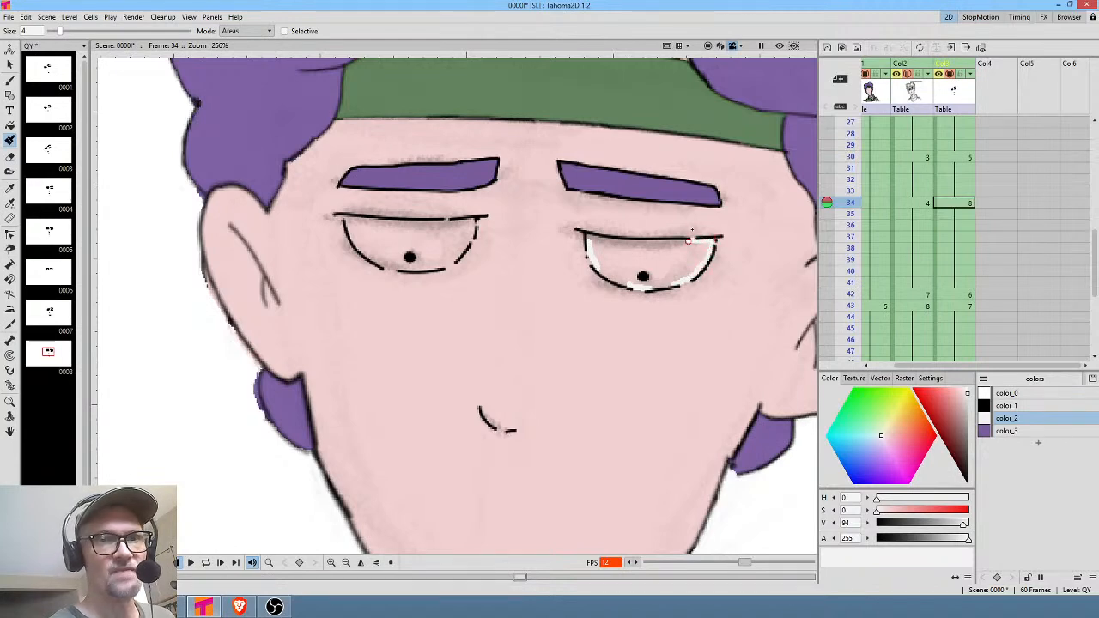
{"action": "mouse_move", "coordinate": [452, 225]}
{"action": "left_mouse_down"}
{"action": "mouse_move", "coordinate": [442, 224]}
{"action": "mouse_move", "coordinate": [468, 222]}
{"action": "mouse_move", "coordinate": [468, 238]}
{"action": "mouse_move", "coordinate": [442, 264]}
{"action": "mouse_move", "coordinate": [378, 259]}
{"action": "left_mouse_up"}
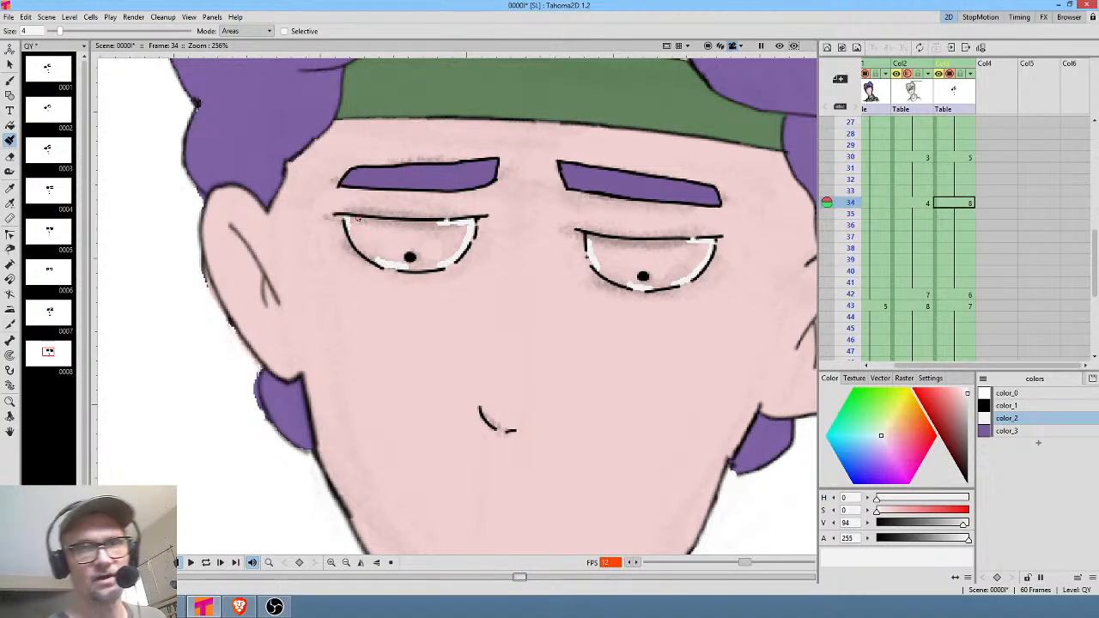
{"action": "key", "text": "comma"}
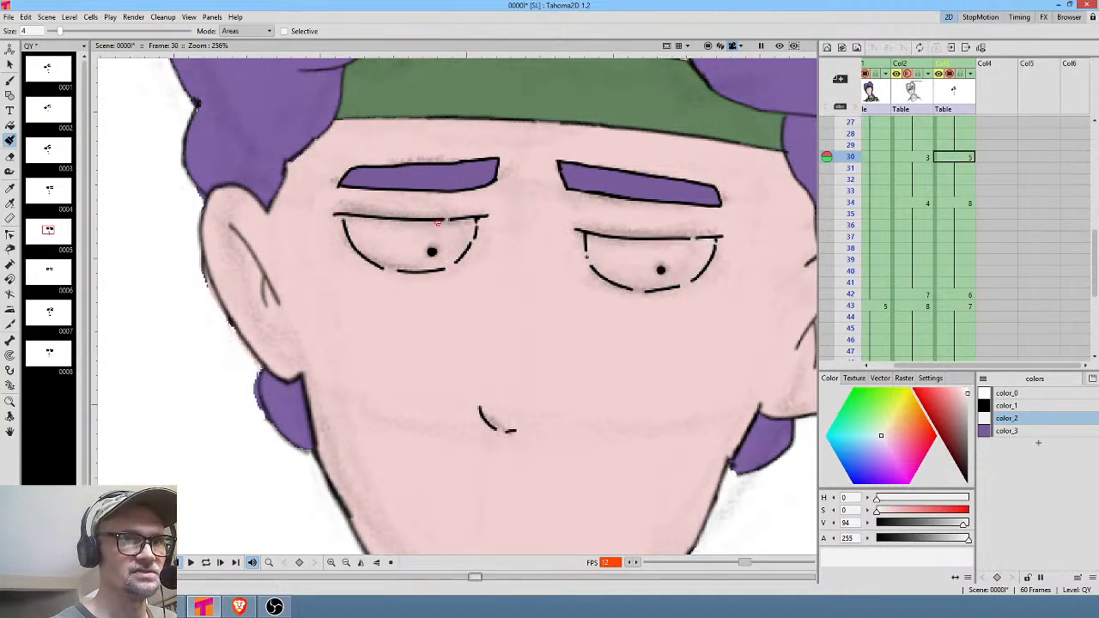
{"action": "left_click_drag", "start_coordinate": [472, 223], "coordinate": [448, 260]}
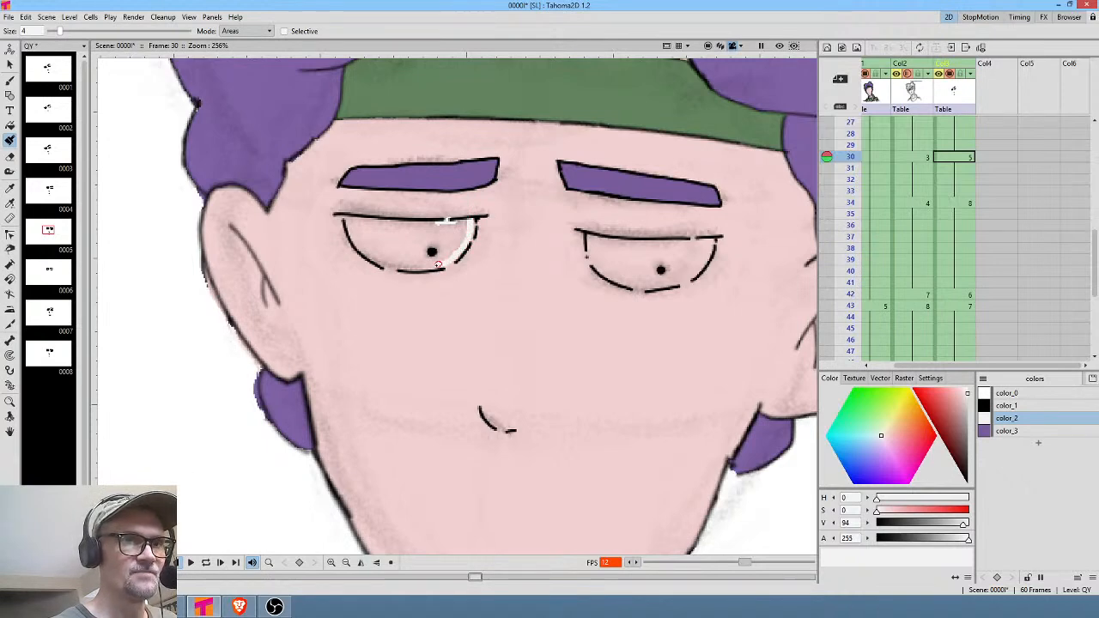
{"action": "left_click_drag", "start_coordinate": [381, 261], "coordinate": [401, 269]}
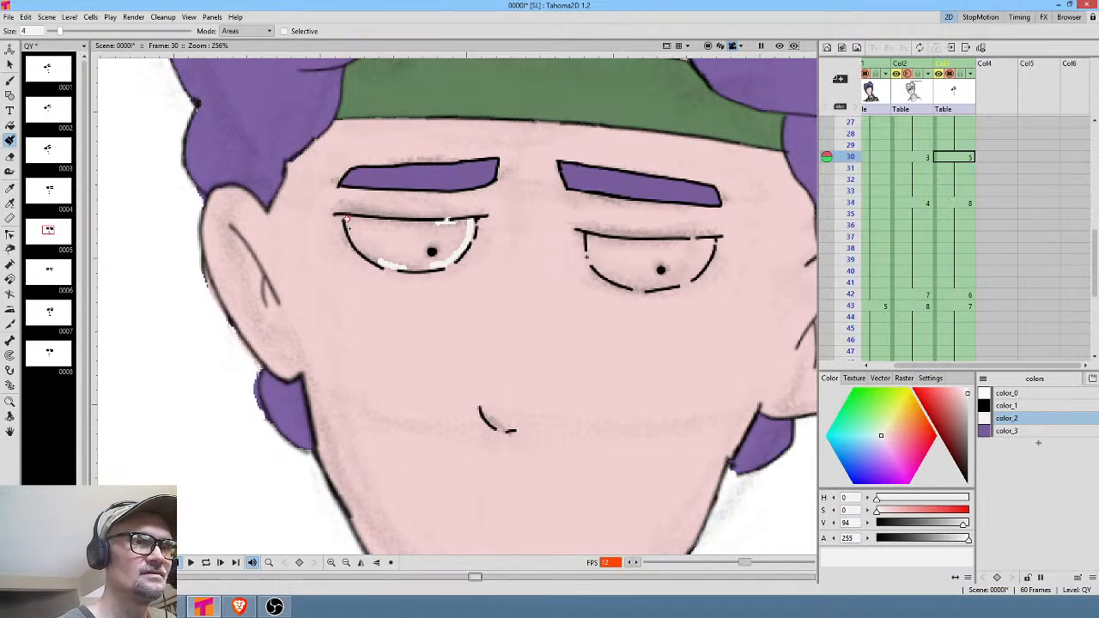
{"action": "left_click_drag", "start_coordinate": [347, 220], "coordinate": [350, 230]}
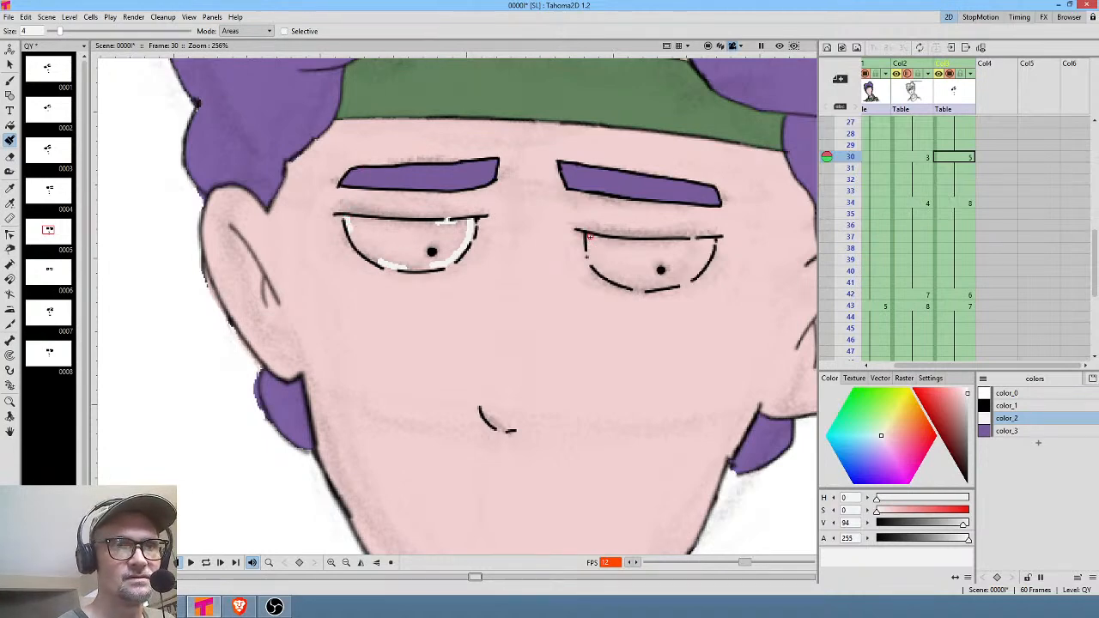
{"action": "mouse_move", "coordinate": [589, 238]}
{"action": "left_mouse_down"}
{"action": "mouse_move", "coordinate": [591, 259]}
{"action": "mouse_move", "coordinate": [651, 291]}
{"action": "left_mouse_up"}
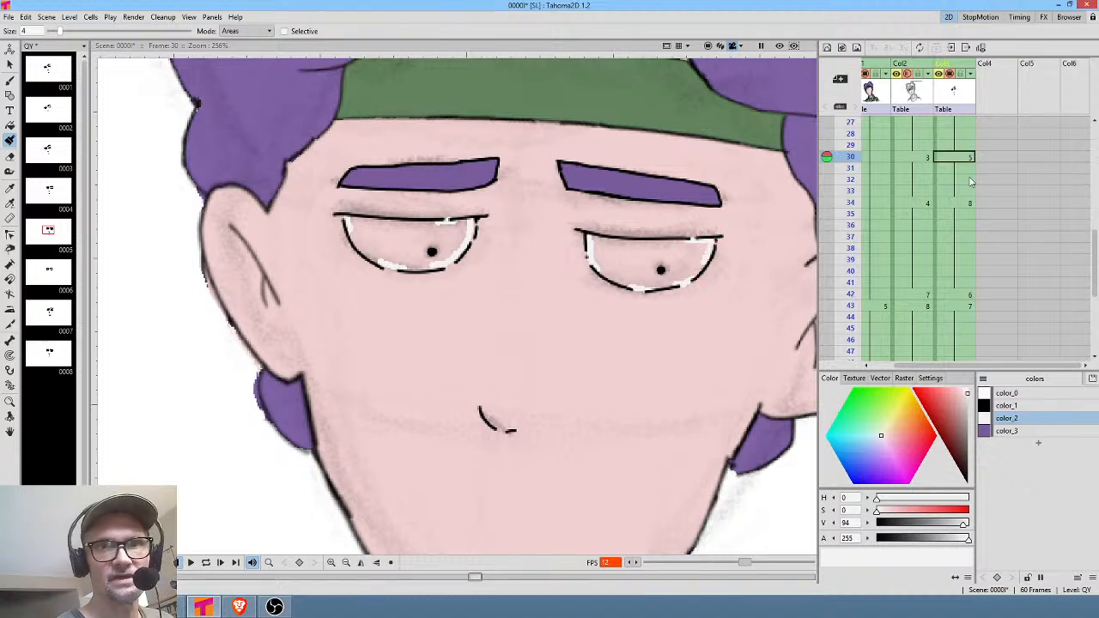
Brush color_2 along the lower outline gaps of both eyes in QY drawing 4 at frame 15.
{"action": "left_click_drag", "start_coordinate": [962, 226], "coordinate": [979, 322]}
{"action": "left_click", "coordinate": [977, 205]}
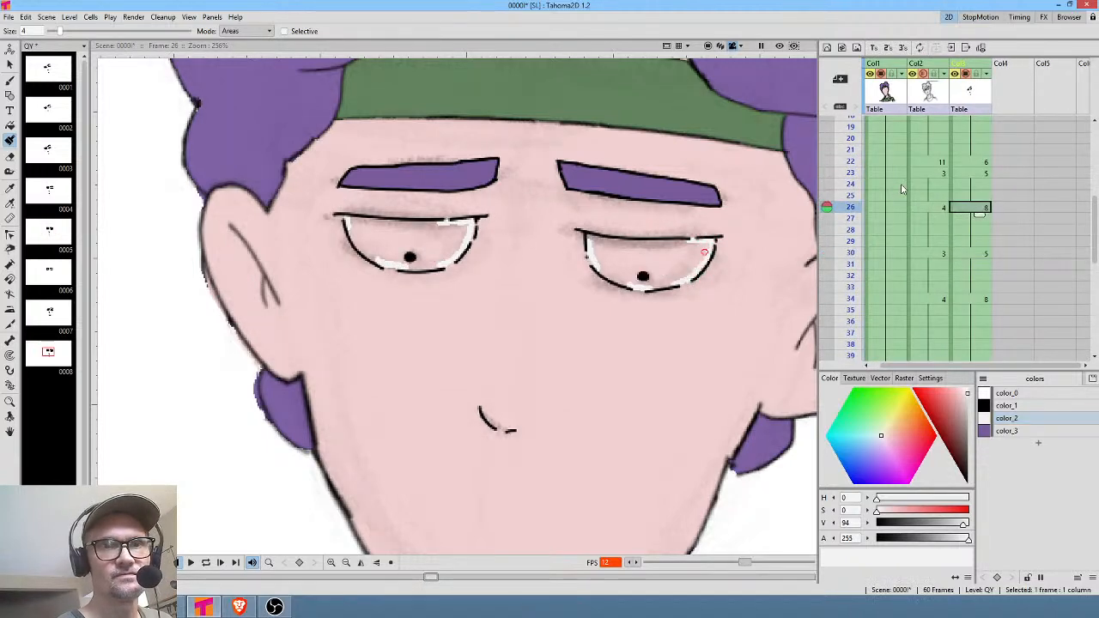
{"action": "key", "text": "comma"}
{"action": "key", "text": "comma"}
{"action": "key", "text": "comma"}
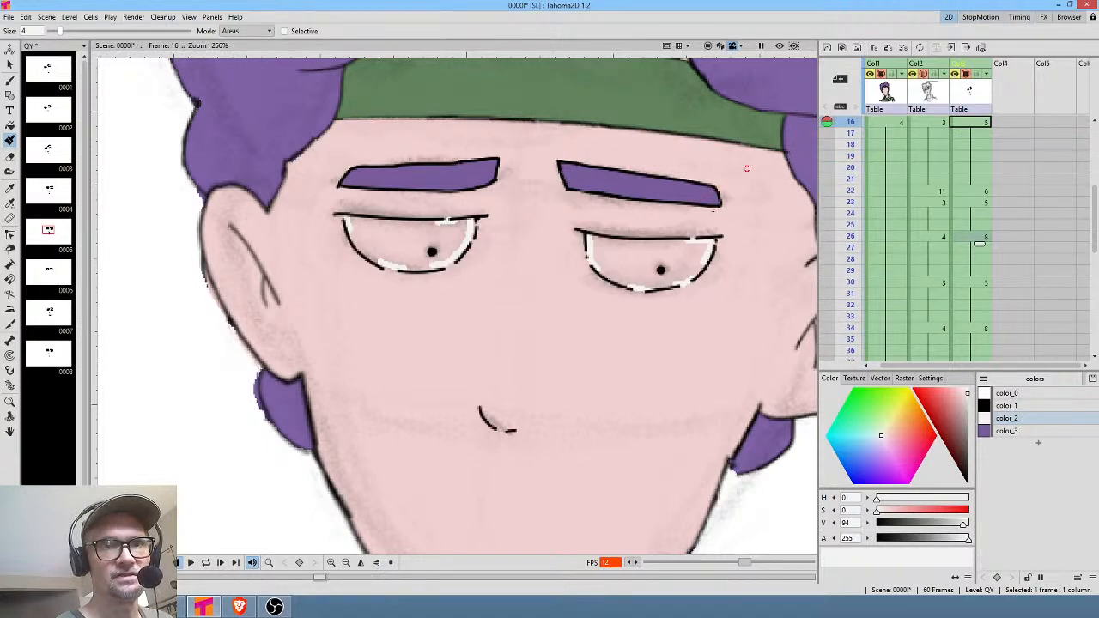
{"action": "key", "text": "comma"}
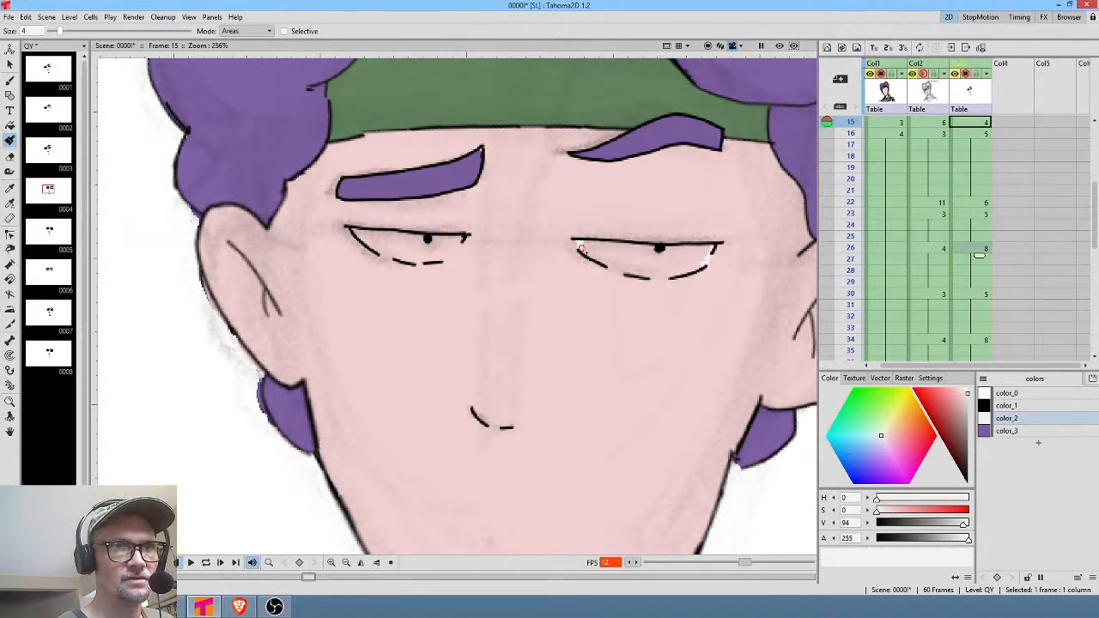
{"action": "mouse_move", "coordinate": [581, 249]}
{"action": "left_mouse_down"}
{"action": "mouse_move", "coordinate": [671, 277]}
{"action": "mouse_move", "coordinate": [699, 266]}
{"action": "mouse_move", "coordinate": [711, 246]}
{"action": "left_mouse_up"}
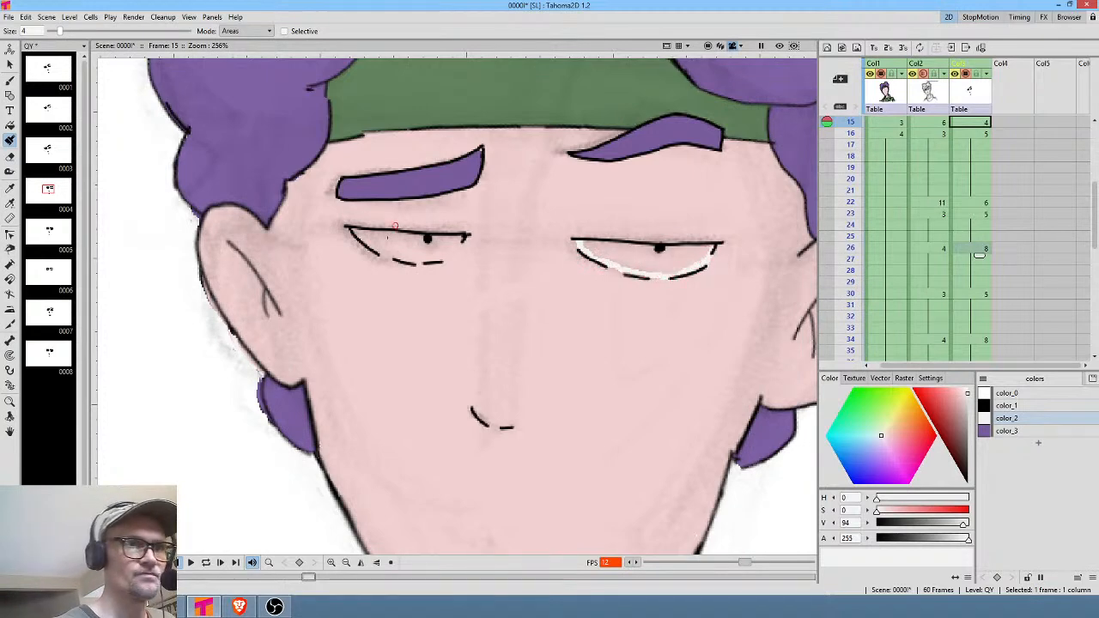
{"action": "mouse_move", "coordinate": [373, 243]}
{"action": "left_mouse_down"}
{"action": "mouse_move", "coordinate": [416, 260]}
{"action": "mouse_move", "coordinate": [463, 236]}
{"action": "left_mouse_up"}
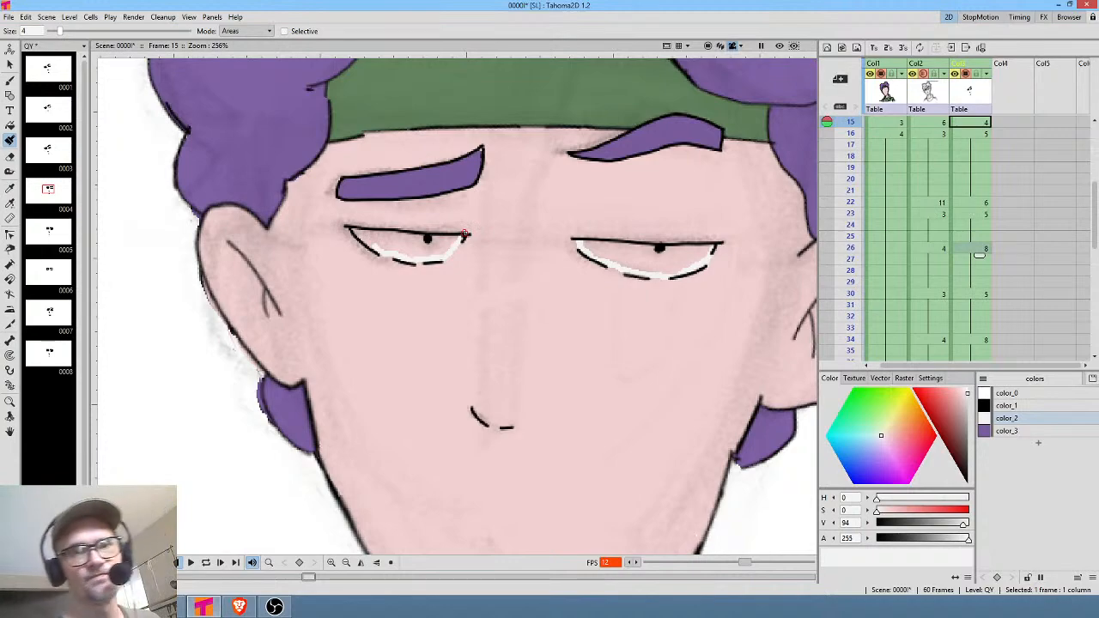
Close the lower outline gaps of both eyes with color_2 brush strokes in QY drawing 3 at frame 14.
{"action": "key", "text": "comma"}
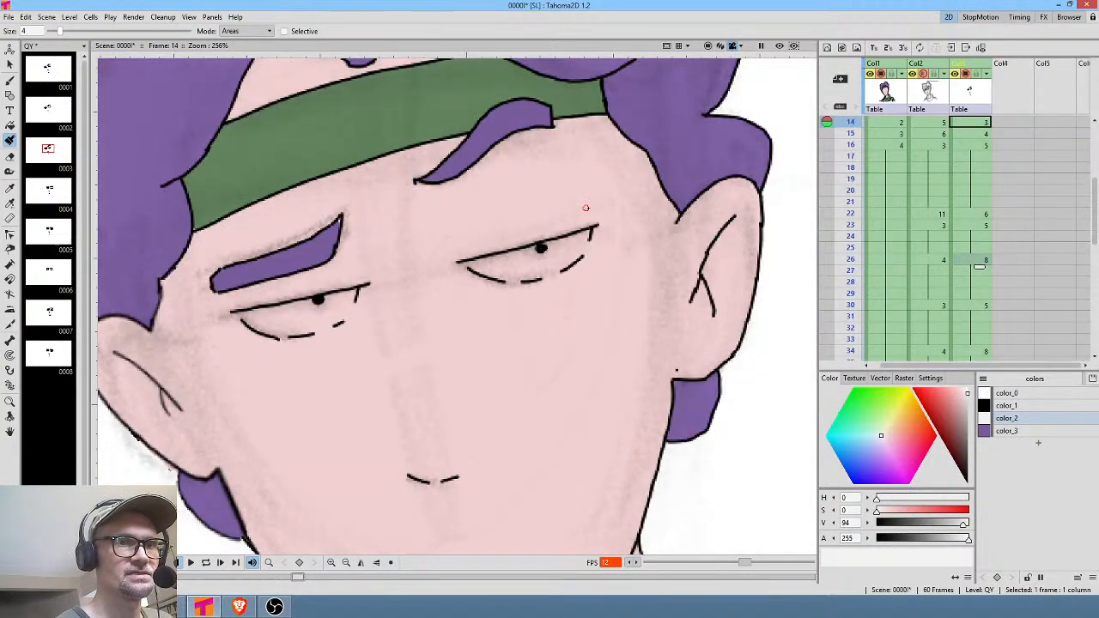
{"action": "key", "text": "comma"}
{"action": "key", "text": "period"}
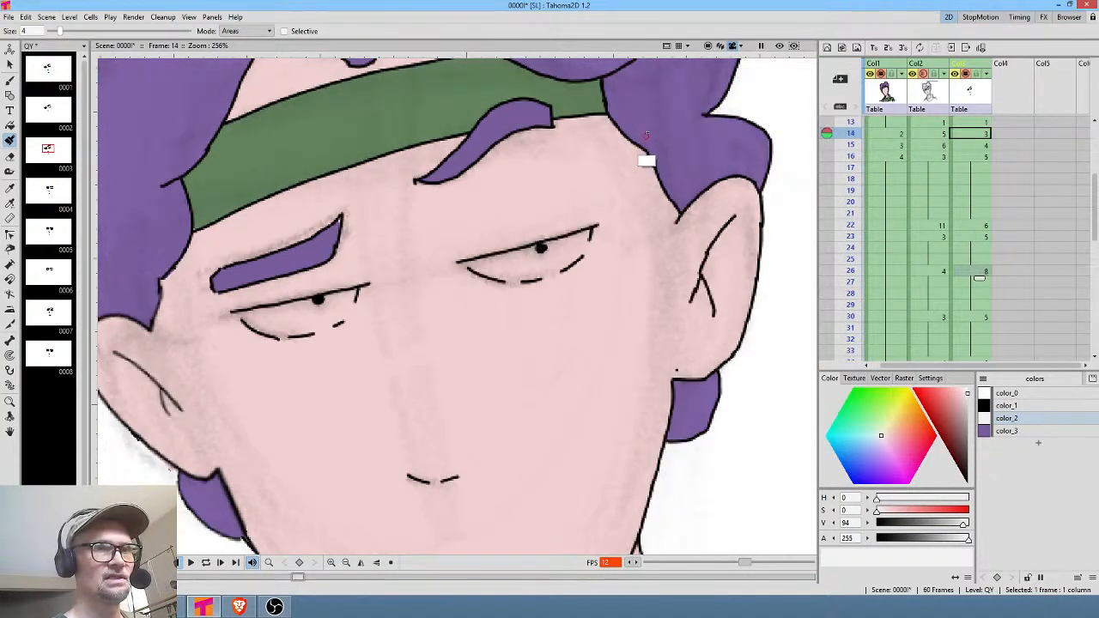
{"action": "mouse_move", "coordinate": [644, 157]}
{"action": "left_mouse_down"}
{"action": "mouse_move", "coordinate": [674, 311]}
{"action": "mouse_move", "coordinate": [400, 454]}
{"action": "mouse_move", "coordinate": [351, 543]}
{"action": "left_mouse_up"}
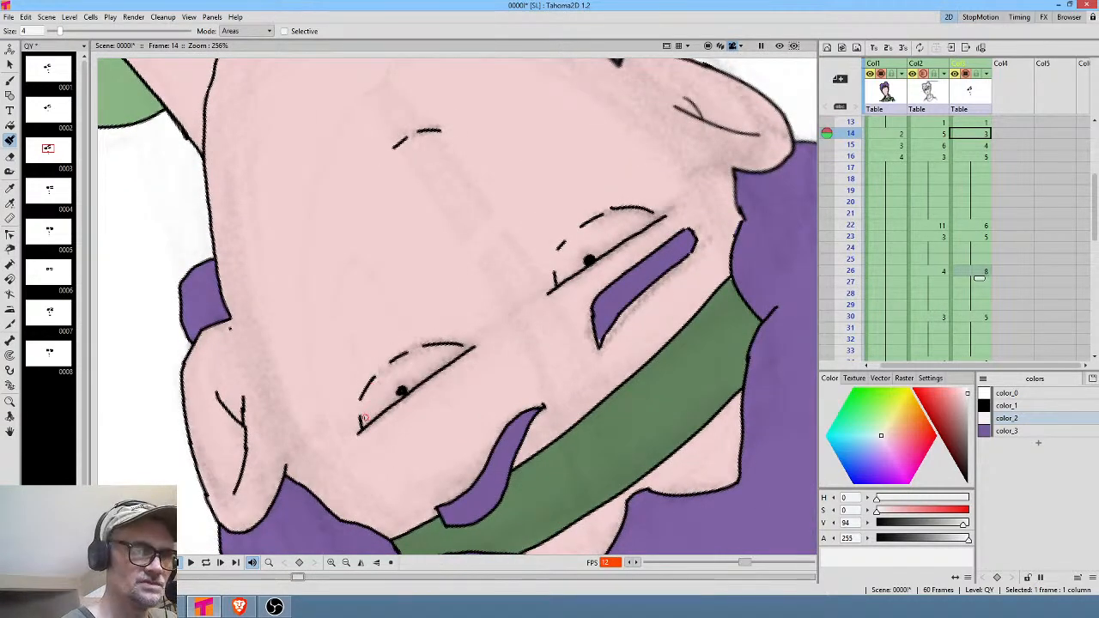
{"action": "mouse_move", "coordinate": [362, 415]}
{"action": "left_mouse_down"}
{"action": "mouse_move", "coordinate": [365, 394]}
{"action": "mouse_move", "coordinate": [396, 360]}
{"action": "mouse_move", "coordinate": [468, 348]}
{"action": "left_mouse_up"}
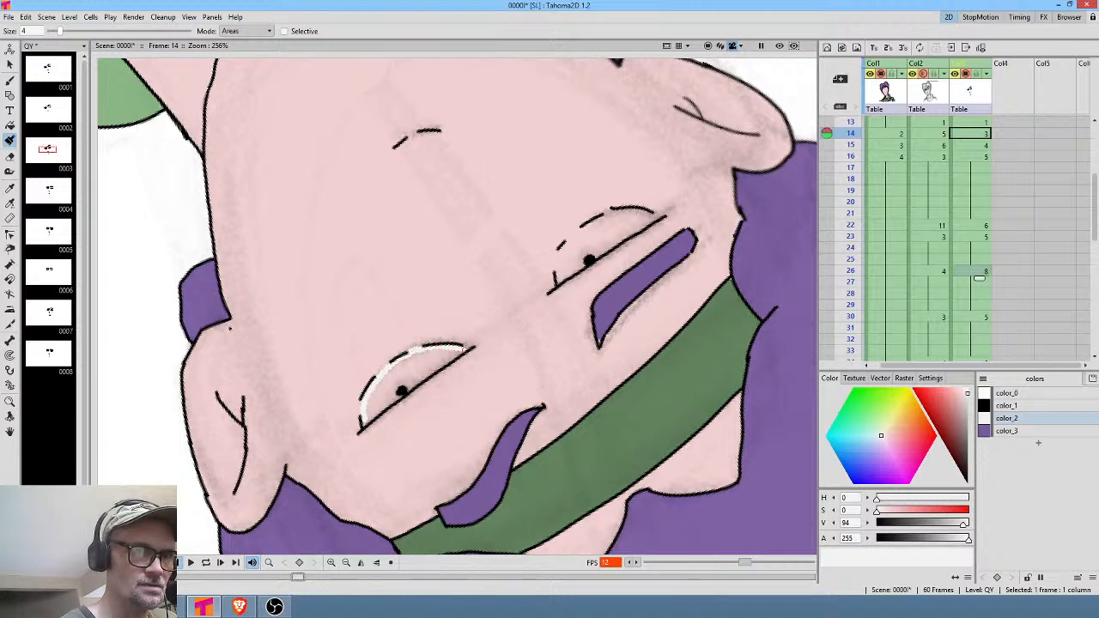
{"action": "mouse_move", "coordinate": [559, 270]}
{"action": "left_mouse_down"}
{"action": "mouse_move", "coordinate": [556, 283]}
{"action": "mouse_move", "coordinate": [559, 251]}
{"action": "mouse_move", "coordinate": [608, 213]}
{"action": "mouse_move", "coordinate": [657, 218]}
{"action": "left_mouse_up"}
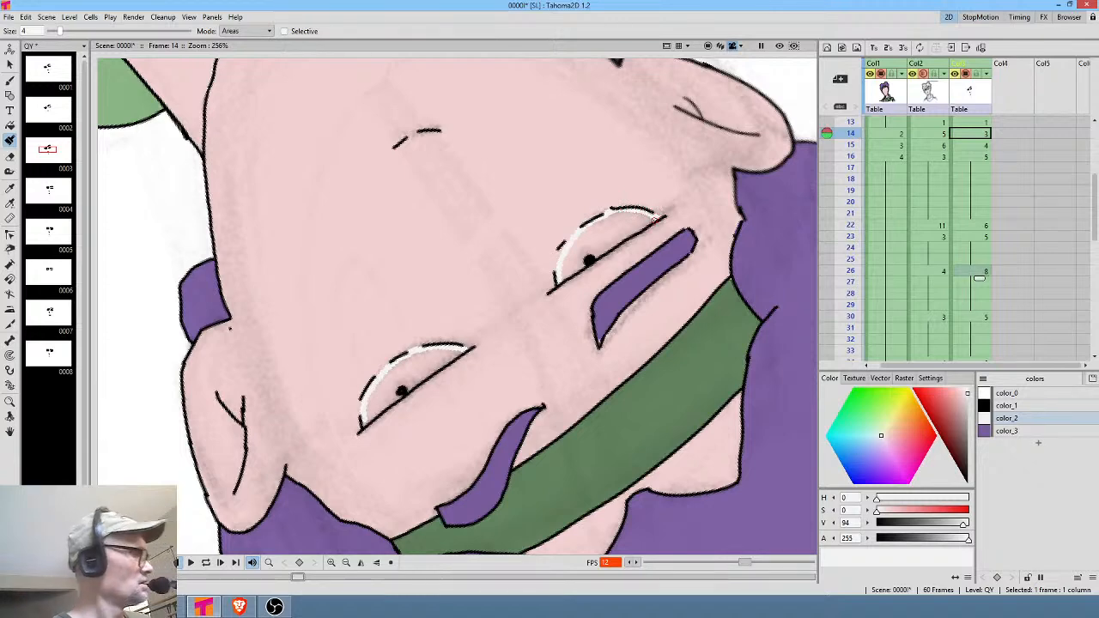
{"action": "key", "text": "alt+0"}
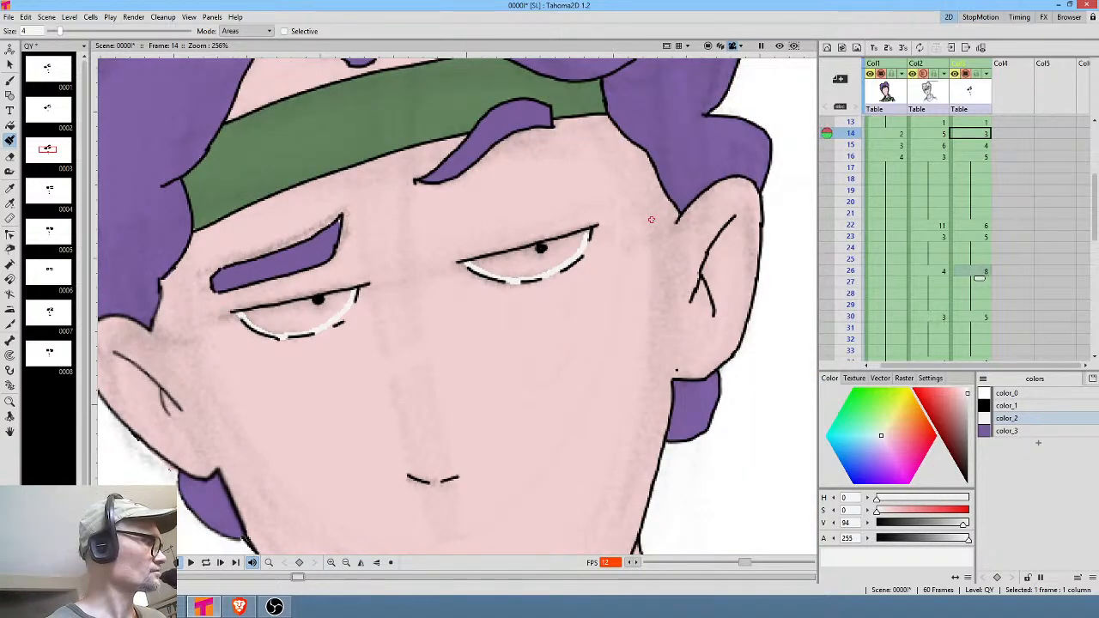
Fill the whites of both eyes with color_2 in the QY drawings at frames 14 and 15.
{"action": "key", "text": "f"}
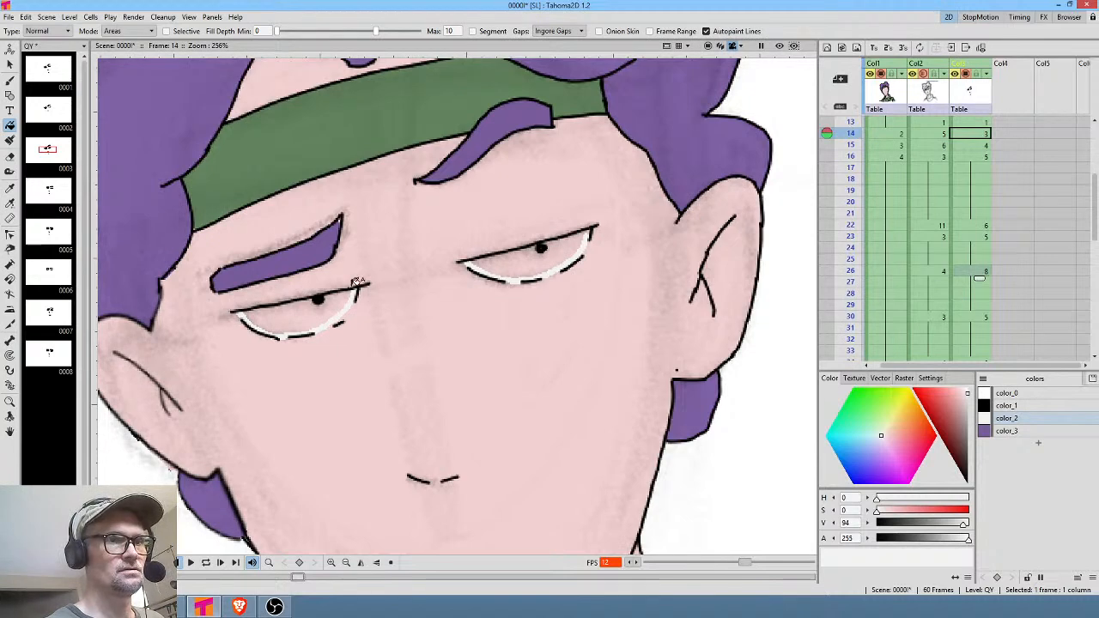
{"action": "left_click", "coordinate": [307, 306]}
{"action": "left_click", "coordinate": [549, 244]}
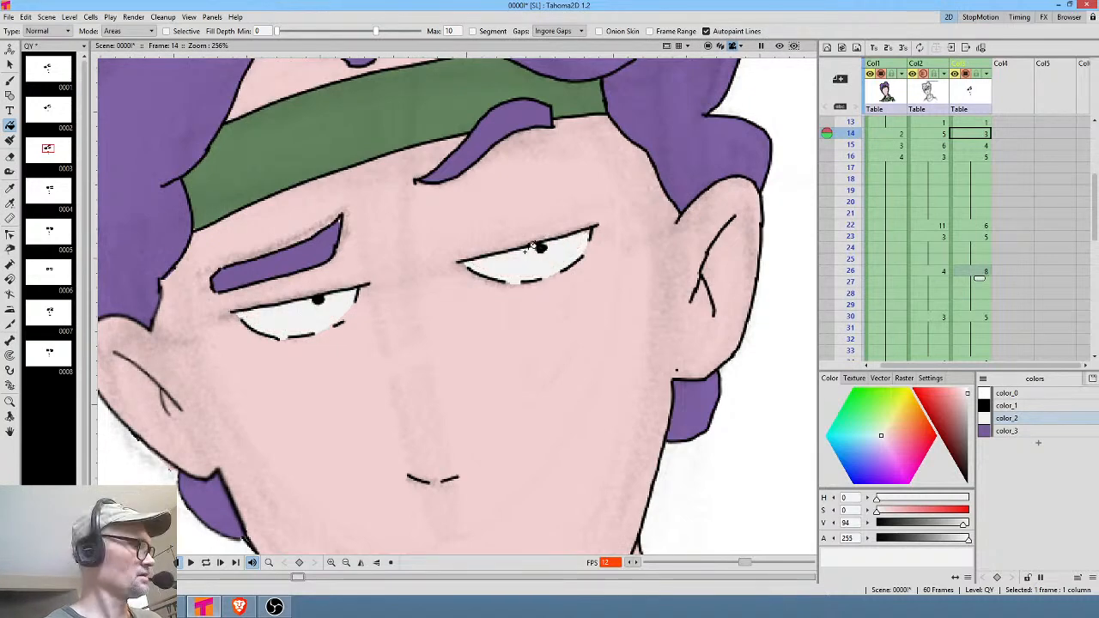
{"action": "key", "text": "."}
{"action": "left_click", "coordinate": [418, 245]}
{"action": "left_click", "coordinate": [638, 255]}
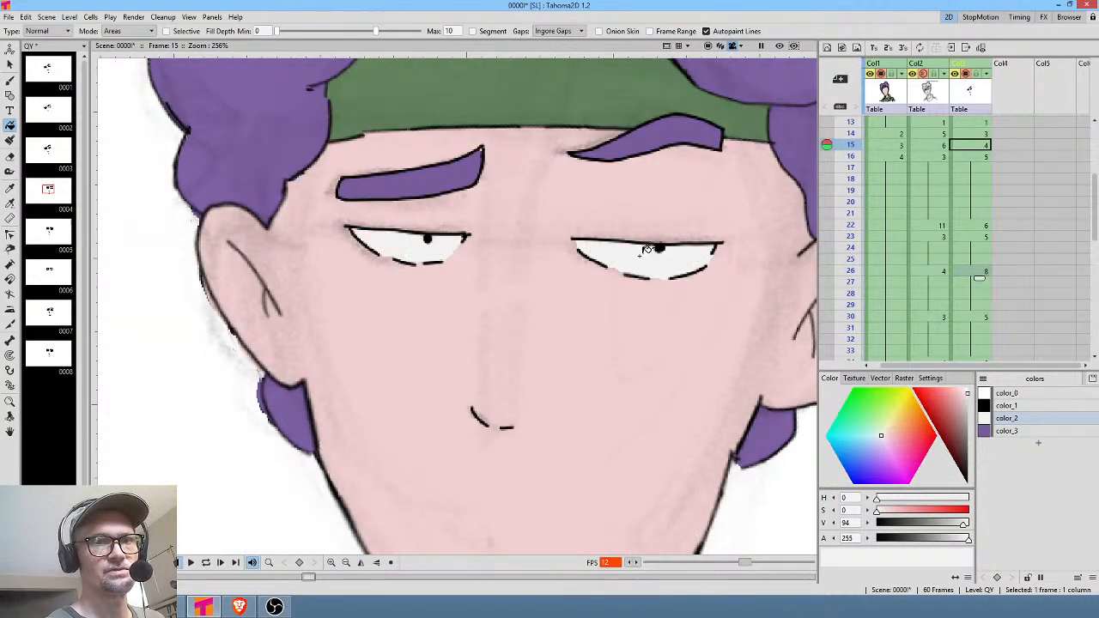
Fill both eyes with color_2 in QY drawing 5 at frame 16 and QY drawing 8 at frame 26.
{"action": "key", "text": "."}
{"action": "left_click", "coordinate": [649, 255]}
{"action": "left_click", "coordinate": [431, 238]}
{"action": "key", "text": "."}
{"action": "key", "text": "."}
{"action": "key", "text": "."}
{"action": "key", "text": "."}
{"action": "key", "text": "."}
{"action": "key", "text": "."}
{"action": "key", "text": "."}
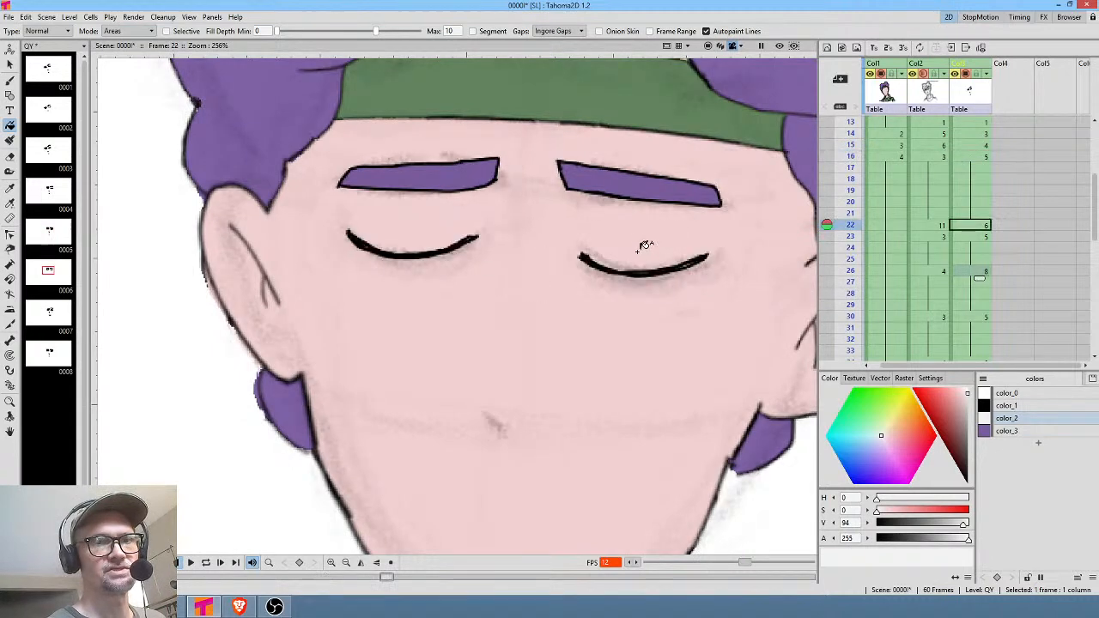
{"action": "key", "text": "."}
{"action": "key", "text": "."}
{"action": "key", "text": "."}
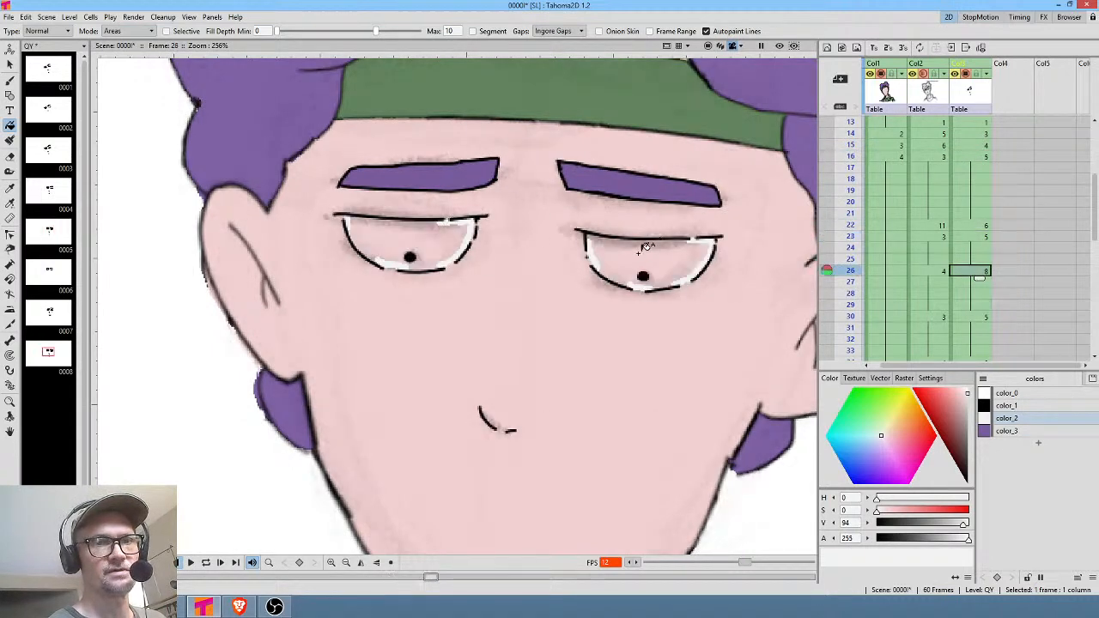
{"action": "left_click", "coordinate": [637, 247]}
{"action": "left_click", "coordinate": [429, 230]}
Fill both wide-open eyes with color_2 in QY drawing 7 at frame 43.
{"action": "key", "text": "."}
{"action": "key", "text": "."}
{"action": "key", "text": "."}
{"action": "key", "text": "."}
{"action": "key", "text": "."}
{"action": "key", "text": "."}
{"action": "key", "text": "."}
{"action": "key", "text": "."}
{"action": "key", "text": "."}
{"action": "key", "text": "."}
{"action": "key", "text": "."}
{"action": "key", "text": "."}
{"action": "key", "text": "."}
{"action": "key", "text": "."}
{"action": "key", "text": "."}
{"action": "key", "text": "."}
{"action": "key", "text": "."}
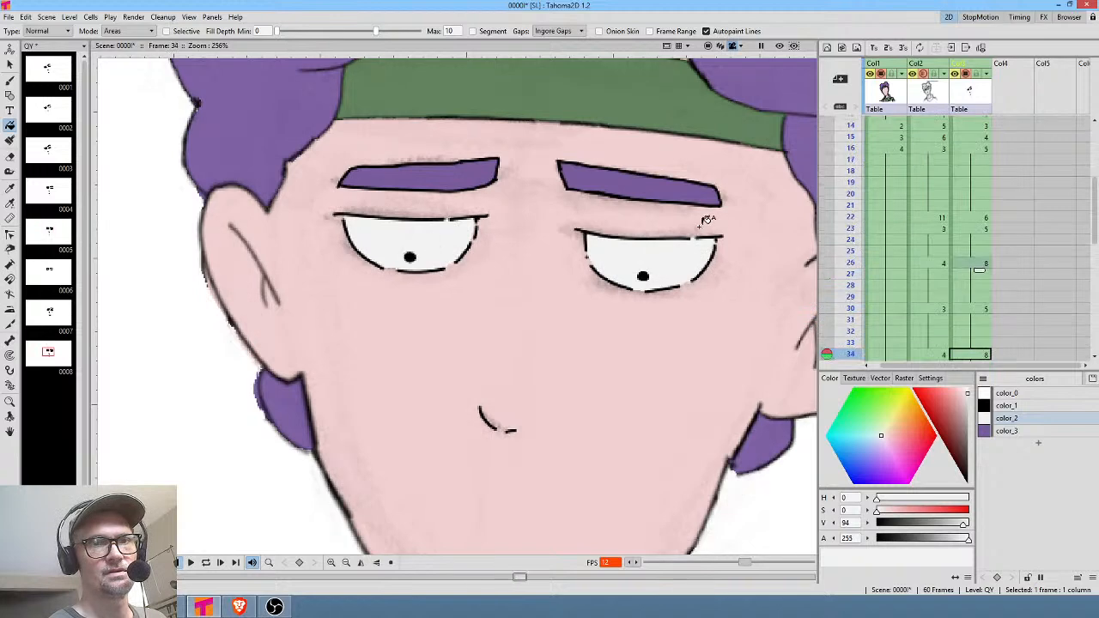
{"action": "left_click", "coordinate": [620, 240]}
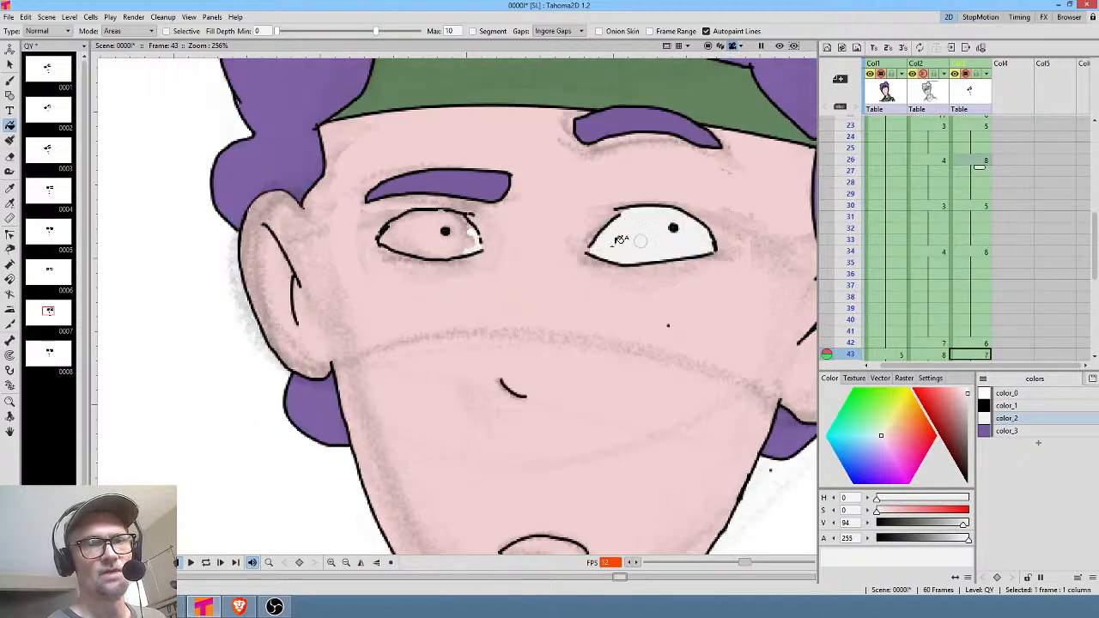
{"action": "left_click", "coordinate": [440, 223]}
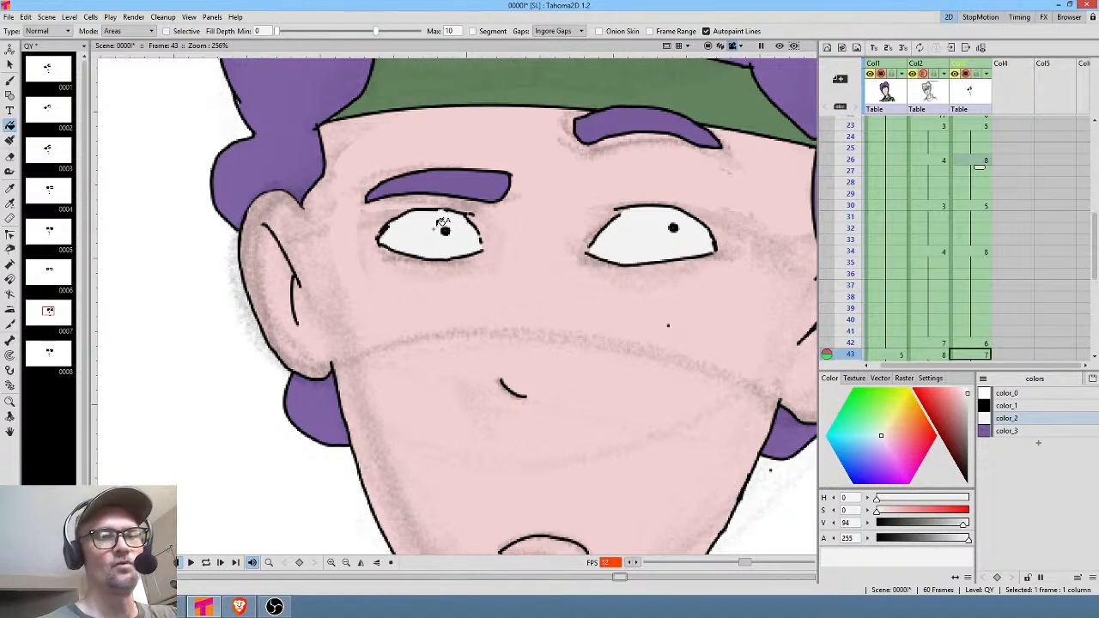
Fill the open mouth in the QY drawing at frame 43 with black color_1.
{"action": "left_click_drag", "start_coordinate": [654, 317], "coordinate": [636, 227]}
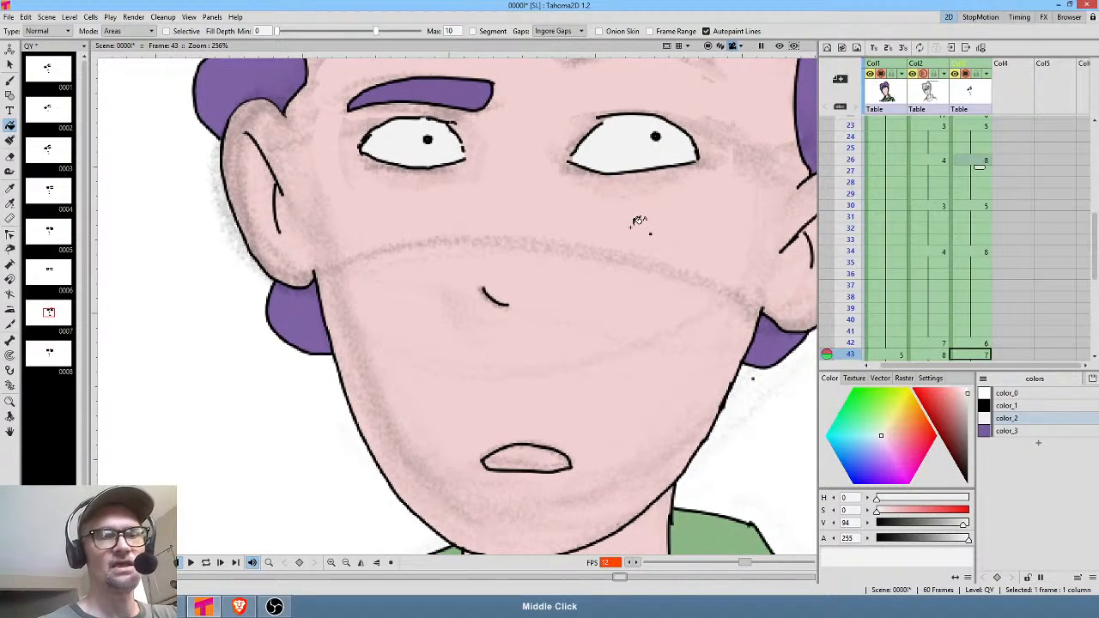
{"action": "left_click", "coordinate": [1030, 405]}
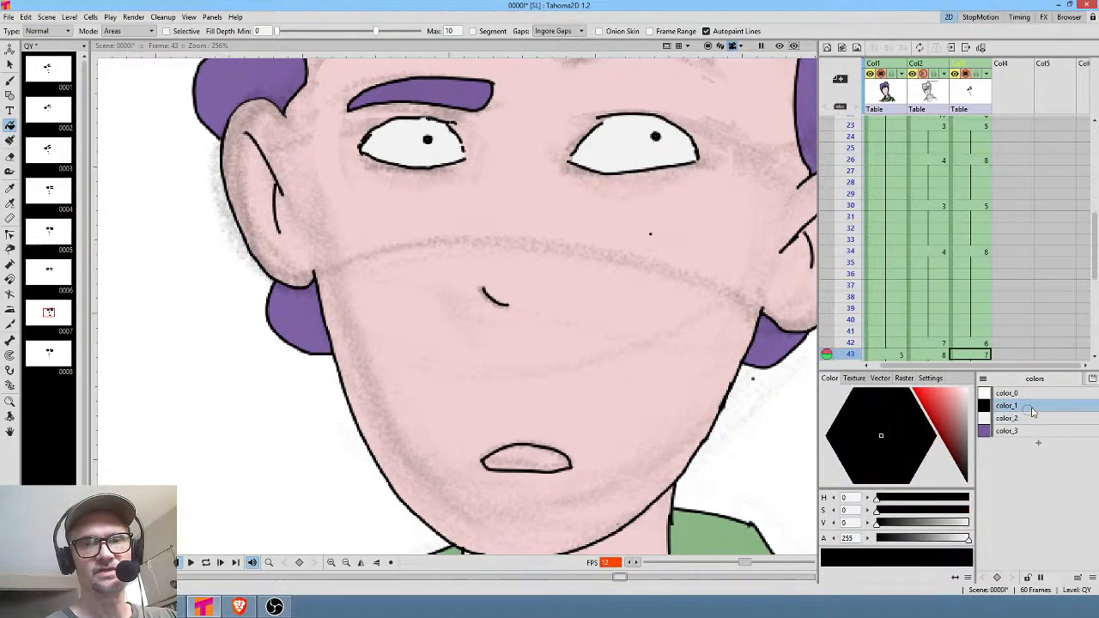
{"action": "left_click", "coordinate": [543, 455]}
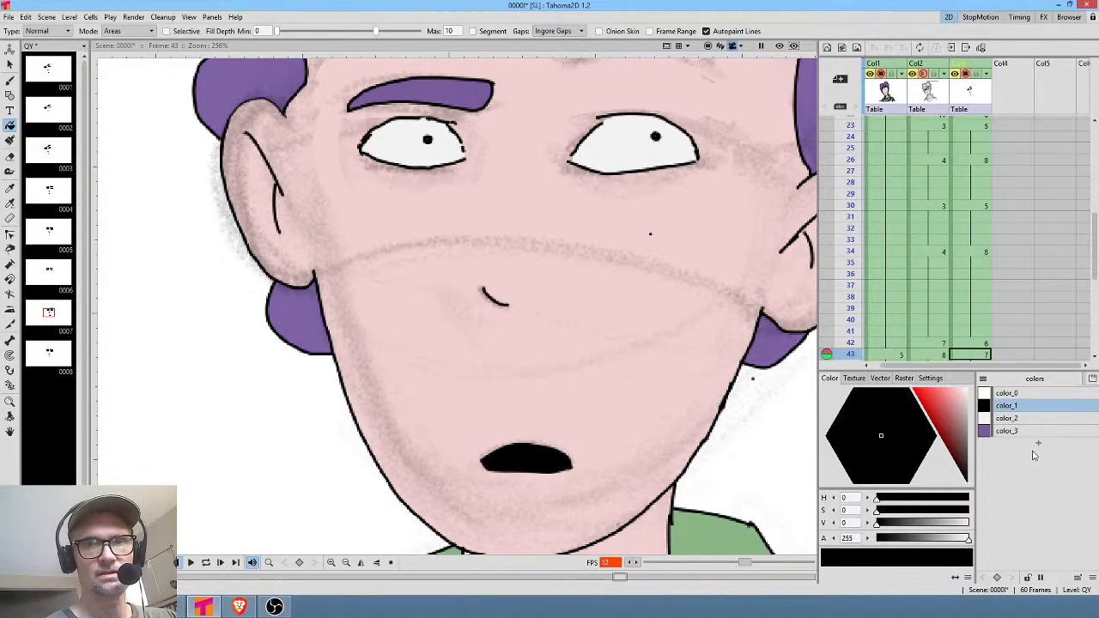
Recolor the line style color_1 to dark brown in QY (H 0, S 22, V 30) and QW (H 0, S 30, V 43).
{"action": "left_click_drag", "start_coordinate": [966, 469], "coordinate": [959, 441]}
{"action": "left_click", "coordinate": [885, 91]}
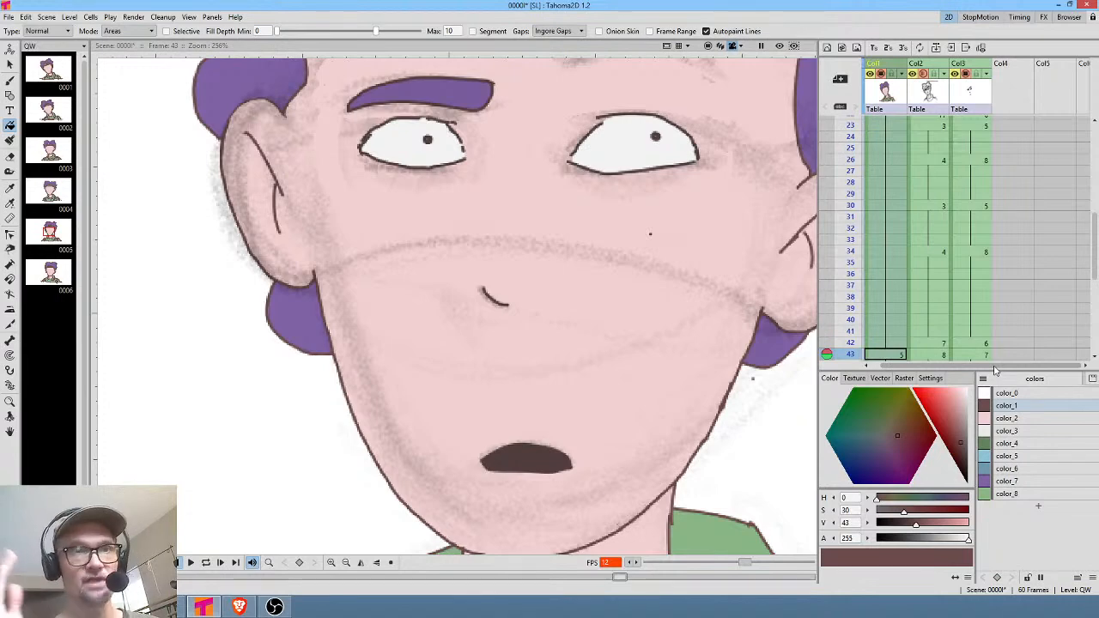
Return to QY frame 1, reset the view, and play the looping animation to review the painted face.
{"action": "middle_click", "coordinate": [955, 189]}
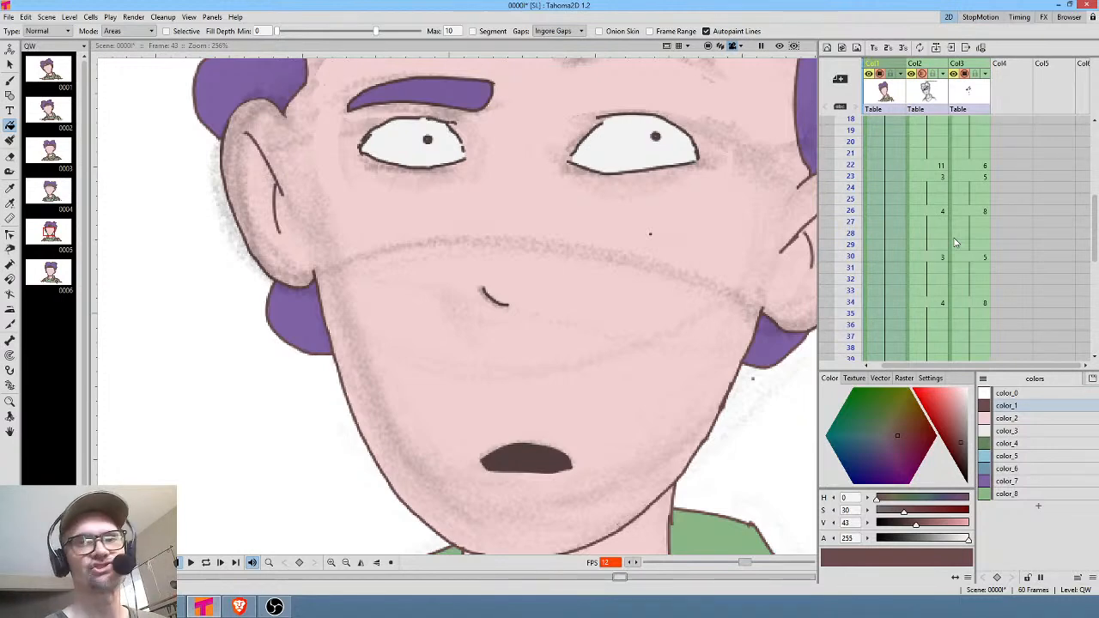
{"action": "middle_click", "coordinate": [971, 152]}
{"action": "middle_click", "coordinate": [982, 175]}
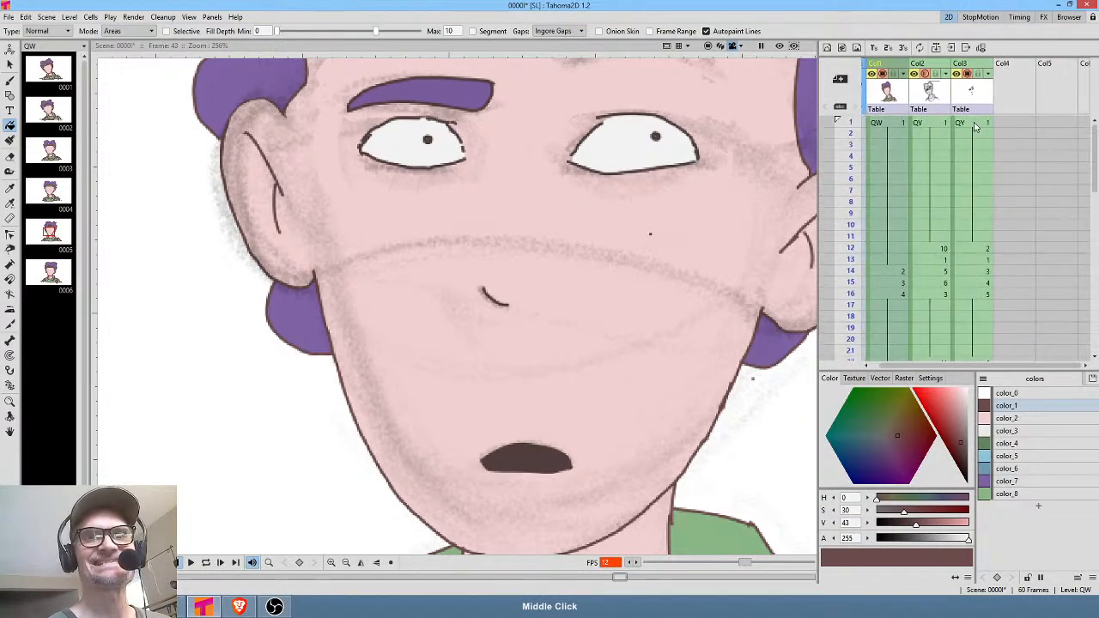
{"action": "left_click", "coordinate": [976, 125]}
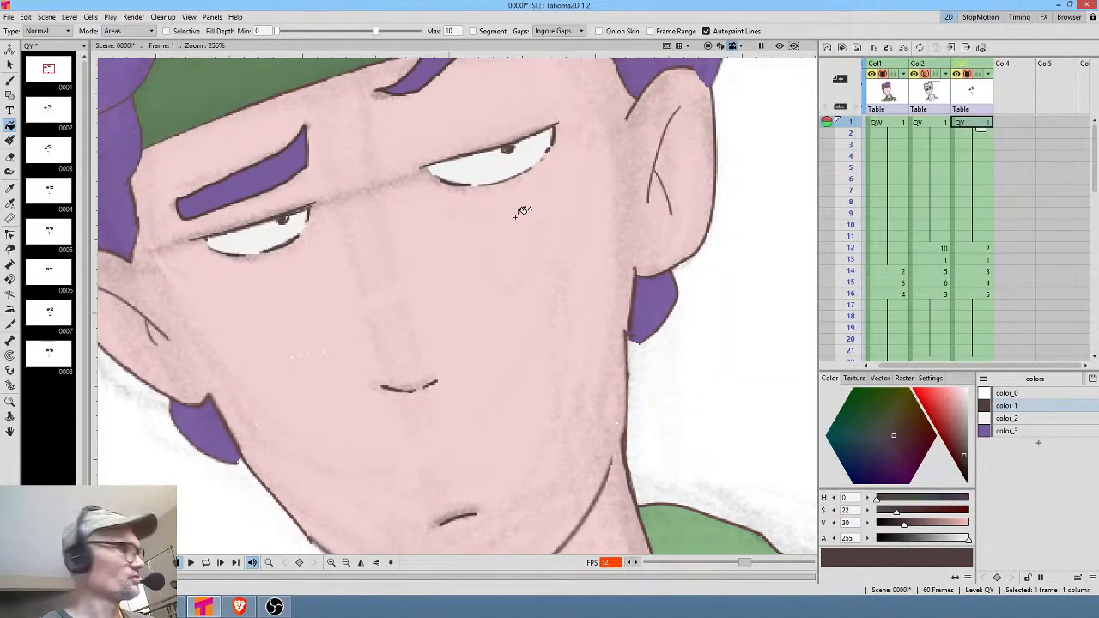
{"action": "key", "text": "alt+0"}
{"action": "key", "text": "l"}
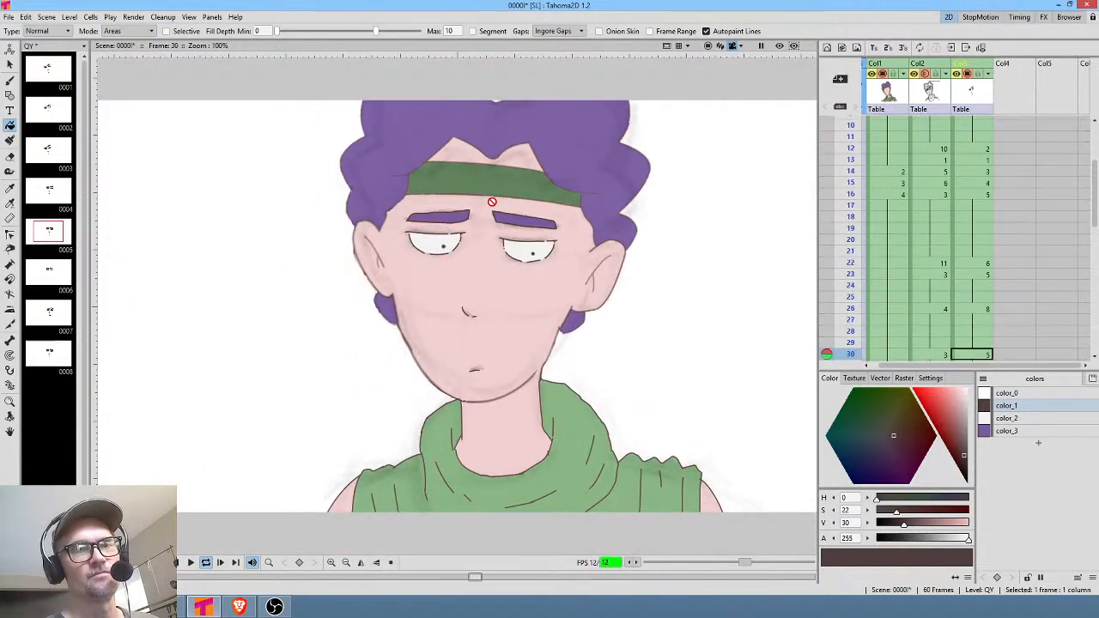
{"action": "key", "text": "l"}
Darken the eye color style color_2 slightly to an off-white with V 93.
{"action": "left_click", "coordinate": [1043, 419]}
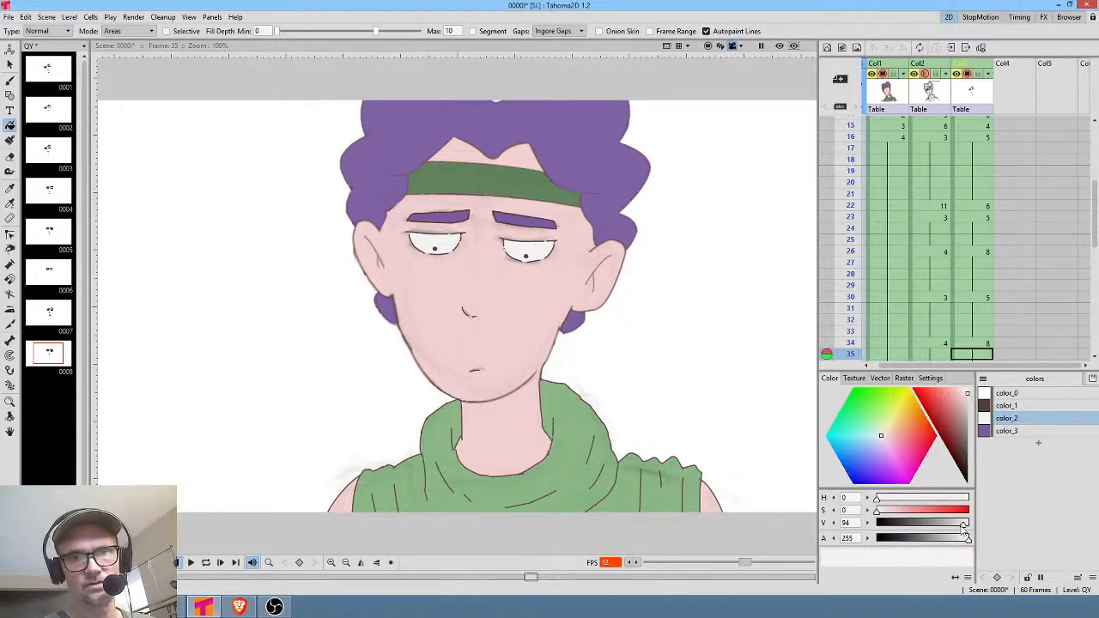
{"action": "left_click_drag", "start_coordinate": [960, 531], "coordinate": [965, 532]}
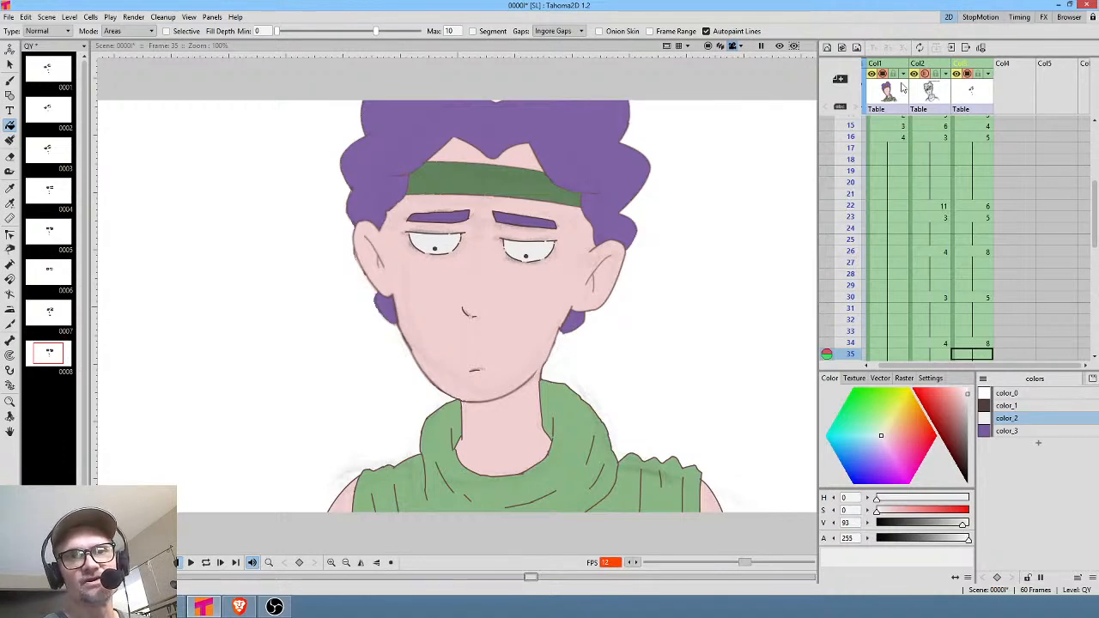
Create a new vector level named FJ at frame 1 of the empty column Col4.
{"action": "left_click", "coordinate": [977, 128]}
{"action": "key", "text": "alt+comma"}
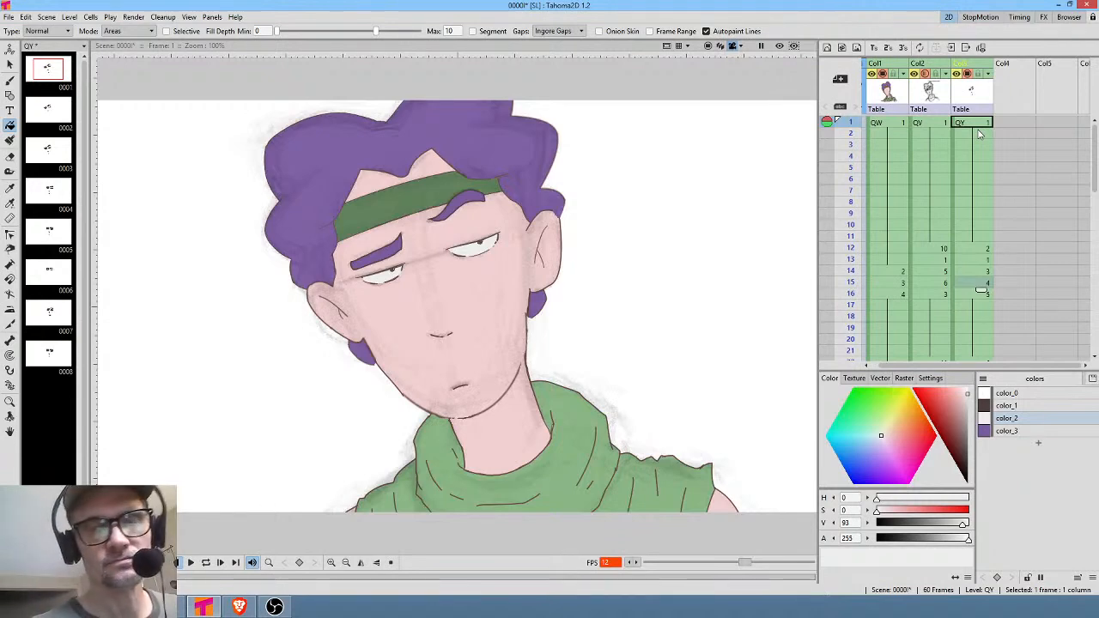
{"action": "left_click", "coordinate": [1007, 123]}
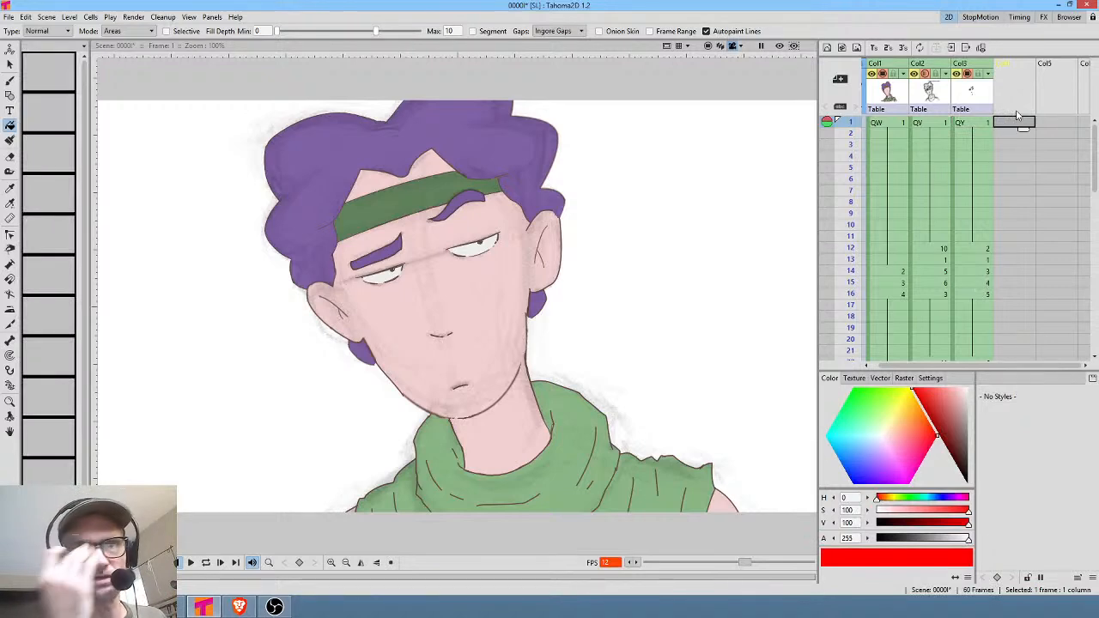
{"action": "left_click", "coordinate": [826, 48]}
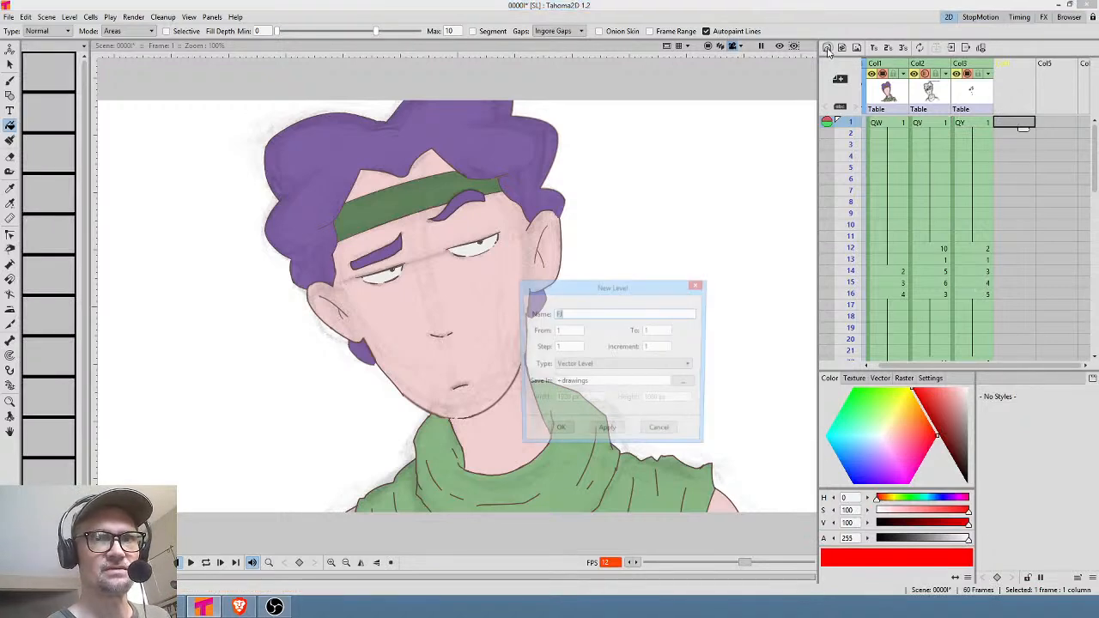
{"action": "left_click", "coordinate": [557, 415]}
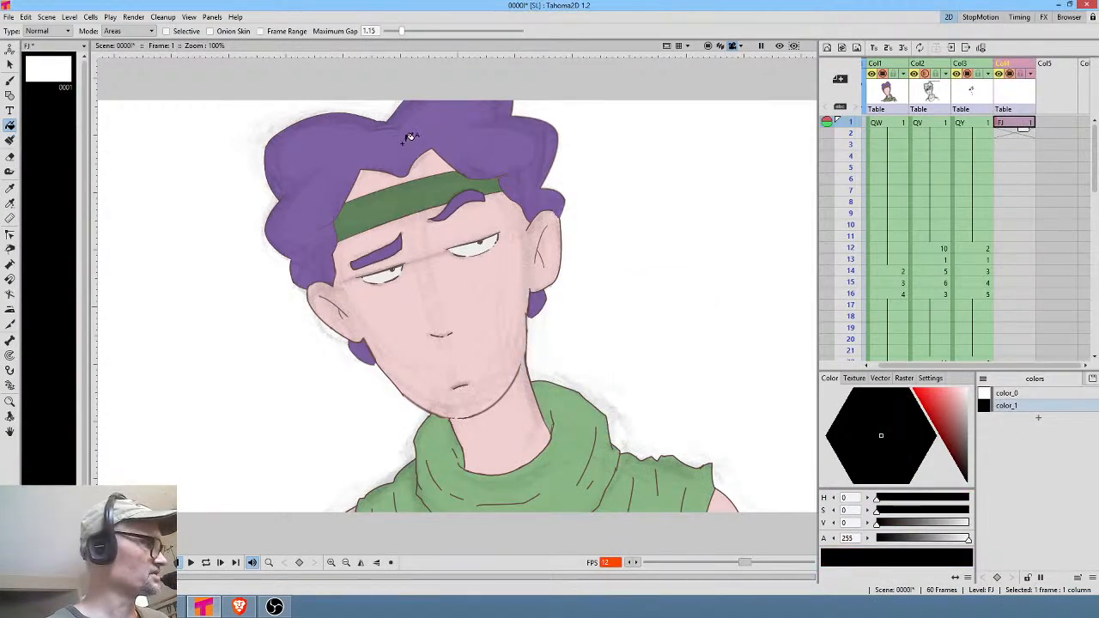
Brush a closed, jagged hair shadow shape in black color_1 along the hairline, running from ear to ear across the forehead.
{"action": "key", "text": "b"}
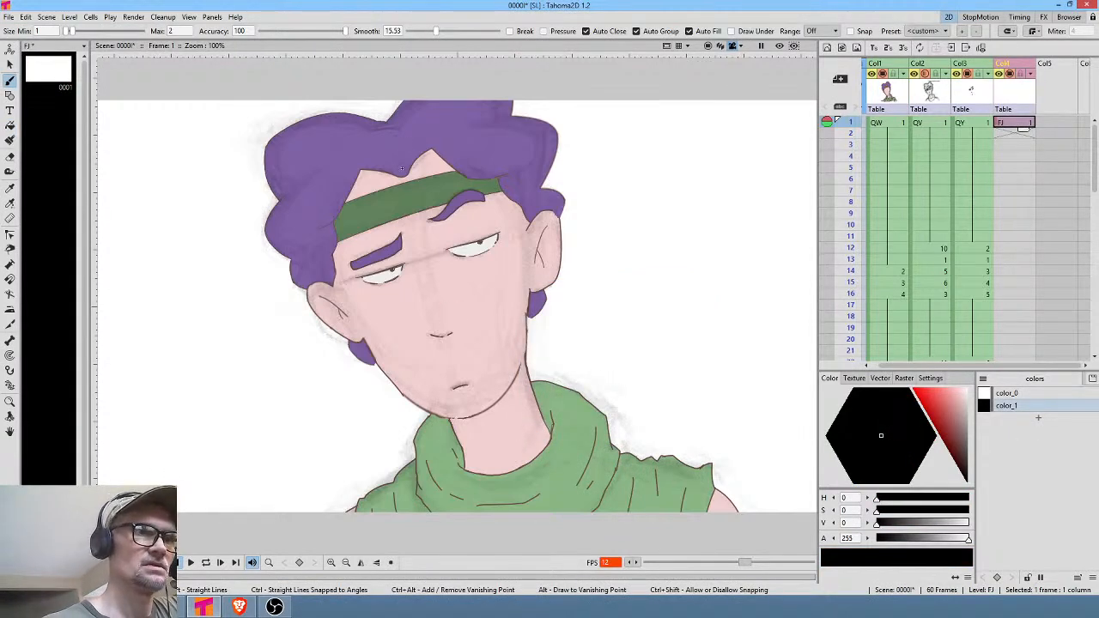
{"action": "mouse_move", "coordinate": [383, 166]}
{"action": "left_mouse_down"}
{"action": "mouse_move", "coordinate": [351, 165]}
{"action": "mouse_move", "coordinate": [308, 230]}
{"action": "mouse_move", "coordinate": [324, 240]}
{"action": "mouse_move", "coordinate": [324, 271]}
{"action": "mouse_move", "coordinate": [367, 180]}
{"action": "mouse_move", "coordinate": [405, 185]}
{"action": "mouse_move", "coordinate": [429, 165]}
{"action": "left_mouse_up"}
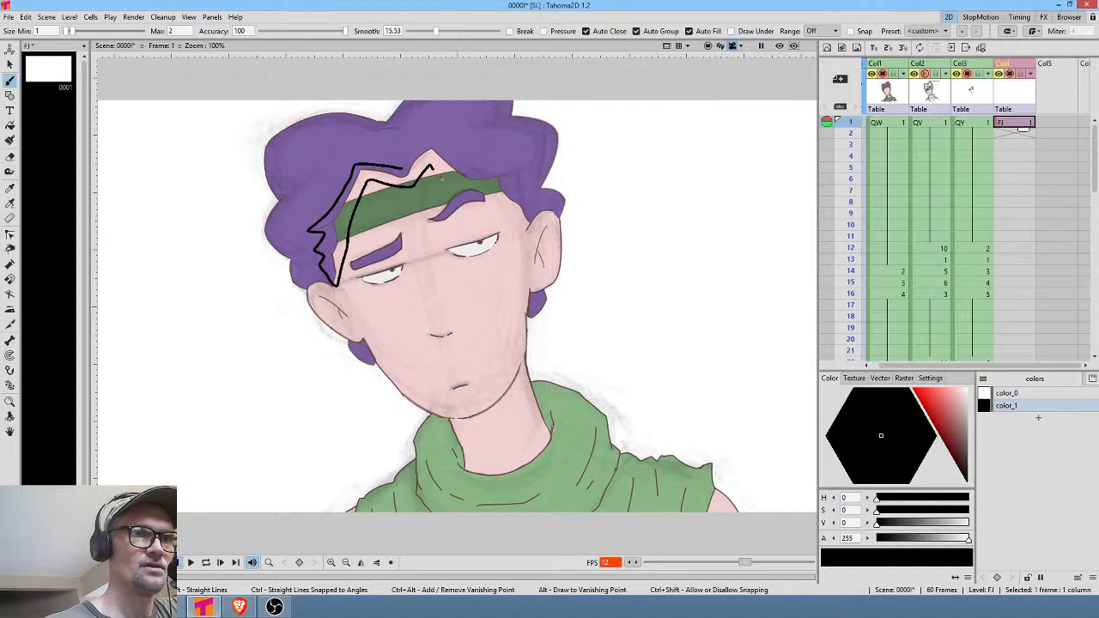
{"action": "left_click_drag", "start_coordinate": [471, 194], "coordinate": [527, 222]}
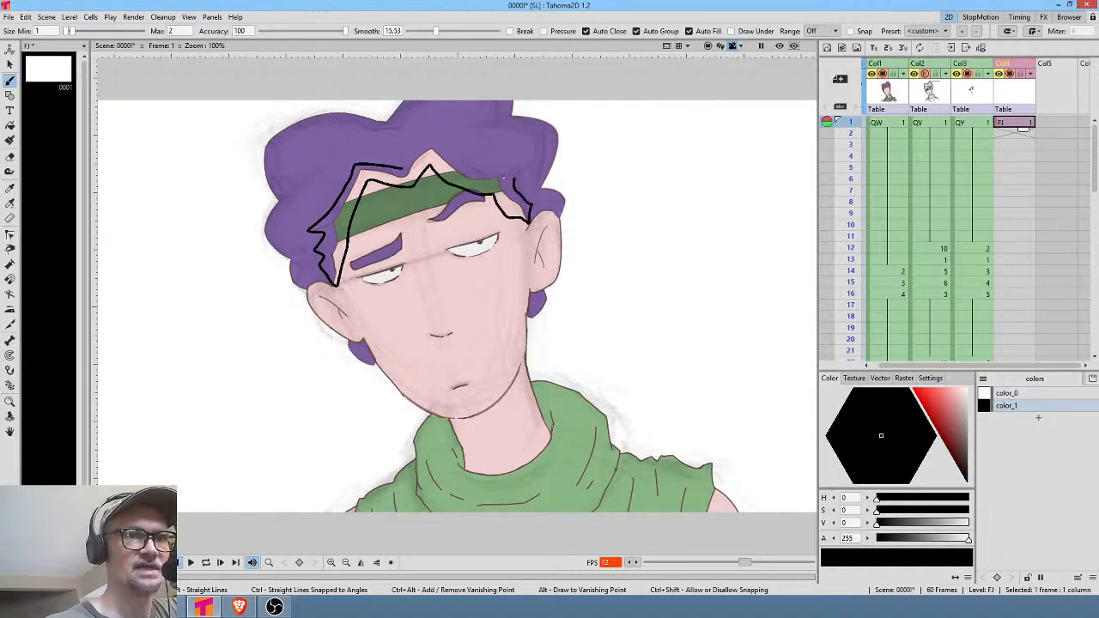
{"action": "mouse_move", "coordinate": [494, 170]}
{"action": "left_mouse_down"}
{"action": "mouse_move", "coordinate": [433, 135]}
{"action": "mouse_move", "coordinate": [410, 148]}
{"action": "left_mouse_up"}
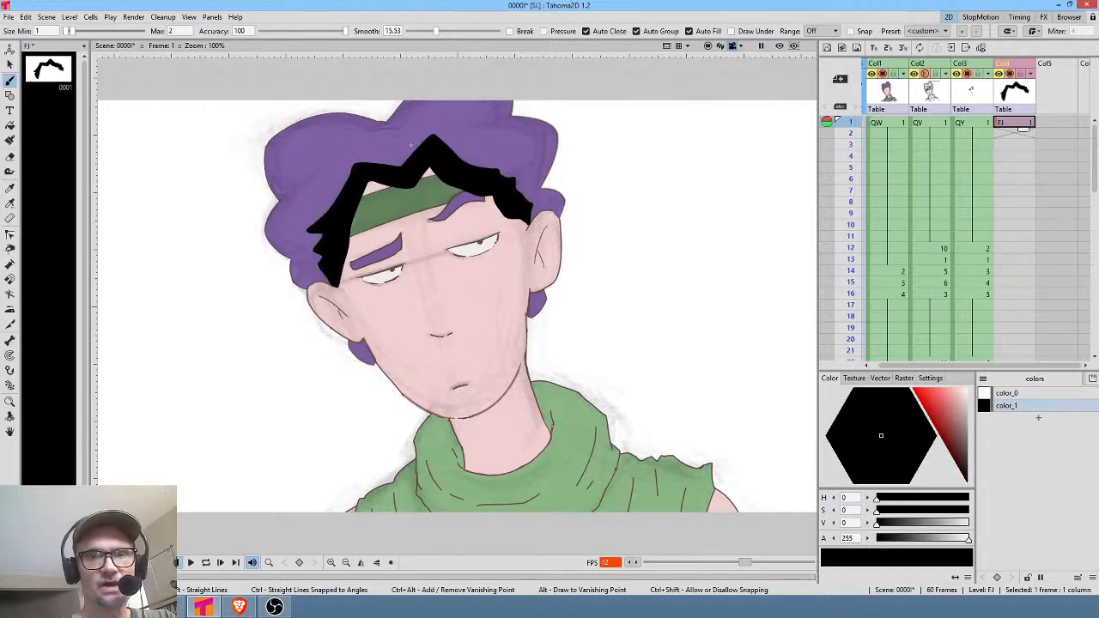
Lower the opacity of Col4 to 18% and reselect the FJ drawing at frame 1.
{"action": "left_click", "coordinate": [1031, 74]}
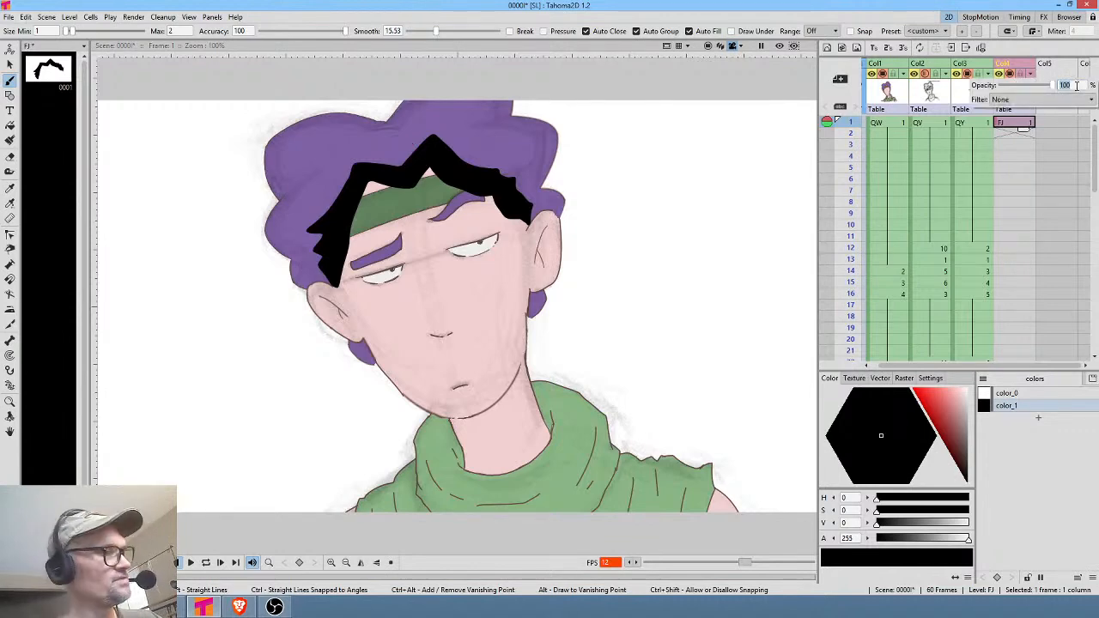
{"action": "type", "text": "1"}
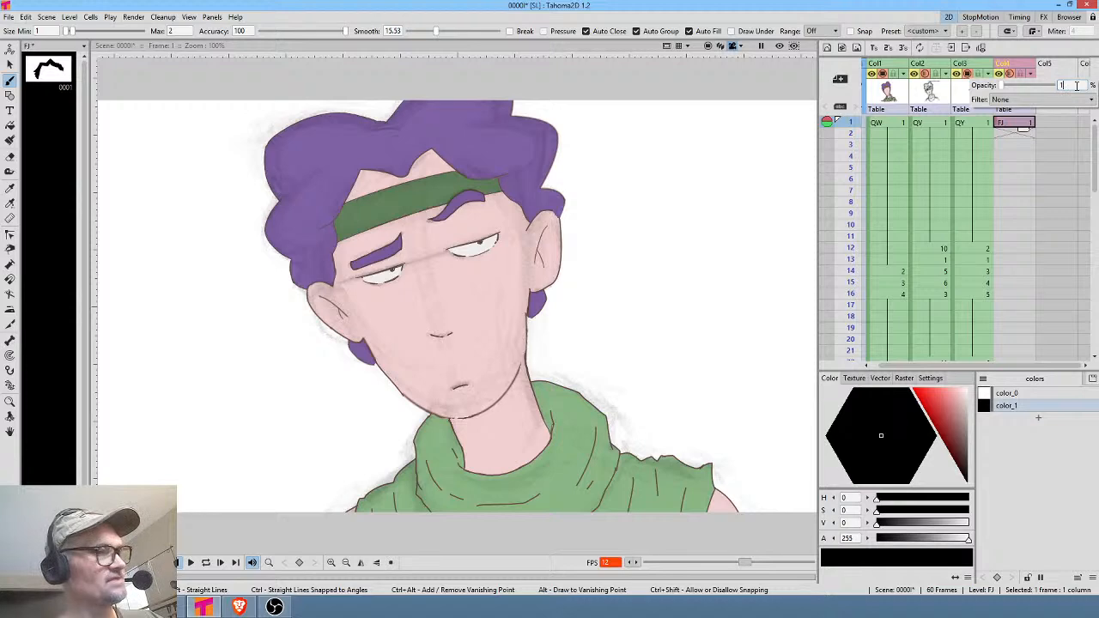
{"action": "type", "text": "0"}
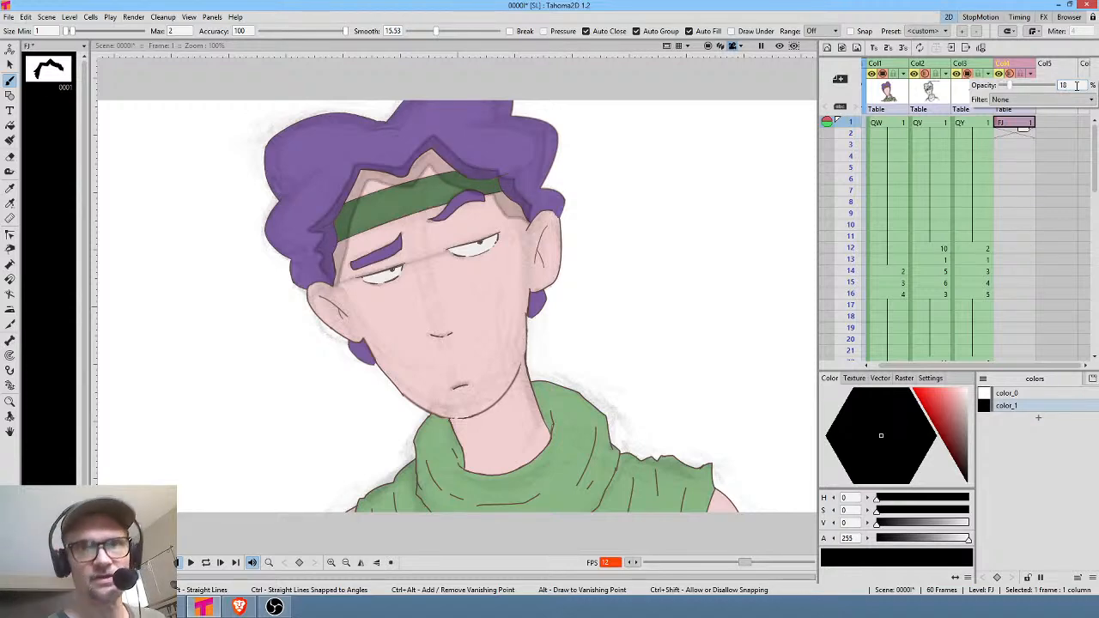
{"action": "left_click", "coordinate": [1020, 123]}
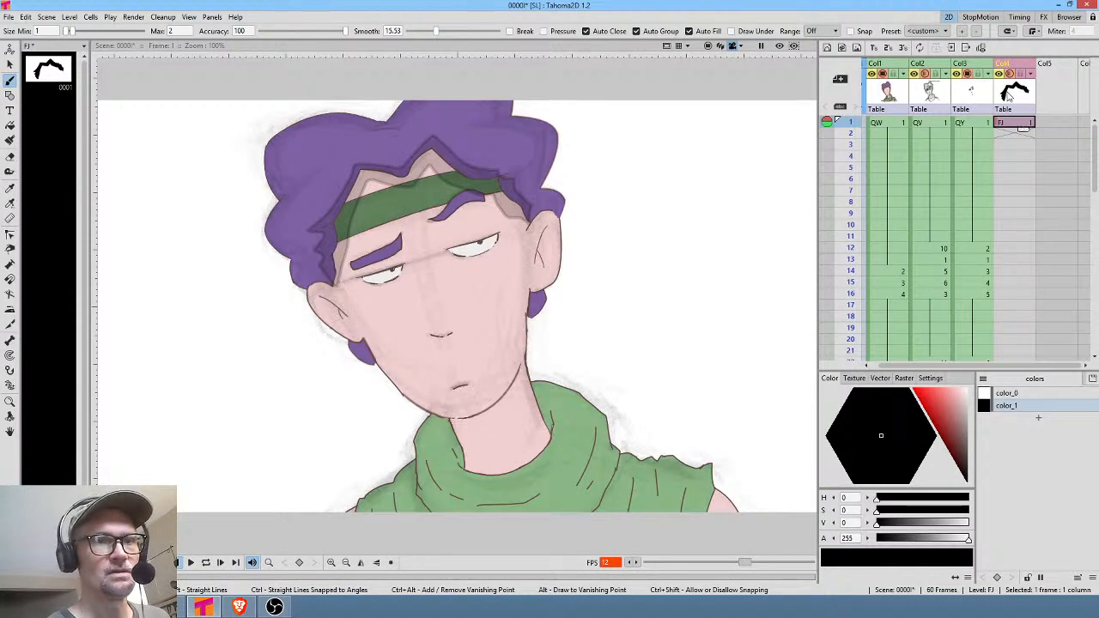
Paint shadow shapes inside both ears along the inner ear lines on the FJ drawing.
{"action": "scroll", "coordinate": [571, 233], "scroll_direction": "up", "scroll_amount": 4}
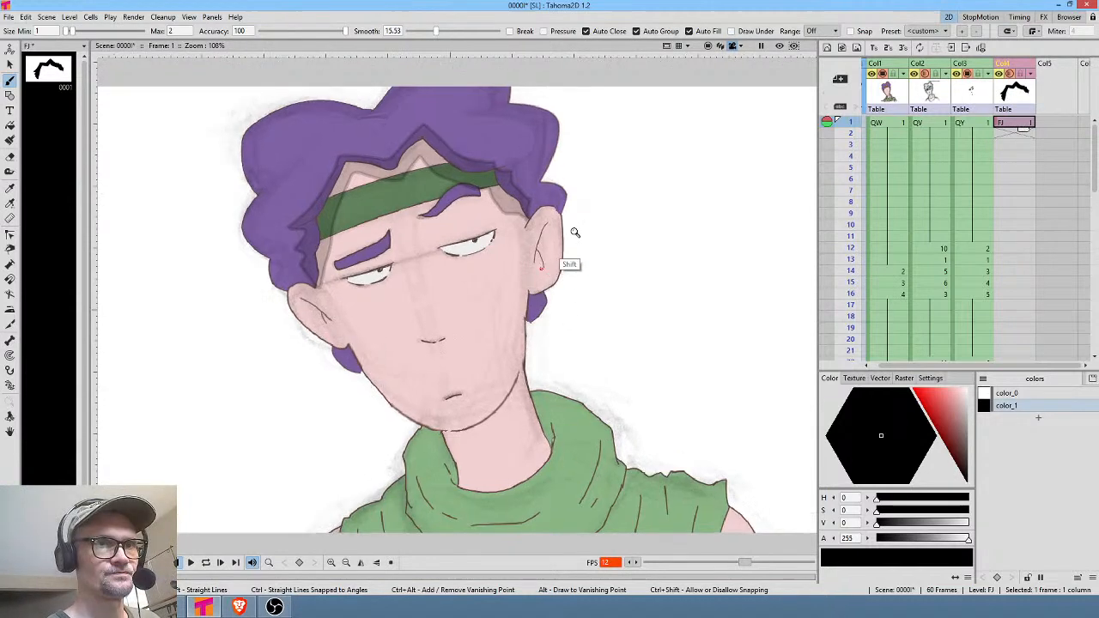
{"action": "mouse_move", "coordinate": [552, 181]}
{"action": "left_mouse_down"}
{"action": "mouse_move", "coordinate": [524, 251]}
{"action": "mouse_move", "coordinate": [532, 233]}
{"action": "mouse_move", "coordinate": [541, 261]}
{"action": "mouse_move", "coordinate": [556, 182]}
{"action": "left_mouse_up"}
{"action": "left_click_drag", "start_coordinate": [486, 339], "coordinate": [658, 289]}
{"action": "mouse_move", "coordinate": [294, 325]}
{"action": "left_mouse_down"}
{"action": "mouse_move", "coordinate": [232, 283]}
{"action": "mouse_move", "coordinate": [272, 331]}
{"action": "left_mouse_up"}
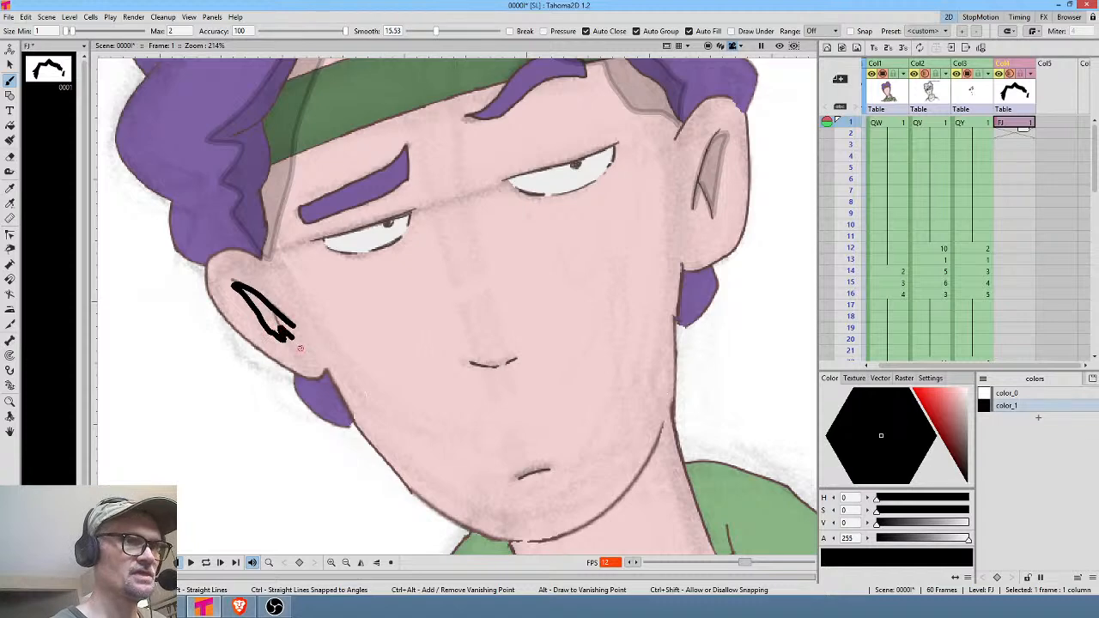
{"action": "key", "text": "ctrl+z"}
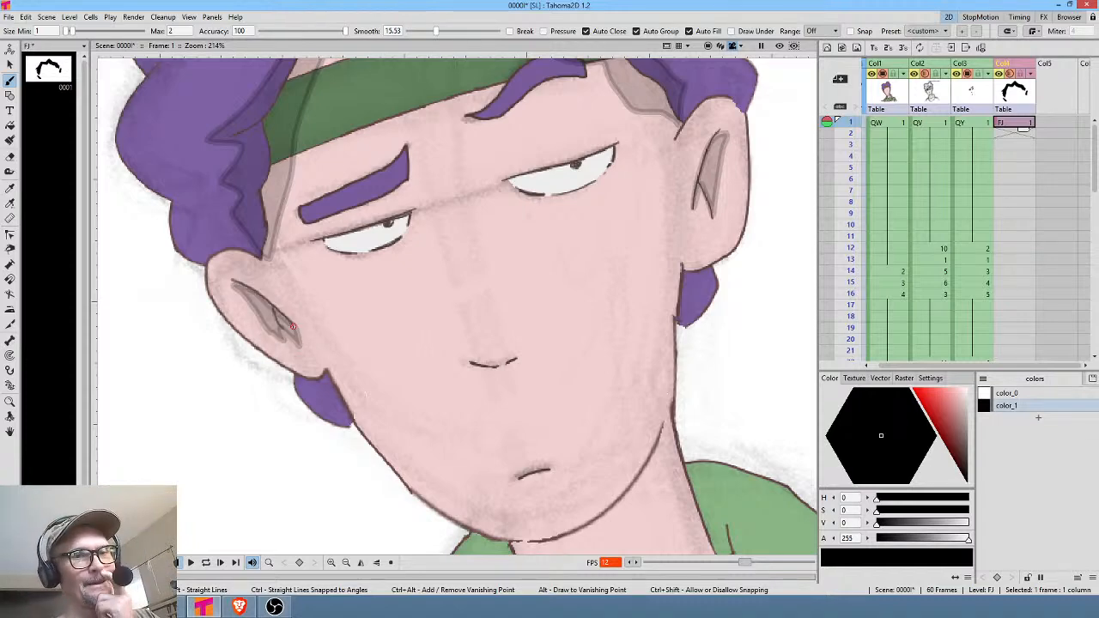
Paint a small curved shadow under the nose and undo the stray stroke.
{"action": "left_click_drag", "start_coordinate": [437, 196], "coordinate": [419, 353]}
{"action": "left_click_drag", "start_coordinate": [568, 410], "coordinate": [593, 281]}
{"action": "mouse_move", "coordinate": [533, 382]}
{"action": "left_mouse_down"}
{"action": "mouse_move", "coordinate": [477, 391]}
{"action": "mouse_move", "coordinate": [503, 408]}
{"action": "mouse_move", "coordinate": [532, 395]}
{"action": "left_mouse_up"}
{"action": "key", "text": "ctrl+z"}
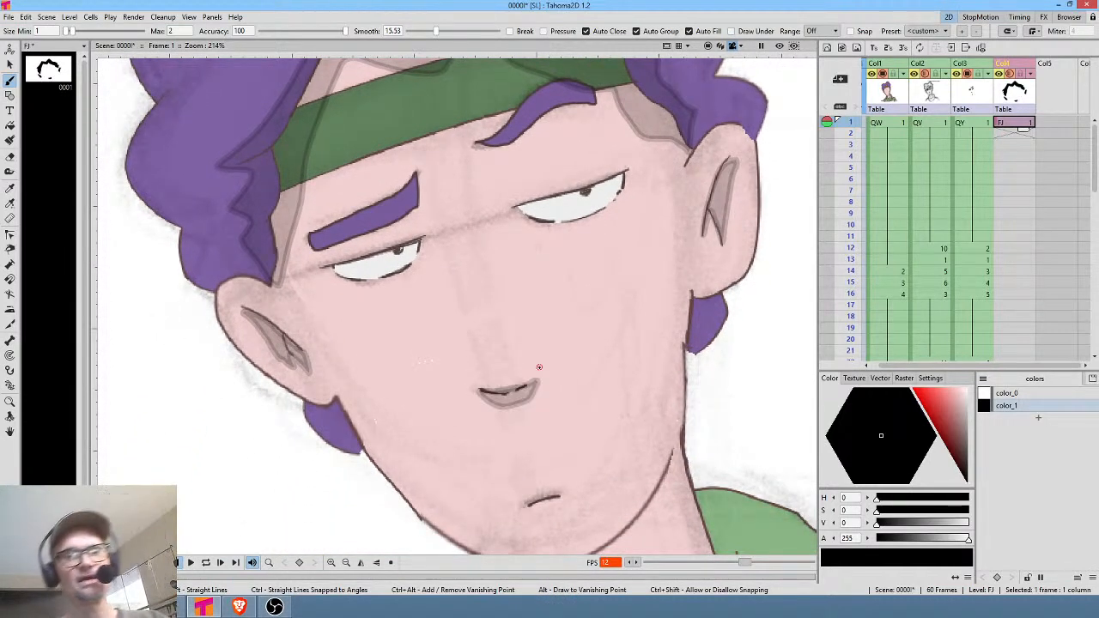
Paint the neck shadow under the chin, the shadows inside both sides of the scarf opening, and one long side fold.
{"action": "left_click_drag", "start_coordinate": [639, 334], "coordinate": [638, 169]}
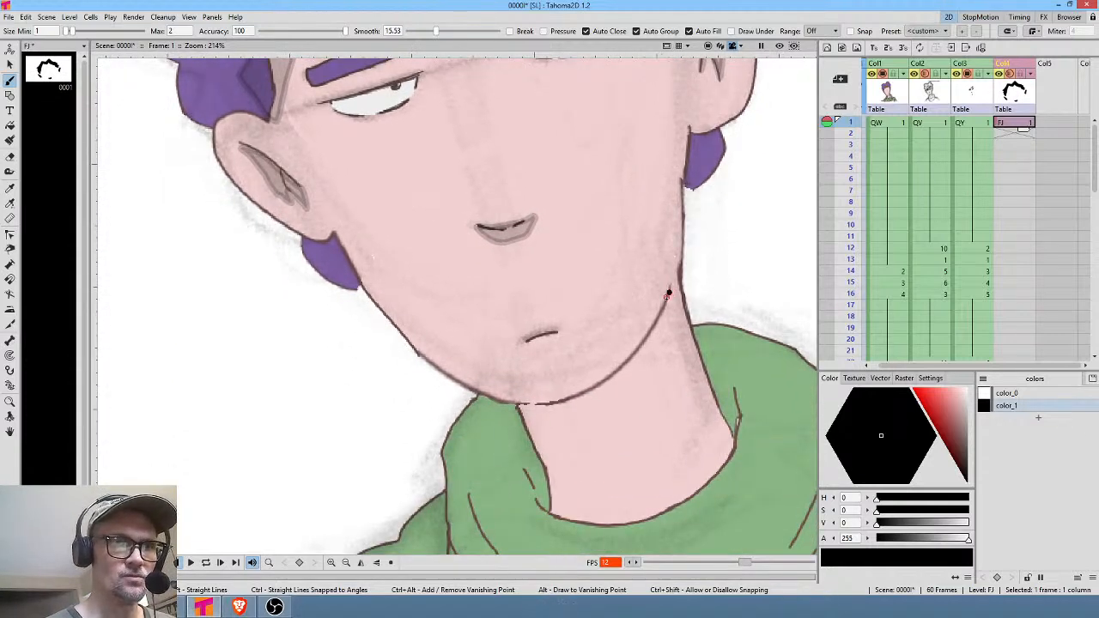
{"action": "mouse_move", "coordinate": [668, 294]}
{"action": "left_mouse_down"}
{"action": "mouse_move", "coordinate": [642, 346]}
{"action": "mouse_move", "coordinate": [588, 393]}
{"action": "mouse_move", "coordinate": [538, 406]}
{"action": "mouse_move", "coordinate": [496, 399]}
{"action": "mouse_move", "coordinate": [489, 427]}
{"action": "mouse_move", "coordinate": [535, 501]}
{"action": "mouse_move", "coordinate": [550, 506]}
{"action": "mouse_move", "coordinate": [577, 474]}
{"action": "mouse_move", "coordinate": [604, 469]}
{"action": "mouse_move", "coordinate": [661, 412]}
{"action": "mouse_move", "coordinate": [675, 288]}
{"action": "left_mouse_up"}
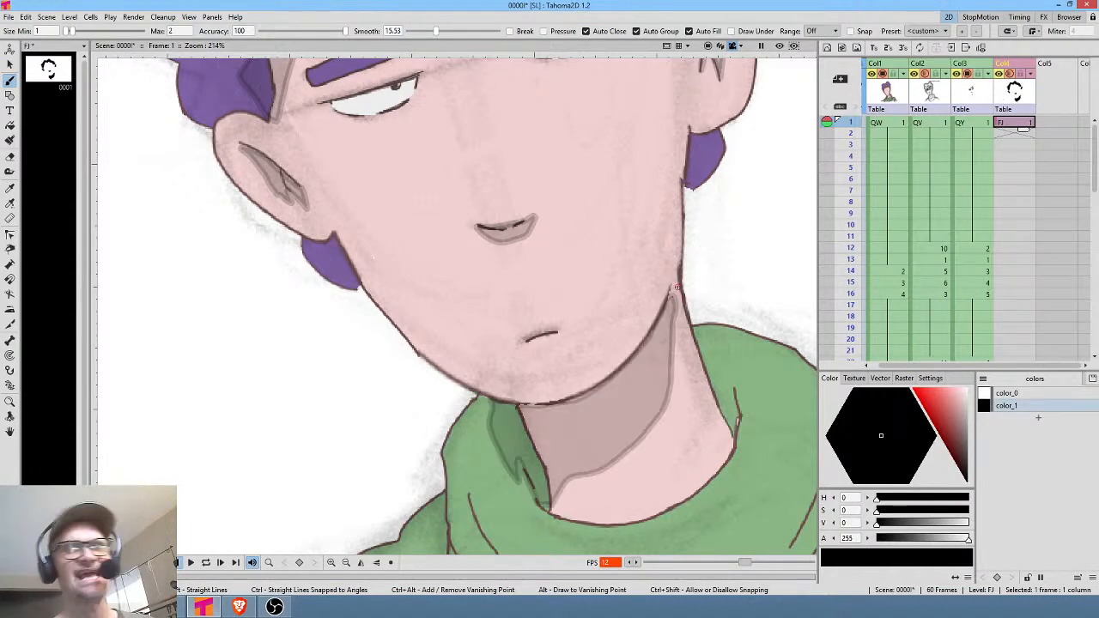
{"action": "mouse_move", "coordinate": [729, 381]}
{"action": "left_mouse_down"}
{"action": "mouse_move", "coordinate": [700, 361]}
{"action": "mouse_move", "coordinate": [639, 362]}
{"action": "mouse_move", "coordinate": [659, 413]}
{"action": "mouse_move", "coordinate": [652, 446]}
{"action": "mouse_move", "coordinate": [619, 485]}
{"action": "mouse_move", "coordinate": [645, 468]}
{"action": "mouse_move", "coordinate": [670, 420]}
{"action": "mouse_move", "coordinate": [662, 365]}
{"action": "mouse_move", "coordinate": [661, 380]}
{"action": "mouse_move", "coordinate": [635, 347]}
{"action": "left_mouse_up"}
{"action": "left_click_drag", "start_coordinate": [769, 248], "coordinate": [768, 185]}
{"action": "mouse_move", "coordinate": [734, 323]}
{"action": "left_mouse_down"}
{"action": "mouse_move", "coordinate": [731, 231]}
{"action": "mouse_move", "coordinate": [745, 314]}
{"action": "mouse_move", "coordinate": [714, 388]}
{"action": "mouse_move", "coordinate": [747, 343]}
{"action": "mouse_move", "coordinate": [759, 283]}
{"action": "left_mouse_up"}
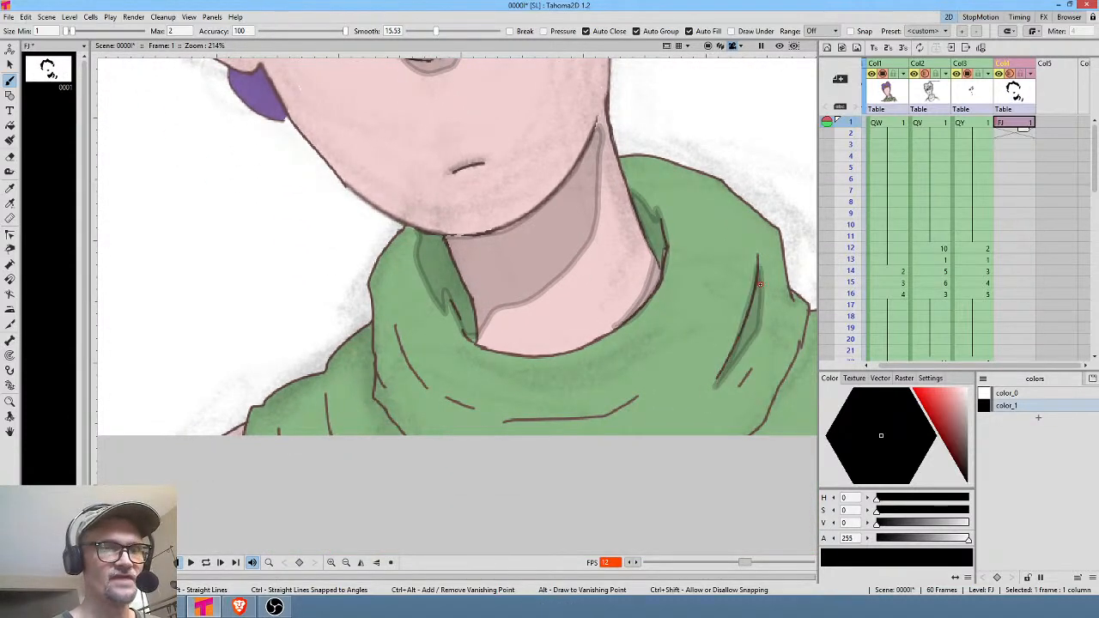
Paint shadows along the lower front folds of the scarf and the sleeve fold beside them.
{"action": "left_click_drag", "start_coordinate": [419, 335], "coordinate": [441, 282]}
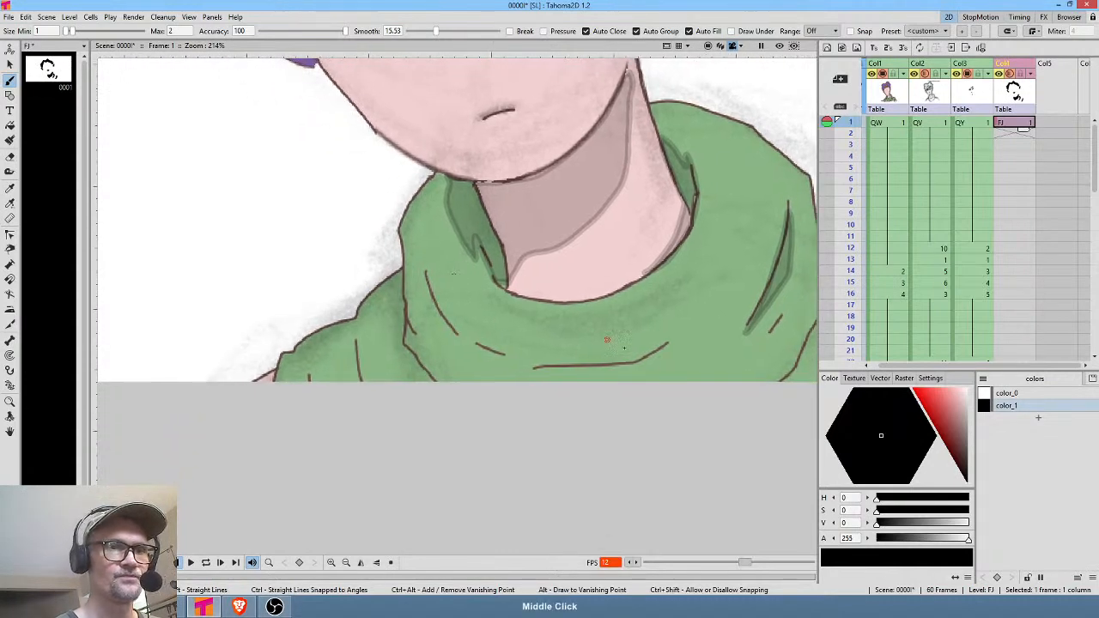
{"action": "mouse_move", "coordinate": [670, 346]}
{"action": "left_mouse_down"}
{"action": "mouse_move", "coordinate": [626, 365]}
{"action": "mouse_move", "coordinate": [530, 363]}
{"action": "mouse_move", "coordinate": [609, 381]}
{"action": "mouse_move", "coordinate": [688, 335]}
{"action": "left_mouse_up"}
{"action": "mouse_move", "coordinate": [504, 350]}
{"action": "left_mouse_down"}
{"action": "mouse_move", "coordinate": [459, 334]}
{"action": "mouse_move", "coordinate": [426, 275]}
{"action": "mouse_move", "coordinate": [435, 334]}
{"action": "mouse_move", "coordinate": [417, 323]}
{"action": "mouse_move", "coordinate": [432, 350]}
{"action": "mouse_move", "coordinate": [404, 339]}
{"action": "mouse_move", "coordinate": [402, 370]}
{"action": "mouse_move", "coordinate": [431, 408]}
{"action": "mouse_move", "coordinate": [503, 413]}
{"action": "mouse_move", "coordinate": [561, 401]}
{"action": "mouse_move", "coordinate": [504, 356]}
{"action": "left_mouse_up"}
{"action": "mouse_move", "coordinate": [374, 387]}
{"action": "left_mouse_down"}
{"action": "mouse_move", "coordinate": [360, 349]}
{"action": "mouse_move", "coordinate": [357, 395]}
{"action": "left_mouse_up"}
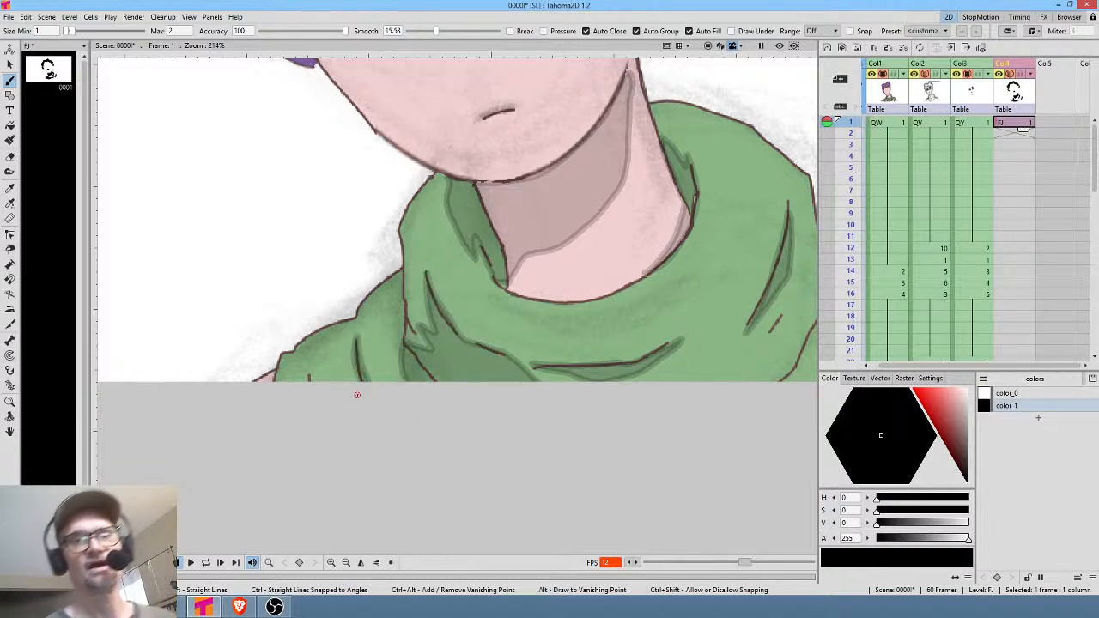
Shade the scarf's outer edge and the shirt folds on the other shoulder, then return to the full character view.
{"action": "left_click_drag", "start_coordinate": [727, 267], "coordinate": [564, 278]}
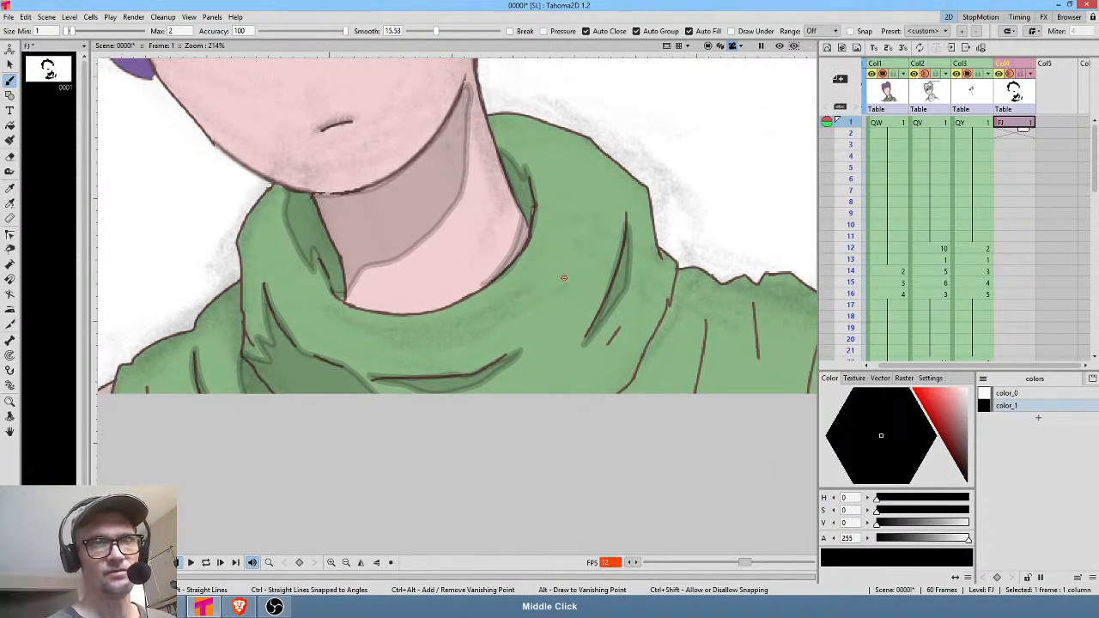
{"action": "mouse_move", "coordinate": [676, 288]}
{"action": "left_mouse_down"}
{"action": "mouse_move", "coordinate": [639, 372]}
{"action": "mouse_move", "coordinate": [596, 415]}
{"action": "mouse_move", "coordinate": [628, 420]}
{"action": "mouse_move", "coordinate": [646, 401]}
{"action": "mouse_move", "coordinate": [679, 284]}
{"action": "left_mouse_up"}
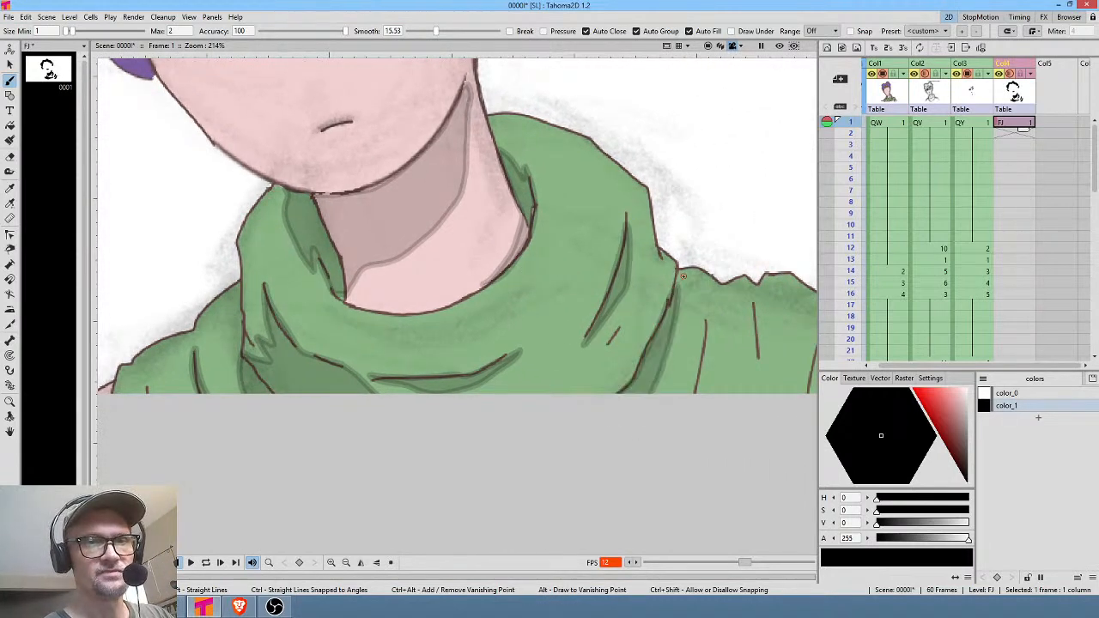
{"action": "mouse_move", "coordinate": [704, 327]}
{"action": "left_mouse_down"}
{"action": "mouse_move", "coordinate": [694, 403]}
{"action": "mouse_move", "coordinate": [716, 369]}
{"action": "mouse_move", "coordinate": [710, 317]}
{"action": "mouse_move", "coordinate": [756, 310]}
{"action": "mouse_move", "coordinate": [665, 307]}
{"action": "mouse_move", "coordinate": [673, 294]}
{"action": "left_mouse_up"}
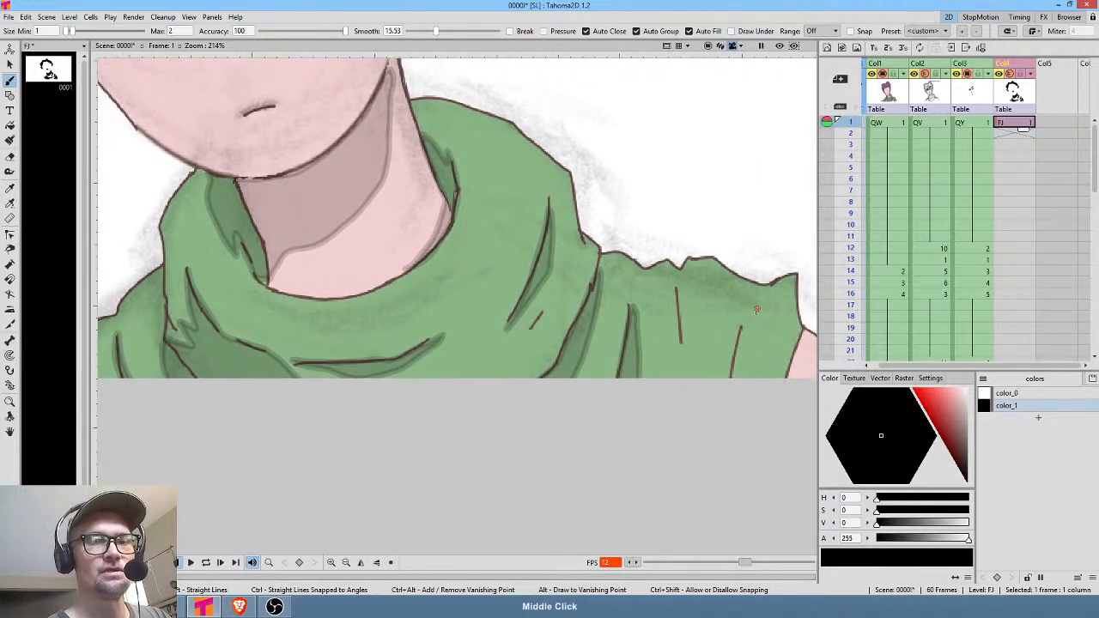
{"action": "mouse_move", "coordinate": [740, 328]}
{"action": "left_mouse_down"}
{"action": "mouse_move", "coordinate": [716, 391]}
{"action": "mouse_move", "coordinate": [731, 378]}
{"action": "left_mouse_up"}
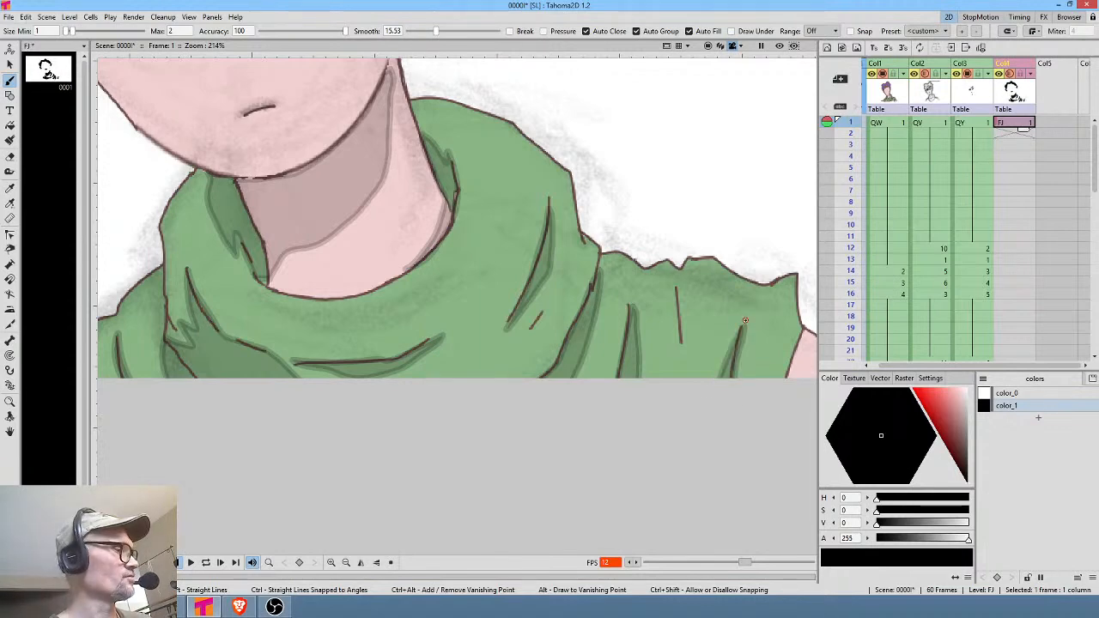
{"action": "key", "text": "alt+0"}
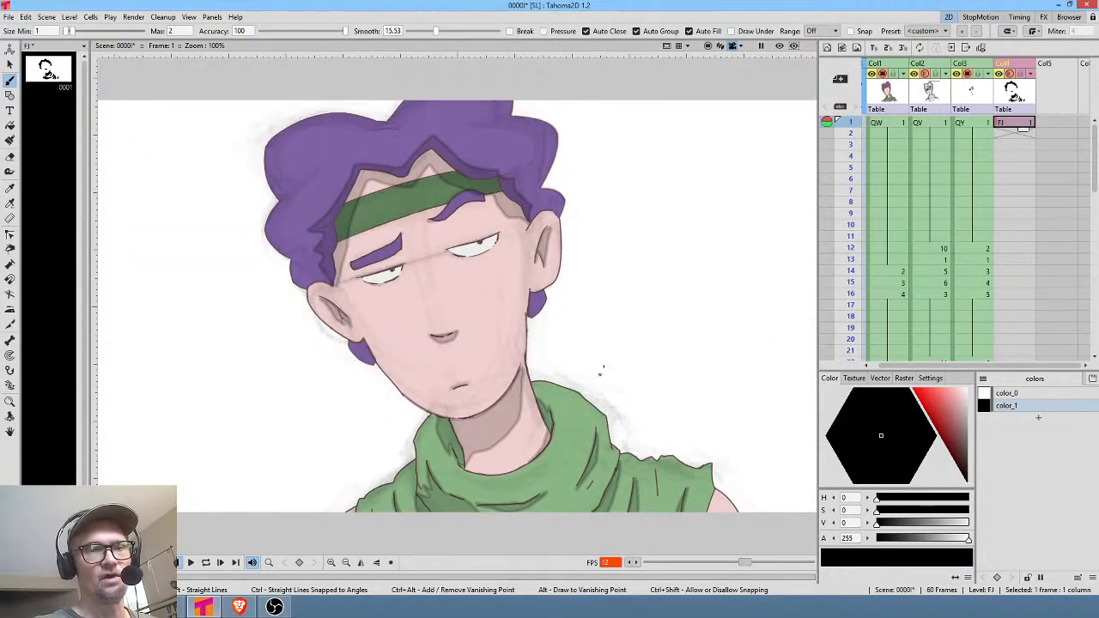
{"action": "left_click_drag", "start_coordinate": [601, 371], "coordinate": [568, 324]}
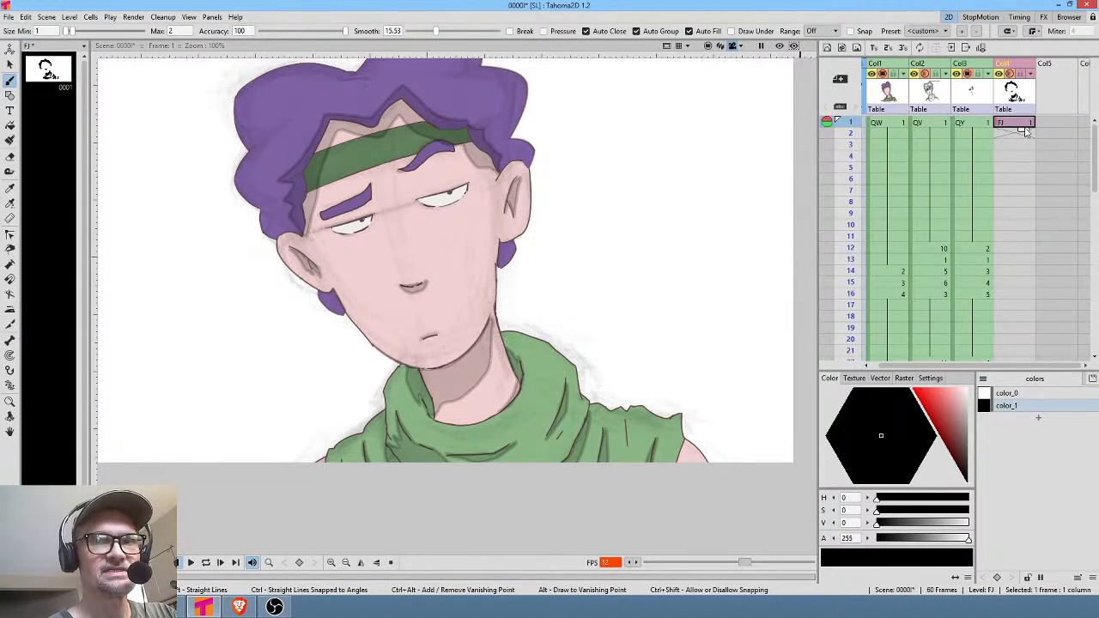
Extend the FJ shadow drawing's exposure from frame 1 through frame 11 and compare it with frames 12 to 14.
{"action": "left_click_drag", "start_coordinate": [1022, 129], "coordinate": [1022, 236]}
{"action": "left_click", "coordinate": [1012, 249]}
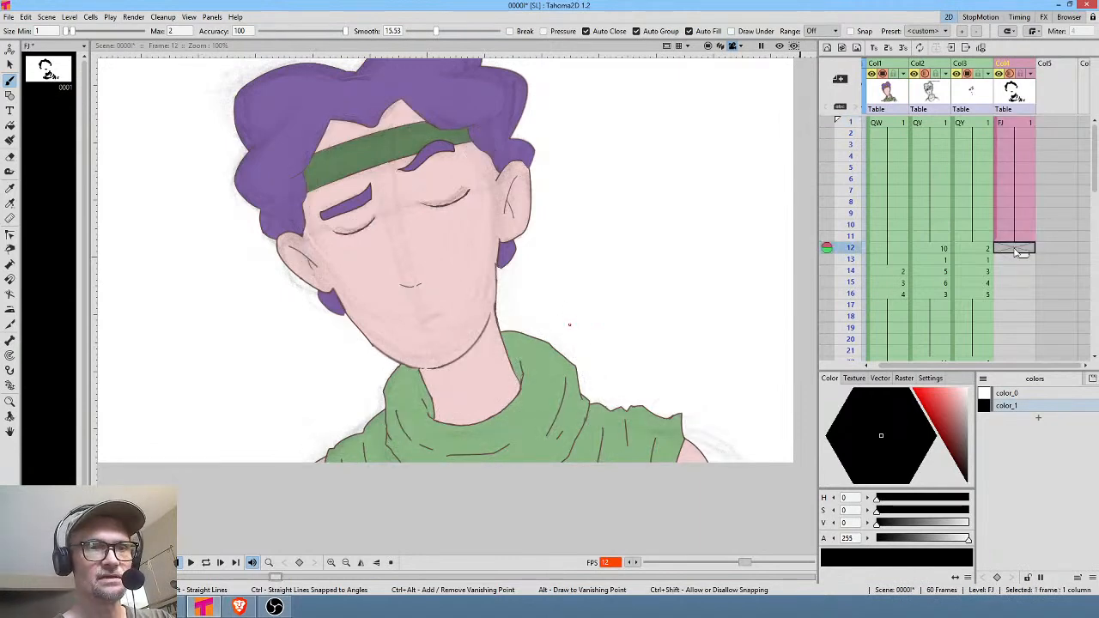
{"action": "left_click", "coordinate": [1019, 237]}
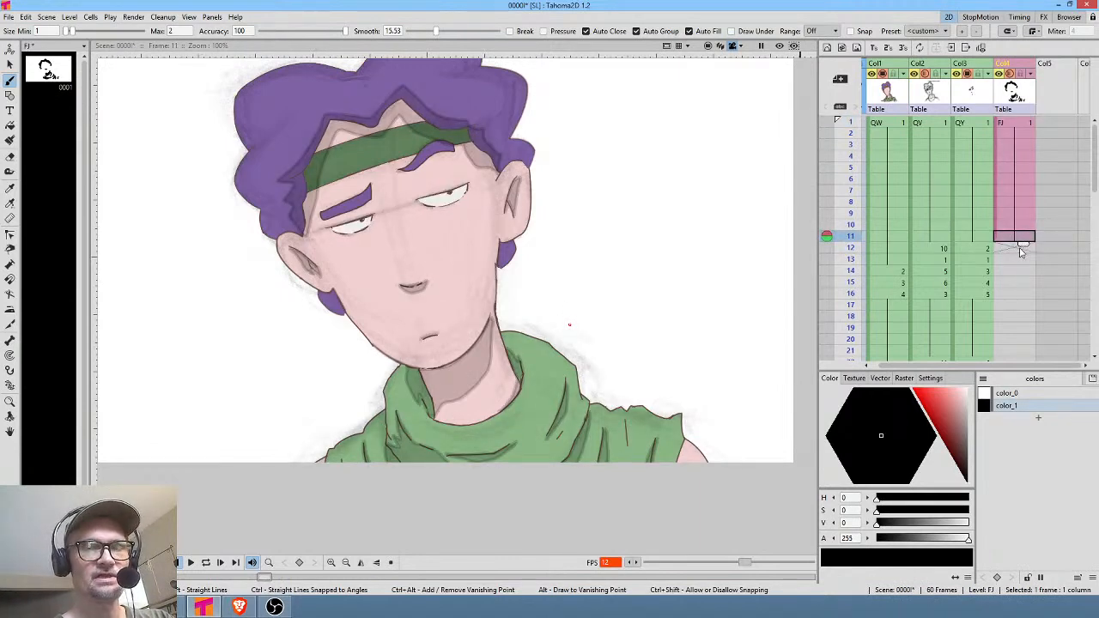
{"action": "left_click", "coordinate": [1019, 248]}
{"action": "left_click", "coordinate": [1014, 260]}
{"action": "left_click", "coordinate": [1011, 271]}
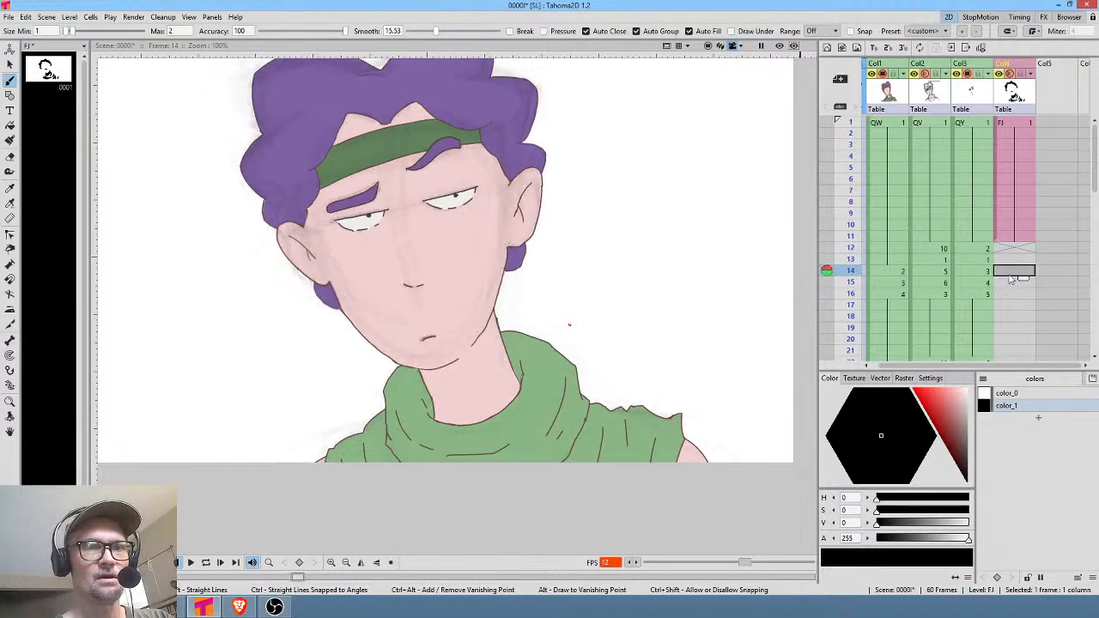
{"action": "left_click", "coordinate": [1021, 238]}
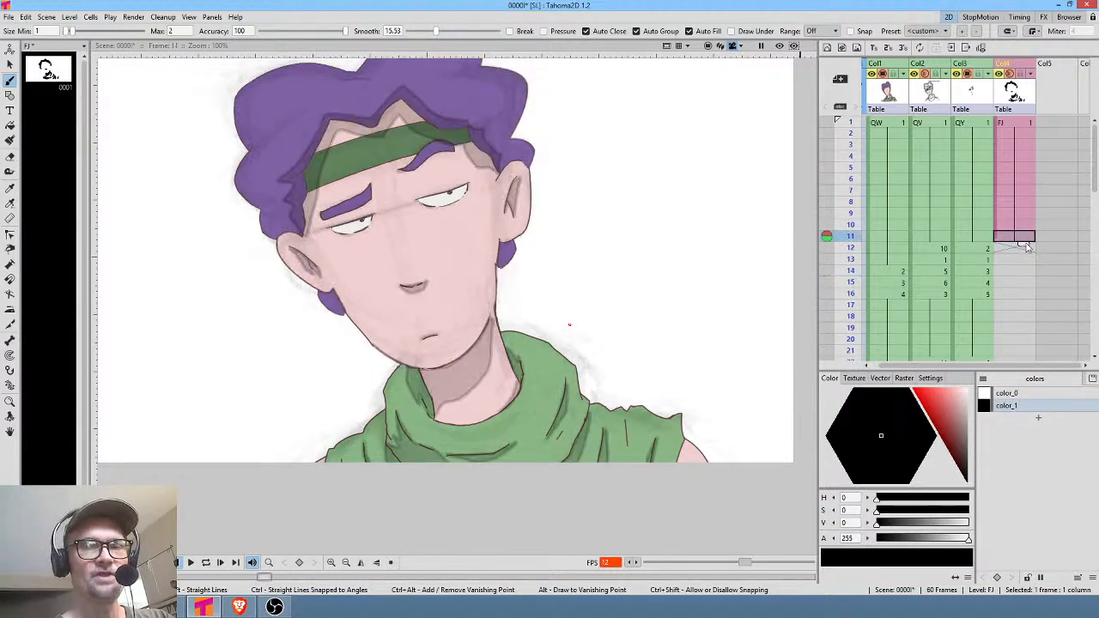
Extend the FJ shadow drawing's exposure through frame 13 and go to the empty FJ cell at frame 14.
{"action": "left_click_drag", "start_coordinate": [1023, 239], "coordinate": [1022, 262]}
{"action": "left_click", "coordinate": [1022, 261]}
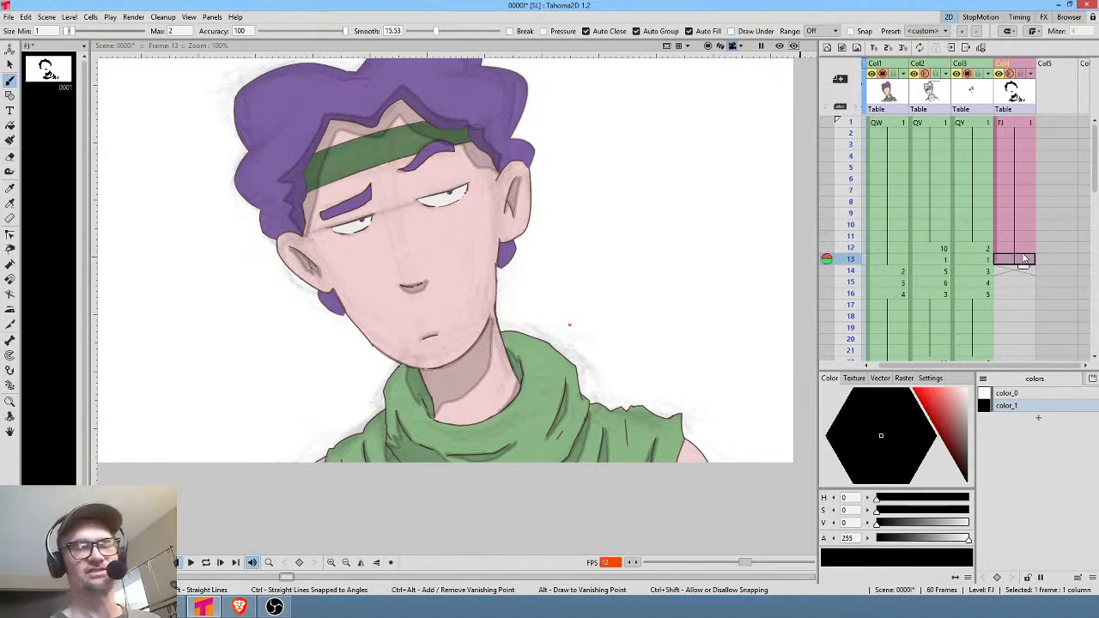
{"action": "left_click", "coordinate": [1015, 271]}
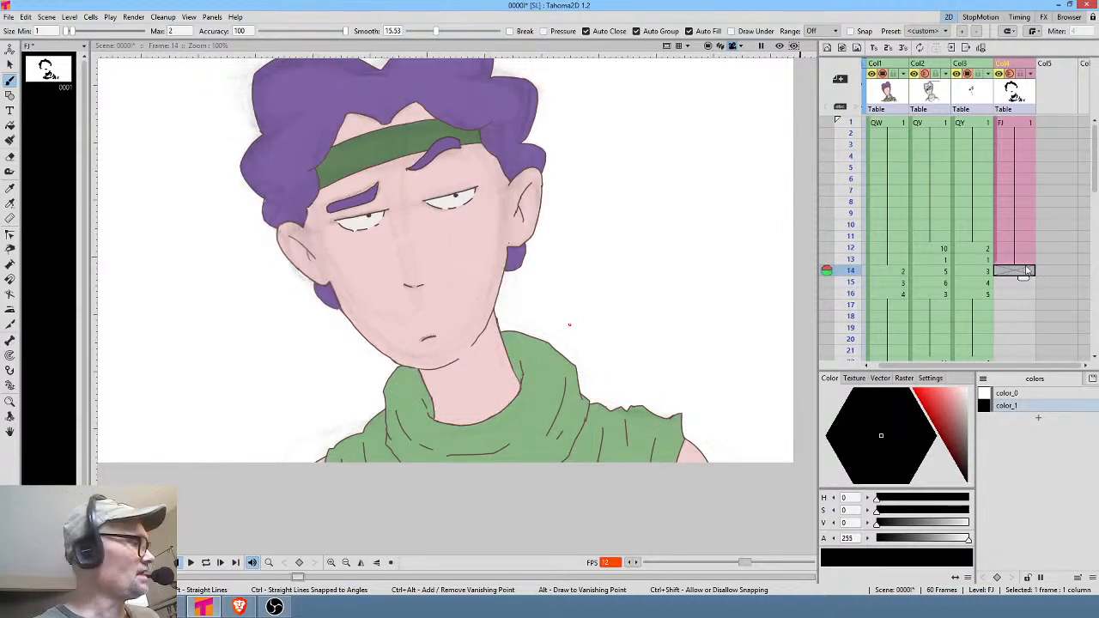
Duplicate the FJ shadow drawing into frame 14 and erase the copied shadows from the hair, forehead, ears and nose.
{"action": "key", "text": "d"}
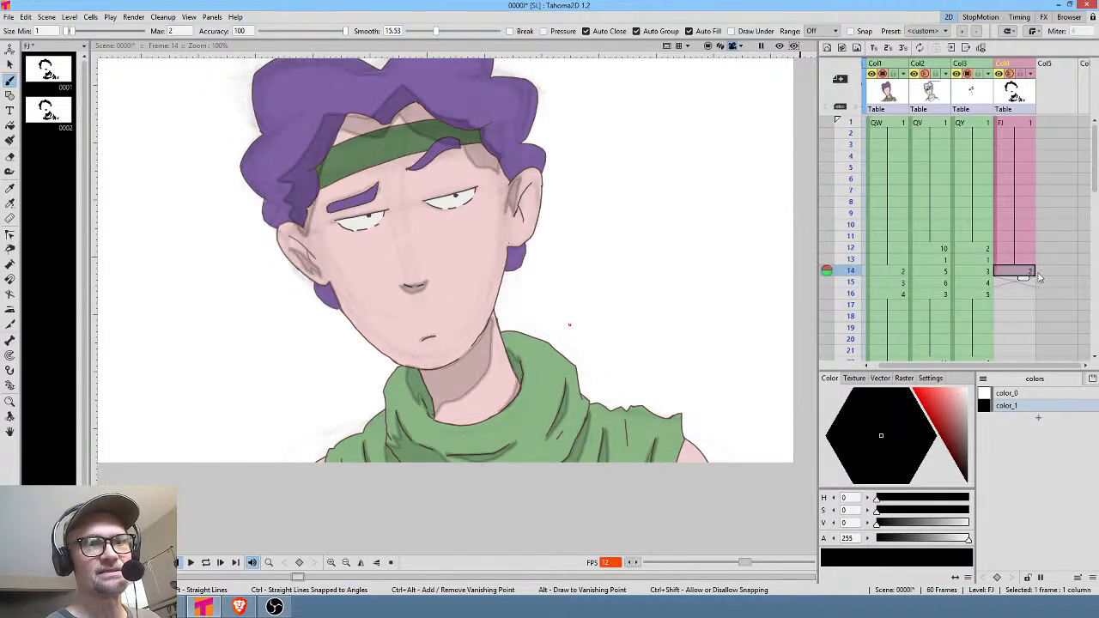
{"action": "left_click_drag", "start_coordinate": [619, 252], "coordinate": [649, 291]}
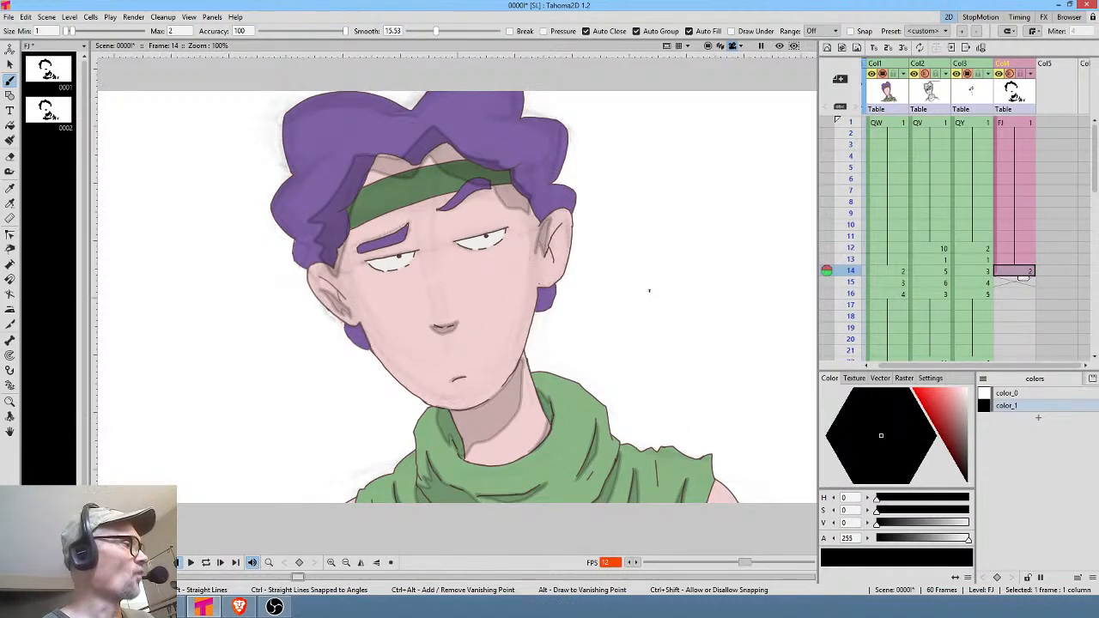
{"action": "key", "text": "a"}
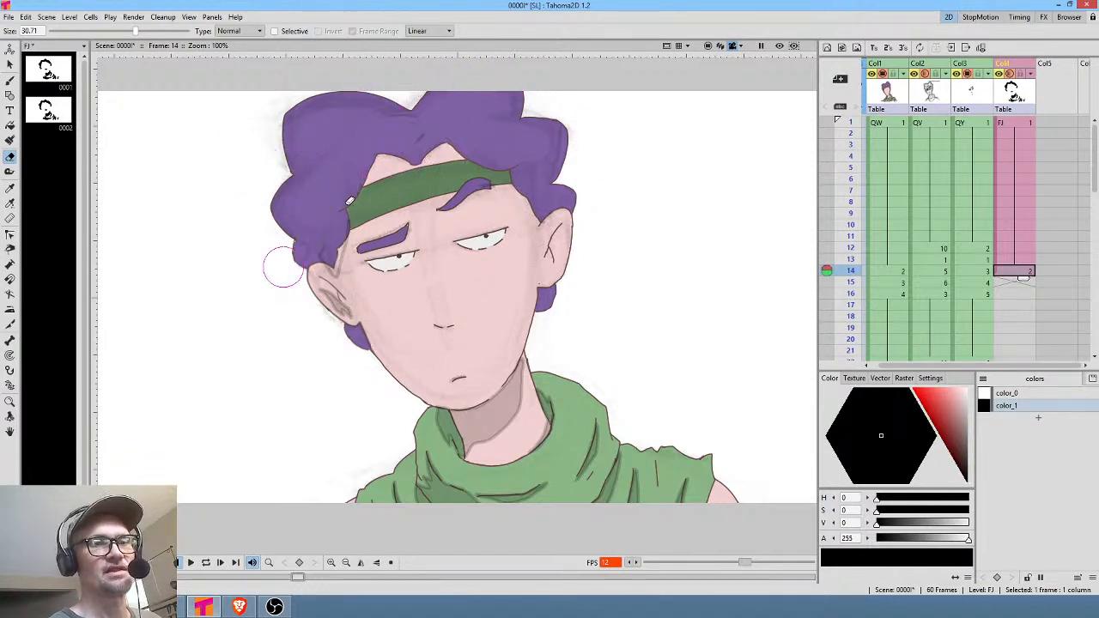
{"action": "left_click_drag", "start_coordinate": [390, 290], "coordinate": [348, 324]}
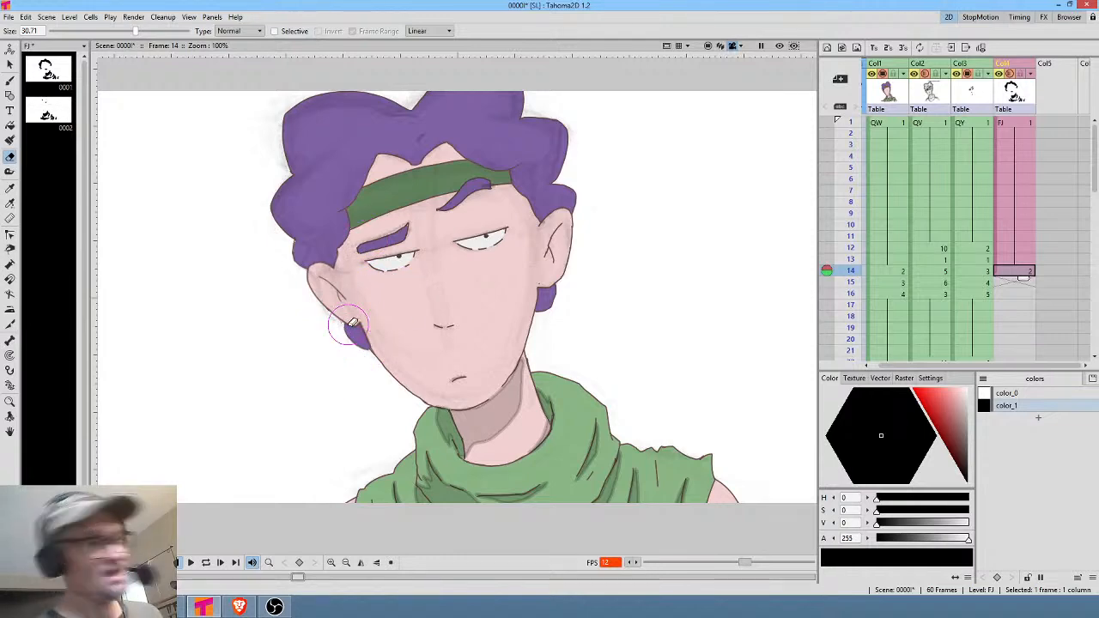
Repaint the frame 14 shadows under the nose and along the hairline, forehead and headband to match the tilted head.
{"action": "key", "text": "b"}
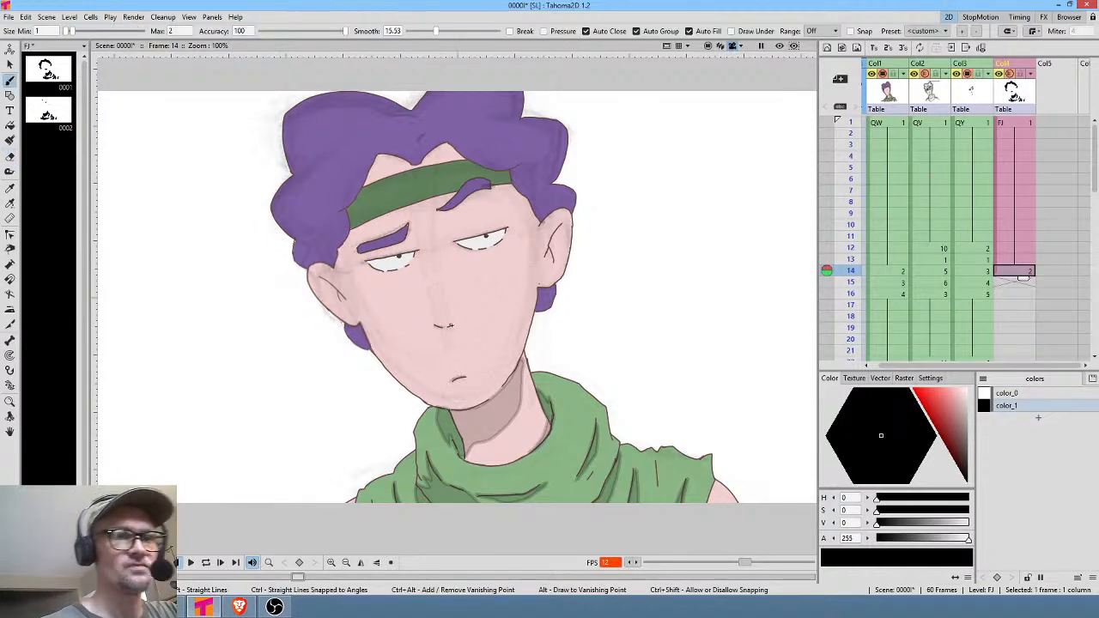
{"action": "mouse_move", "coordinate": [455, 324]}
{"action": "left_mouse_down"}
{"action": "mouse_move", "coordinate": [433, 332]}
{"action": "mouse_move", "coordinate": [449, 338]}
{"action": "left_mouse_up"}
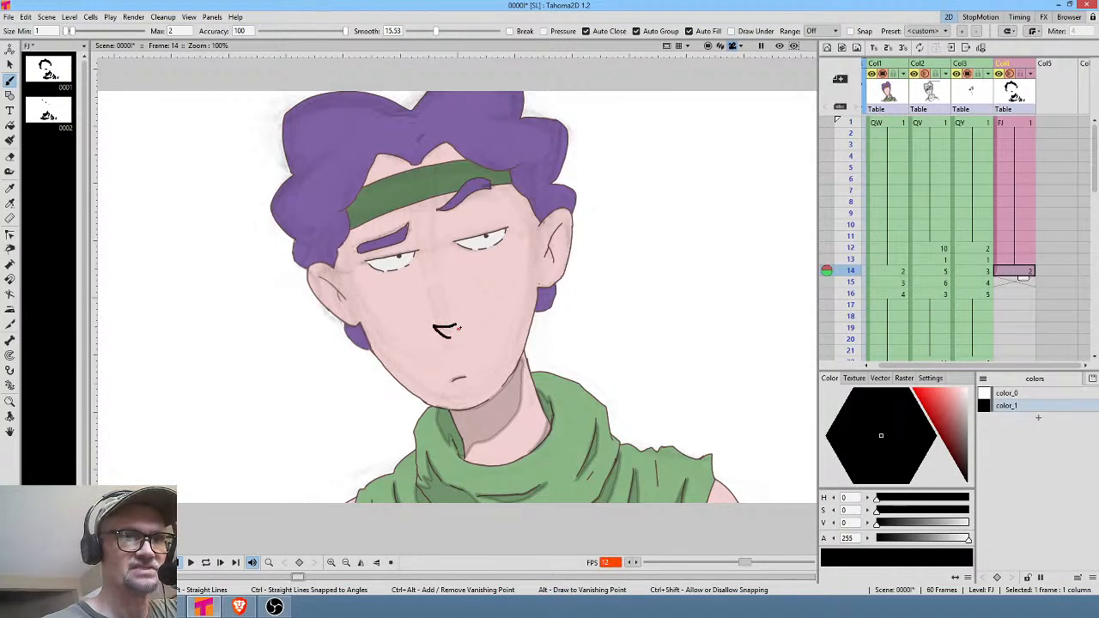
{"action": "key", "text": "ctrl+z"}
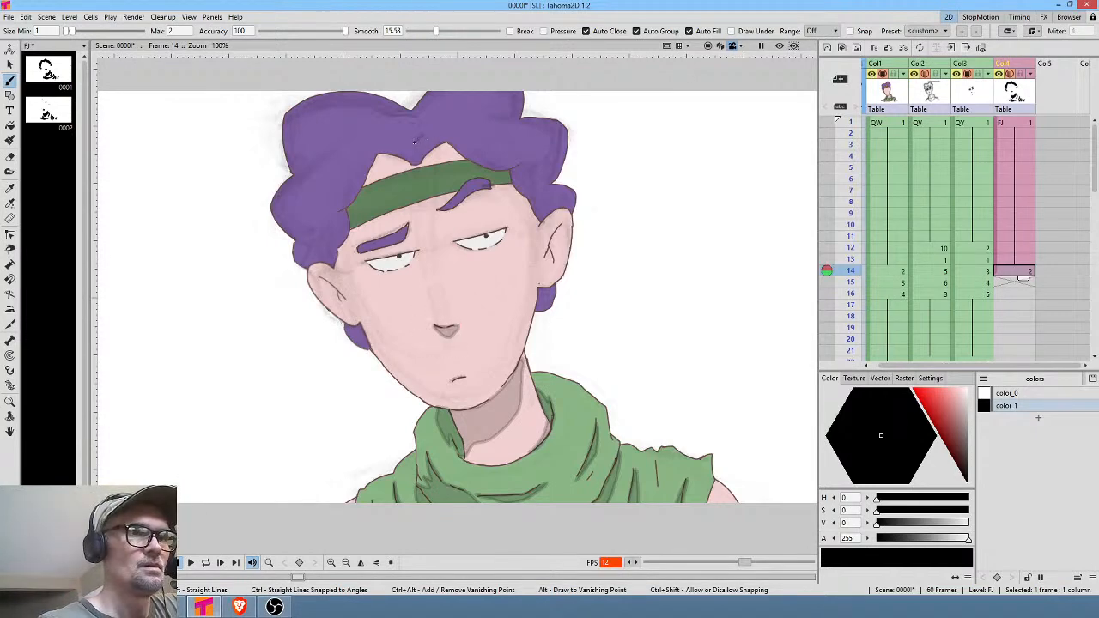
{"action": "mouse_move", "coordinate": [403, 140]}
{"action": "left_mouse_down"}
{"action": "mouse_move", "coordinate": [371, 140]}
{"action": "mouse_move", "coordinate": [317, 214]}
{"action": "mouse_move", "coordinate": [335, 221]}
{"action": "mouse_move", "coordinate": [325, 249]}
{"action": "mouse_move", "coordinate": [337, 271]}
{"action": "mouse_move", "coordinate": [381, 178]}
{"action": "mouse_move", "coordinate": [403, 166]}
{"action": "mouse_move", "coordinate": [428, 172]}
{"action": "mouse_move", "coordinate": [451, 153]}
{"action": "mouse_move", "coordinate": [512, 191]}
{"action": "mouse_move", "coordinate": [534, 230]}
{"action": "mouse_move", "coordinate": [542, 218]}
{"action": "mouse_move", "coordinate": [527, 161]}
{"action": "mouse_move", "coordinate": [472, 148]}
{"action": "mouse_move", "coordinate": [444, 122]}
{"action": "mouse_move", "coordinate": [413, 134]}
{"action": "left_mouse_up"}
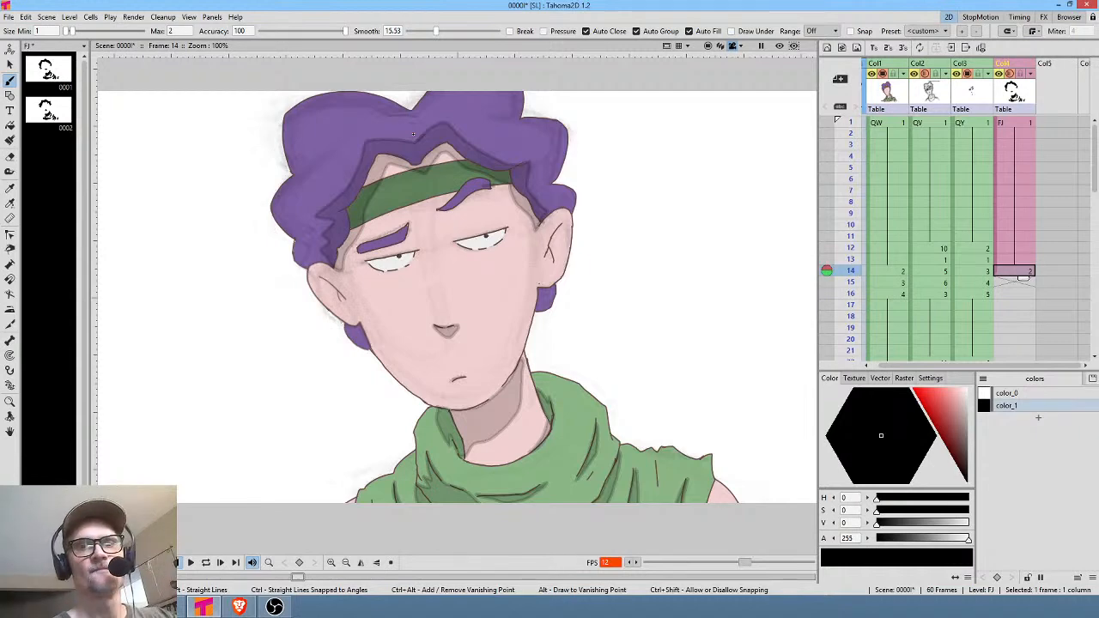
Start a new FJ shadow drawing at frame 15 by shading the shirt folds on the shoulder beside the scarf.
{"action": "left_click_drag", "start_coordinate": [968, 277], "coordinate": [931, 254]}
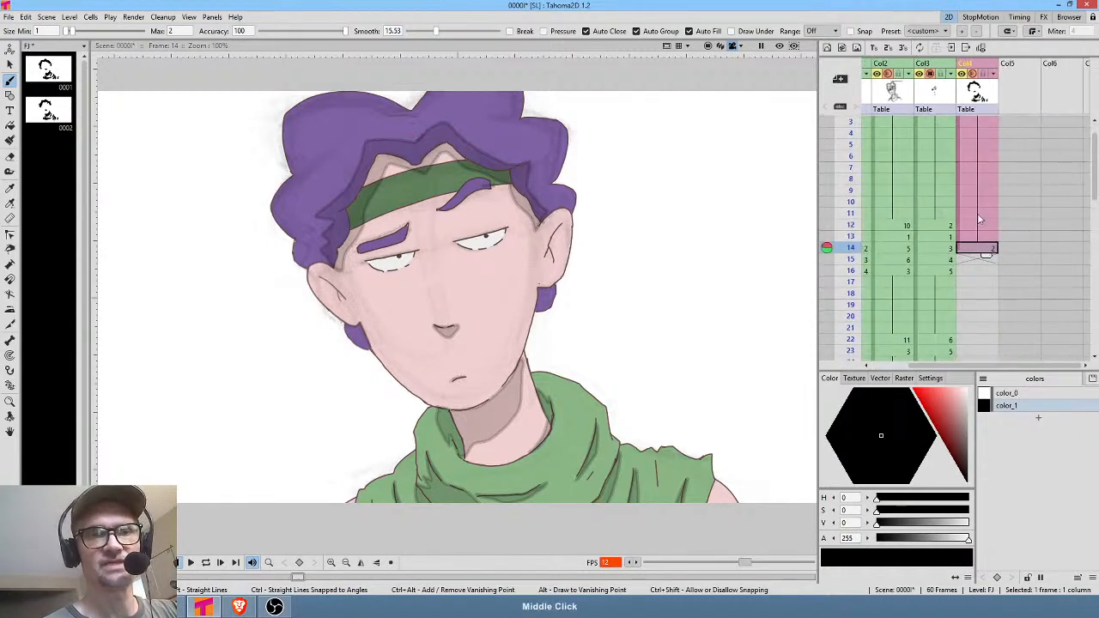
{"action": "left_click", "coordinate": [978, 258]}
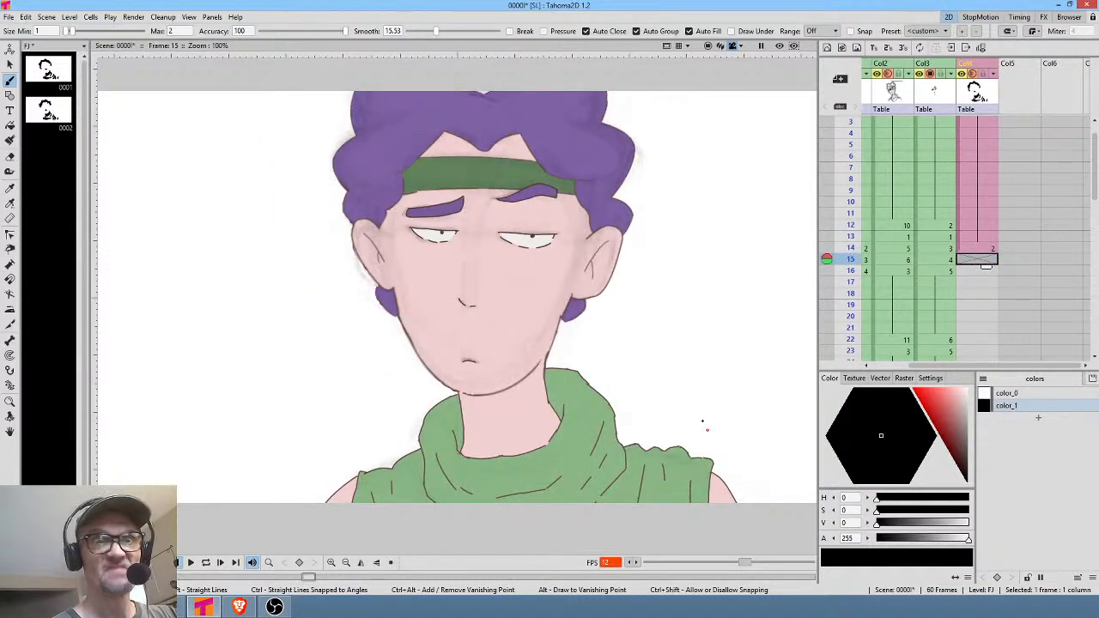
{"action": "left_click_drag", "start_coordinate": [706, 421], "coordinate": [677, 395]}
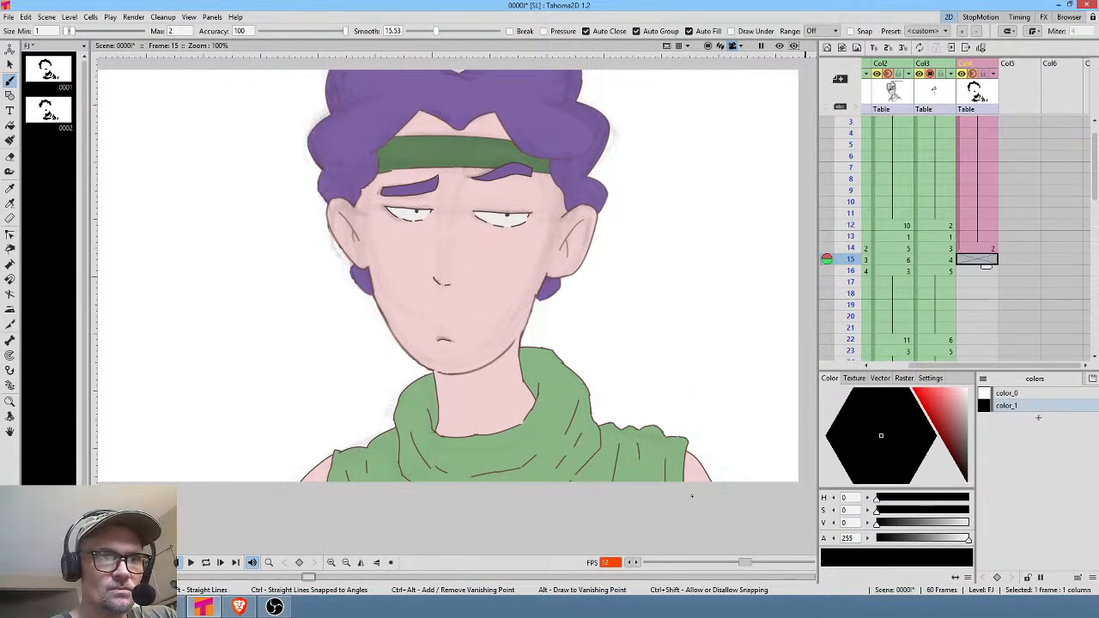
{"action": "mouse_move", "coordinate": [691, 496]}
{"action": "left_mouse_down"}
{"action": "mouse_move", "coordinate": [685, 450]}
{"action": "mouse_move", "coordinate": [666, 469]}
{"action": "mouse_move", "coordinate": [665, 449]}
{"action": "mouse_move", "coordinate": [650, 493]}
{"action": "mouse_move", "coordinate": [628, 488]}
{"action": "mouse_move", "coordinate": [619, 498]}
{"action": "mouse_move", "coordinate": [604, 469]}
{"action": "mouse_move", "coordinate": [574, 502]}
{"action": "mouse_move", "coordinate": [602, 436]}
{"action": "mouse_move", "coordinate": [521, 490]}
{"action": "left_mouse_up"}
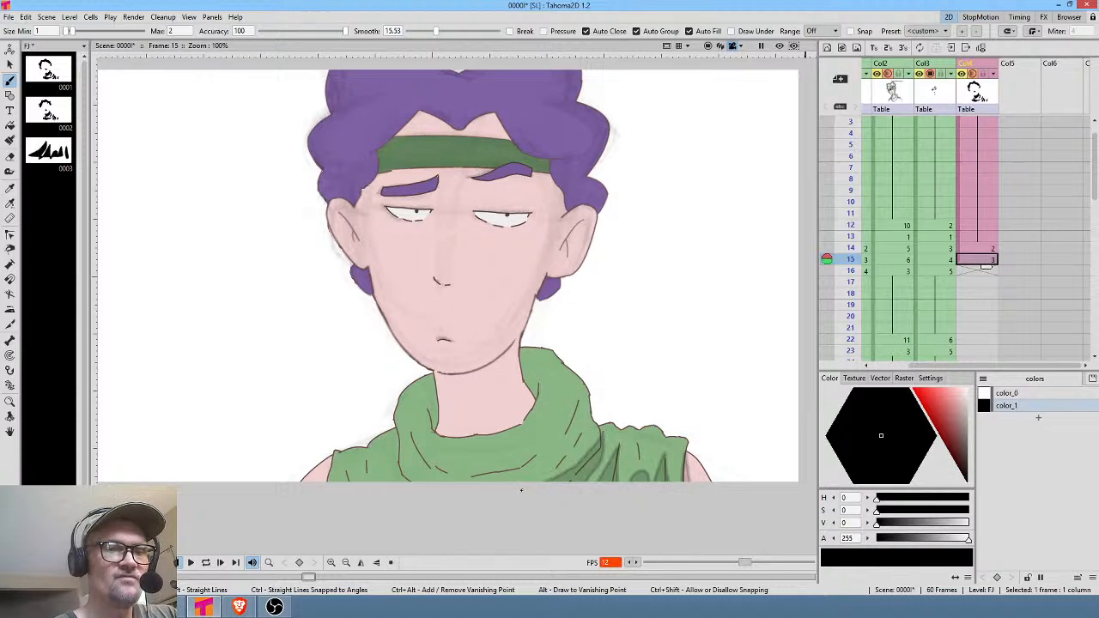
Using frame 14 as reference, paint frame 15 shadows along the scarf's lower folds and the shirt folds on the other shoulder.
{"action": "left_click", "coordinate": [985, 250]}
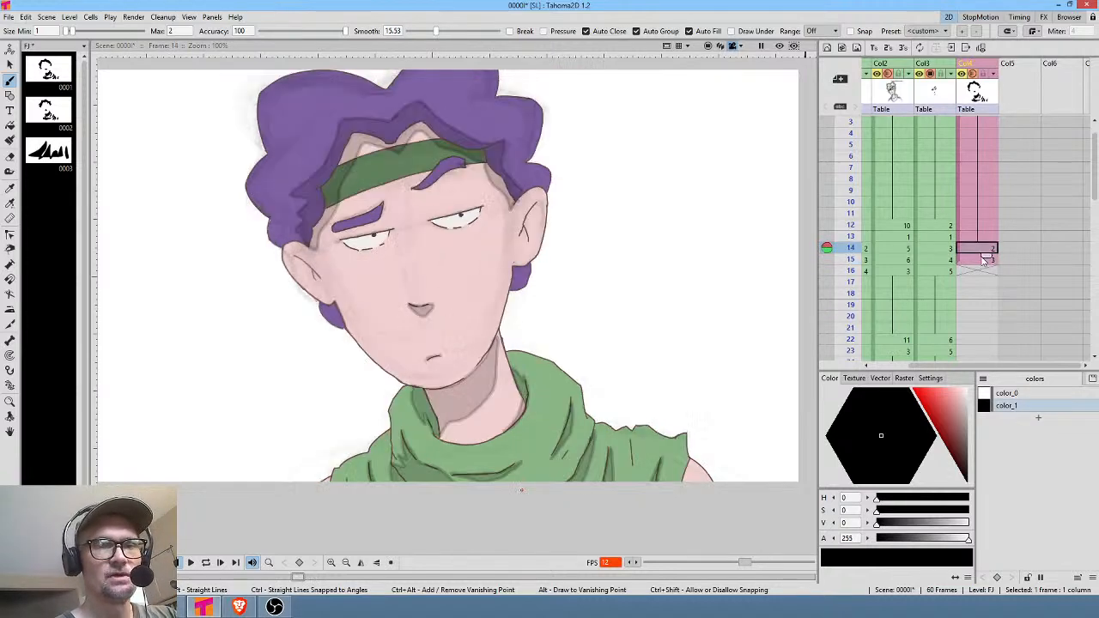
{"action": "left_click", "coordinate": [979, 262]}
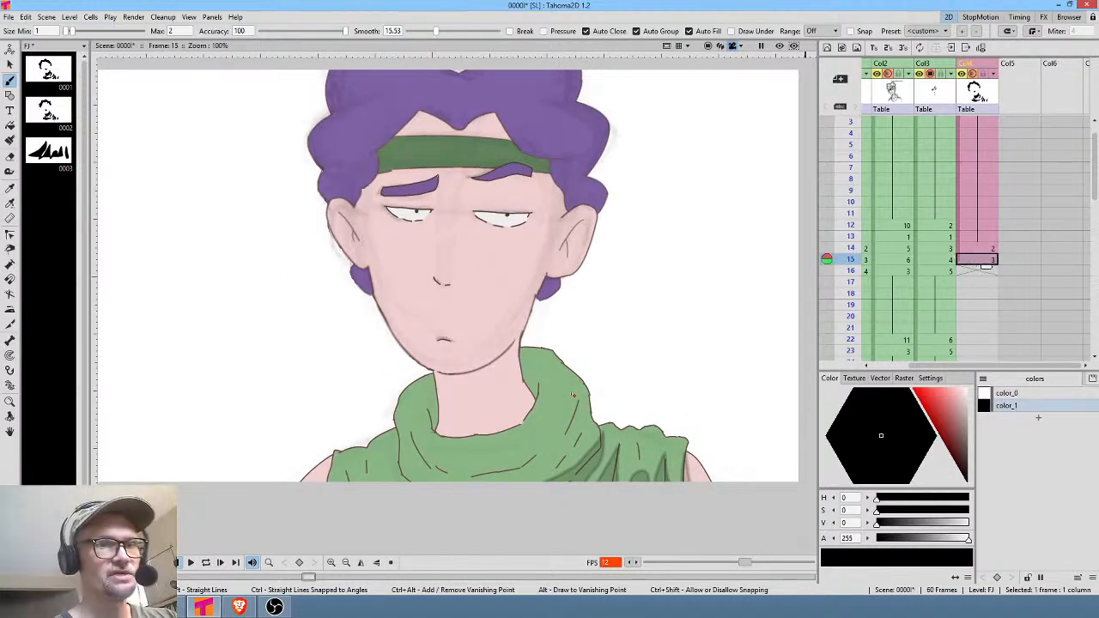
{"action": "key", "text": "comma"}
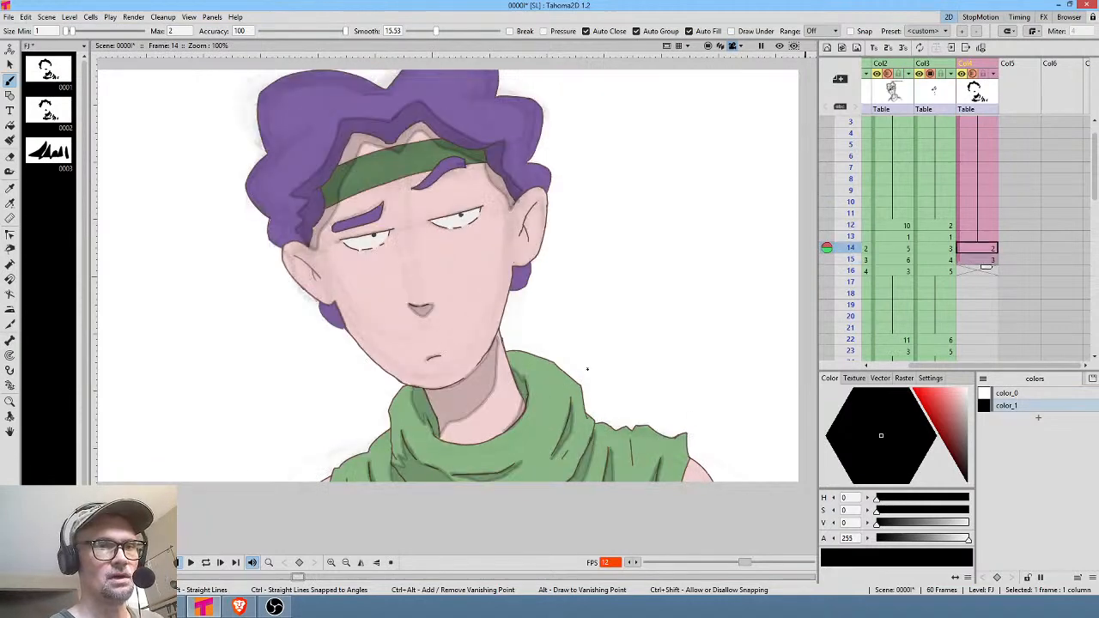
{"action": "key", "text": "period"}
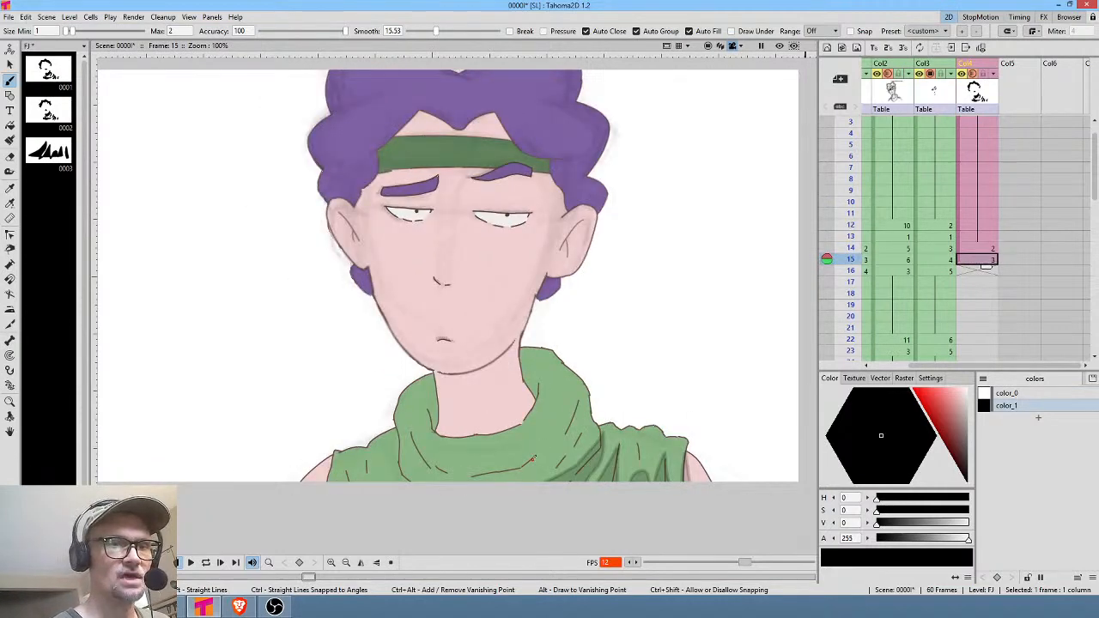
{"action": "mouse_move", "coordinate": [532, 460]}
{"action": "left_mouse_down"}
{"action": "mouse_move", "coordinate": [462, 476]}
{"action": "mouse_move", "coordinate": [413, 434]}
{"action": "mouse_move", "coordinate": [418, 466]}
{"action": "mouse_move", "coordinate": [400, 428]}
{"action": "mouse_move", "coordinate": [394, 463]}
{"action": "mouse_move", "coordinate": [417, 503]}
{"action": "mouse_move", "coordinate": [463, 515]}
{"action": "mouse_move", "coordinate": [536, 505]}
{"action": "mouse_move", "coordinate": [551, 491]}
{"action": "mouse_move", "coordinate": [575, 435]}
{"action": "mouse_move", "coordinate": [558, 449]}
{"action": "mouse_move", "coordinate": [566, 423]}
{"action": "mouse_move", "coordinate": [533, 444]}
{"action": "left_mouse_up"}
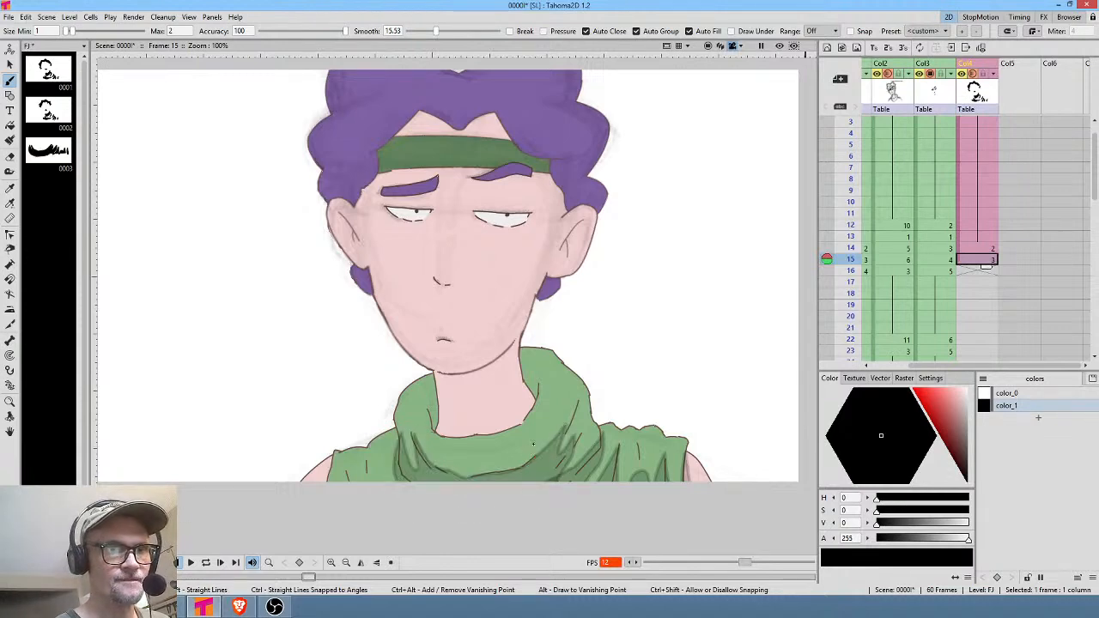
{"action": "key", "text": "Up"}
{"action": "key", "text": "Down"}
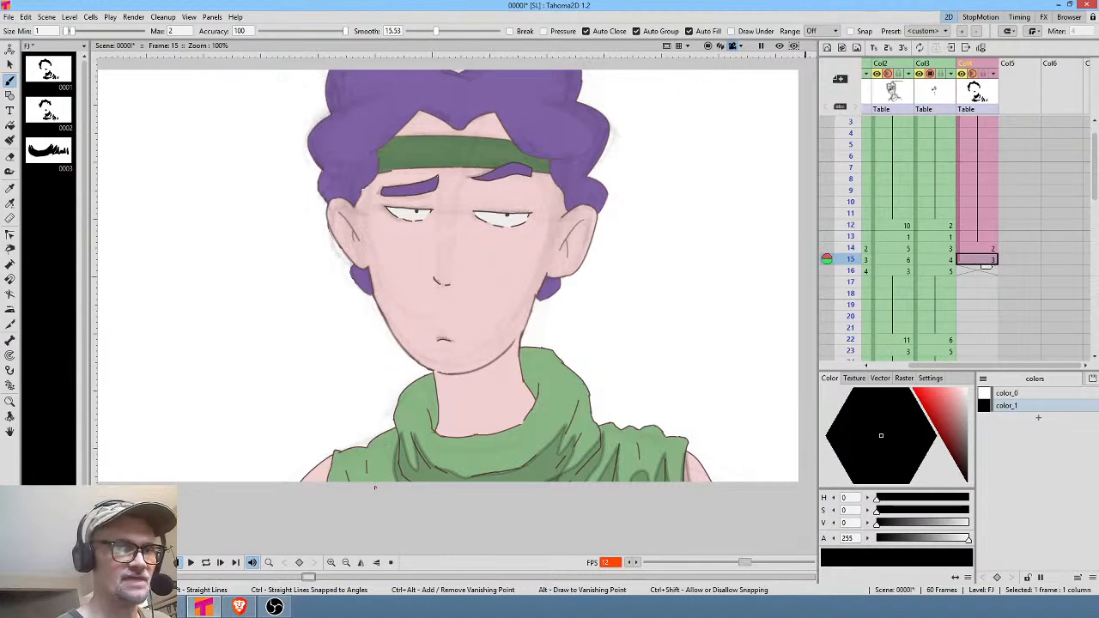
{"action": "mouse_move", "coordinate": [375, 488]}
{"action": "left_mouse_down"}
{"action": "mouse_move", "coordinate": [367, 462]}
{"action": "mouse_move", "coordinate": [365, 487]}
{"action": "left_mouse_up"}
Paint the neck shadow below the chin in frame 15, comparing its shape with frame 14.
{"action": "key", "text": "Up"}
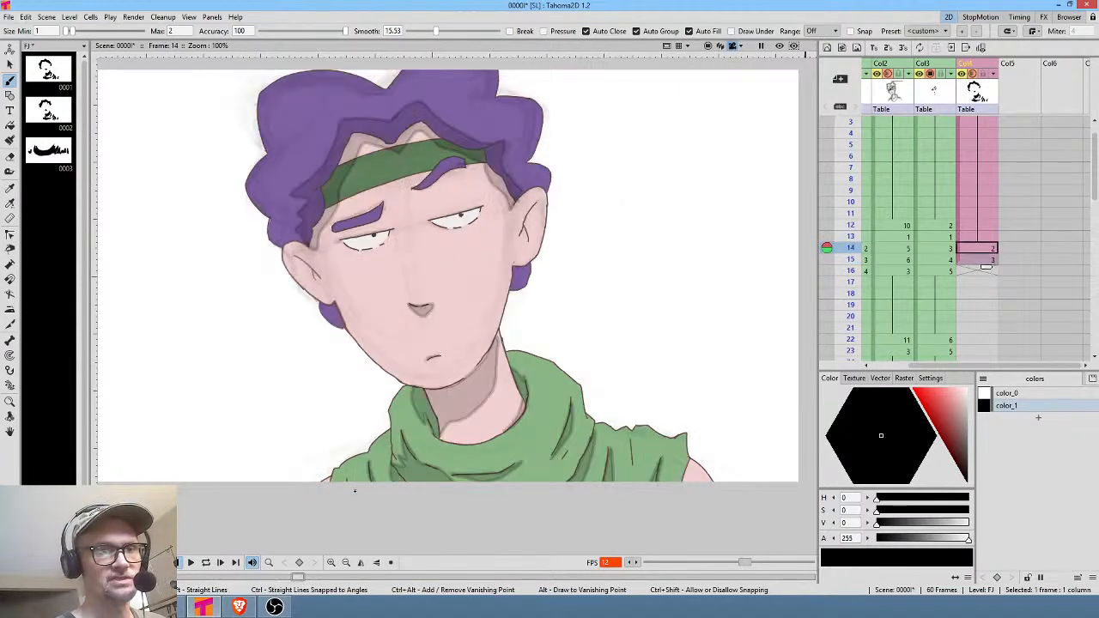
{"action": "key", "text": "Down"}
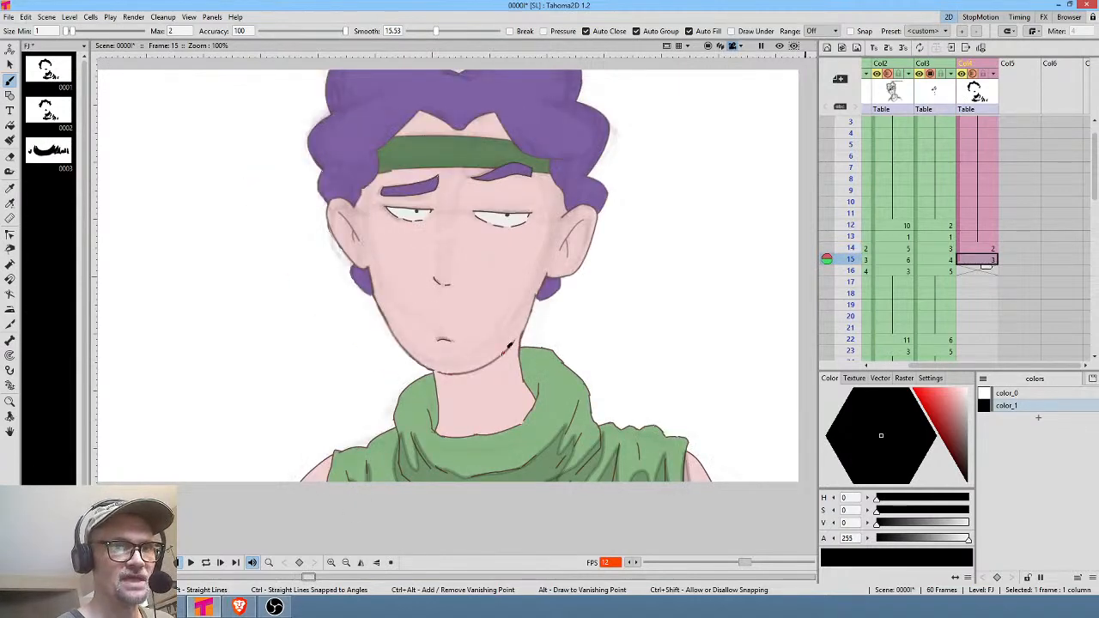
{"action": "mouse_move", "coordinate": [508, 346]}
{"action": "left_mouse_down"}
{"action": "mouse_move", "coordinate": [472, 371]}
{"action": "mouse_move", "coordinate": [435, 377]}
{"action": "mouse_move", "coordinate": [430, 403]}
{"action": "mouse_move", "coordinate": [443, 421]}
{"action": "mouse_move", "coordinate": [498, 402]}
{"action": "mouse_move", "coordinate": [515, 351]}
{"action": "left_mouse_up"}
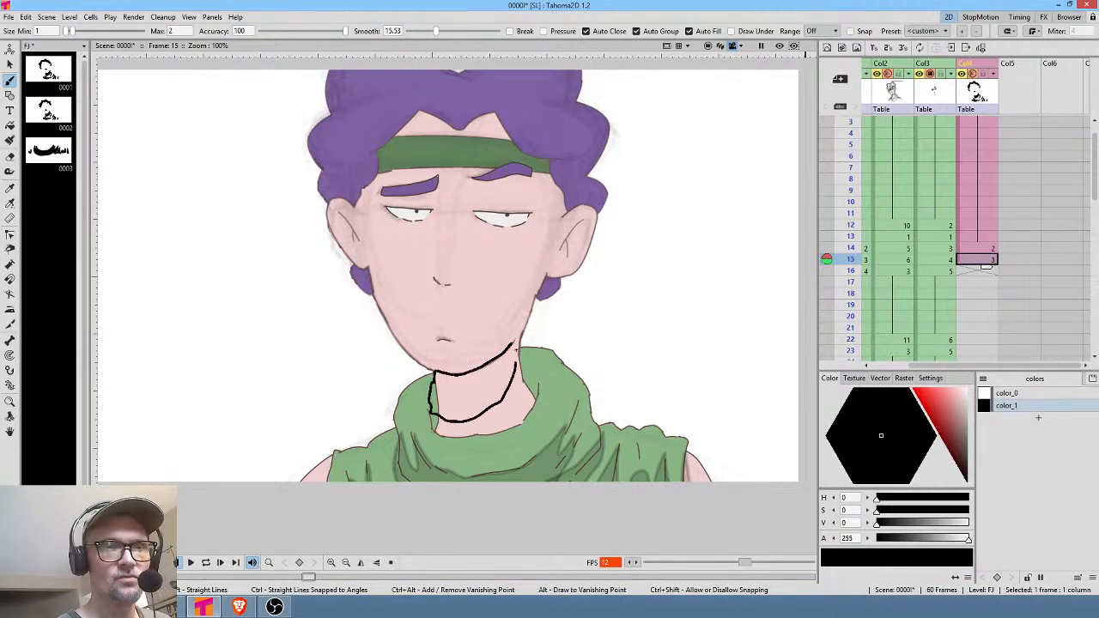
{"action": "key", "text": "Up"}
{"action": "key", "text": "Down"}
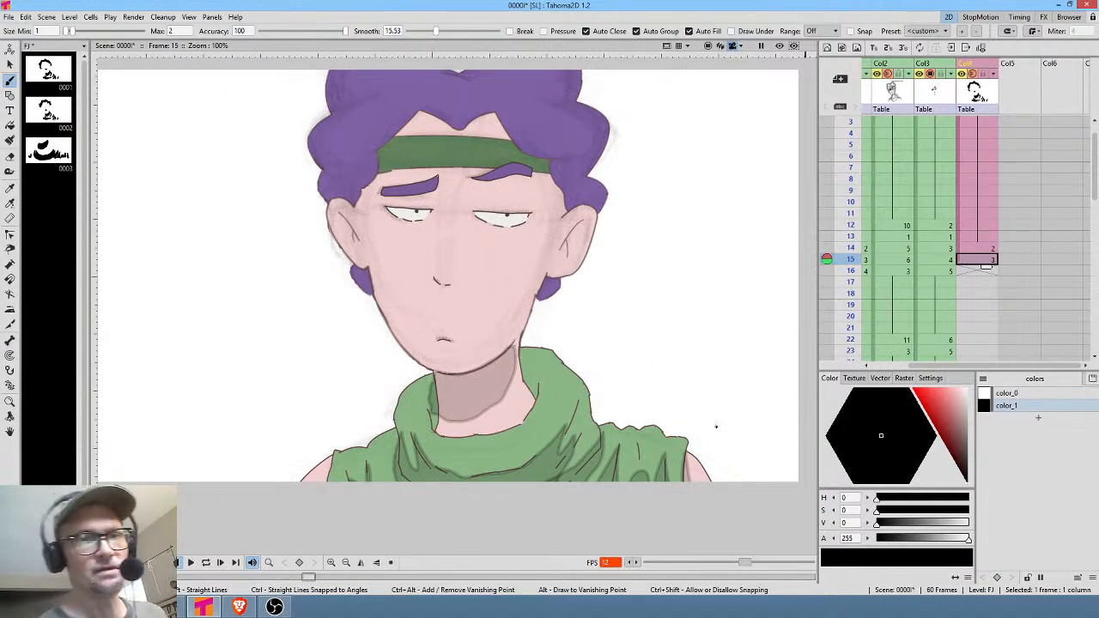
Shade the inner folds of both ears on the frame 15 shadow drawing.
{"action": "middle_click", "coordinate": [581, 242]}
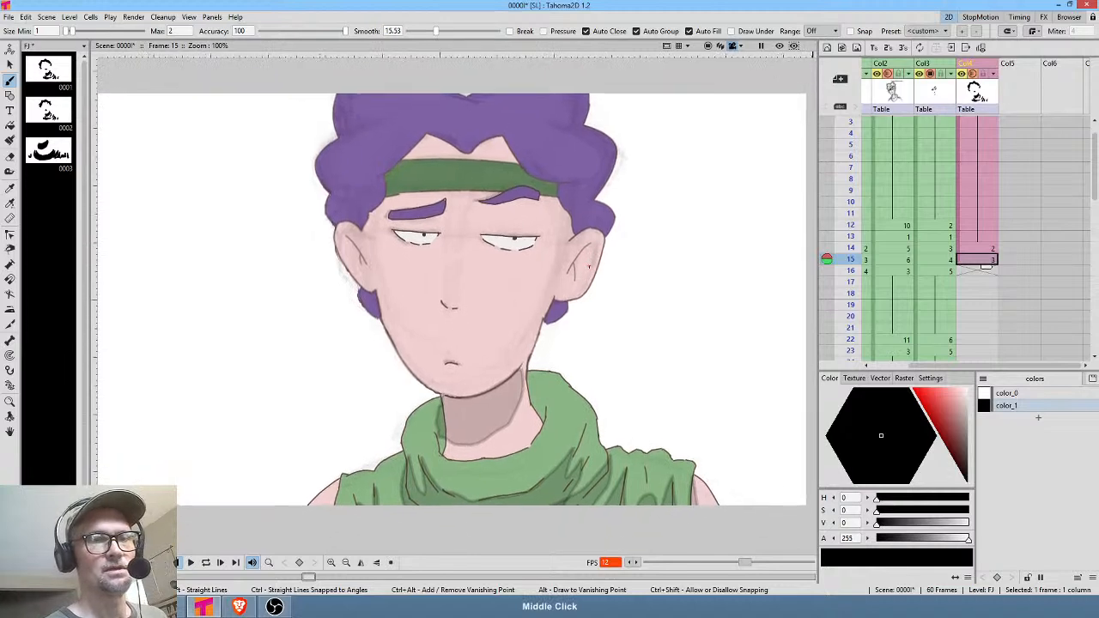
{"action": "scroll", "coordinate": [581, 290], "scroll_direction": "up", "scroll_amount": 5}
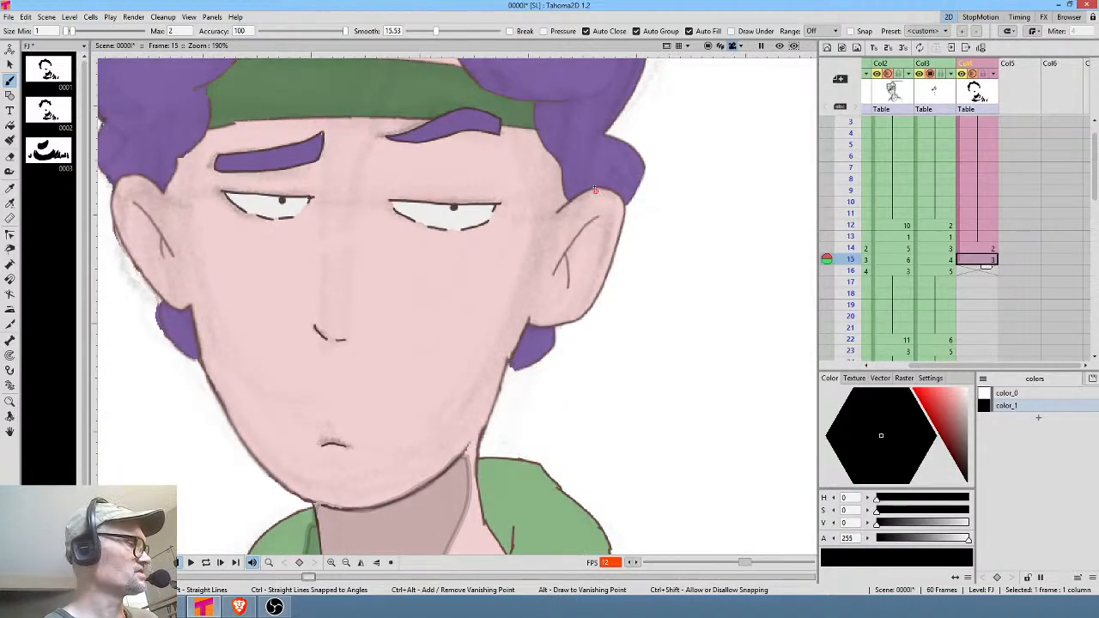
{"action": "mouse_move", "coordinate": [554, 273]}
{"action": "left_mouse_down"}
{"action": "mouse_move", "coordinate": [598, 217]}
{"action": "mouse_move", "coordinate": [572, 285]}
{"action": "left_mouse_up"}
{"action": "key", "text": "ctrl+z"}
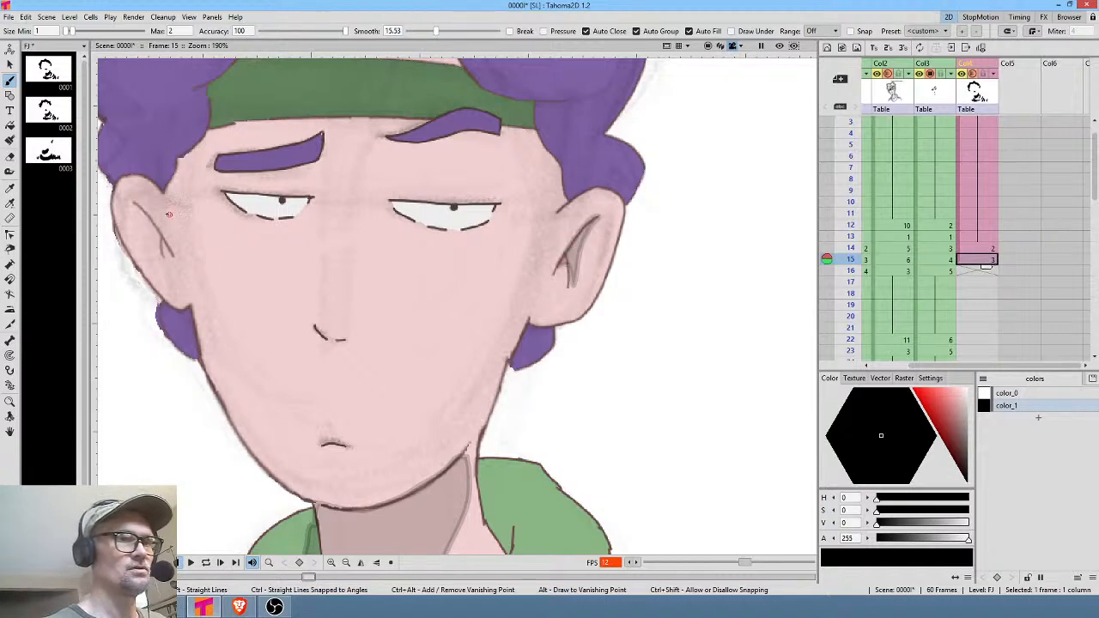
{"action": "mouse_move", "coordinate": [170, 251]}
{"action": "left_mouse_down"}
{"action": "mouse_move", "coordinate": [135, 204]}
{"action": "mouse_move", "coordinate": [168, 272]}
{"action": "mouse_move", "coordinate": [170, 250]}
{"action": "left_mouse_up"}
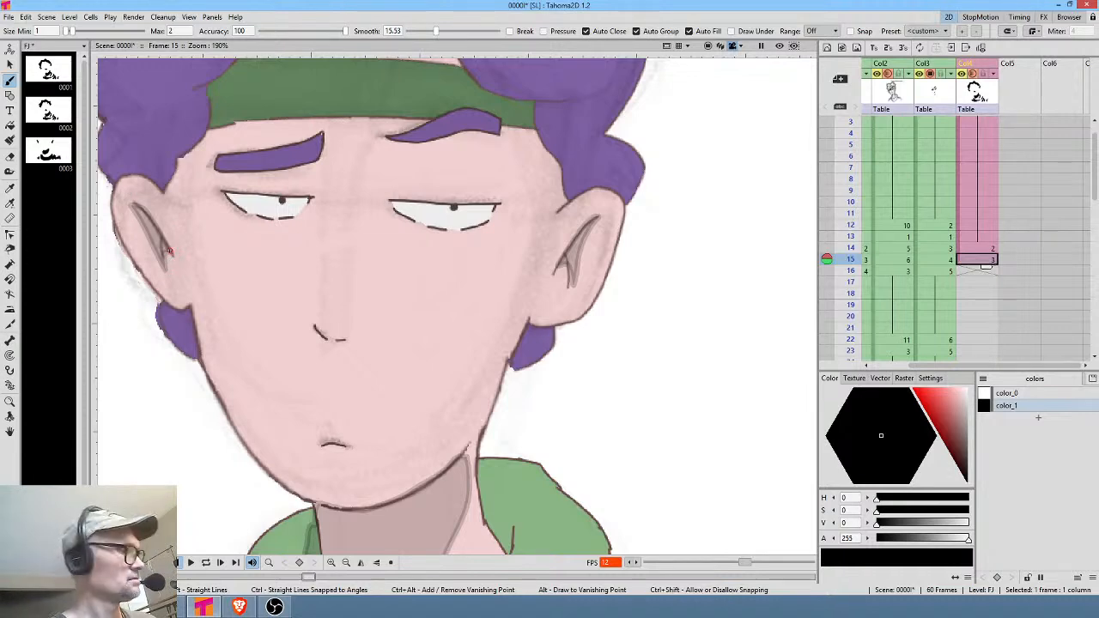
Paint a small shadow under the nose in frame 15 and compare it with the nose shadow in frame 14.
{"action": "key", "text": "comma"}
{"action": "key", "text": "period"}
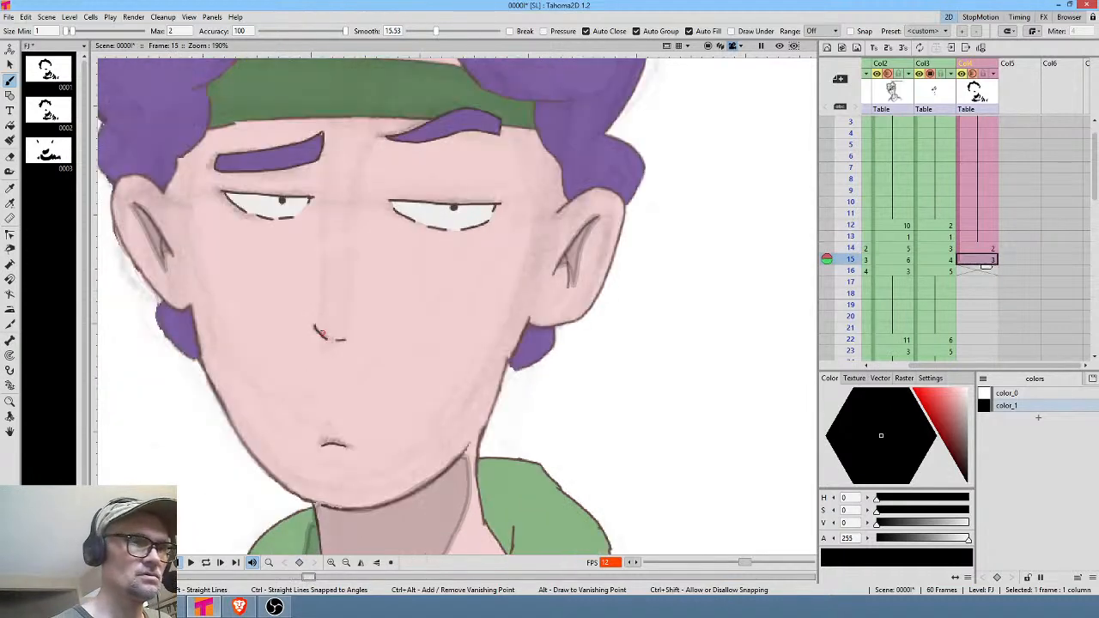
{"action": "mouse_move", "coordinate": [316, 326]}
{"action": "left_mouse_down"}
{"action": "mouse_move", "coordinate": [328, 350]}
{"action": "mouse_move", "coordinate": [355, 337]}
{"action": "left_mouse_up"}
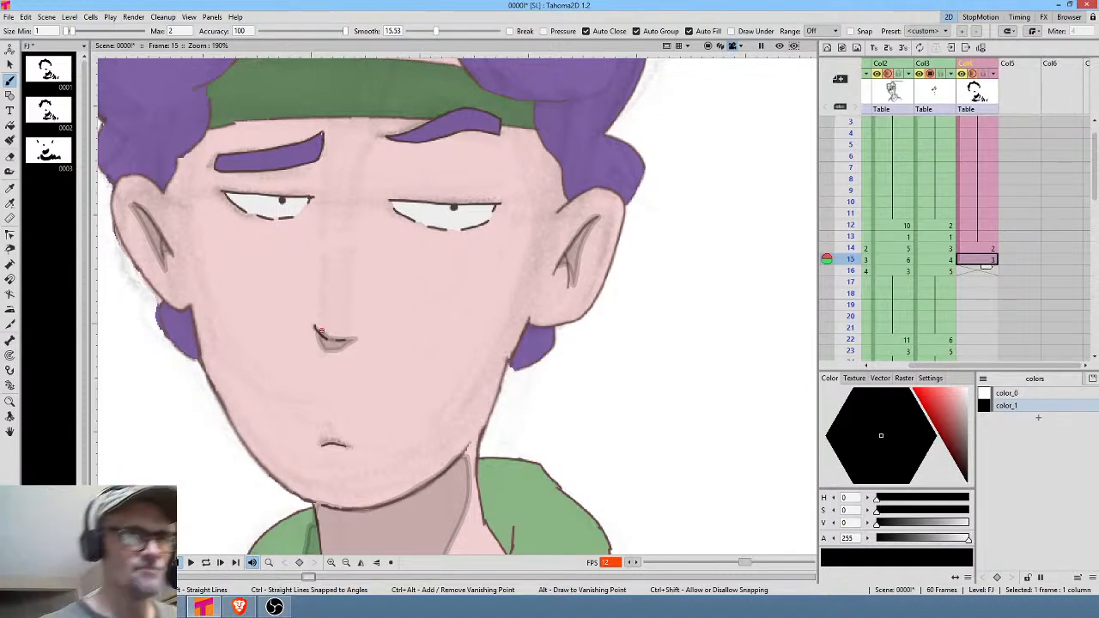
{"action": "key", "text": "comma"}
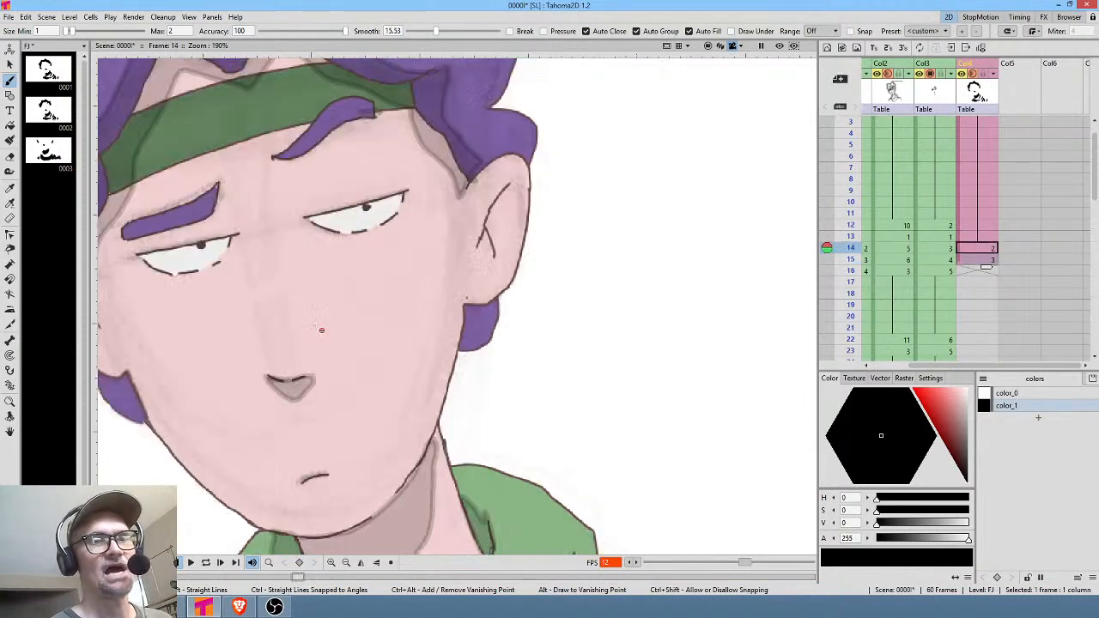
{"action": "key", "text": "period"}
Paint the frame 15 shadow along the hair's lower edge and across the forehead and headband, widening it on one side.
{"action": "left_click_drag", "start_coordinate": [552, 271], "coordinate": [601, 386]}
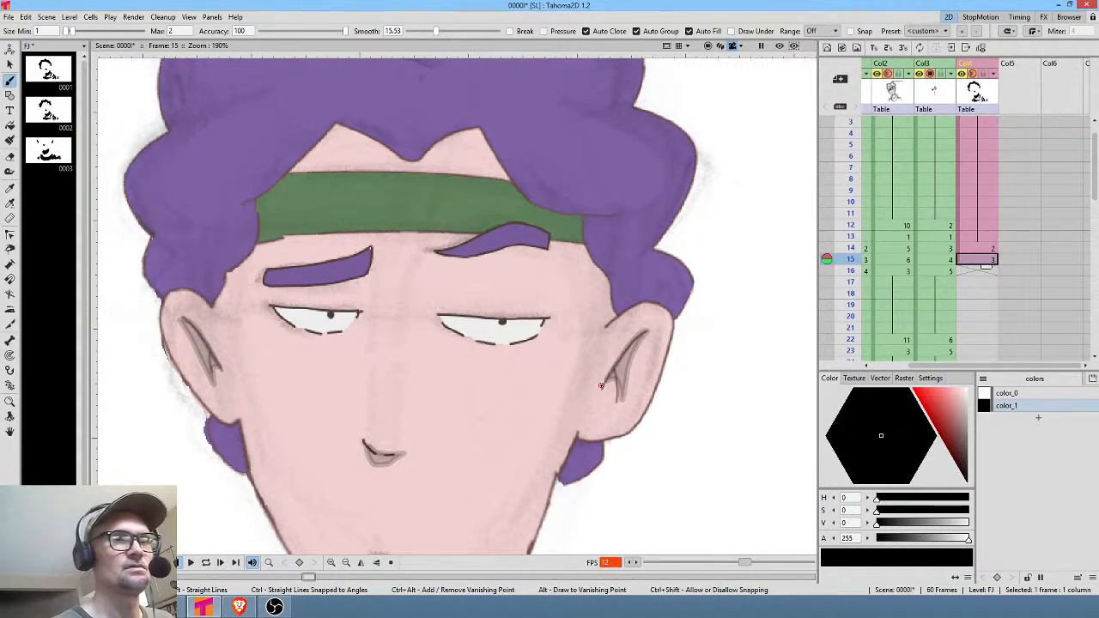
{"action": "mouse_move", "coordinate": [407, 135]}
{"action": "left_mouse_down"}
{"action": "mouse_move", "coordinate": [324, 100]}
{"action": "mouse_move", "coordinate": [208, 206]}
{"action": "mouse_move", "coordinate": [226, 209]}
{"action": "mouse_move", "coordinate": [188, 250]}
{"action": "mouse_move", "coordinate": [206, 260]}
{"action": "mouse_move", "coordinate": [186, 276]}
{"action": "mouse_move", "coordinate": [223, 319]}
{"action": "mouse_move", "coordinate": [277, 247]}
{"action": "mouse_move", "coordinate": [279, 211]}
{"action": "mouse_move", "coordinate": [342, 148]}
{"action": "mouse_move", "coordinate": [428, 184]}
{"action": "mouse_move", "coordinate": [469, 152]}
{"action": "mouse_move", "coordinate": [505, 195]}
{"action": "mouse_move", "coordinate": [569, 234]}
{"action": "mouse_move", "coordinate": [603, 321]}
{"action": "mouse_move", "coordinate": [627, 311]}
{"action": "mouse_move", "coordinate": [628, 278]}
{"action": "mouse_move", "coordinate": [606, 237]}
{"action": "mouse_move", "coordinate": [615, 210]}
{"action": "mouse_move", "coordinate": [523, 157]}
{"action": "mouse_move", "coordinate": [483, 102]}
{"action": "mouse_move", "coordinate": [417, 120]}
{"action": "left_mouse_up"}
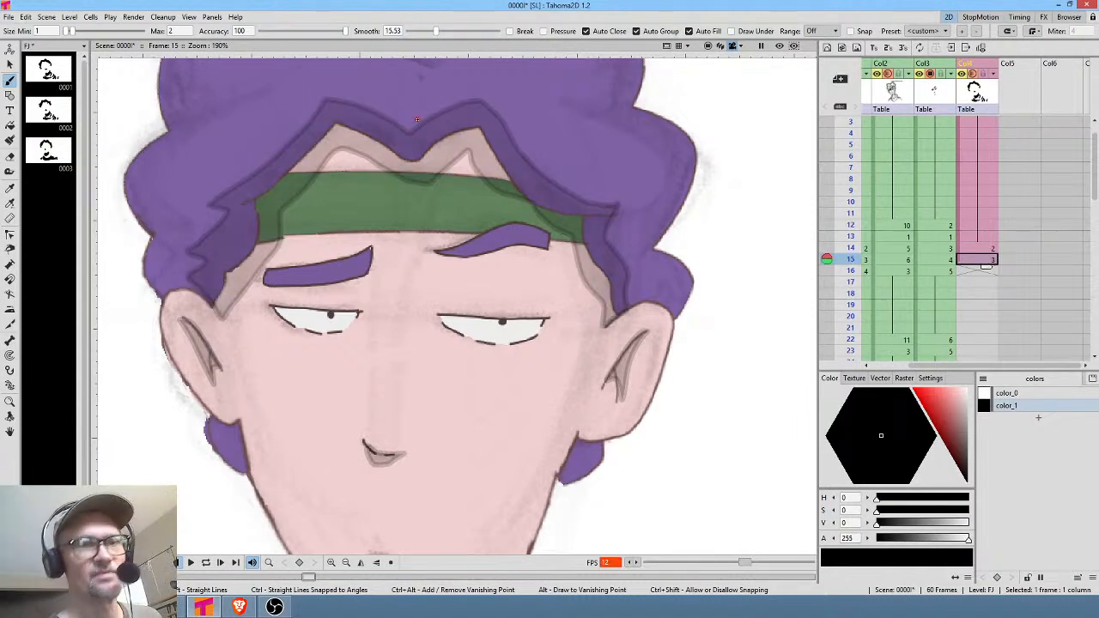
{"action": "mouse_move", "coordinate": [482, 174]}
{"action": "left_mouse_down"}
{"action": "mouse_move", "coordinate": [548, 229]}
{"action": "mouse_move", "coordinate": [580, 228]}
{"action": "mouse_move", "coordinate": [512, 162]}
{"action": "left_mouse_up"}
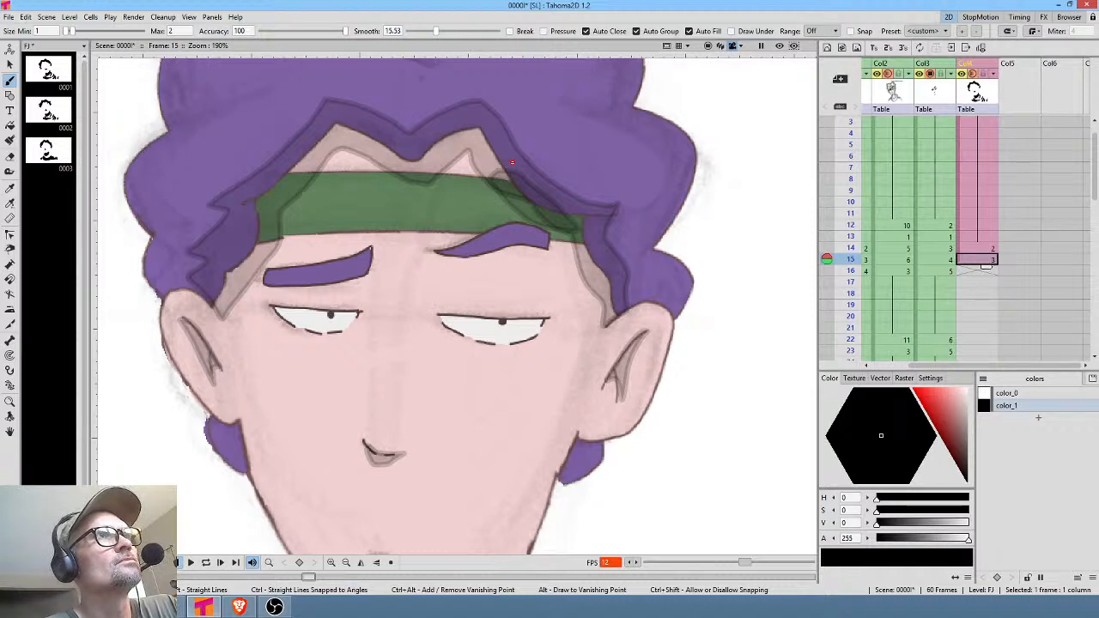
Compare the unshaded pose at frame 16 with the shaded pose at frame 15 in full character view.
{"action": "left_click", "coordinate": [980, 271]}
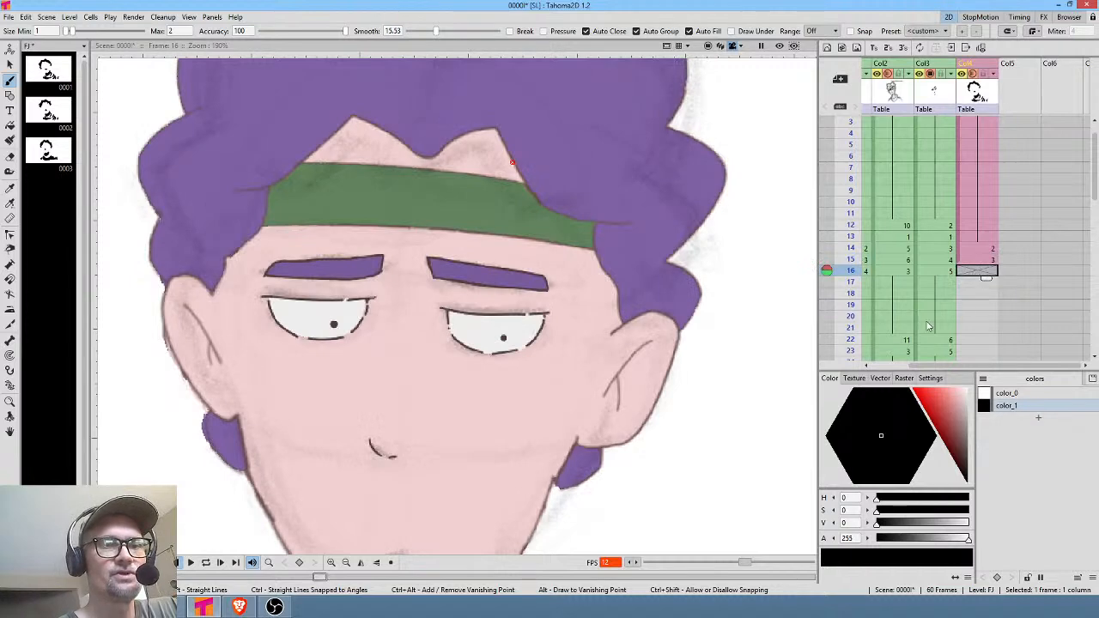
{"action": "left_click_drag", "start_coordinate": [634, 417], "coordinate": [650, 285]}
{"action": "scroll", "coordinate": [580, 315], "scroll_direction": "down", "scroll_amount": 3}
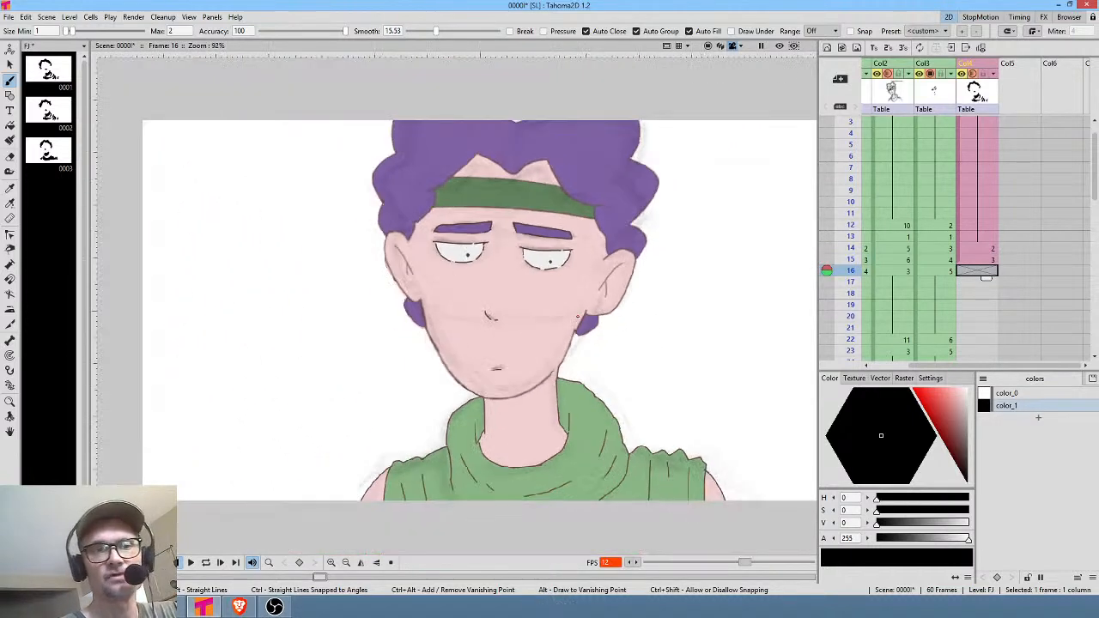
{"action": "left_click", "coordinate": [982, 260]}
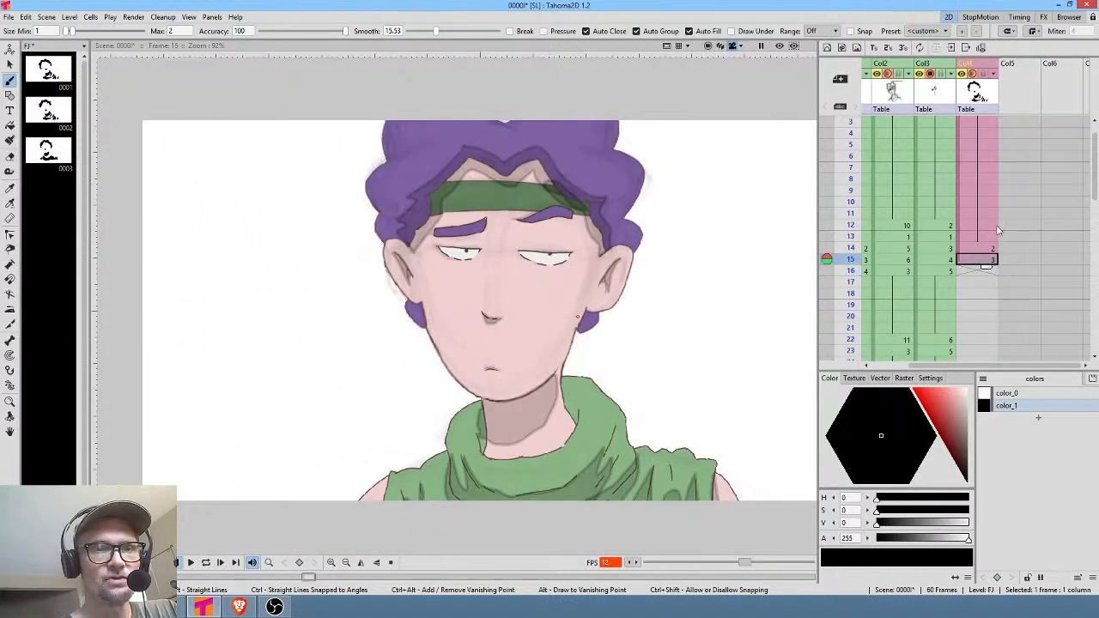
Start the FJ shadow drawing at frame 16 with a narrow fold shadow at one shoulder's outer edge, using frame 15 as reference.
{"action": "left_click", "coordinate": [987, 248]}
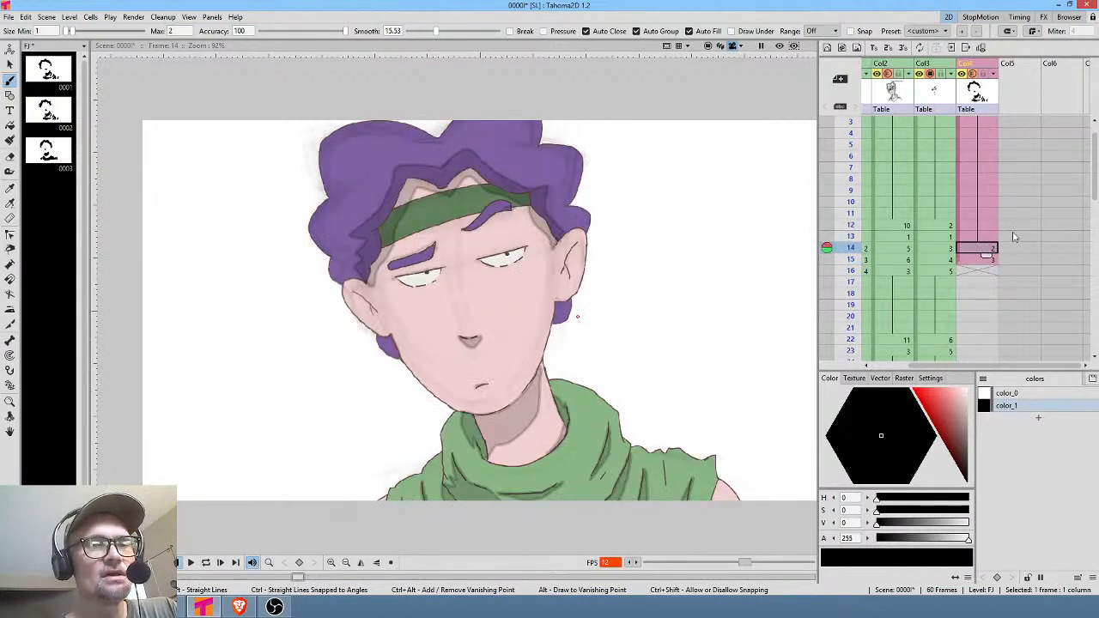
{"action": "left_click", "coordinate": [986, 237]}
{"action": "left_click", "coordinate": [984, 248]}
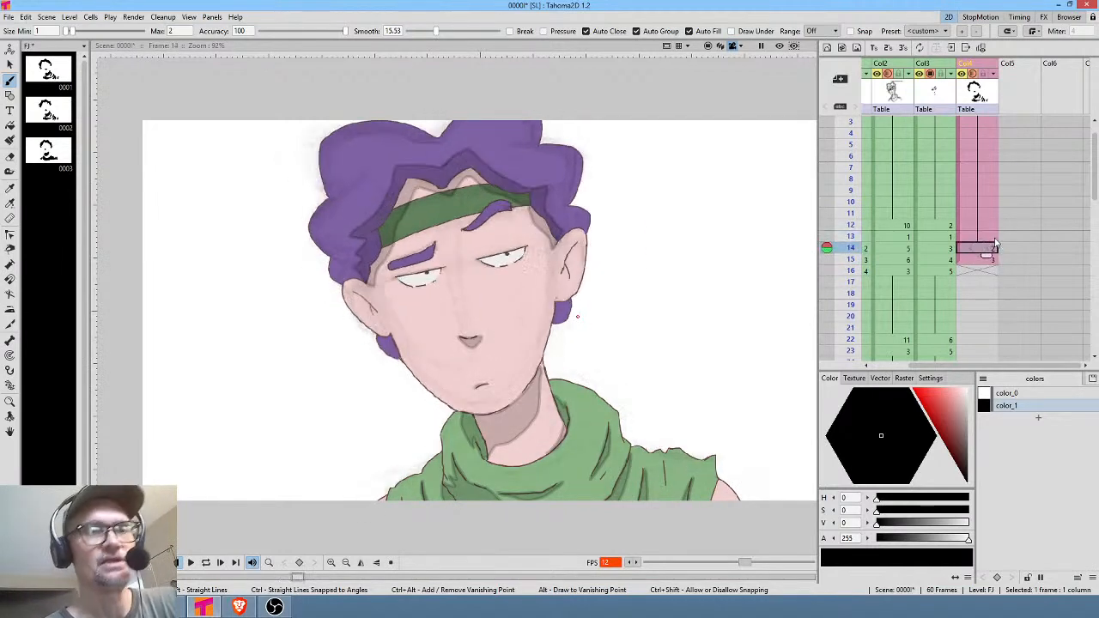
{"action": "left_click", "coordinate": [984, 259]}
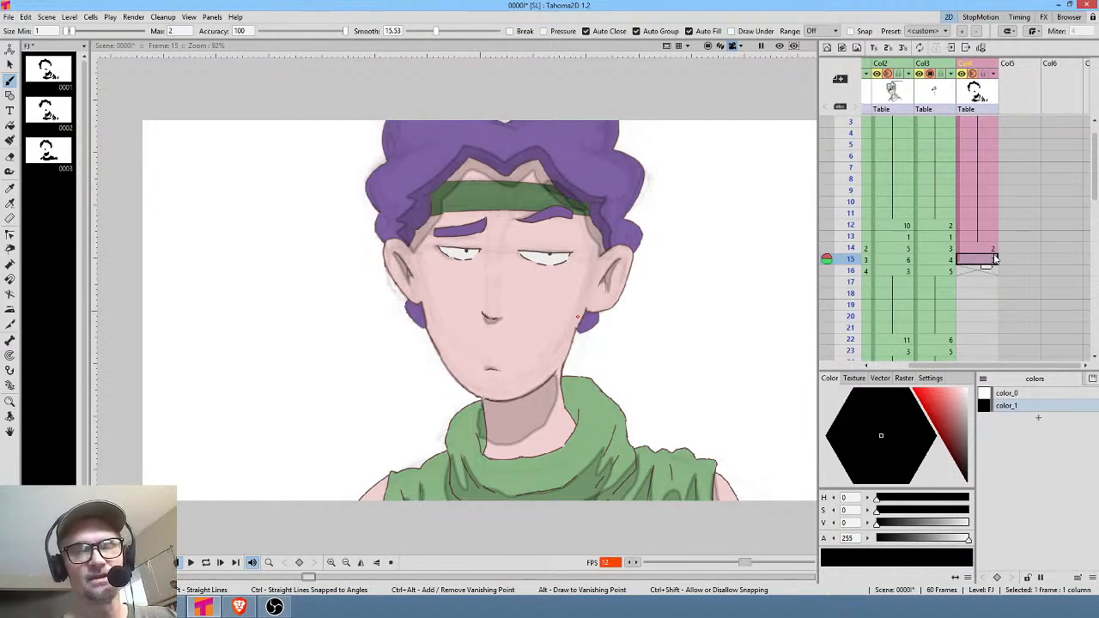
{"action": "left_click", "coordinate": [992, 269]}
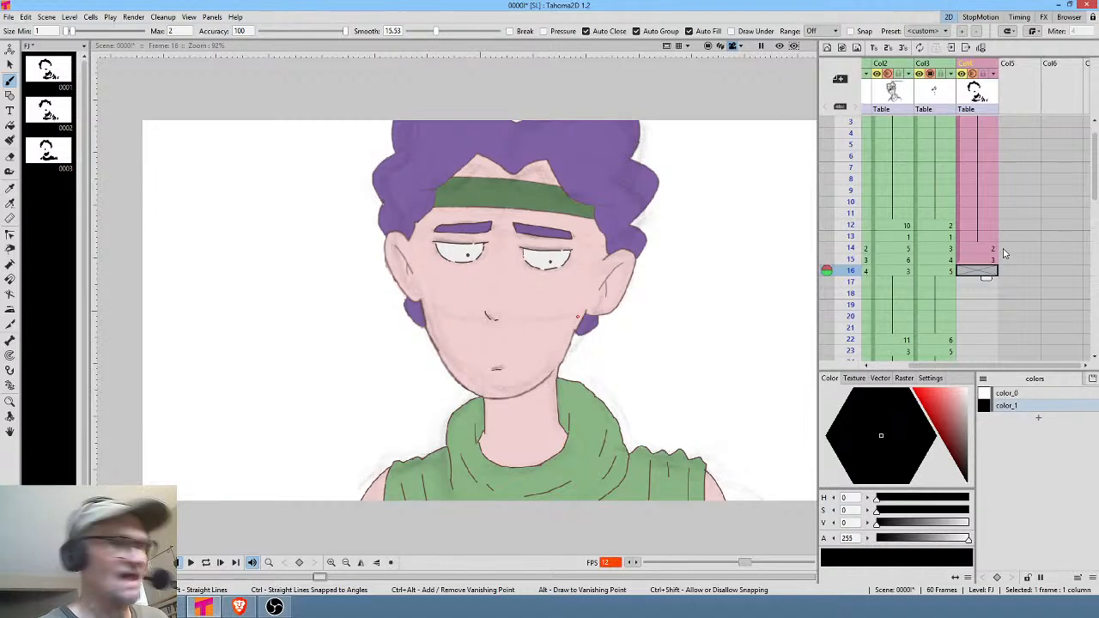
{"action": "left_click_drag", "start_coordinate": [711, 503], "coordinate": [711, 510]}
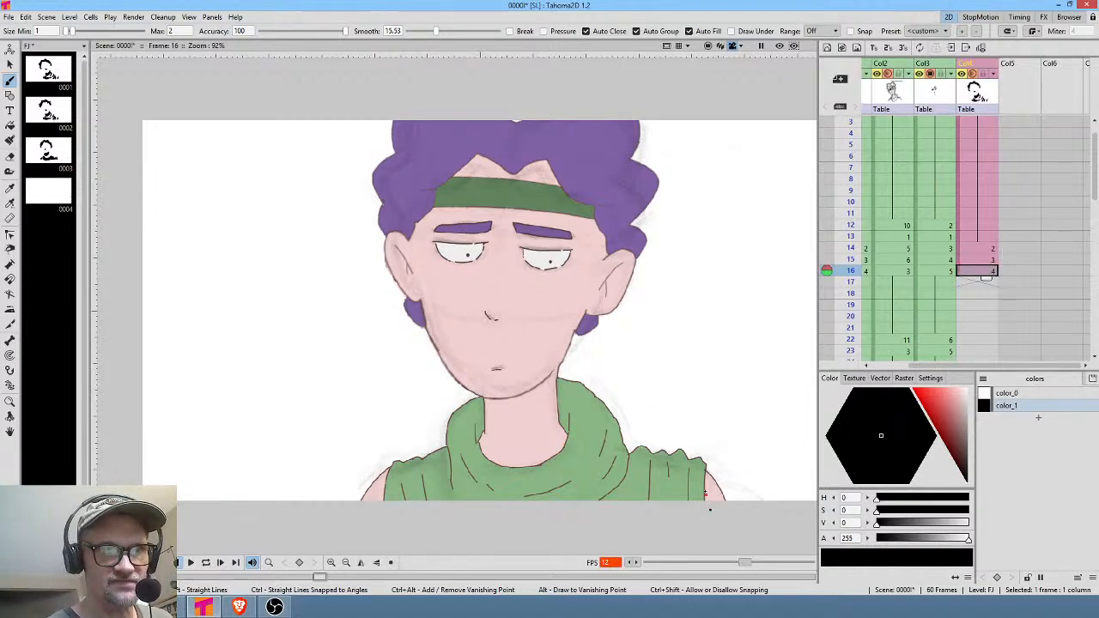
{"action": "key", "text": "comma"}
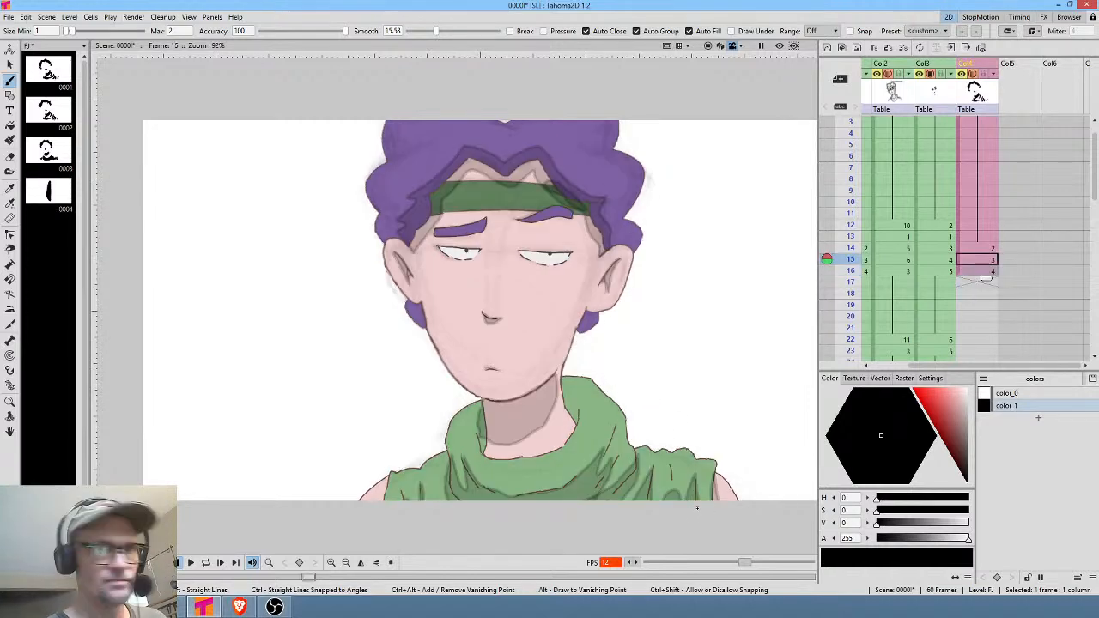
{"action": "key", "text": "period"}
{"action": "key", "text": "comma"}
{"action": "key", "text": "period"}
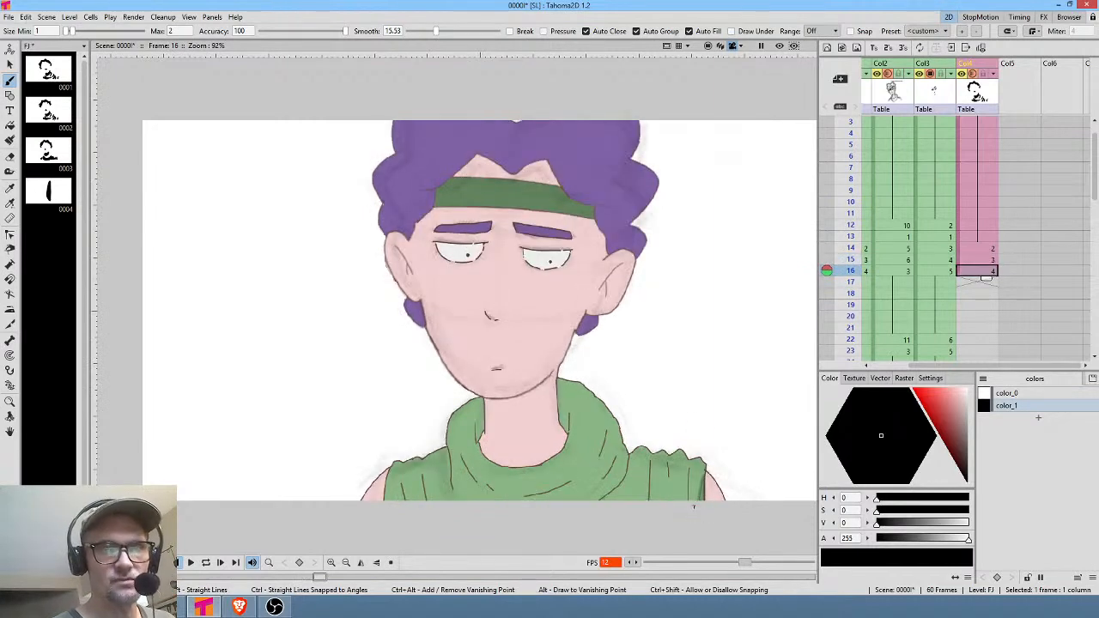
Paint the remaining fold shadows across both shoulders and along the scarf's lower edge in frame 16.
{"action": "mouse_move", "coordinate": [687, 471]}
{"action": "left_mouse_down"}
{"action": "mouse_move", "coordinate": [678, 506]}
{"action": "mouse_move", "coordinate": [673, 484]}
{"action": "mouse_move", "coordinate": [661, 517]}
{"action": "mouse_move", "coordinate": [642, 469]}
{"action": "left_mouse_up"}
{"action": "key", "text": "comma"}
{"action": "key", "text": "period"}
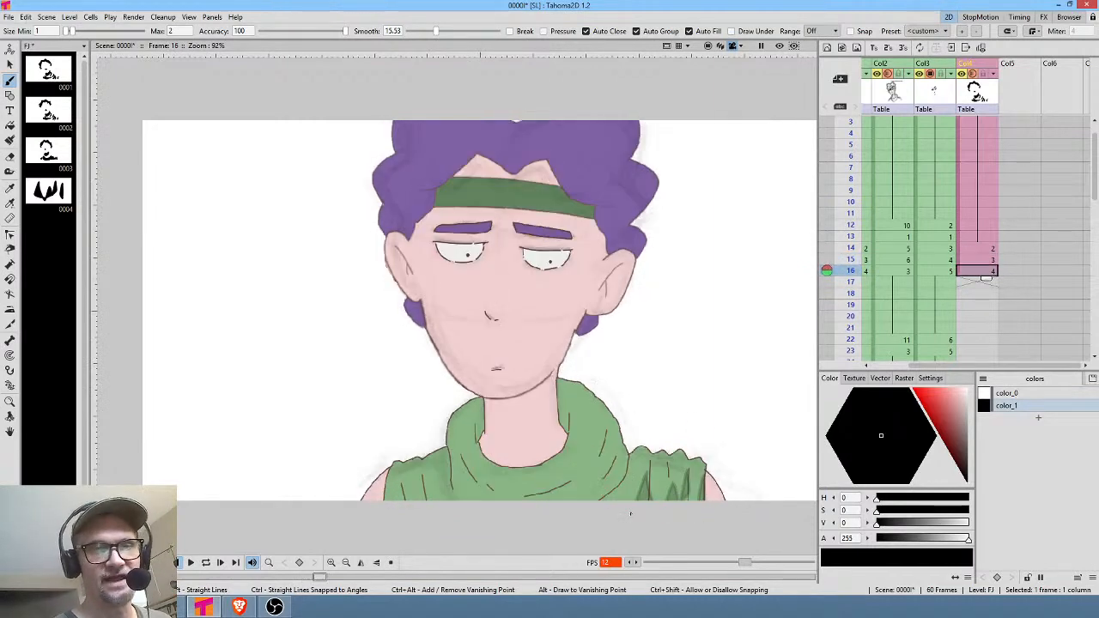
{"action": "mouse_move", "coordinate": [613, 508]}
{"action": "left_mouse_down"}
{"action": "mouse_move", "coordinate": [624, 454]}
{"action": "mouse_move", "coordinate": [612, 481]}
{"action": "mouse_move", "coordinate": [560, 525]}
{"action": "mouse_move", "coordinate": [607, 472]}
{"action": "mouse_move", "coordinate": [612, 459]}
{"action": "mouse_move", "coordinate": [594, 480]}
{"action": "mouse_move", "coordinate": [603, 431]}
{"action": "mouse_move", "coordinate": [541, 494]}
{"action": "mouse_move", "coordinate": [490, 491]}
{"action": "mouse_move", "coordinate": [462, 465]}
{"action": "mouse_move", "coordinate": [469, 497]}
{"action": "mouse_move", "coordinate": [453, 481]}
{"action": "mouse_move", "coordinate": [441, 492]}
{"action": "mouse_move", "coordinate": [424, 472]}
{"action": "mouse_move", "coordinate": [418, 498]}
{"action": "mouse_move", "coordinate": [410, 480]}
{"action": "mouse_move", "coordinate": [376, 491]}
{"action": "left_mouse_up"}
{"action": "key", "text": "comma"}
{"action": "key", "text": "period"}
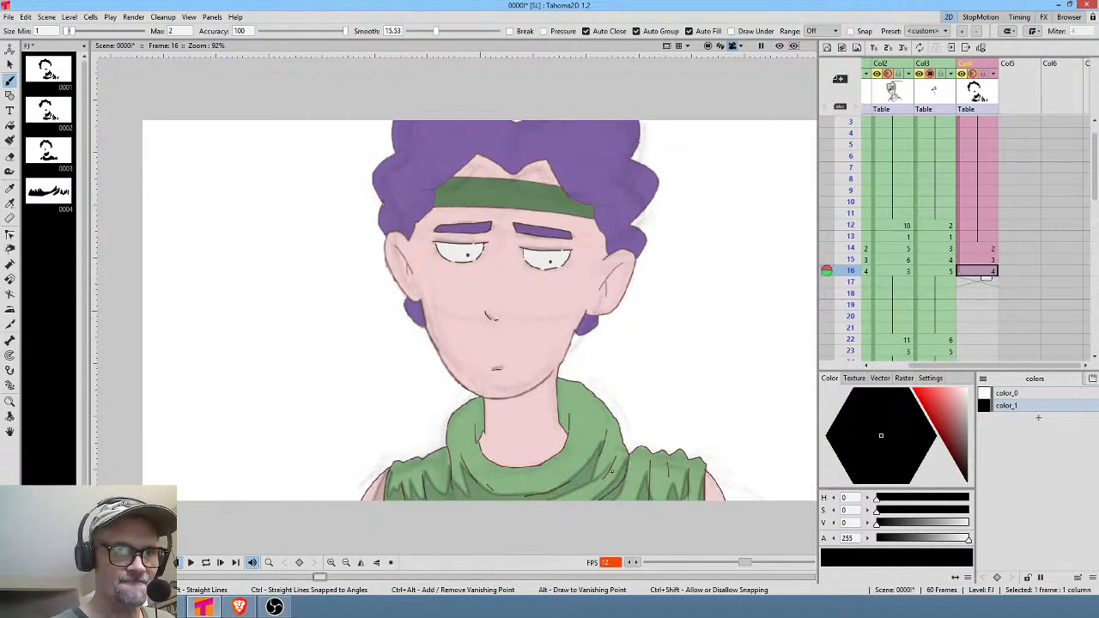
{"action": "mouse_move", "coordinate": [592, 481]}
{"action": "left_mouse_down"}
{"action": "mouse_move", "coordinate": [611, 462]}
{"action": "mouse_move", "coordinate": [592, 490]}
{"action": "mouse_move", "coordinate": [539, 516]}
{"action": "left_mouse_up"}
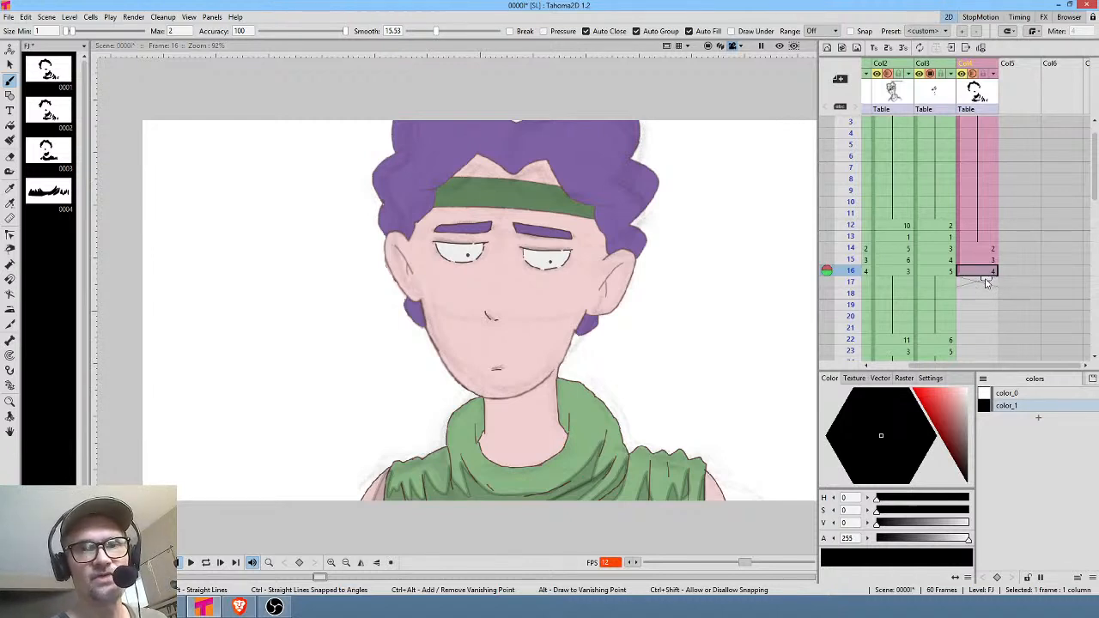
Extend the frame 16 shadow drawing on the FJ level through frame 21.
{"action": "left_click_drag", "start_coordinate": [983, 278], "coordinate": [983, 341]}
{"action": "left_click", "coordinate": [980, 343]}
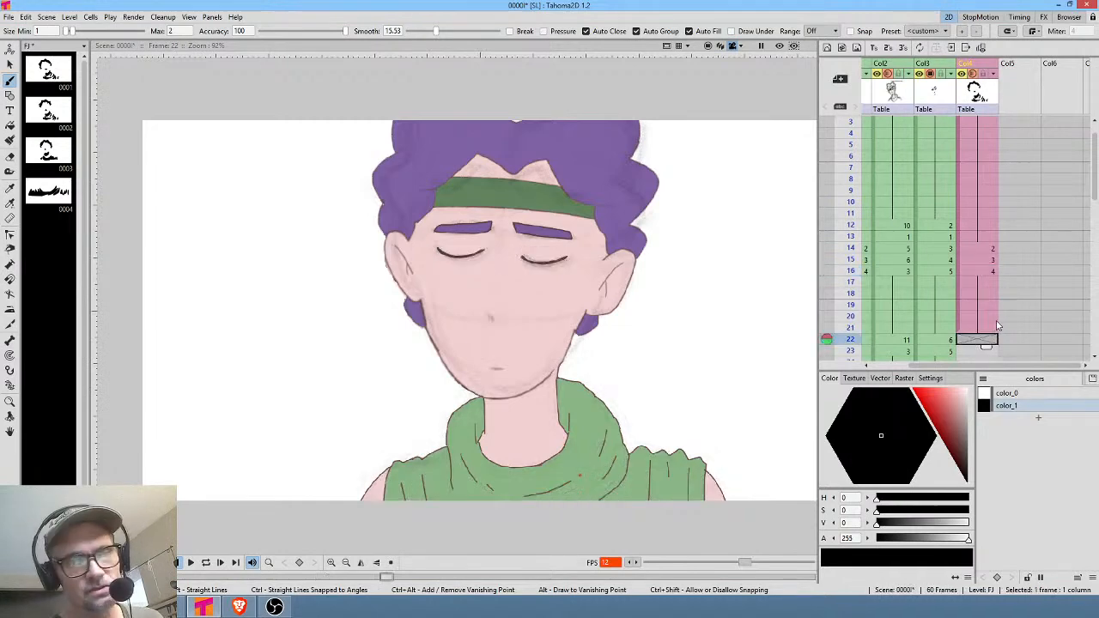
{"action": "key", "text": "comma"}
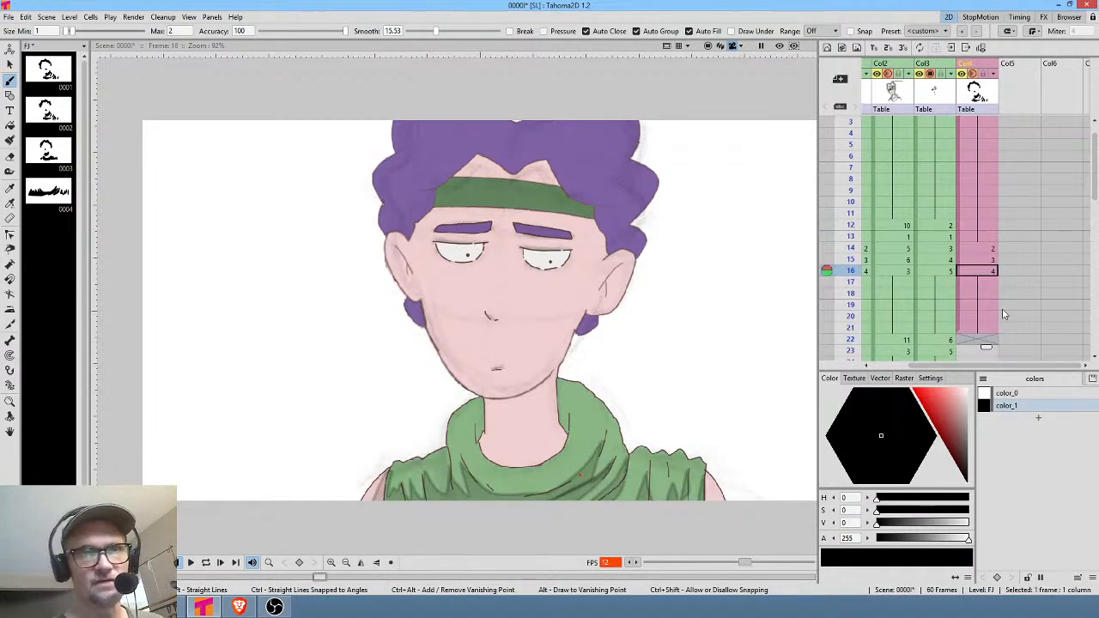
Paint the chin's cast shadow on the neck and the scarf's edge in frame 16, following the shadow in frame 15.
{"action": "key", "text": "Up"}
{"action": "key", "text": "Down"}
{"action": "left_click", "coordinate": [563, 304]}
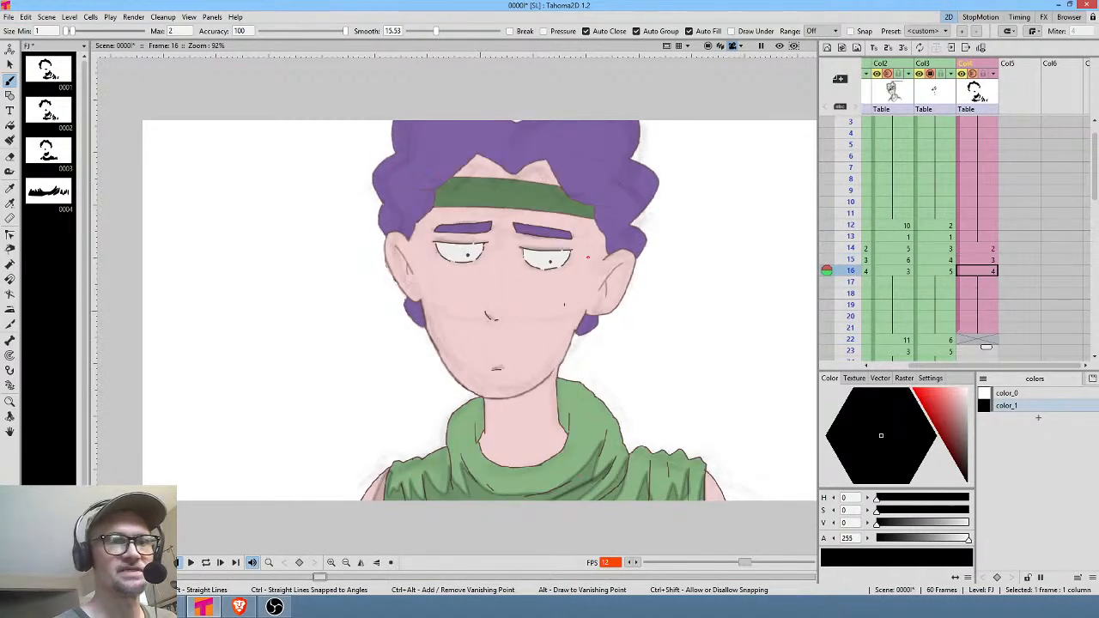
{"action": "key", "text": "Up"}
{"action": "key", "text": "Down"}
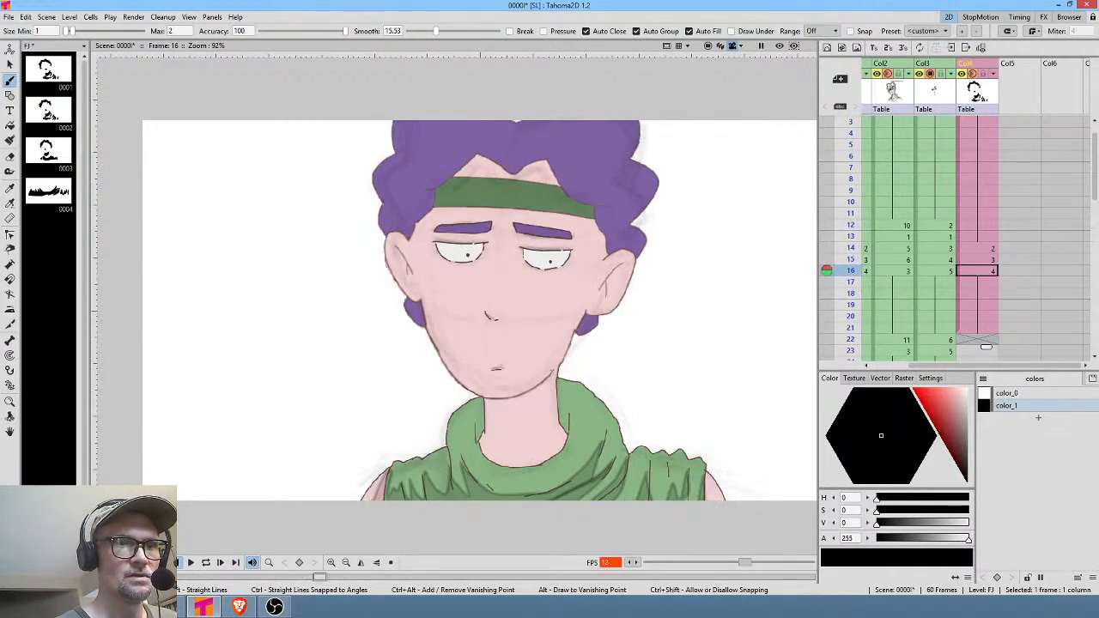
{"action": "left_click_drag", "start_coordinate": [541, 383], "coordinate": [470, 402]}
{"action": "mouse_move", "coordinate": [475, 425]}
{"action": "left_mouse_down"}
{"action": "mouse_move", "coordinate": [497, 439]}
{"action": "mouse_move", "coordinate": [534, 422]}
{"action": "mouse_move", "coordinate": [557, 371]}
{"action": "left_mouse_up"}
{"action": "key", "text": "comma"}
{"action": "key", "text": "period"}
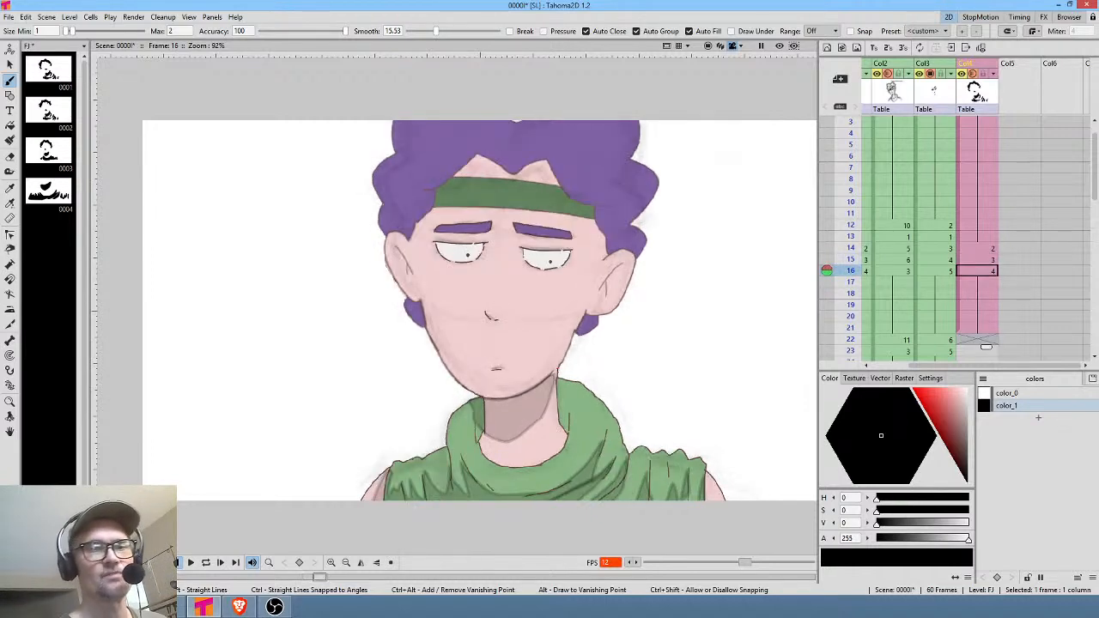
Shade the inner folds of both ears in the frame 16 shadow drawing.
{"action": "key", "text": "comma"}
{"action": "key", "text": "period"}
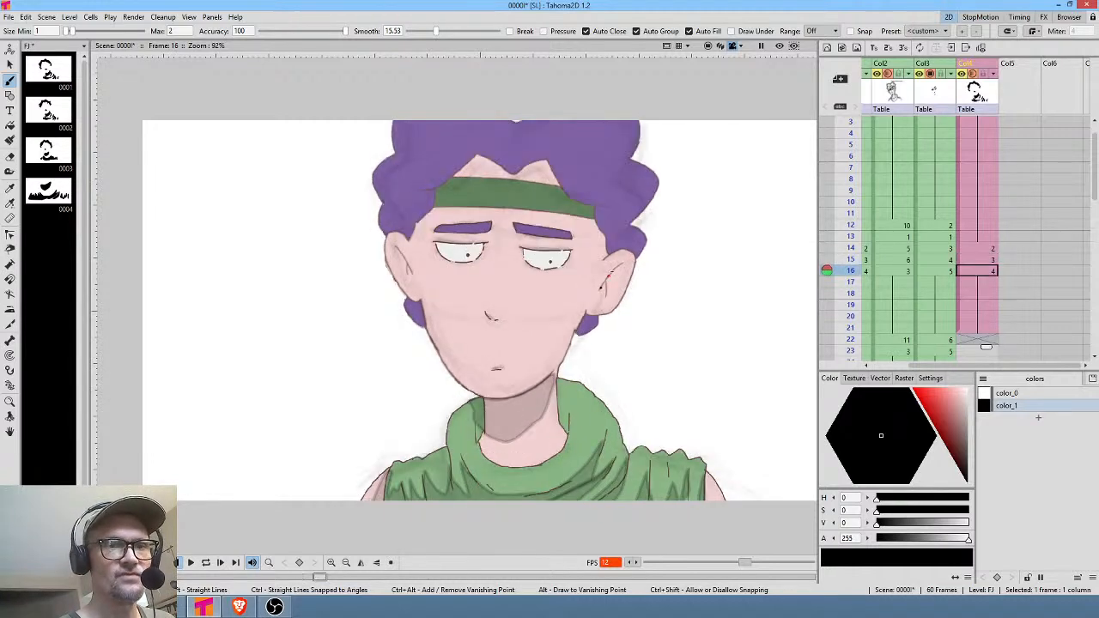
{"action": "left_click_drag", "start_coordinate": [602, 287], "coordinate": [623, 264]}
{"action": "key", "text": "ctrl+z"}
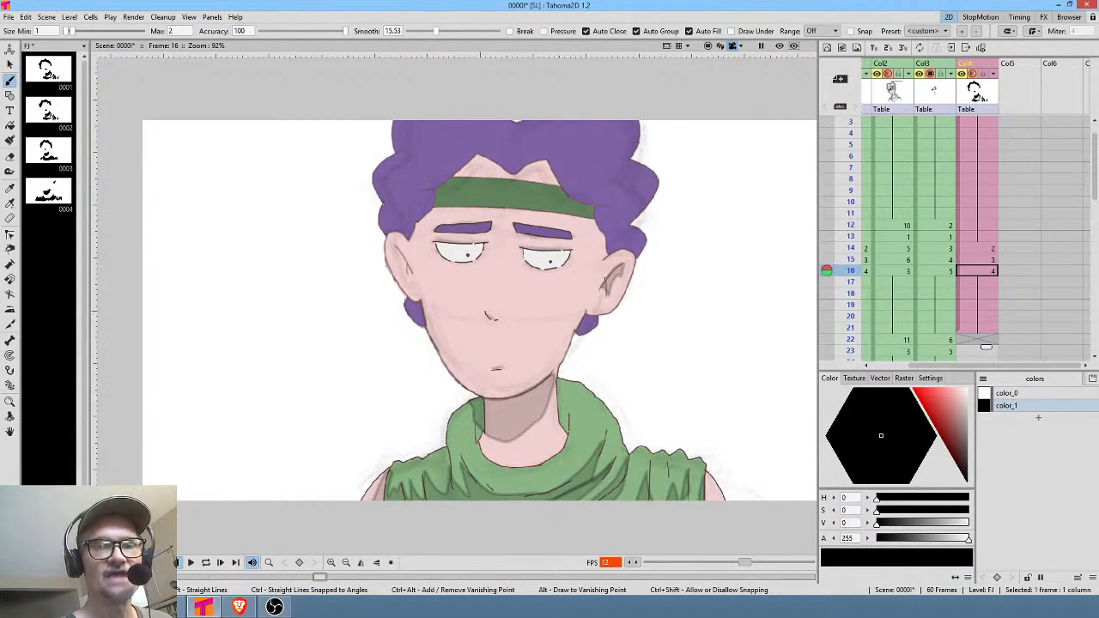
{"action": "key", "text": "comma"}
{"action": "key", "text": "period"}
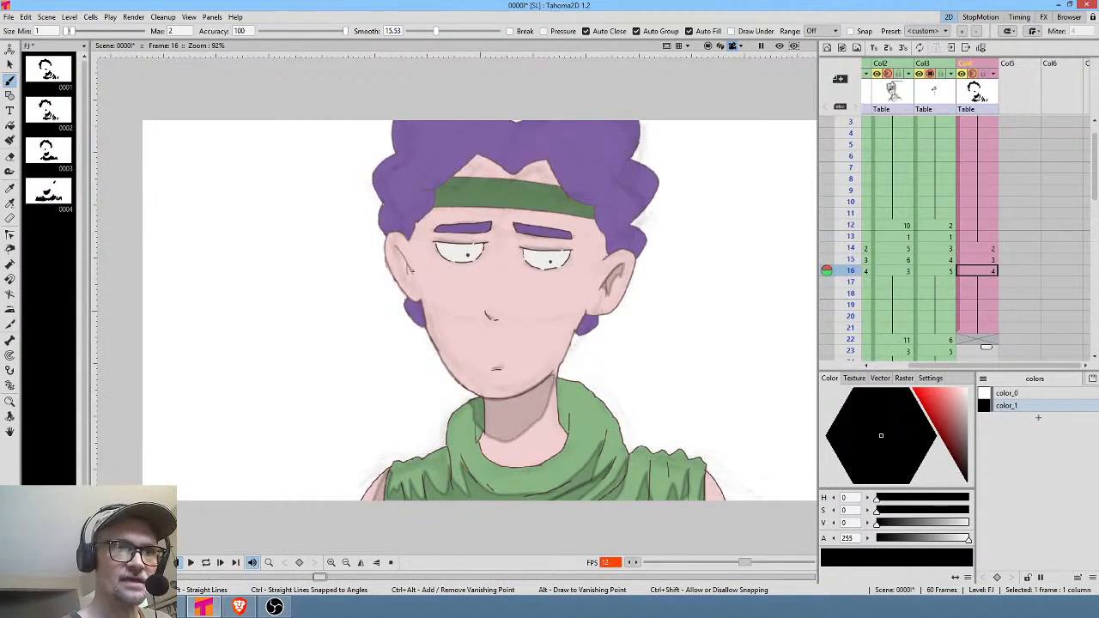
{"action": "mouse_move", "coordinate": [412, 272]}
{"action": "left_mouse_down"}
{"action": "mouse_move", "coordinate": [399, 250]}
{"action": "mouse_move", "coordinate": [413, 275]}
{"action": "left_mouse_up"}
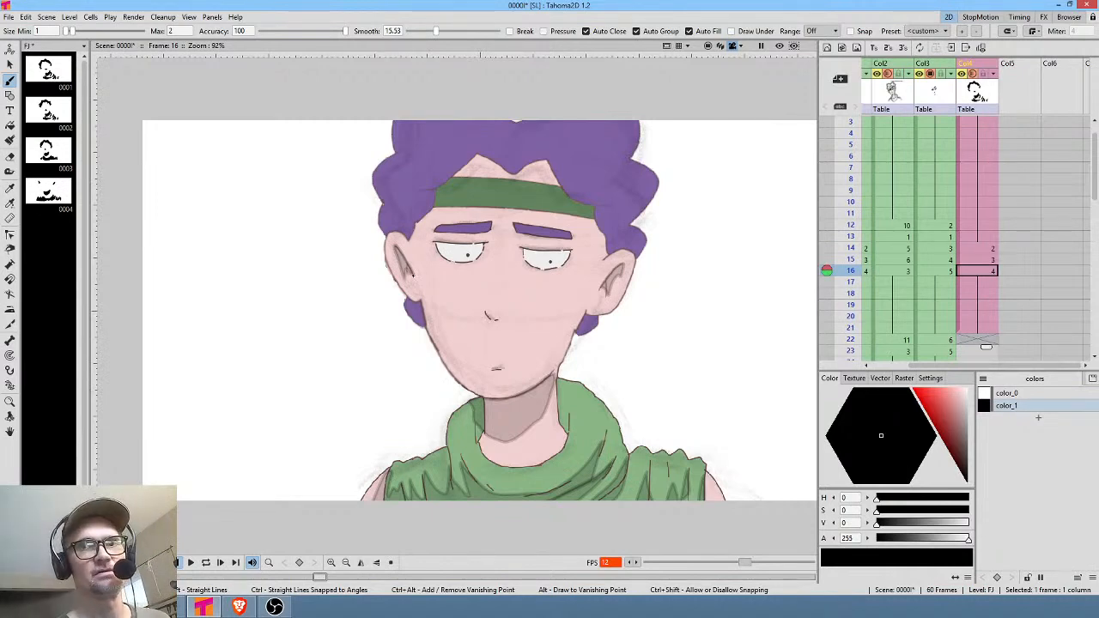
Paint a small shadow under the nose in frame 16, using frame 15 as reference.
{"action": "key", "text": "Up"}
{"action": "key", "text": "Down"}
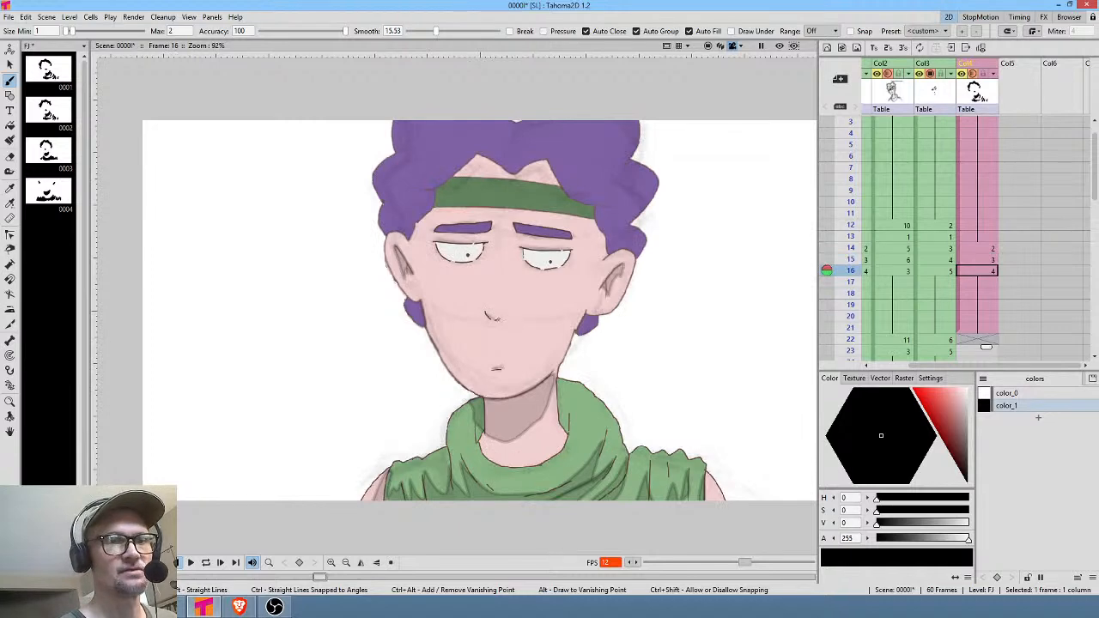
{"action": "mouse_move", "coordinate": [484, 314]}
{"action": "left_mouse_down"}
{"action": "mouse_move", "coordinate": [485, 325]}
{"action": "mouse_move", "coordinate": [502, 322]}
{"action": "left_mouse_up"}
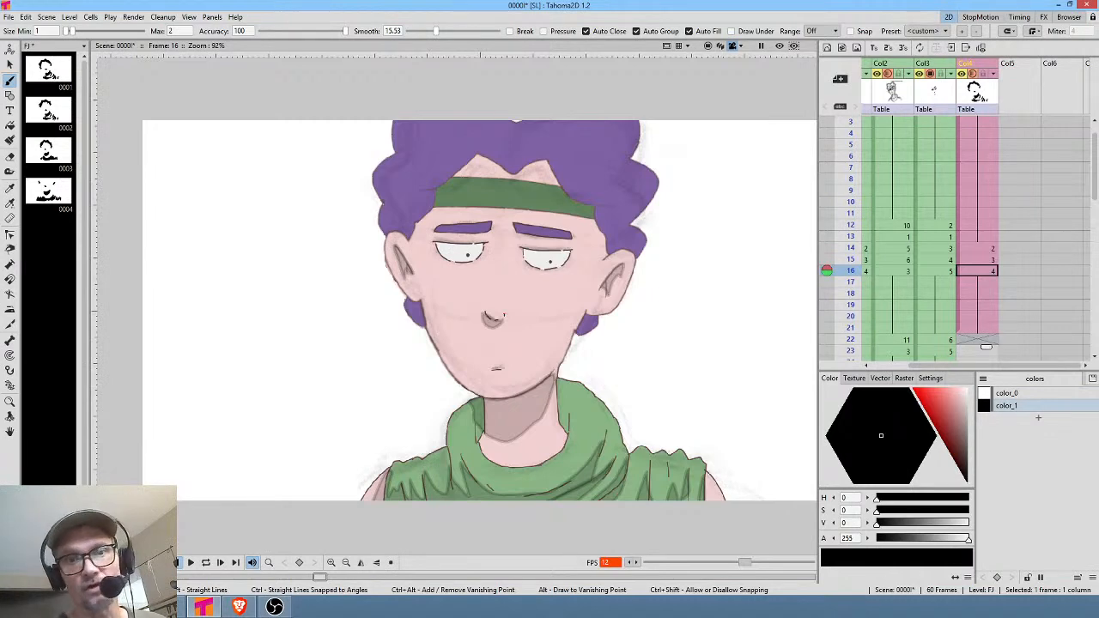
Paint the frame 16 shadow along the hair's lower edge and across the forehead and headband.
{"action": "key", "text": "Up"}
{"action": "key", "text": "Down"}
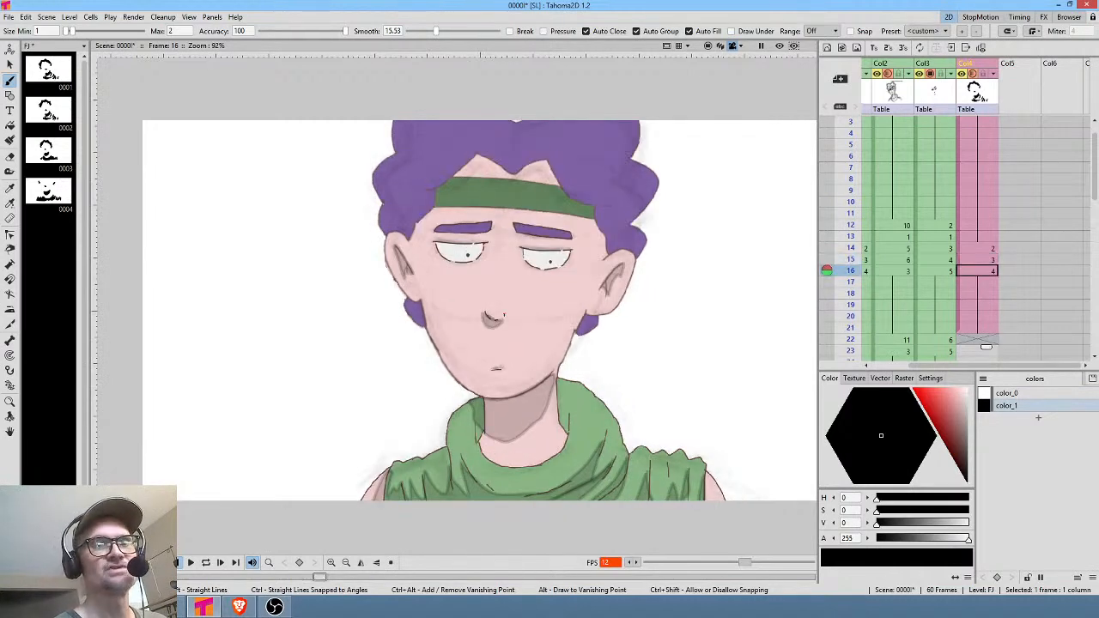
{"action": "middle_click", "coordinate": [550, 250]}
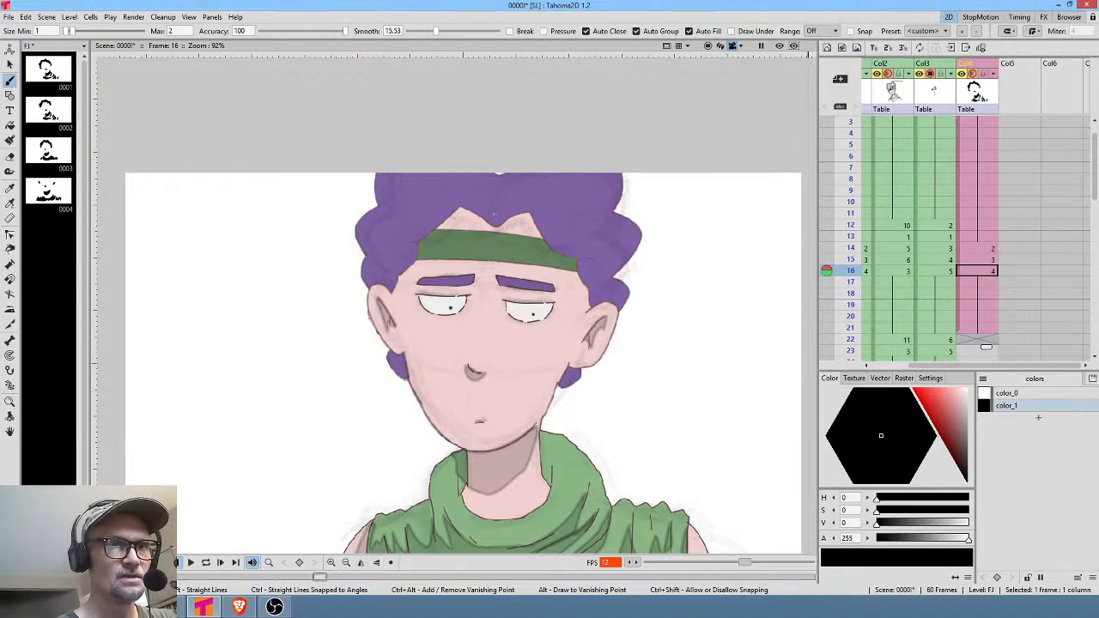
{"action": "mouse_move", "coordinate": [491, 210]}
{"action": "left_mouse_down"}
{"action": "mouse_move", "coordinate": [456, 193]}
{"action": "mouse_move", "coordinate": [383, 237]}
{"action": "mouse_move", "coordinate": [395, 251]}
{"action": "mouse_move", "coordinate": [382, 277]}
{"action": "mouse_move", "coordinate": [392, 297]}
{"action": "mouse_move", "coordinate": [459, 221]}
{"action": "mouse_move", "coordinate": [501, 245]}
{"action": "mouse_move", "coordinate": [528, 230]}
{"action": "mouse_move", "coordinate": [575, 274]}
{"action": "mouse_move", "coordinate": [581, 310]}
{"action": "mouse_move", "coordinate": [600, 298]}
{"action": "mouse_move", "coordinate": [601, 259]}
{"action": "mouse_move", "coordinate": [573, 249]}
{"action": "mouse_move", "coordinate": [537, 205]}
{"action": "mouse_move", "coordinate": [507, 212]}
{"action": "left_mouse_up"}
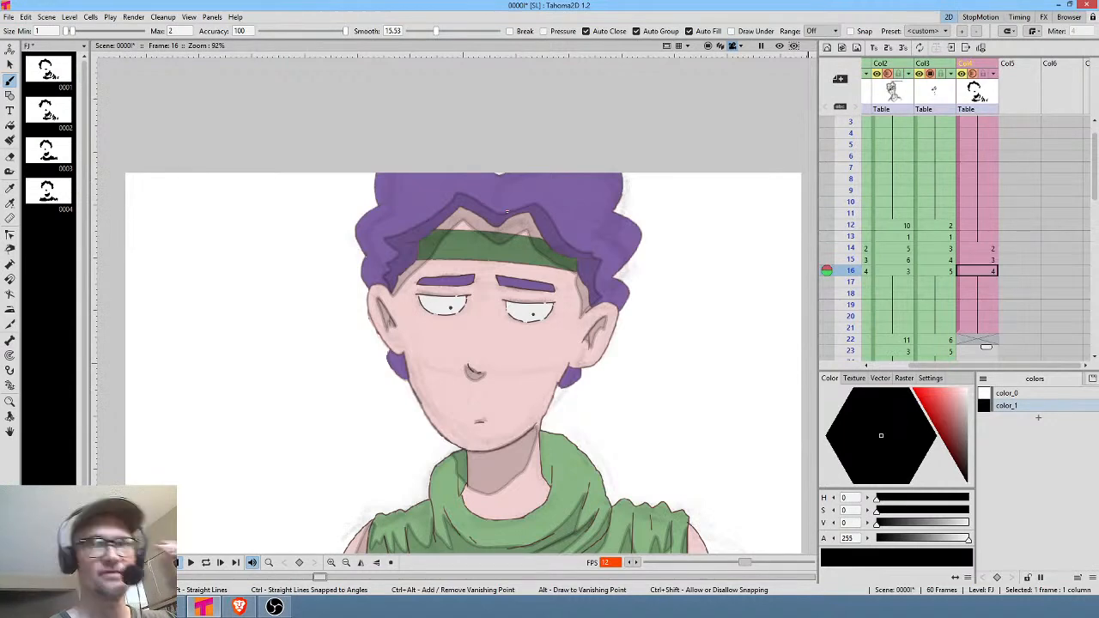
Duplicate the finished frame 16 shadow drawing into frame 22 of the FJ level.
{"action": "scroll", "coordinate": [952, 240], "scroll_direction": "down", "scroll_amount": 4}
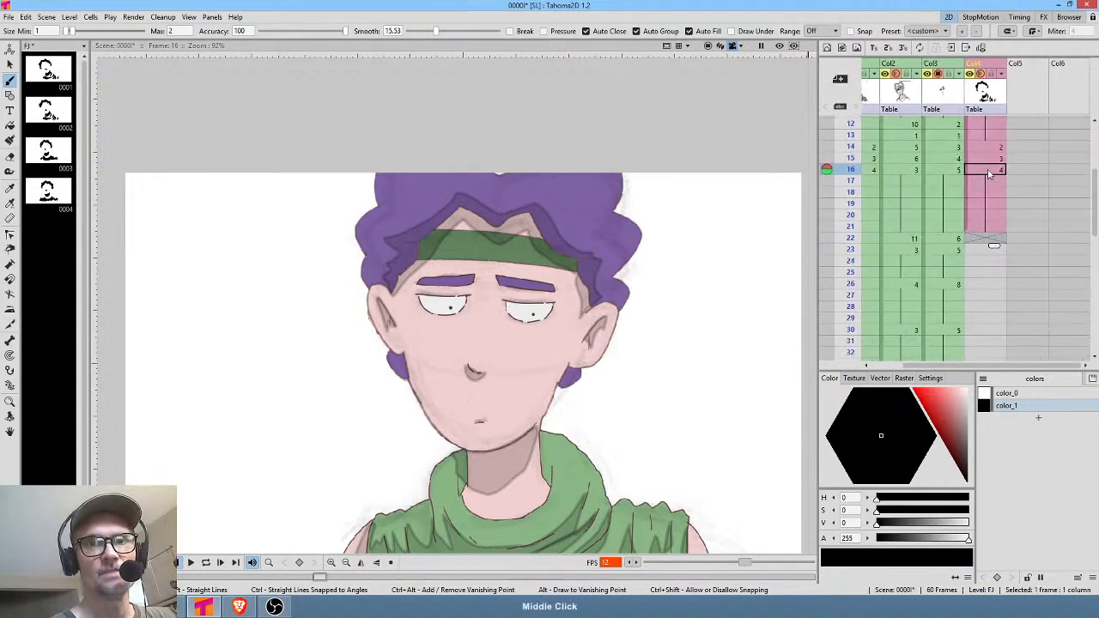
{"action": "left_click", "coordinate": [987, 216]}
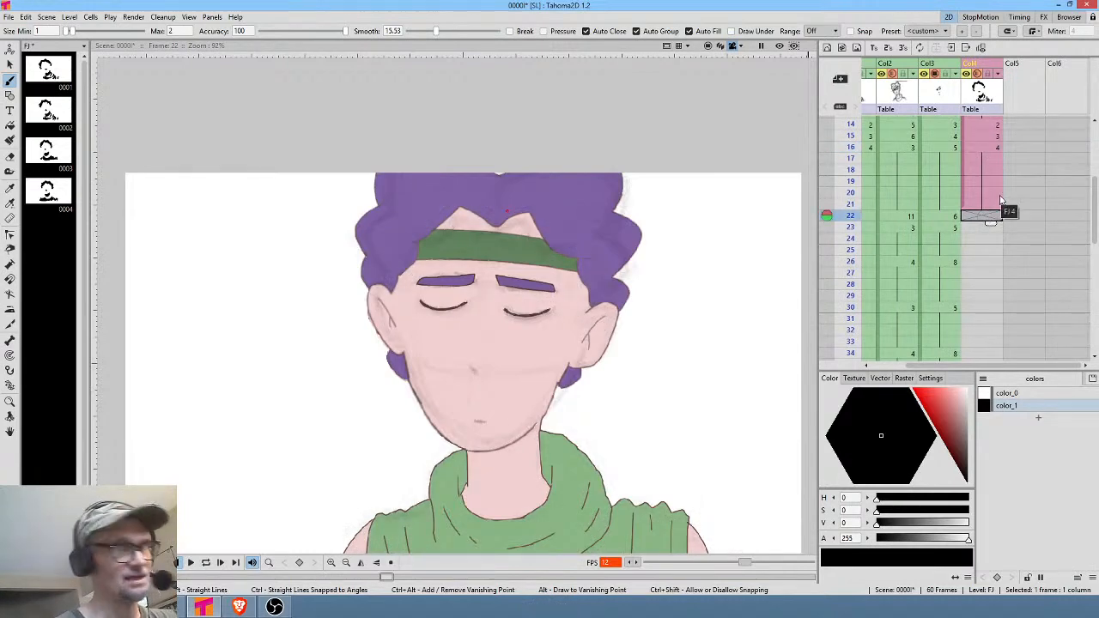
{"action": "key", "text": "d"}
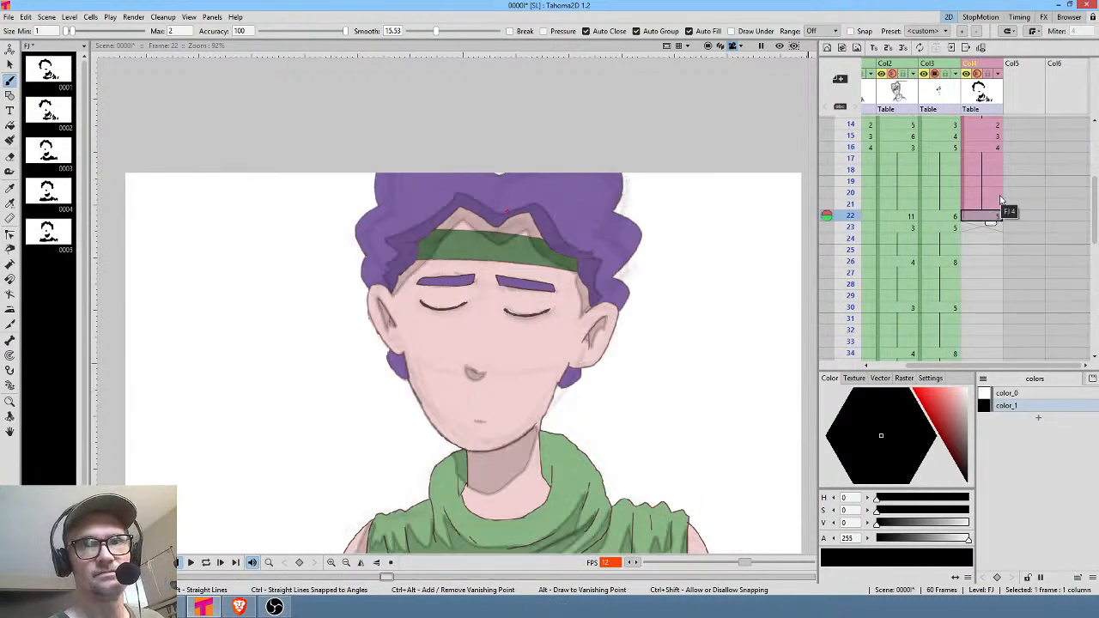
Compare how the shadow fits the character's pose at frames 21, 22 and 23.
{"action": "left_click", "coordinate": [990, 206]}
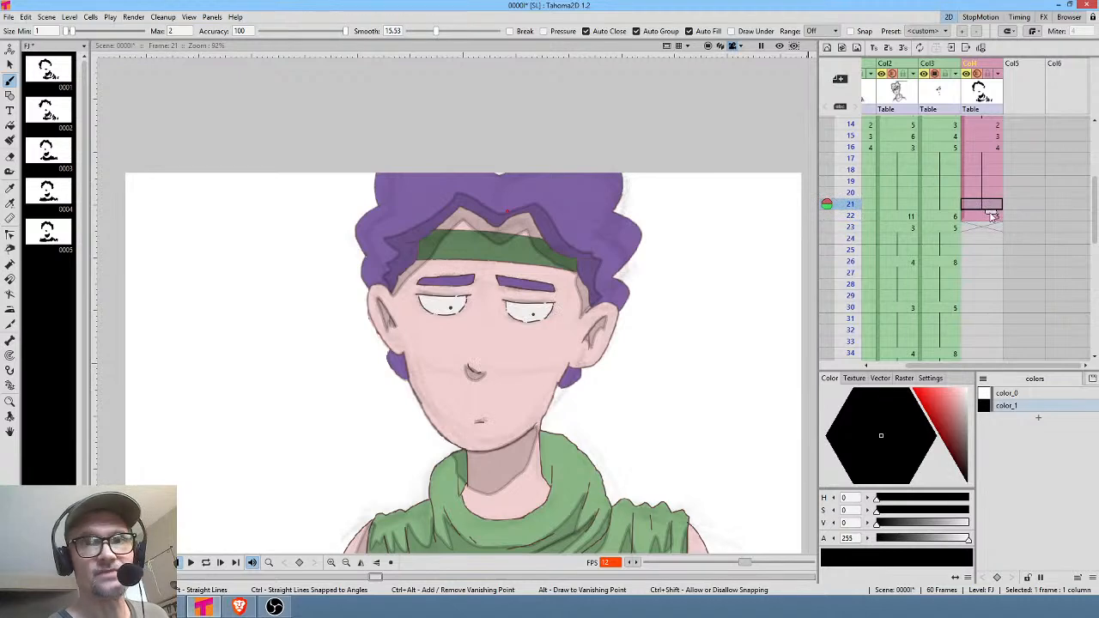
{"action": "left_click", "coordinate": [993, 217]}
{"action": "left_click", "coordinate": [988, 226]}
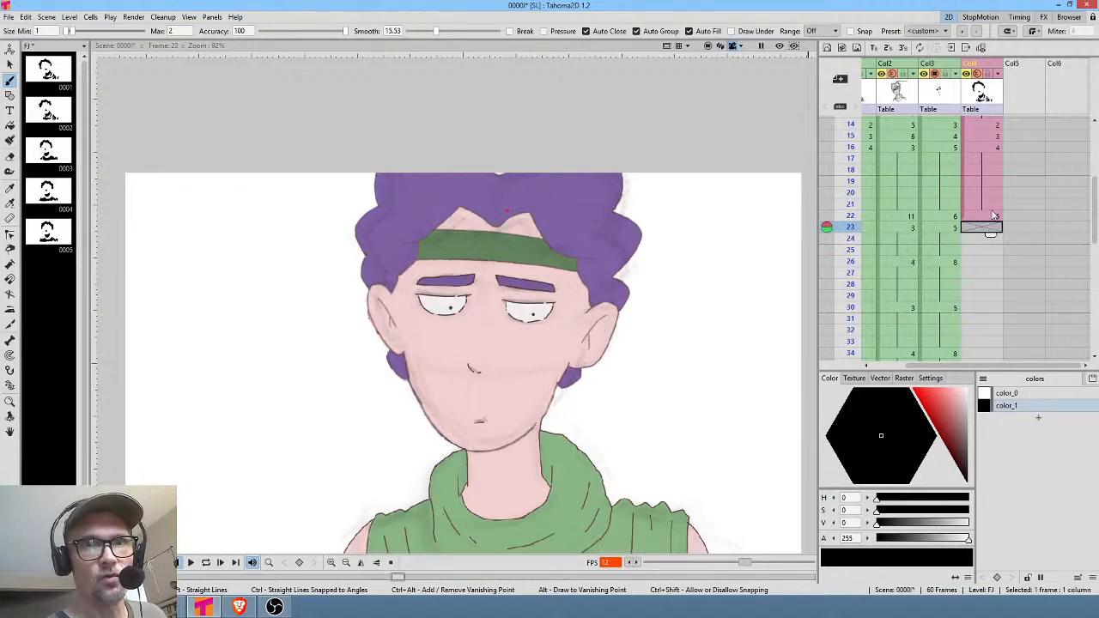
{"action": "left_click", "coordinate": [991, 215]}
{"action": "left_click", "coordinate": [993, 206]}
{"action": "left_click", "coordinate": [994, 216]}
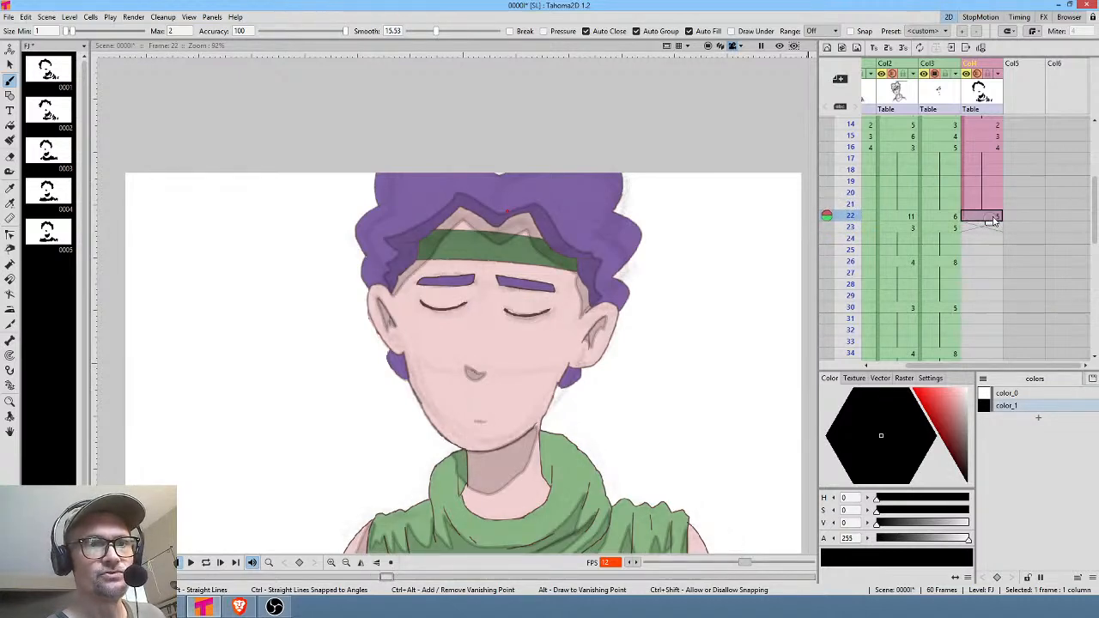
{"action": "left_click", "coordinate": [993, 206]}
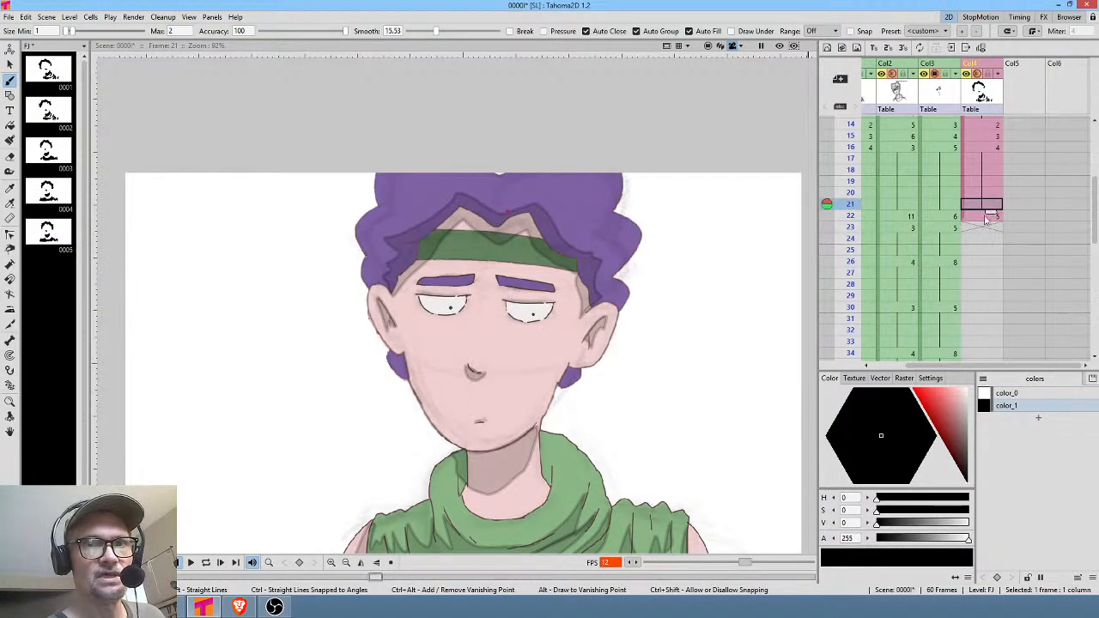
{"action": "left_click", "coordinate": [987, 217]}
{"action": "left_click", "coordinate": [993, 206]}
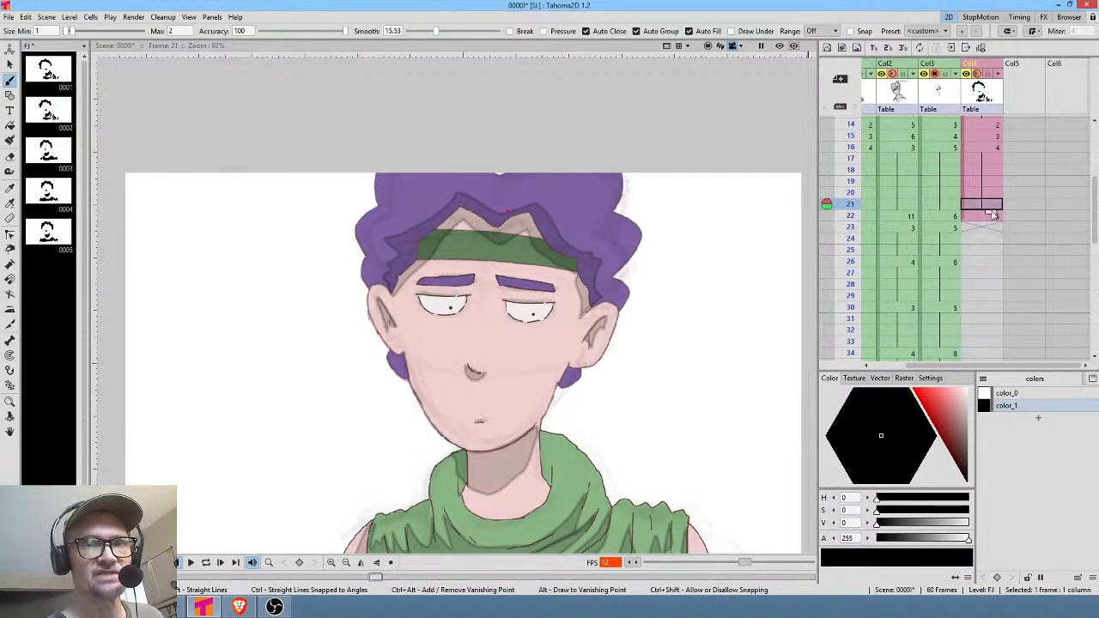
Extend the hold of shadow drawing 4 through frame 25 so that the duplicated drawing 5 falls on frame 26.
{"action": "left_click_drag", "start_coordinate": [993, 234], "coordinate": [993, 250]}
{"action": "left_click", "coordinate": [994, 227]}
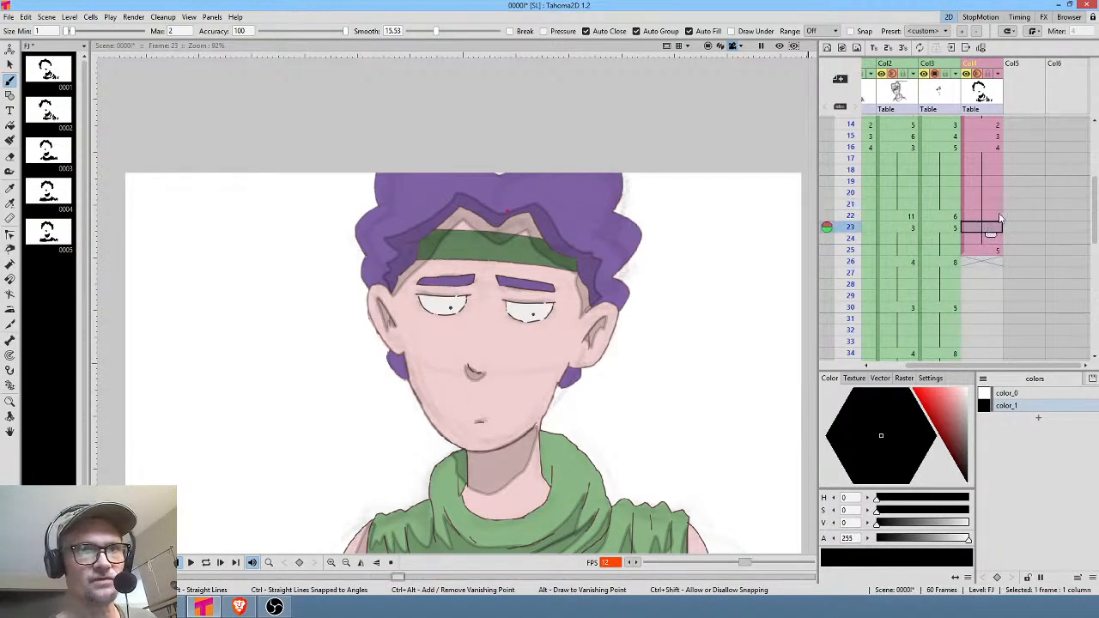
{"action": "left_click", "coordinate": [988, 238]}
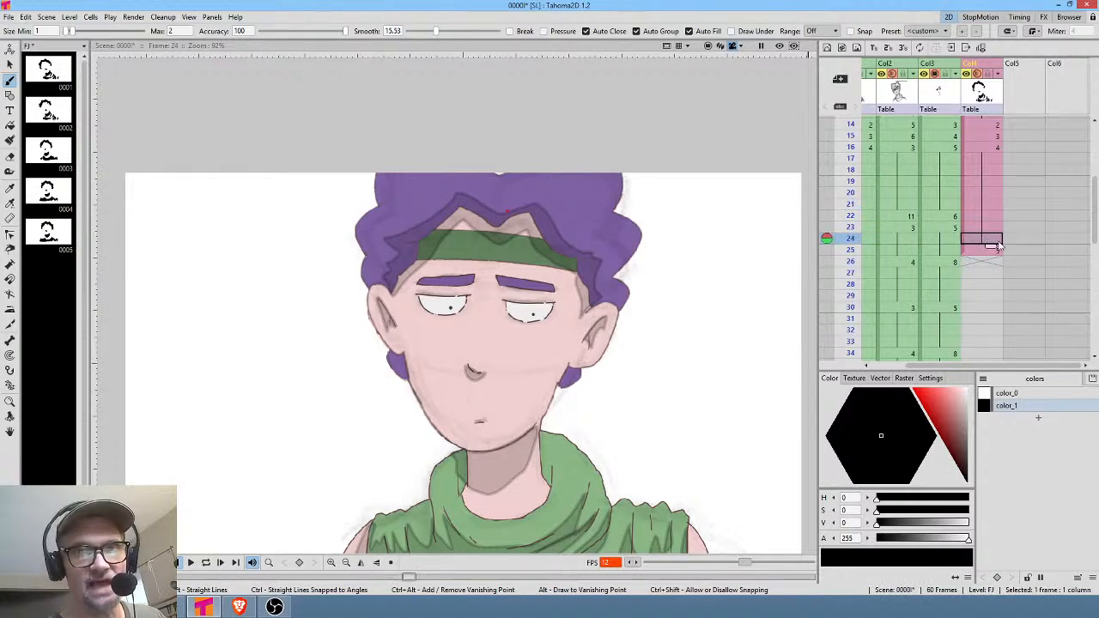
{"action": "left_click_drag", "start_coordinate": [992, 256], "coordinate": [989, 270]}
{"action": "left_click", "coordinate": [988, 264]}
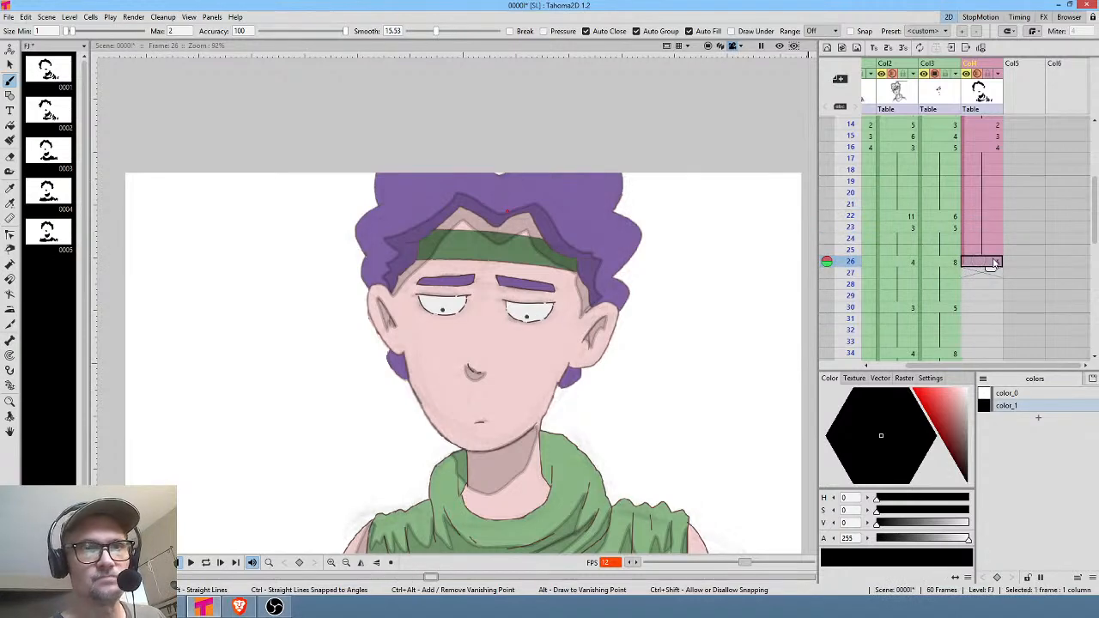
Extend the hold of shadow drawing 4 through frame 35 so that drawing 5 falls on frame 36.
{"action": "left_click", "coordinate": [981, 284]}
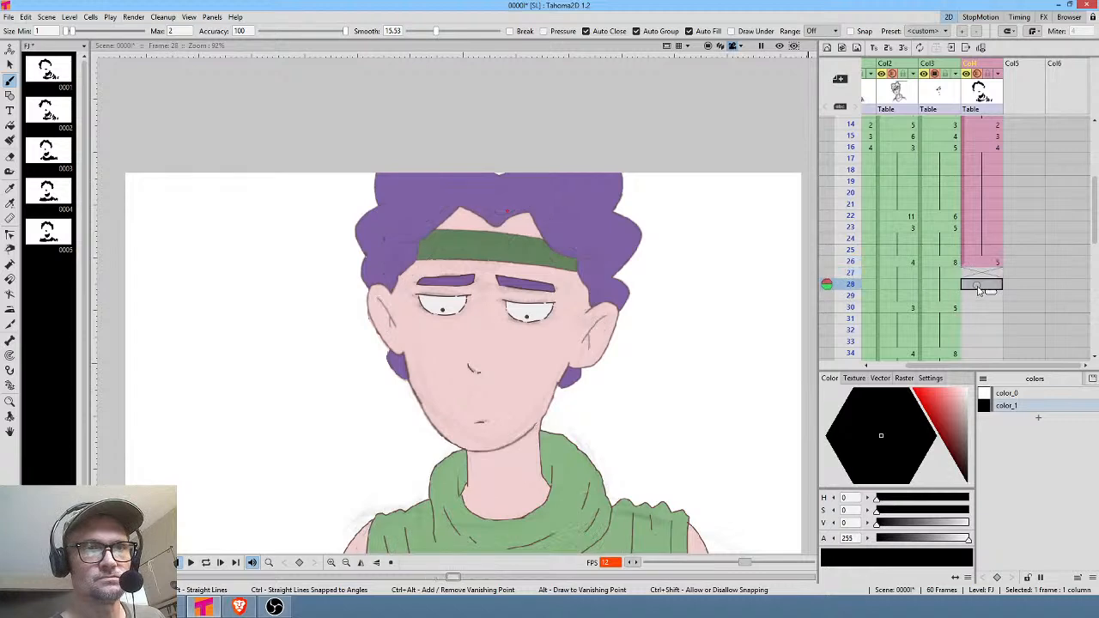
{"action": "left_click", "coordinate": [983, 295]}
{"action": "left_click", "coordinate": [987, 254]}
{"action": "left_click_drag", "start_coordinate": [989, 261], "coordinate": [991, 299]}
{"action": "scroll", "coordinate": [991, 299], "scroll_direction": "down", "scroll_amount": 5}
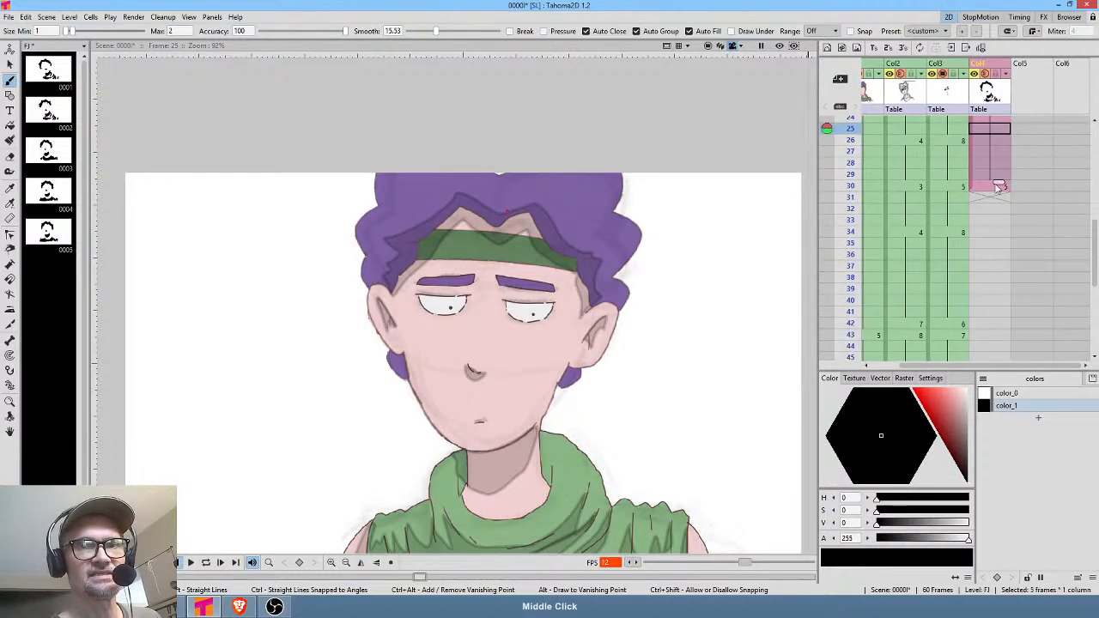
{"action": "left_click_drag", "start_coordinate": [1000, 186], "coordinate": [997, 257]}
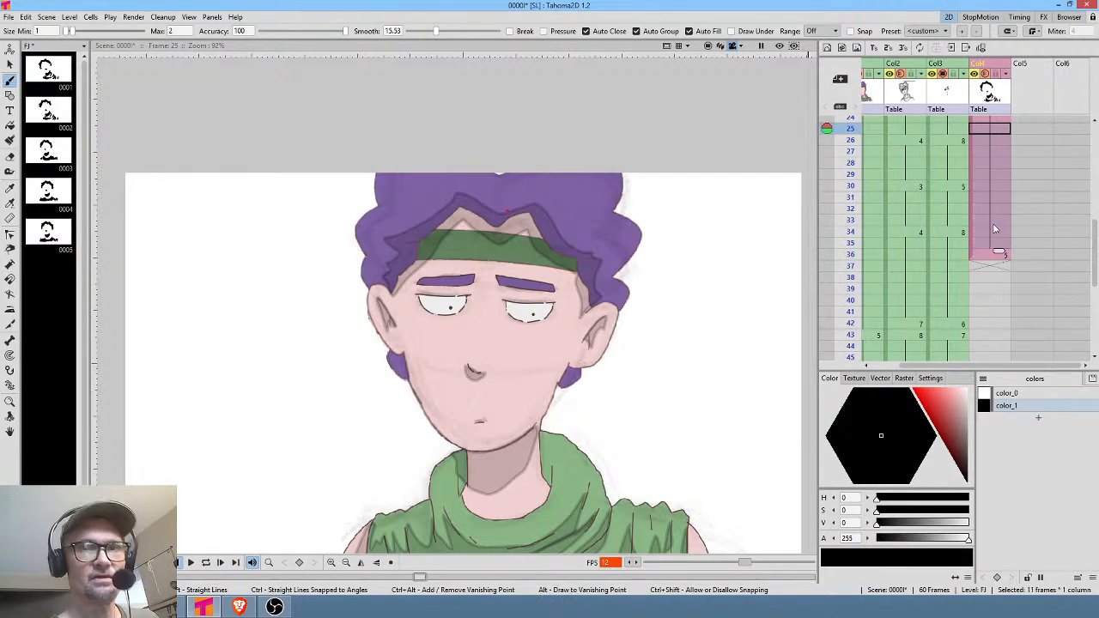
Check the poses up to frame 42 and extend the hold of shadow drawing 4 through frame 42, moving drawing 5 to frame 43.
{"action": "left_click", "coordinate": [997, 232]}
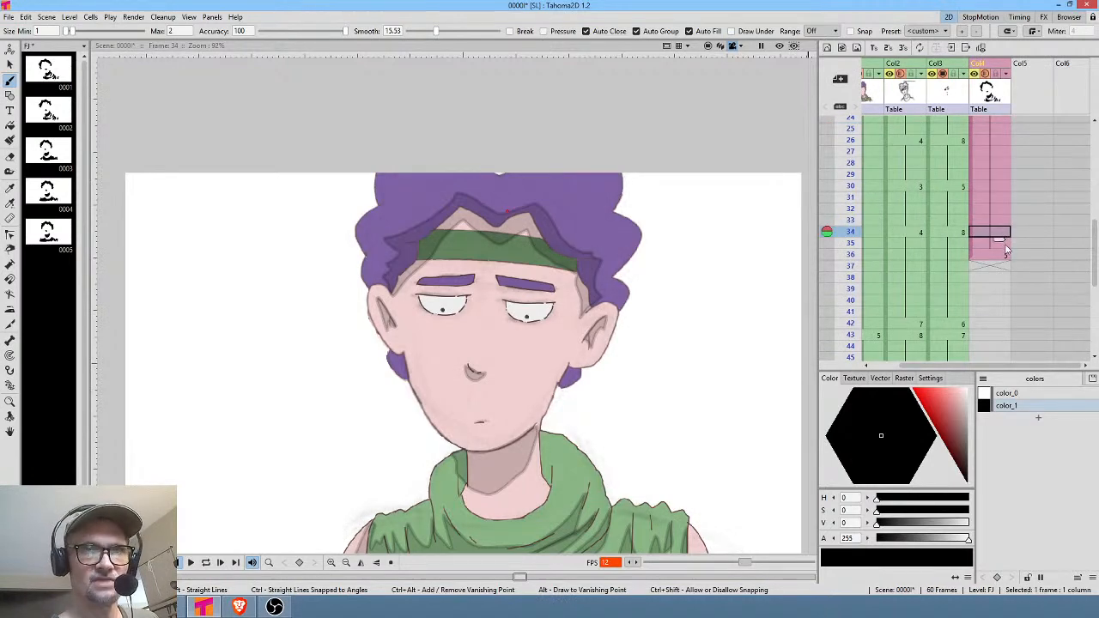
{"action": "left_click", "coordinate": [993, 245]}
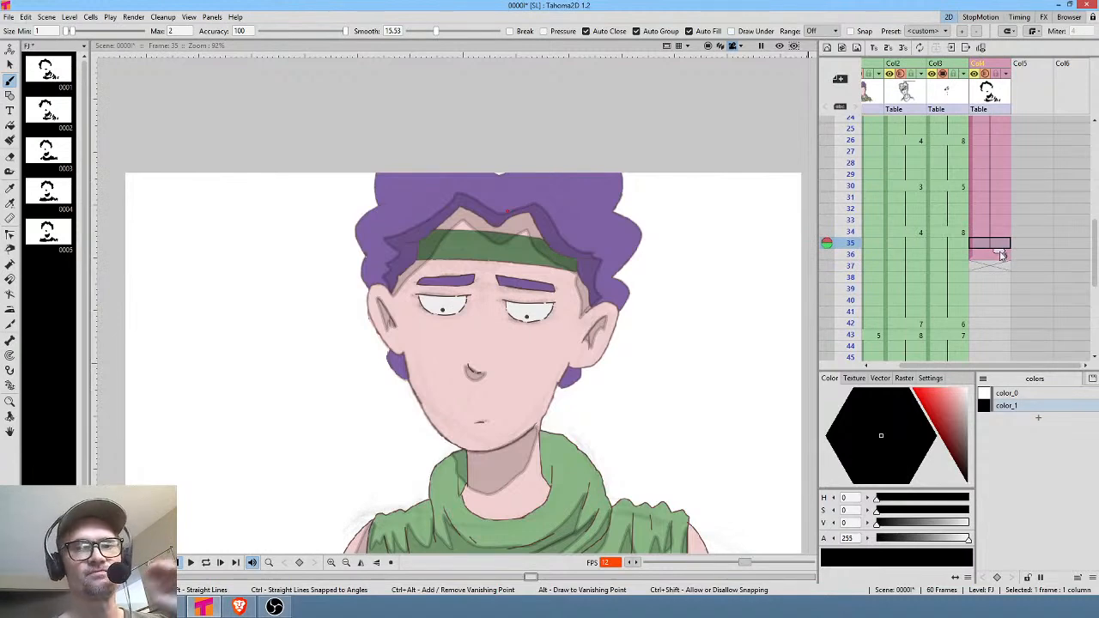
{"action": "left_click", "coordinate": [990, 322]}
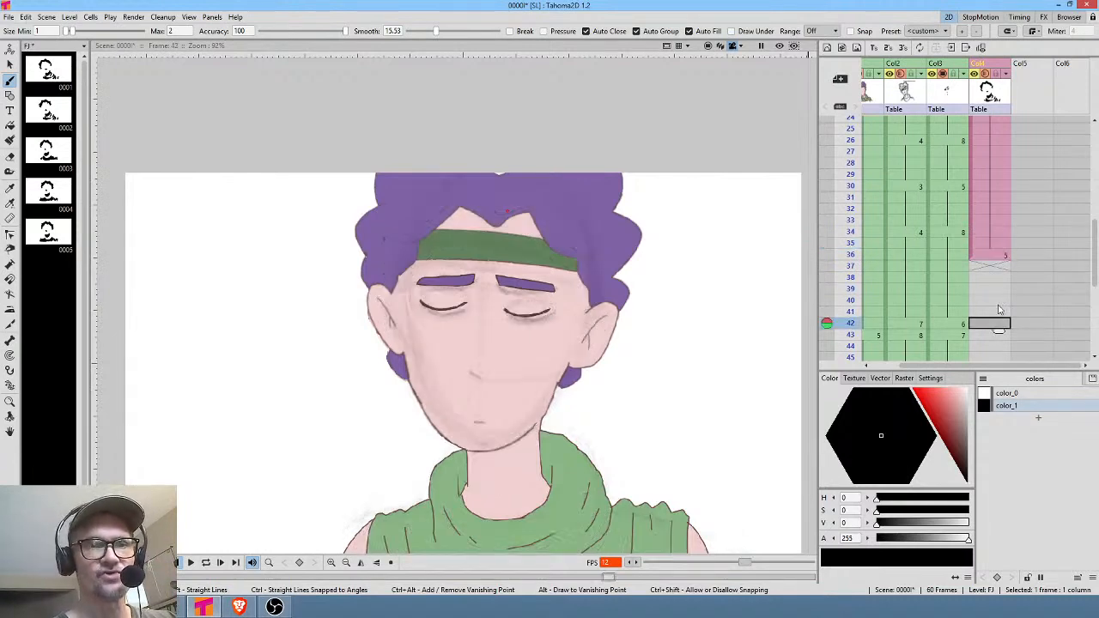
{"action": "left_click", "coordinate": [996, 244]}
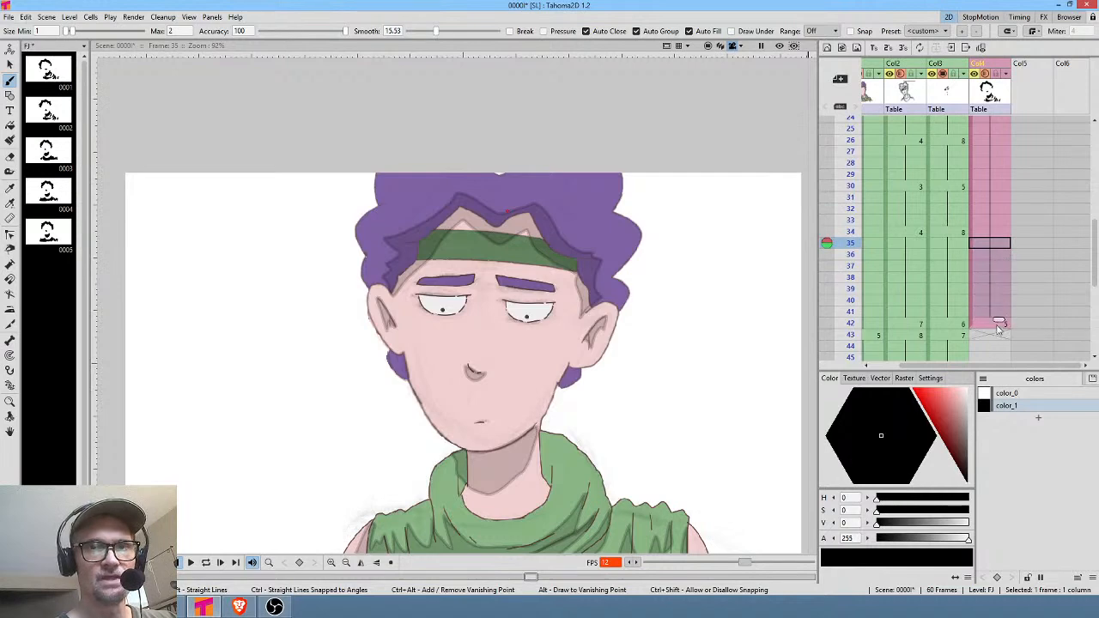
{"action": "left_click", "coordinate": [996, 323]}
{"action": "middle_click", "coordinate": [998, 301]}
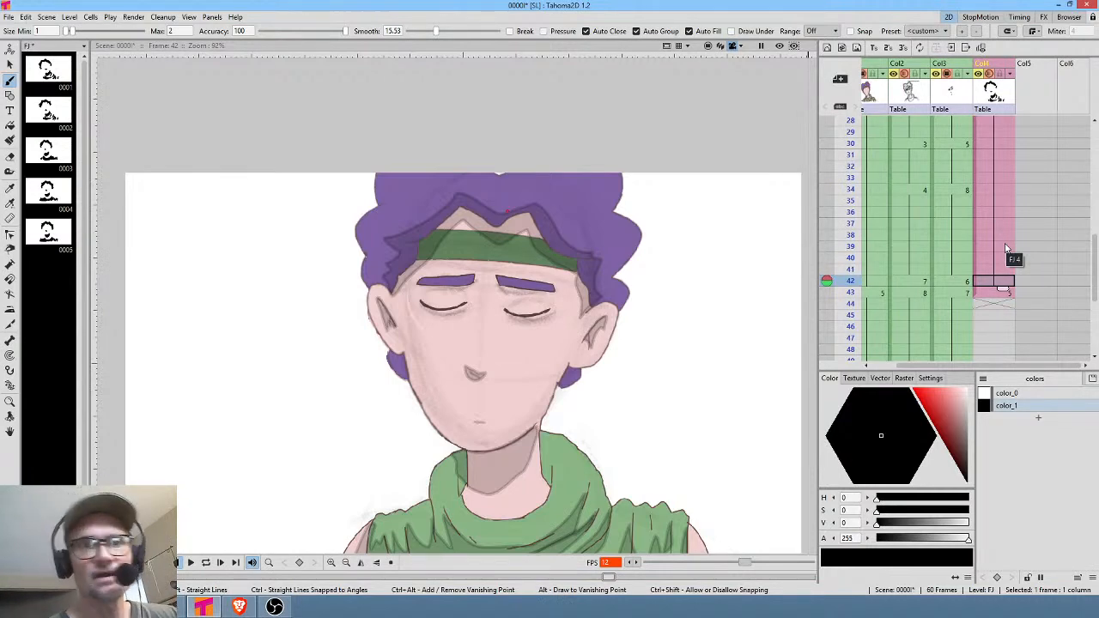
{"action": "middle_click", "coordinate": [1006, 248]}
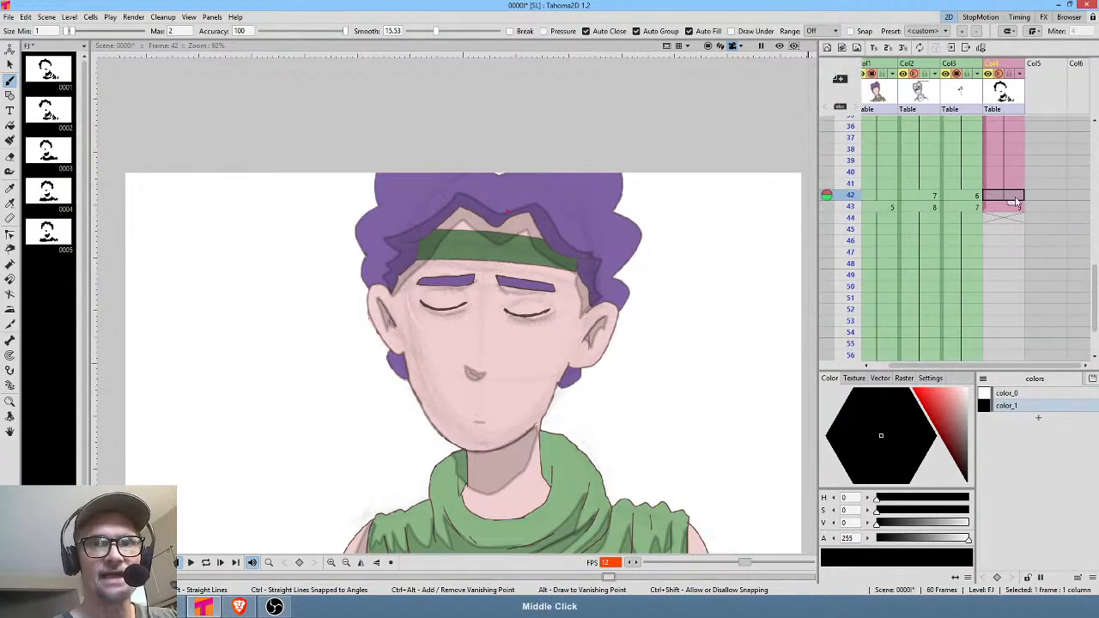
Compare how the duplicated shadow fits the character's pose at frames 42 and 43.
{"action": "left_click", "coordinate": [1011, 208]}
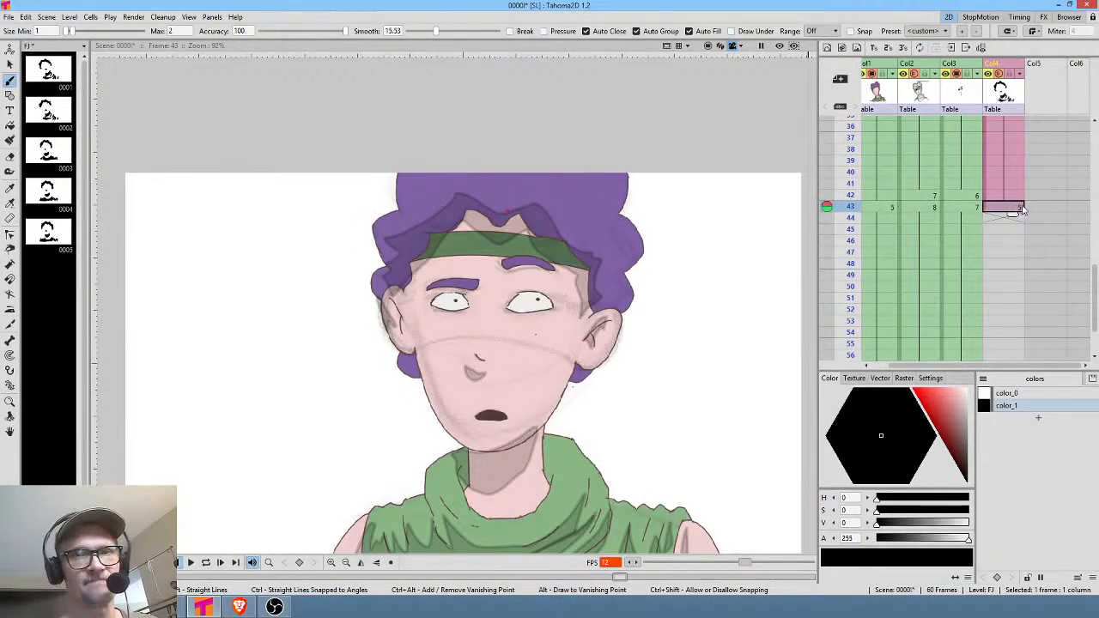
{"action": "left_click", "coordinate": [1016, 196]}
{"action": "left_click", "coordinate": [1010, 209]}
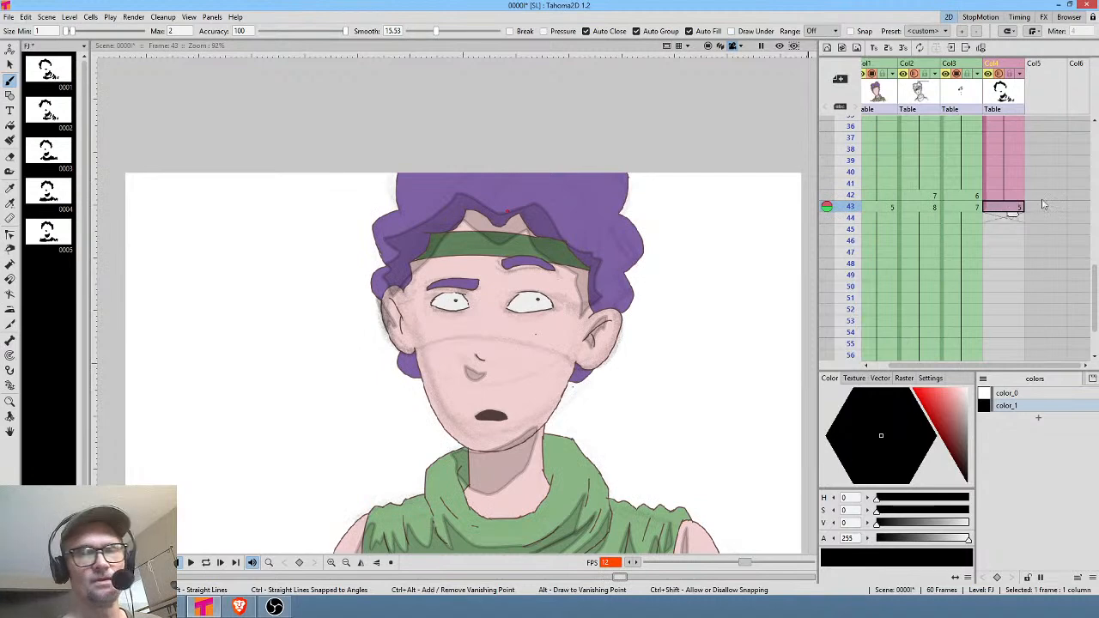
{"action": "left_click_drag", "start_coordinate": [988, 271], "coordinate": [981, 140]}
{"action": "left_click", "coordinate": [987, 207]}
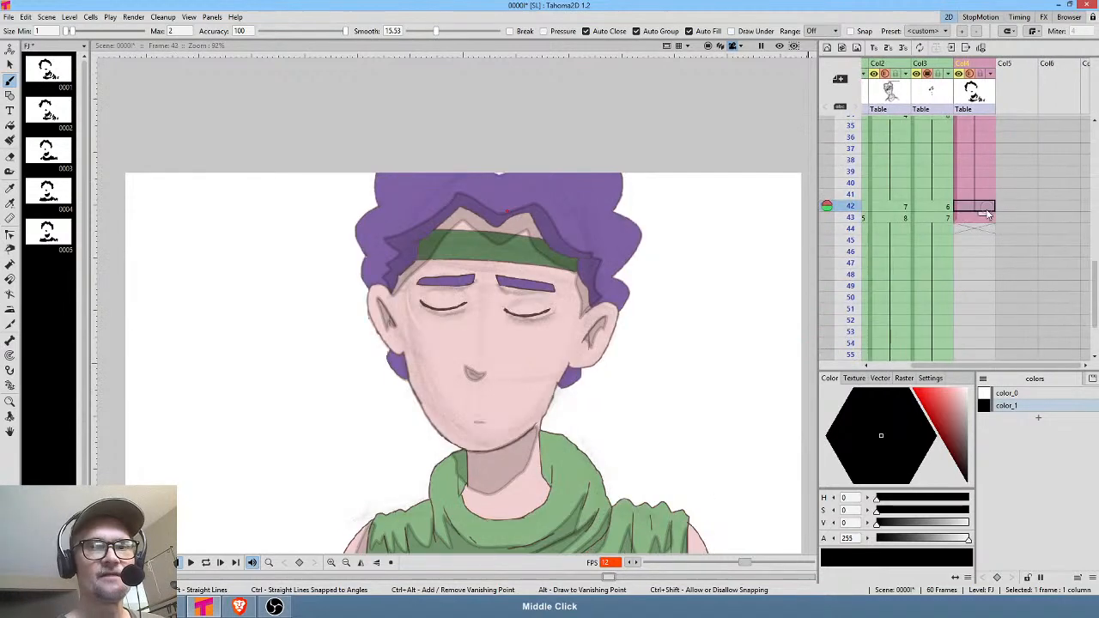
{"action": "left_click", "coordinate": [985, 216]}
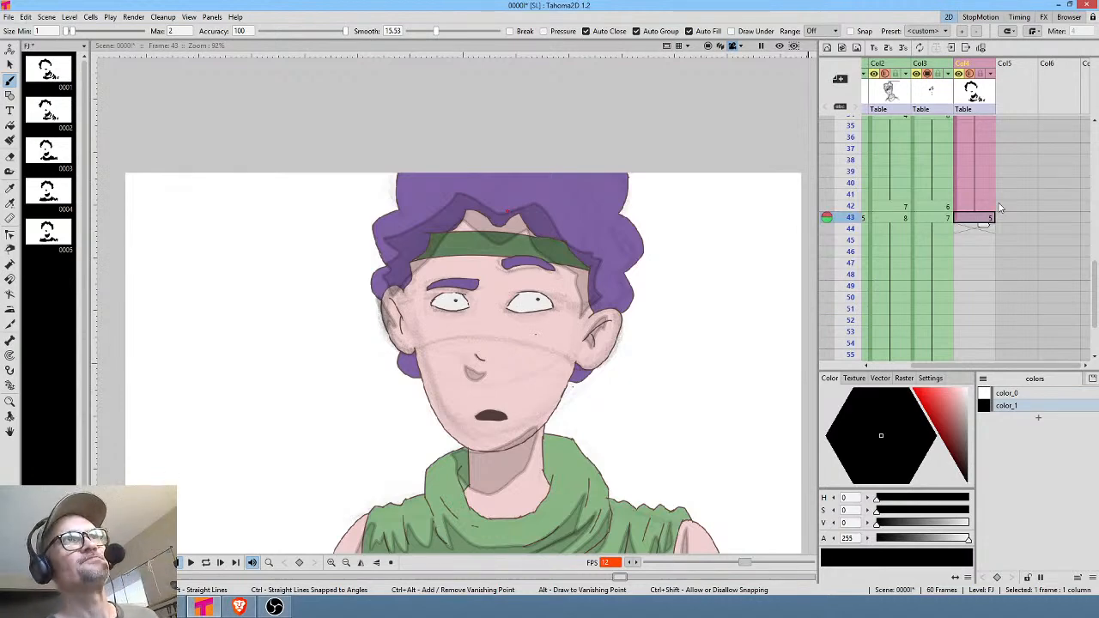
{"action": "left_click", "coordinate": [987, 207]}
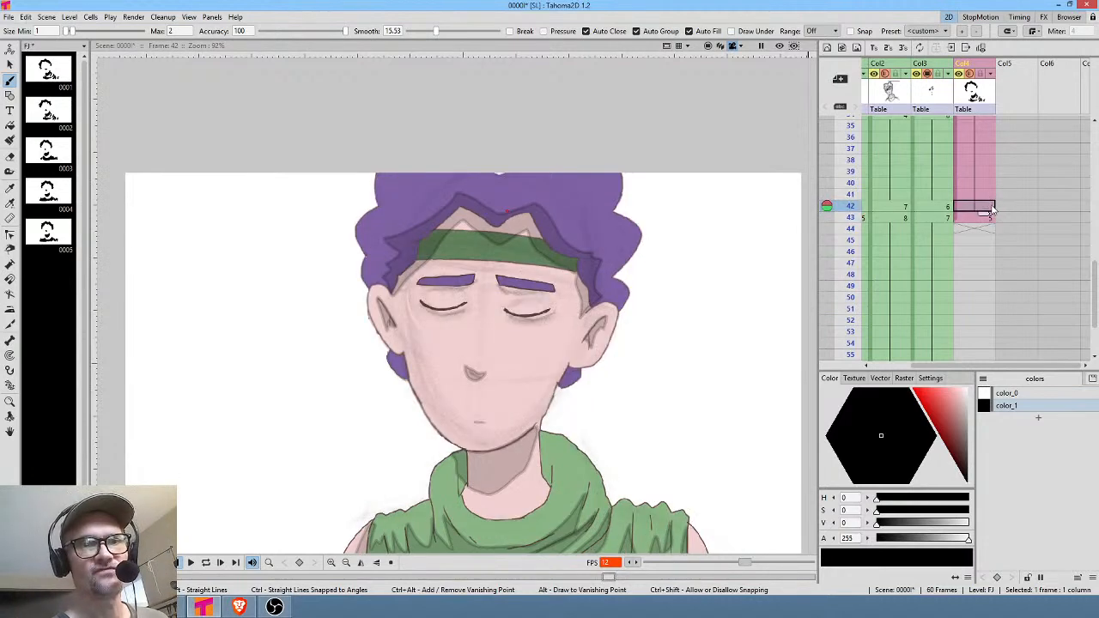
Extend the hold of shadow drawing 5 from frame 43 through frame 60.
{"action": "left_click", "coordinate": [987, 219]}
{"action": "left_click_drag", "start_coordinate": [987, 223], "coordinate": [987, 316]}
{"action": "middle_click", "coordinate": [1010, 294]}
{"action": "scroll", "coordinate": [1010, 295], "scroll_direction": "down", "scroll_amount": 3}
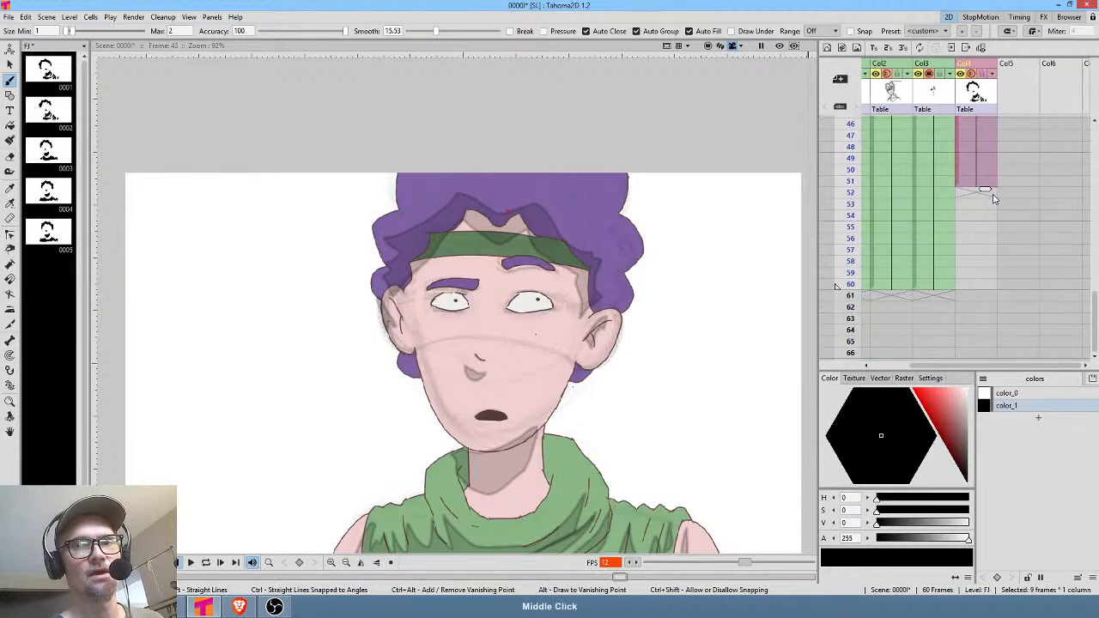
{"action": "left_click_drag", "start_coordinate": [987, 195], "coordinate": [985, 293]}
{"action": "scroll", "coordinate": [994, 313], "scroll_direction": "up", "scroll_amount": 3}
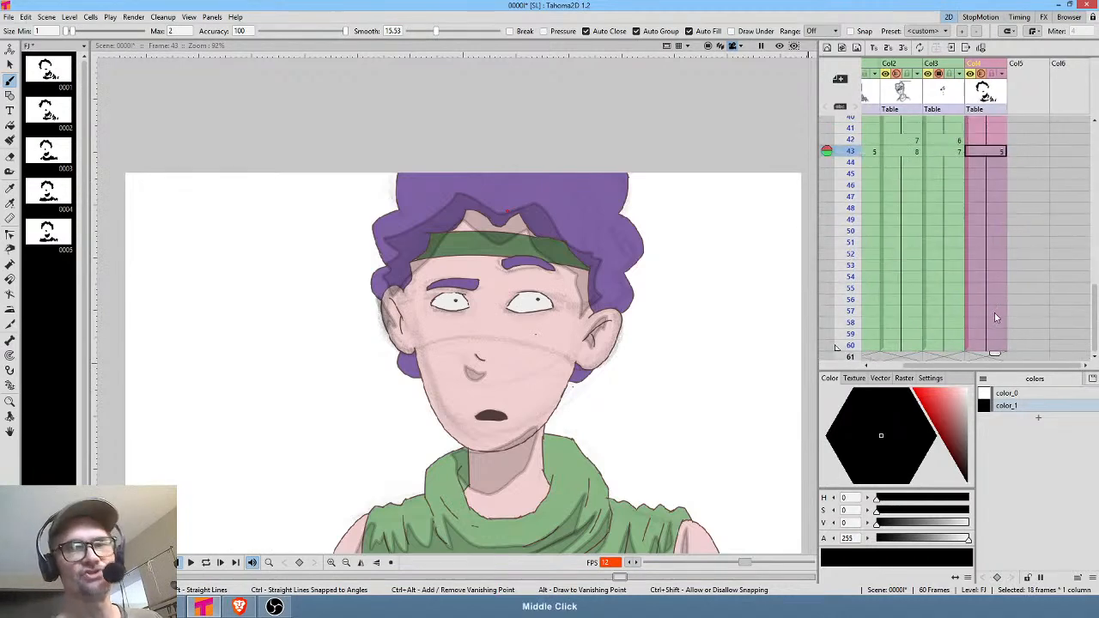
Erase the copied head and neck shadows from the frame 43 drawing, keeping only the shadows on the clothing.
{"action": "left_click", "coordinate": [988, 177]}
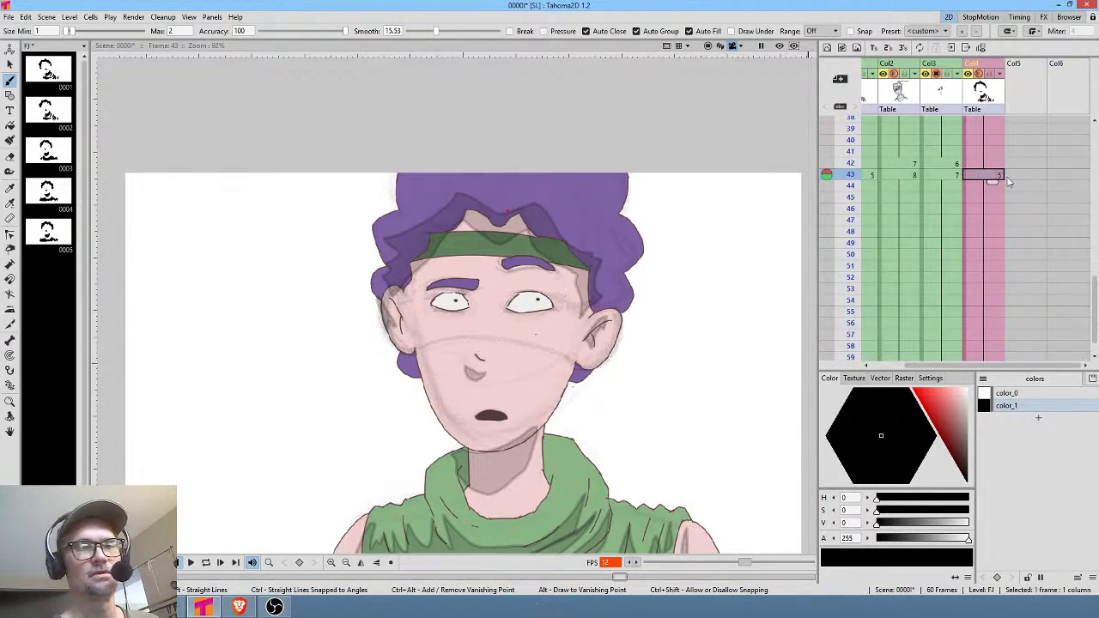
{"action": "key", "text": "a"}
{"action": "mouse_move", "coordinate": [639, 290]}
{"action": "left_mouse_down"}
{"action": "mouse_move", "coordinate": [608, 327]}
{"action": "mouse_move", "coordinate": [582, 277]}
{"action": "mouse_move", "coordinate": [532, 267]}
{"action": "mouse_move", "coordinate": [478, 173]}
{"action": "mouse_move", "coordinate": [470, 192]}
{"action": "mouse_move", "coordinate": [497, 185]}
{"action": "mouse_move", "coordinate": [478, 177]}
{"action": "mouse_move", "coordinate": [483, 258]}
{"action": "mouse_move", "coordinate": [515, 282]}
{"action": "mouse_move", "coordinate": [498, 370]}
{"action": "mouse_move", "coordinate": [503, 345]}
{"action": "mouse_move", "coordinate": [519, 359]}
{"action": "mouse_move", "coordinate": [591, 320]}
{"action": "mouse_move", "coordinate": [572, 361]}
{"action": "mouse_move", "coordinate": [555, 353]}
{"action": "mouse_move", "coordinate": [535, 387]}
{"action": "mouse_move", "coordinate": [518, 464]}
{"action": "mouse_move", "coordinate": [494, 482]}
{"action": "mouse_move", "coordinate": [465, 473]}
{"action": "mouse_move", "coordinate": [456, 433]}
{"action": "mouse_move", "coordinate": [497, 415]}
{"action": "mouse_move", "coordinate": [508, 383]}
{"action": "mouse_move", "coordinate": [498, 425]}
{"action": "left_mouse_up"}
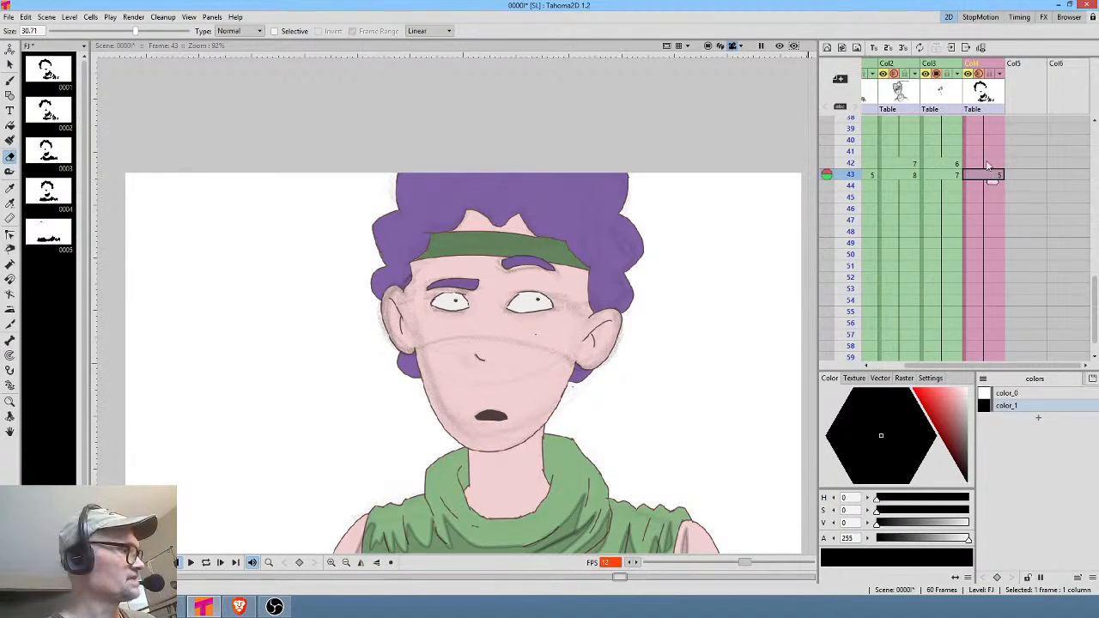
Paint the frame 43 shadow under the nose and along the hair's lower edge, forehead and headband.
{"action": "key", "text": "b"}
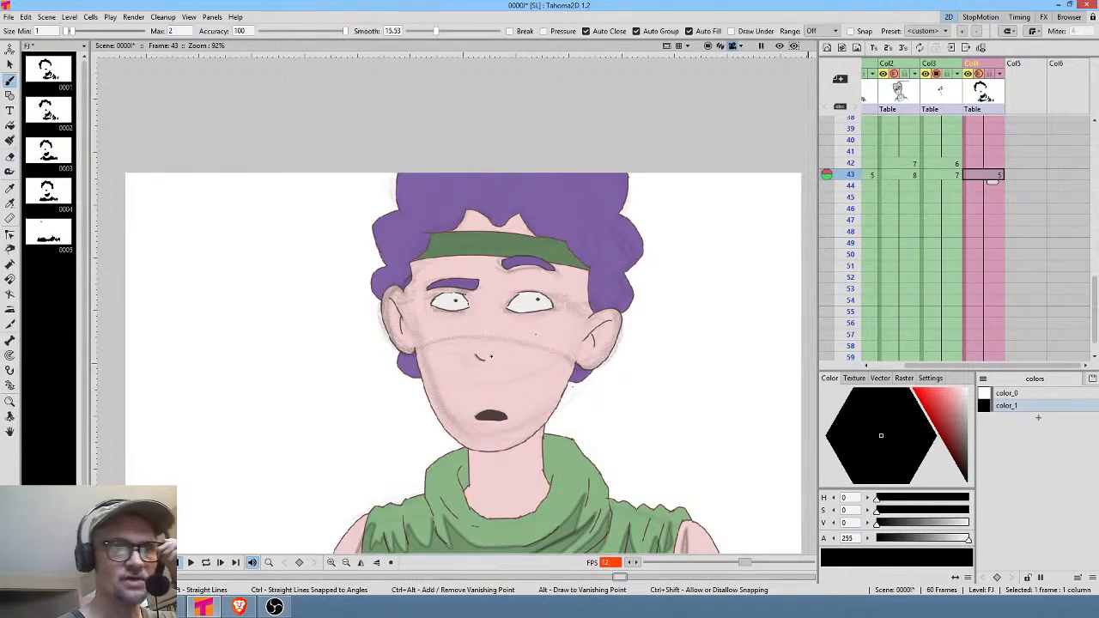
{"action": "left_click_drag", "start_coordinate": [475, 368], "coordinate": [491, 356]}
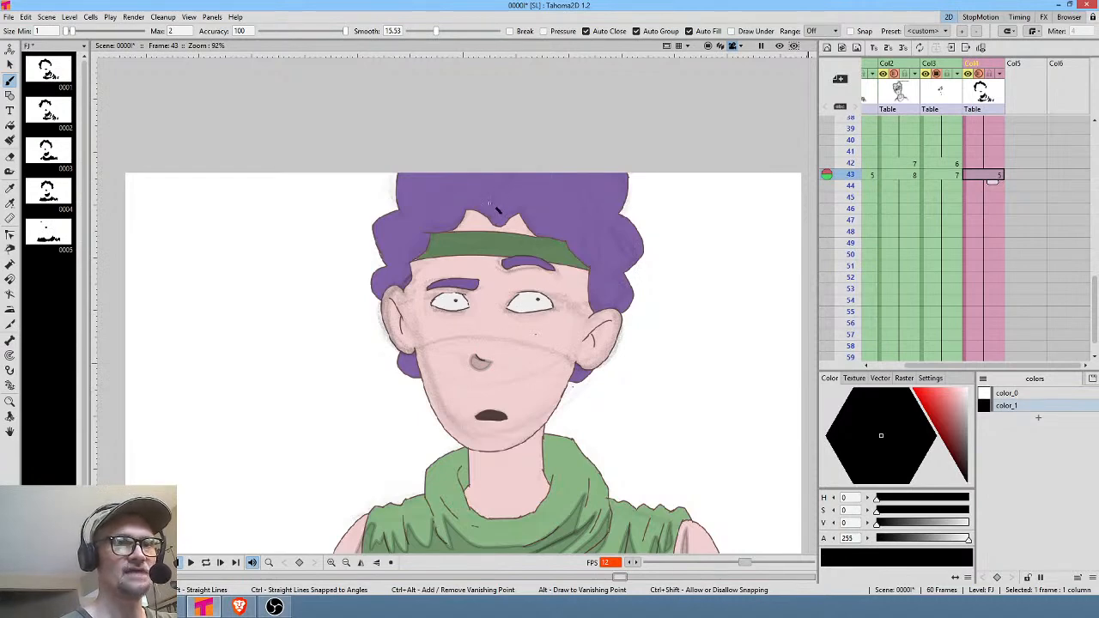
{"action": "mouse_move", "coordinate": [496, 209]}
{"action": "left_mouse_down"}
{"action": "mouse_move", "coordinate": [457, 198]}
{"action": "mouse_move", "coordinate": [408, 240]}
{"action": "mouse_move", "coordinate": [396, 273]}
{"action": "mouse_move", "coordinate": [404, 293]}
{"action": "mouse_move", "coordinate": [475, 225]}
{"action": "mouse_move", "coordinate": [556, 254]}
{"action": "mouse_move", "coordinate": [580, 279]}
{"action": "mouse_move", "coordinate": [584, 314]}
{"action": "mouse_move", "coordinate": [601, 307]}
{"action": "mouse_move", "coordinate": [577, 232]}
{"action": "mouse_move", "coordinate": [516, 192]}
{"action": "mouse_move", "coordinate": [506, 202]}
{"action": "left_mouse_up"}
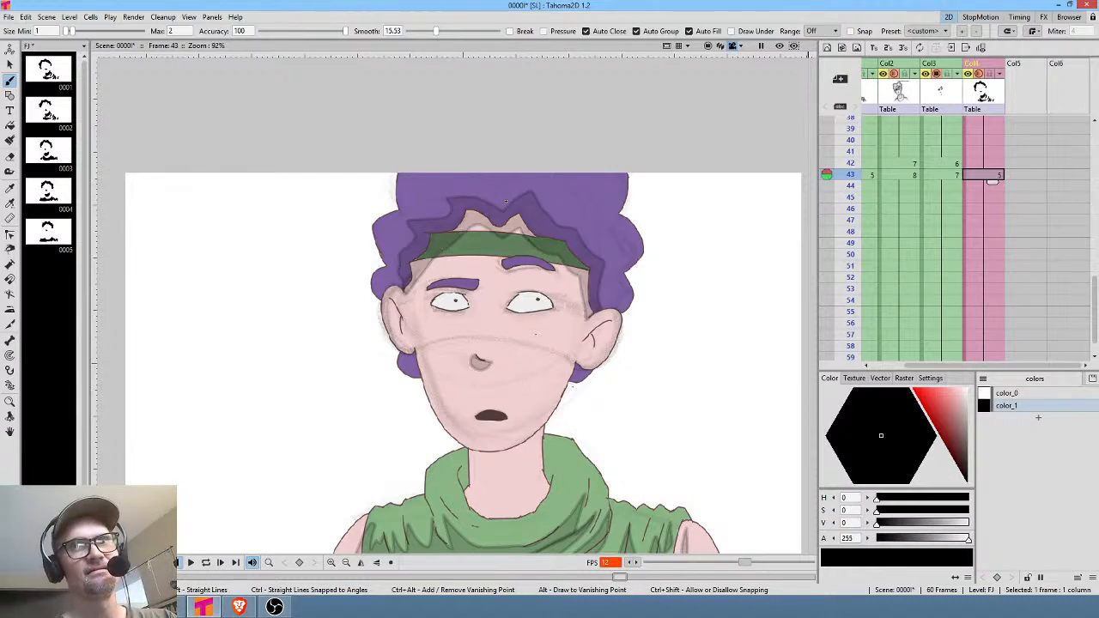
Check frame 42 for reference and paint the inner shadows of both ears on frame 43.
{"action": "left_click", "coordinate": [981, 163]}
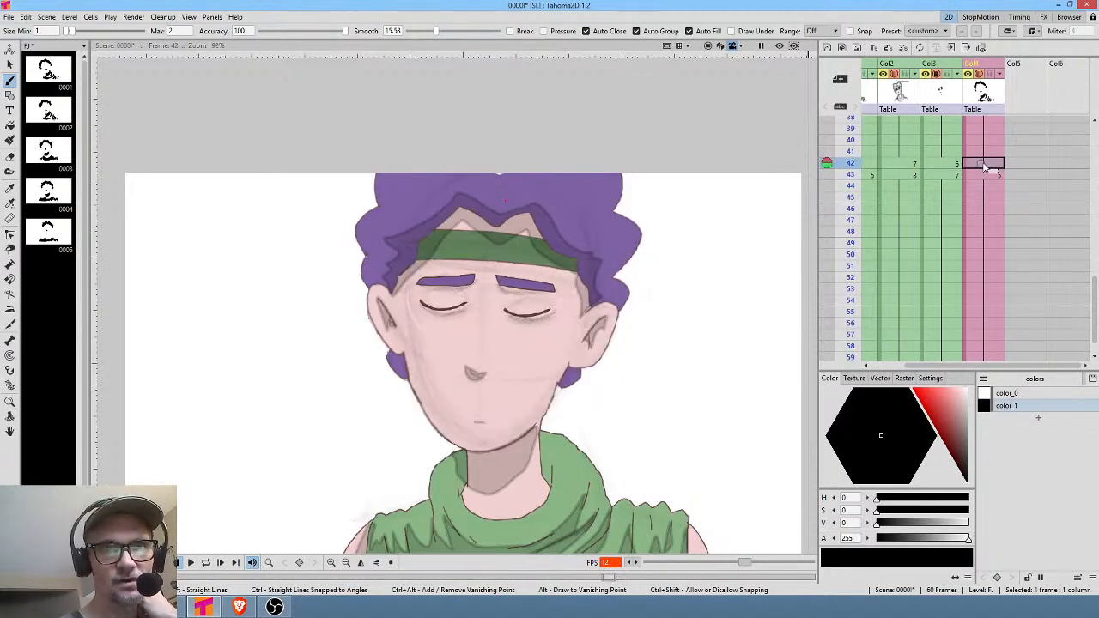
{"action": "left_click", "coordinate": [982, 176]}
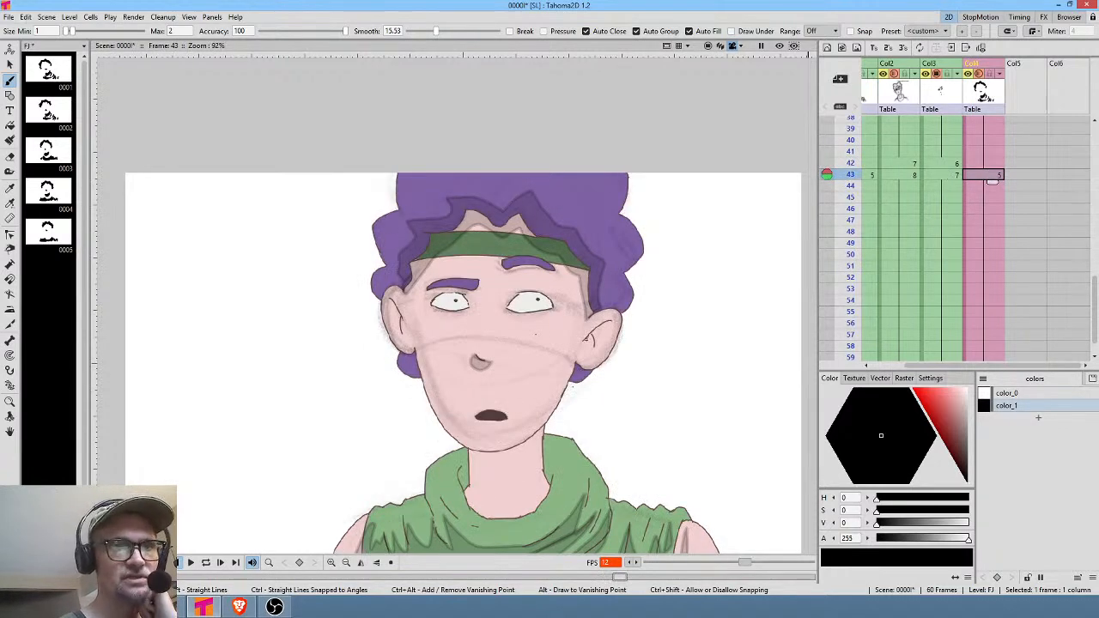
{"action": "mouse_move", "coordinate": [584, 342]}
{"action": "left_mouse_down"}
{"action": "mouse_move", "coordinate": [609, 334]}
{"action": "mouse_move", "coordinate": [593, 355]}
{"action": "left_mouse_up"}
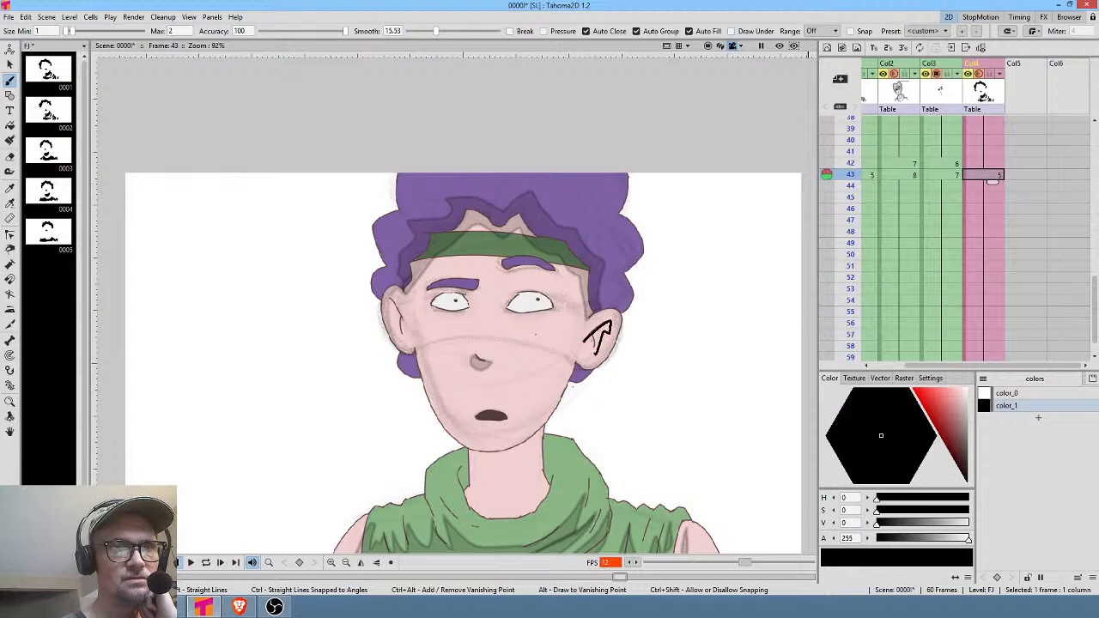
{"action": "mouse_move", "coordinate": [399, 316]}
{"action": "left_mouse_down"}
{"action": "mouse_move", "coordinate": [391, 300]}
{"action": "mouse_move", "coordinate": [399, 328]}
{"action": "left_mouse_up"}
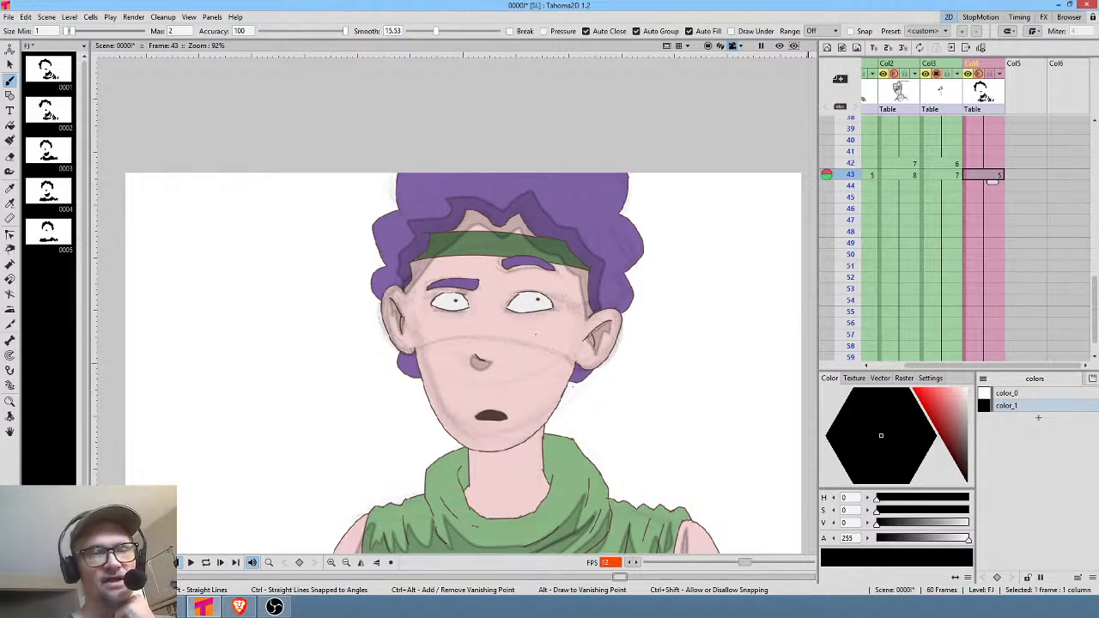
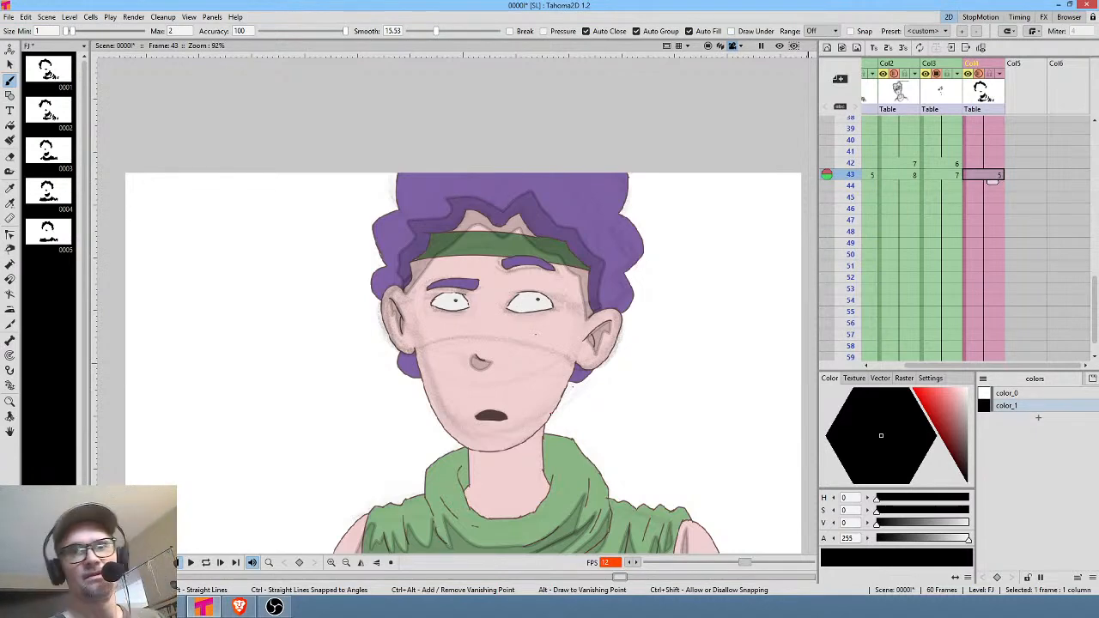
Paint the neck shadow beneath the chin on frame 43, reaching onto the scarf collar, using shadow drawing 4 as reference.
{"action": "left_click", "coordinate": [991, 163]}
{"action": "left_click", "coordinate": [987, 175]}
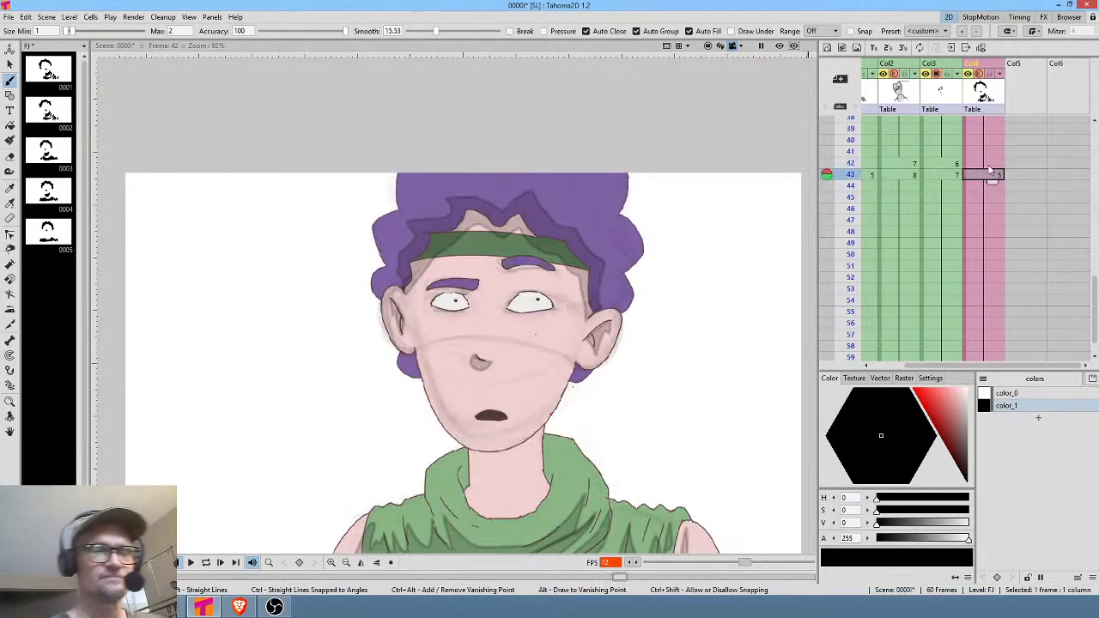
{"action": "left_click", "coordinate": [989, 175]}
{"action": "mouse_move", "coordinate": [544, 427]}
{"action": "left_mouse_down"}
{"action": "mouse_move", "coordinate": [504, 452]}
{"action": "mouse_move", "coordinate": [459, 453]}
{"action": "mouse_move", "coordinate": [455, 475]}
{"action": "mouse_move", "coordinate": [500, 490]}
{"action": "mouse_move", "coordinate": [549, 458]}
{"action": "mouse_move", "coordinate": [539, 424]}
{"action": "left_mouse_up"}
{"action": "key", "text": "comma"}
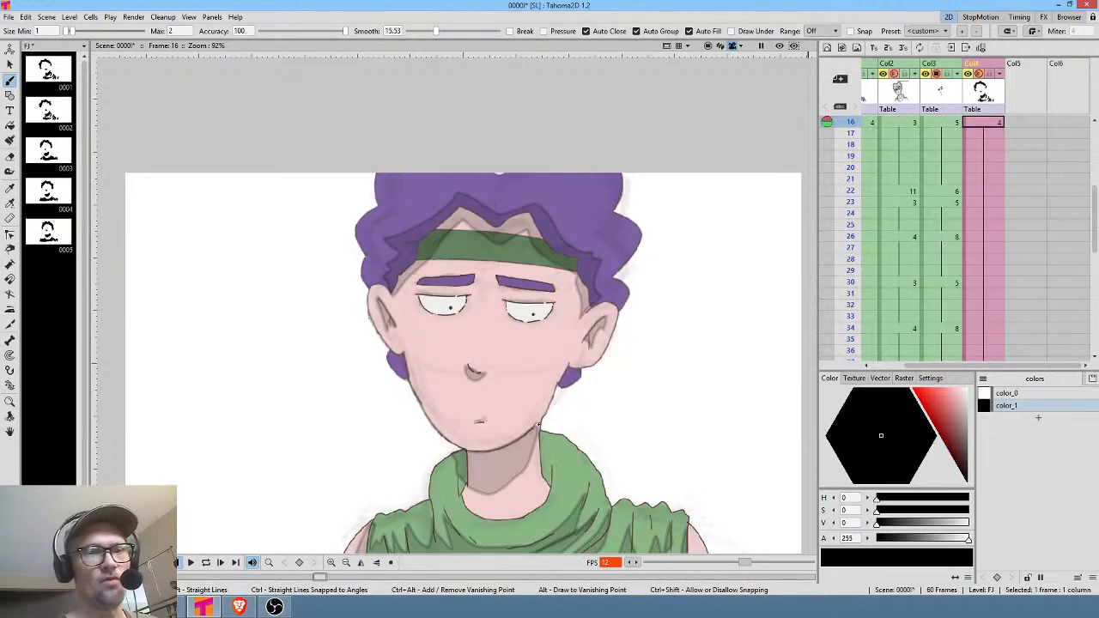
{"action": "key", "text": "period"}
{"action": "mouse_move", "coordinate": [462, 478]}
{"action": "left_mouse_down"}
{"action": "mouse_move", "coordinate": [486, 498]}
{"action": "mouse_move", "coordinate": [522, 493]}
{"action": "mouse_move", "coordinate": [548, 454]}
{"action": "mouse_move", "coordinate": [528, 455]}
{"action": "left_mouse_up"}
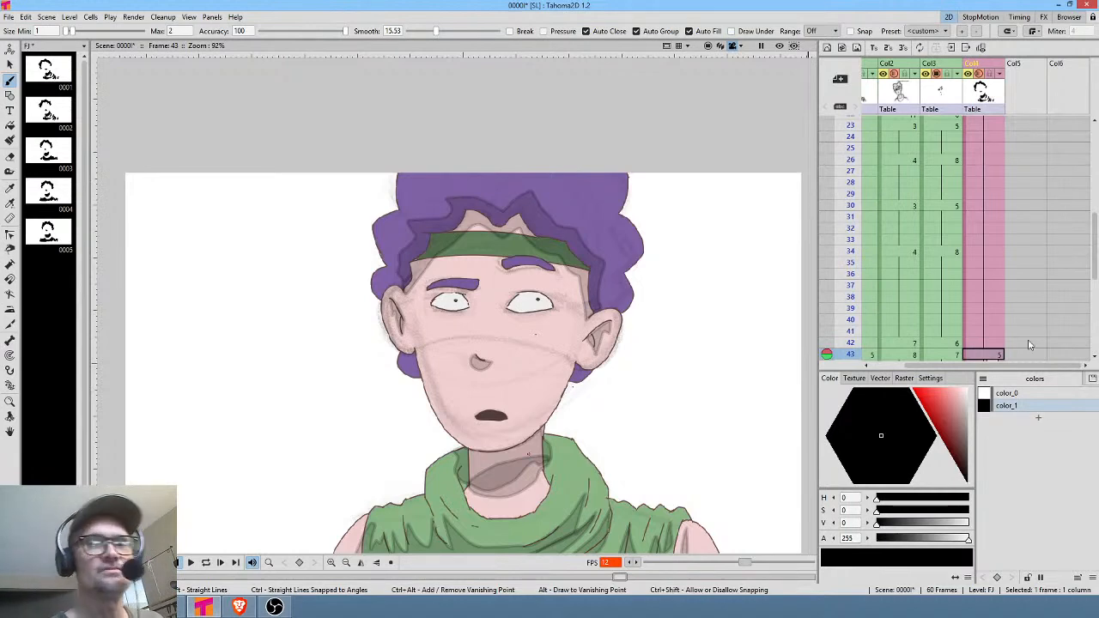
Compare the neck shadow at frames 42 and 43, and extend the frame 16 neck shadow across the neck's edge onto the scarf collar.
{"action": "left_click_drag", "start_coordinate": [1006, 323], "coordinate": [1037, 179]}
{"action": "mouse_move", "coordinate": [845, 189]}
{"action": "left_mouse_down"}
{"action": "mouse_move", "coordinate": [852, 236]}
{"action": "mouse_move", "coordinate": [860, 199]}
{"action": "left_mouse_up"}
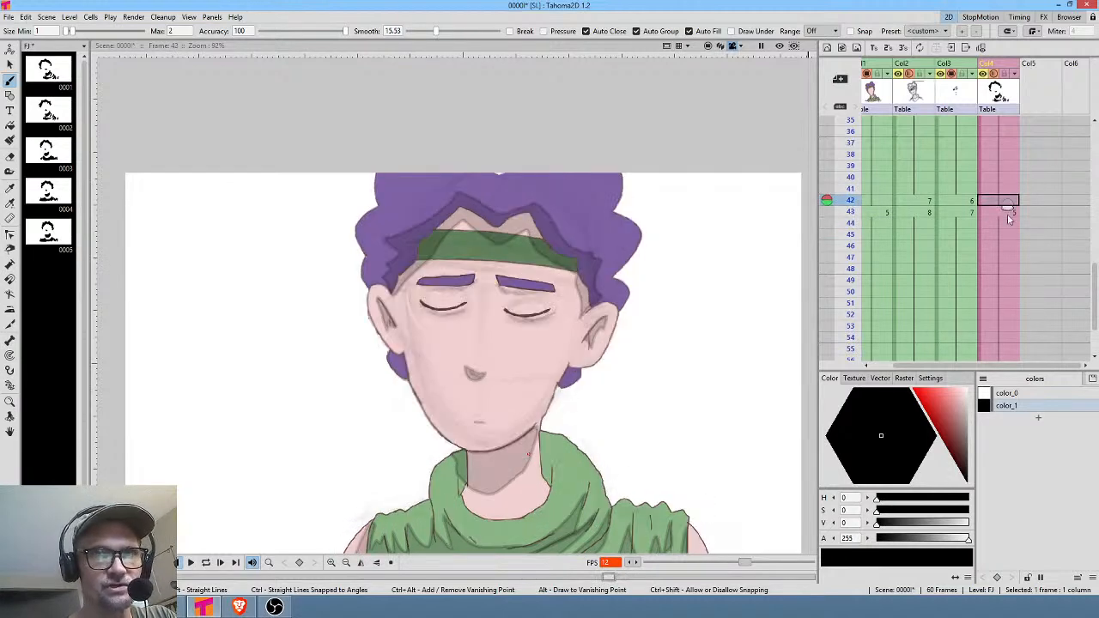
{"action": "left_click", "coordinate": [1006, 213]}
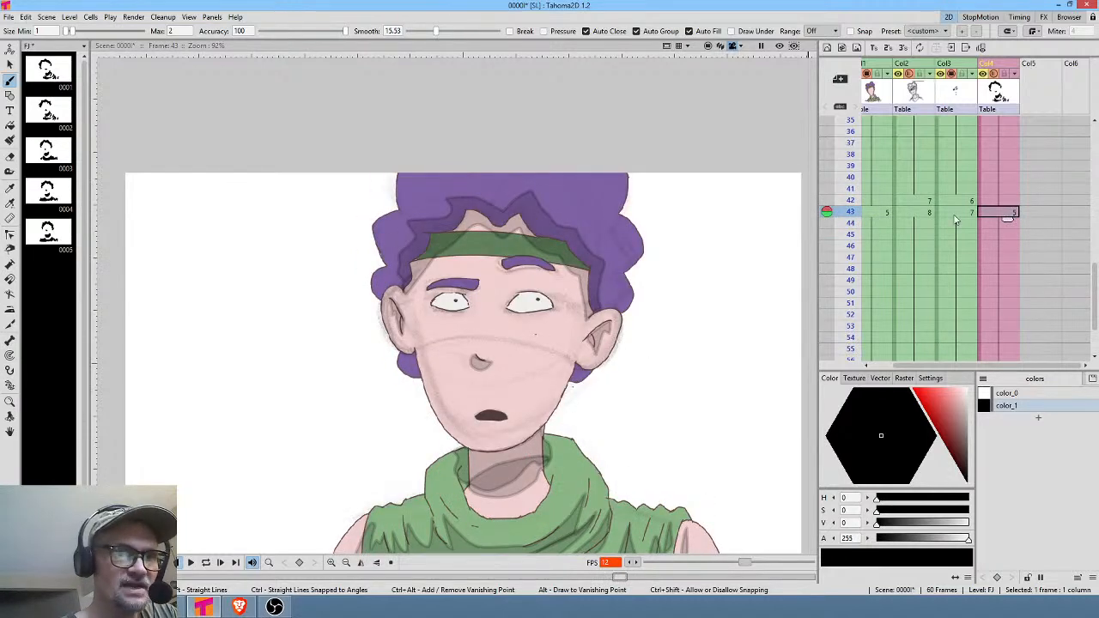
{"action": "left_click", "coordinate": [1007, 202]}
{"action": "left_click_drag", "start_coordinate": [986, 207], "coordinate": [1000, 334]}
{"action": "left_click_drag", "start_coordinate": [989, 222], "coordinate": [1003, 347]}
{"action": "left_click", "coordinate": [1006, 169]}
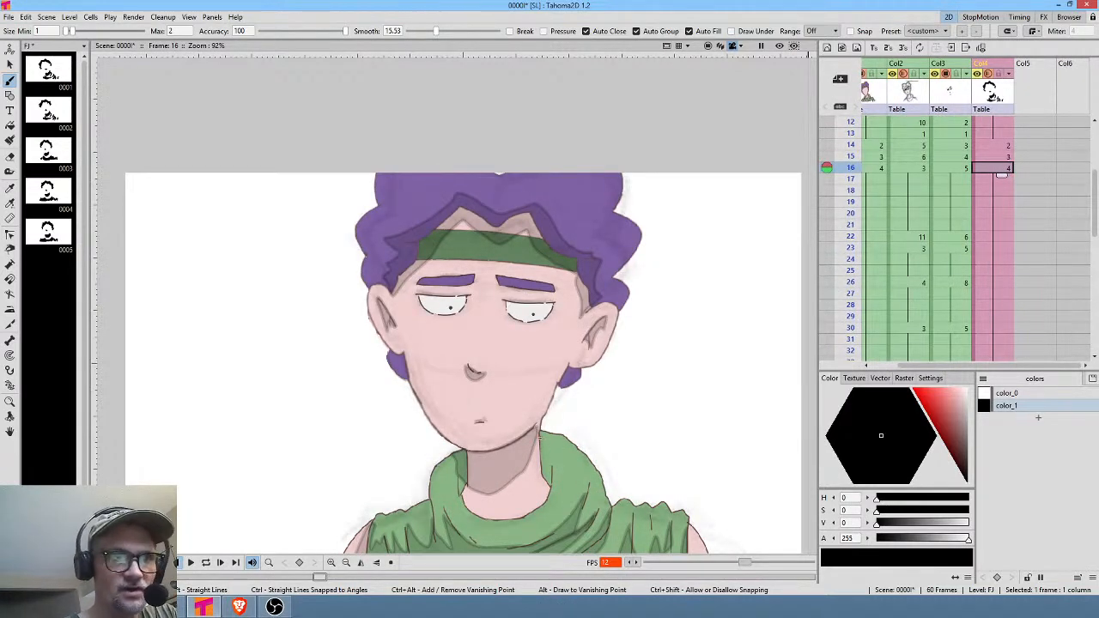
{"action": "mouse_move", "coordinate": [527, 464]}
{"action": "left_mouse_down"}
{"action": "mouse_move", "coordinate": [552, 464]}
{"action": "mouse_move", "coordinate": [534, 434]}
{"action": "left_mouse_up"}
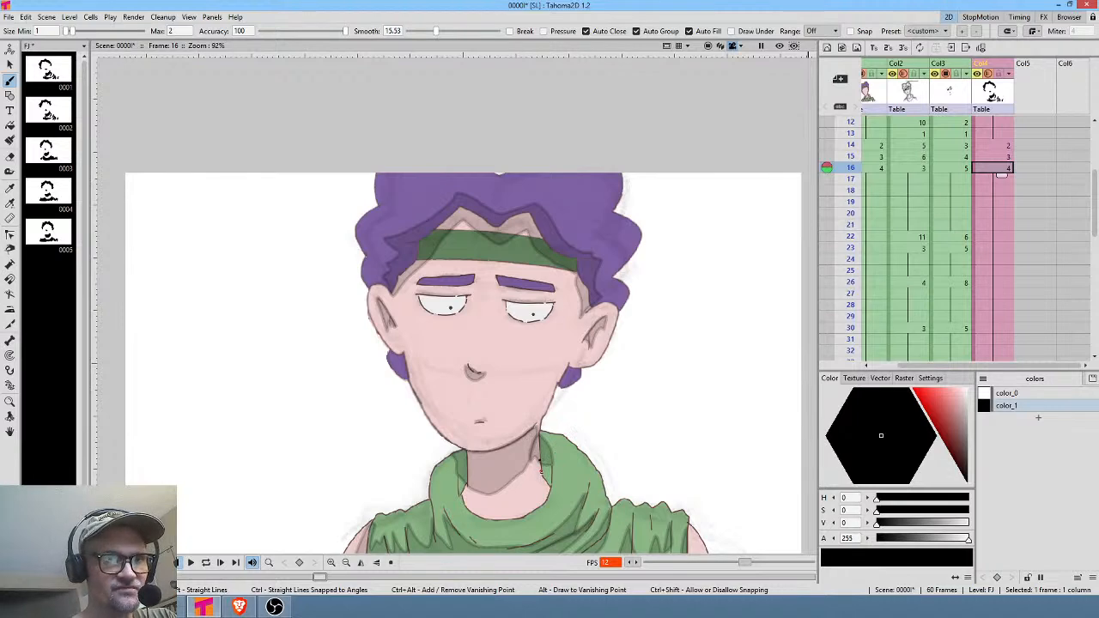
{"action": "mouse_move", "coordinate": [540, 465]}
{"action": "left_mouse_down"}
{"action": "mouse_move", "coordinate": [553, 480]}
{"action": "mouse_move", "coordinate": [553, 448]}
{"action": "mouse_move", "coordinate": [539, 436]}
{"action": "left_mouse_up"}
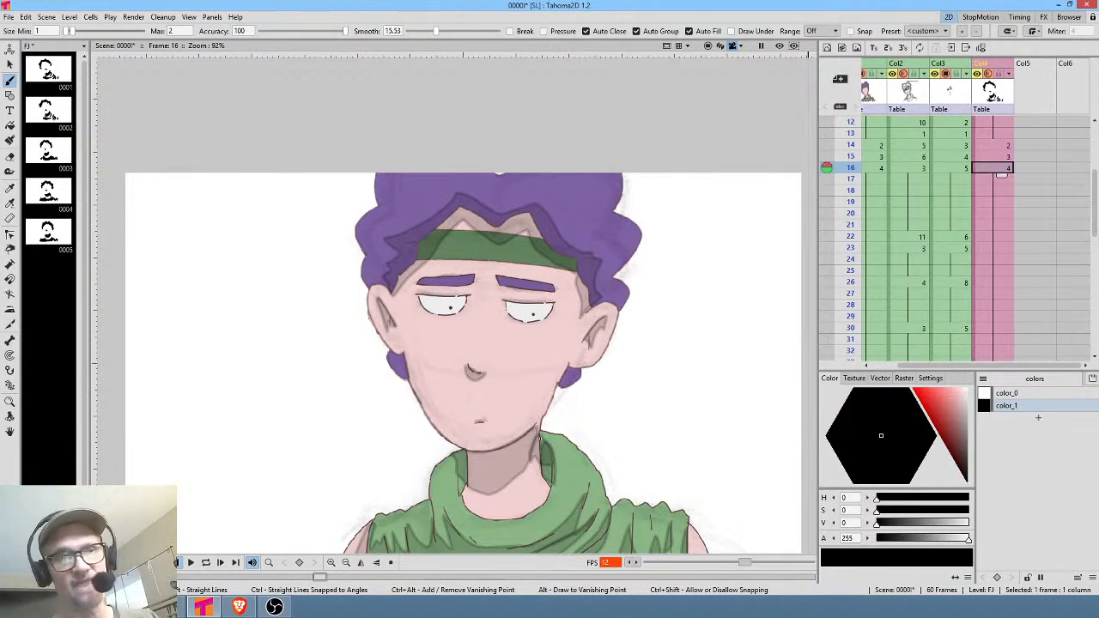
{"action": "scroll", "coordinate": [997, 198], "scroll_direction": "down", "scroll_amount": 7}
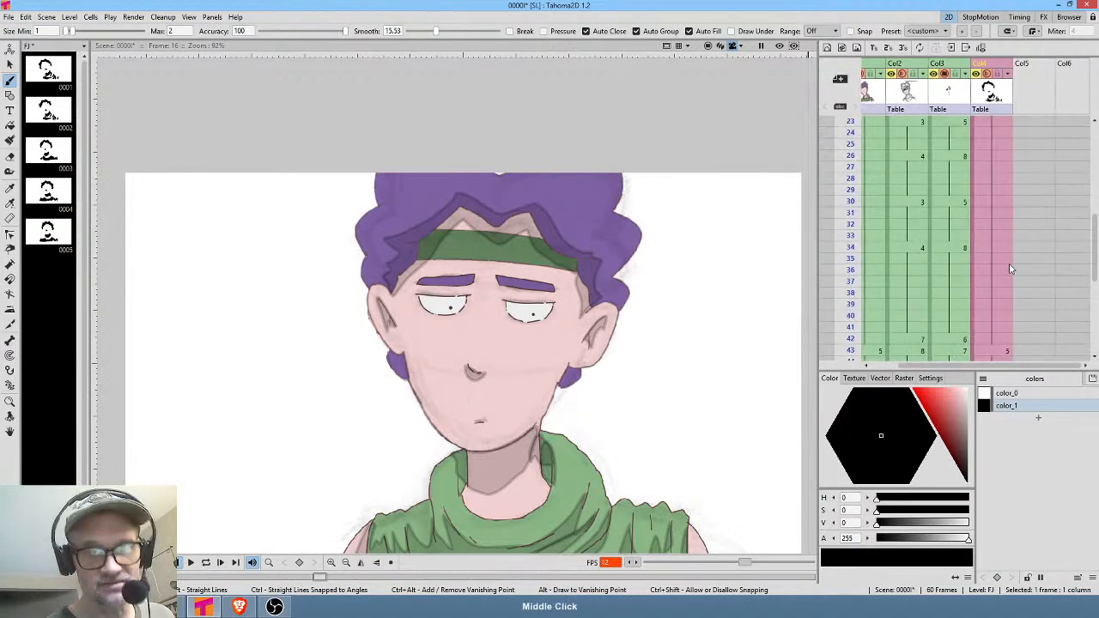
Examine the painted shadows on frame 43 and across frames 1 to 16 against the character's poses.
{"action": "left_click", "coordinate": [994, 225]}
{"action": "scroll", "coordinate": [1013, 275], "scroll_direction": "down", "scroll_amount": 2}
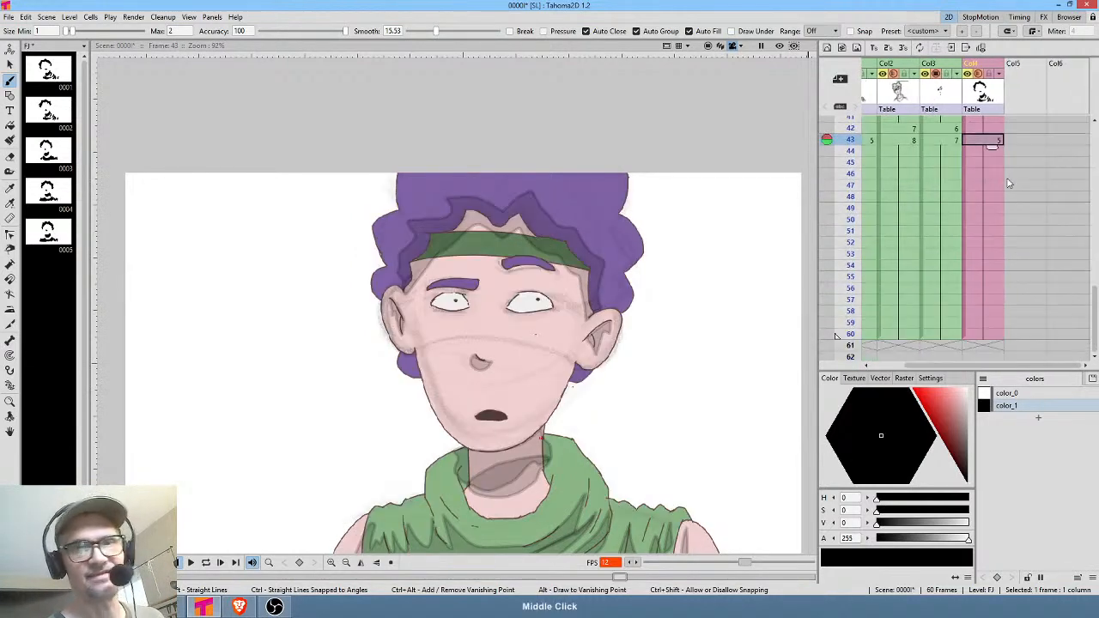
{"action": "scroll", "coordinate": [981, 332], "scroll_direction": "up", "scroll_amount": 13}
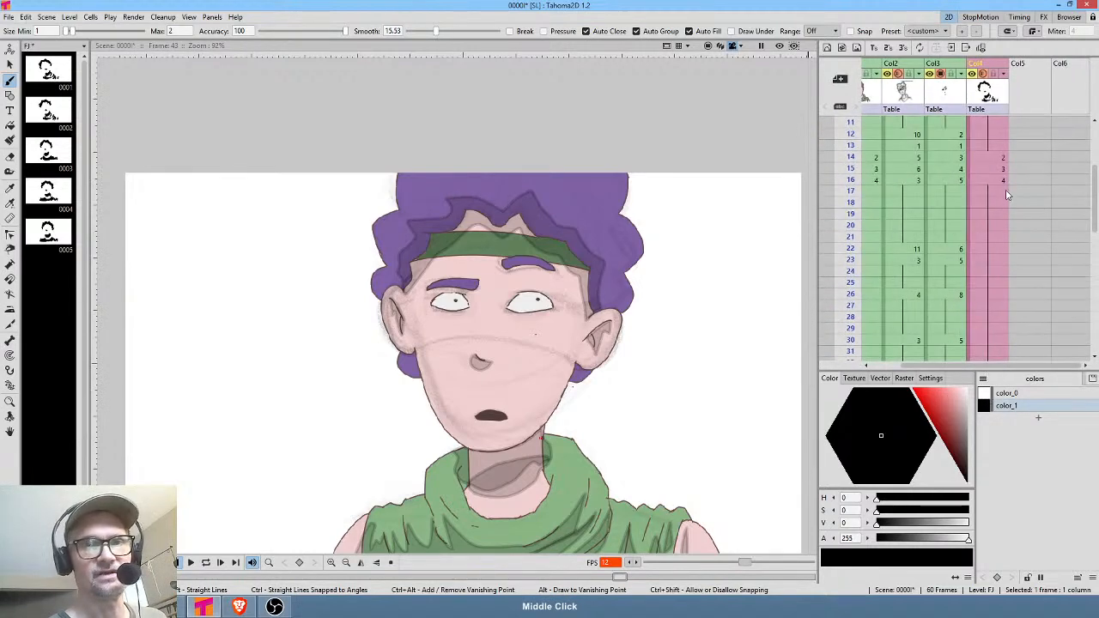
{"action": "scroll", "coordinate": [1022, 248], "scroll_direction": "left", "scroll_amount": 1}
{"action": "left_click", "coordinate": [1008, 122]}
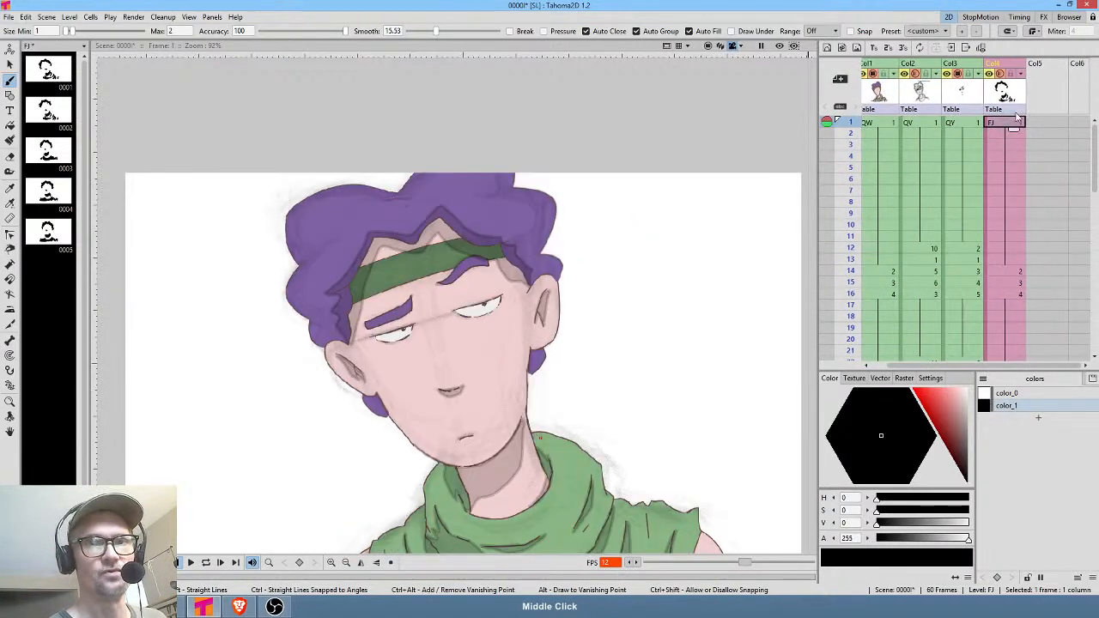
{"action": "left_click_drag", "start_coordinate": [853, 142], "coordinate": [852, 292]}
{"action": "scroll", "coordinate": [992, 312], "scroll_direction": "down", "scroll_amount": 2}
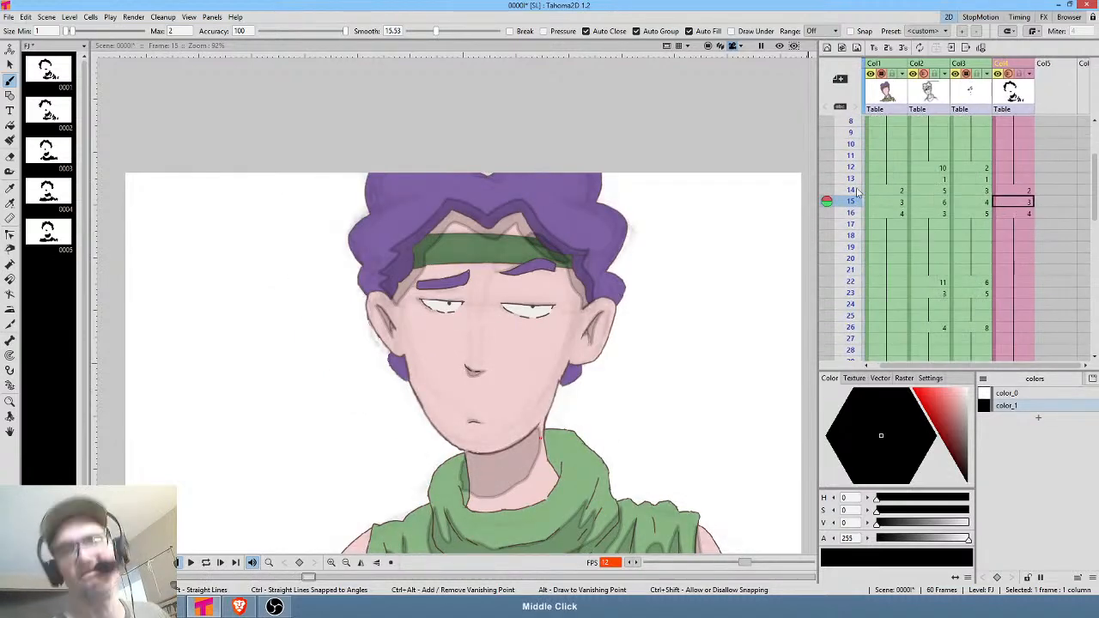
{"action": "mouse_move", "coordinate": [851, 188]}
{"action": "left_mouse_down"}
{"action": "mouse_move", "coordinate": [852, 247]}
{"action": "mouse_move", "coordinate": [852, 191]}
{"action": "mouse_move", "coordinate": [858, 208]}
{"action": "left_mouse_up"}
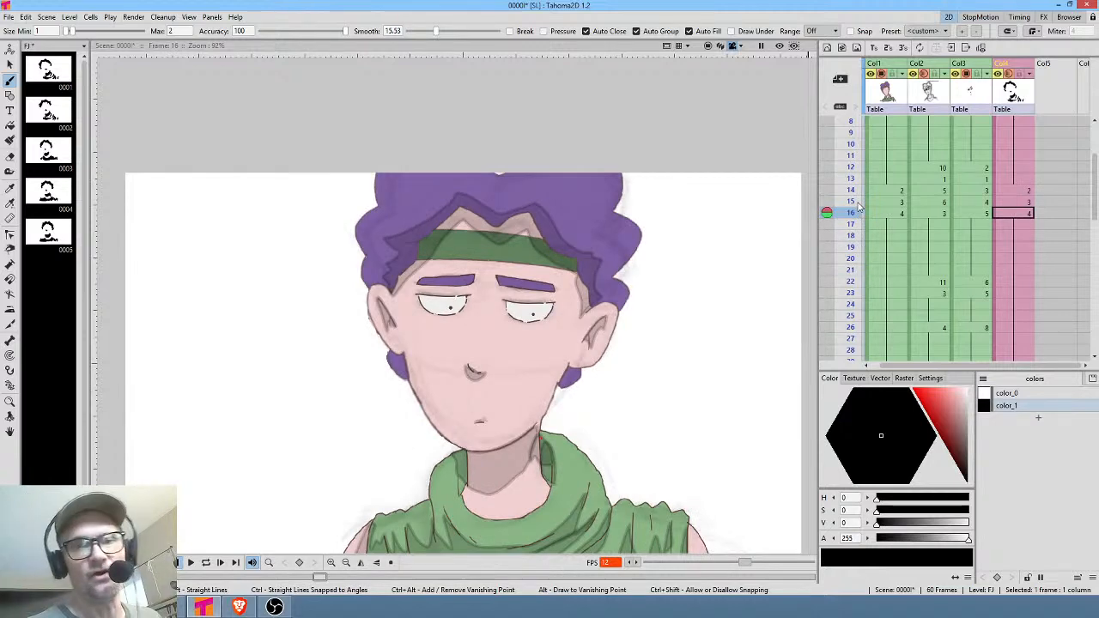
Examine the shadow timing at frame 44, and scrub through the head turn and the held poses up to frame 54.
{"action": "scroll", "coordinate": [1020, 295], "scroll_direction": "down", "scroll_amount": 5}
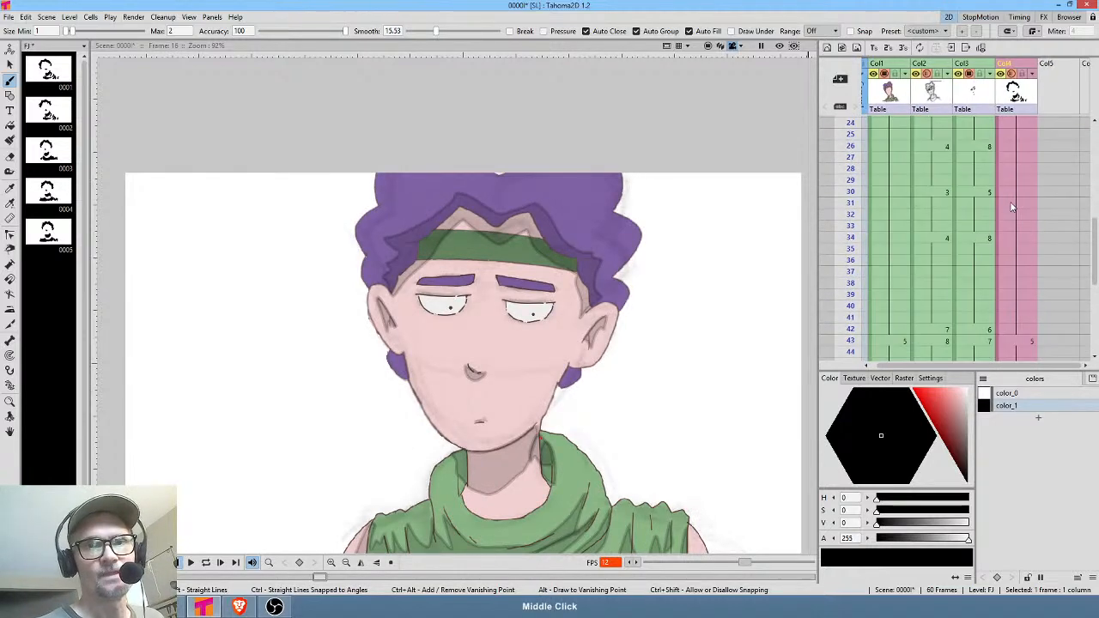
{"action": "scroll", "coordinate": [1014, 213], "scroll_direction": "down", "scroll_amount": 3}
{"action": "left_click", "coordinate": [851, 243]}
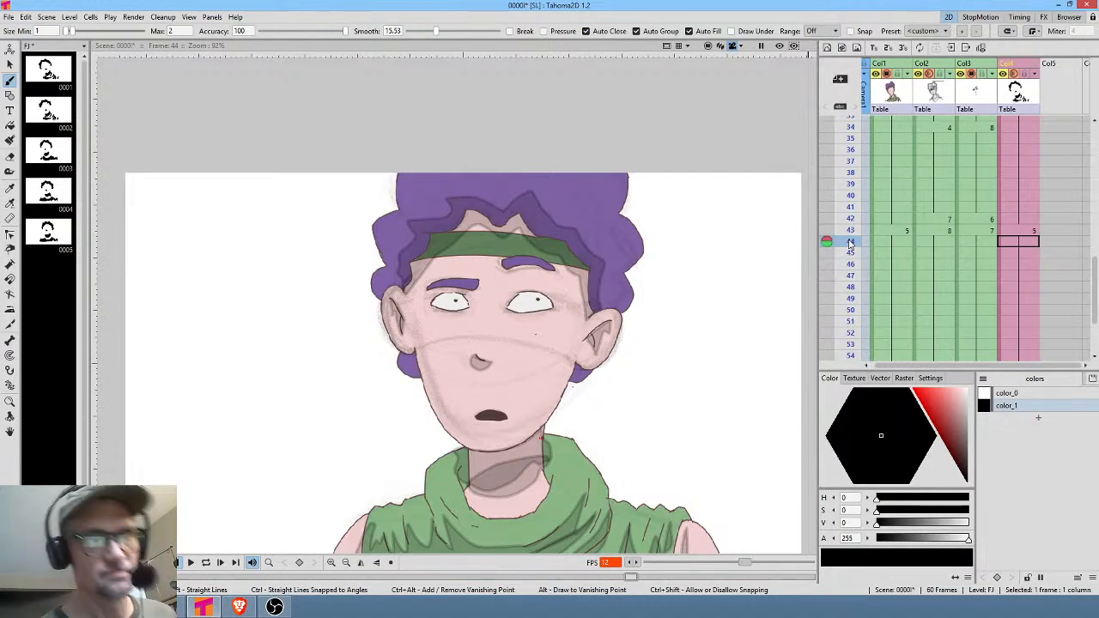
{"action": "left_click_drag", "start_coordinate": [1018, 278], "coordinate": [1011, 316]}
{"action": "left_click_drag", "start_coordinate": [1002, 171], "coordinate": [1005, 347]}
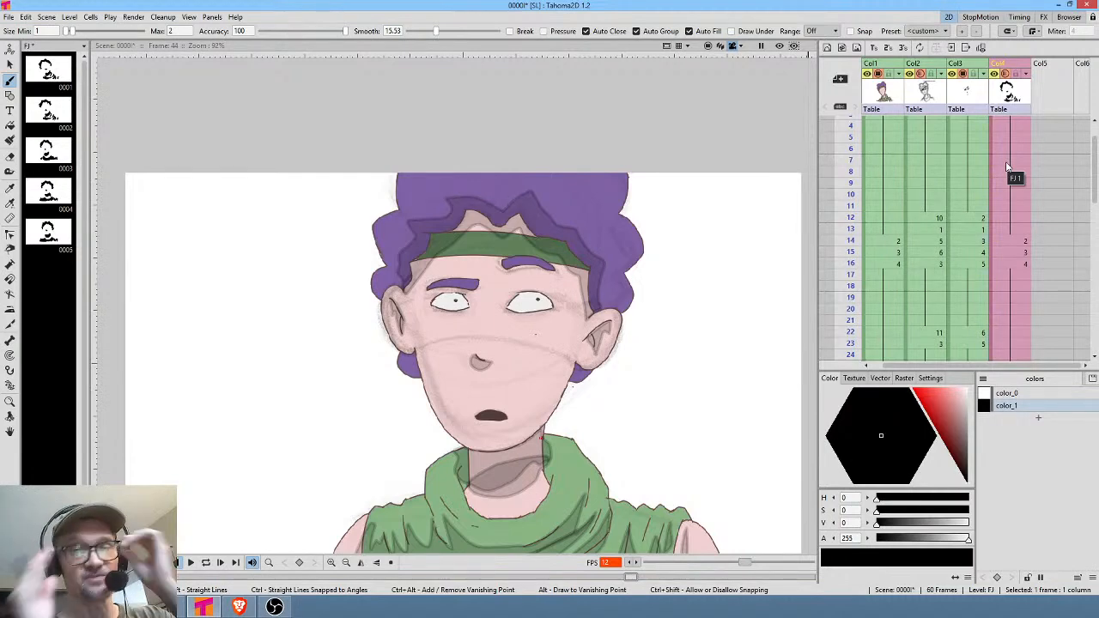
{"action": "left_click_drag", "start_coordinate": [1011, 223], "coordinate": [1004, 168]}
{"action": "left_click_drag", "start_coordinate": [848, 155], "coordinate": [852, 225]}
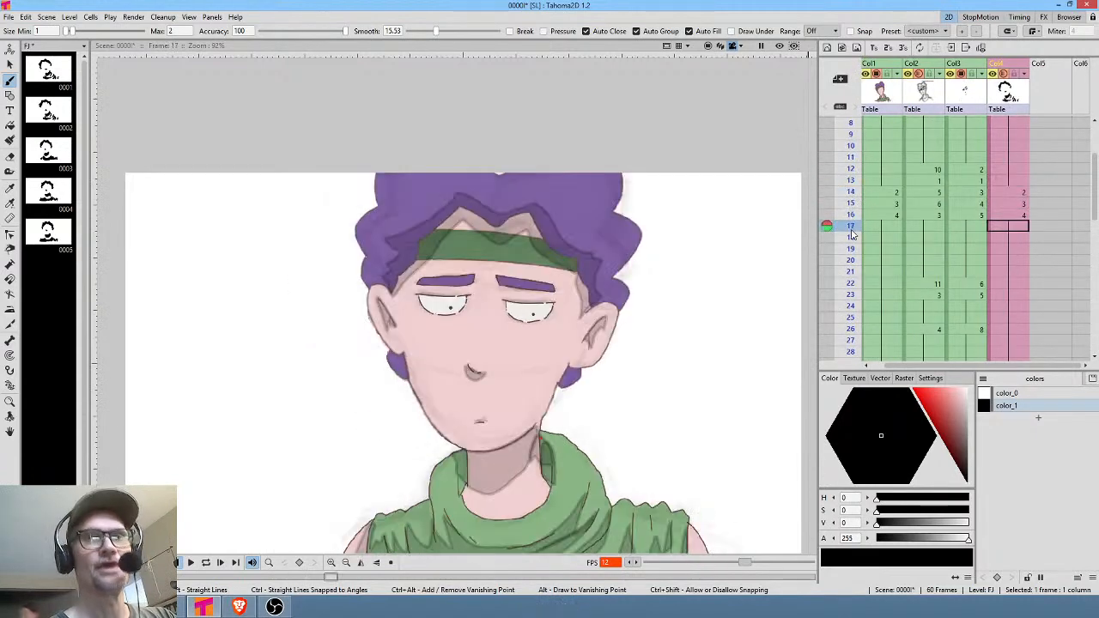
{"action": "left_click_drag", "start_coordinate": [1012, 321], "coordinate": [1021, 169]}
{"action": "left_click_drag", "start_coordinate": [850, 152], "coordinate": [853, 267]}
{"action": "left_click_drag", "start_coordinate": [1026, 320], "coordinate": [1027, 117]}
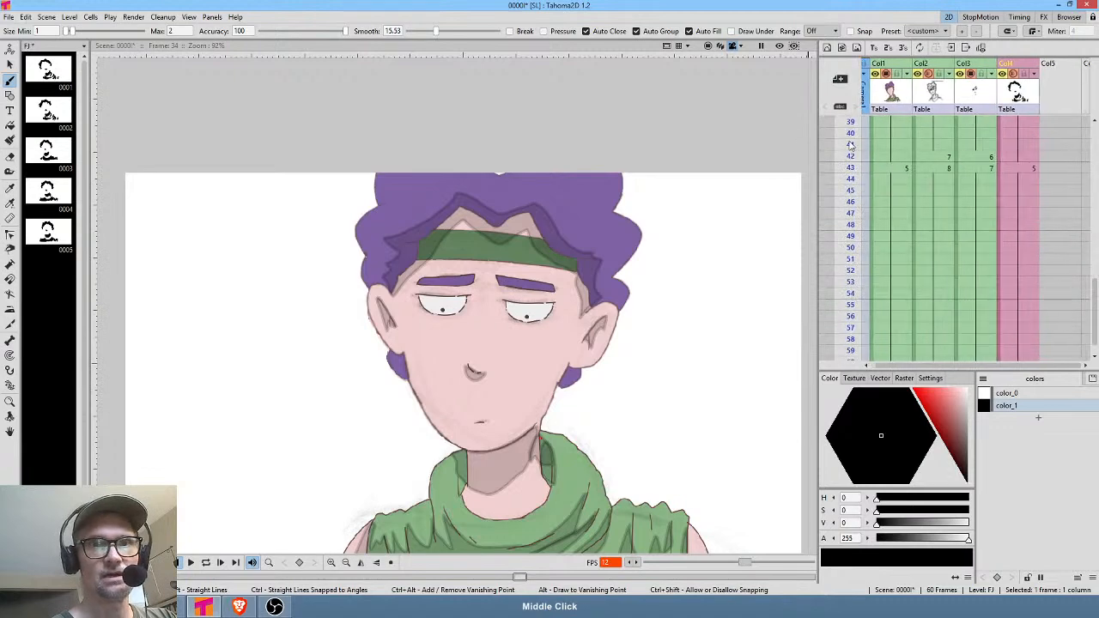
{"action": "left_click_drag", "start_coordinate": [850, 144], "coordinate": [848, 291]}
{"action": "left_click_drag", "start_coordinate": [1033, 300], "coordinate": [1047, 175]}
{"action": "left_click_drag", "start_coordinate": [873, 177], "coordinate": [903, 315]}
{"action": "left_click_drag", "start_coordinate": [1016, 208], "coordinate": [987, 239]}
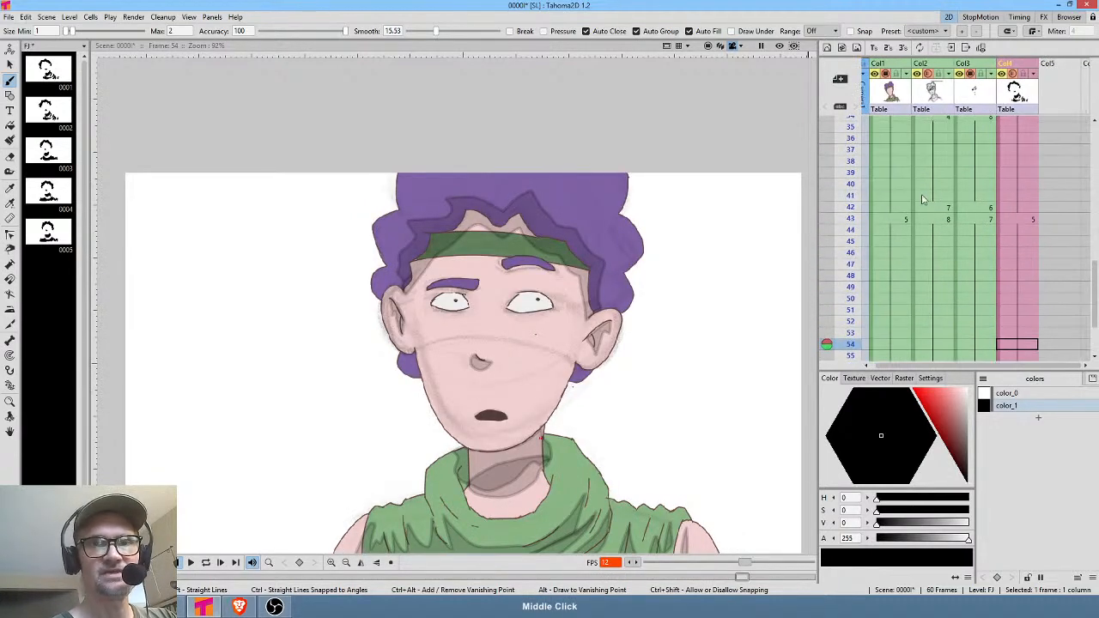
Compare the shadow drawings around frames 43 to 45 with those around frames 15 to 18.
{"action": "left_click_drag", "start_coordinate": [850, 174], "coordinate": [850, 243]}
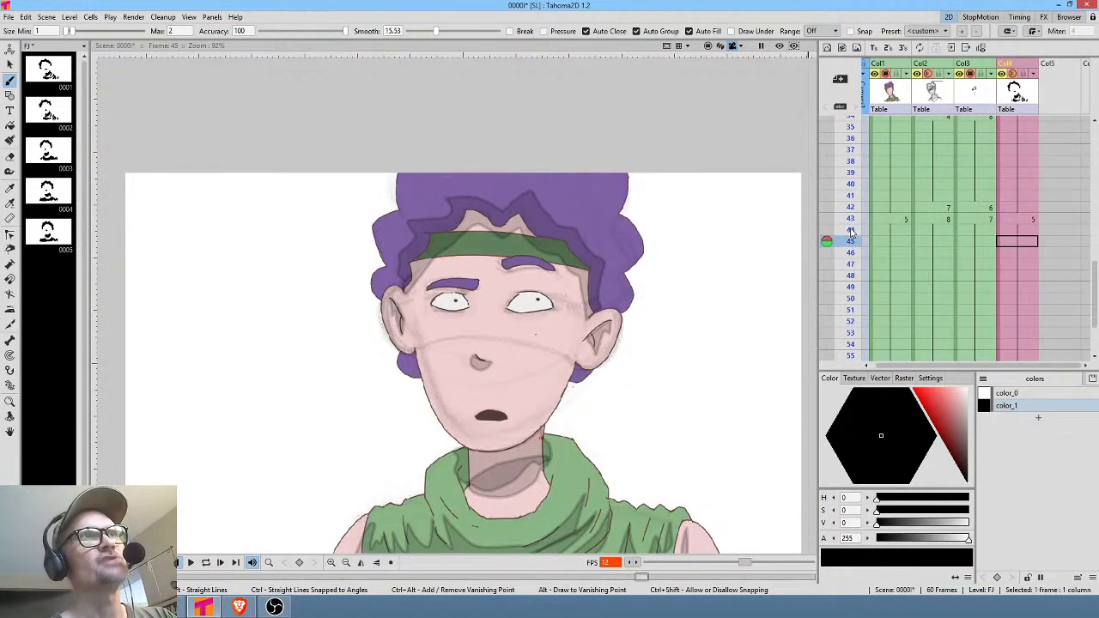
{"action": "left_click", "coordinate": [1016, 221]}
{"action": "left_click_drag", "start_coordinate": [1027, 230], "coordinate": [1000, 348]}
{"action": "left_click_drag", "start_coordinate": [1001, 184], "coordinate": [1006, 338]}
{"action": "left_click_drag", "start_coordinate": [1015, 238], "coordinate": [1023, 227]}
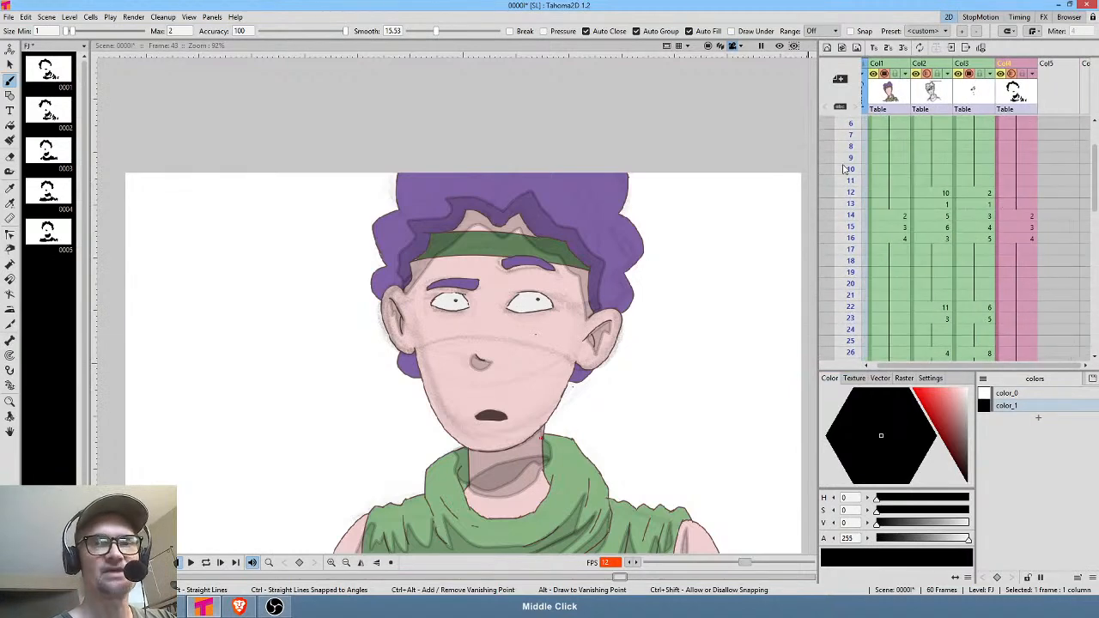
{"action": "left_click_drag", "start_coordinate": [847, 184], "coordinate": [849, 261]}
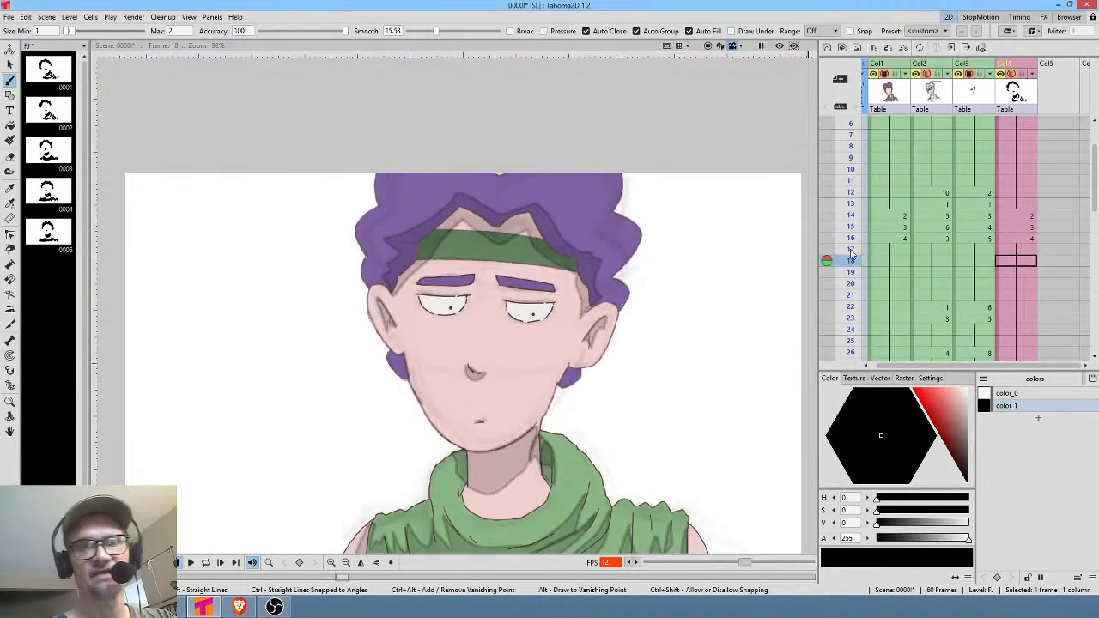
{"action": "left_click_drag", "start_coordinate": [853, 177], "coordinate": [848, 223]}
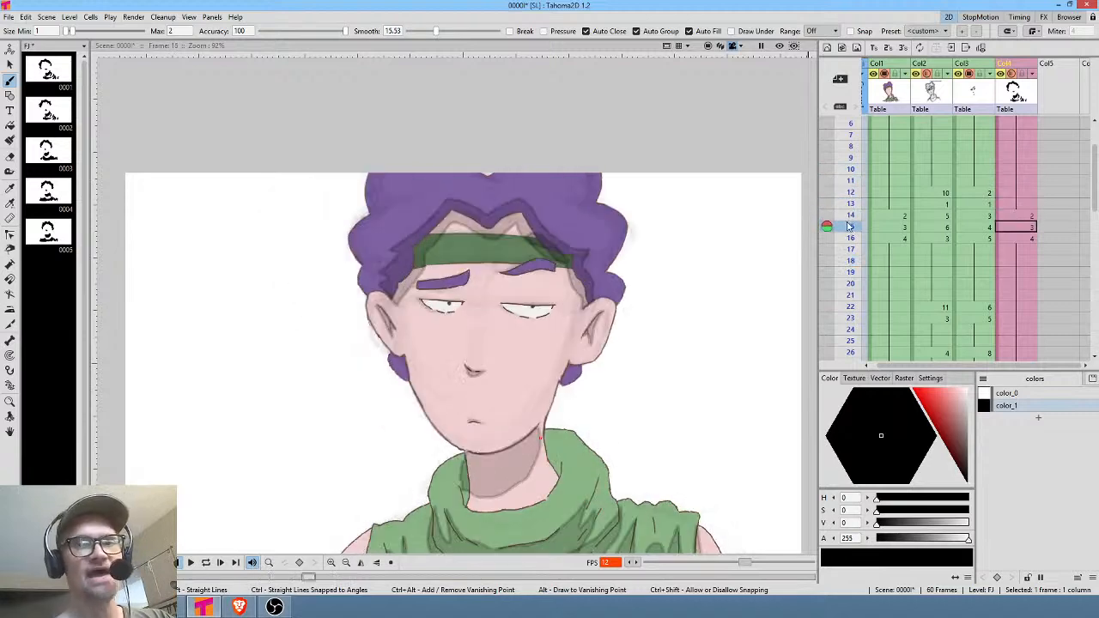
{"action": "left_click_drag", "start_coordinate": [1020, 281], "coordinate": [1020, 336]}
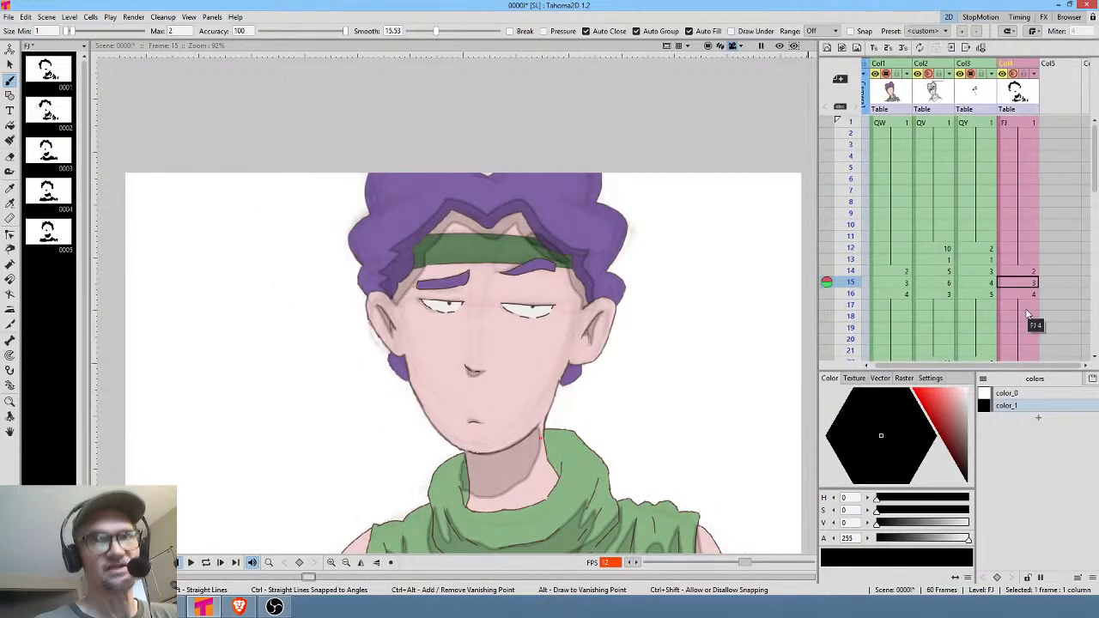
Scrub the whole animation from frame 1 to frame 60 to review how the shadows follow the character.
{"action": "left_click", "coordinate": [1028, 124]}
{"action": "left_click_drag", "start_coordinate": [1001, 211], "coordinate": [1029, 223]}
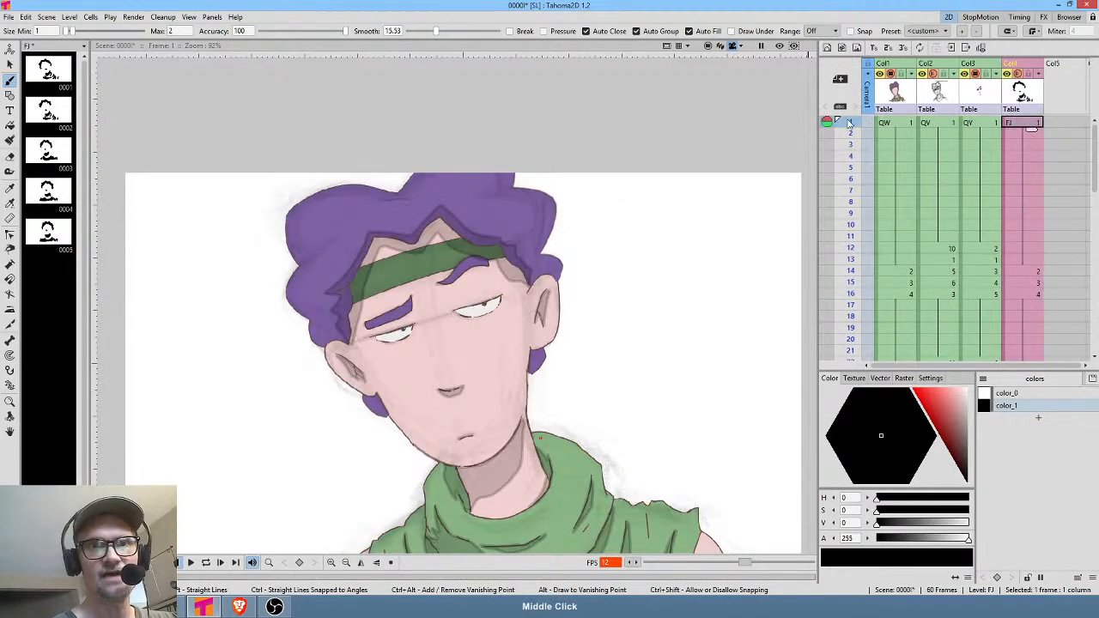
{"action": "left_click_drag", "start_coordinate": [849, 124], "coordinate": [849, 281]}
{"action": "left_click_drag", "start_coordinate": [1059, 291], "coordinate": [1044, 200]}
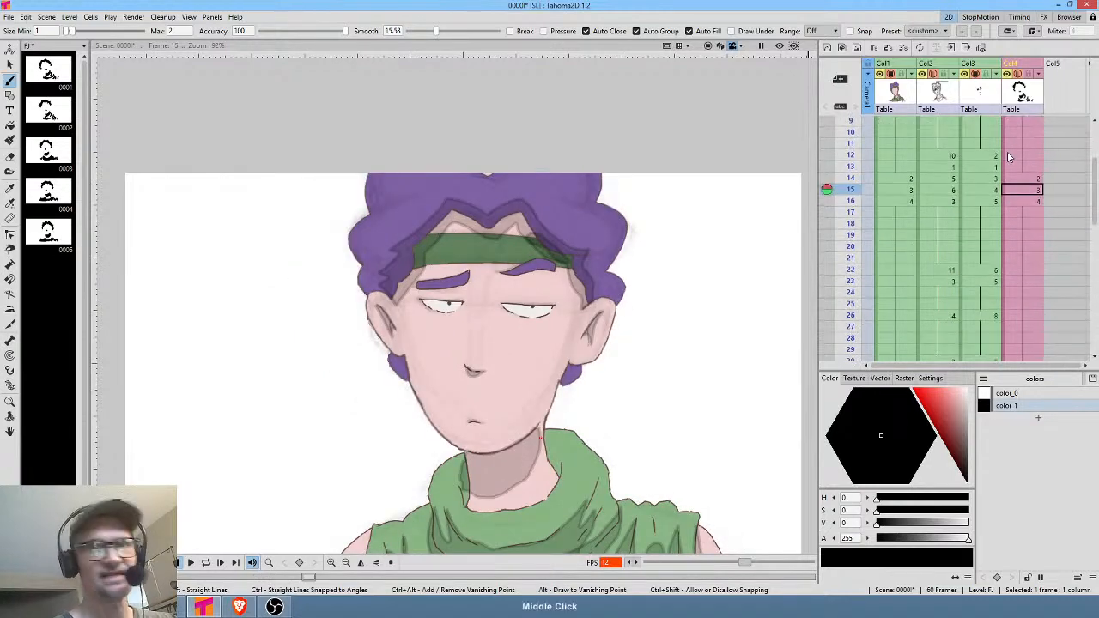
{"action": "left_click_drag", "start_coordinate": [851, 184], "coordinate": [850, 221]}
{"action": "mouse_move", "coordinate": [1026, 308]}
{"action": "left_mouse_down"}
{"action": "mouse_move", "coordinate": [1046, 195]}
{"action": "mouse_move", "coordinate": [1020, 272]}
{"action": "mouse_move", "coordinate": [1033, 185]}
{"action": "left_mouse_up"}
{"action": "left_click_drag", "start_coordinate": [850, 247], "coordinate": [850, 303]}
{"action": "left_click_drag", "start_coordinate": [1036, 328], "coordinate": [1042, 155]}
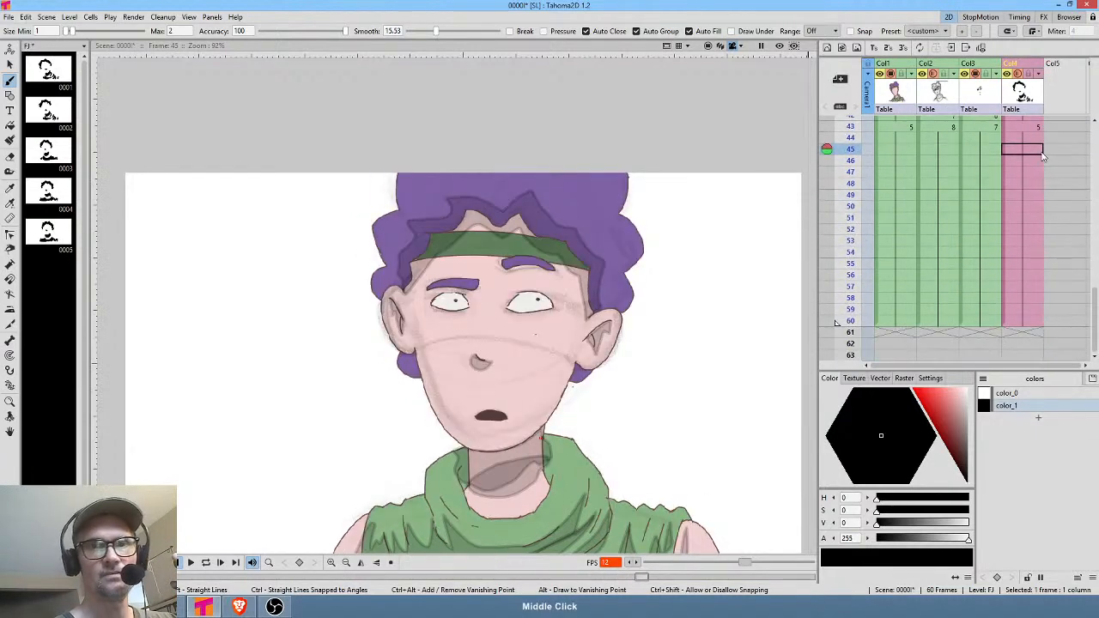
{"action": "left_click_drag", "start_coordinate": [857, 159], "coordinate": [854, 318]}
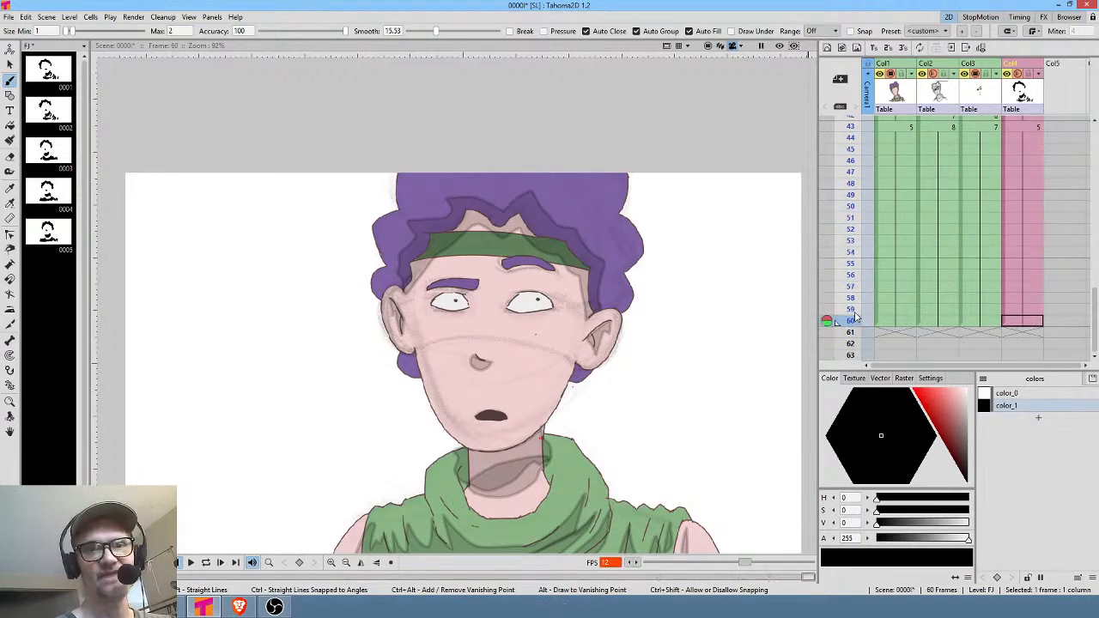
Recheck the shadows backwards from frame 60 by way of frames 41 and 14, ending on frame 1 of the FJ level.
{"action": "left_click_drag", "start_coordinate": [1016, 181], "coordinate": [1002, 309]}
{"action": "mouse_move", "coordinate": [849, 223]}
{"action": "left_mouse_down"}
{"action": "mouse_move", "coordinate": [848, 289]}
{"action": "mouse_move", "coordinate": [853, 232]}
{"action": "left_mouse_up"}
{"action": "left_click_drag", "start_coordinate": [1035, 215], "coordinate": [1022, 311]}
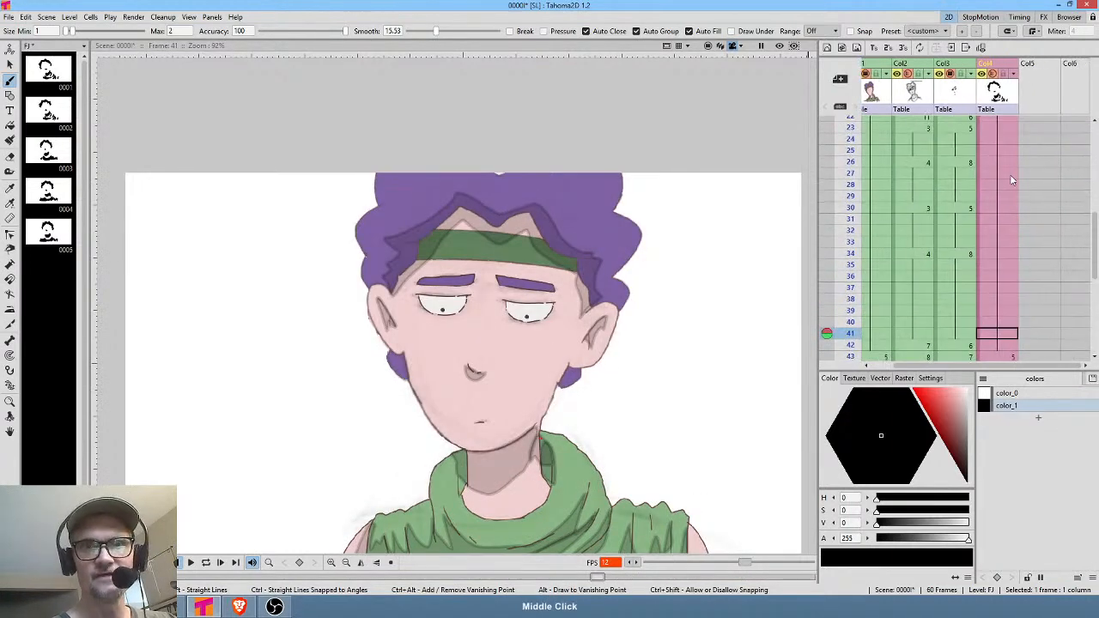
{"action": "mouse_move", "coordinate": [1010, 176]}
{"action": "left_mouse_down"}
{"action": "mouse_move", "coordinate": [1022, 345]}
{"action": "mouse_move", "coordinate": [1024, 172]}
{"action": "left_mouse_up"}
{"action": "left_click_drag", "start_coordinate": [853, 171], "coordinate": [854, 234]}
{"action": "left_click", "coordinate": [1016, 198]}
{"action": "left_click_drag", "start_coordinate": [1041, 230], "coordinate": [1035, 284]}
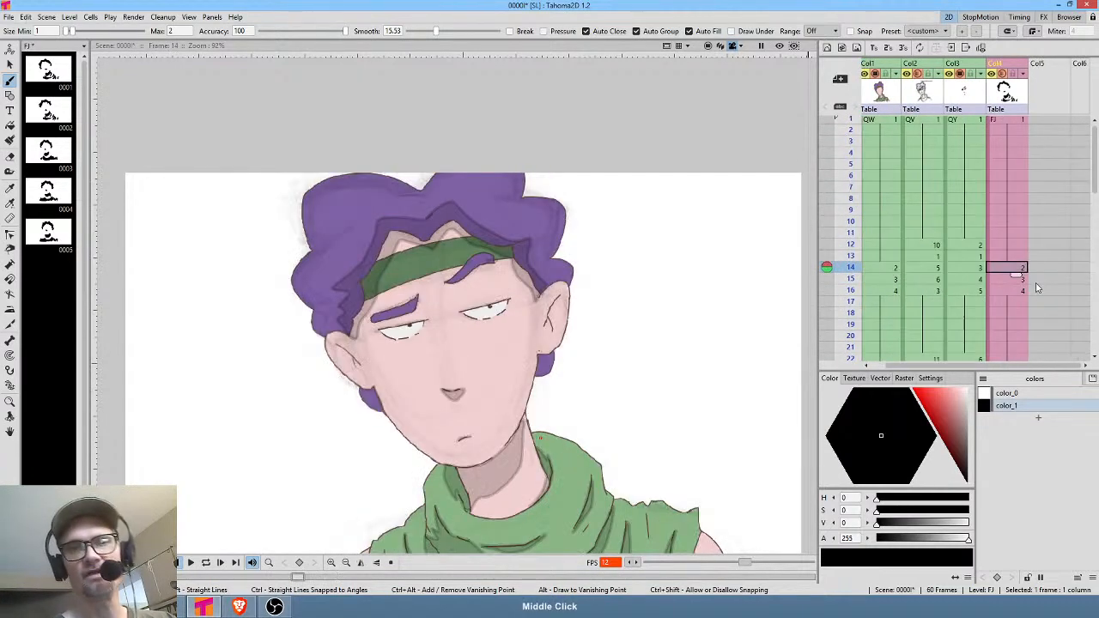
{"action": "left_click", "coordinate": [1017, 123]}
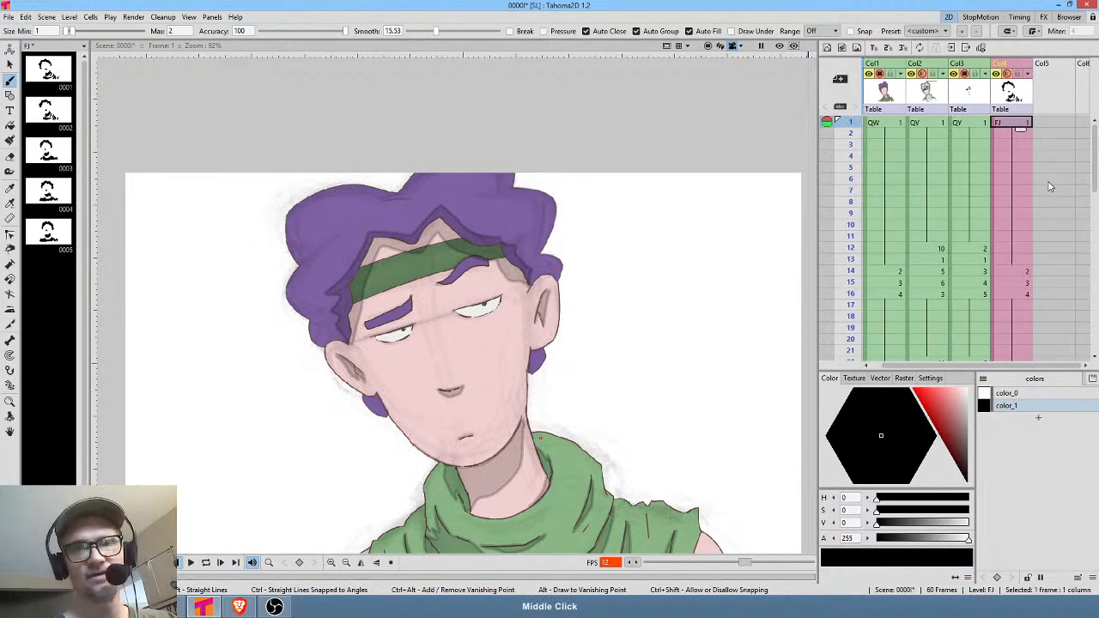
Save the scene with its levels, and save again with frame 1 of the empty Col5 selected.
{"action": "left_click", "coordinate": [8, 18]}
{"action": "left_click", "coordinate": [28, 60]}
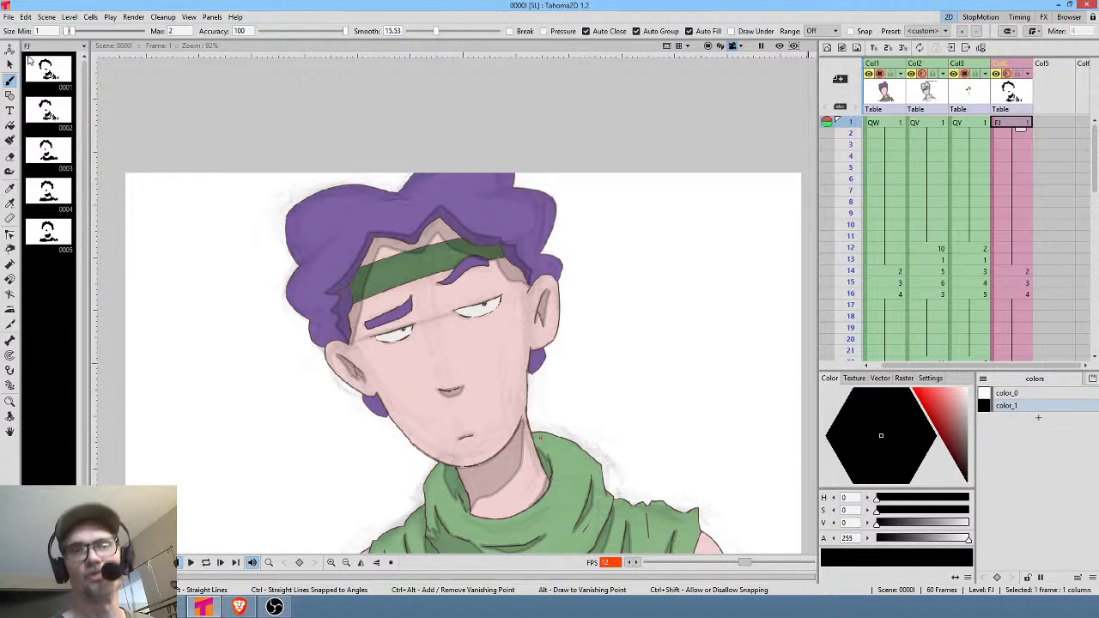
{"action": "left_click", "coordinate": [1053, 122]}
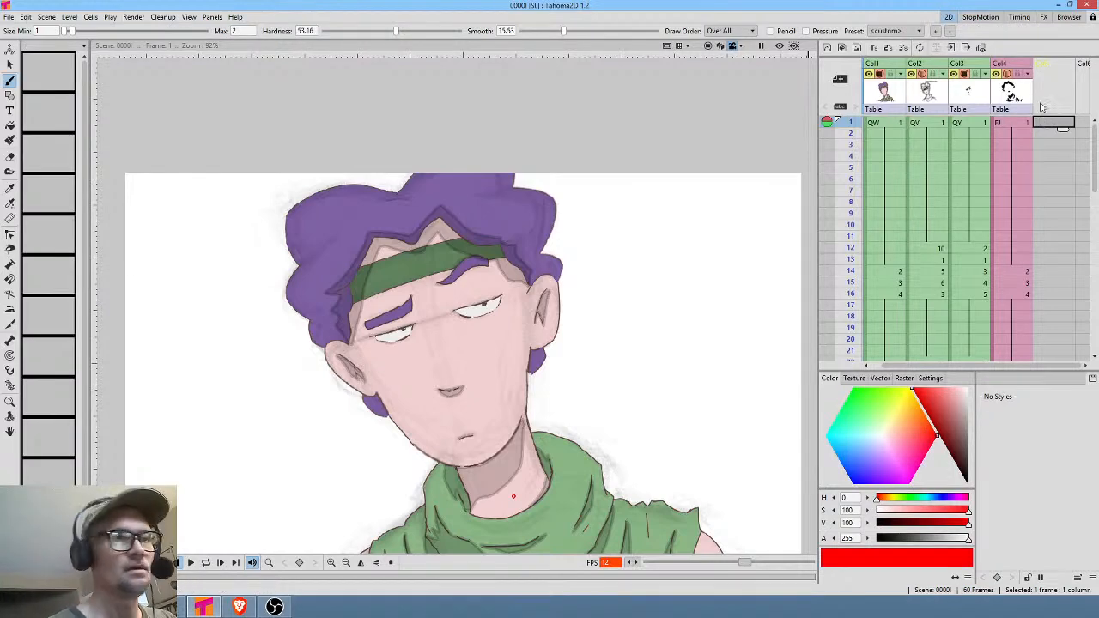
{"action": "left_click", "coordinate": [7, 16]}
{"action": "left_click", "coordinate": [33, 57]}
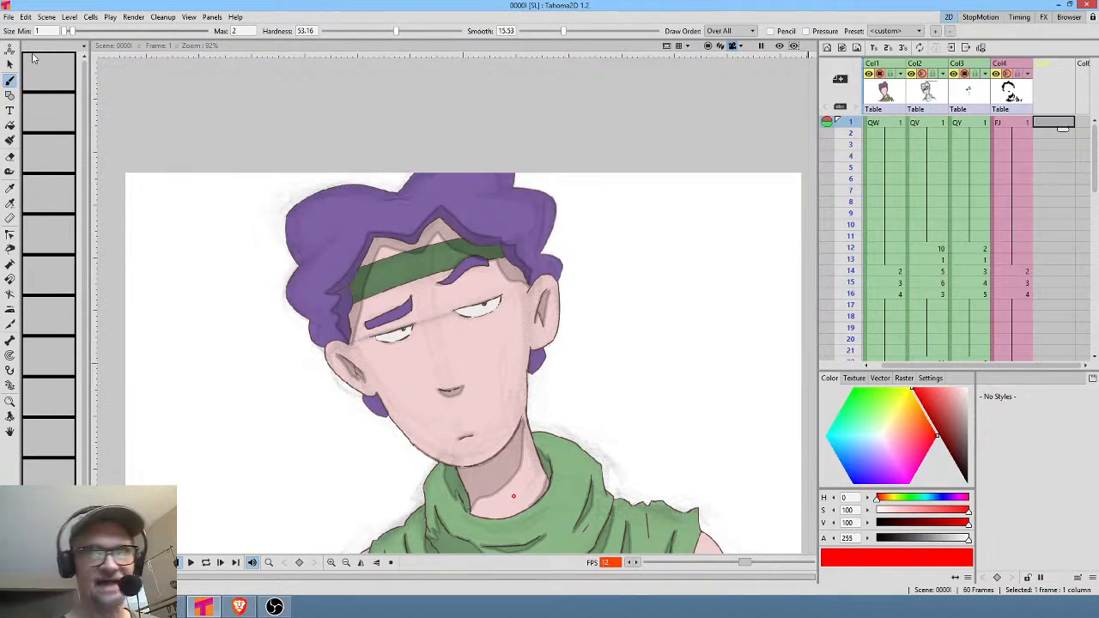
{"action": "left_click", "coordinate": [1017, 126]}
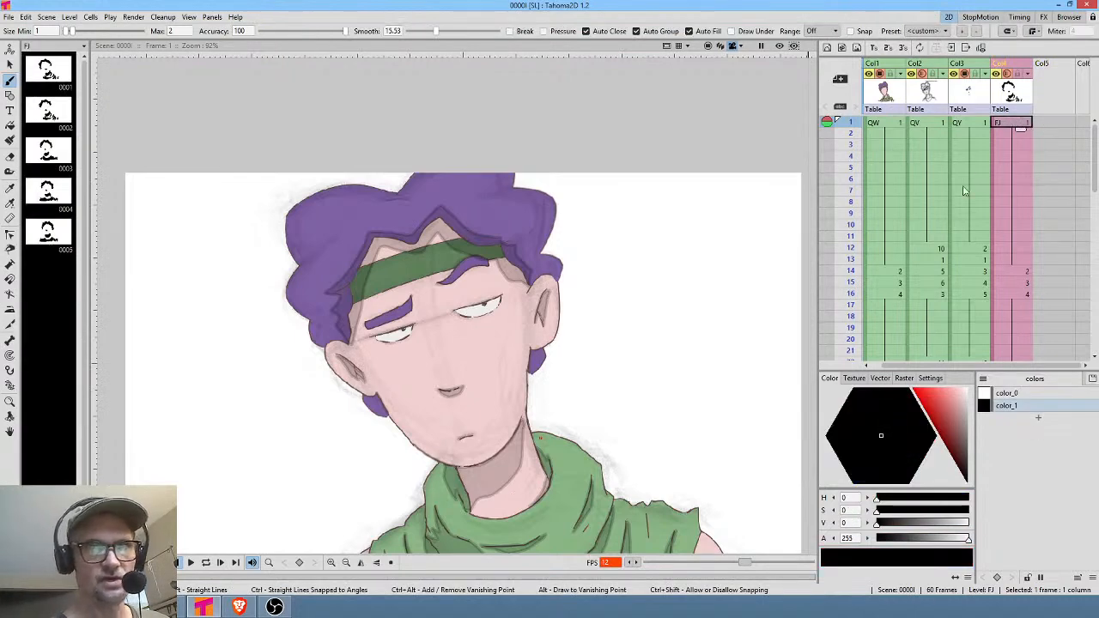
Play the animation in a loop and hide the rough sketch column Col2 to view the clean result, ending with playback stopped.
{"action": "left_click_drag", "start_coordinate": [592, 345], "coordinate": [580, 292]}
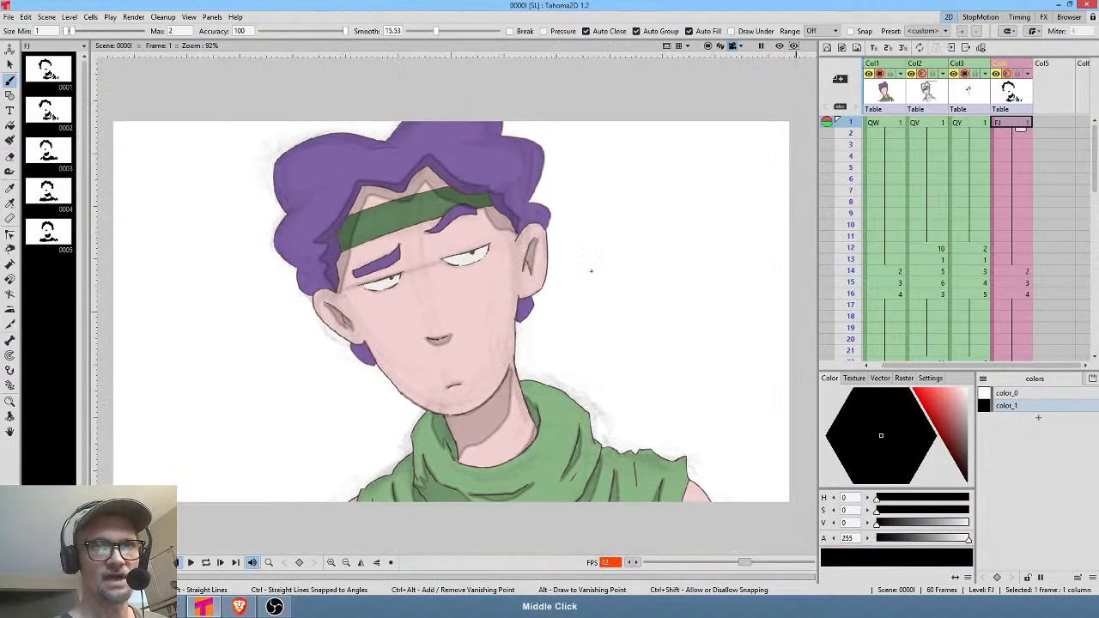
{"action": "left_click", "coordinate": [887, 125]}
{"action": "left_click", "coordinate": [1015, 125]}
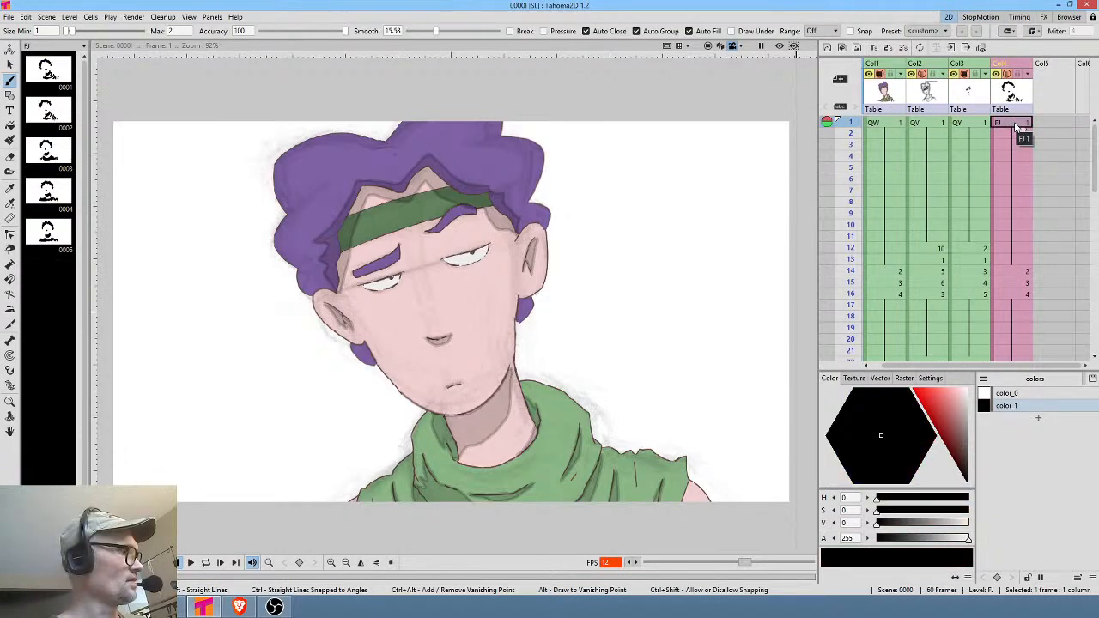
{"action": "key", "text": "l"}
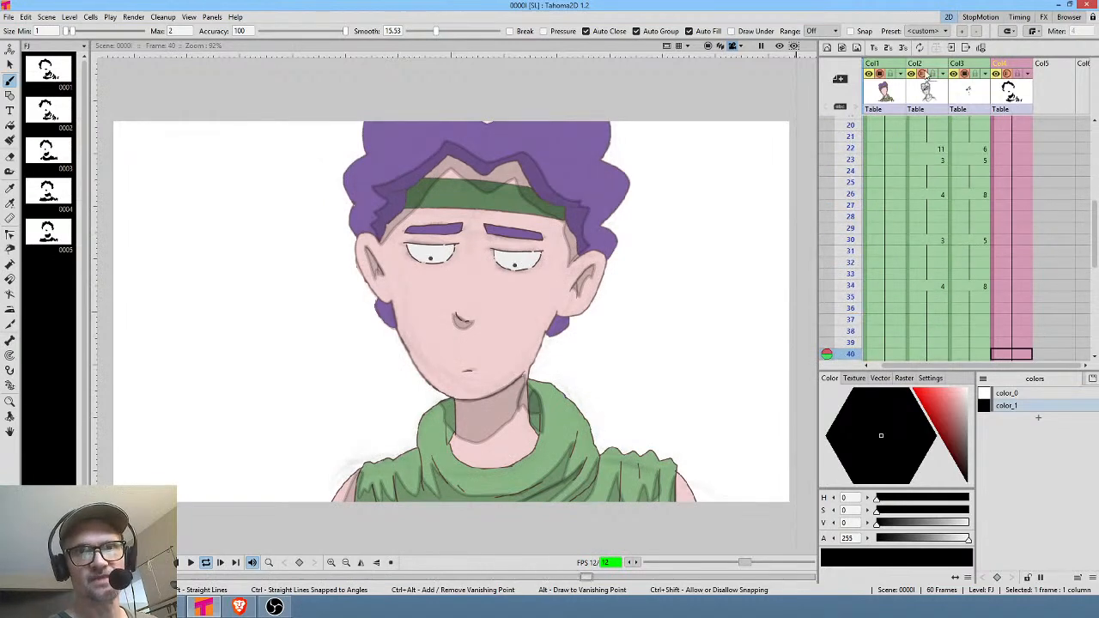
{"action": "left_click", "coordinate": [912, 74]}
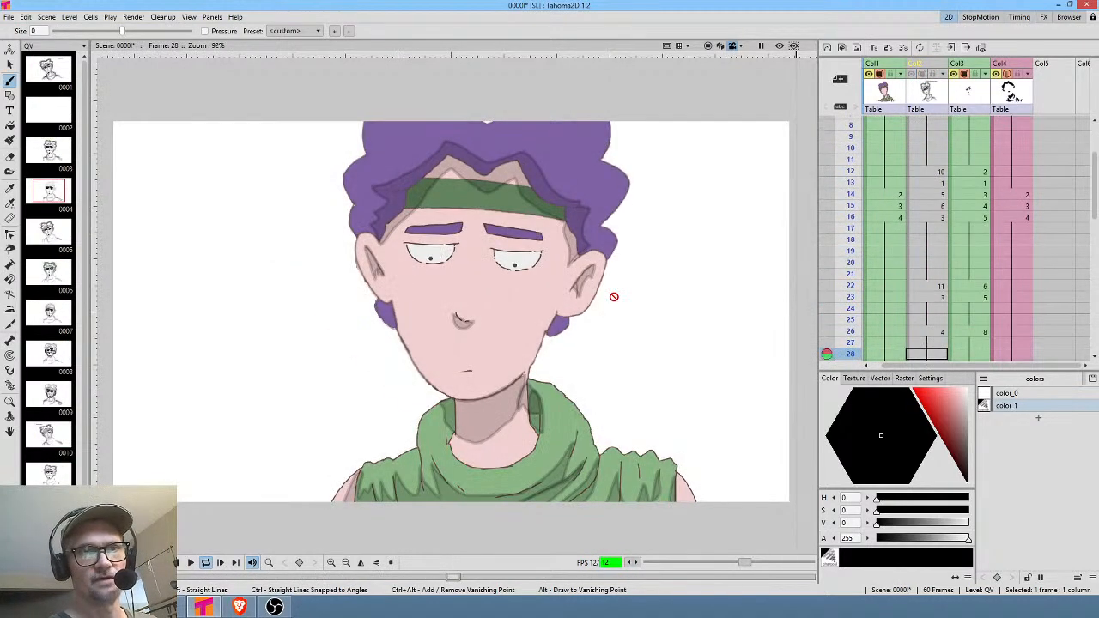
{"action": "scroll", "coordinate": [614, 299], "scroll_direction": "down", "scroll_amount": 1}
{"action": "scroll", "coordinate": [614, 299], "scroll_direction": "up", "scroll_amount": 2}
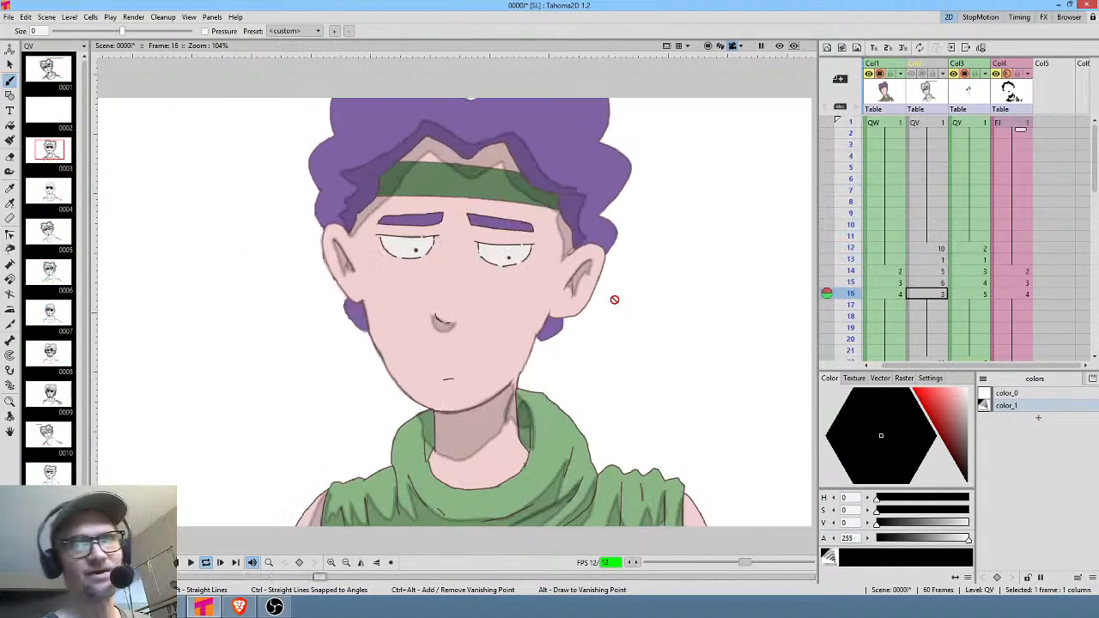
{"action": "key", "text": "l"}
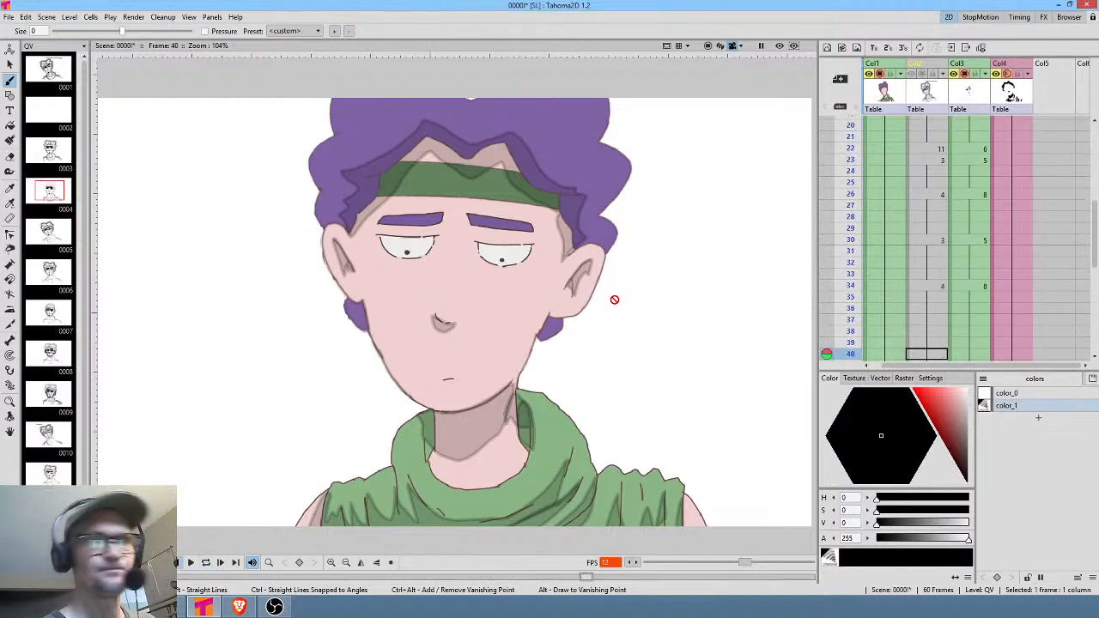
Return to frame 1 and select the first shadow cell of the FJ level.
{"action": "left_click_drag", "start_coordinate": [1003, 209], "coordinate": [995, 344]}
{"action": "left_click_drag", "start_coordinate": [1005, 154], "coordinate": [1019, 268]}
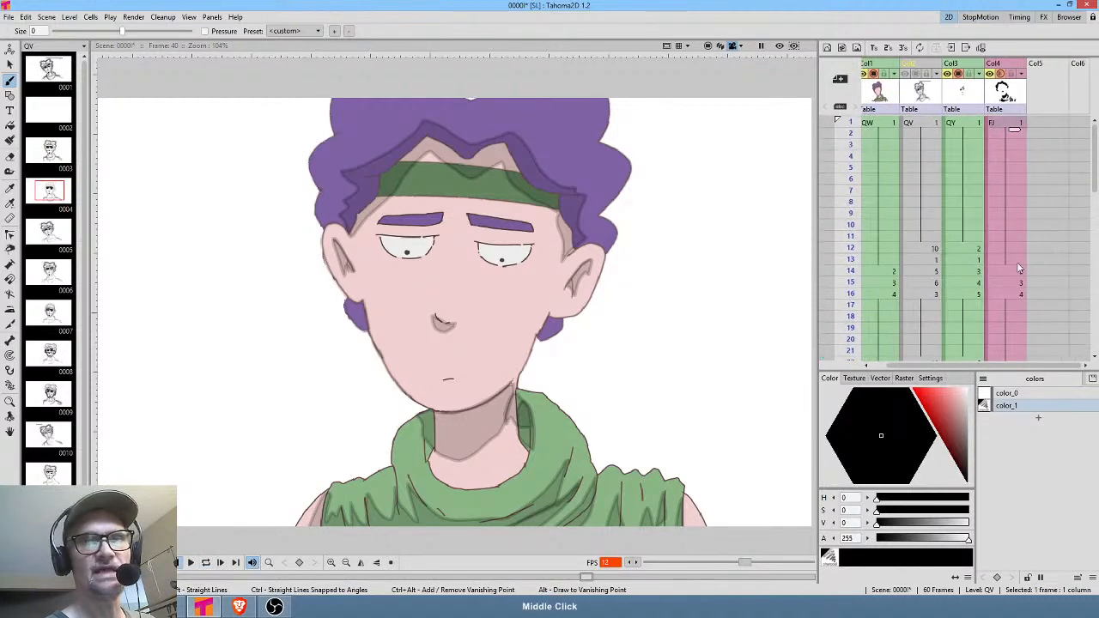
{"action": "left_click", "coordinate": [1013, 127]}
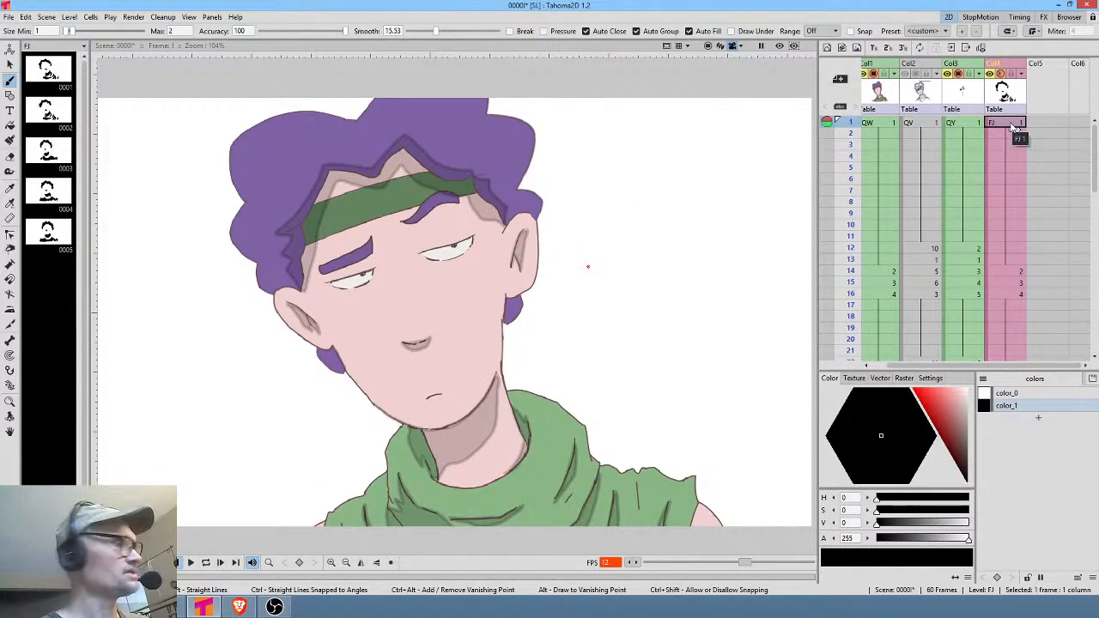
Play the animation through once more and save the scene with all its levels.
{"action": "key", "text": "l"}
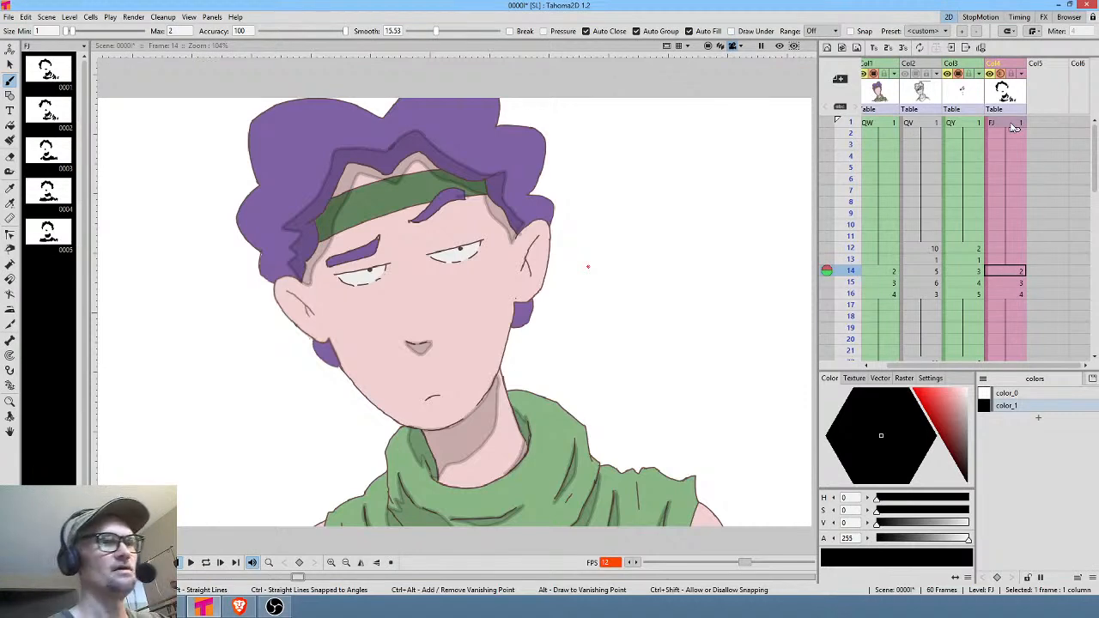
{"action": "left_click", "coordinate": [7, 17]}
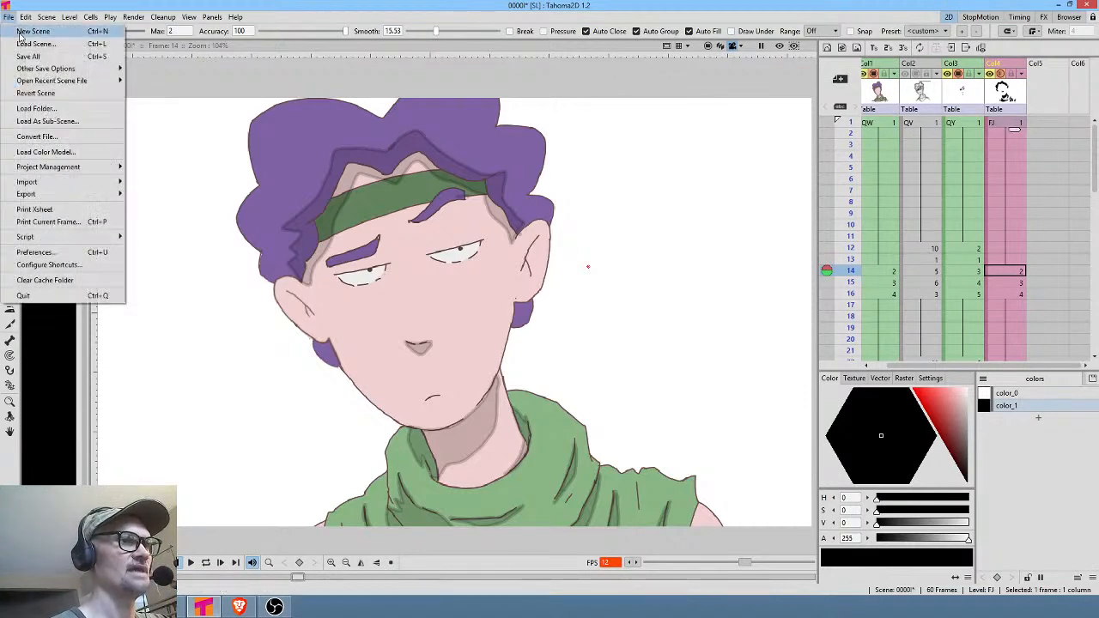
{"action": "left_click", "coordinate": [29, 57]}
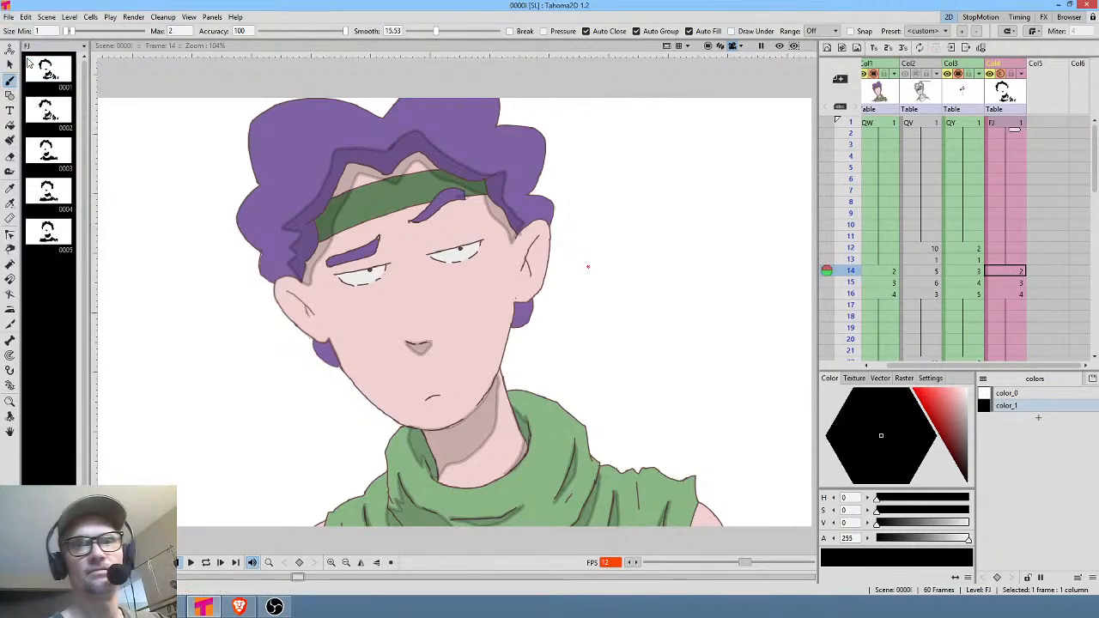
Review the FJ shadows from frame 1 through frame 8 to the second drawing at frame 14.
{"action": "left_click", "coordinate": [1019, 122]}
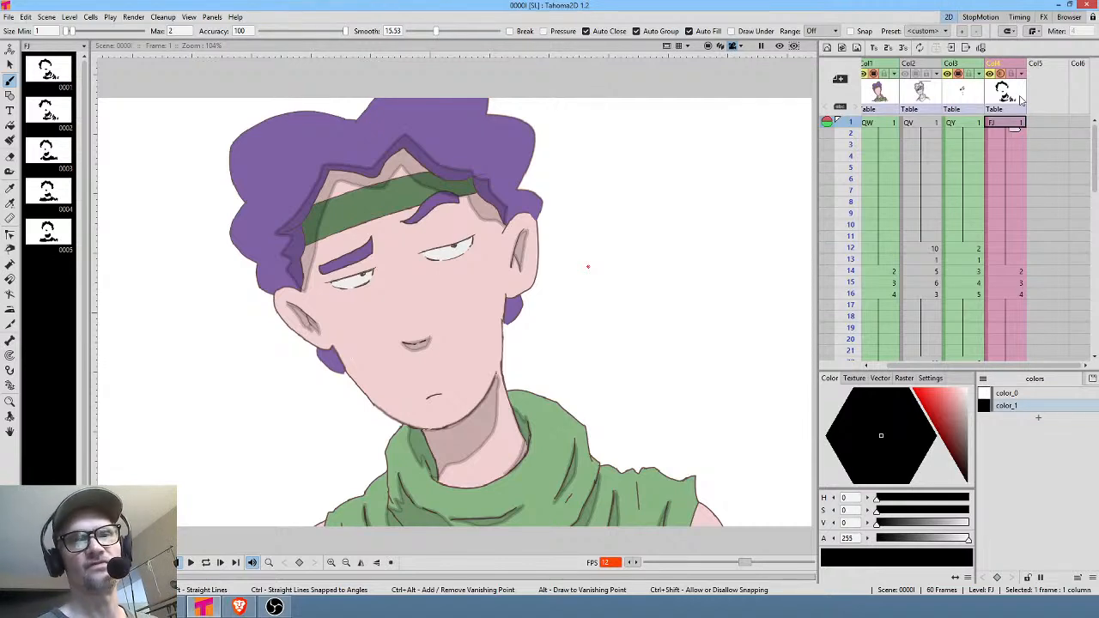
{"action": "left_click", "coordinate": [975, 122]}
{"action": "left_click", "coordinate": [999, 122]}
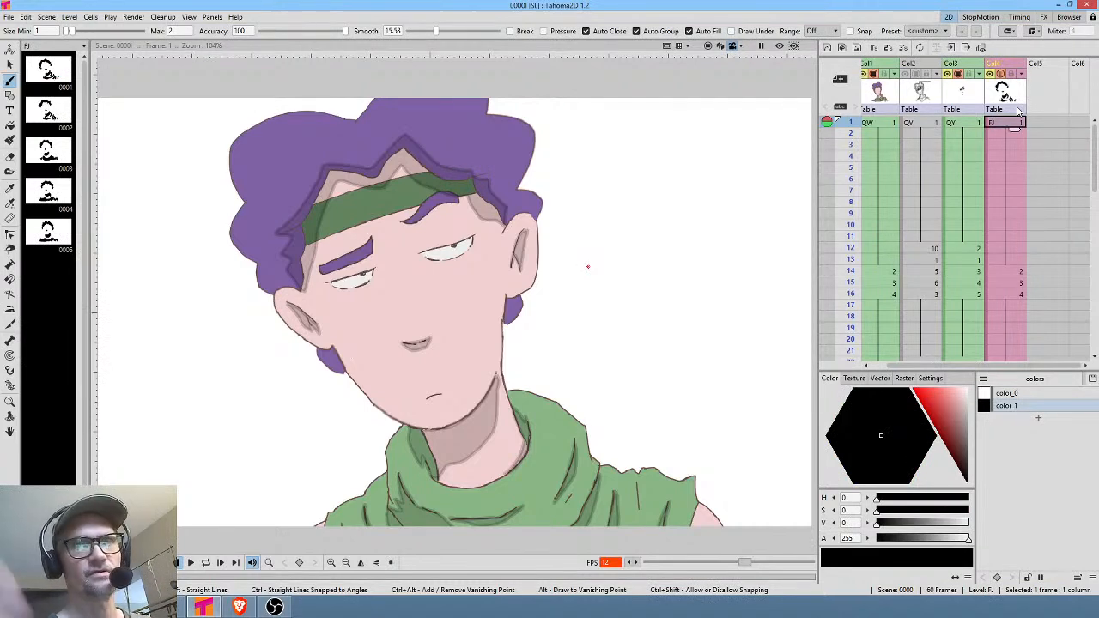
{"action": "left_click_drag", "start_coordinate": [852, 126], "coordinate": [850, 202]}
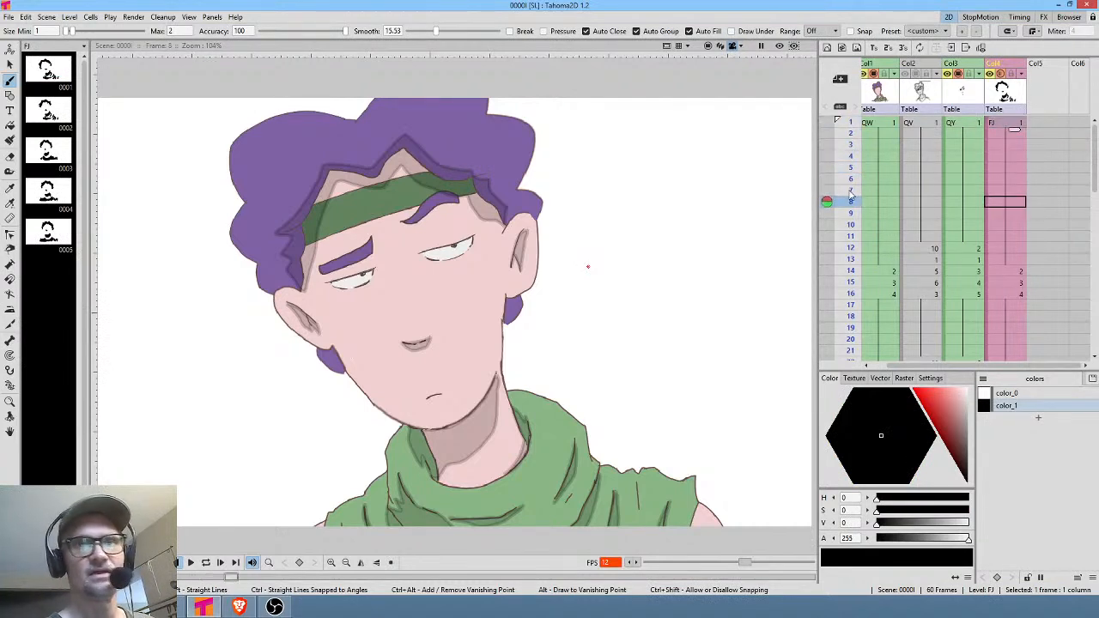
{"action": "middle_click", "coordinate": [1021, 228]}
{"action": "left_click_drag", "start_coordinate": [854, 157], "coordinate": [848, 256]}
{"action": "left_click", "coordinate": [1017, 212]}
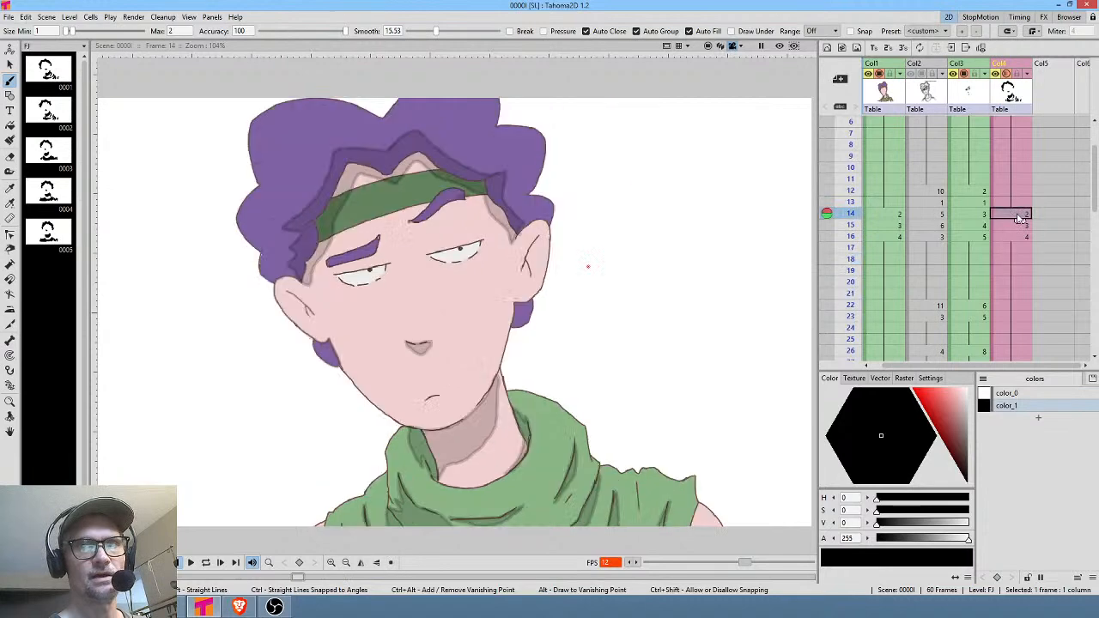
Inspect the FJ shadow at frame 16 and look over how long its drawings are held along the timeline.
{"action": "left_click", "coordinate": [1016, 233]}
{"action": "middle_click", "coordinate": [1021, 227]}
{"action": "left_click_drag", "start_coordinate": [1020, 222], "coordinate": [1018, 322]}
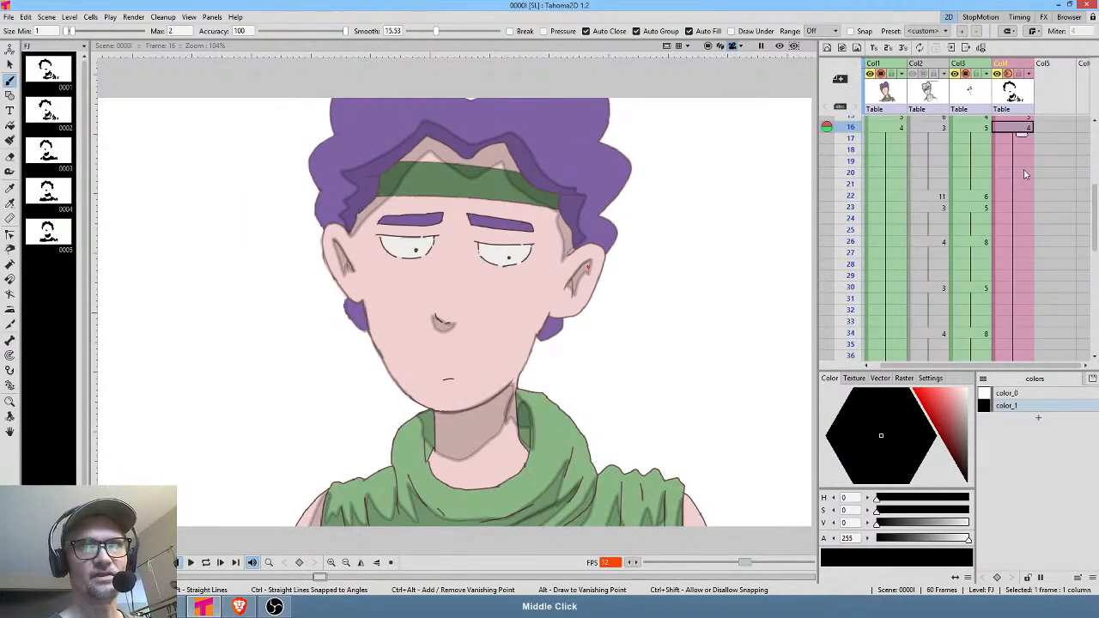
{"action": "left_click_drag", "start_coordinate": [1023, 170], "coordinate": [1000, 350]}
{"action": "left_click_drag", "start_coordinate": [1002, 150], "coordinate": [1019, 127]}
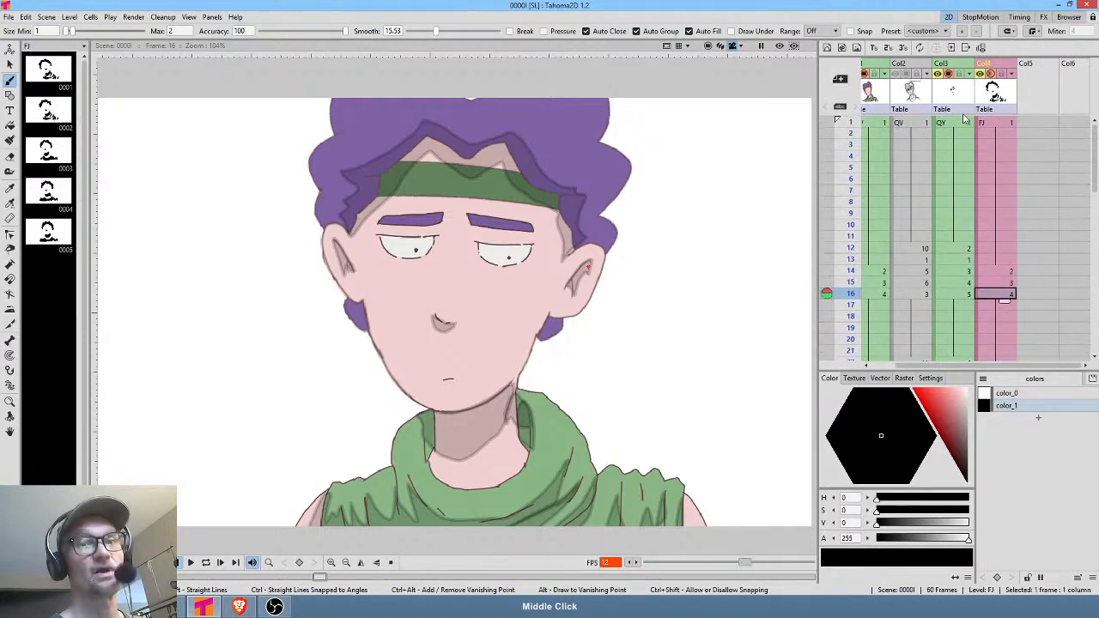
{"action": "left_click_drag", "start_coordinate": [935, 158], "coordinate": [962, 163]}
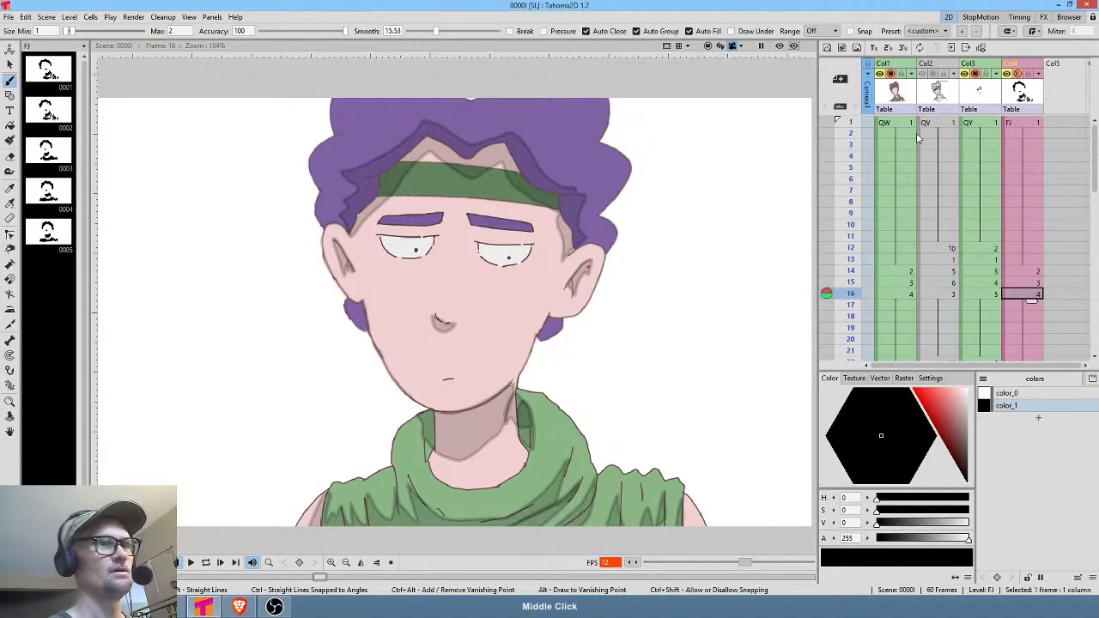
Save the scene and all its levels again.
{"action": "left_click", "coordinate": [8, 16]}
{"action": "left_click", "coordinate": [28, 64]}
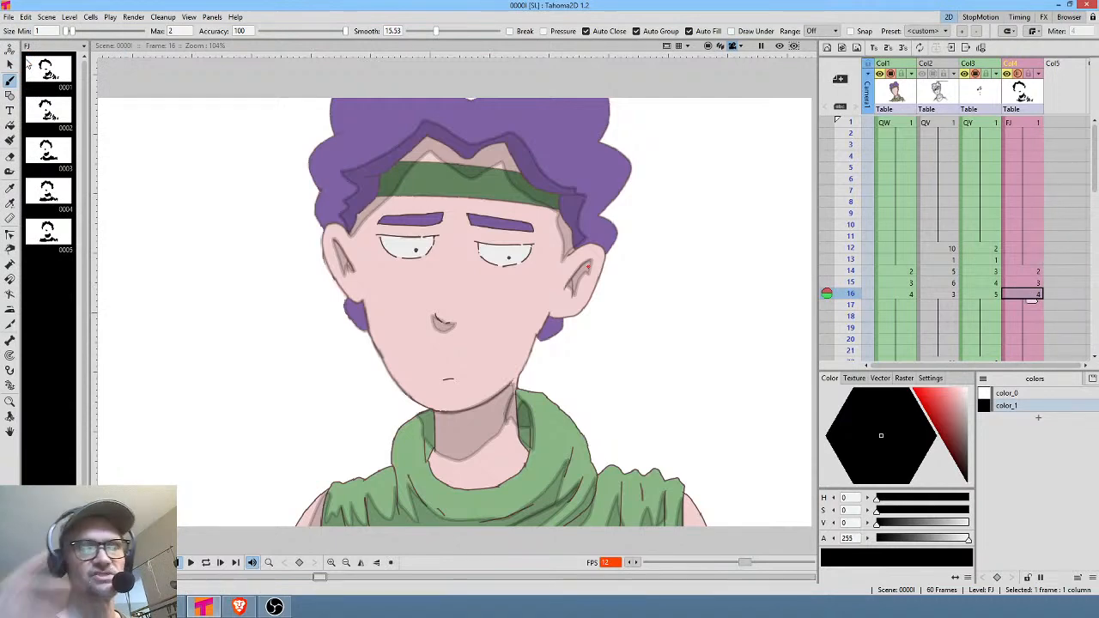
Step through the FJ shadows from frame 1 by way of frame 16 to the open-mouthed pose at frame 43.
{"action": "left_click", "coordinate": [1030, 126]}
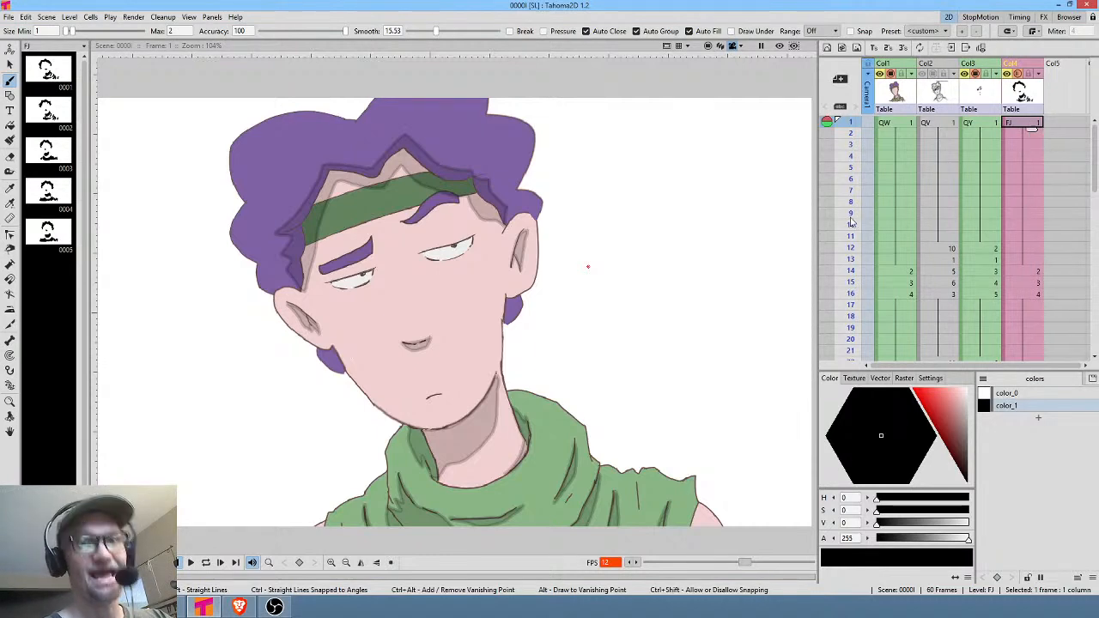
{"action": "left_click_drag", "start_coordinate": [850, 215], "coordinate": [847, 294]}
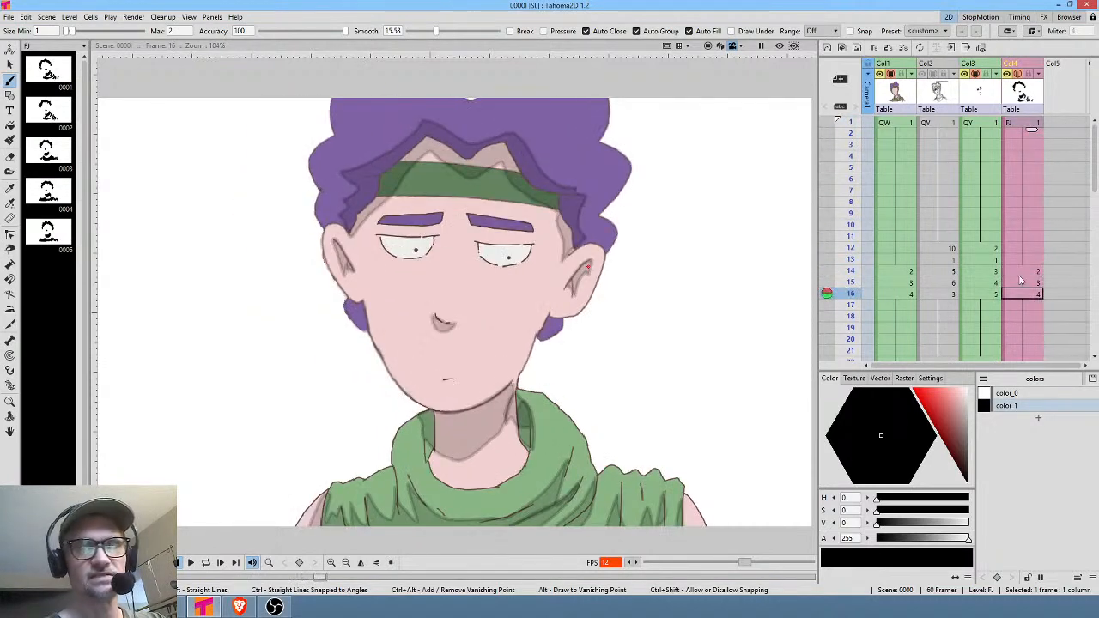
{"action": "left_click_drag", "start_coordinate": [1032, 290], "coordinate": [1024, 190]}
{"action": "left_click_drag", "start_coordinate": [1025, 227], "coordinate": [1030, 171]}
{"action": "left_click_drag", "start_coordinate": [1019, 259], "coordinate": [1027, 211]}
{"action": "left_click_drag", "start_coordinate": [851, 282], "coordinate": [853, 323]}
{"action": "left_click_drag", "start_coordinate": [1016, 271], "coordinate": [1030, 193]}
{"action": "left_click", "coordinate": [1029, 240]}
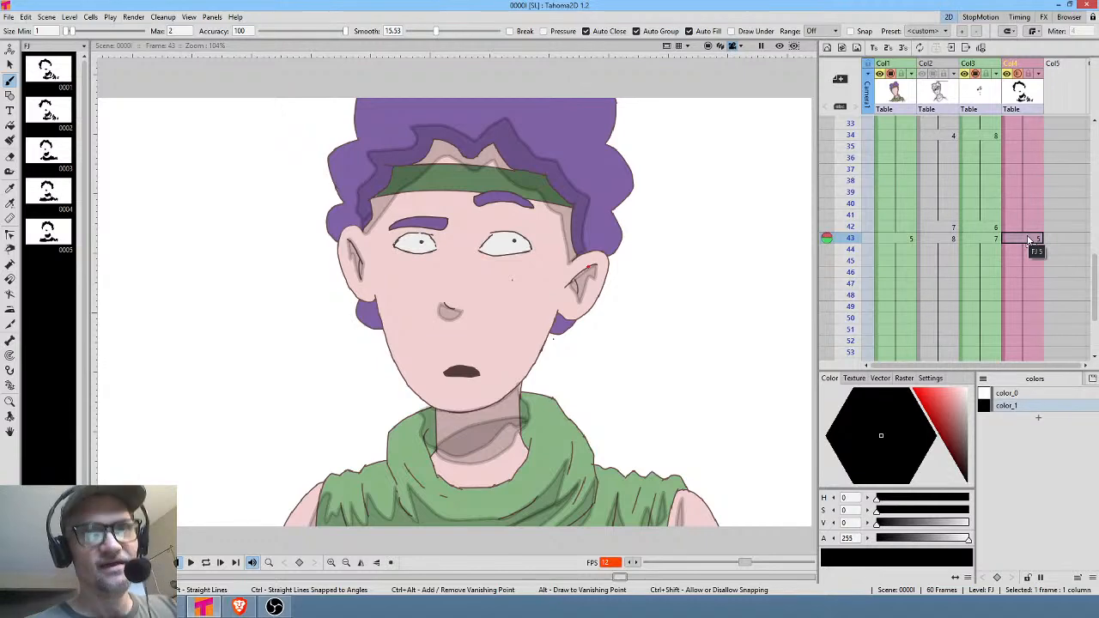
Scrub the whole animation from frame 1 through frames 16, 20 and 27 to frame 45 to check the shadows.
{"action": "left_click_drag", "start_coordinate": [1027, 139], "coordinate": [1030, 180]}
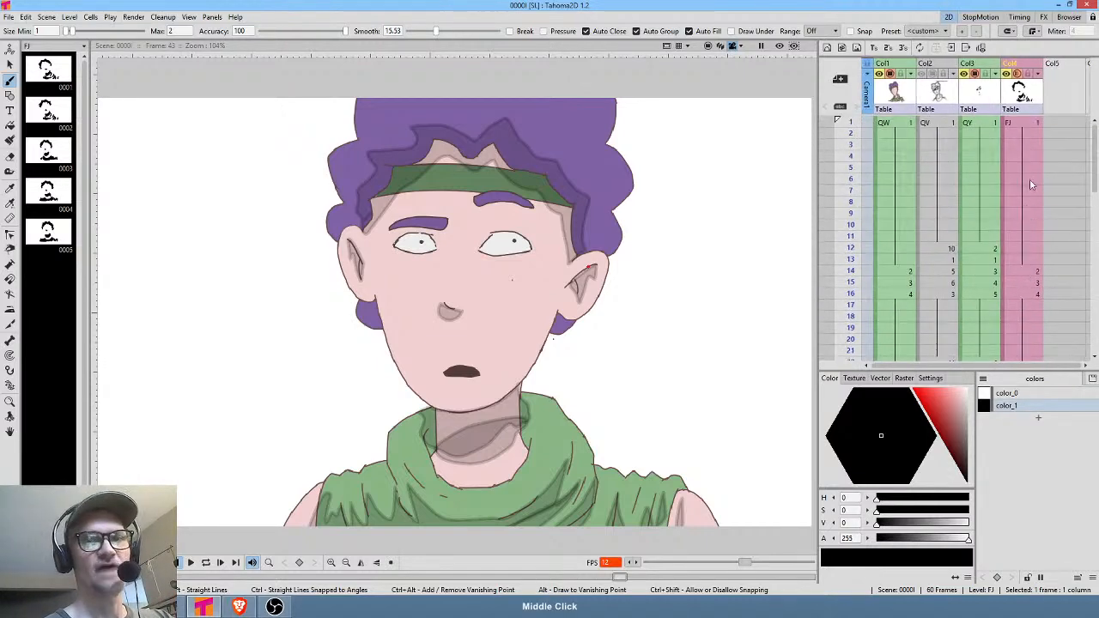
{"action": "left_click", "coordinate": [1025, 123]}
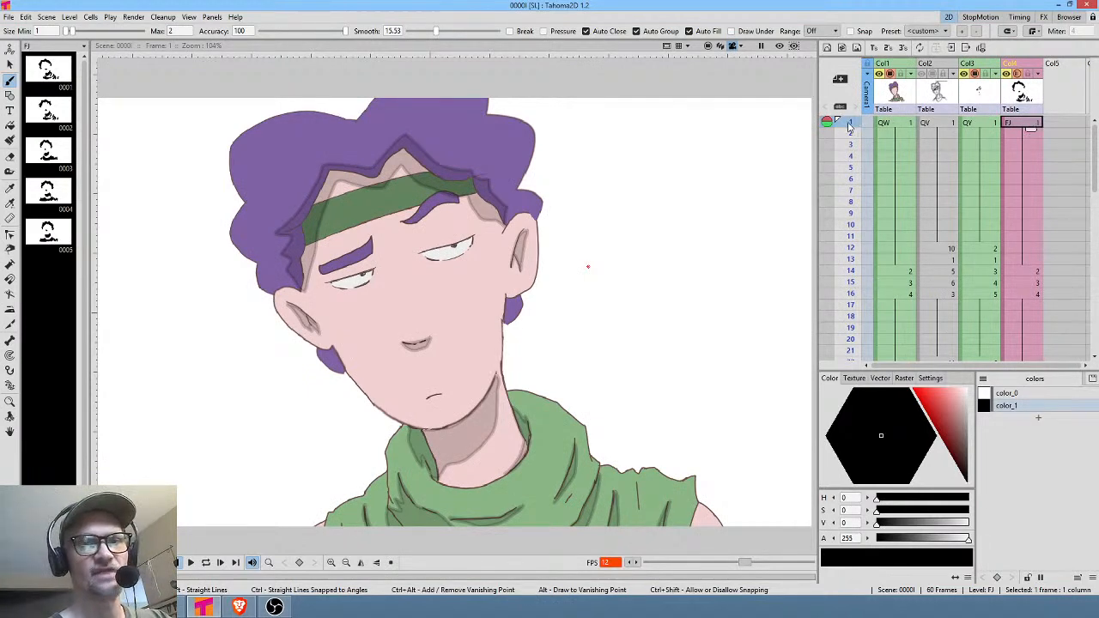
{"action": "mouse_move", "coordinate": [851, 126]}
{"action": "left_mouse_down"}
{"action": "mouse_move", "coordinate": [852, 311]}
{"action": "mouse_move", "coordinate": [851, 250]}
{"action": "mouse_move", "coordinate": [851, 298]}
{"action": "left_mouse_up"}
{"action": "middle_click", "coordinate": [1018, 275]}
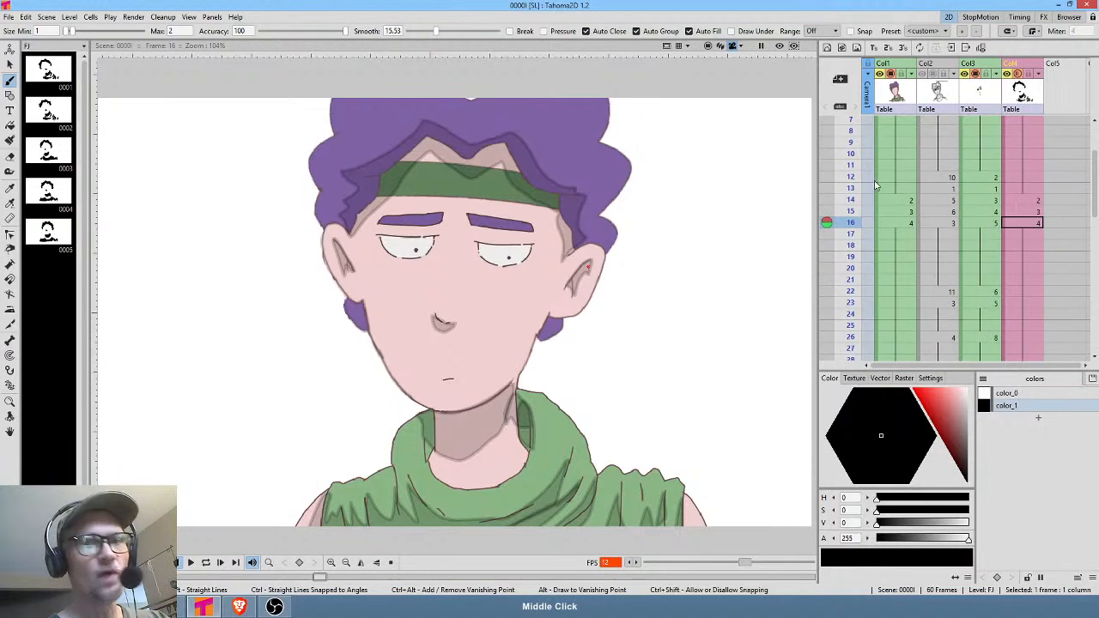
{"action": "left_click_drag", "start_coordinate": [861, 186], "coordinate": [857, 259]}
{"action": "middle_click", "coordinate": [1015, 260]}
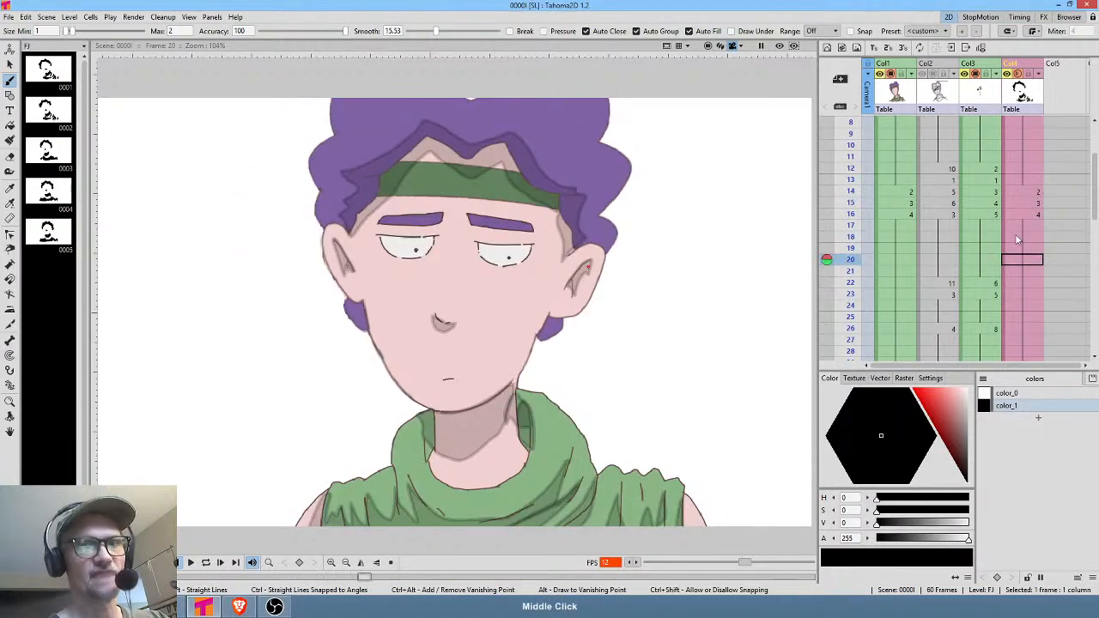
{"action": "left_click_drag", "start_coordinate": [850, 203], "coordinate": [849, 284]}
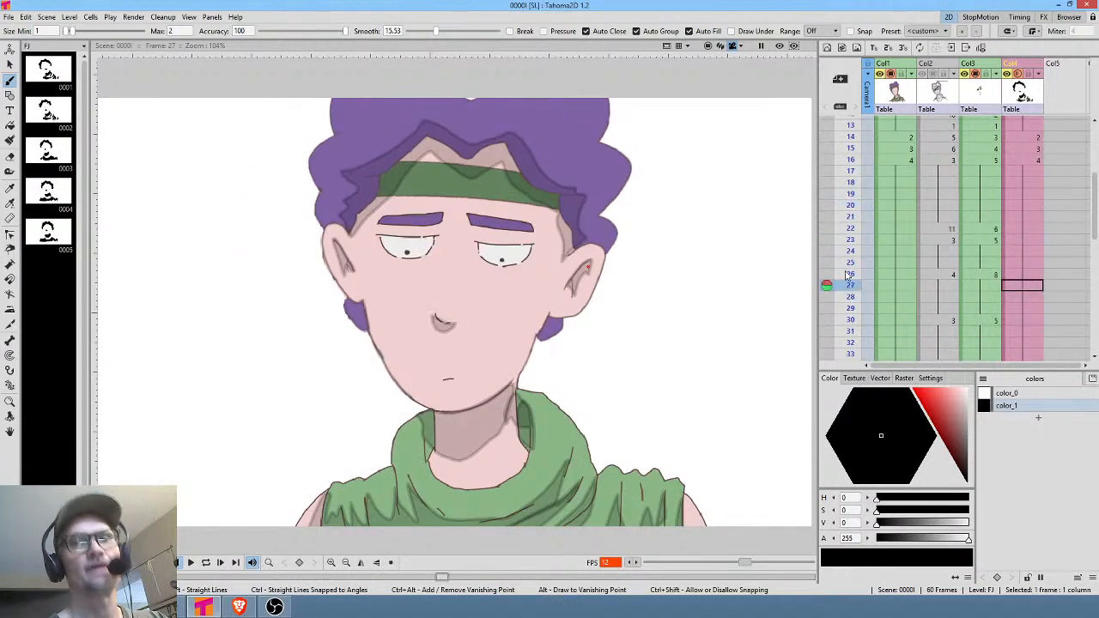
{"action": "middle_click", "coordinate": [1017, 272]}
{"action": "middle_click", "coordinate": [1019, 255]}
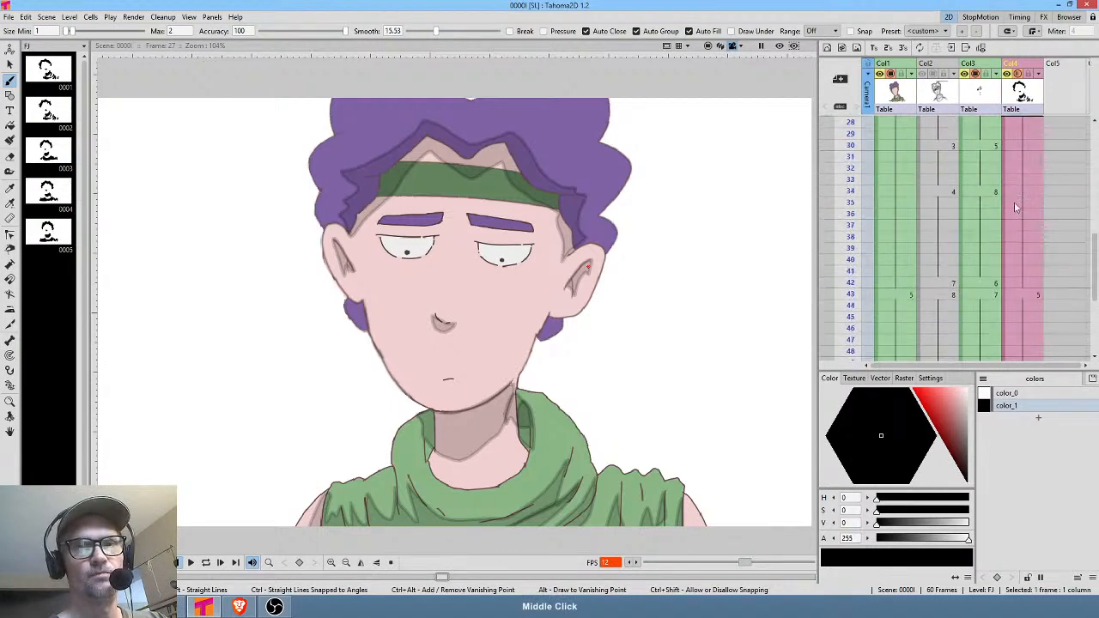
{"action": "left_click", "coordinate": [851, 233]}
{"action": "mouse_move", "coordinate": [852, 247]}
{"action": "left_mouse_down"}
{"action": "mouse_move", "coordinate": [850, 276]}
{"action": "mouse_move", "coordinate": [850, 220]}
{"action": "mouse_move", "coordinate": [849, 250]}
{"action": "left_mouse_up"}
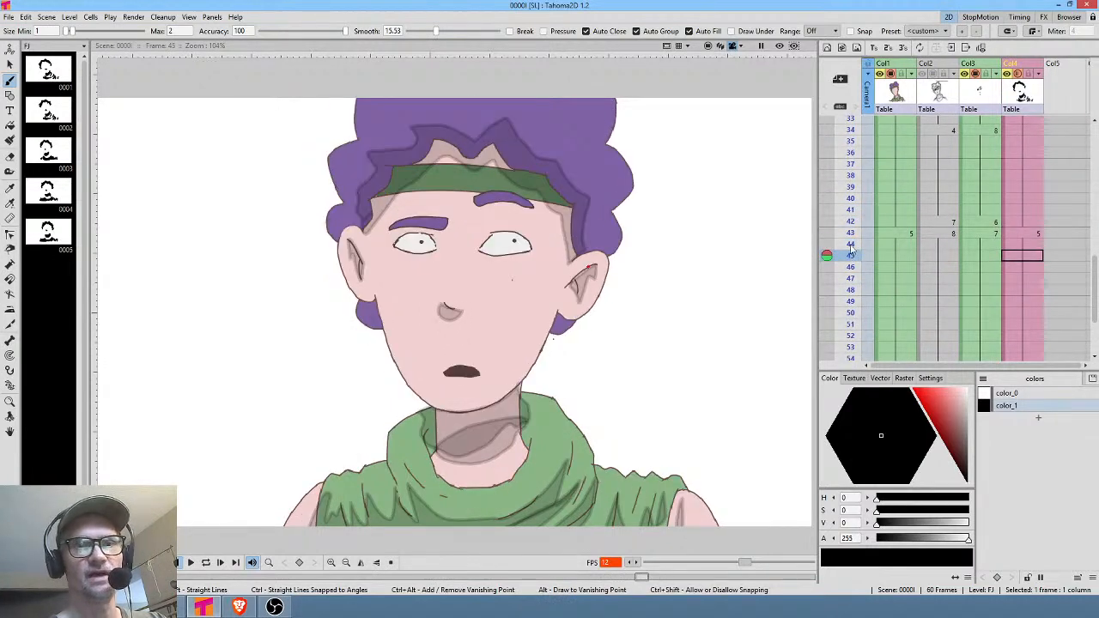
Compare the FJ shadows around frames 42 and 43, and go back over the head-turn drawings up to frame 16.
{"action": "left_click", "coordinate": [1030, 235]}
{"action": "left_click", "coordinate": [1030, 224]}
{"action": "left_click", "coordinate": [1031, 232]}
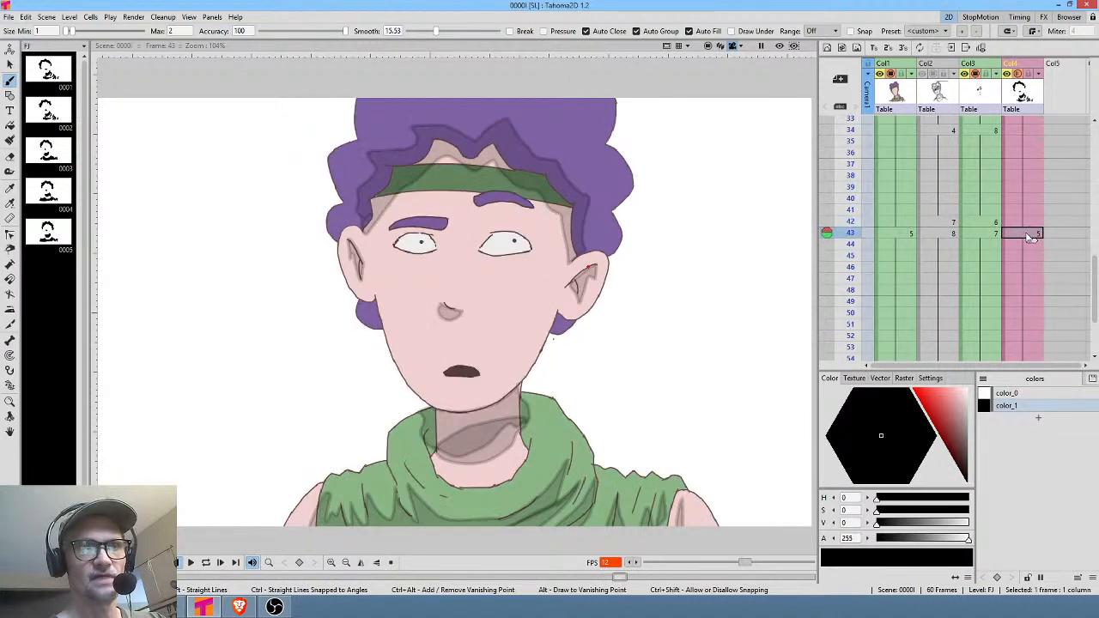
{"action": "middle_click", "coordinate": [1022, 233]}
{"action": "scroll", "coordinate": [1020, 314], "scroll_direction": "up", "scroll_amount": 2}
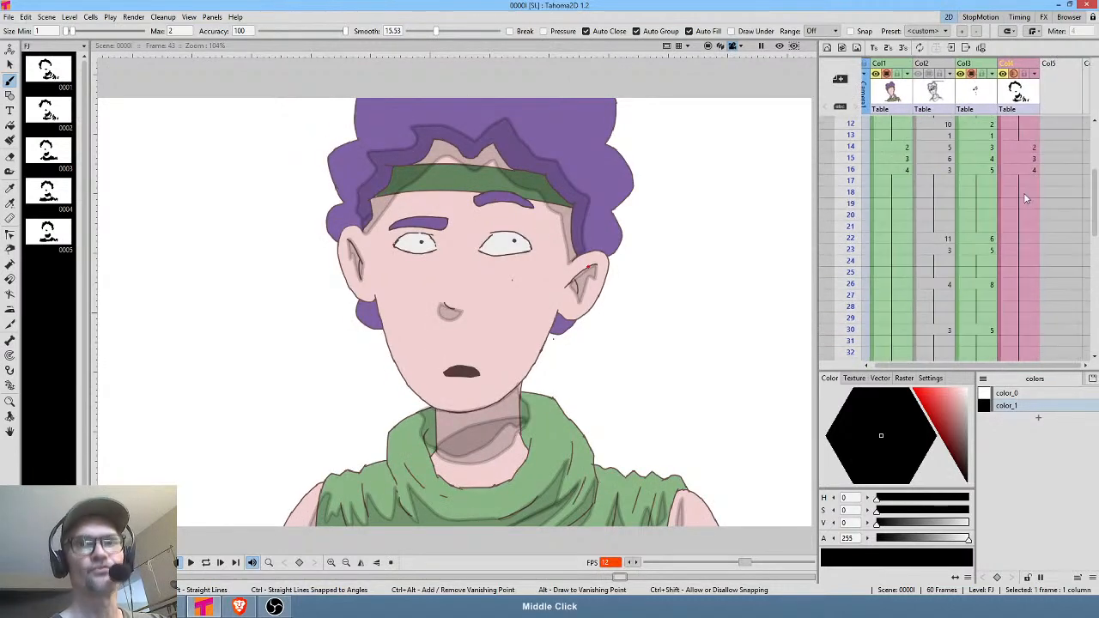
{"action": "left_click", "coordinate": [1022, 166]}
{"action": "left_click", "coordinate": [1022, 177]}
{"action": "left_click", "coordinate": [1020, 189]}
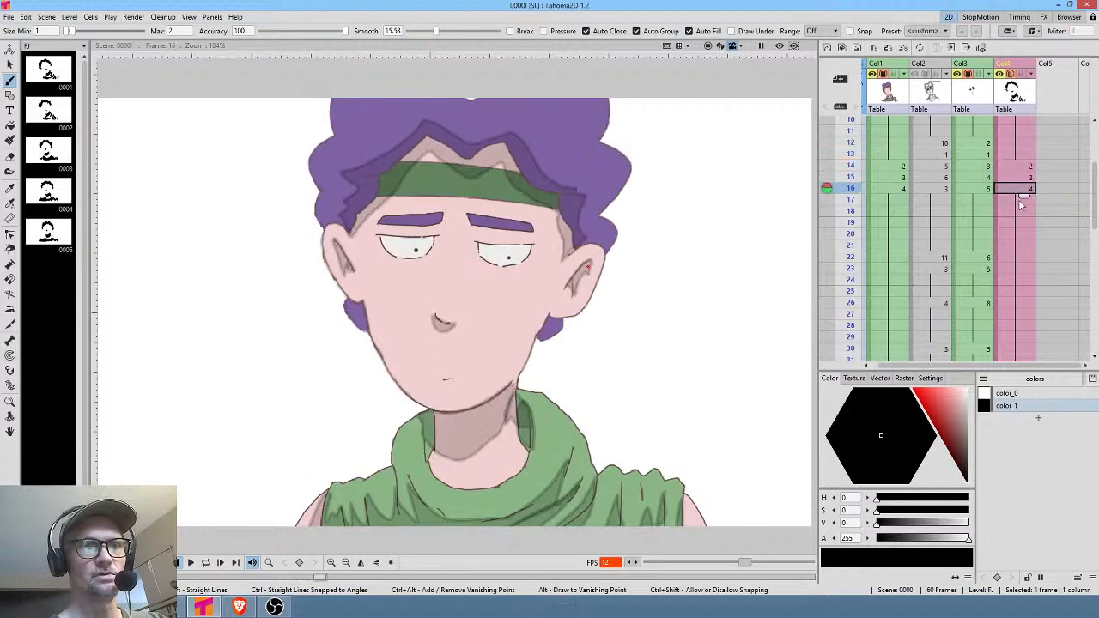
Examine the held shadow drawing between frames 16 and 43, ending on the closed-eye pose at frame 42.
{"action": "left_click_drag", "start_coordinate": [1024, 281], "coordinate": [1041, 155]}
{"action": "left_click_drag", "start_coordinate": [1025, 248], "coordinate": [1021, 140]}
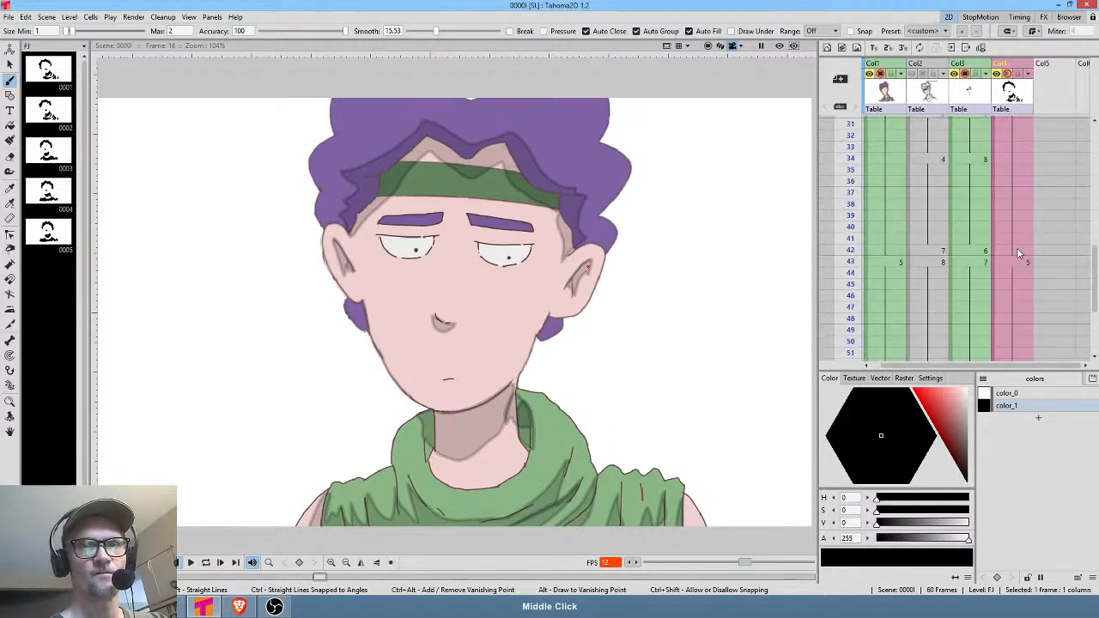
{"action": "left_click_drag", "start_coordinate": [1018, 236], "coordinate": [1018, 348]}
{"action": "left_click_drag", "start_coordinate": [1022, 173], "coordinate": [1018, 283]}
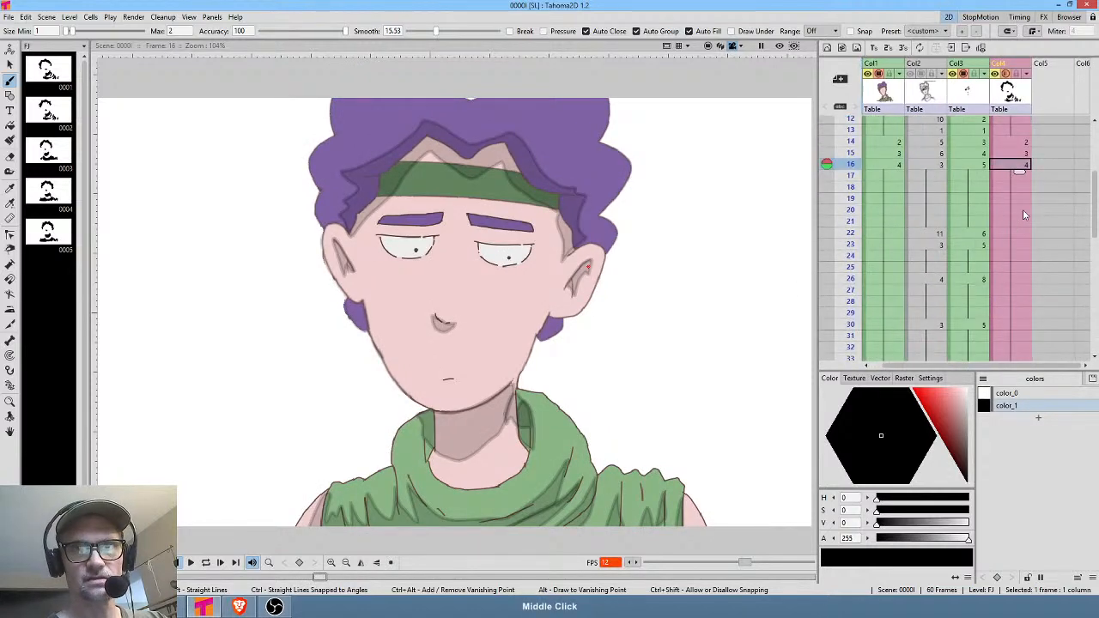
{"action": "left_click", "coordinate": [1014, 279]}
{"action": "left_click_drag", "start_coordinate": [1023, 333], "coordinate": [1023, 193]}
{"action": "left_click", "coordinate": [1013, 323]}
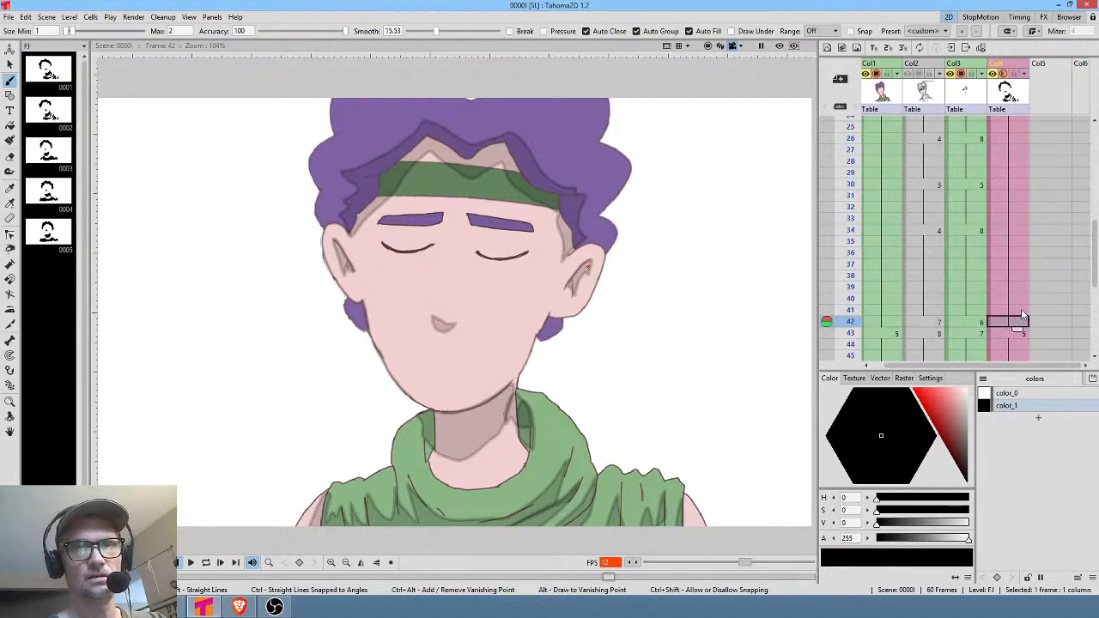
Copy the mouth from the QY drawing at frame 34 and paste it into the closed-eye drawing at frame 42.
{"action": "left_click", "coordinate": [969, 325]}
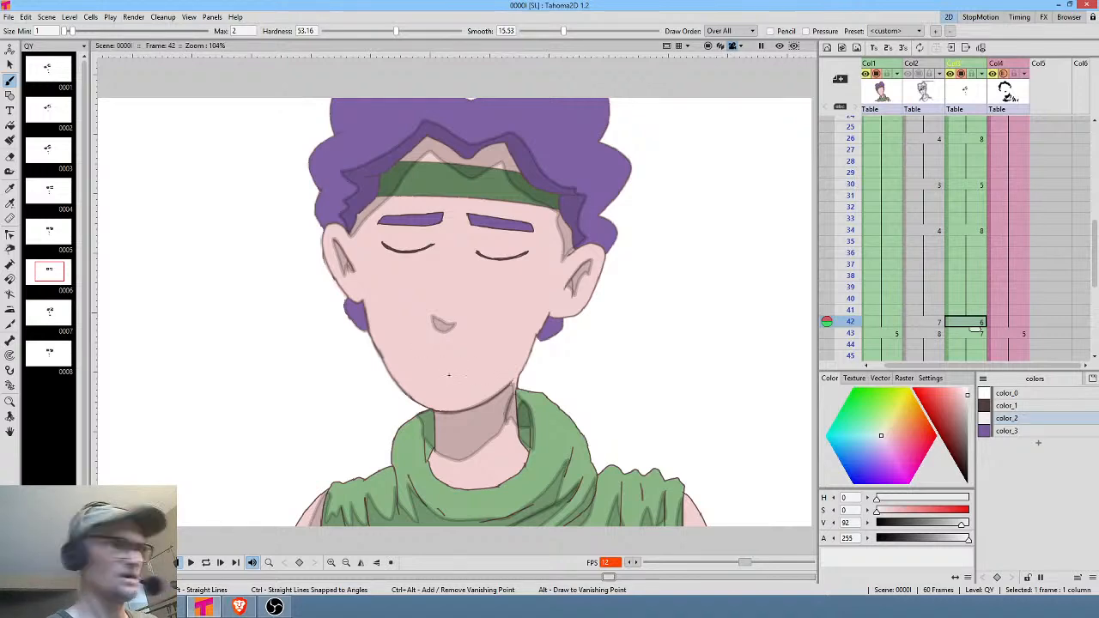
{"action": "left_click", "coordinate": [1020, 406]}
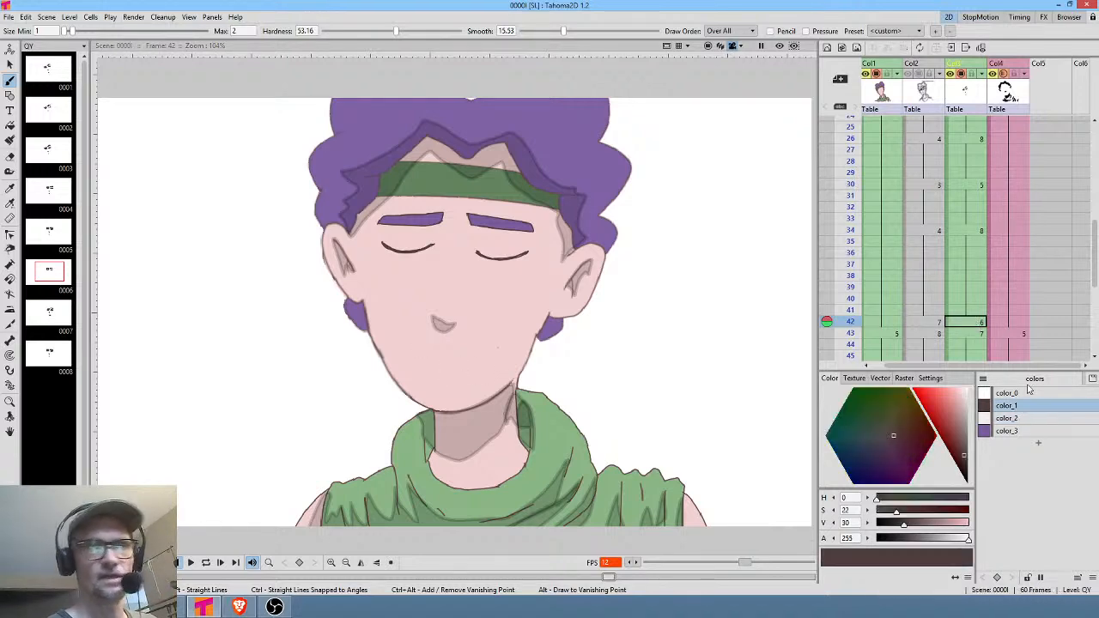
{"action": "key", "text": "comma"}
{"action": "key", "text": "period"}
{"action": "key", "text": "comma"}
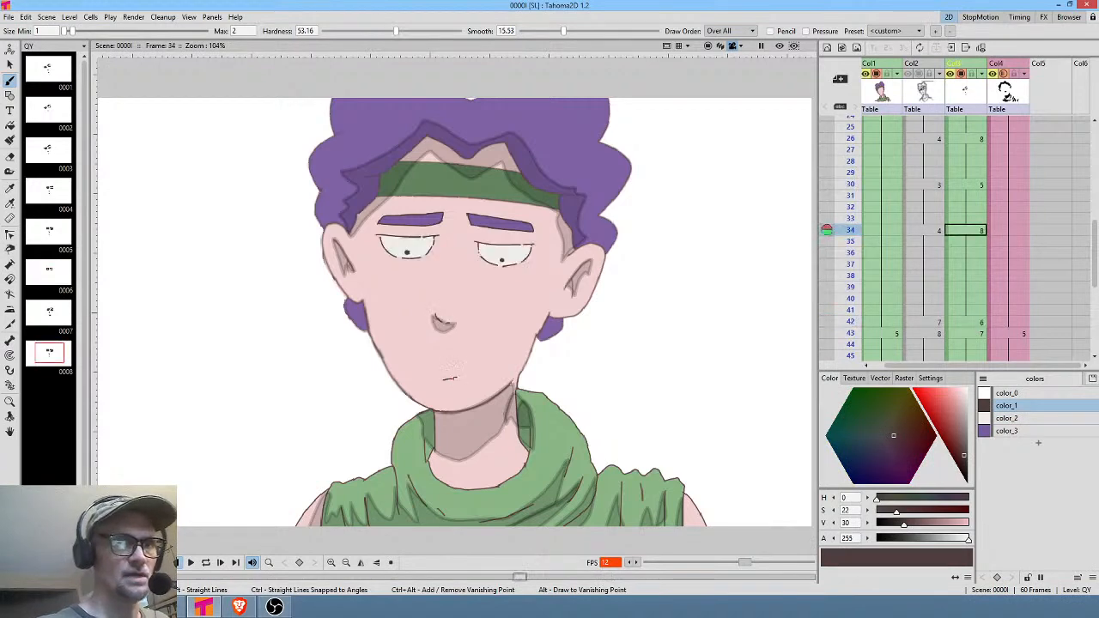
{"action": "key", "text": "s"}
{"action": "left_click_drag", "start_coordinate": [464, 355], "coordinate": [465, 355]}
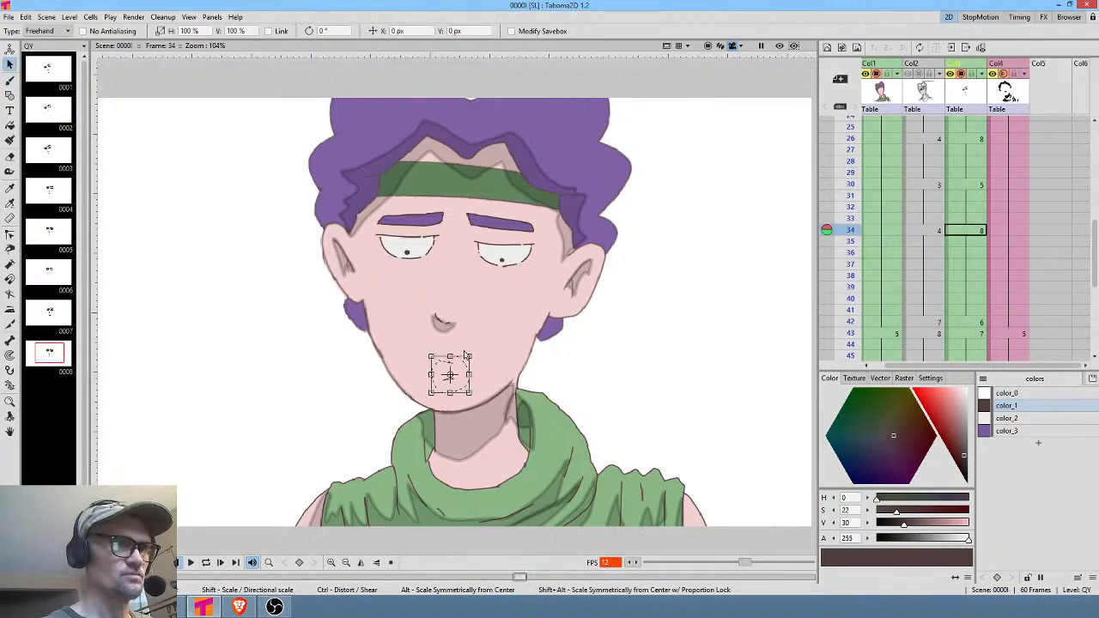
{"action": "key", "text": "period"}
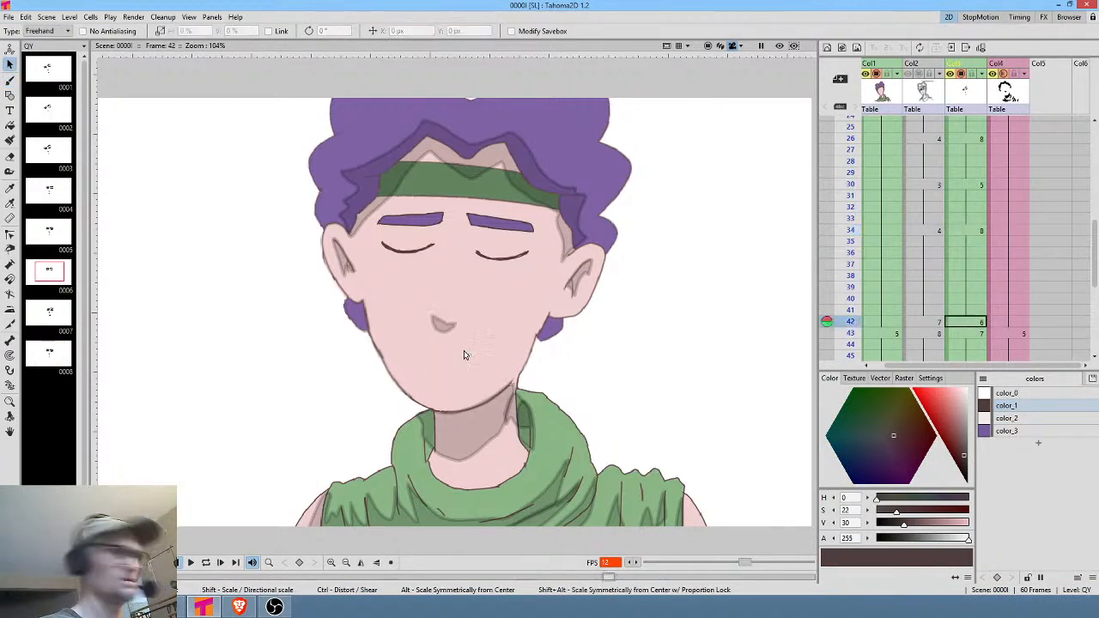
{"action": "middle_click", "coordinate": [1019, 300]}
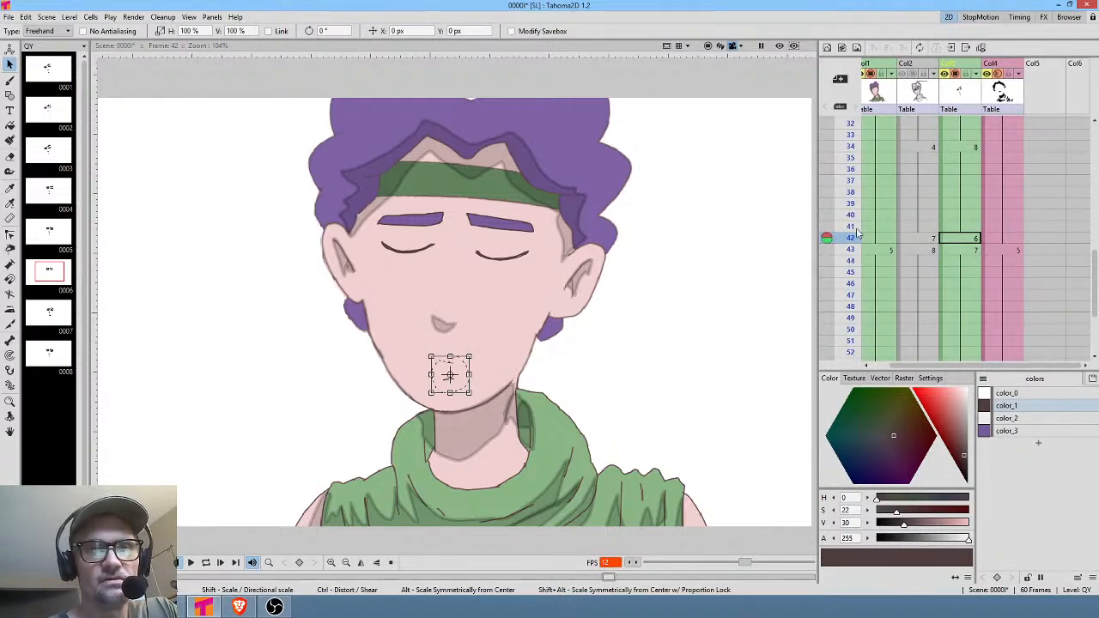
Advance to frame 43 and select its shadow cell in the FJ level.
{"action": "key", "text": "period"}
{"action": "middle_click", "coordinate": [1006, 262]}
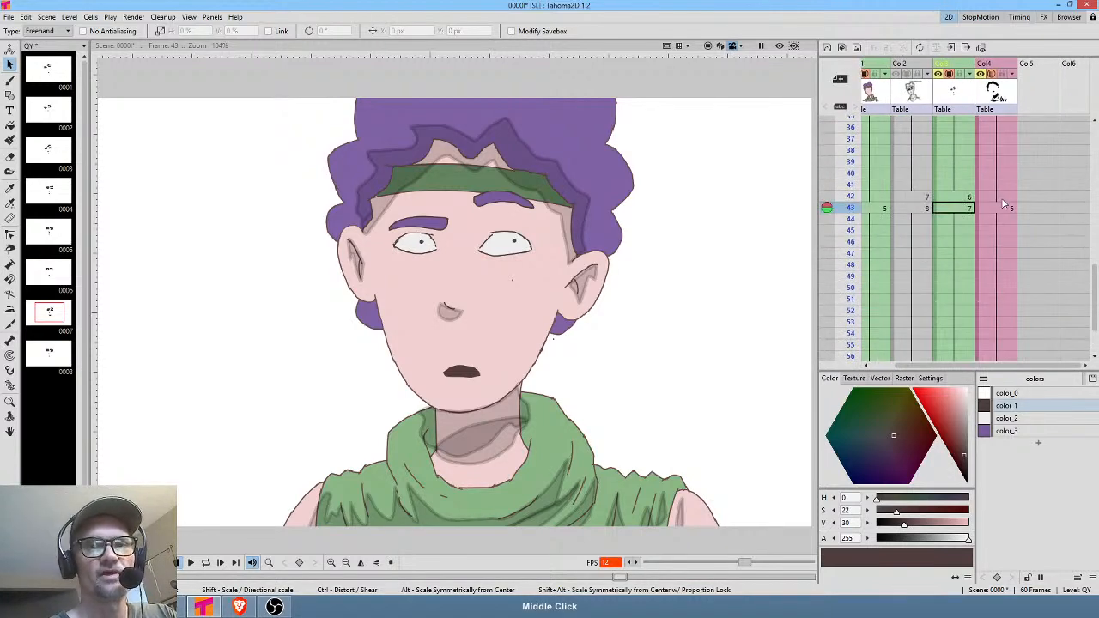
{"action": "left_click", "coordinate": [1004, 208]}
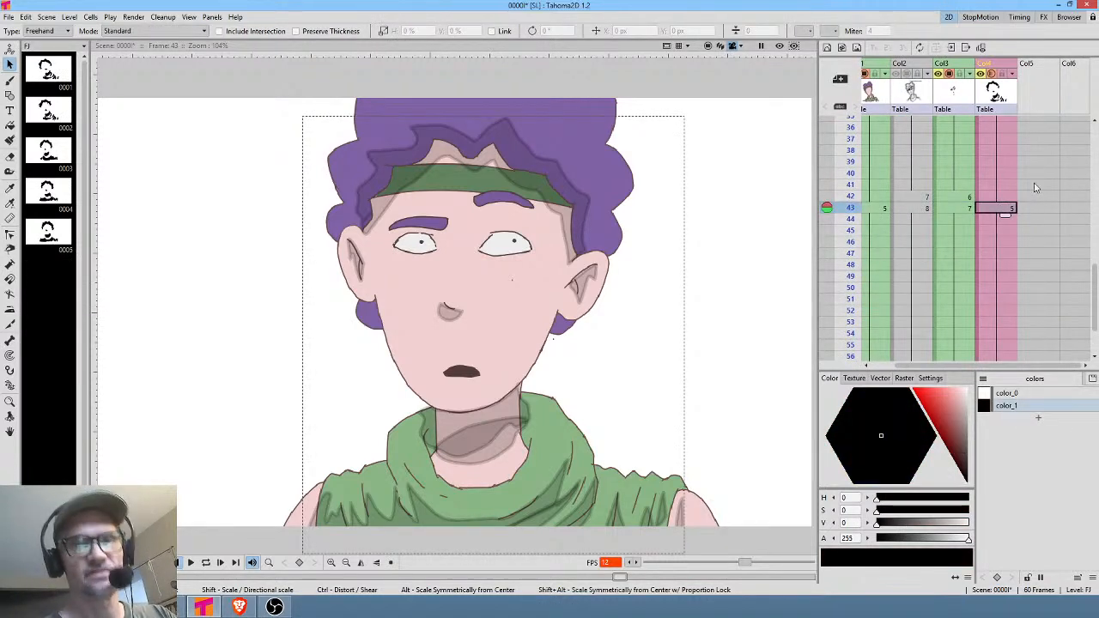
Compare the FJ shadow cells at frames 42 and 43, flipping between the two poses.
{"action": "left_click", "coordinate": [1000, 198]}
{"action": "left_click", "coordinate": [1000, 208]}
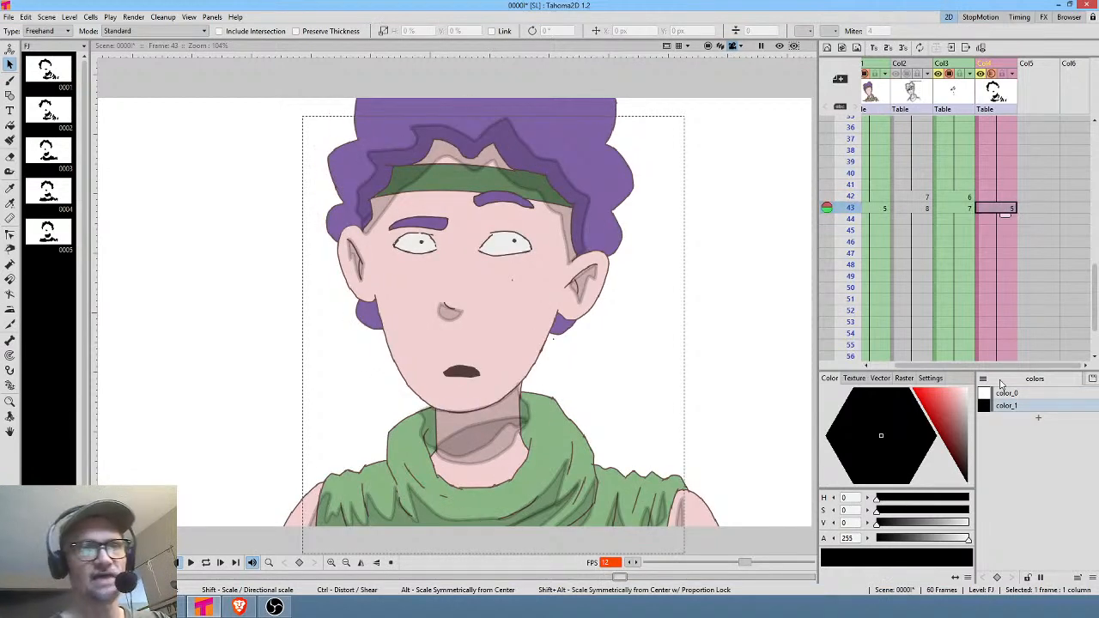
{"action": "left_click", "coordinate": [998, 197]}
{"action": "left_click", "coordinate": [1002, 208]}
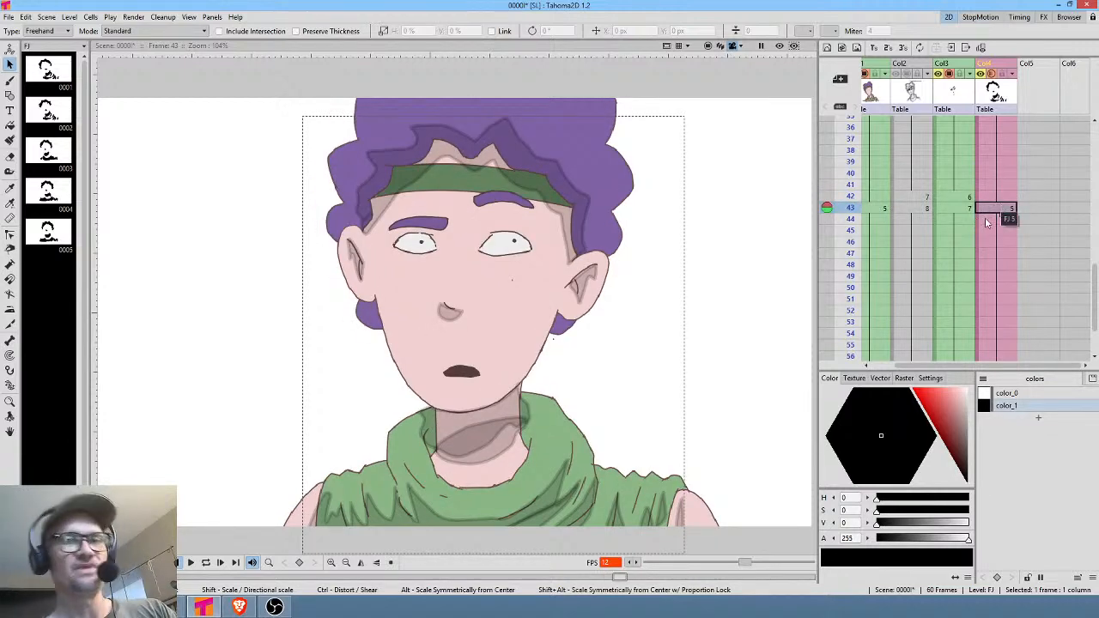
{"action": "left_click", "coordinate": [1003, 197]}
{"action": "left_click", "coordinate": [1010, 208]}
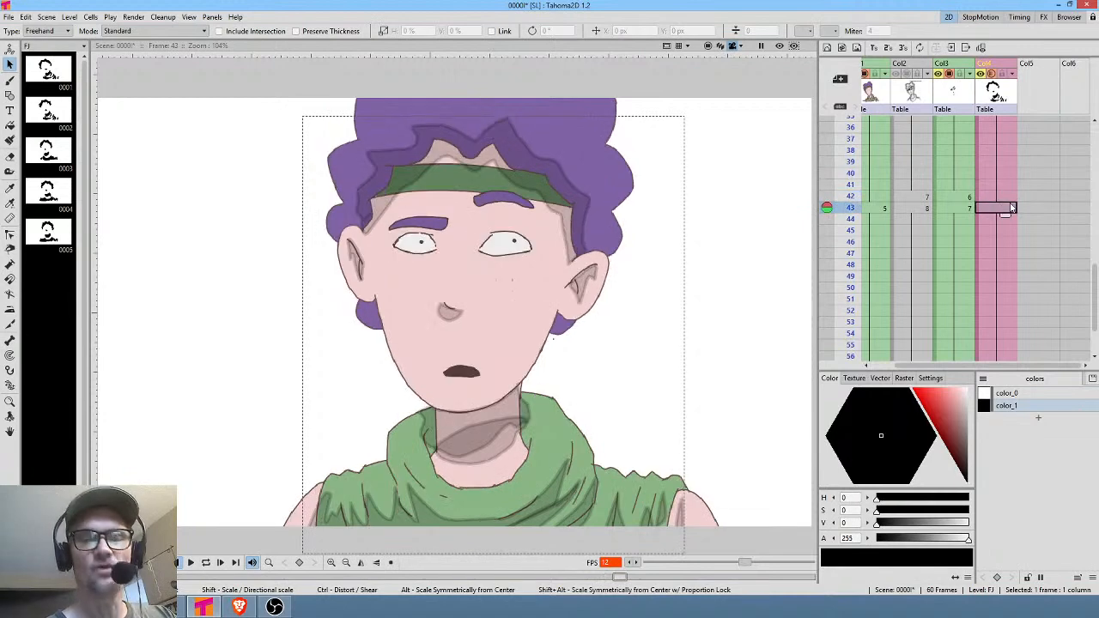
Go back to the start of the scene and review the shadows through the head-turn drawings up to frame 21.
{"action": "left_click_drag", "start_coordinate": [971, 229], "coordinate": [1003, 287]}
{"action": "left_click_drag", "start_coordinate": [964, 177], "coordinate": [994, 245]}
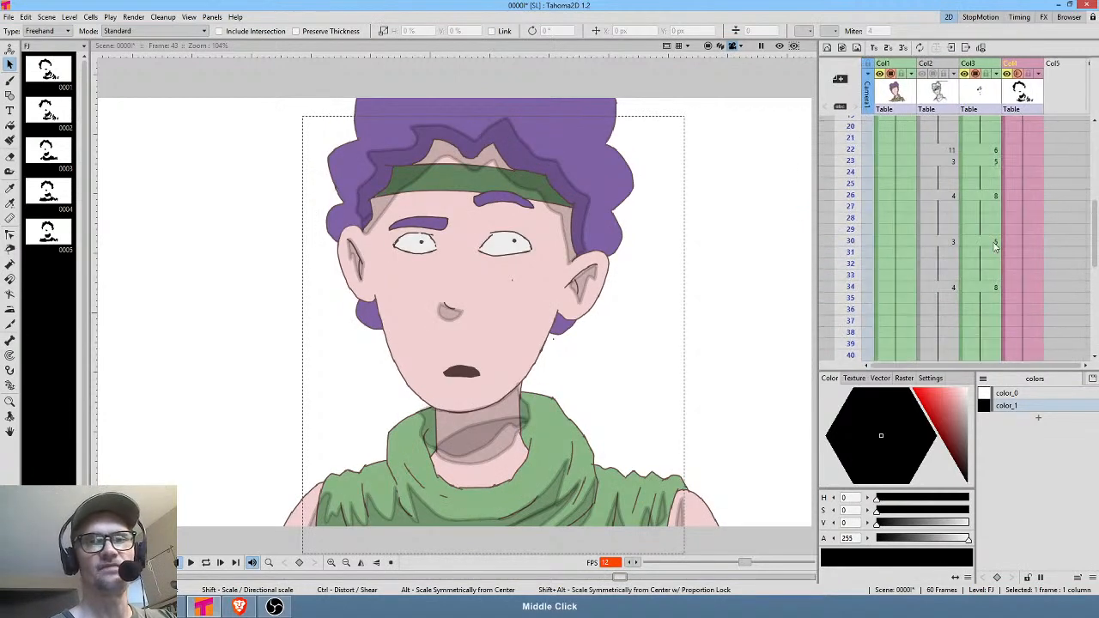
{"action": "left_click_drag", "start_coordinate": [973, 150], "coordinate": [995, 261]}
{"action": "left_click_drag", "start_coordinate": [996, 163], "coordinate": [1007, 272]}
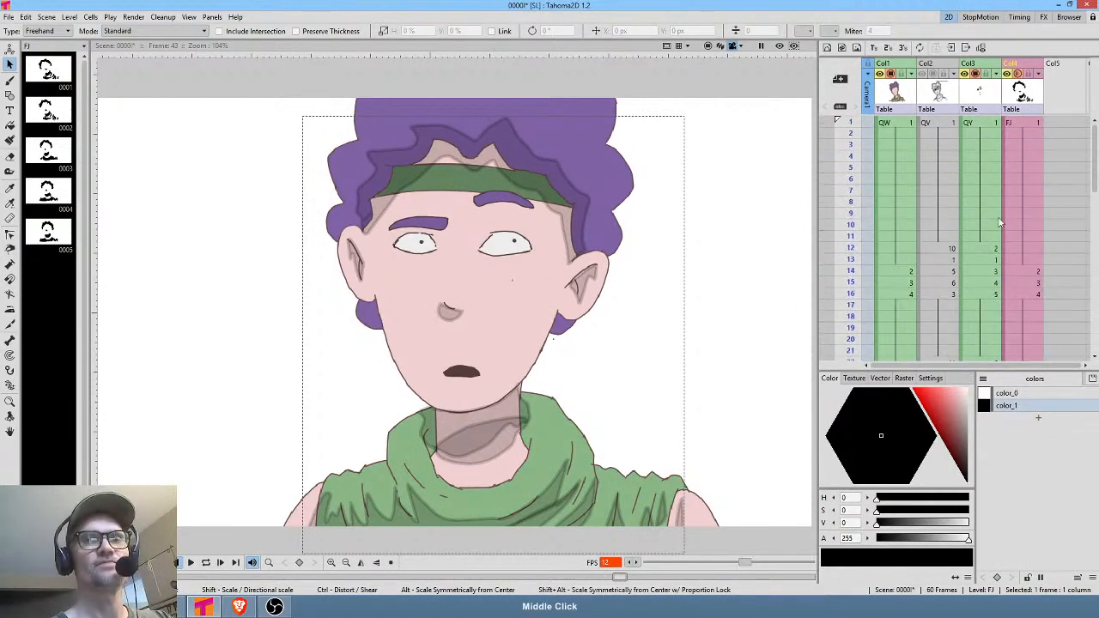
{"action": "left_click_drag", "start_coordinate": [857, 122], "coordinate": [854, 247]}
{"action": "left_click_drag", "start_coordinate": [1013, 273], "coordinate": [1013, 165]}
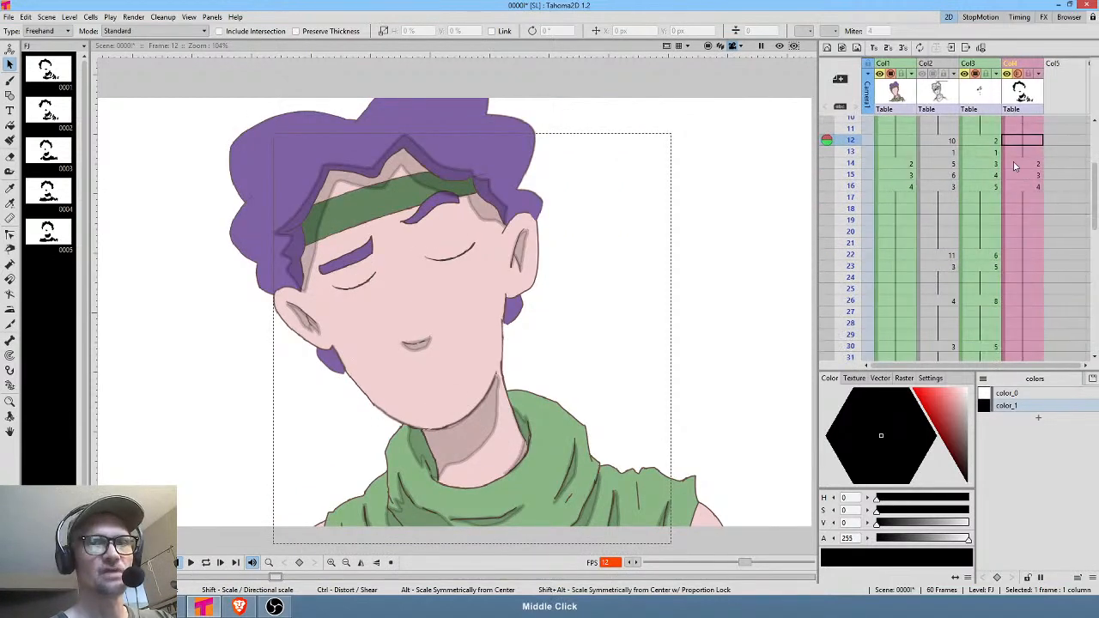
{"action": "left_click_drag", "start_coordinate": [858, 144], "coordinate": [852, 242]}
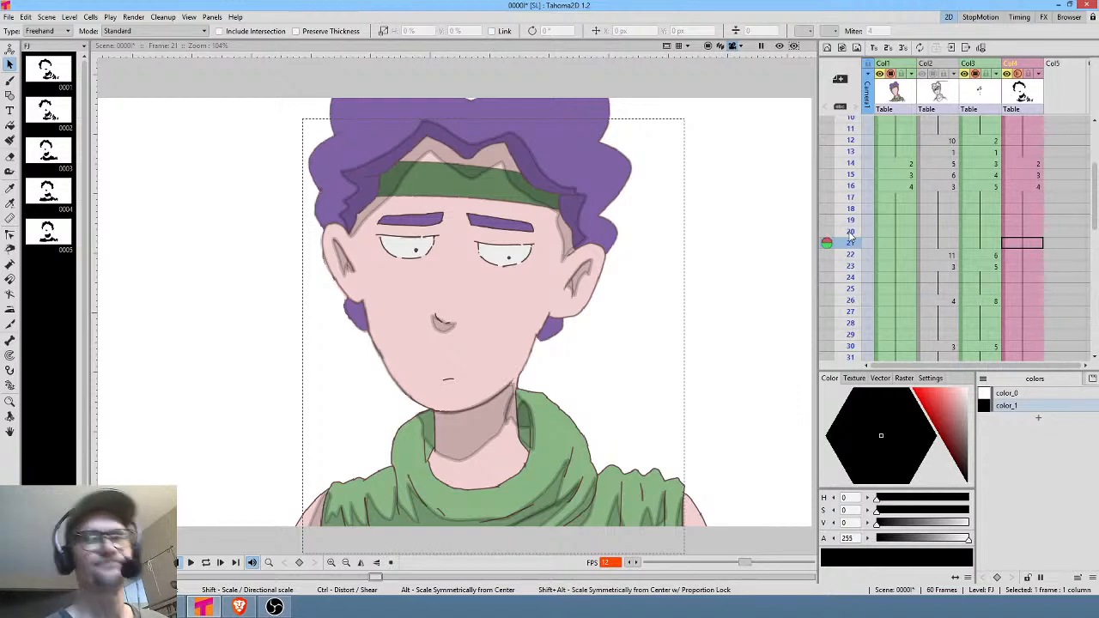
Check the shadows again from frame 13 and continue through the held pose to the last frame, 60.
{"action": "mouse_move", "coordinate": [853, 151]}
{"action": "left_mouse_down"}
{"action": "mouse_move", "coordinate": [853, 214]}
{"action": "mouse_move", "coordinate": [853, 176]}
{"action": "mouse_move", "coordinate": [852, 198]}
{"action": "left_mouse_up"}
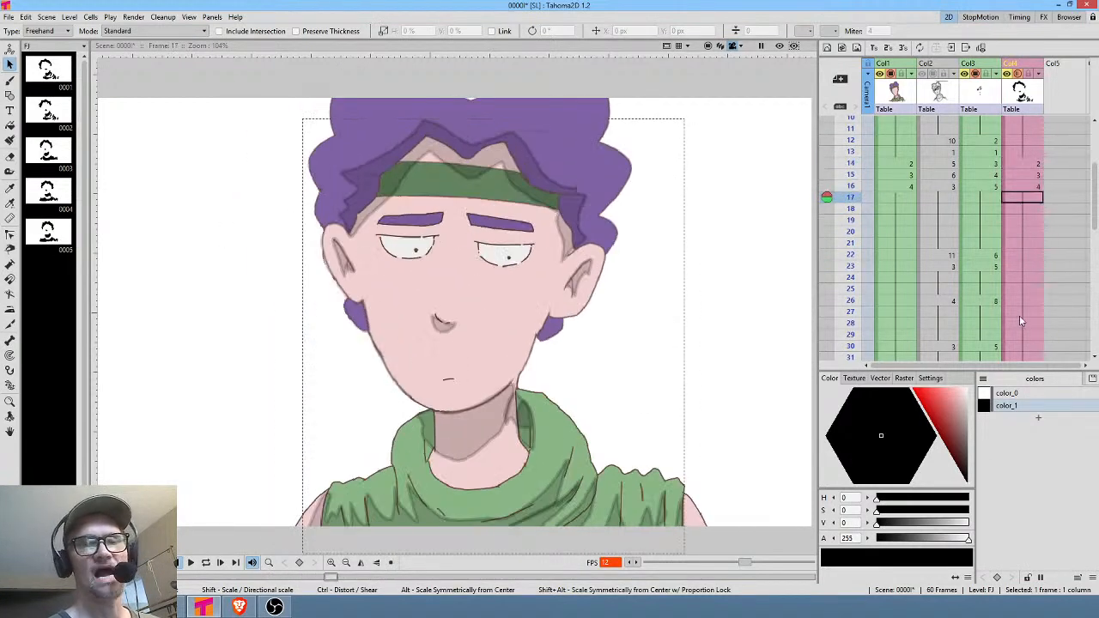
{"action": "left_click_drag", "start_coordinate": [1019, 320], "coordinate": [1042, 164]}
{"action": "left_click_drag", "start_coordinate": [1030, 276], "coordinate": [1027, 192]}
{"action": "mouse_move", "coordinate": [850, 180]}
{"action": "left_mouse_down"}
{"action": "mouse_move", "coordinate": [854, 270]}
{"action": "mouse_move", "coordinate": [846, 168]}
{"action": "mouse_move", "coordinate": [852, 327]}
{"action": "left_mouse_up"}
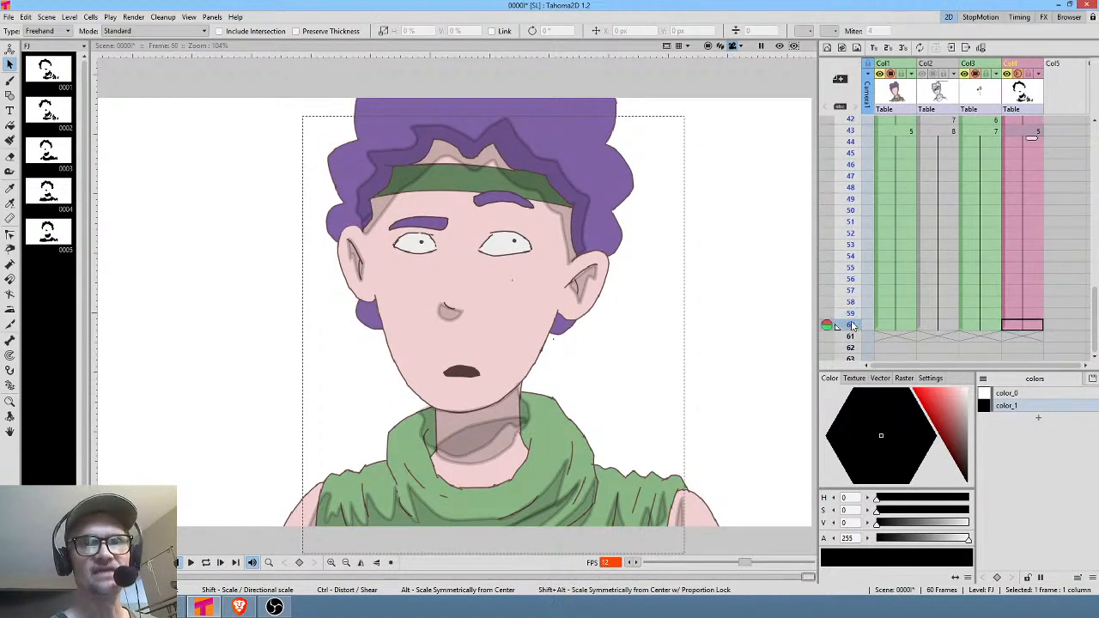
Return to frame 1 and examine how each FJ shadow drawing follows the head pose up to frame 24.
{"action": "left_click_drag", "start_coordinate": [986, 187], "coordinate": [986, 263]}
{"action": "left_click_drag", "start_coordinate": [986, 138], "coordinate": [1003, 261]}
{"action": "left_click_drag", "start_coordinate": [997, 212], "coordinate": [1003, 345]}
{"action": "left_click_drag", "start_coordinate": [1017, 173], "coordinate": [1009, 325]}
{"action": "left_click", "coordinate": [1001, 122]}
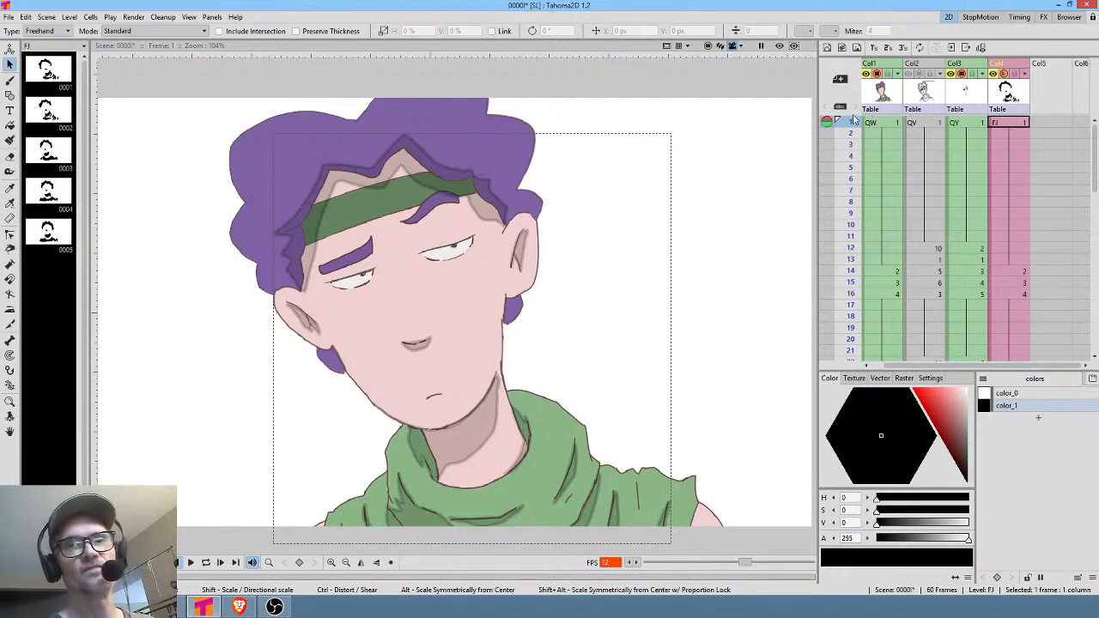
{"action": "left_click_drag", "start_coordinate": [854, 122], "coordinate": [854, 232]}
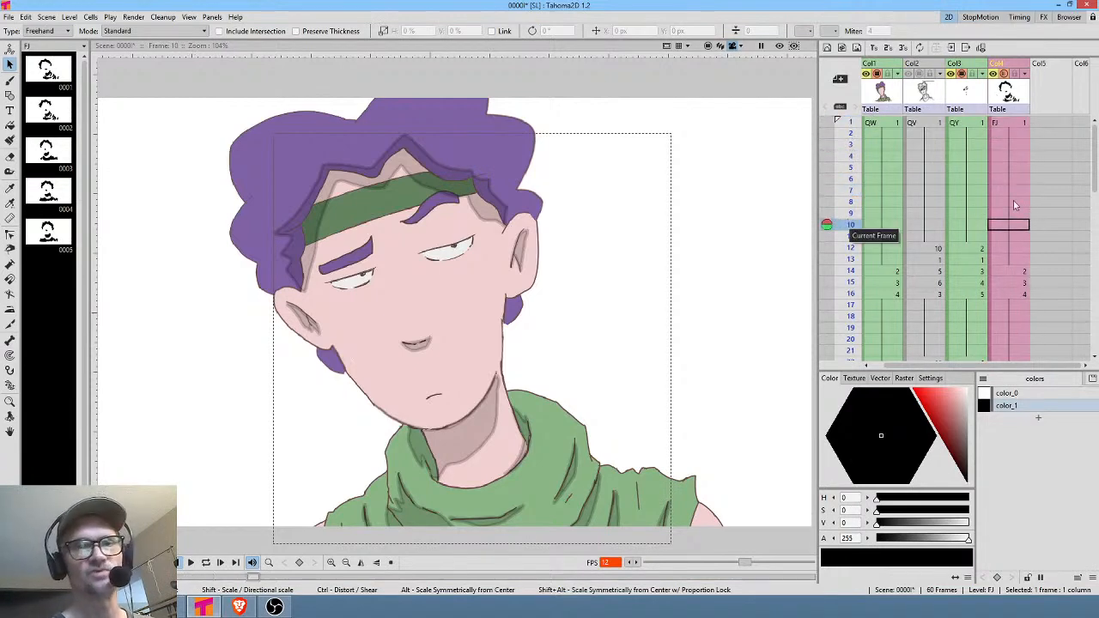
{"action": "left_click", "coordinate": [851, 249]}
{"action": "mouse_move", "coordinate": [851, 255]}
{"action": "left_mouse_down"}
{"action": "mouse_move", "coordinate": [849, 296]}
{"action": "mouse_move", "coordinate": [850, 269]}
{"action": "left_mouse_up"}
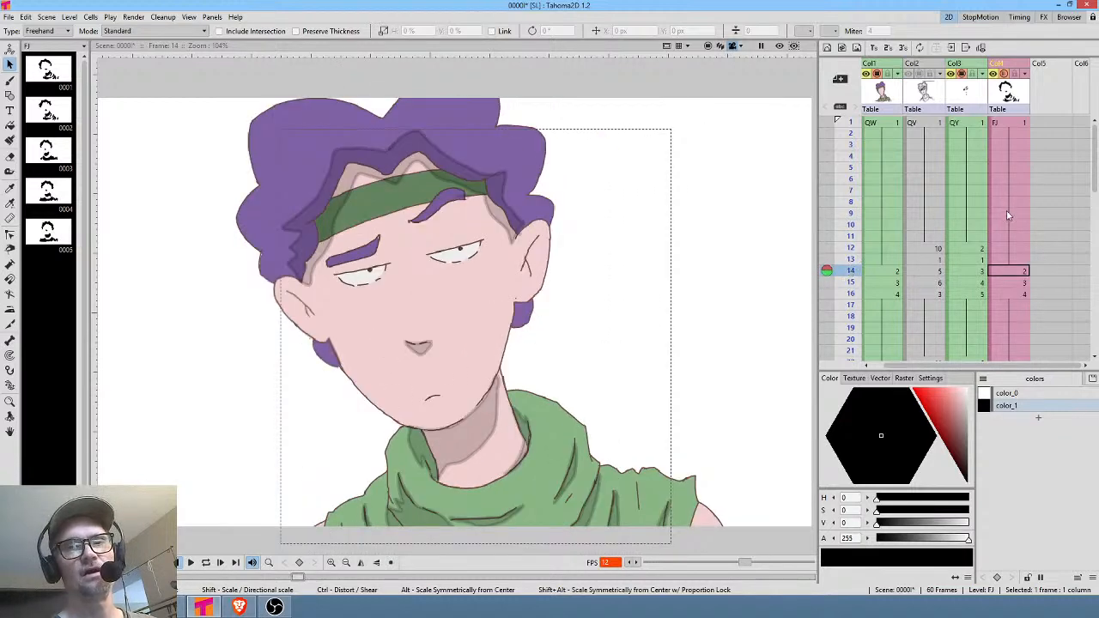
{"action": "left_click_drag", "start_coordinate": [997, 242], "coordinate": [1009, 145]}
{"action": "left_click_drag", "start_coordinate": [851, 186], "coordinate": [847, 221]}
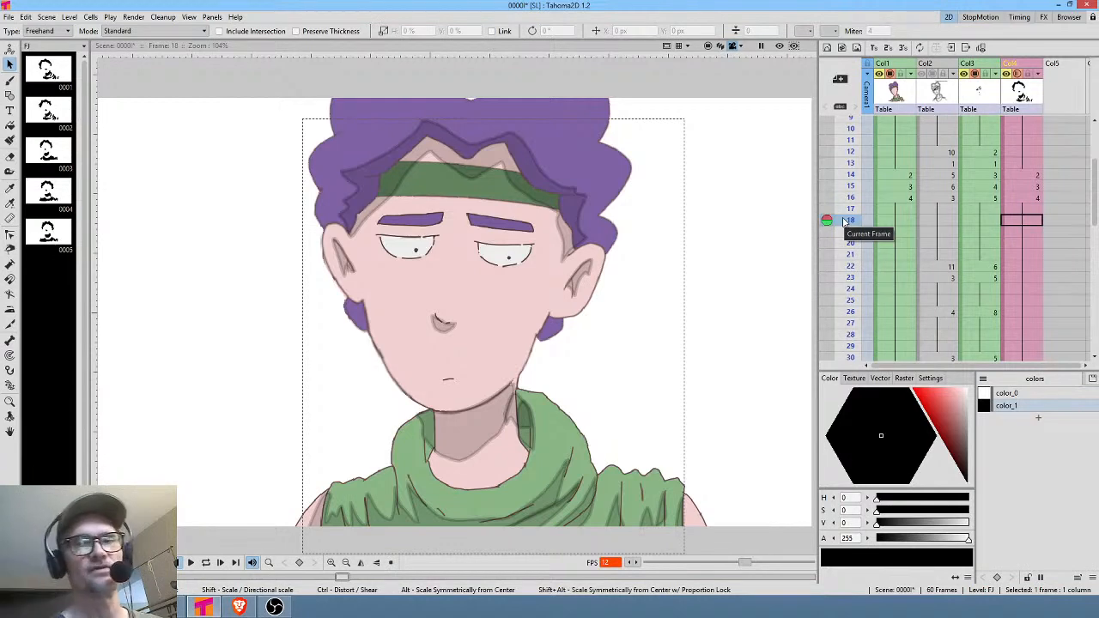
{"action": "left_click_drag", "start_coordinate": [849, 209], "coordinate": [848, 291]}
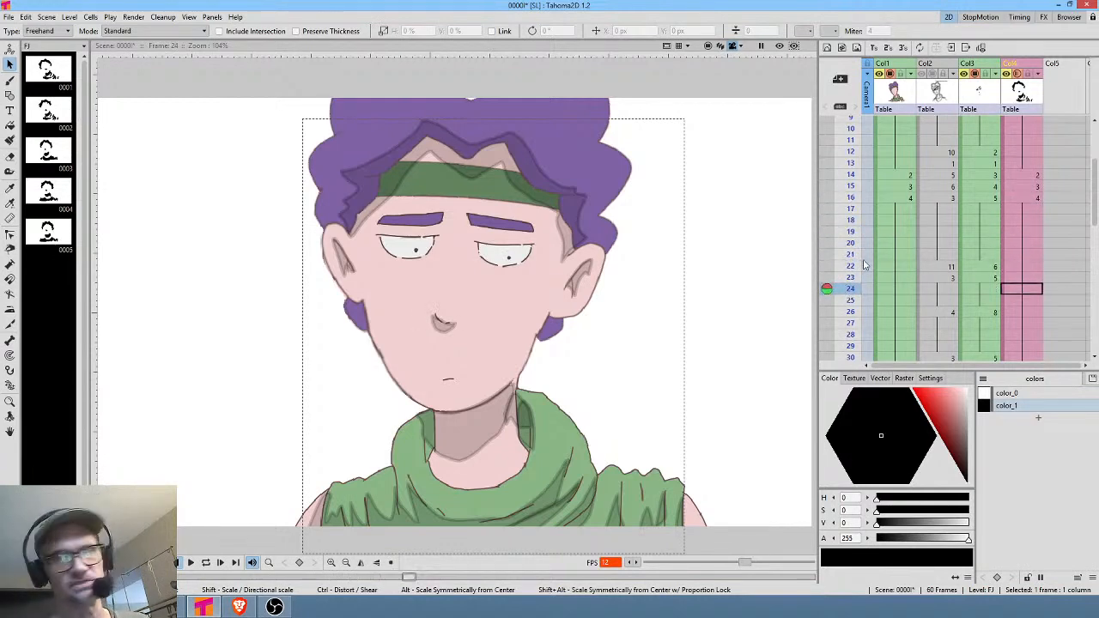
Review the held shadow drawing from frame 24 through the pose change at frame 43, up to frame 47.
{"action": "middle_click", "coordinate": [1021, 234]}
{"action": "scroll", "coordinate": [1026, 210], "scroll_direction": "down", "scroll_amount": 5}
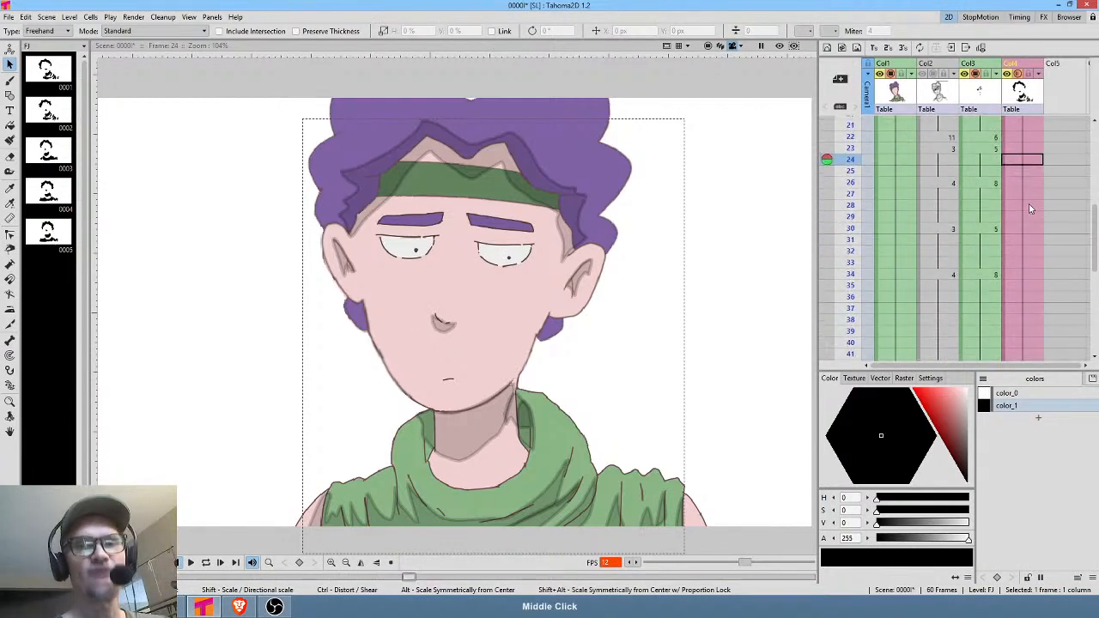
{"action": "scroll", "coordinate": [1010, 176], "scroll_direction": "down", "scroll_amount": 1}
{"action": "left_click_drag", "start_coordinate": [854, 187], "coordinate": [853, 294]}
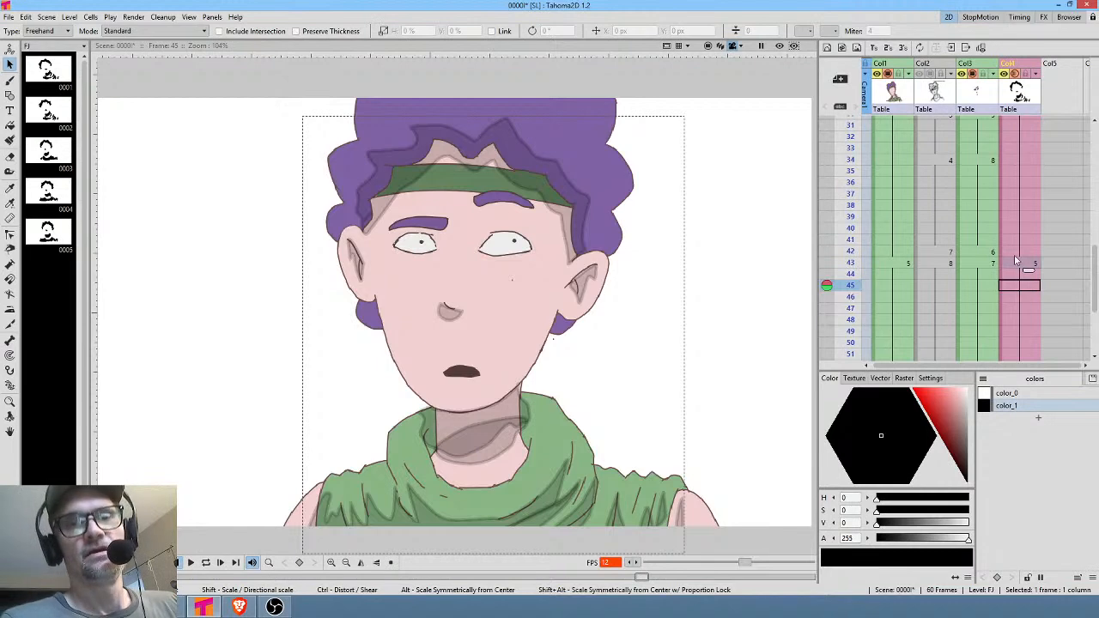
{"action": "left_click_drag", "start_coordinate": [851, 262], "coordinate": [860, 306]}
{"action": "middle_click", "coordinate": [1010, 297]}
{"action": "scroll", "coordinate": [1010, 297], "scroll_direction": "down", "scroll_amount": 4}
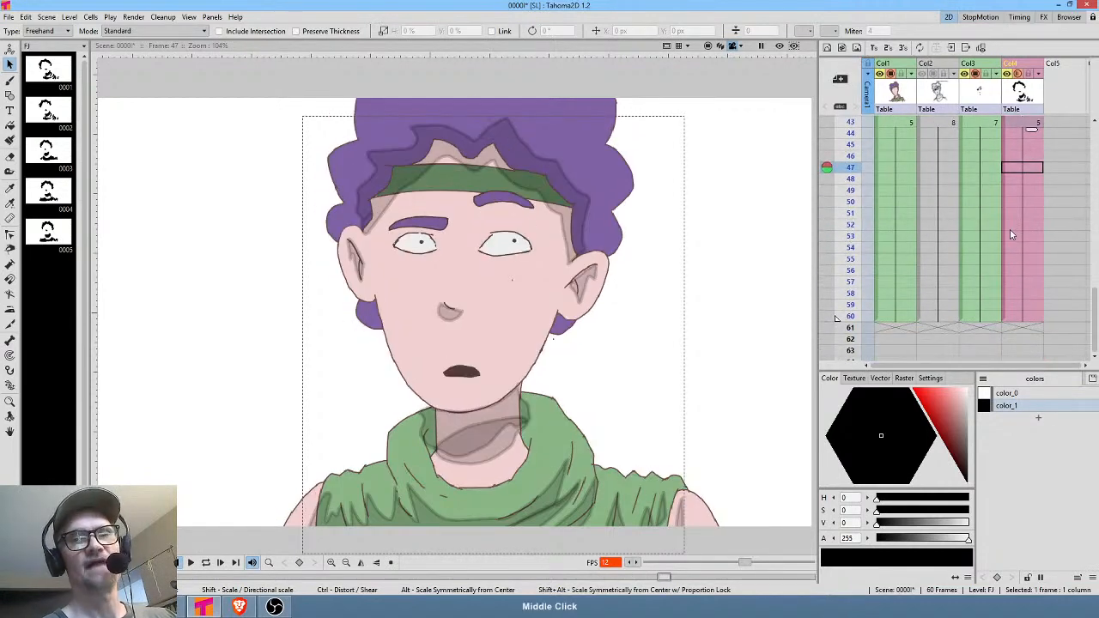
Recheck the frames around the pose change at frame 43 in the FJ level, ending at frame 47.
{"action": "scroll", "coordinate": [1011, 232], "scroll_direction": "up", "scroll_amount": 3}
{"action": "left_click", "coordinate": [1021, 249]}
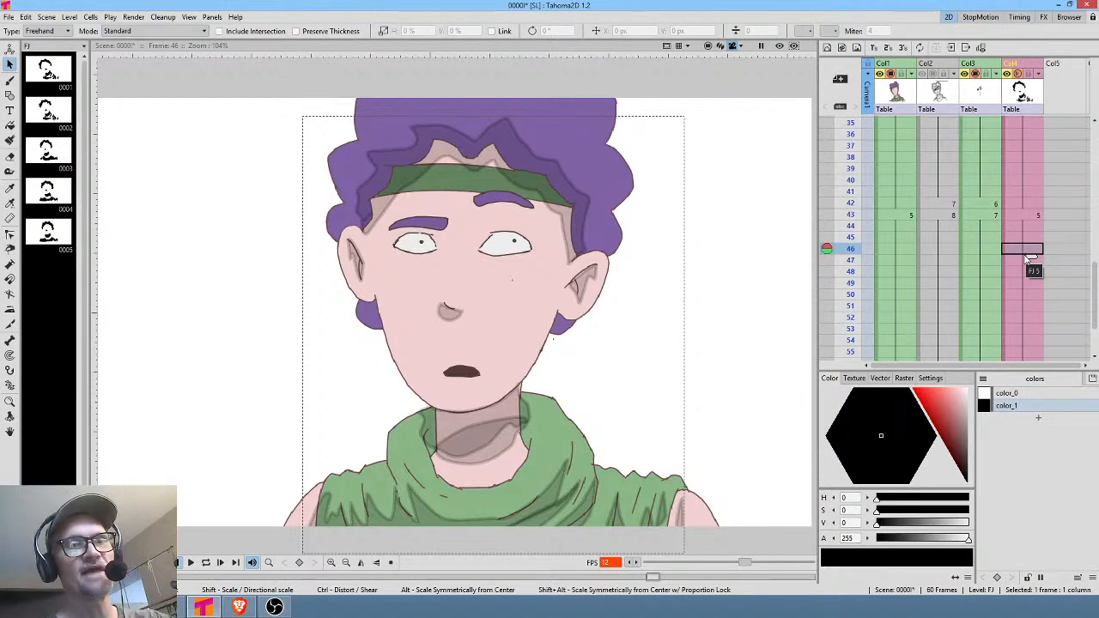
{"action": "left_click_drag", "start_coordinate": [850, 128], "coordinate": [856, 252]}
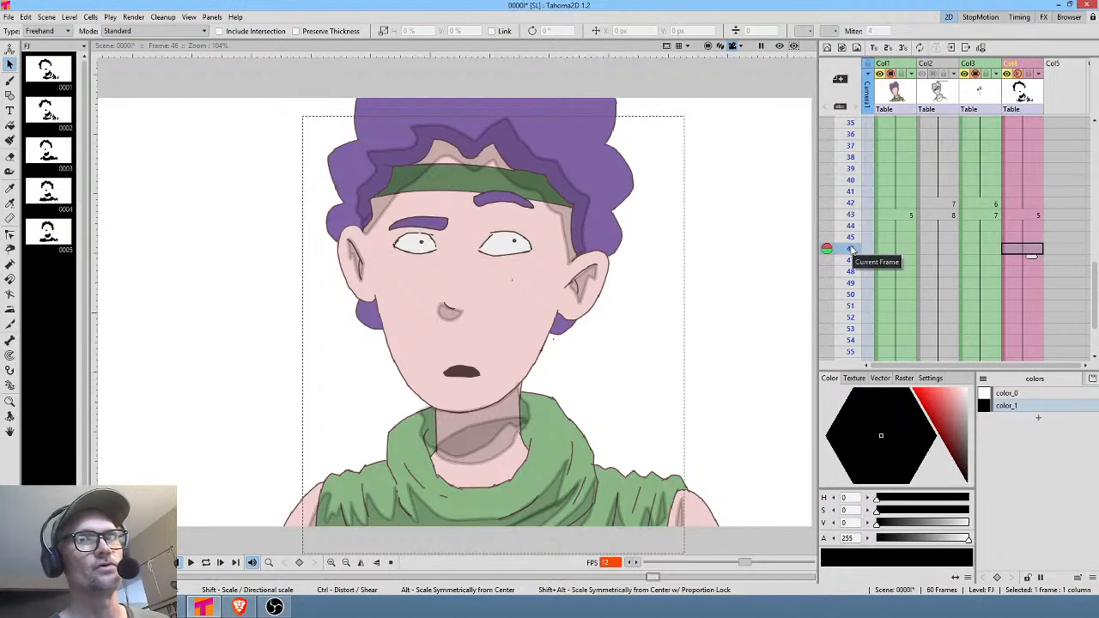
{"action": "mouse_move", "coordinate": [1027, 202]}
{"action": "left_mouse_down"}
{"action": "mouse_move", "coordinate": [1033, 171]}
{"action": "mouse_move", "coordinate": [1035, 207]}
{"action": "left_mouse_up"}
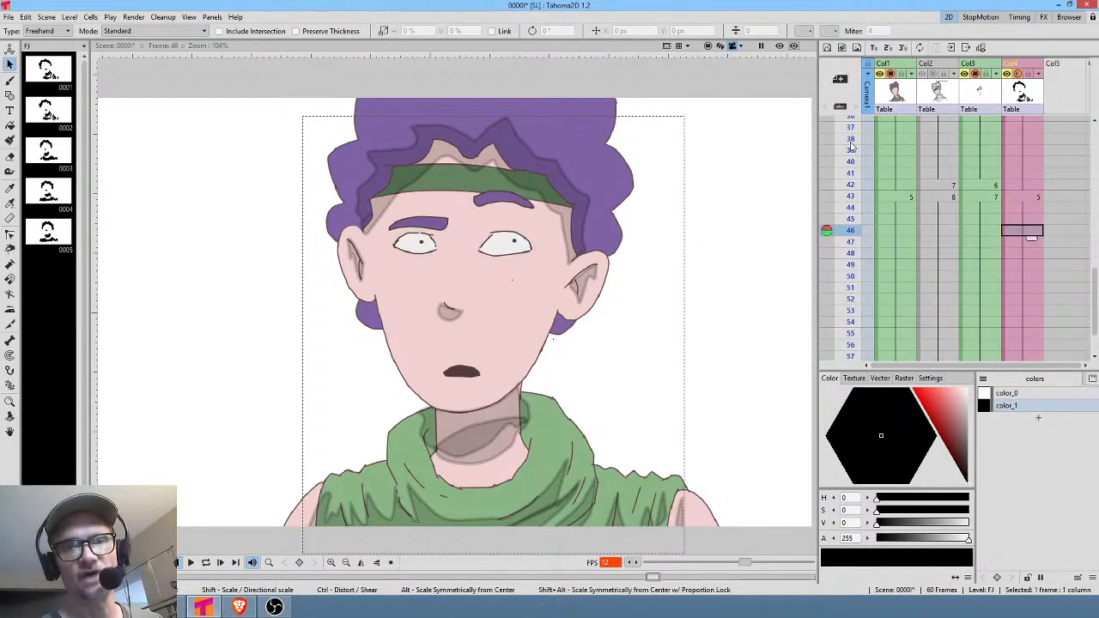
{"action": "left_click", "coordinate": [858, 177]}
{"action": "left_click", "coordinate": [846, 206]}
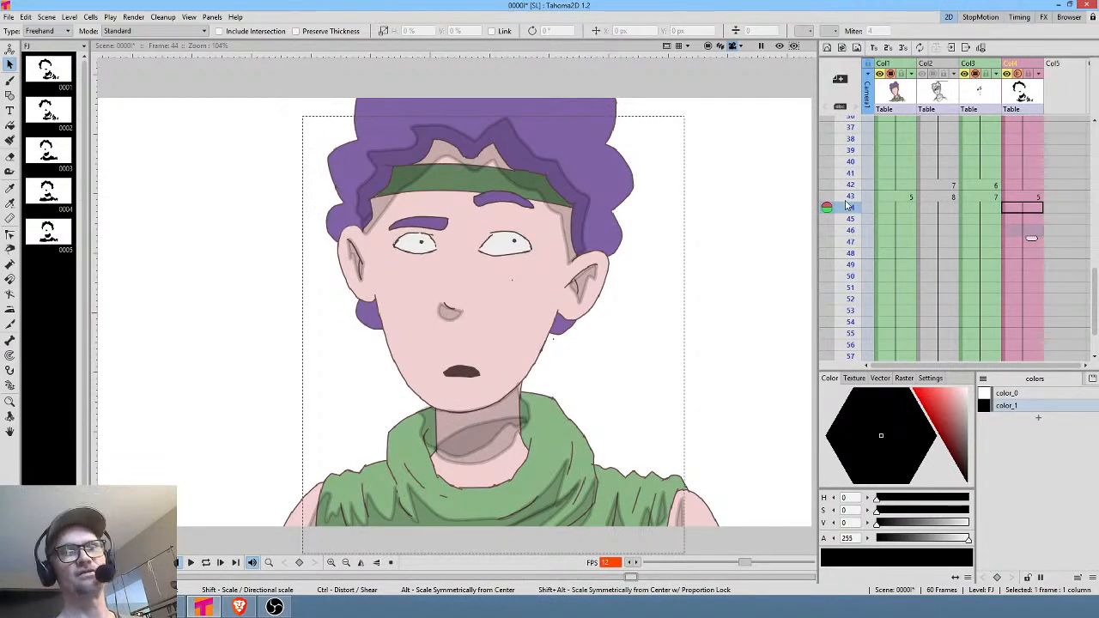
{"action": "left_click_drag", "start_coordinate": [849, 196], "coordinate": [850, 232]}
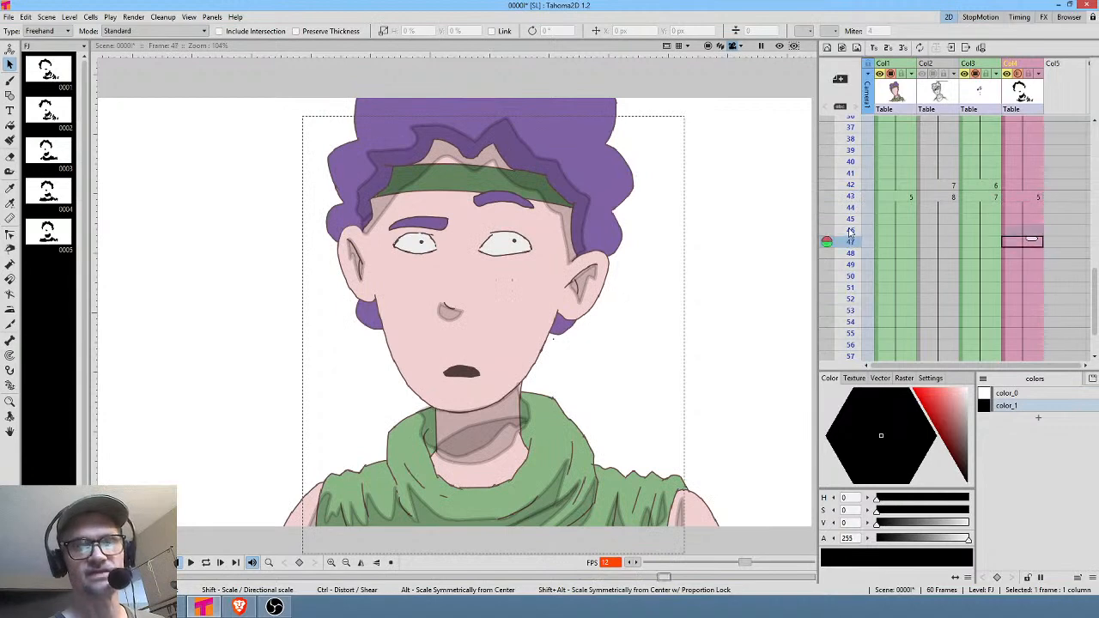
{"action": "middle_click", "coordinate": [1024, 255]}
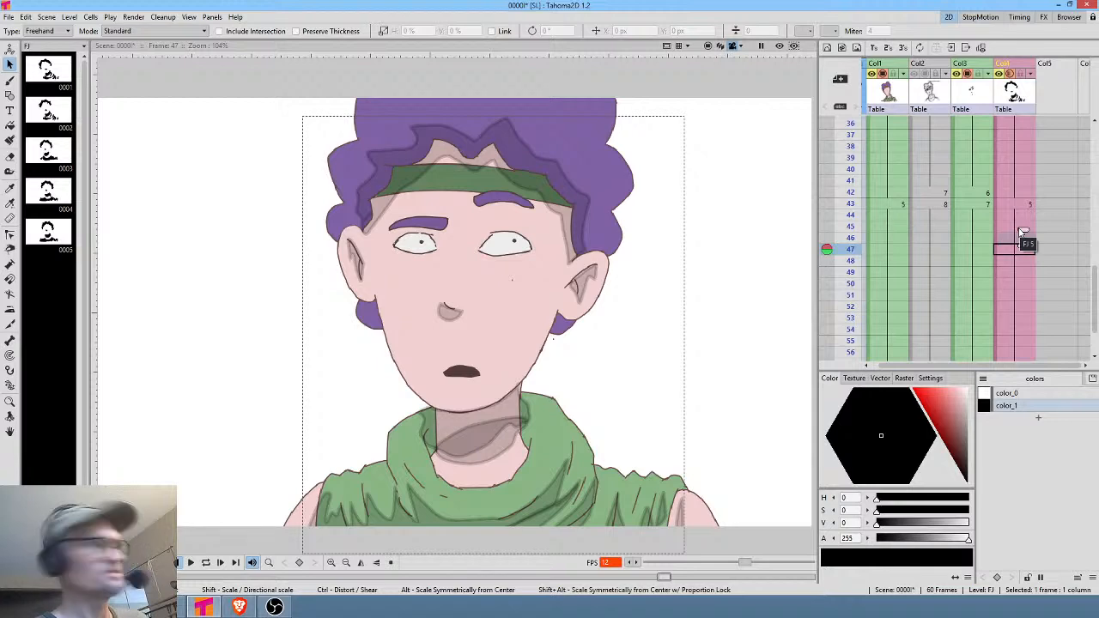
Switch to the SL-01-edit project in Vegas Pro and preview the character shots around the white-background 0000I clip.
{"action": "key", "text": "ctrl+shift+r"}
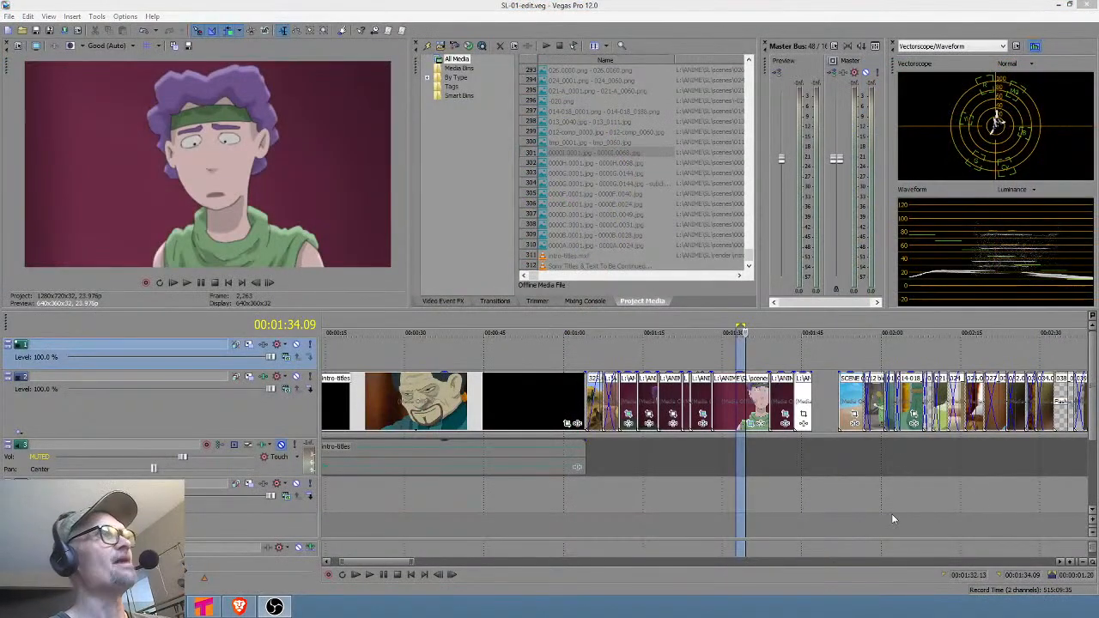
{"action": "left_click", "coordinate": [775, 452]}
{"action": "scroll", "coordinate": [776, 452], "scroll_direction": "up", "scroll_amount": 3}
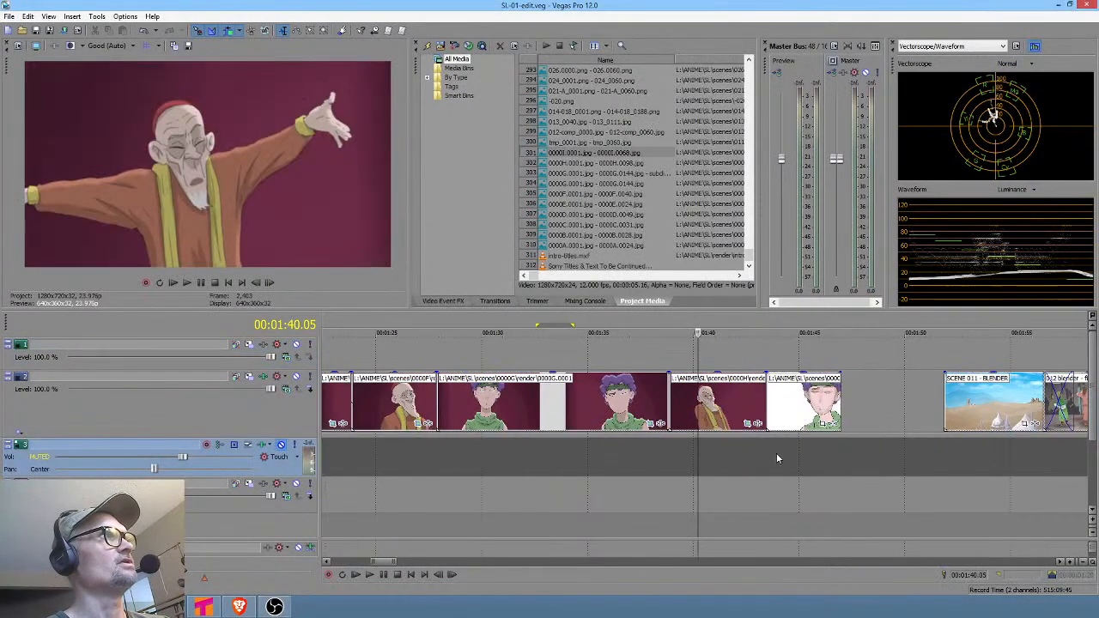
{"action": "left_click_drag", "start_coordinate": [716, 453], "coordinate": [783, 457]}
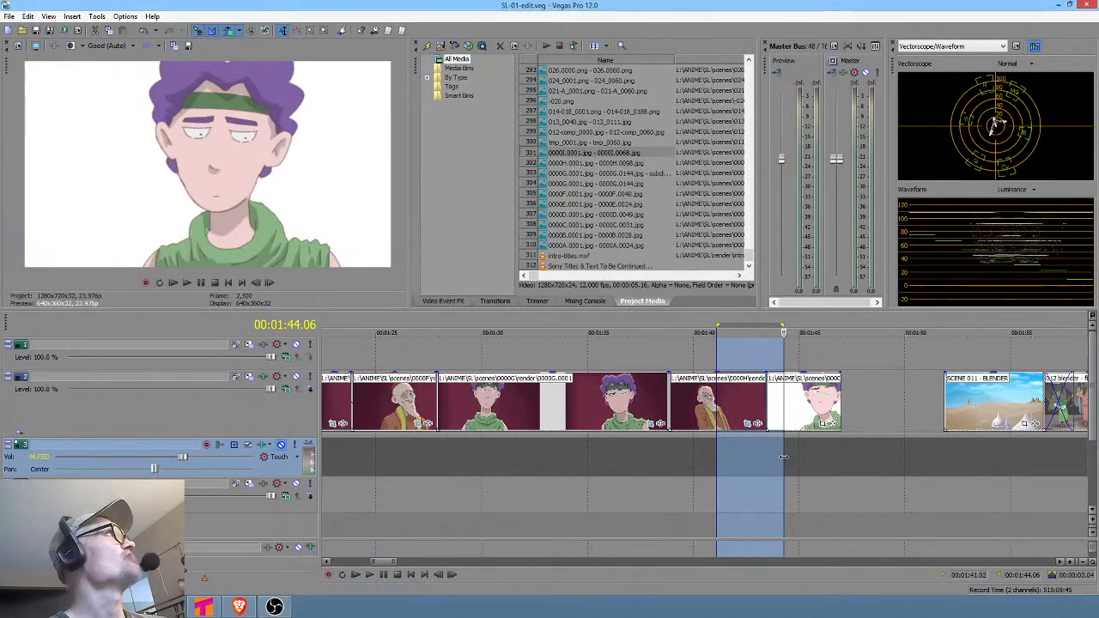
{"action": "left_click", "coordinate": [636, 450]}
{"action": "key", "text": "space"}
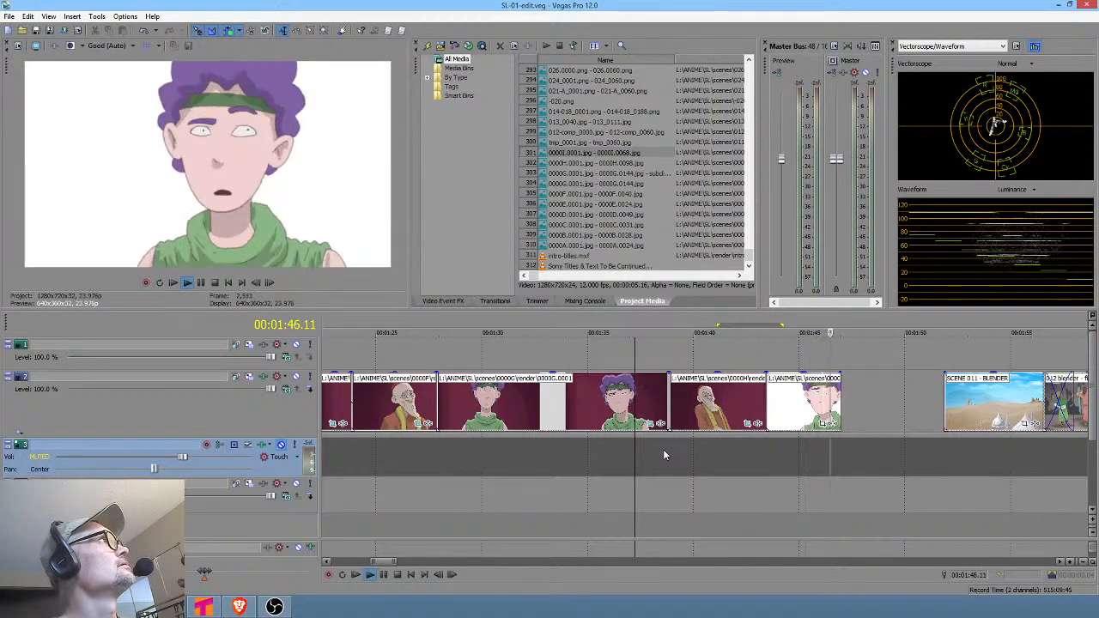
{"action": "key", "text": "space"}
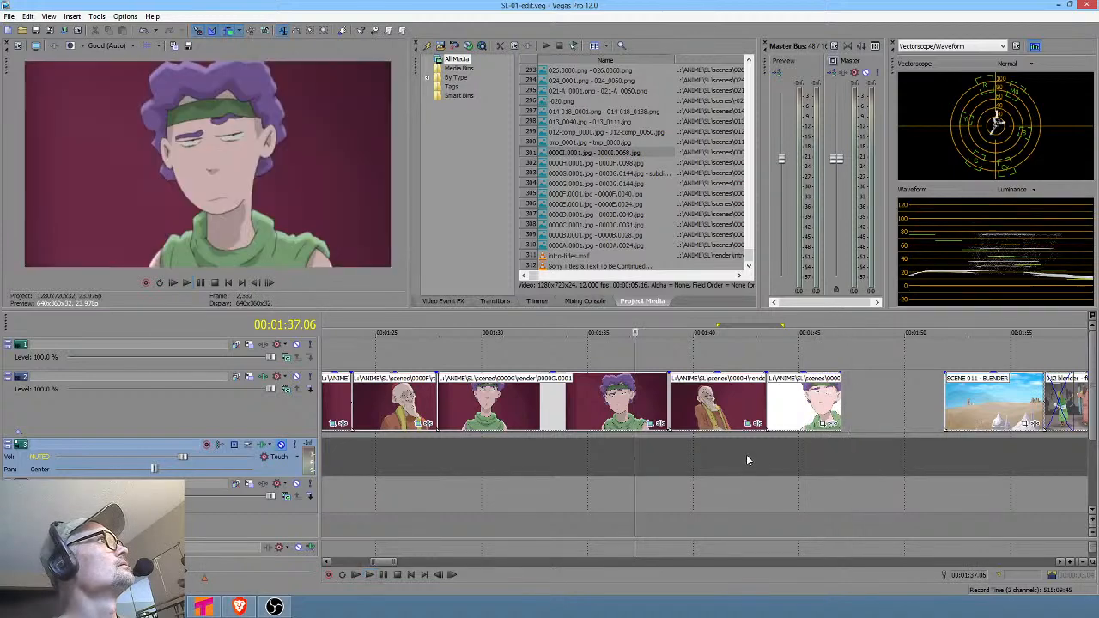
Compare the white-background clip with the earlier dark-red-background shot of the character, and return to the 0000I scene in Tahoma2D.
{"action": "left_click_drag", "start_coordinate": [746, 455], "coordinate": [797, 465]}
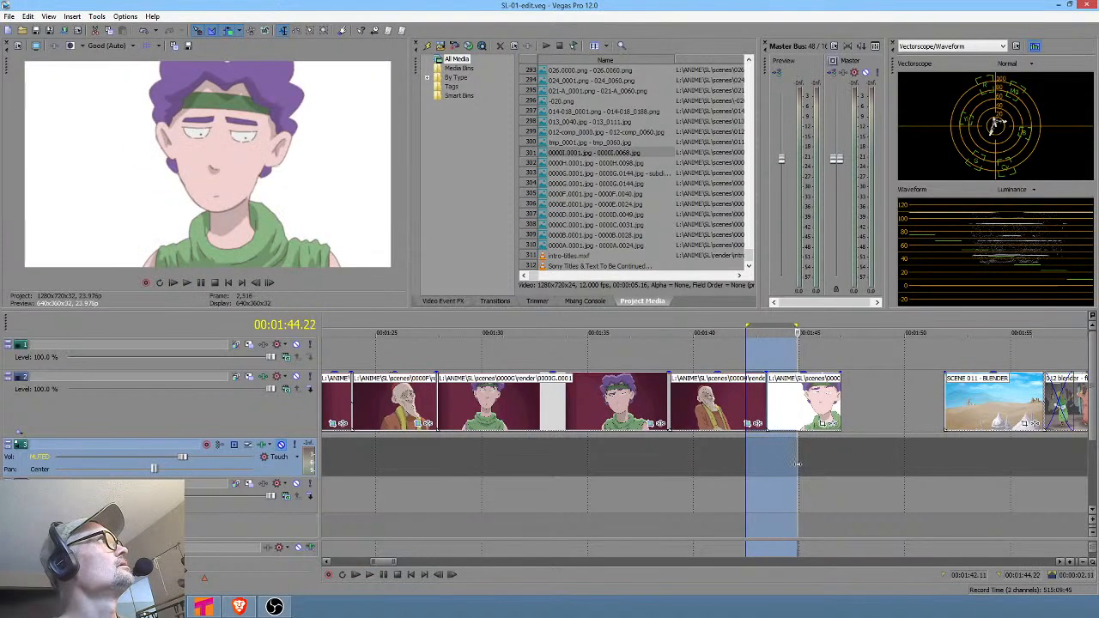
{"action": "left_click", "coordinate": [798, 467]}
{"action": "left_click", "coordinate": [624, 457]}
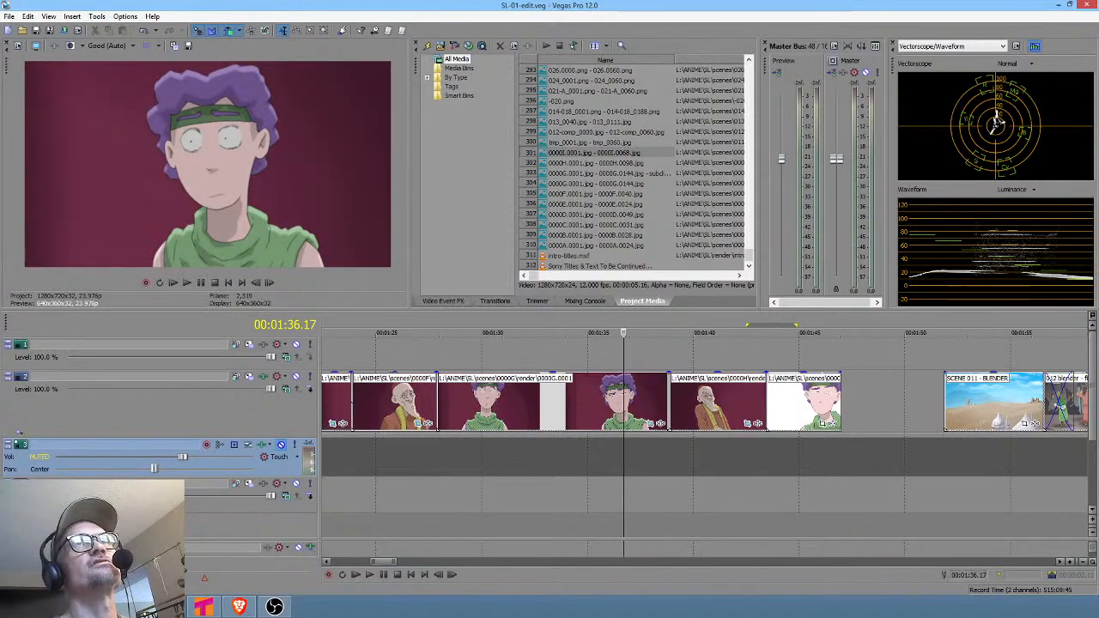
{"action": "key", "text": "alt+Tab"}
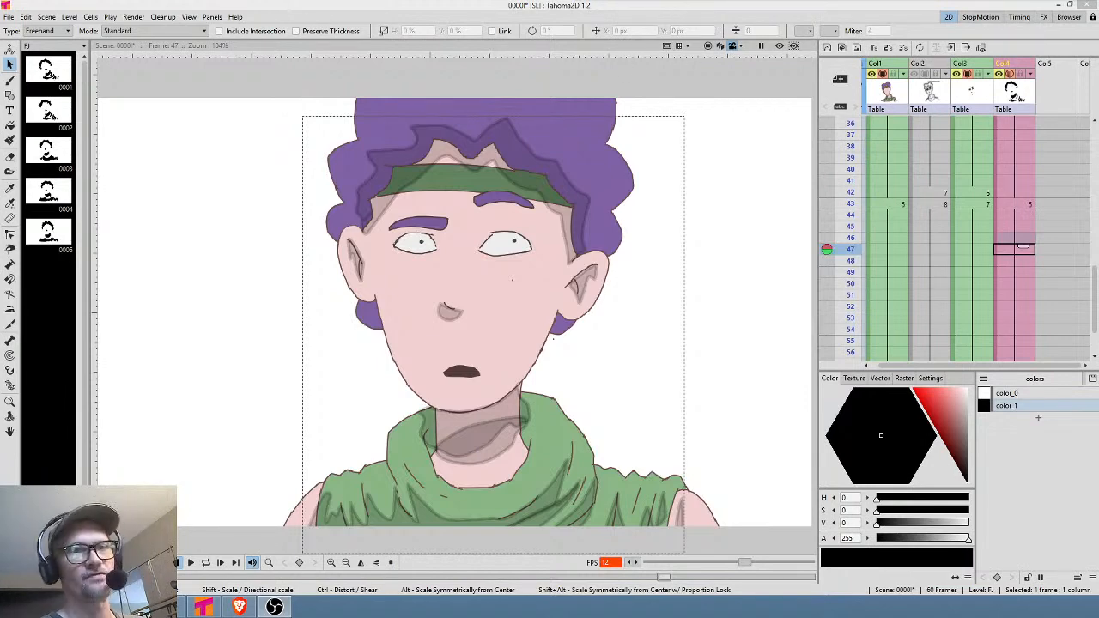
{"action": "left_click", "coordinate": [543, 11]}
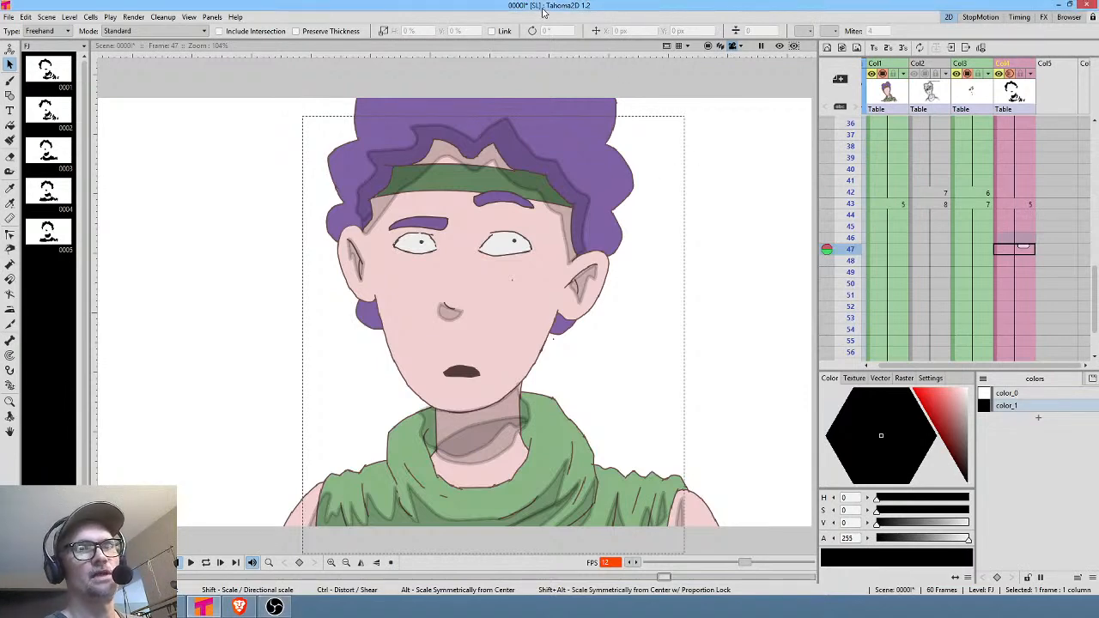
Open the Stage Schematic, enlarge its window, and spread out the Col1, Col2, Col3 and Col4 nodes.
{"action": "key", "text": "shift+s"}
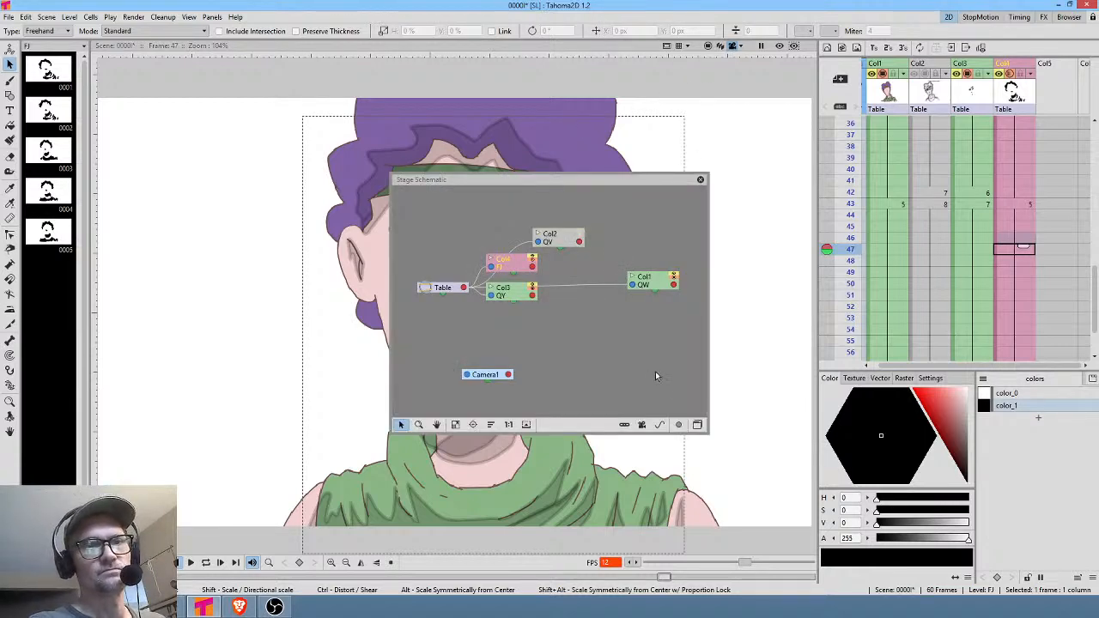
{"action": "left_click_drag", "start_coordinate": [566, 180], "coordinate": [323, 122]}
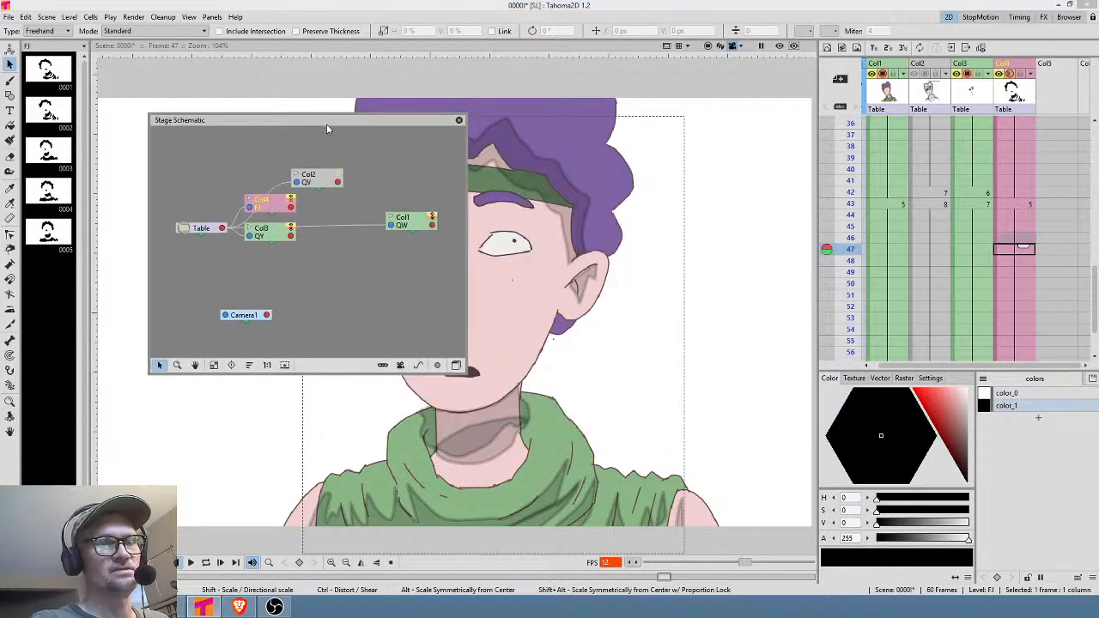
{"action": "left_click_drag", "start_coordinate": [464, 371], "coordinate": [777, 496]}
{"action": "left_click_drag", "start_coordinate": [412, 225], "coordinate": [595, 250]}
{"action": "left_click_drag", "start_coordinate": [269, 241], "coordinate": [494, 353]}
{"action": "left_click_drag", "start_coordinate": [279, 214], "coordinate": [549, 195]}
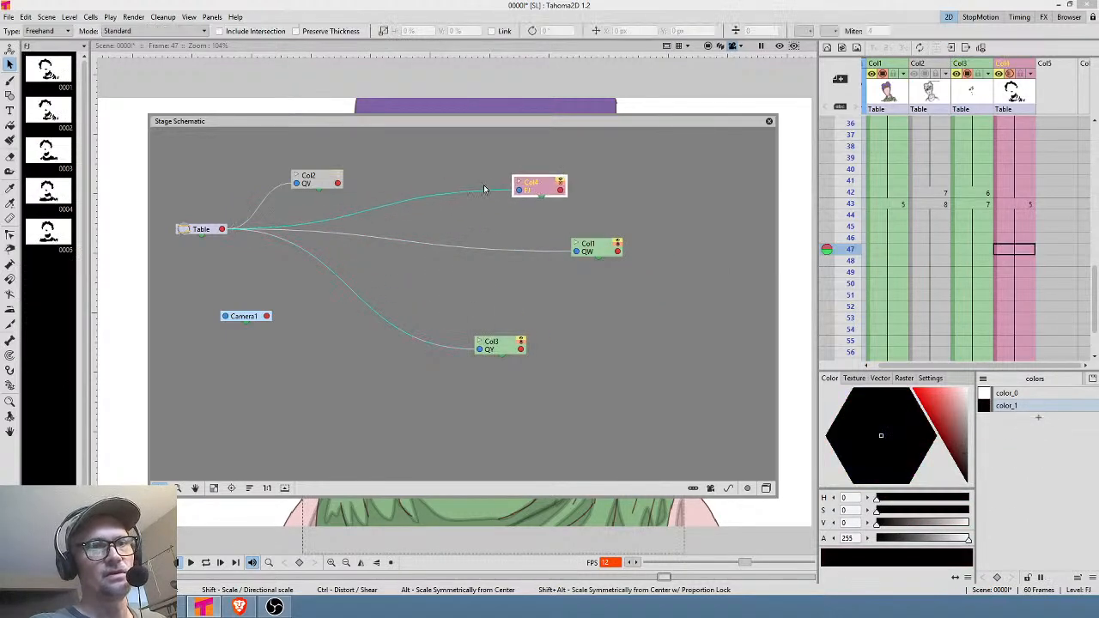
{"action": "left_click_drag", "start_coordinate": [316, 181], "coordinate": [403, 165]}
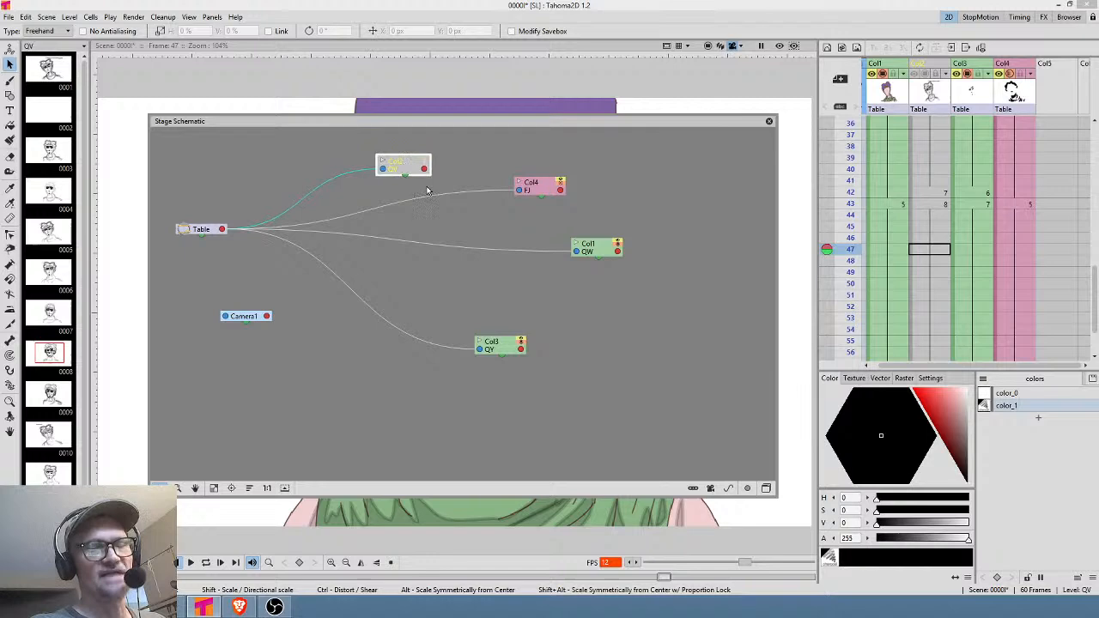
Switch to the FX Schematic and spread the four column nodes apart from the Scene node.
{"action": "left_click", "coordinate": [765, 488]}
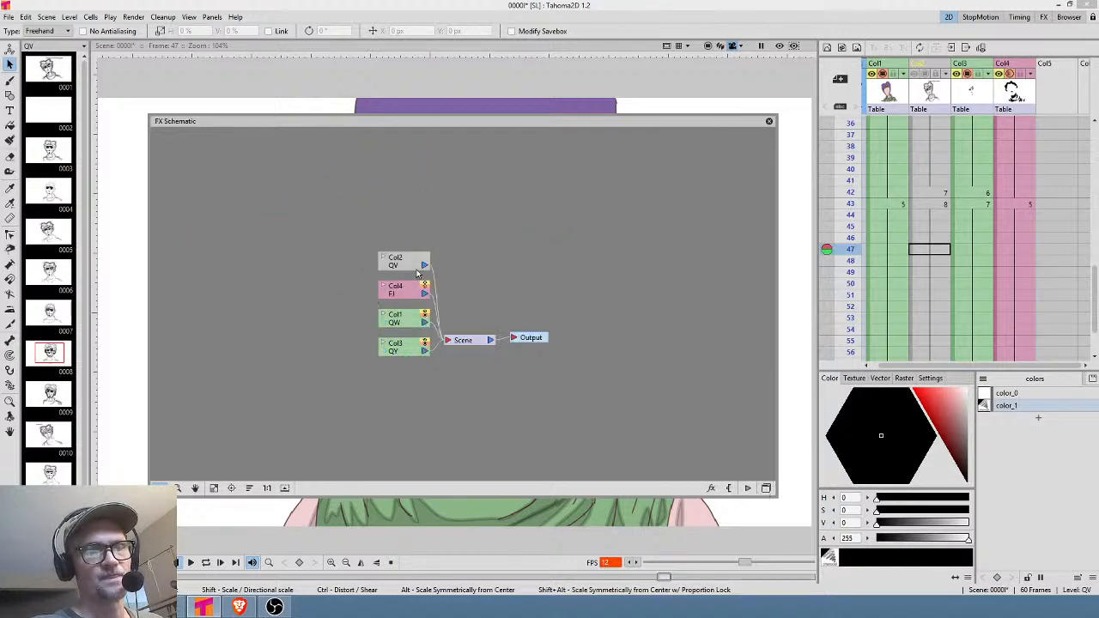
{"action": "left_click_drag", "start_coordinate": [415, 267], "coordinate": [425, 206]}
{"action": "left_click_drag", "start_coordinate": [399, 295], "coordinate": [260, 260]}
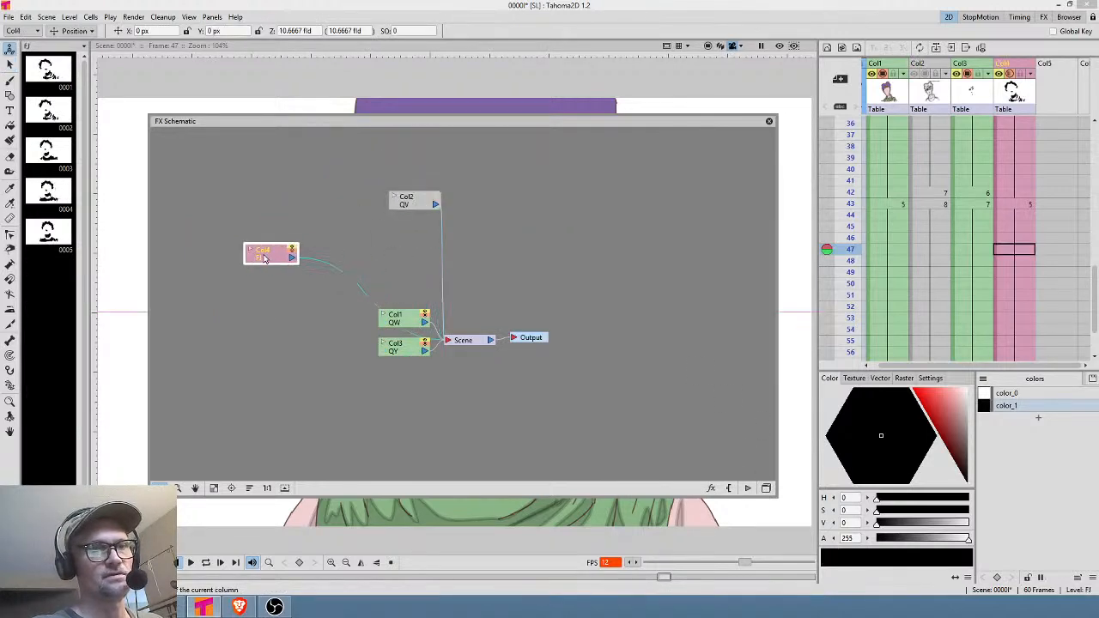
{"action": "left_click_drag", "start_coordinate": [398, 321], "coordinate": [257, 315]}
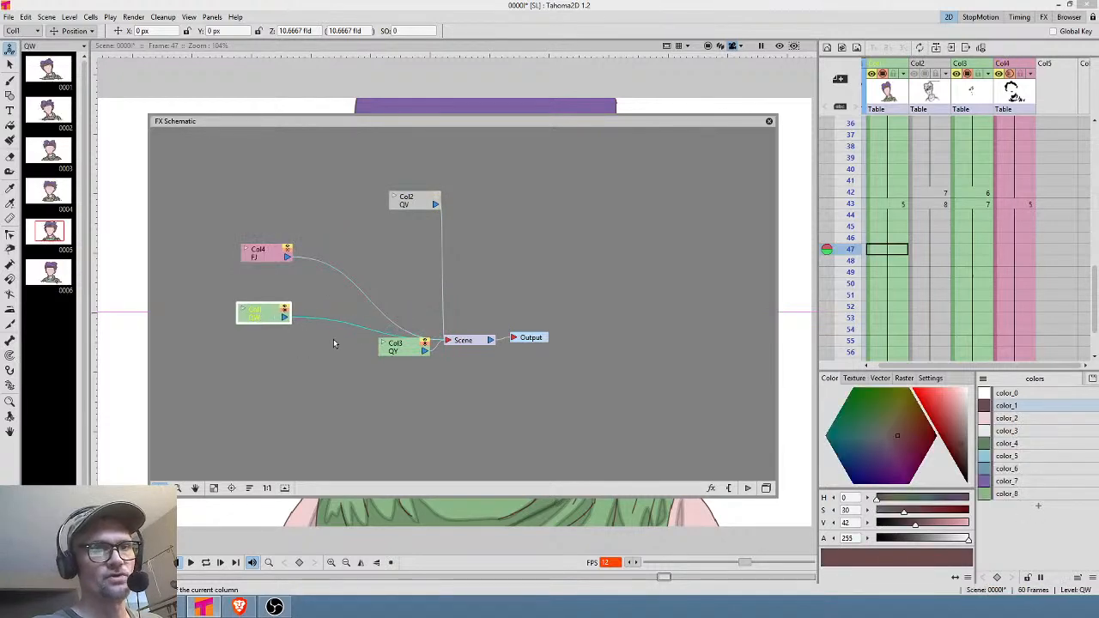
{"action": "left_click_drag", "start_coordinate": [404, 352], "coordinate": [267, 410]}
{"action": "left_click_drag", "start_coordinate": [263, 316], "coordinate": [230, 318]}
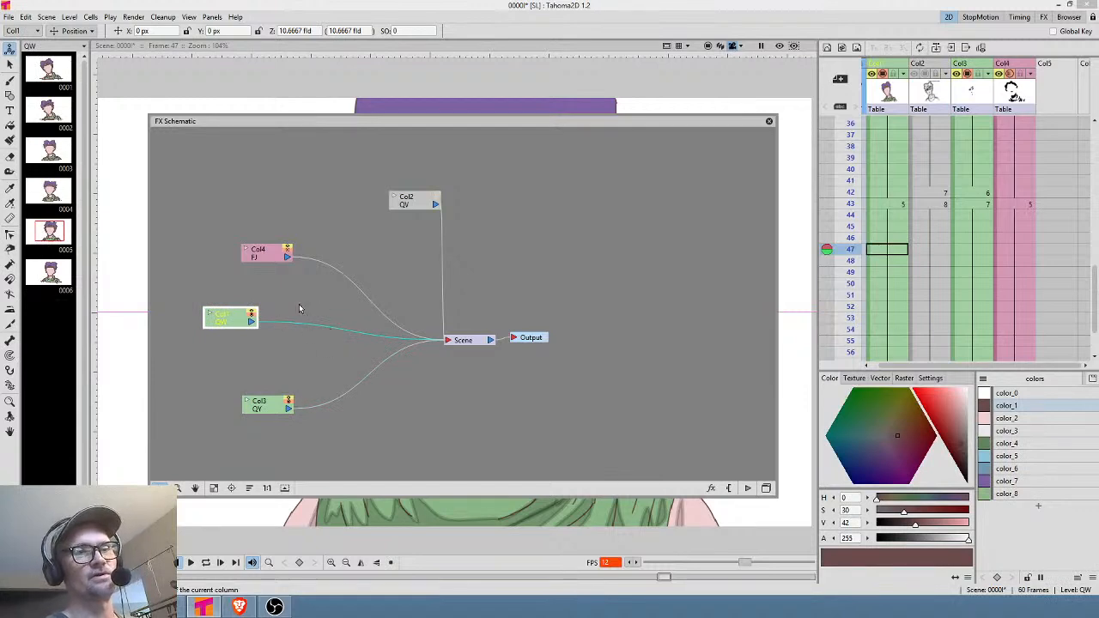
Insert a Body Highlight effect from the Light group between Col1 and the Scene node, and open its settings.
{"action": "right_click", "coordinate": [276, 325]}
{"action": "mouse_move", "coordinate": [311, 330]}
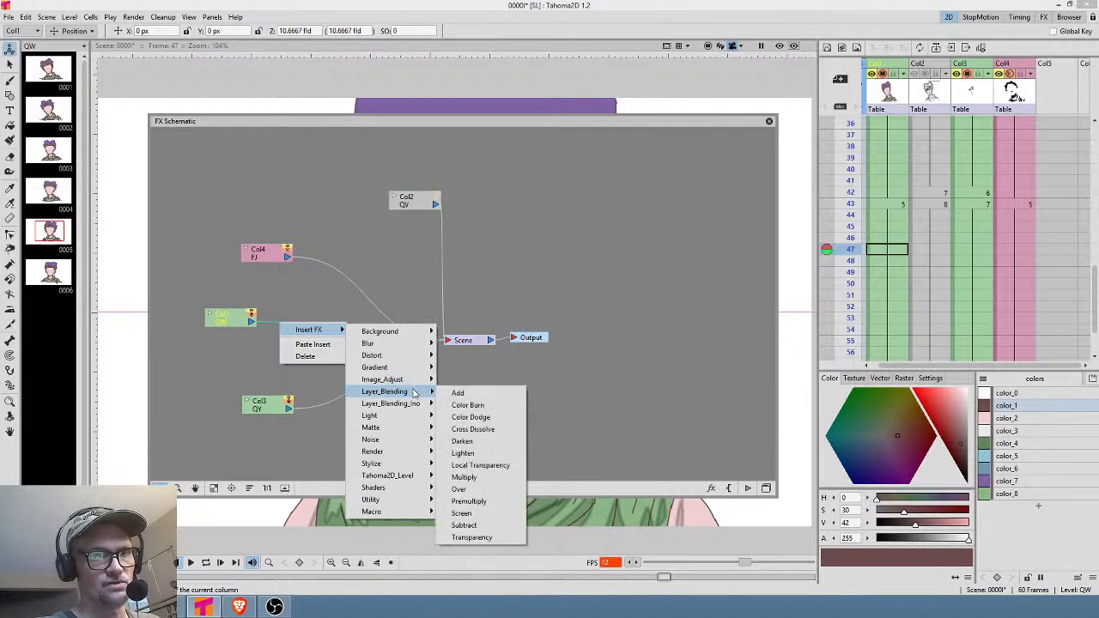
{"action": "mouse_move", "coordinate": [402, 419]}
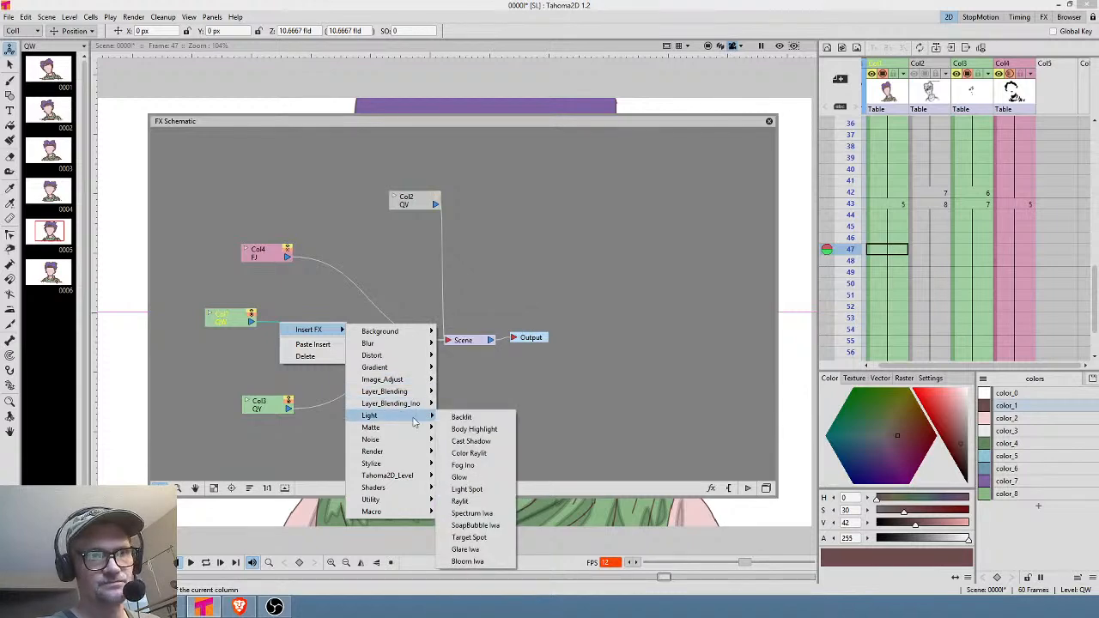
{"action": "left_click", "coordinate": [474, 430]}
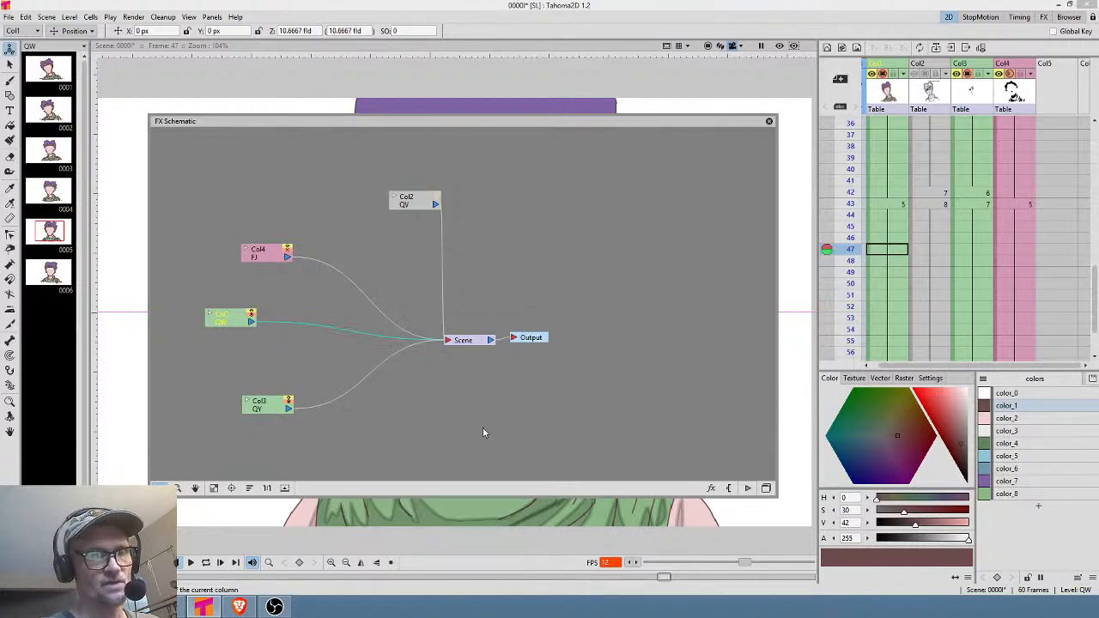
{"action": "left_click", "coordinate": [321, 327]}
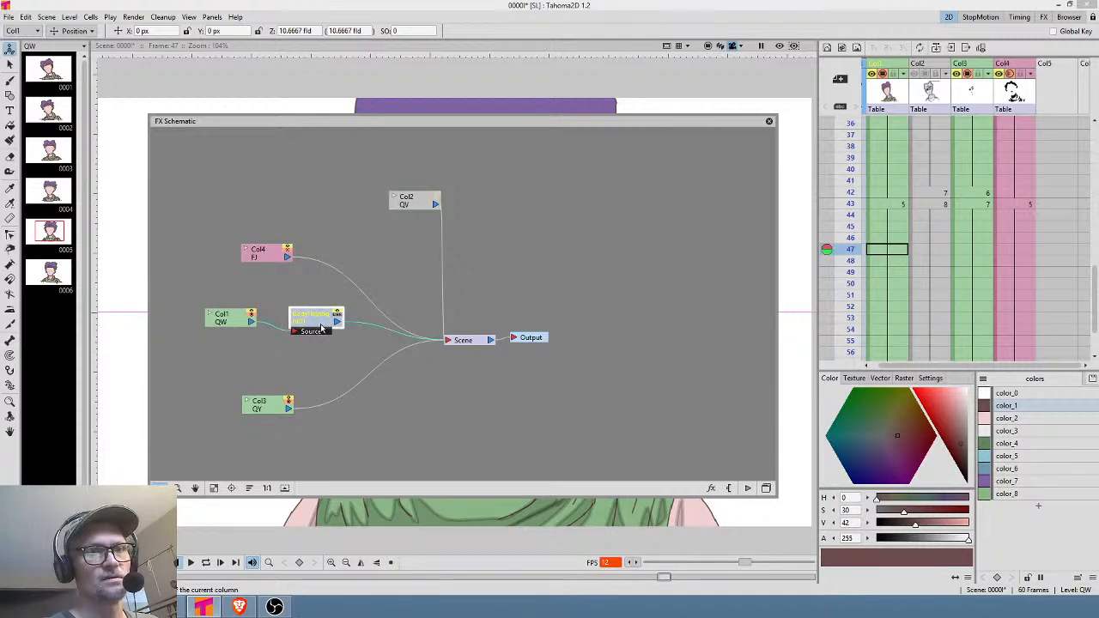
{"action": "left_click_drag", "start_coordinate": [744, 0], "coordinate": [771, 207]}
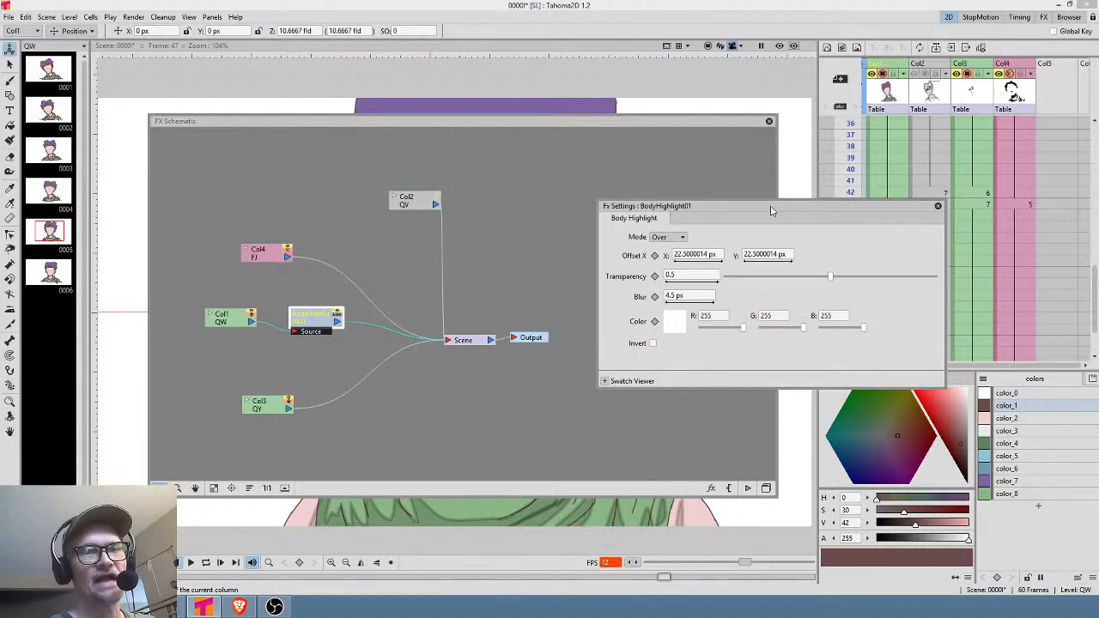
Close the FX Schematic, turn on the viewer preview, and set the highlight's X offset to 0 px.
{"action": "left_click", "coordinate": [768, 123]}
{"action": "left_click", "coordinate": [778, 46]}
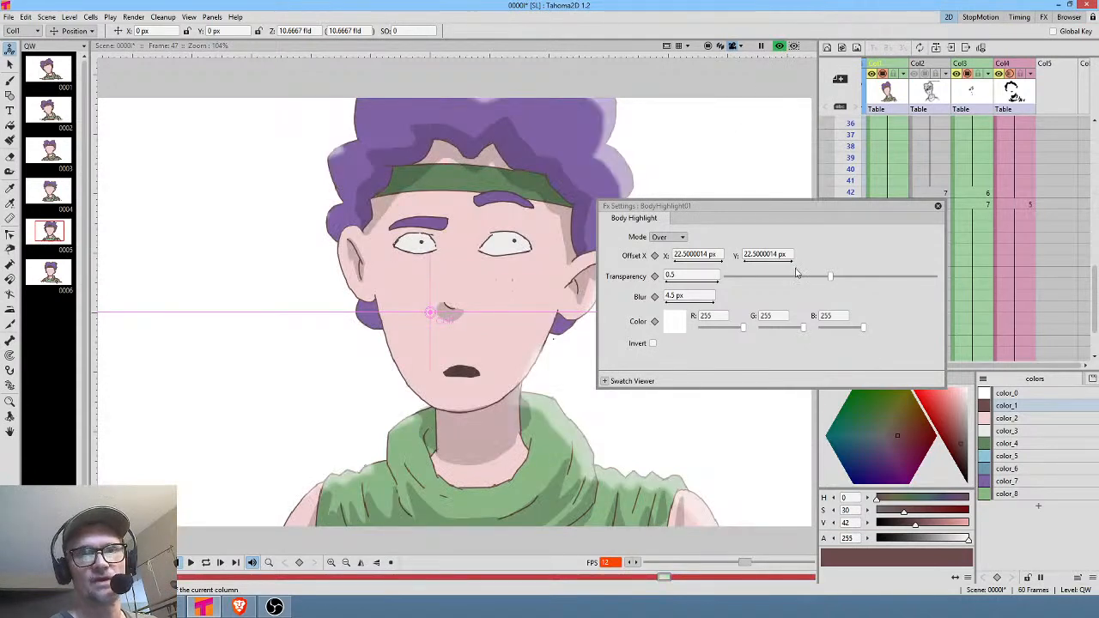
{"action": "left_click", "coordinate": [696, 275]}
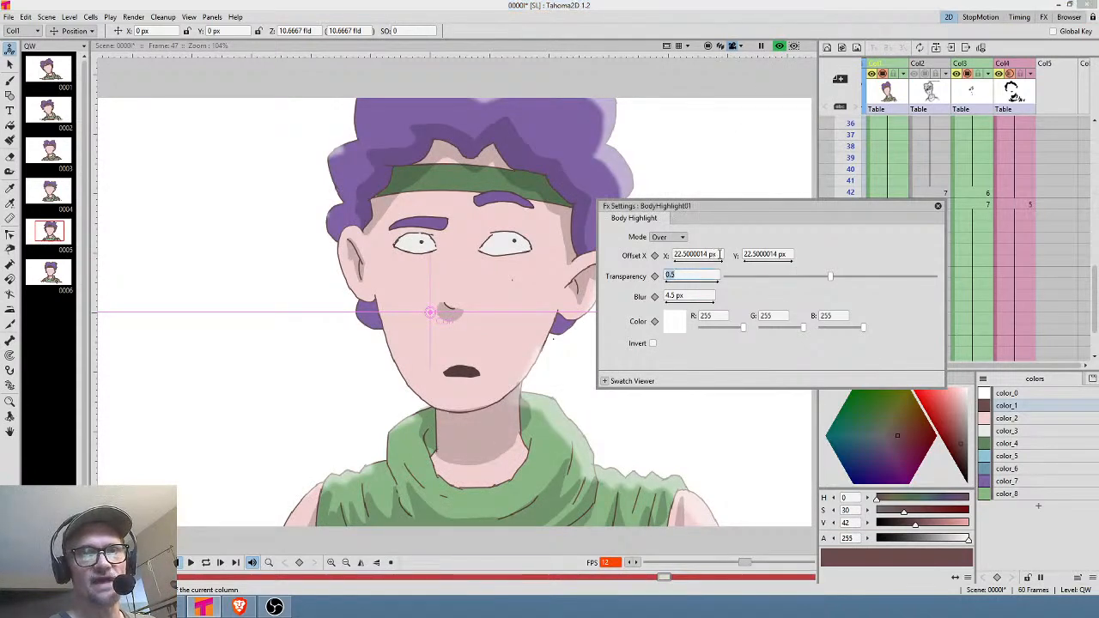
{"action": "left_click", "coordinate": [714, 254]}
{"action": "type", "text": "0"}
{"action": "key", "text": "Return"}
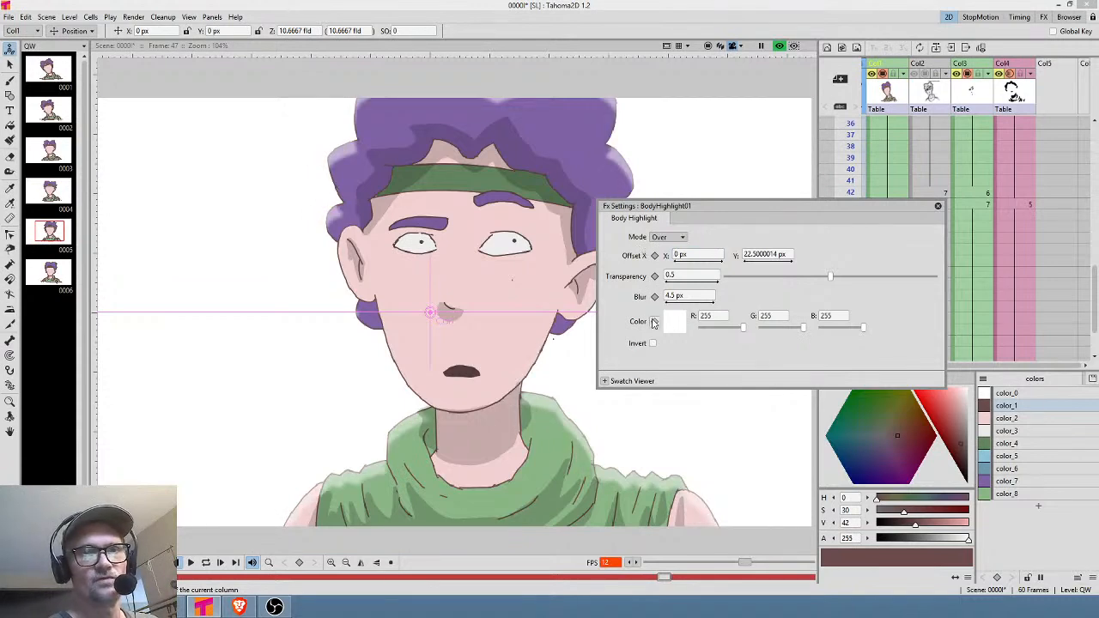
Try a black, inverted body highlight with the transparency set to 1.
{"action": "left_click", "coordinate": [678, 324]}
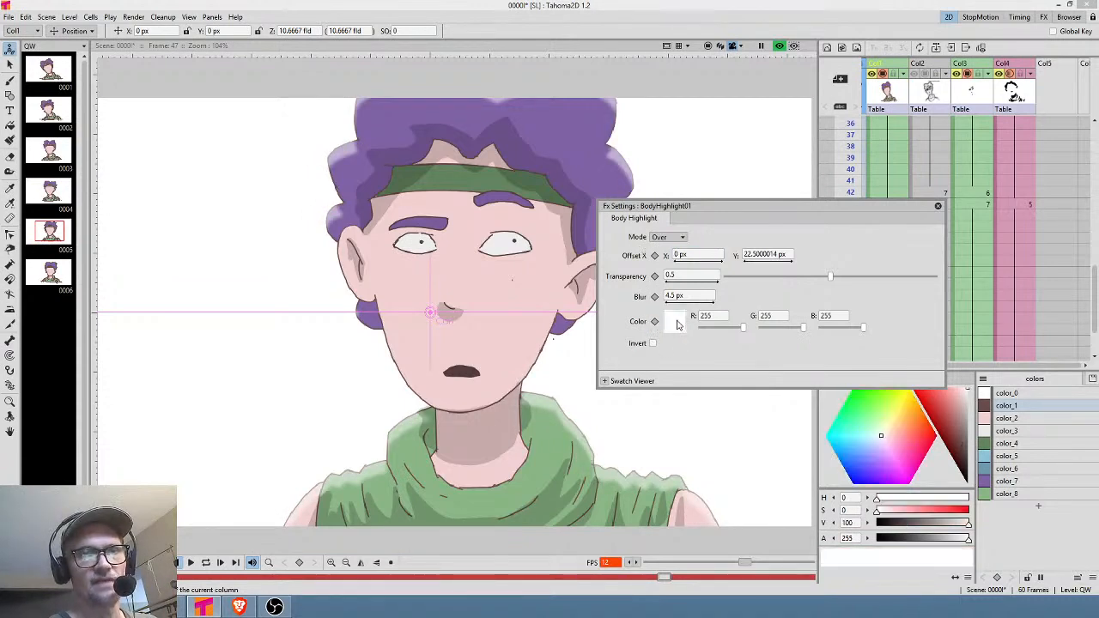
{"action": "left_click_drag", "start_coordinate": [955, 415], "coordinate": [1028, 610]}
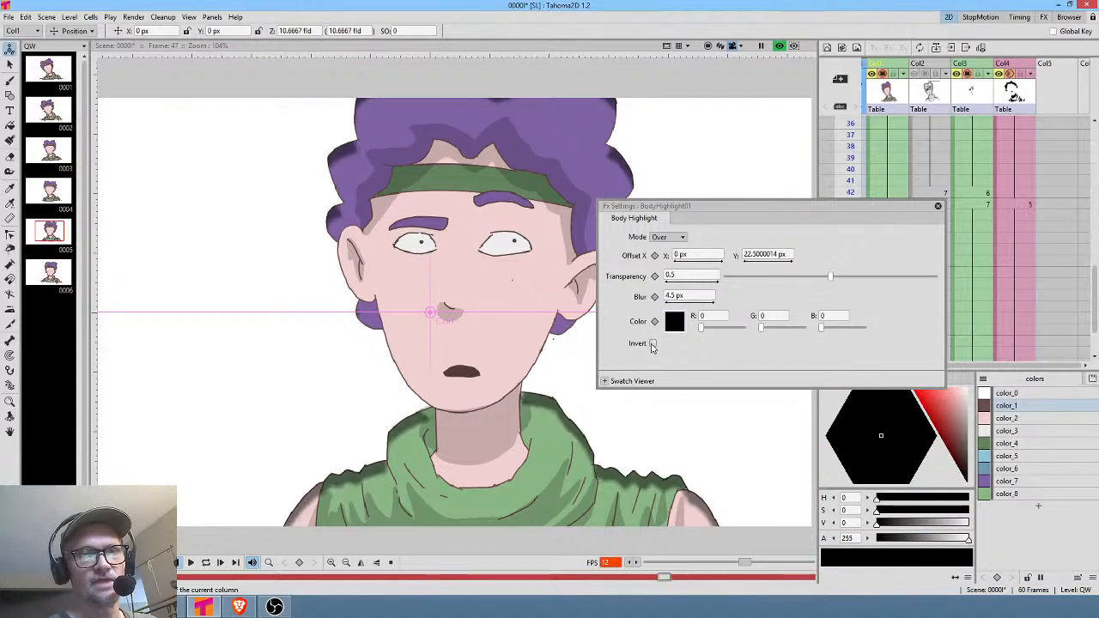
{"action": "left_click", "coordinate": [652, 344]}
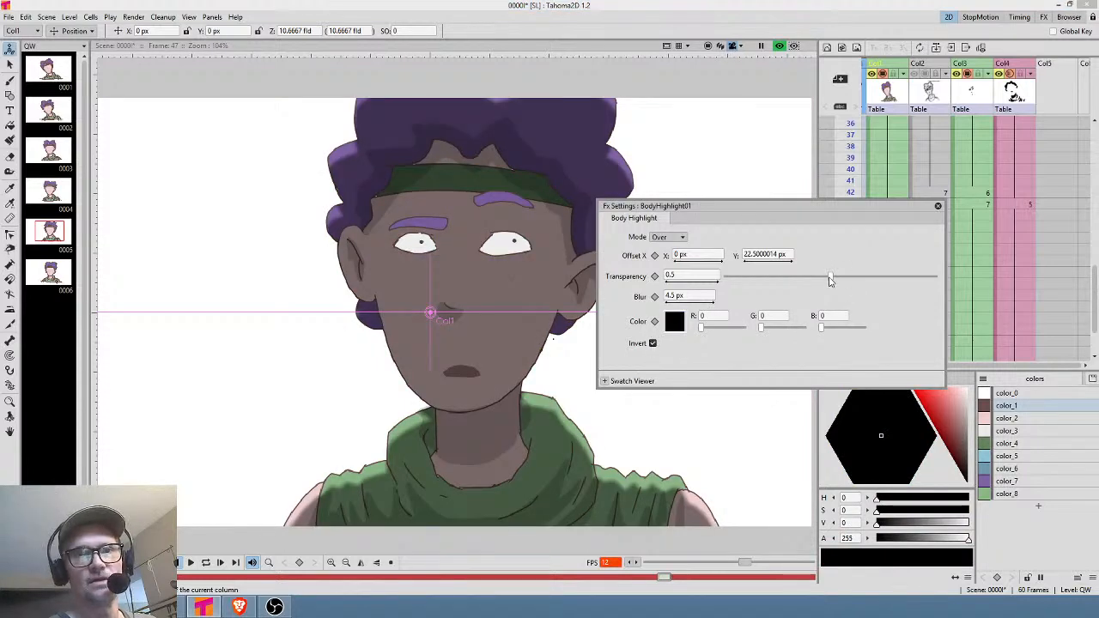
{"action": "left_click_drag", "start_coordinate": [829, 280], "coordinate": [945, 280]}
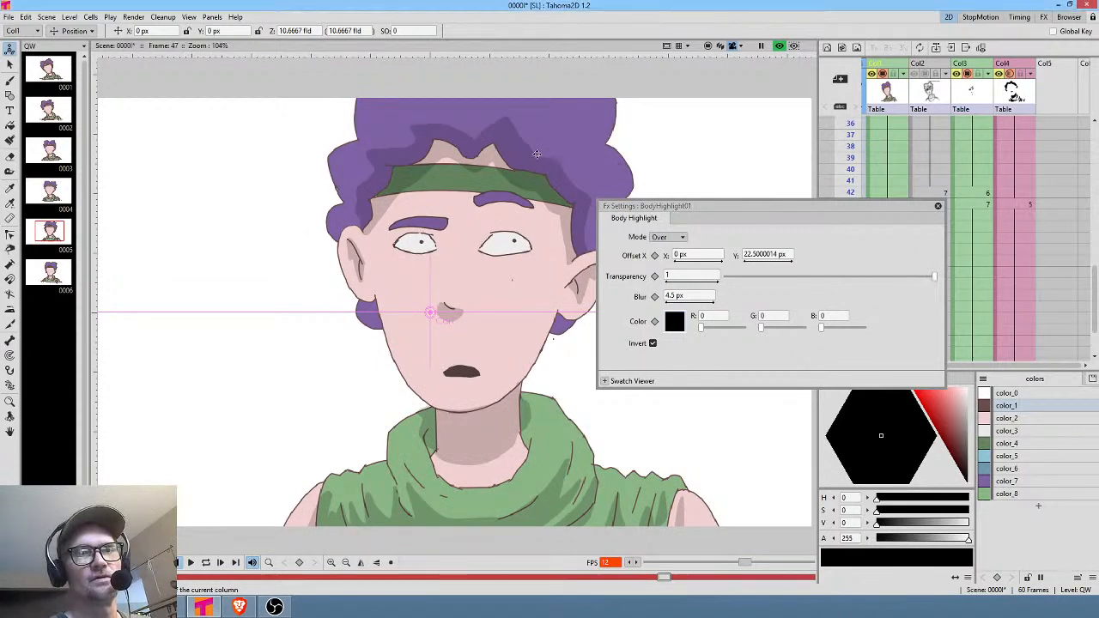
{"action": "left_click_drag", "start_coordinate": [534, 156], "coordinate": [523, 185]}
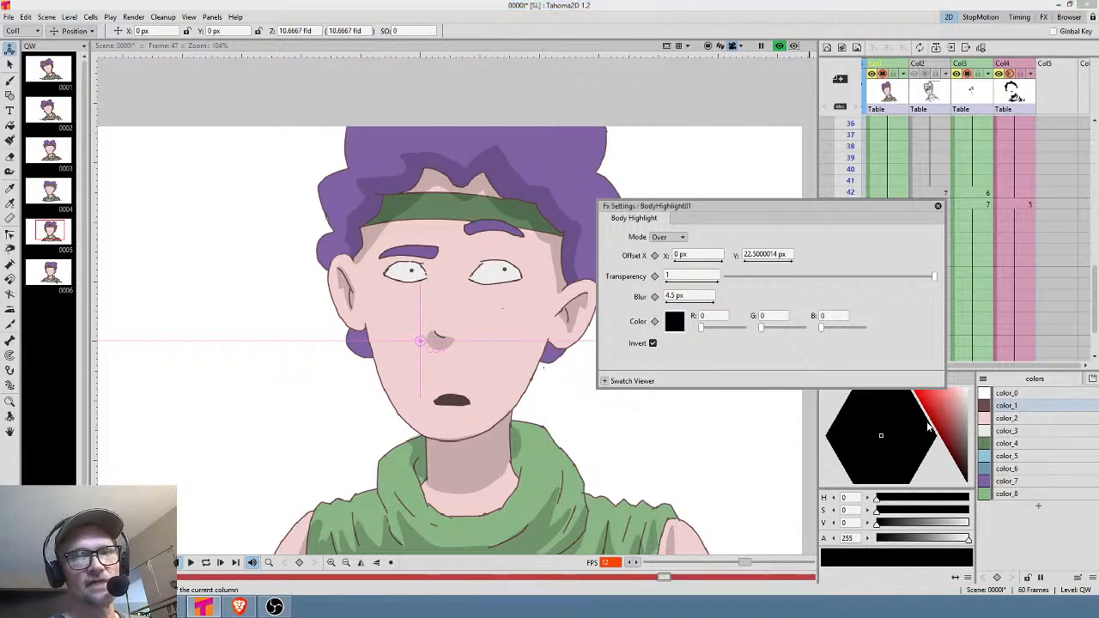
Return the highlight color to white and toggle Invert, leaving it off.
{"action": "left_click", "coordinate": [964, 422]}
{"action": "left_click", "coordinate": [653, 343]}
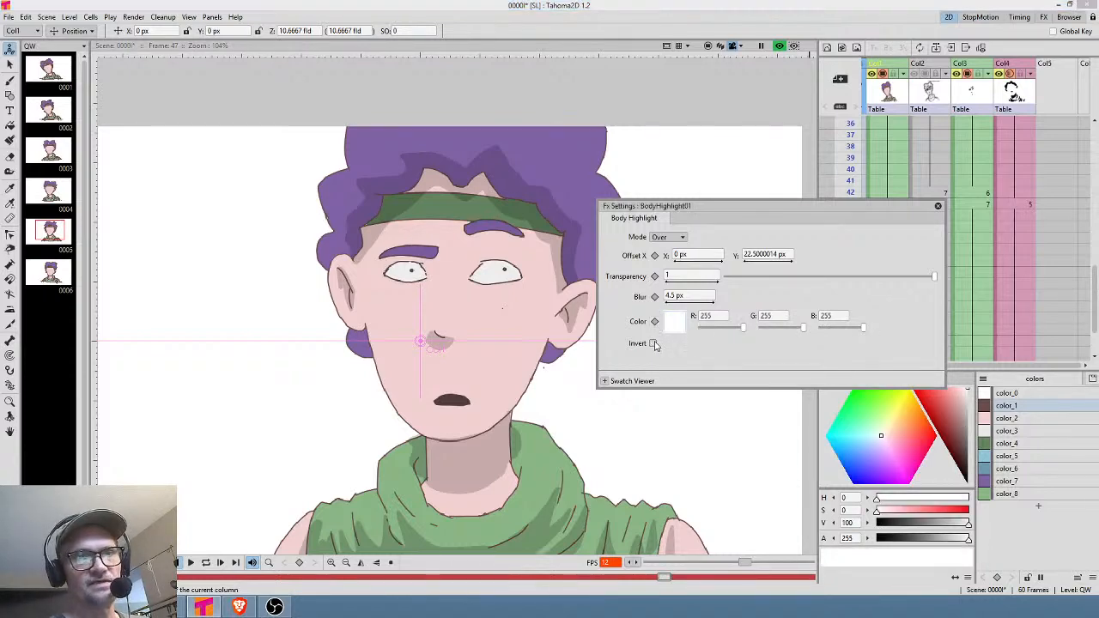
{"action": "left_click", "coordinate": [653, 344]}
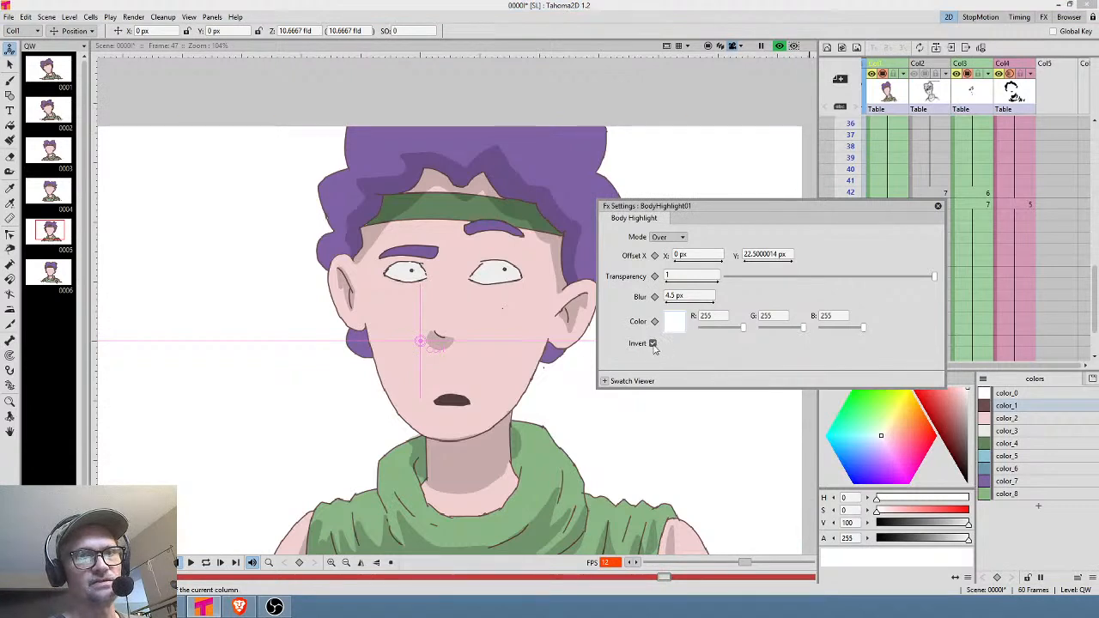
{"action": "left_click", "coordinate": [653, 343]}
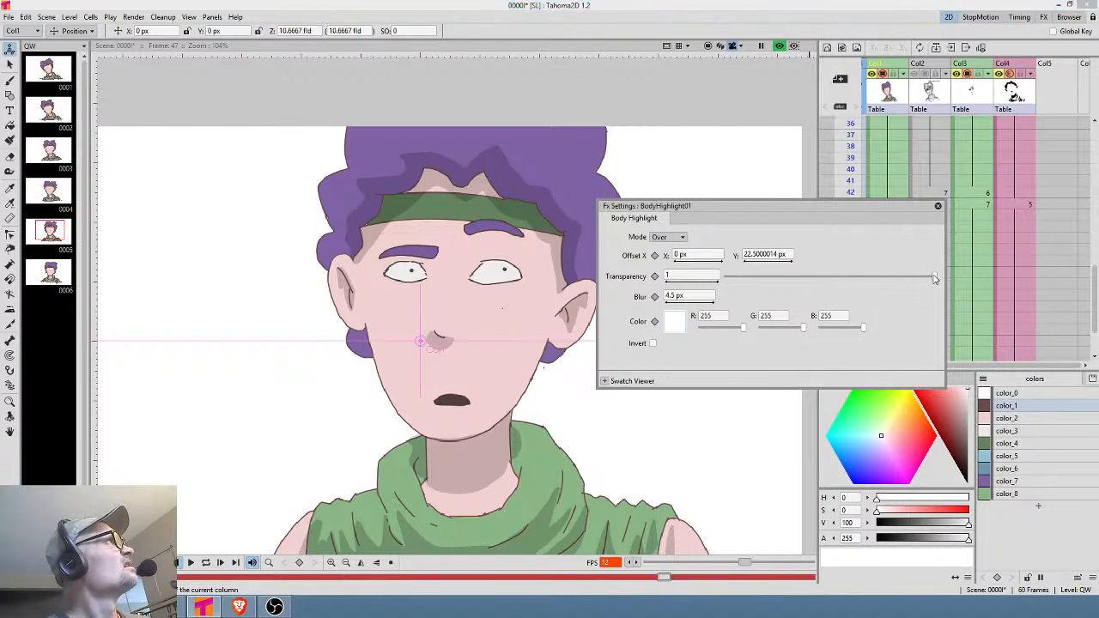
Set the highlight's transparency to about 0.717, close the effect settings, and save the scene.
{"action": "left_click_drag", "start_coordinate": [933, 277], "coordinate": [874, 279]}
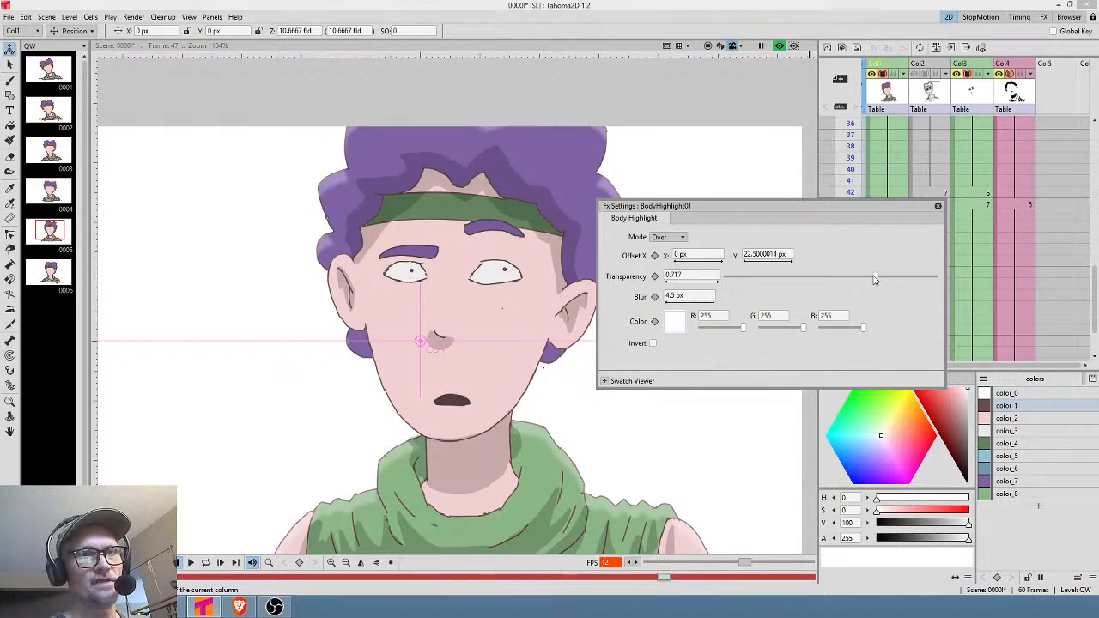
{"action": "left_click", "coordinate": [937, 207]}
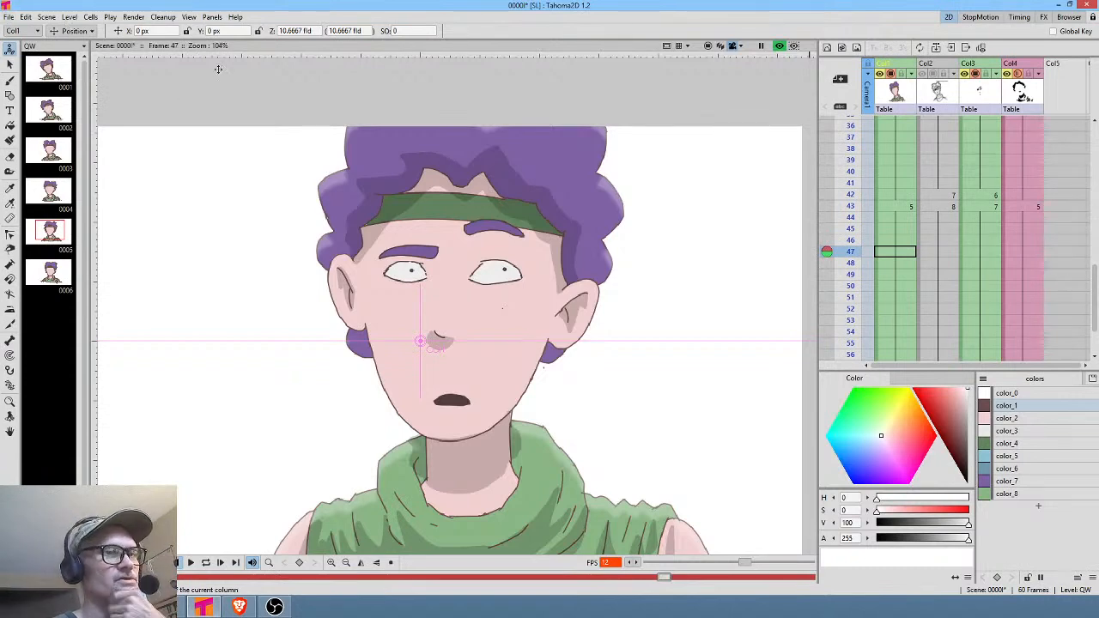
{"action": "left_click", "coordinate": [8, 16]}
{"action": "left_click", "coordinate": [18, 59]}
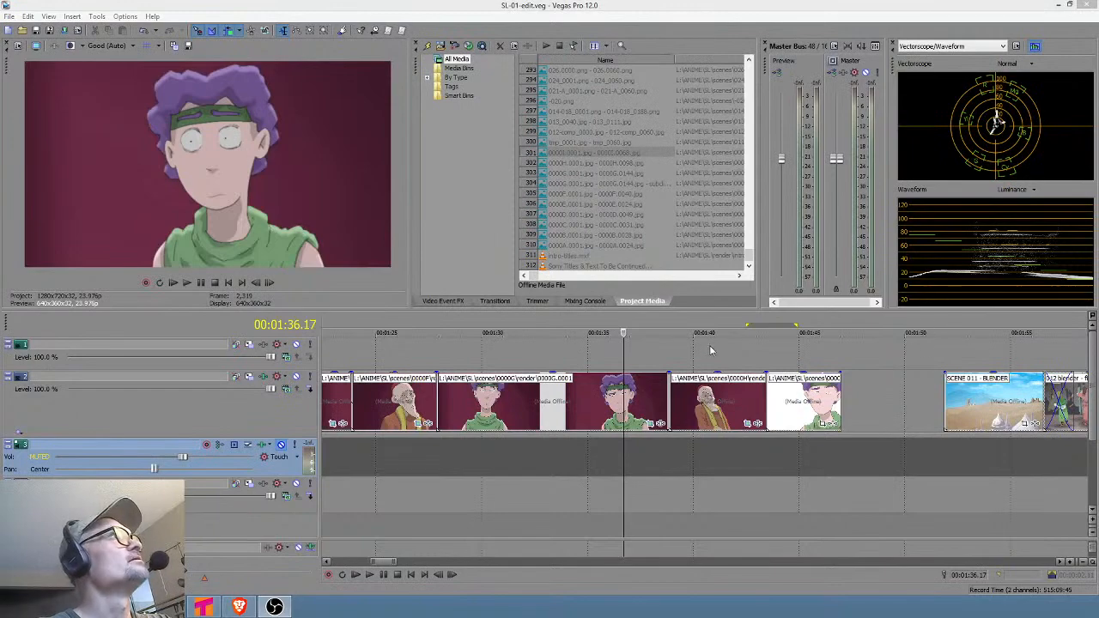
Find the background image in the 0000B scene folder in FastStone Image Viewer and add it to Tahoma2D's empty fifth column.
{"action": "left_click_drag", "start_coordinate": [712, 352], "coordinate": [798, 353]}
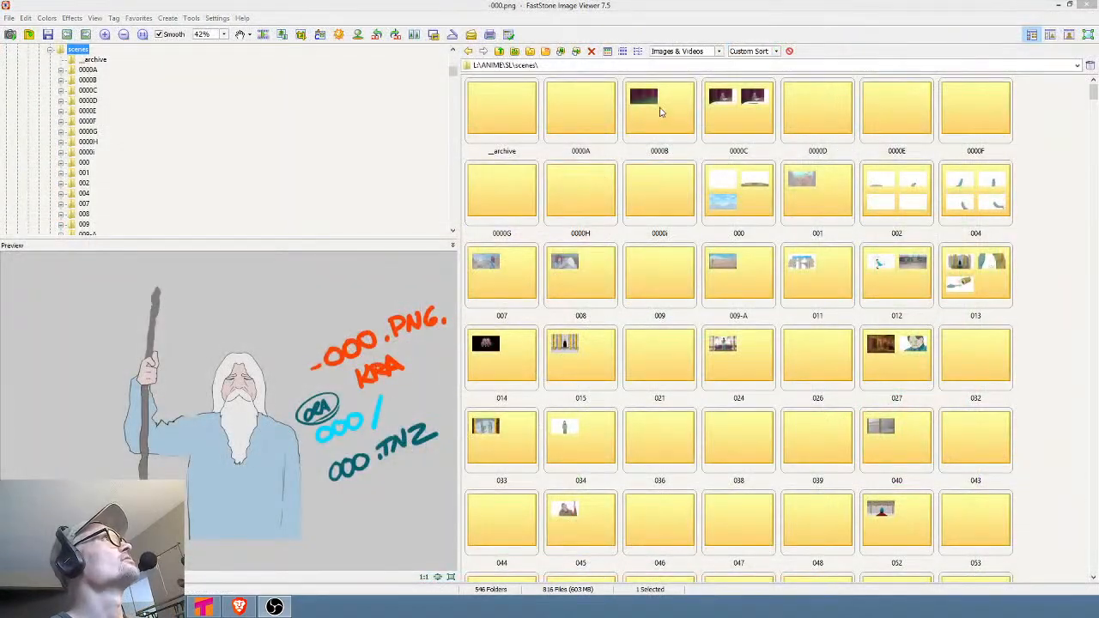
{"action": "double_click", "coordinate": [659, 112]}
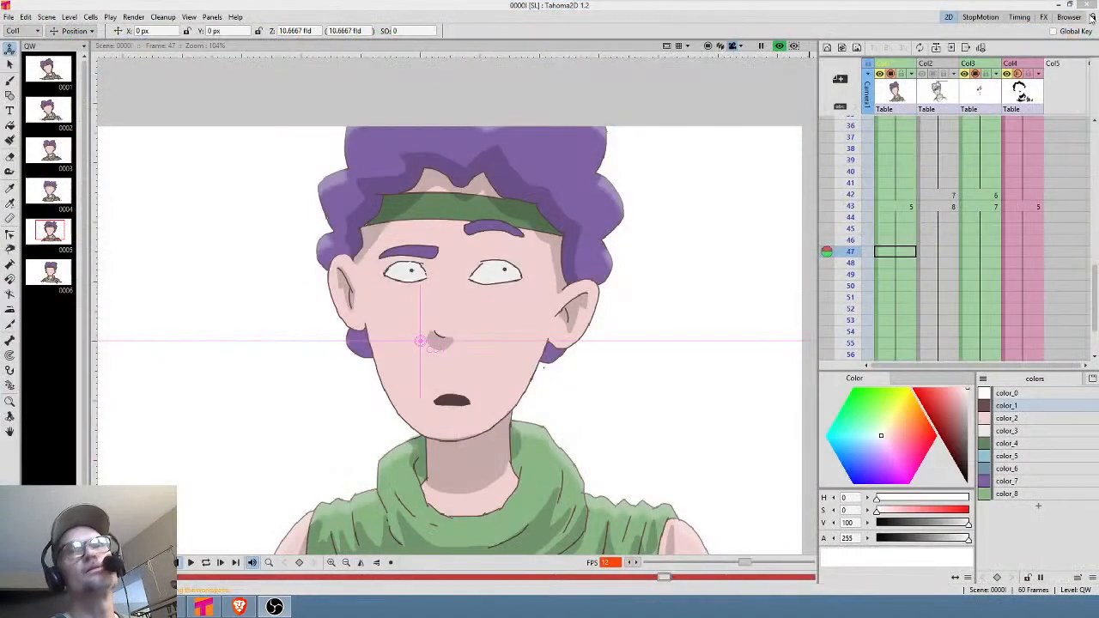
{"action": "left_click", "coordinate": [1023, 137]}
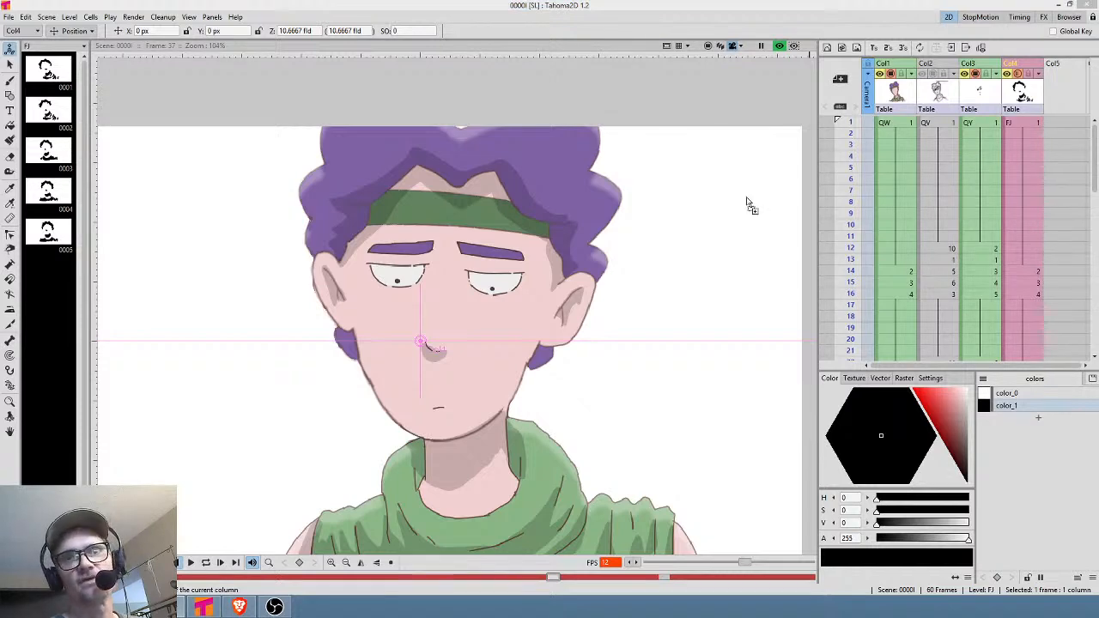
{"action": "left_click_drag", "start_coordinate": [748, 199], "coordinate": [1075, 163]}
Extend the background's exposure to frame 60 and move its column ahead of the character columns.
{"action": "left_click", "coordinate": [1066, 128]}
{"action": "left_click_drag", "start_coordinate": [1033, 238], "coordinate": [1062, 295]}
{"action": "left_click_drag", "start_coordinate": [1051, 66], "coordinate": [772, 73]}
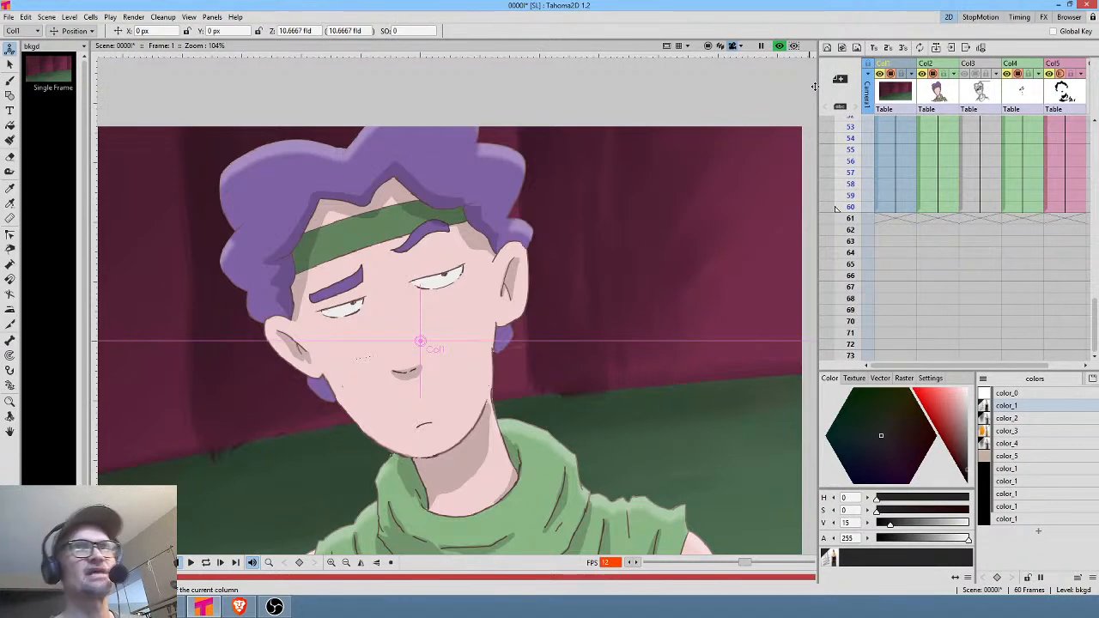
From frame 1, scale the background column up to about 291% globally and turn off the viewer's preview mode.
{"action": "left_click", "coordinate": [935, 130]}
{"action": "scroll", "coordinate": [936, 131], "scroll_direction": "up", "scroll_amount": 9}
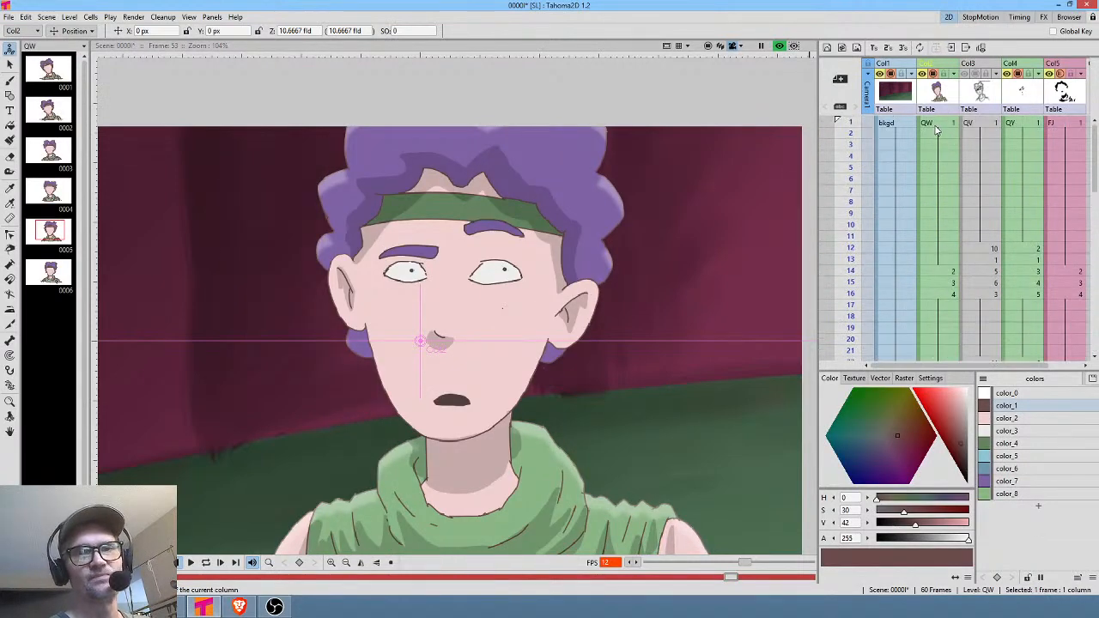
{"action": "left_click", "coordinate": [937, 128]}
{"action": "left_click", "coordinate": [886, 127]}
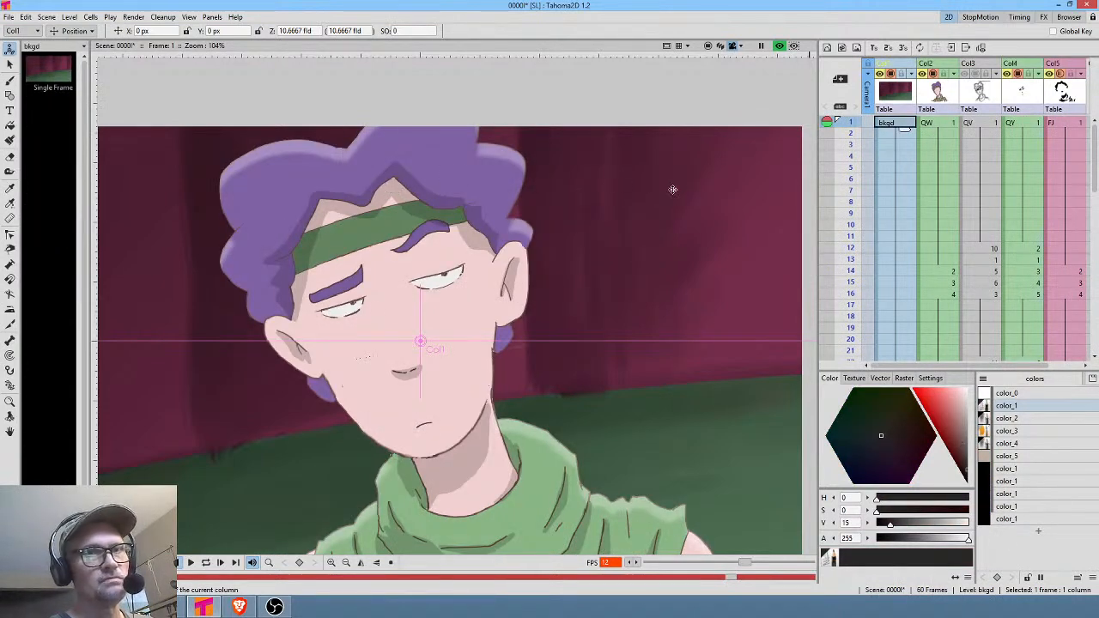
{"action": "scroll", "coordinate": [618, 201], "scroll_direction": "down", "scroll_amount": 1}
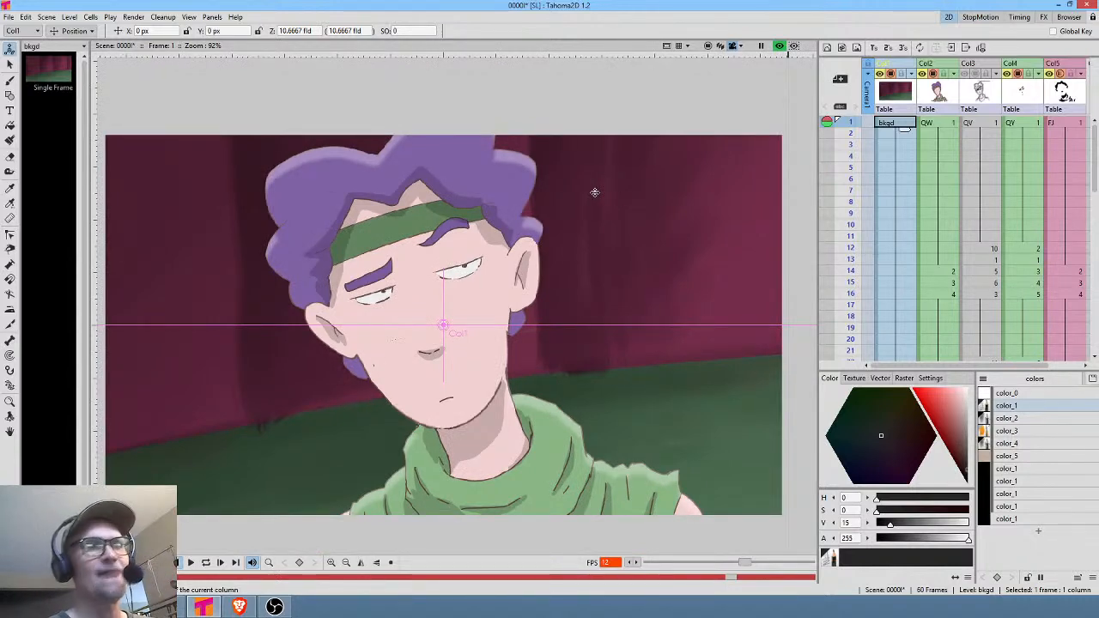
{"action": "left_click", "coordinate": [95, 31]}
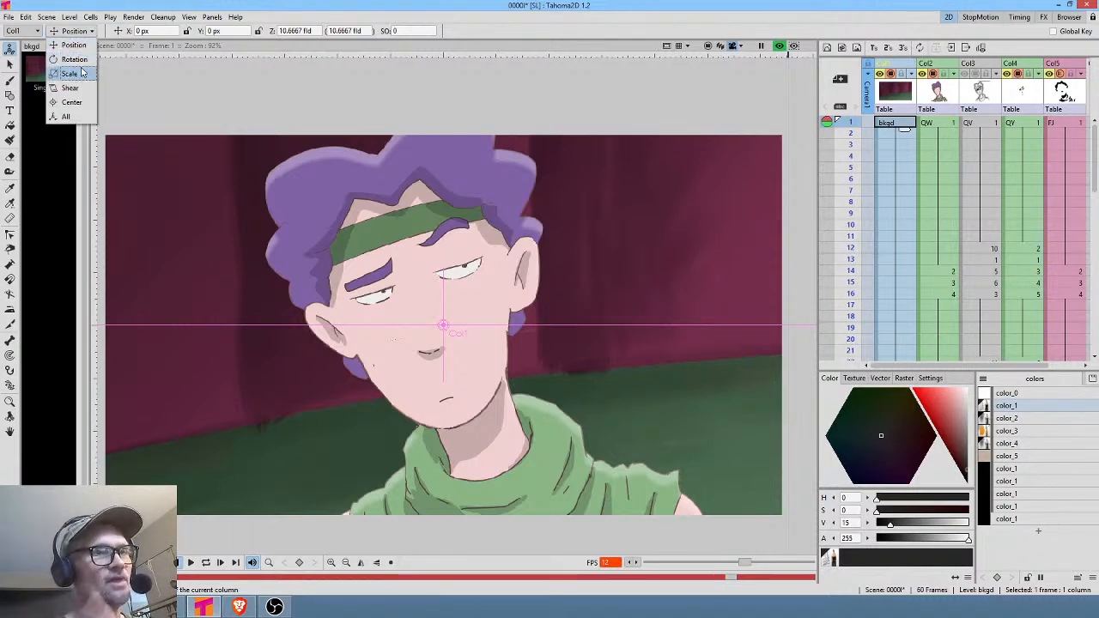
{"action": "left_click", "coordinate": [64, 66]}
{"action": "left_click_drag", "start_coordinate": [514, 319], "coordinate": [582, 321]}
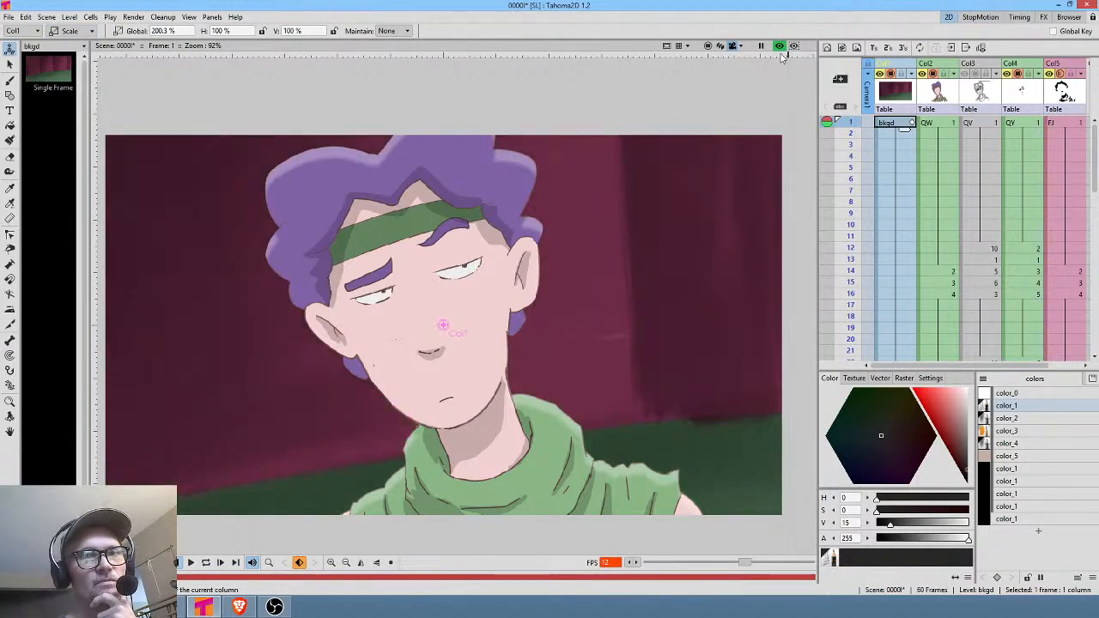
{"action": "left_click", "coordinate": [780, 46]}
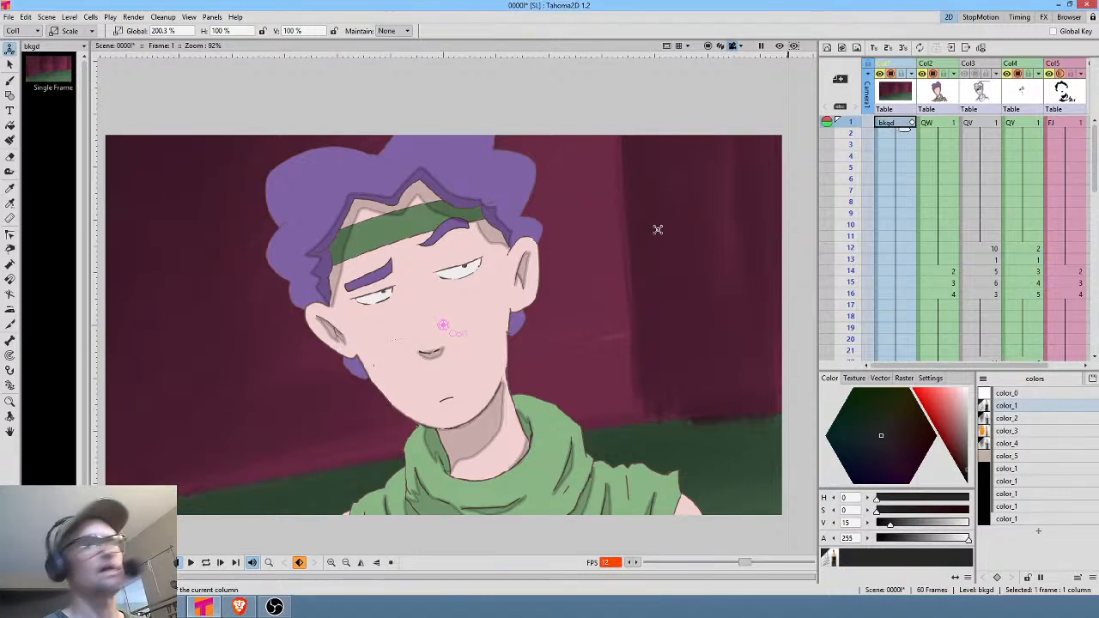
{"action": "left_click_drag", "start_coordinate": [658, 229], "coordinate": [699, 221]}
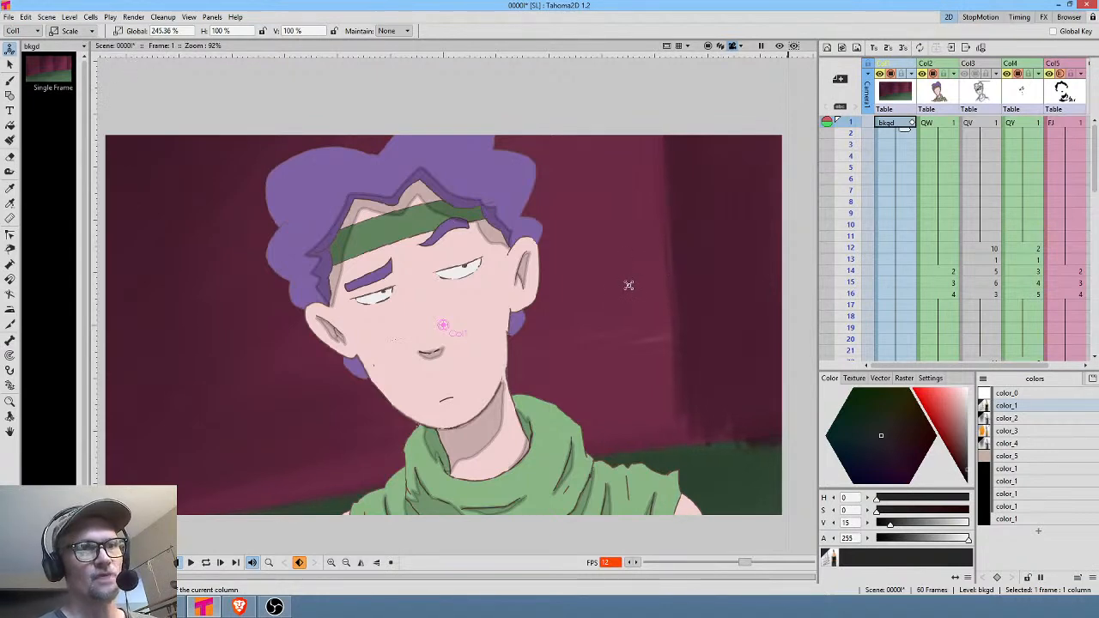
{"action": "left_click_drag", "start_coordinate": [628, 285], "coordinate": [662, 307]}
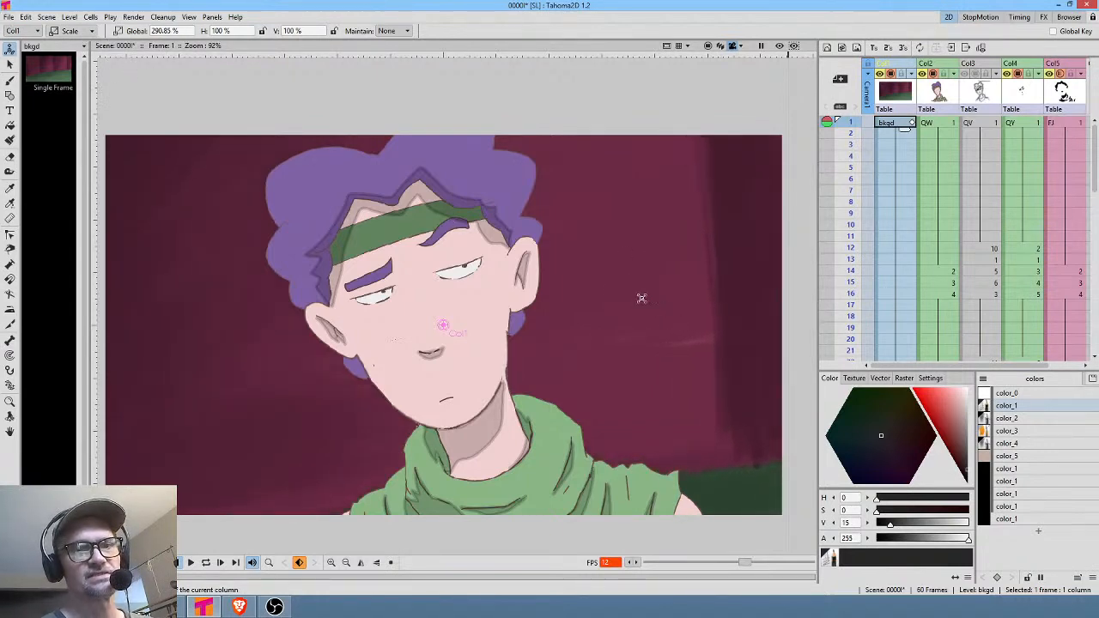
Move the enlarged background to about X 228.57 px, Y -138.66 px so only the curtain fills the frame.
{"action": "left_click", "coordinate": [73, 31]}
{"action": "left_click", "coordinate": [70, 42]}
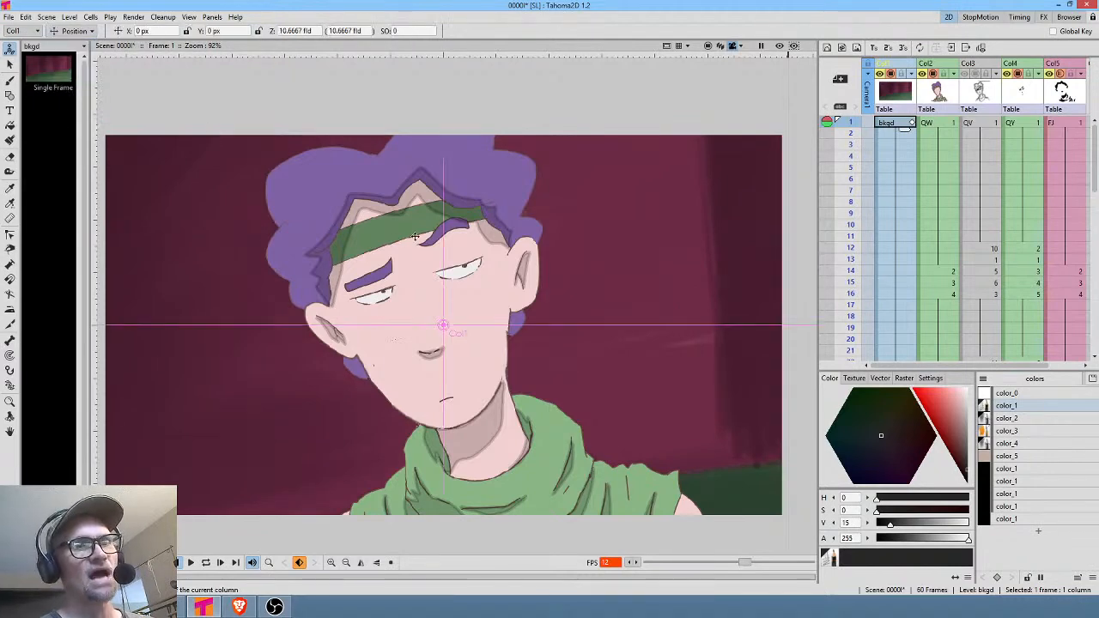
{"action": "left_click_drag", "start_coordinate": [560, 274], "coordinate": [679, 350]}
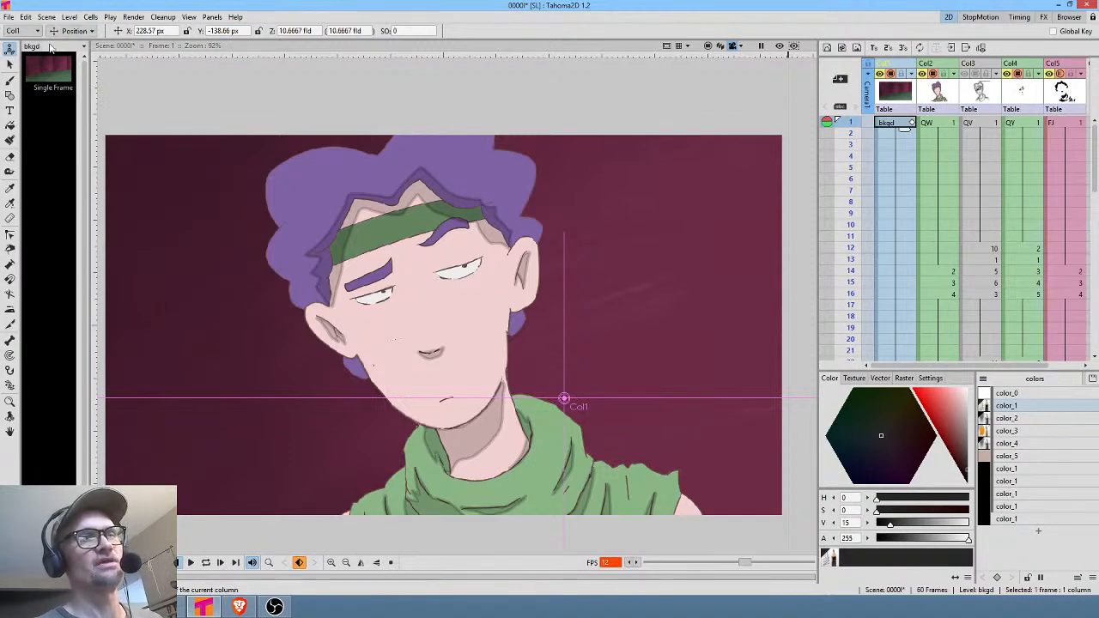
Flip the background horizontally by setting its horizontal scale to -100%.
{"action": "left_click", "coordinate": [85, 32]}
{"action": "left_click", "coordinate": [69, 74]}
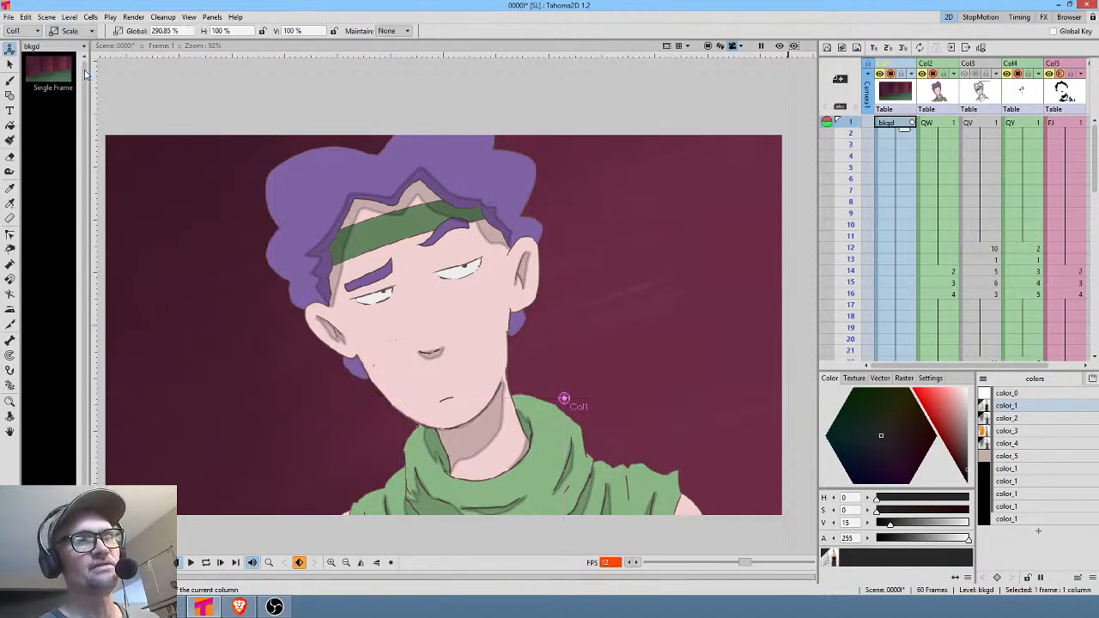
{"action": "left_click", "coordinate": [239, 31]}
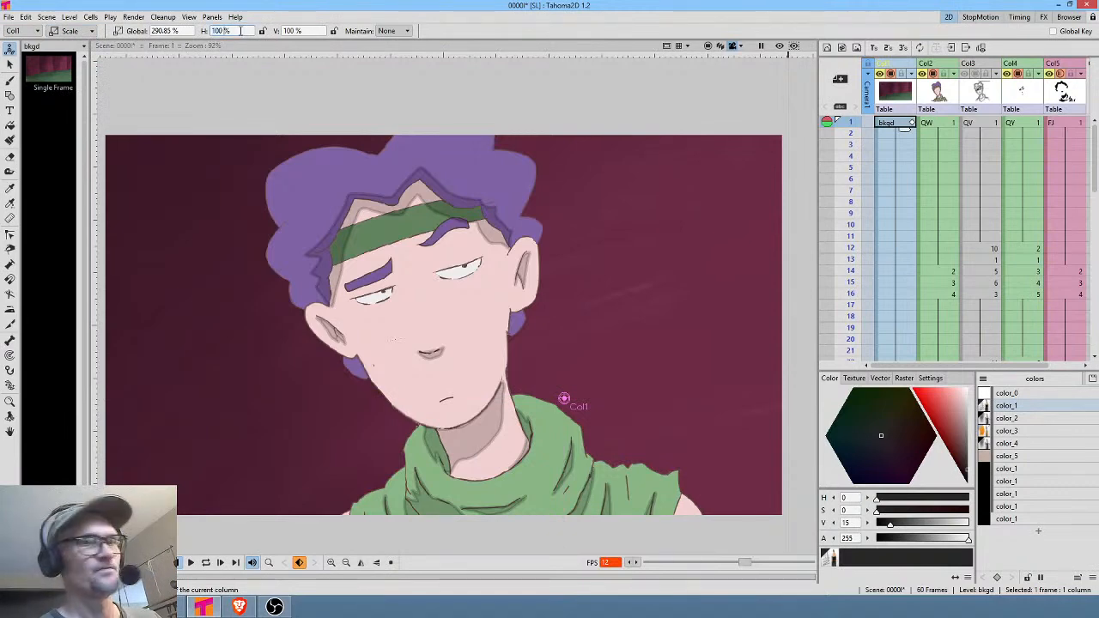
{"action": "type", "text": "-"}
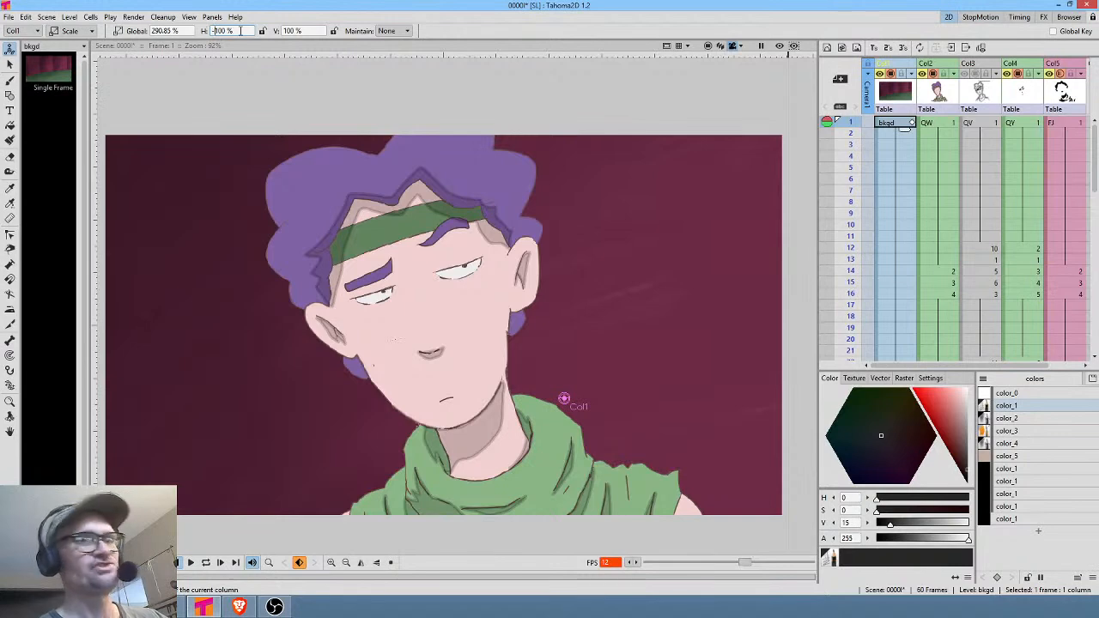
{"action": "key", "text": "Return"}
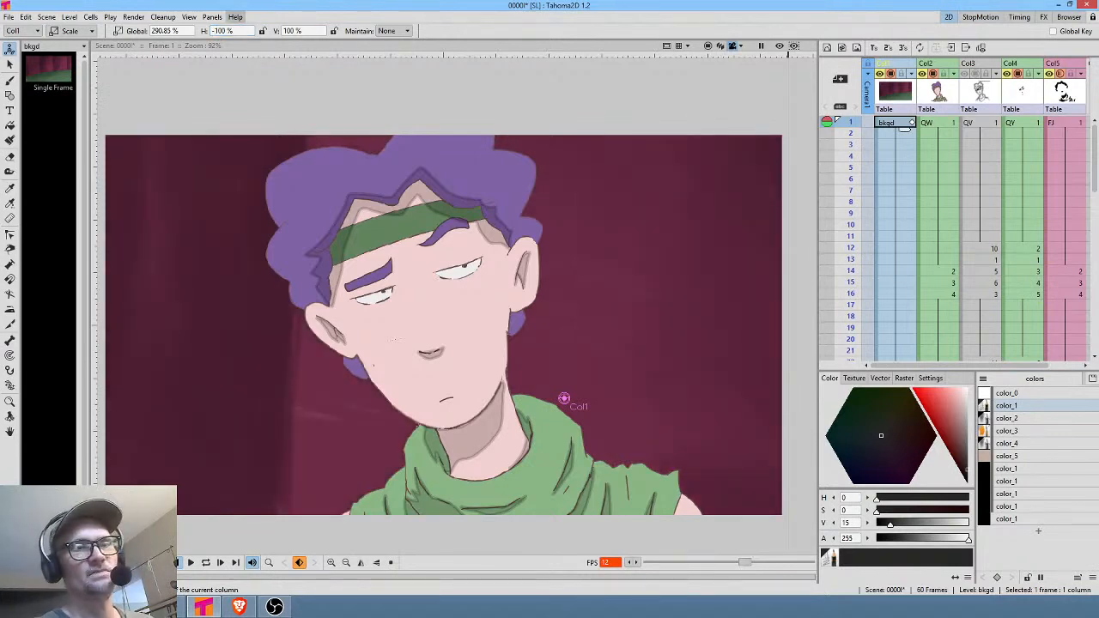
Rotate the flipped background to about 3.69° and reposition it at about X -198.24 px, Y -110.5 px.
{"action": "left_click", "coordinate": [90, 32]}
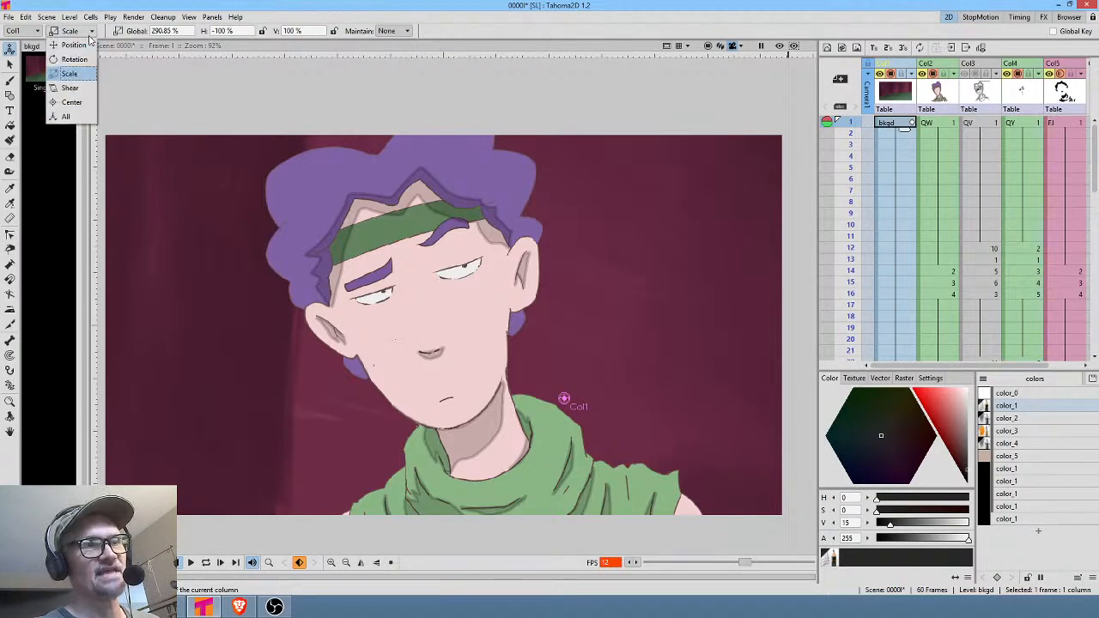
{"action": "left_click", "coordinate": [69, 58]}
{"action": "left_click_drag", "start_coordinate": [695, 262], "coordinate": [693, 248]}
{"action": "left_click", "coordinate": [94, 30]}
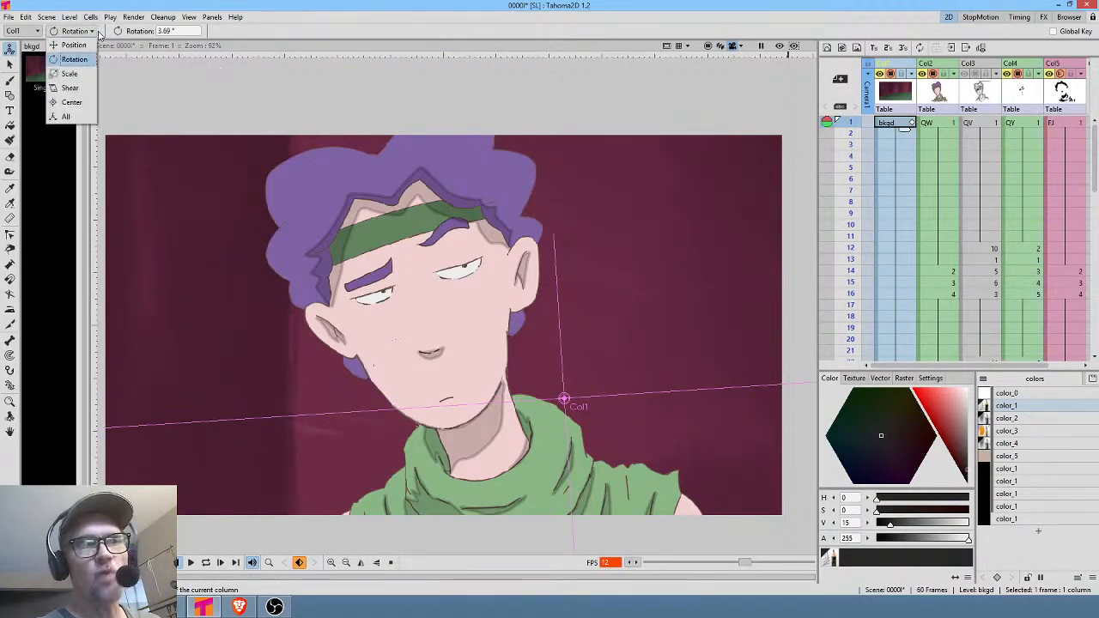
{"action": "left_click", "coordinate": [90, 43]}
{"action": "left_click_drag", "start_coordinate": [663, 346], "coordinate": [437, 331]}
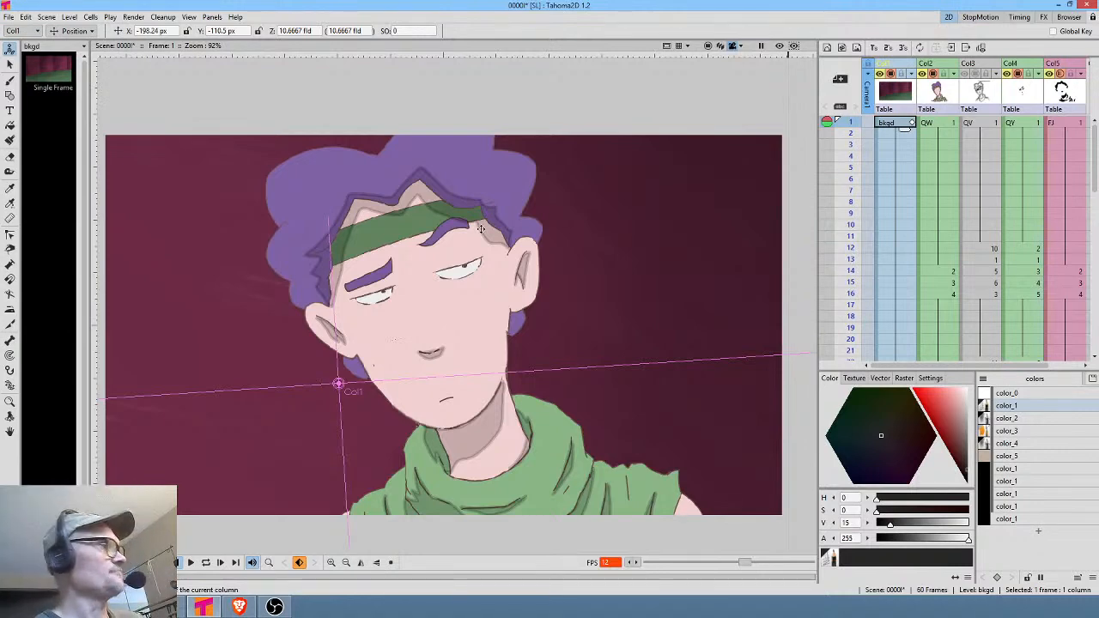
Insert a Blur effect between the background column and the Scene node in the FX Schematic, and close the schematic.
{"action": "key", "text": "ctrl+shift+s"}
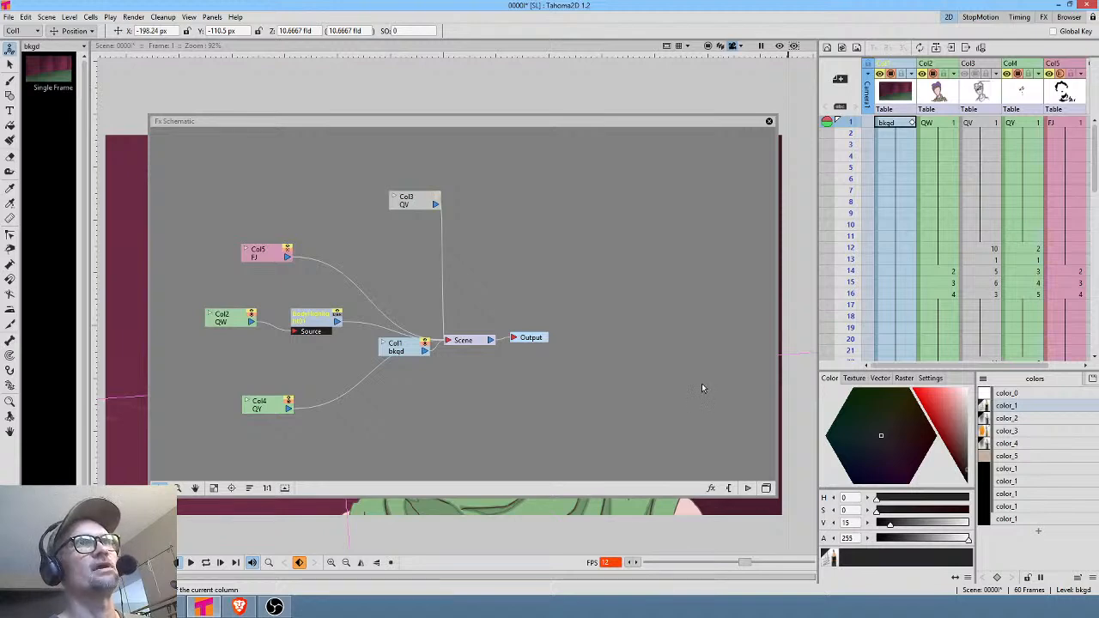
{"action": "left_click", "coordinate": [766, 488]}
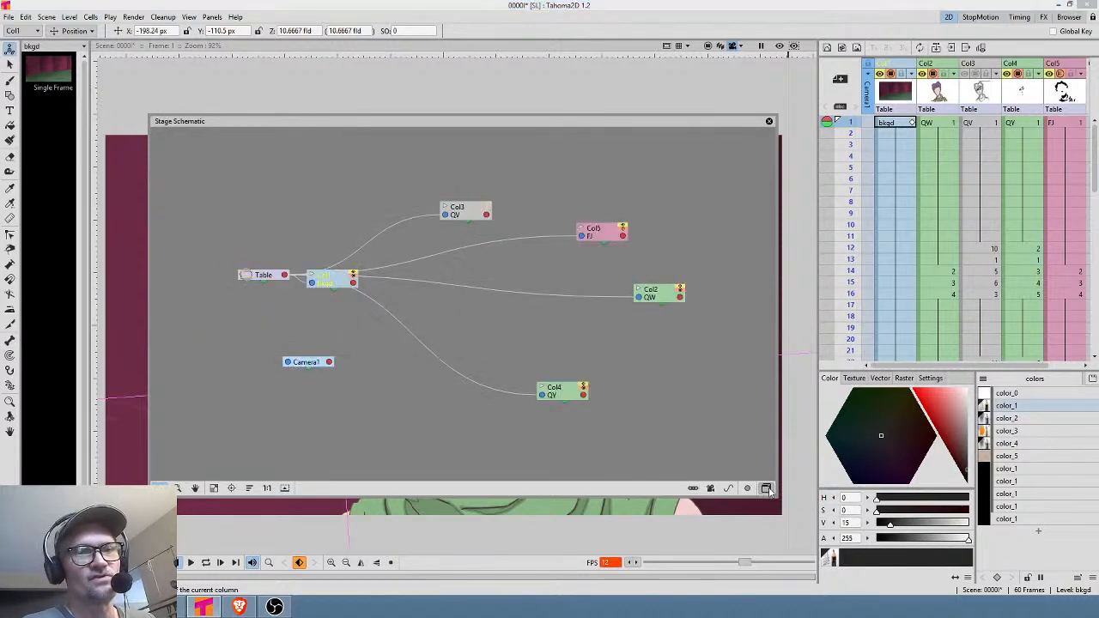
{"action": "left_click", "coordinate": [766, 489]}
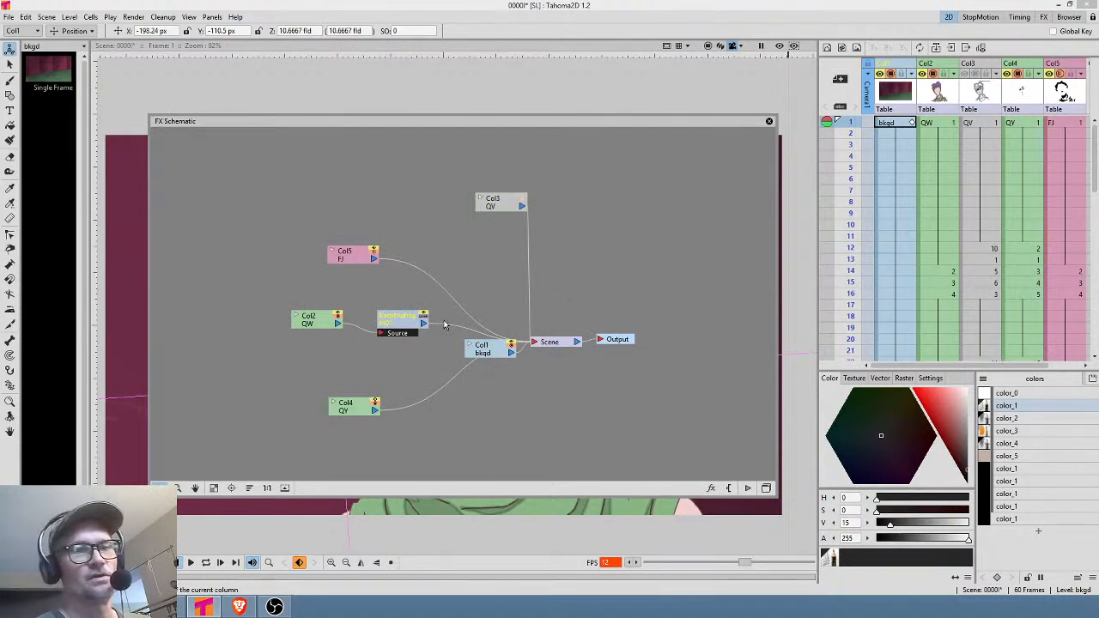
{"action": "left_click_drag", "start_coordinate": [511, 352], "coordinate": [307, 359]}
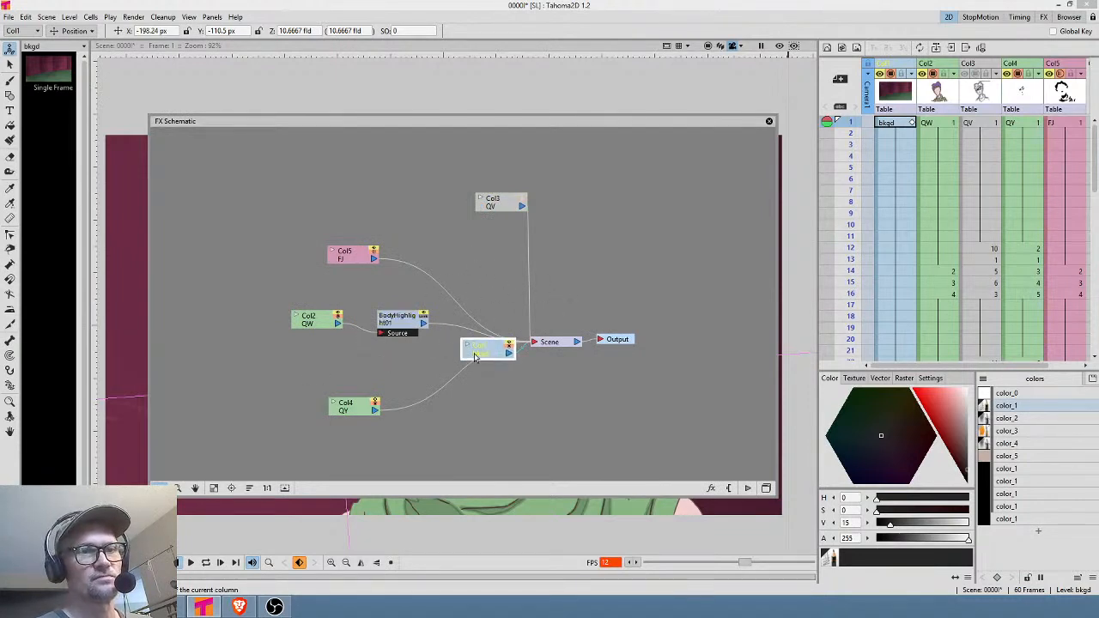
{"action": "left_click_drag", "start_coordinate": [497, 352], "coordinate": [298, 359]}
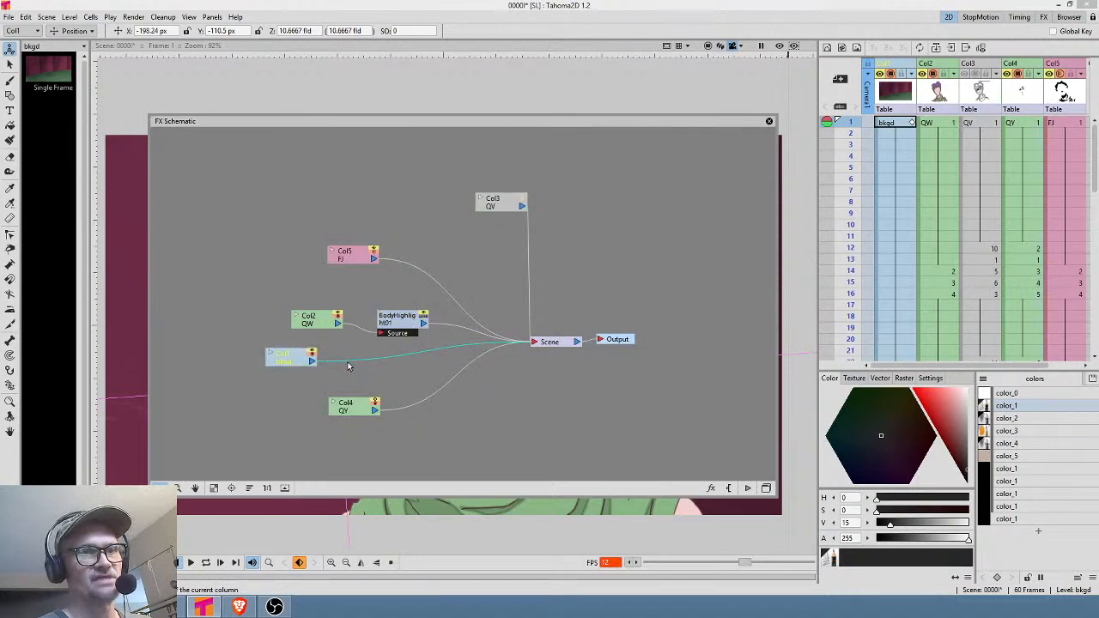
{"action": "right_click", "coordinate": [347, 362]}
{"action": "mouse_move", "coordinate": [365, 370]}
{"action": "mouse_move", "coordinate": [438, 383]}
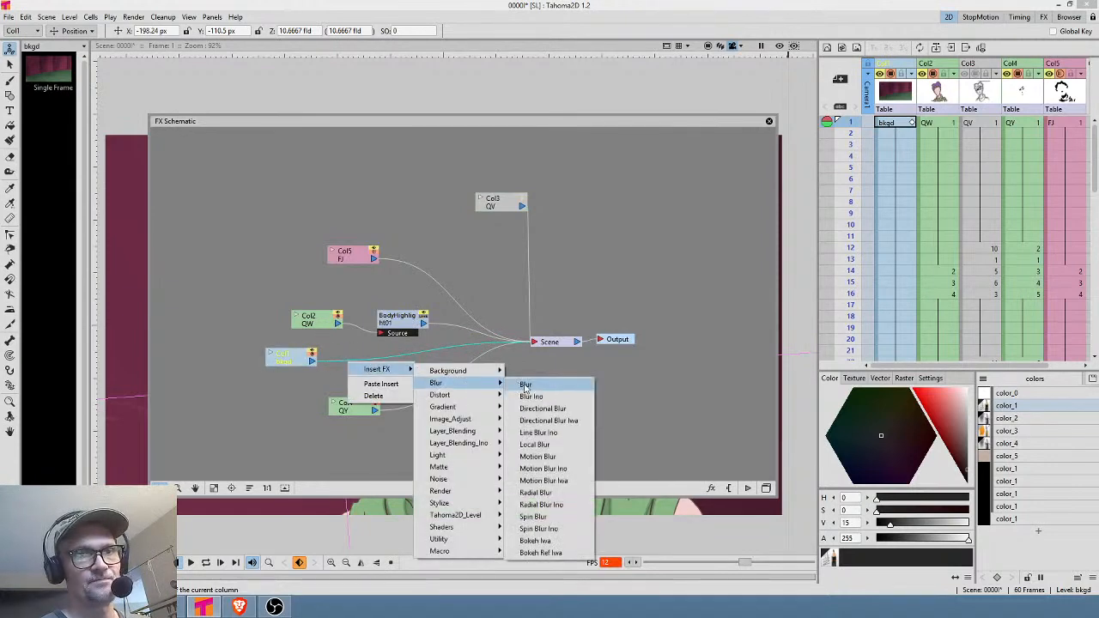
{"action": "left_click", "coordinate": [522, 386]}
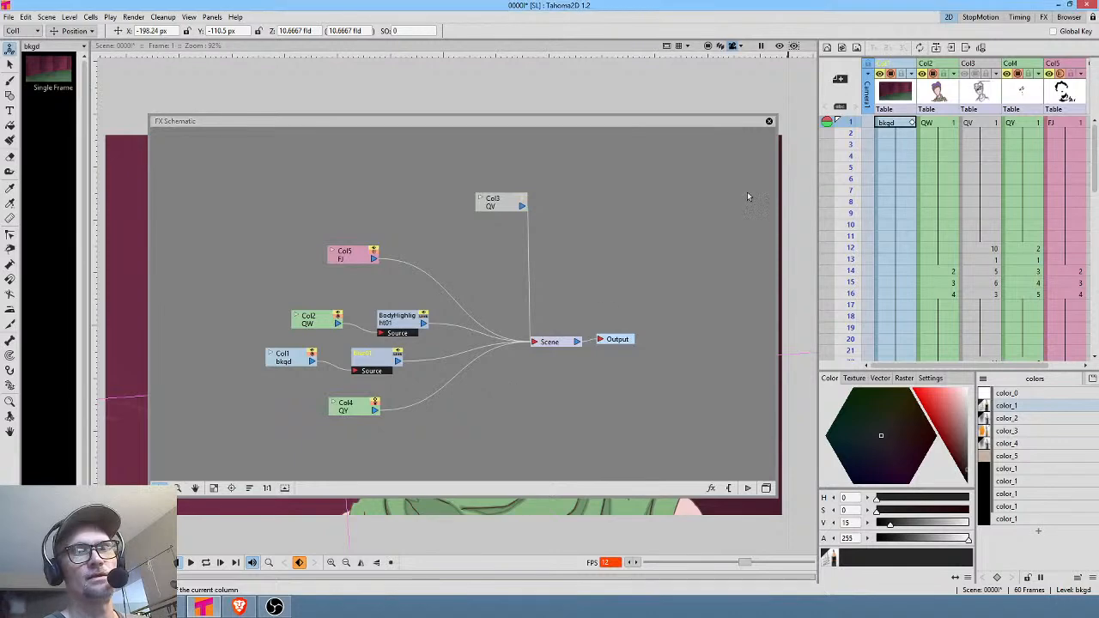
{"action": "left_click", "coordinate": [768, 121]}
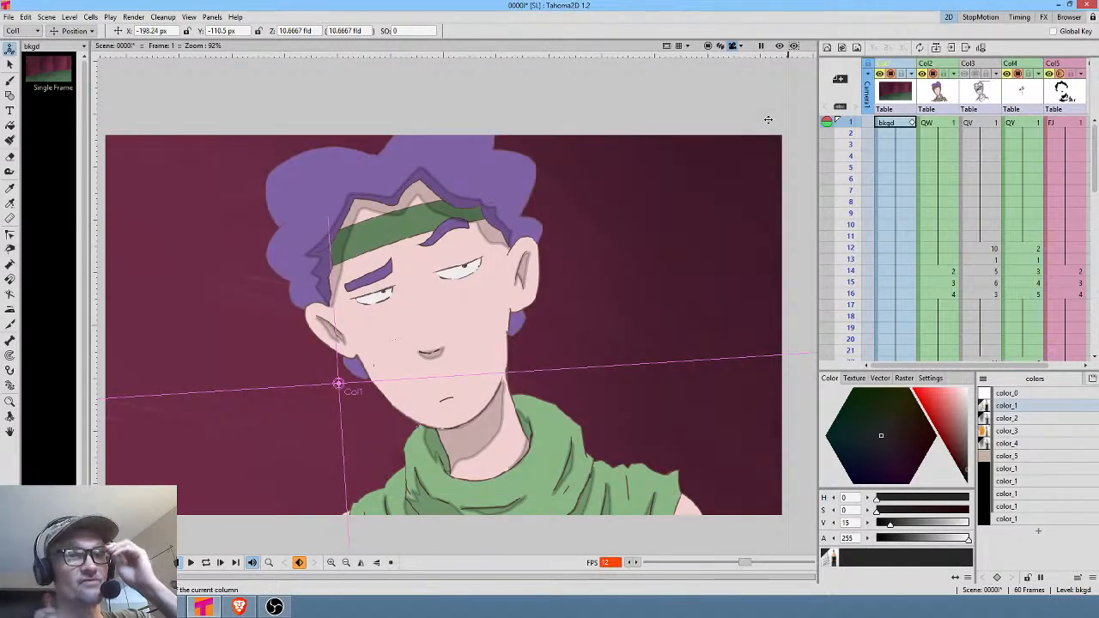
Switch to Vegas Pro and play the SL-01-edit timeline from the end of the intro titles.
{"action": "left_click", "coordinate": [896, 100]}
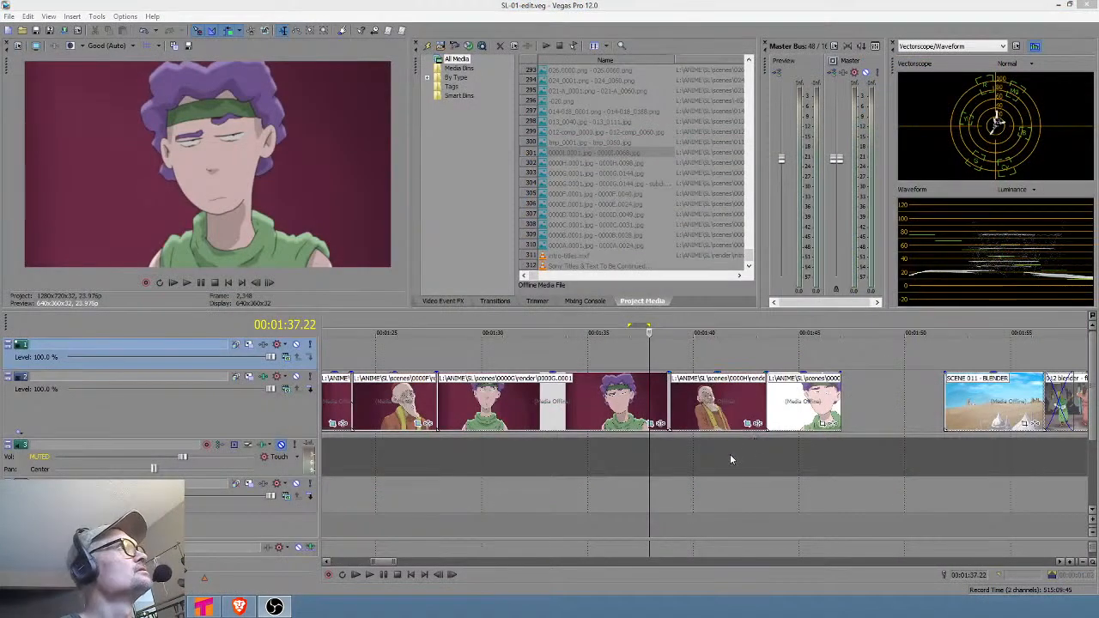
{"action": "left_click", "coordinate": [729, 455]}
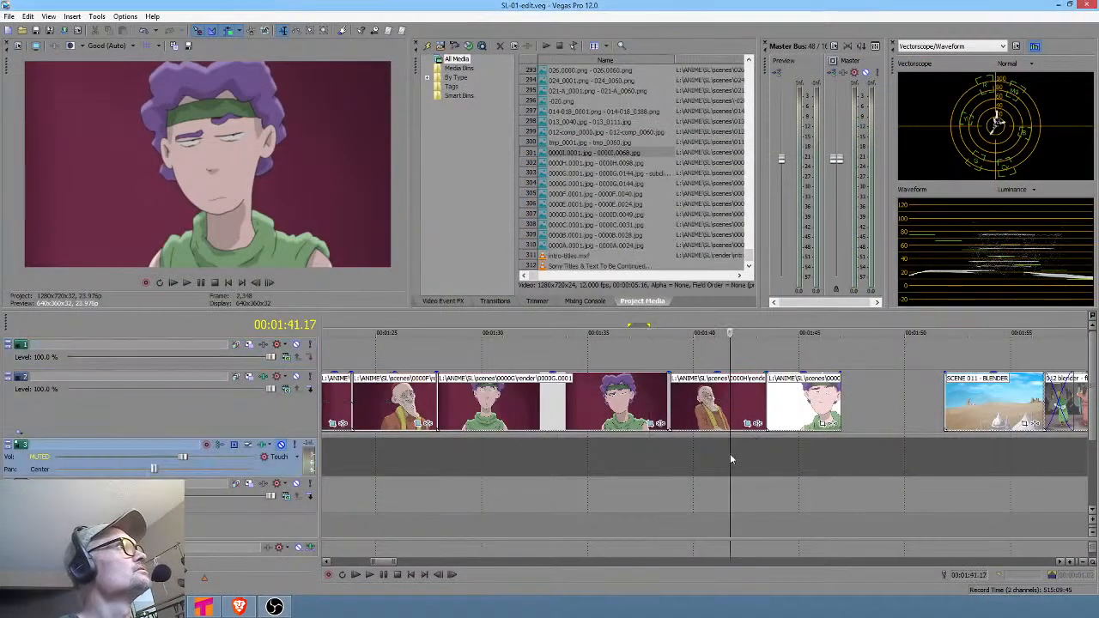
{"action": "scroll", "coordinate": [730, 454], "scroll_direction": "down", "scroll_amount": 2}
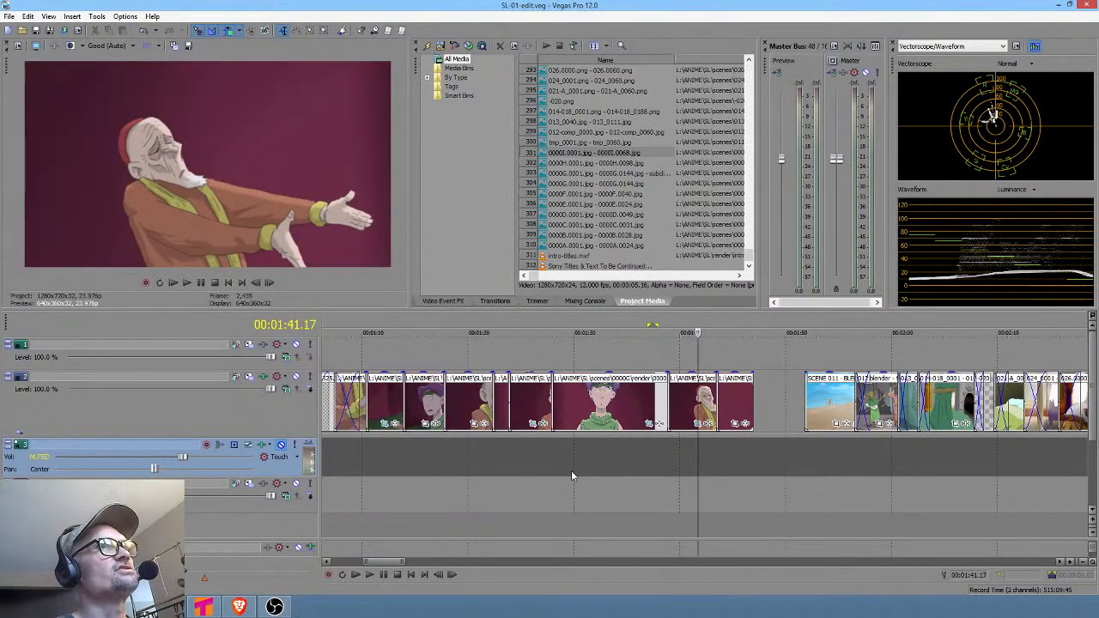
{"action": "scroll", "coordinate": [573, 456], "scroll_direction": "left", "scroll_amount": 2}
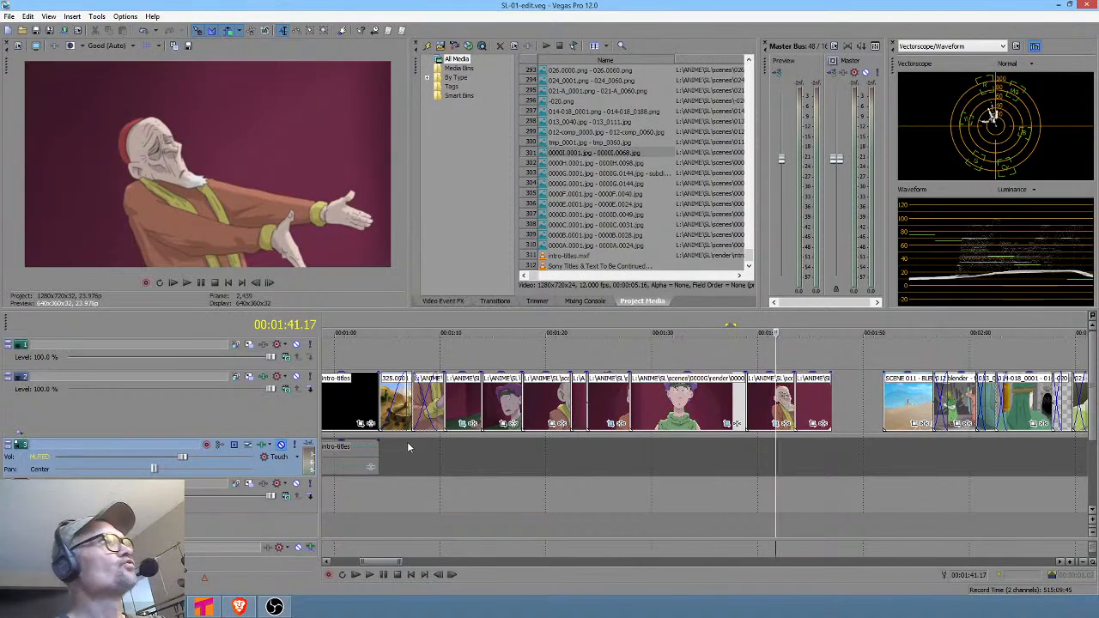
{"action": "left_click_drag", "start_coordinate": [412, 442], "coordinate": [666, 470]}
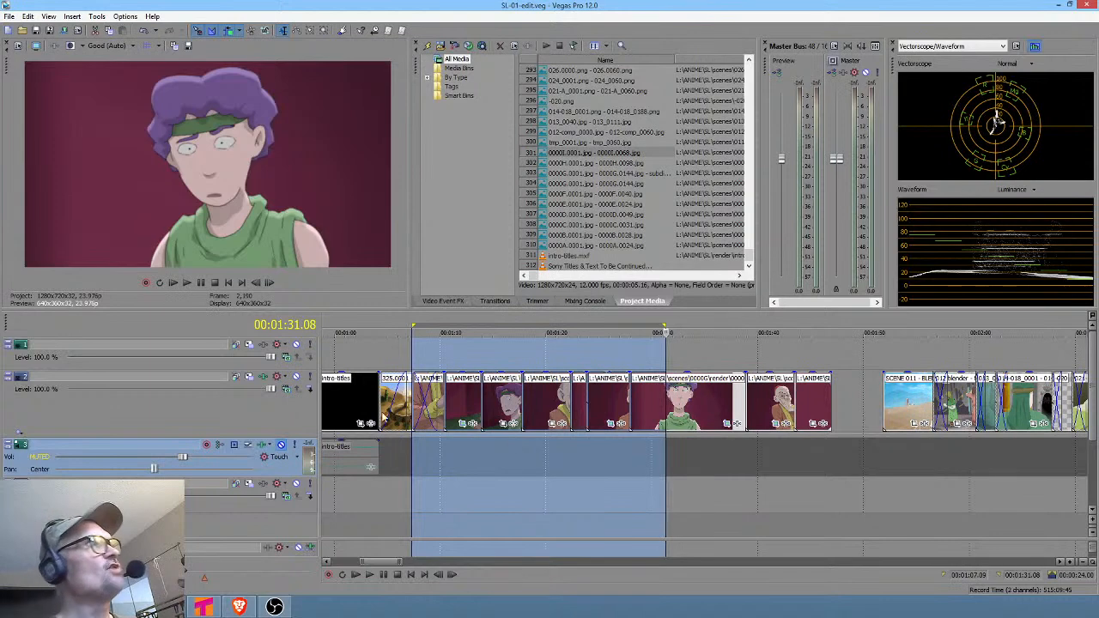
{"action": "left_click", "coordinate": [379, 357]}
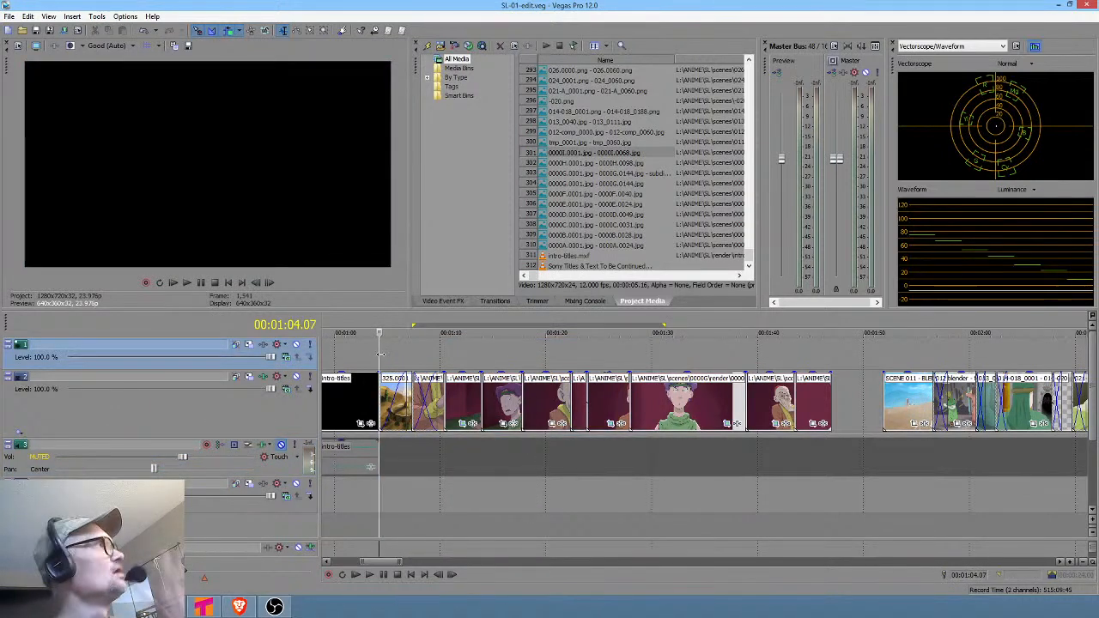
{"action": "key", "text": "space"}
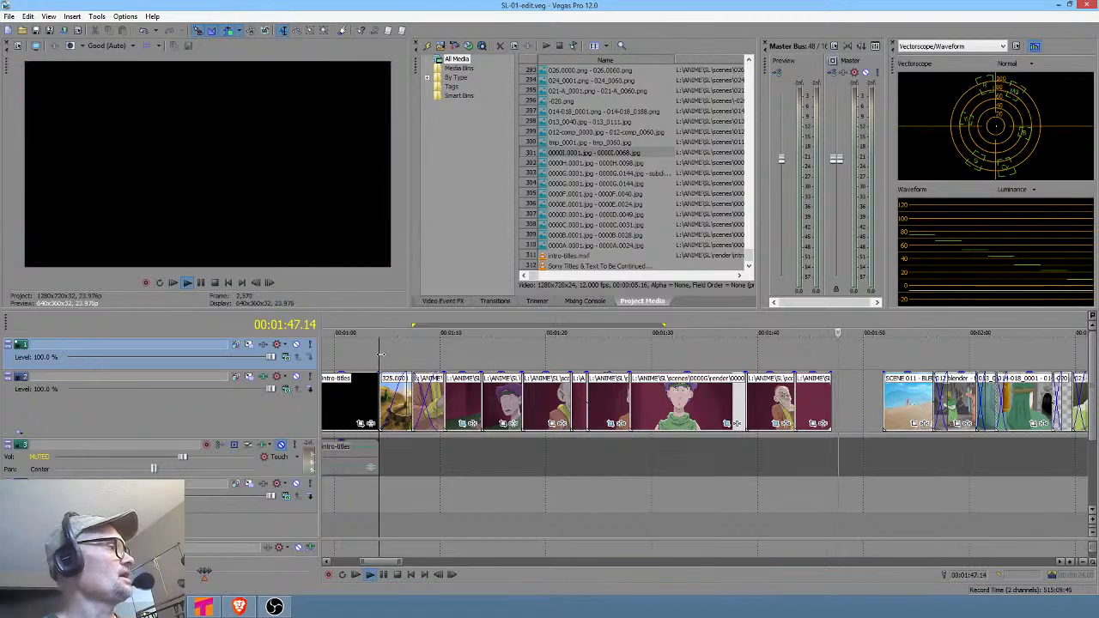
Examine the last curtain shot before the timeline gap at about 00:01:43.10 and 00:01:44.18.
{"action": "left_click", "coordinate": [808, 459]}
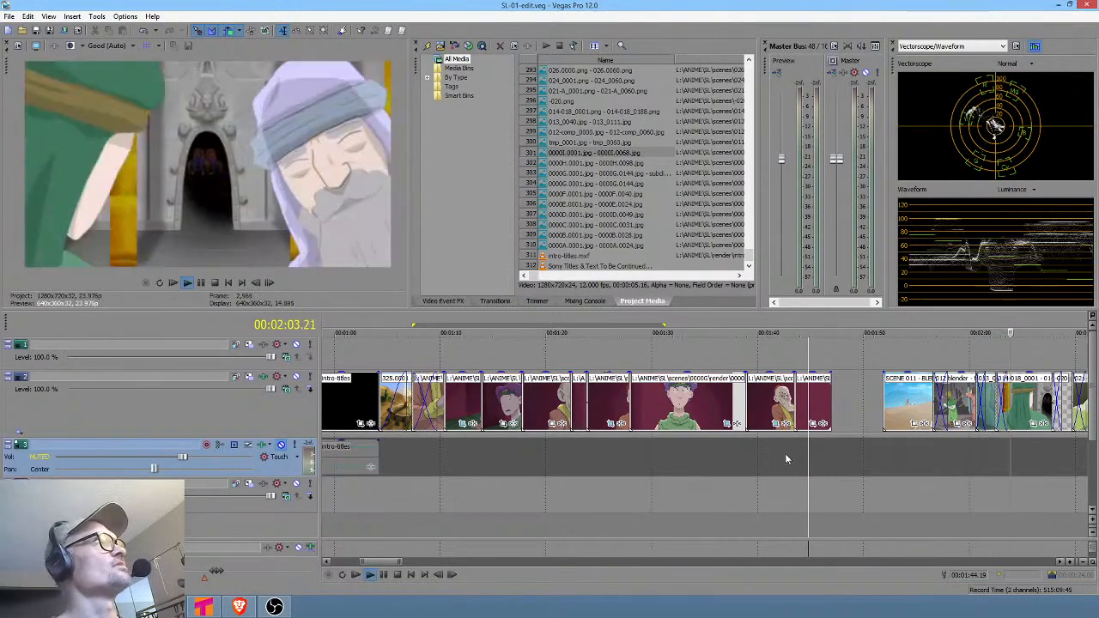
{"action": "left_click", "coordinate": [793, 457]}
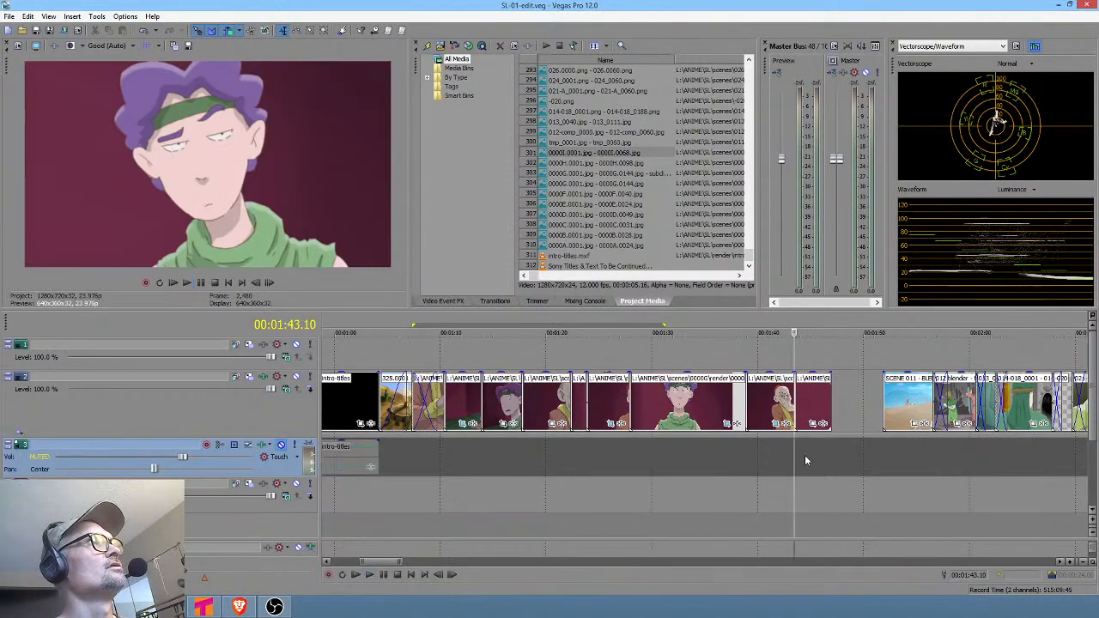
{"action": "left_click", "coordinate": [807, 457]}
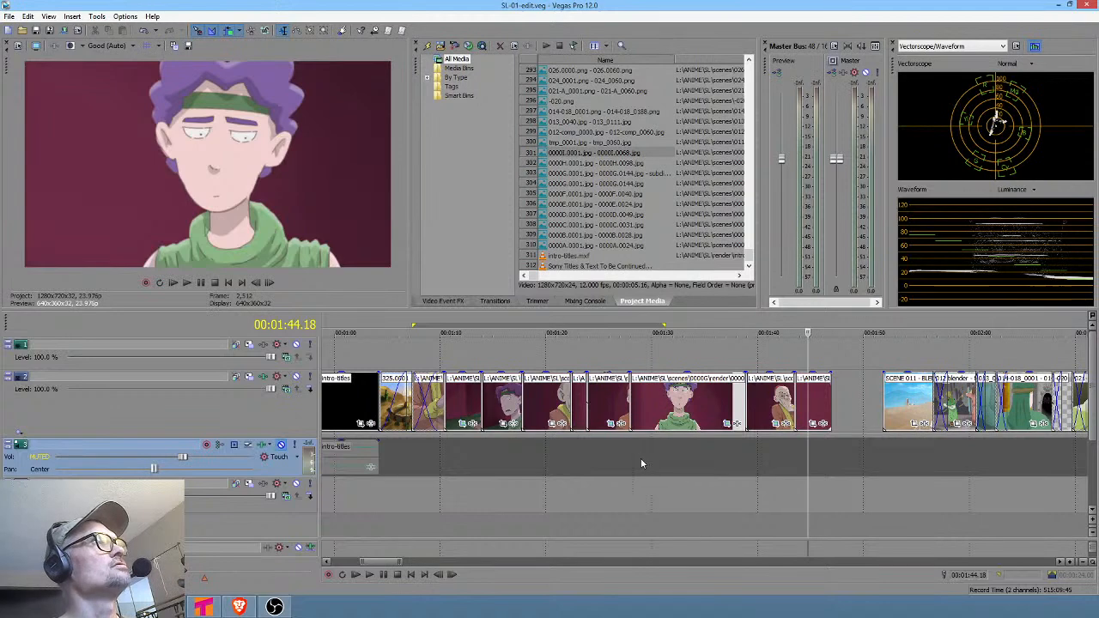
Compare the two curtain close-ups of the purple-haired character on the timeline, at about 00:01:34 and 00:01:45.
{"action": "left_click_drag", "start_coordinate": [642, 458], "coordinate": [679, 457]}
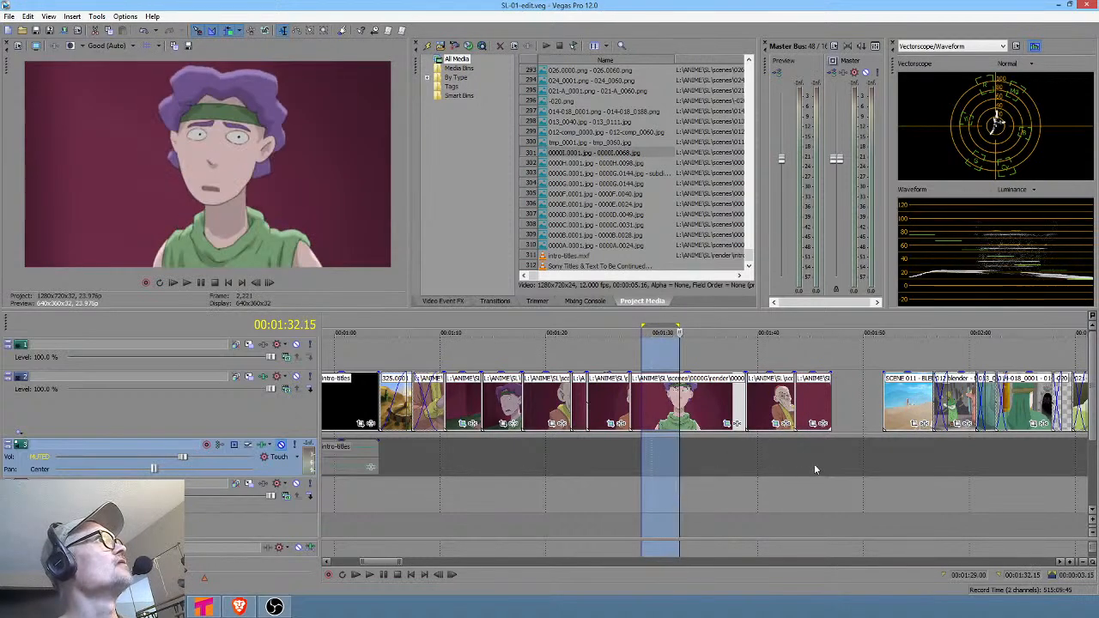
{"action": "left_click", "coordinate": [813, 463]}
{"action": "left_click", "coordinate": [694, 454]}
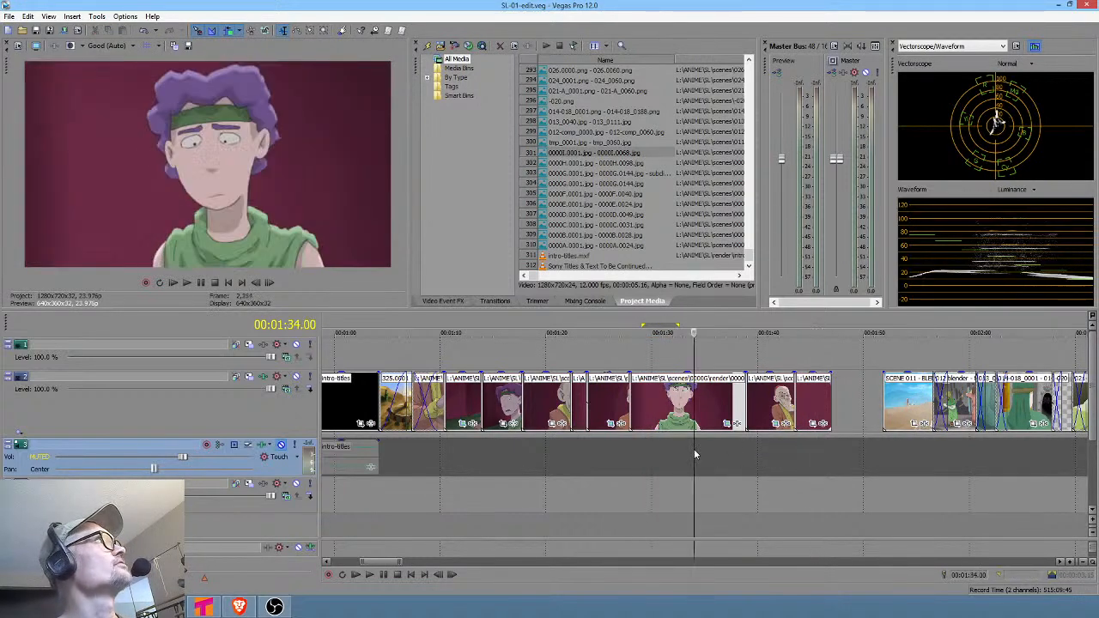
{"action": "left_click", "coordinate": [819, 449]}
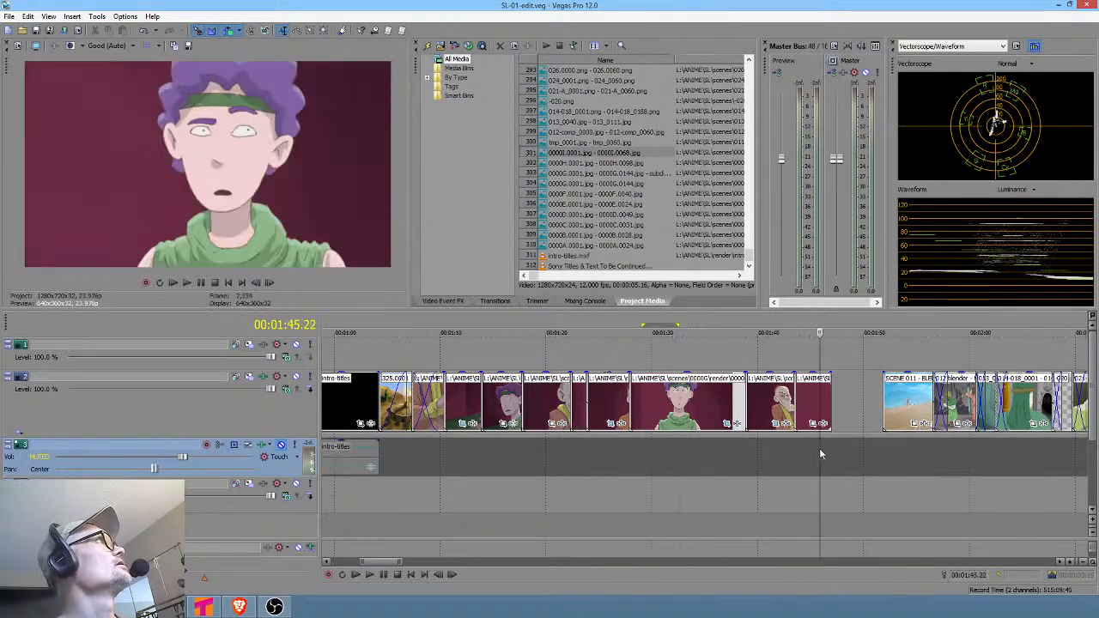
{"action": "left_click", "coordinate": [695, 450]}
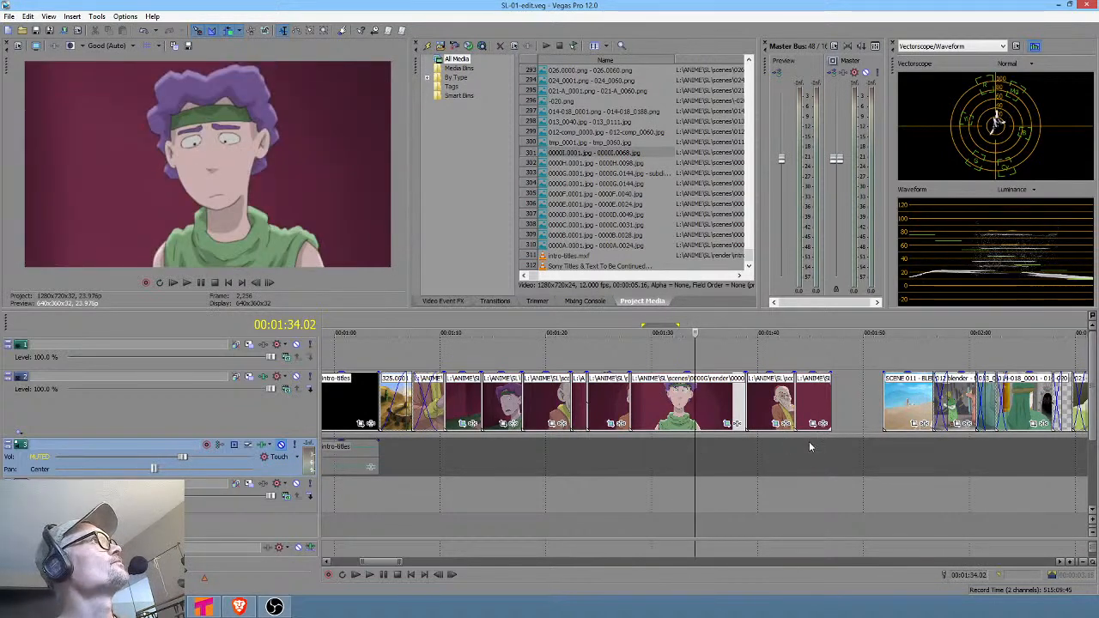
{"action": "left_click", "coordinate": [808, 441]}
{"action": "left_click", "coordinate": [698, 441]}
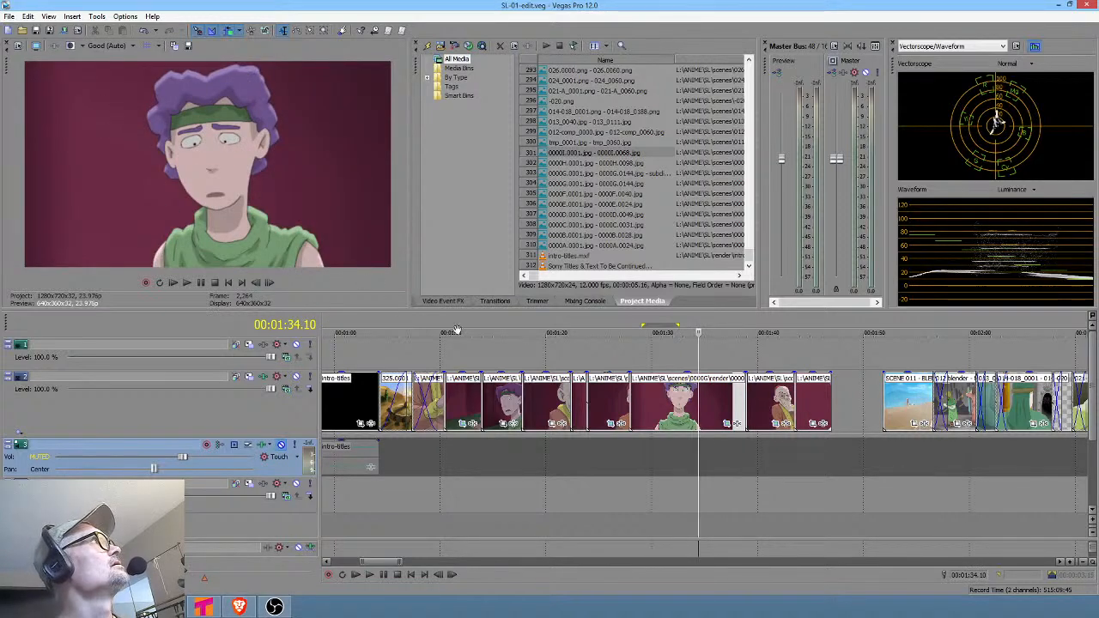
{"action": "left_click", "coordinate": [810, 453]}
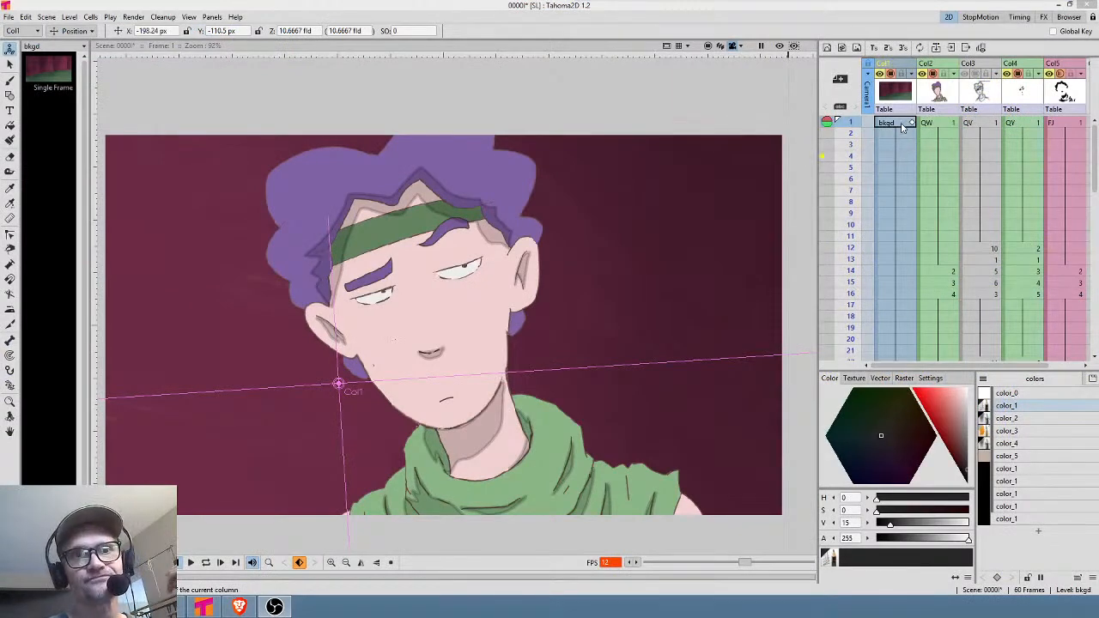
Switch to Tahoma2D, turn on the viewer preview and open the Body Highlight settings for column Col2, leaving the FX Schematic closed.
{"action": "left_click", "coordinate": [941, 125]}
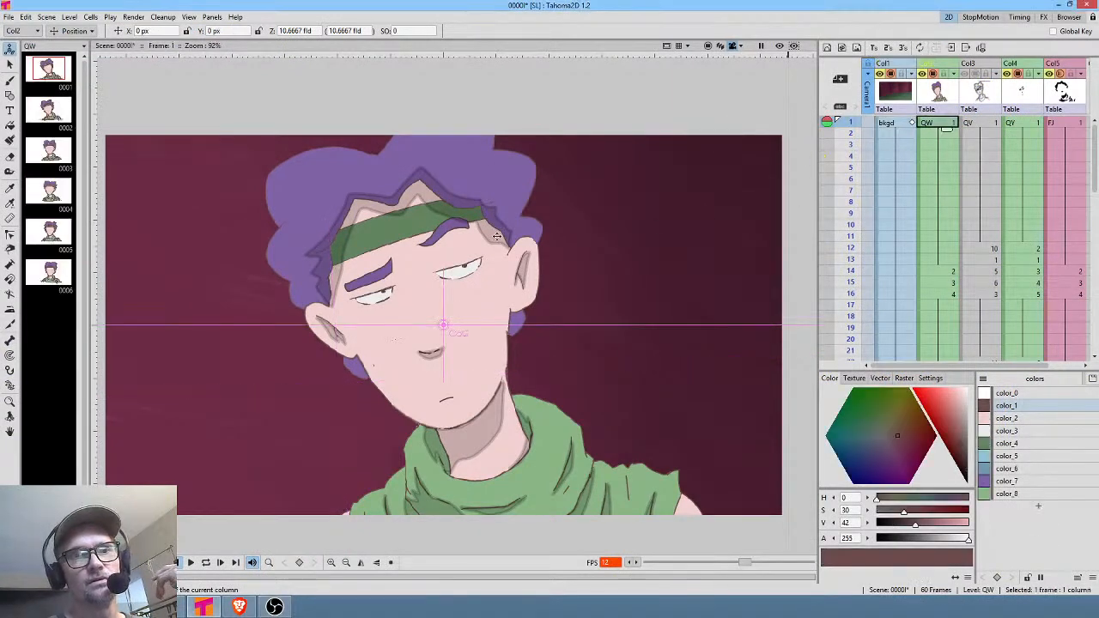
{"action": "key", "text": "Tab"}
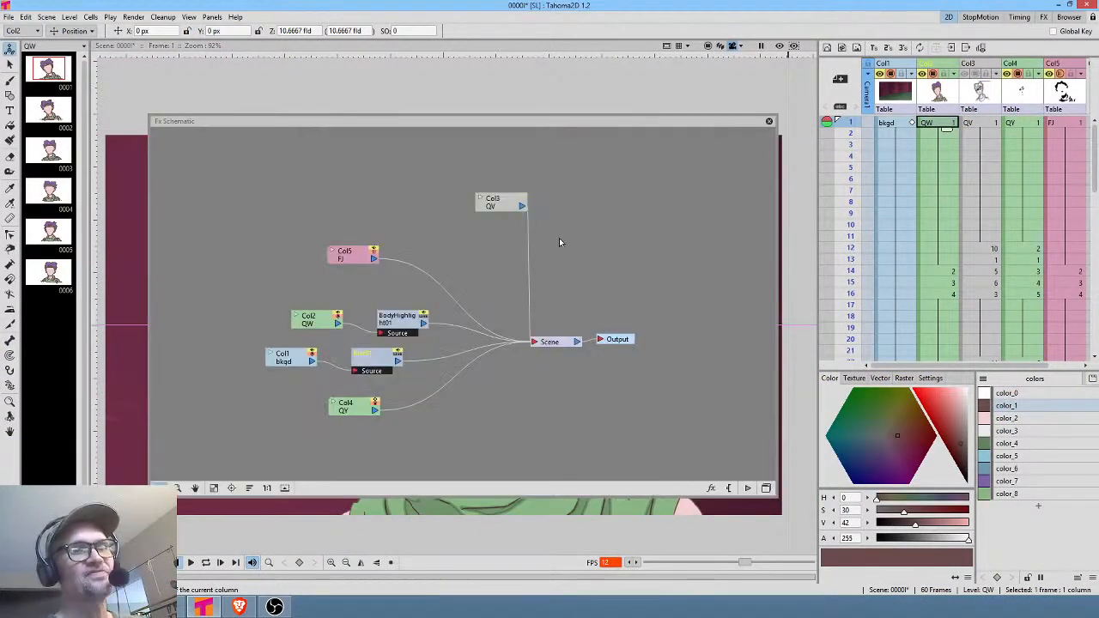
{"action": "left_click", "coordinate": [781, 48]}
{"action": "left_click_drag", "start_coordinate": [663, 120], "coordinate": [969, 187]}
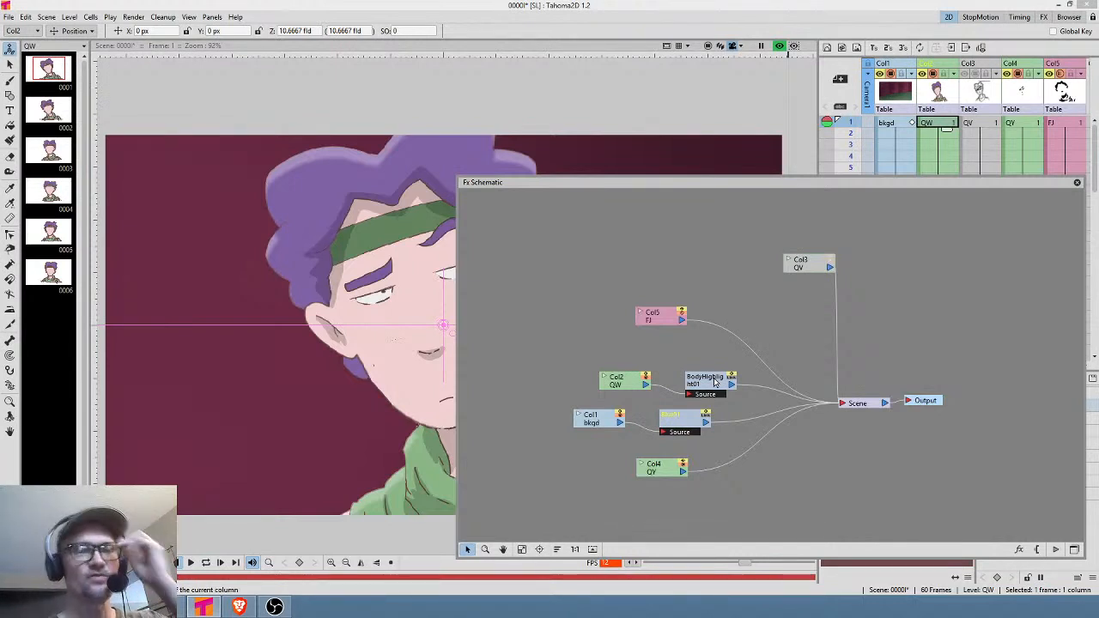
{"action": "double_click", "coordinate": [713, 388]}
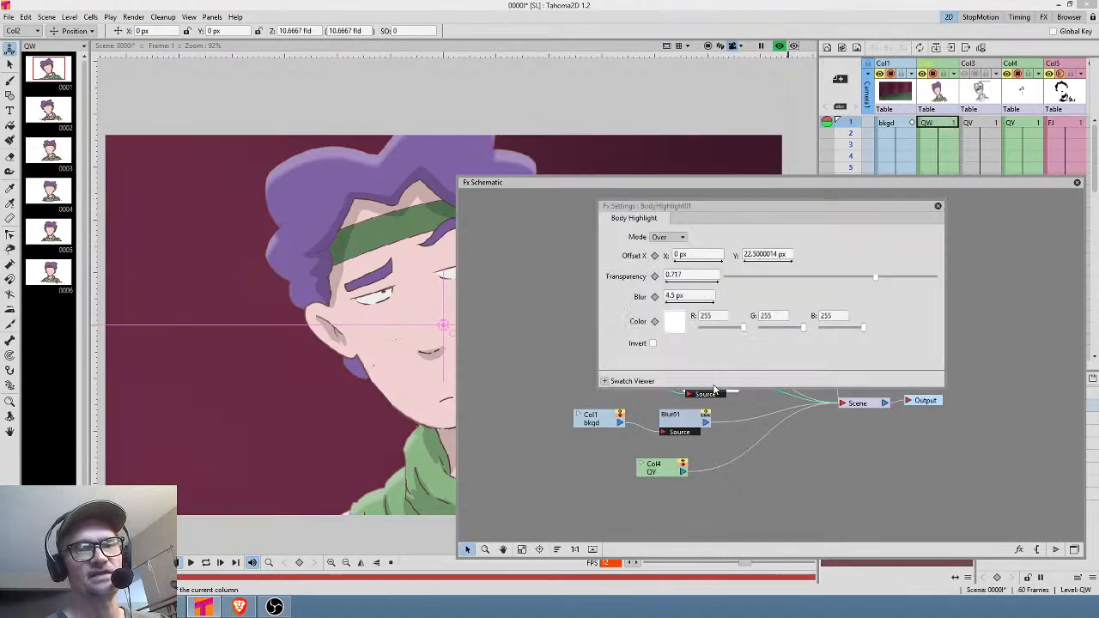
{"action": "left_click", "coordinate": [1078, 184]}
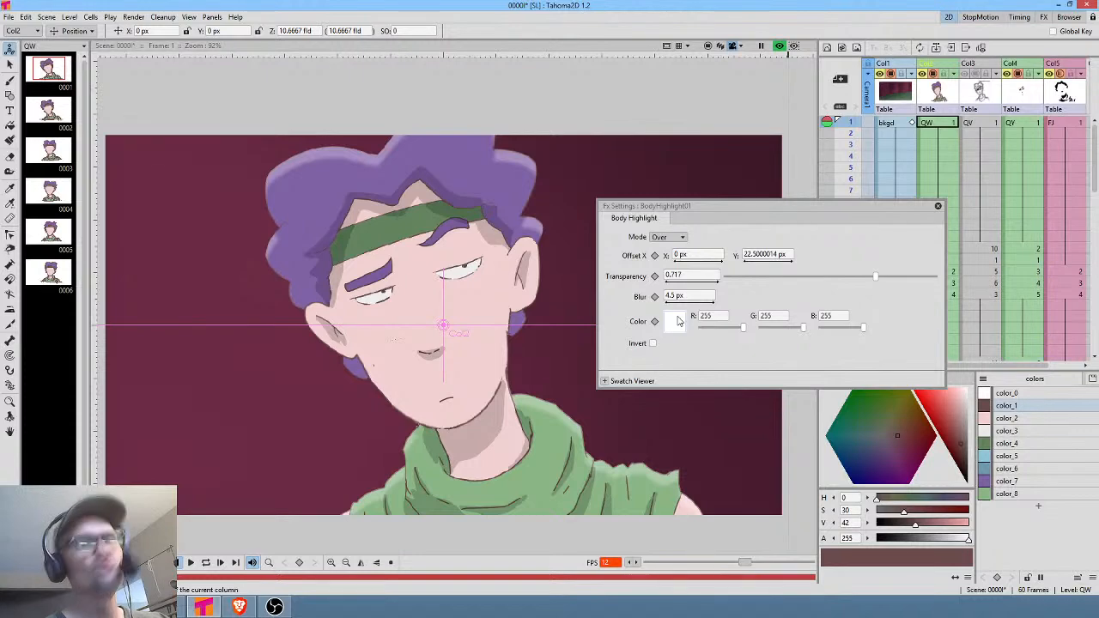
Invert the Body Highlight effect, set its color to black and its transparency to about 0.934, and close the settings.
{"action": "left_click", "coordinate": [652, 344]}
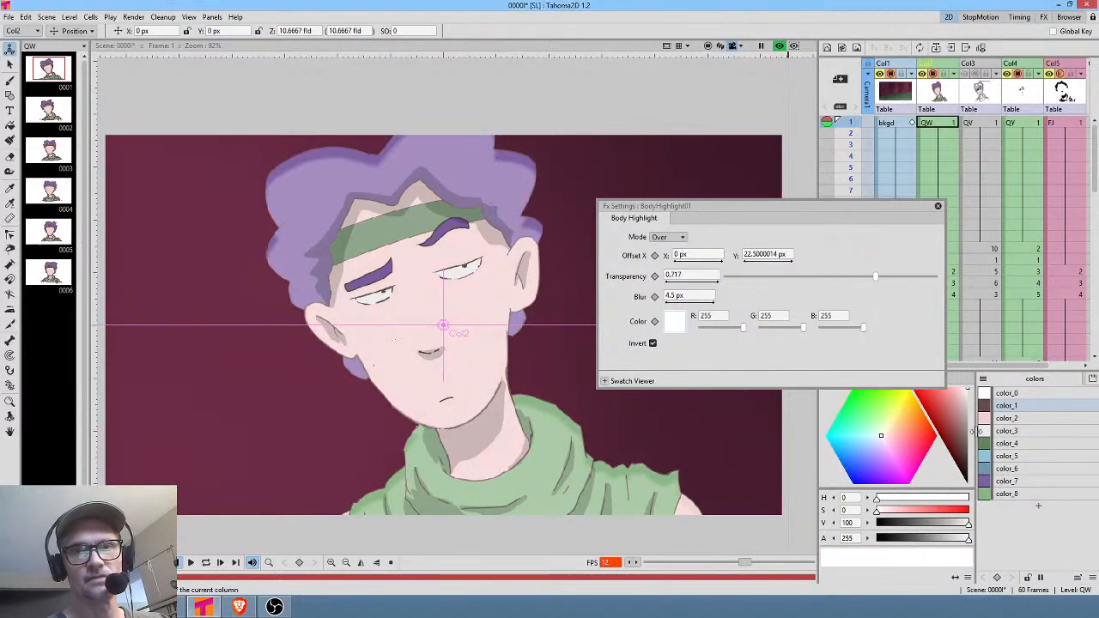
{"action": "left_click", "coordinate": [955, 413]}
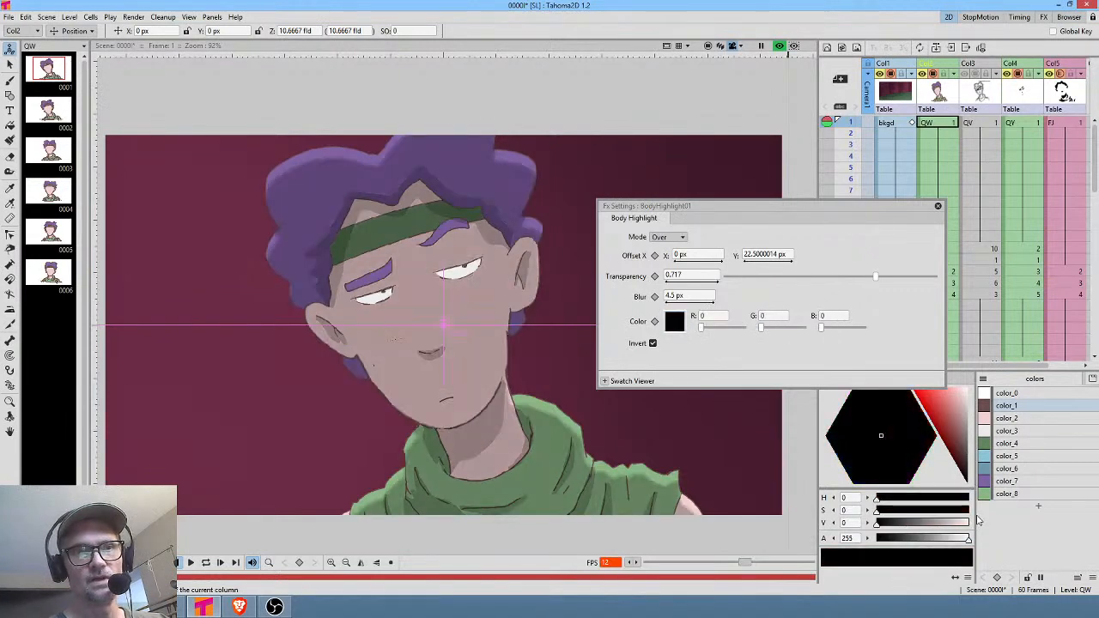
{"action": "left_click_drag", "start_coordinate": [877, 278], "coordinate": [893, 281]}
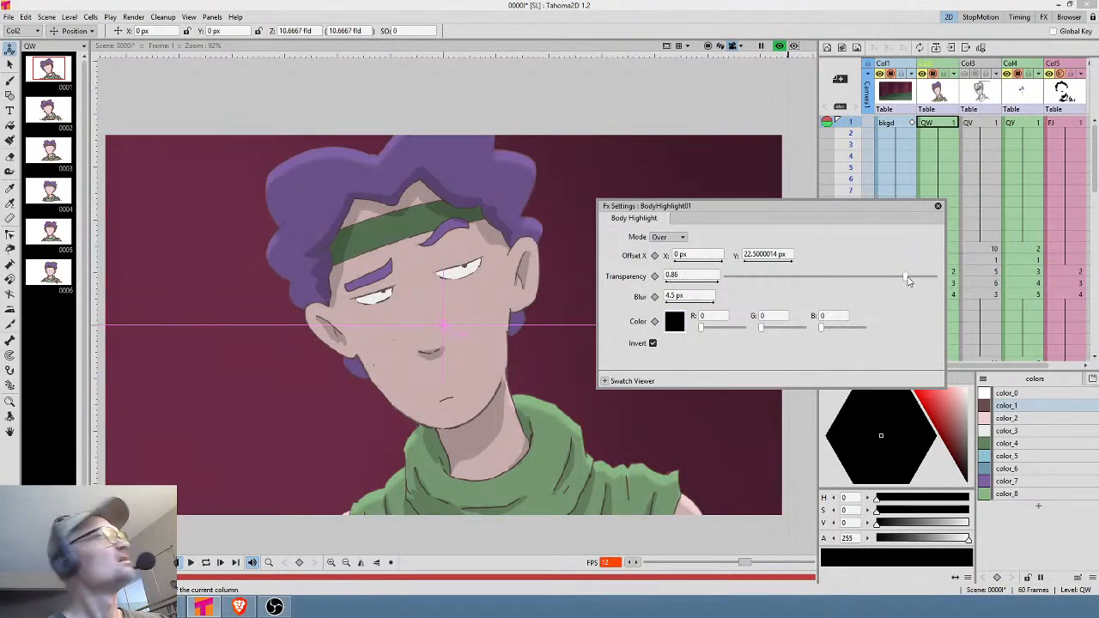
{"action": "left_click_drag", "start_coordinate": [908, 281], "coordinate": [917, 279]}
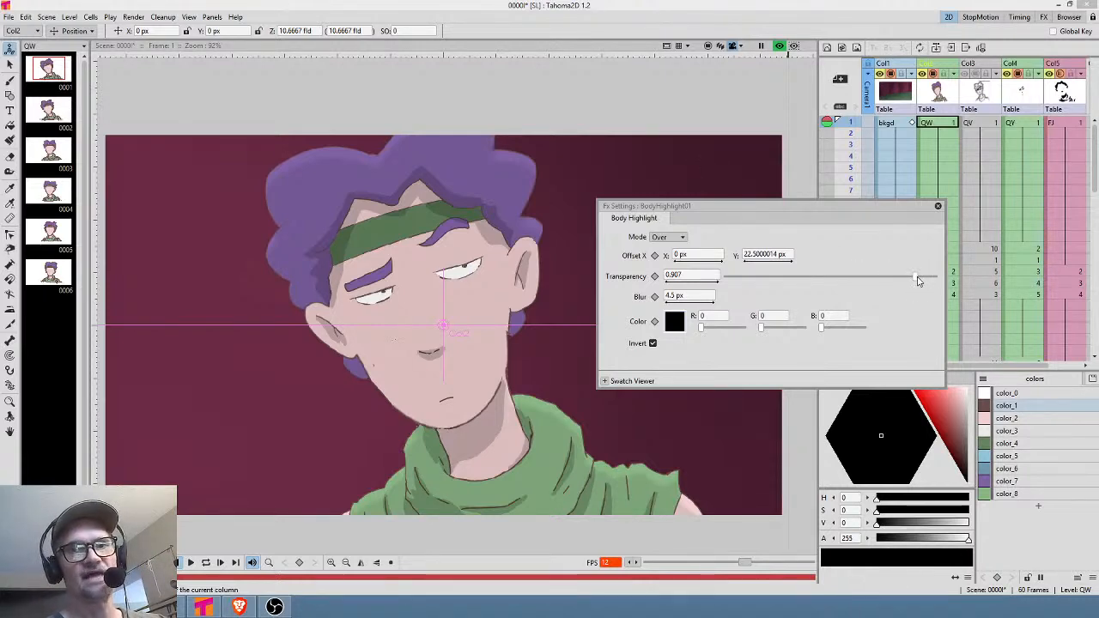
{"action": "left_click_drag", "start_coordinate": [917, 281], "coordinate": [914, 281]}
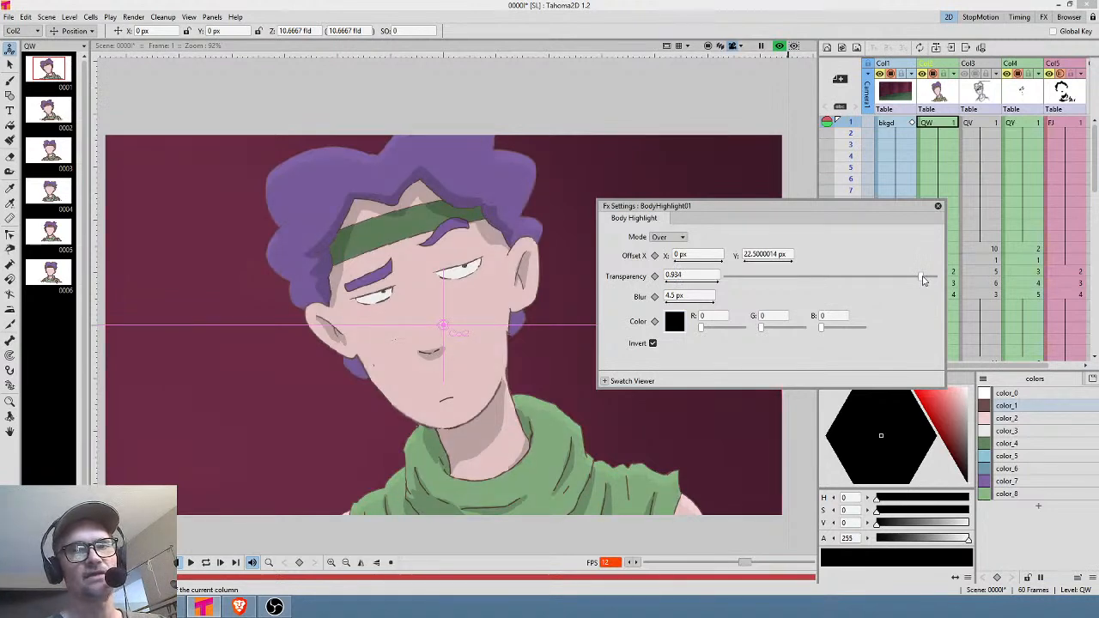
{"action": "left_click", "coordinate": [938, 206]}
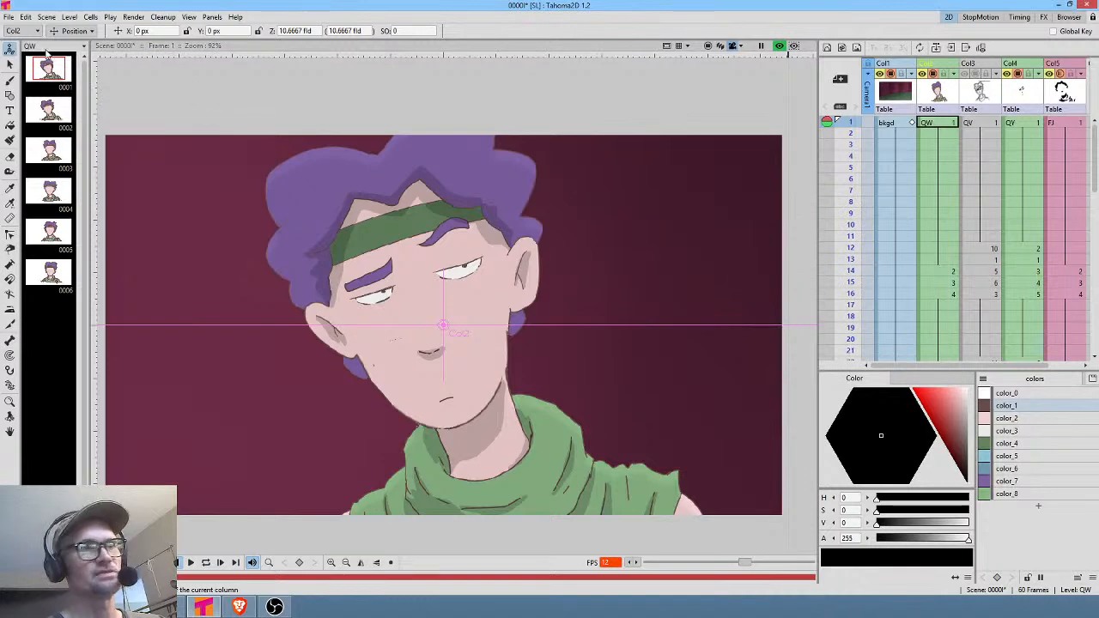
Save all changes to the scene and open the recent scene 0000G.tnz.
{"action": "left_click", "coordinate": [8, 17]}
{"action": "left_click", "coordinate": [24, 55]}
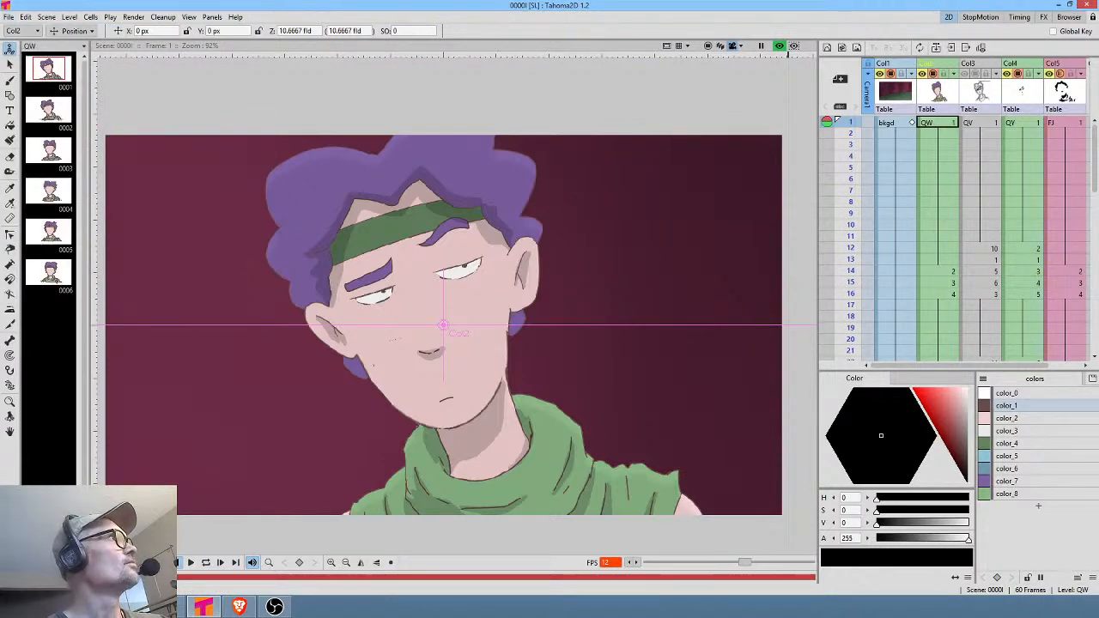
{"action": "left_click", "coordinate": [8, 17]}
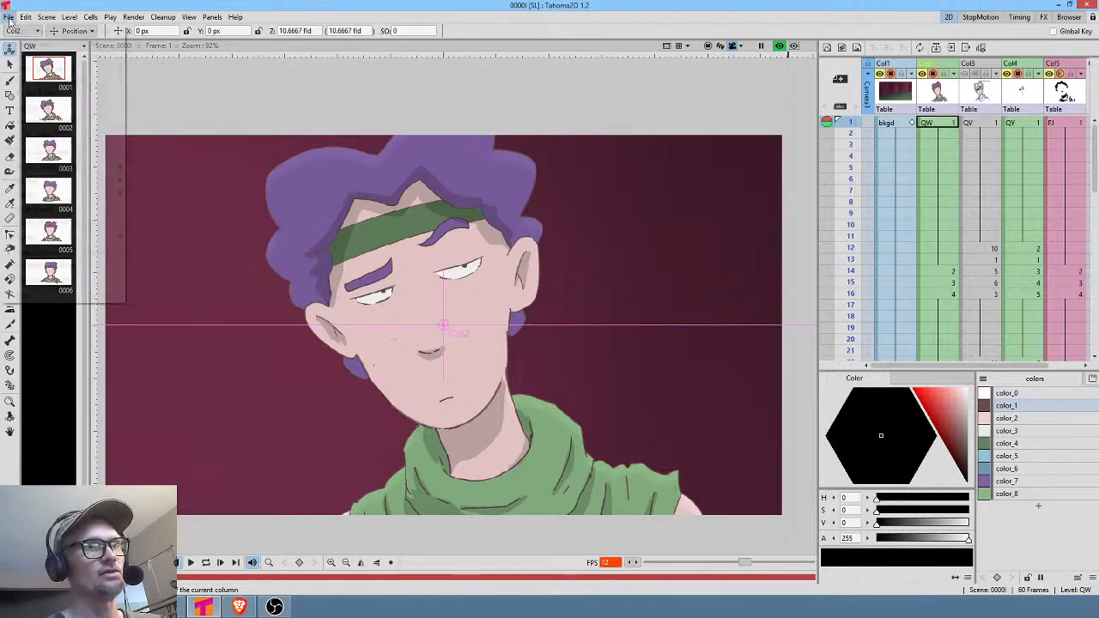
{"action": "mouse_move", "coordinate": [31, 69]}
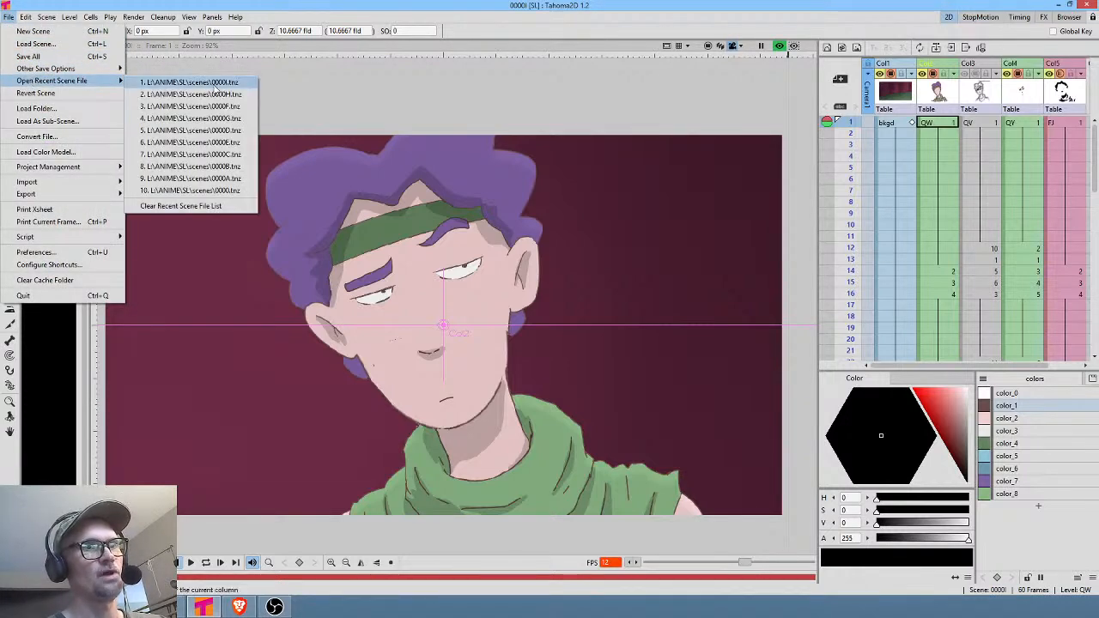
{"action": "left_click", "coordinate": [216, 117]}
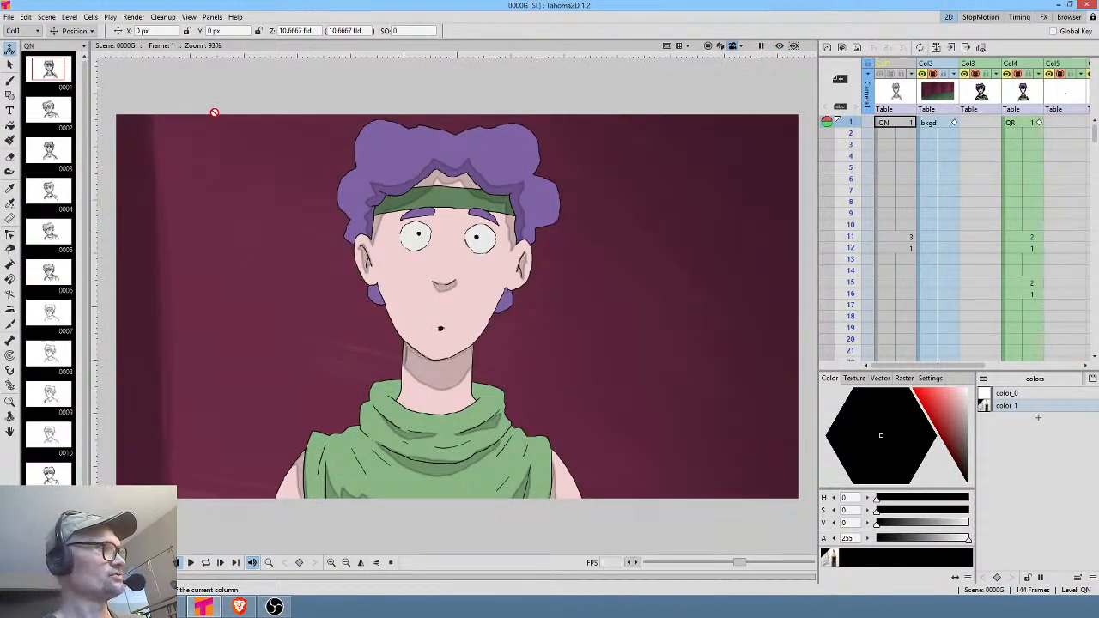
Examine the settings of the first Body Highlight effect after the Over node in the scene's FX Schematic.
{"action": "key", "text": "ctrl+f"}
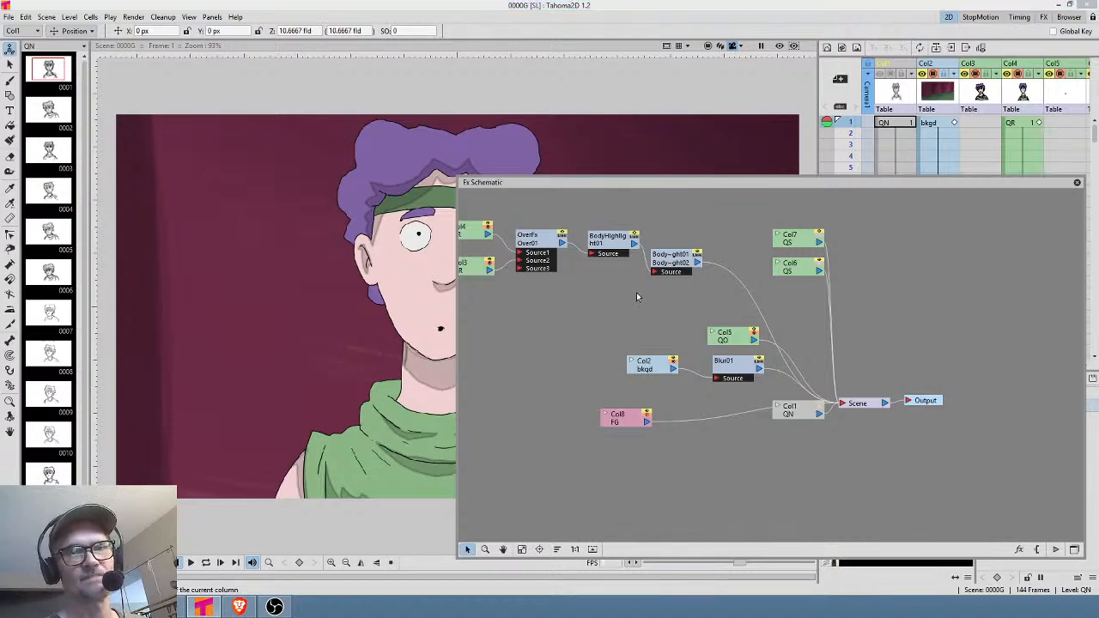
{"action": "left_click_drag", "start_coordinate": [621, 298], "coordinate": [662, 314]}
{"action": "left_click_drag", "start_coordinate": [711, 278], "coordinate": [724, 266]}
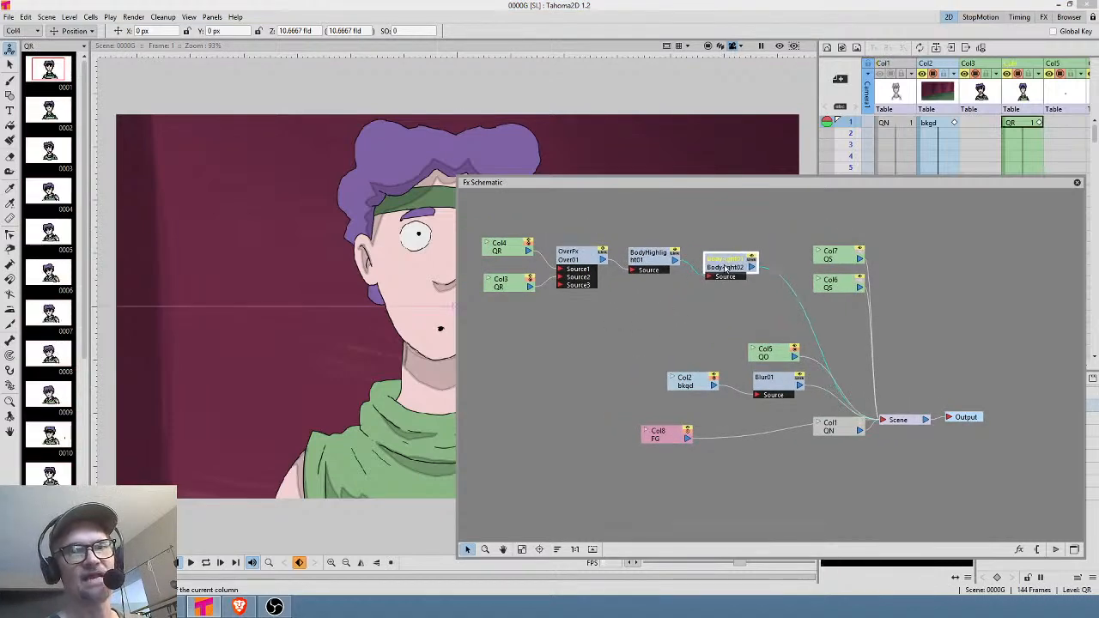
{"action": "left_click", "coordinate": [665, 268]}
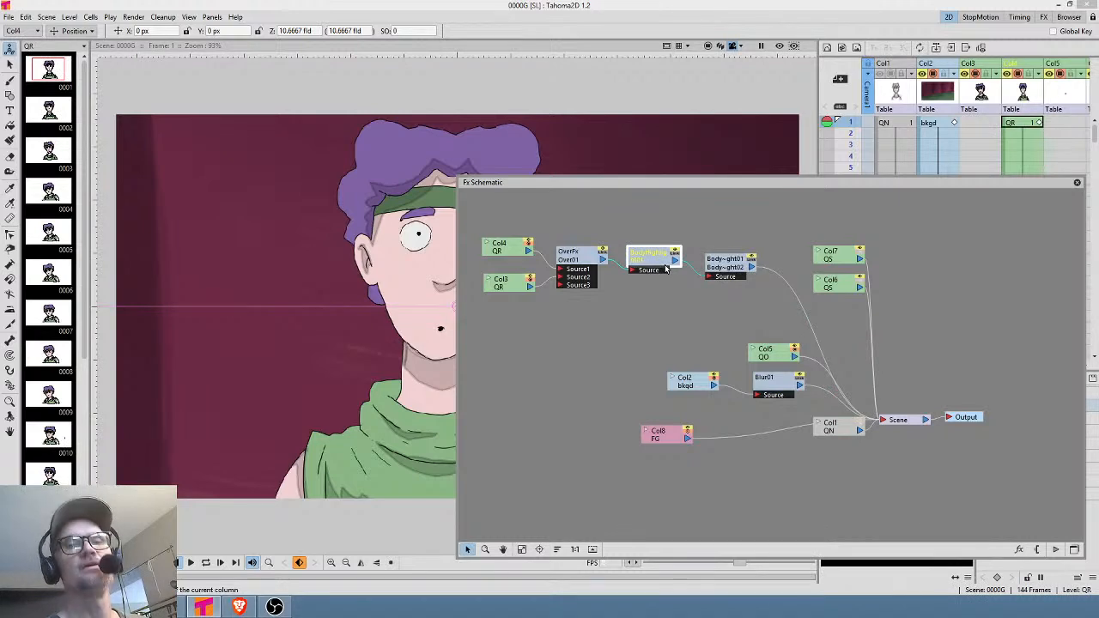
{"action": "double_click", "coordinate": [665, 269]}
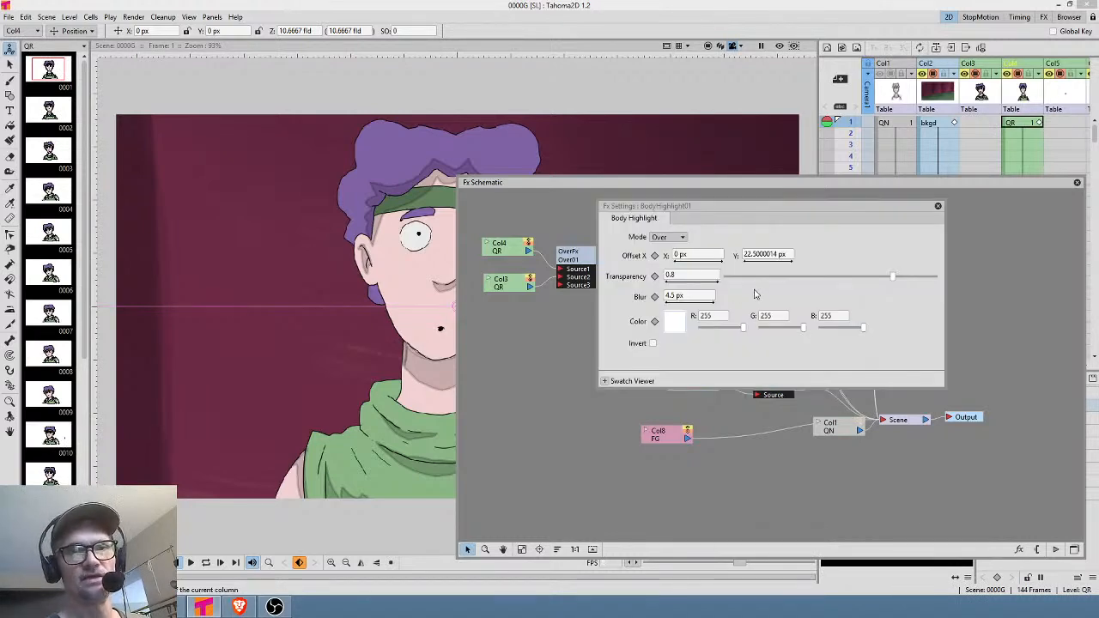
{"action": "left_click", "coordinate": [937, 207]}
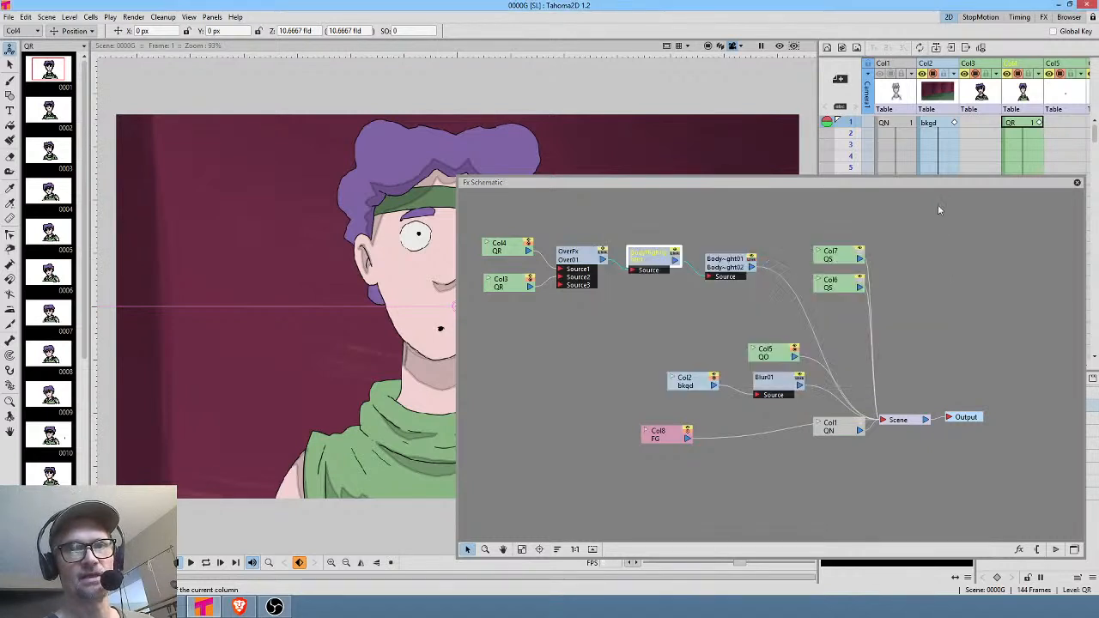
Examine the transparency, color and invert settings of the second Body Highlight effect, and close the FX Schematic.
{"action": "key", "text": "Return"}
{"action": "double_click", "coordinate": [719, 260]}
{"action": "double_click", "coordinate": [727, 270]}
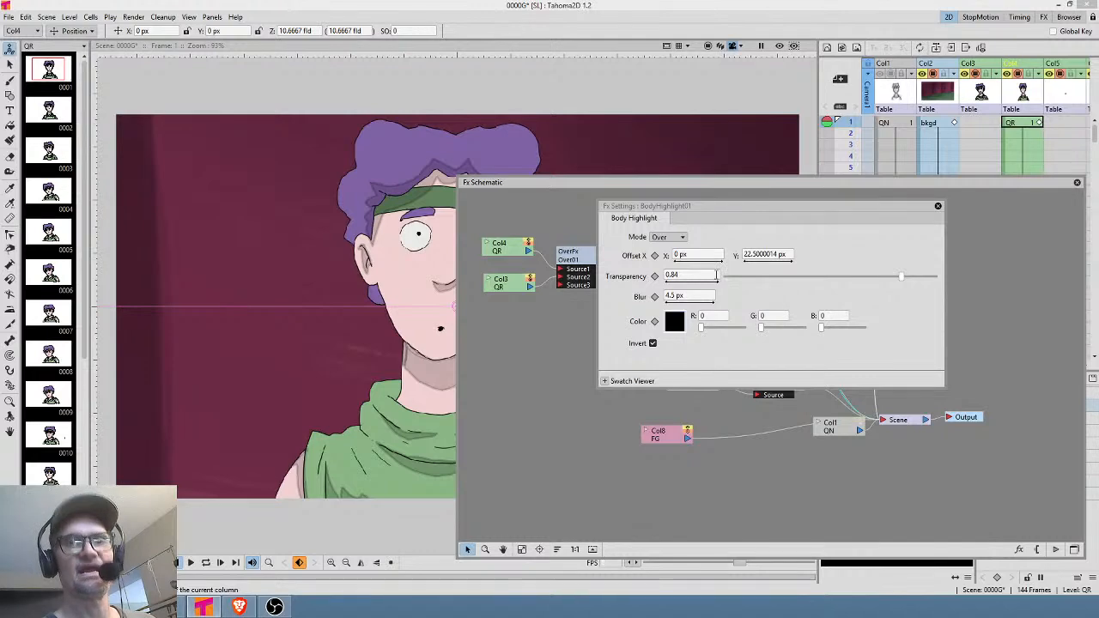
{"action": "left_click", "coordinate": [938, 206]}
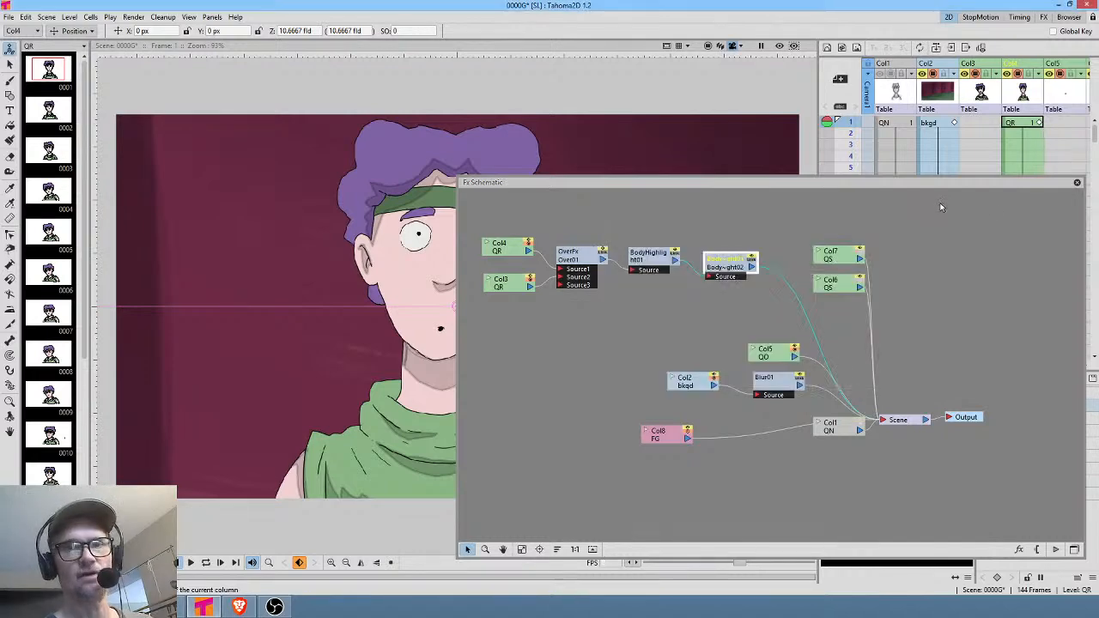
{"action": "left_click", "coordinate": [1078, 185]}
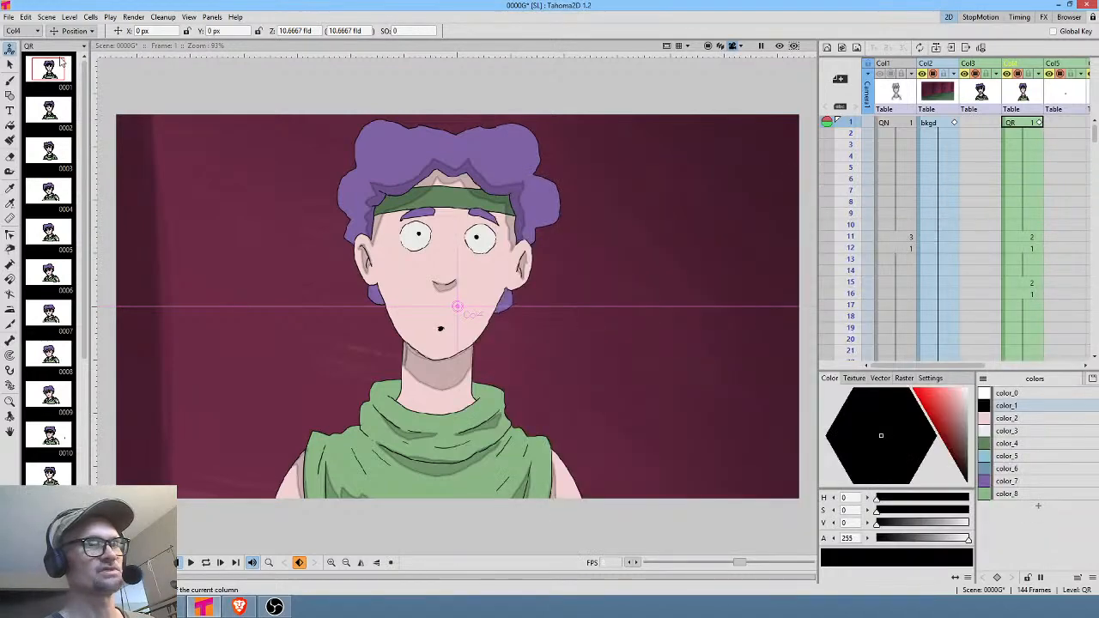
Reopen the recent scene 0000I.tnz, discarding the changes to scene 0000G.
{"action": "left_click", "coordinate": [9, 18]}
{"action": "mouse_move", "coordinate": [68, 80]}
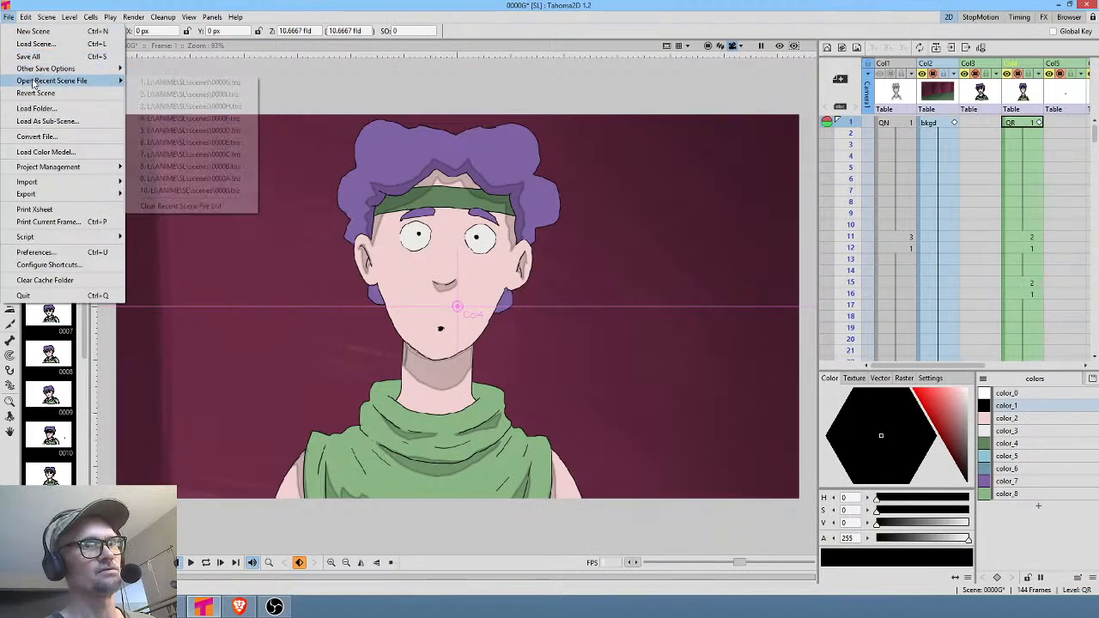
{"action": "left_click", "coordinate": [220, 95]}
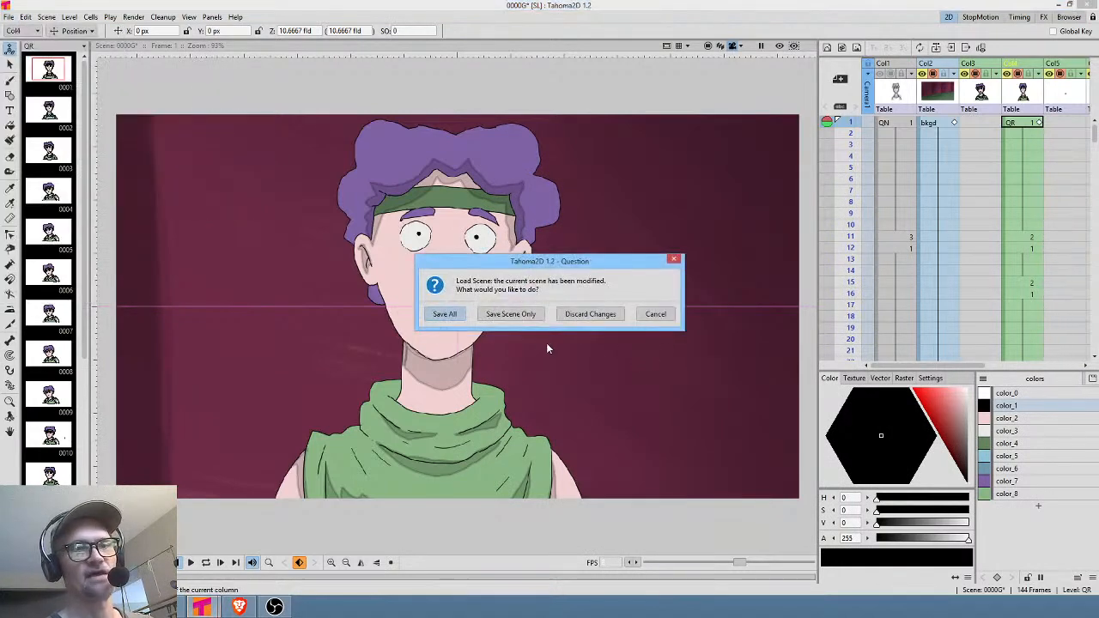
{"action": "left_click", "coordinate": [589, 315]}
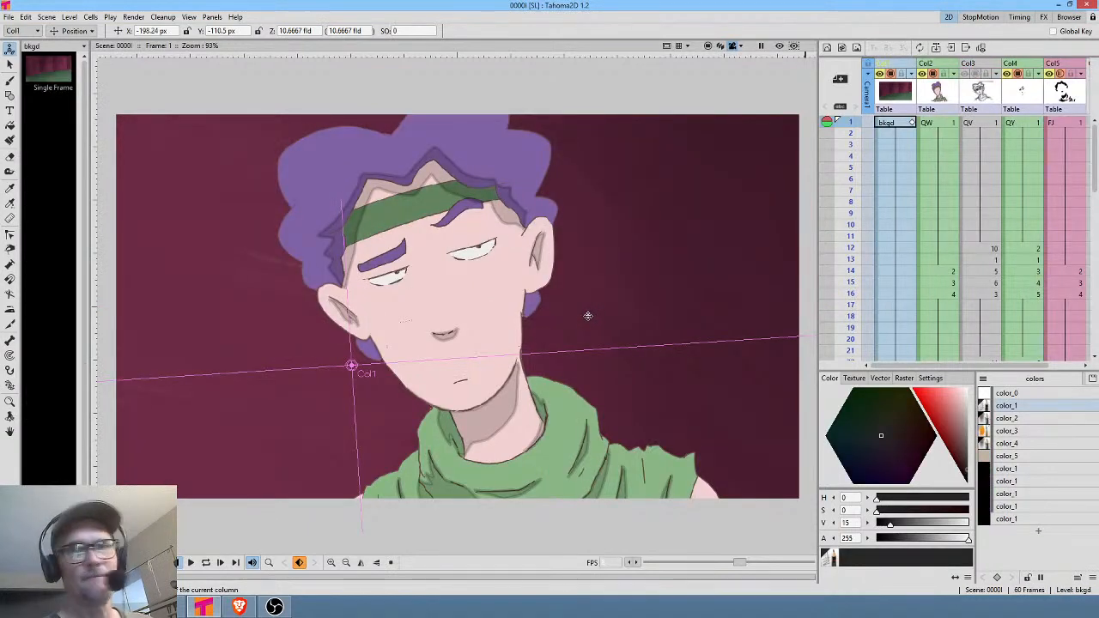
Turn on the preview and set the transparency of Col2's Body Highlight effect to 0.84 after trying 0.8.
{"action": "key", "text": "shift+s"}
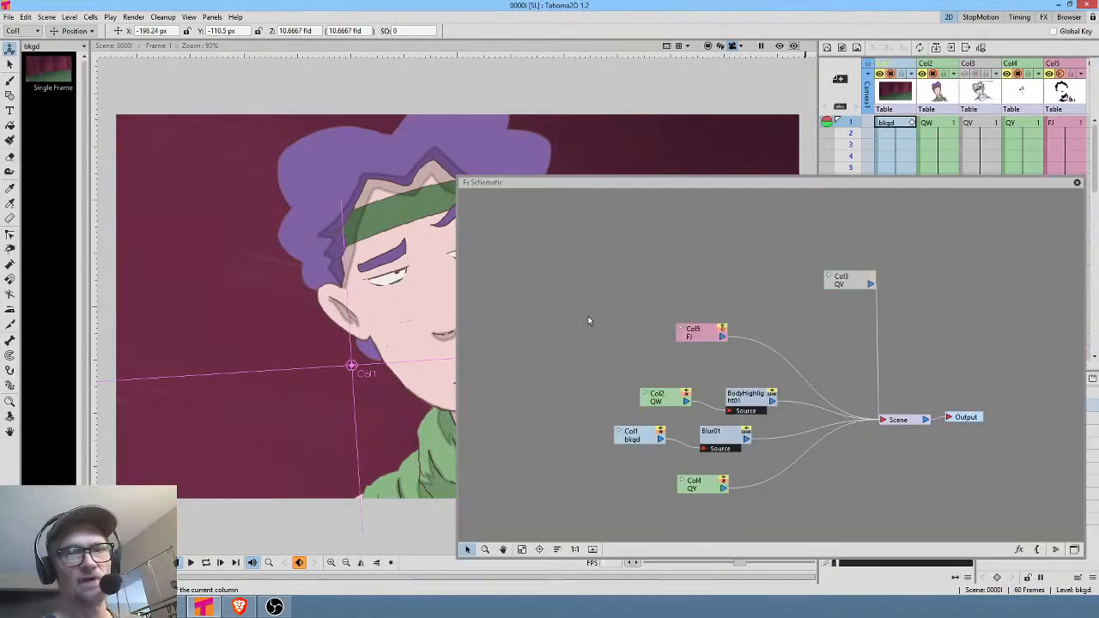
{"action": "double_click", "coordinate": [745, 401]}
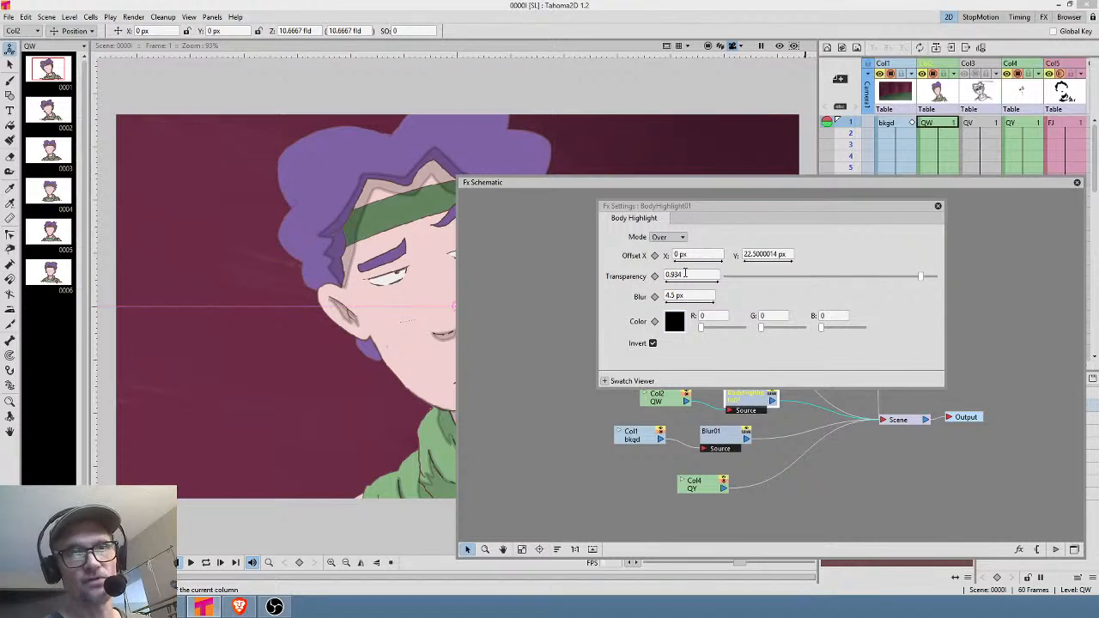
{"action": "left_click", "coordinate": [685, 274]}
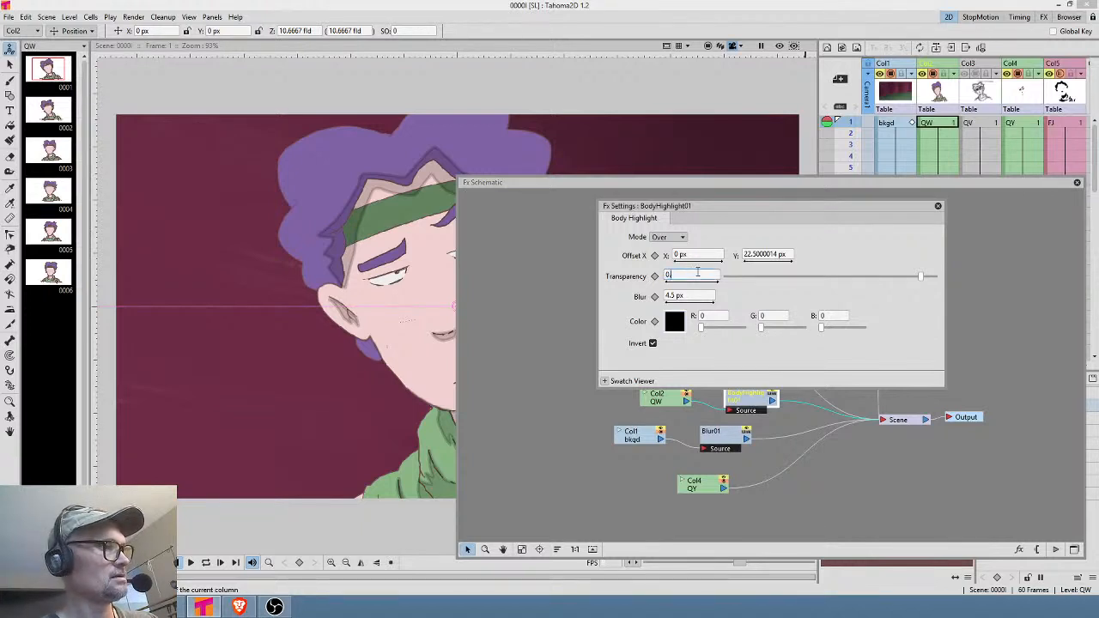
{"action": "key", "text": "Return"}
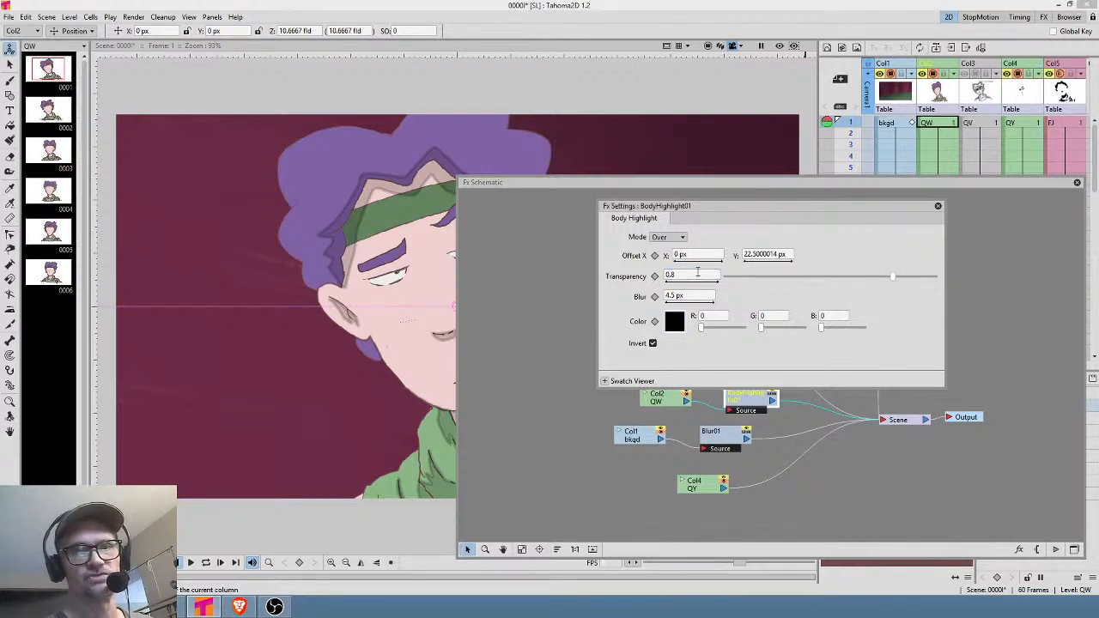
{"action": "left_click", "coordinate": [779, 46]}
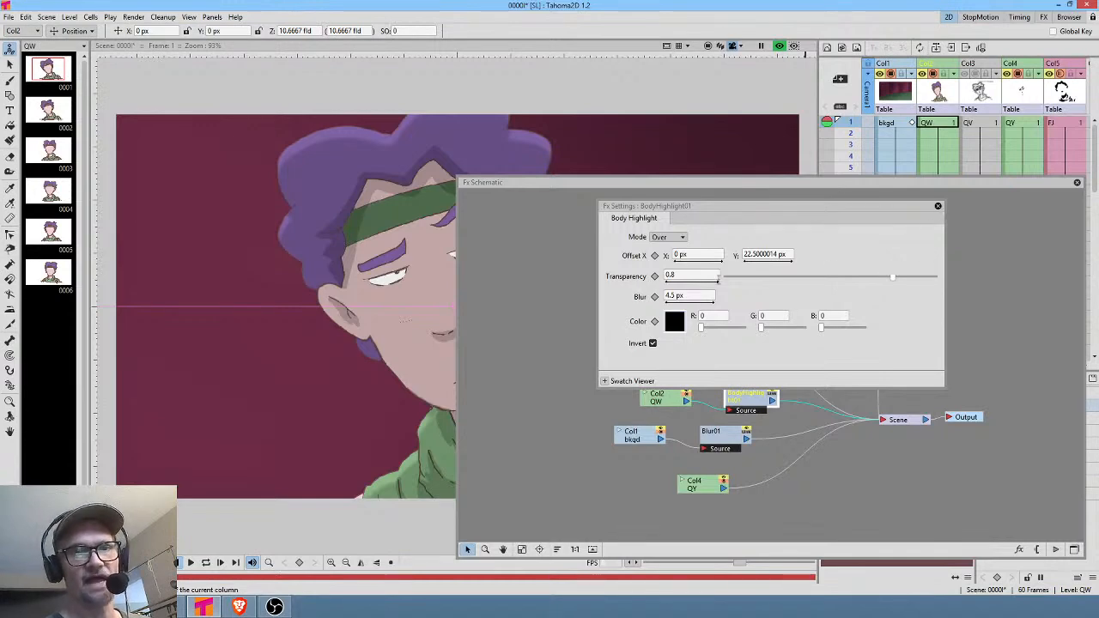
{"action": "left_click", "coordinate": [702, 274]}
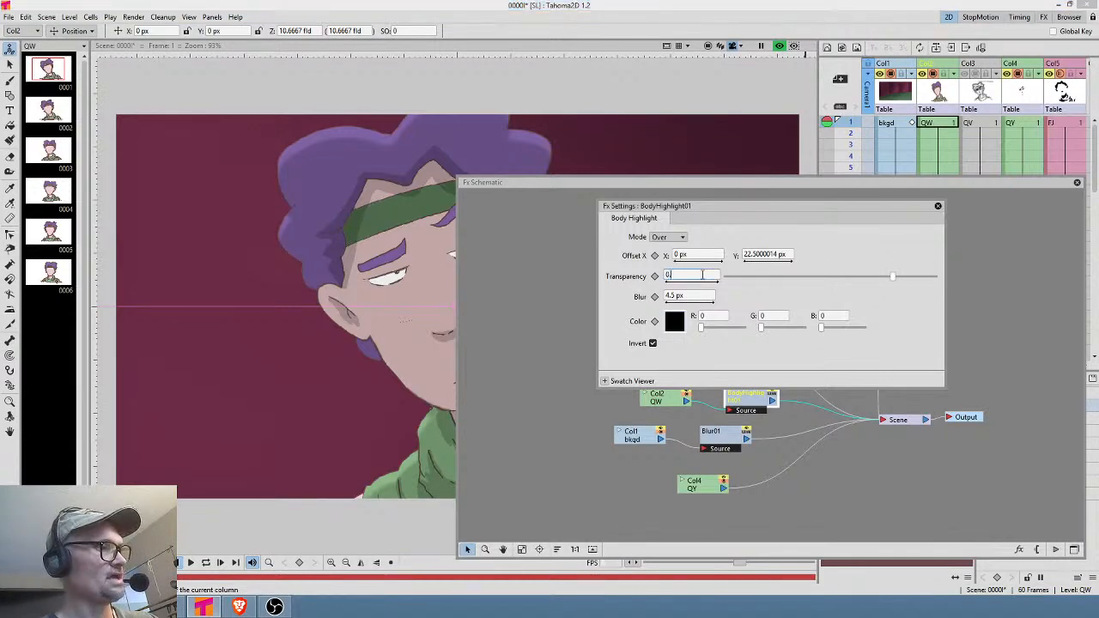
{"action": "left_click", "coordinate": [938, 207]}
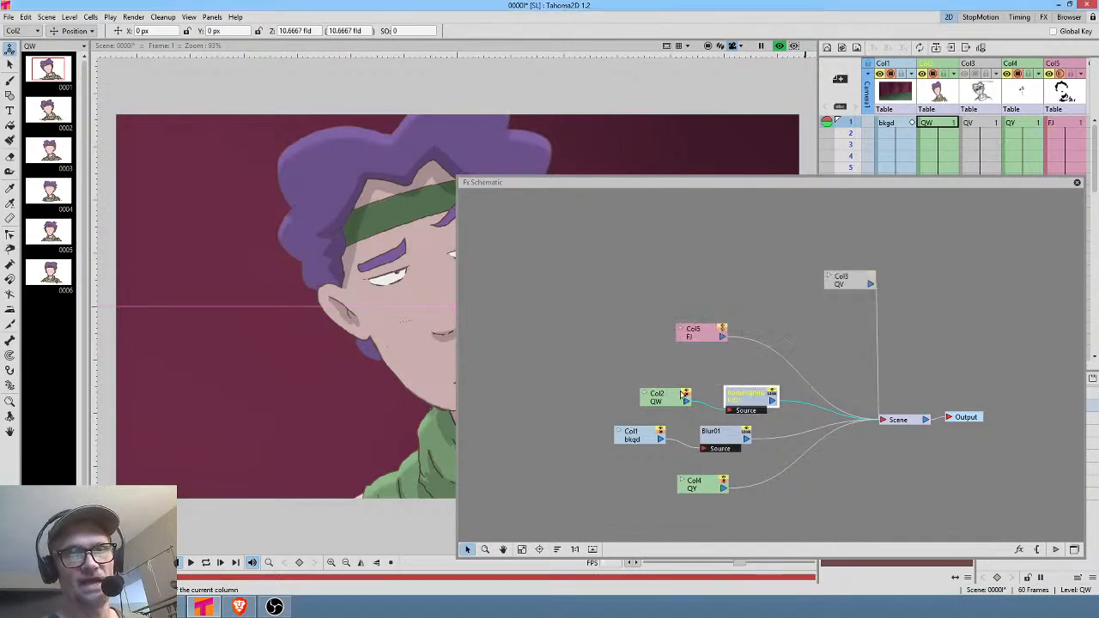
Add a copy of the Body Highlight effect between the existing one and the Scene node, shifting Col2 and its effect to make room.
{"action": "left_click_drag", "start_coordinate": [684, 396], "coordinate": [612, 371]}
{"action": "left_click_drag", "start_coordinate": [757, 402], "coordinate": [677, 386]}
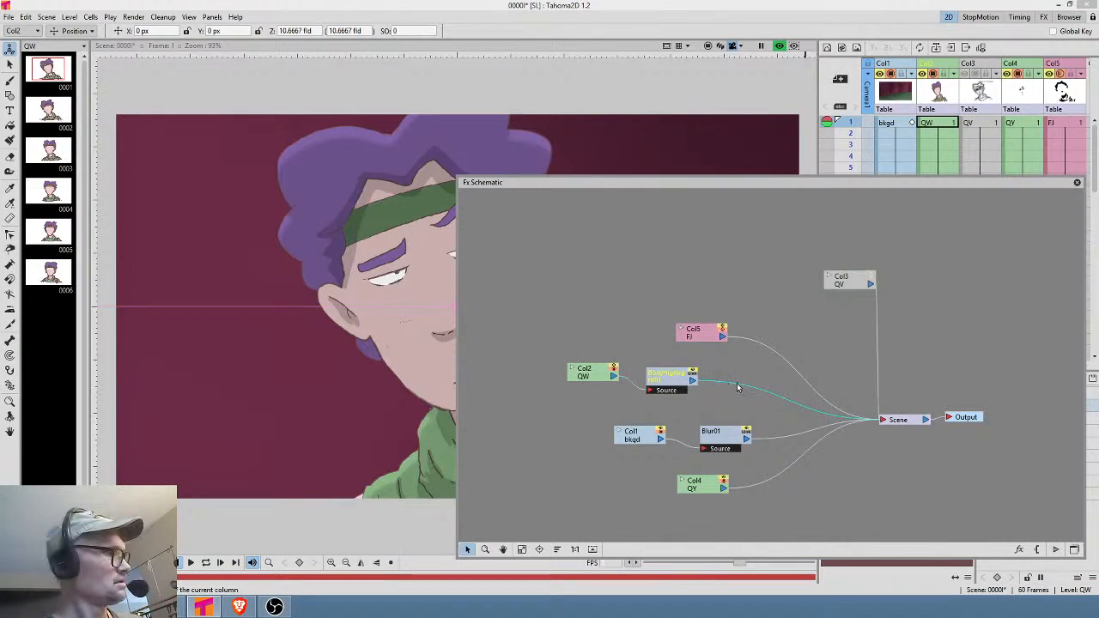
{"action": "key", "text": "ctrl+v"}
{"action": "left_click_drag", "start_coordinate": [759, 380], "coordinate": [738, 383]}
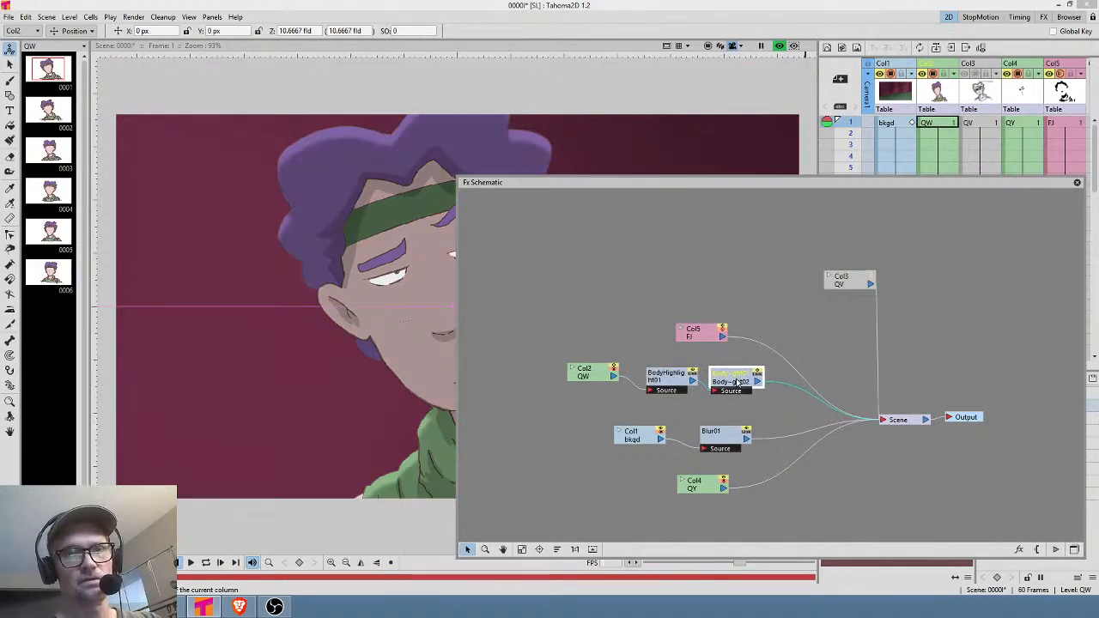
Set the copied Body Highlight's color to white (255, 255, 255), turn off Invert and set its transparency to 0.8.
{"action": "double_click", "coordinate": [738, 383]}
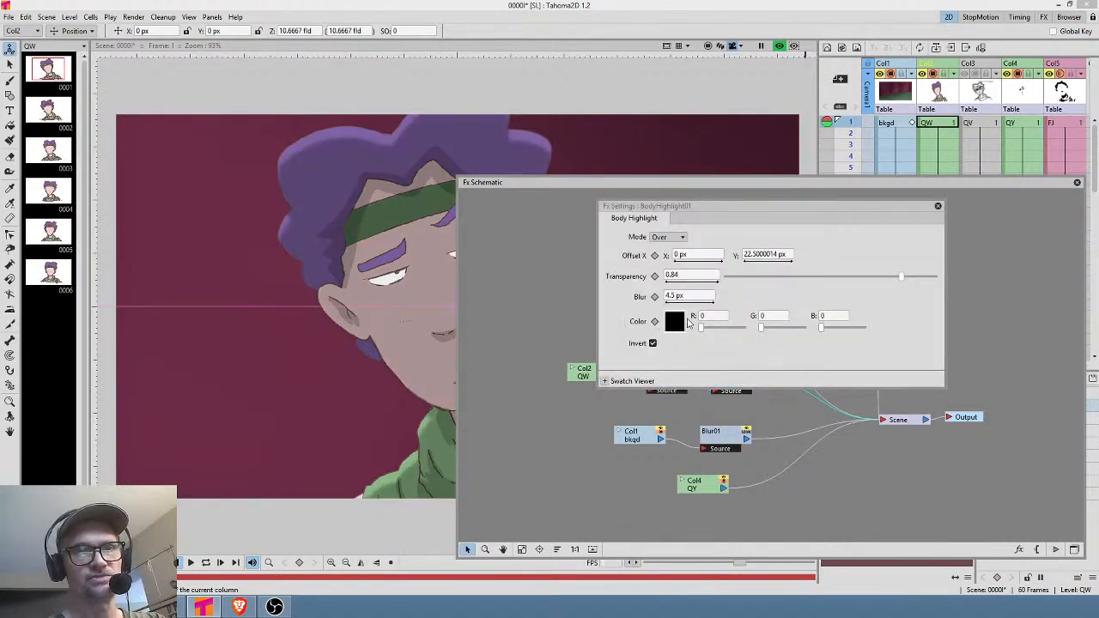
{"action": "left_click", "coordinate": [1076, 185]}
{"action": "left_click", "coordinate": [967, 392]}
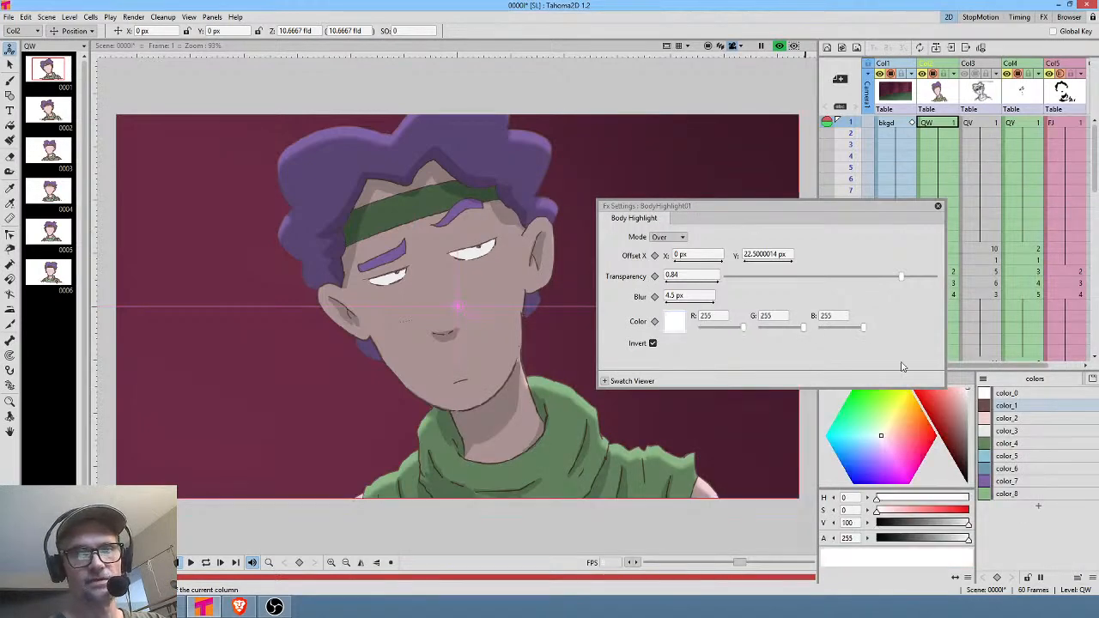
{"action": "left_click", "coordinate": [653, 343]}
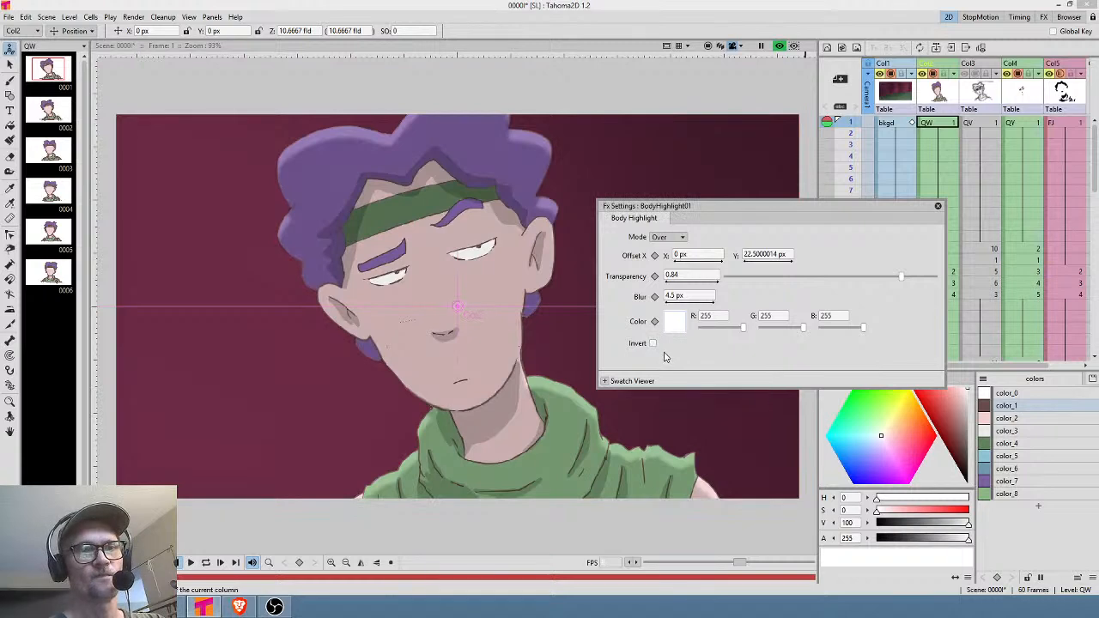
{"action": "left_click", "coordinate": [700, 274]}
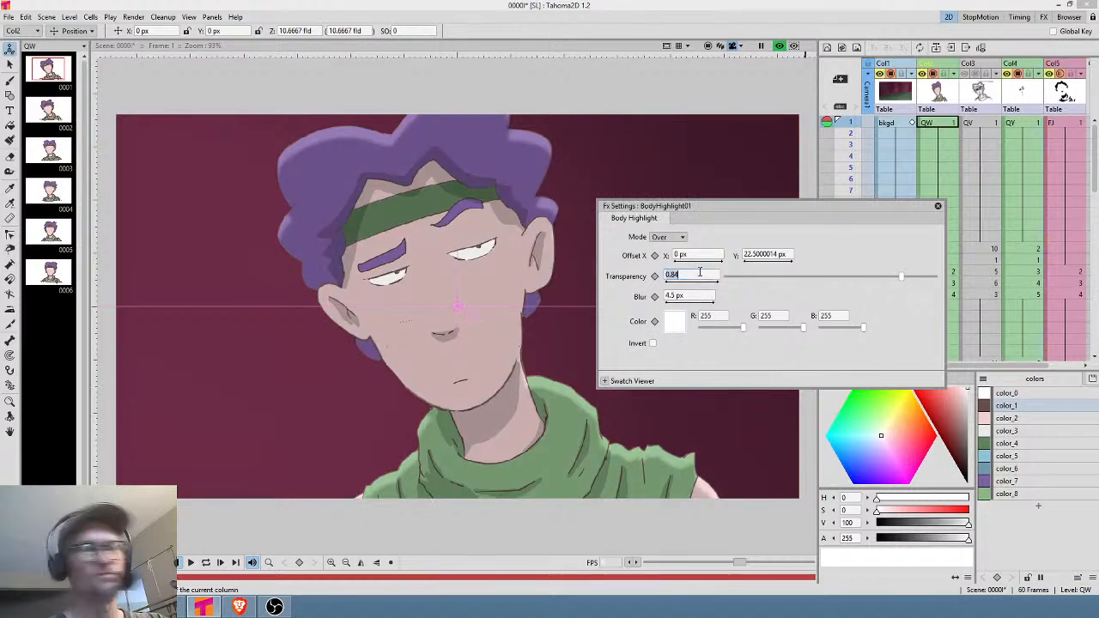
{"action": "type", "text": "0.8"}
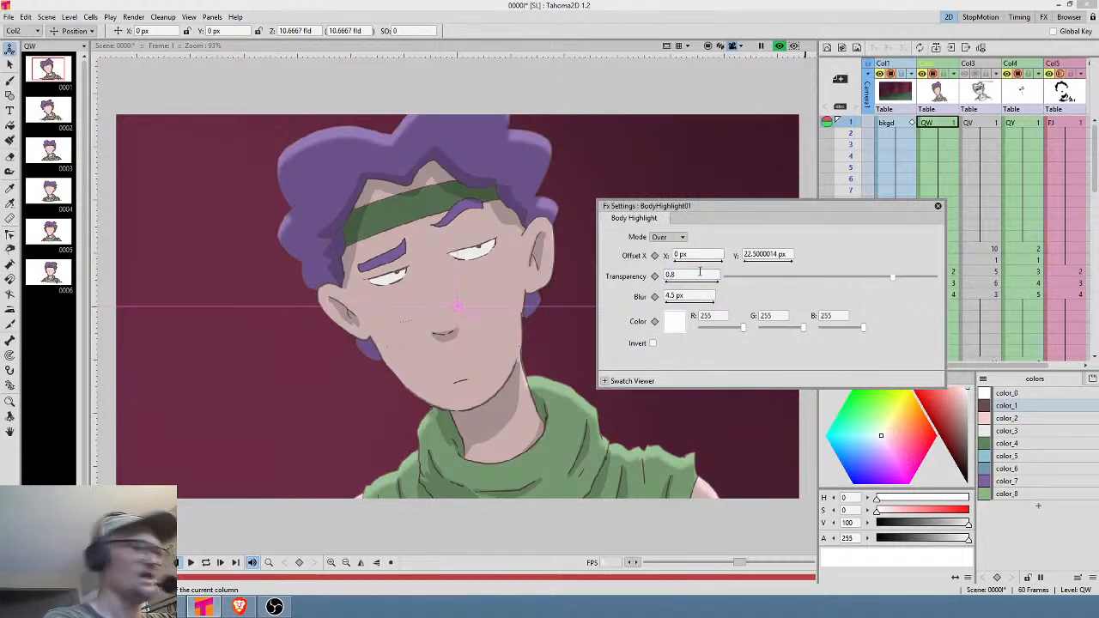
{"action": "key", "text": "Return"}
{"action": "left_click", "coordinate": [783, 206]}
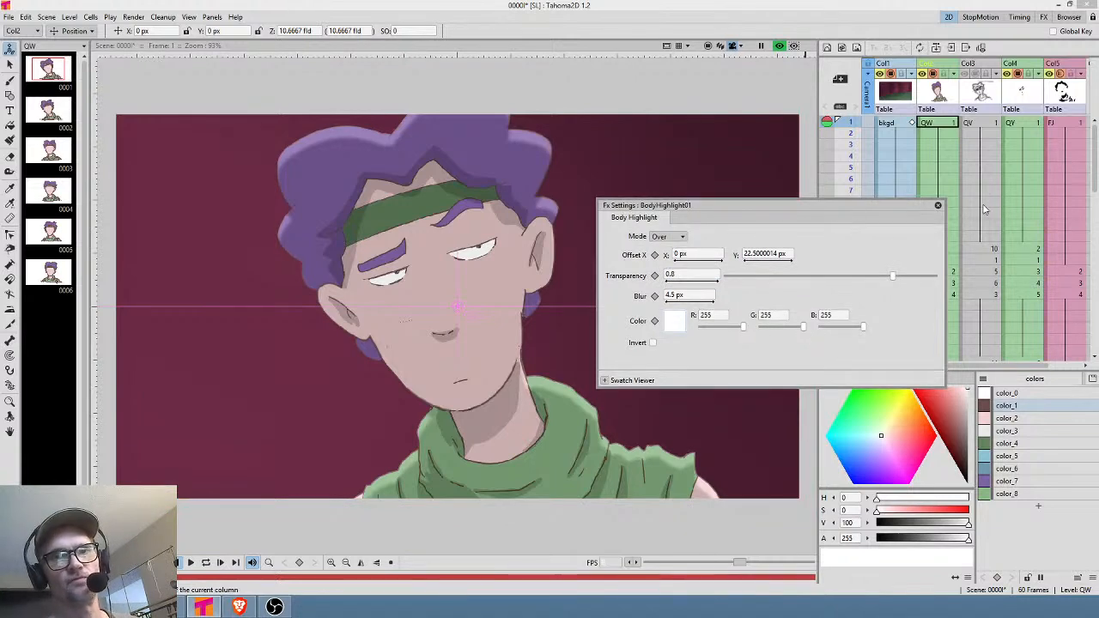
{"action": "left_click", "coordinate": [938, 206]}
Render all 60 frames of scene 0000I as a JPG sequence.
{"action": "left_click", "coordinate": [941, 124]}
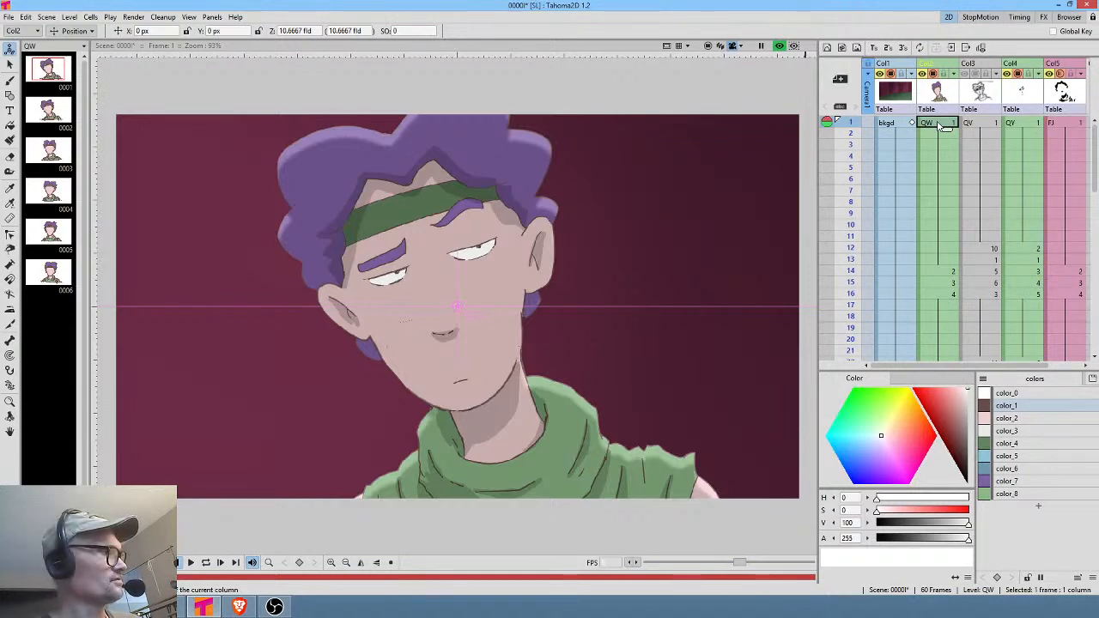
{"action": "key", "text": "ctrl+shift+r"}
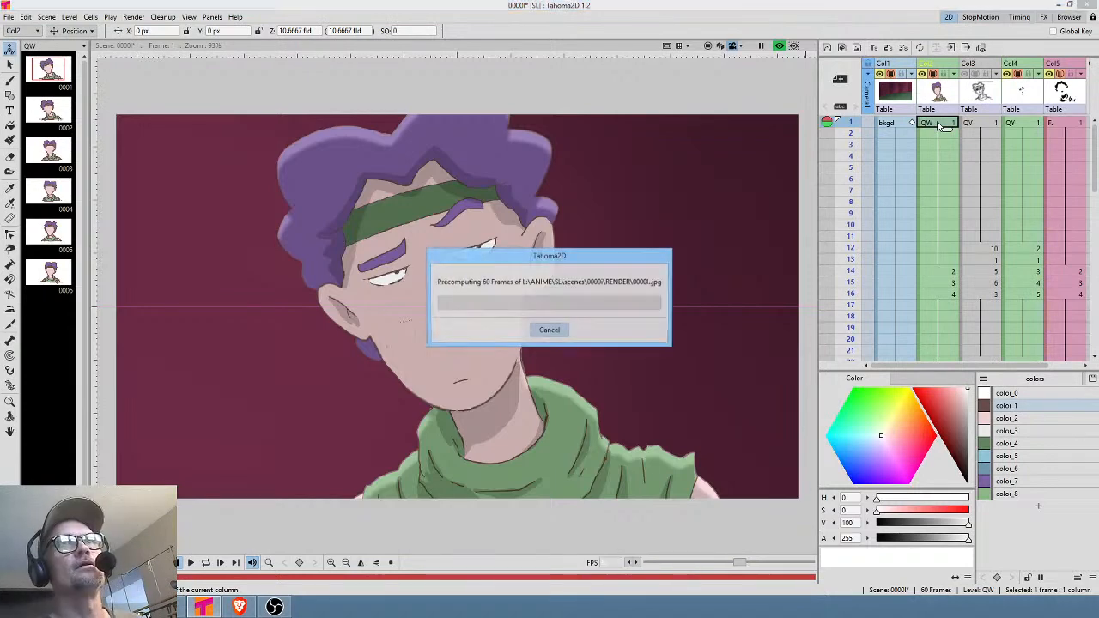
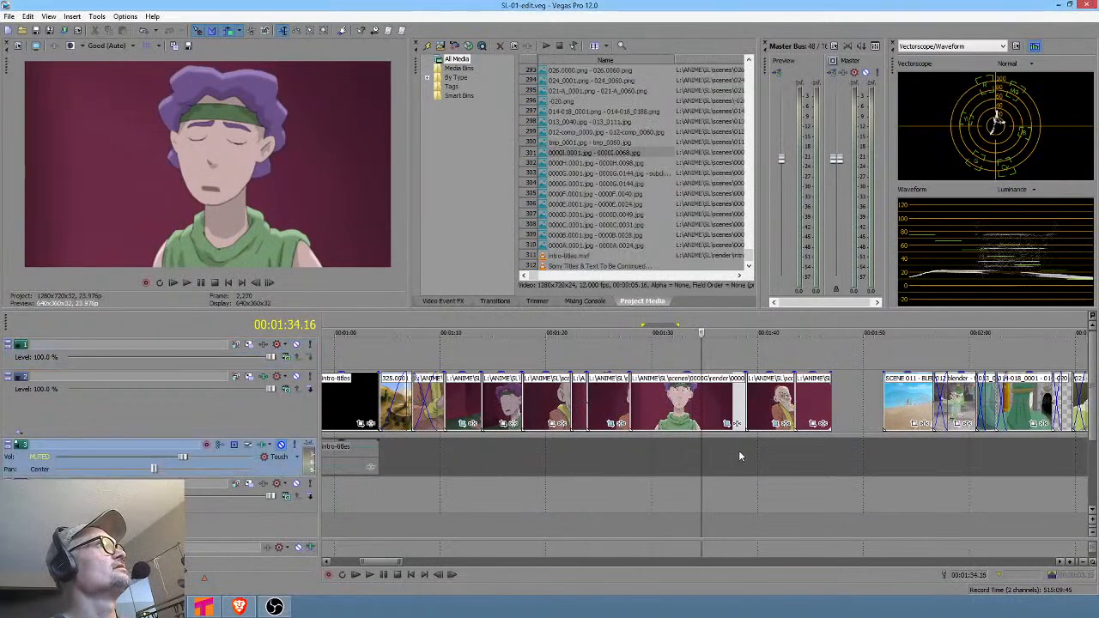
Switch to Vegas Pro and compare the character's shading in the 0000G clip with the rerendered 0000I clip.
{"action": "left_click", "coordinate": [806, 453]}
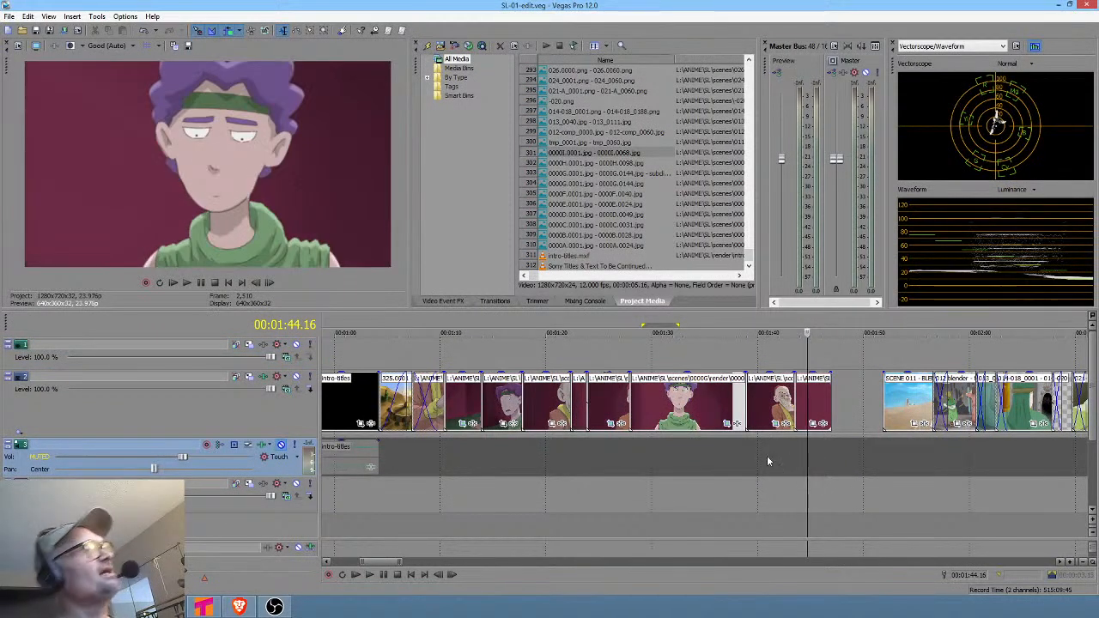
{"action": "left_click", "coordinate": [716, 453]}
{"action": "left_click", "coordinate": [808, 446]}
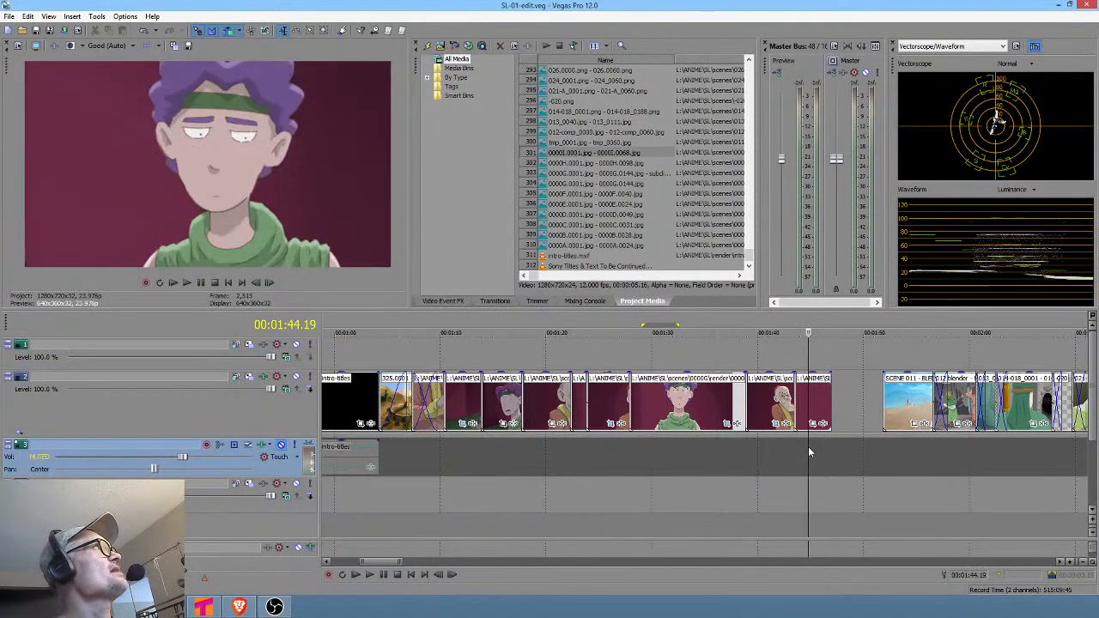
{"action": "left_click", "coordinate": [710, 448]}
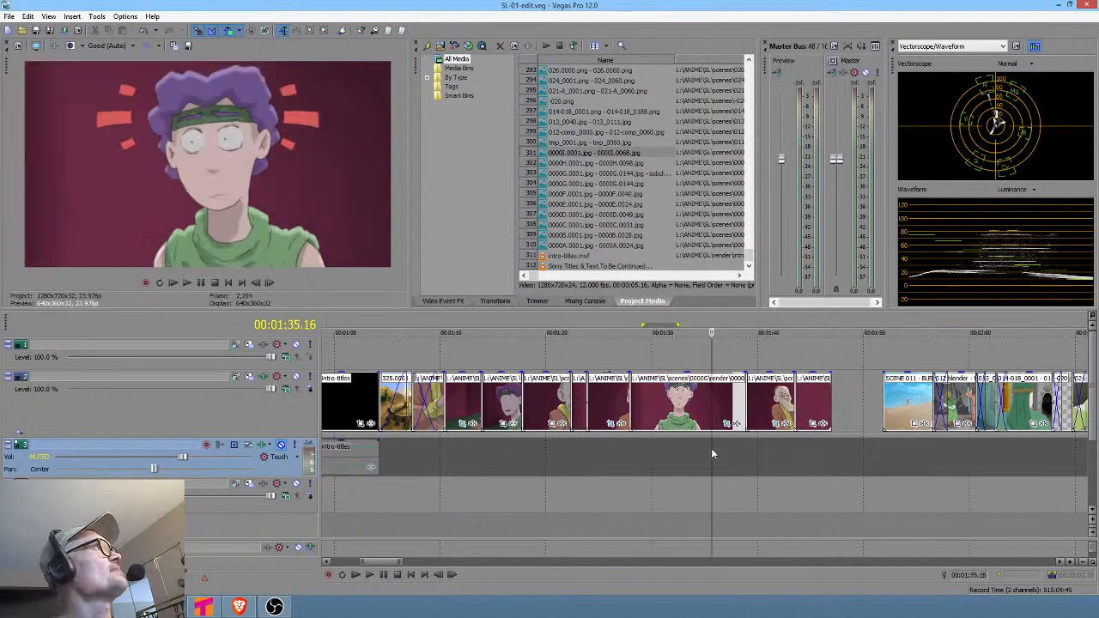
{"action": "left_click", "coordinate": [807, 452]}
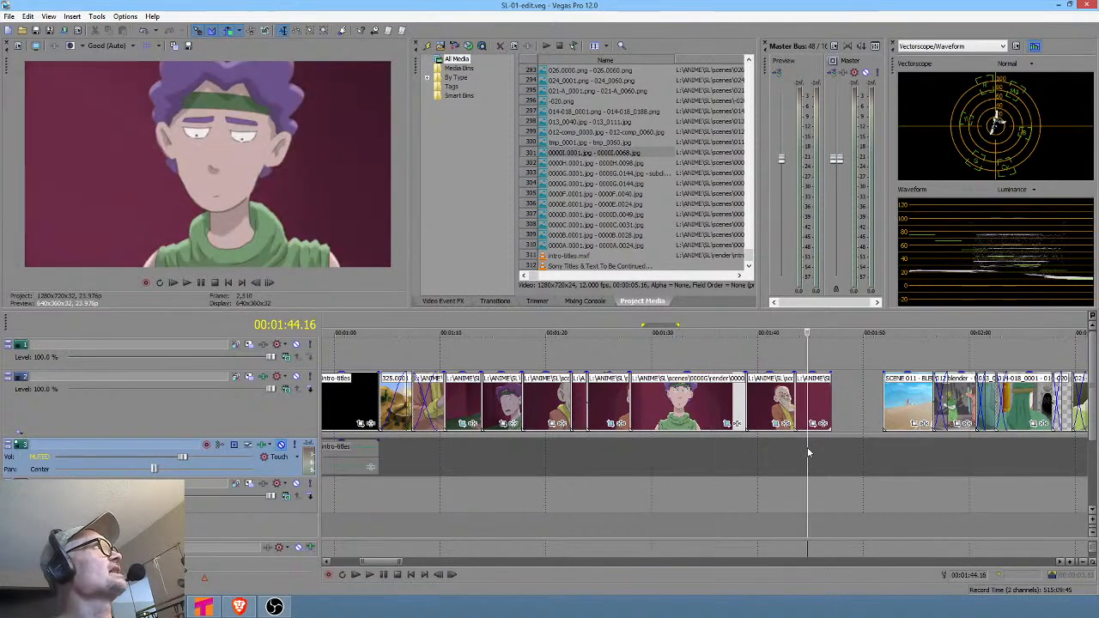
{"action": "left_click", "coordinate": [706, 450]}
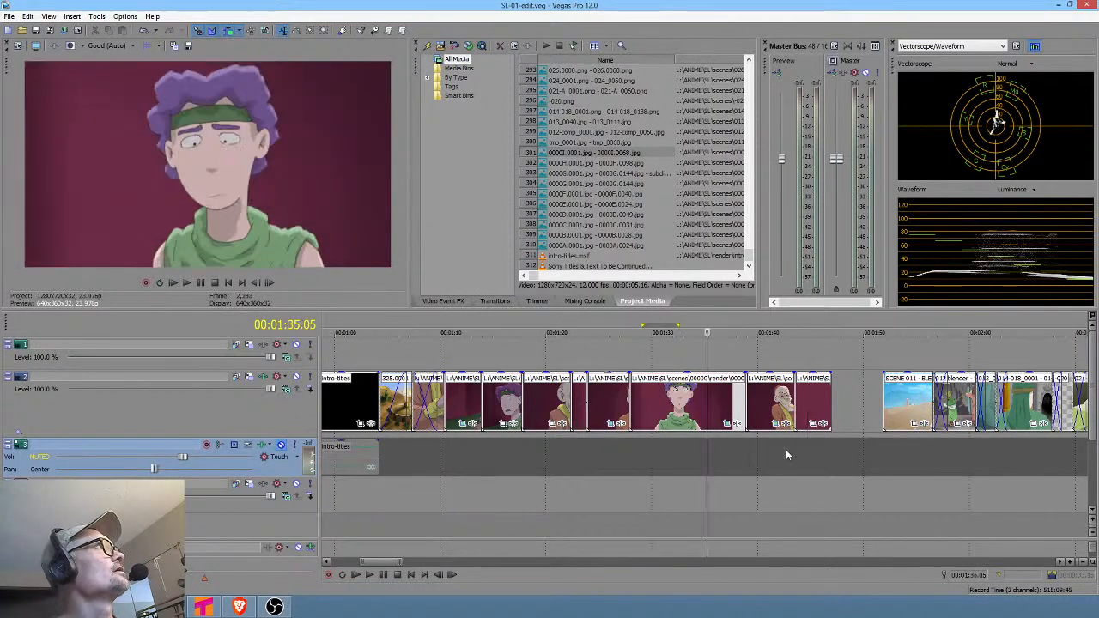
{"action": "left_click", "coordinate": [787, 449]}
{"action": "left_click", "coordinate": [800, 453]}
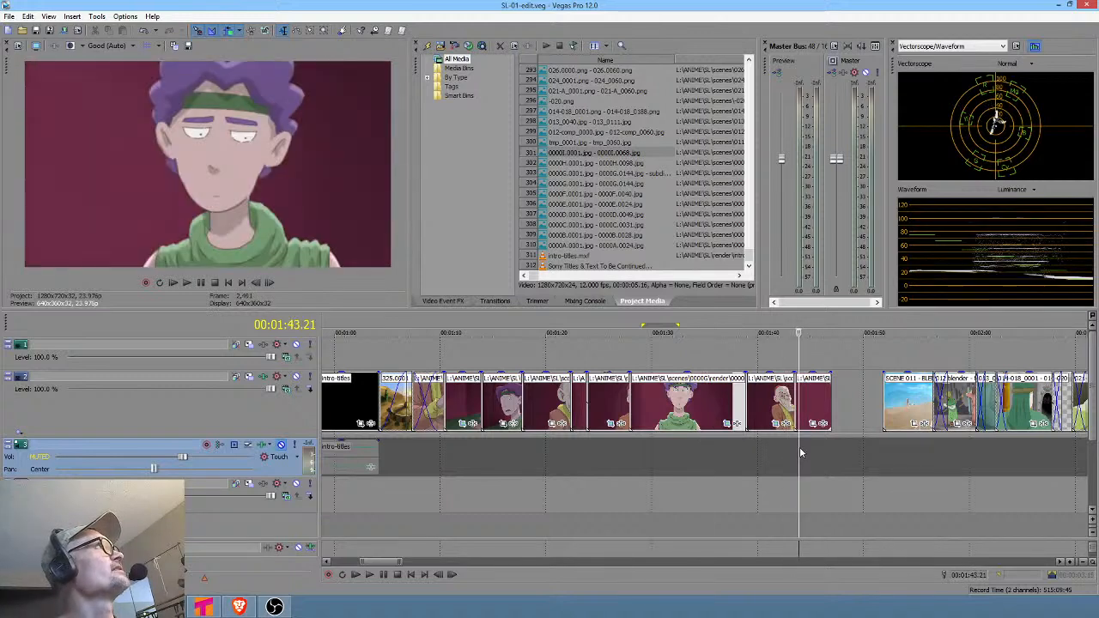
Play back the edit from the preceding shots through the 0000I clip to check how well the shading matches.
{"action": "left_click", "coordinate": [688, 449]}
{"action": "key", "text": "space"}
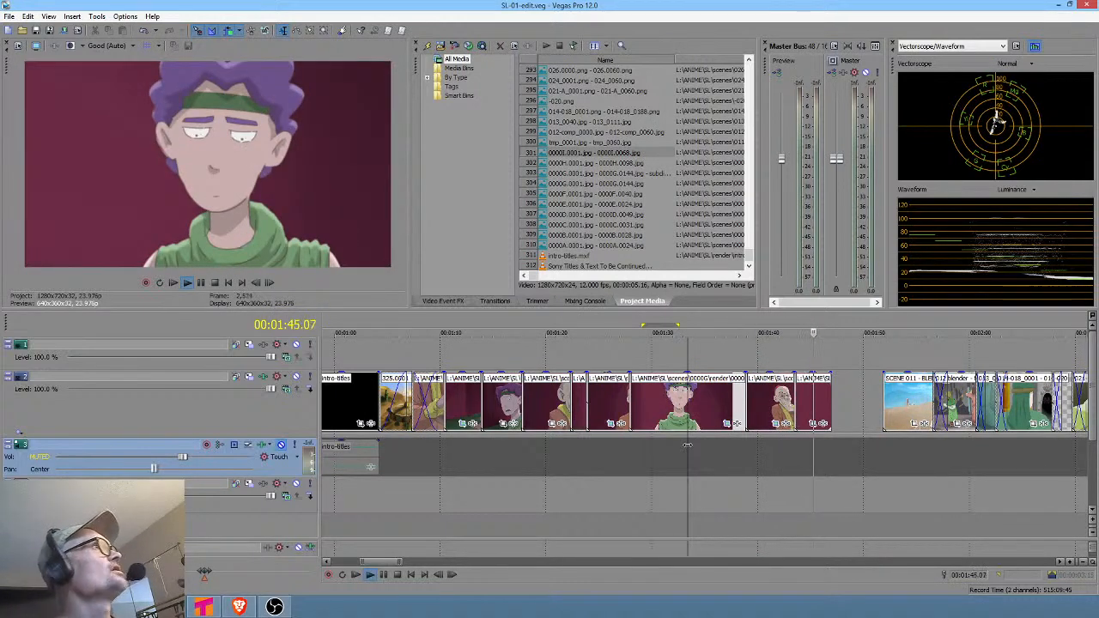
{"action": "key", "text": "space"}
{"action": "left_click", "coordinate": [650, 458]}
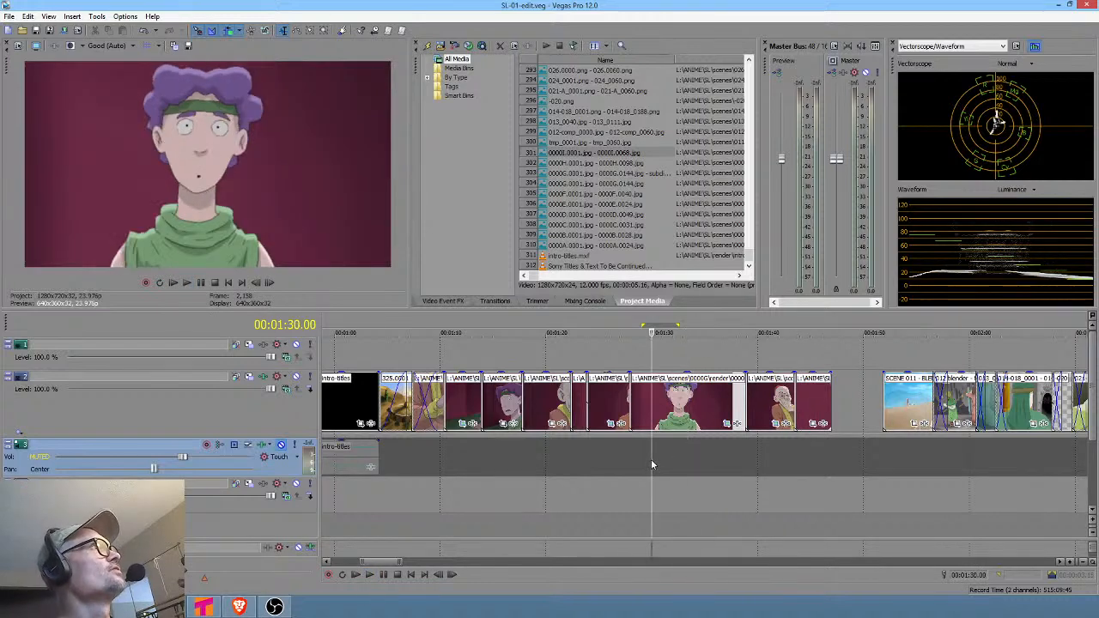
{"action": "key", "text": "space"}
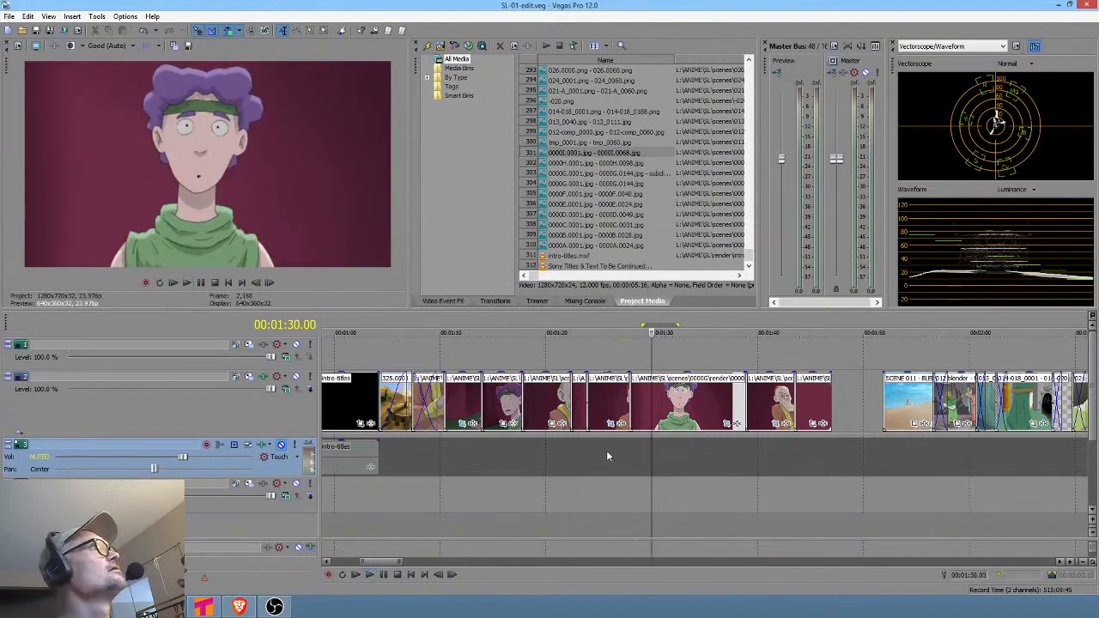
{"action": "left_click", "coordinate": [606, 449]}
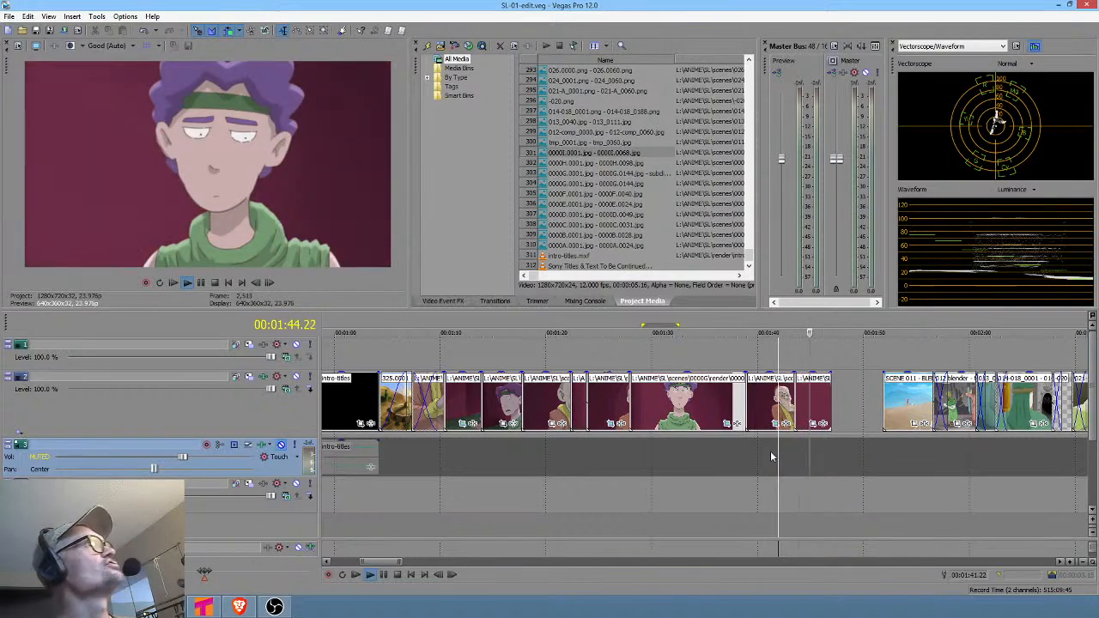
{"action": "key", "text": "space"}
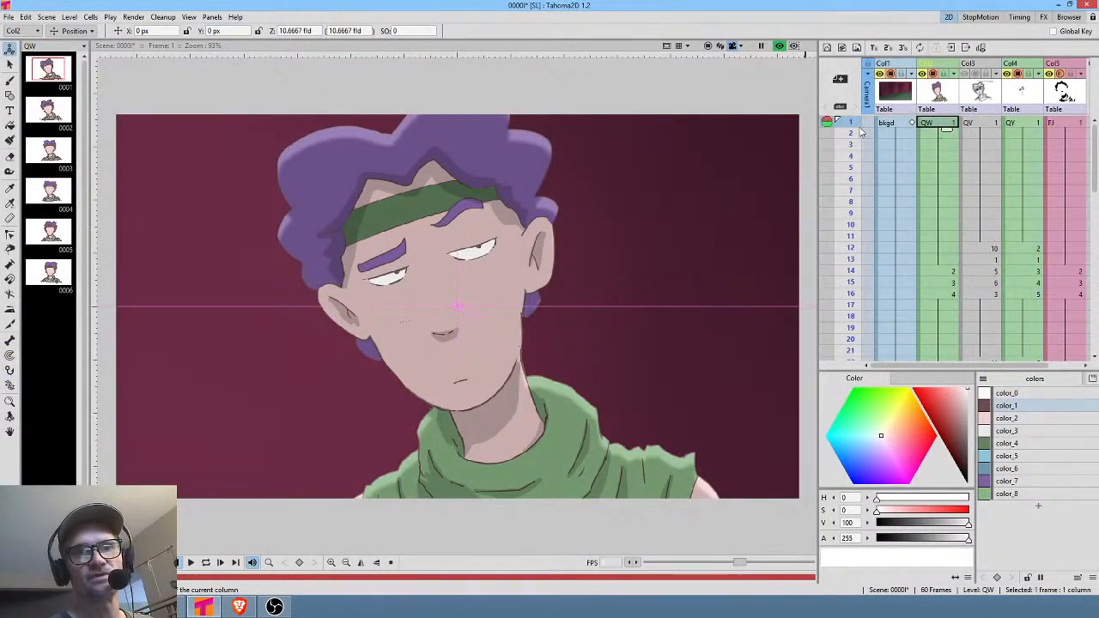
Return to scene 0000I in Tahoma2D, turn off the preview and set the first Body Highlight's transparency to 0.9.
{"action": "left_click_drag", "start_coordinate": [847, 123], "coordinate": [848, 258]}
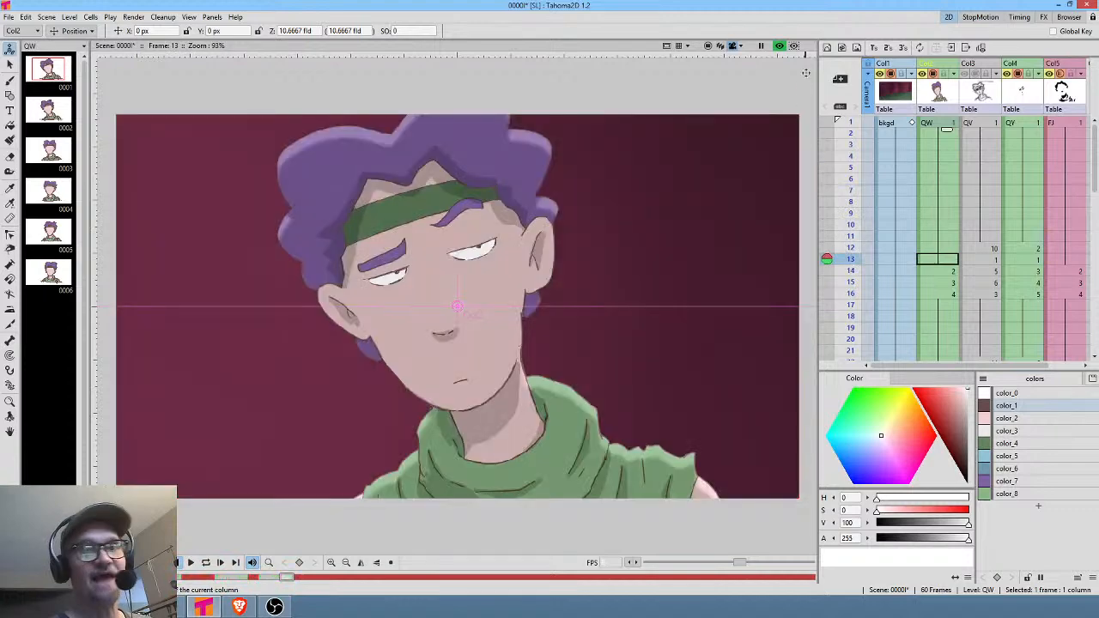
{"action": "left_click", "coordinate": [779, 46]}
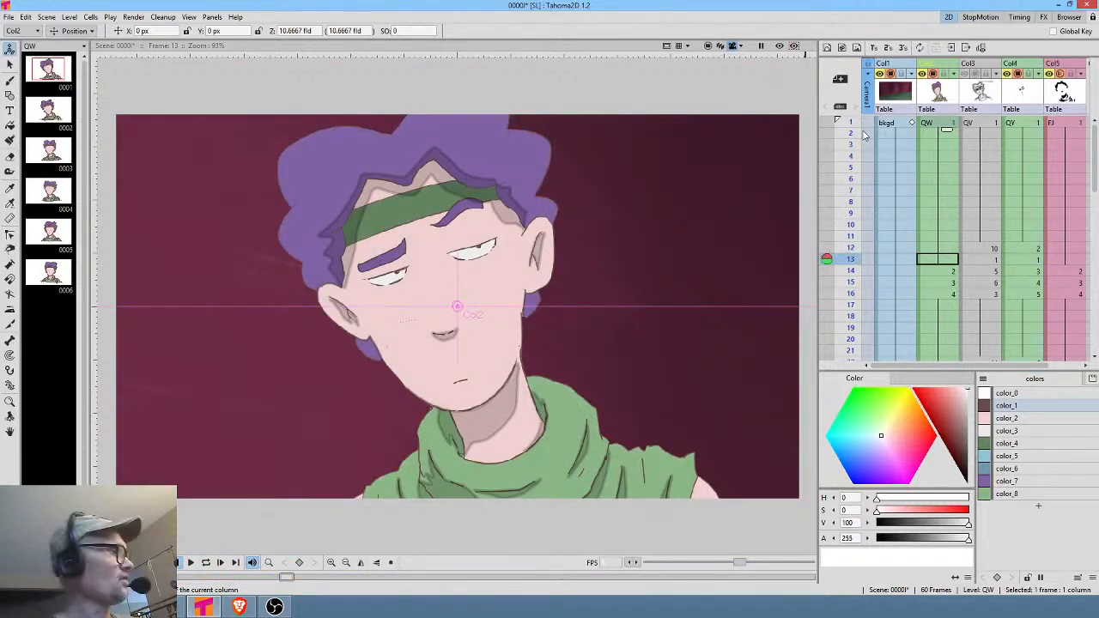
{"action": "key", "text": "alt+s"}
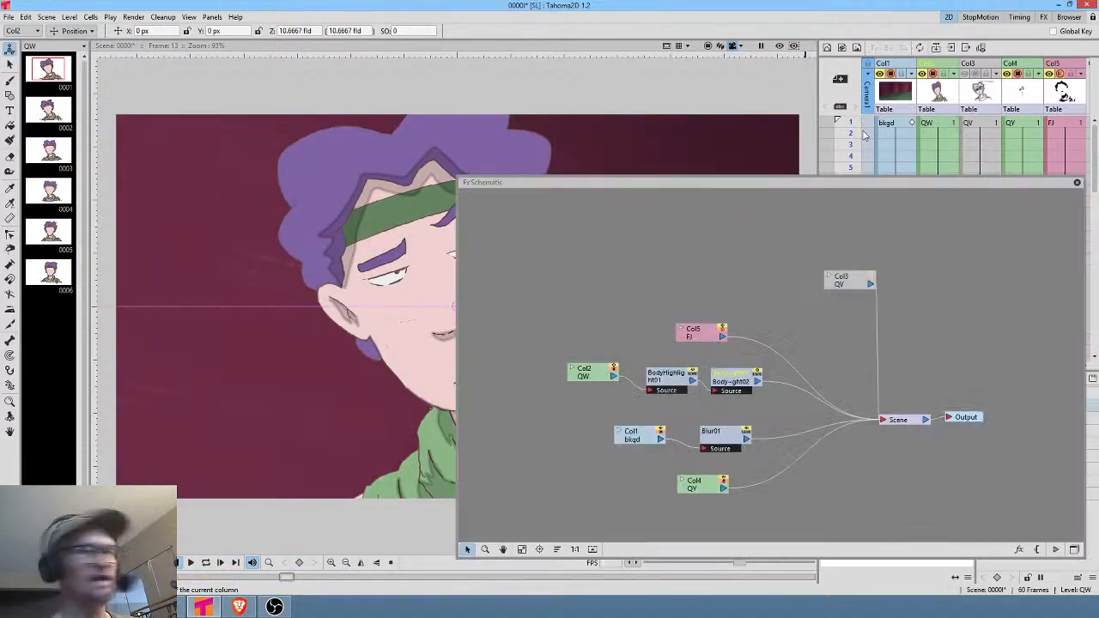
{"action": "double_click", "coordinate": [683, 387]}
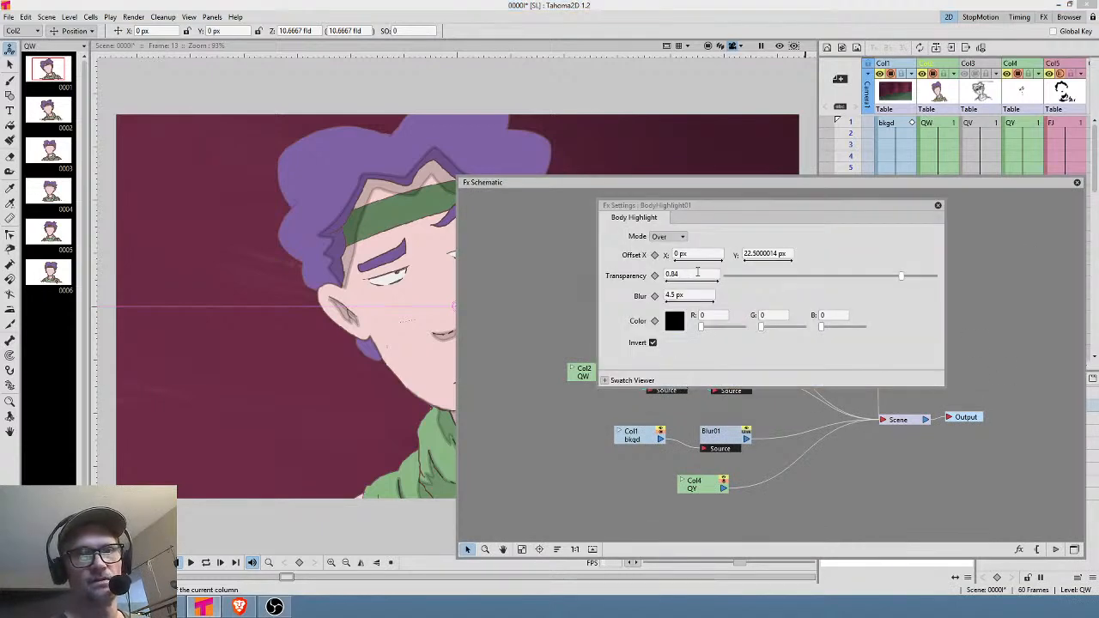
{"action": "left_click", "coordinate": [697, 274]}
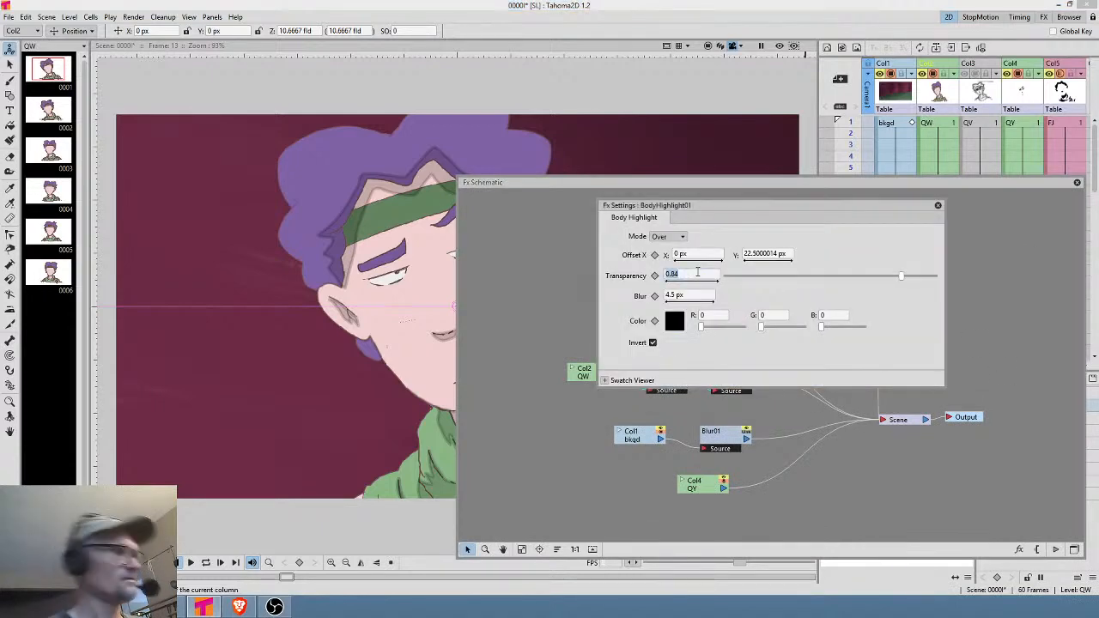
{"action": "type", "text": "0.9"}
{"action": "key", "text": "Return"}
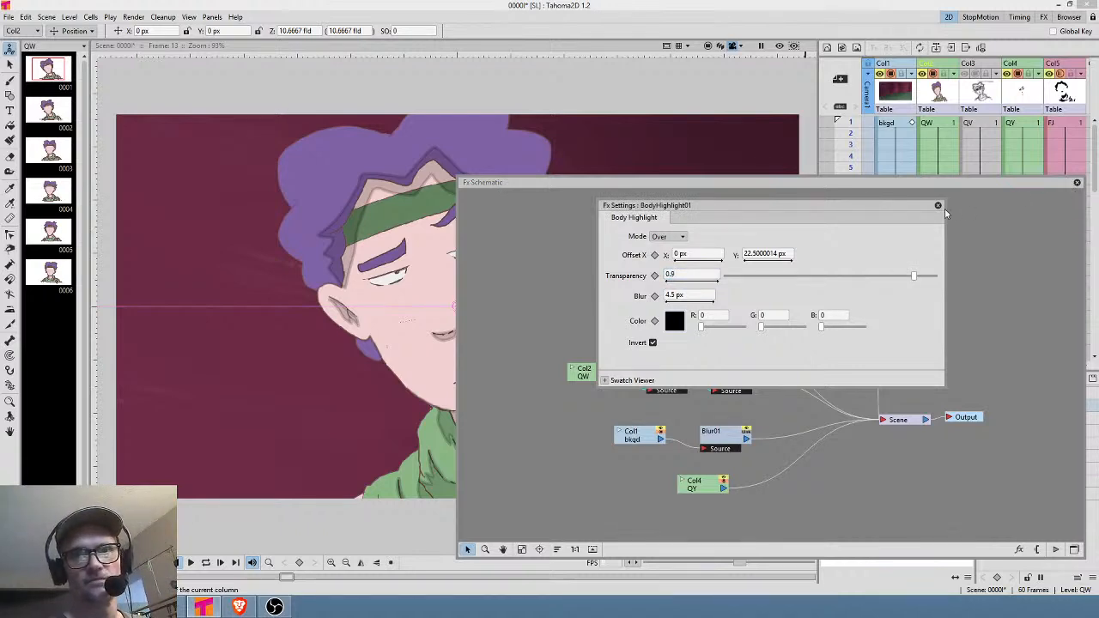
Close the Body Highlight settings and the Fx Schematic, and select frame 1 of level QW.
{"action": "left_click", "coordinate": [937, 206]}
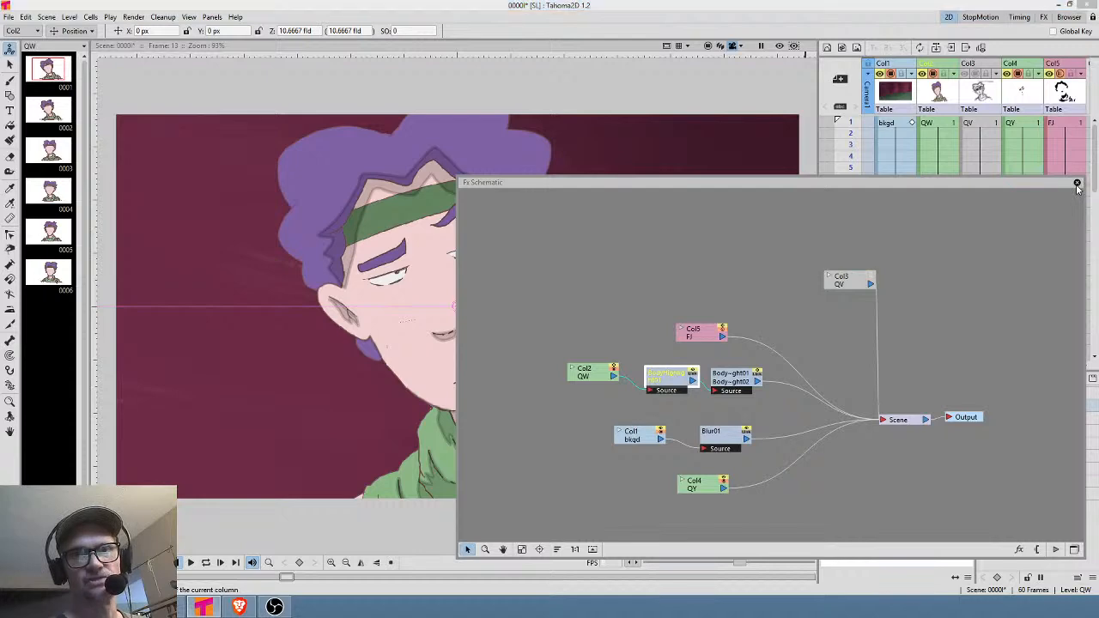
{"action": "left_click", "coordinate": [1076, 182]}
{"action": "left_click", "coordinate": [940, 125]}
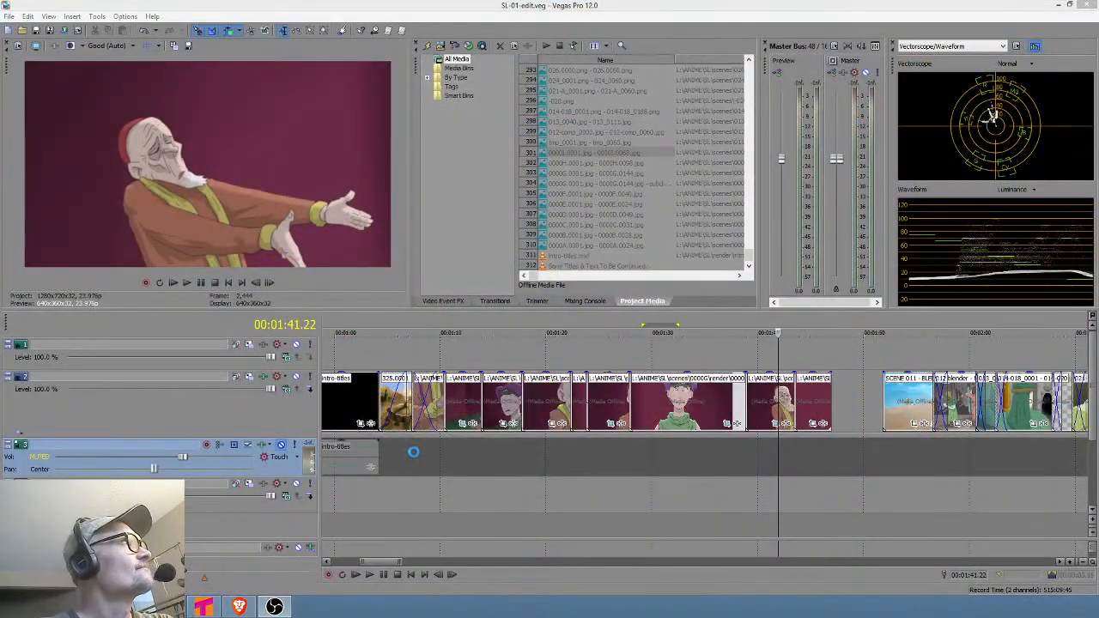
Switch to Vegas Pro and compare the character's shading in the 0000G and 0000I clips, playing the edit from one into the other.
{"action": "left_click_drag", "start_coordinate": [409, 450], "coordinate": [688, 462]}
{"action": "left_click", "coordinate": [815, 463]}
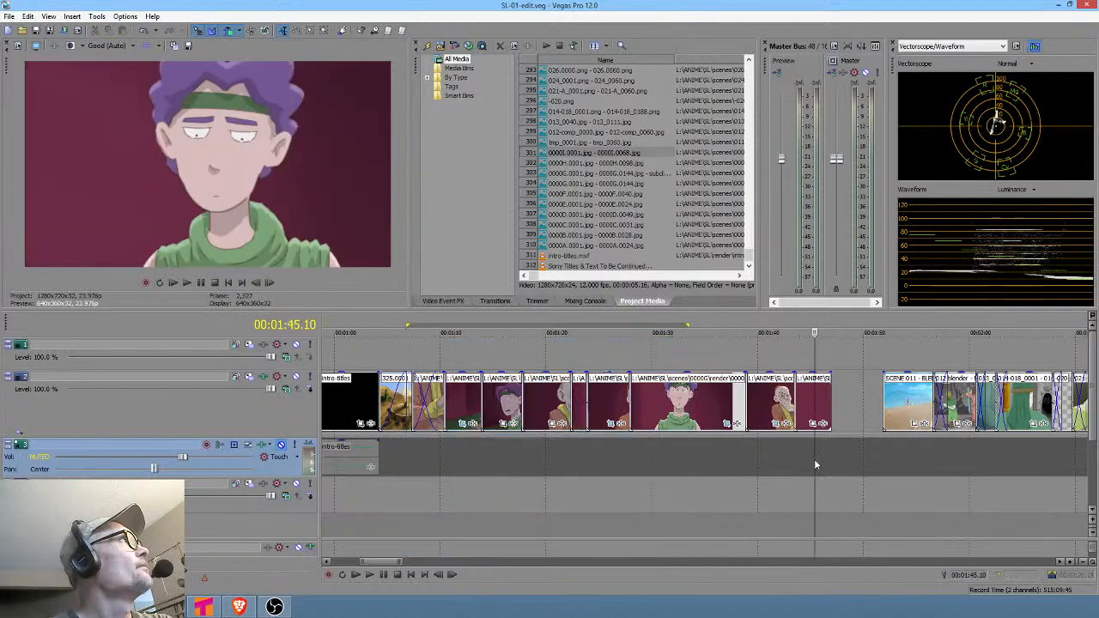
{"action": "left_click", "coordinate": [693, 461]}
{"action": "left_click", "coordinate": [814, 460]}
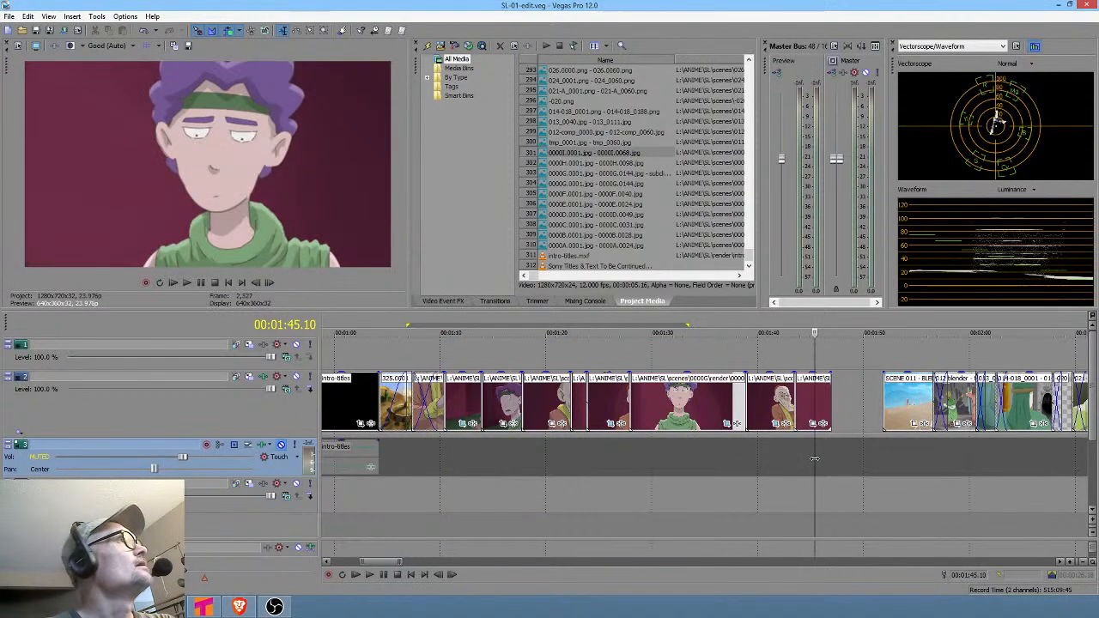
{"action": "left_click", "coordinate": [702, 455]}
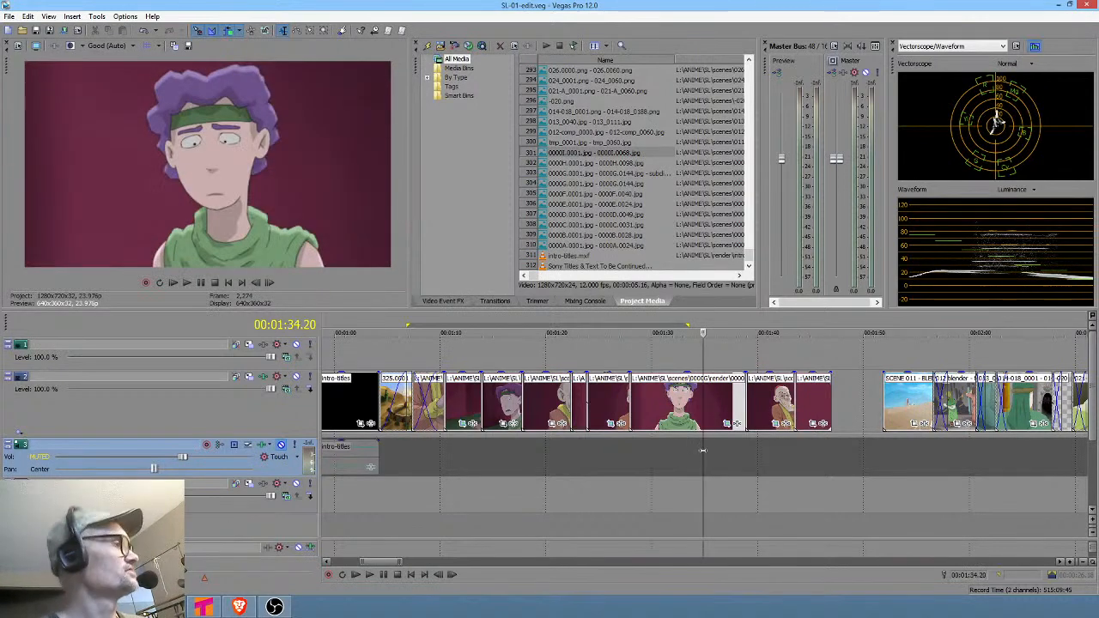
{"action": "key", "text": "space"}
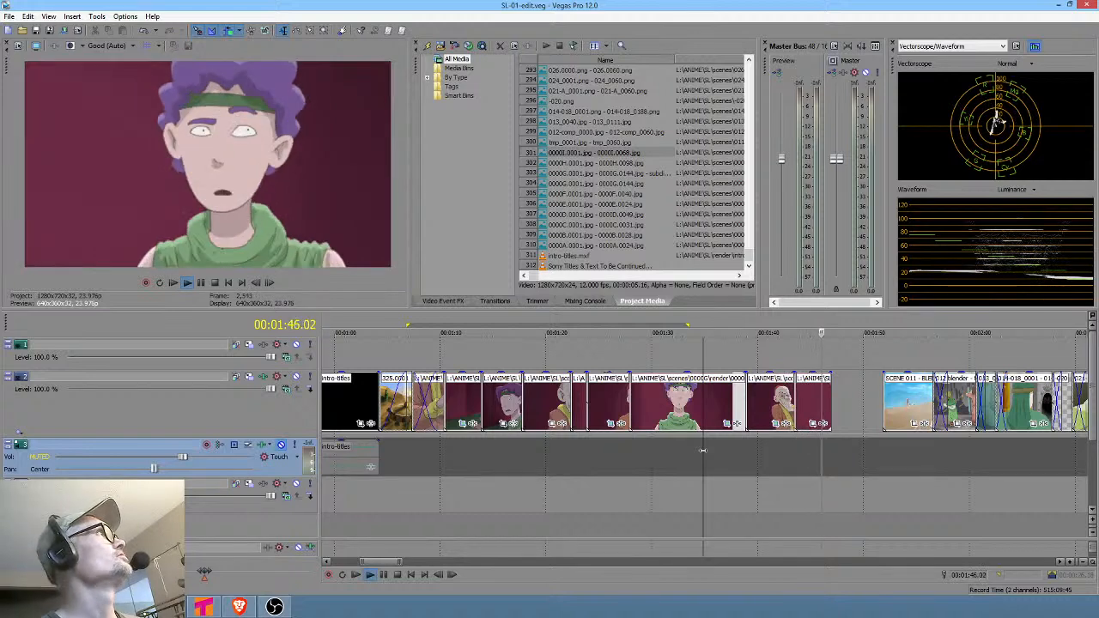
{"action": "key", "text": "space"}
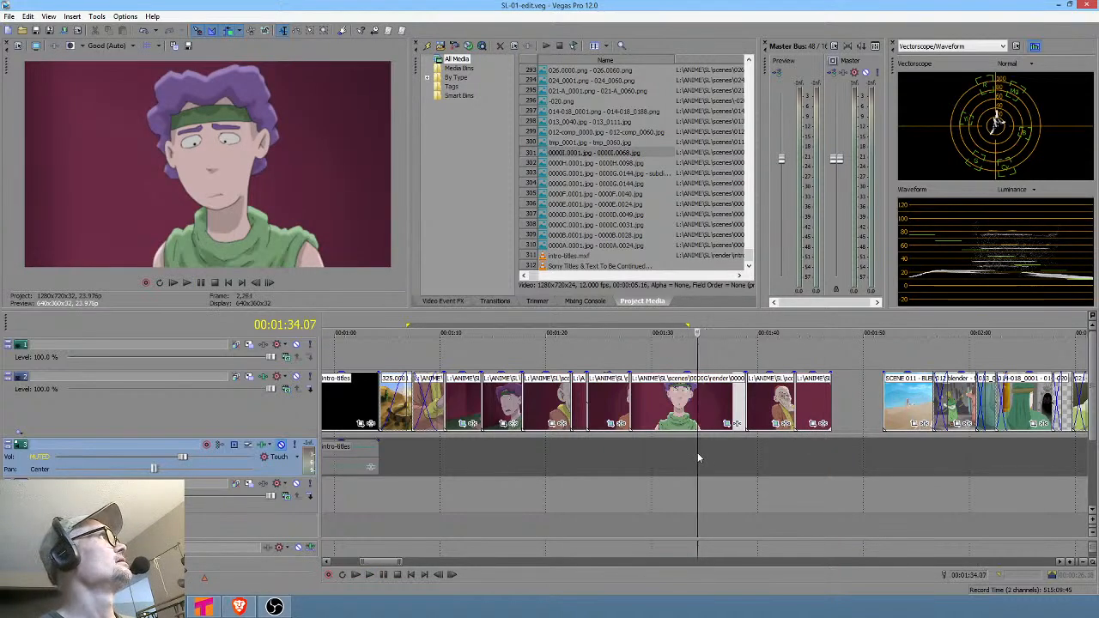
{"action": "left_click", "coordinate": [820, 462]}
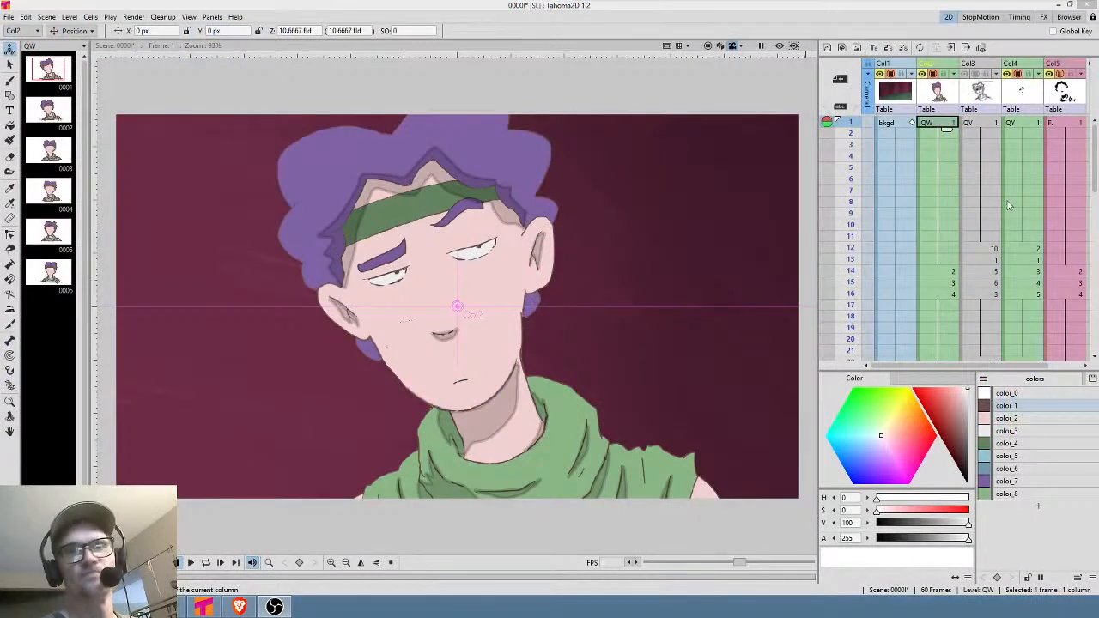
Return to Tahoma2D, darken the eye whites by setting color_2 of level QY to V 85, and rerender the scene.
{"action": "left_click", "coordinate": [1021, 432]}
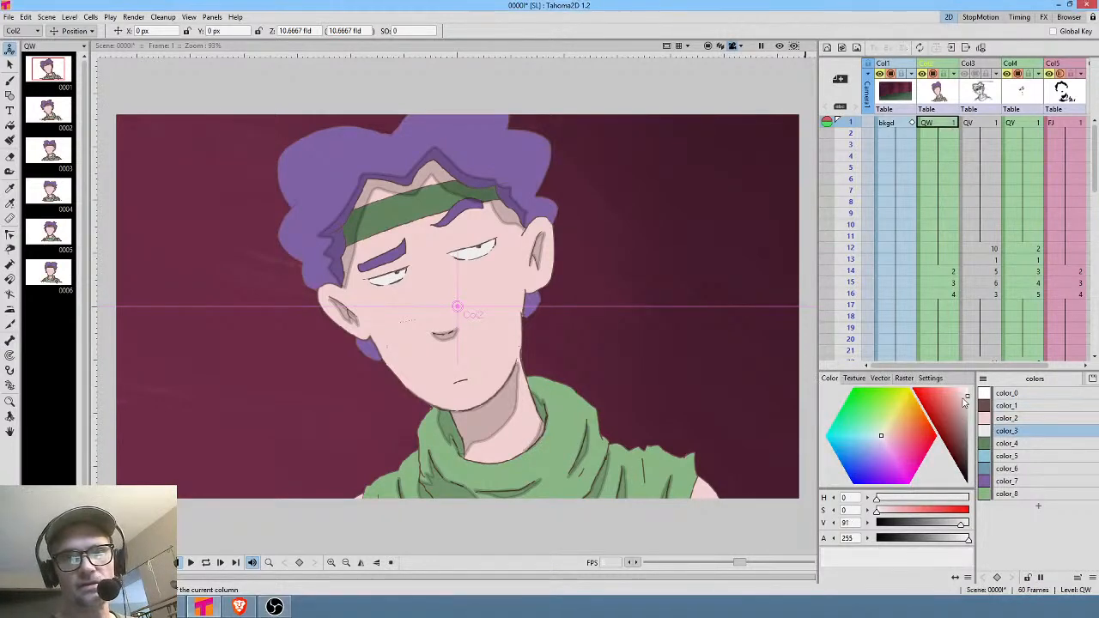
{"action": "left_click", "coordinate": [1021, 124]}
{"action": "left_click", "coordinate": [1021, 418]}
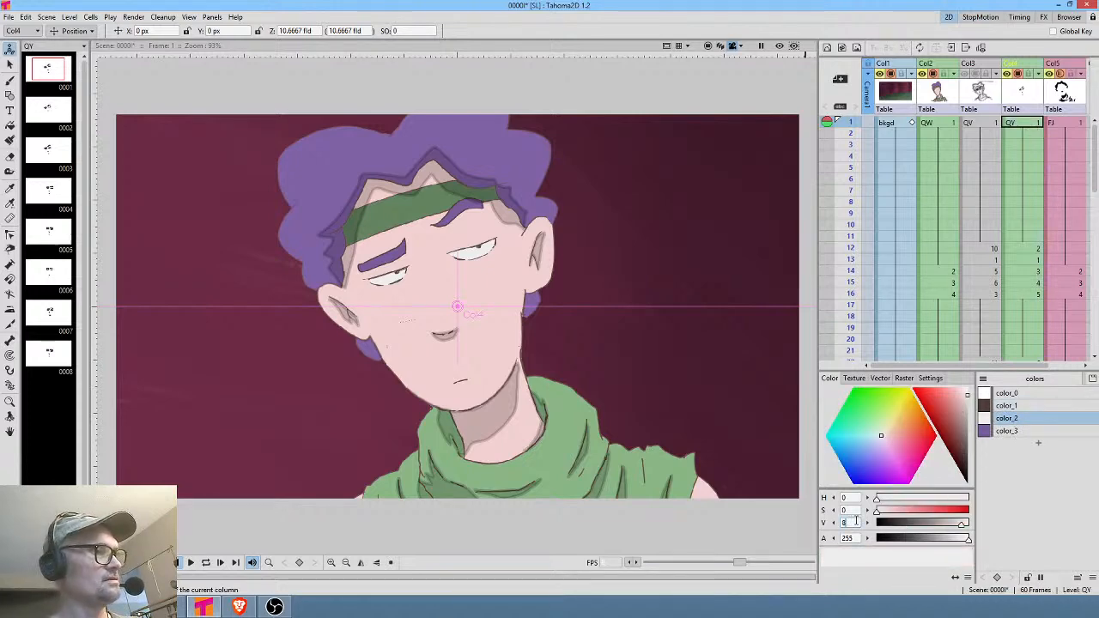
{"action": "key", "text": "Return"}
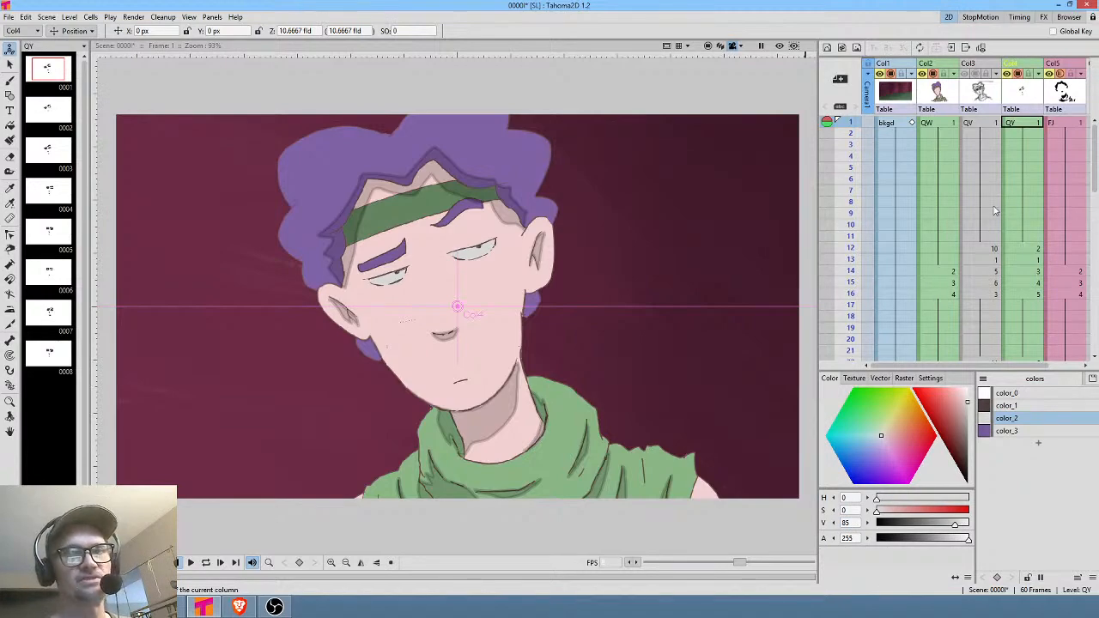
{"action": "key", "text": "ctrl+shift+r"}
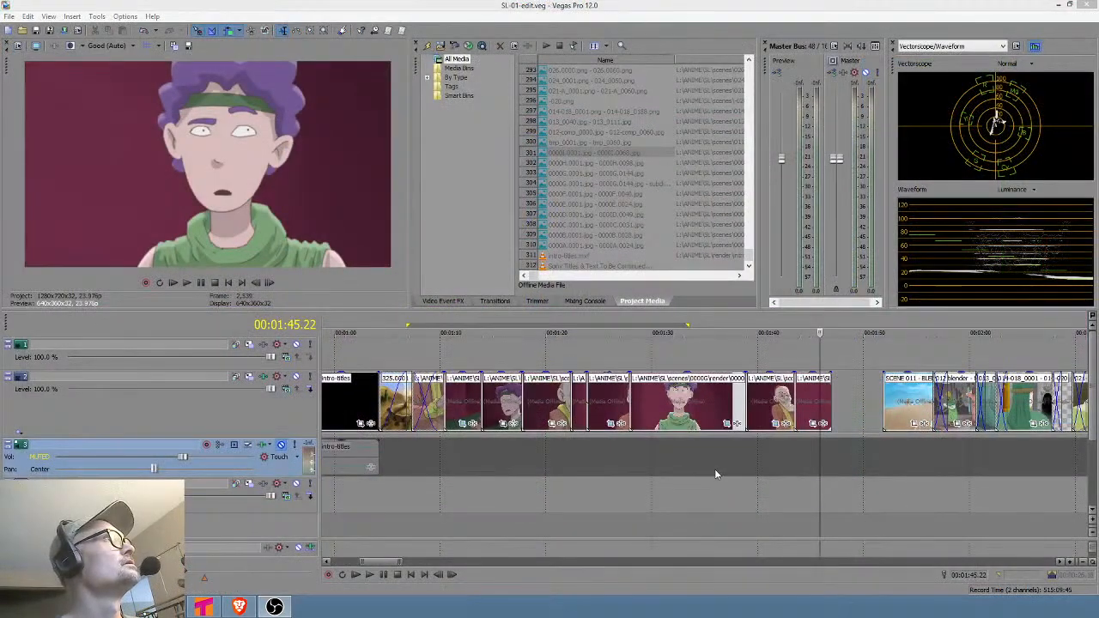
Switch to Vegas Pro, compare the eye whites in the 0000G and 0000I clips, and play into the 0000I clip.
{"action": "left_click", "coordinate": [715, 475]}
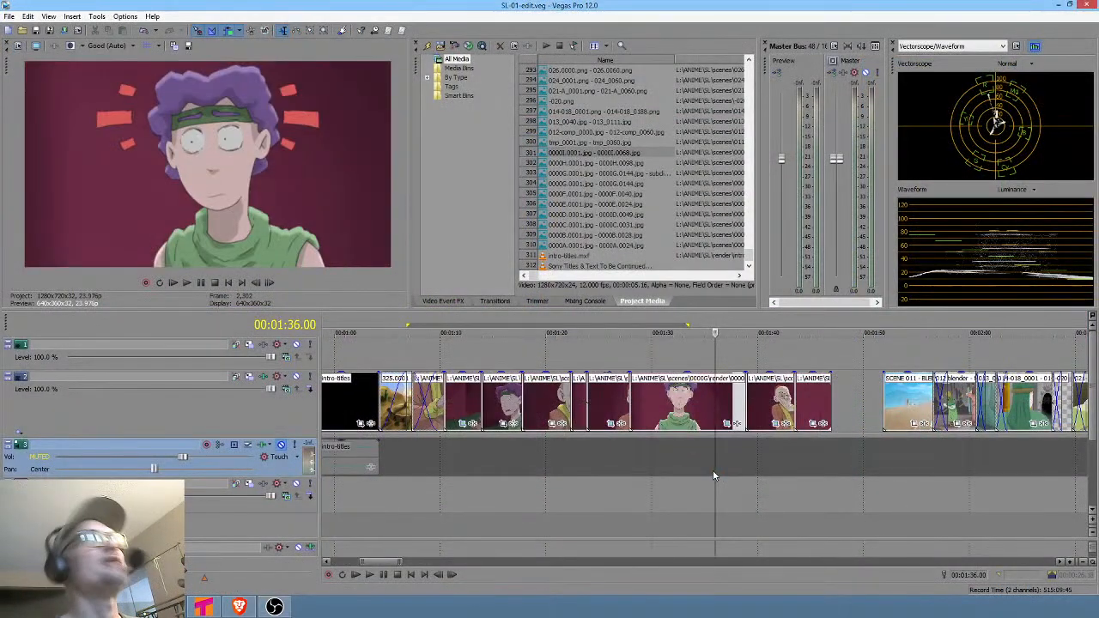
{"action": "left_click", "coordinate": [812, 463]}
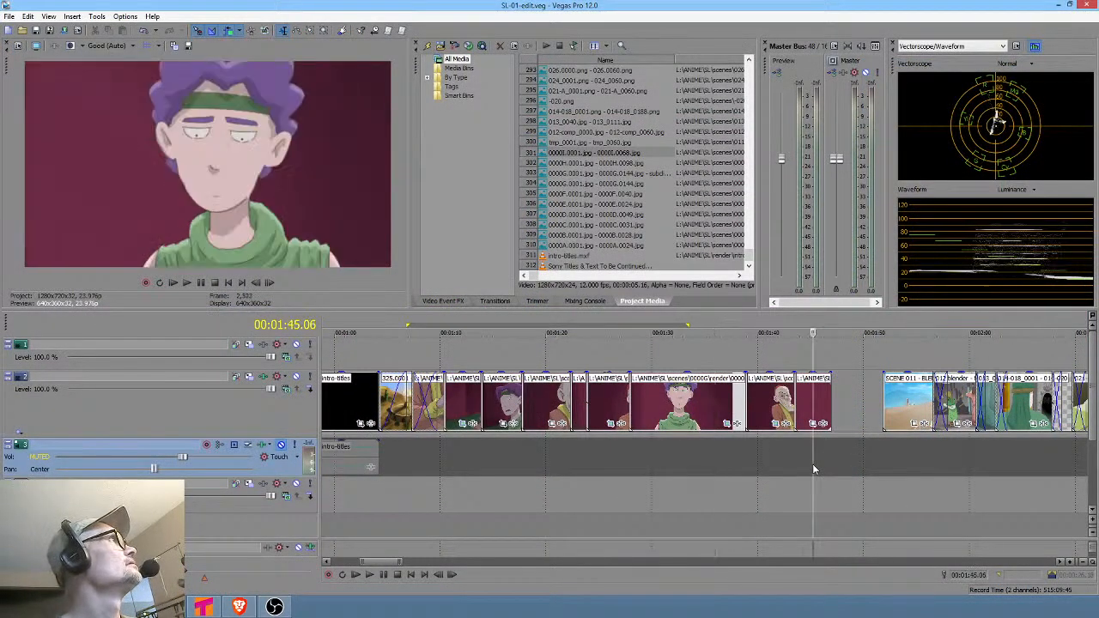
{"action": "left_click", "coordinate": [778, 450]}
{"action": "key", "text": "space"}
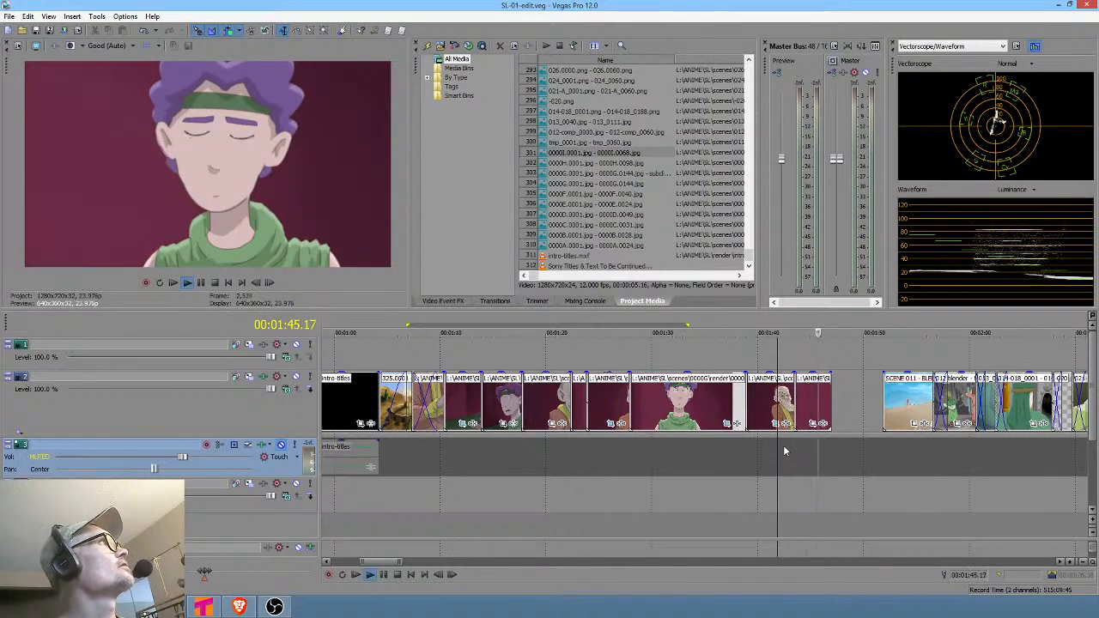
{"action": "key", "text": "space"}
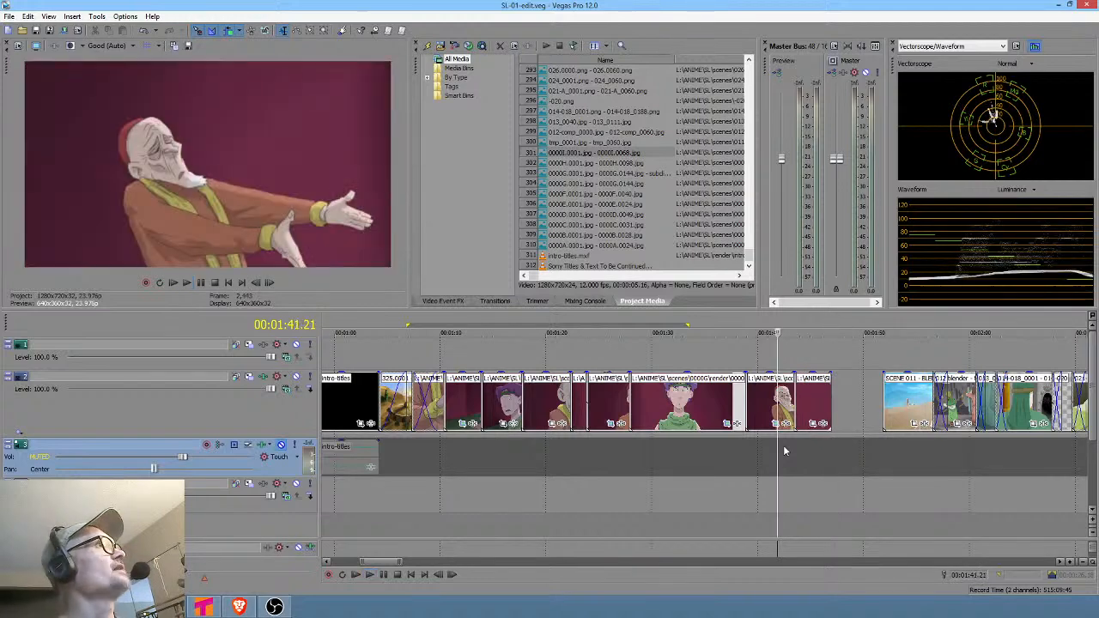
Scrub and replay the cut from the old man's shot into the 0000I clip to check that the shading matches.
{"action": "left_click_drag", "start_coordinate": [765, 456], "coordinate": [801, 455]}
{"action": "left_click", "coordinate": [763, 455]}
{"action": "key", "text": "space"}
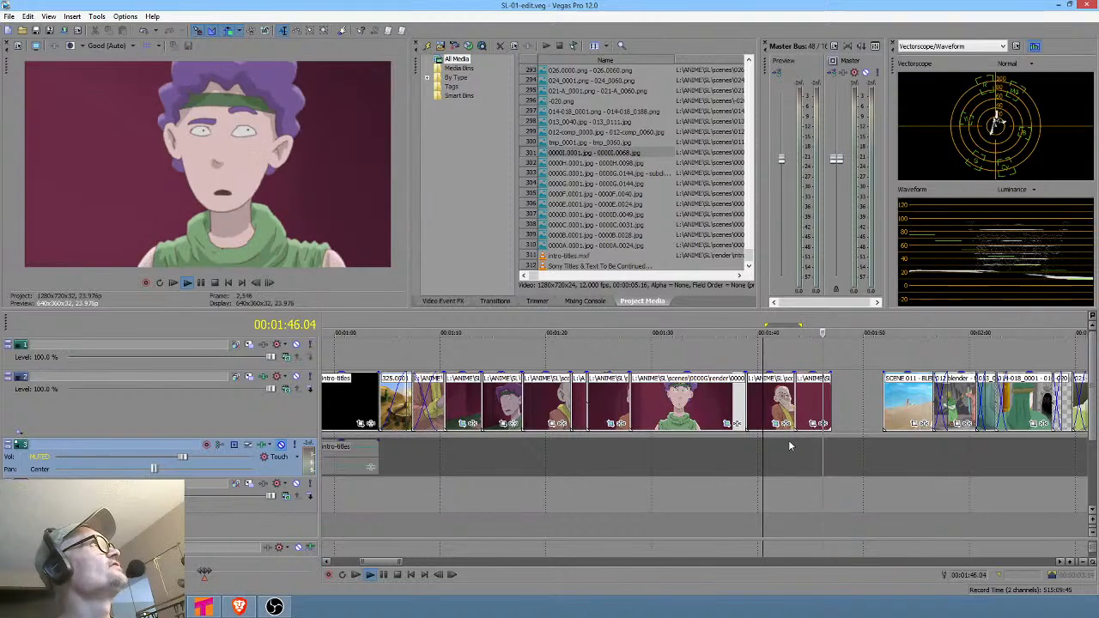
{"action": "key", "text": "space"}
{"action": "left_click_drag", "start_coordinate": [790, 445], "coordinate": [811, 444]}
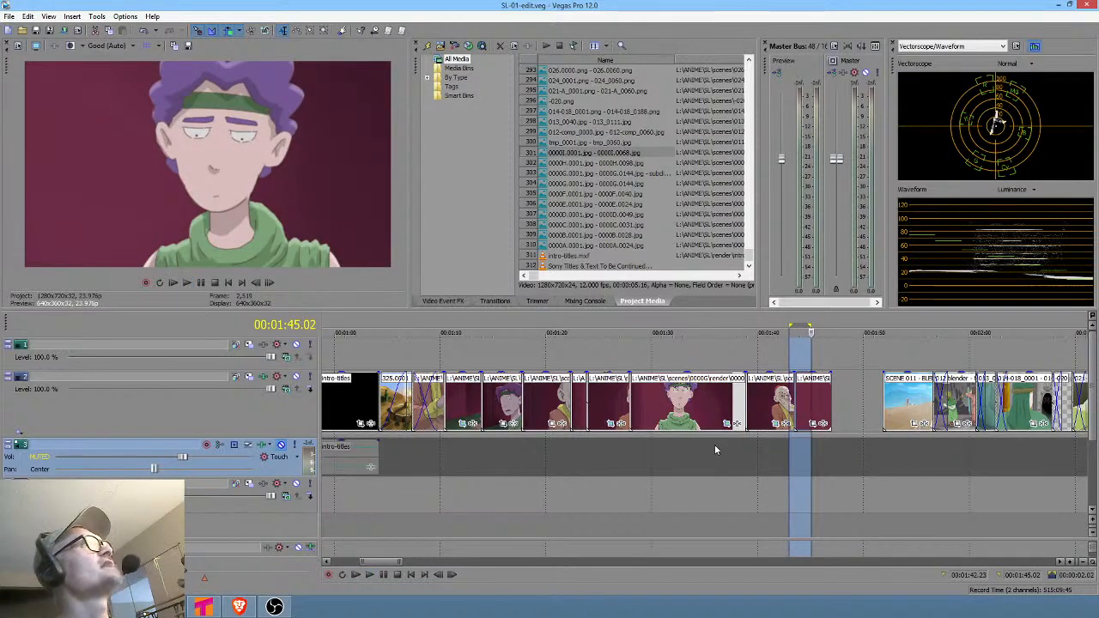
{"action": "left_click_drag", "start_coordinate": [714, 443], "coordinate": [797, 446]}
{"action": "left_click", "coordinate": [783, 451]}
{"action": "key", "text": "space"}
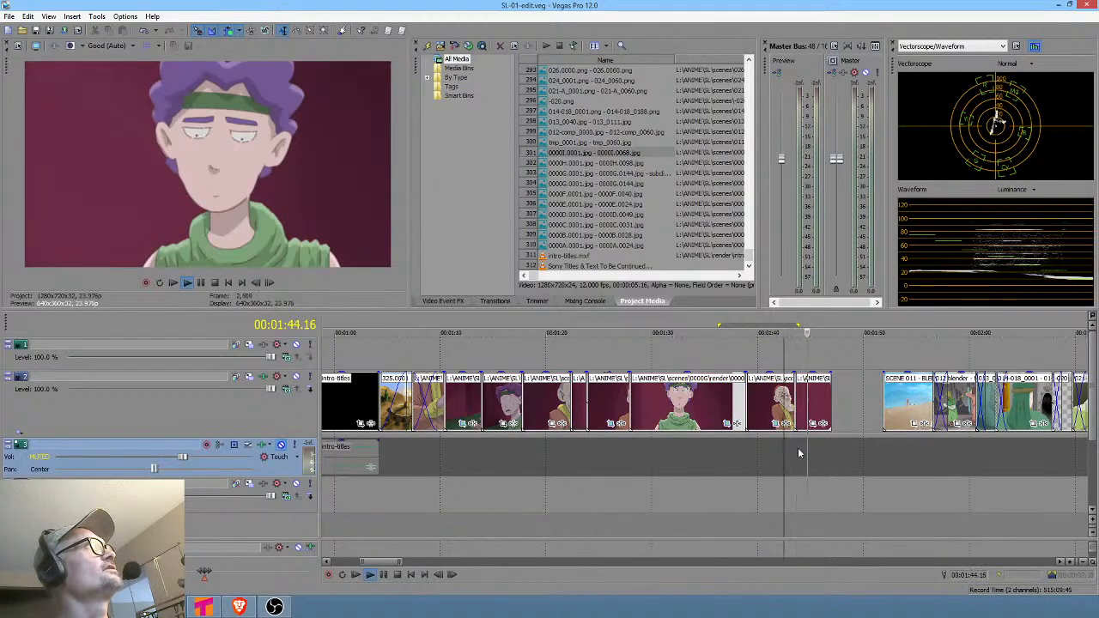
{"action": "key", "text": "space"}
{"action": "left_click", "coordinate": [805, 445]}
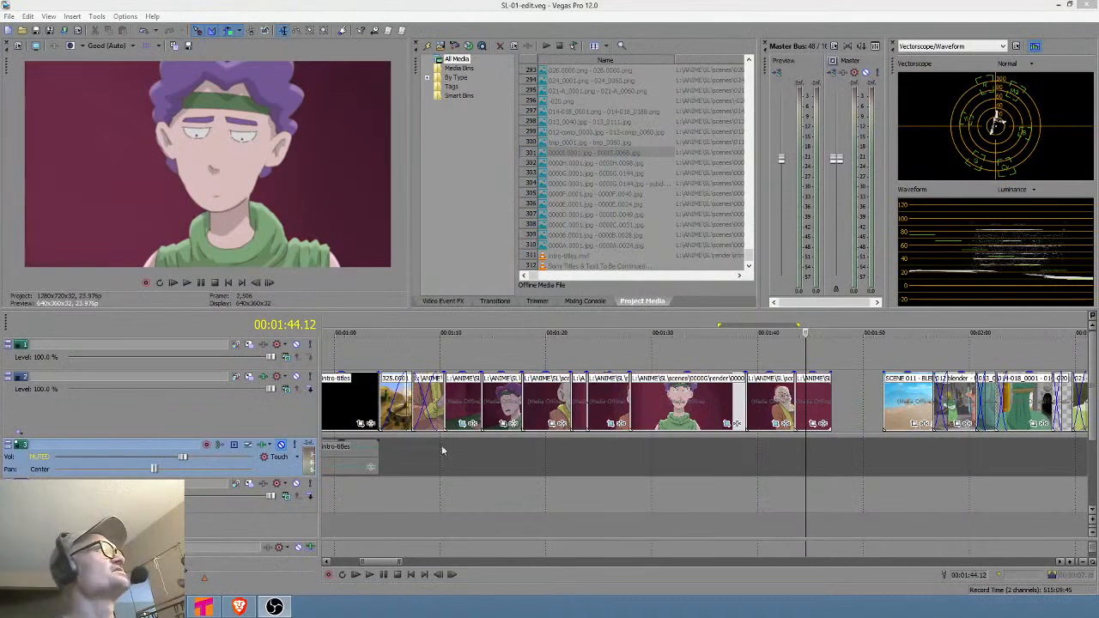
Inspect the timeline around the end of the intro titles and the opening shots that follow.
{"action": "left_click", "coordinate": [385, 446]}
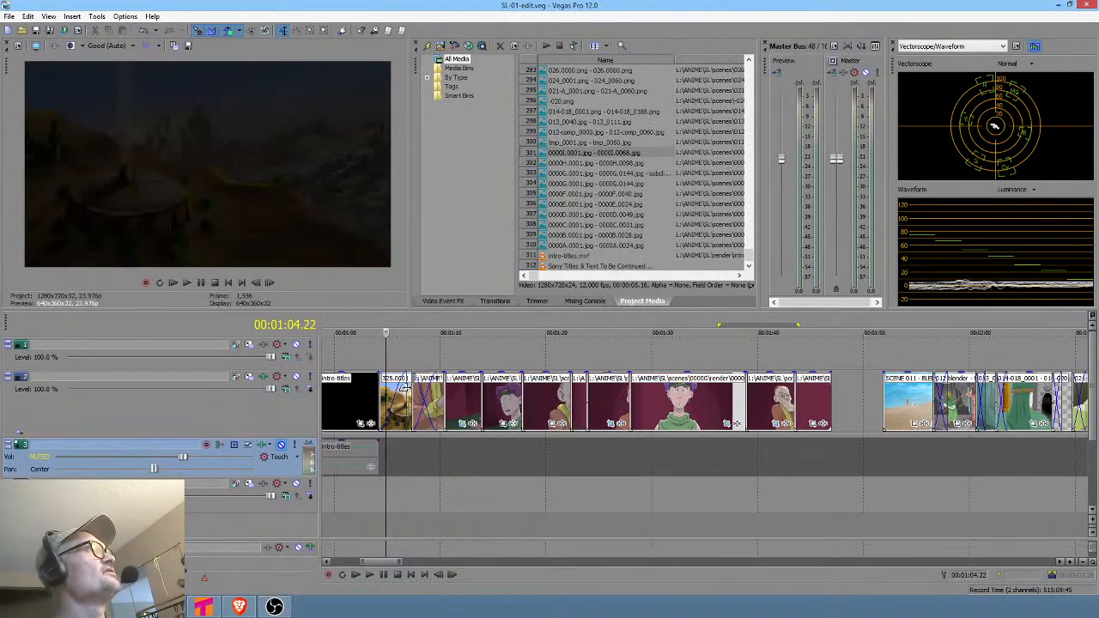
{"action": "scroll", "coordinate": [574, 491], "scroll_direction": "left", "scroll_amount": 2}
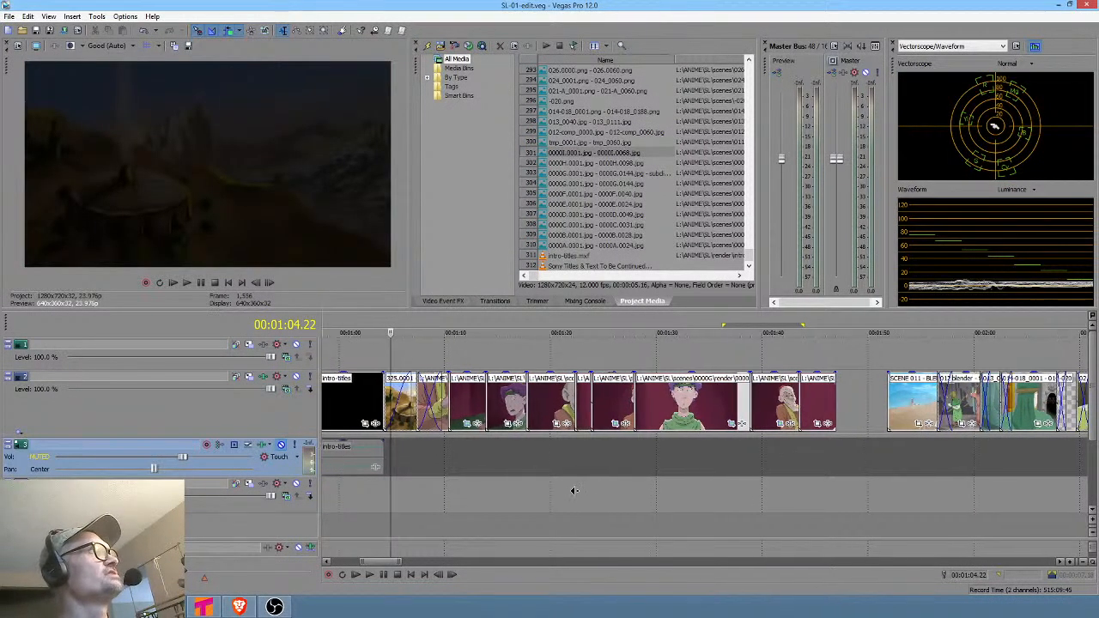
{"action": "left_click_drag", "start_coordinate": [356, 353], "coordinate": [400, 358]}
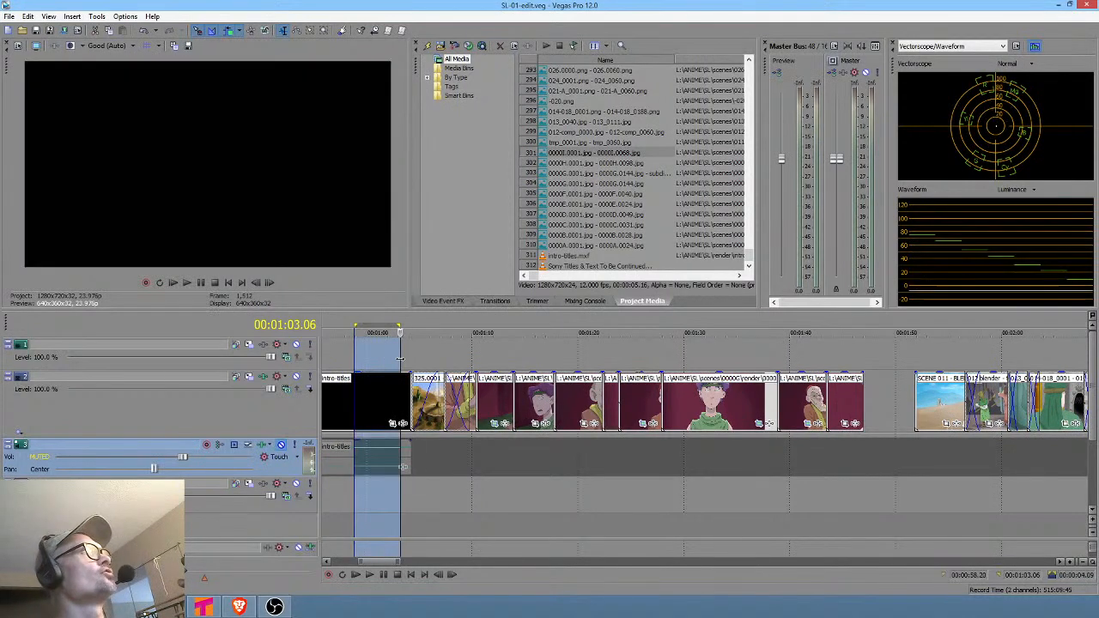
{"action": "left_click", "coordinate": [593, 464]}
{"action": "scroll", "coordinate": [601, 468], "scroll_direction": "down", "scroll_amount": 3}
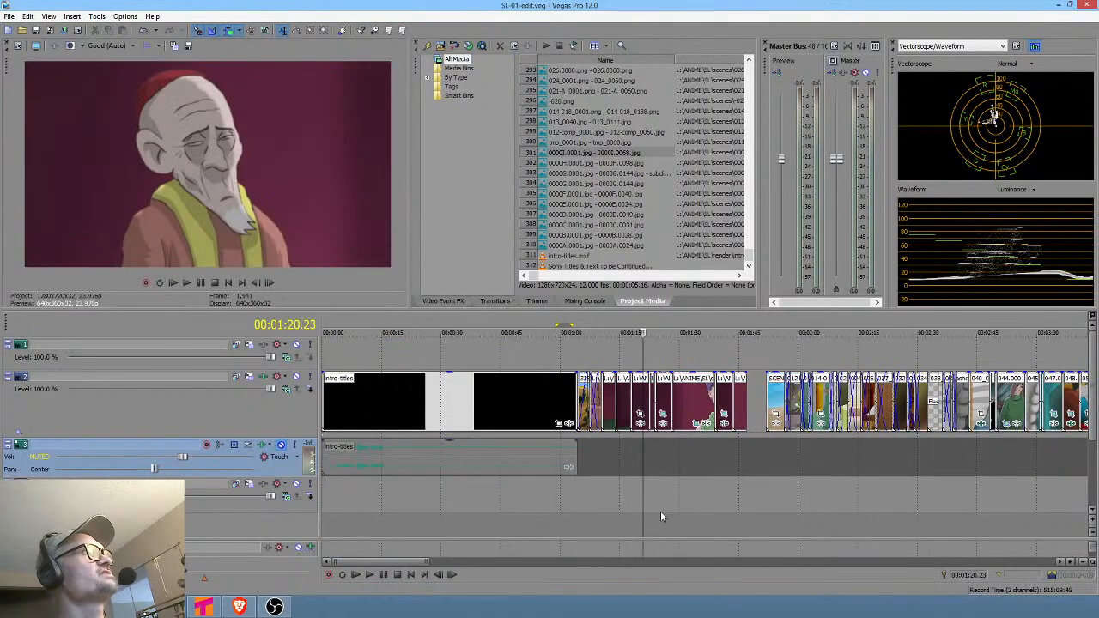
Scrub through the following scenes, from the desert shot to the house shot near 00:04:52.
{"action": "left_click", "coordinate": [766, 447]}
{"action": "scroll", "coordinate": [765, 446], "scroll_direction": "down", "scroll_amount": 3}
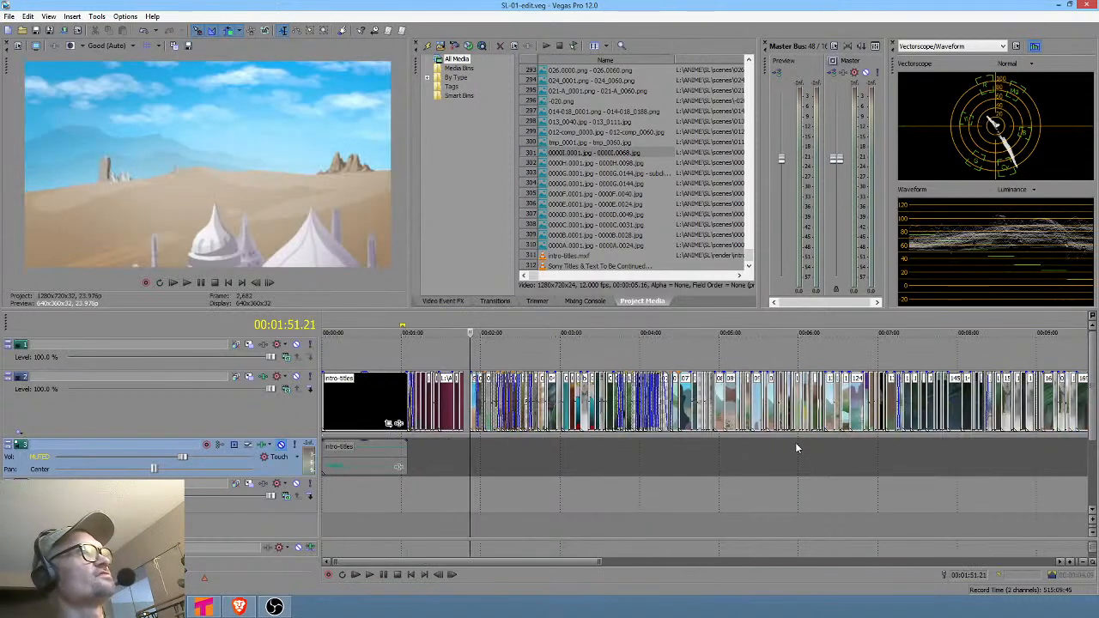
{"action": "left_click_drag", "start_coordinate": [469, 467], "coordinate": [667, 467]}
{"action": "left_click", "coordinate": [668, 467]}
{"action": "scroll", "coordinate": [669, 466], "scroll_direction": "up", "scroll_amount": 3}
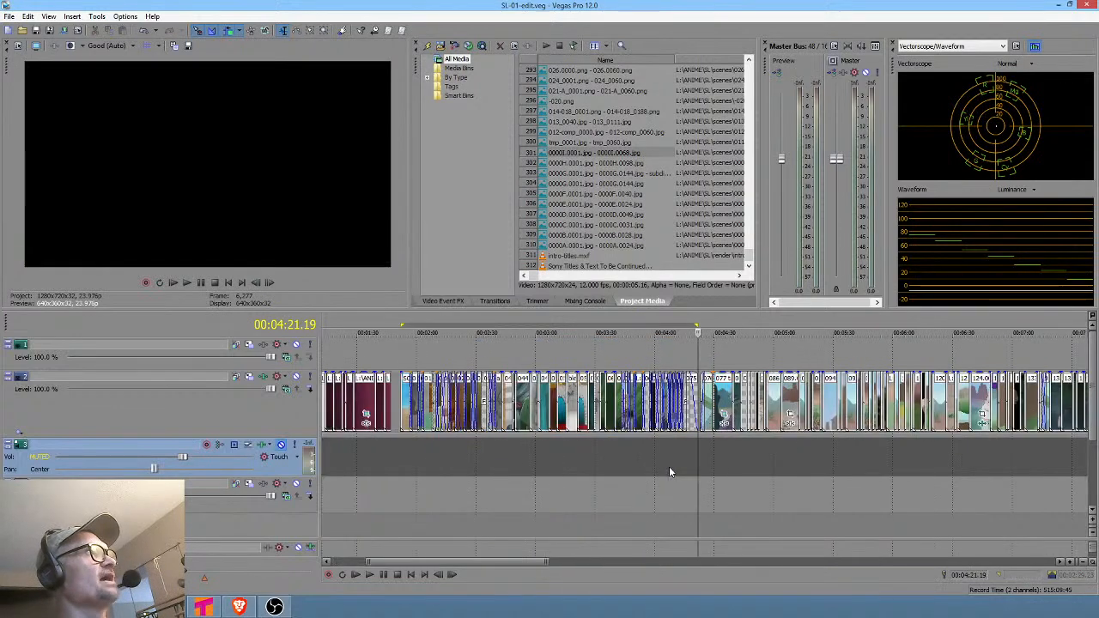
{"action": "left_click_drag", "start_coordinate": [701, 455], "coordinate": [814, 460]}
{"action": "scroll", "coordinate": [811, 461], "scroll_direction": "down", "scroll_amount": 5}
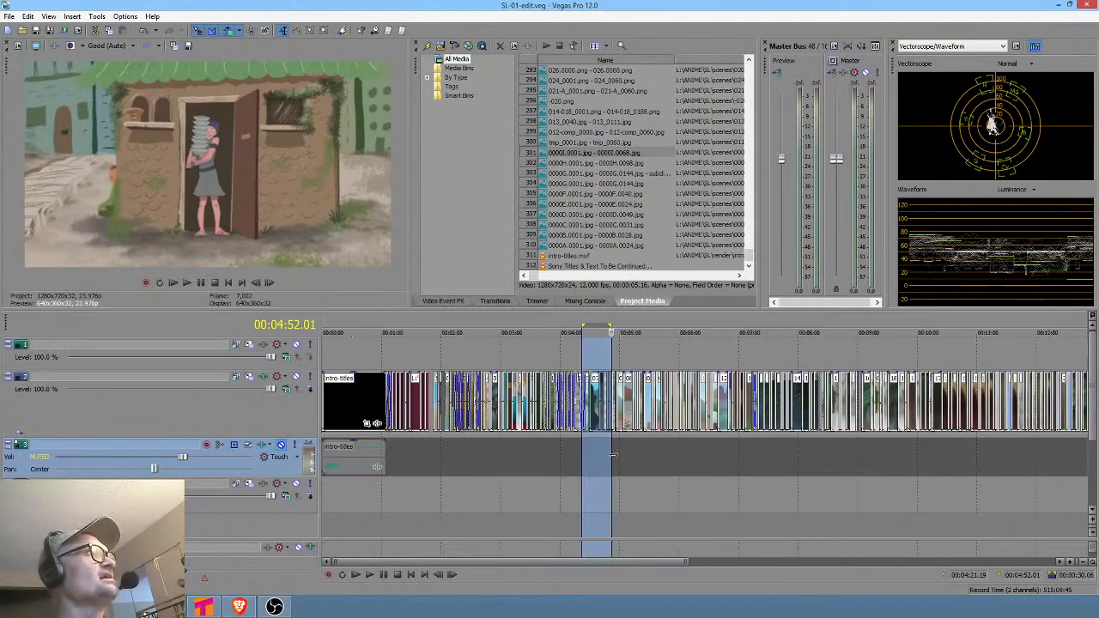
Mark the time range from the end of the intro titles to the end of the 0000I clip and play the sequence through.
{"action": "left_click", "coordinate": [388, 436]}
{"action": "scroll", "coordinate": [406, 448], "scroll_direction": "up", "scroll_amount": 5}
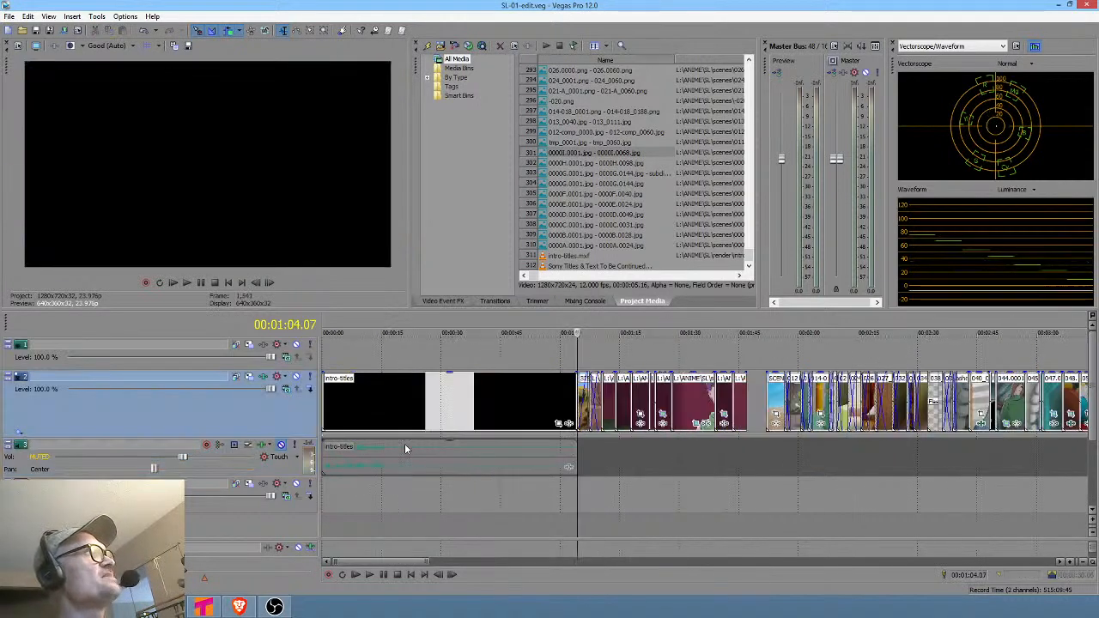
{"action": "left_click_drag", "start_coordinate": [582, 457], "coordinate": [747, 463]}
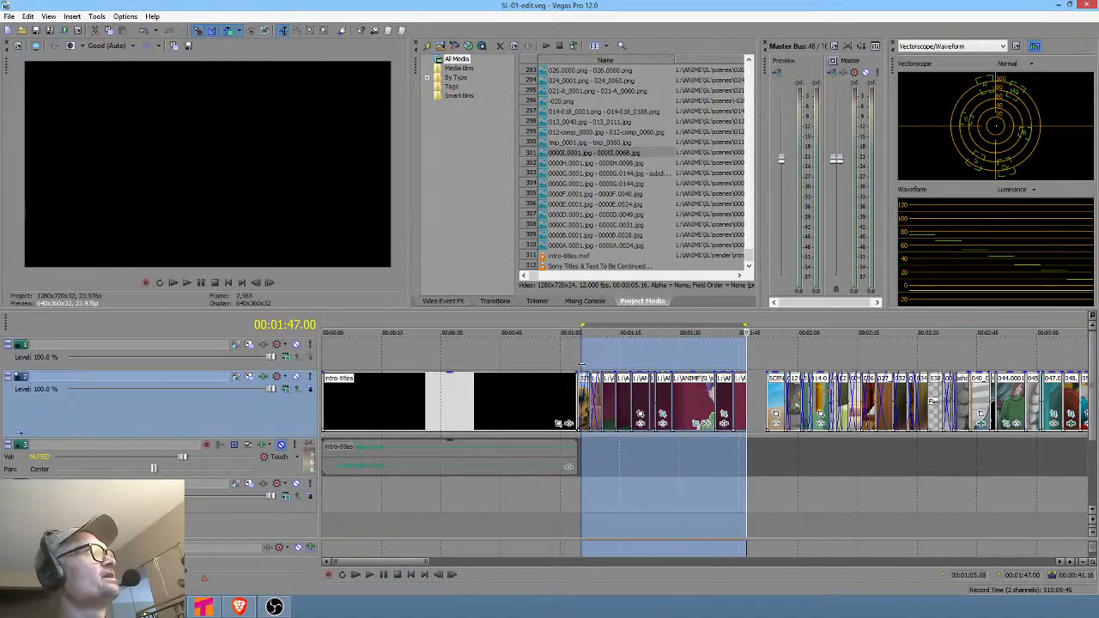
{"action": "left_click_drag", "start_coordinate": [582, 364], "coordinate": [577, 364]}
{"action": "key", "text": "space"}
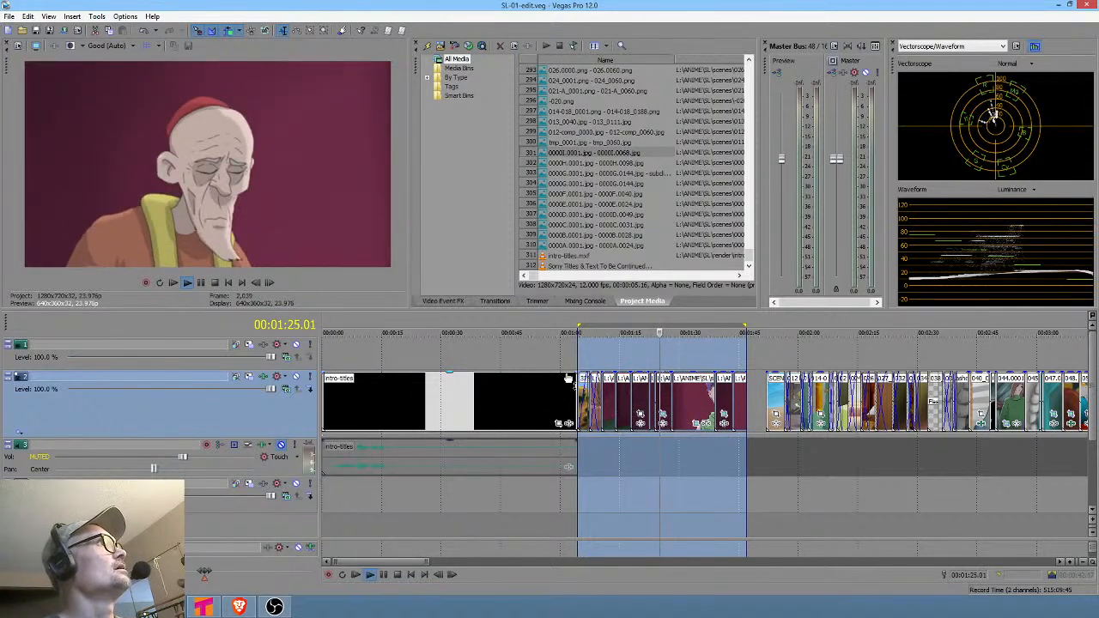
{"action": "left_click", "coordinate": [580, 358]}
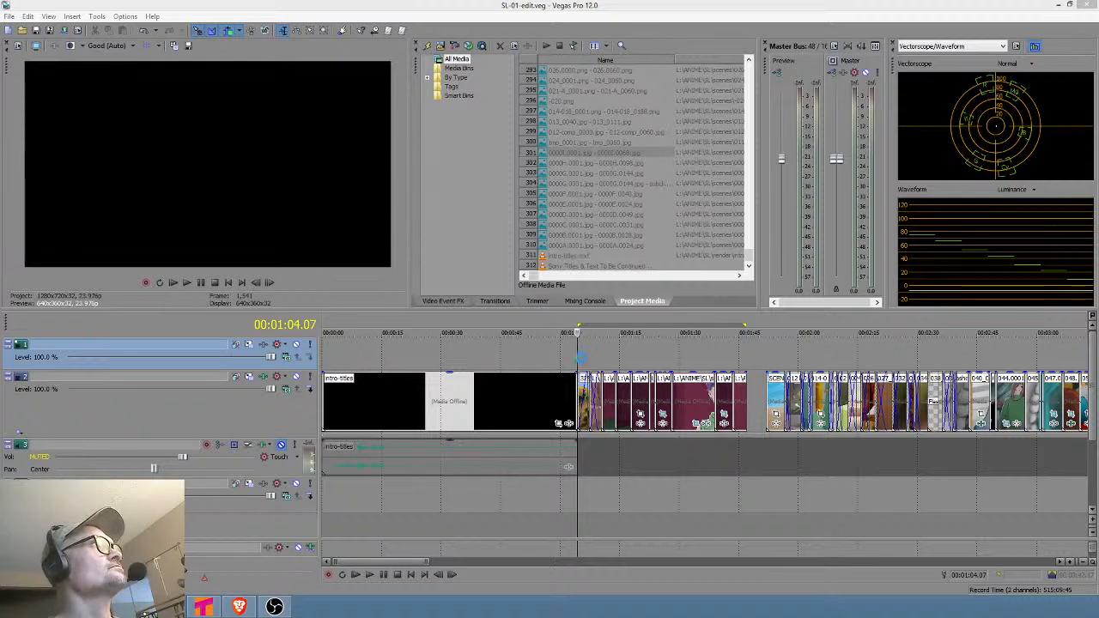
{"action": "key", "text": "space"}
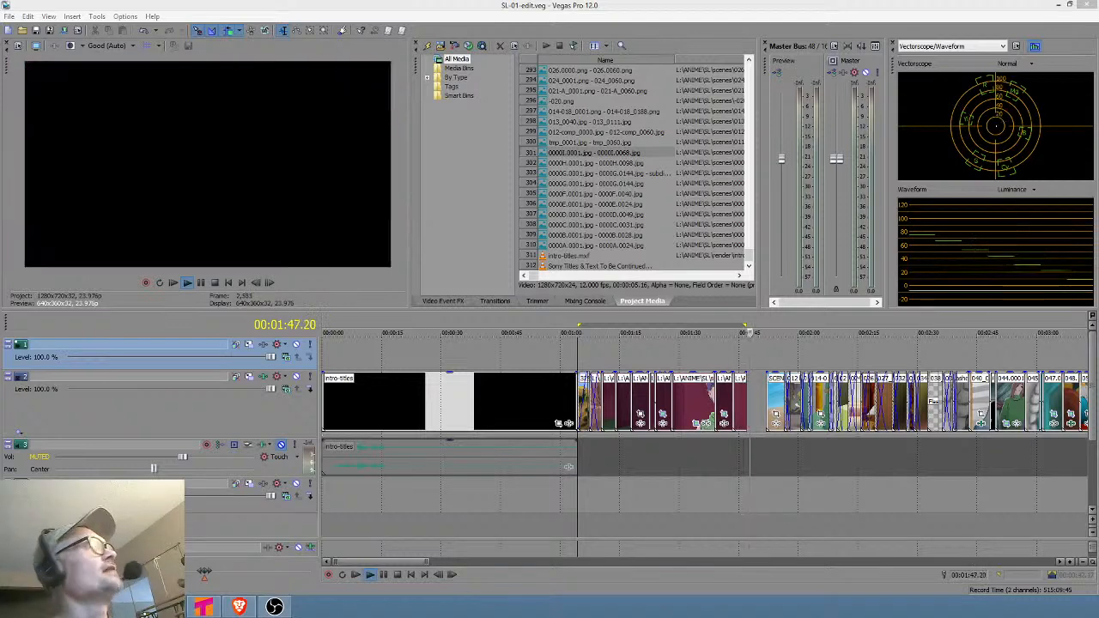
Scrub back through the opening sequence from the 0000I clip to the two-character shot at about 00:01:15.
{"action": "left_click", "coordinate": [738, 452]}
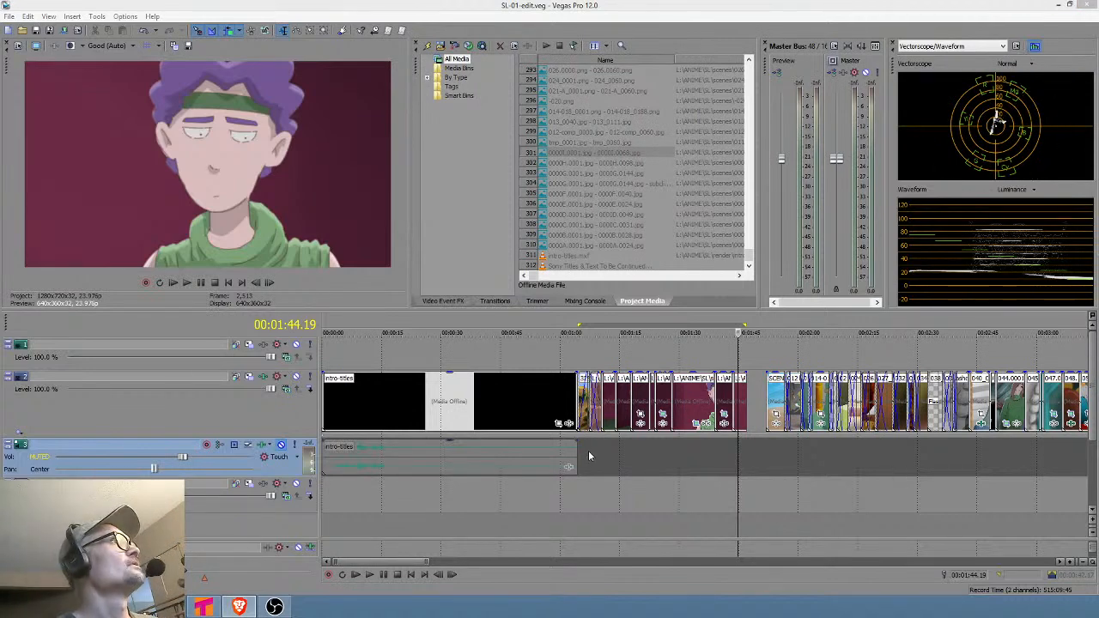
{"action": "left_click_drag", "start_coordinate": [589, 456], "coordinate": [706, 449]}
{"action": "left_click", "coordinate": [615, 453]}
{"action": "scroll", "coordinate": [618, 456], "scroll_direction": "up", "scroll_amount": 3}
{"action": "left_click", "coordinate": [706, 450]}
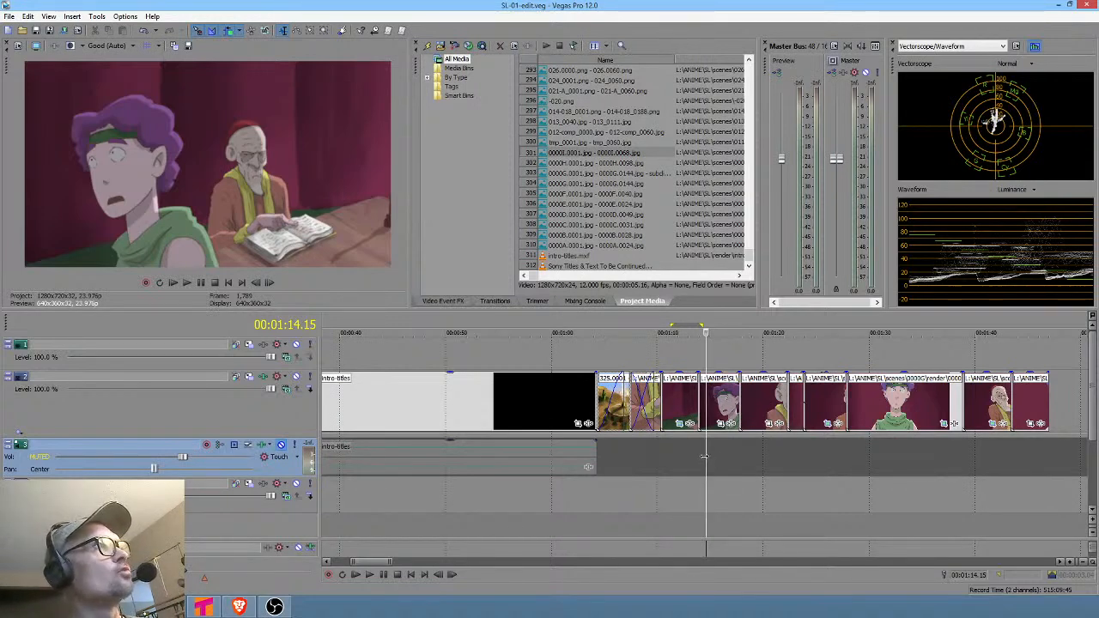
{"action": "left_click_drag", "start_coordinate": [704, 456], "coordinate": [717, 455]}
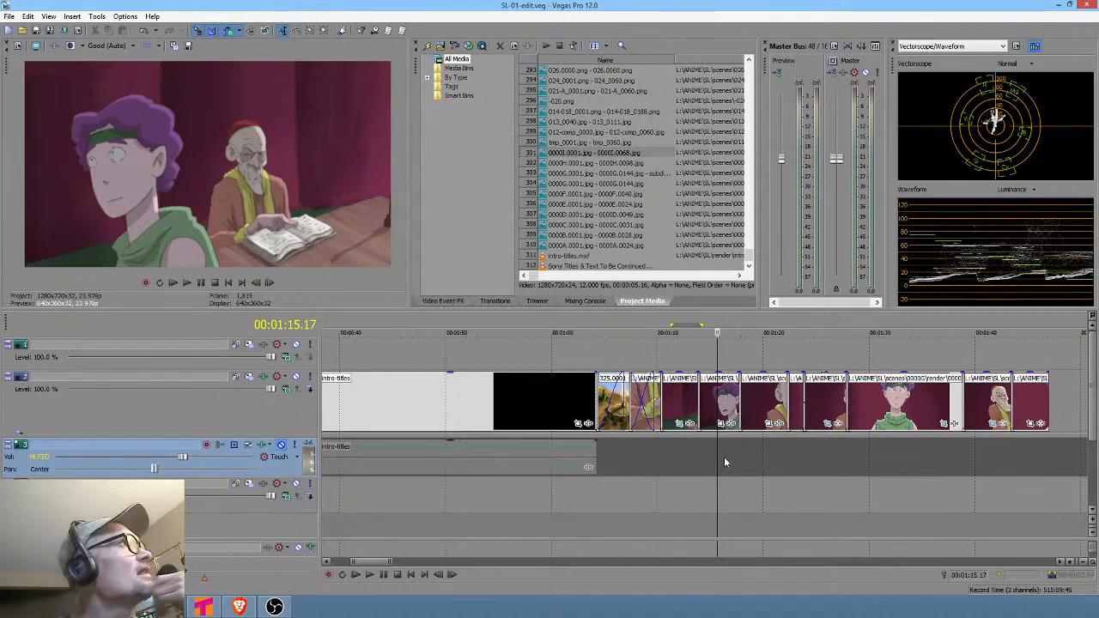
Scrub forward through the shots from about 00:01:16 to the front-facing close-up of the purple-haired character at 00:01:30.
{"action": "left_click", "coordinate": [728, 456]}
{"action": "left_click_drag", "start_coordinate": [731, 458], "coordinate": [779, 463]}
{"action": "left_click", "coordinate": [789, 455]}
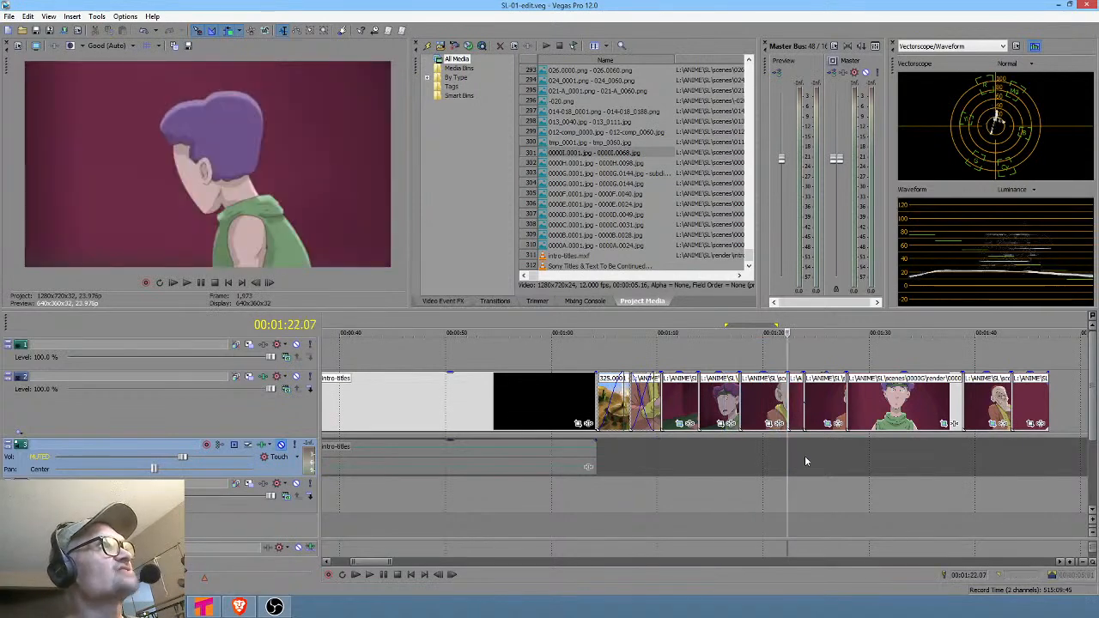
{"action": "left_click", "coordinate": [798, 456]}
{"action": "left_click", "coordinate": [822, 456]}
{"action": "left_click", "coordinate": [875, 461]}
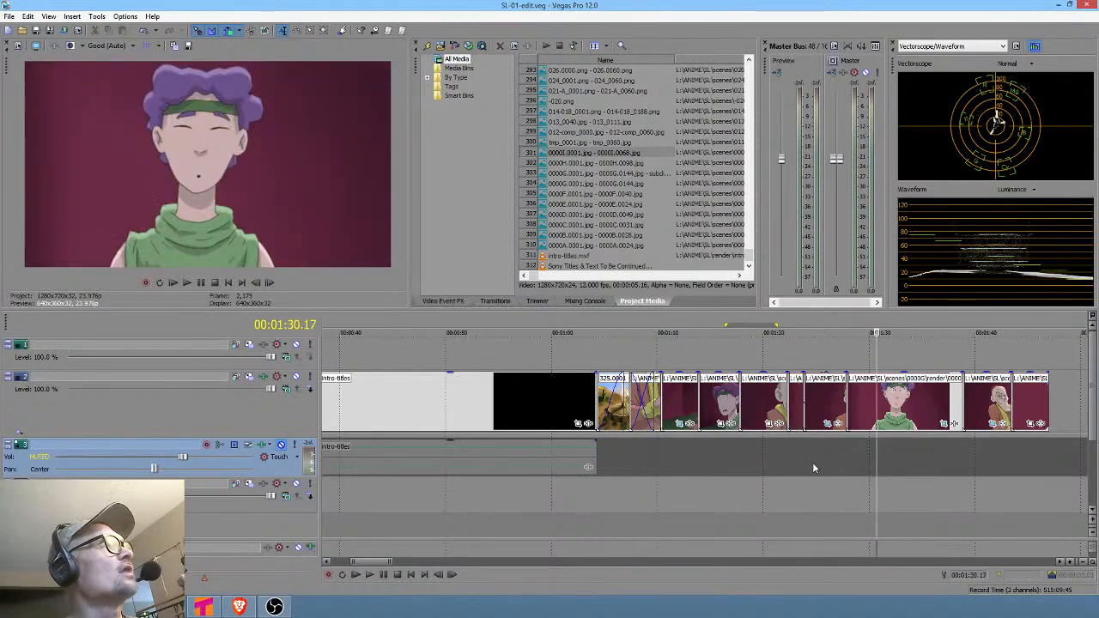
Compare the short front-facing shot at about 00:01:23 with the close-ups in the 0000G and 0000I clips.
{"action": "left_click", "coordinate": [799, 456]}
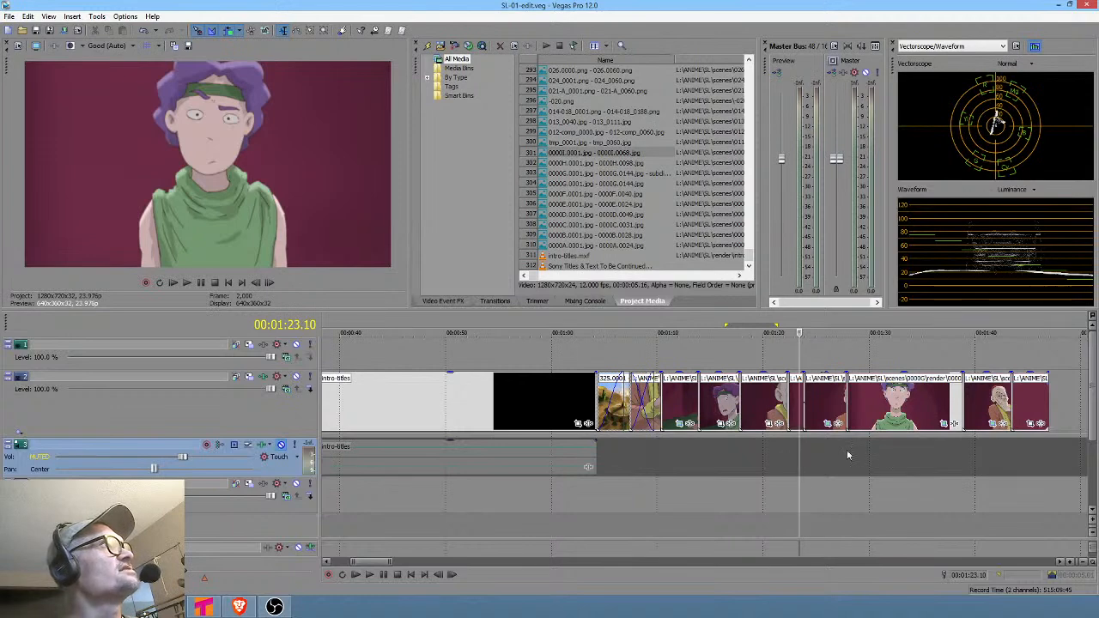
{"action": "left_click", "coordinate": [895, 449]}
{"action": "left_click_drag", "start_coordinate": [884, 449], "coordinate": [915, 450]}
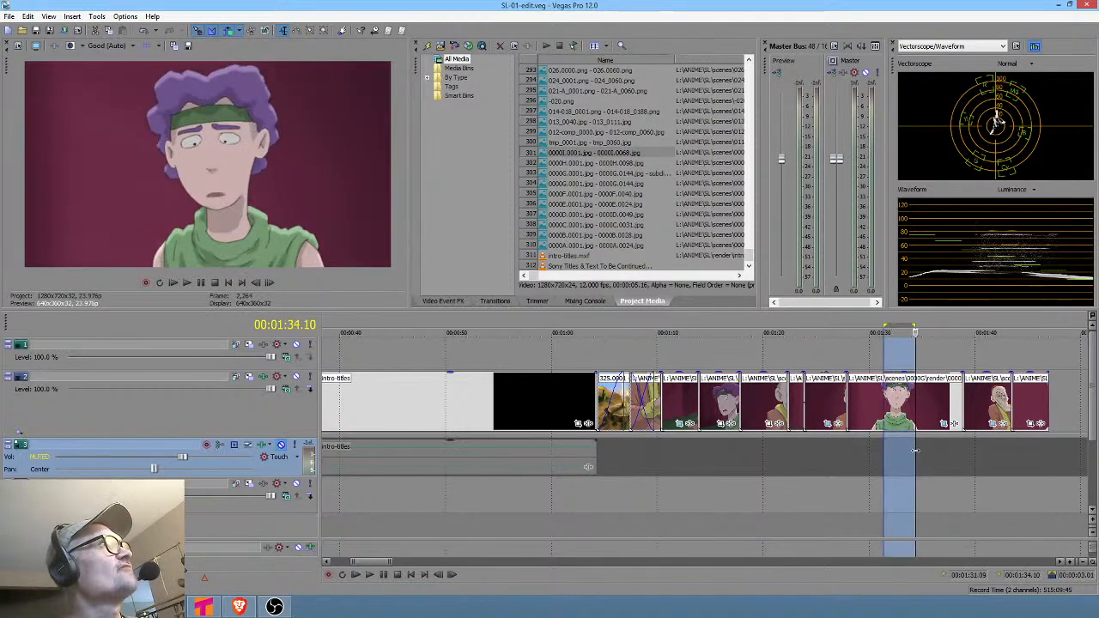
{"action": "left_click", "coordinate": [1026, 453]}
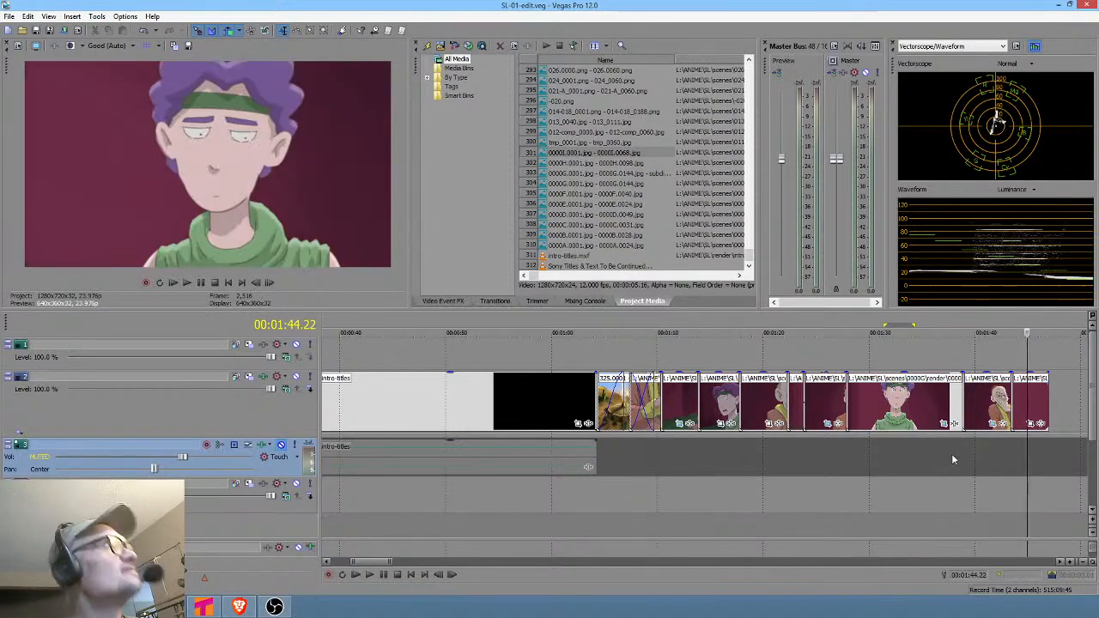
{"action": "left_click", "coordinate": [797, 449]}
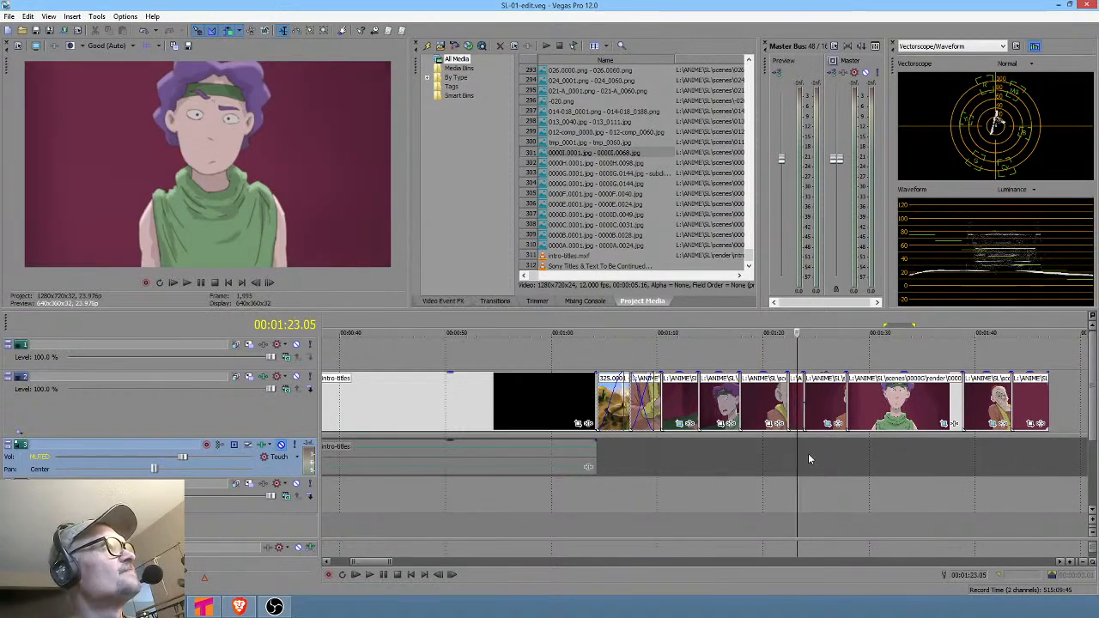
{"action": "left_click_drag", "start_coordinate": [727, 450], "coordinate": [1014, 486]}
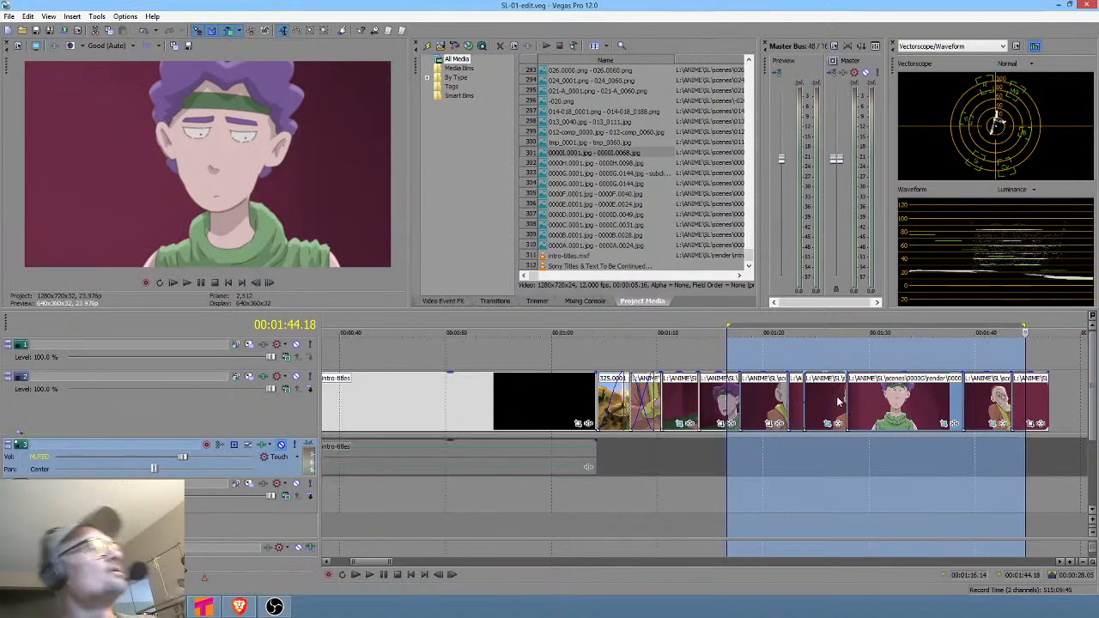
Delete the old man's clip at about 00:01:26 and the long 0000G clip after it, rippling the following clips back.
{"action": "left_click", "coordinate": [795, 453]}
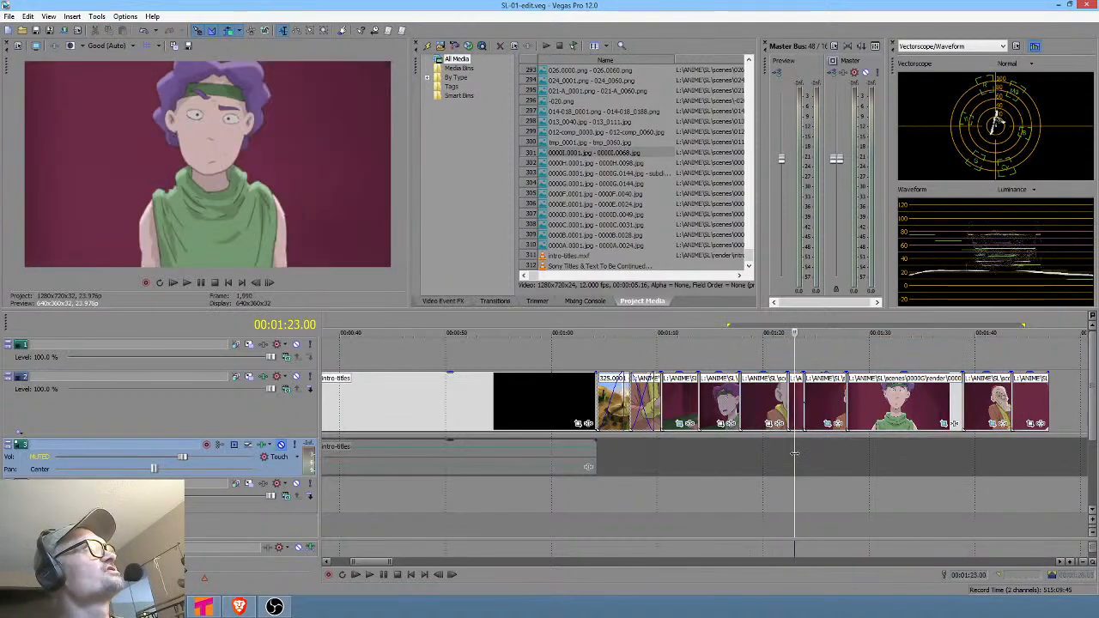
{"action": "left_click", "coordinate": [835, 411]}
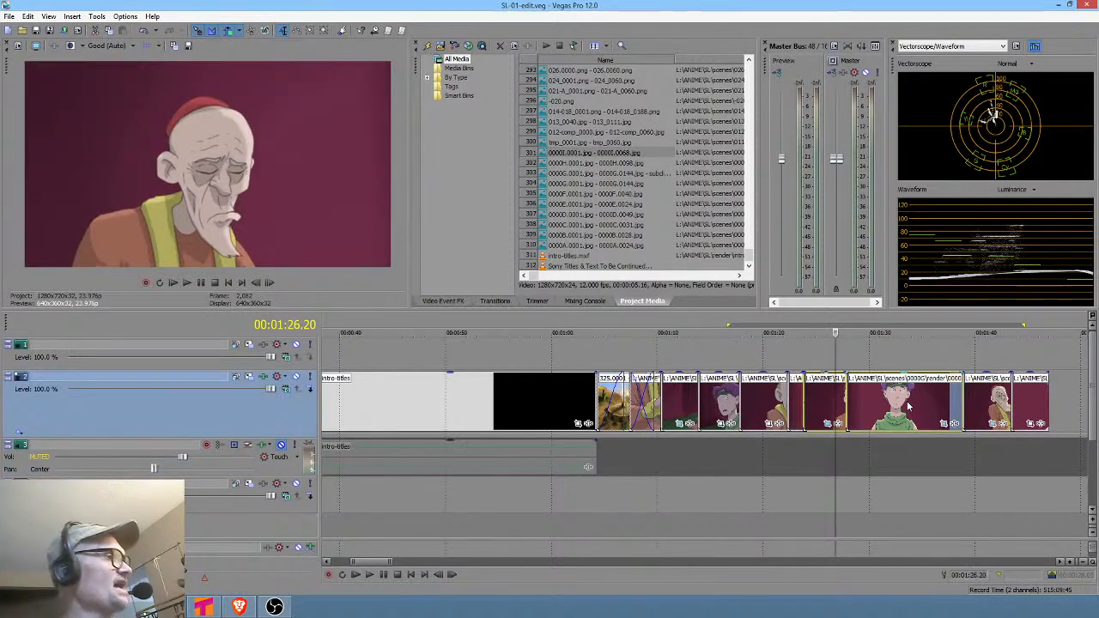
{"action": "key", "text": "Delete"}
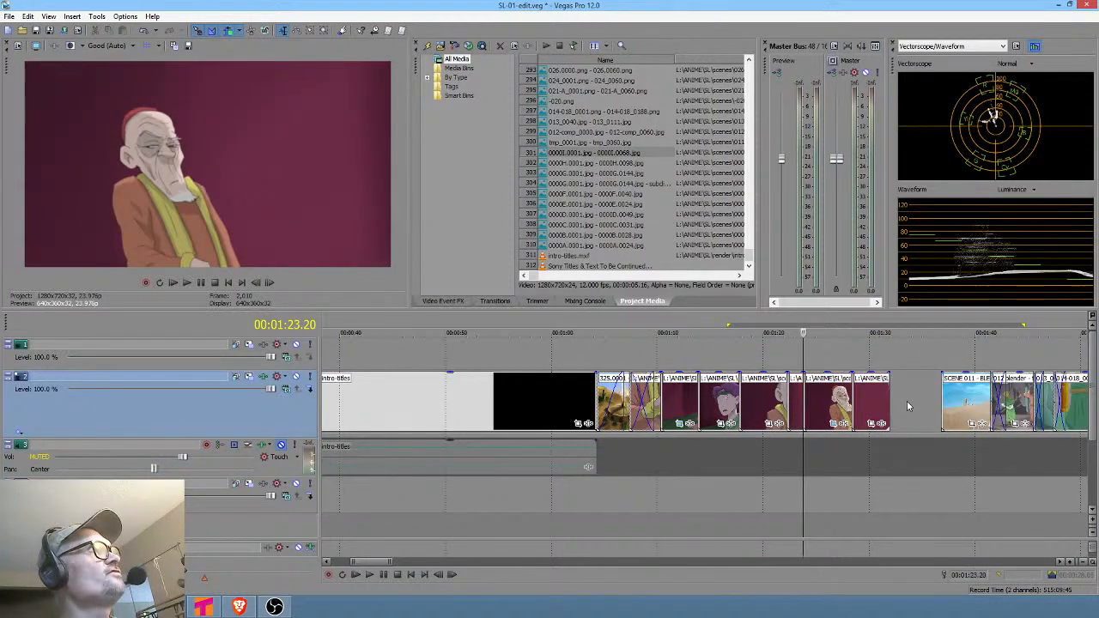
Play the shortened sequence from 00:01:19.18 and scrub from the short front-facing shot through to the 0000I clip.
{"action": "left_click", "coordinate": [760, 443]}
{"action": "key", "text": "space"}
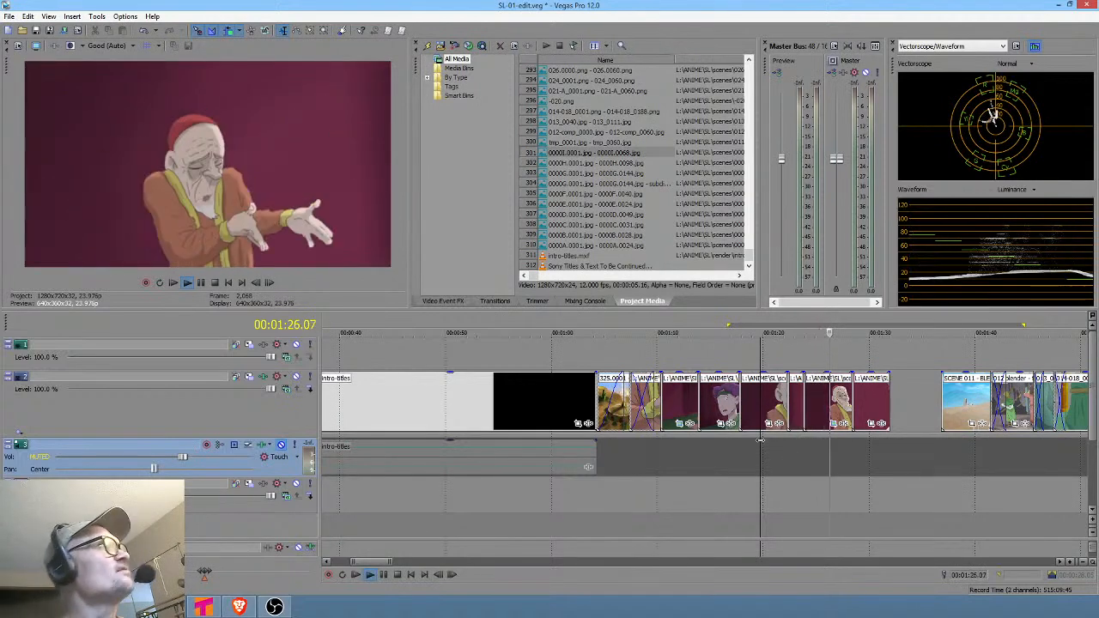
{"action": "key", "text": "space"}
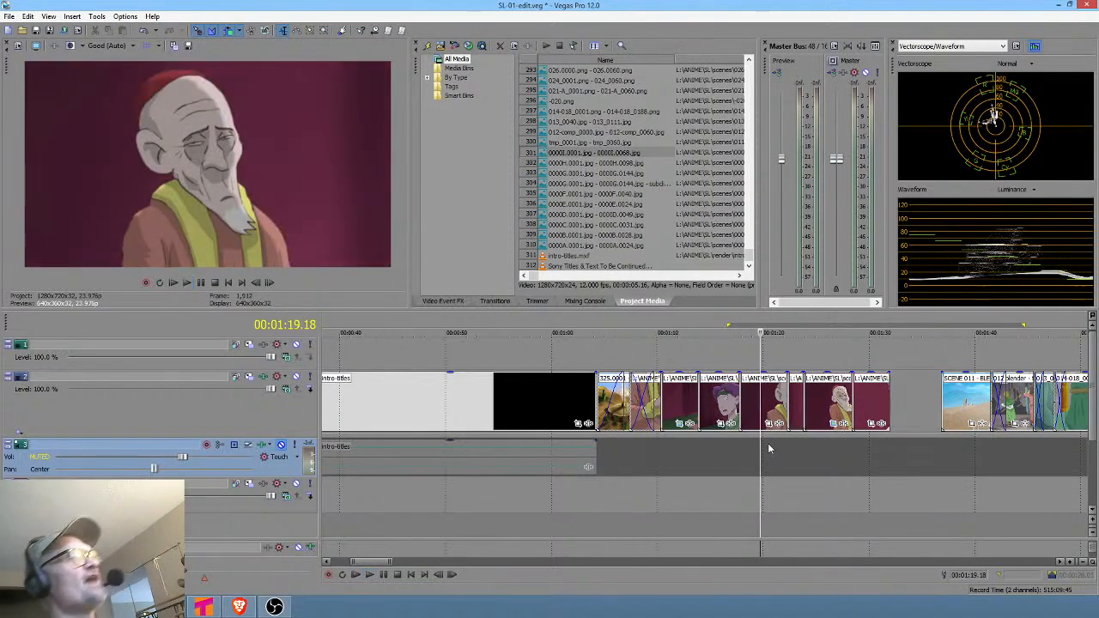
{"action": "left_click", "coordinate": [799, 446]}
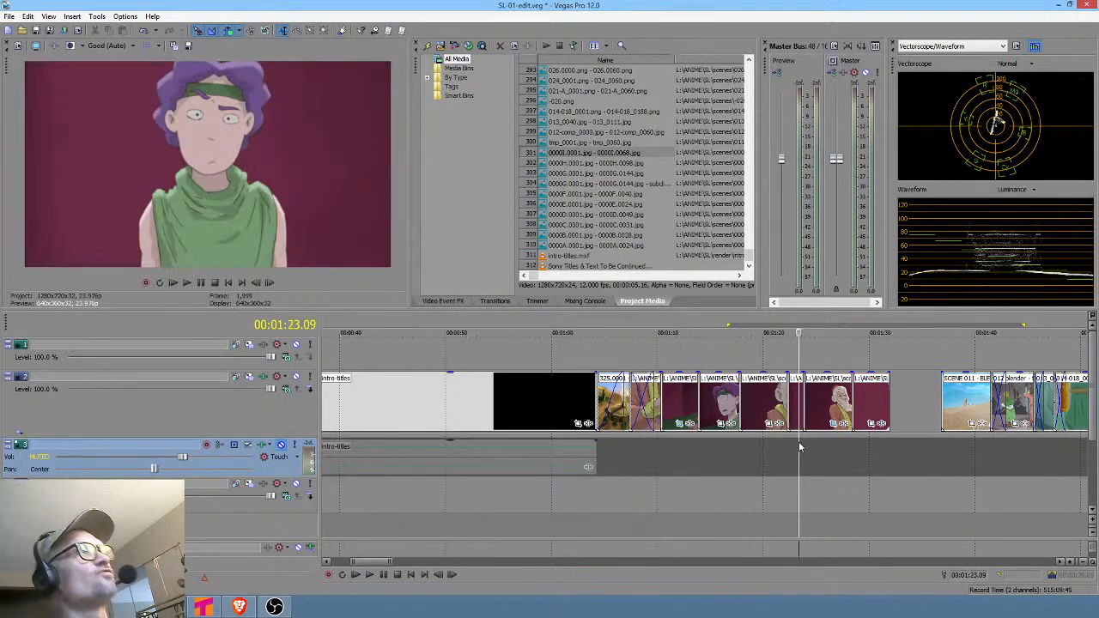
{"action": "scroll", "coordinate": [798, 441], "scroll_direction": "up", "scroll_amount": 3}
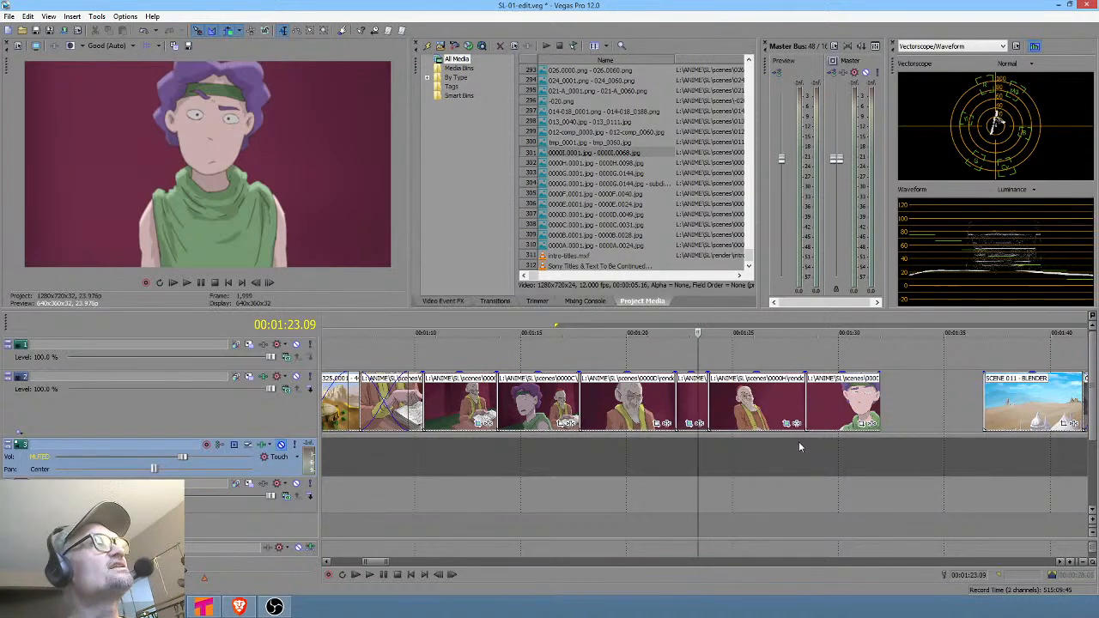
{"action": "left_click", "coordinate": [714, 432]}
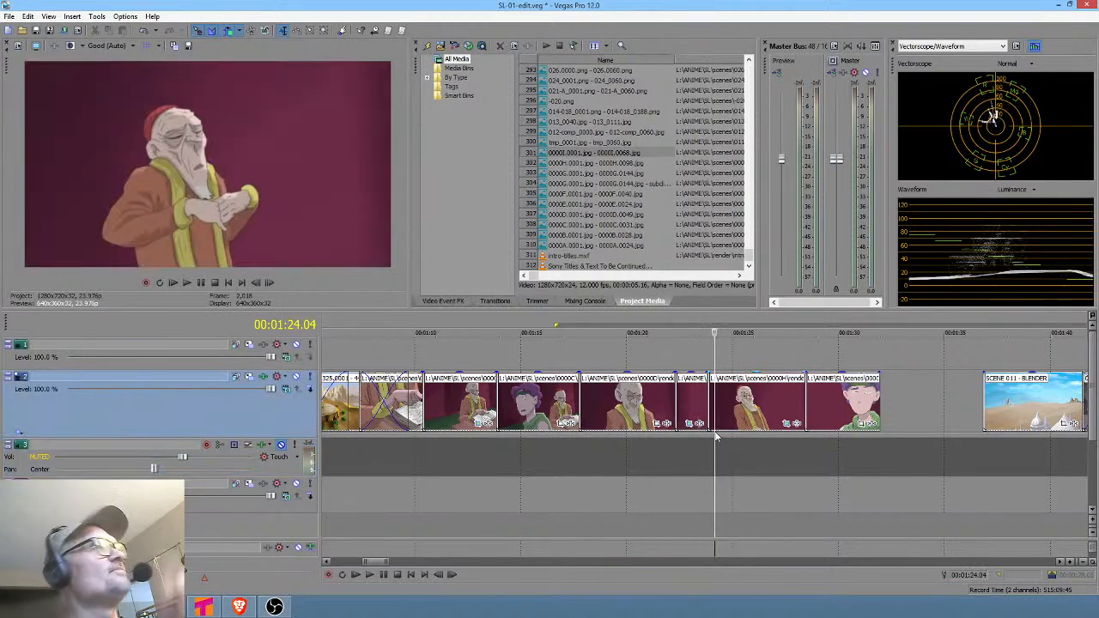
{"action": "left_click", "coordinate": [703, 444]}
{"action": "left_click_drag", "start_coordinate": [572, 461], "coordinate": [833, 462]}
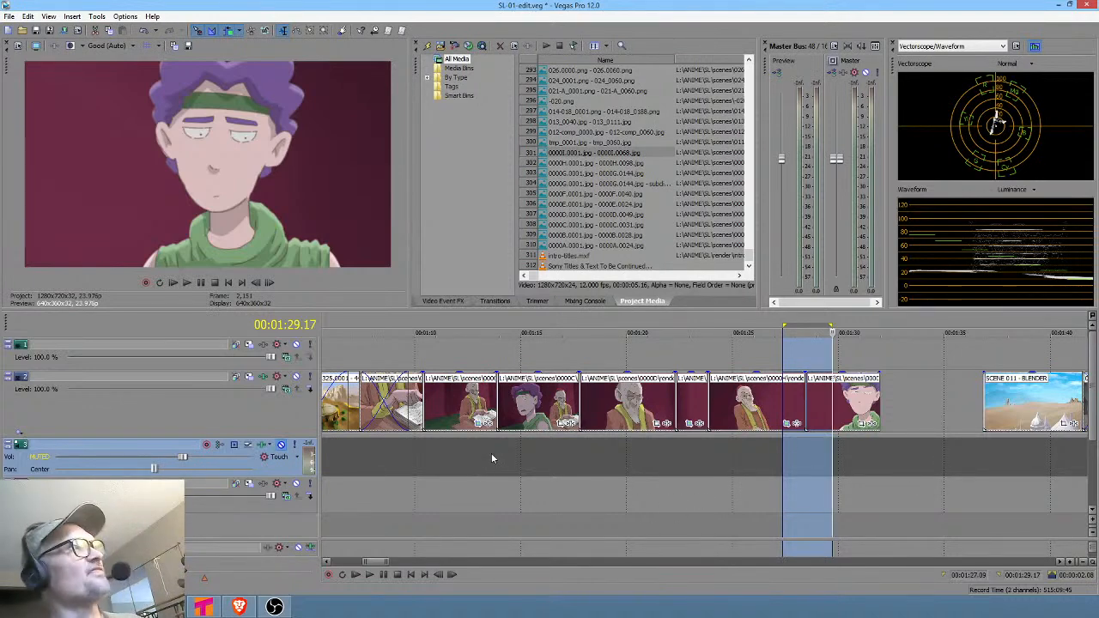
Play the opening sequence from the end of the intro titles through the old man's outstretched-arms gesture.
{"action": "left_click", "coordinate": [387, 455]}
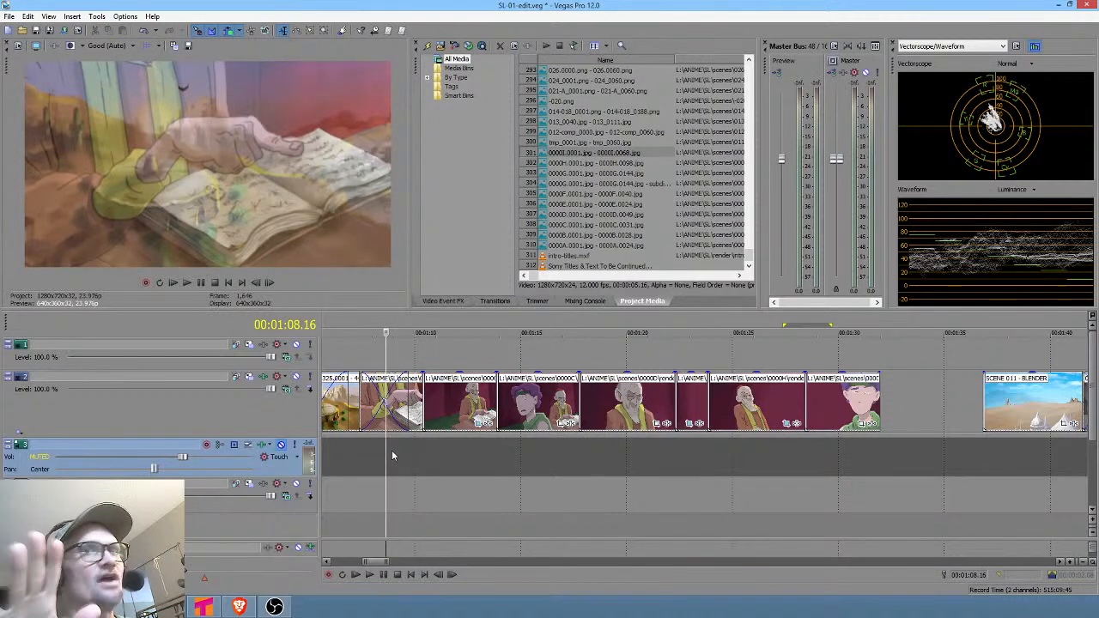
{"action": "key", "text": "space"}
{"action": "key", "text": "space"}
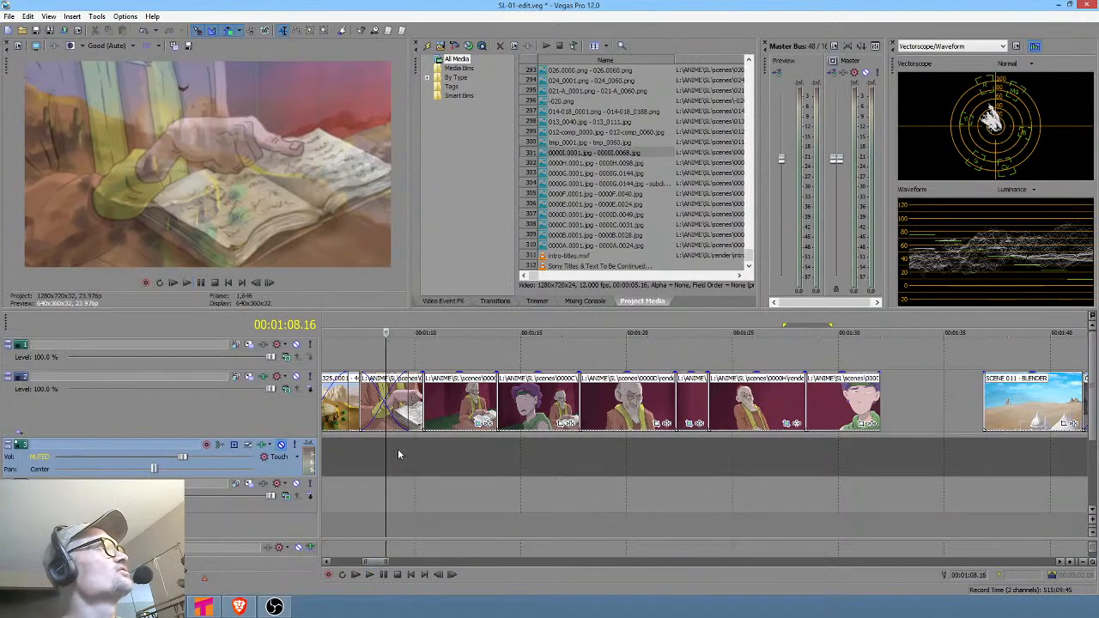
{"action": "scroll", "coordinate": [534, 449], "scroll_direction": "down", "scroll_amount": 1}
{"action": "left_click", "coordinate": [629, 360]}
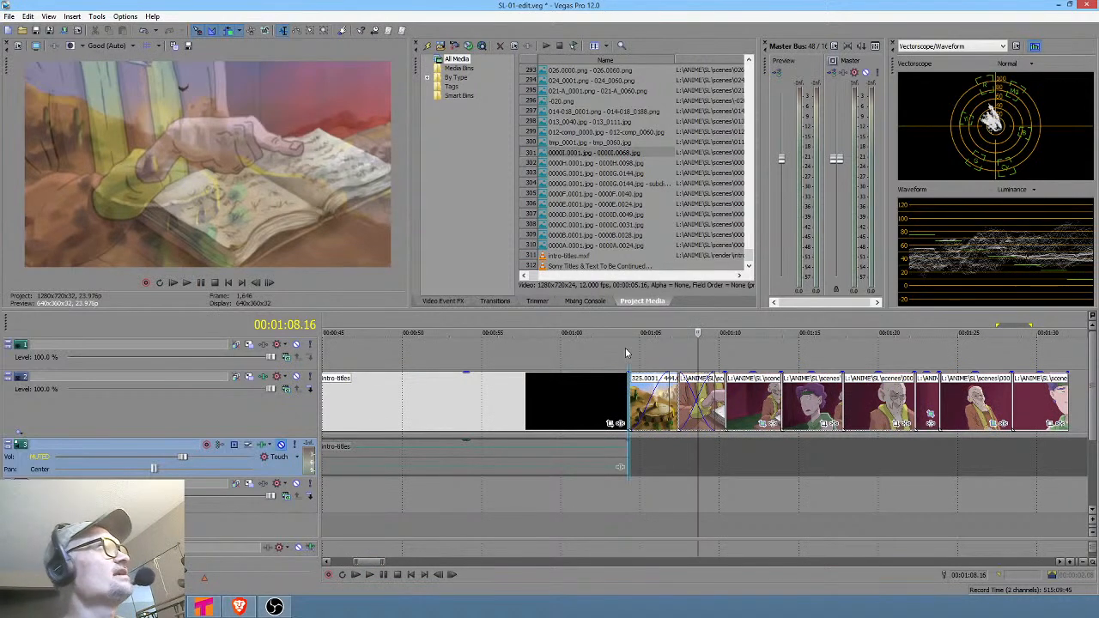
{"action": "key", "text": "space"}
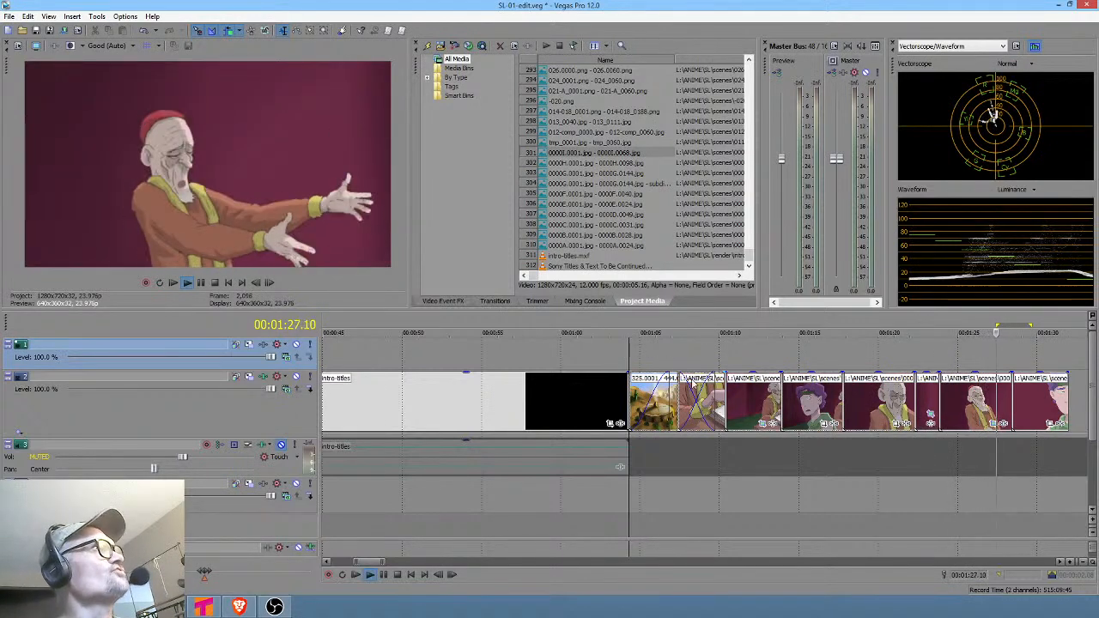
{"action": "key", "text": "space"}
Move the 0000I clip to about 00:01:37 and place a copy of the short front-facing character clip directly after the 0000H clip.
{"action": "left_click", "coordinate": [1018, 449]}
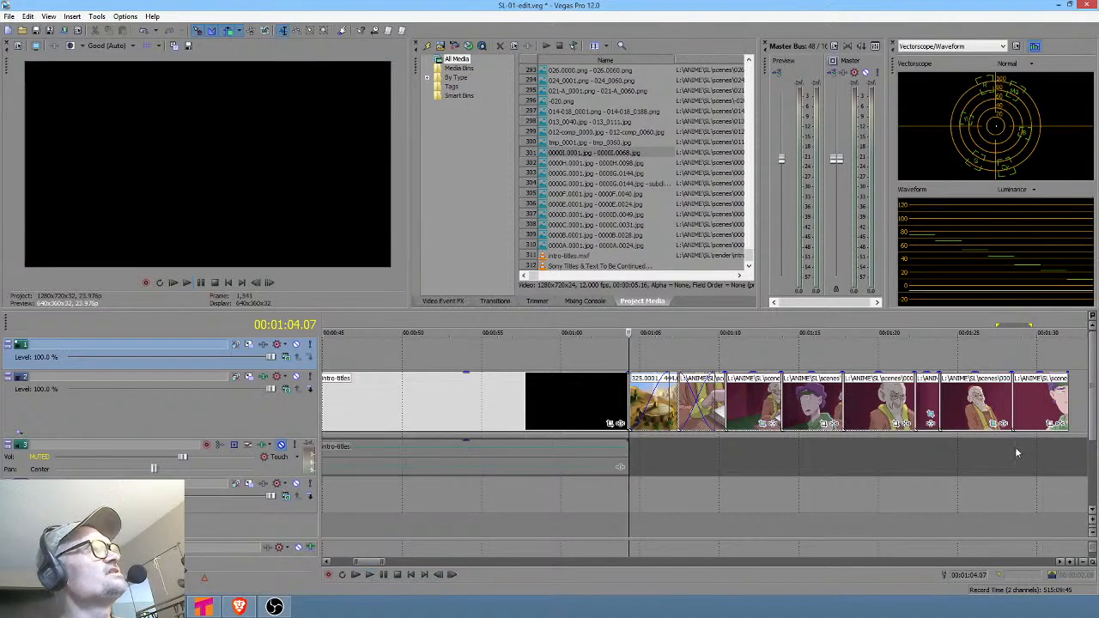
{"action": "scroll", "coordinate": [978, 448], "scroll_direction": "right", "scroll_amount": 2}
{"action": "left_click", "coordinate": [904, 446]}
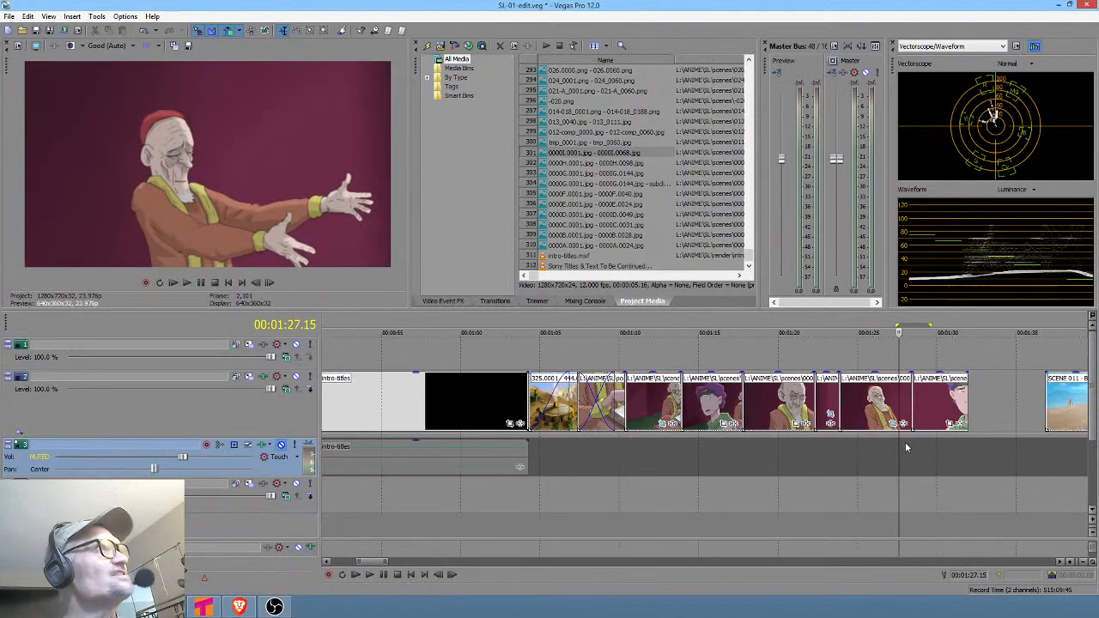
{"action": "left_click", "coordinate": [914, 443]}
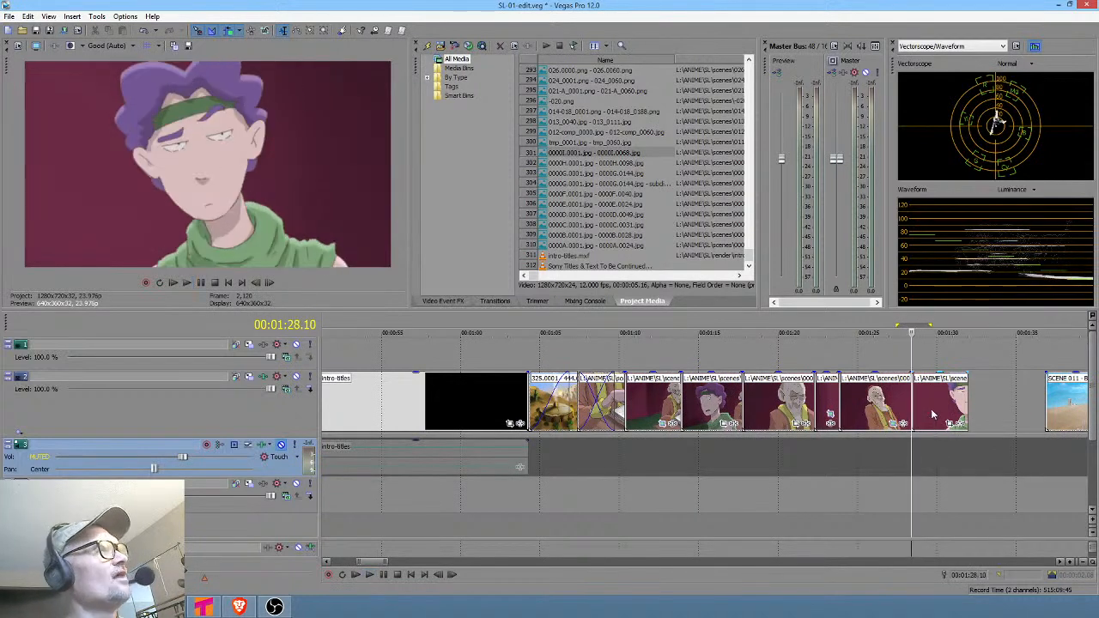
{"action": "left_click_drag", "start_coordinate": [931, 410], "coordinate": [1075, 423]}
{"action": "left_click", "coordinate": [823, 401]}
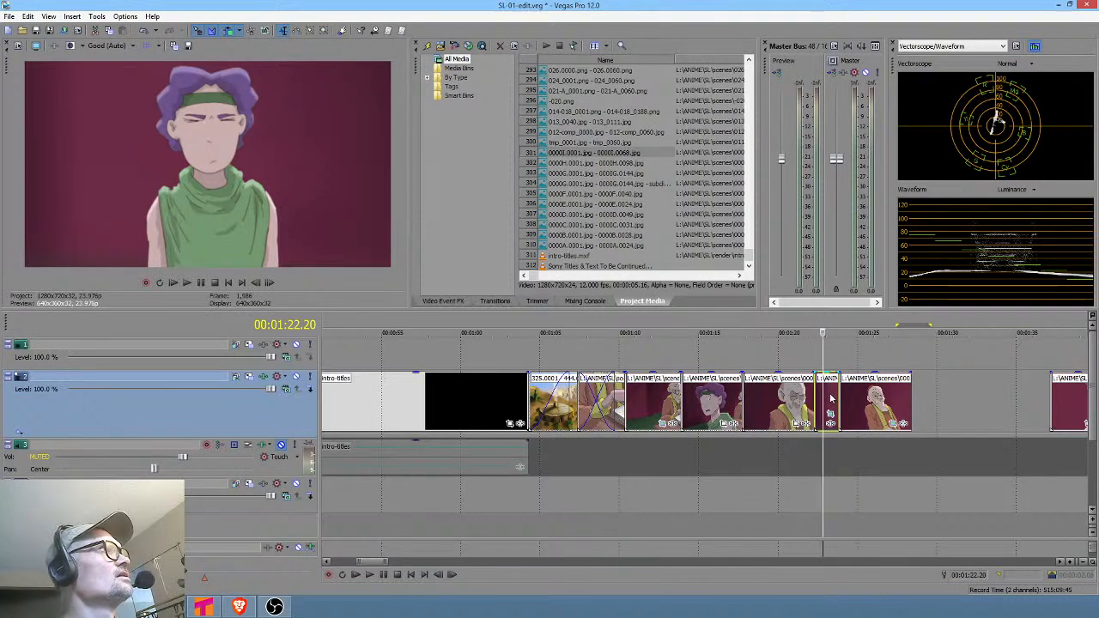
{"action": "left_click_drag", "start_coordinate": [948, 410], "coordinate": [926, 409]}
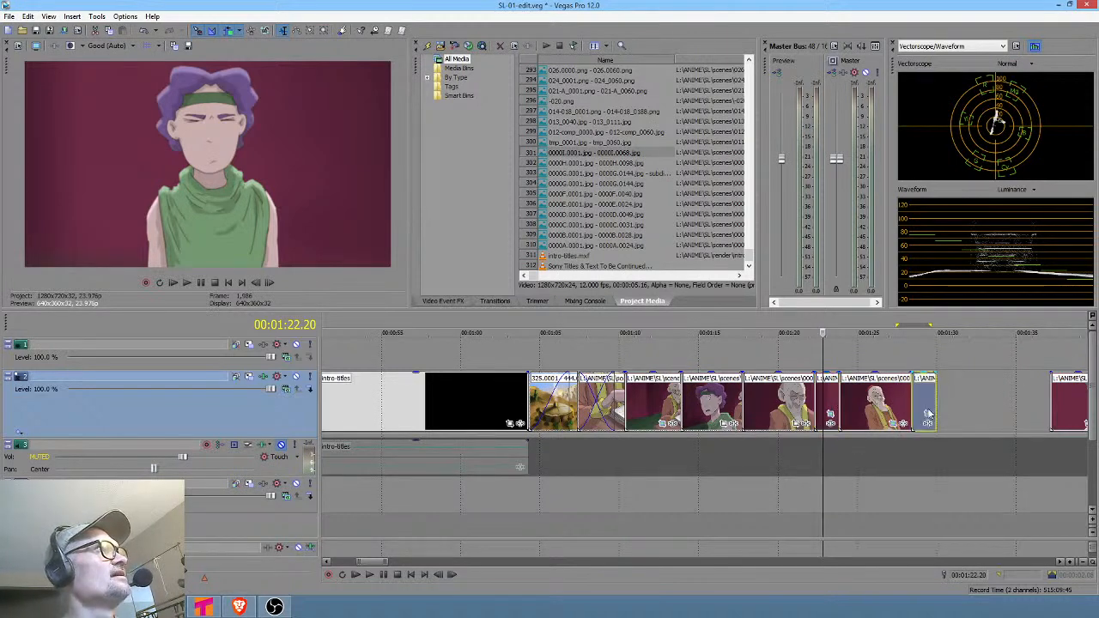
Play the cut into the copied front-facing clip and extend the clip's end to 00:01:30.09.
{"action": "left_click", "coordinate": [891, 452]}
{"action": "key", "text": "space"}
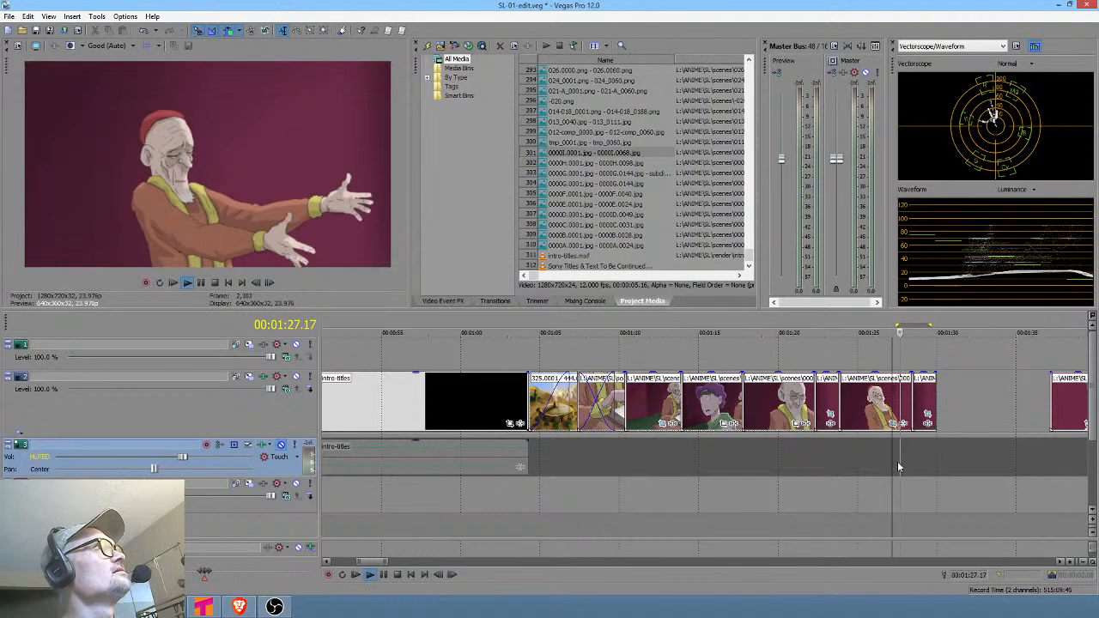
{"action": "key", "text": "space"}
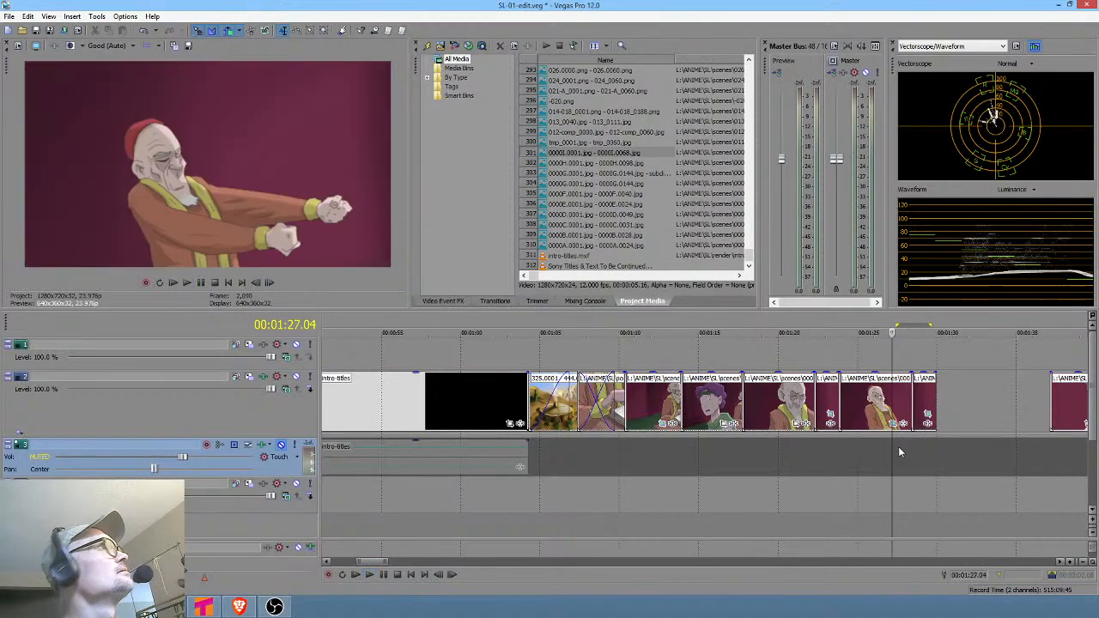
{"action": "left_click", "coordinate": [913, 408]}
{"action": "left_click_drag", "start_coordinate": [913, 408], "coordinate": [942, 408]}
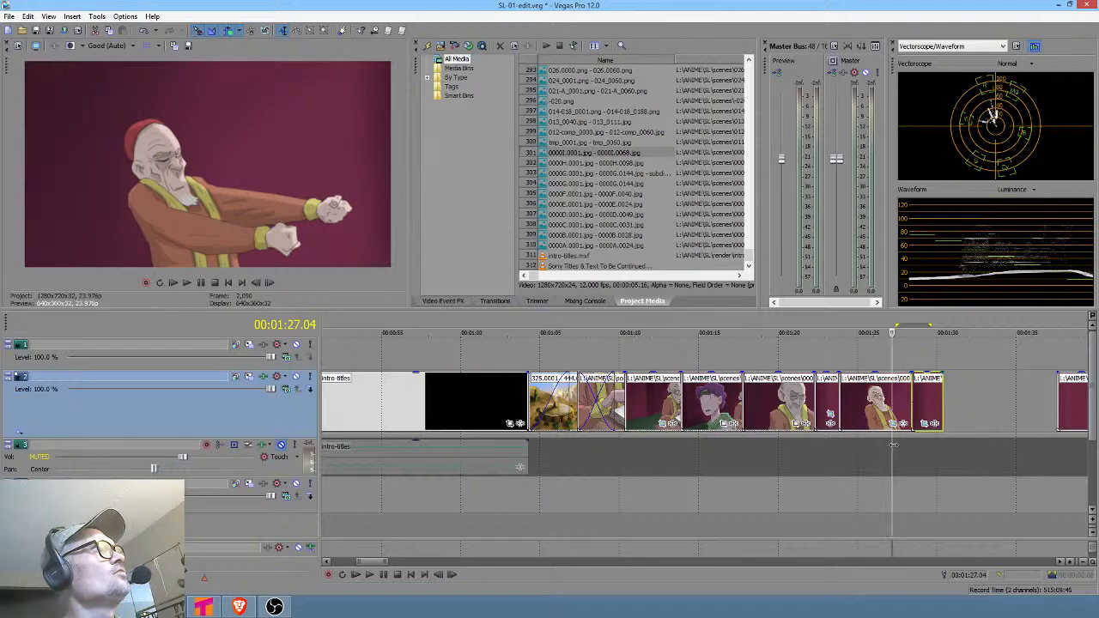
Play the cut from the old man's outstretched arms to the extended front-facing clip, starting at about 00:01:27.
{"action": "left_click", "coordinate": [903, 444]}
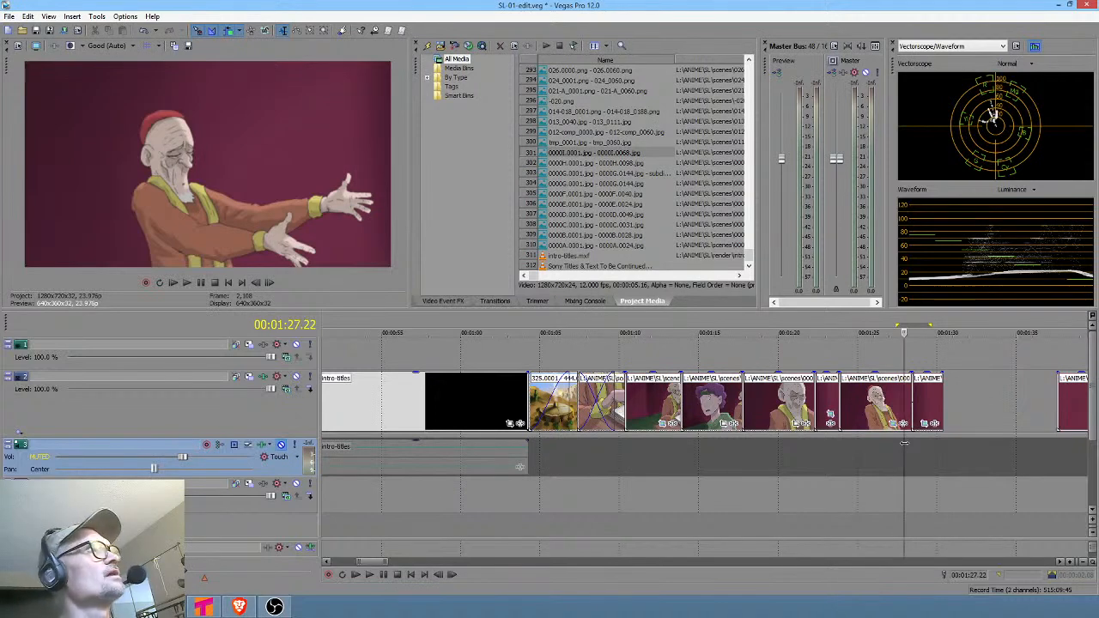
{"action": "key", "text": "space"}
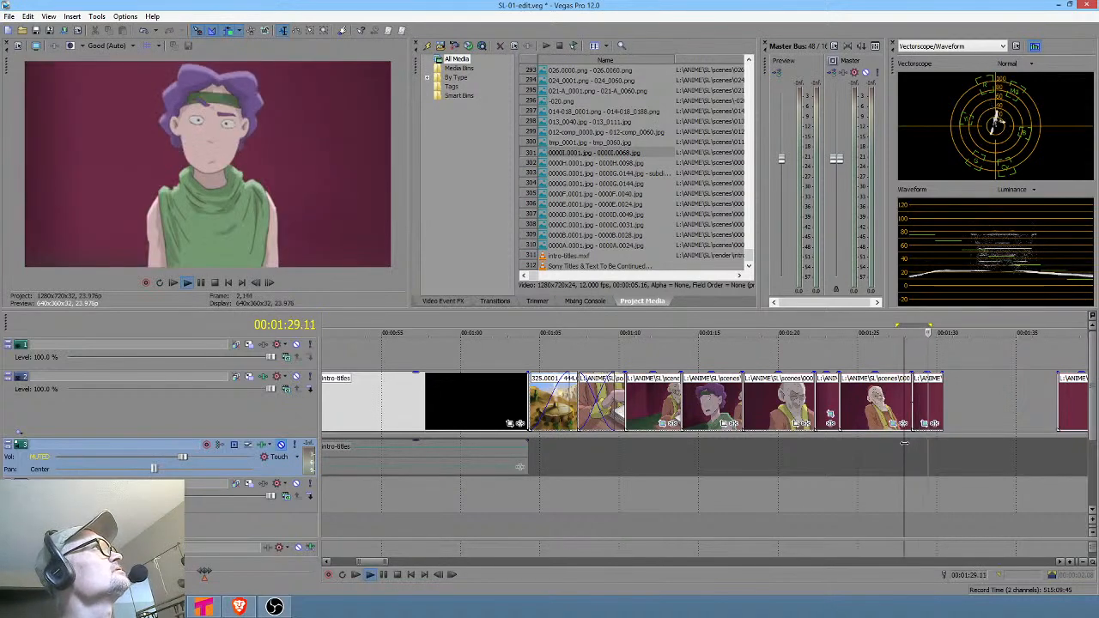
{"action": "key", "text": "space"}
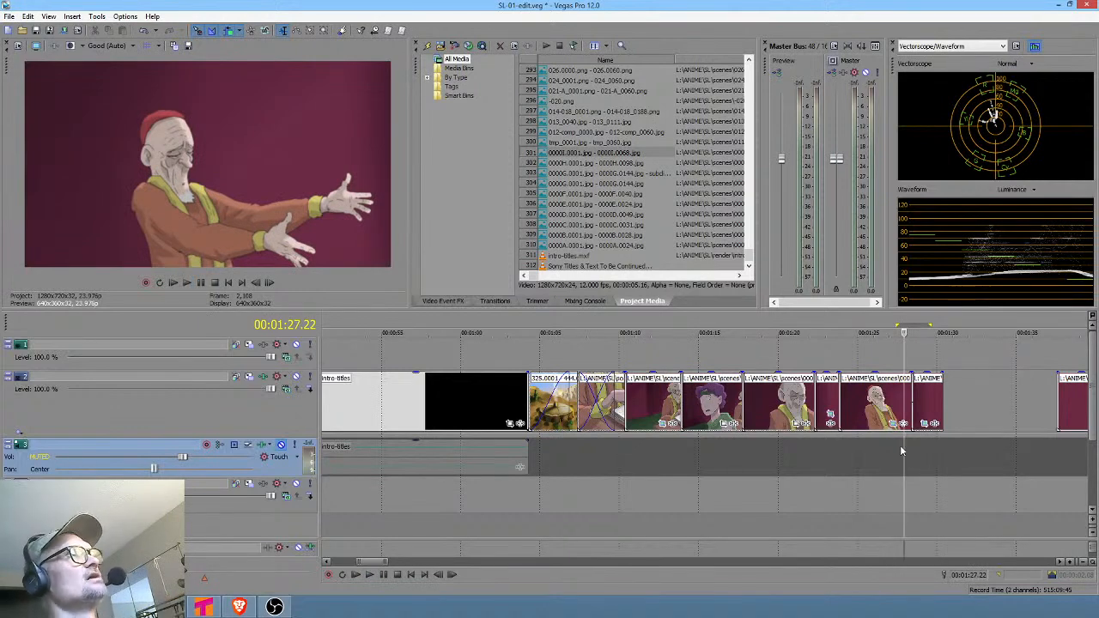
{"action": "key", "text": "space"}
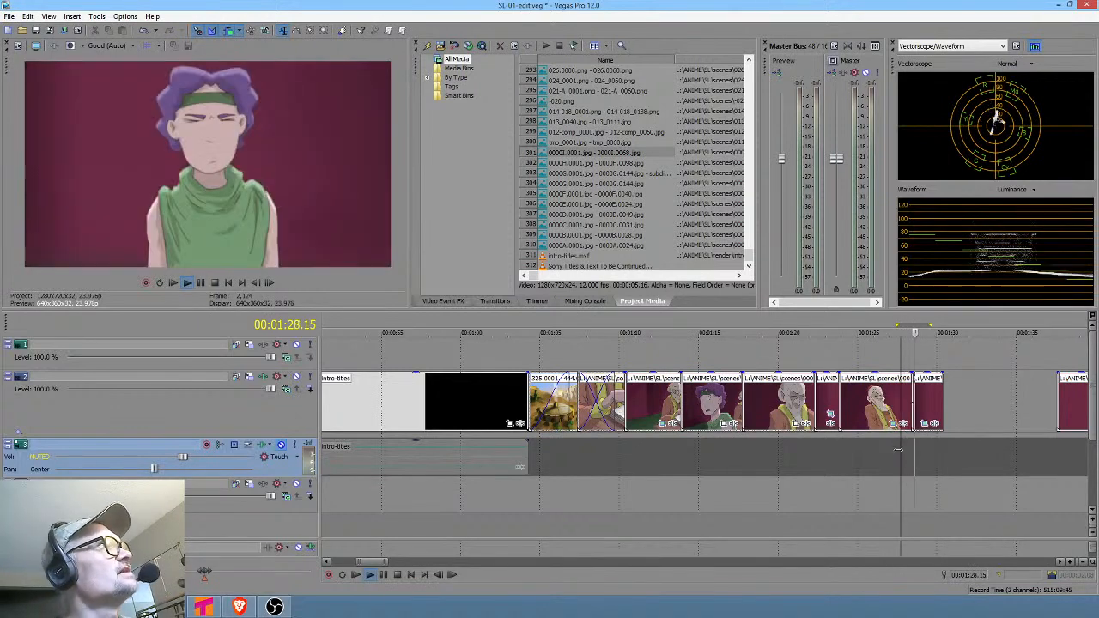
{"action": "key", "text": "space"}
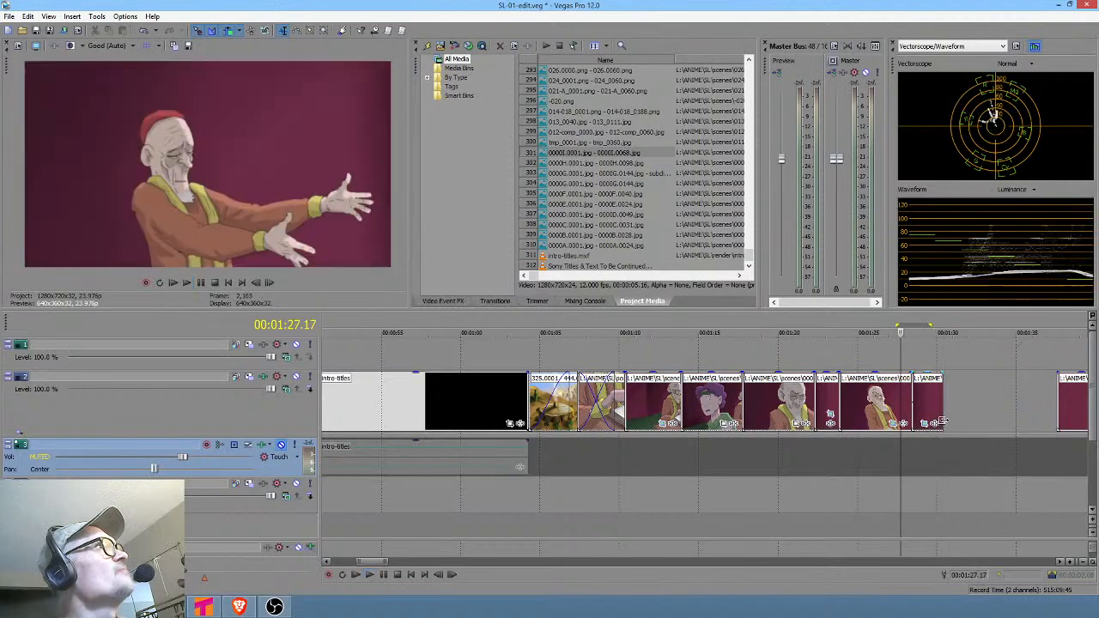
Check the end of the extended clip and scrub back over the preceding shots, marking the range 00:01:21.00 to 00:01:28.03.
{"action": "left_click", "coordinate": [941, 421]}
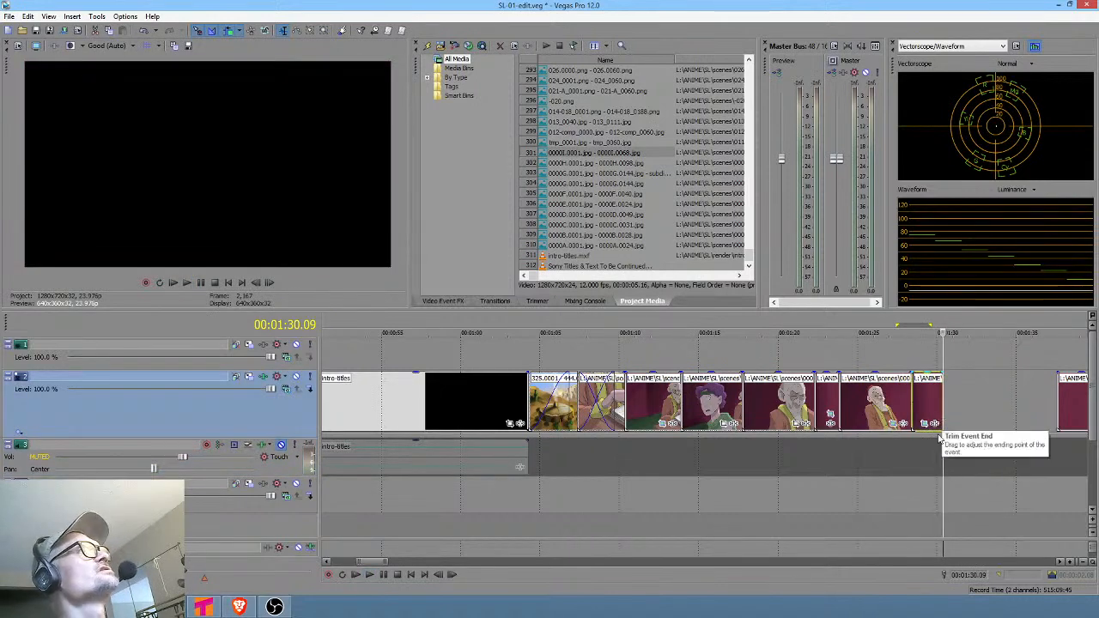
{"action": "left_click_drag", "start_coordinate": [762, 461], "coordinate": [807, 455]}
{"action": "left_click_drag", "start_coordinate": [649, 458], "coordinate": [907, 463]}
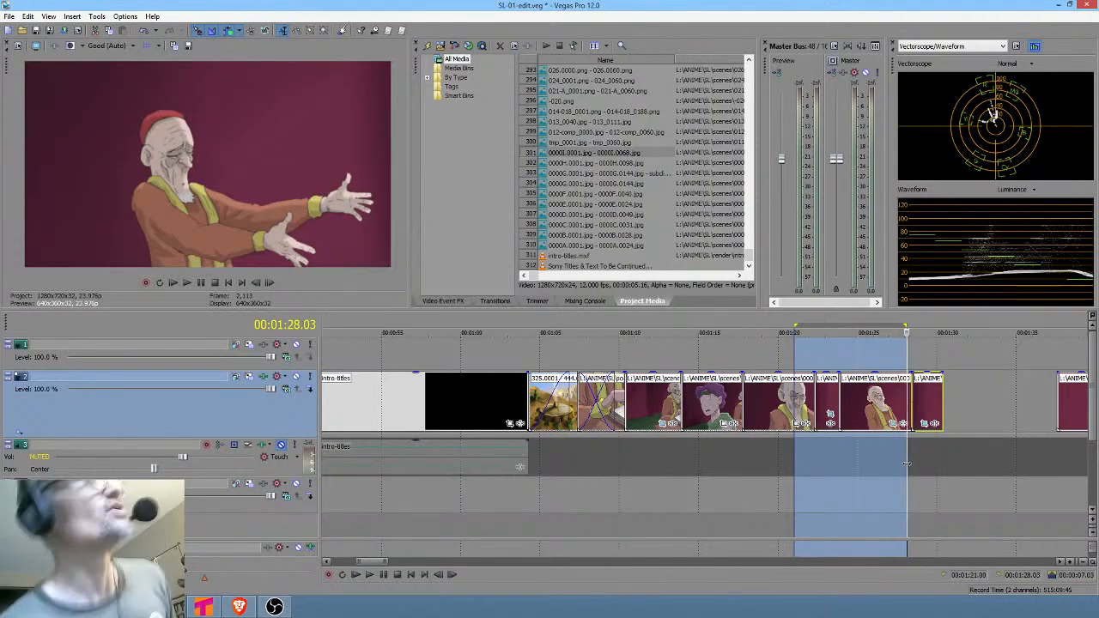
Play the opening sequence from 00:01:05.22 through to the front-facing clip at its end.
{"action": "left_click", "coordinate": [555, 447]}
{"action": "key", "text": "space"}
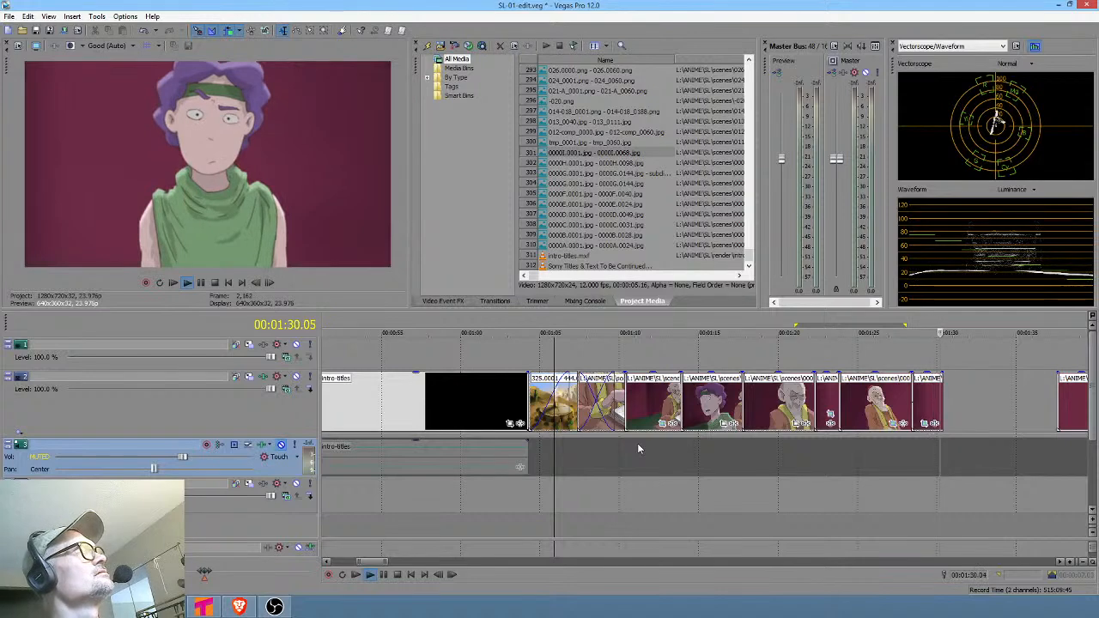
{"action": "key", "text": "space"}
Remove the two Pan/Crop keyframes around one second in the last front-facing clip, keeping the 1,138.4 by 640.3 framing throughout.
{"action": "left_click", "coordinate": [923, 424]}
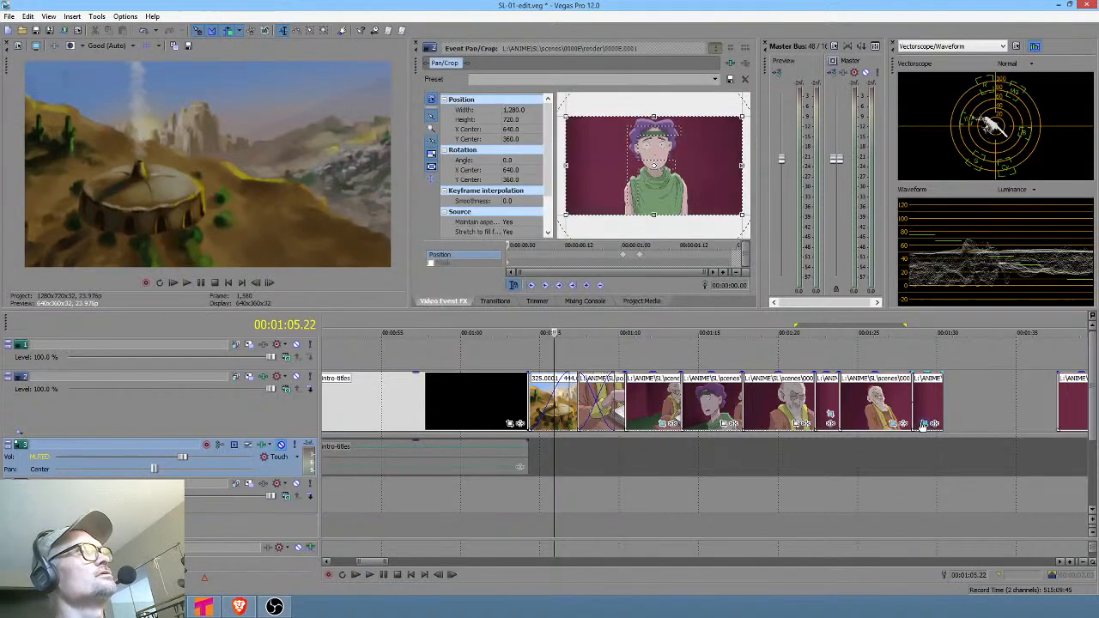
{"action": "left_click", "coordinate": [625, 258]}
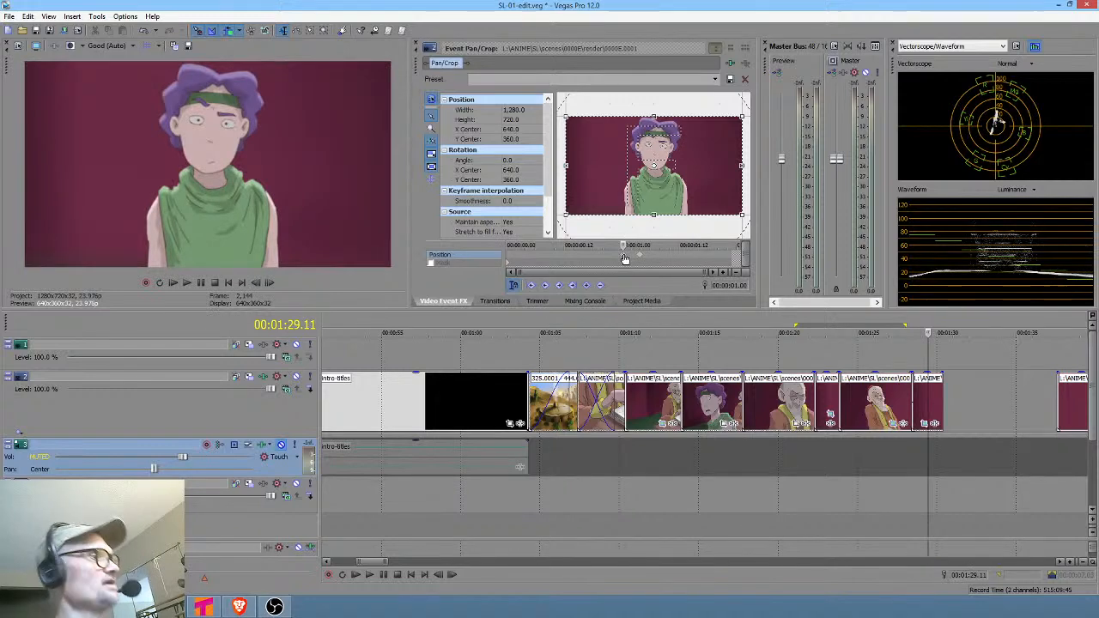
{"action": "key", "text": "Delete"}
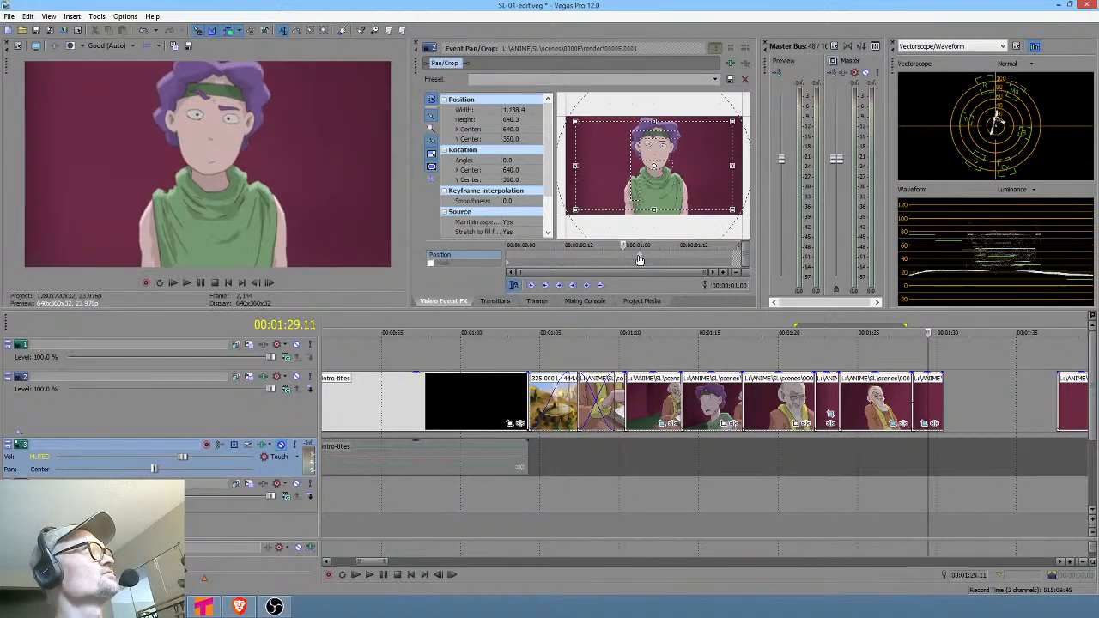
{"action": "left_click", "coordinate": [641, 257]}
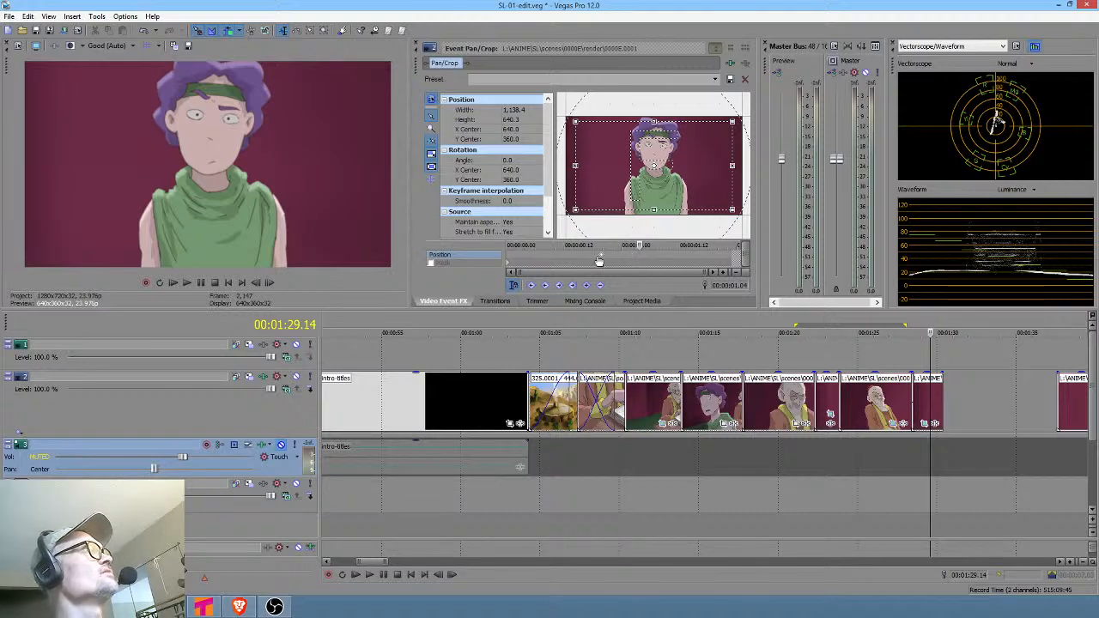
{"action": "right_click", "coordinate": [629, 160]}
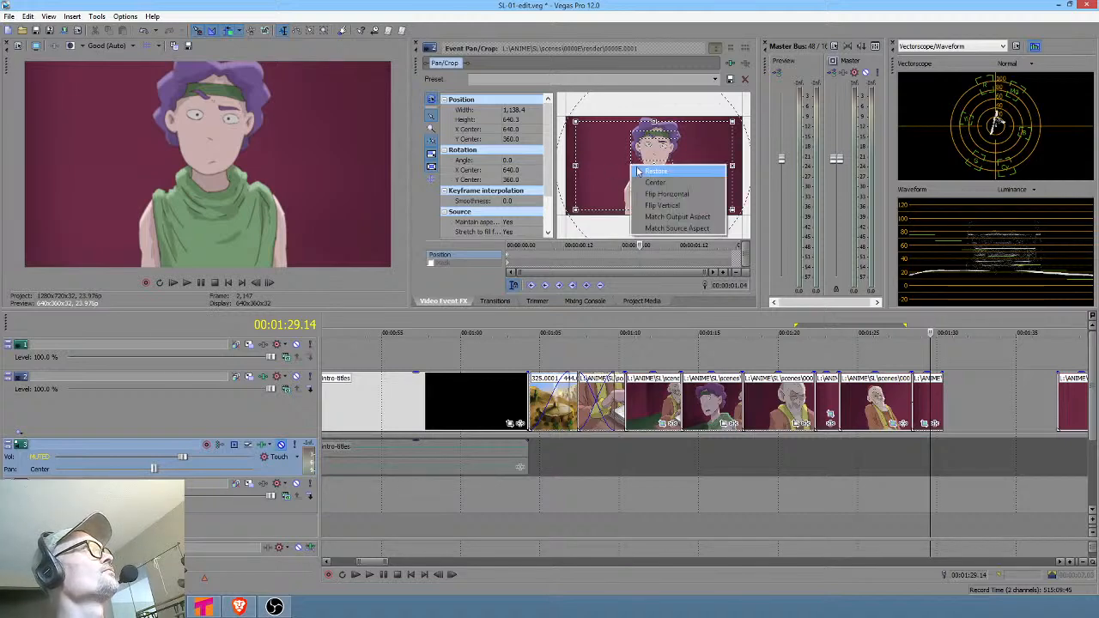
{"action": "left_click", "coordinate": [652, 170]}
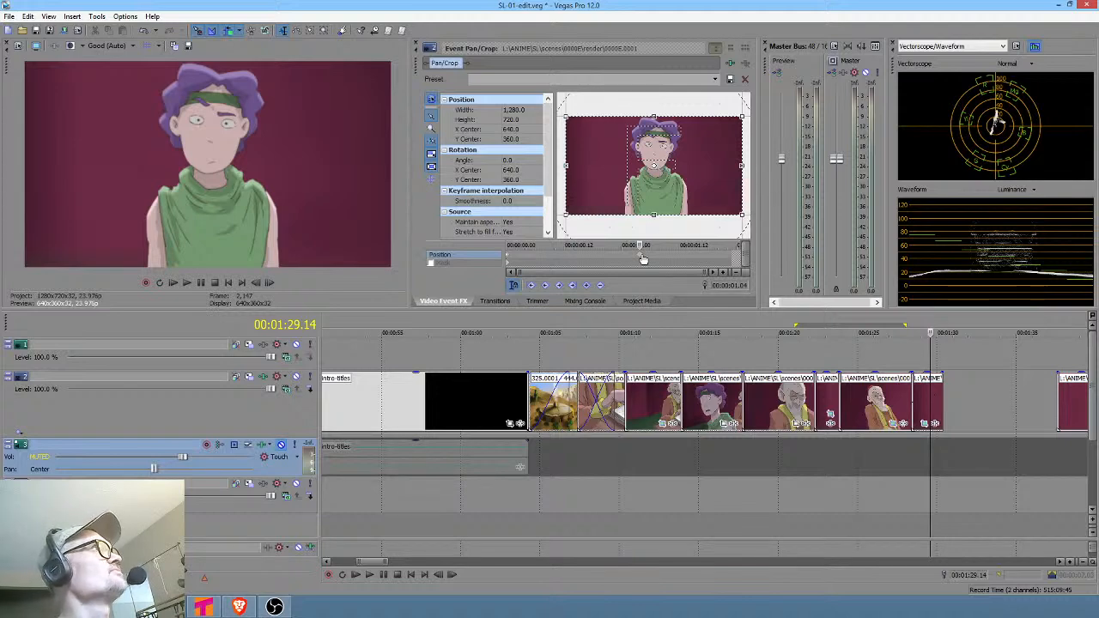
{"action": "key", "text": "Delete"}
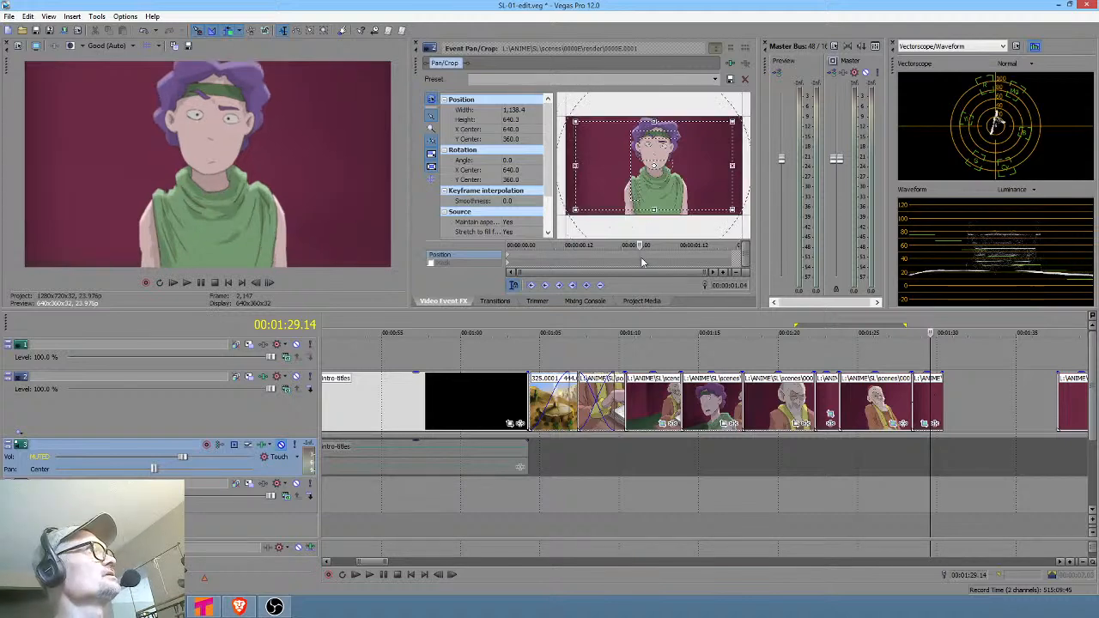
{"action": "left_click", "coordinate": [508, 260]}
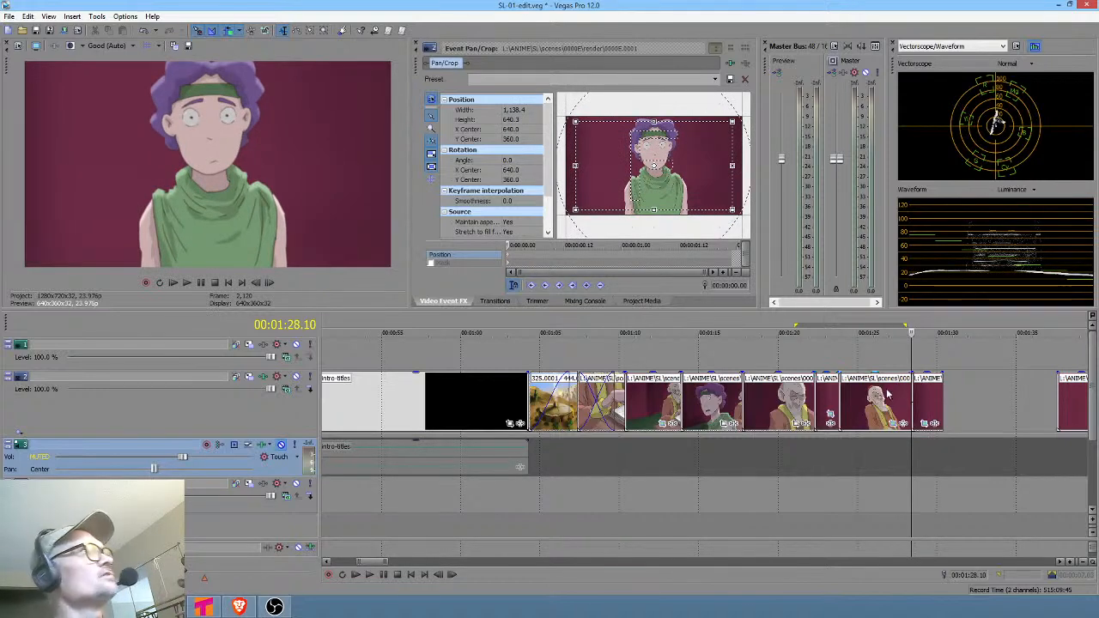
Play the cut from the old man's outstretched arms into the front-facing clip and scrub that clip from 00:01:28.10 to its end.
{"action": "left_click", "coordinate": [893, 360]}
{"action": "key", "text": "space"}
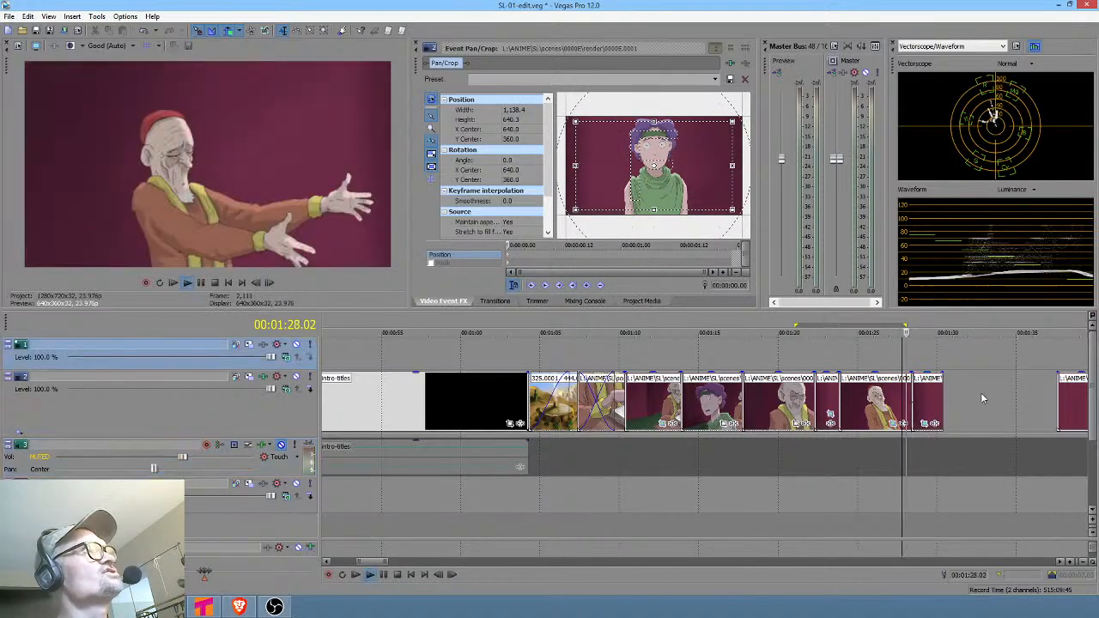
{"action": "key", "text": "space"}
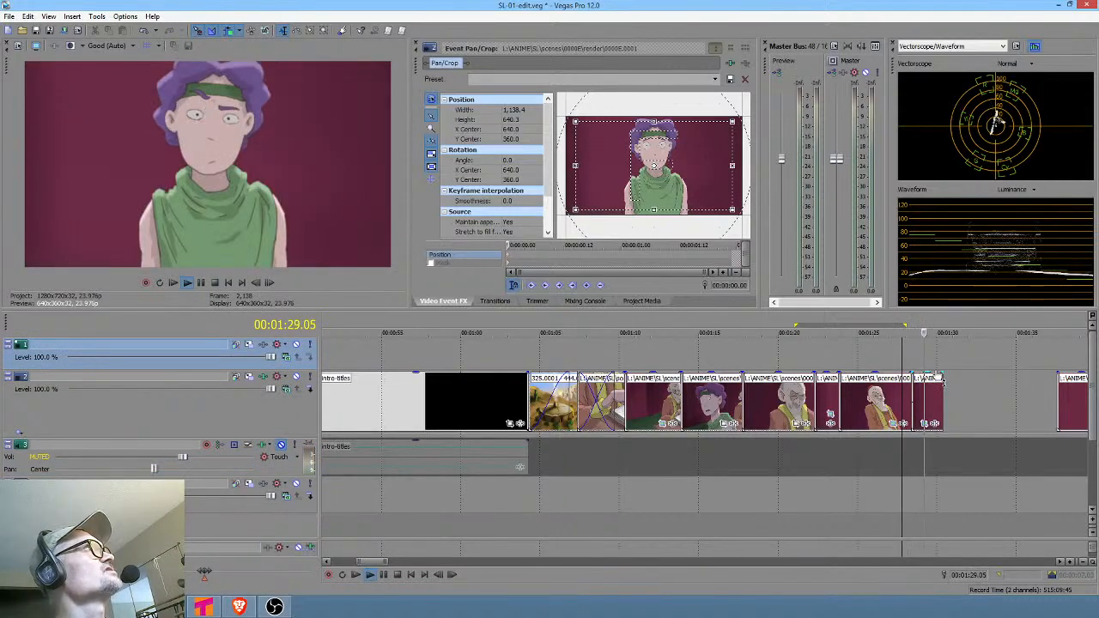
{"action": "key", "text": "space"}
{"action": "left_click", "coordinate": [914, 358]}
{"action": "scroll", "coordinate": [913, 358], "scroll_direction": "up", "scroll_amount": 3}
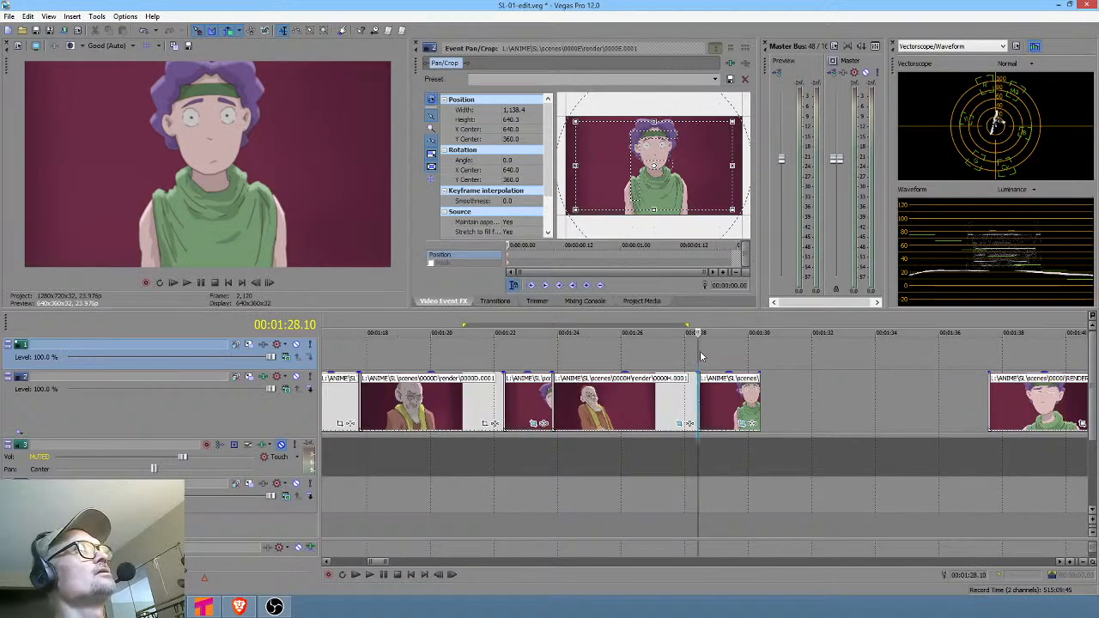
{"action": "left_click_drag", "start_coordinate": [702, 355], "coordinate": [731, 356]}
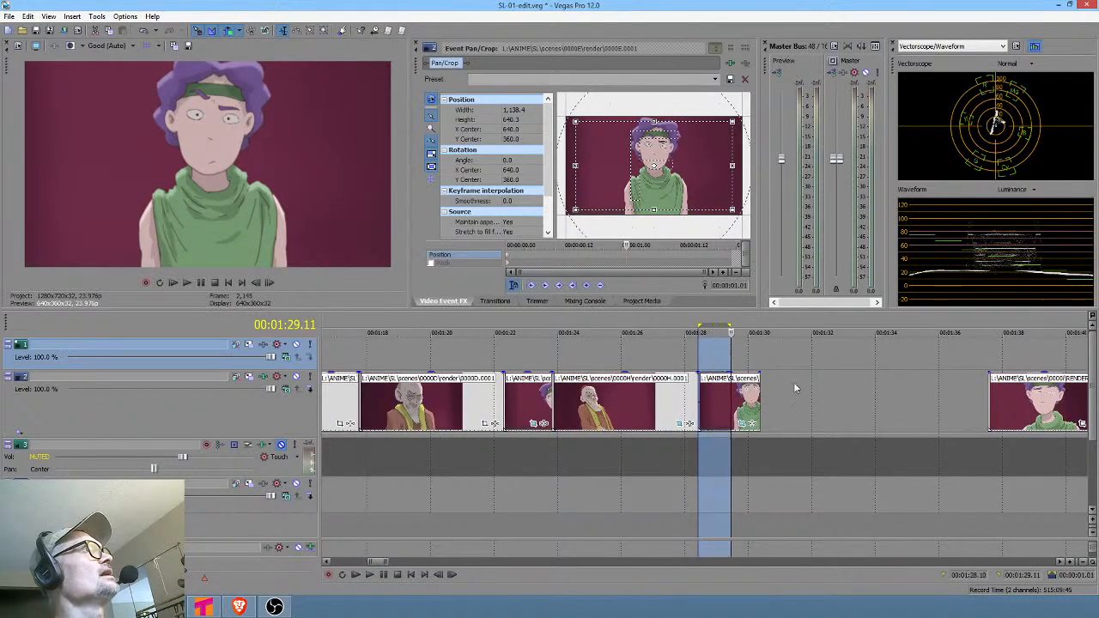
{"action": "left_click", "coordinate": [761, 414]}
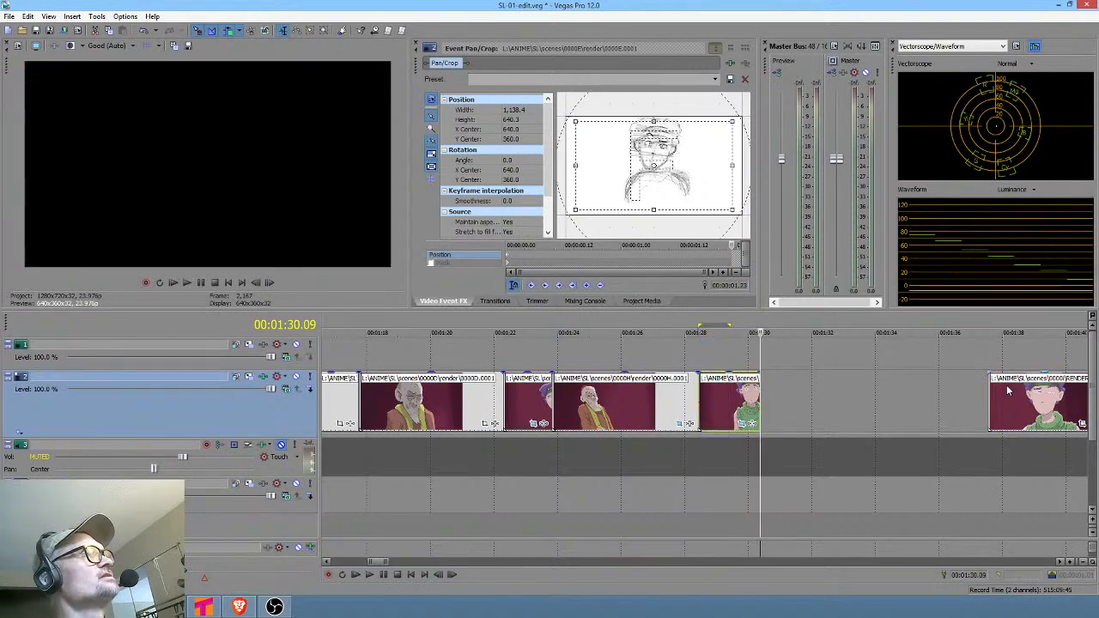
Move the 0000I clip earlier to about 00:01:34.13 and play its opening frames.
{"action": "left_click_drag", "start_coordinate": [1019, 399], "coordinate": [916, 406]}
{"action": "left_click", "coordinate": [894, 399]}
{"action": "key", "text": "space"}
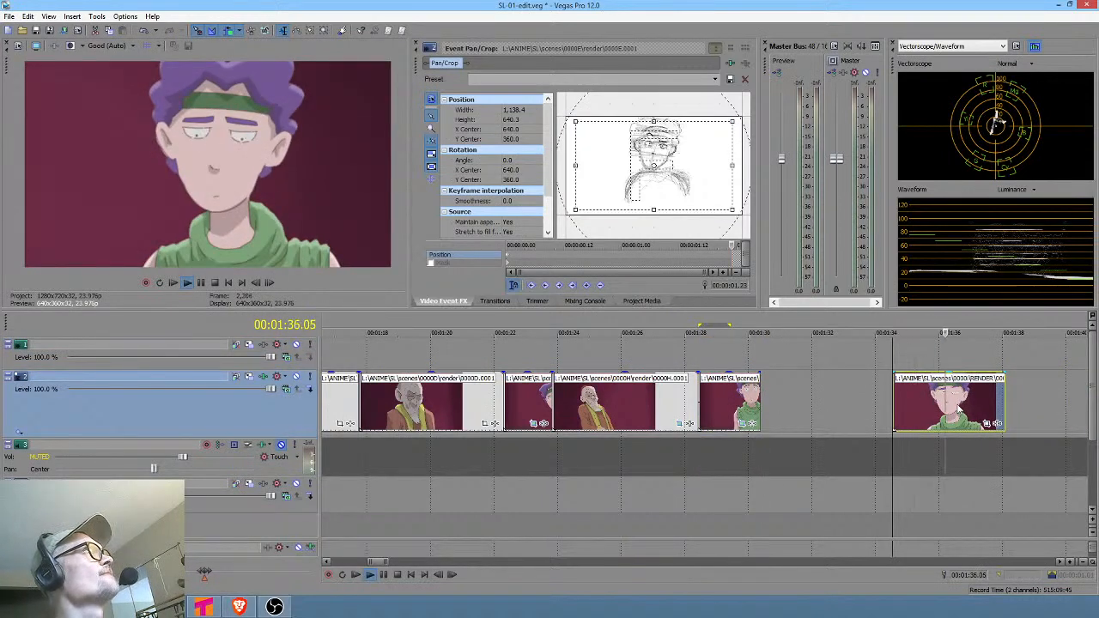
{"action": "key", "text": "space"}
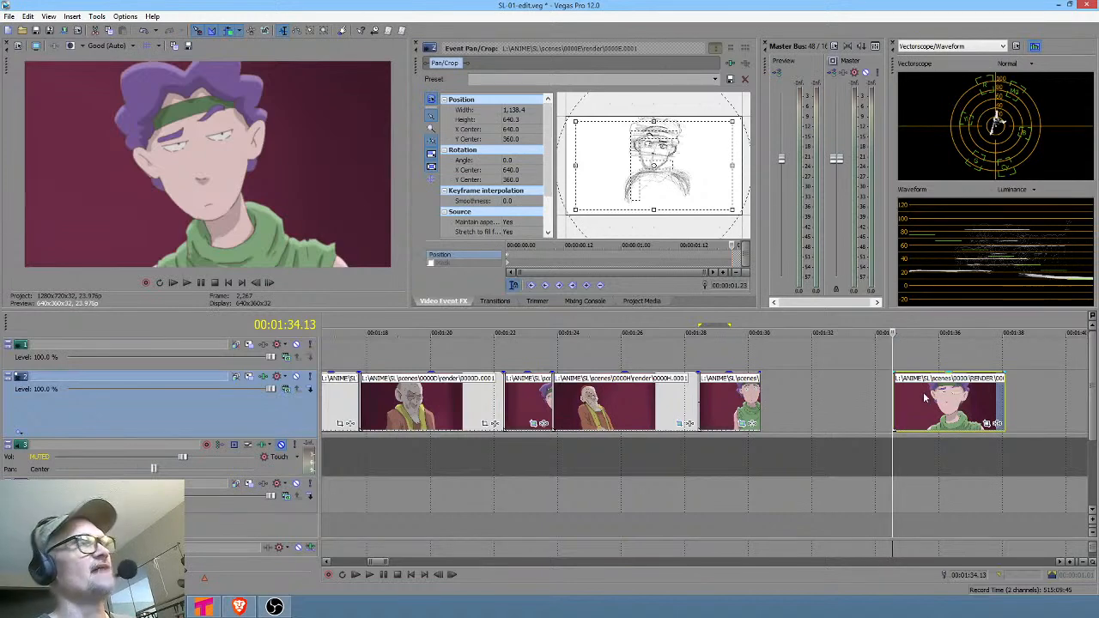
{"action": "left_click", "coordinate": [898, 395]}
{"action": "key", "text": "space"}
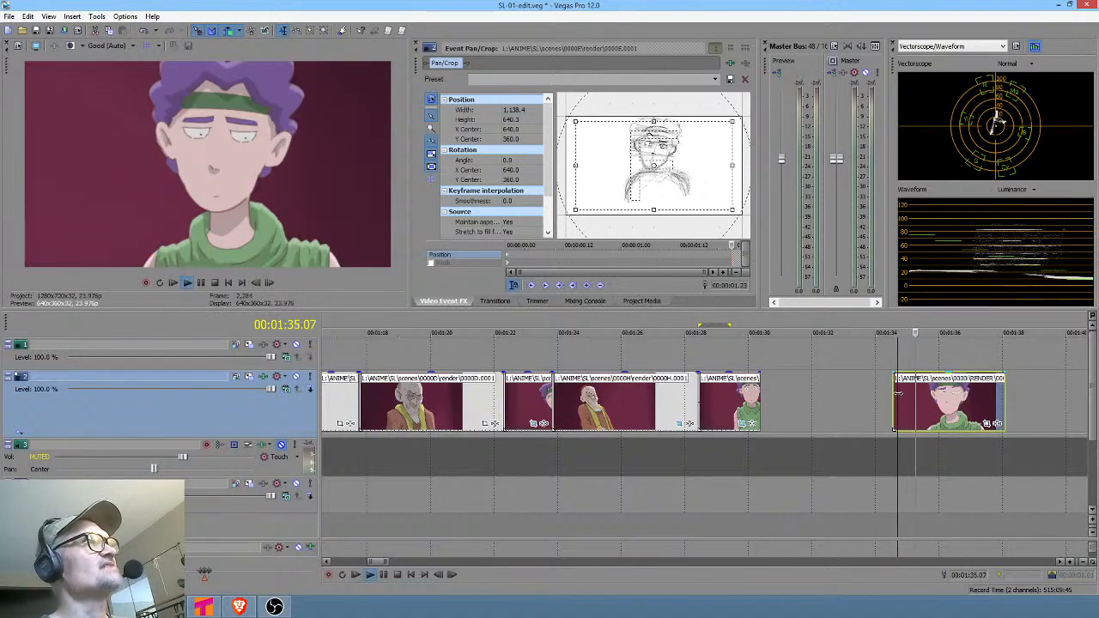
{"action": "key", "text": "space"}
Play the last front-facing clip from 00:01:28.10 and delete the 0000I clip that follows it.
{"action": "left_click", "coordinate": [701, 353]}
{"action": "key", "text": "space"}
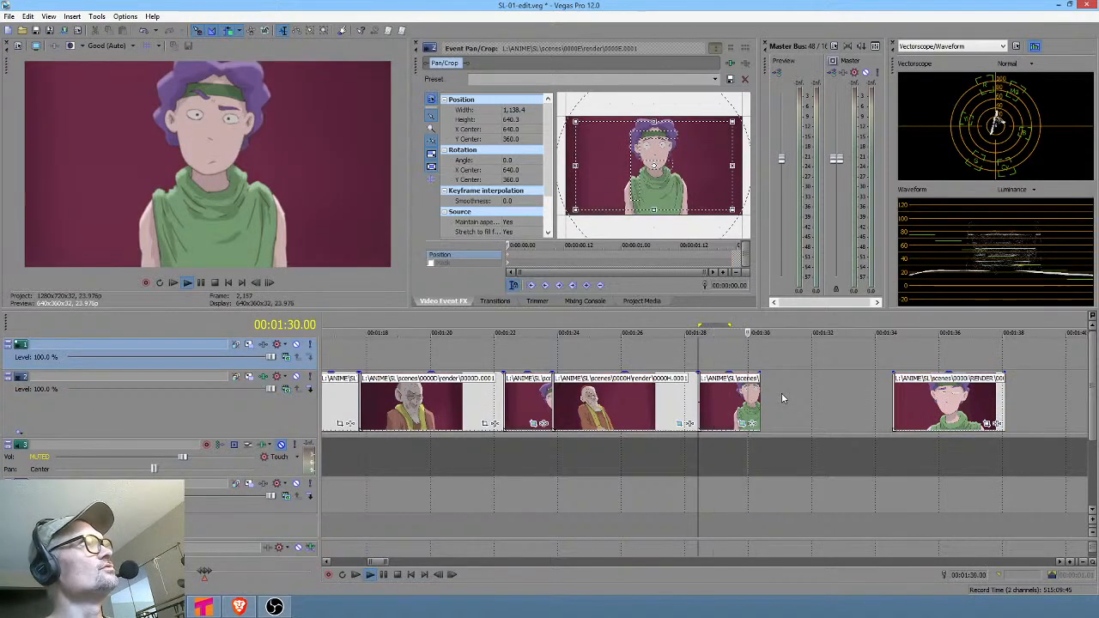
{"action": "key", "text": "space"}
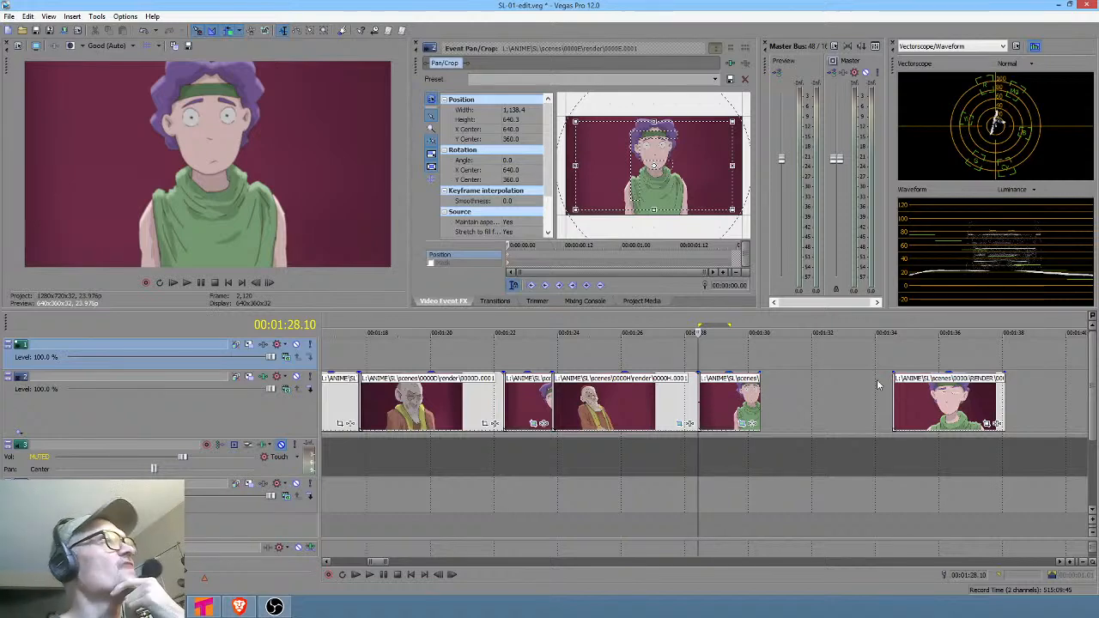
{"action": "left_click_drag", "start_coordinate": [915, 404], "coordinate": [1003, 406]}
{"action": "key", "text": "Delete"}
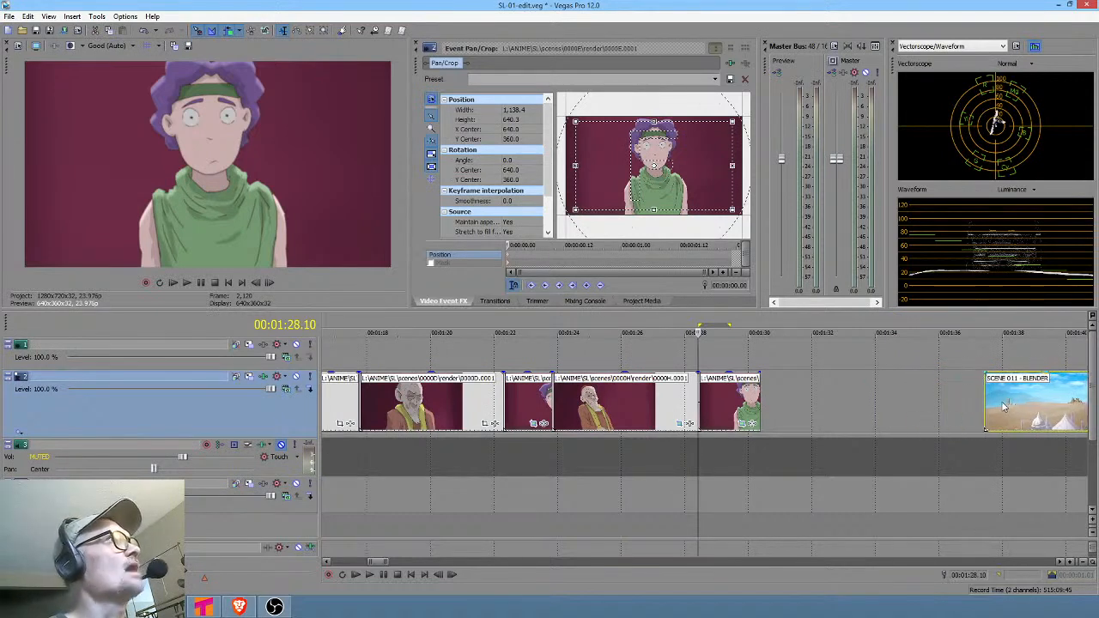
Replay the start of the last front-facing clip and play the whole opening sequence from 00:01:04.16.
{"action": "left_click", "coordinate": [704, 361]}
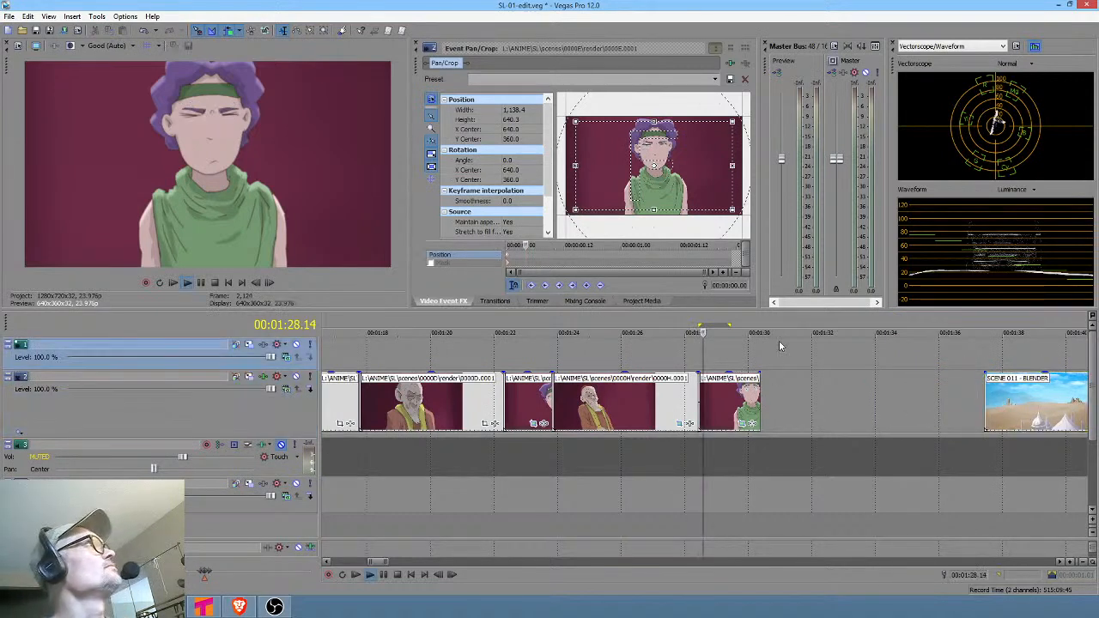
{"action": "left_click", "coordinate": [721, 399]}
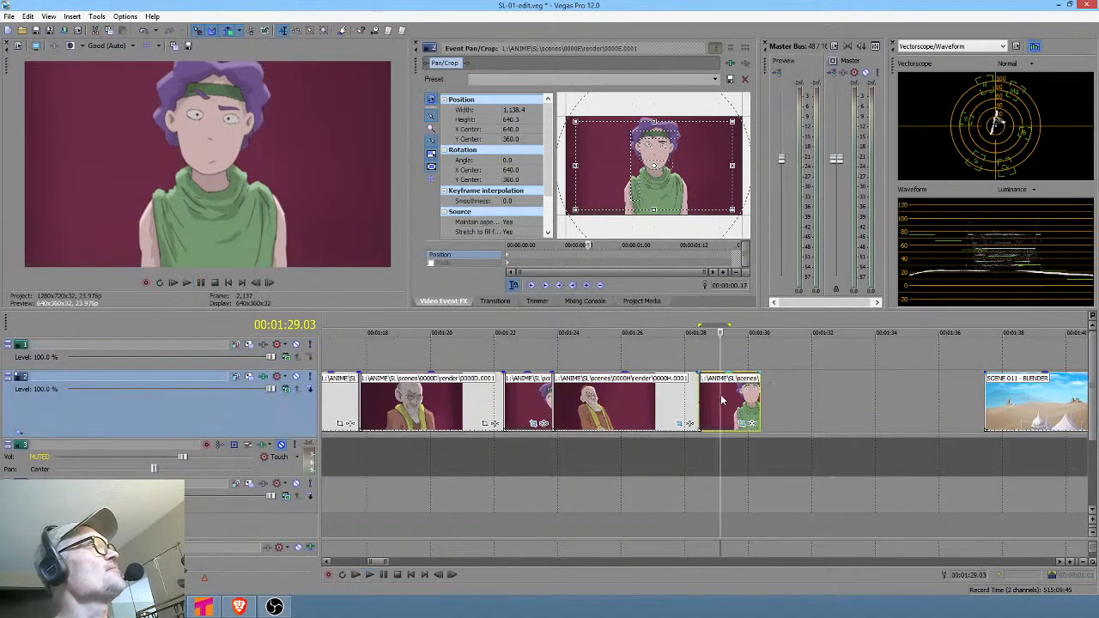
{"action": "scroll", "coordinate": [813, 418], "scroll_direction": "down", "scroll_amount": 2}
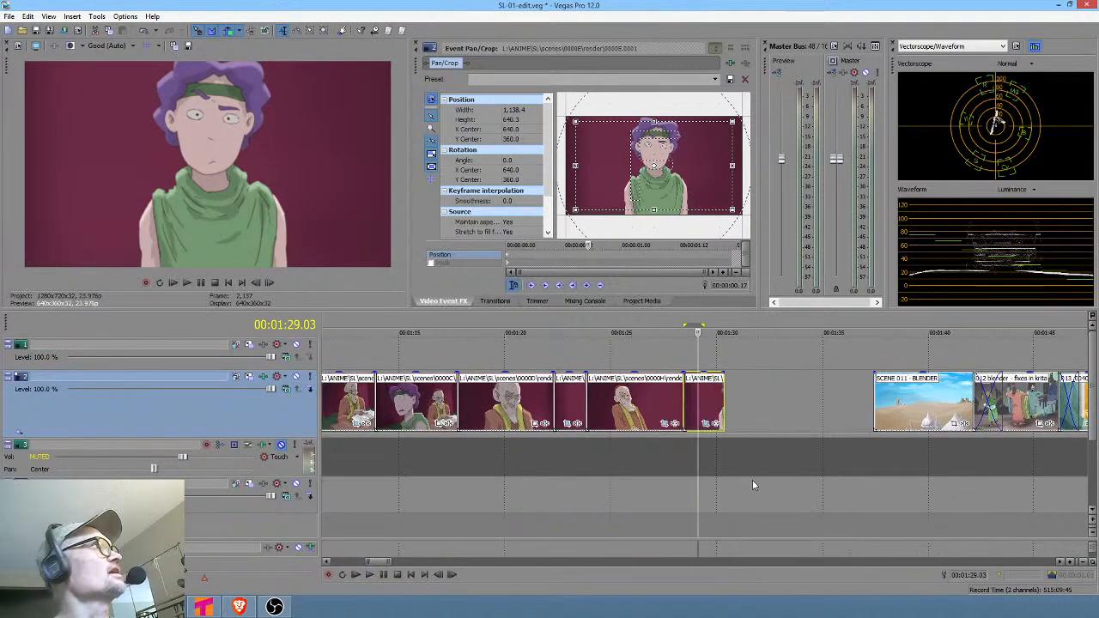
{"action": "scroll", "coordinate": [687, 469], "scroll_direction": "left", "scroll_amount": 5}
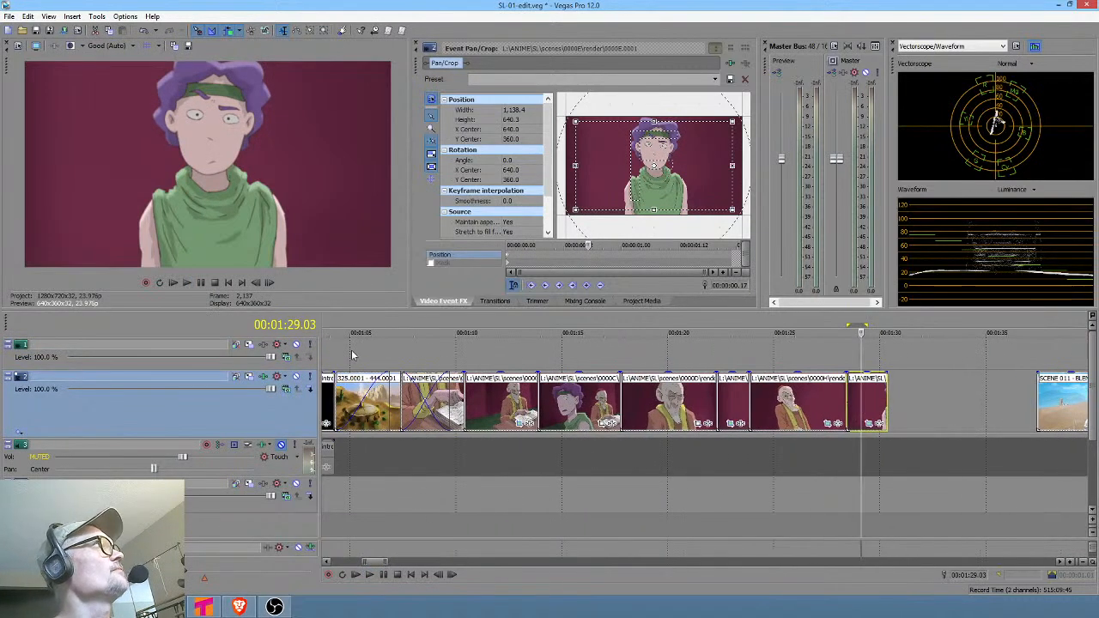
{"action": "left_click", "coordinate": [344, 354]}
{"action": "key", "text": "space"}
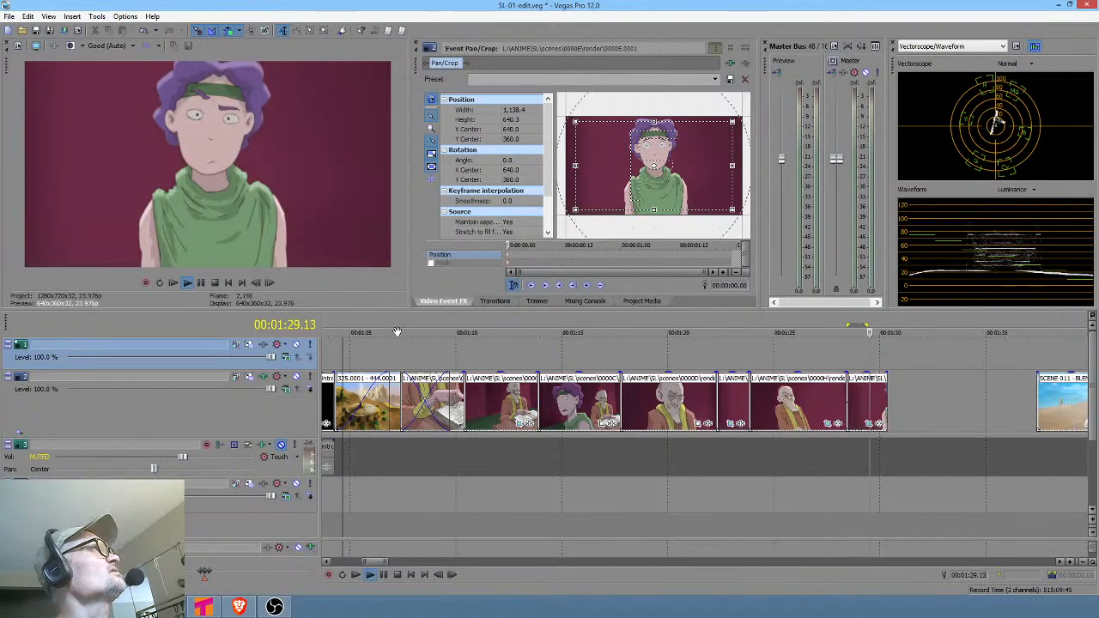
{"action": "key", "text": "space"}
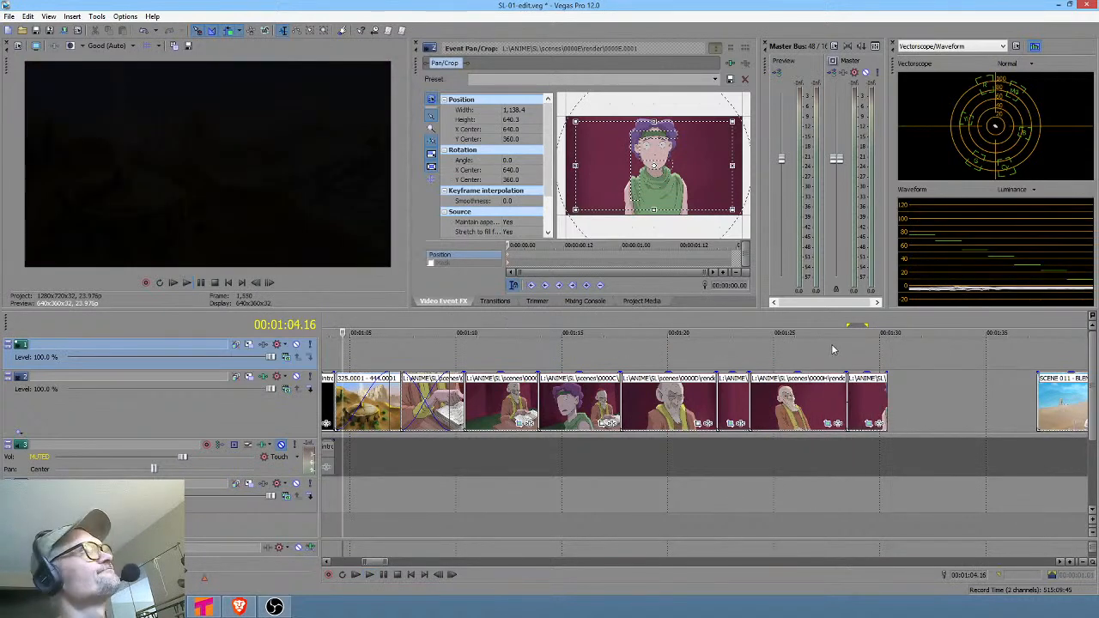
Scrub through the old man's shots and the short clip between them, checking the stretch from 00:01:17.18 to 00:01:29.13.
{"action": "left_click", "coordinate": [833, 346]}
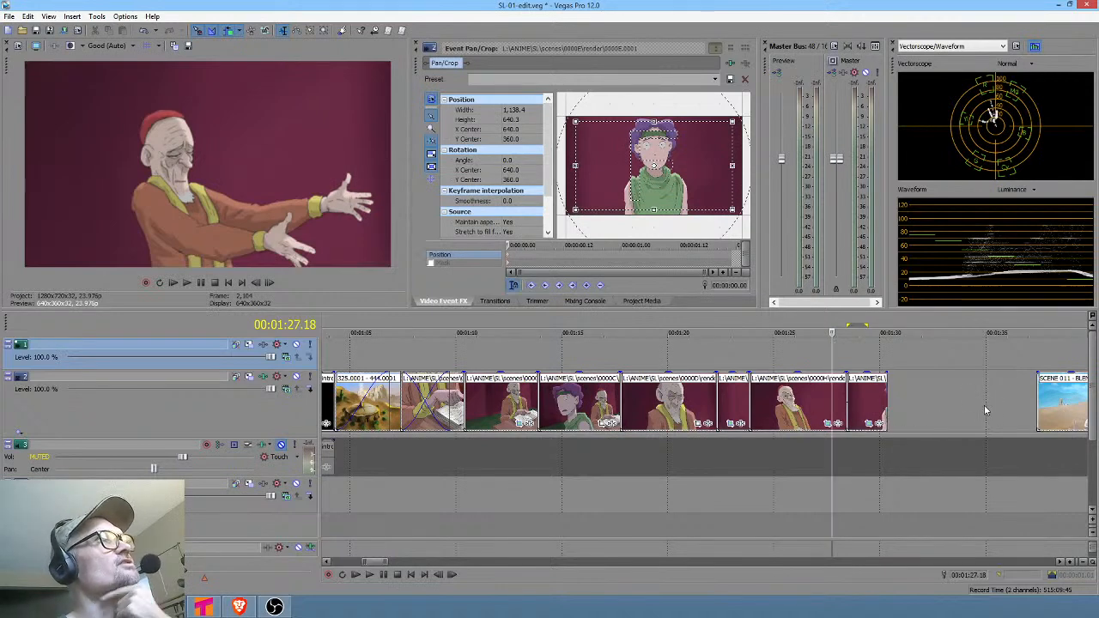
{"action": "left_click_drag", "start_coordinate": [717, 352], "coordinate": [791, 356]}
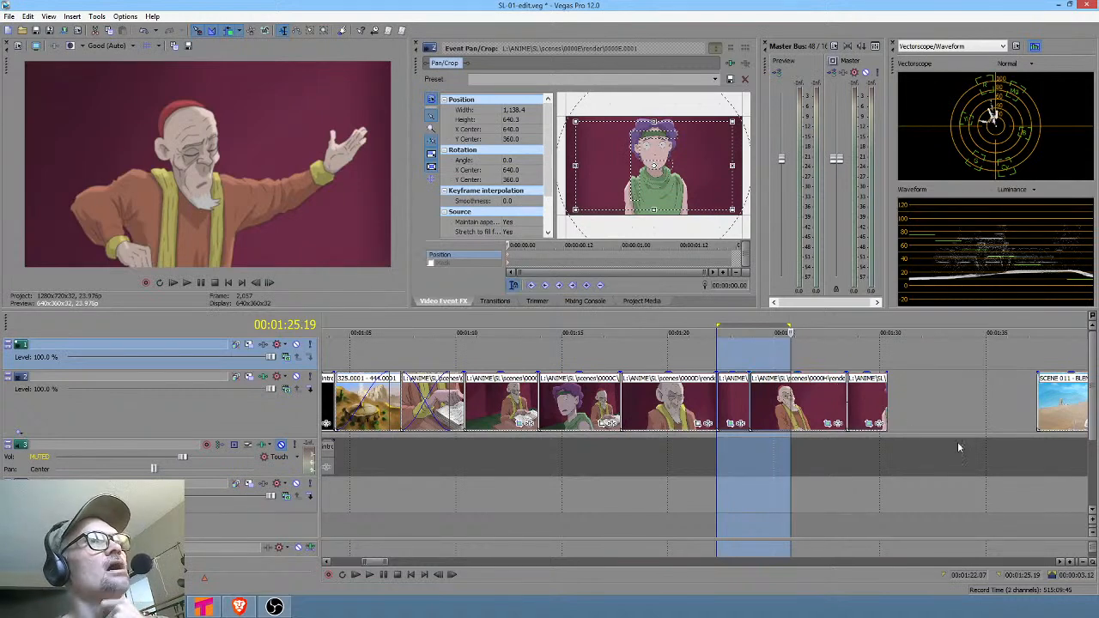
{"action": "left_click_drag", "start_coordinate": [623, 356], "coordinate": [814, 359]}
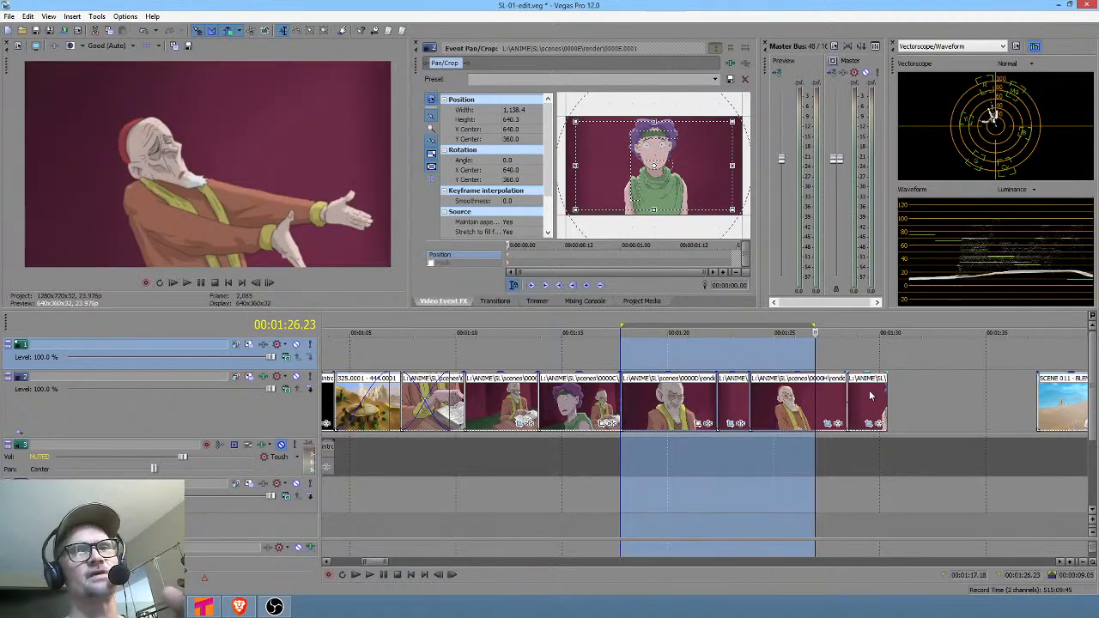
{"action": "left_click_drag", "start_coordinate": [814, 355], "coordinate": [870, 357]}
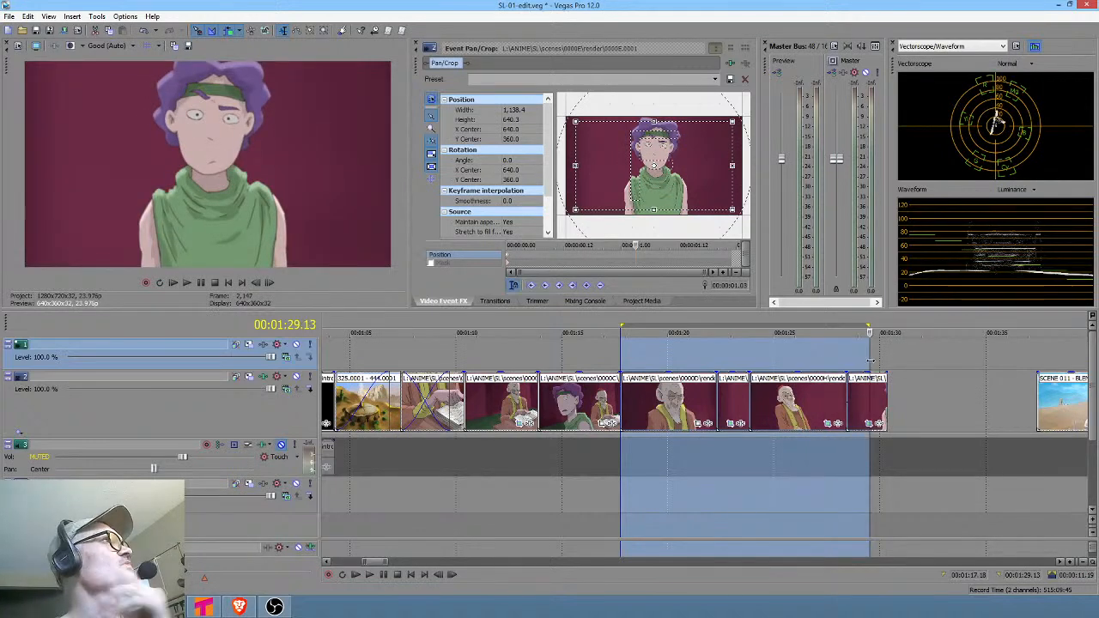
{"action": "left_click", "coordinate": [852, 359]}
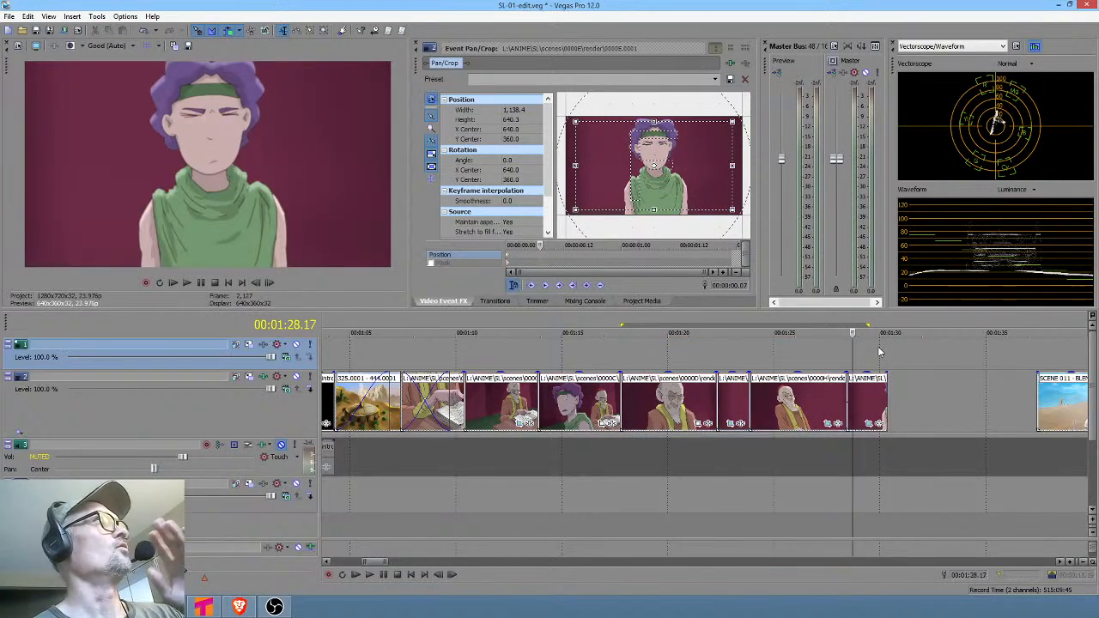
{"action": "left_click_drag", "start_coordinate": [629, 355], "coordinate": [749, 344]}
Play the old man's arm gestures in the 0000H clip from about 00:01:24.08.
{"action": "left_click", "coordinate": [761, 343]}
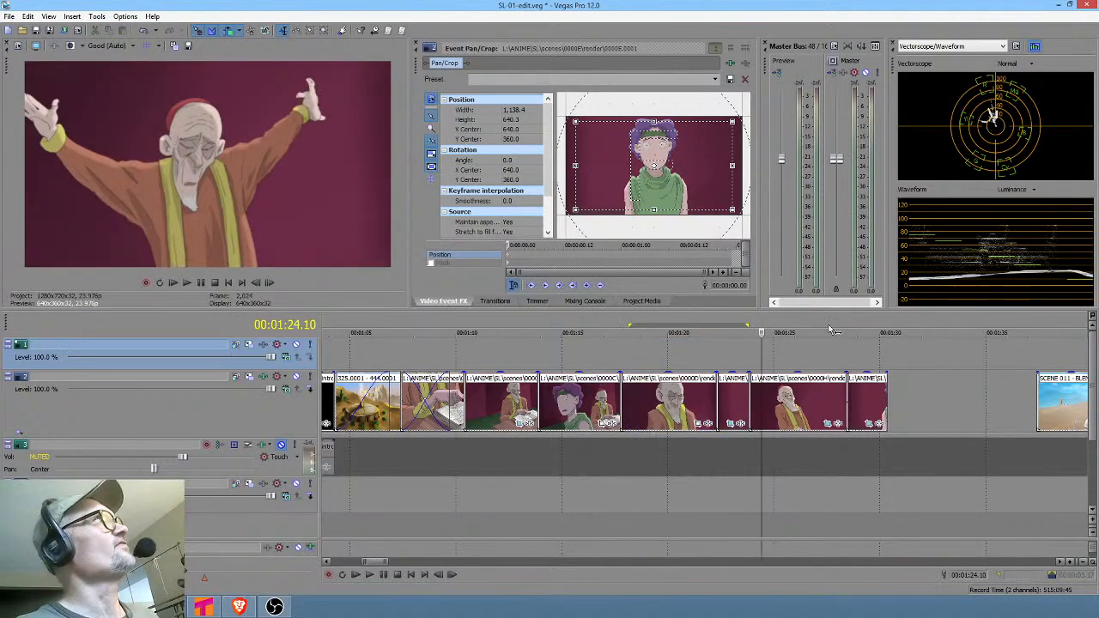
{"action": "key", "text": "space"}
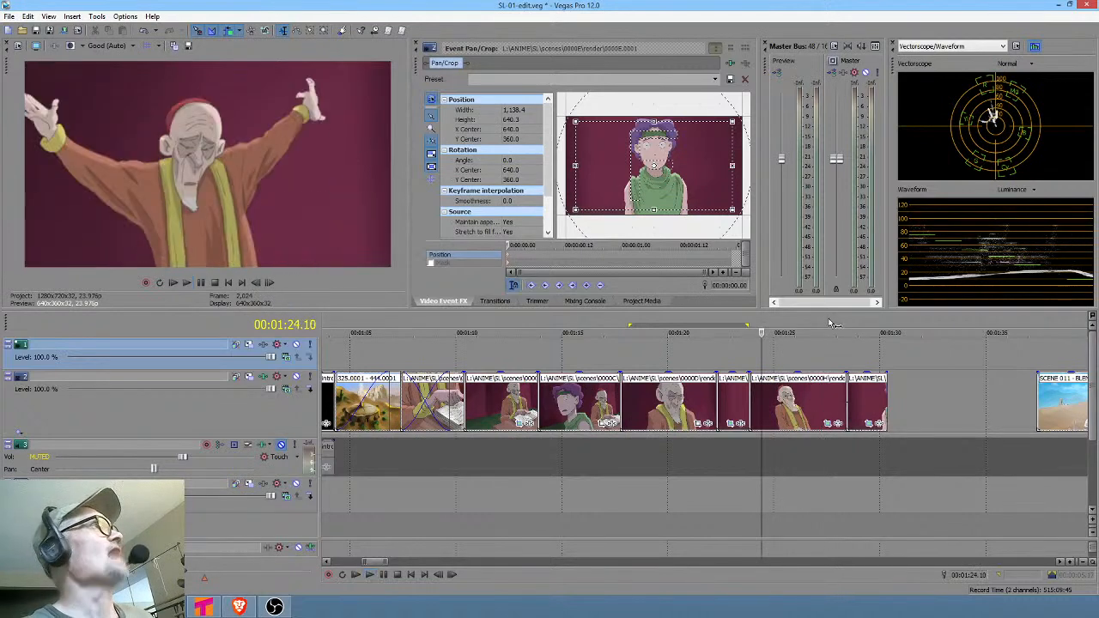
{"action": "key", "text": "space"}
{"action": "key", "text": "space"}
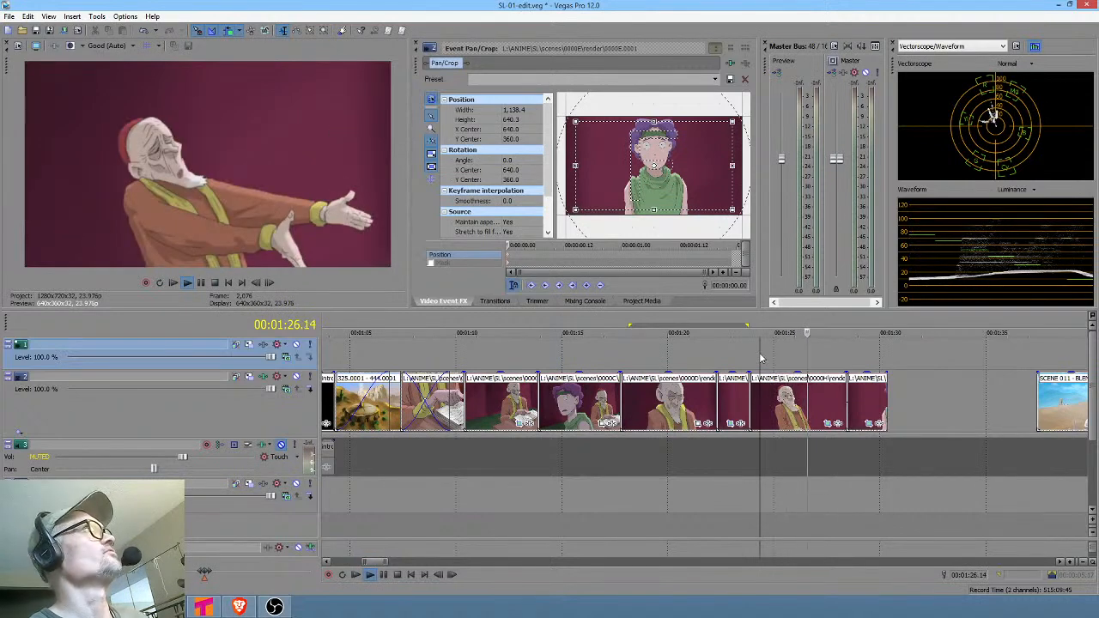
{"action": "key", "text": "space"}
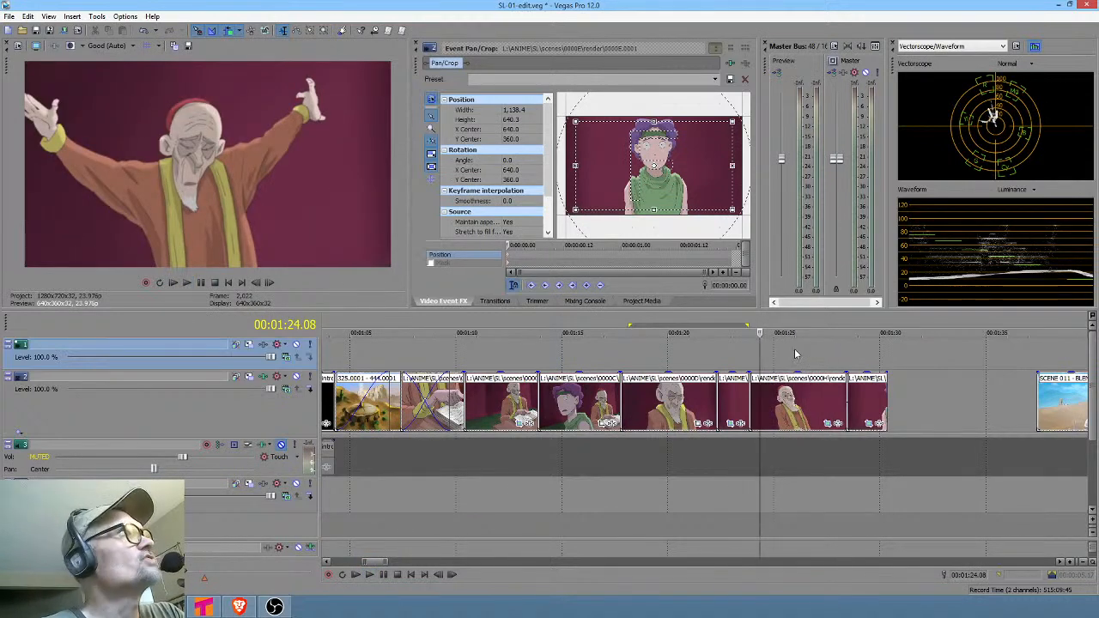
Scrub from the old man's last gesture into the front-facing reaction clip, checking 00:01:26.00 to 00:01:29.12, and select that clip.
{"action": "left_click_drag", "start_coordinate": [795, 348], "coordinate": [808, 343]}
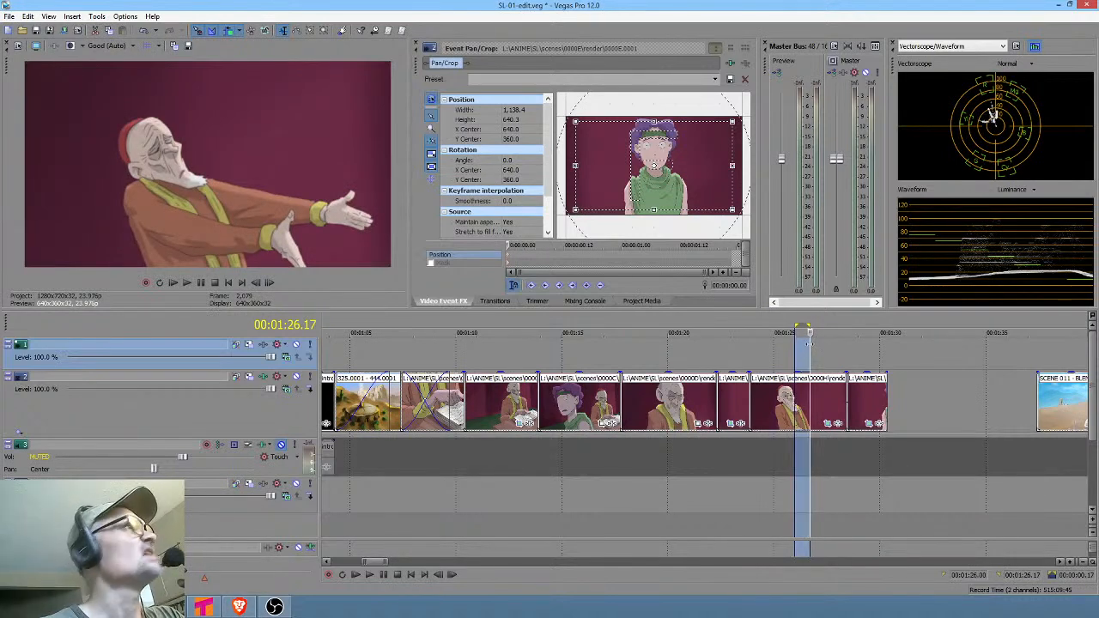
{"action": "left_click_drag", "start_coordinate": [819, 354], "coordinate": [864, 352]}
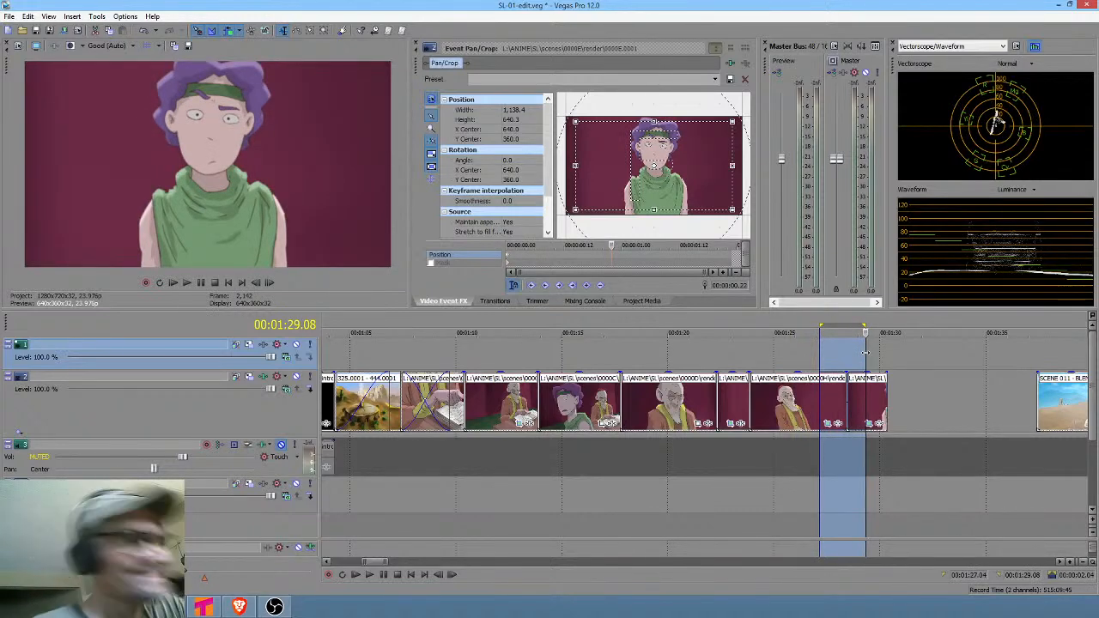
{"action": "left_click", "coordinate": [862, 339]}
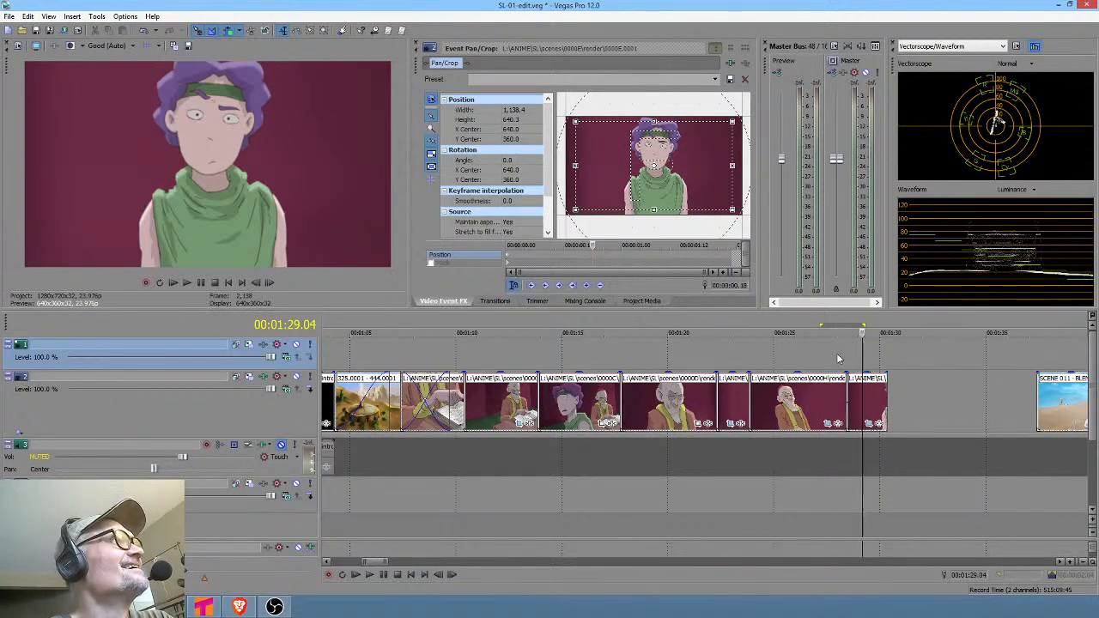
{"action": "left_click_drag", "start_coordinate": [817, 359], "coordinate": [860, 358]}
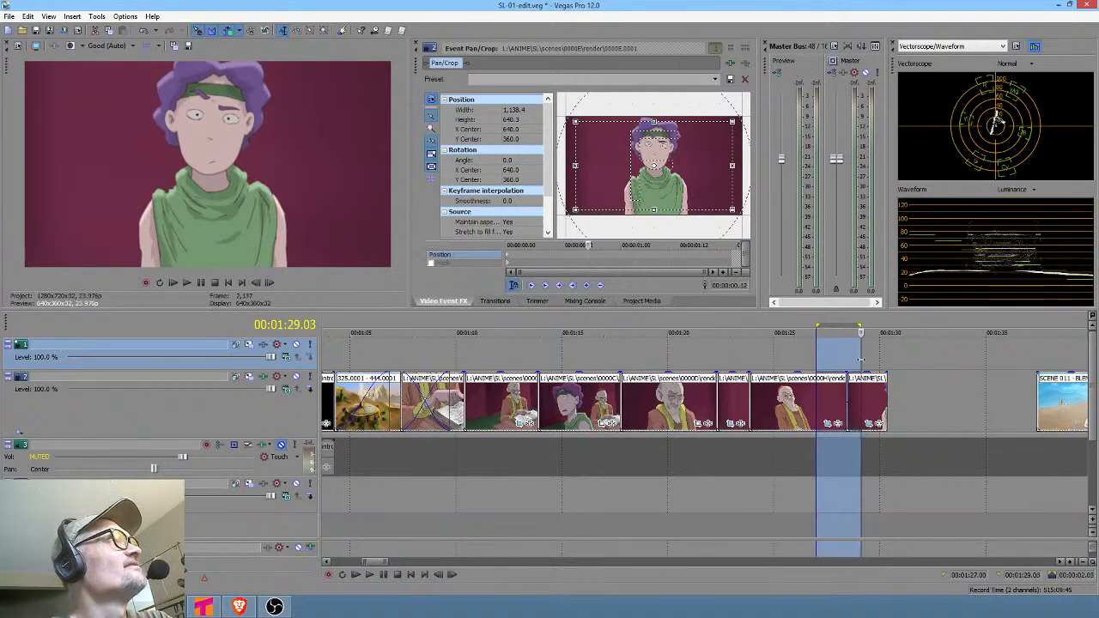
{"action": "left_click", "coordinate": [869, 400]}
{"action": "scroll", "coordinate": [865, 393], "scroll_direction": "up", "scroll_amount": 4}
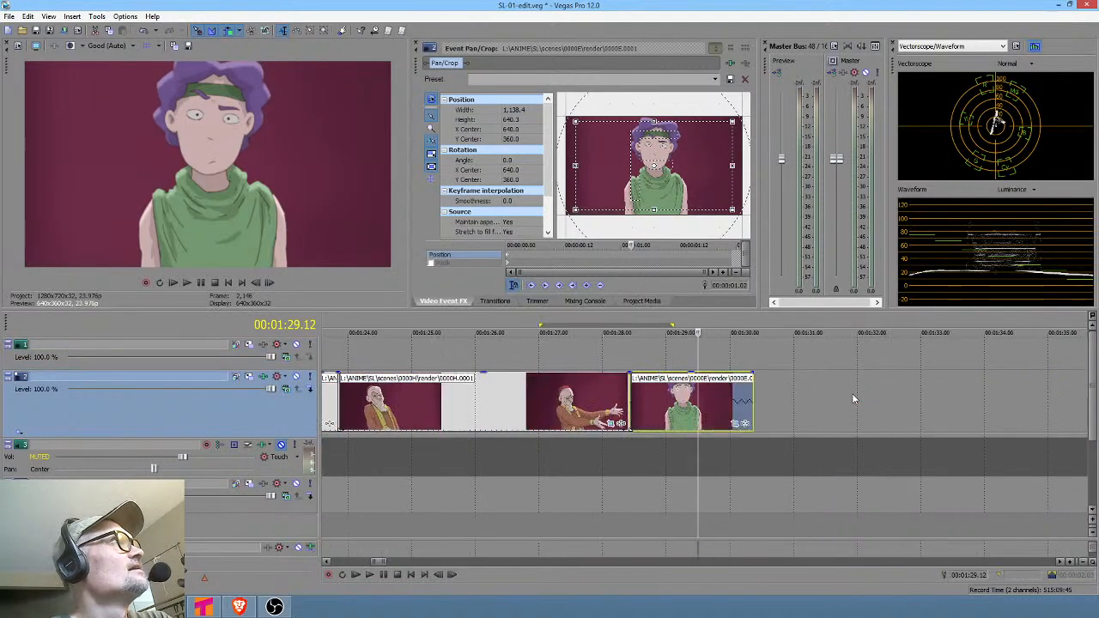
{"action": "left_click", "coordinate": [691, 395]}
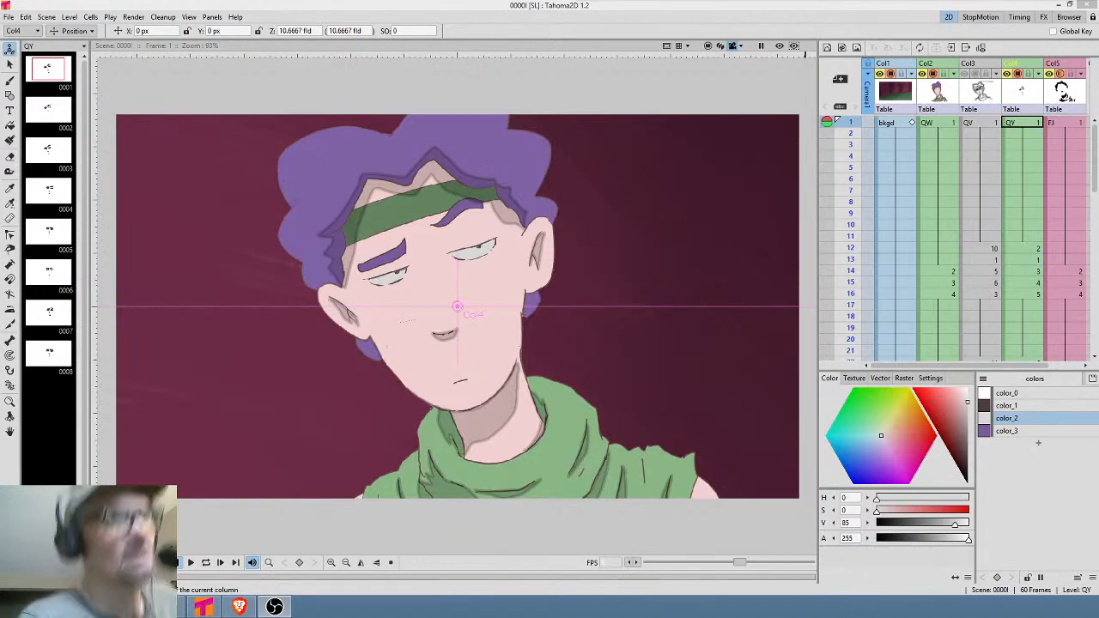
Switch to Tahoma2D and open the recent scene 0000E.tnz.
{"action": "left_click", "coordinate": [8, 17]}
{"action": "mouse_move", "coordinate": [25, 17]}
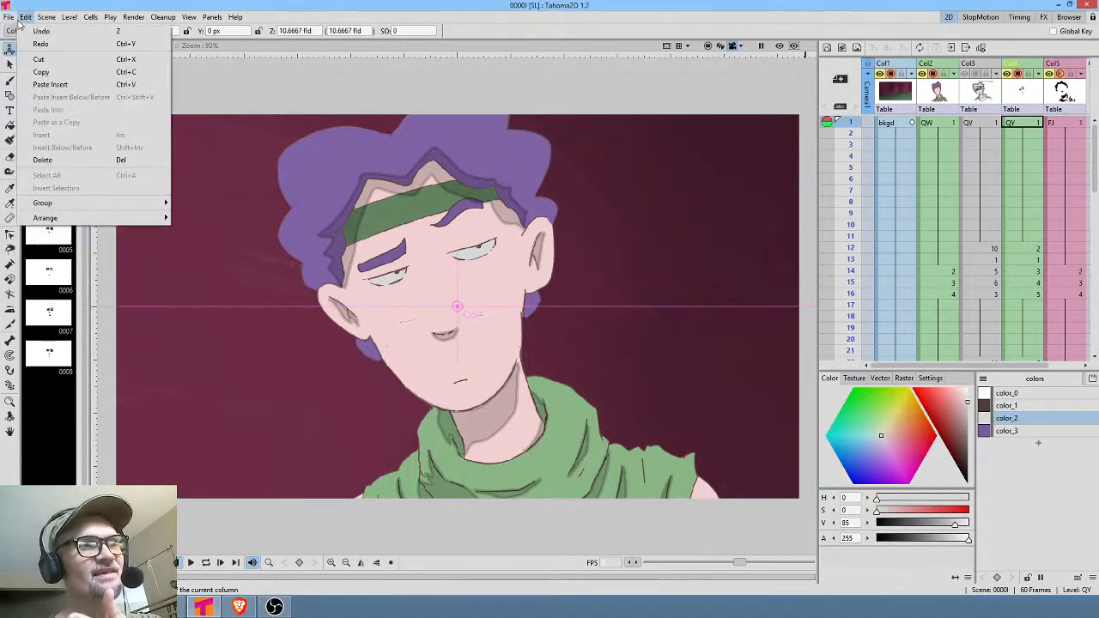
{"action": "mouse_move", "coordinate": [19, 70]}
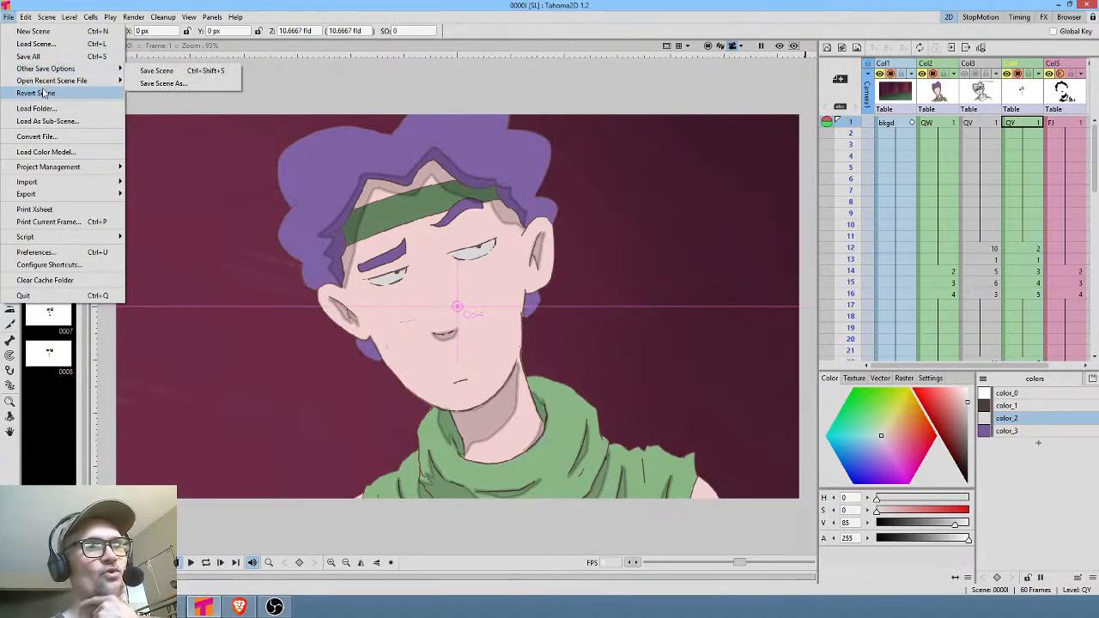
{"action": "mouse_move", "coordinate": [52, 80]}
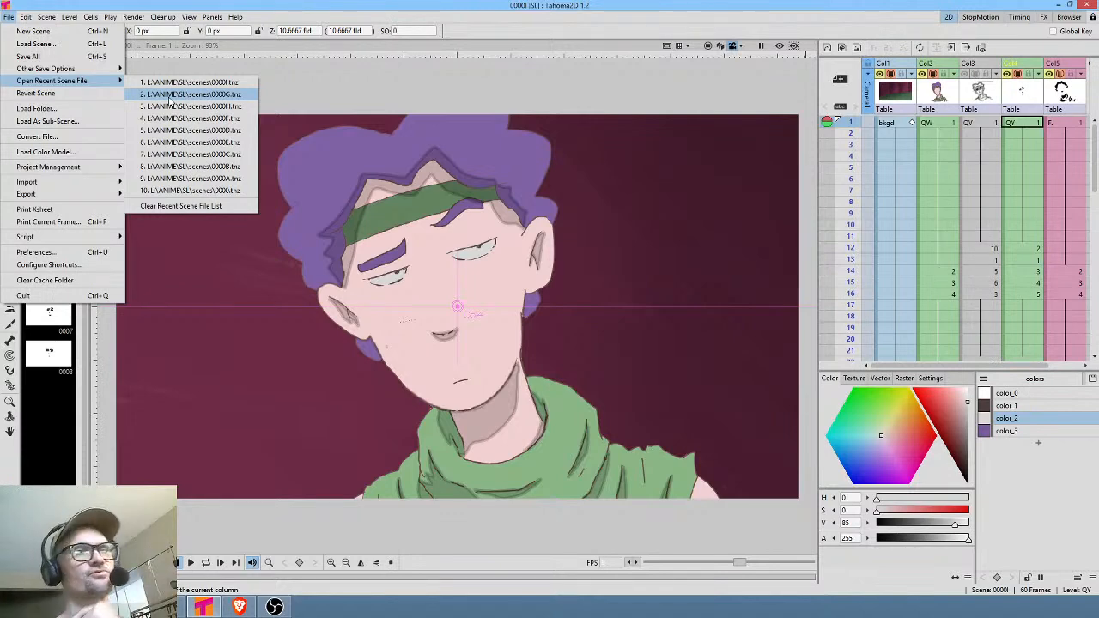
{"action": "left_click", "coordinate": [159, 142]}
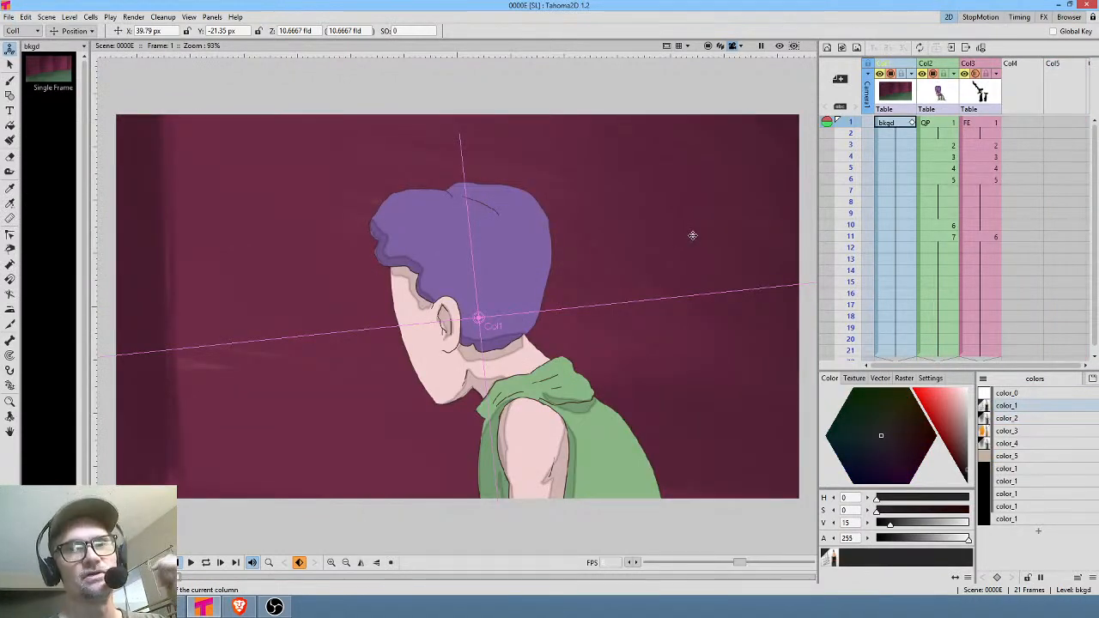
Extend drawing 1 in the QP and FE columns by one frame and shift both columns down to start at frame 2.
{"action": "left_click", "coordinate": [935, 123]}
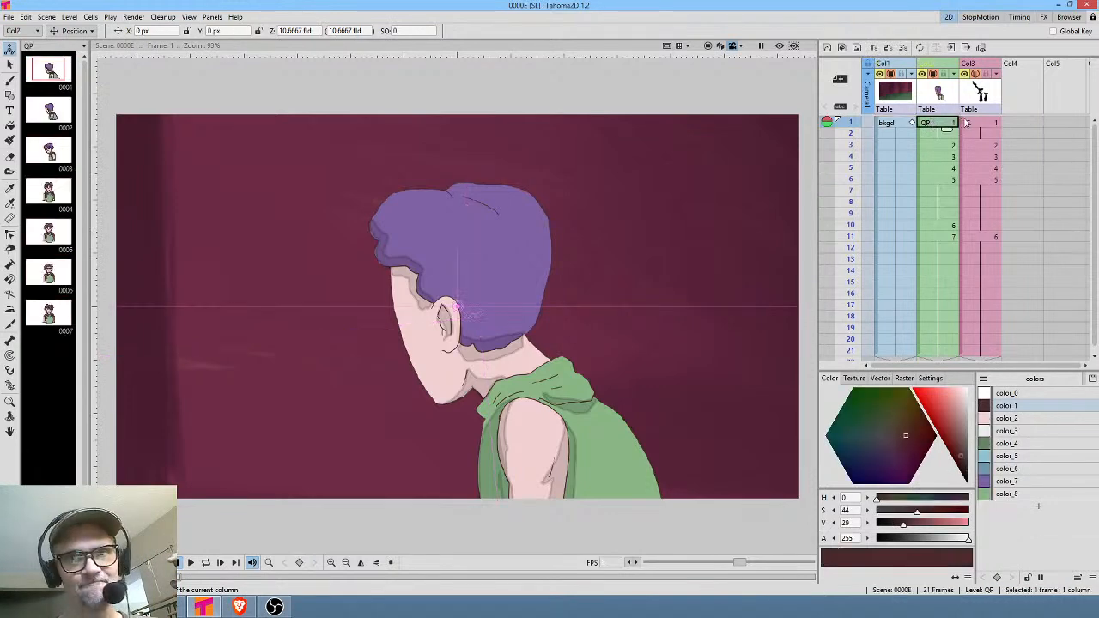
{"action": "left_click", "coordinate": [968, 124], "text": "shift"}
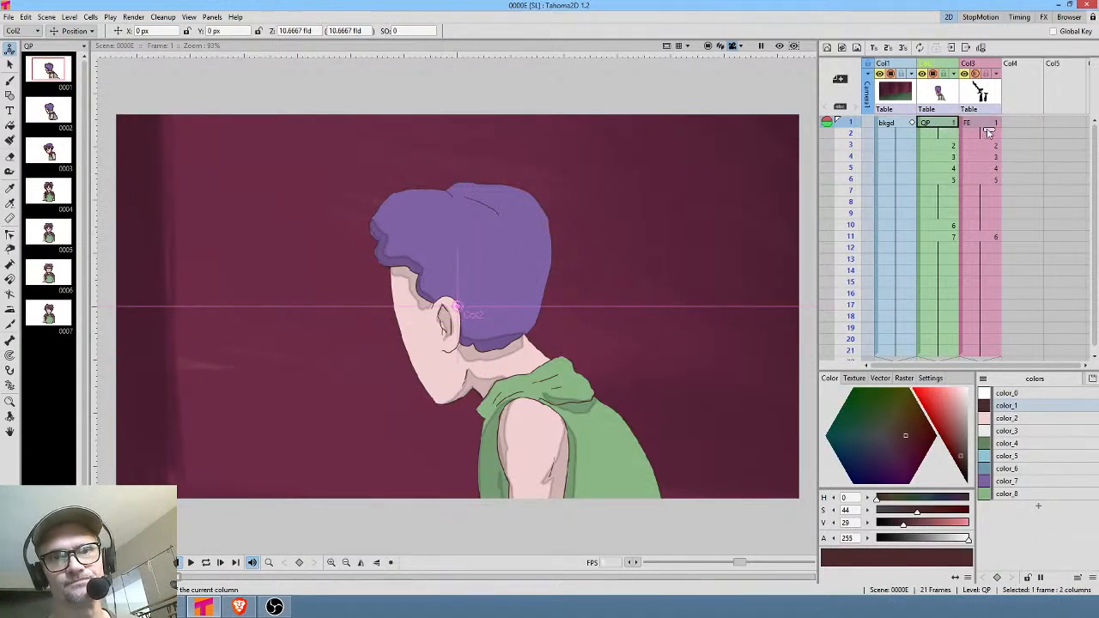
{"action": "left_click_drag", "start_coordinate": [989, 132], "coordinate": [986, 144]}
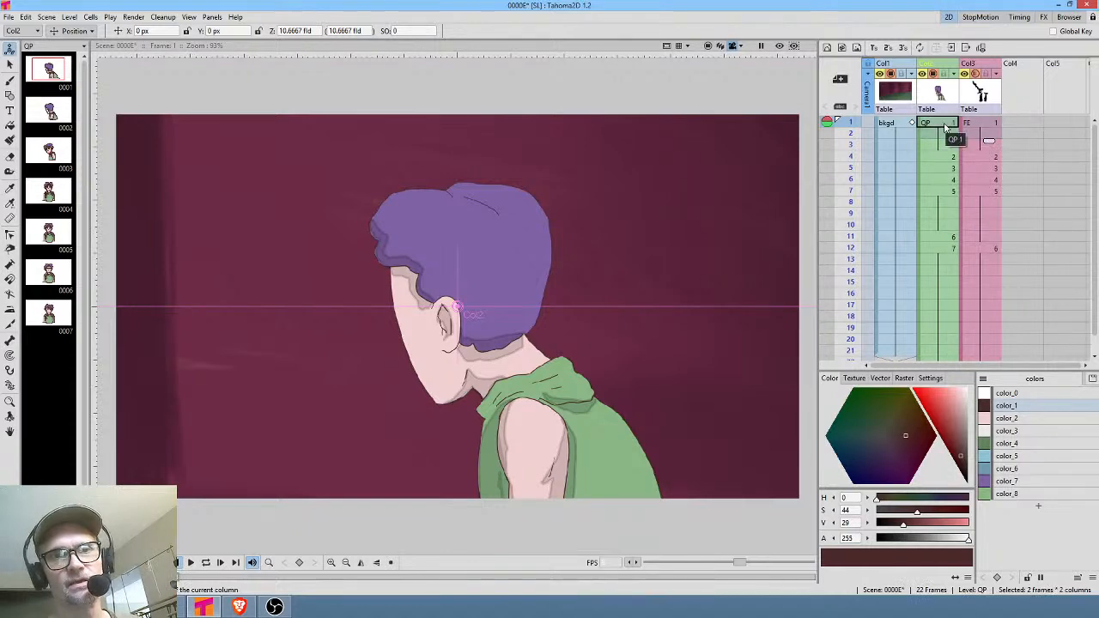
{"action": "left_click_drag", "start_coordinate": [919, 136], "coordinate": [920, 145]}
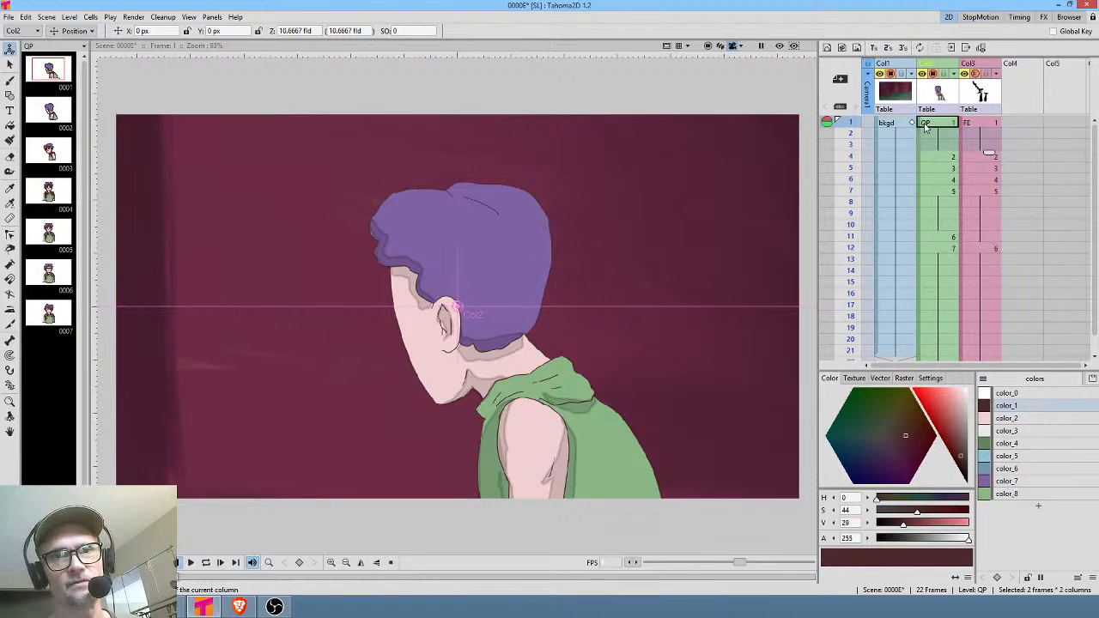
{"action": "left_click", "coordinate": [929, 123]}
{"action": "left_click", "coordinate": [918, 163]}
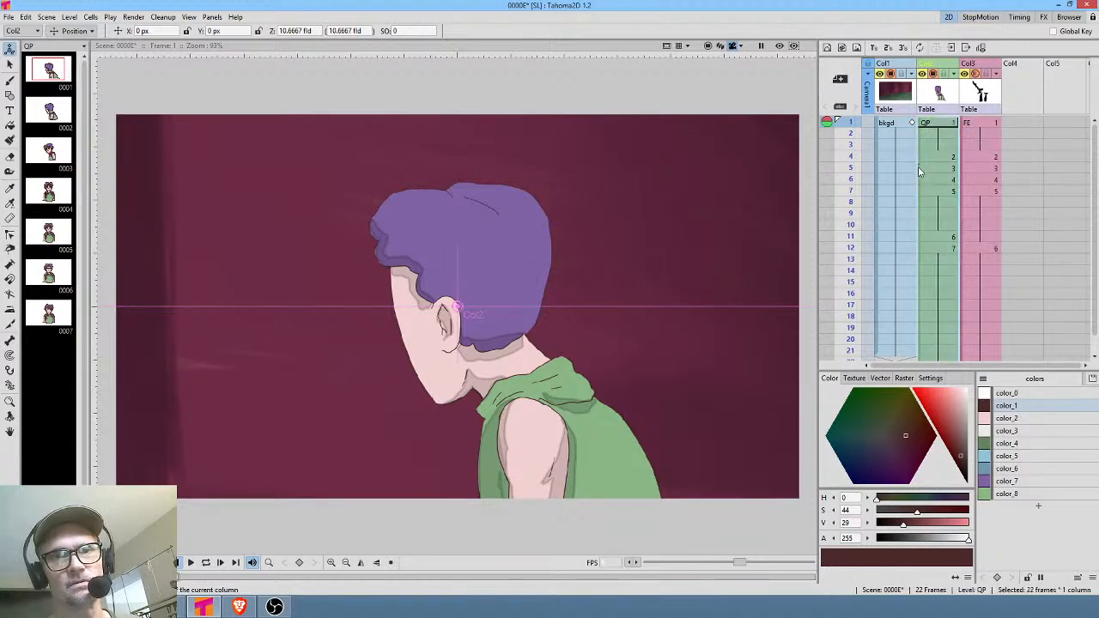
{"action": "left_click_drag", "start_coordinate": [918, 178], "coordinate": [919, 190]}
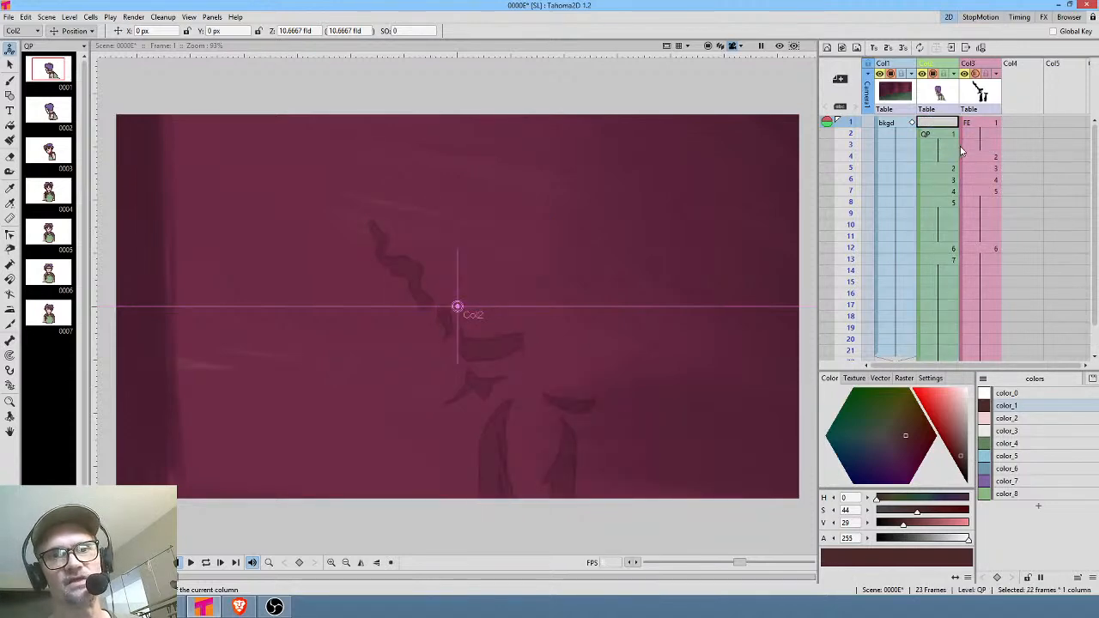
{"action": "left_click", "coordinate": [961, 145]}
{"action": "left_click_drag", "start_coordinate": [961, 144], "coordinate": [960, 156]}
Delete eight frames from frame 2 onward so that the QP and FE columns start with drawing 5.
{"action": "left_click", "coordinate": [946, 136]}
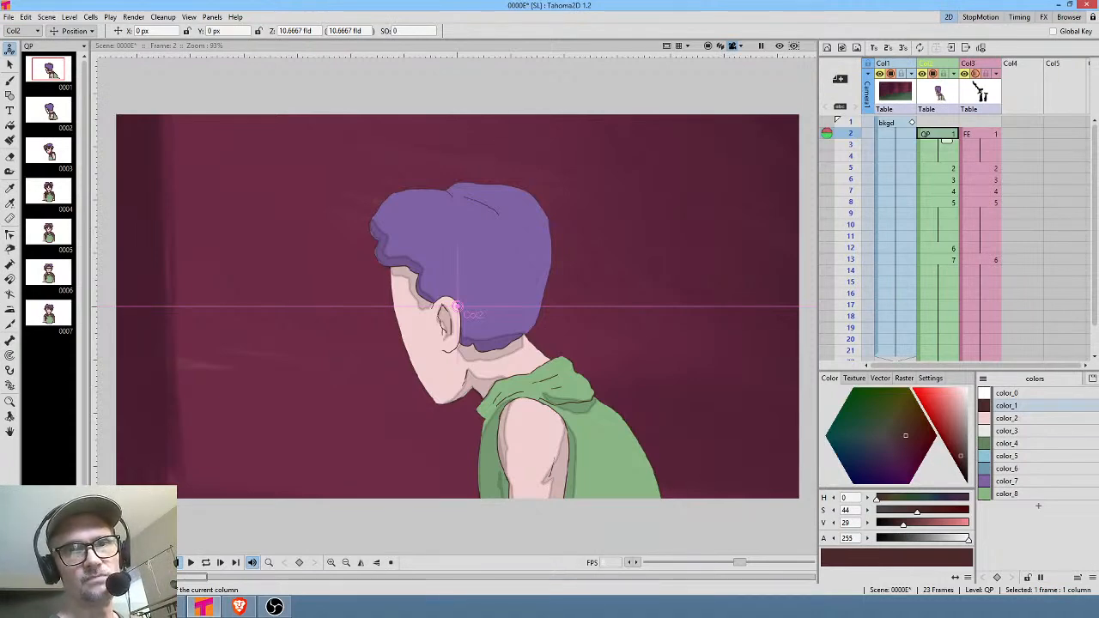
{"action": "key", "text": "Delete"}
{"action": "key", "text": "Delete"}
{"action": "key", "text": "Delete"}
{"action": "key", "text": "Delete"}
{"action": "key", "text": "Delete"}
{"action": "key", "text": "Delete"}
{"action": "key", "text": "Delete"}
{"action": "key", "text": "Delete"}
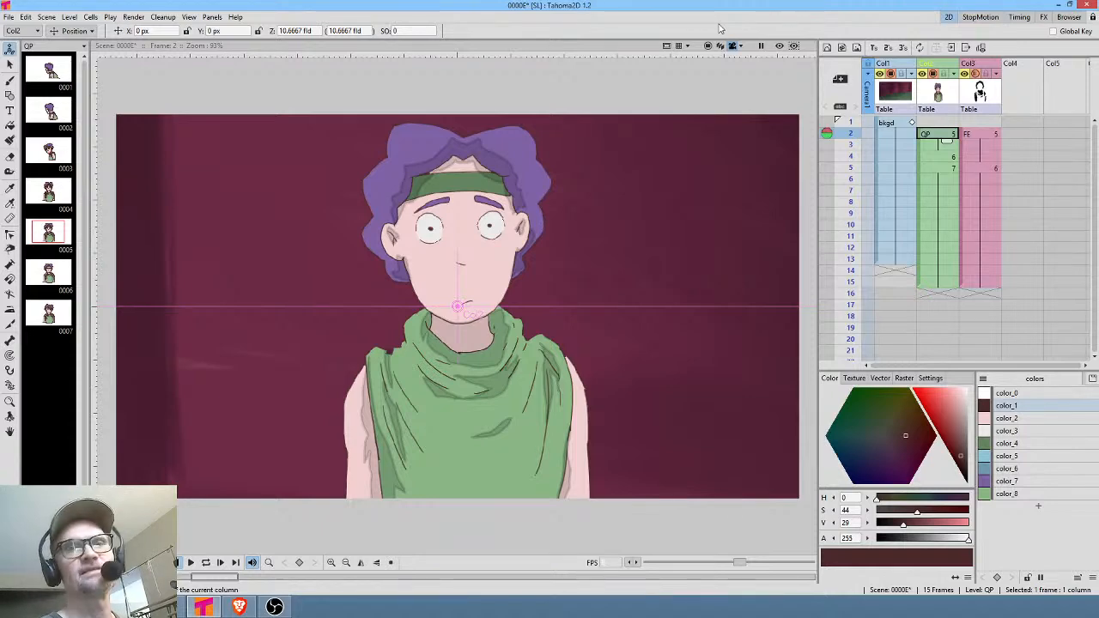
Check QP drawings 6 and 7, try shifting the QP column down one frame, and undo the shift.
{"action": "left_click", "coordinate": [947, 159]}
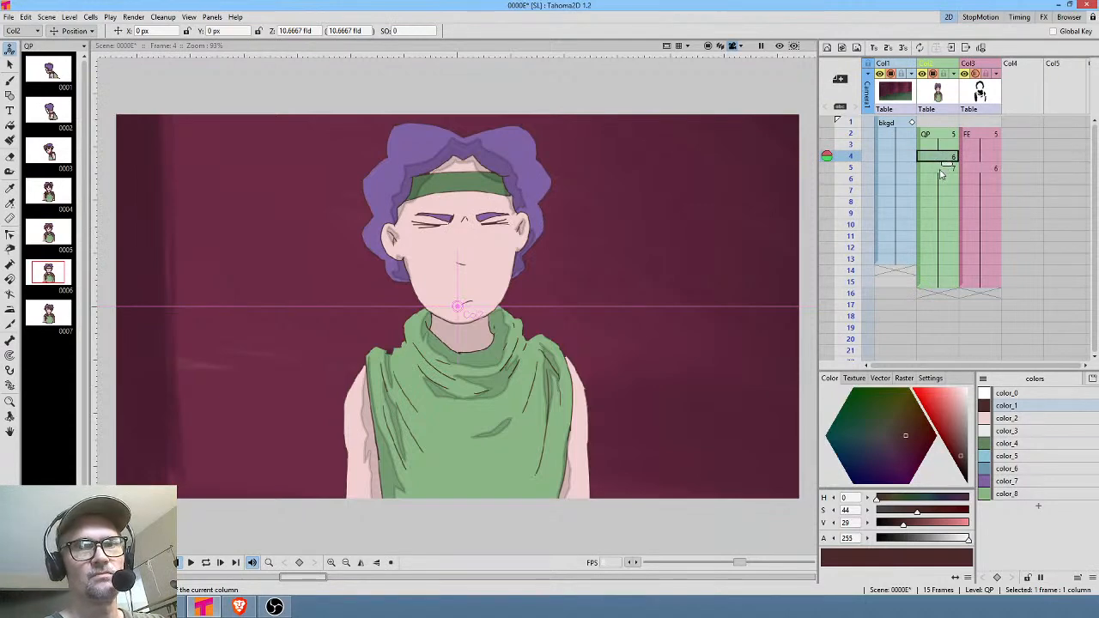
{"action": "left_click", "coordinate": [940, 173]}
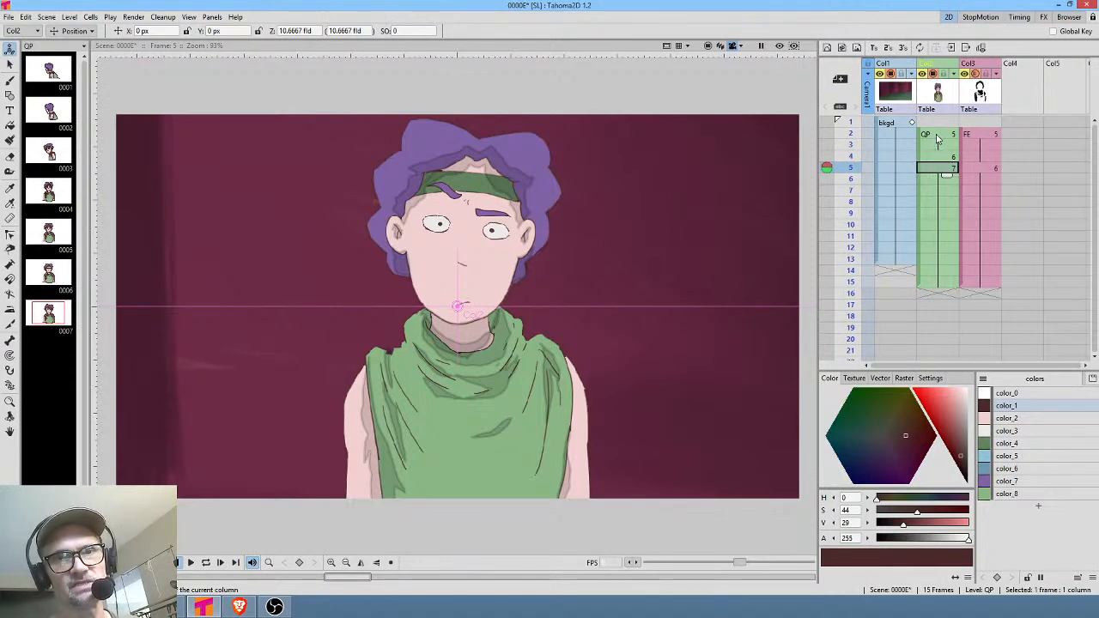
{"action": "left_click", "coordinate": [918, 143]}
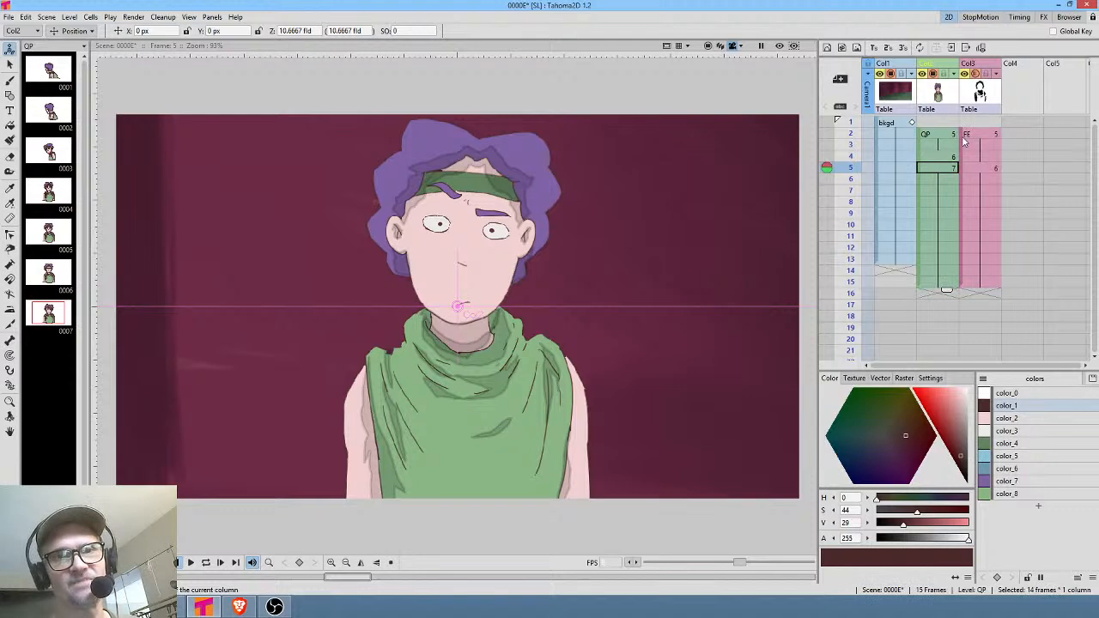
{"action": "left_click", "coordinate": [963, 142]}
{"action": "left_click_drag", "start_coordinate": [918, 143], "coordinate": [921, 147]}
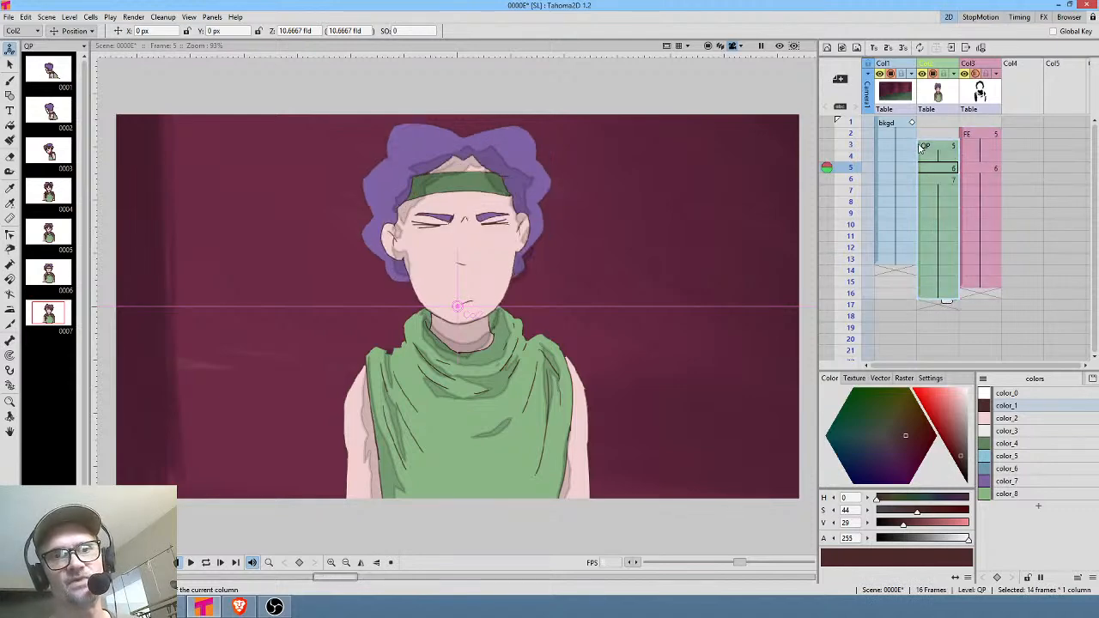
{"action": "key", "text": "ctrl+z"}
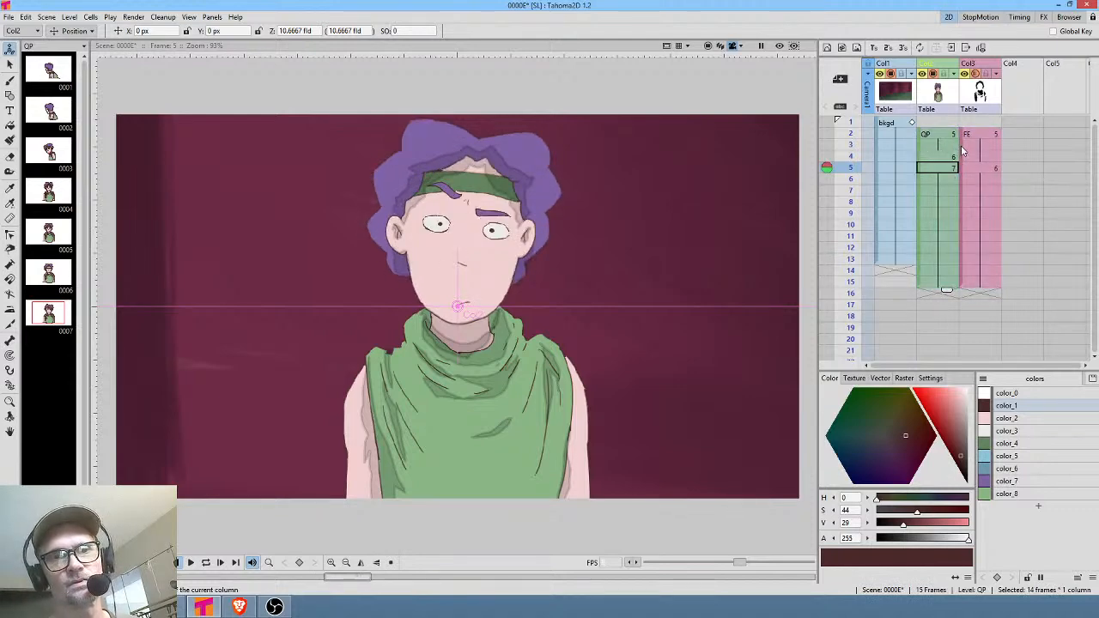
Move all remaining QP and FE drawings down so both columns start at frame 15.
{"action": "left_click", "coordinate": [963, 150]}
{"action": "left_click_drag", "start_coordinate": [917, 146], "coordinate": [918, 302]}
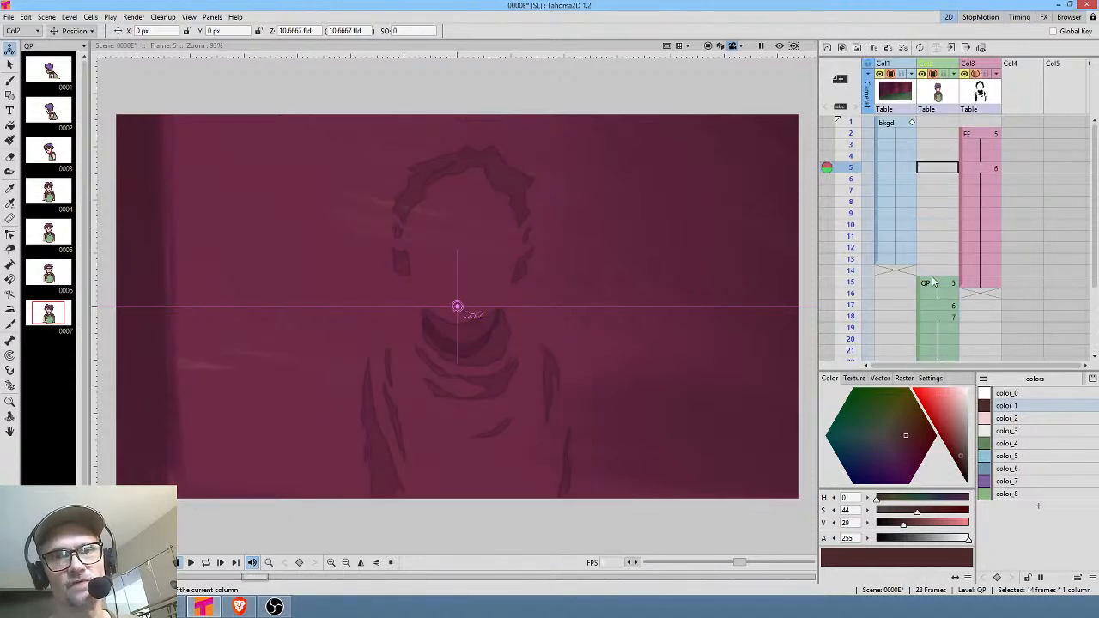
{"action": "left_click_drag", "start_coordinate": [965, 149], "coordinate": [963, 320]}
{"action": "scroll", "coordinate": [975, 146], "scroll_direction": "down", "scroll_amount": 3}
{"action": "scroll", "coordinate": [975, 145], "scroll_direction": "down", "scroll_amount": 1}
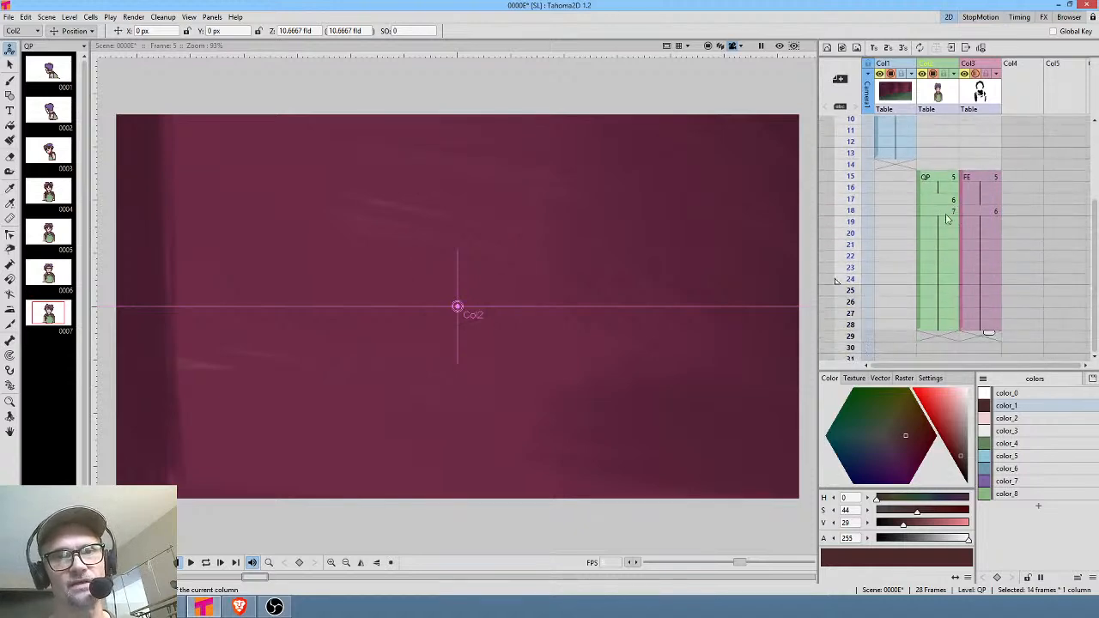
Move the hold of QP 7 and FE 6 from frame 18 to frame 1 and extend it through frame 13.
{"action": "left_click", "coordinate": [942, 213]}
{"action": "left_click", "coordinate": [984, 326], "text": "shift"}
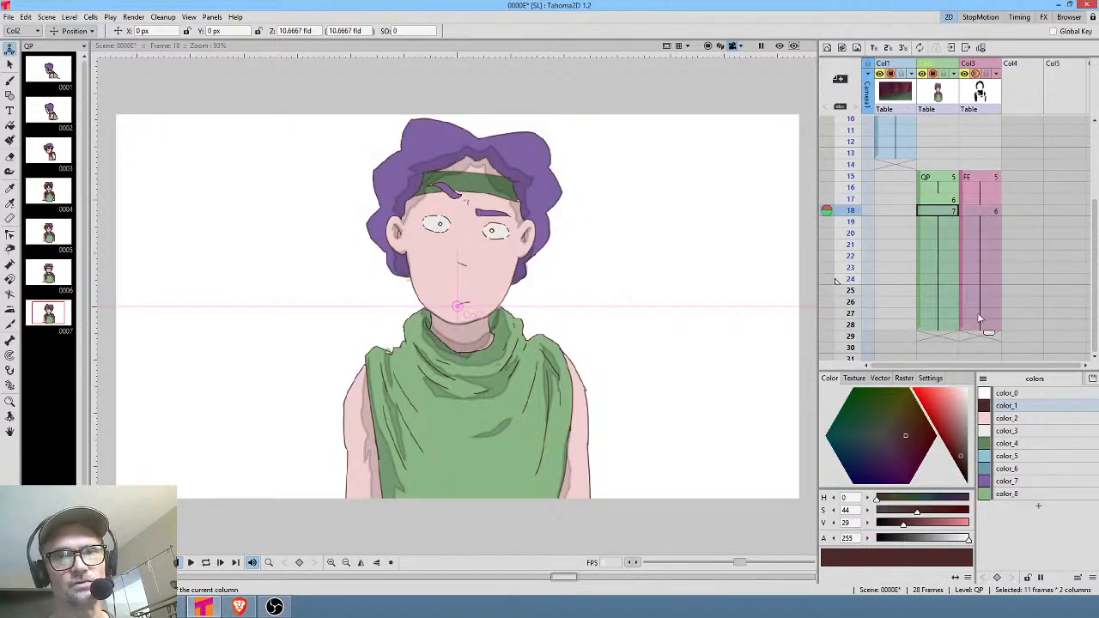
{"action": "key", "text": "Delete"}
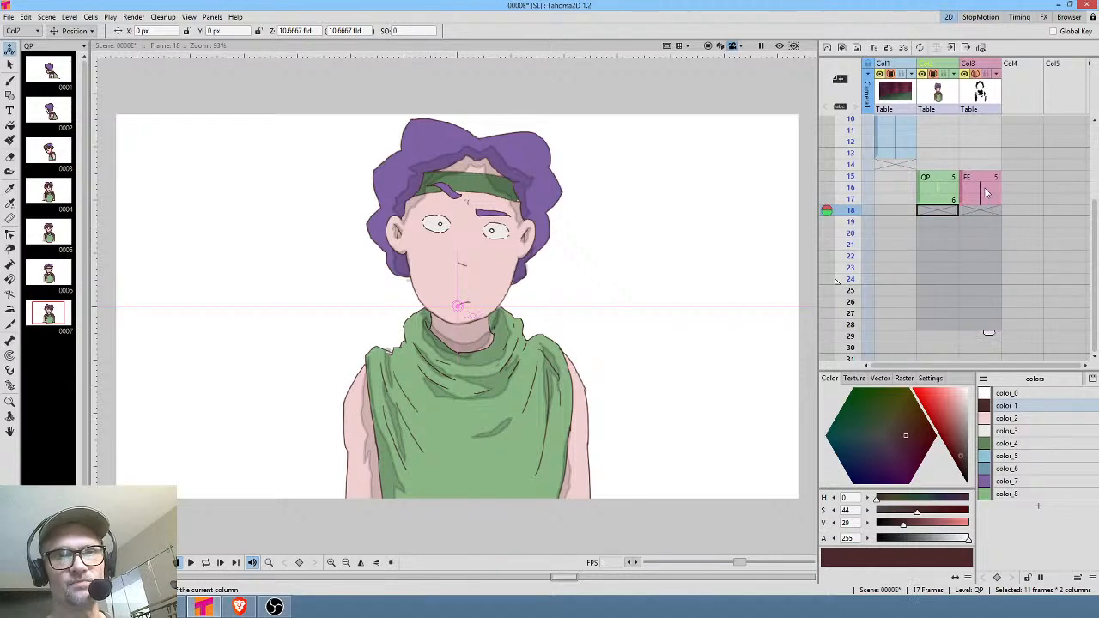
{"action": "scroll", "coordinate": [945, 189], "scroll_direction": "up", "scroll_amount": 3}
{"action": "left_click", "coordinate": [932, 124]}
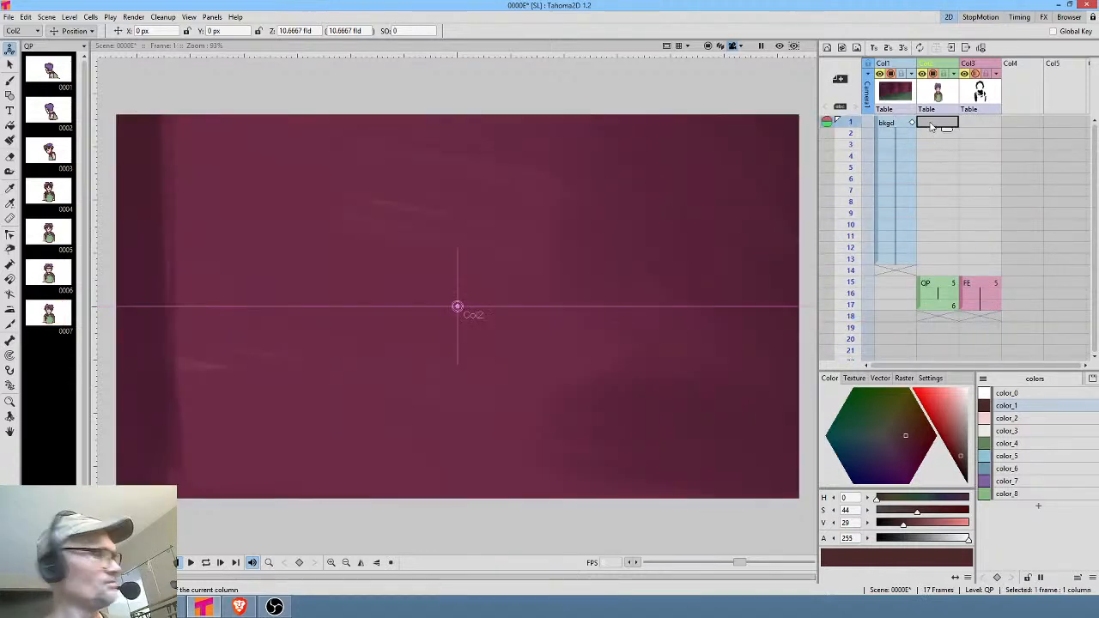
{"action": "key", "text": "ctrl+v"}
{"action": "scroll", "coordinate": [948, 256], "scroll_direction": "down", "scroll_amount": 3}
{"action": "scroll", "coordinate": [951, 253], "scroll_direction": "up", "scroll_amount": 3}
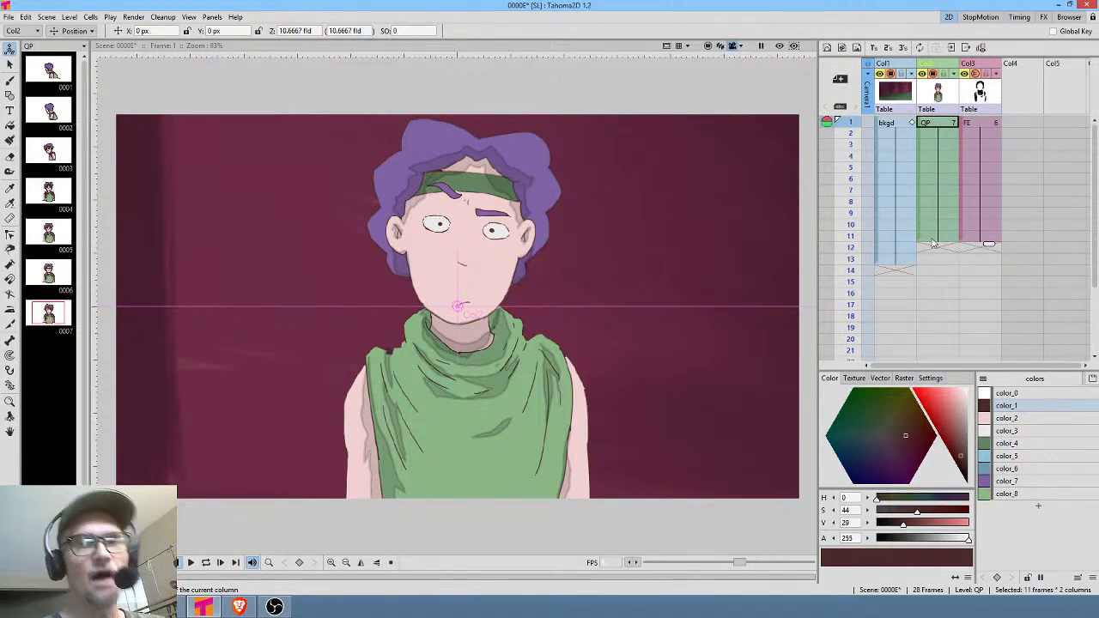
{"action": "left_click_drag", "start_coordinate": [989, 247], "coordinate": [990, 269]}
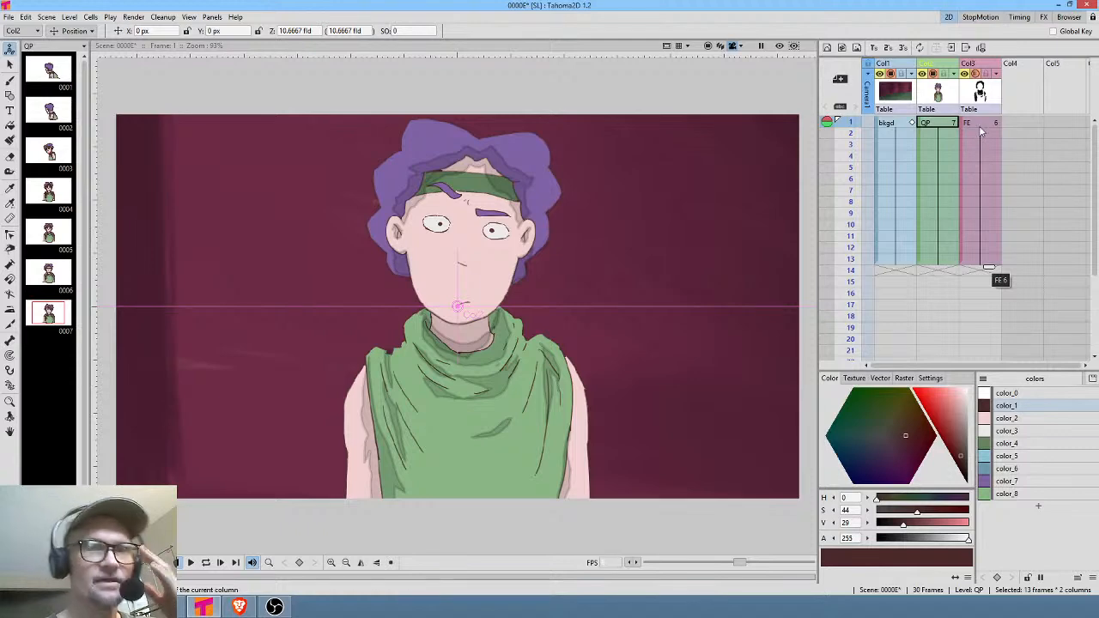
Examine the held pose in frames 1 to 10 and the leftover QP drawings 5 and 6 in frames 28 to 30.
{"action": "left_click", "coordinate": [953, 125]}
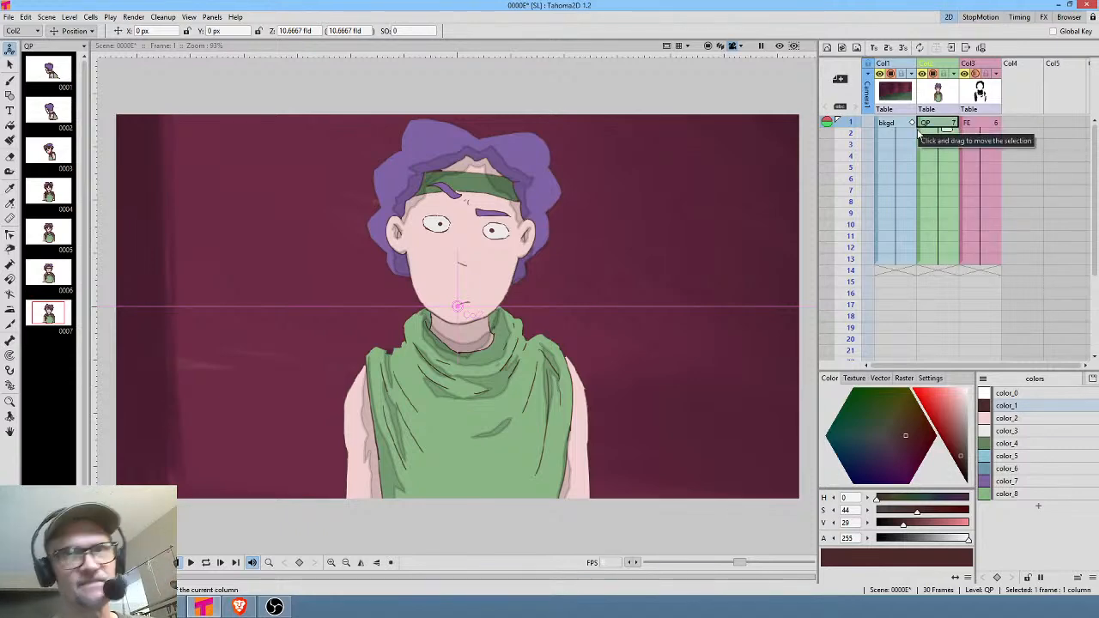
{"action": "left_click_drag", "start_coordinate": [852, 124], "coordinate": [861, 225]}
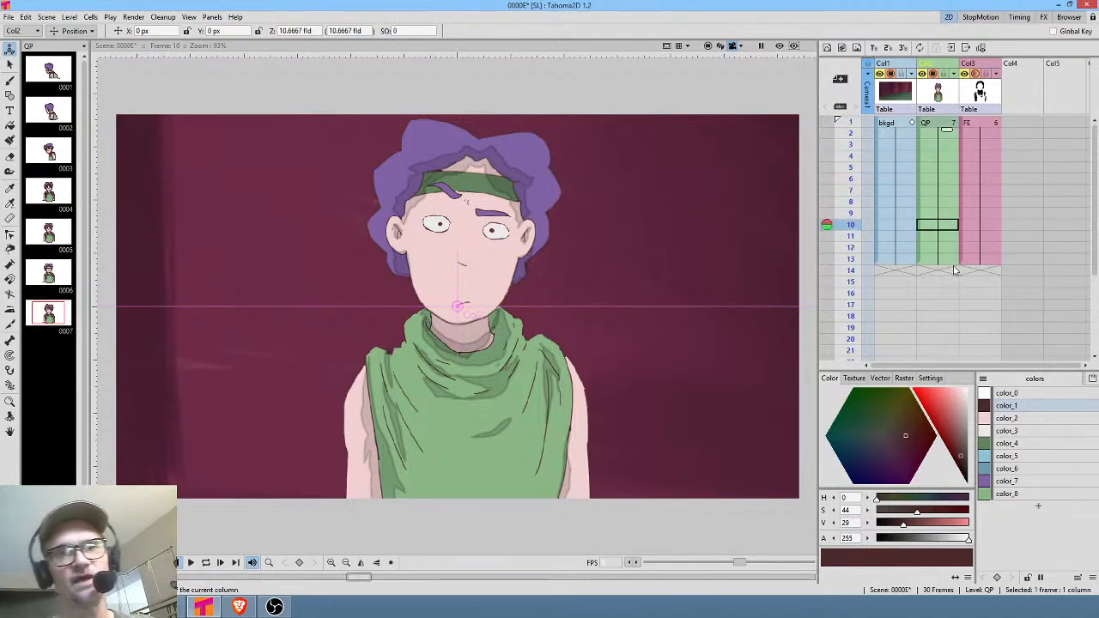
{"action": "scroll", "coordinate": [954, 271], "scroll_direction": "down", "scroll_amount": 1}
{"action": "left_click", "coordinate": [934, 358]}
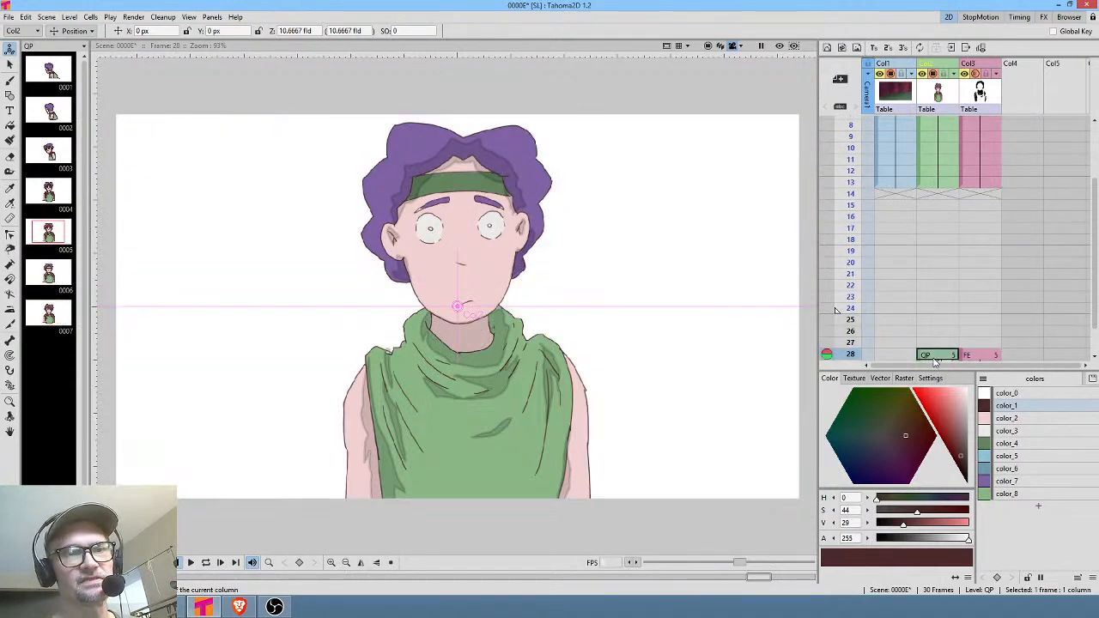
{"action": "scroll", "coordinate": [953, 321], "scroll_direction": "down", "scroll_amount": 2}
{"action": "left_click", "coordinate": [942, 242]}
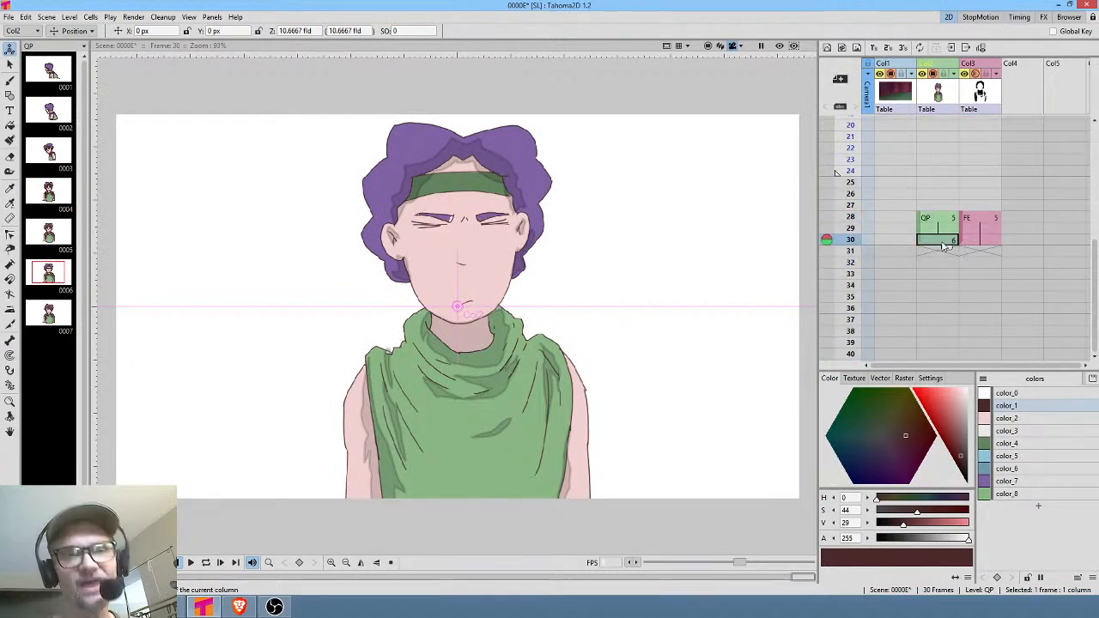
{"action": "scroll", "coordinate": [942, 246], "scroll_direction": "up", "scroll_amount": 3}
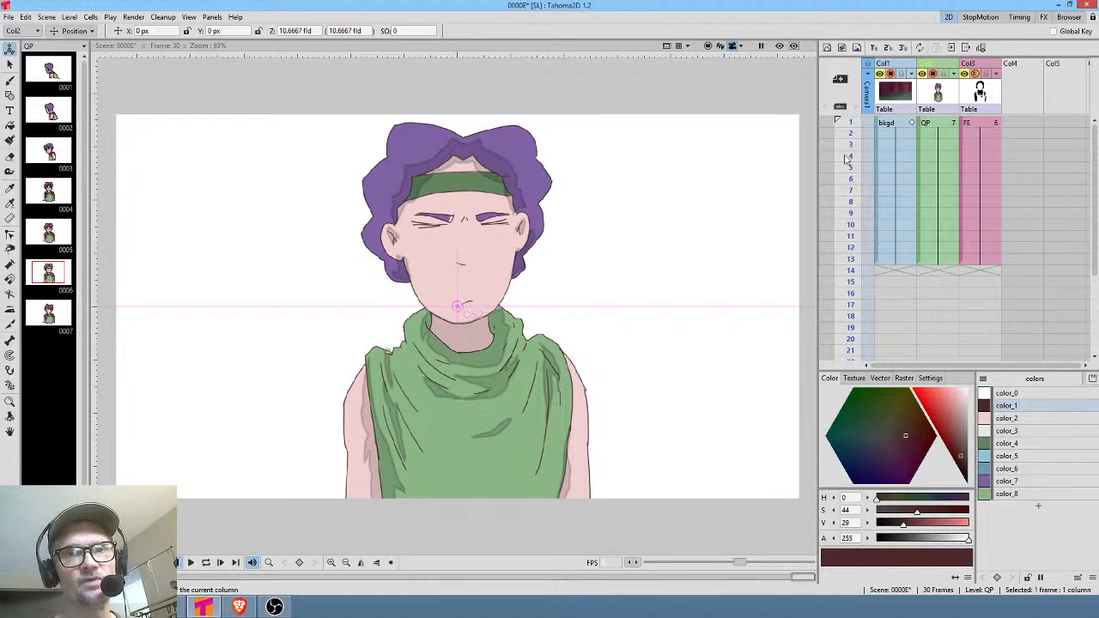
Duplicate the held QP drawing 7 into frame 14 of the QP column as a new drawing.
{"action": "left_click_drag", "start_coordinate": [850, 129], "coordinate": [861, 240]}
{"action": "left_click", "coordinate": [941, 260]}
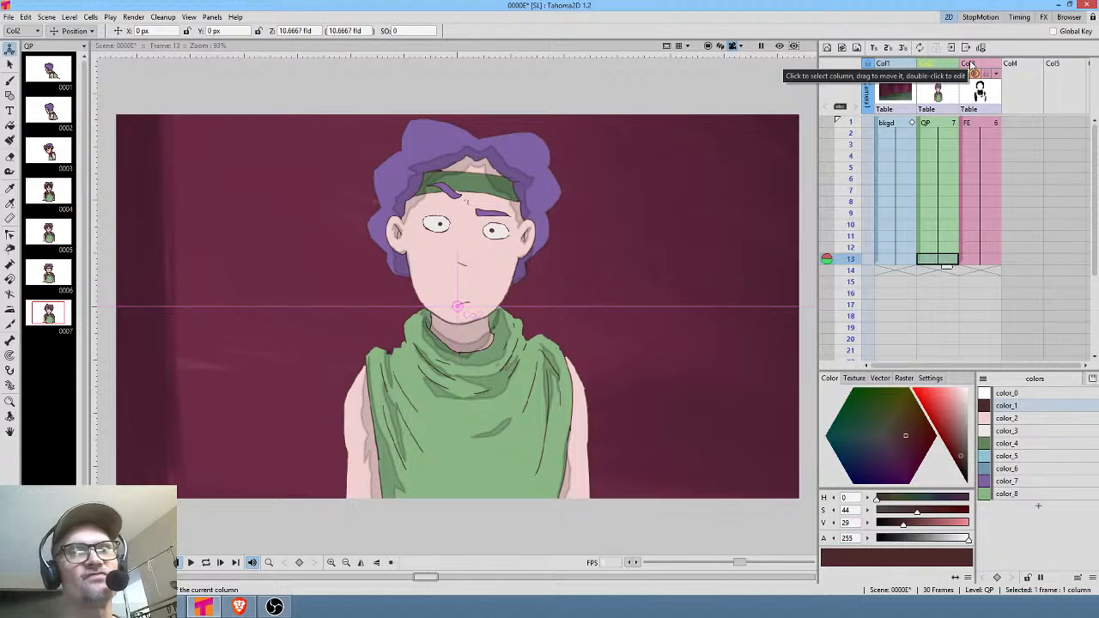
{"action": "left_click", "coordinate": [939, 273]}
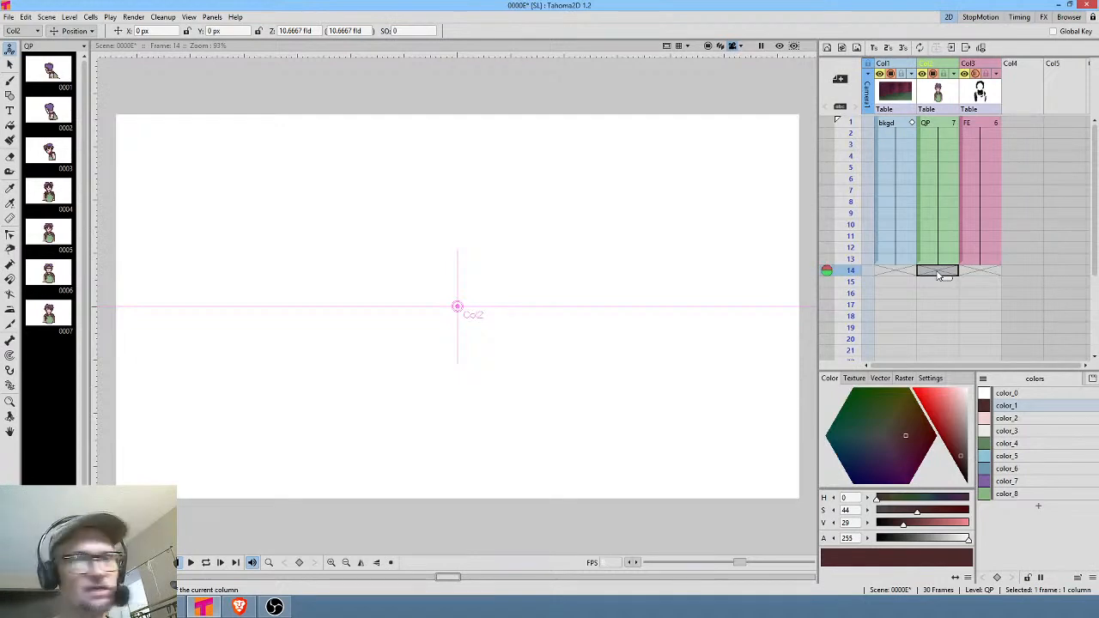
{"action": "key", "text": "d"}
{"action": "left_click", "coordinate": [993, 261]}
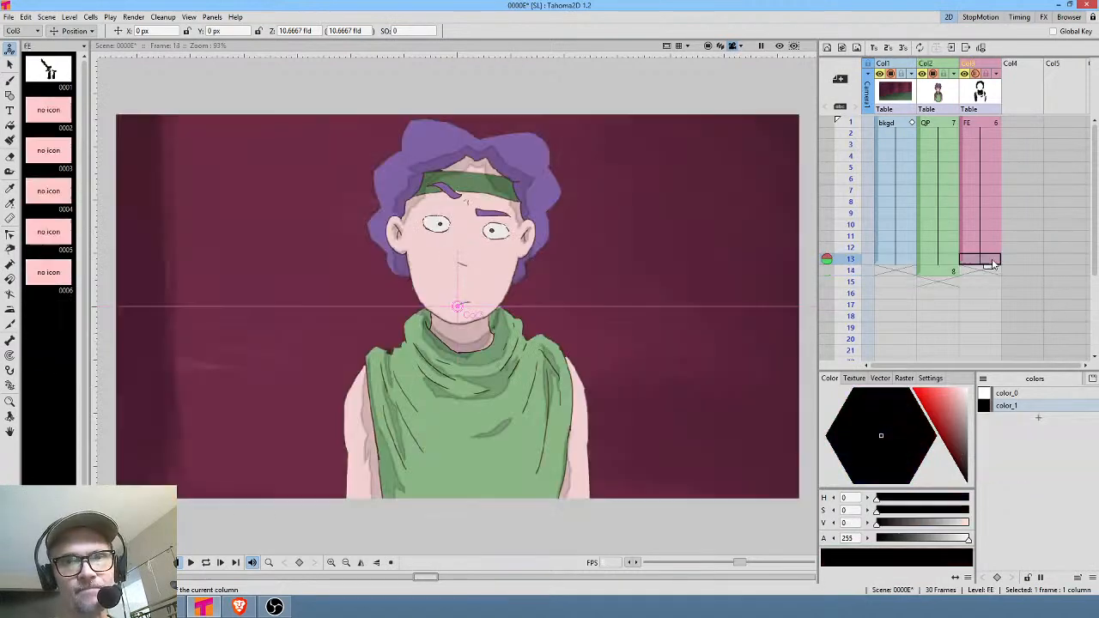
{"action": "left_click", "coordinate": [944, 272]}
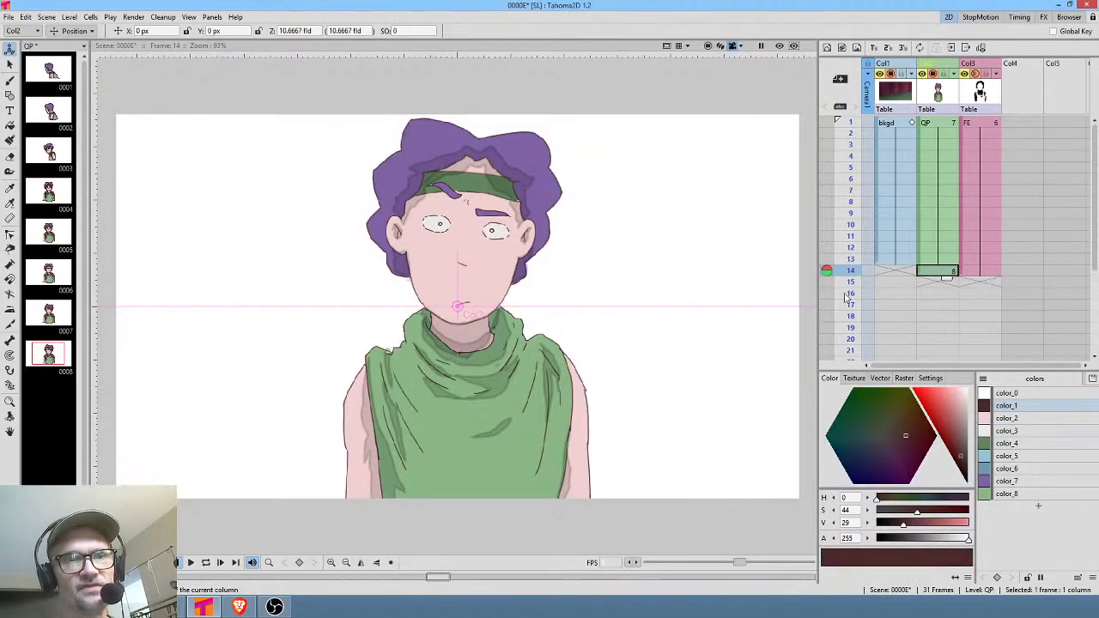
Draw three converging squint lines across each eye of the frame 14 QP drawing with the Brush in color_1.
{"action": "scroll", "coordinate": [479, 214], "scroll_direction": "up", "scroll_amount": 5}
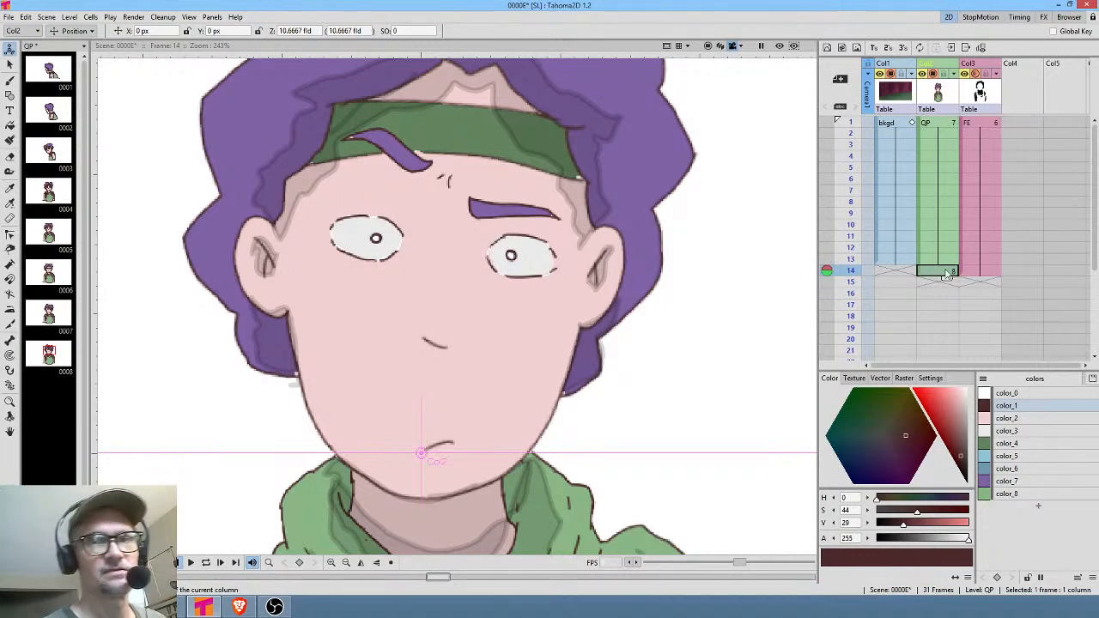
{"action": "left_click", "coordinate": [1024, 406]}
{"action": "key", "text": "b"}
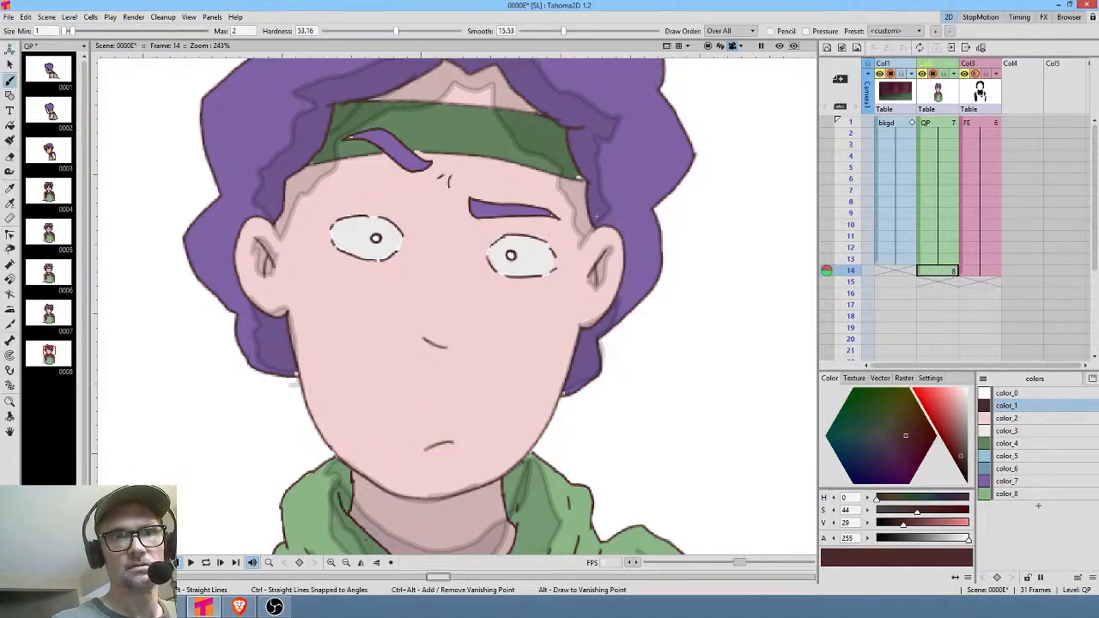
{"action": "left_click_drag", "start_coordinate": [484, 256], "coordinate": [566, 252]}
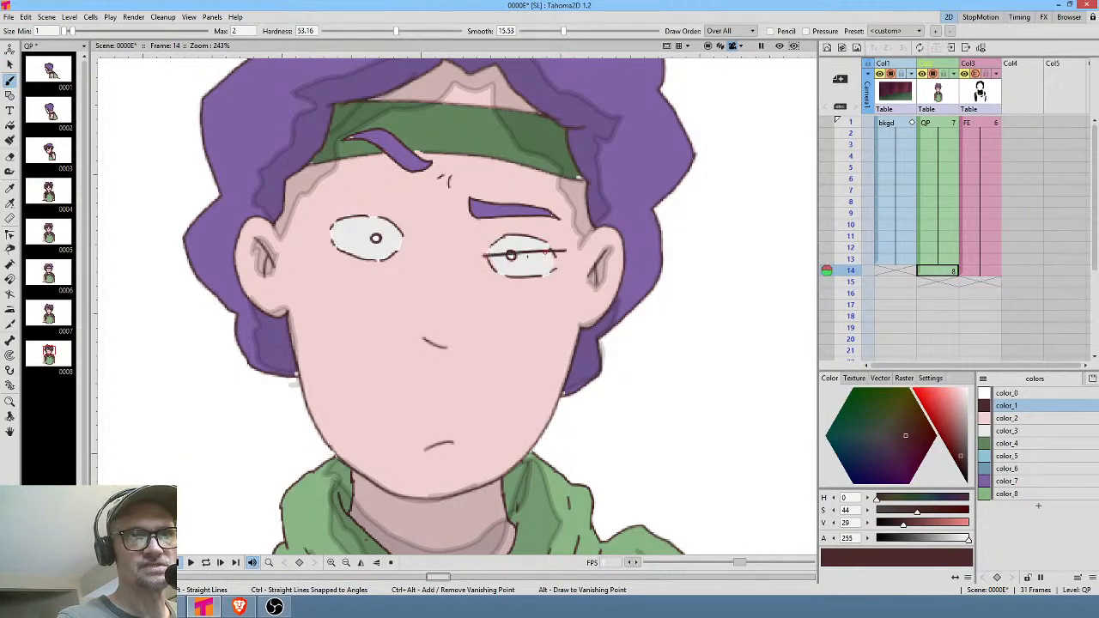
{"action": "left_click_drag", "start_coordinate": [485, 258], "coordinate": [568, 257]}
{"action": "left_click_drag", "start_coordinate": [487, 260], "coordinate": [570, 276]}
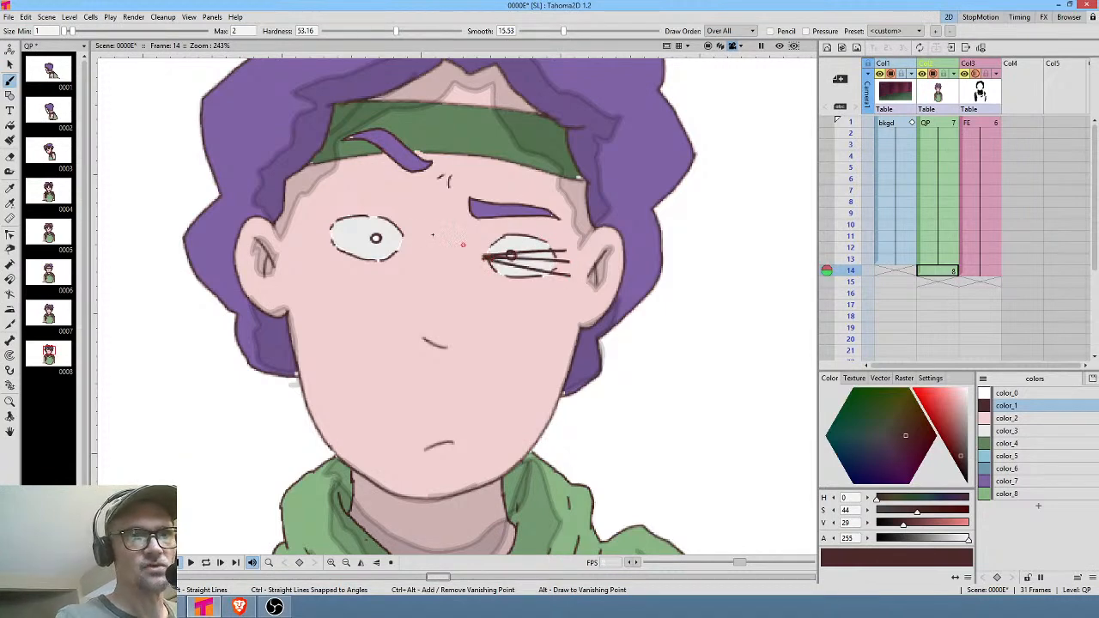
{"action": "left_click_drag", "start_coordinate": [323, 222], "coordinate": [402, 242]}
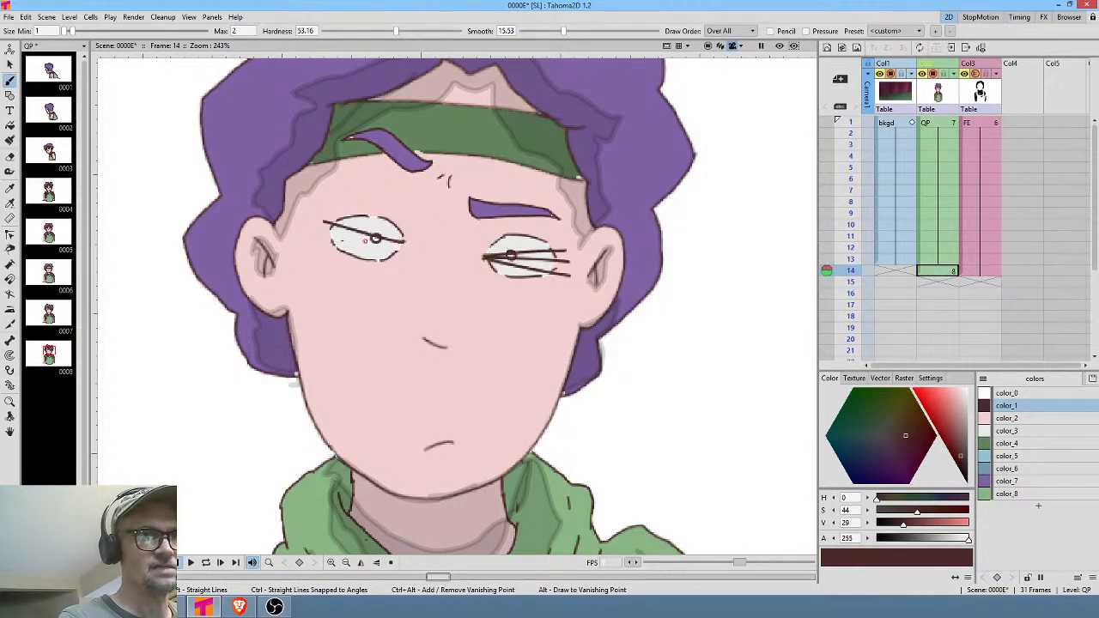
{"action": "left_click_drag", "start_coordinate": [319, 240], "coordinate": [401, 243]}
{"action": "left_click_drag", "start_coordinate": [324, 258], "coordinate": [401, 244]}
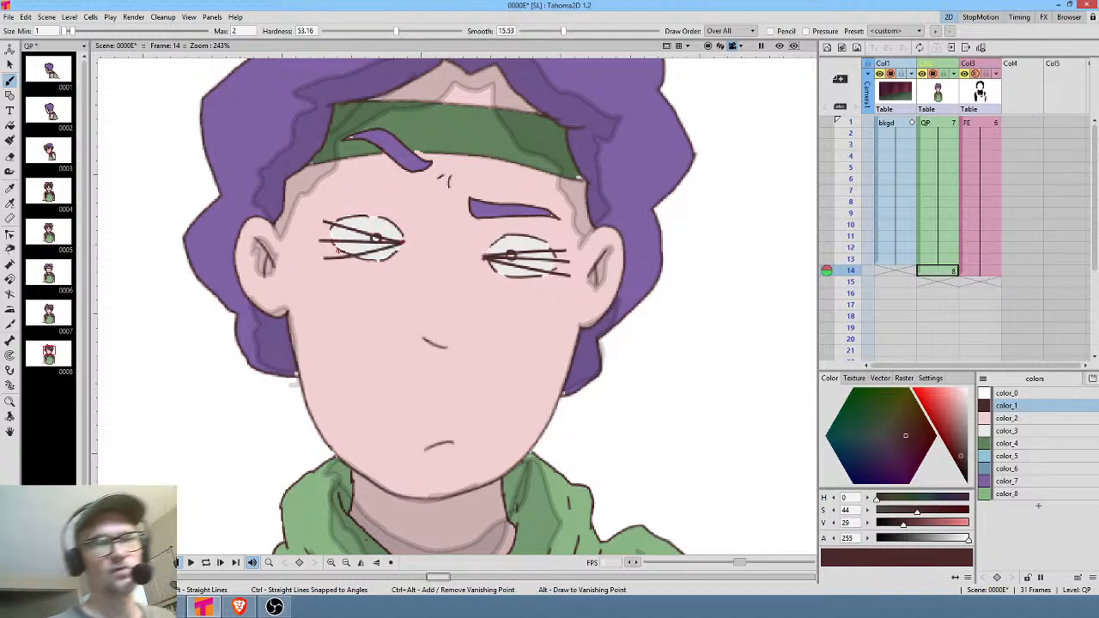
Erase the color_3 eye whites in both eyes using the Eraser restricted to the selected color.
{"action": "left_click", "coordinate": [1023, 419]}
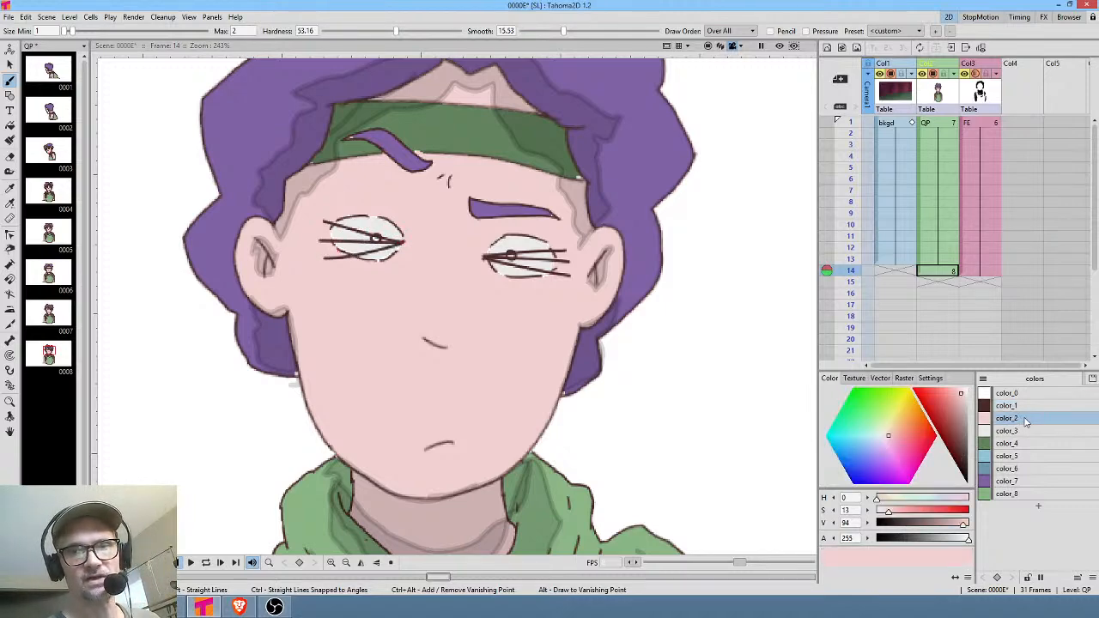
{"action": "left_click", "coordinate": [1020, 430]}
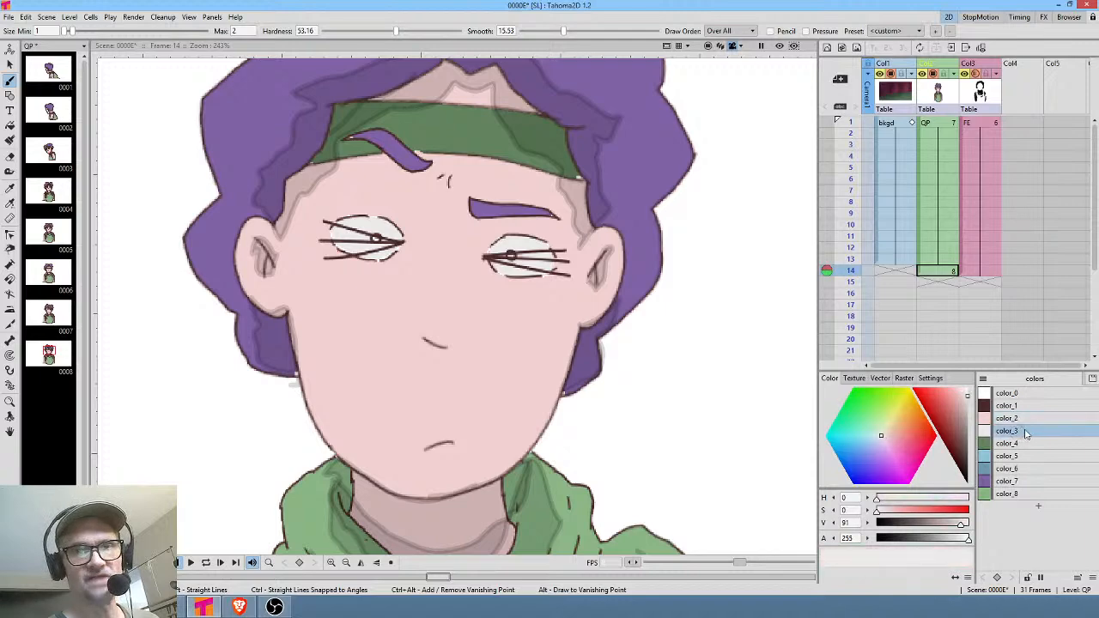
{"action": "key", "text": "a"}
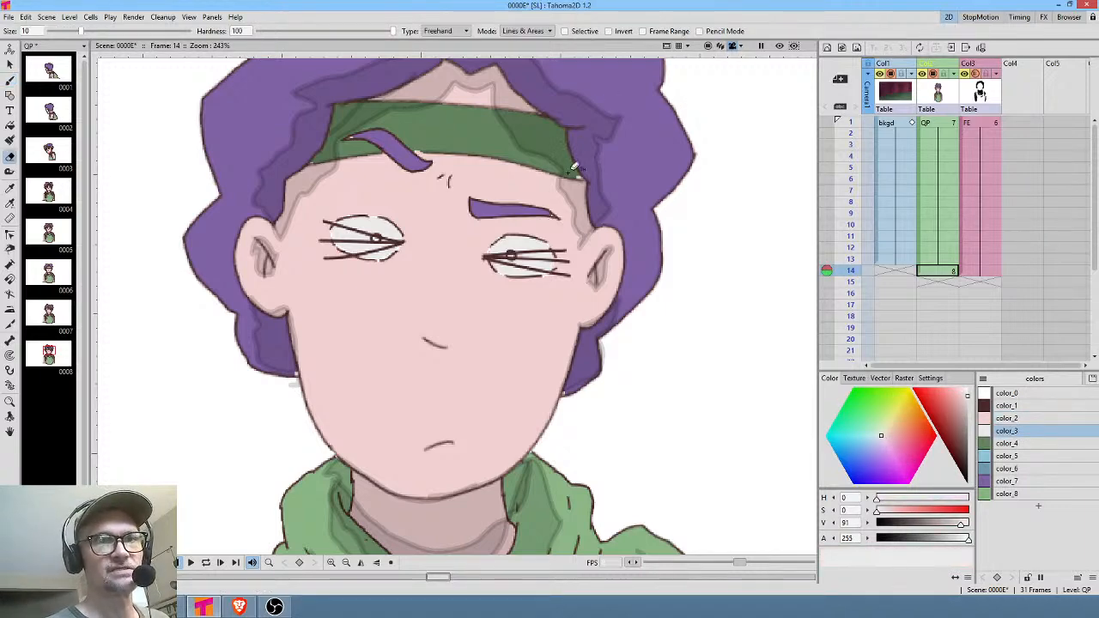
{"action": "left_click", "coordinate": [564, 31]}
{"action": "mouse_move", "coordinate": [546, 226]}
{"action": "left_mouse_down"}
{"action": "mouse_move", "coordinate": [494, 226]}
{"action": "mouse_move", "coordinate": [553, 290]}
{"action": "mouse_move", "coordinate": [492, 227]}
{"action": "left_mouse_up"}
{"action": "mouse_move", "coordinate": [421, 213]}
{"action": "left_mouse_down"}
{"action": "mouse_move", "coordinate": [318, 246]}
{"action": "mouse_move", "coordinate": [423, 220]}
{"action": "left_mouse_up"}
Fill the emptied areas of both eyes with the skin tone color_2.
{"action": "left_click", "coordinate": [1022, 418]}
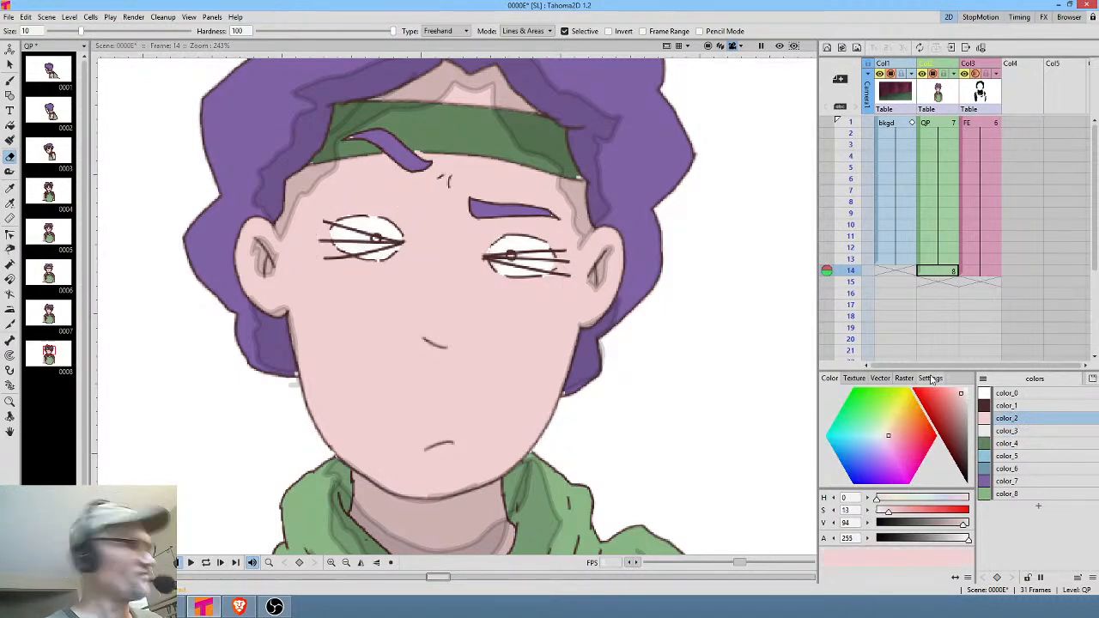
{"action": "key", "text": "f"}
{"action": "left_click", "coordinate": [544, 249]}
{"action": "left_click", "coordinate": [524, 269]}
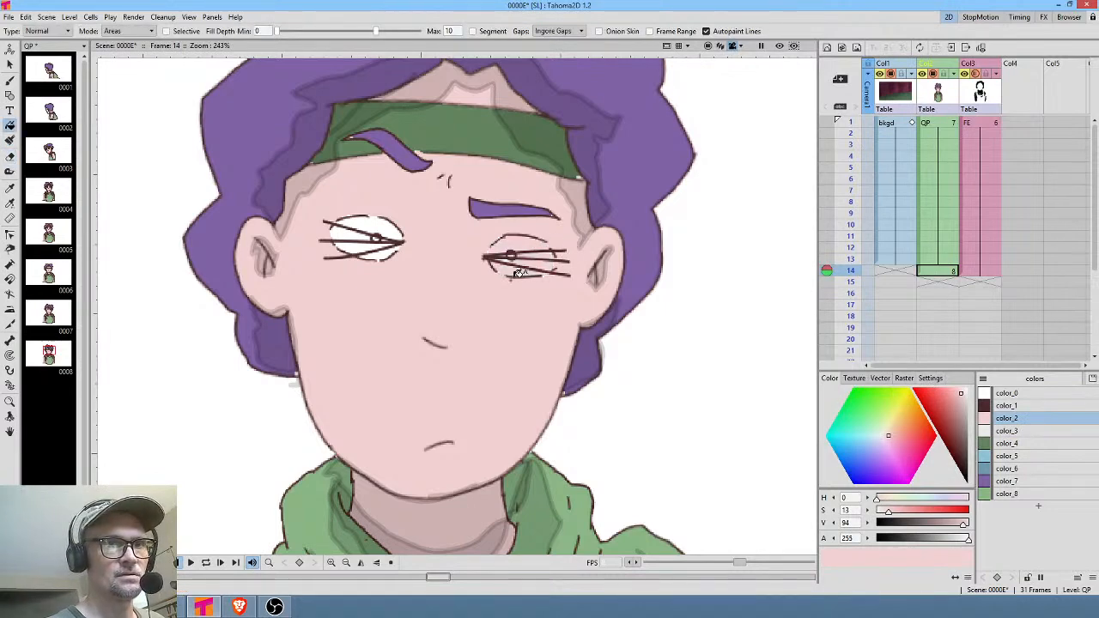
{"action": "left_click", "coordinate": [365, 230]}
{"action": "left_click", "coordinate": [378, 251]}
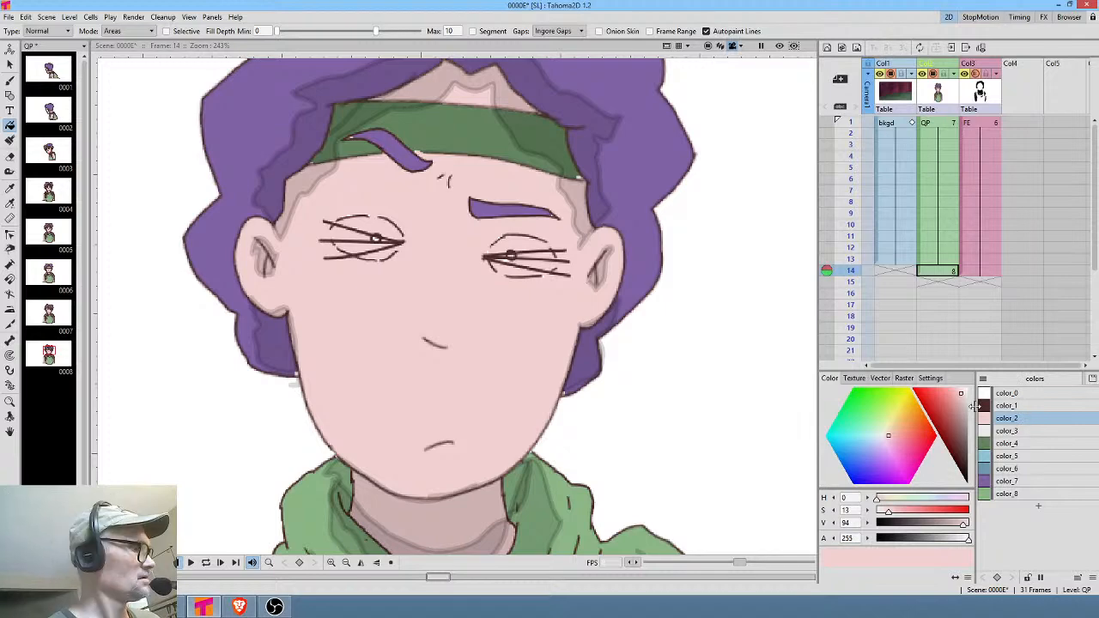
Paint over the old eye outlines and pupils in color_2 with the Paint Brush set to Lines & Areas, keeping the squint lines.
{"action": "key", "text": "k"}
{"action": "key", "text": "a"}
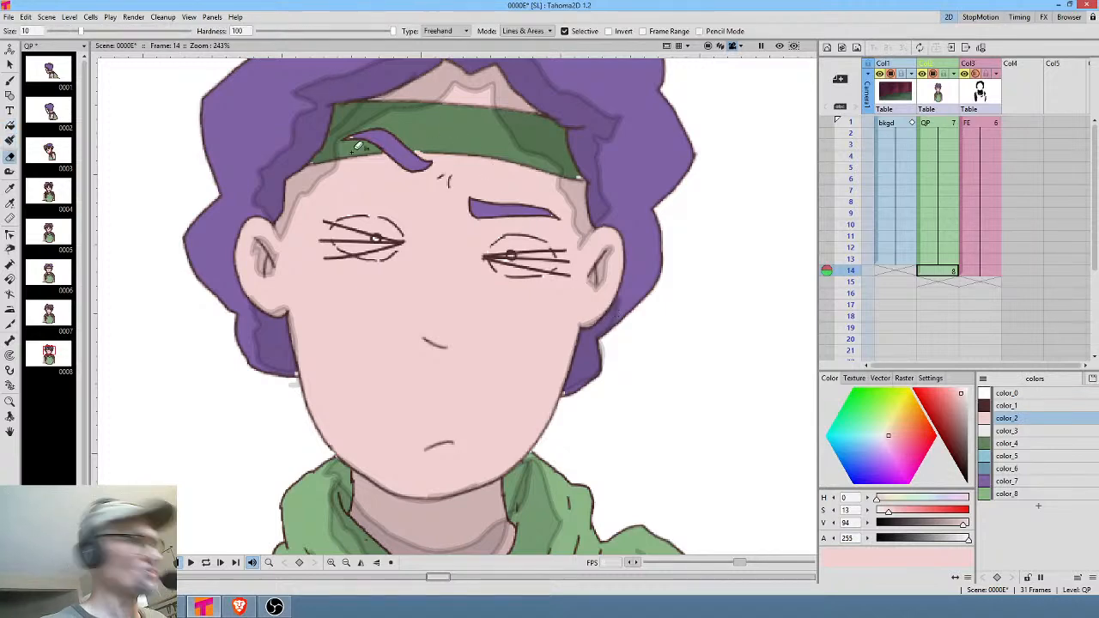
{"action": "key", "text": "k"}
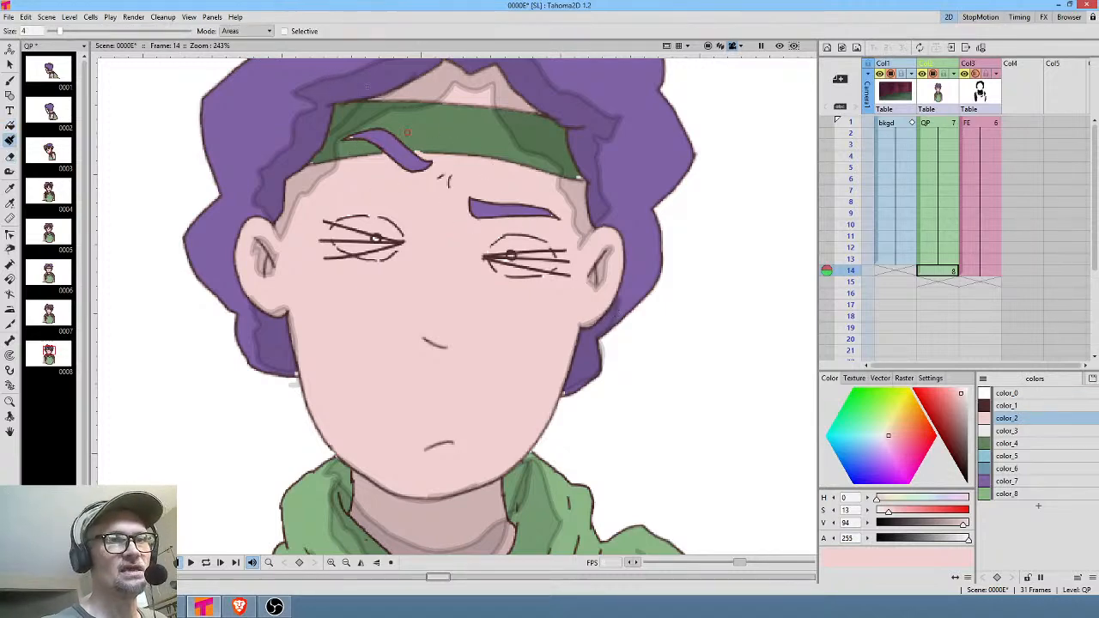
{"action": "left_click", "coordinate": [245, 31]}
{"action": "left_click", "coordinate": [249, 53]}
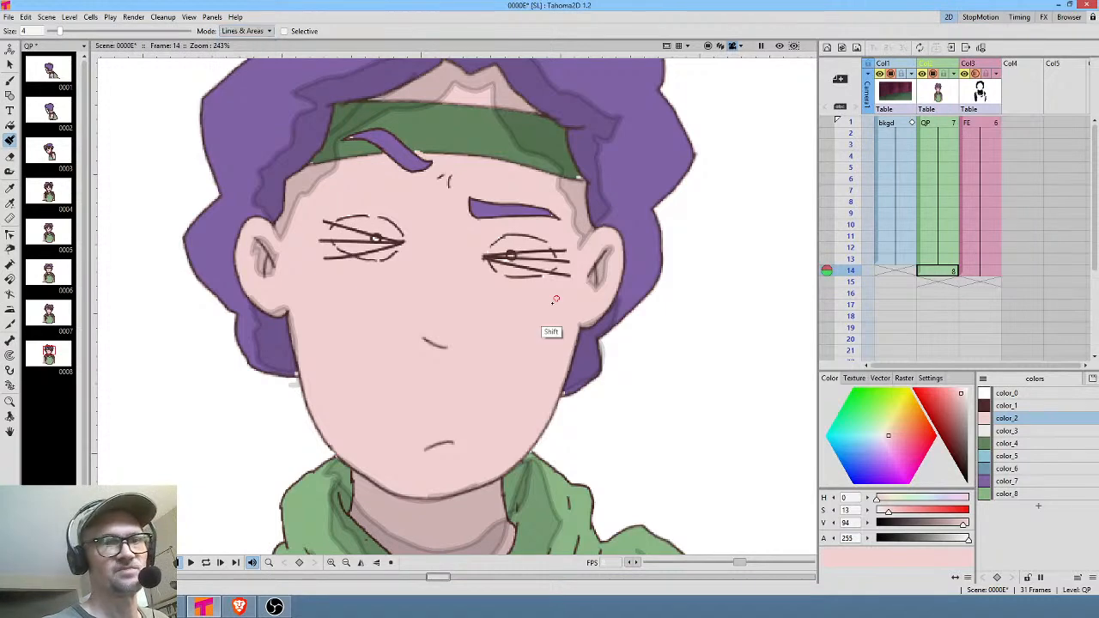
{"action": "scroll", "coordinate": [549, 326], "scroll_direction": "up", "scroll_amount": 3}
{"action": "left_click_drag", "start_coordinate": [726, 281], "coordinate": [676, 147]}
{"action": "left_click_drag", "start_coordinate": [527, 266], "coordinate": [636, 328]}
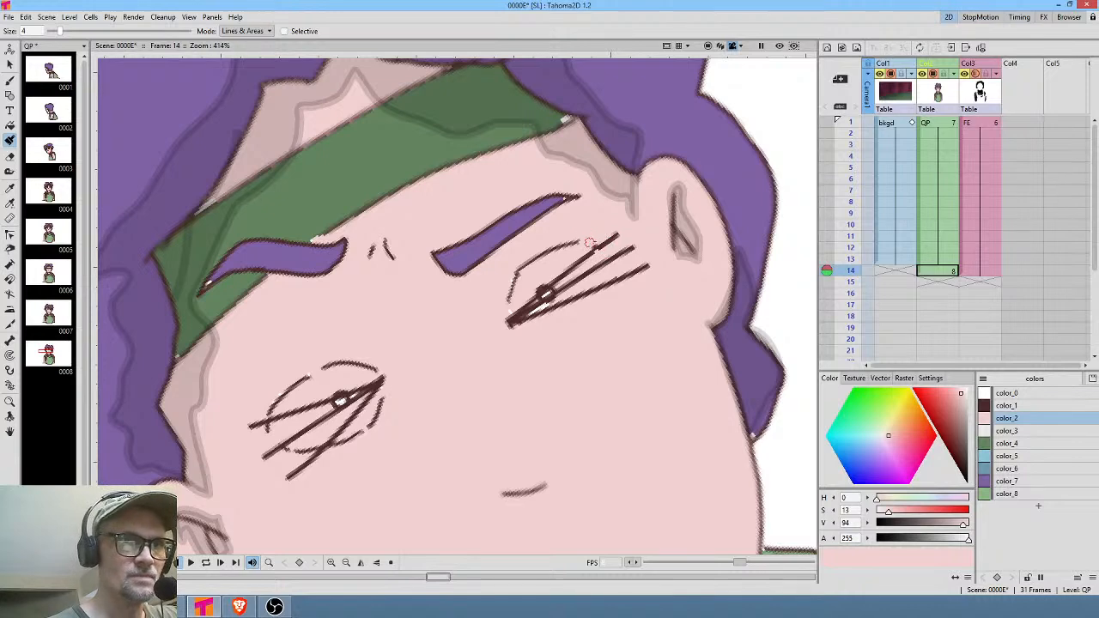
{"action": "mouse_move", "coordinate": [593, 240]}
{"action": "left_mouse_down"}
{"action": "mouse_move", "coordinate": [526, 262]}
{"action": "mouse_move", "coordinate": [560, 251]}
{"action": "mouse_move", "coordinate": [518, 273]}
{"action": "mouse_move", "coordinate": [505, 302]}
{"action": "mouse_move", "coordinate": [520, 275]}
{"action": "mouse_move", "coordinate": [582, 227]}
{"action": "mouse_move", "coordinate": [535, 289]}
{"action": "left_mouse_up"}
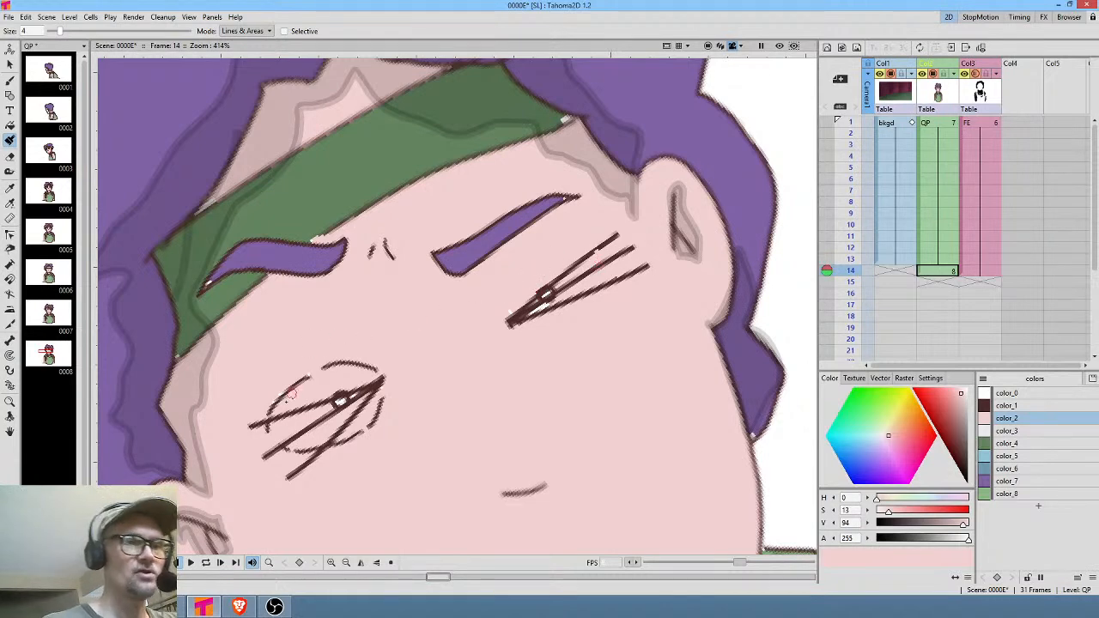
{"action": "mouse_move", "coordinate": [267, 411]}
{"action": "left_mouse_down"}
{"action": "mouse_move", "coordinate": [331, 364]}
{"action": "mouse_move", "coordinate": [358, 355]}
{"action": "mouse_move", "coordinate": [376, 369]}
{"action": "left_mouse_up"}
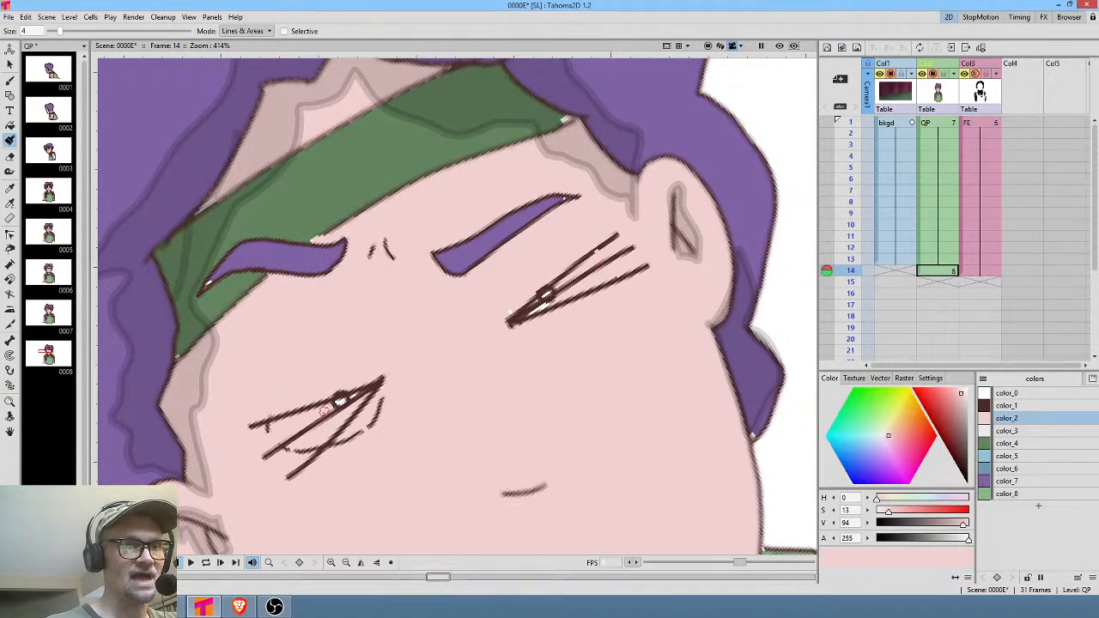
{"action": "mouse_move", "coordinate": [270, 433]}
{"action": "left_mouse_down"}
{"action": "mouse_move", "coordinate": [302, 446]}
{"action": "mouse_move", "coordinate": [289, 452]}
{"action": "mouse_move", "coordinate": [360, 431]}
{"action": "mouse_move", "coordinate": [338, 445]}
{"action": "mouse_move", "coordinate": [367, 429]}
{"action": "mouse_move", "coordinate": [390, 392]}
{"action": "left_mouse_up"}
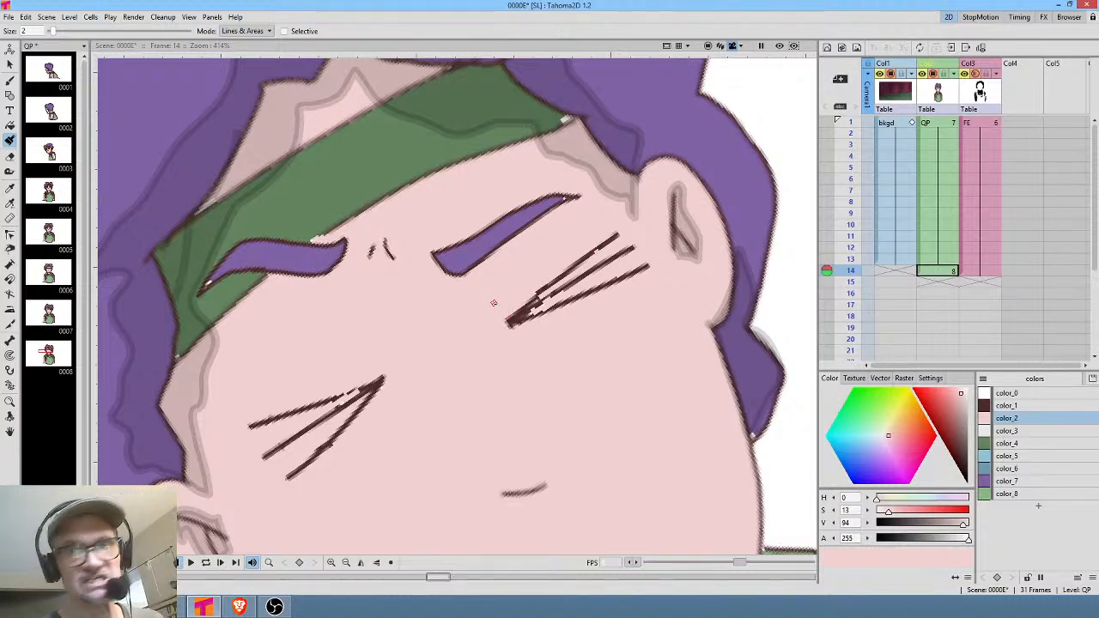
Touch up the broken squint lines on both eyes with the Brush in color_1 and check the whole face upright.
{"action": "left_click", "coordinate": [1007, 405]}
{"action": "key", "text": "b"}
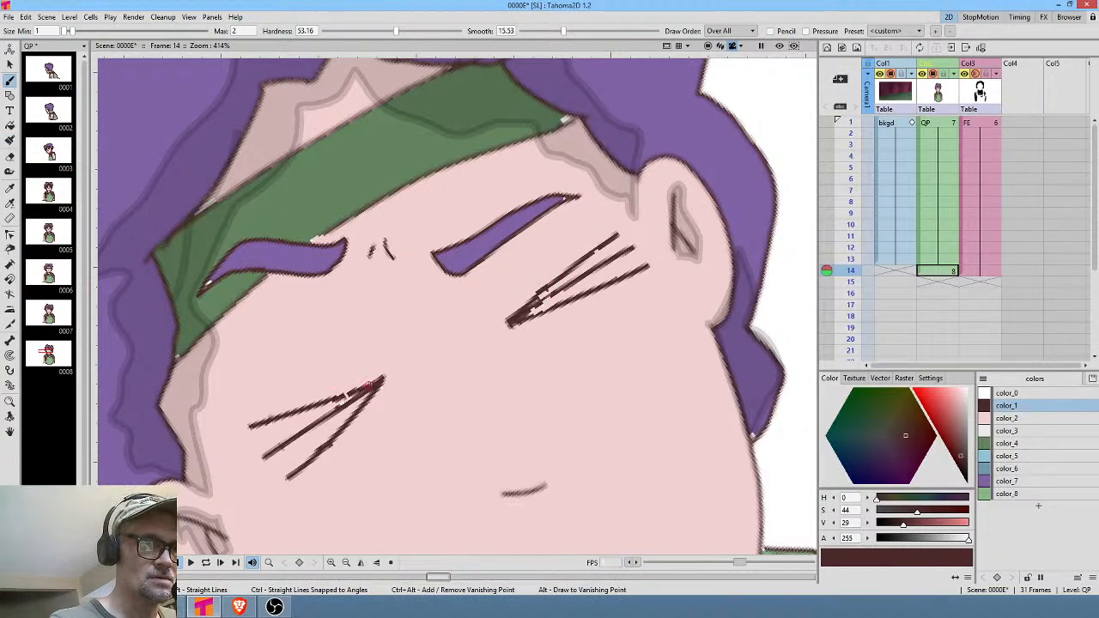
{"action": "left_click", "coordinate": [805, 31]}
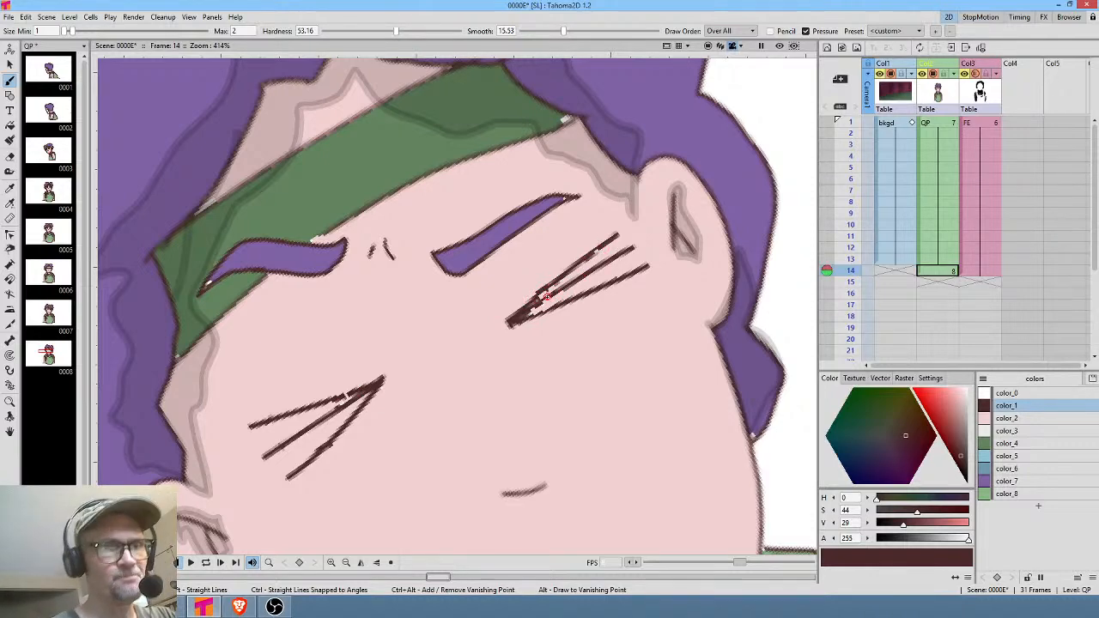
{"action": "left_click", "coordinate": [806, 32]}
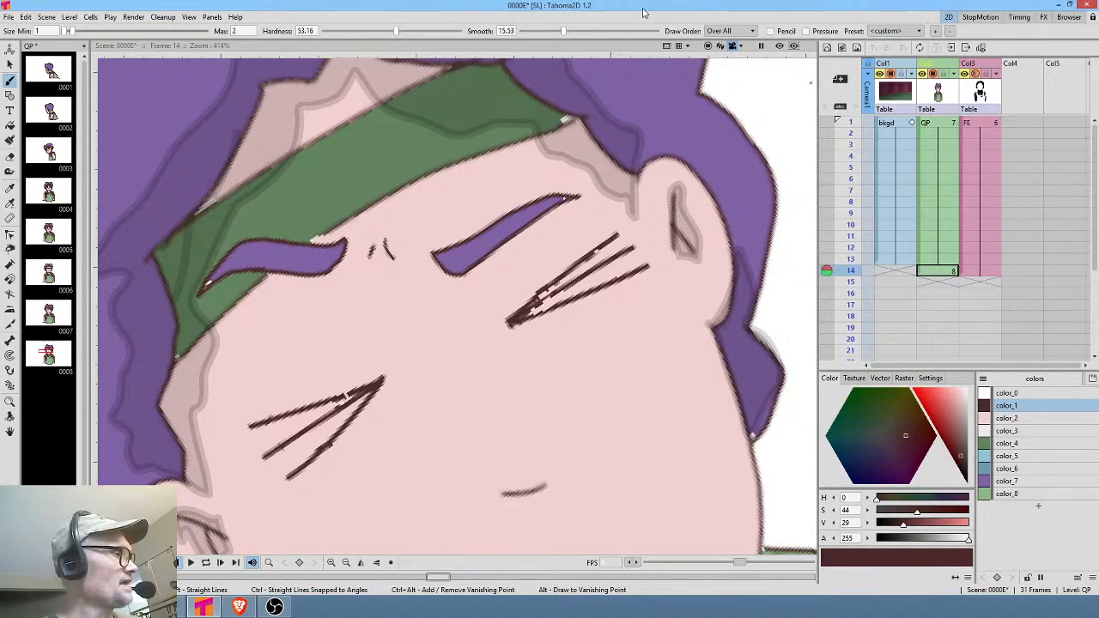
{"action": "scroll", "coordinate": [566, 154], "scroll_direction": "down", "scroll_amount": 3}
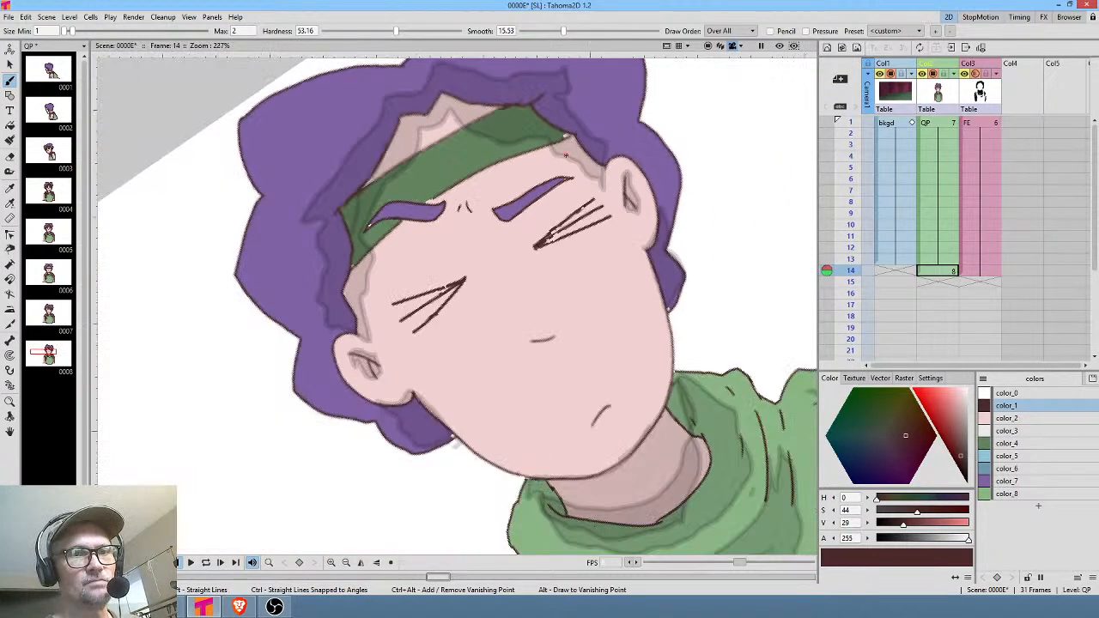
{"action": "left_click_drag", "start_coordinate": [567, 154], "coordinate": [556, 183]}
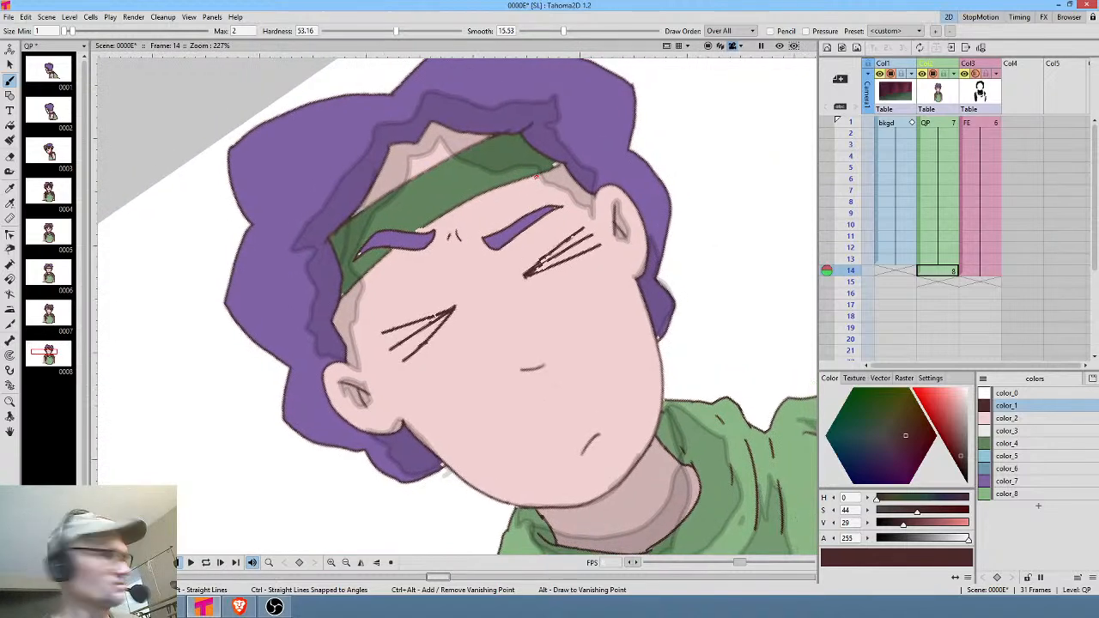
{"action": "key", "text": "alt+0"}
{"action": "scroll", "coordinate": [547, 184], "scroll_direction": "down", "scroll_amount": 3}
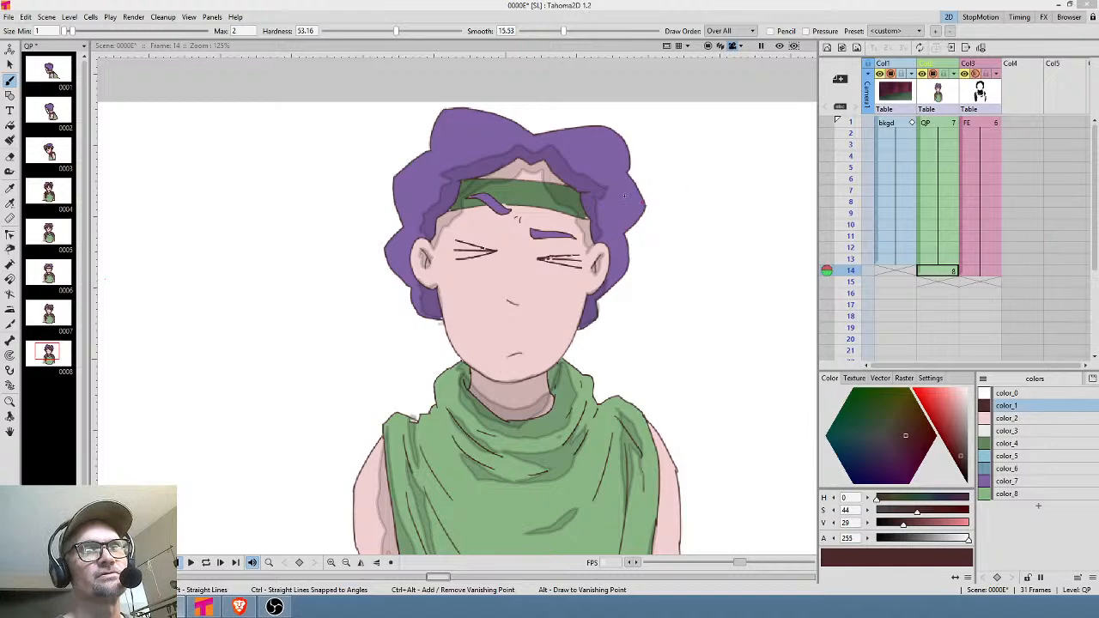
{"action": "left_click", "coordinate": [8, 17]}
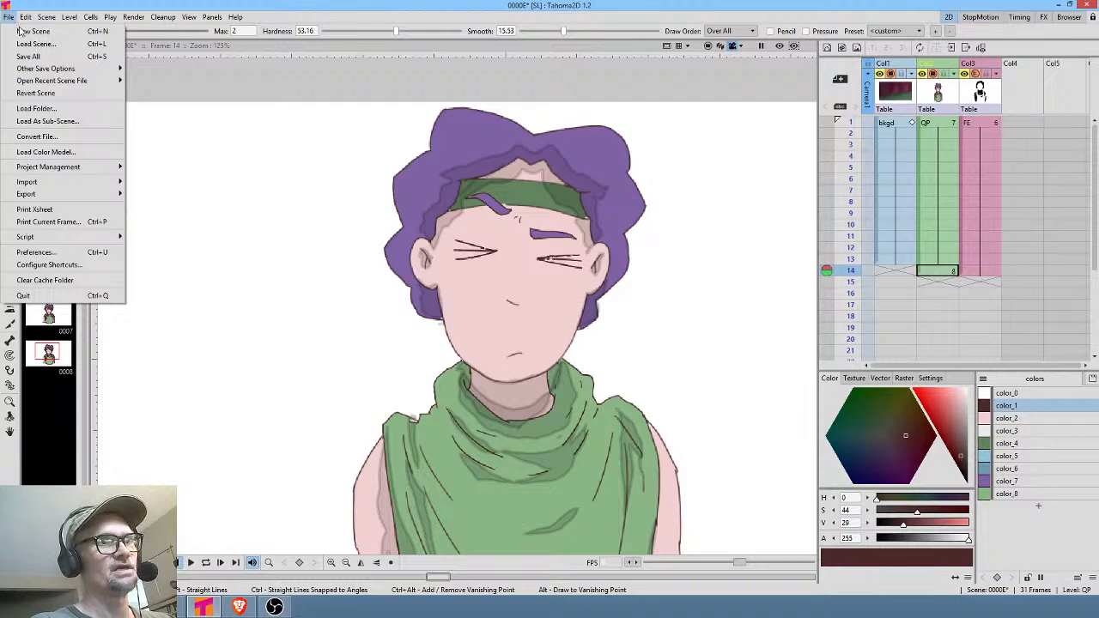
{"action": "mouse_move", "coordinate": [48, 73]}
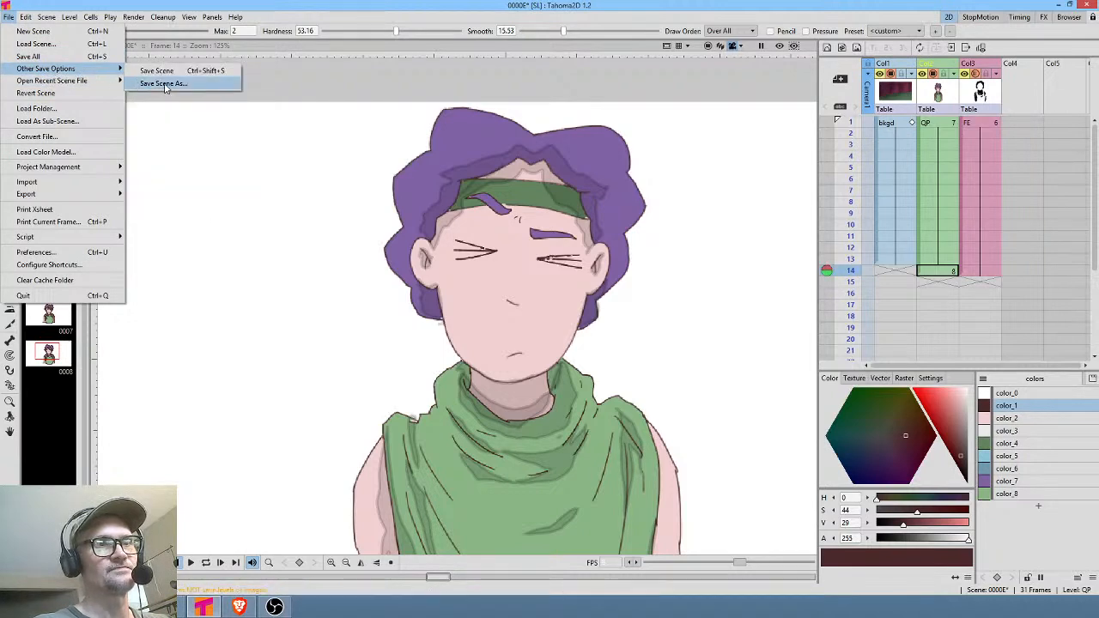
{"action": "left_click", "coordinate": [165, 83]}
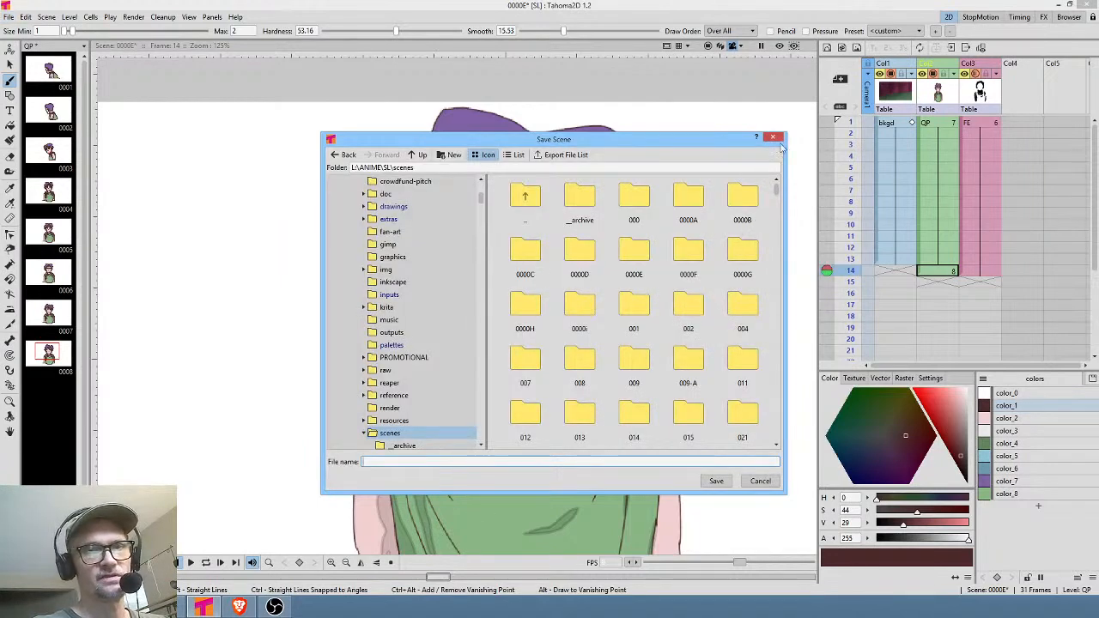
{"action": "left_click", "coordinate": [773, 137]}
In the output settings, change the save folder to +scenes\0000J\render and the output name to 0000J.
{"action": "left_click", "coordinate": [133, 17]}
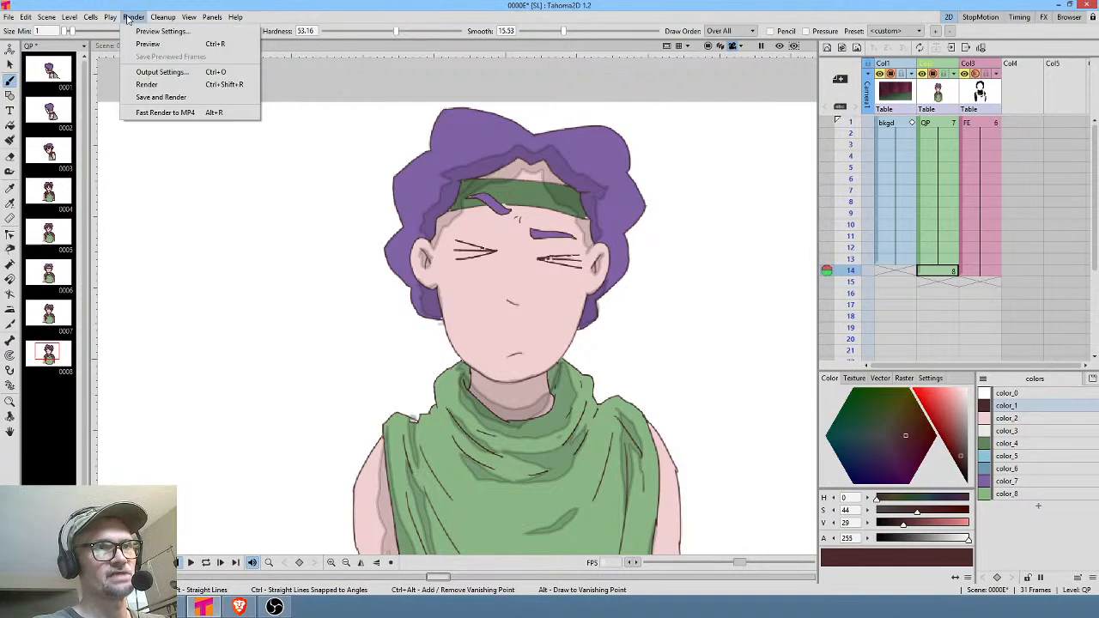
{"action": "left_click", "coordinate": [131, 72]}
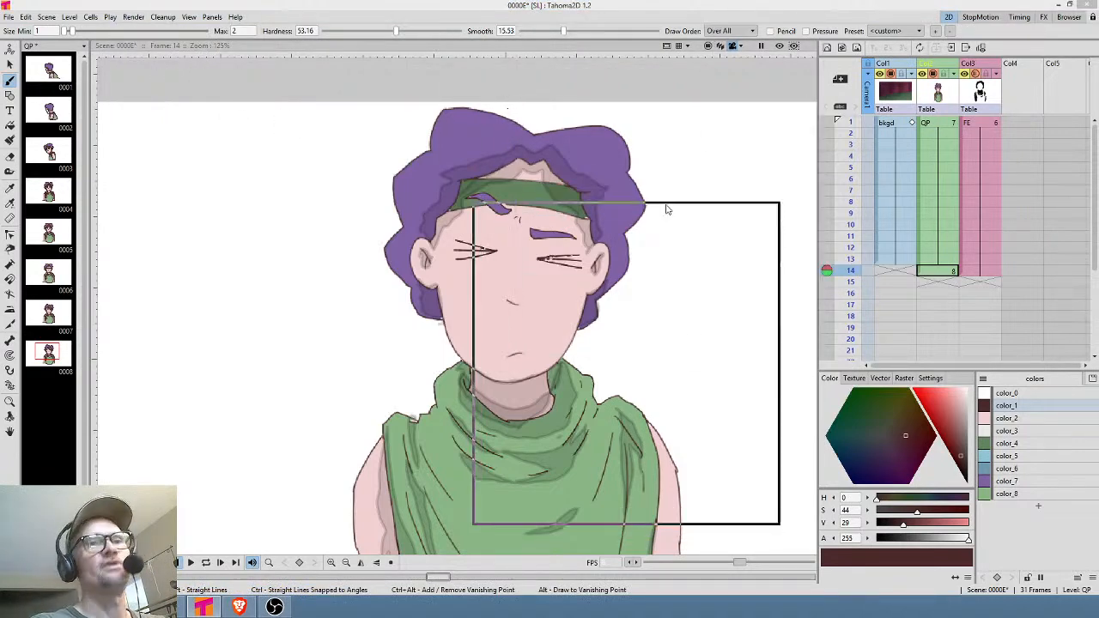
{"action": "left_click", "coordinate": [541, 228]}
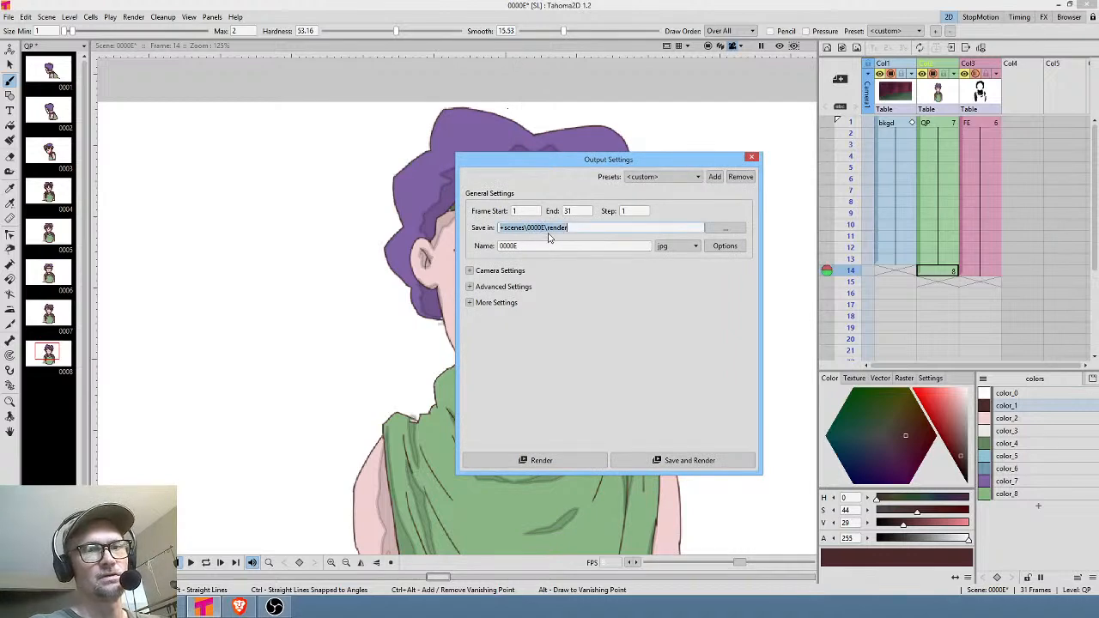
{"action": "left_click", "coordinate": [542, 228]}
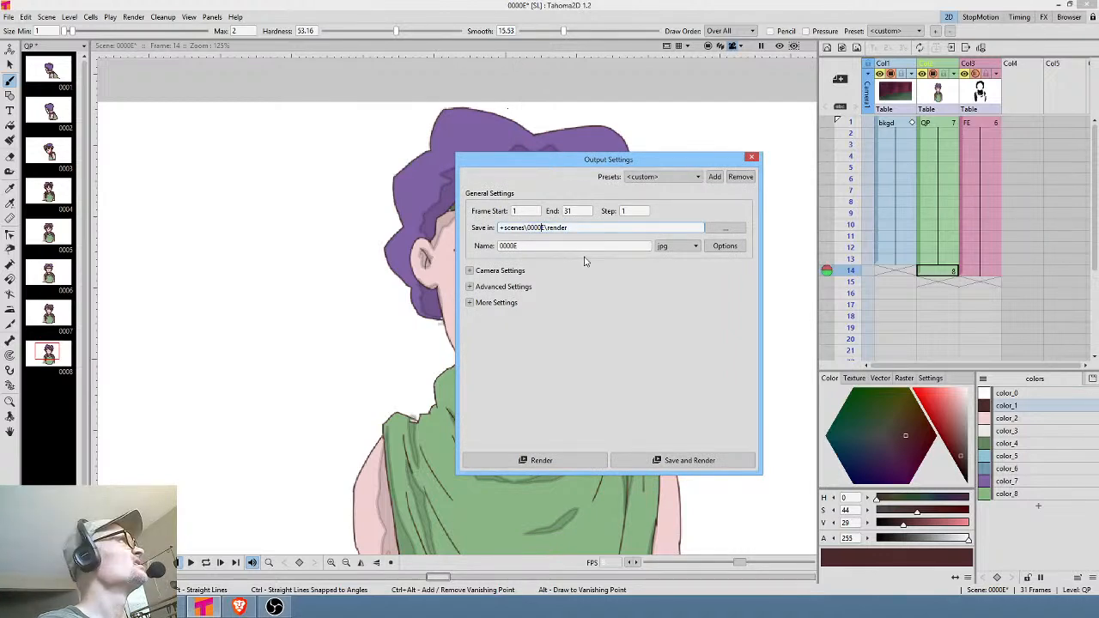
{"action": "key", "text": "BackSpace"}
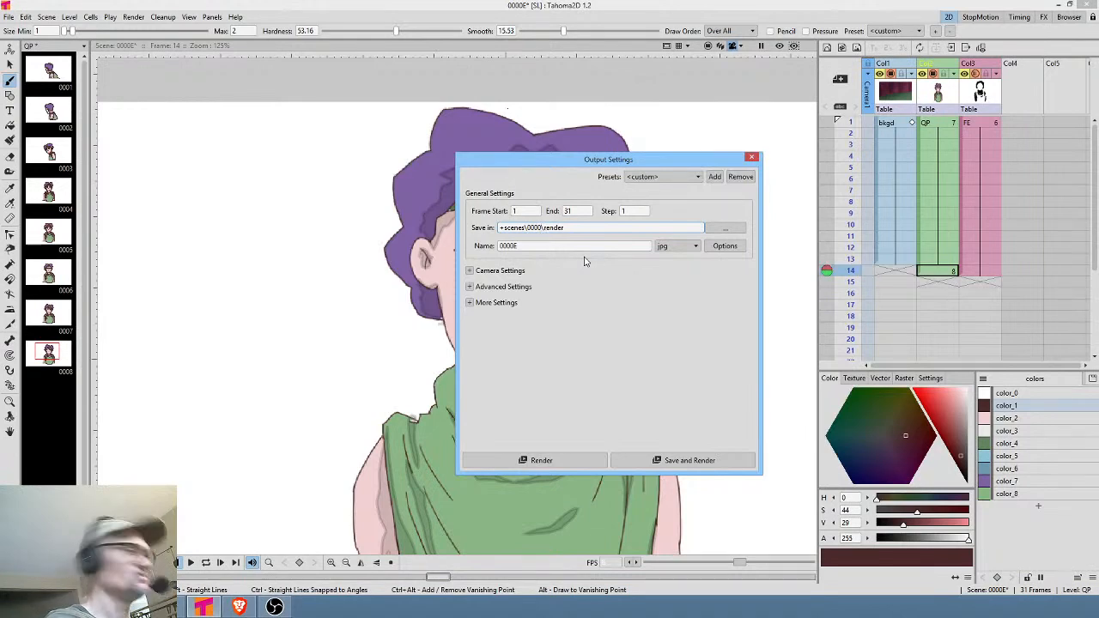
{"action": "type", "text": "J"}
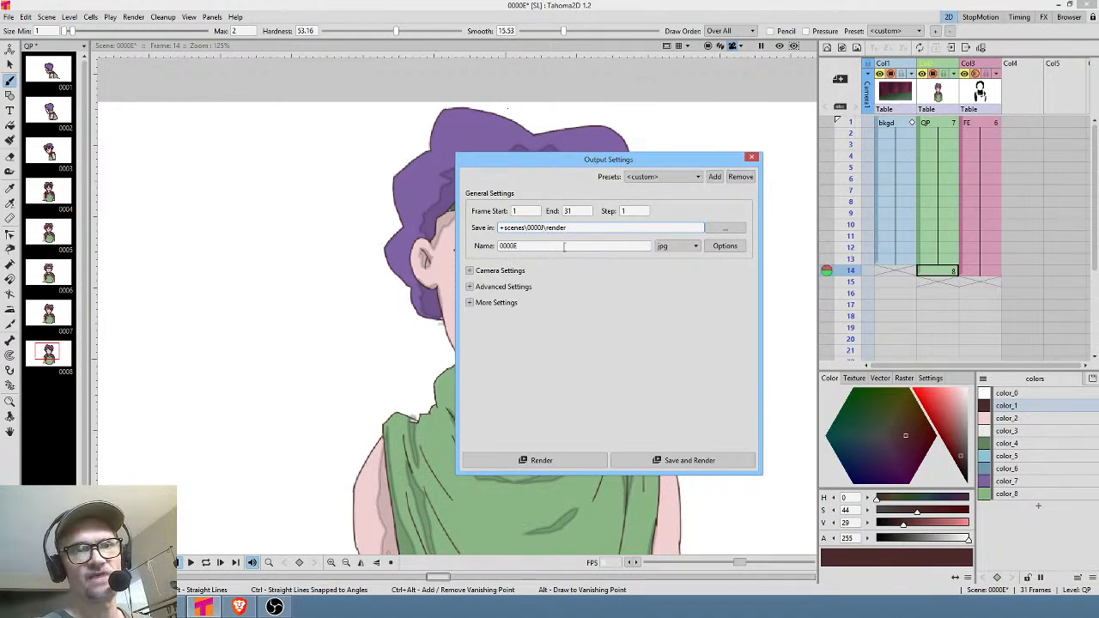
{"action": "left_click", "coordinate": [525, 245]}
{"action": "left_click", "coordinate": [531, 242]}
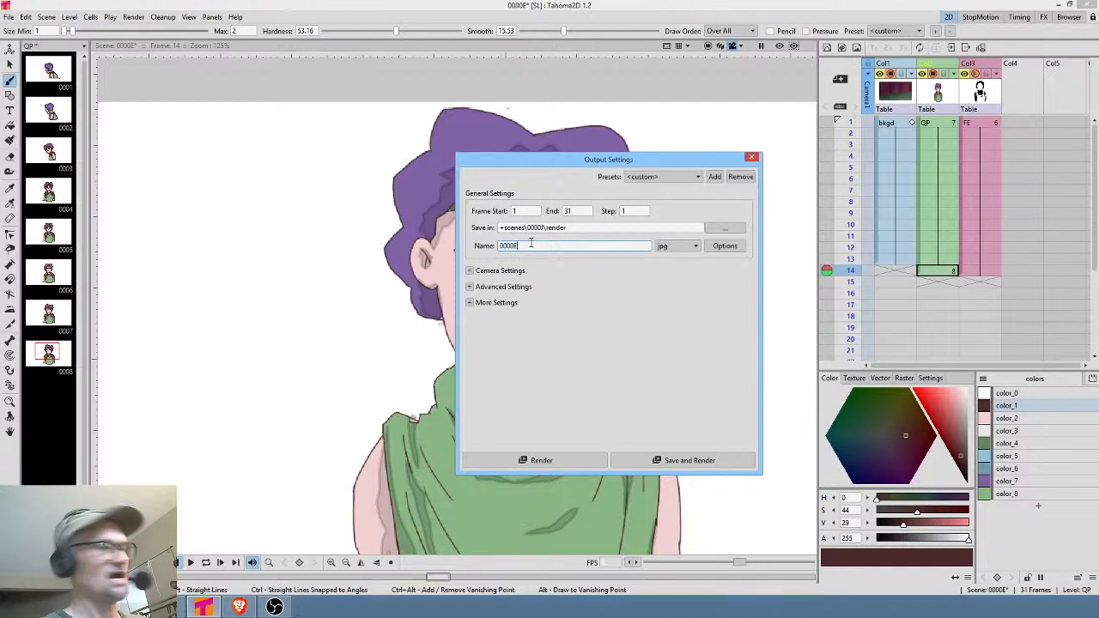
{"action": "key", "text": "BackSpace"}
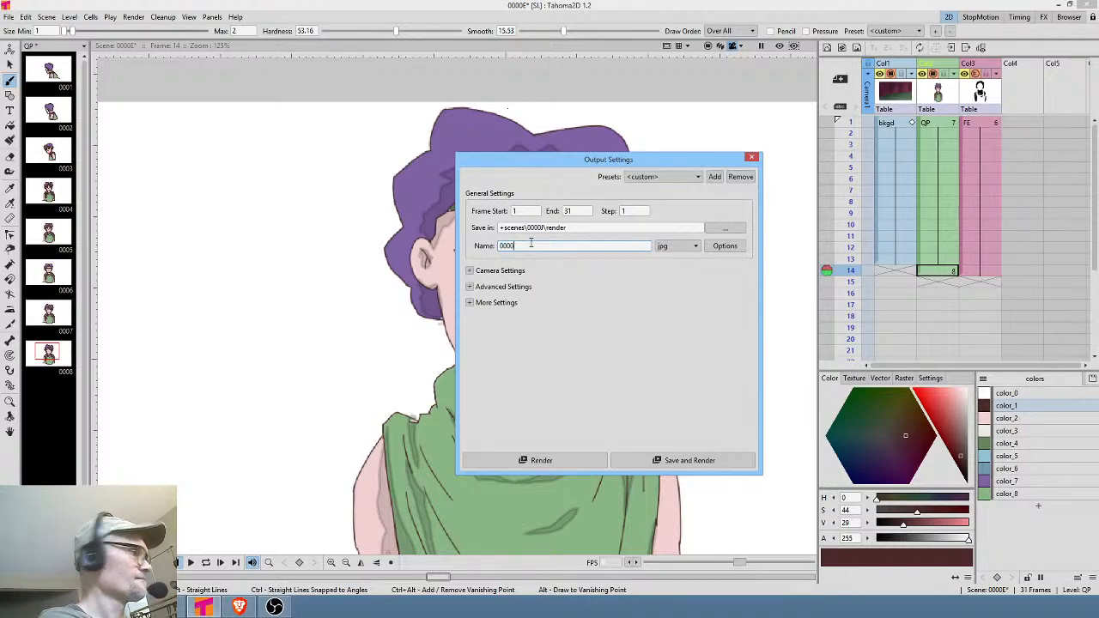
{"action": "type", "text": "J"}
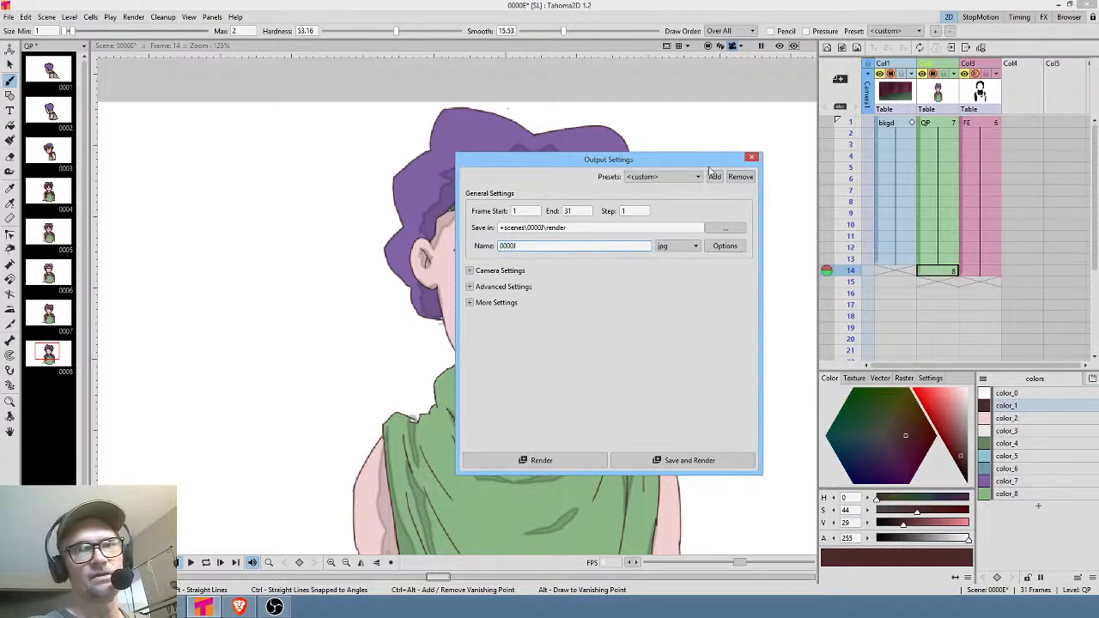
{"action": "left_click", "coordinate": [751, 156]}
Save the scene under the new name 0000J in the scenes folder, including all its levels.
{"action": "left_click", "coordinate": [7, 17]}
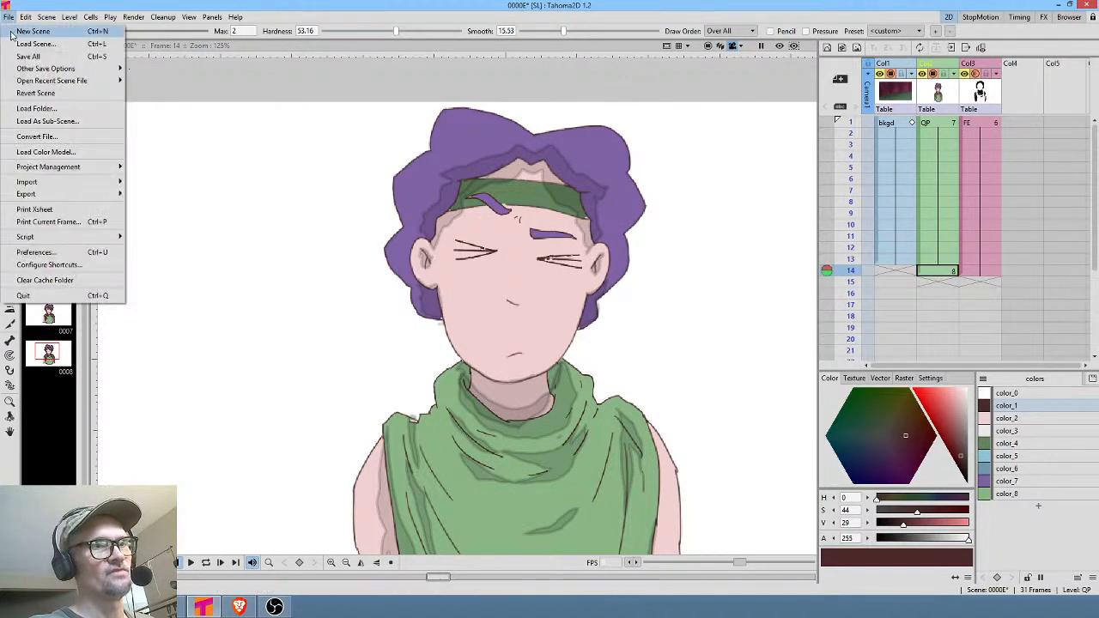
{"action": "mouse_move", "coordinate": [53, 73]}
{"action": "left_click", "coordinate": [174, 87]}
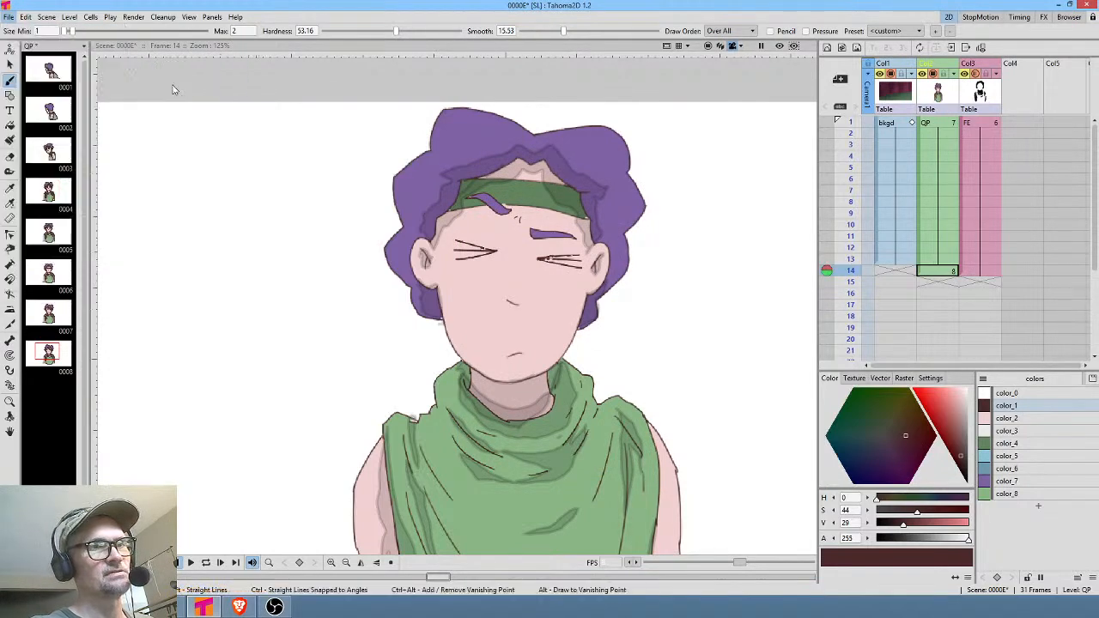
{"action": "type", "text": "0000"}
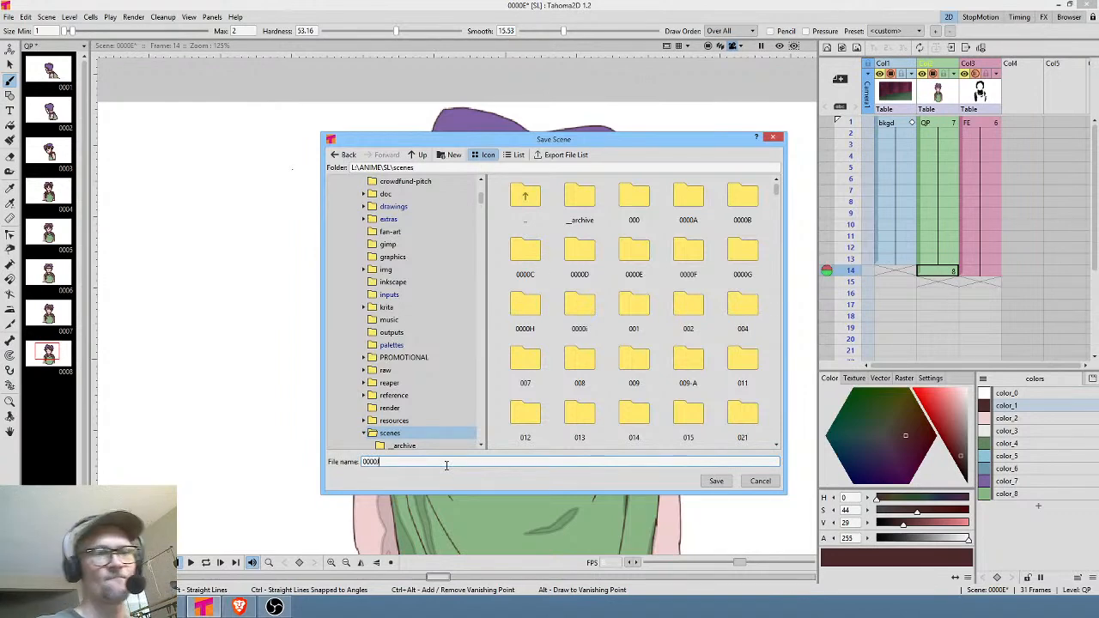
{"action": "type", "text": "J"}
{"action": "left_click", "coordinate": [718, 481]}
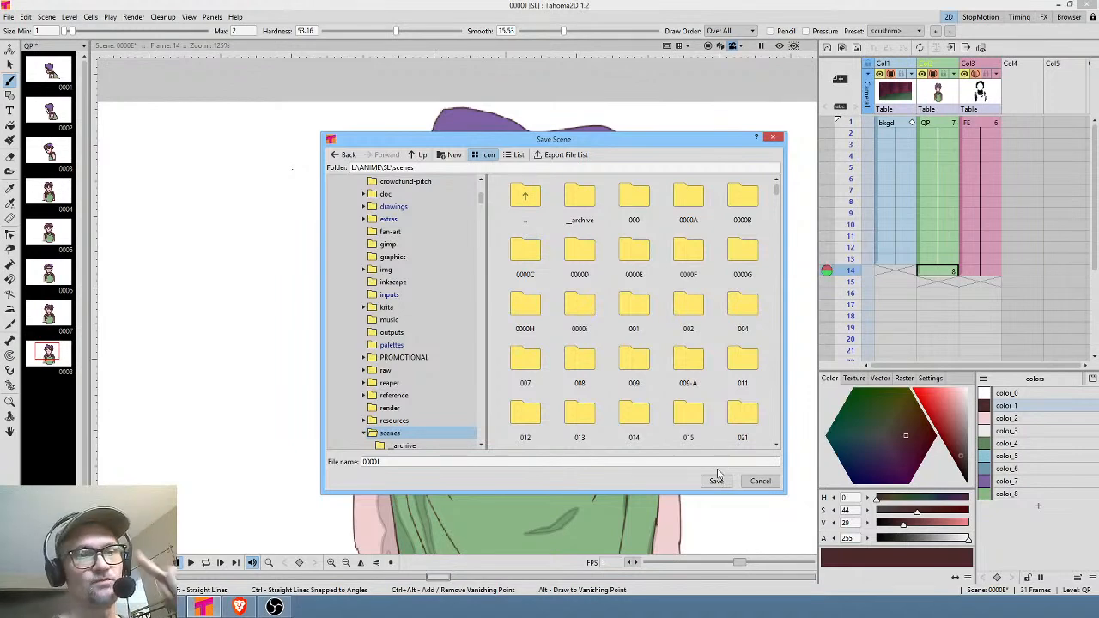
{"action": "left_click", "coordinate": [716, 476]}
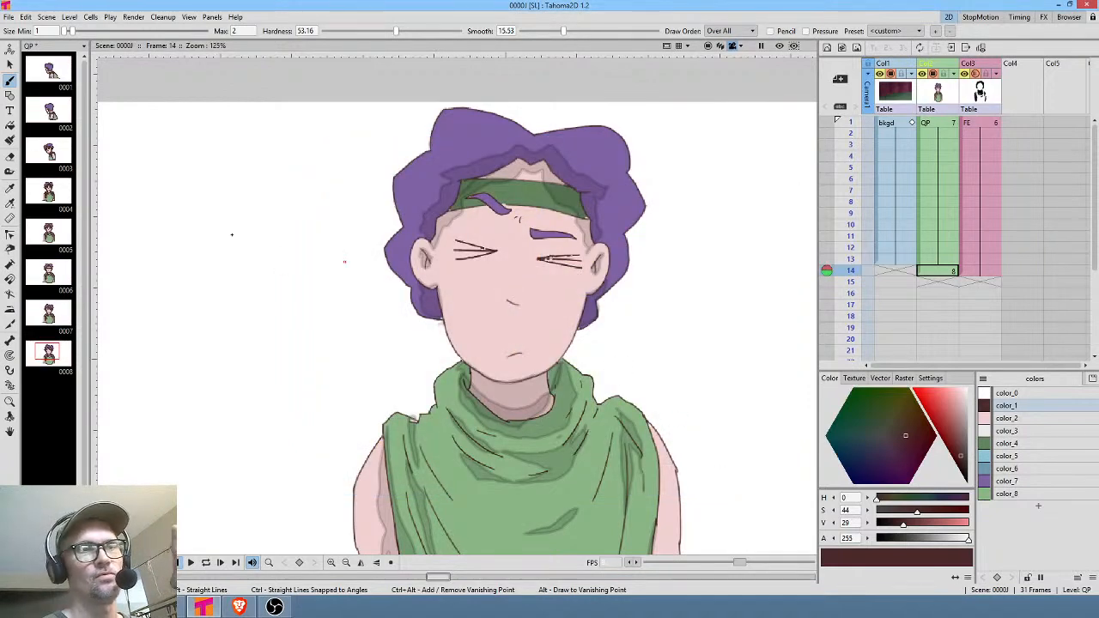
{"action": "left_click", "coordinate": [8, 17]}
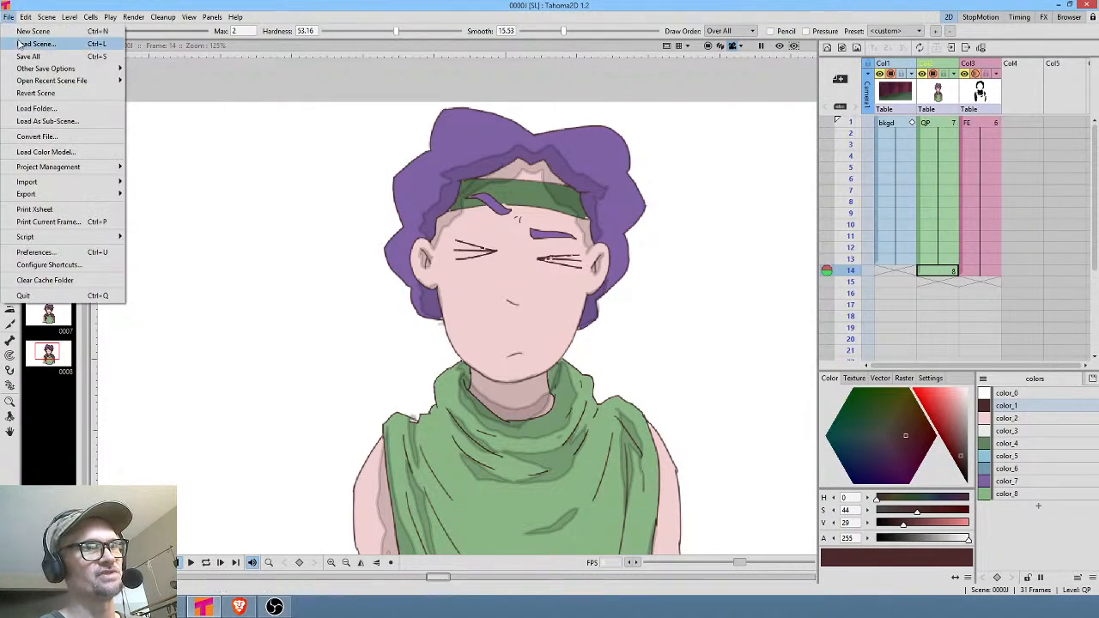
{"action": "left_click", "coordinate": [22, 57]}
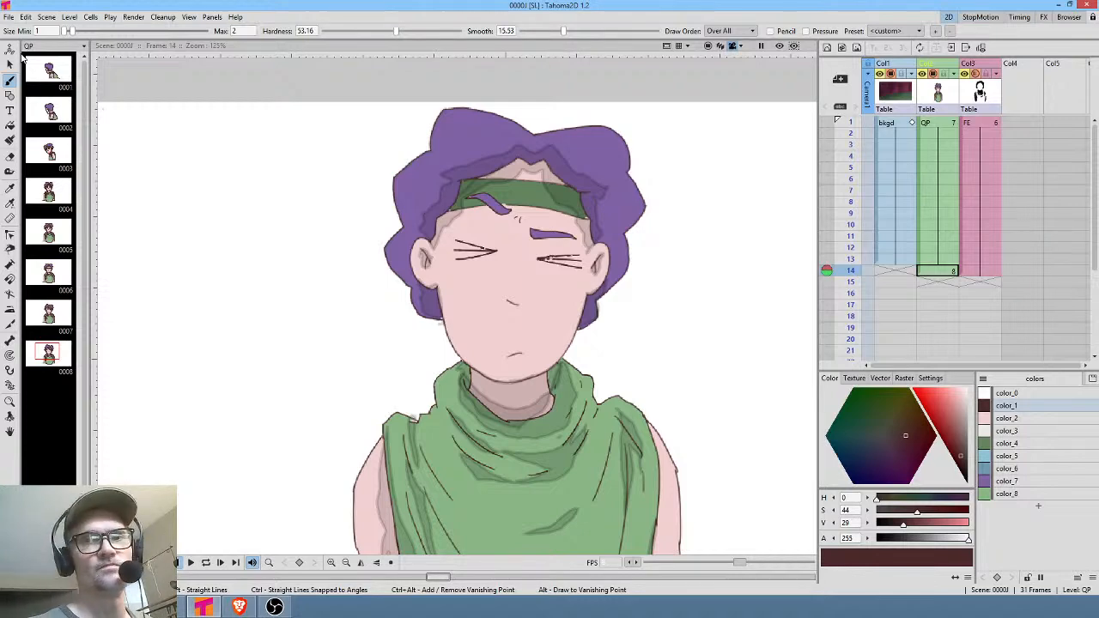
Extend the bkgd exposure in Col1 past frame 21 and scrub through frames 1 to 14 to check the blink.
{"action": "left_click", "coordinate": [901, 260]}
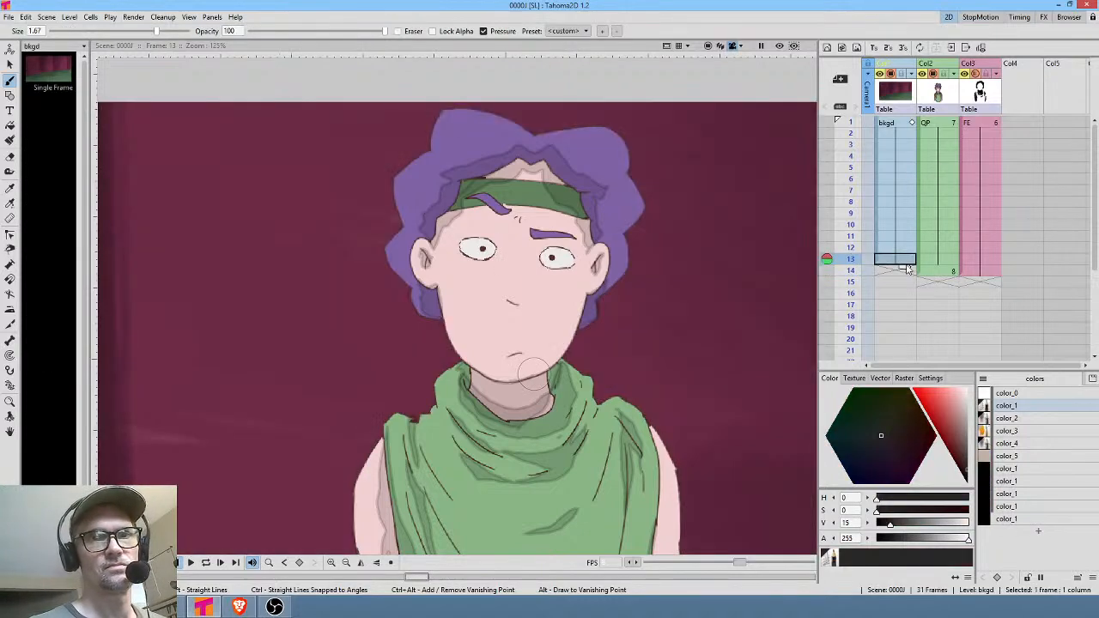
{"action": "left_click_drag", "start_coordinate": [907, 268], "coordinate": [908, 221]}
{"action": "middle_click", "coordinate": [949, 182]}
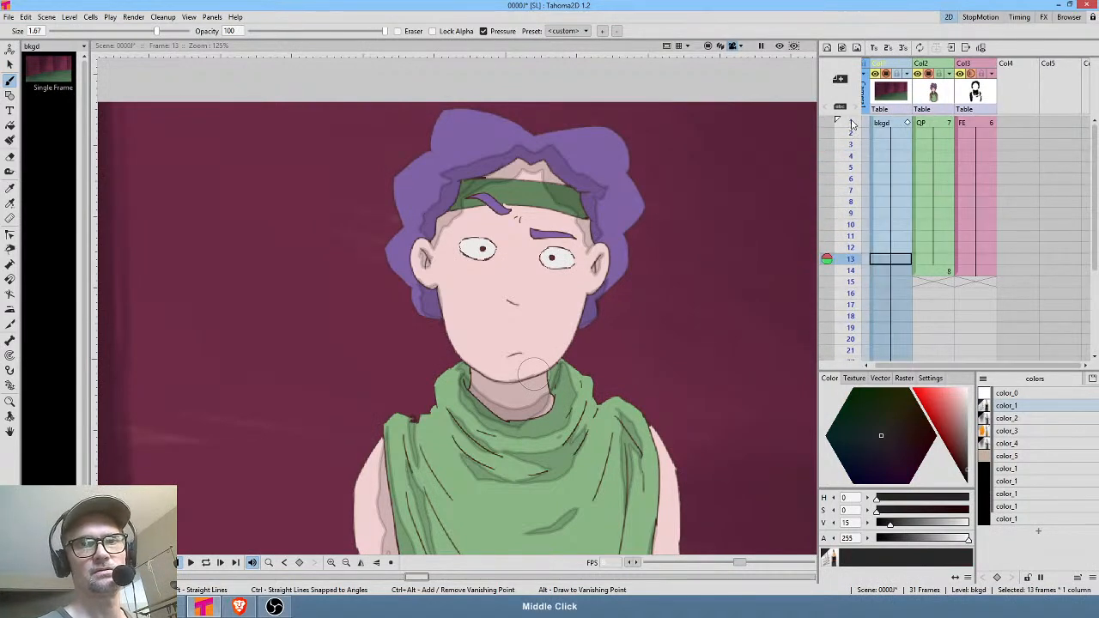
{"action": "mouse_move", "coordinate": [851, 124]}
{"action": "left_mouse_down"}
{"action": "mouse_move", "coordinate": [861, 283]}
{"action": "mouse_move", "coordinate": [860, 259]}
{"action": "mouse_move", "coordinate": [861, 271]}
{"action": "left_mouse_up"}
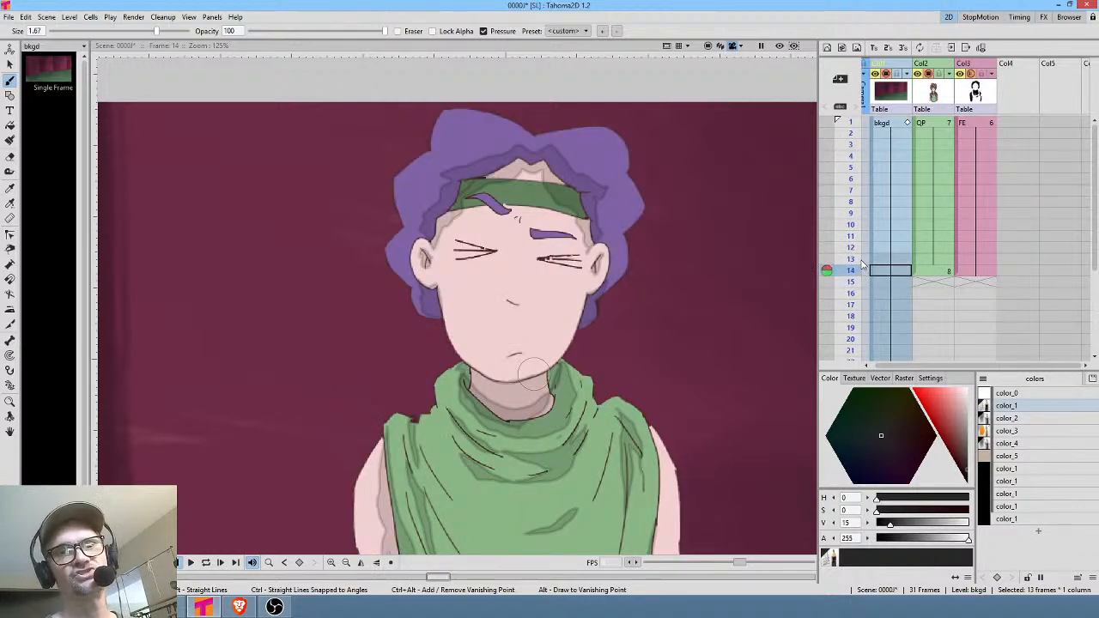
Duplicate the closed-eye drawing 8 of the QP level into frame 15 as drawing 9.
{"action": "left_click", "coordinate": [937, 271]}
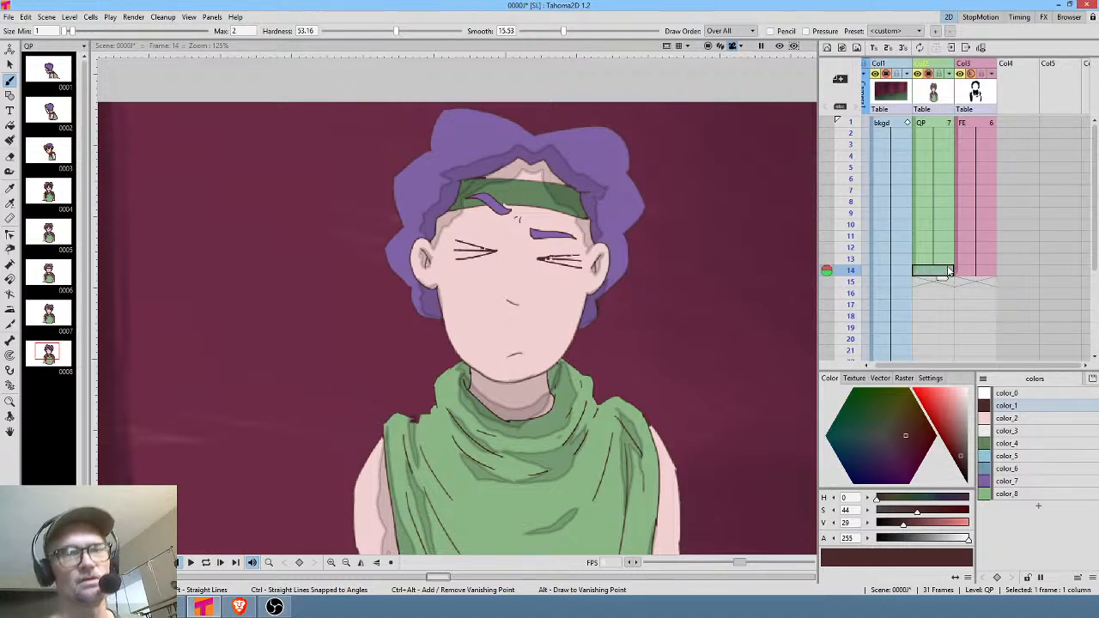
{"action": "key", "text": "s"}
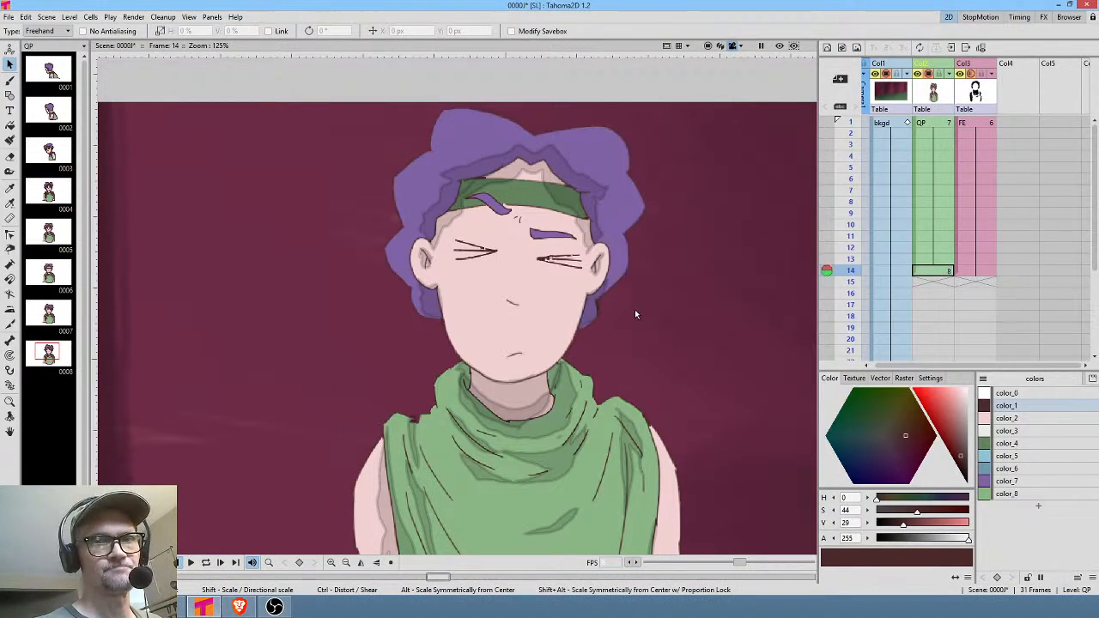
{"action": "left_click", "coordinate": [932, 271]}
{"action": "left_click", "coordinate": [934, 283]}
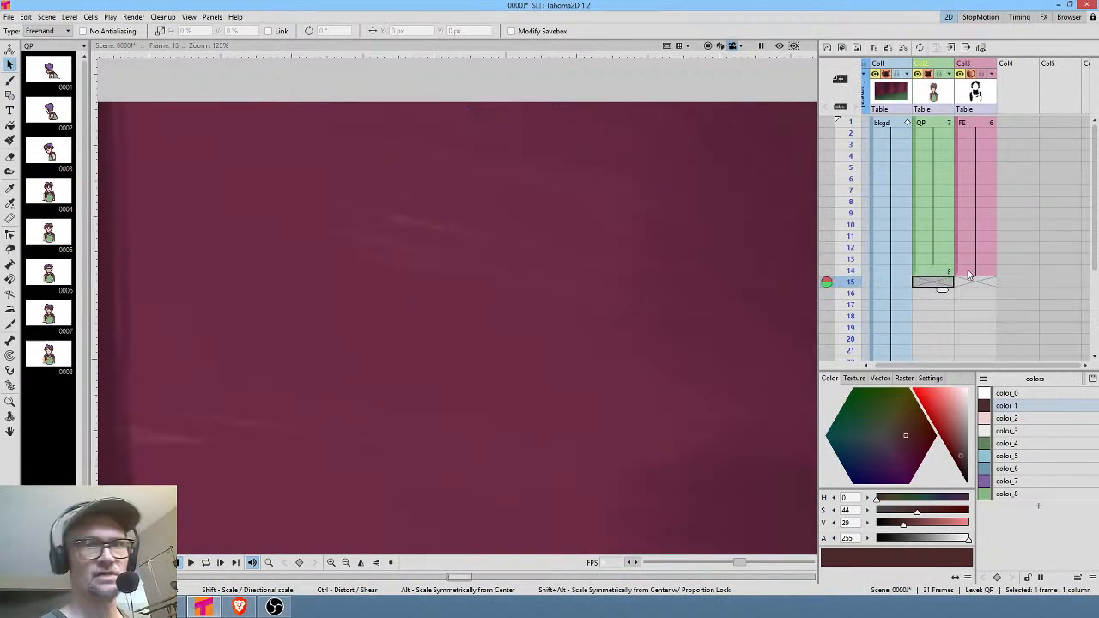
{"action": "key", "text": "d"}
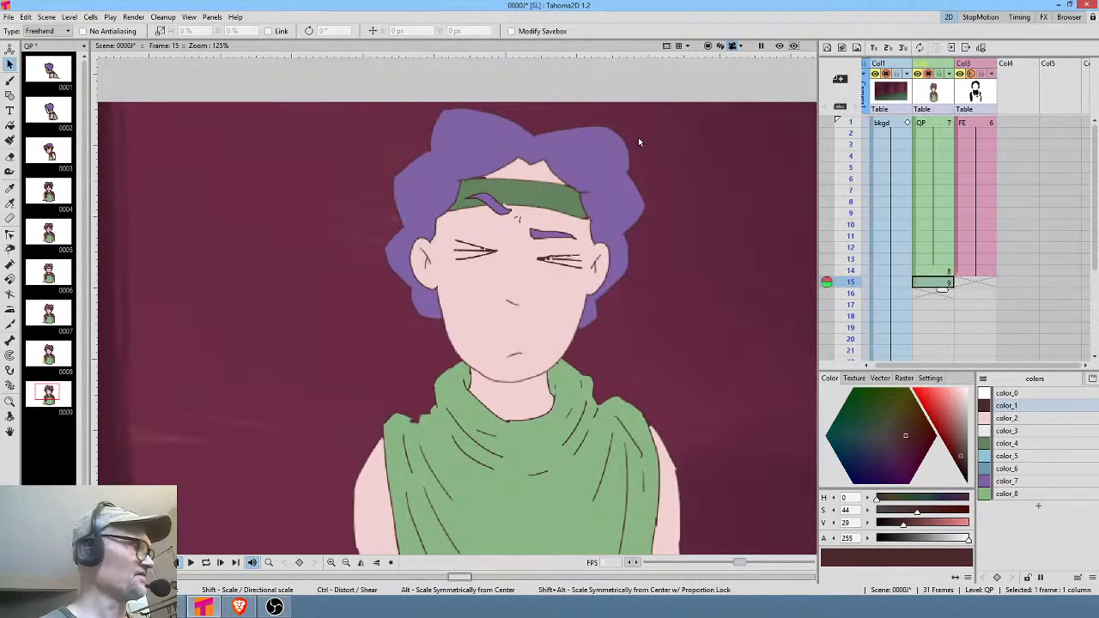
Lasso the head on frame 15, rotate it about 4°, and shift it about 13 px left and 13 px down.
{"action": "mouse_move", "coordinate": [678, 127]}
{"action": "left_mouse_down"}
{"action": "mouse_move", "coordinate": [586, 81]}
{"action": "mouse_move", "coordinate": [473, 78]}
{"action": "mouse_move", "coordinate": [382, 139]}
{"action": "mouse_move", "coordinate": [341, 212]}
{"action": "mouse_move", "coordinate": [382, 313]}
{"action": "left_mouse_up"}
{"action": "mouse_move", "coordinate": [441, 345]}
{"action": "left_mouse_down"}
{"action": "mouse_move", "coordinate": [496, 390]}
{"action": "mouse_move", "coordinate": [530, 393]}
{"action": "mouse_move", "coordinate": [601, 336]}
{"action": "left_mouse_up"}
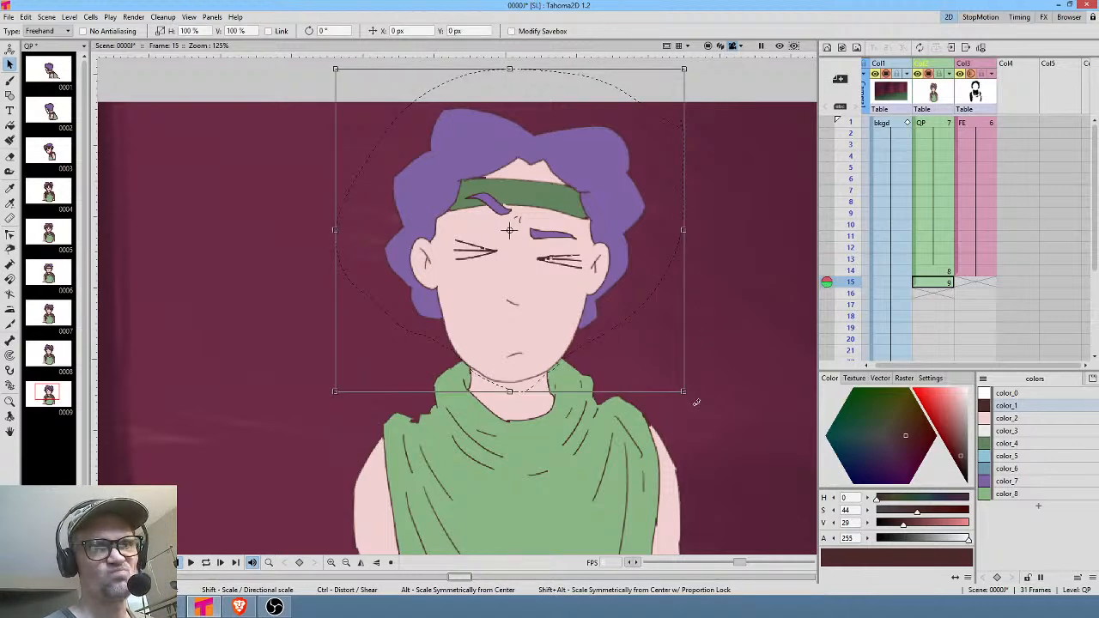
{"action": "mouse_move", "coordinate": [695, 402]}
{"action": "left_mouse_down"}
{"action": "mouse_move", "coordinate": [721, 370]}
{"action": "mouse_move", "coordinate": [697, 386]}
{"action": "mouse_move", "coordinate": [699, 370]}
{"action": "mouse_move", "coordinate": [693, 390]}
{"action": "mouse_move", "coordinate": [702, 386]}
{"action": "left_mouse_up"}
{"action": "left_click_drag", "start_coordinate": [533, 315], "coordinate": [532, 322]}
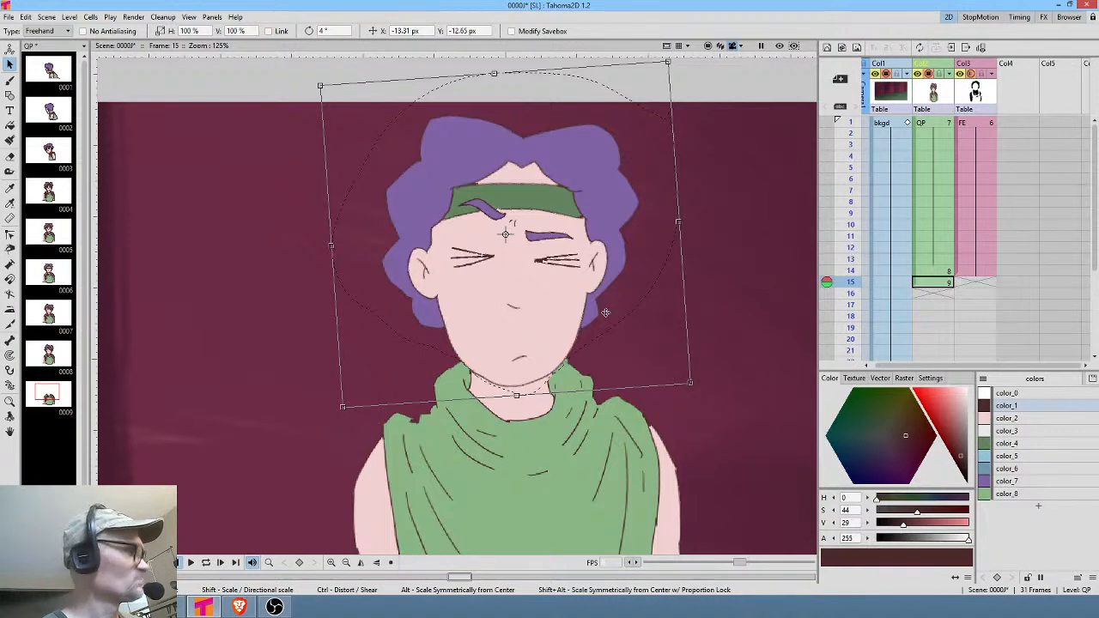
Clean up the collar edge beneath the jaw on frame 15 with the Paint Brush in color_8 and the Eraser.
{"action": "key", "text": "b"}
{"action": "scroll", "coordinate": [593, 374], "scroll_direction": "up", "scroll_amount": 5}
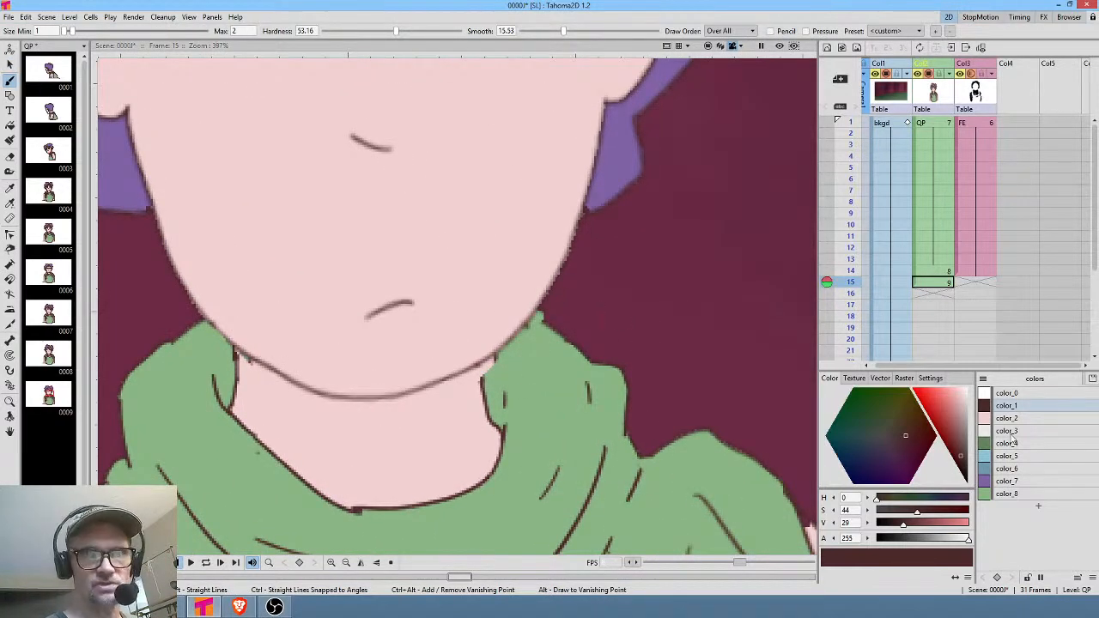
{"action": "key", "text": "k"}
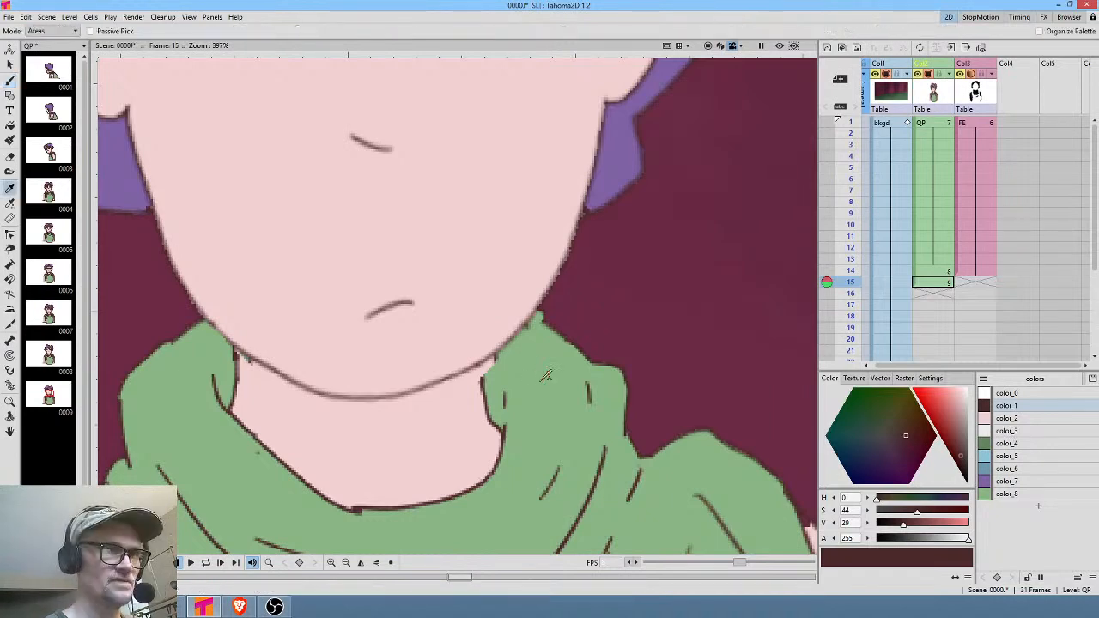
{"action": "left_click", "coordinate": [544, 373]}
{"action": "key", "text": "j"}
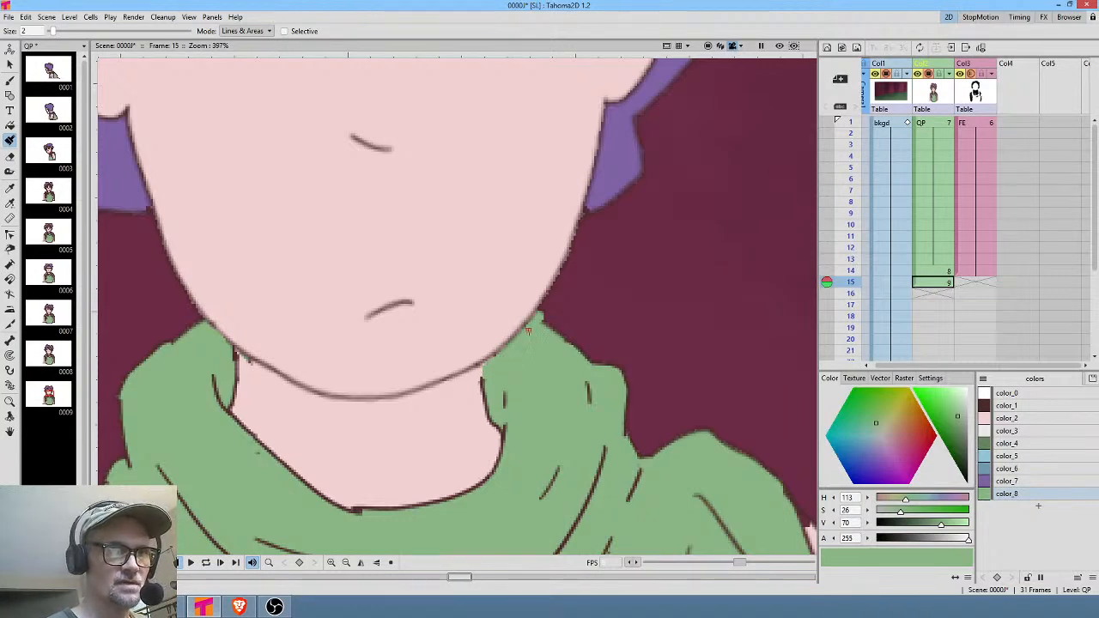
{"action": "key", "text": "a"}
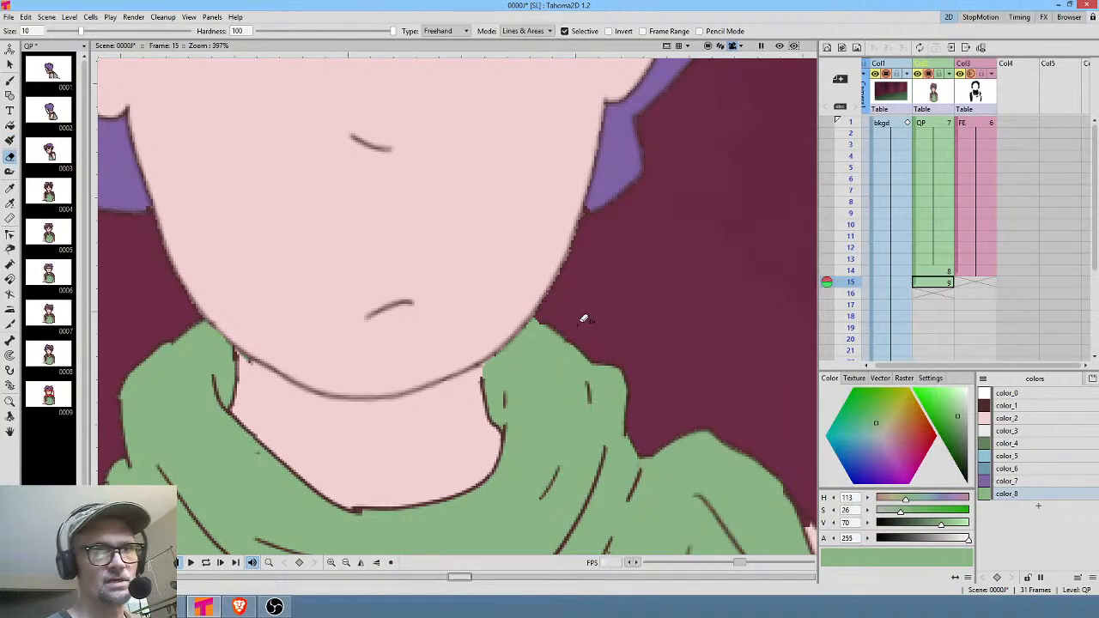
Compare the head position in the QP drawings on frames 14 and 15 by switching between them.
{"action": "left_click", "coordinate": [944, 271]}
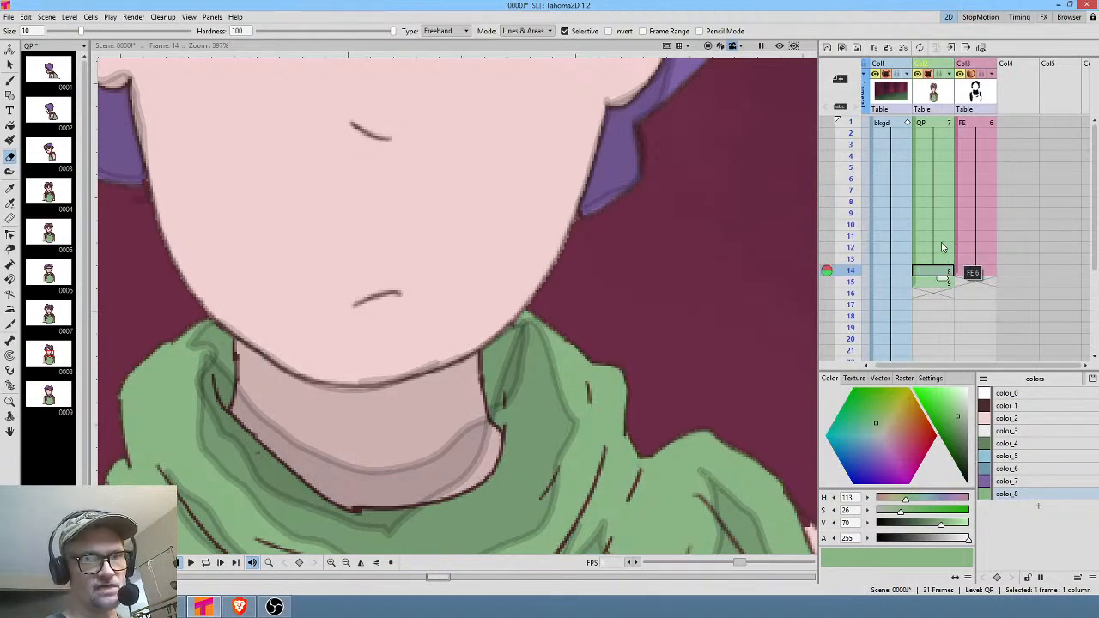
{"action": "scroll", "coordinate": [633, 317], "scroll_direction": "down", "scroll_amount": 5}
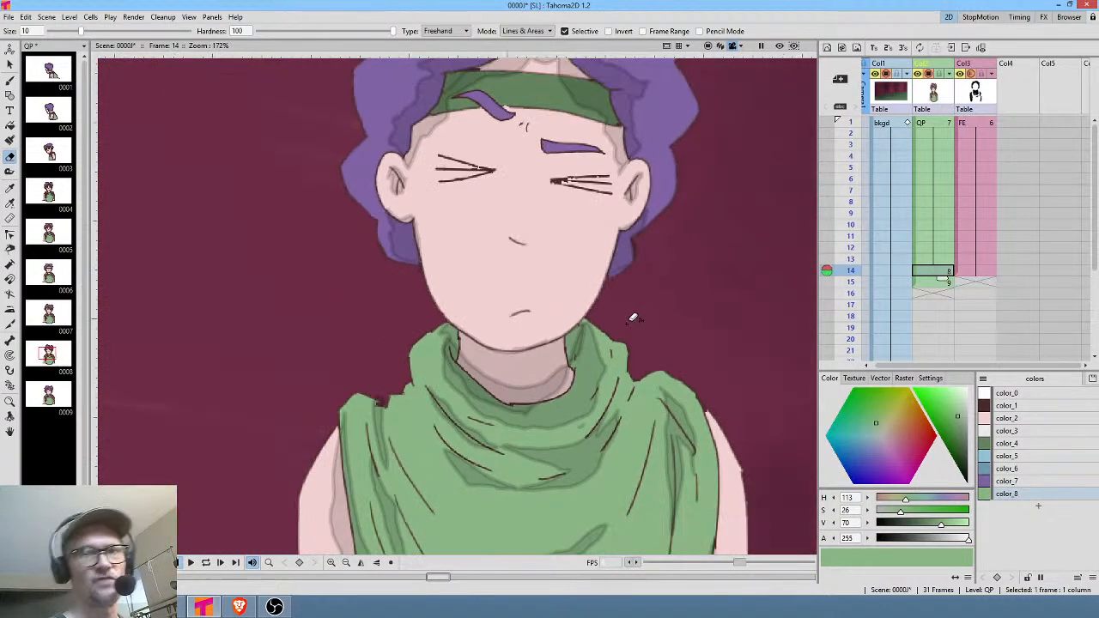
{"action": "left_click_drag", "start_coordinate": [853, 234], "coordinate": [853, 271]}
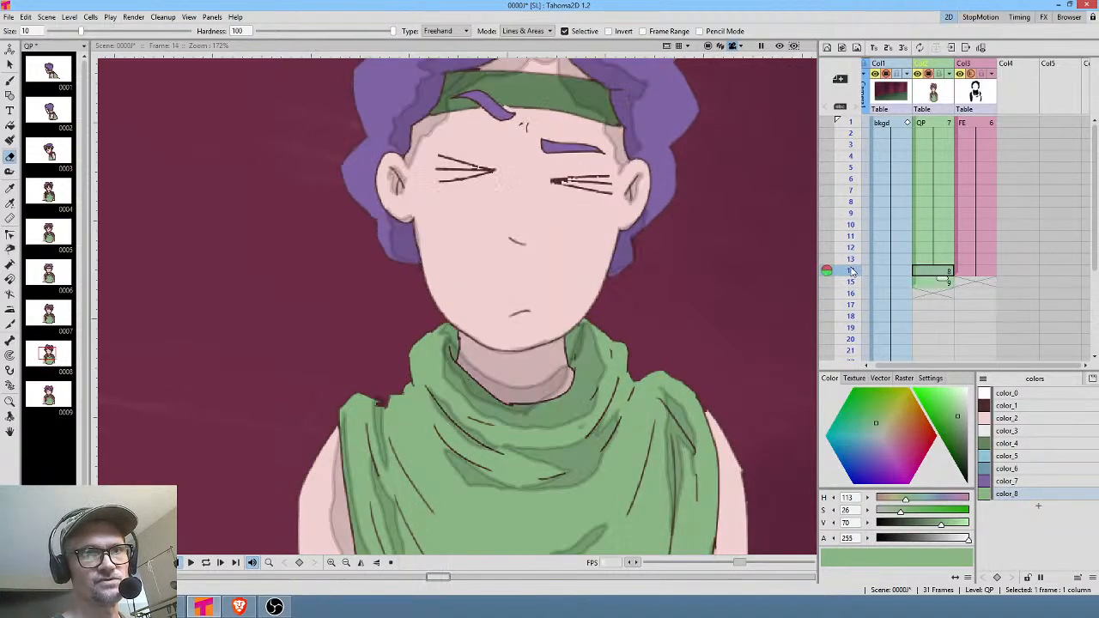
{"action": "left_click", "coordinate": [938, 285]}
{"action": "left_click", "coordinate": [940, 273]}
{"action": "left_click", "coordinate": [940, 285]}
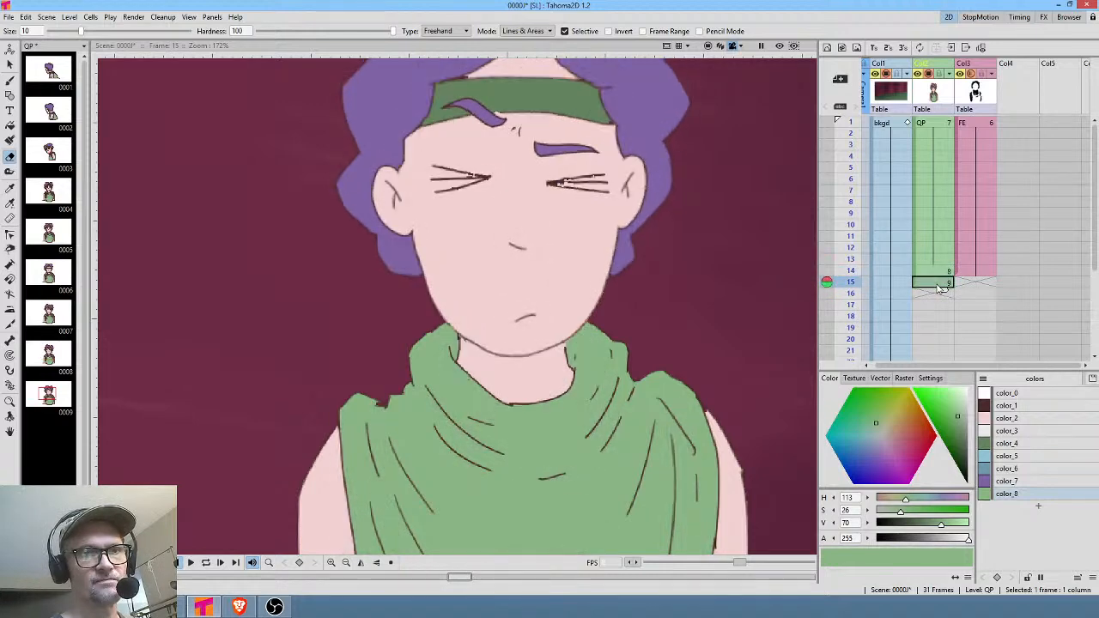
{"action": "left_click", "coordinate": [941, 274]}
{"action": "left_click", "coordinate": [938, 286]}
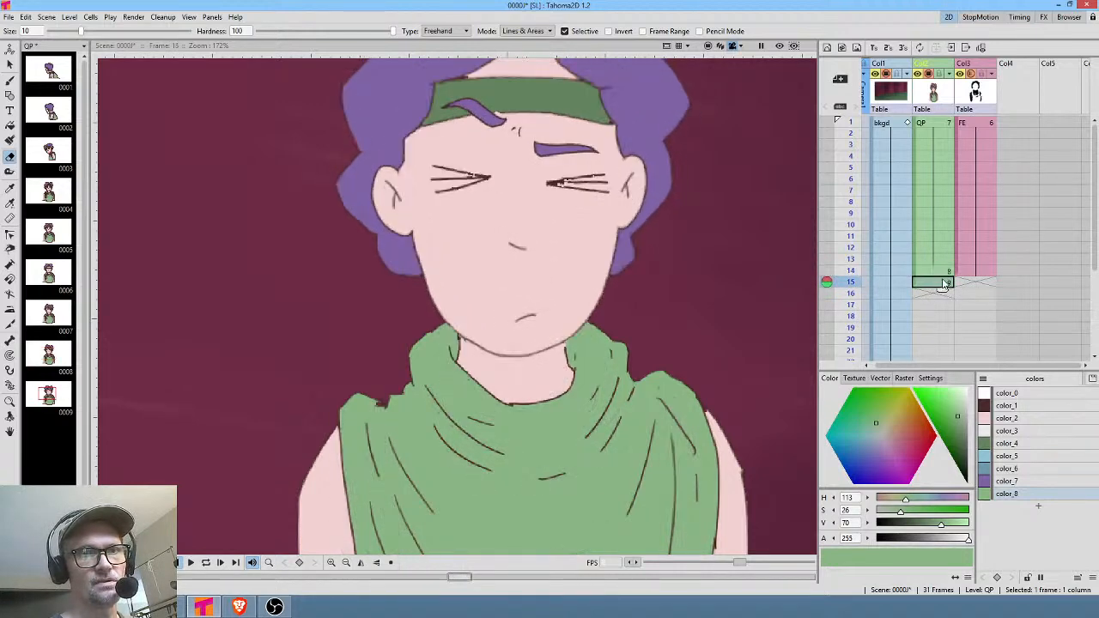
{"action": "scroll", "coordinate": [622, 199], "scroll_direction": "down", "scroll_amount": 3}
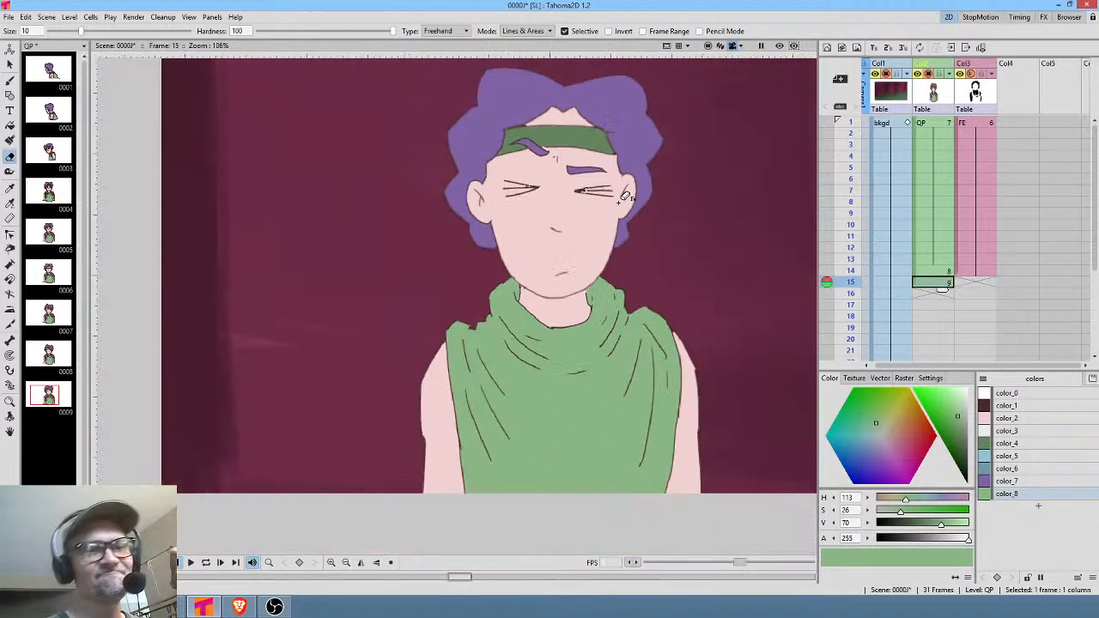
{"action": "left_click_drag", "start_coordinate": [589, 299], "coordinate": [524, 314]}
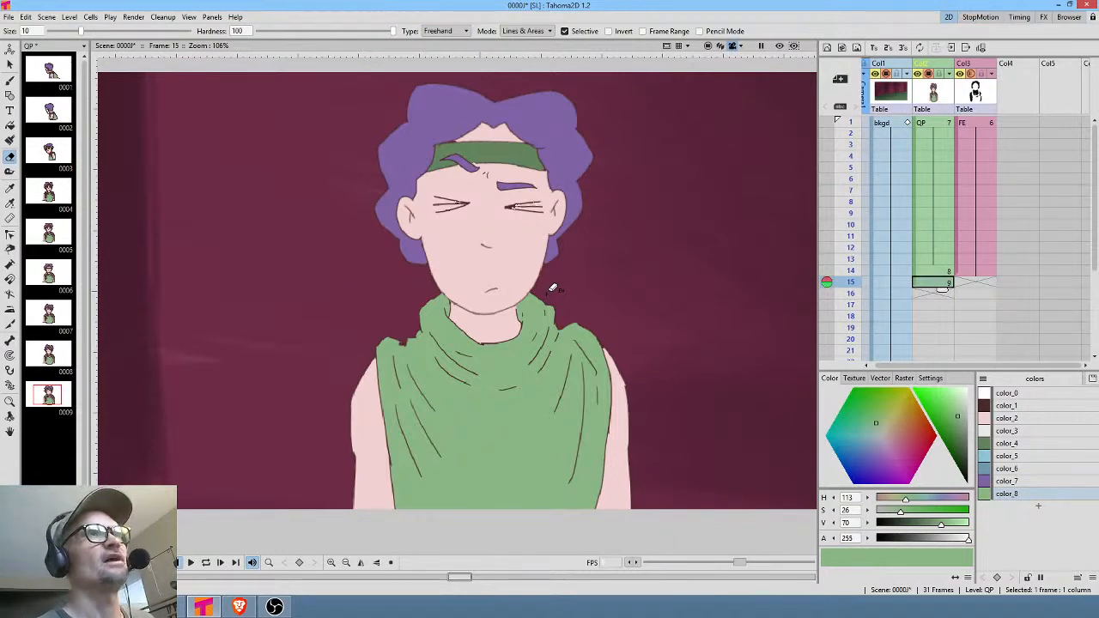
Clear drawing 9 from frame 15 of the QP column and select the emptied cell.
{"action": "left_click", "coordinate": [950, 269]}
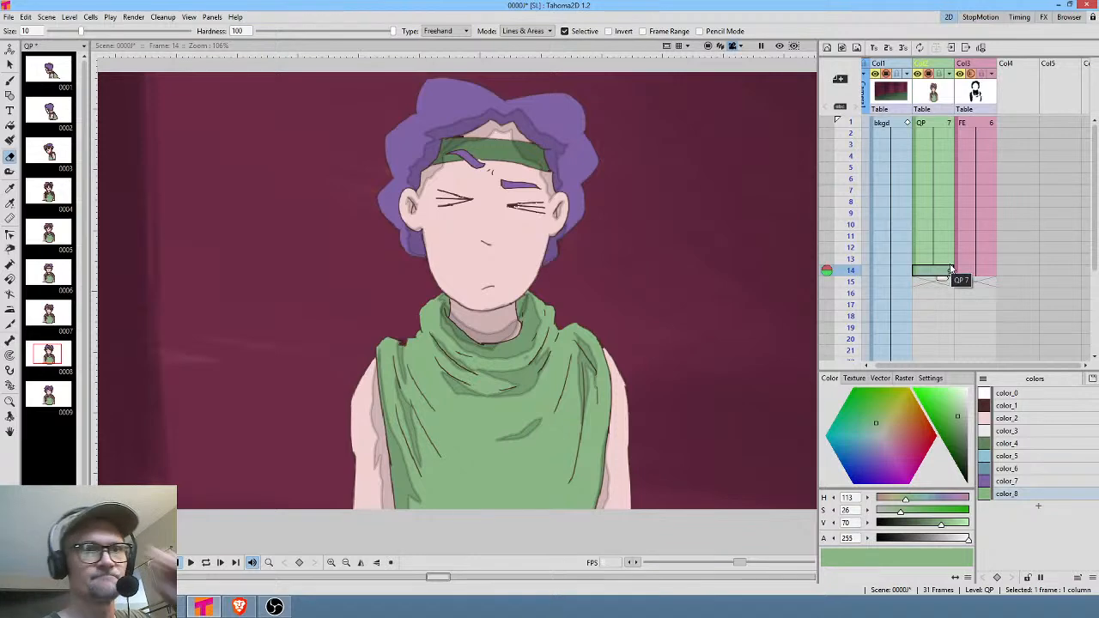
{"action": "left_click", "coordinate": [936, 282]}
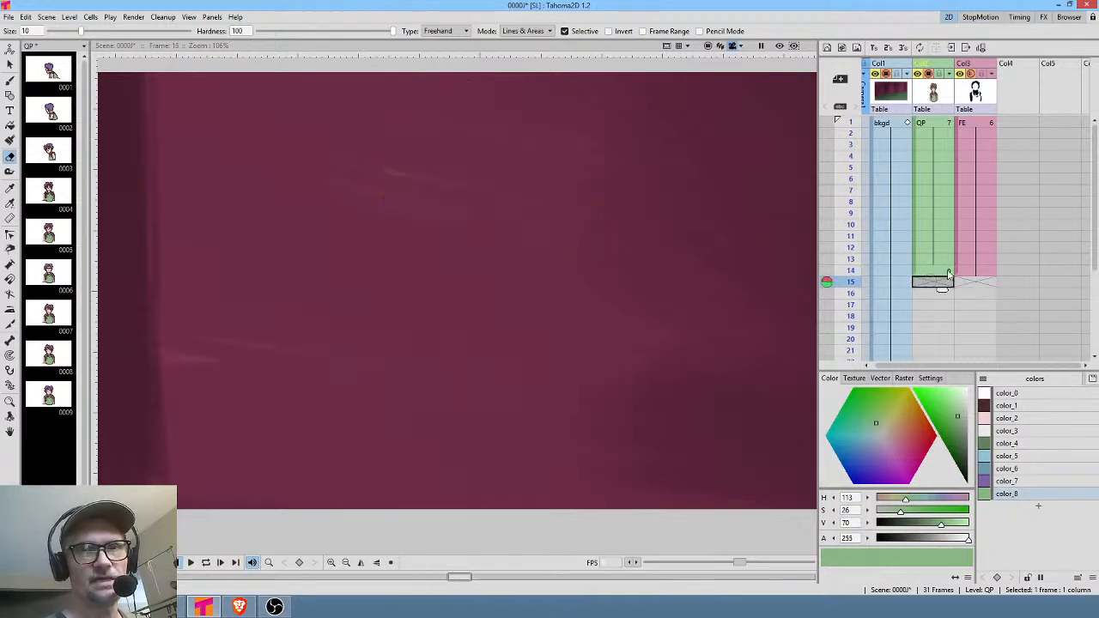
Copy the QP exposures of frames 1 to 13 and paste them into the same column starting at frame 15.
{"action": "left_click", "coordinate": [944, 123]}
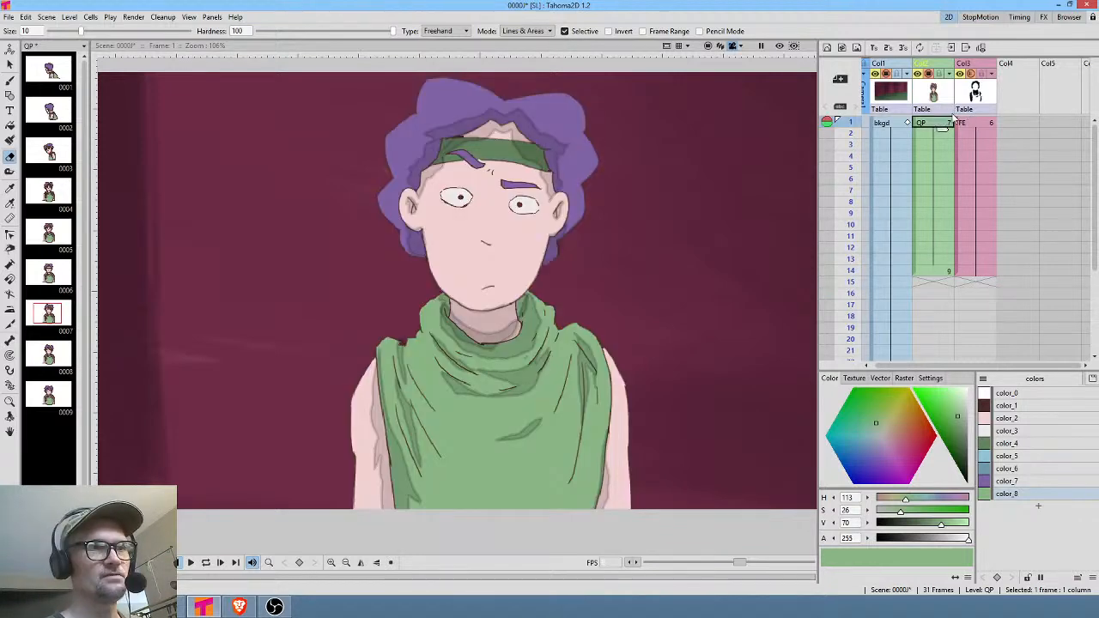
{"action": "left_click", "coordinate": [948, 259], "text": "shift"}
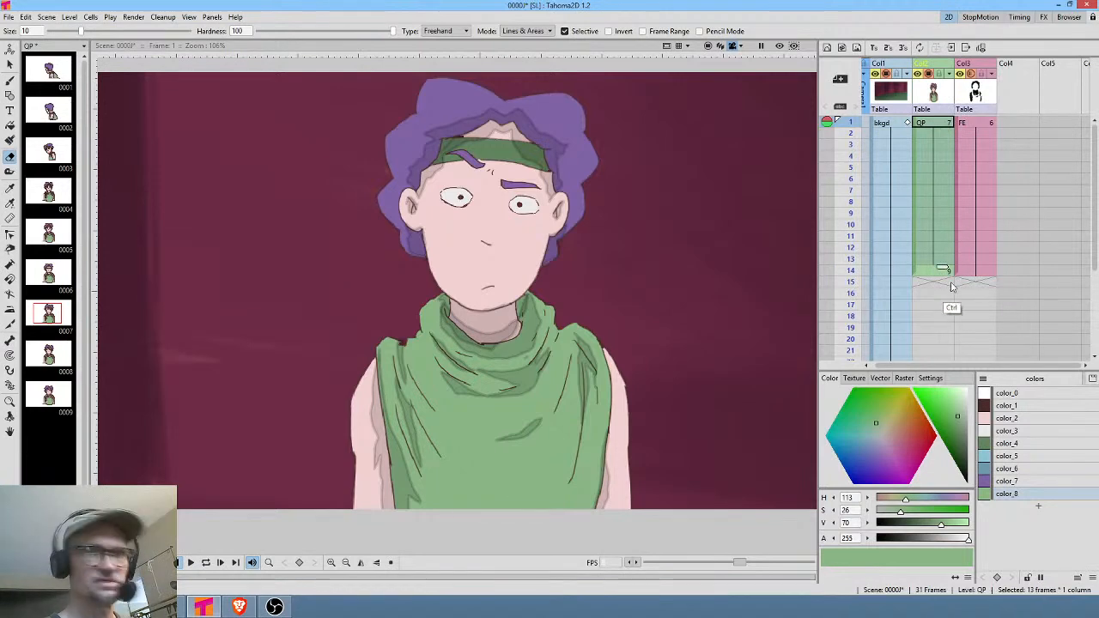
{"action": "left_click", "coordinate": [944, 281]}
{"action": "key", "text": "ctrl+v"}
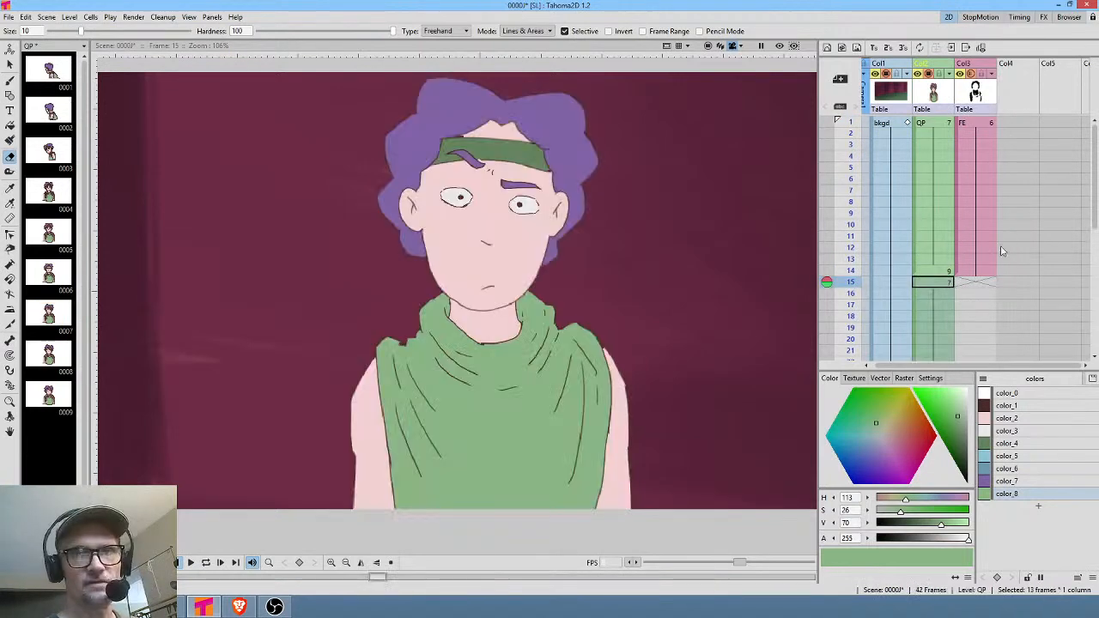
Copy the FE exposures of frames 1 to 13 and paste them into the same column starting at frame 15.
{"action": "left_click", "coordinate": [981, 259]}
{"action": "left_click", "coordinate": [982, 123], "text": "shift"}
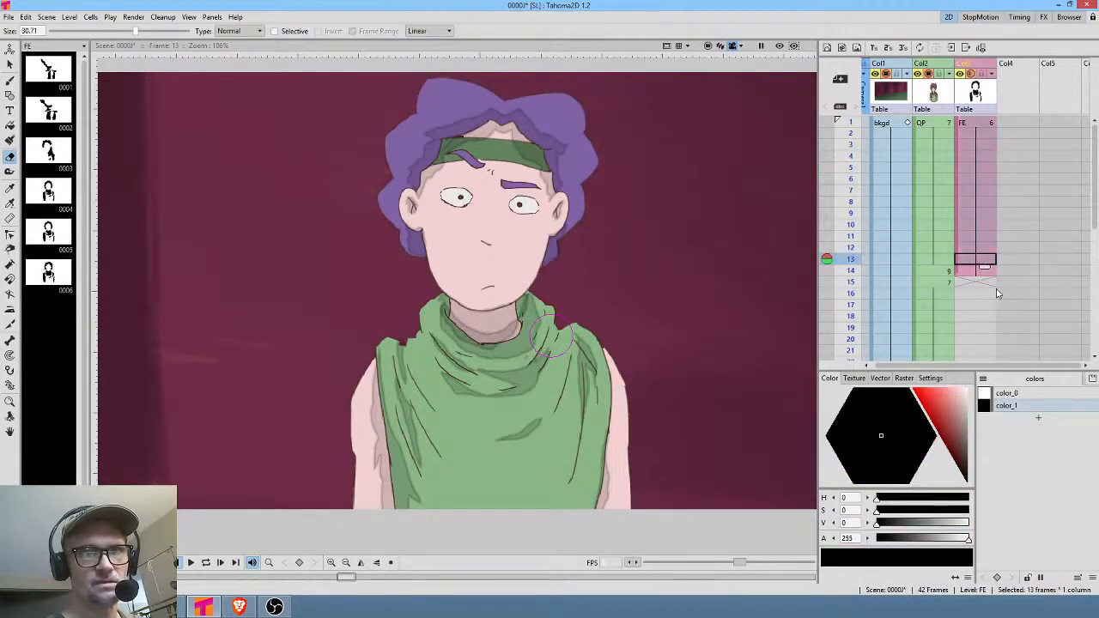
{"action": "key", "text": "ctrl+c"}
{"action": "left_click", "coordinate": [981, 283]}
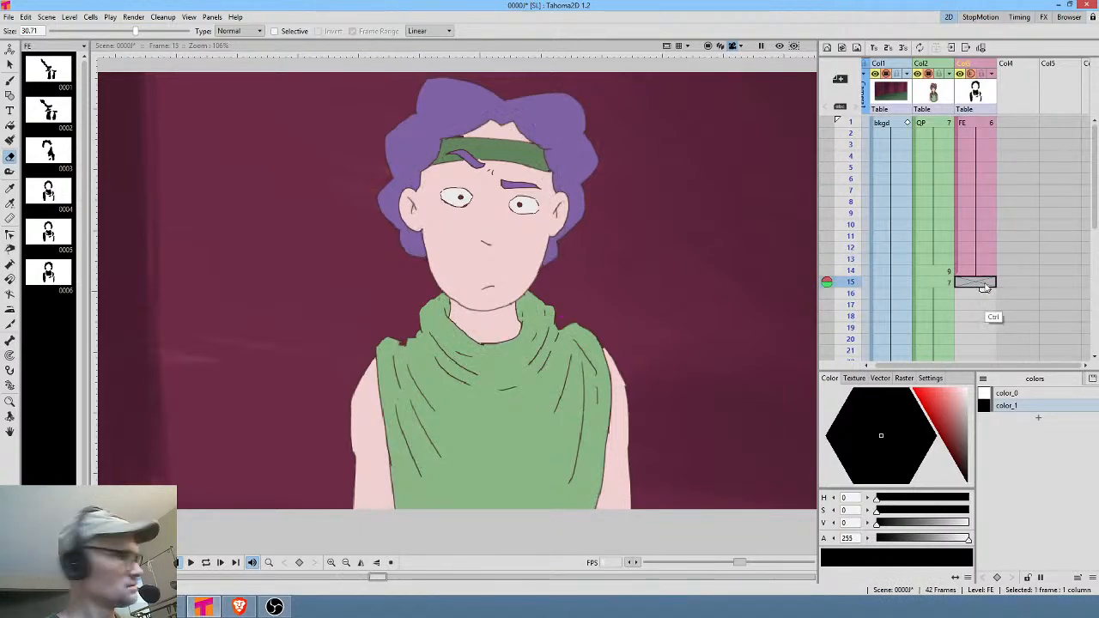
{"action": "key", "text": "ctrl+v"}
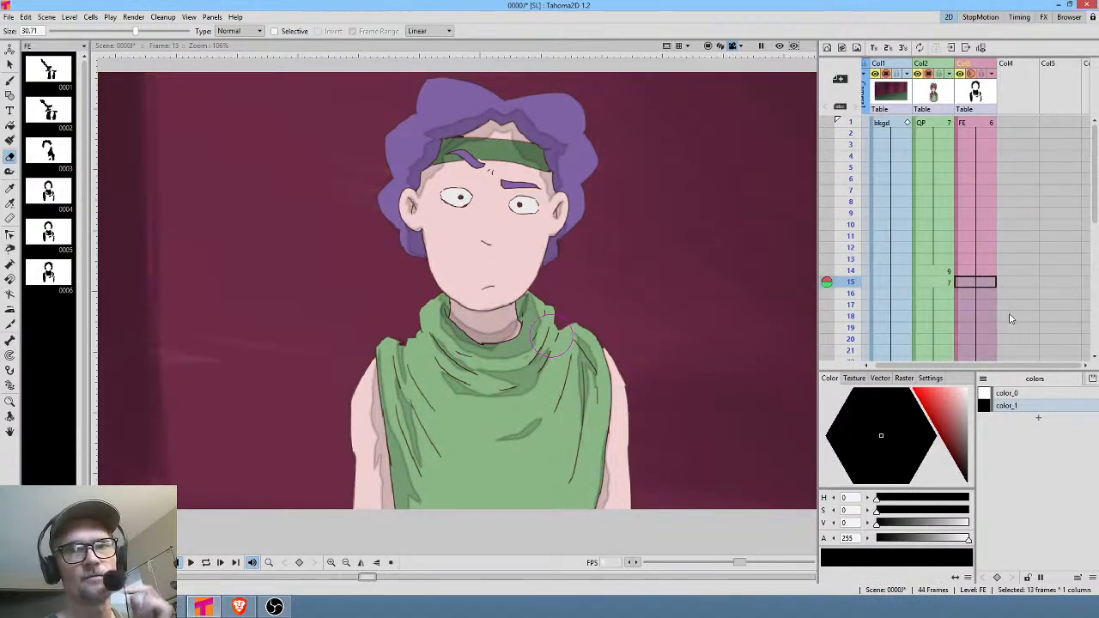
Move the pasted QP and FE exposures of frames 15 to 27 into the empty columns Col4 and Col5.
{"action": "left_click", "coordinate": [938, 284]}
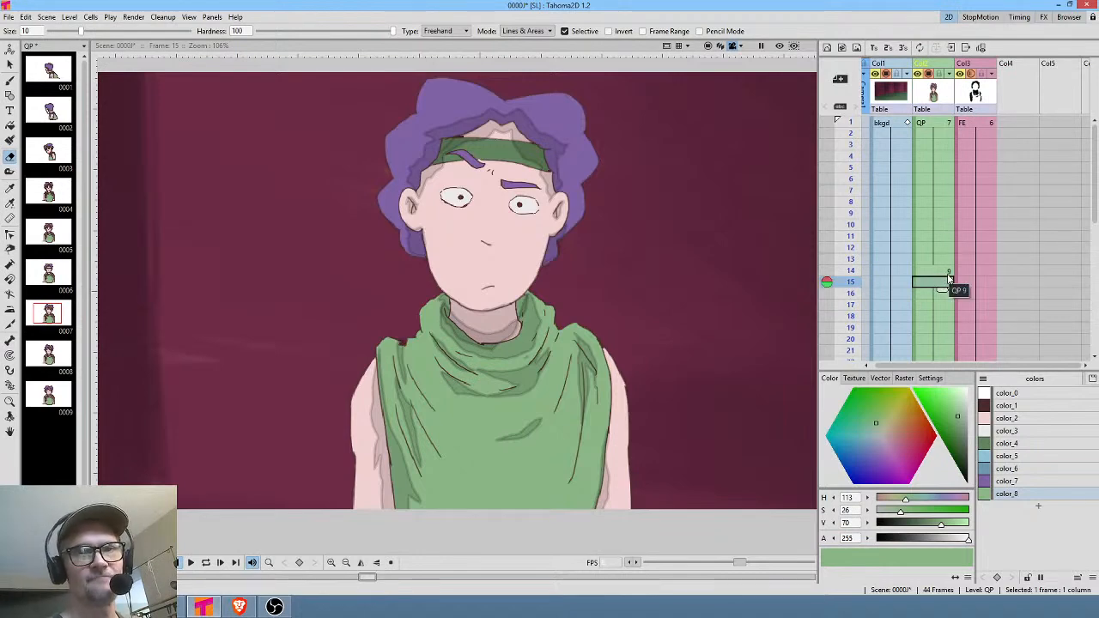
{"action": "left_click", "coordinate": [979, 66]}
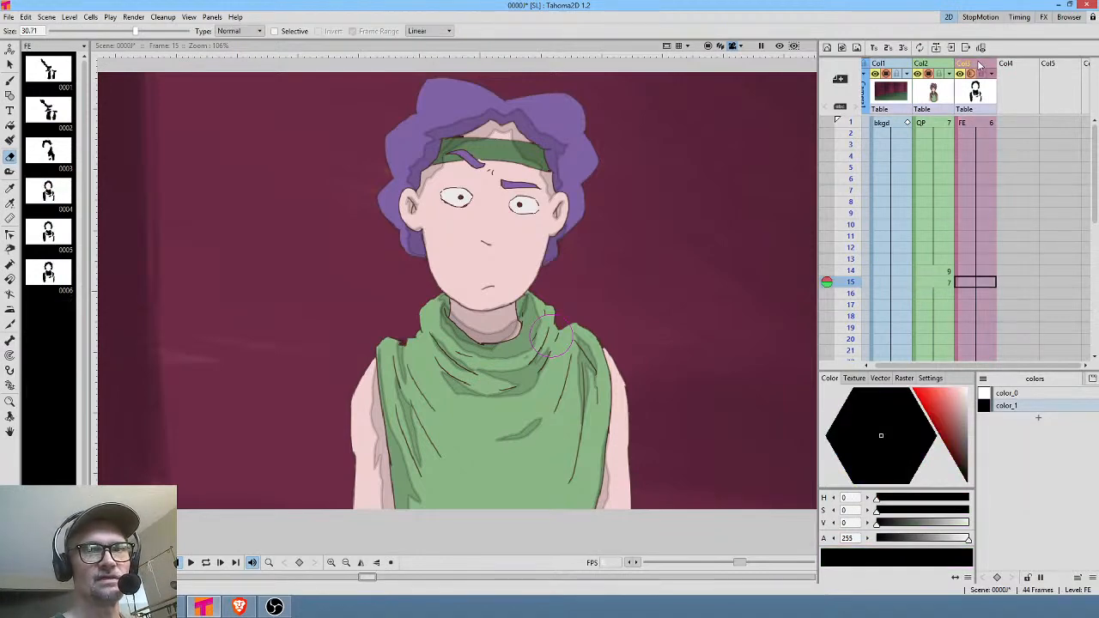
{"action": "left_click", "coordinate": [942, 283]}
{"action": "scroll", "coordinate": [1019, 196], "scroll_direction": "down", "scroll_amount": 3}
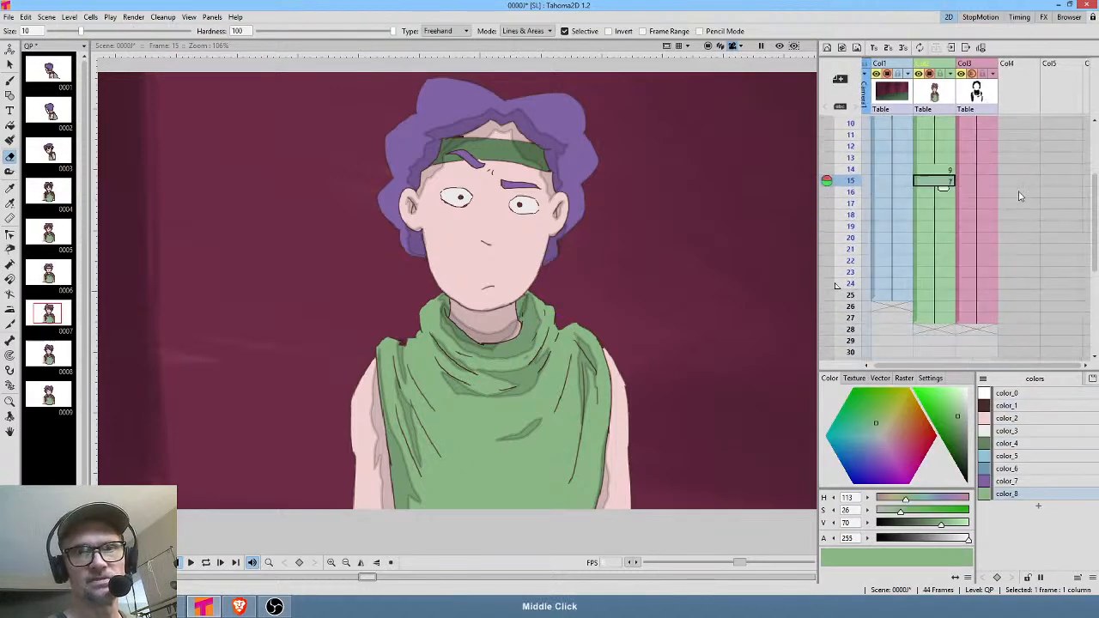
{"action": "scroll", "coordinate": [1019, 197], "scroll_direction": "down", "scroll_amount": 1}
{"action": "left_click", "coordinate": [989, 307], "text": "shift"}
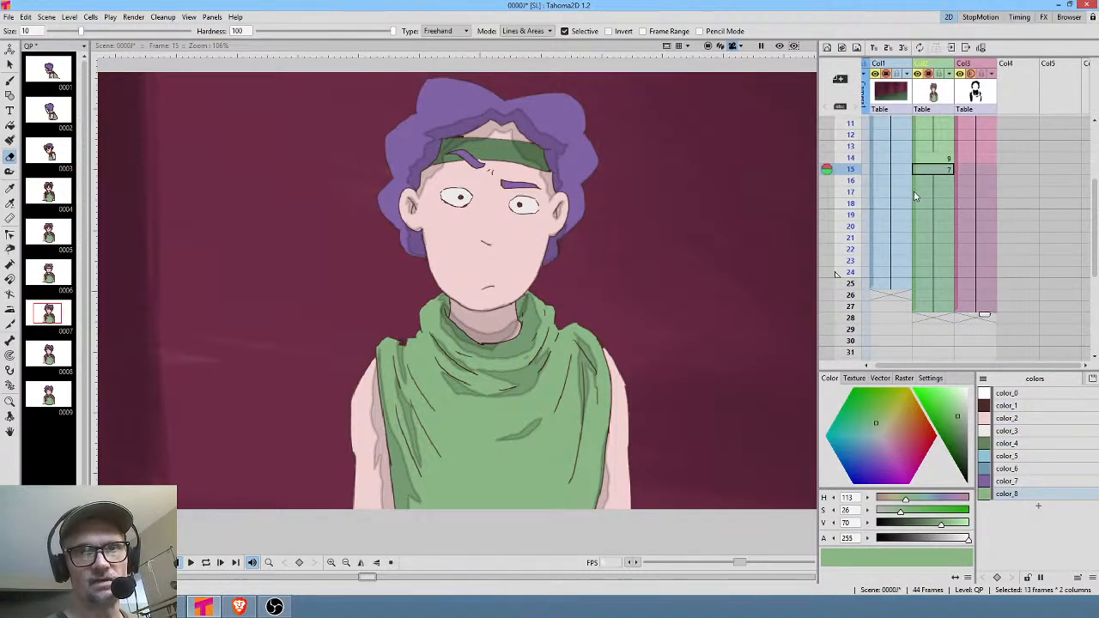
{"action": "left_click_drag", "start_coordinate": [915, 197], "coordinate": [1014, 194]}
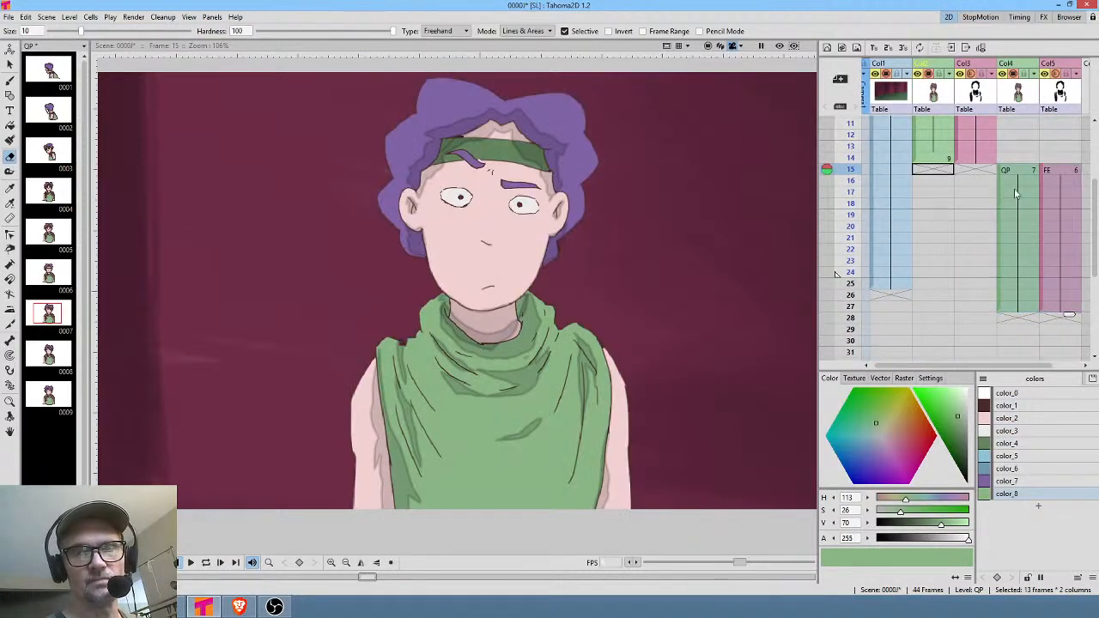
{"action": "left_click_drag", "start_coordinate": [967, 257], "coordinate": [901, 370]}
Flip the QP character in Col4 horizontally at frame 15 by setting its horizontal scale to -100% with the Animate tool.
{"action": "left_click", "coordinate": [958, 277]}
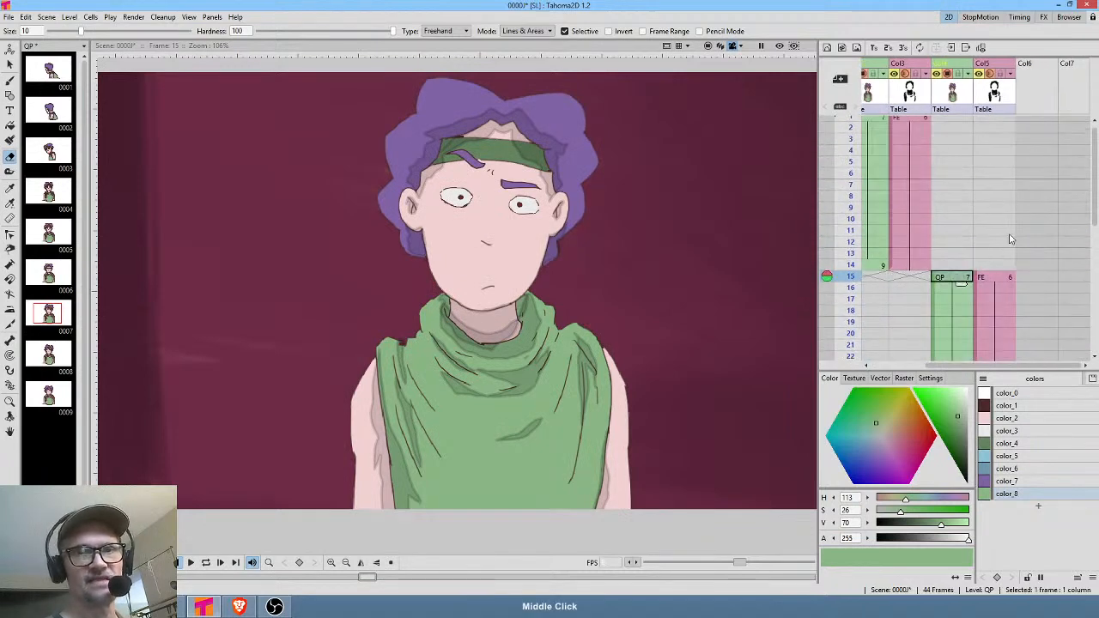
{"action": "key", "text": "a"}
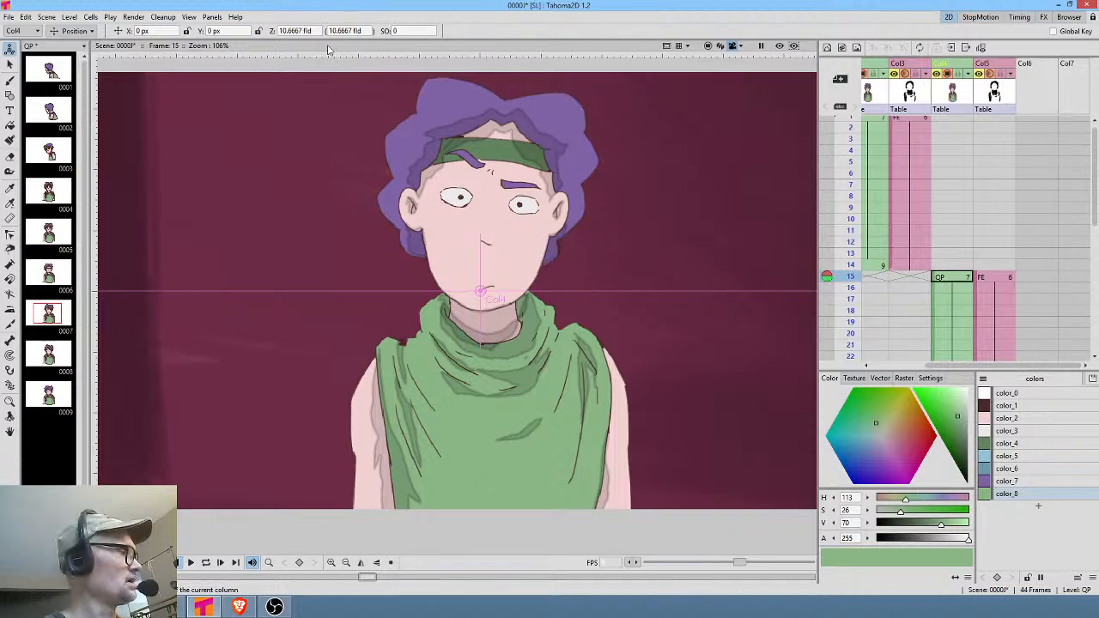
{"action": "left_click", "coordinate": [75, 31]}
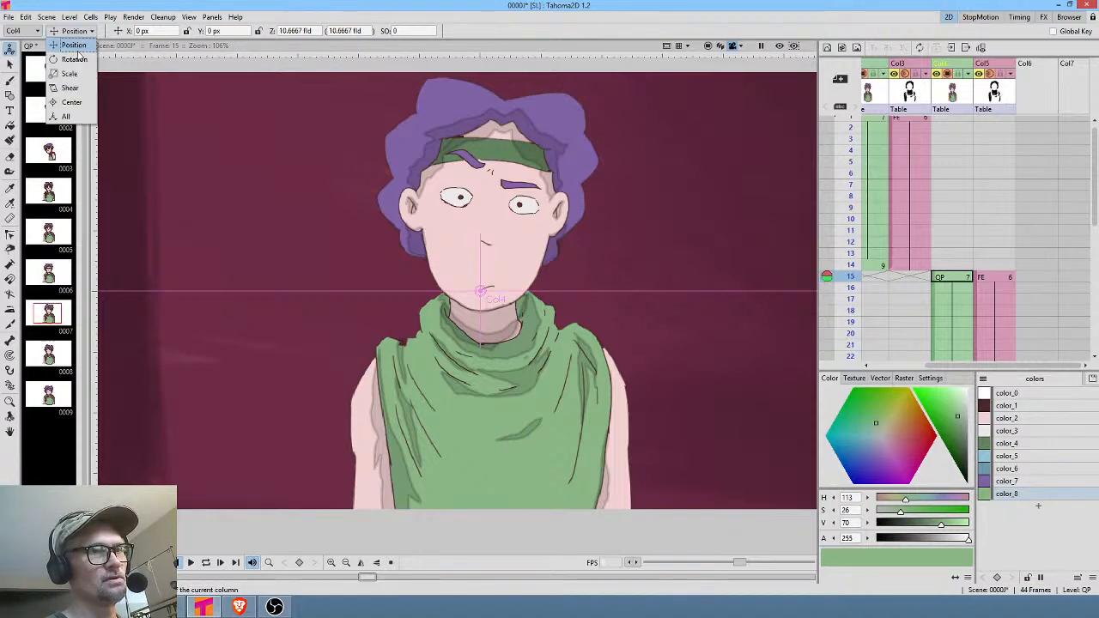
{"action": "left_click", "coordinate": [69, 74]}
{"action": "left_click", "coordinate": [242, 31]}
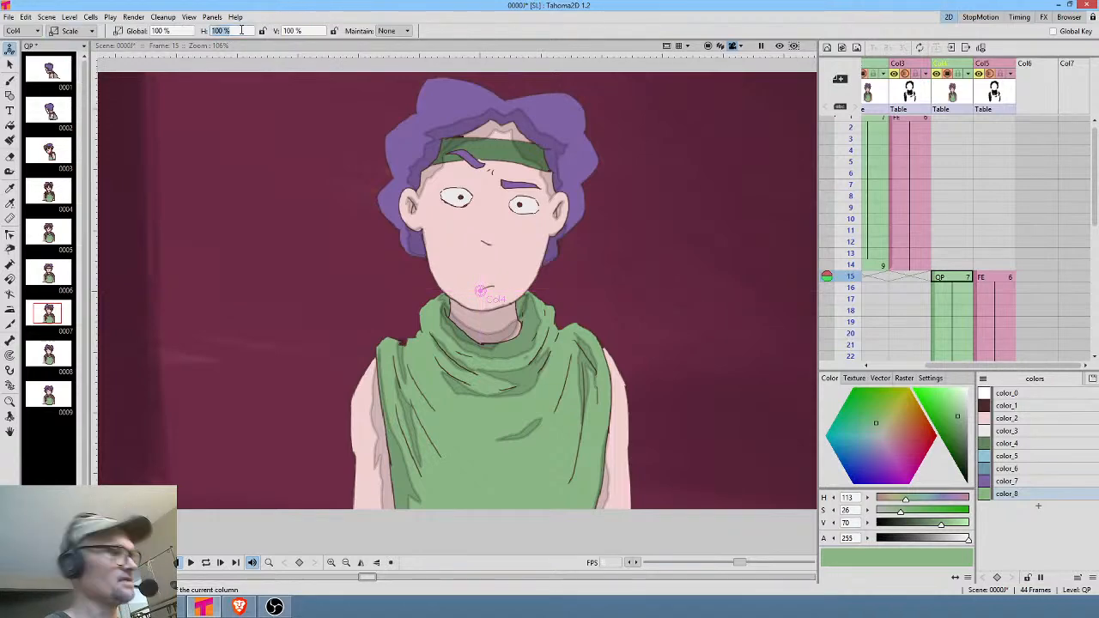
{"action": "left_click", "coordinate": [241, 31]}
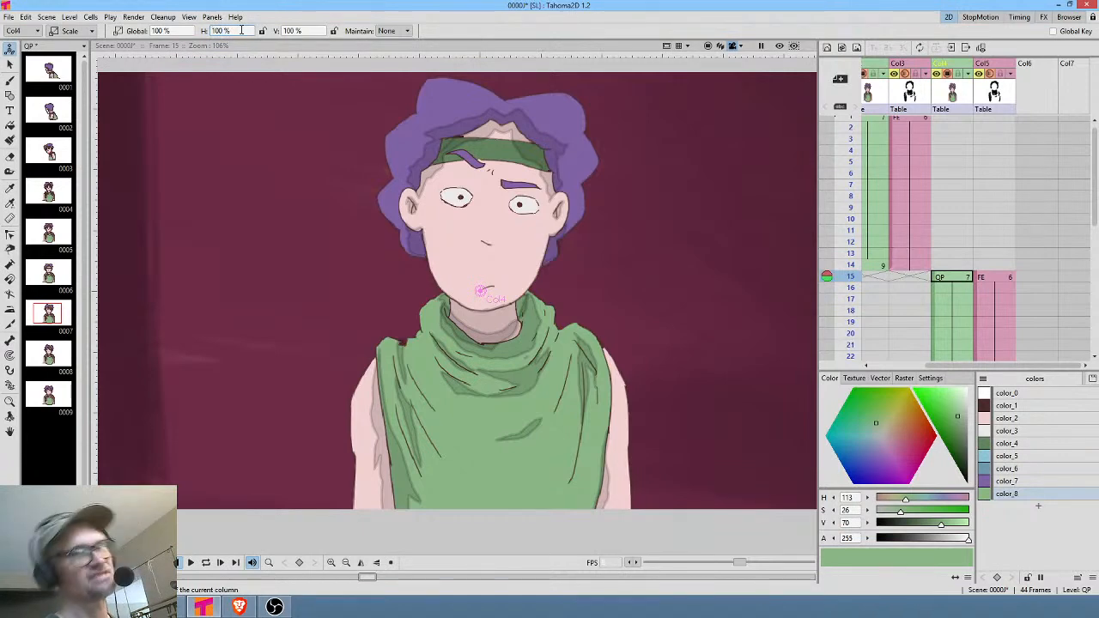
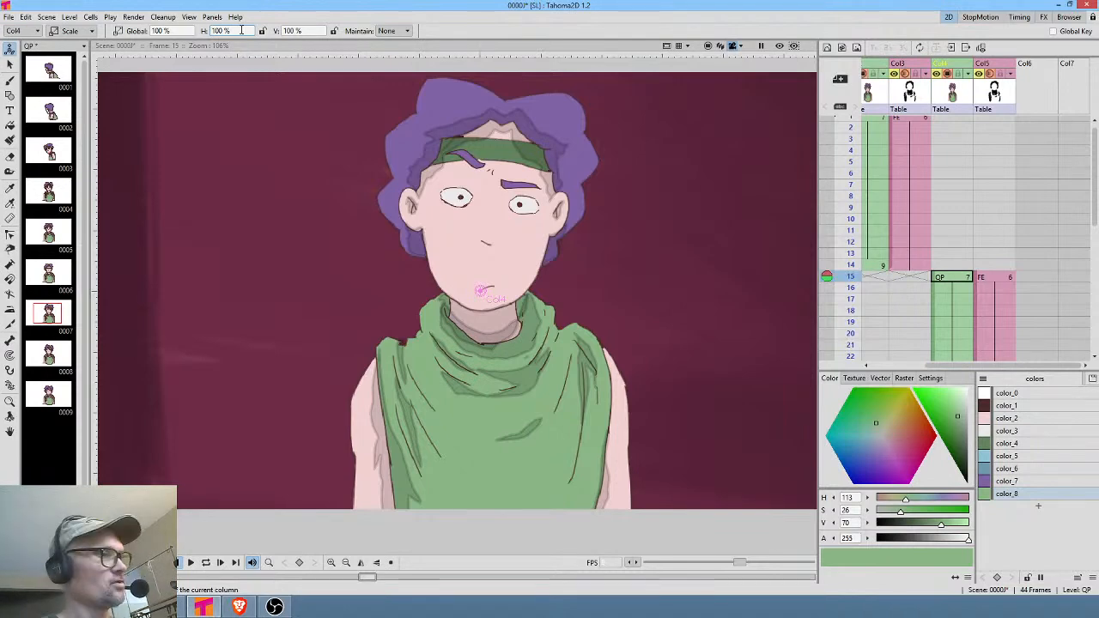
{"action": "type", "text": "-"}
{"action": "key", "text": "Return"}
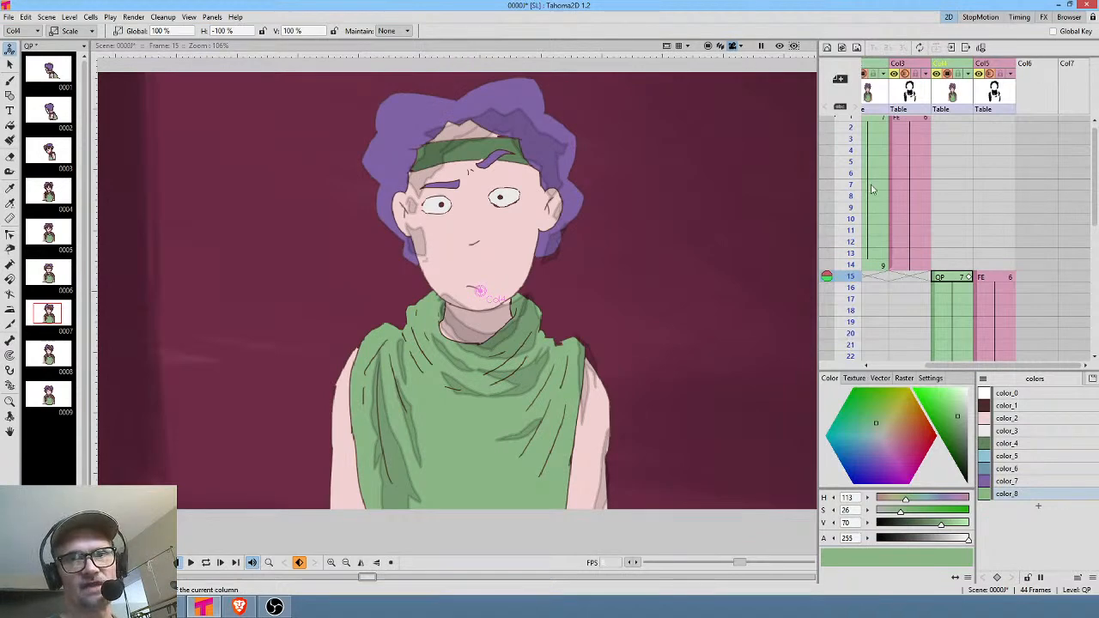
Flip the FE shading in Col5 at frame 15 by setting its horizontal scale to -100%.
{"action": "left_click", "coordinate": [981, 279]}
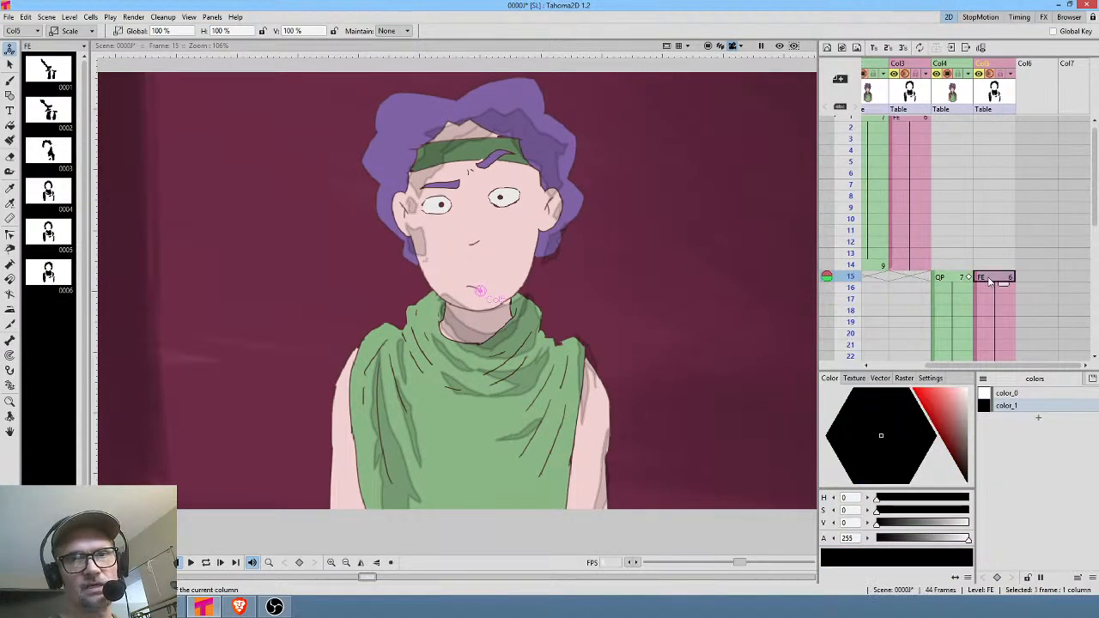
{"action": "left_click", "coordinate": [244, 31]}
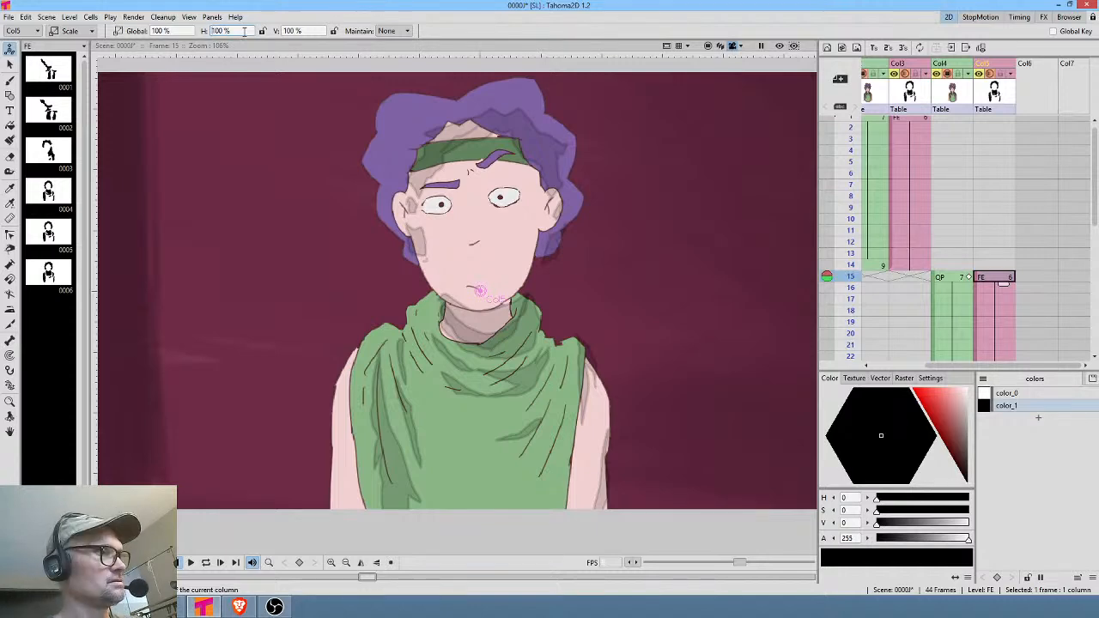
{"action": "type", "text": "-100"}
{"action": "key", "text": "Return"}
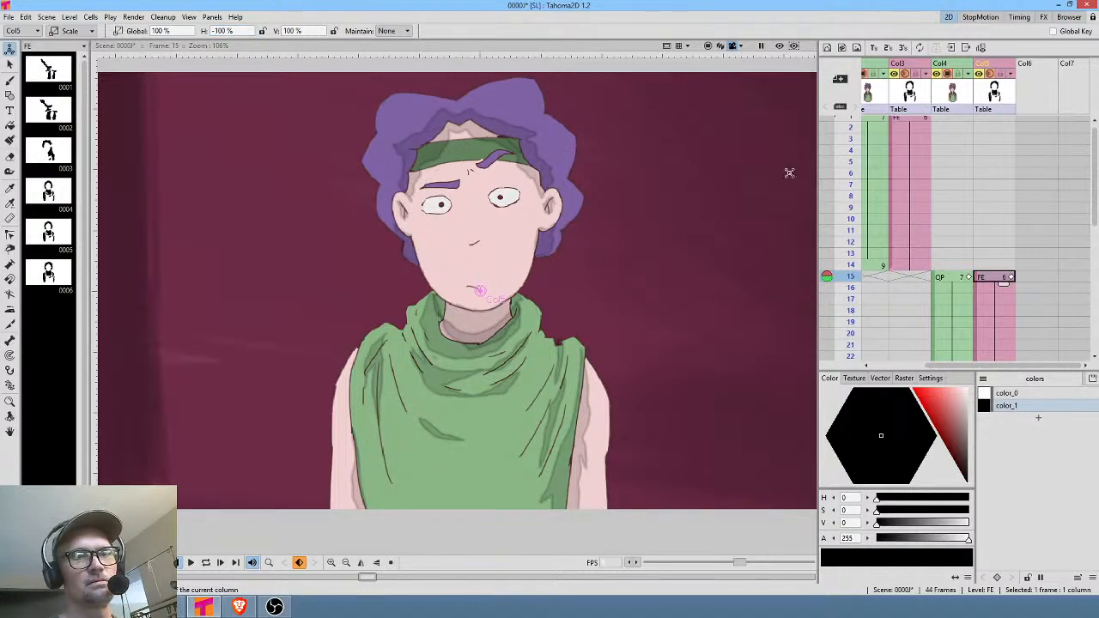
Extend drawing 9 in Col2 and the background in Col1 so both hold through frame 27.
{"action": "scroll", "coordinate": [633, 238], "scroll_direction": "down", "scroll_amount": 1}
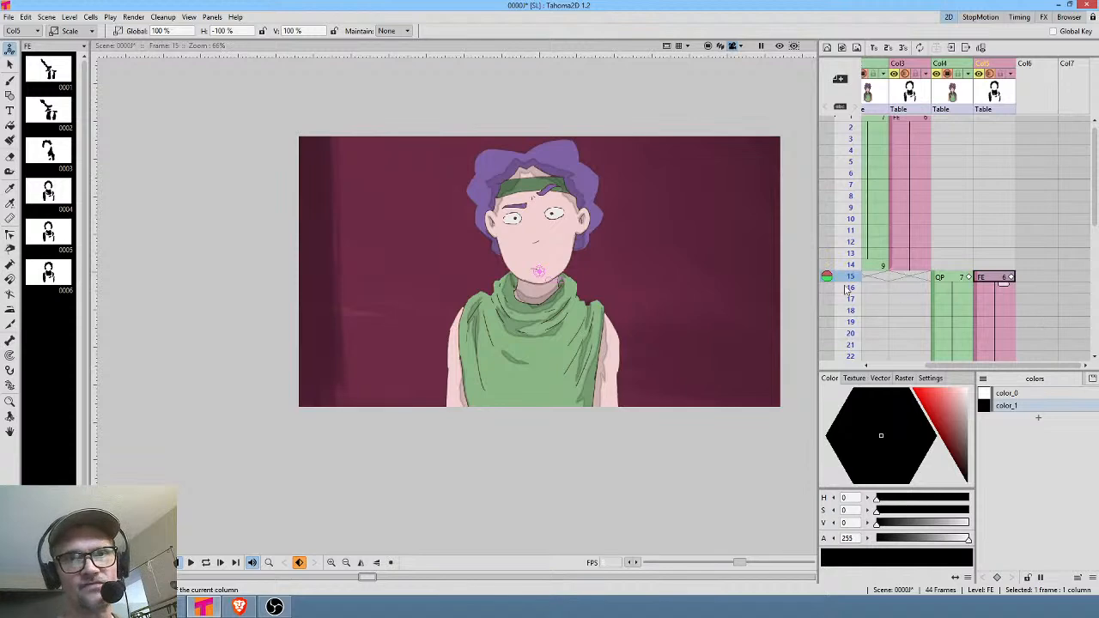
{"action": "mouse_move", "coordinate": [847, 264]}
{"action": "left_mouse_down"}
{"action": "mouse_move", "coordinate": [841, 276]}
{"action": "mouse_move", "coordinate": [832, 253]}
{"action": "mouse_move", "coordinate": [824, 282]}
{"action": "mouse_move", "coordinate": [825, 265]}
{"action": "left_mouse_up"}
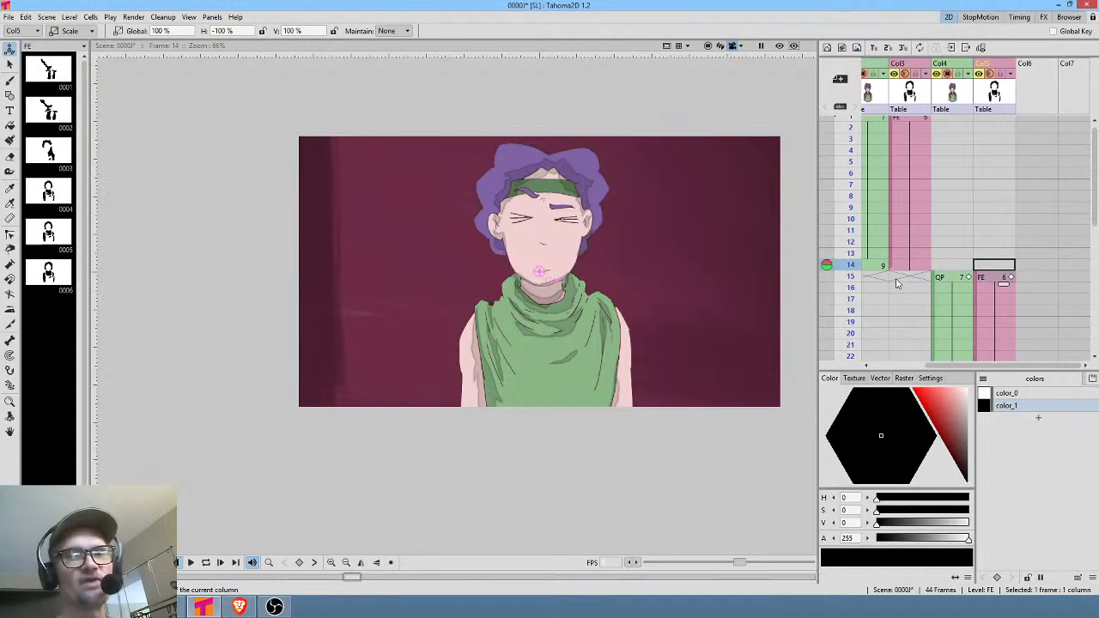
{"action": "mouse_move", "coordinate": [899, 283]}
{"action": "left_mouse_down"}
{"action": "mouse_move", "coordinate": [968, 255]}
{"action": "mouse_move", "coordinate": [943, 295]}
{"action": "mouse_move", "coordinate": [944, 368]}
{"action": "mouse_move", "coordinate": [941, 269]}
{"action": "mouse_move", "coordinate": [921, 262]}
{"action": "mouse_move", "coordinate": [908, 273]}
{"action": "left_mouse_up"}
{"action": "left_click", "coordinate": [937, 238]}
{"action": "left_click", "coordinate": [906, 239]}
{"action": "left_click_drag", "start_coordinate": [971, 214], "coordinate": [899, 326]}
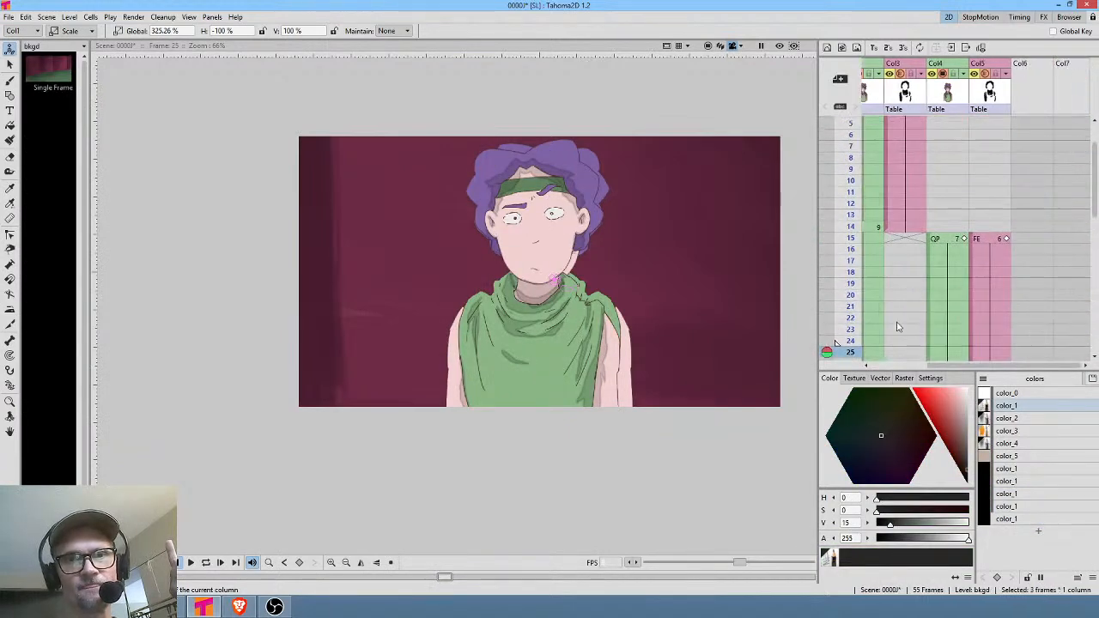
Duplicate drawing 7 at frame 16 of Col4 and delete the original's cell at frame 15 so the duplicate moves up.
{"action": "left_click", "coordinate": [944, 248]}
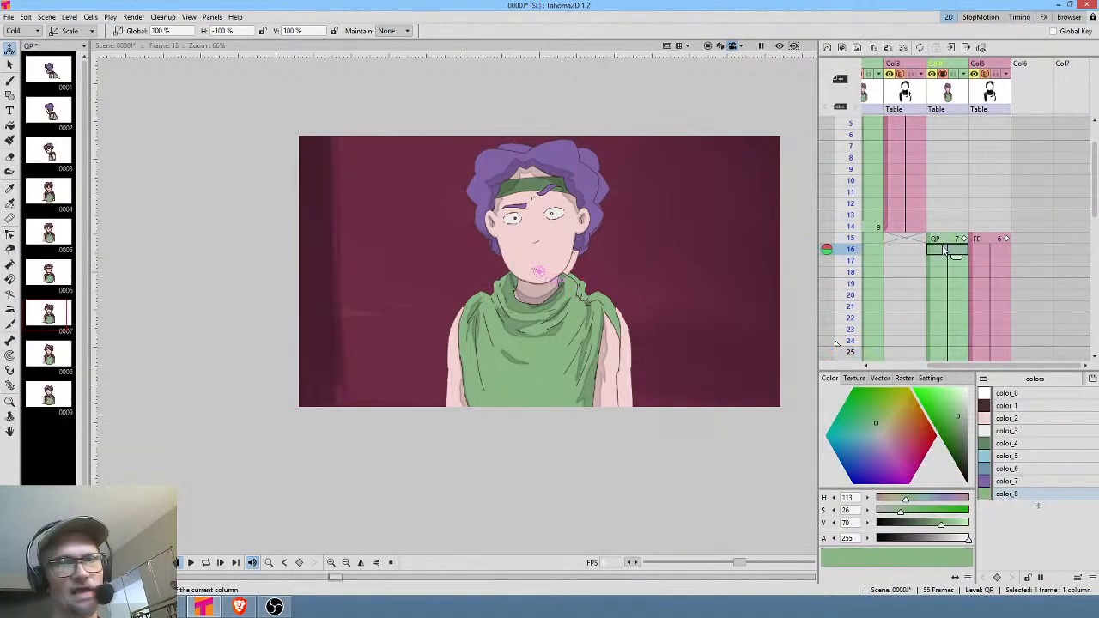
{"action": "key", "text": "d"}
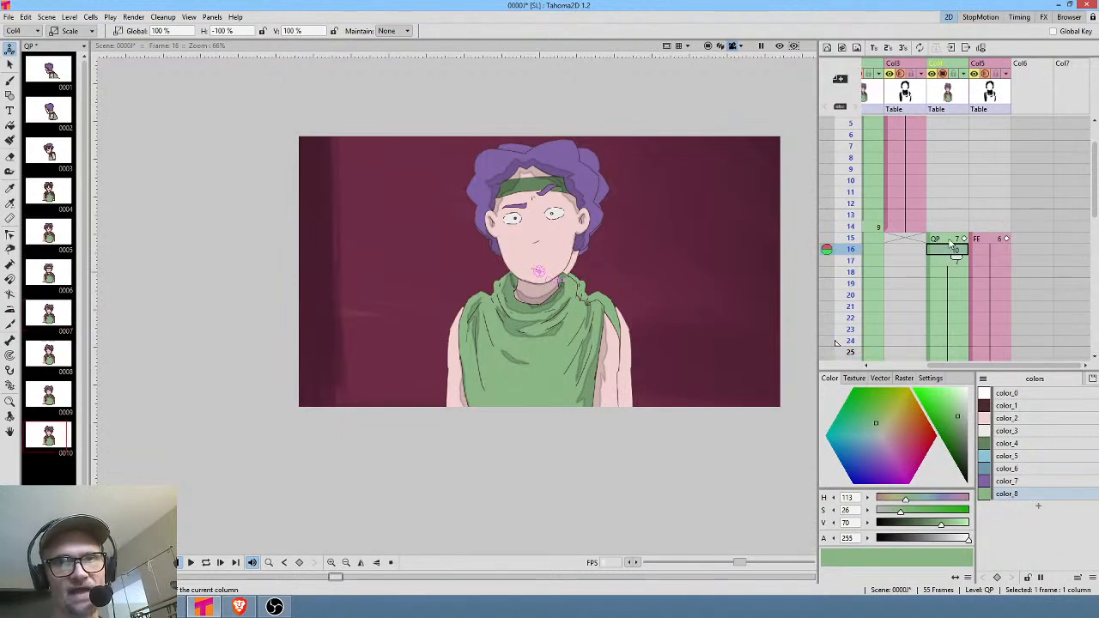
{"action": "left_click", "coordinate": [949, 240]}
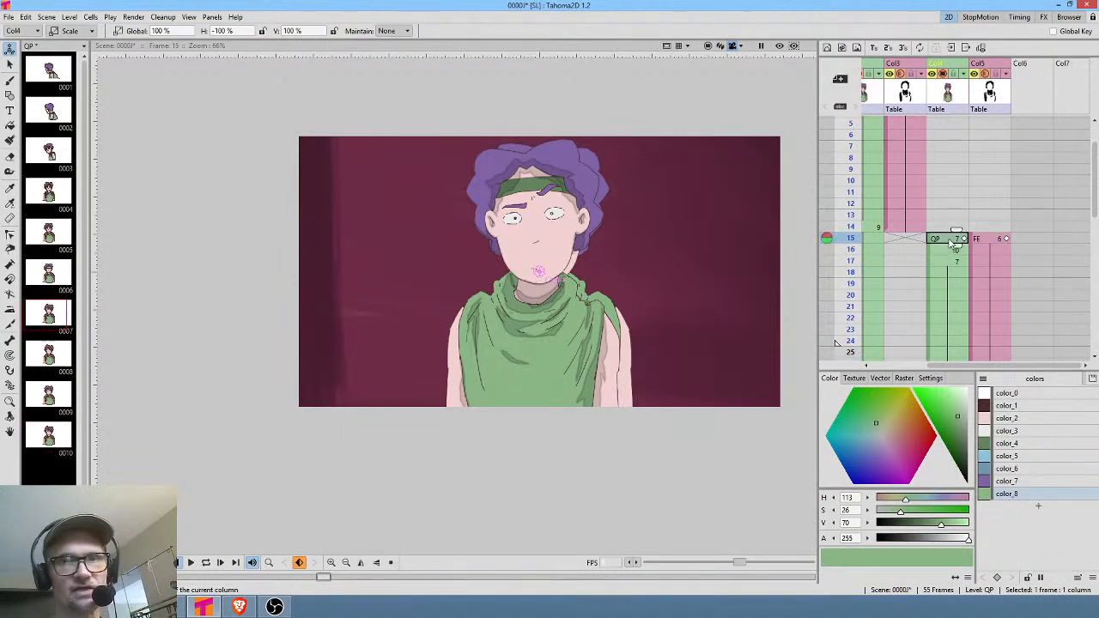
{"action": "key", "text": "Delete"}
Remove the remaining drawing 7 exposures from frame 16 onward in Col4.
{"action": "left_click", "coordinate": [954, 251]}
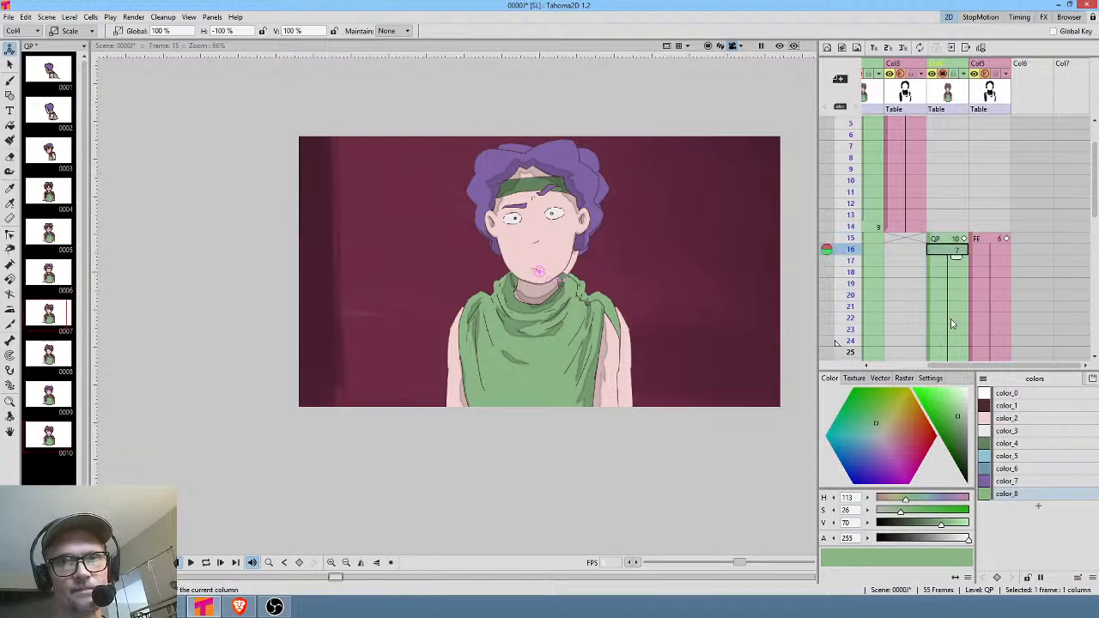
{"action": "scroll", "coordinate": [951, 324], "scroll_direction": "down", "scroll_amount": 4}
{"action": "left_click", "coordinate": [956, 243], "text": "shift"}
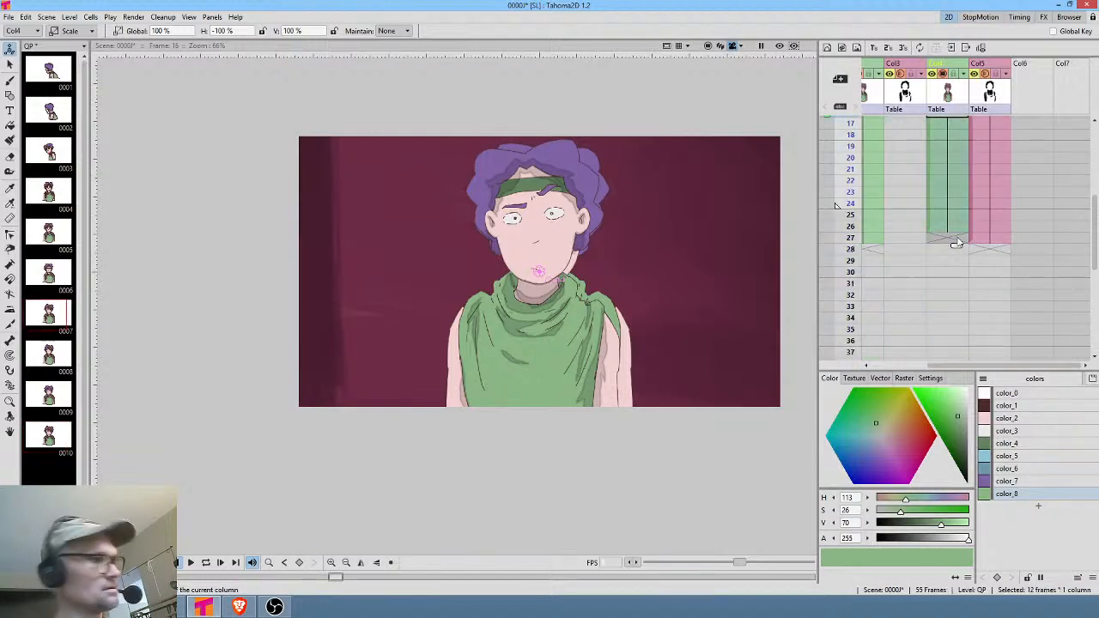
{"action": "key", "text": "Delete"}
{"action": "scroll", "coordinate": [958, 249], "scroll_direction": "up", "scroll_amount": 5}
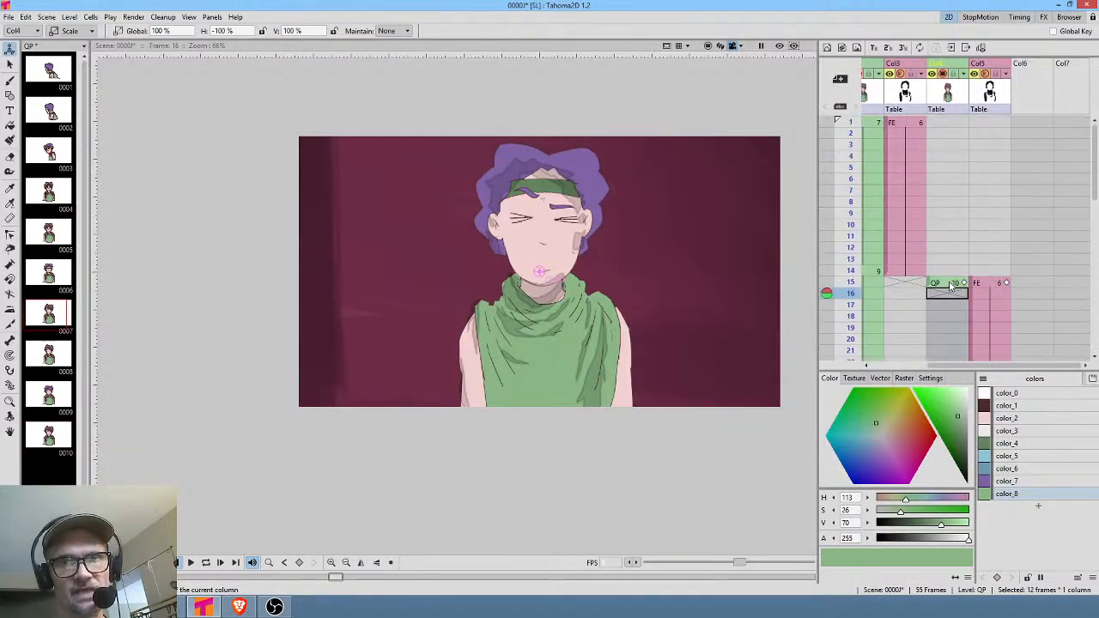
Hold the duplicated drawing in Col4 from frame 15 through frame 27.
{"action": "left_click", "coordinate": [951, 285]}
{"action": "scroll", "coordinate": [953, 343], "scroll_direction": "down", "scroll_amount": 1}
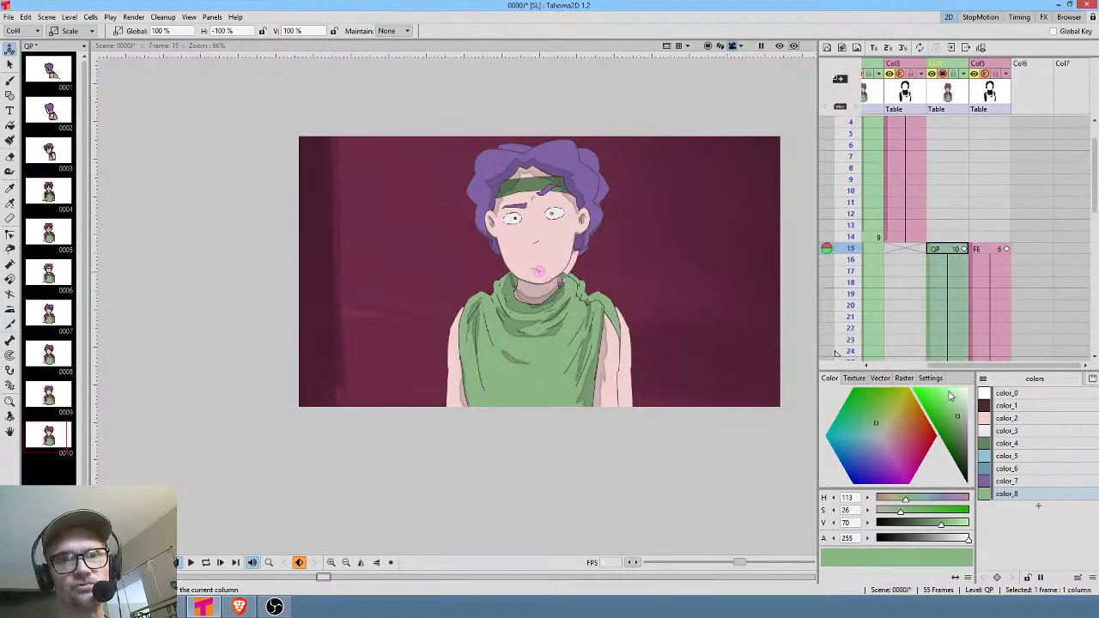
{"action": "scroll", "coordinate": [953, 258], "scroll_direction": "down", "scroll_amount": 3}
{"action": "left_click", "coordinate": [953, 292], "text": "shift"}
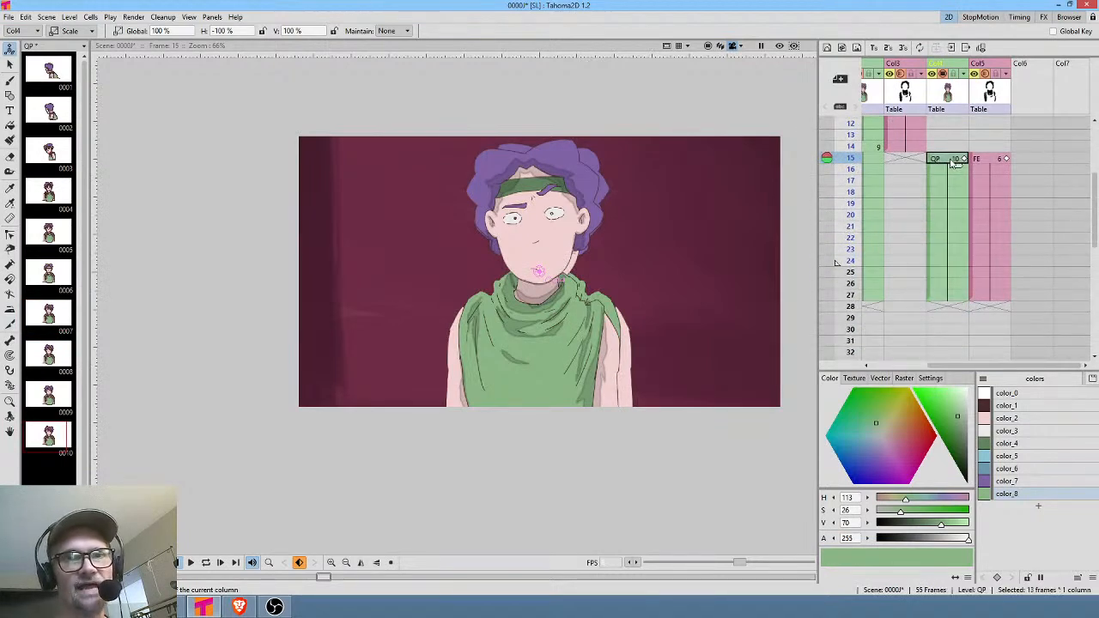
Compare the character's body pose at frames 14 and 15 across Col2 and Col4.
{"action": "left_click", "coordinate": [955, 162]}
{"action": "scroll", "coordinate": [600, 288], "scroll_direction": "up", "scroll_amount": 2}
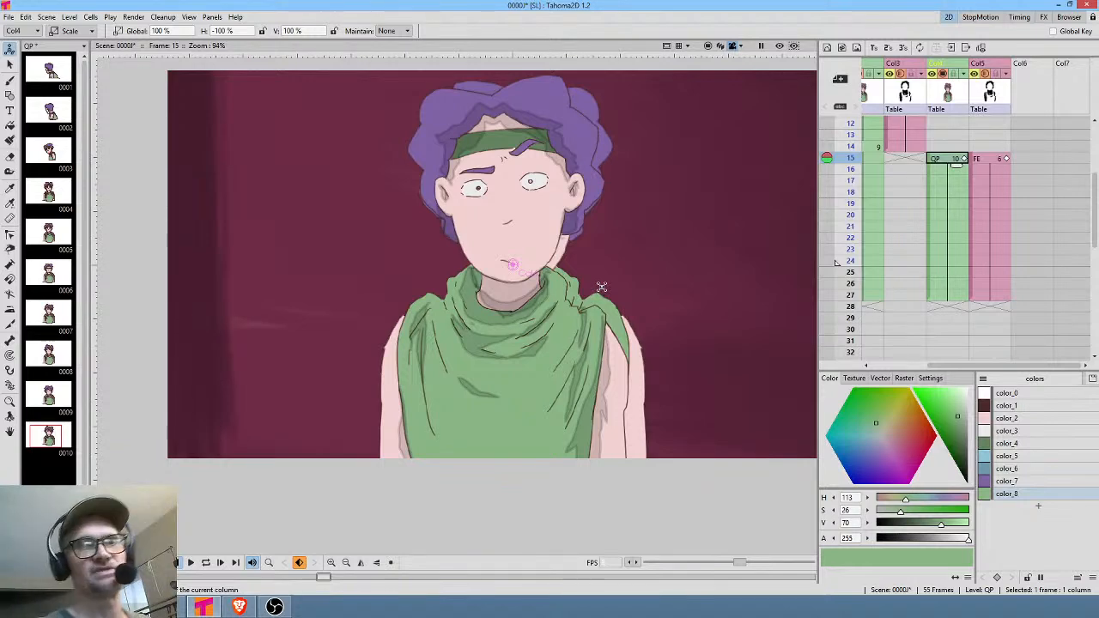
{"action": "middle_click", "coordinate": [915, 246]}
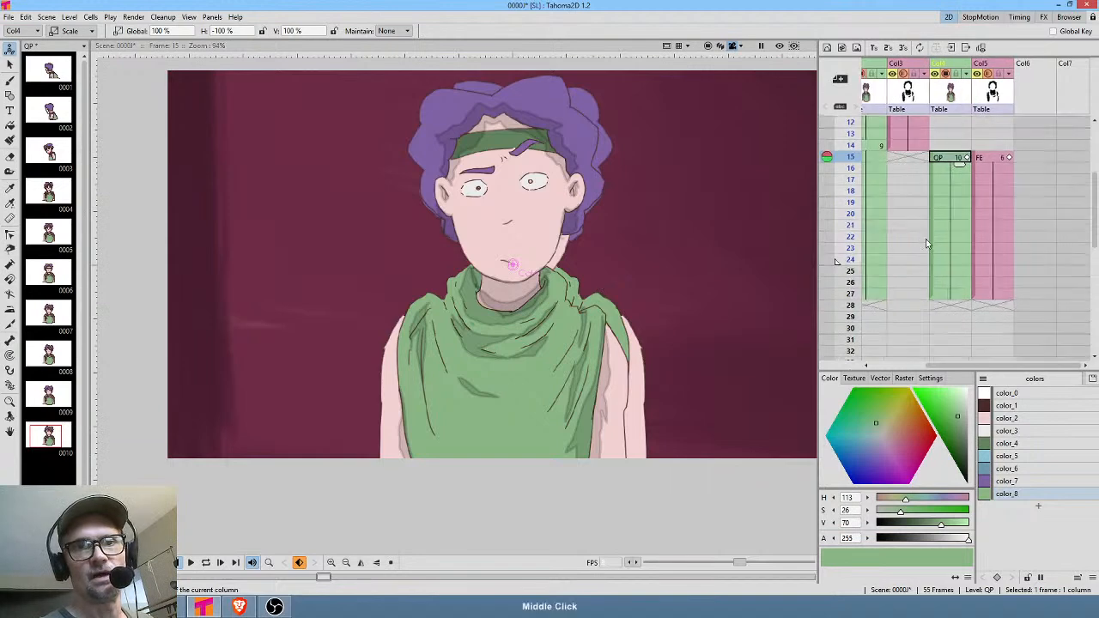
{"action": "left_click", "coordinate": [948, 165]}
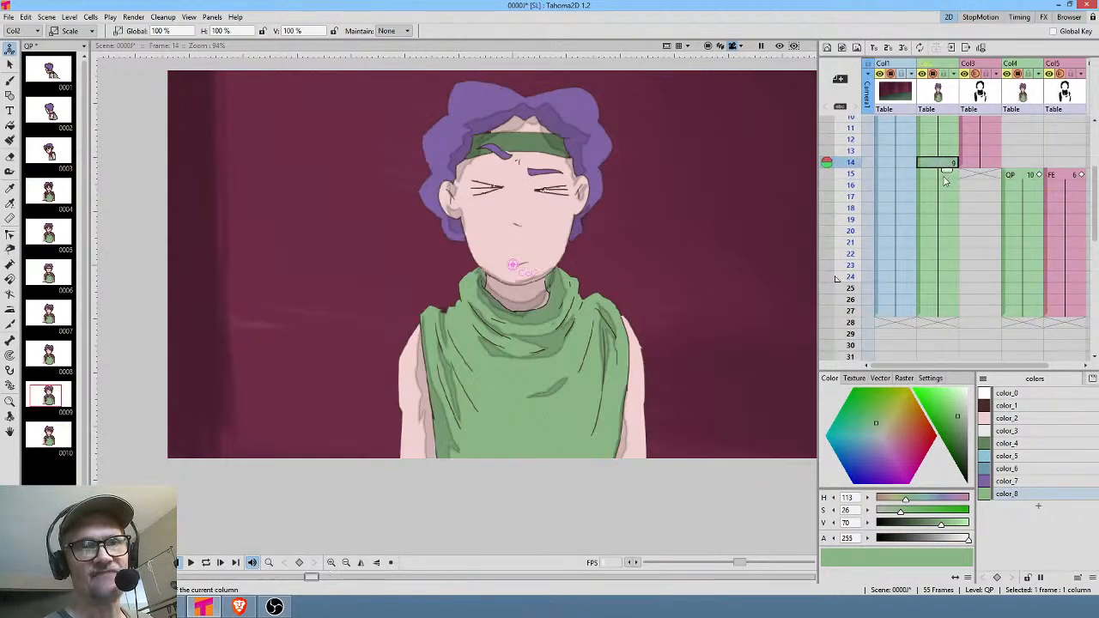
{"action": "left_click", "coordinate": [944, 175]}
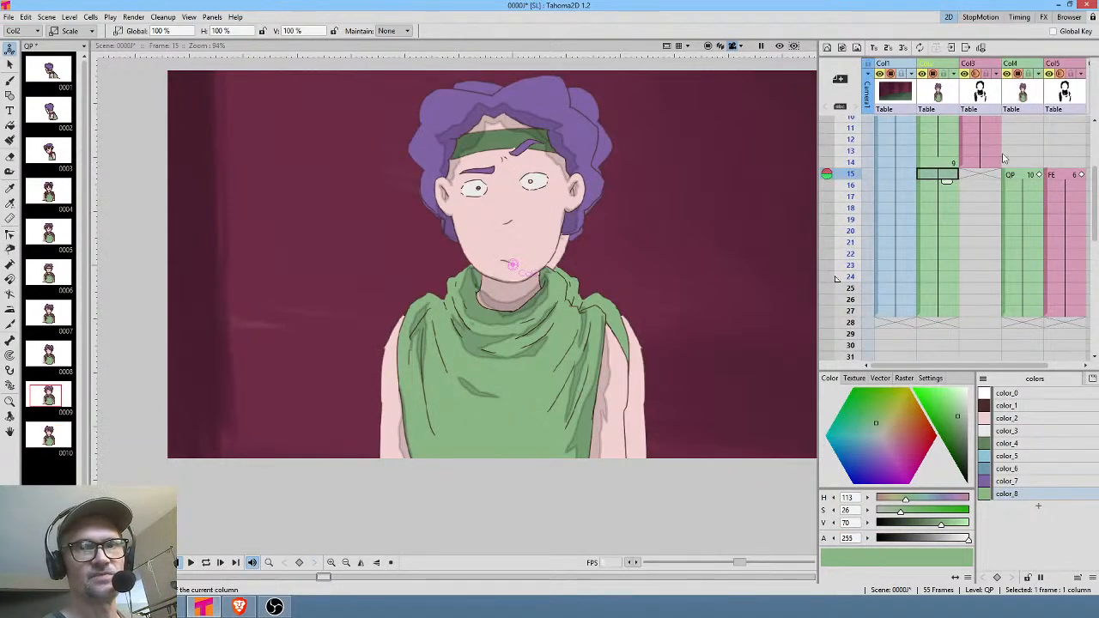
{"action": "middle_click", "coordinate": [959, 199]}
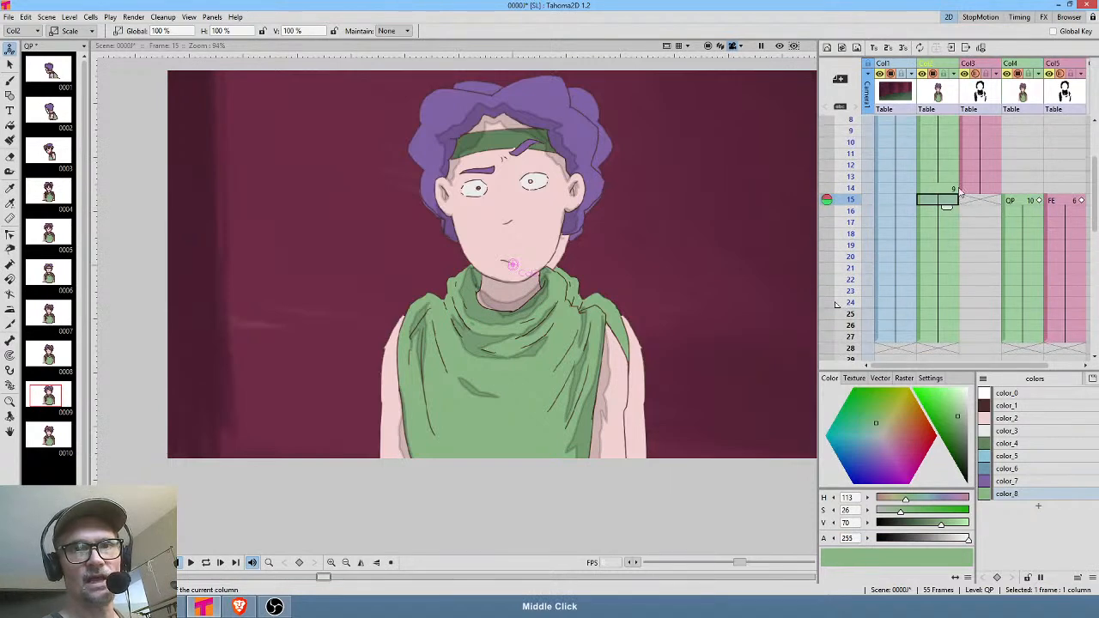
{"action": "left_click", "coordinate": [945, 190]}
{"action": "left_click", "coordinate": [957, 199]}
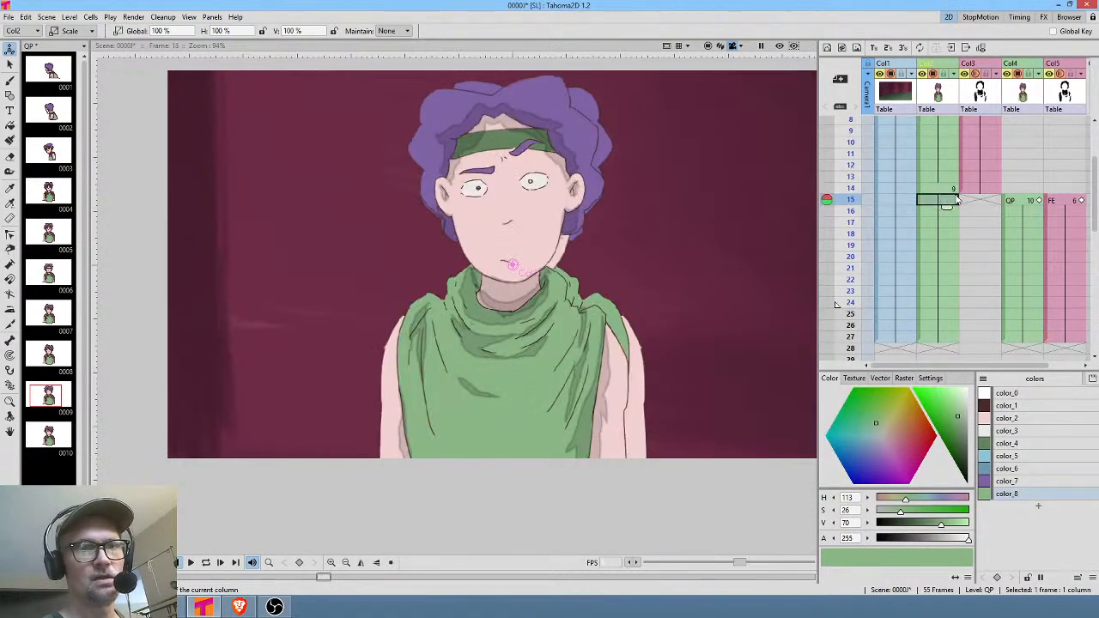
Duplicate drawing 9 at frame 15 of Col2 and hold the duplicate through frame 27.
{"action": "left_click", "coordinate": [948, 188]}
{"action": "left_click", "coordinate": [951, 200]}
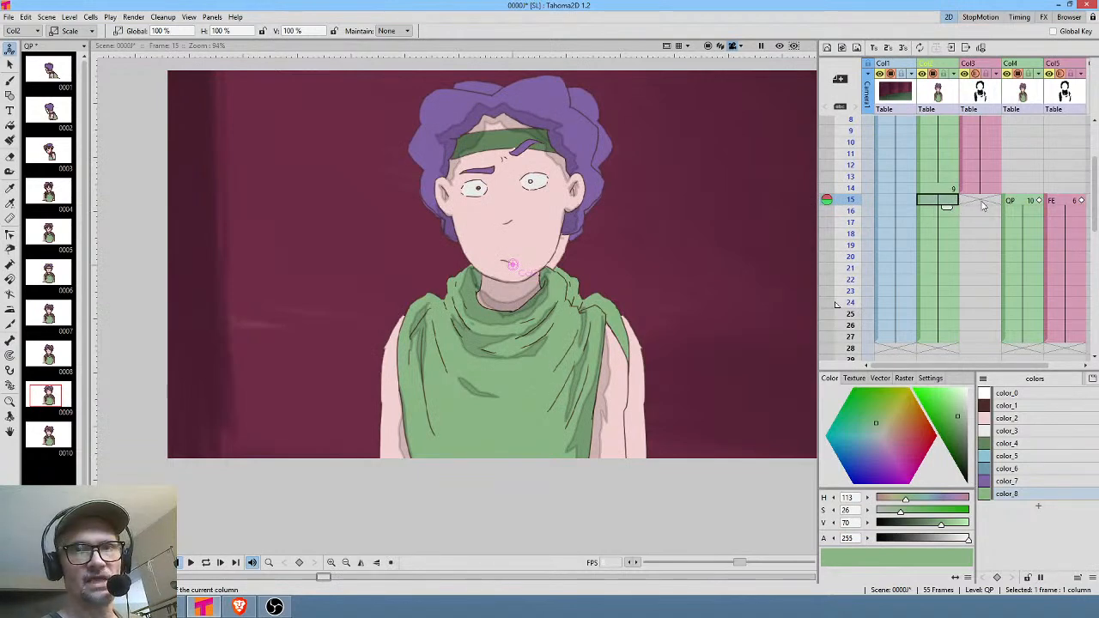
{"action": "key", "text": "d"}
{"action": "left_click_drag", "start_coordinate": [949, 211], "coordinate": [950, 348]}
Delete the leftover drawing 9 exposures from frame 28 through frame 39 in Col2.
{"action": "scroll", "coordinate": [990, 204], "scroll_direction": "down", "scroll_amount": 3}
{"action": "scroll", "coordinate": [991, 204], "scroll_direction": "down", "scroll_amount": 2}
{"action": "left_click", "coordinate": [942, 207]}
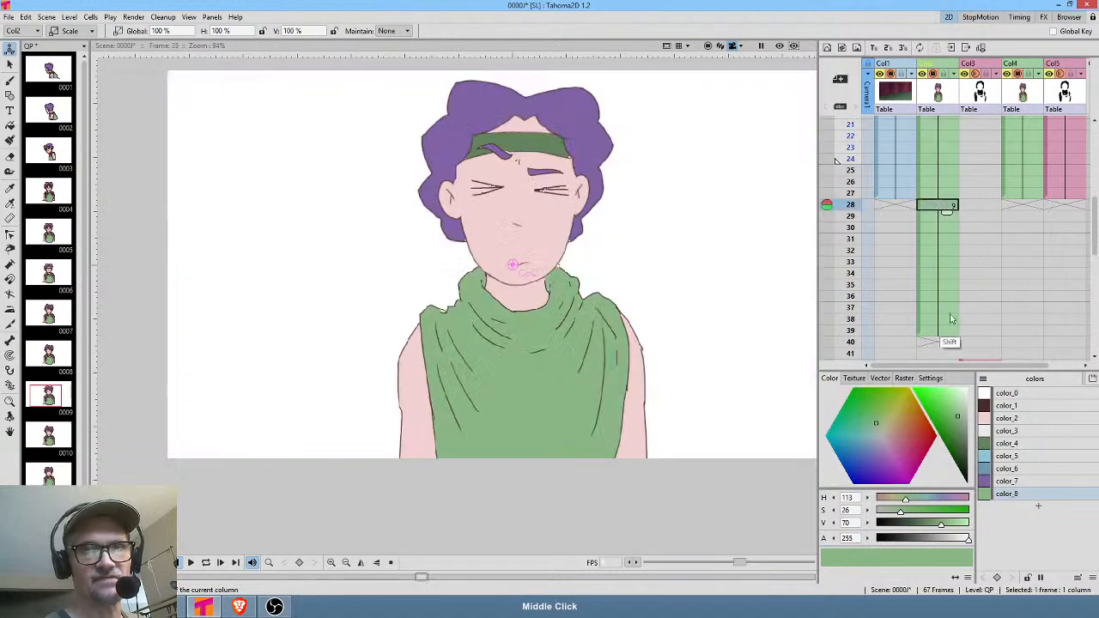
{"action": "left_click", "coordinate": [953, 330], "text": "shift"}
{"action": "key", "text": "Delete"}
{"action": "scroll", "coordinate": [970, 328], "scroll_direction": "up", "scroll_amount": 5}
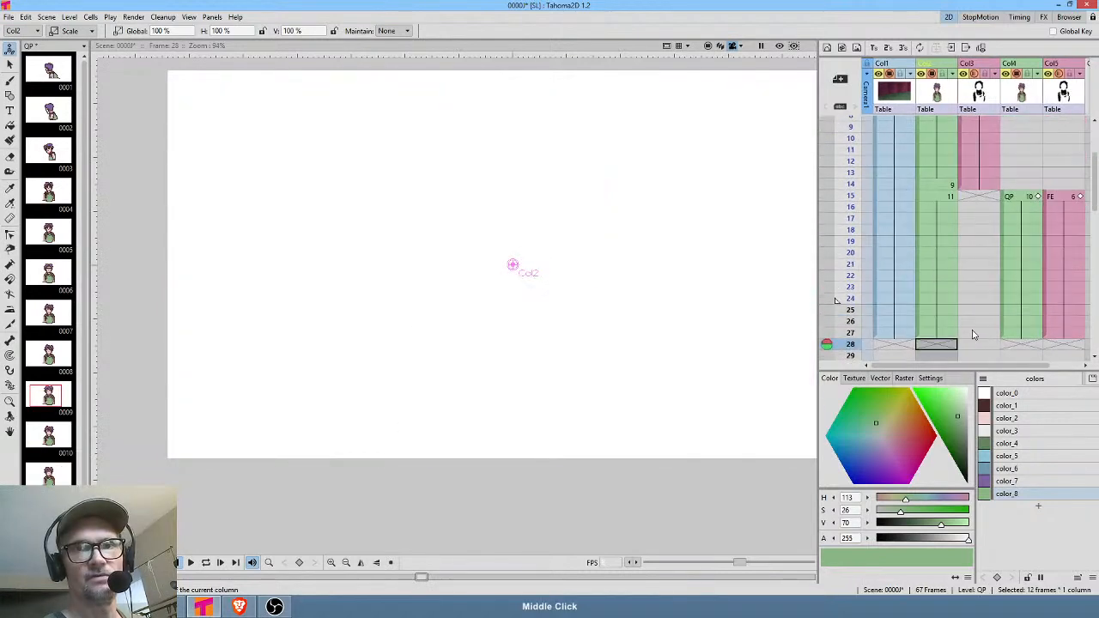
Isolate drawing 11 at frame 15 of Col2 and erase the whole head with Selective erasing turned off.
{"action": "left_click", "coordinate": [949, 201]}
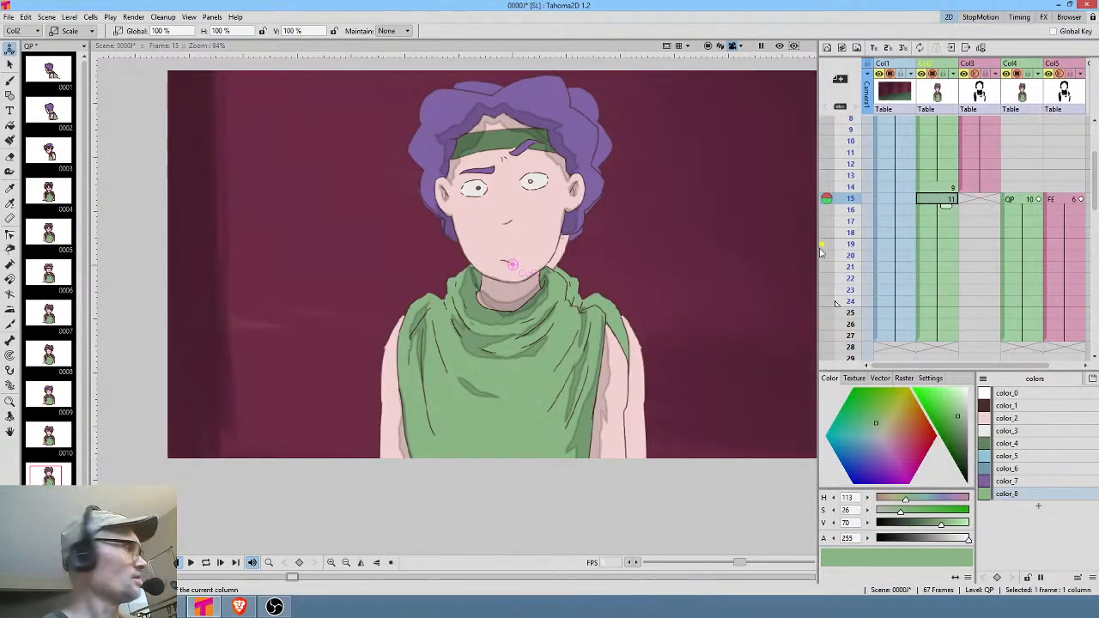
{"action": "key", "text": "shift+s"}
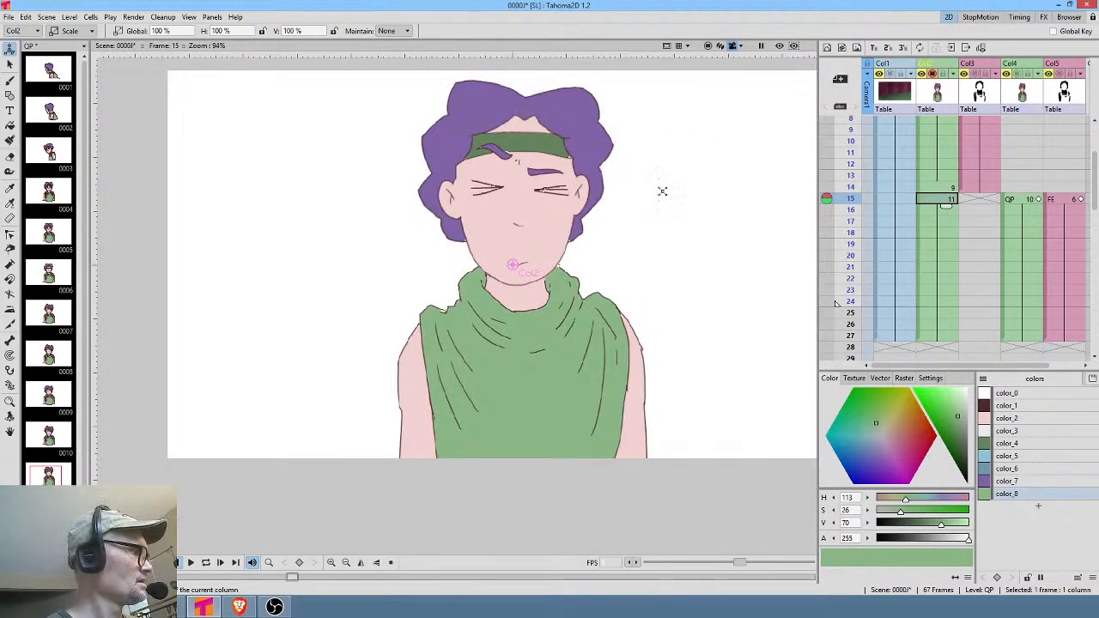
{"action": "key", "text": "a"}
{"action": "mouse_move", "coordinate": [678, 114]}
{"action": "left_mouse_down"}
{"action": "mouse_move", "coordinate": [531, 59]}
{"action": "mouse_move", "coordinate": [446, 62]}
{"action": "mouse_move", "coordinate": [363, 162]}
{"action": "mouse_move", "coordinate": [439, 247]}
{"action": "mouse_move", "coordinate": [502, 288]}
{"action": "mouse_move", "coordinate": [527, 290]}
{"action": "mouse_move", "coordinate": [664, 169]}
{"action": "mouse_move", "coordinate": [687, 109]}
{"action": "left_mouse_up"}
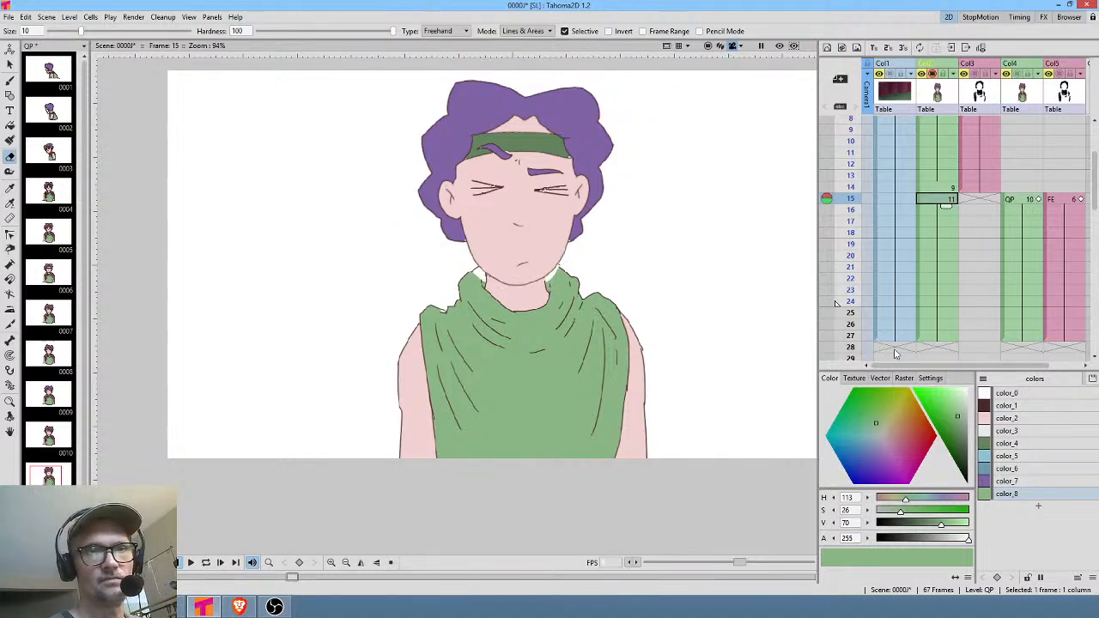
{"action": "left_click", "coordinate": [591, 31]}
{"action": "mouse_move", "coordinate": [645, 96]}
{"action": "left_mouse_down"}
{"action": "mouse_move", "coordinate": [596, 78]}
{"action": "mouse_move", "coordinate": [431, 71]}
{"action": "mouse_move", "coordinate": [365, 166]}
{"action": "mouse_move", "coordinate": [491, 279]}
{"action": "mouse_move", "coordinate": [534, 284]}
{"action": "mouse_move", "coordinate": [615, 208]}
{"action": "mouse_move", "coordinate": [659, 100]}
{"action": "left_mouse_up"}
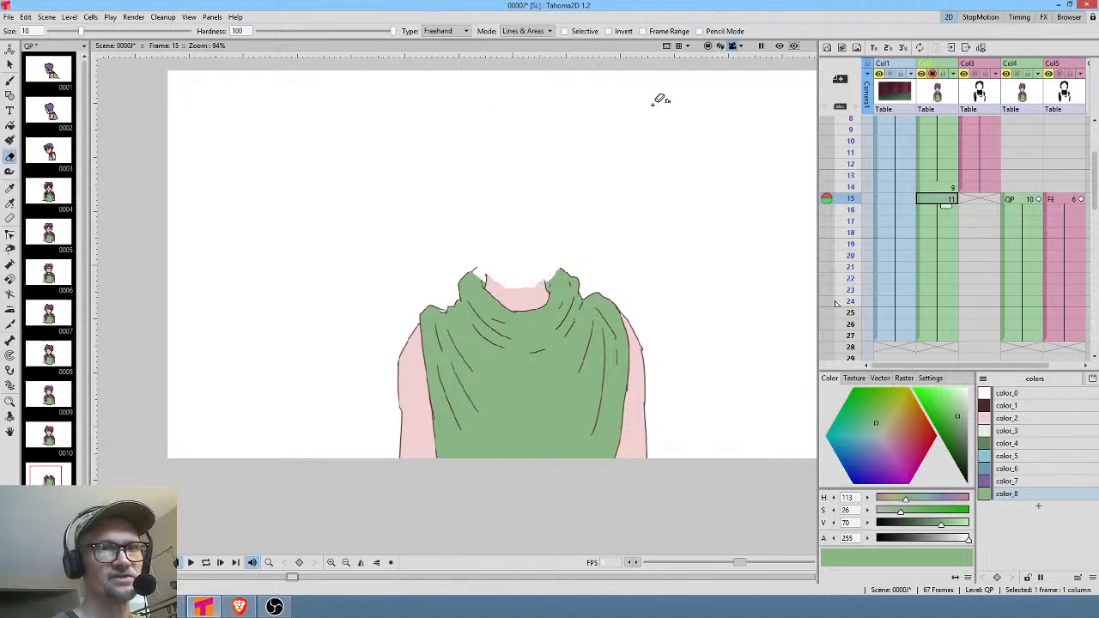
Outline the missing back of the collar in color_8 and extend the neck's upper edge with color_2.
{"action": "left_click", "coordinate": [1009, 443]}
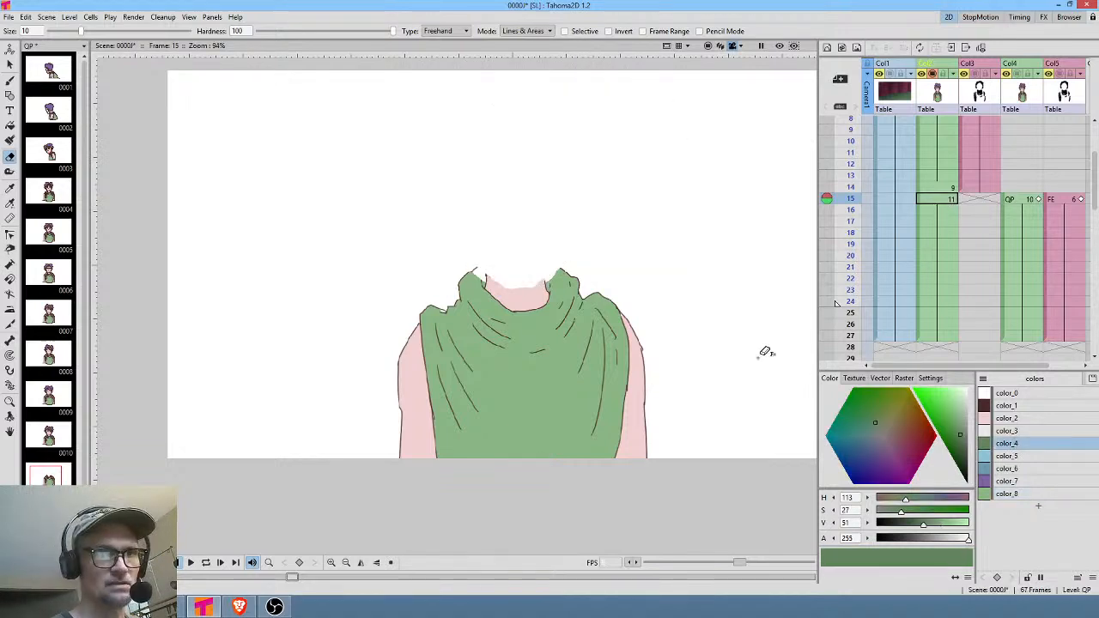
{"action": "key", "text": "k"}
{"action": "left_click", "coordinate": [565, 371]}
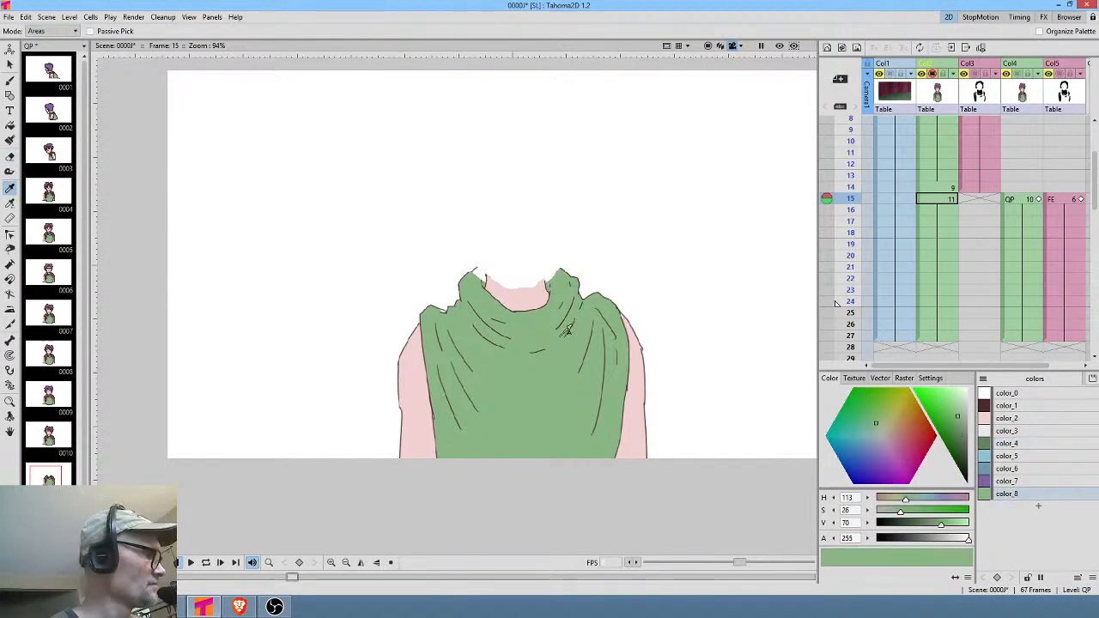
{"action": "key", "text": "a"}
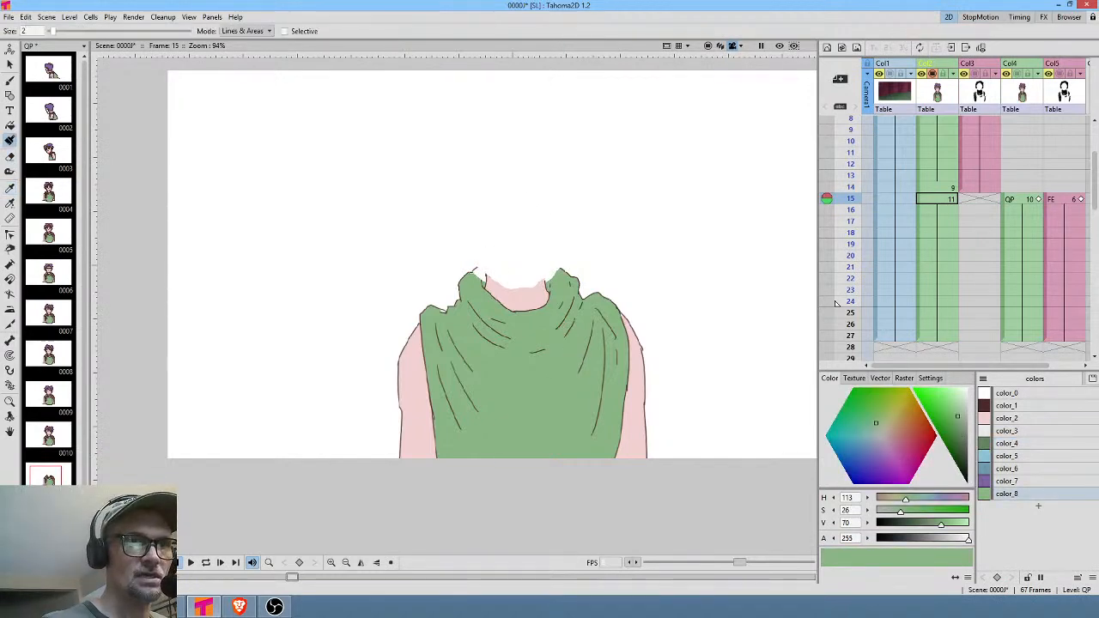
{"action": "left_click_drag", "start_coordinate": [496, 259], "coordinate": [554, 262]}
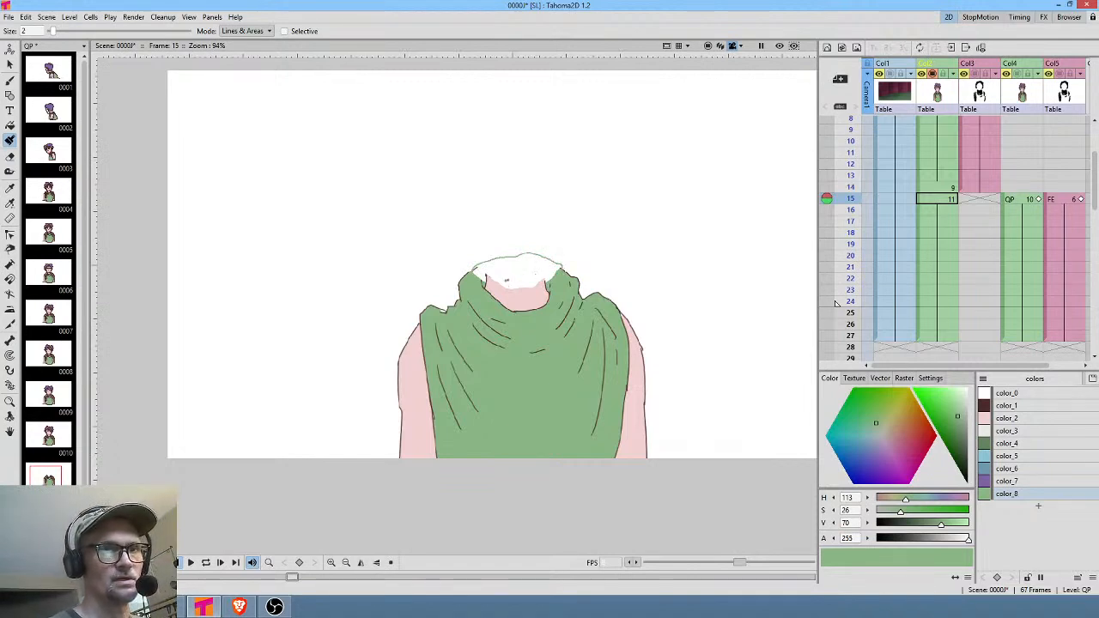
{"action": "left_click", "coordinate": [1016, 419]}
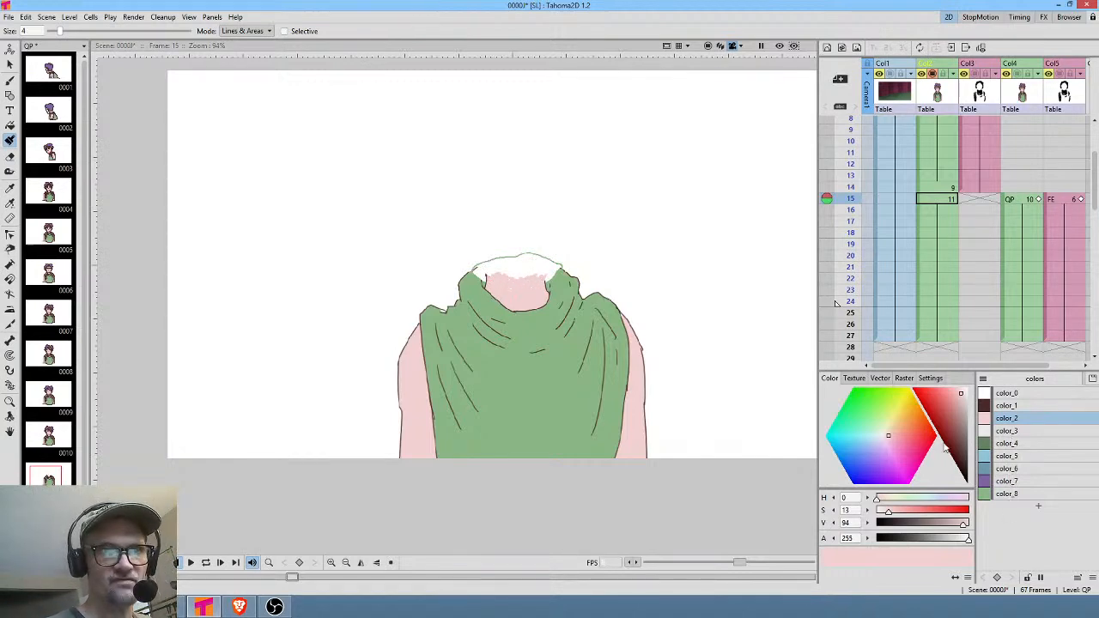
Trace the collar's inner edge above the neck in color_8 and fill the back of the collar with it.
{"action": "key", "text": "k"}
{"action": "left_click", "coordinate": [557, 382]}
{"action": "key", "text": "b"}
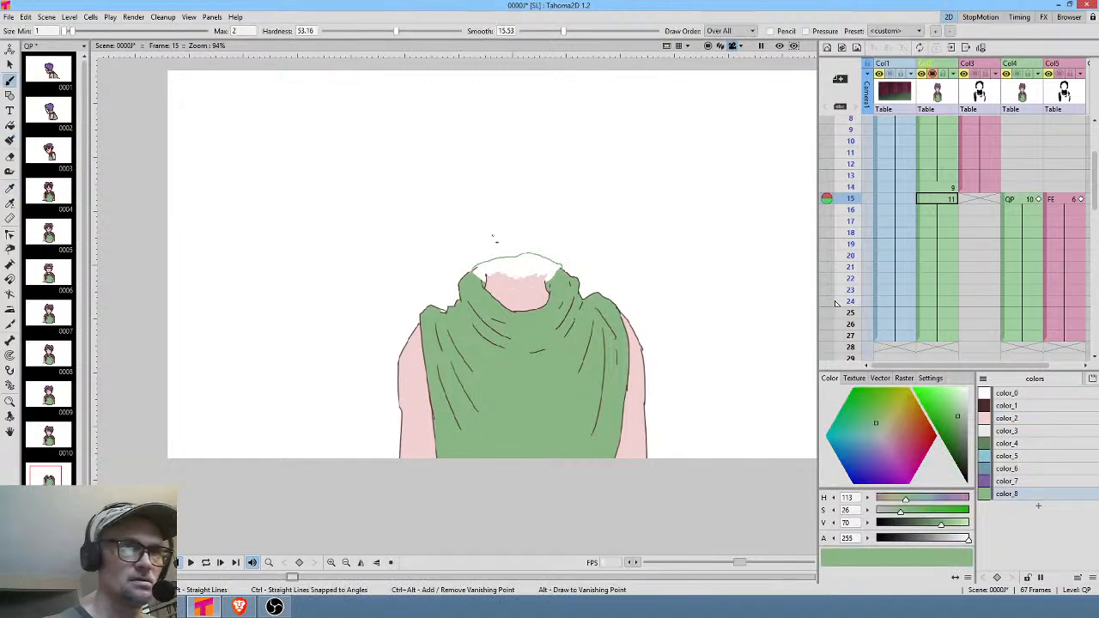
{"action": "key", "text": "f"}
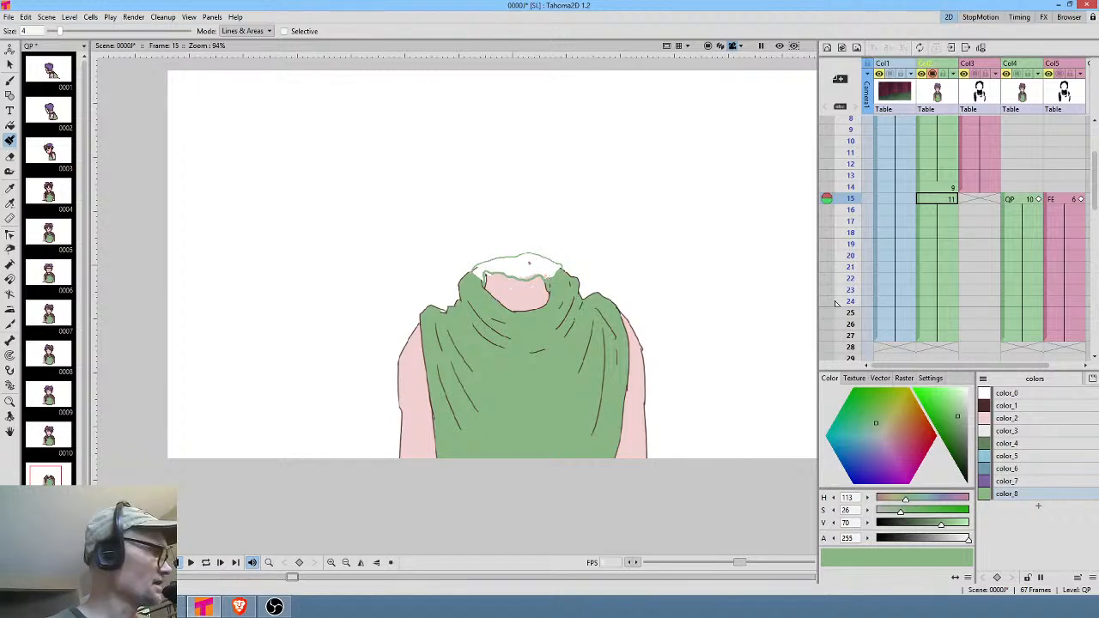
{"action": "key", "text": "f"}
{"action": "left_click", "coordinate": [532, 257]}
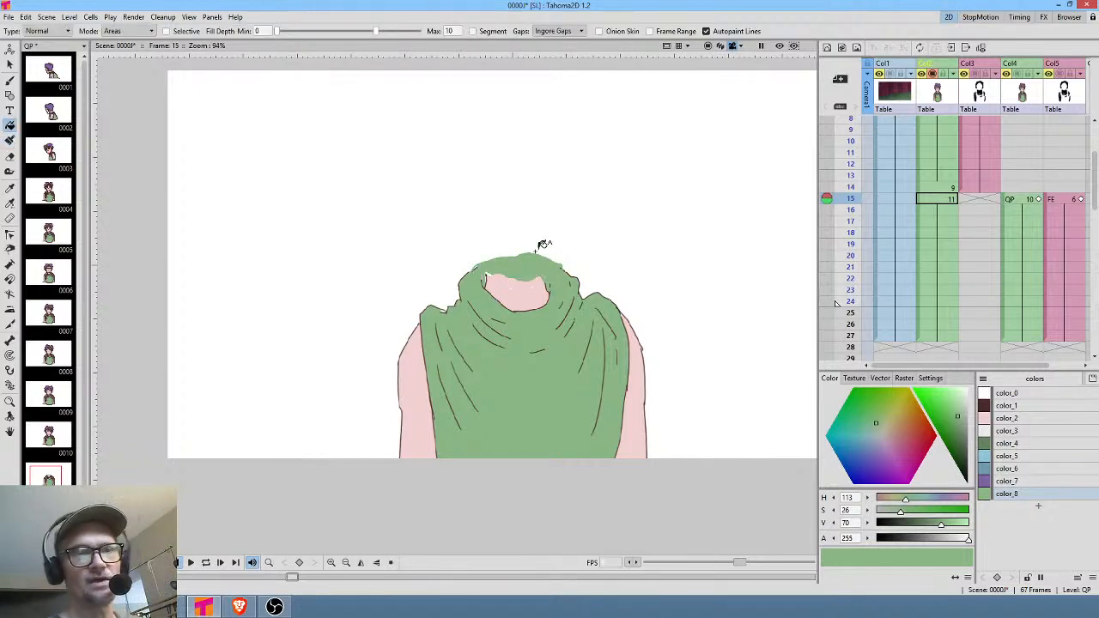
{"action": "key", "text": "j"}
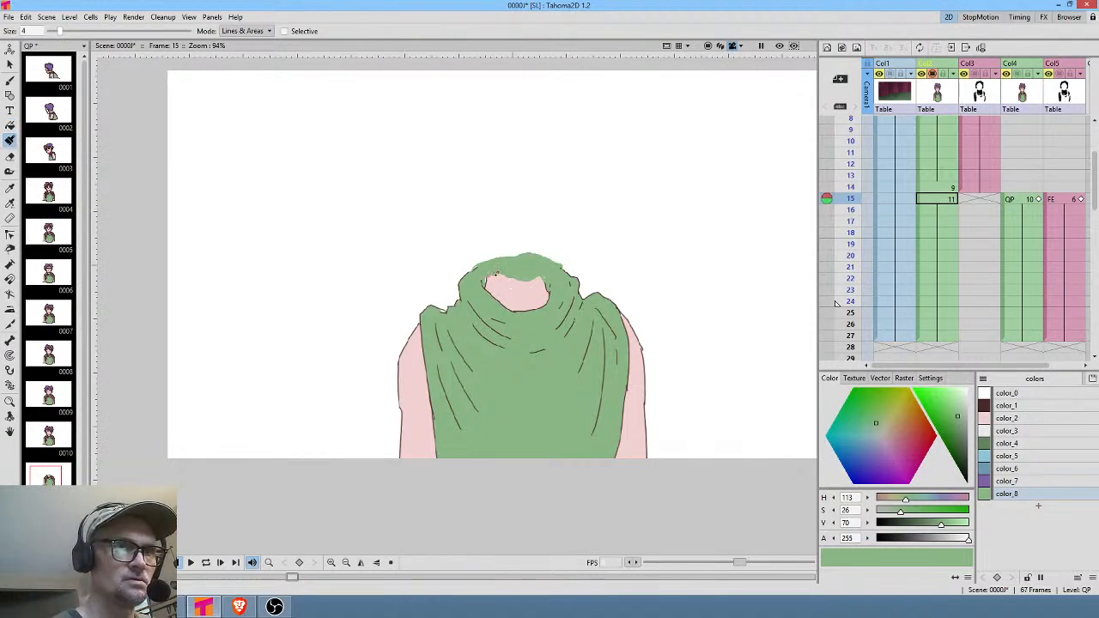
Isolate drawing 10 at frame 15 of Col4 and erase the body and one side of the neck and collar up to the jaw.
{"action": "left_click", "coordinate": [1021, 199]}
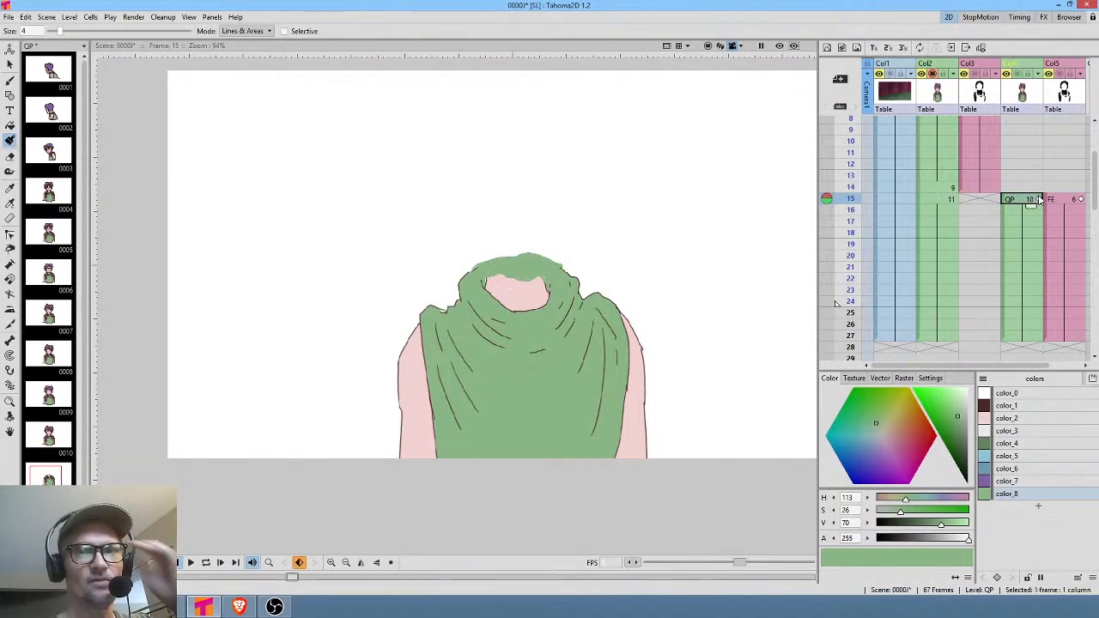
{"action": "key", "text": "shift+s"}
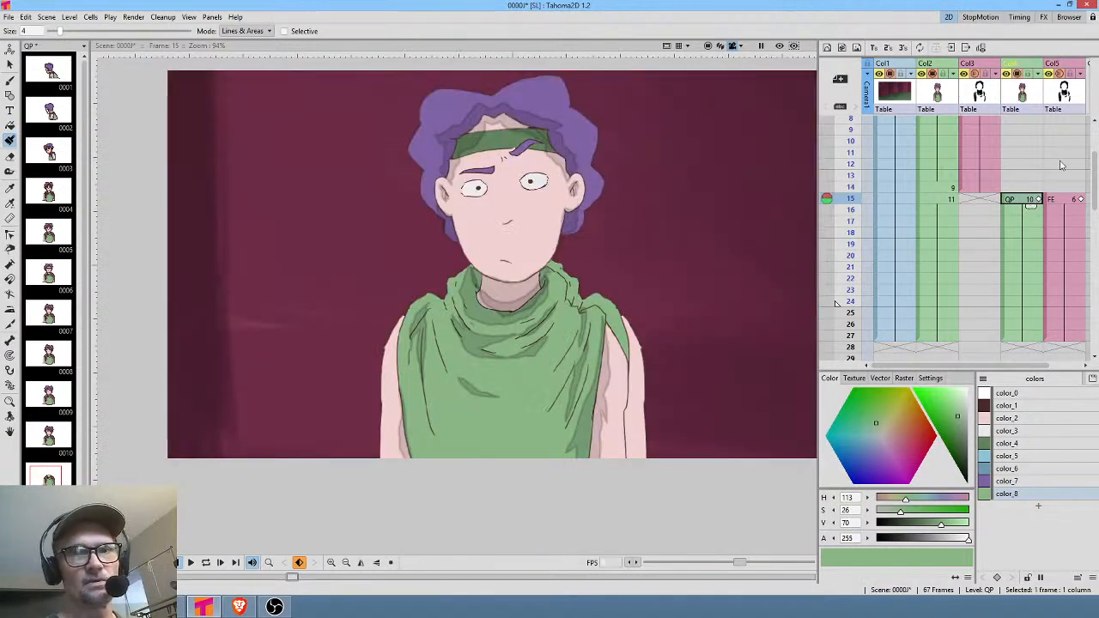
{"action": "key", "text": "shift+s"}
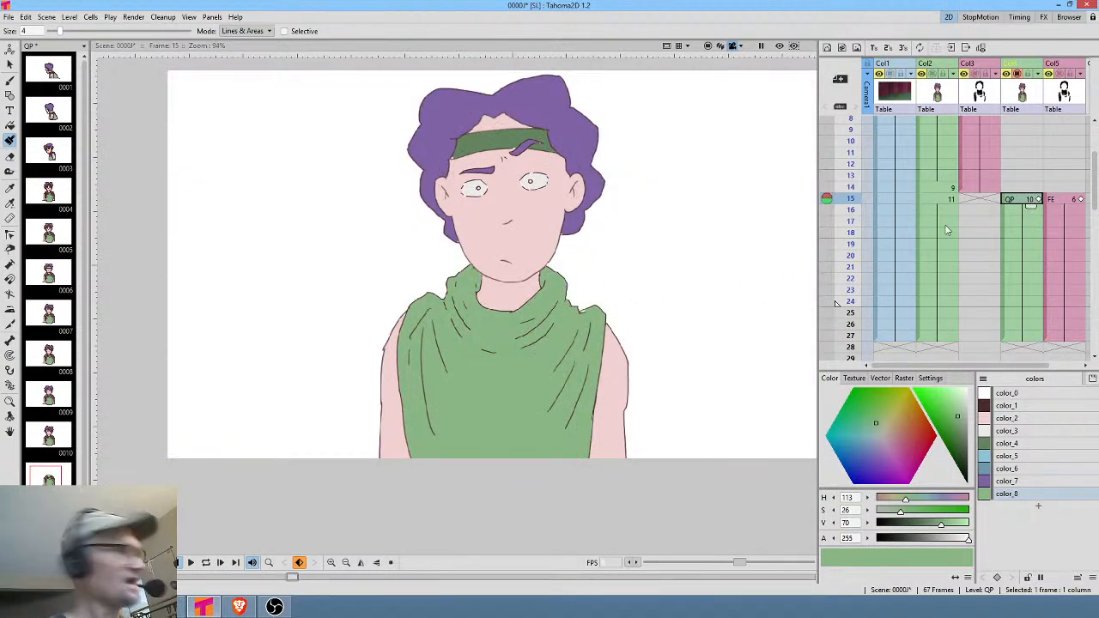
{"action": "key", "text": "a"}
{"action": "mouse_move", "coordinate": [678, 276]}
{"action": "left_mouse_down"}
{"action": "mouse_move", "coordinate": [475, 288]}
{"action": "mouse_move", "coordinate": [716, 424]}
{"action": "mouse_move", "coordinate": [725, 403]}
{"action": "left_mouse_up"}
{"action": "scroll", "coordinate": [544, 335], "scroll_direction": "up", "scroll_amount": 10}
{"action": "left_click_drag", "start_coordinate": [576, 288], "coordinate": [609, 436]}
{"action": "mouse_move", "coordinate": [626, 245]}
{"action": "left_mouse_down"}
{"action": "mouse_move", "coordinate": [555, 297]}
{"action": "mouse_move", "coordinate": [533, 412]}
{"action": "mouse_move", "coordinate": [706, 366]}
{"action": "mouse_move", "coordinate": [695, 275]}
{"action": "left_mouse_up"}
{"action": "mouse_move", "coordinate": [596, 261]}
{"action": "left_mouse_down"}
{"action": "mouse_move", "coordinate": [472, 317]}
{"action": "mouse_move", "coordinate": [441, 351]}
{"action": "mouse_move", "coordinate": [565, 412]}
{"action": "left_mouse_up"}
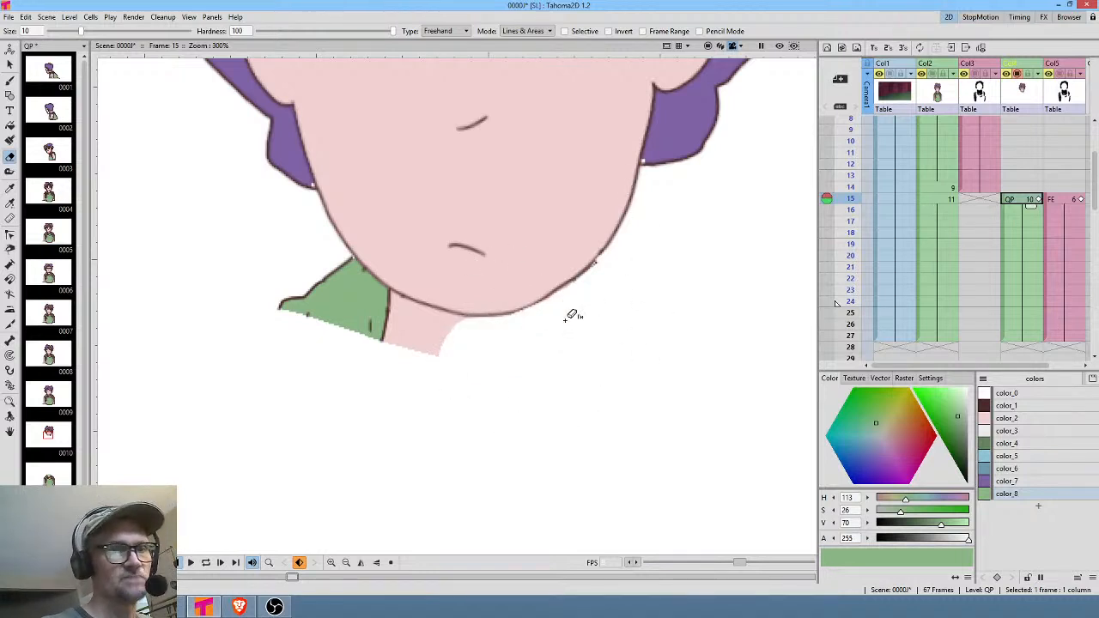
Flip the view to erase the remaining neck and collar pieces along the jaw, leaving only the head in drawing 10.
{"action": "key", "text": "h"}
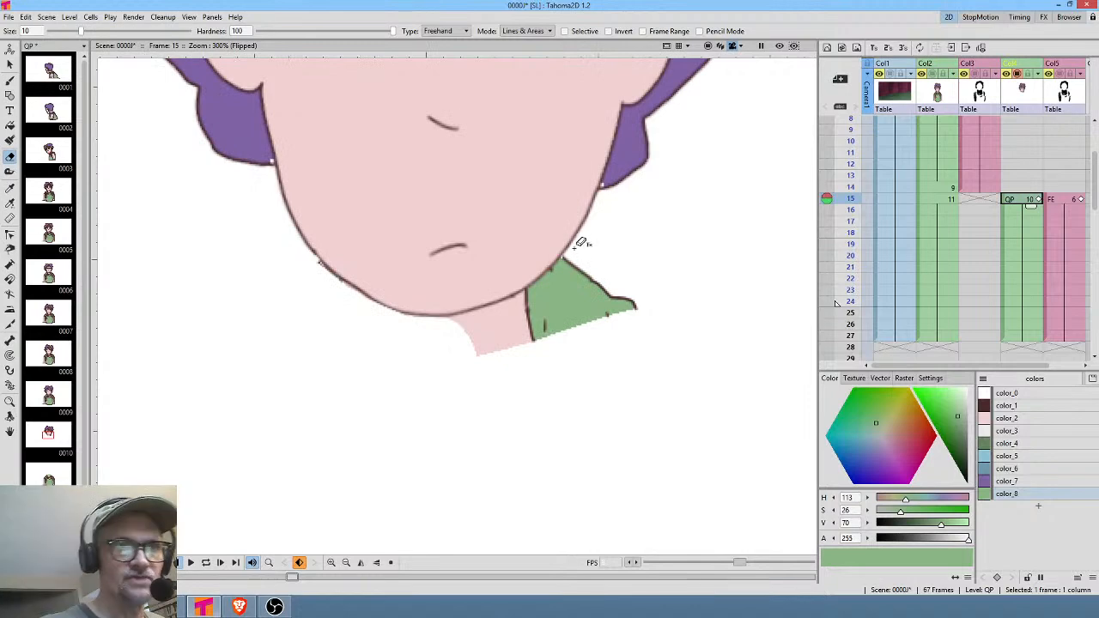
{"action": "mouse_move", "coordinate": [570, 249]}
{"action": "left_mouse_down"}
{"action": "mouse_move", "coordinate": [525, 289]}
{"action": "mouse_move", "coordinate": [469, 307]}
{"action": "mouse_move", "coordinate": [446, 371]}
{"action": "mouse_move", "coordinate": [650, 232]}
{"action": "left_mouse_up"}
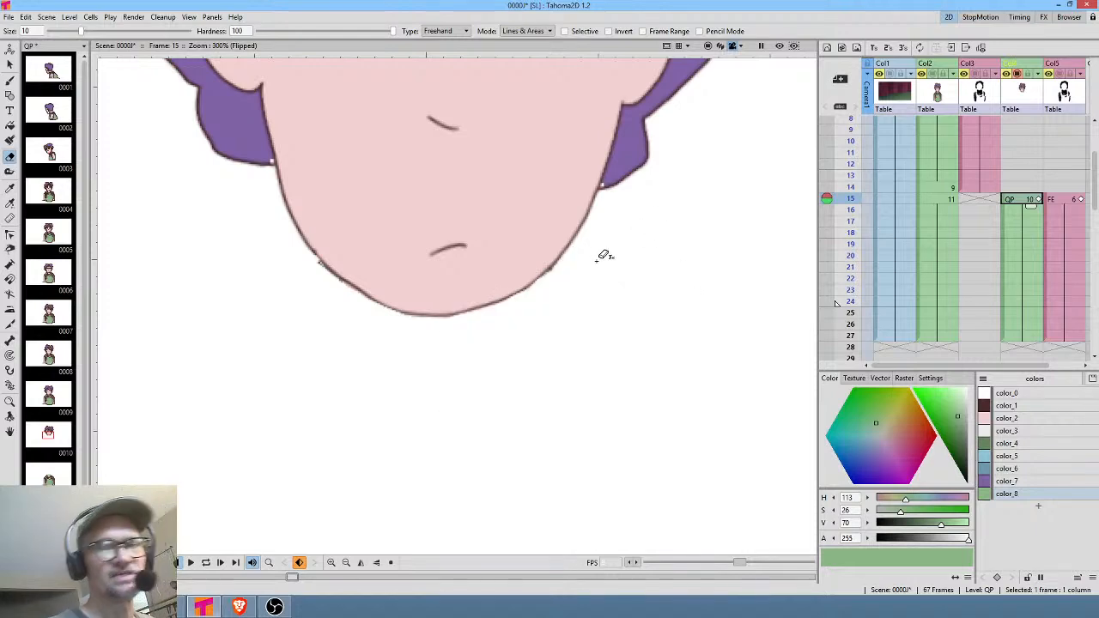
{"action": "key", "text": "h"}
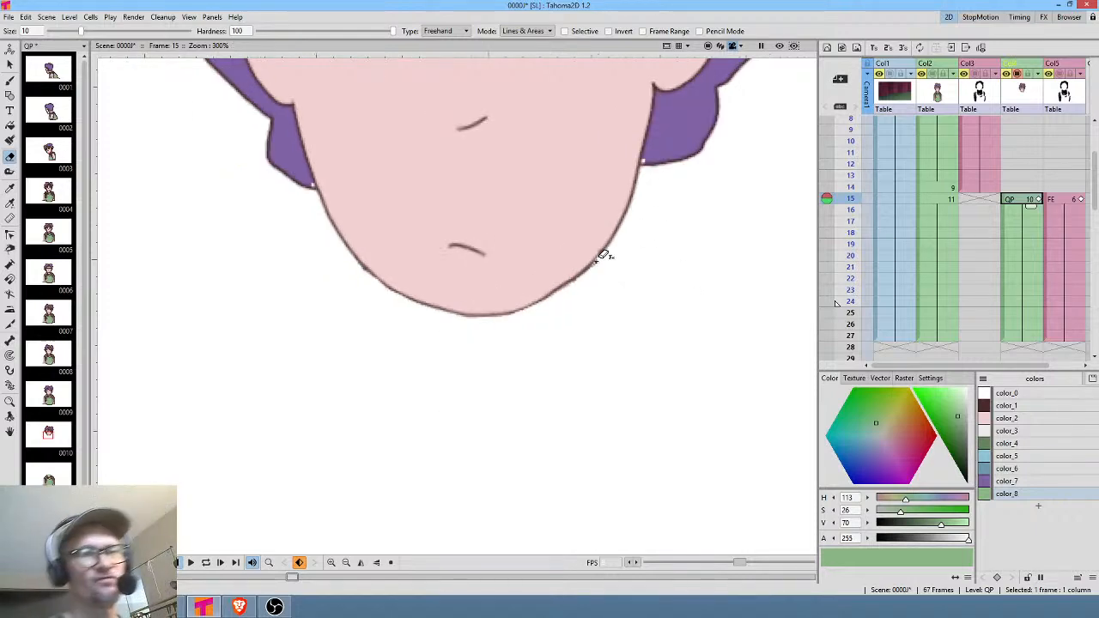
{"action": "scroll", "coordinate": [662, 181], "scroll_direction": "down", "scroll_amount": 4}
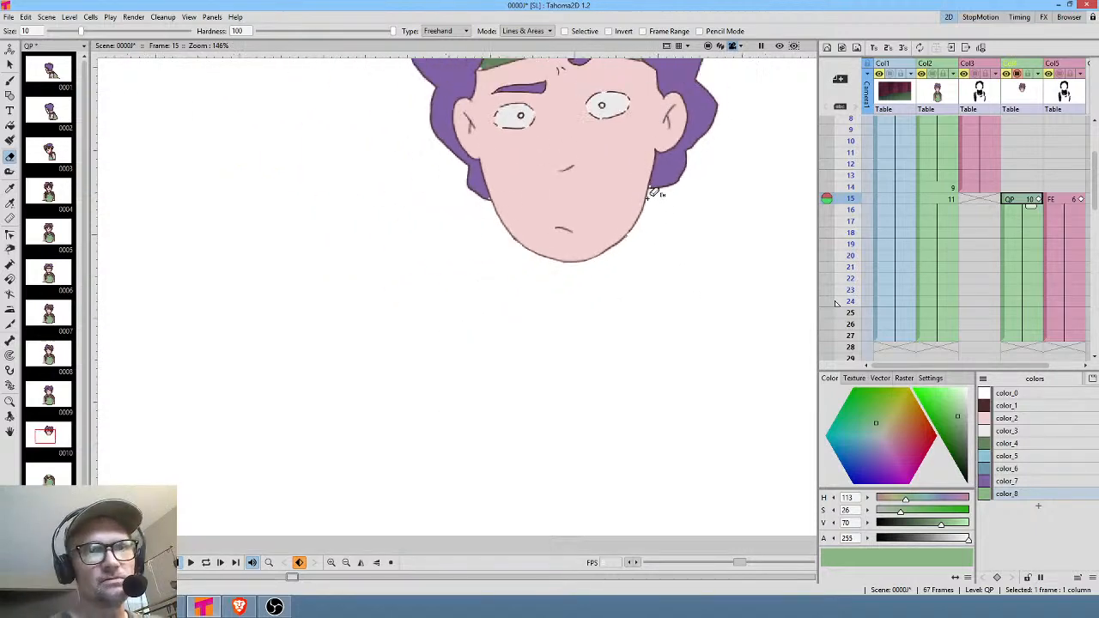
{"action": "left_click_drag", "start_coordinate": [589, 331], "coordinate": [538, 361]}
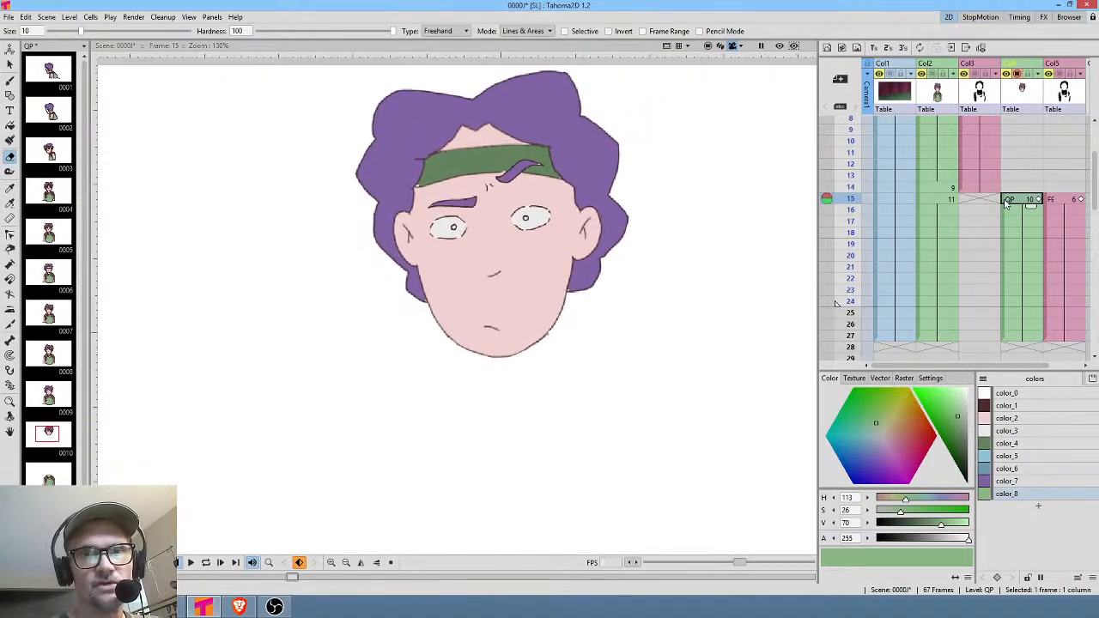
Show all columns again and compare the separated head and body at frame 15 with frame 14.
{"action": "key", "text": "s"}
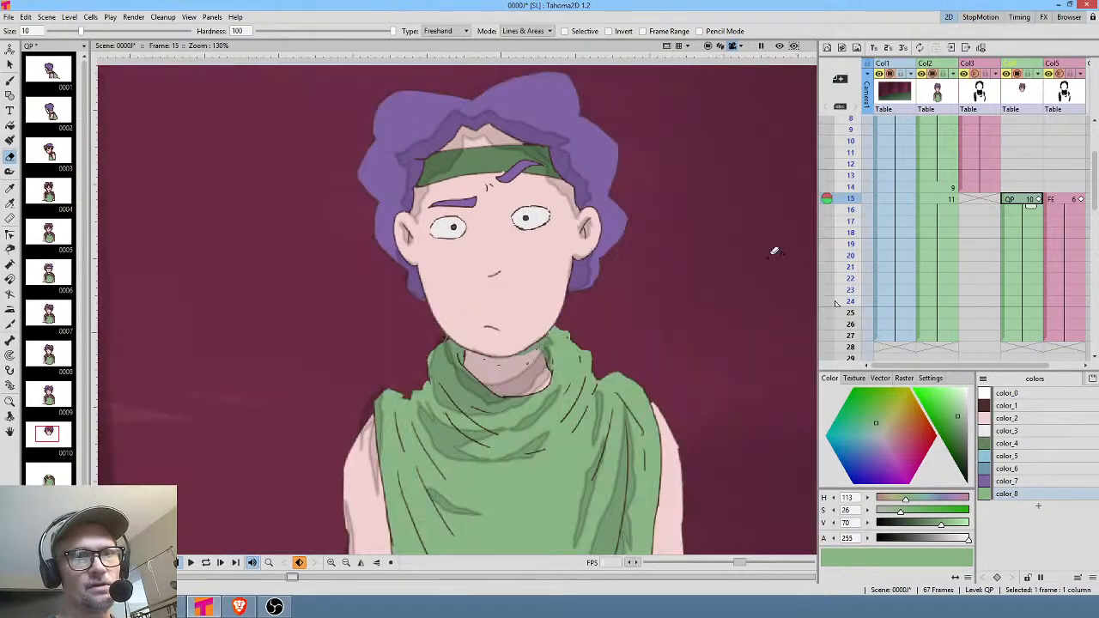
{"action": "left_click_drag", "start_coordinate": [1035, 245], "coordinate": [988, 252]}
{"action": "left_click", "coordinate": [1008, 208]}
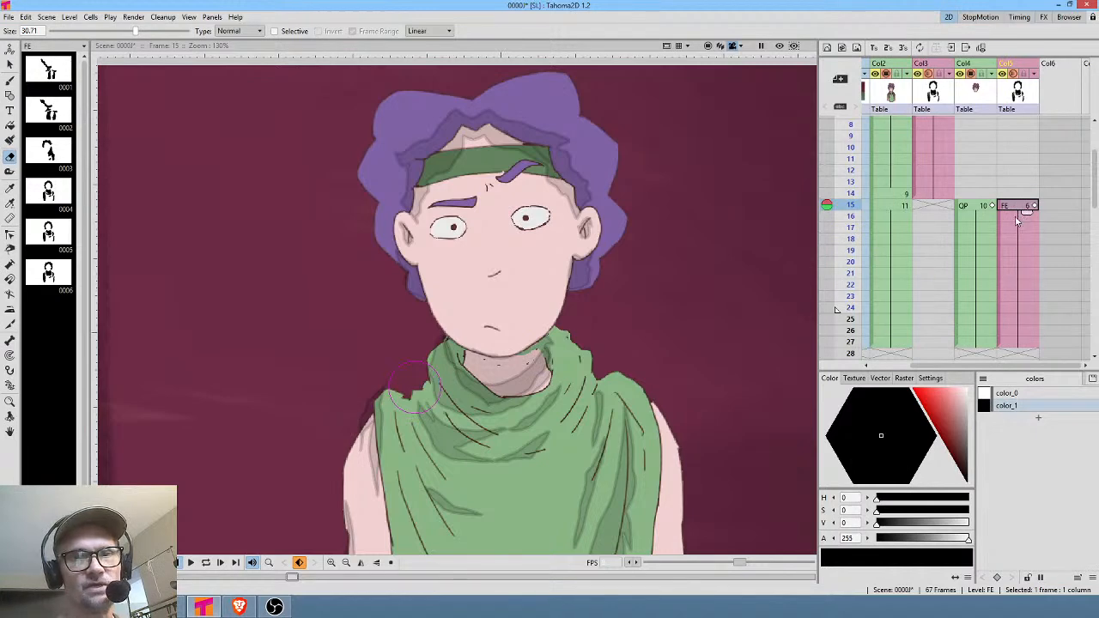
{"action": "left_click_drag", "start_coordinate": [1002, 262], "coordinate": [994, 212]}
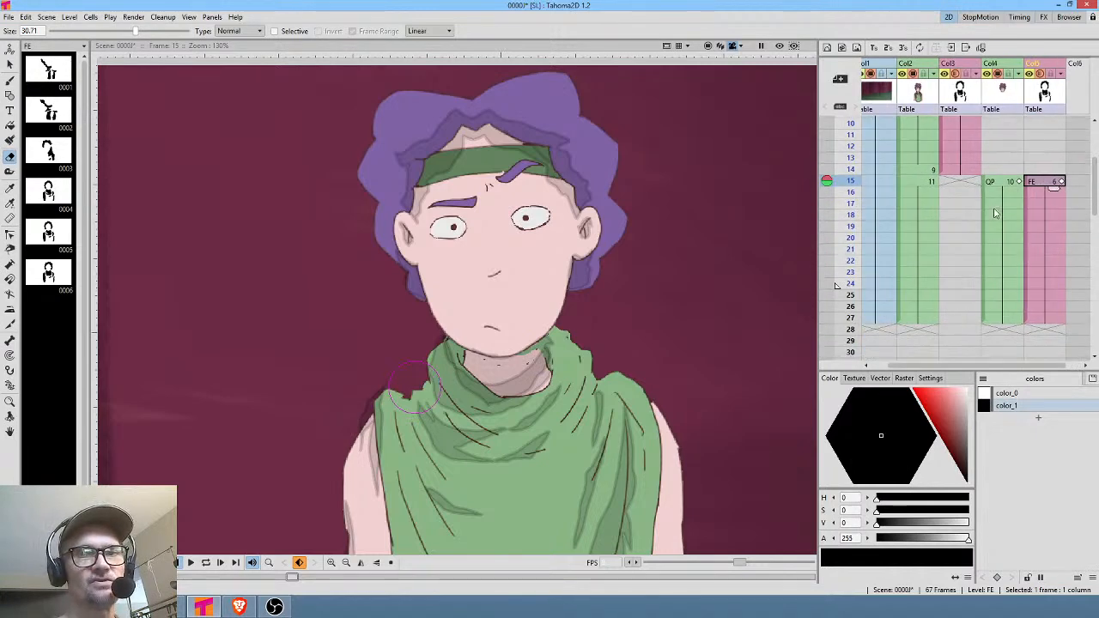
{"action": "left_click", "coordinate": [963, 170]}
{"action": "scroll", "coordinate": [797, 249], "scroll_direction": "down", "scroll_amount": 2}
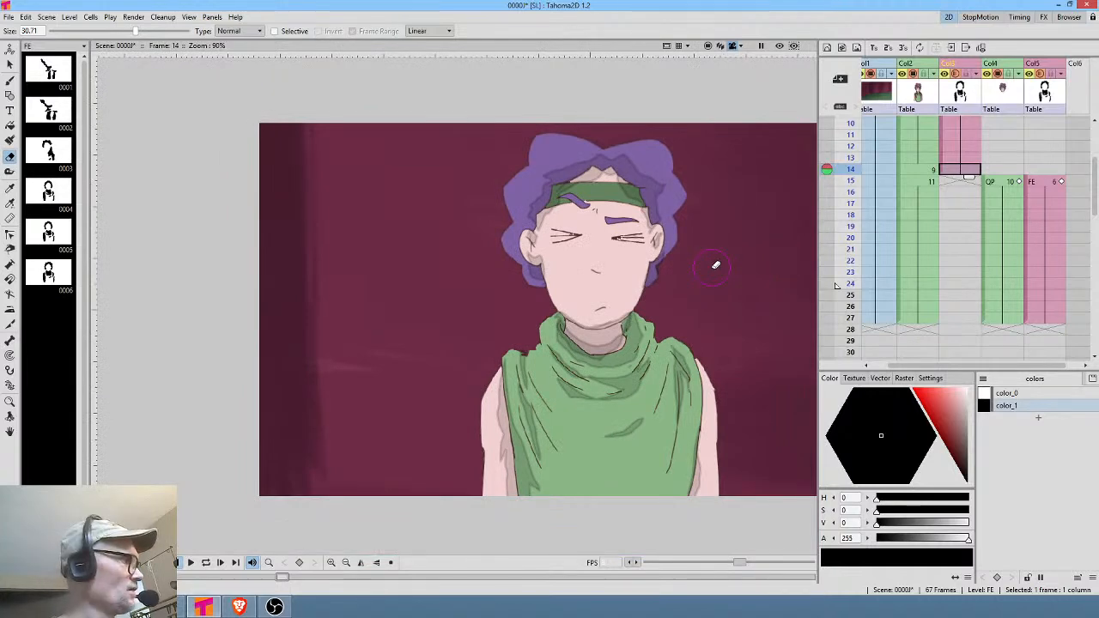
Copy the body shading from frame 14 of Col3, erase the body shading at frame 15 of Col5, and paste the copy there.
{"action": "key", "text": "s"}
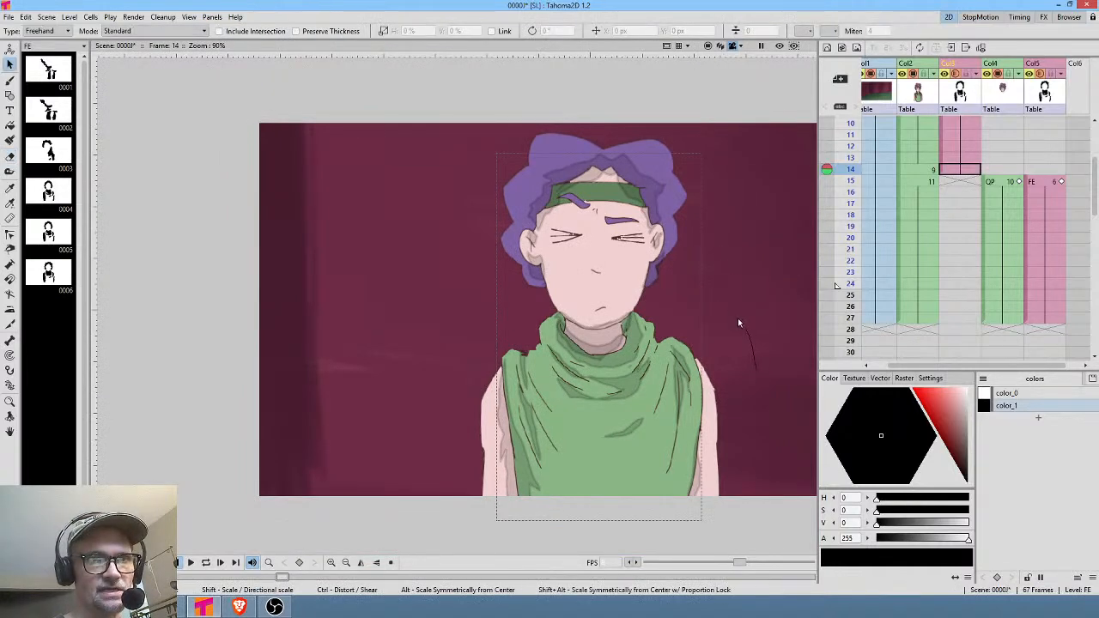
{"action": "mouse_move", "coordinate": [688, 301]}
{"action": "left_mouse_down"}
{"action": "mouse_move", "coordinate": [606, 336]}
{"action": "mouse_move", "coordinate": [535, 333]}
{"action": "mouse_move", "coordinate": [414, 422]}
{"action": "mouse_move", "coordinate": [478, 538]}
{"action": "mouse_move", "coordinate": [656, 538]}
{"action": "mouse_move", "coordinate": [758, 482]}
{"action": "mouse_move", "coordinate": [757, 448]}
{"action": "left_mouse_up"}
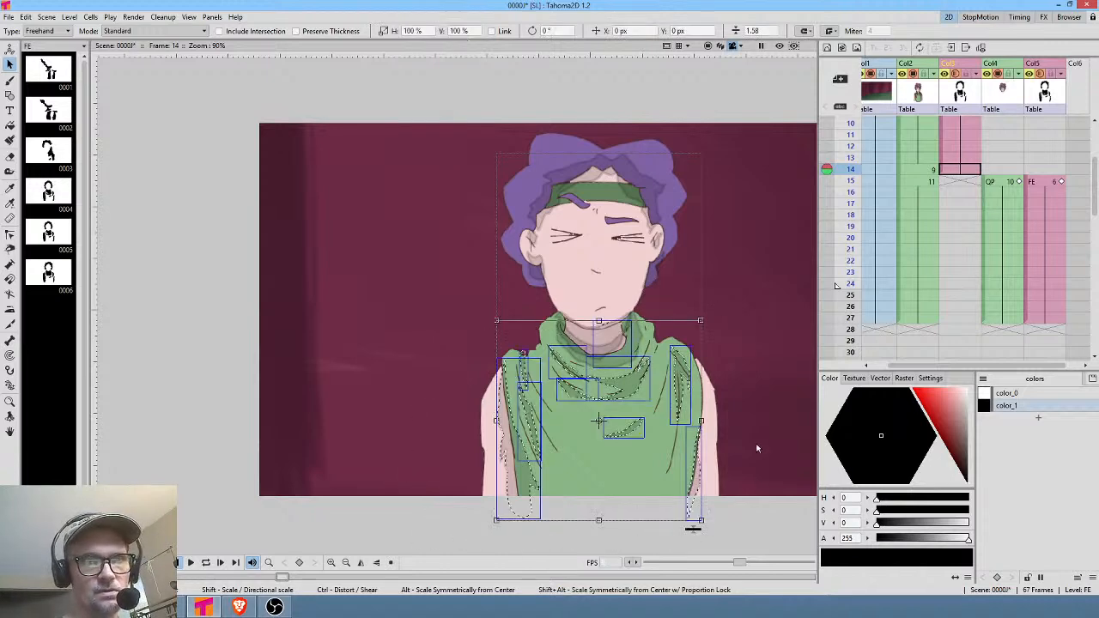
{"action": "left_click", "coordinate": [1051, 182]}
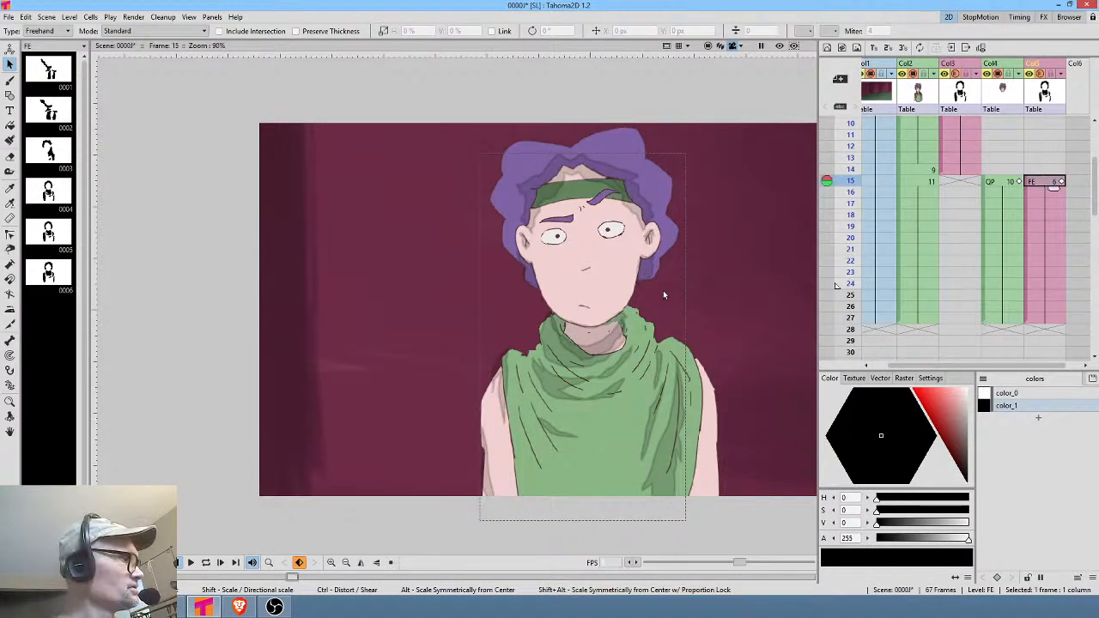
{"action": "key", "text": "a"}
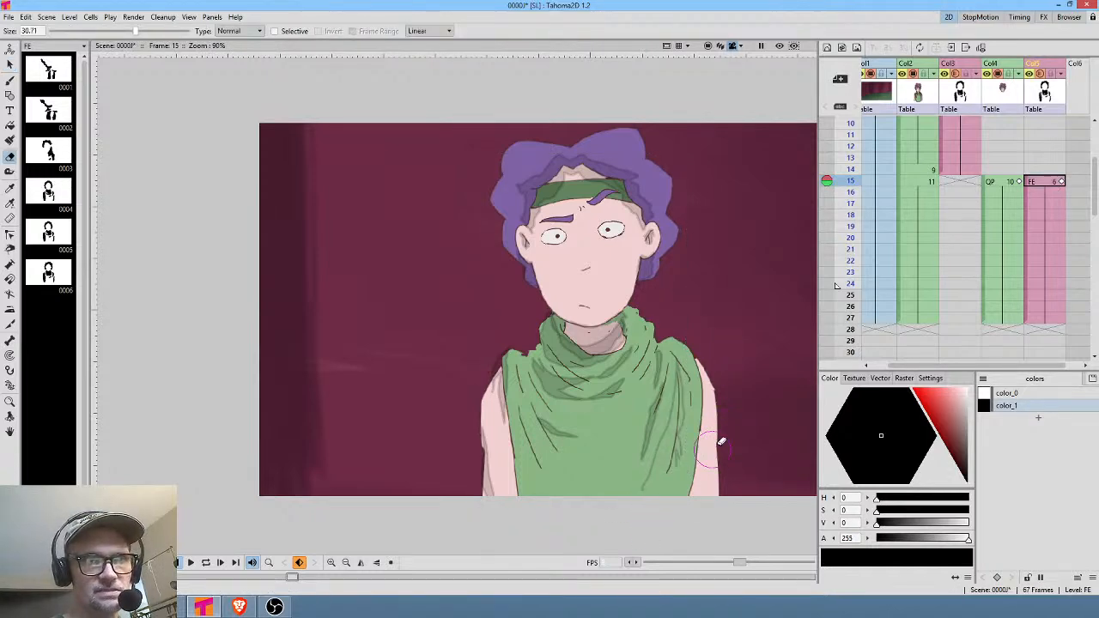
{"action": "mouse_move", "coordinate": [663, 408]}
{"action": "left_mouse_down"}
{"action": "mouse_move", "coordinate": [634, 364]}
{"action": "mouse_move", "coordinate": [591, 395]}
{"action": "mouse_move", "coordinate": [573, 377]}
{"action": "mouse_move", "coordinate": [615, 340]}
{"action": "mouse_move", "coordinate": [559, 348]}
{"action": "mouse_move", "coordinate": [549, 335]}
{"action": "mouse_move", "coordinate": [557, 347]}
{"action": "mouse_move", "coordinate": [622, 348]}
{"action": "mouse_move", "coordinate": [633, 333]}
{"action": "mouse_move", "coordinate": [620, 331]}
{"action": "mouse_move", "coordinate": [549, 429]}
{"action": "mouse_move", "coordinate": [540, 403]}
{"action": "mouse_move", "coordinate": [502, 378]}
{"action": "mouse_move", "coordinate": [491, 510]}
{"action": "mouse_move", "coordinate": [558, 508]}
{"action": "mouse_move", "coordinate": [723, 436]}
{"action": "mouse_move", "coordinate": [676, 488]}
{"action": "left_mouse_up"}
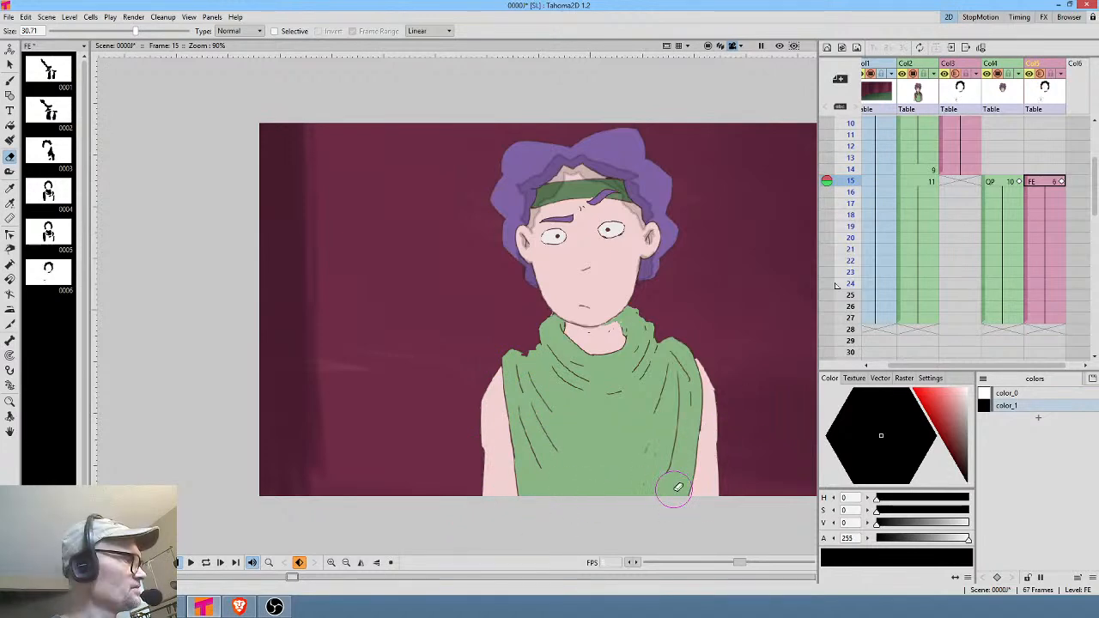
{"action": "key", "text": "s"}
{"action": "key", "text": "ctrl+a"}
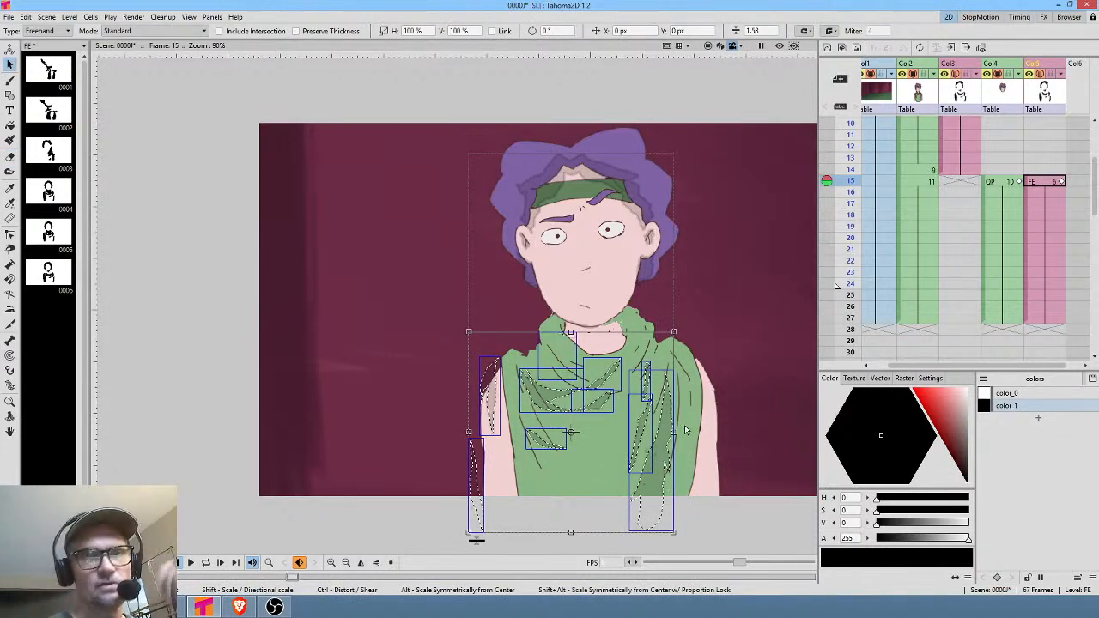
Compare the placement of the body shading between frames 14 and 15.
{"action": "left_click", "coordinate": [969, 168]}
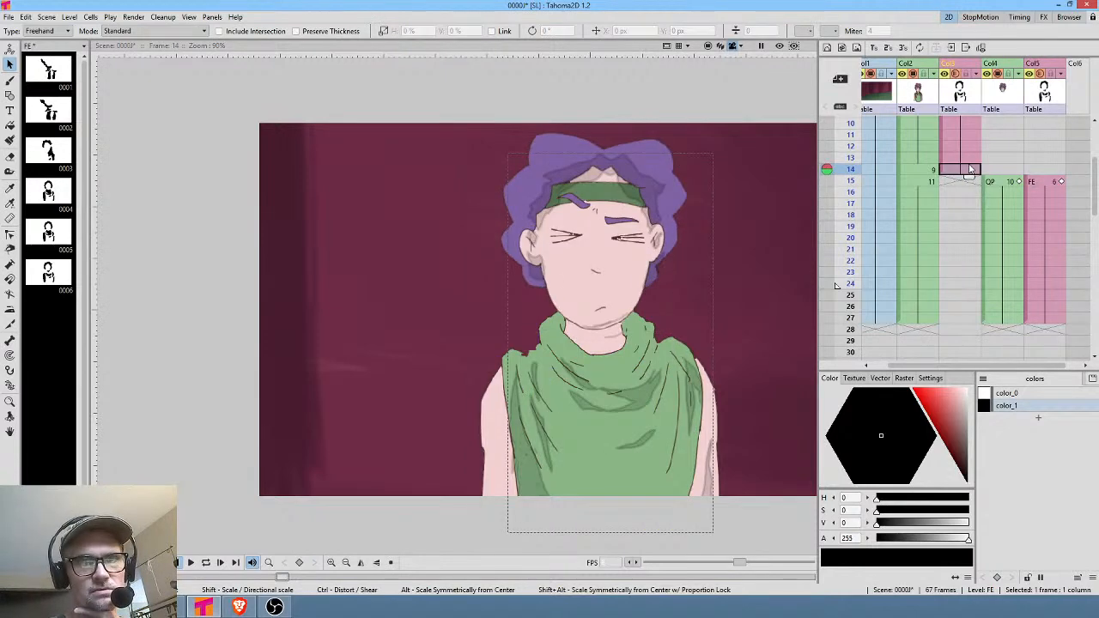
{"action": "left_click", "coordinate": [1056, 183]}
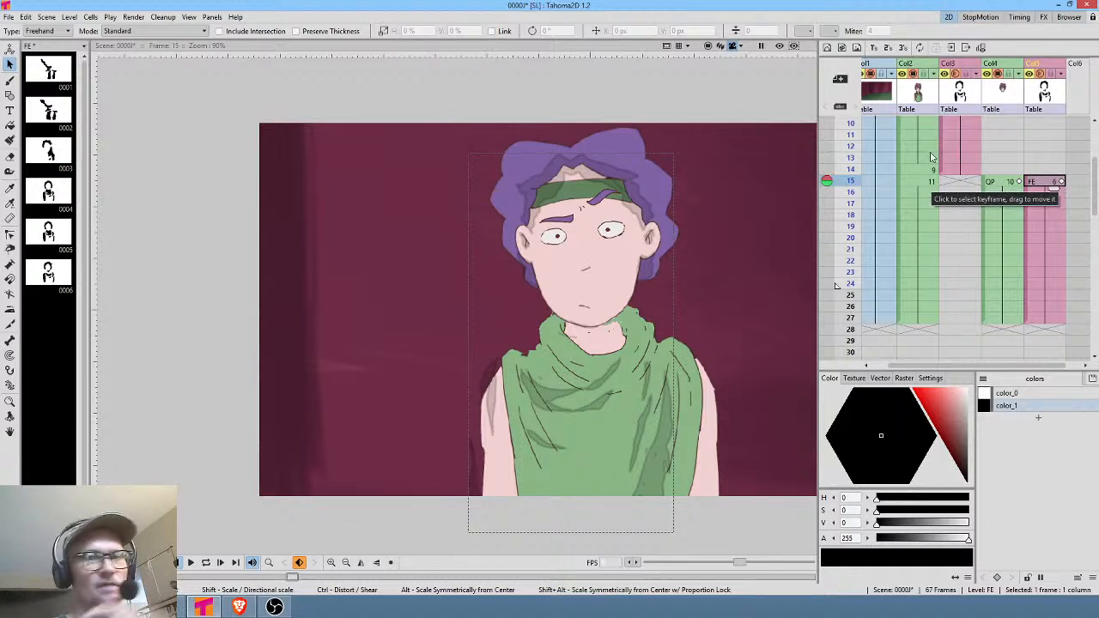
{"action": "left_click", "coordinate": [850, 158]}
{"action": "mouse_move", "coordinate": [850, 161]}
{"action": "left_mouse_down"}
{"action": "mouse_move", "coordinate": [852, 185]}
{"action": "mouse_move", "coordinate": [854, 176]}
{"action": "left_mouse_up"}
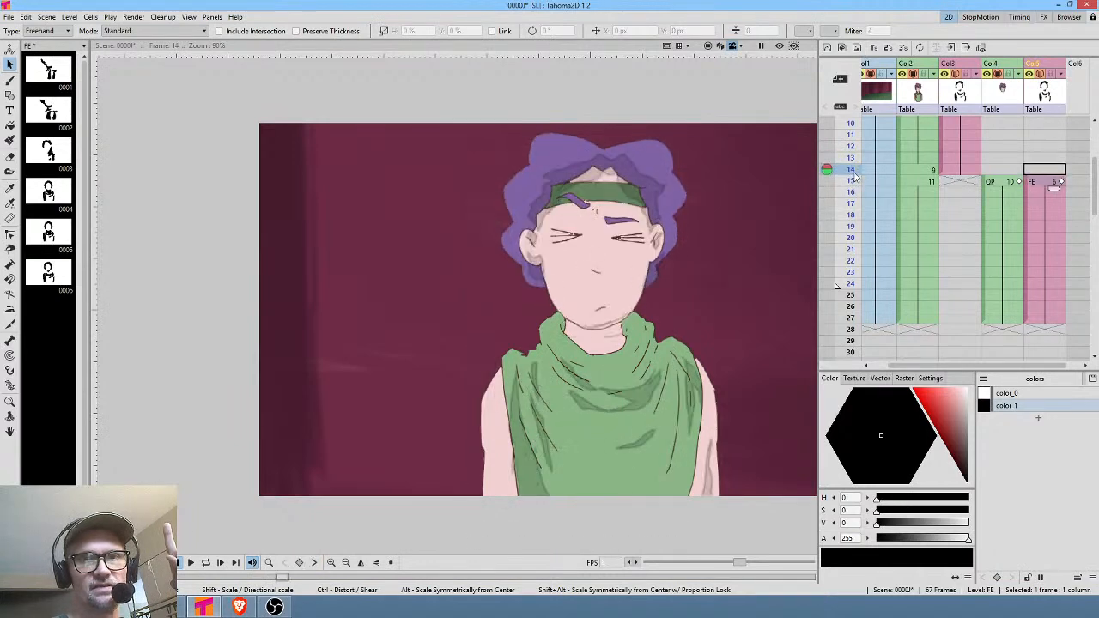
Mirror the body shading at frame 15 with a -100% horizontal scale and move it -29.31 px in X and 10.8 px in Y.
{"action": "left_click", "coordinate": [1058, 183]}
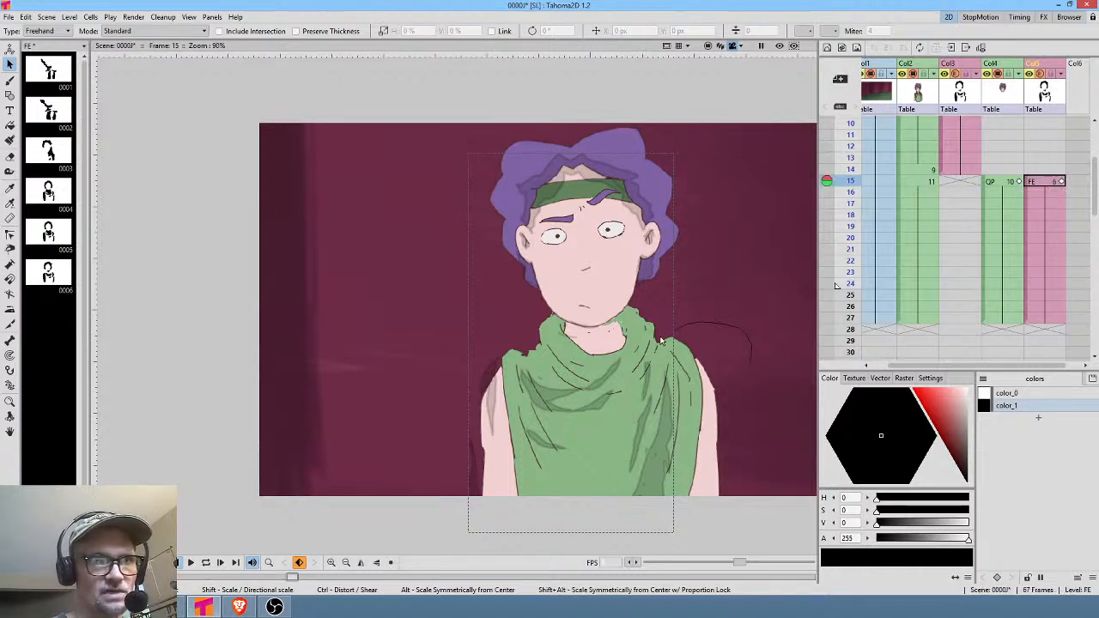
{"action": "mouse_move", "coordinate": [663, 342]}
{"action": "left_mouse_down"}
{"action": "mouse_move", "coordinate": [473, 326]}
{"action": "mouse_move", "coordinate": [748, 475]}
{"action": "mouse_move", "coordinate": [758, 423]}
{"action": "left_mouse_up"}
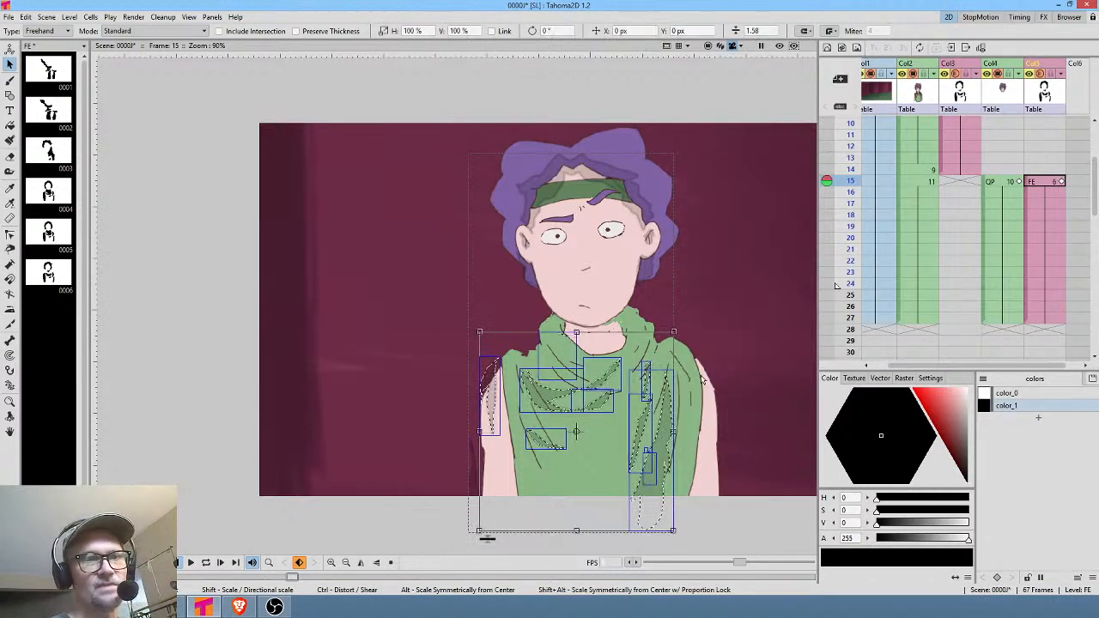
{"action": "left_click", "coordinate": [433, 30]}
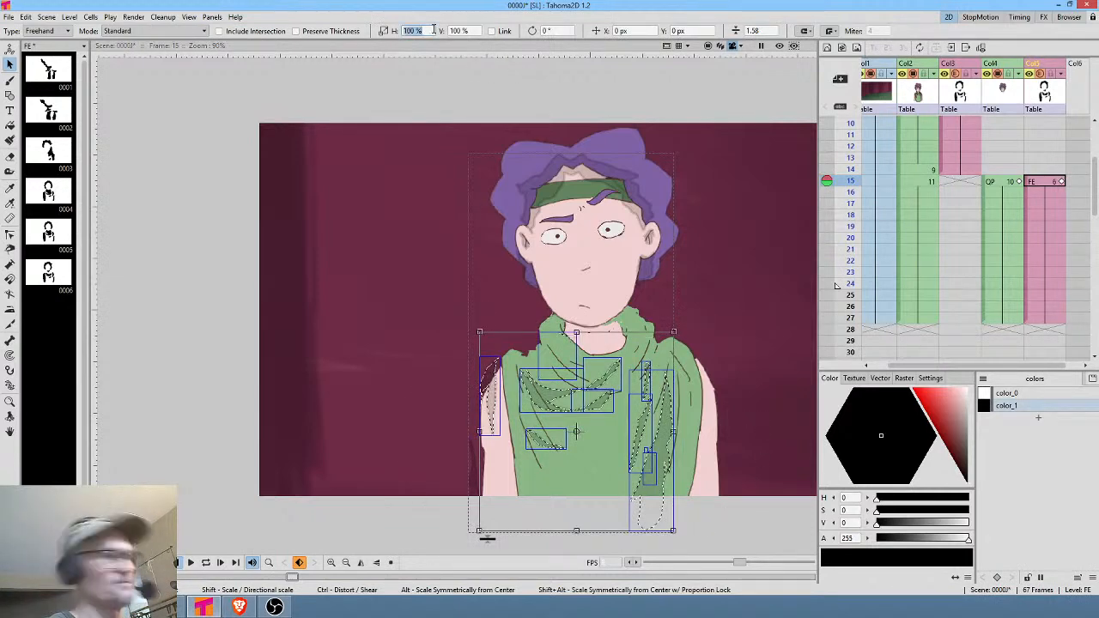
{"action": "left_click", "coordinate": [433, 29]}
{"action": "type", "text": "-"}
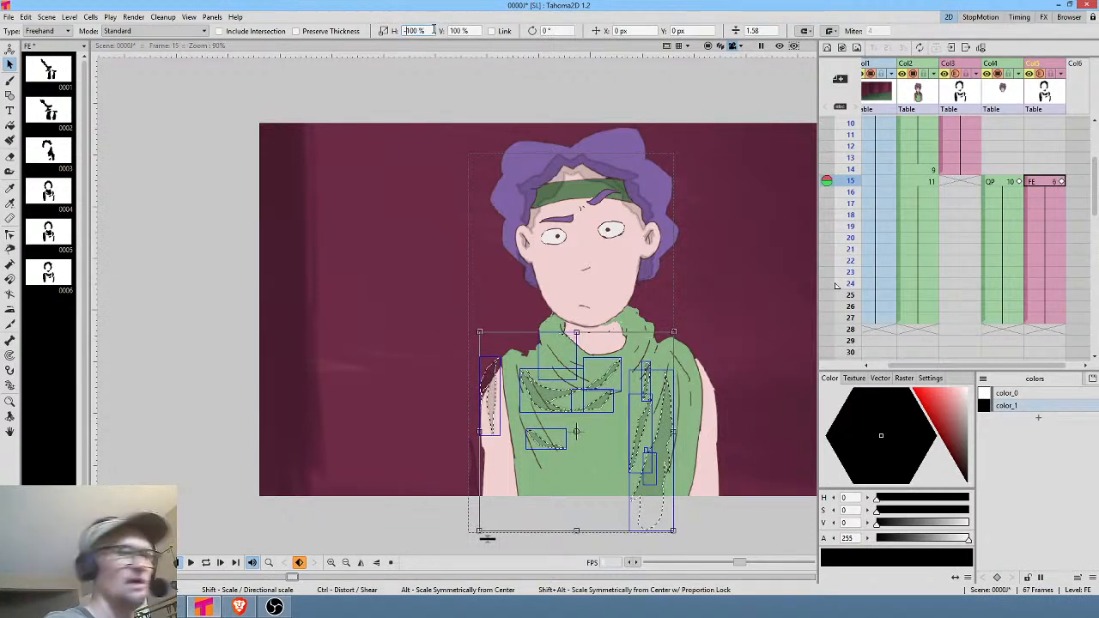
{"action": "key", "text": "Return"}
{"action": "scroll", "coordinate": [621, 423], "scroll_direction": "up", "scroll_amount": 2}
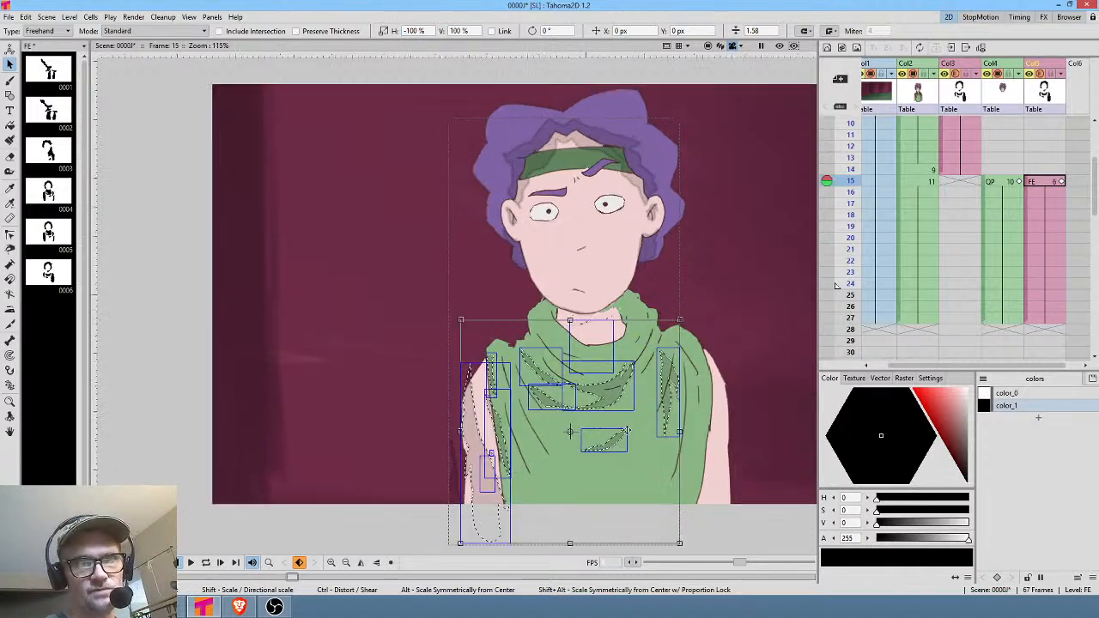
{"action": "mouse_move", "coordinate": [554, 431]}
{"action": "left_mouse_down"}
{"action": "mouse_move", "coordinate": [544, 426]}
{"action": "mouse_move", "coordinate": [543, 443]}
{"action": "mouse_move", "coordinate": [531, 435]}
{"action": "mouse_move", "coordinate": [562, 436]}
{"action": "mouse_move", "coordinate": [576, 423]}
{"action": "left_mouse_up"}
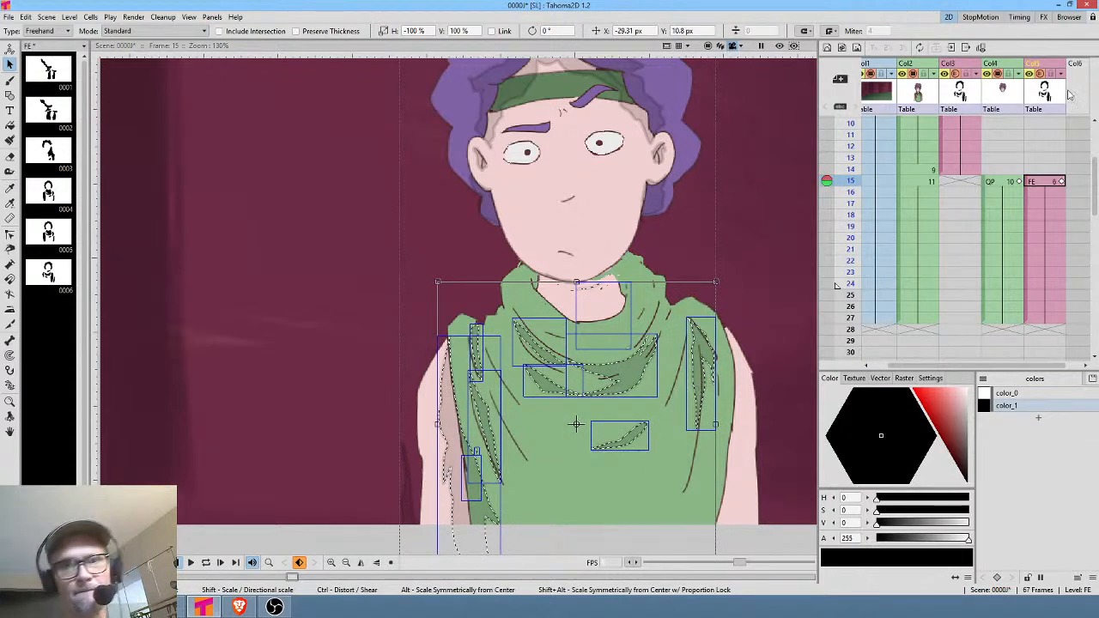
{"action": "mouse_move", "coordinate": [845, 144]}
{"action": "left_mouse_down"}
{"action": "mouse_move", "coordinate": [849, 194]}
{"action": "mouse_move", "coordinate": [850, 169]}
{"action": "left_mouse_up"}
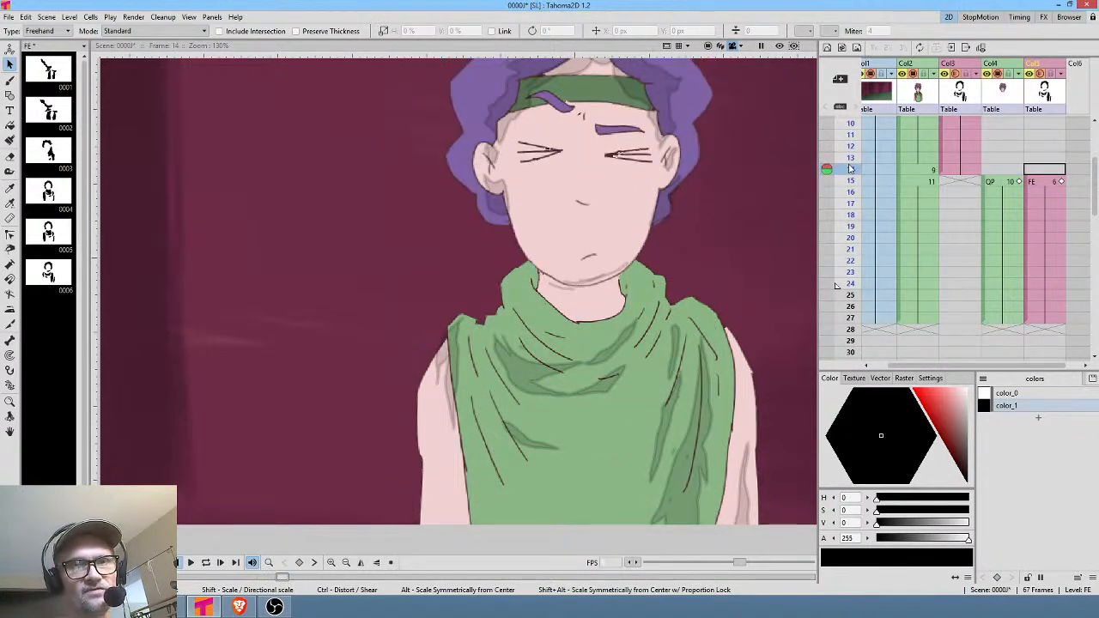
Hide the FE shading in Col5 and Col3 and scrub frames 1 to 15 to check the unshaded drawings.
{"action": "scroll", "coordinate": [964, 241], "scroll_direction": "up", "scroll_amount": 3}
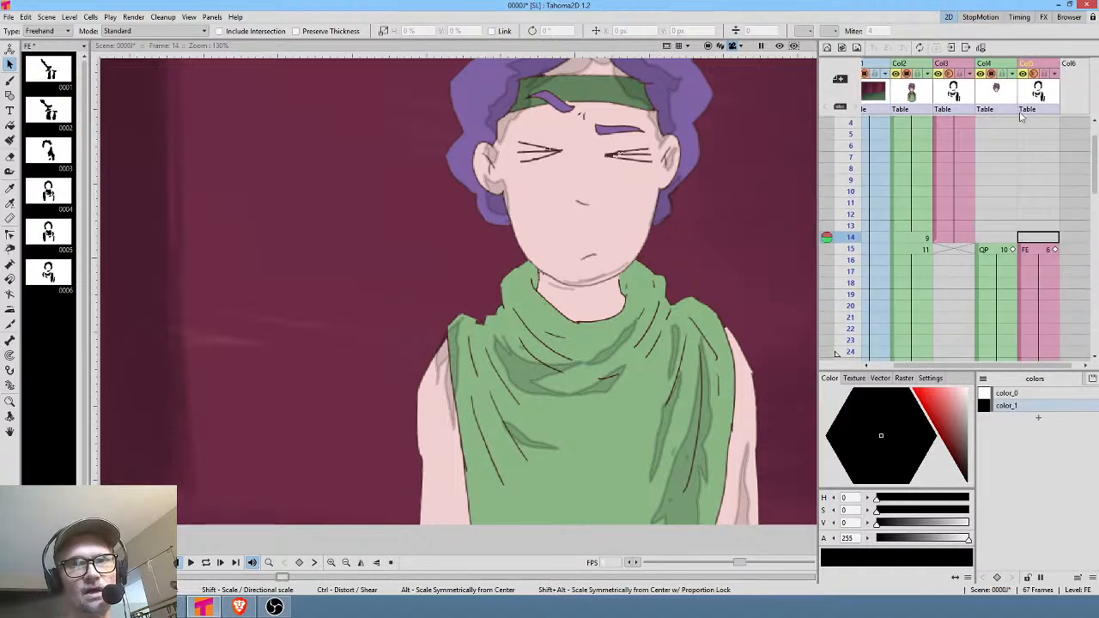
{"action": "left_click", "coordinate": [1024, 74]}
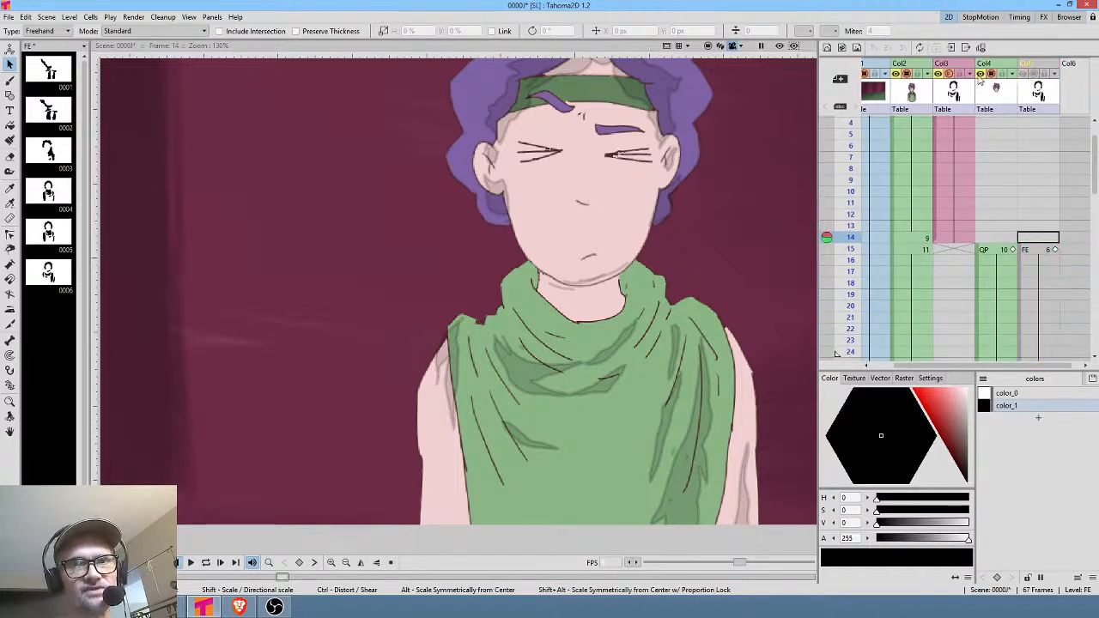
{"action": "left_click", "coordinate": [948, 74]}
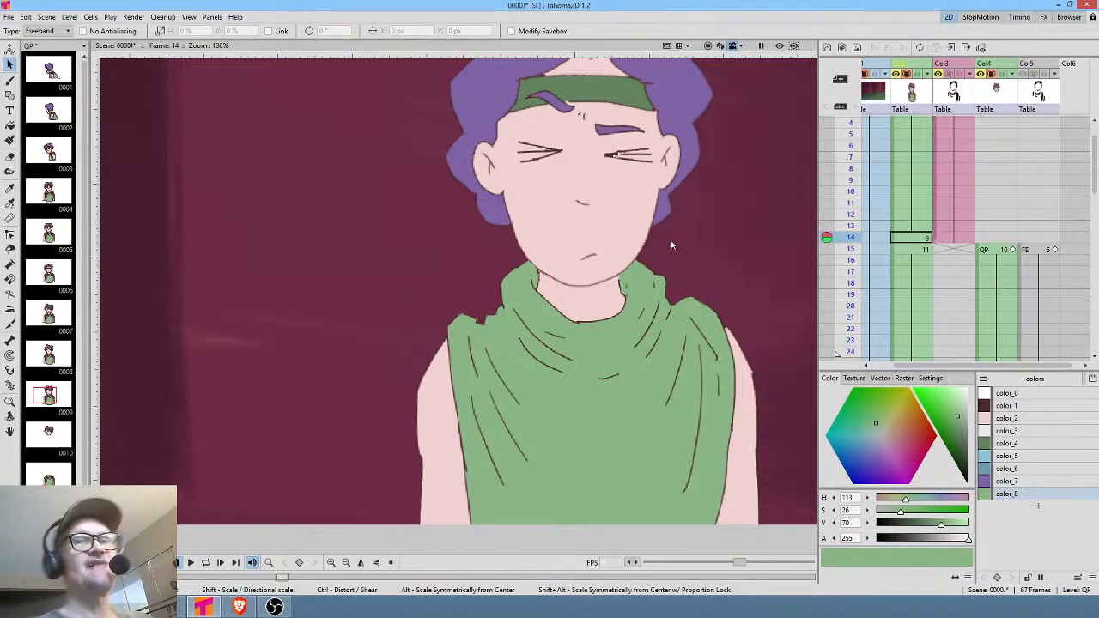
{"action": "scroll", "coordinate": [676, 267], "scroll_direction": "down", "scroll_amount": 3}
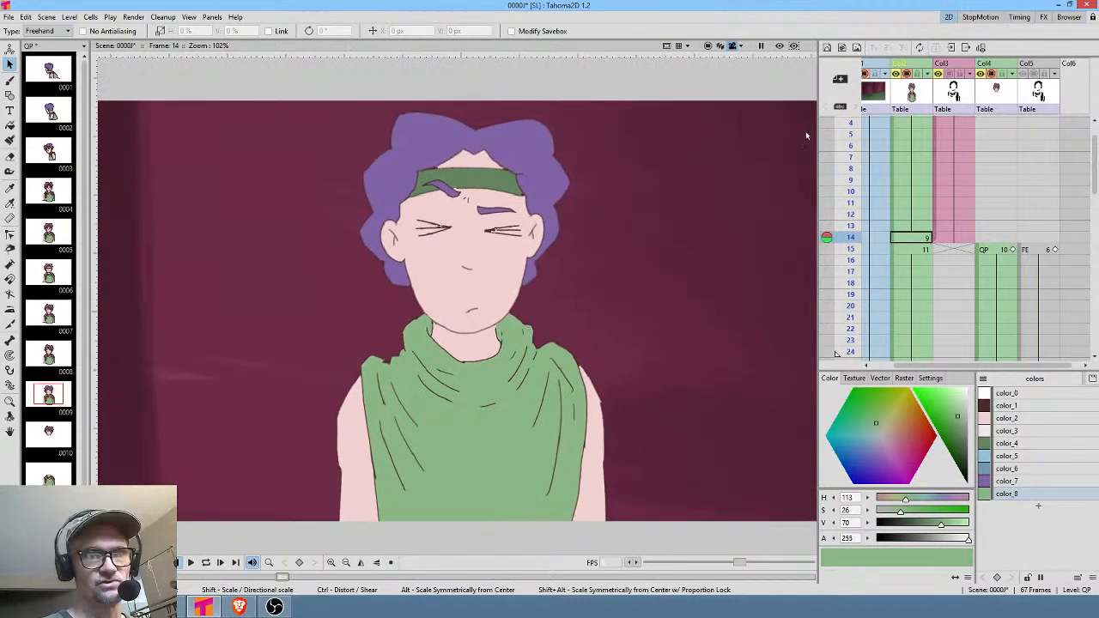
{"action": "left_click", "coordinate": [923, 151]}
{"action": "scroll", "coordinate": [922, 142], "scroll_direction": "up", "scroll_amount": 1}
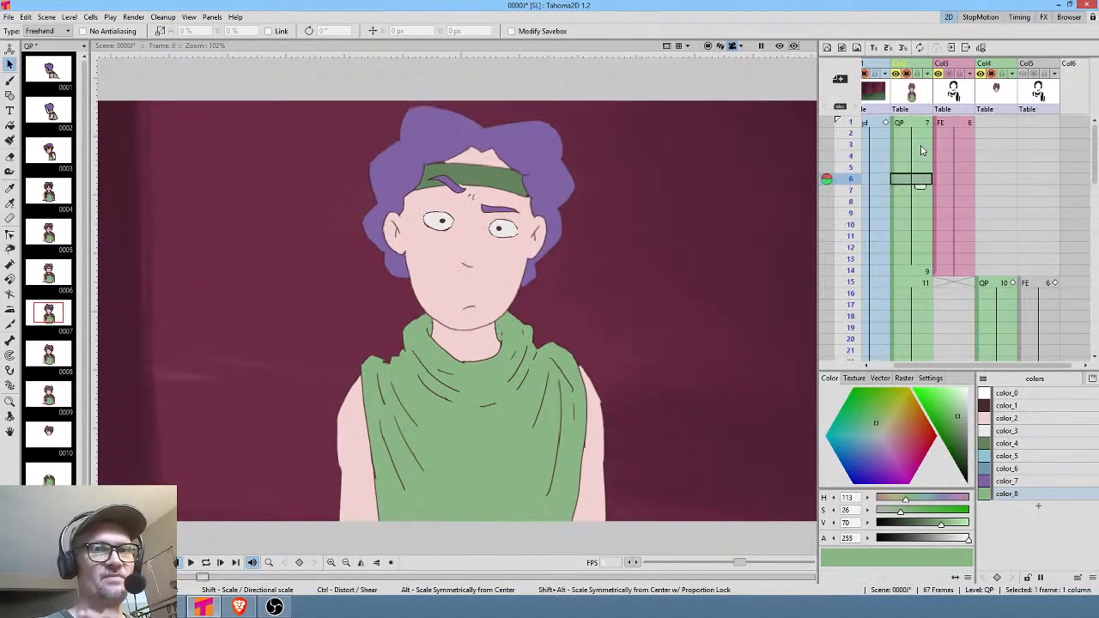
{"action": "left_click", "coordinate": [917, 123]}
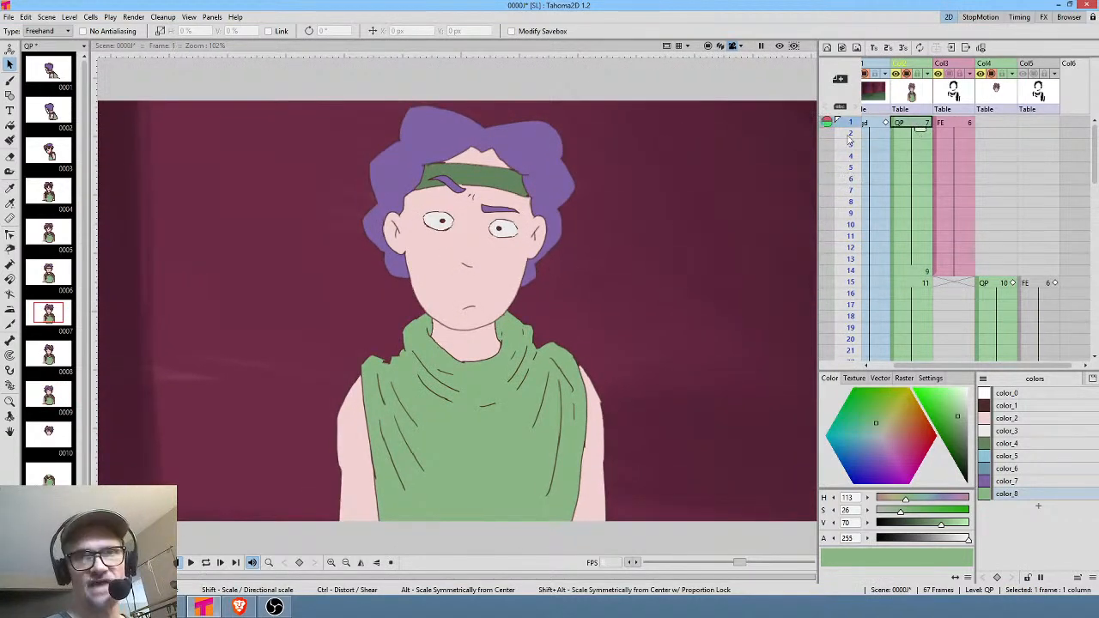
{"action": "mouse_move", "coordinate": [849, 150]}
{"action": "left_mouse_down"}
{"action": "mouse_move", "coordinate": [848, 318]}
{"action": "mouse_move", "coordinate": [846, 192]}
{"action": "mouse_move", "coordinate": [851, 284]}
{"action": "left_mouse_up"}
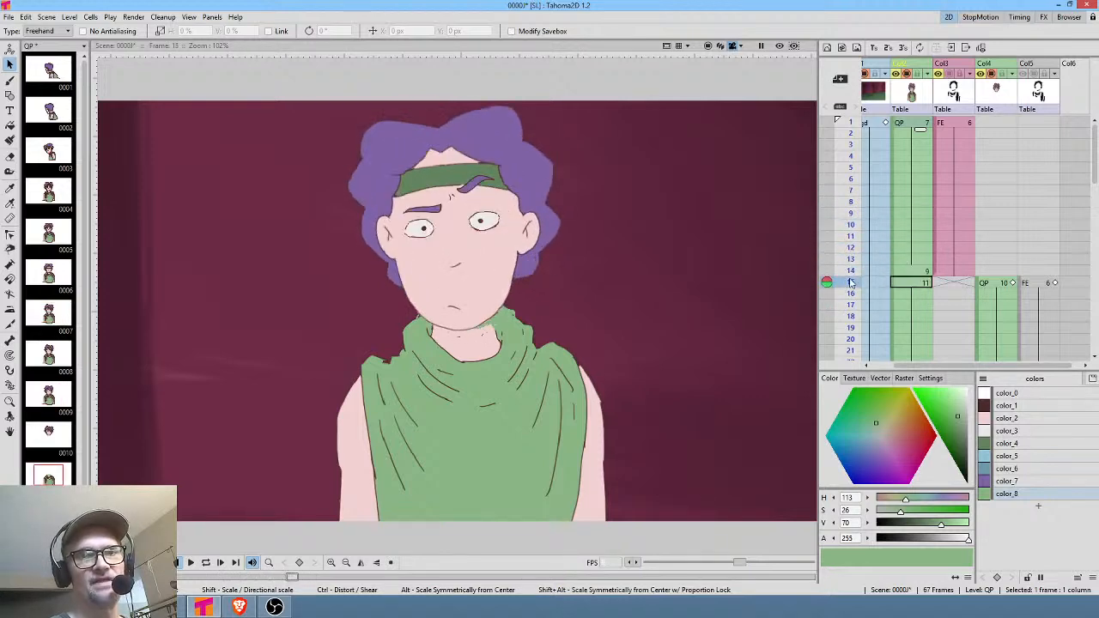
Paint out the mouth of the head drawing at frame 15 of Col4 with color_2.
{"action": "left_click", "coordinate": [919, 284]}
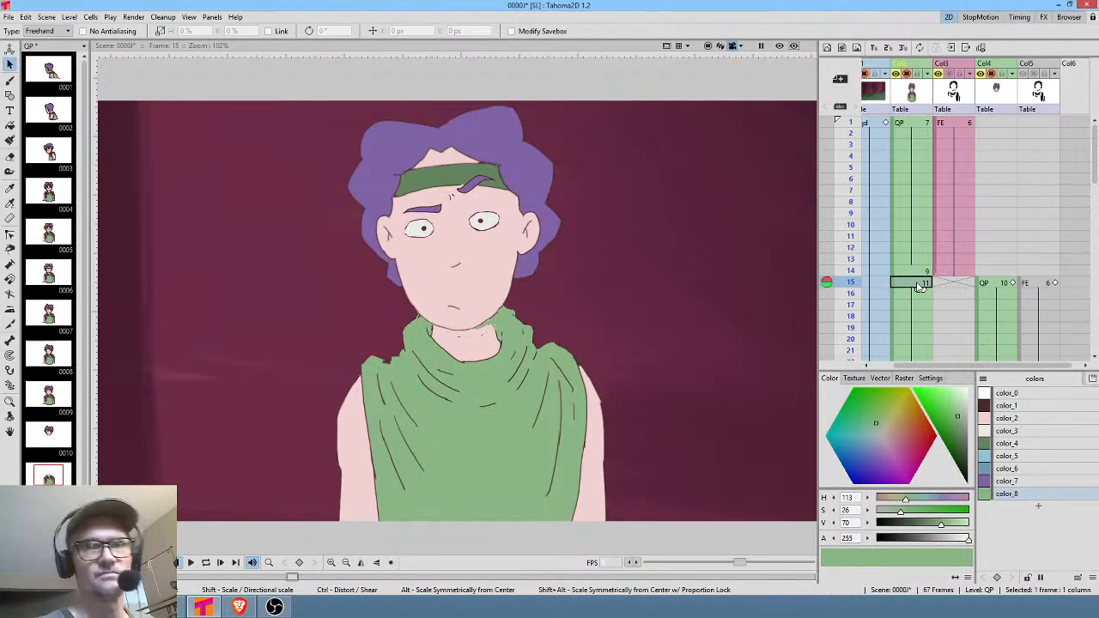
{"action": "left_click", "coordinate": [1006, 418]}
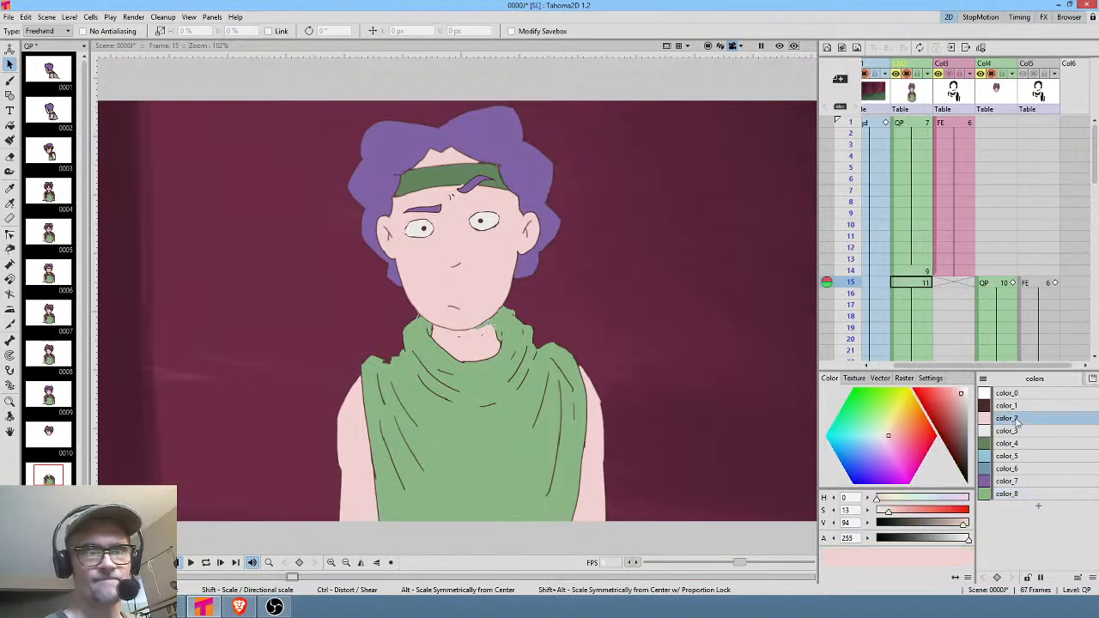
{"action": "key", "text": "f"}
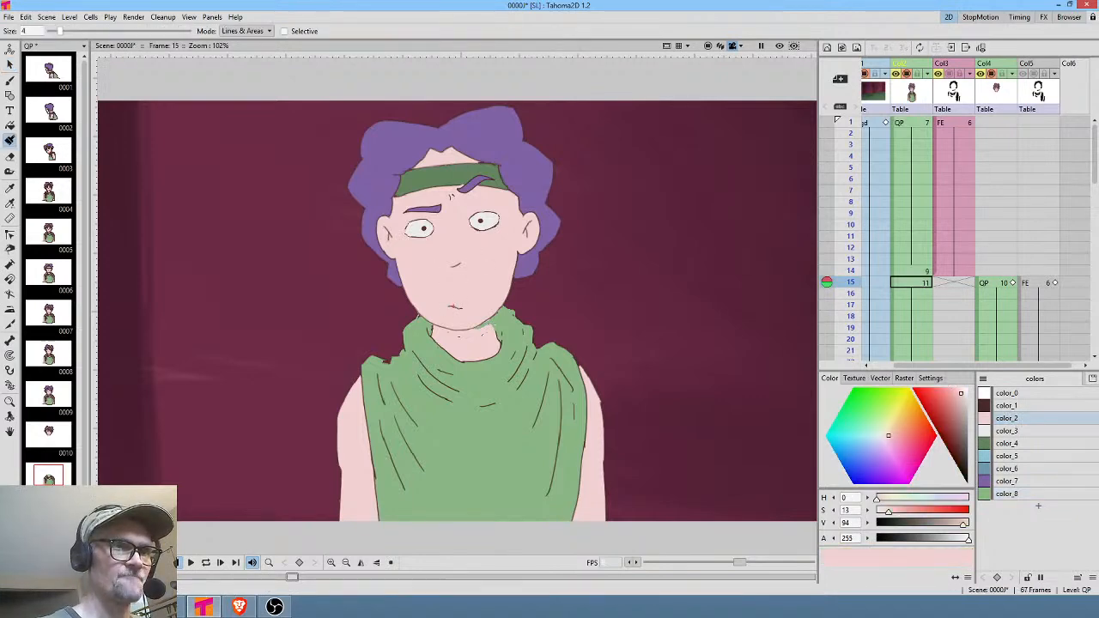
{"action": "middle_click", "coordinate": [478, 293]}
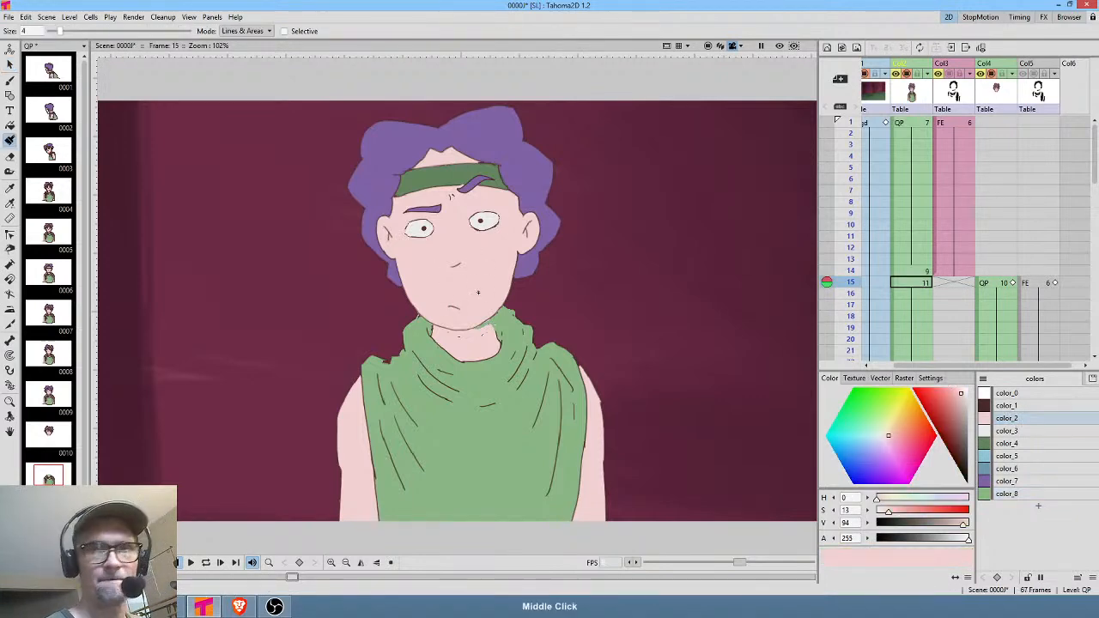
{"action": "left_click", "coordinate": [997, 284]}
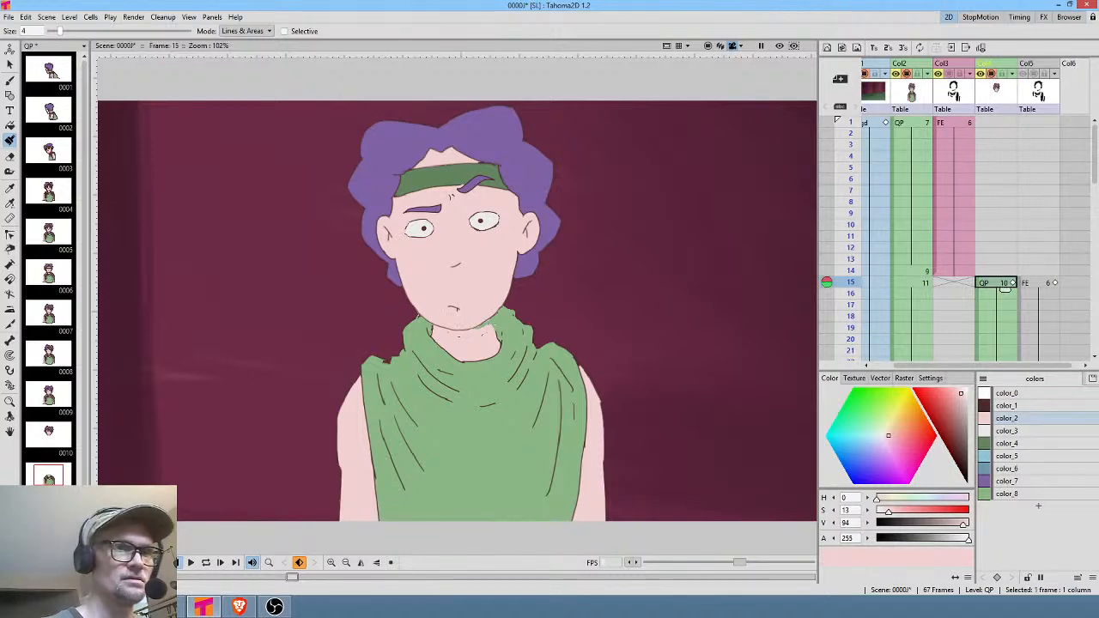
{"action": "left_click_drag", "start_coordinate": [455, 311], "coordinate": [476, 290]}
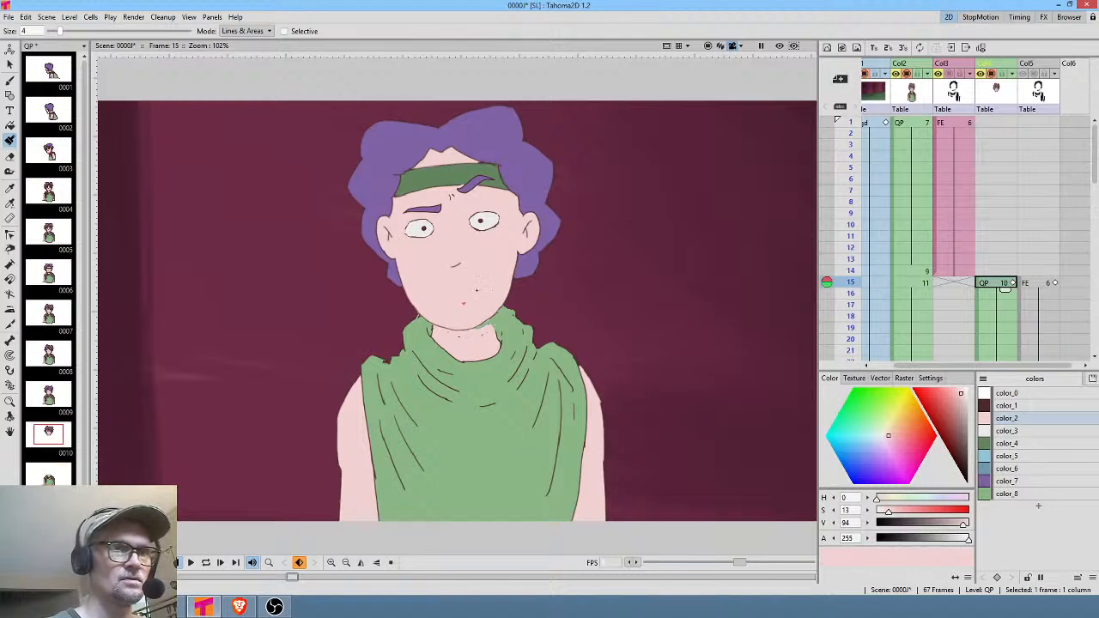
Clean up the neck in drawing 11 at frame 15 of Col2 by painting over the stray marks with color_2.
{"action": "left_click", "coordinate": [923, 283]}
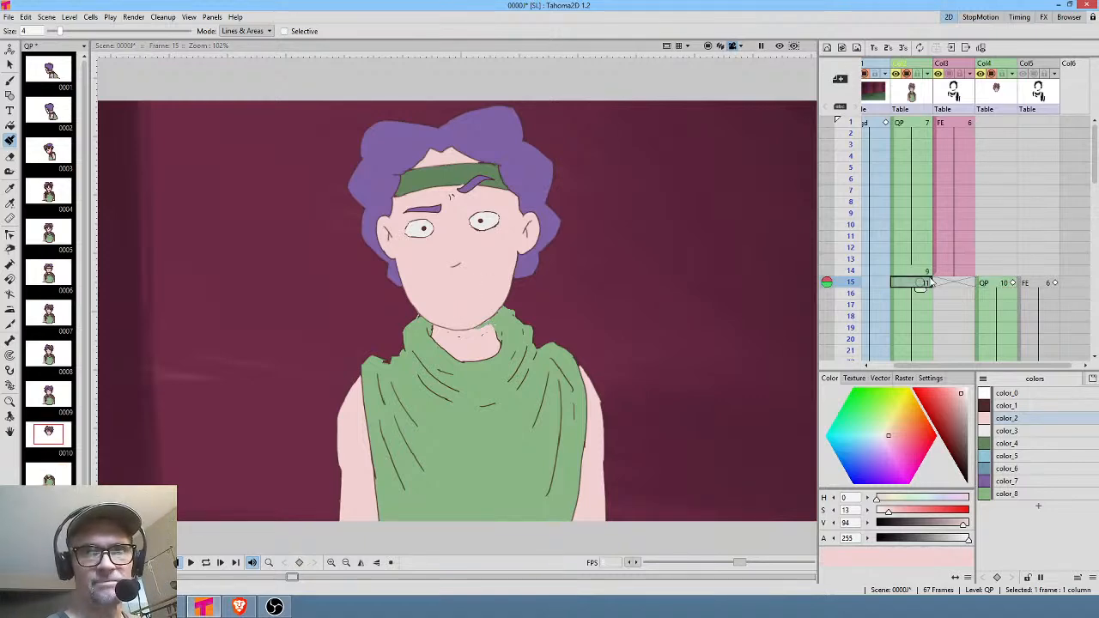
{"action": "left_click", "coordinate": [1011, 417]}
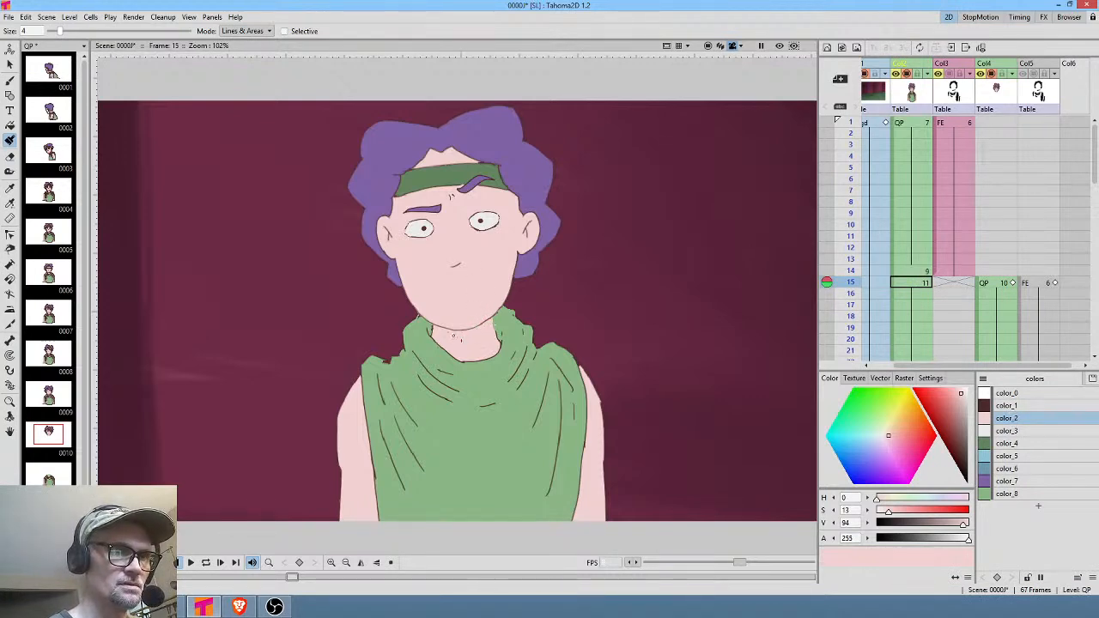
{"action": "left_click", "coordinate": [454, 336]}
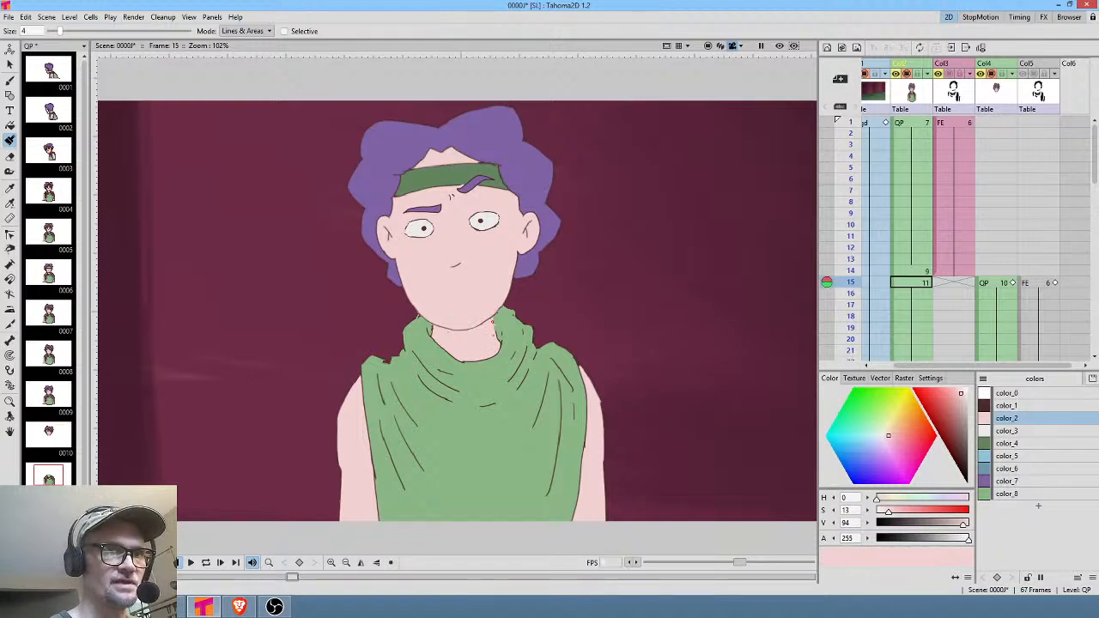
Draw the neck's edge beside the scarf on drawing 11 at frame 15 of Col2 with the Brush in color_1.
{"action": "left_click", "coordinate": [1027, 404]}
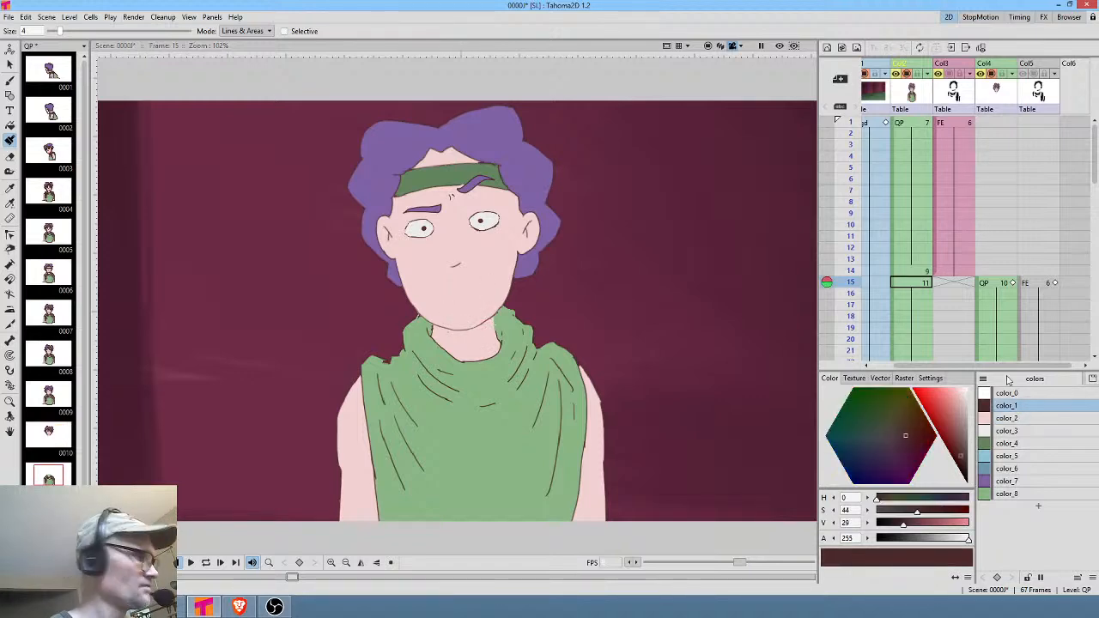
{"action": "key", "text": "b"}
{"action": "key", "text": "s"}
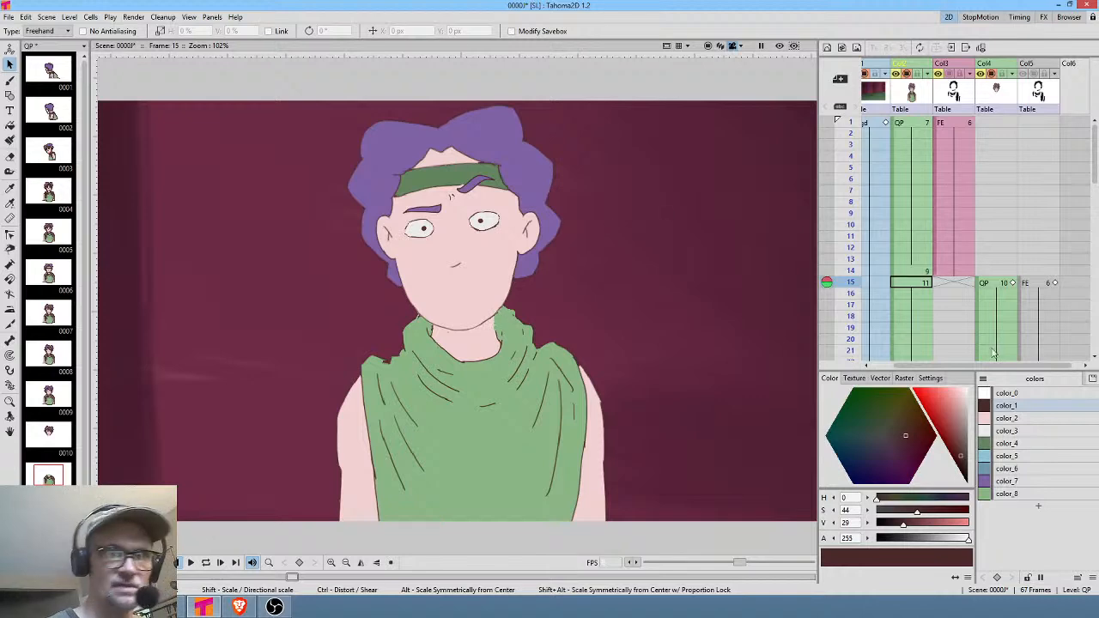
{"action": "key", "text": "b"}
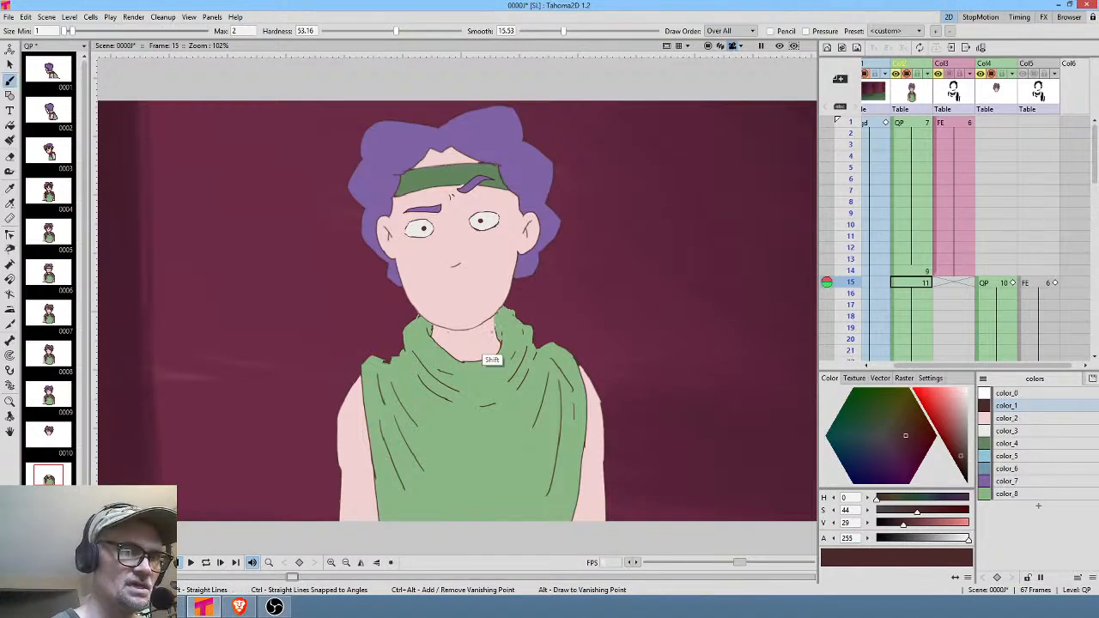
{"action": "scroll", "coordinate": [510, 307], "scroll_direction": "up", "scroll_amount": 5}
{"action": "left_click_drag", "start_coordinate": [514, 280], "coordinate": [524, 383]}
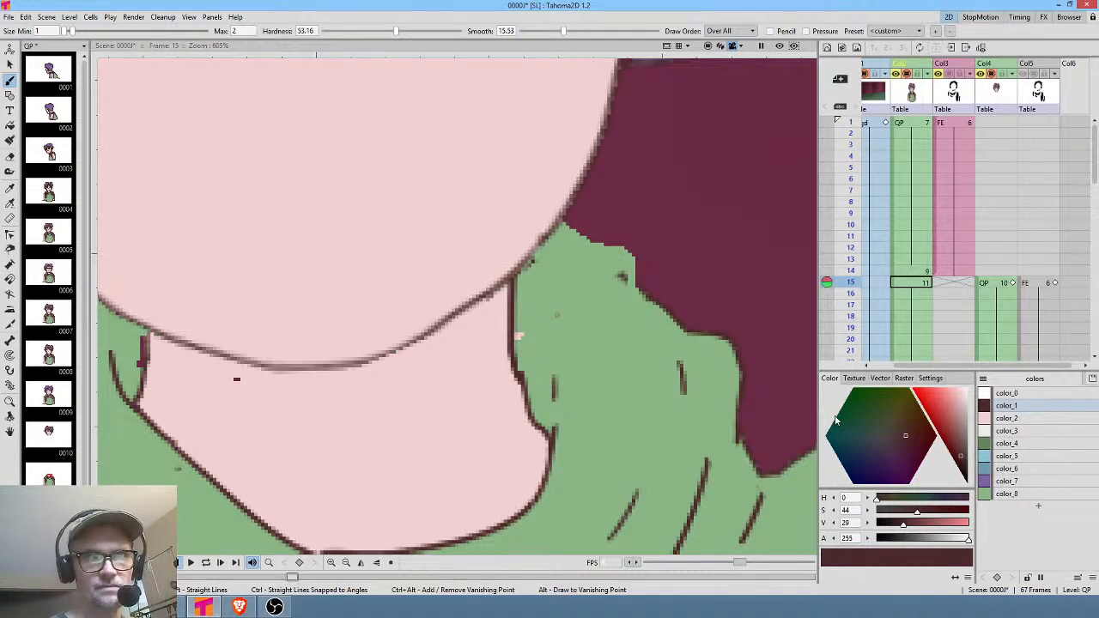
Paint over the stray pink mark on the scarf with color_8 and the dark speck on the neck with color_2.
{"action": "key", "text": "k"}
{"action": "left_click", "coordinate": [601, 350]}
{"action": "key", "text": "a"}
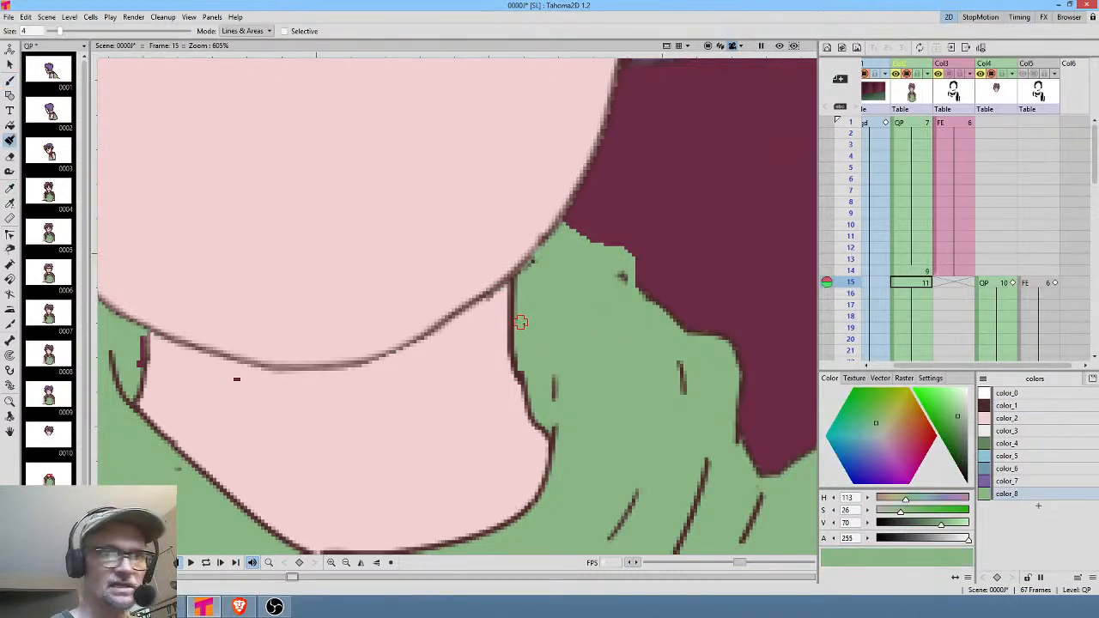
{"action": "left_click", "coordinate": [1012, 418]}
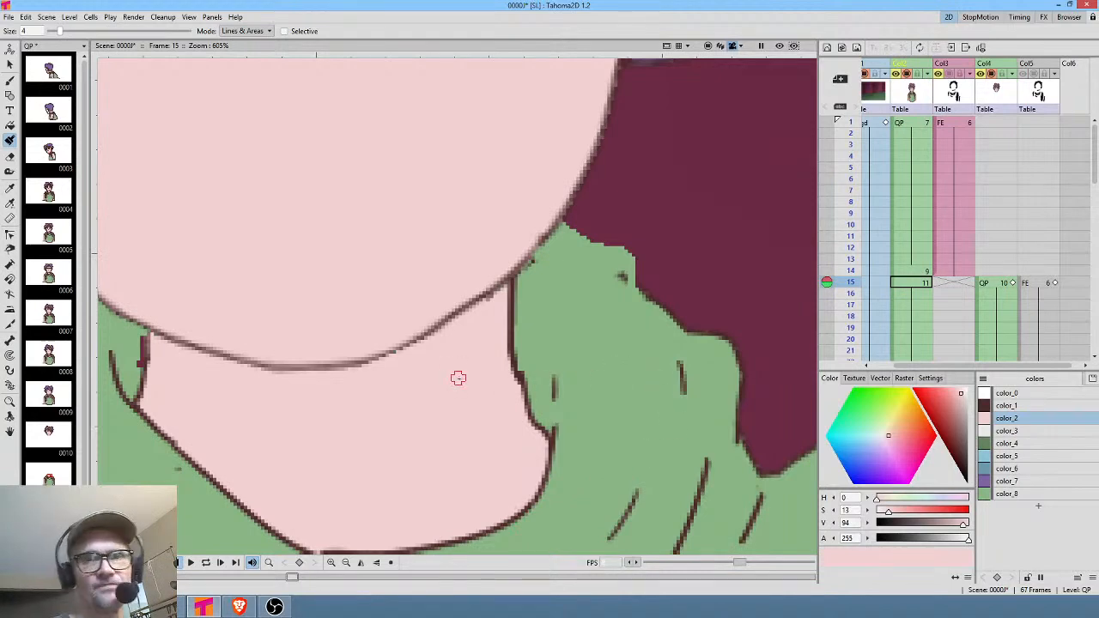
Draw the missing outline along the scarf's upper edge beside the jaw with the Brush in color_1.
{"action": "left_click", "coordinate": [1025, 405]}
{"action": "key", "text": "b"}
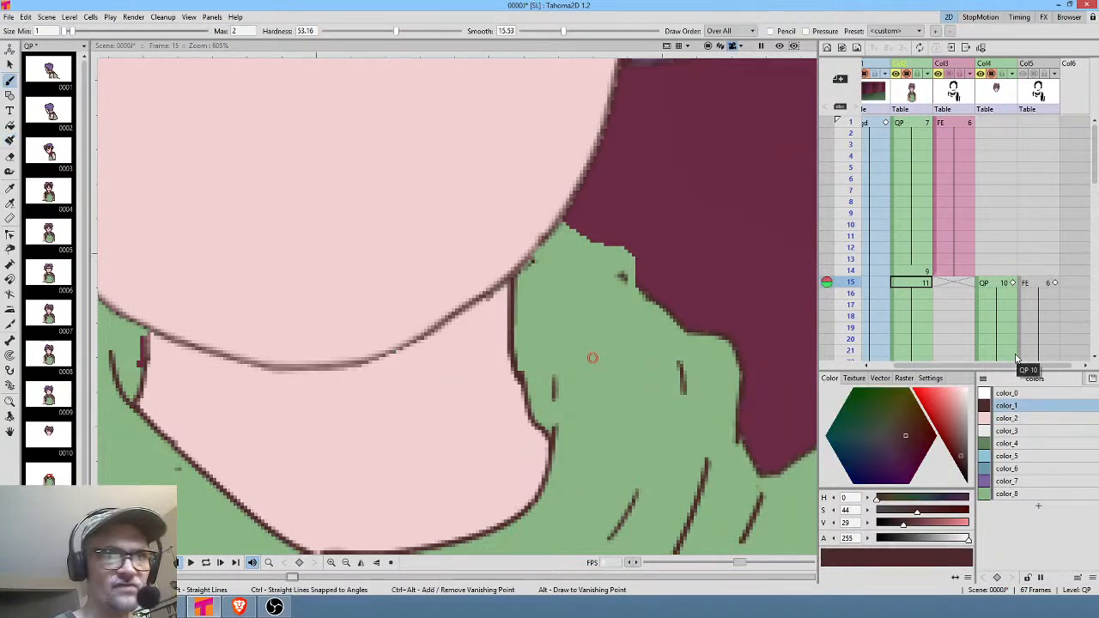
{"action": "mouse_move", "coordinate": [587, 232]}
{"action": "left_mouse_down"}
{"action": "mouse_move", "coordinate": [567, 227]}
{"action": "mouse_move", "coordinate": [628, 251]}
{"action": "mouse_move", "coordinate": [648, 300]}
{"action": "left_mouse_up"}
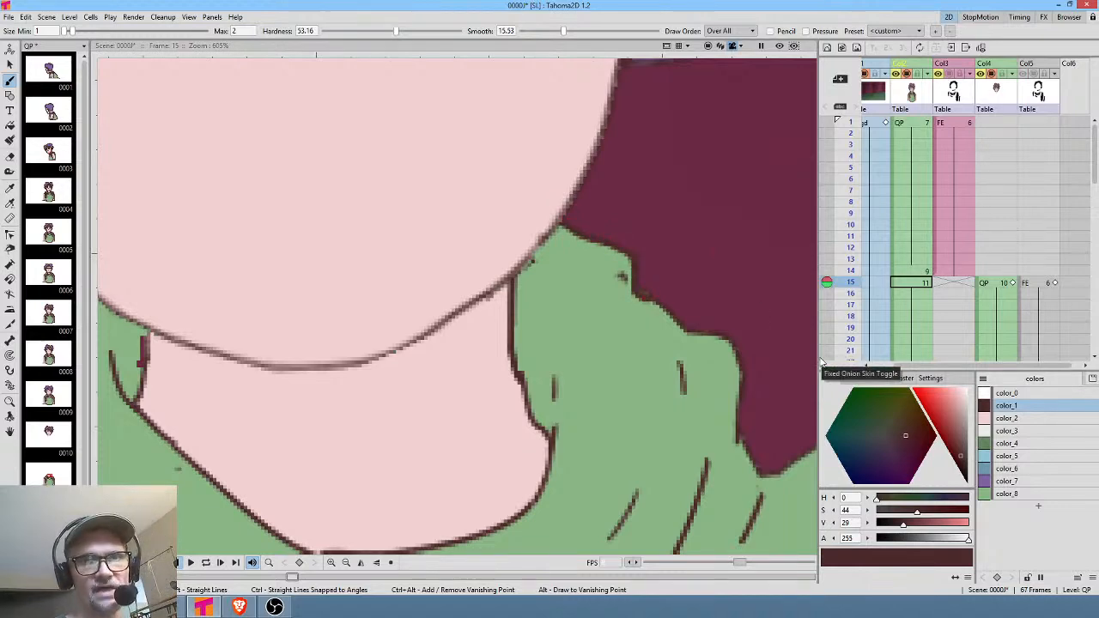
Erase the stray dark speck beside the jaw line on head drawing 10 at frame 15 of Col4.
{"action": "left_click", "coordinate": [1015, 493]}
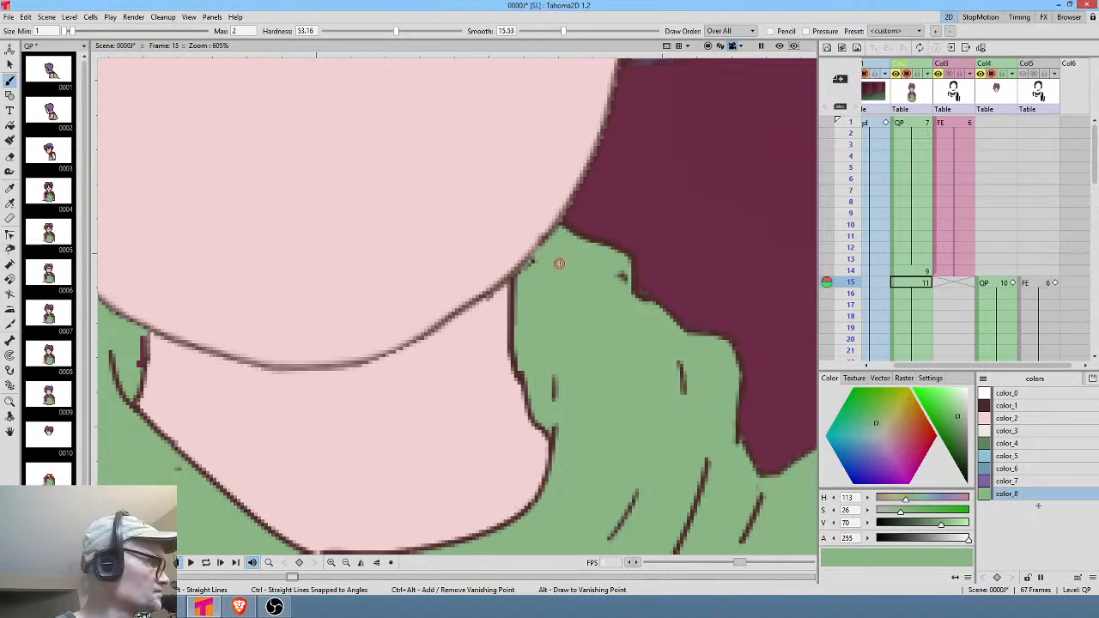
{"action": "key", "text": "a"}
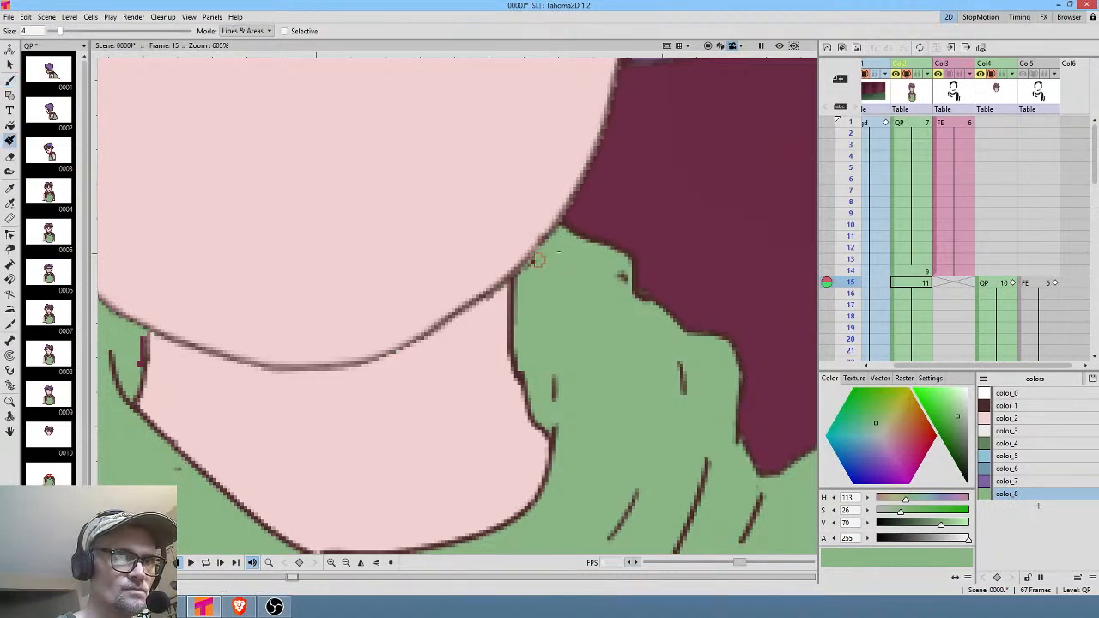
{"action": "left_click", "coordinate": [1000, 284]}
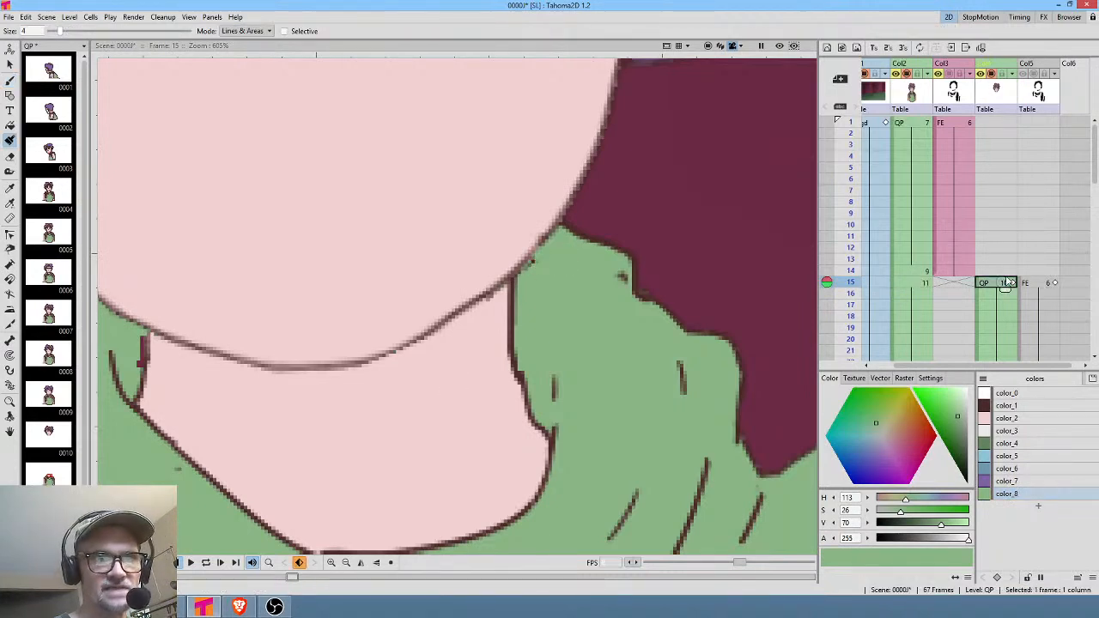
{"action": "key", "text": "e"}
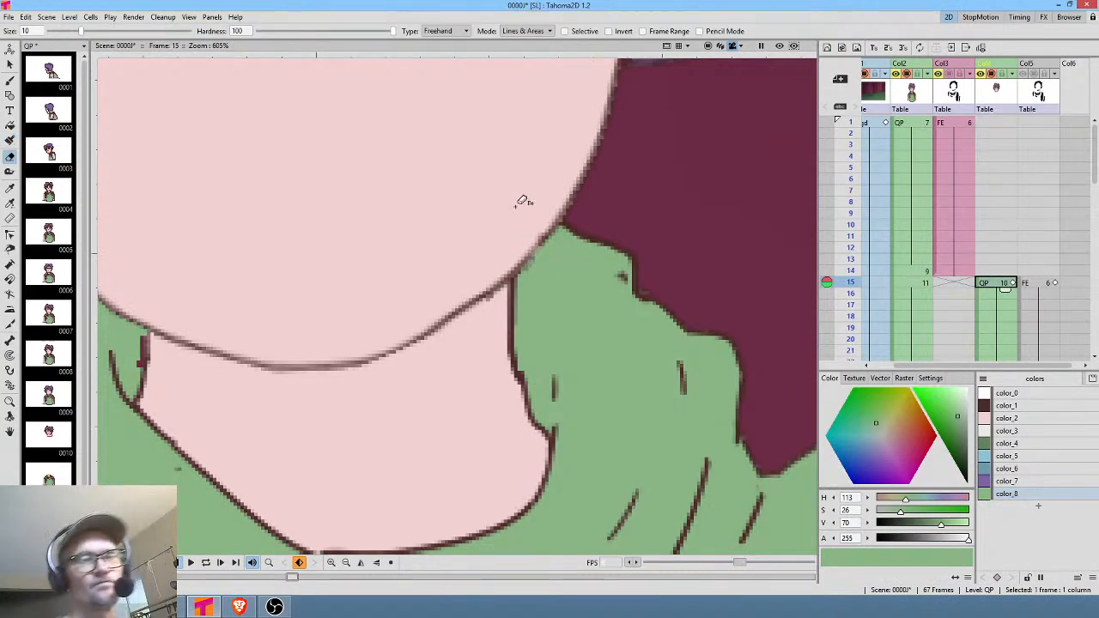
{"action": "scroll", "coordinate": [497, 262], "scroll_direction": "down", "scroll_amount": 3}
{"action": "key", "text": "0"}
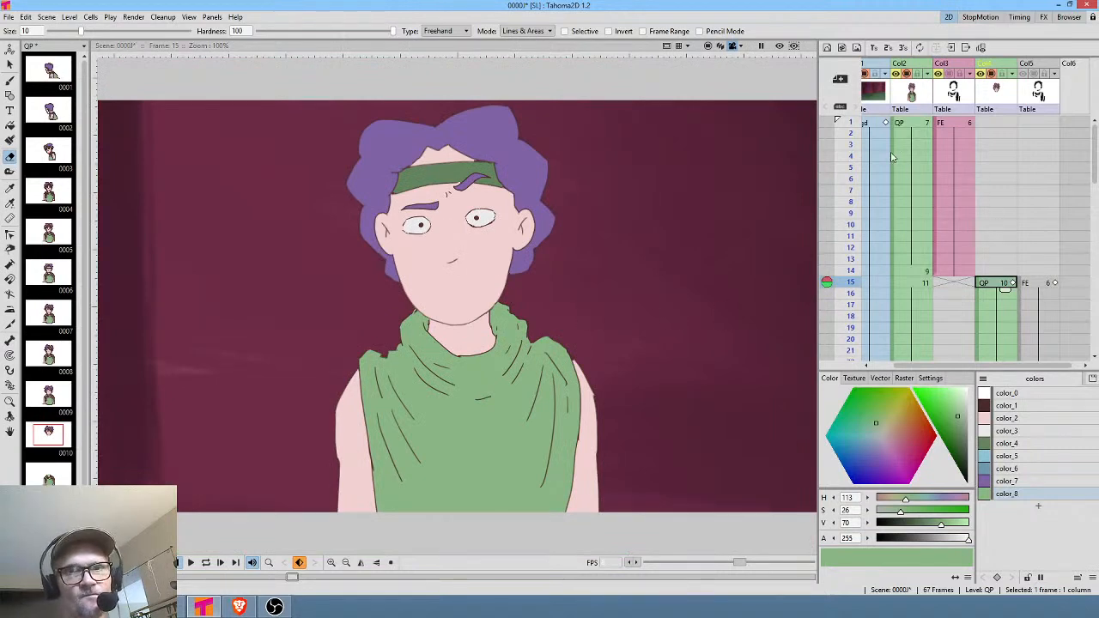
Play the scene from frame 1 to check the head turn, and return to frame 1.
{"action": "left_click", "coordinate": [872, 125]}
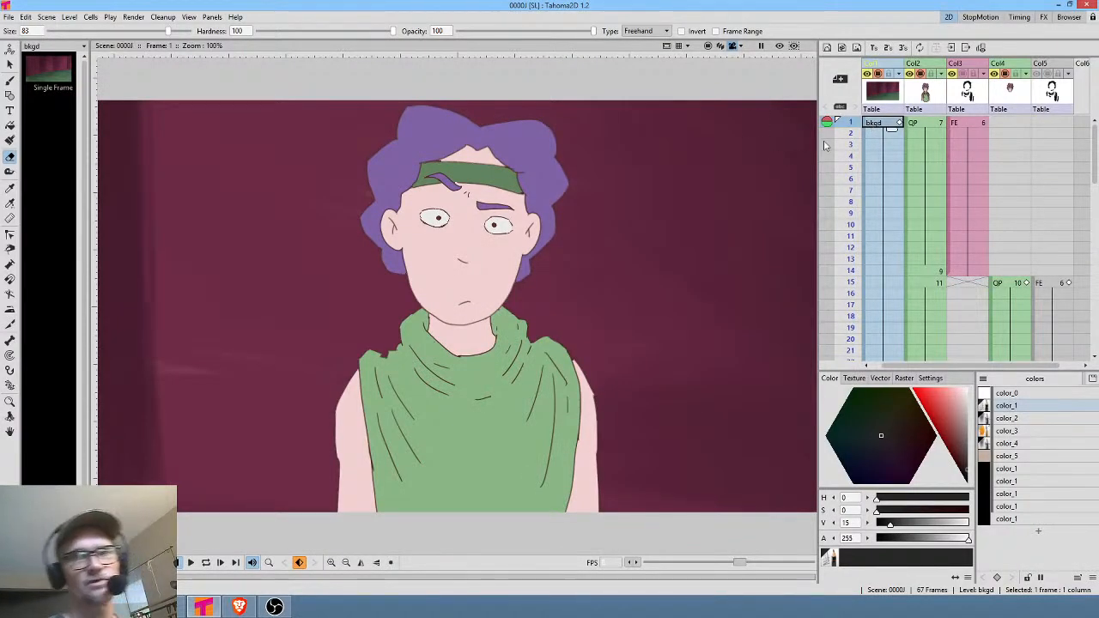
{"action": "key", "text": "p"}
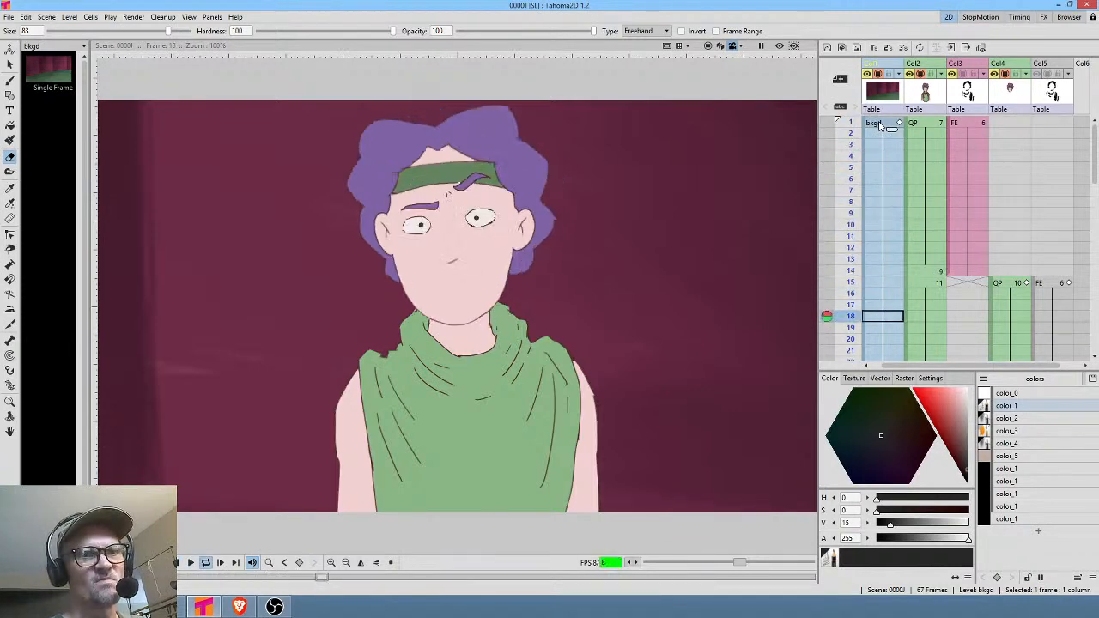
{"action": "left_click", "coordinate": [879, 124]}
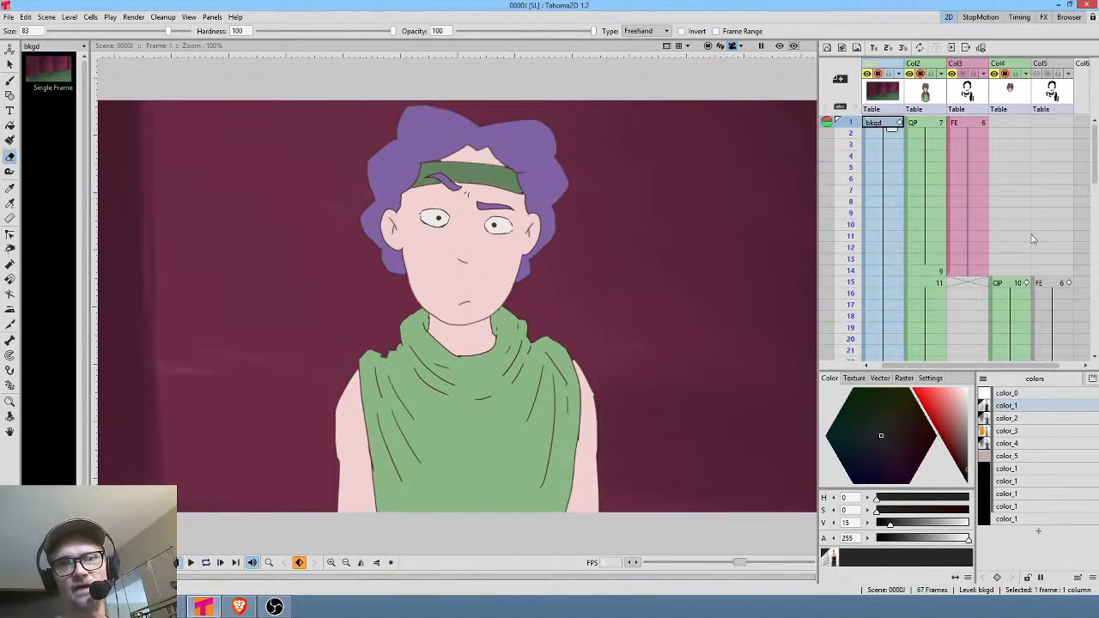
Create a vector level named FK at frame 15 of Col6 and draw a filled black open mouth on the face.
{"action": "scroll", "coordinate": [947, 292], "scroll_direction": "right", "scroll_amount": 1}
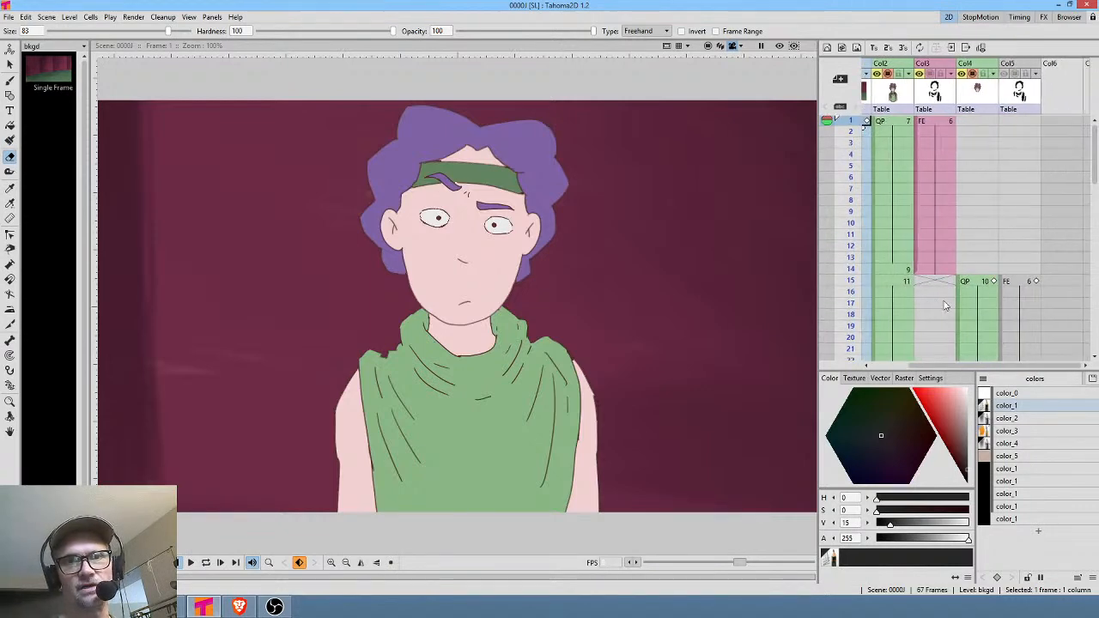
{"action": "left_click", "coordinate": [1057, 283]}
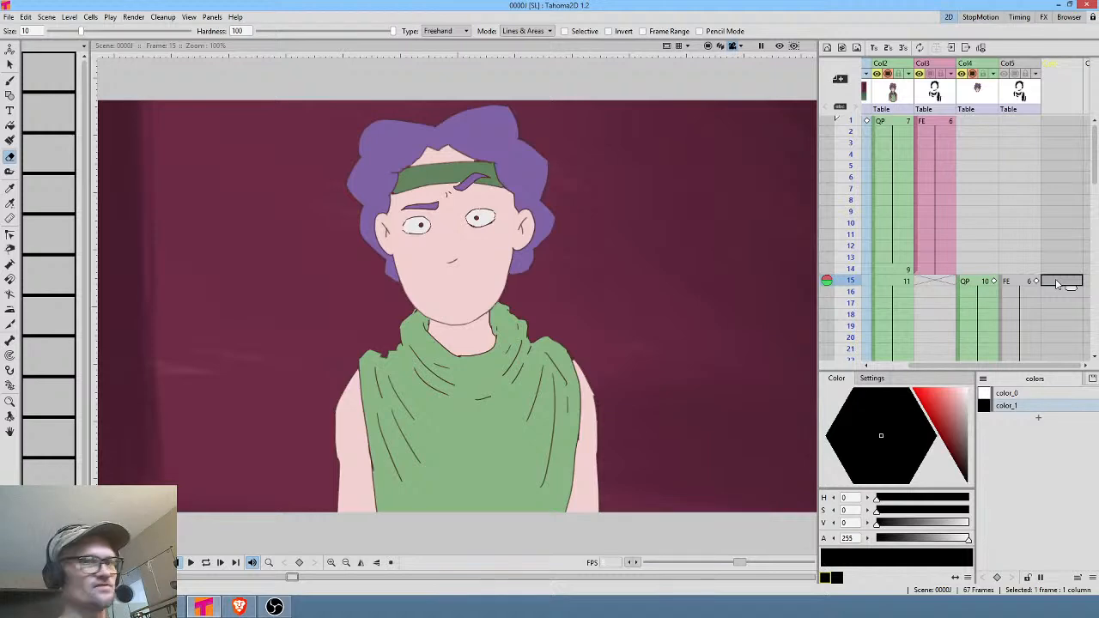
{"action": "left_click", "coordinate": [826, 47]}
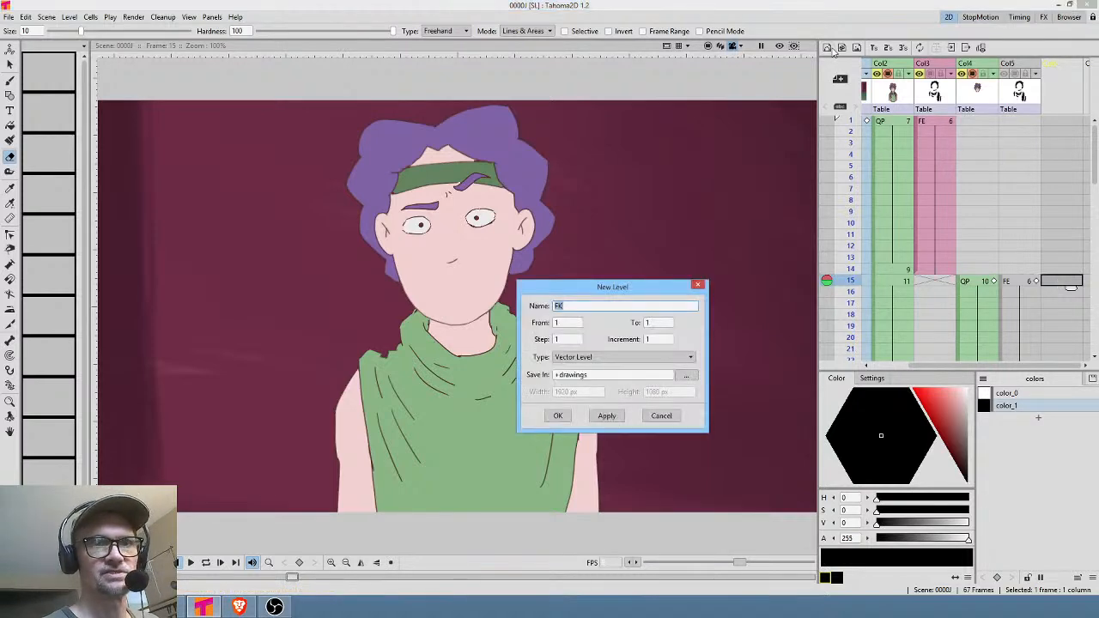
{"action": "left_click", "coordinate": [565, 417]}
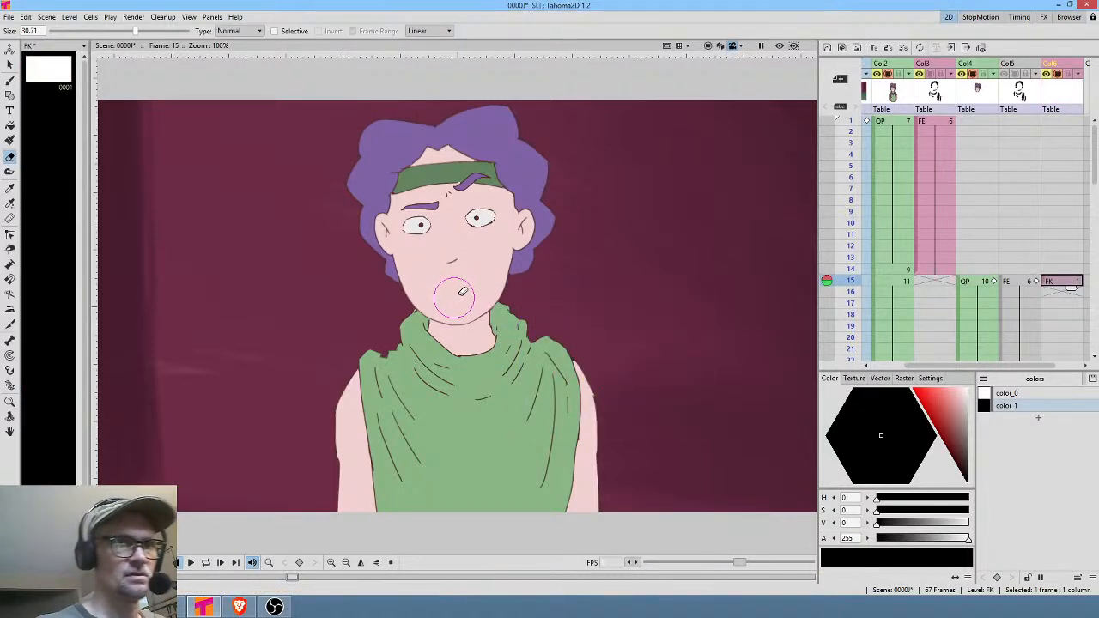
{"action": "key", "text": "b"}
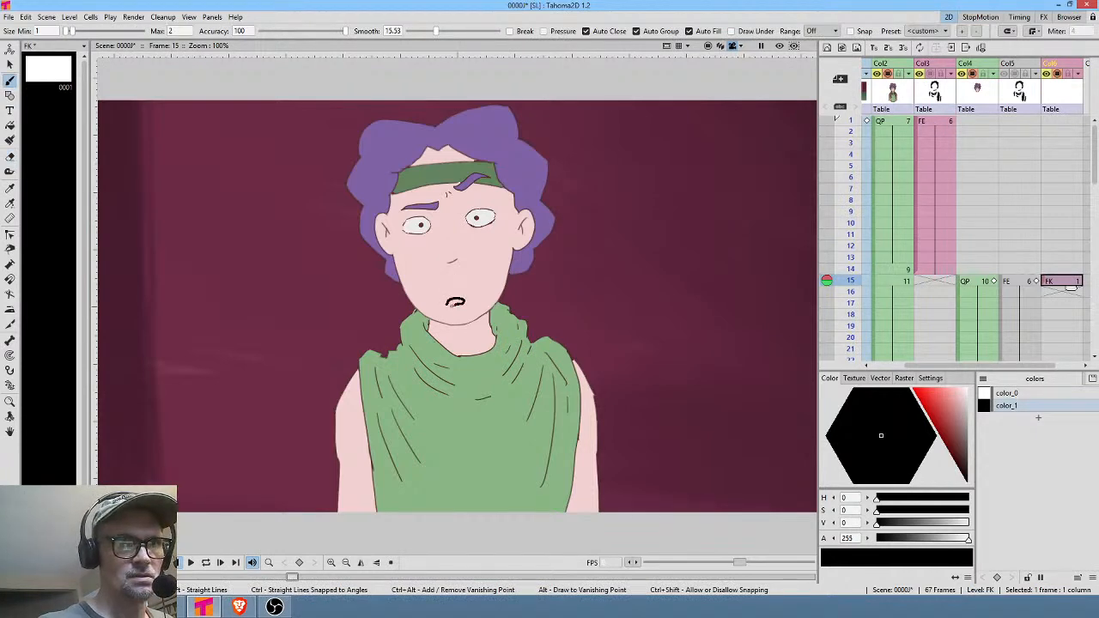
{"action": "left_click_drag", "start_coordinate": [453, 305], "coordinate": [446, 304]}
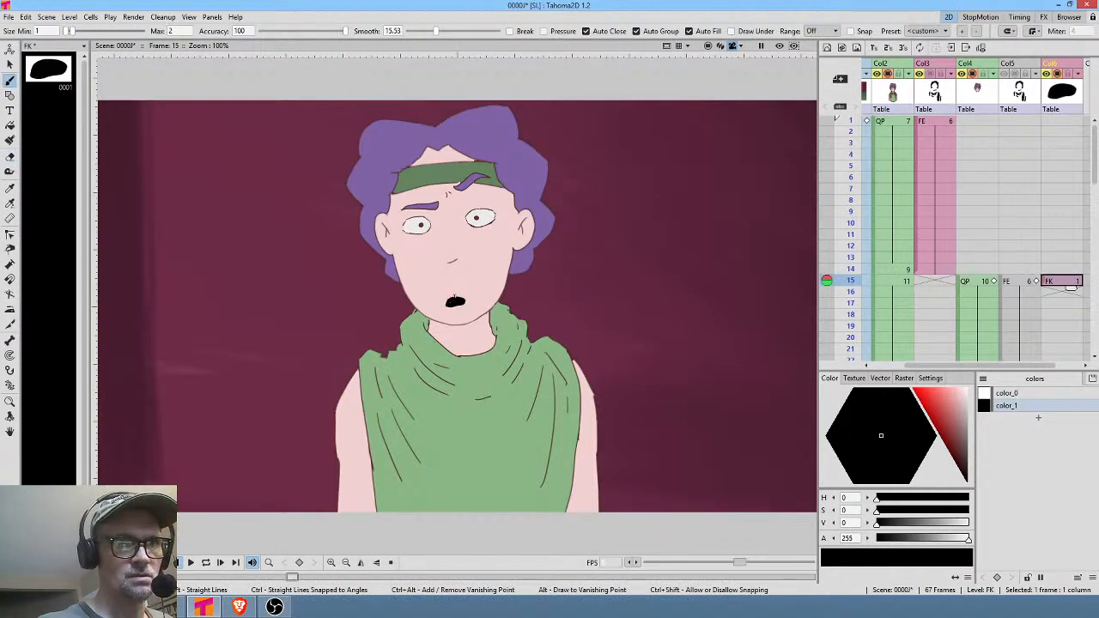
Extend the exposure of the open mouth drawing in Col6 through frame 17.
{"action": "left_click", "coordinate": [1073, 294]}
{"action": "left_click", "coordinate": [1075, 284]}
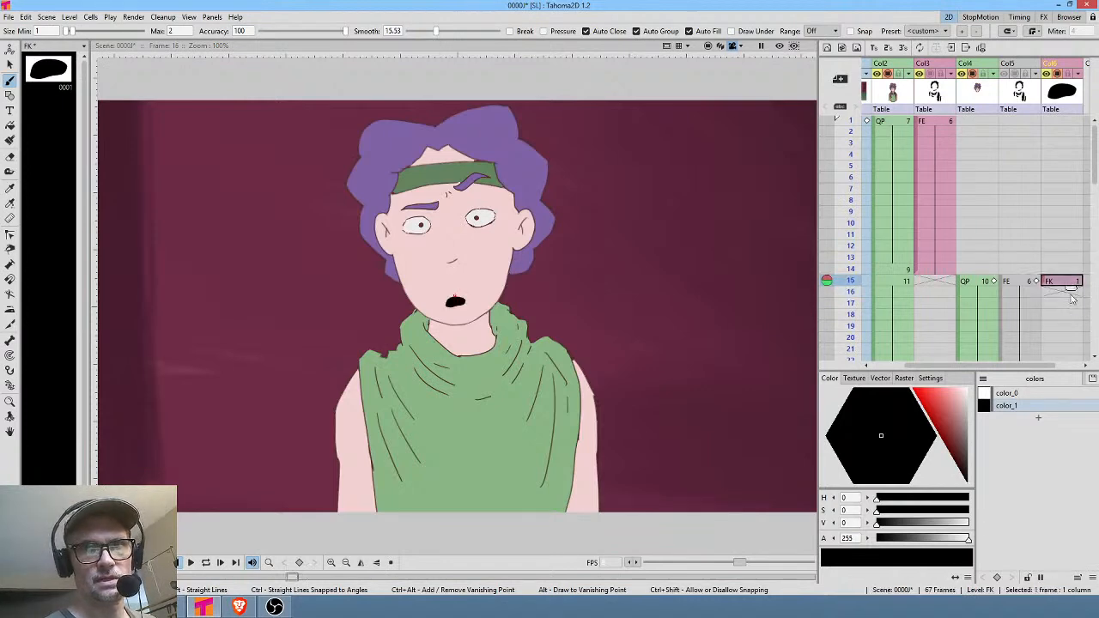
{"action": "left_click_drag", "start_coordinate": [1075, 285], "coordinate": [1073, 311]}
{"action": "left_click", "coordinate": [1071, 316]}
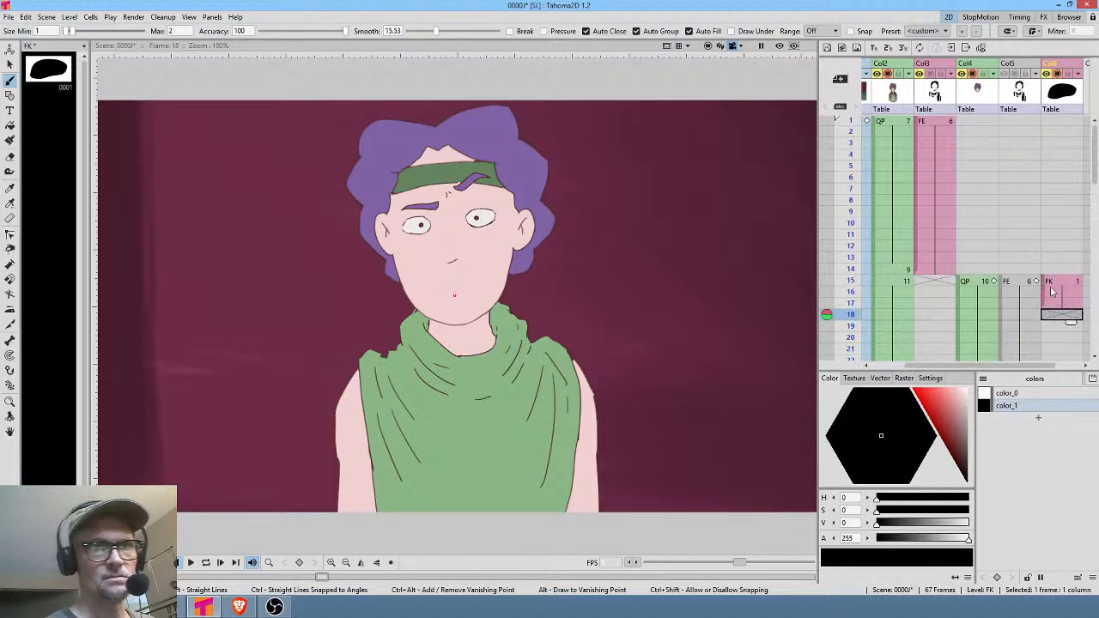
{"action": "left_click", "coordinate": [455, 298]}
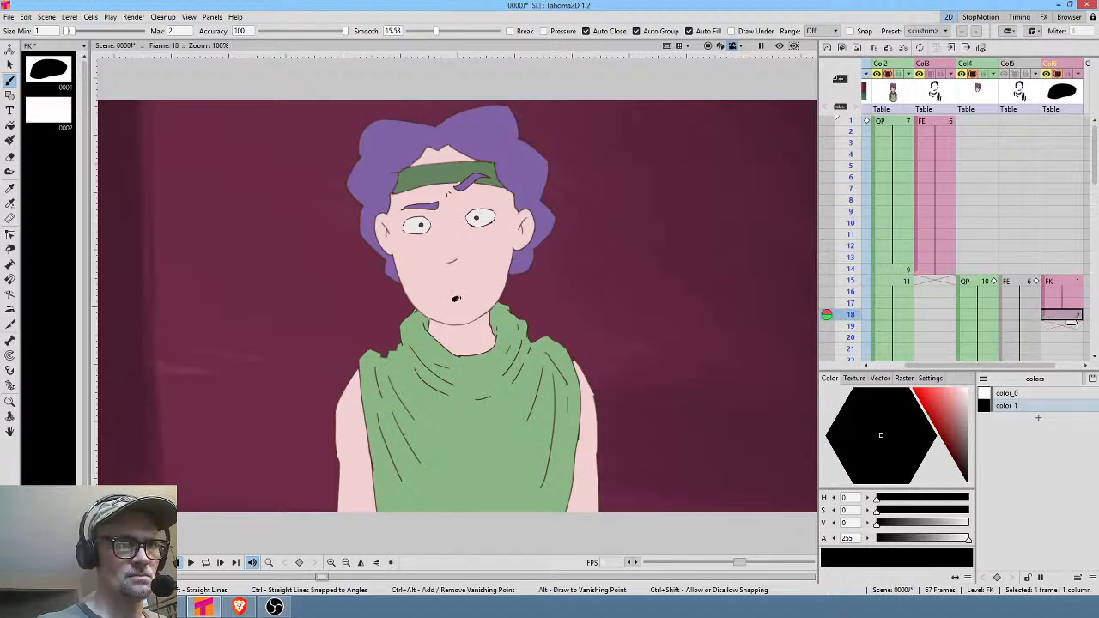
{"action": "left_click_drag", "start_coordinate": [455, 298], "coordinate": [458, 300]}
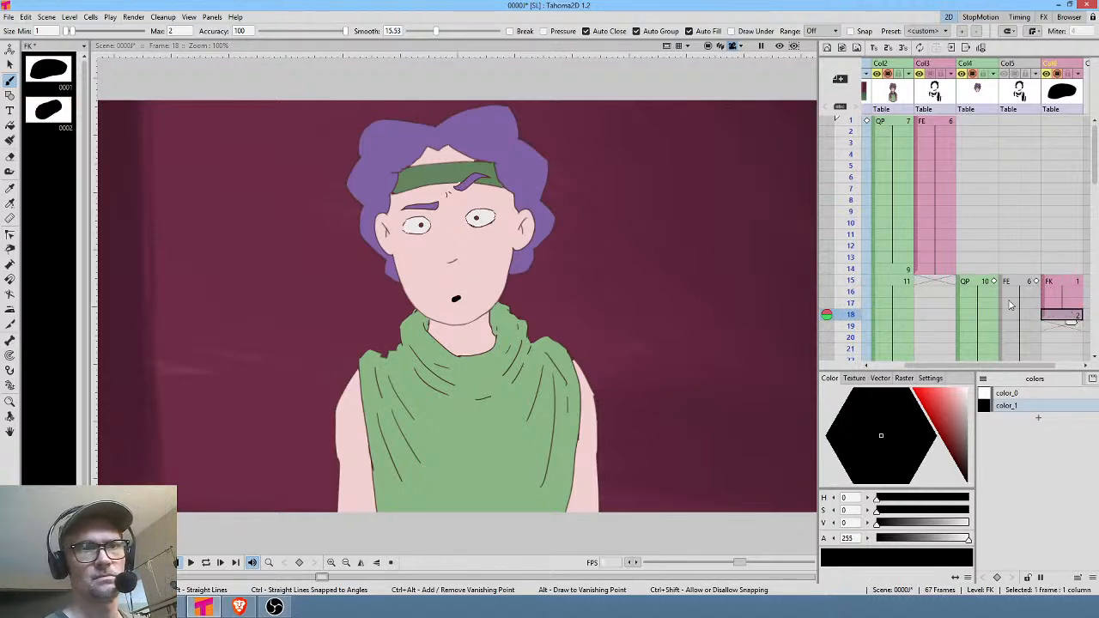
{"action": "key", "text": "ctrl+z"}
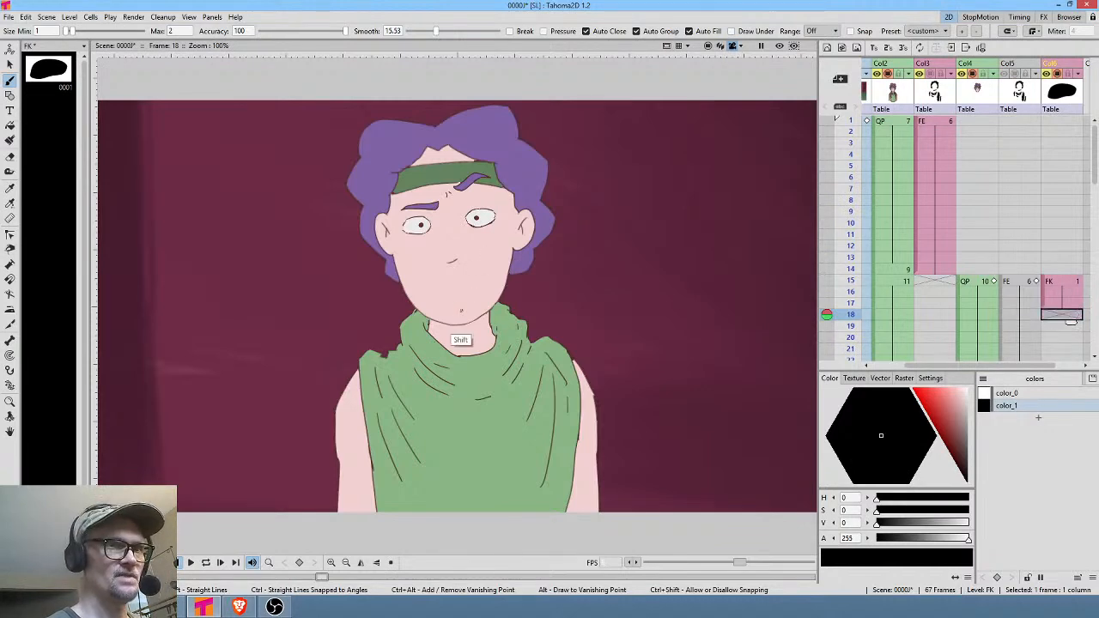
Turn on the onion skin of frame 16 as a reference for the mouth at frame 18.
{"action": "left_click_drag", "start_coordinate": [457, 314], "coordinate": [518, 277]}
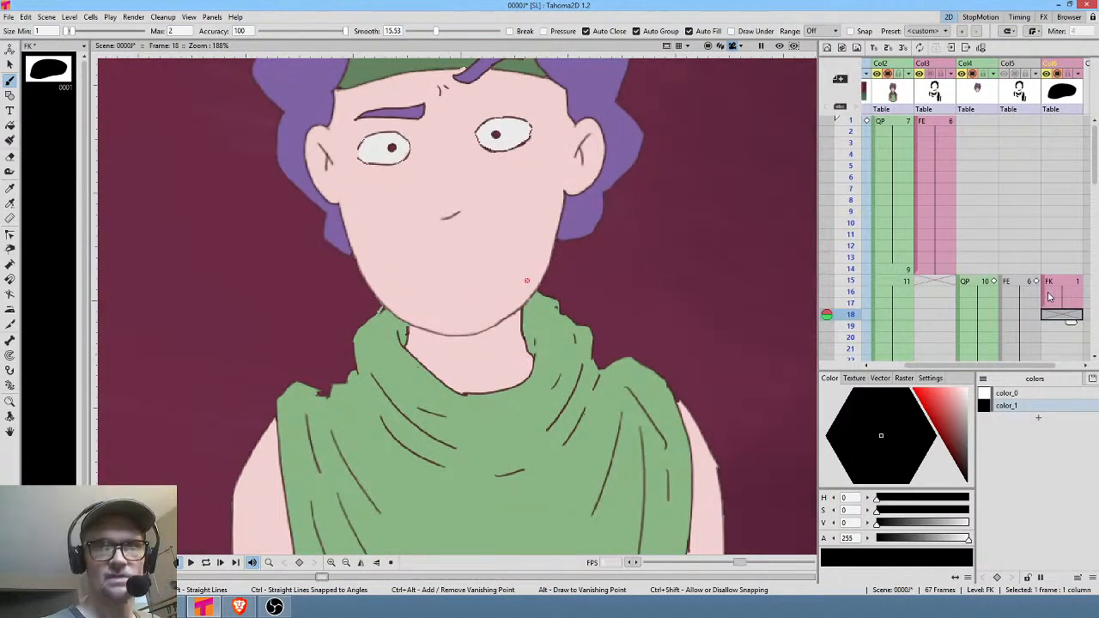
{"action": "left_click", "coordinate": [826, 293]}
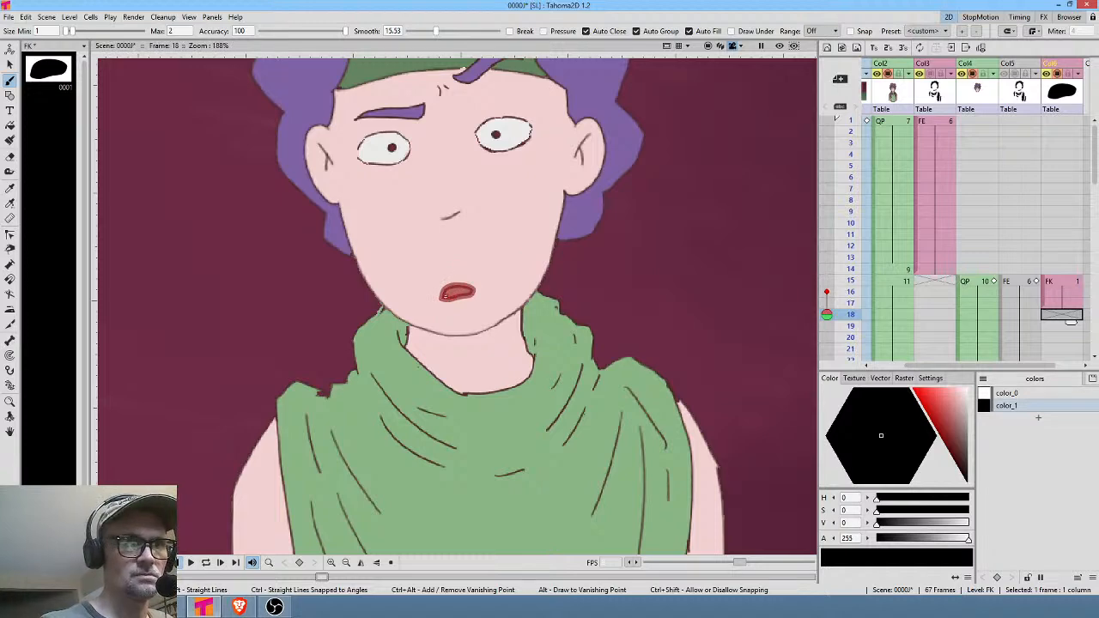
{"action": "left_click", "coordinate": [1070, 320]}
{"action": "left_click_drag", "start_coordinate": [470, 292], "coordinate": [474, 290]}
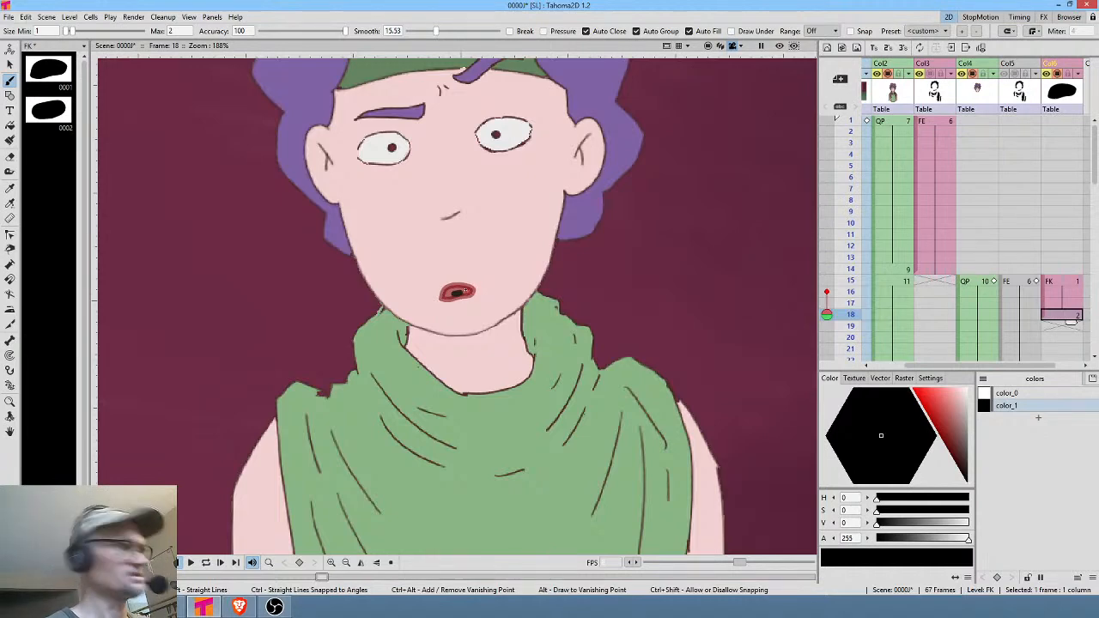
{"action": "key", "text": "ctrl+z"}
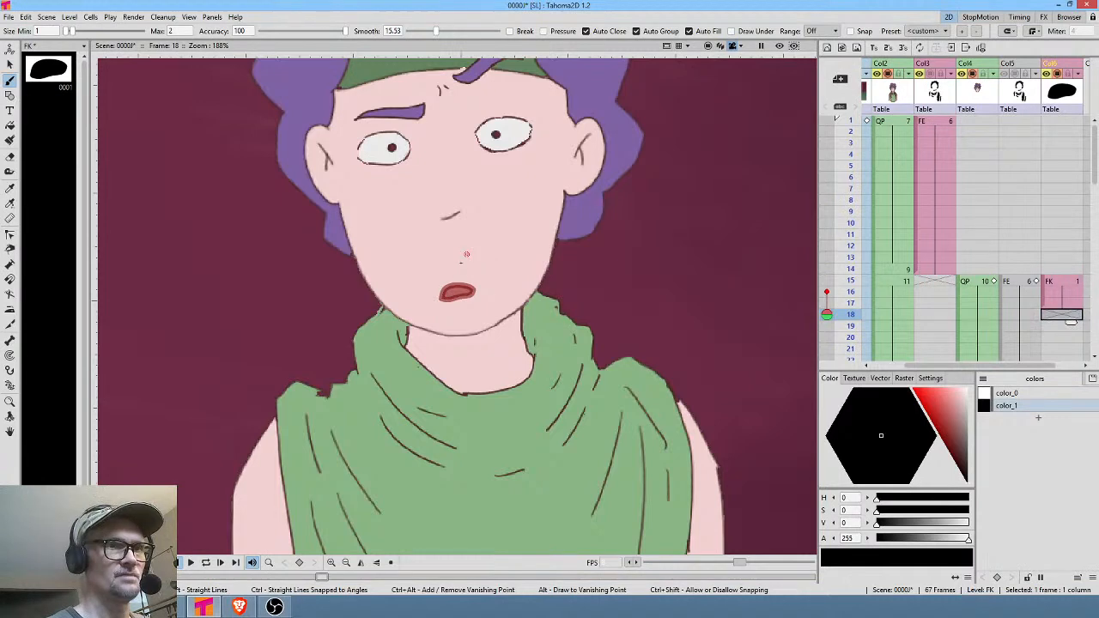
Turn off Auto Fill, Auto Group and Auto Close, and draw a closed mouth as a single curved line at frame 18.
{"action": "left_click", "coordinate": [688, 31]}
{"action": "left_click", "coordinate": [636, 31]}
{"action": "left_click", "coordinate": [586, 31]}
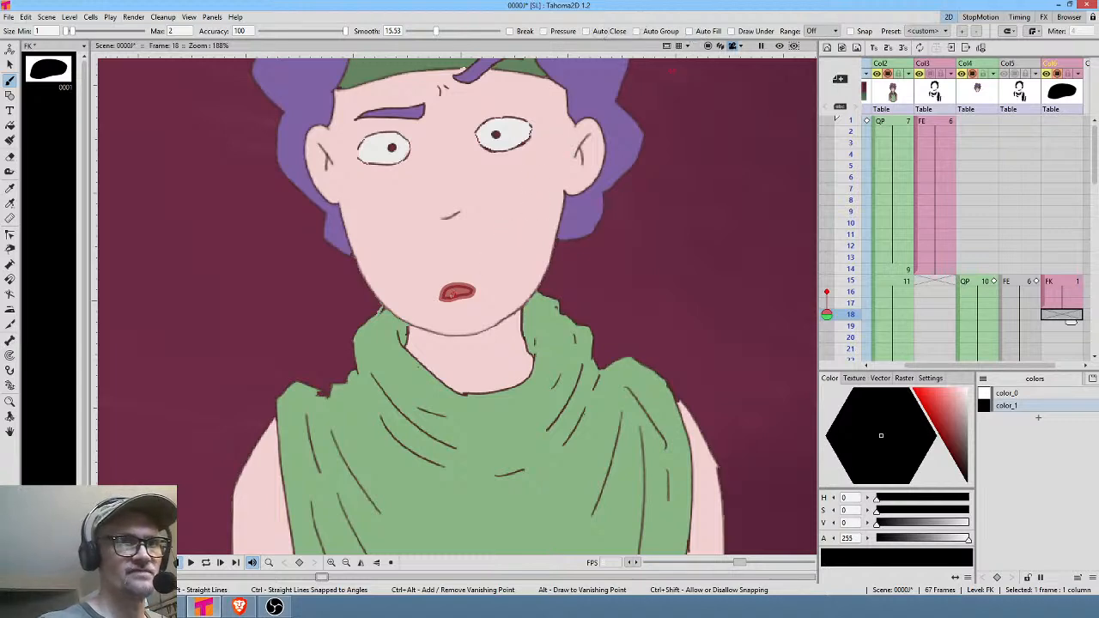
{"action": "left_click_drag", "start_coordinate": [442, 295], "coordinate": [479, 288]}
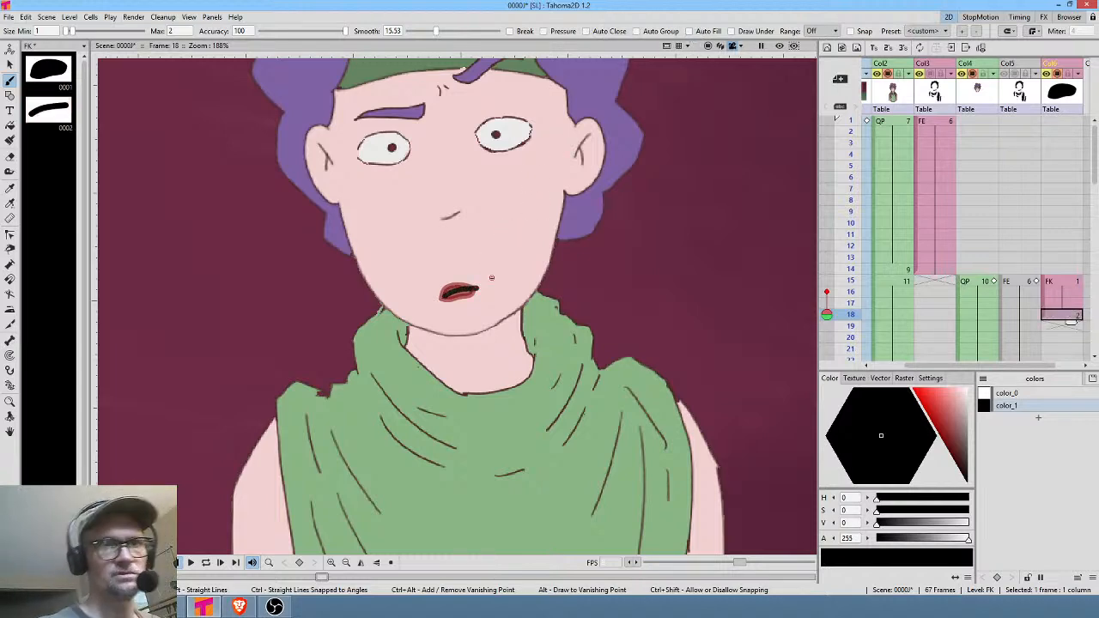
Extend the closed mouth drawing in Col6 through frame 27 and remove the onion skin of frame 16.
{"action": "left_click_drag", "start_coordinate": [1028, 266], "coordinate": [1011, 95]}
{"action": "left_click_drag", "start_coordinate": [1060, 159], "coordinate": [1054, 260]}
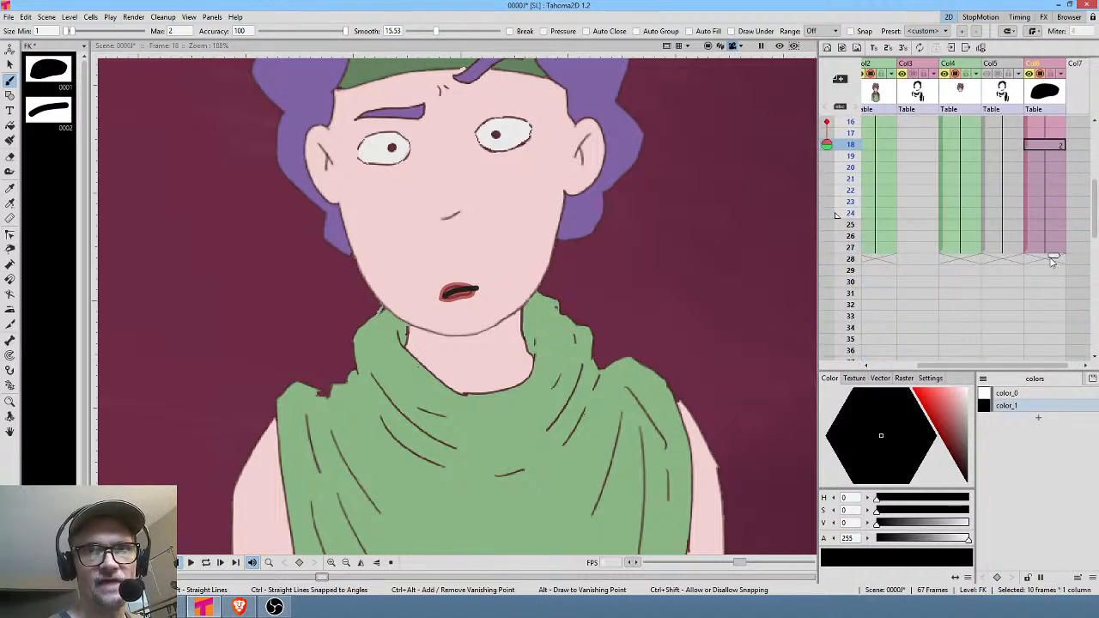
{"action": "left_click", "coordinate": [827, 122]}
Lower the opacity of Col6 to 57% and recolour the mouth style color_1 to dark brown (H 0, S 43, V 34).
{"action": "left_click", "coordinate": [1063, 74]}
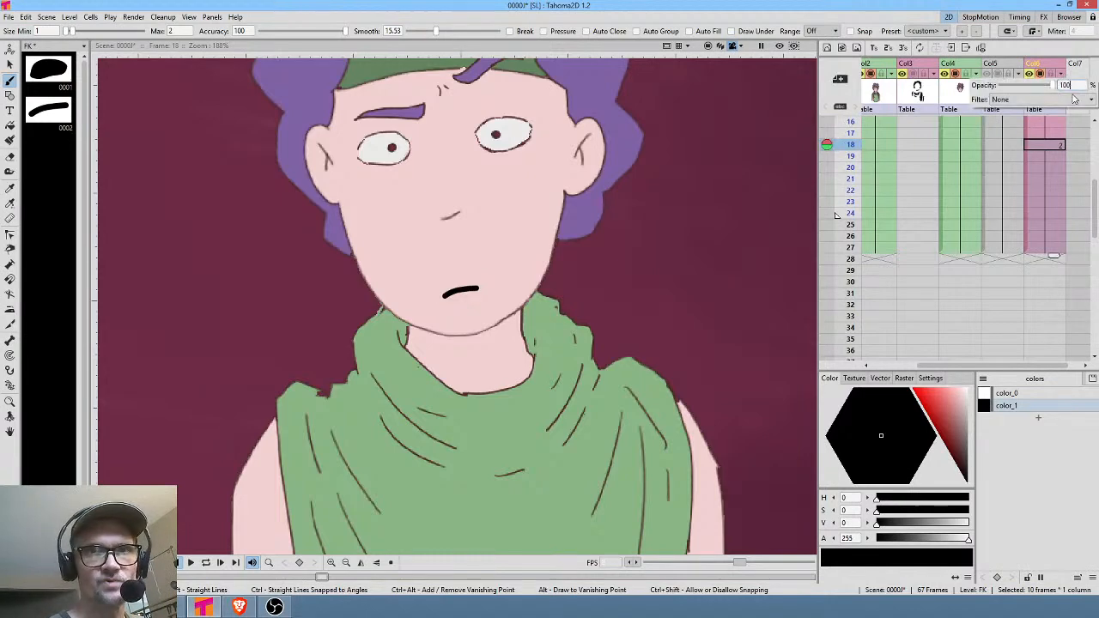
{"action": "mouse_move", "coordinate": [1054, 85]}
{"action": "left_mouse_down"}
{"action": "mouse_move", "coordinate": [1013, 95]}
{"action": "mouse_move", "coordinate": [1032, 89]}
{"action": "left_mouse_up"}
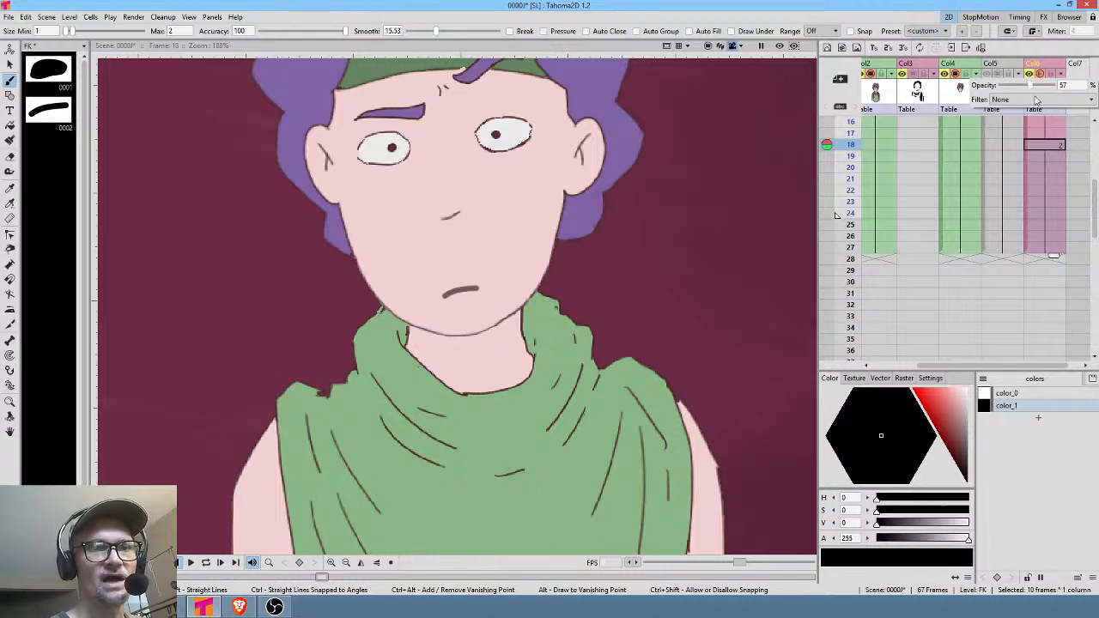
{"action": "left_click_drag", "start_coordinate": [968, 467], "coordinate": [959, 453]}
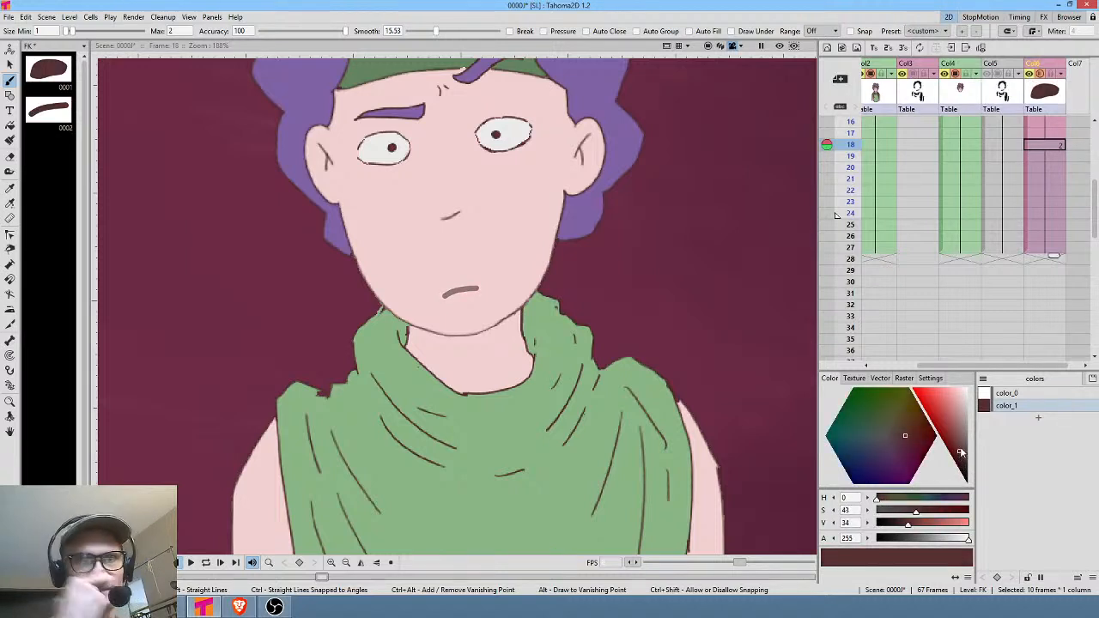
Play back the head-turn animation close up and at a wider view to check the pose change and mouth timing.
{"action": "key", "text": "p"}
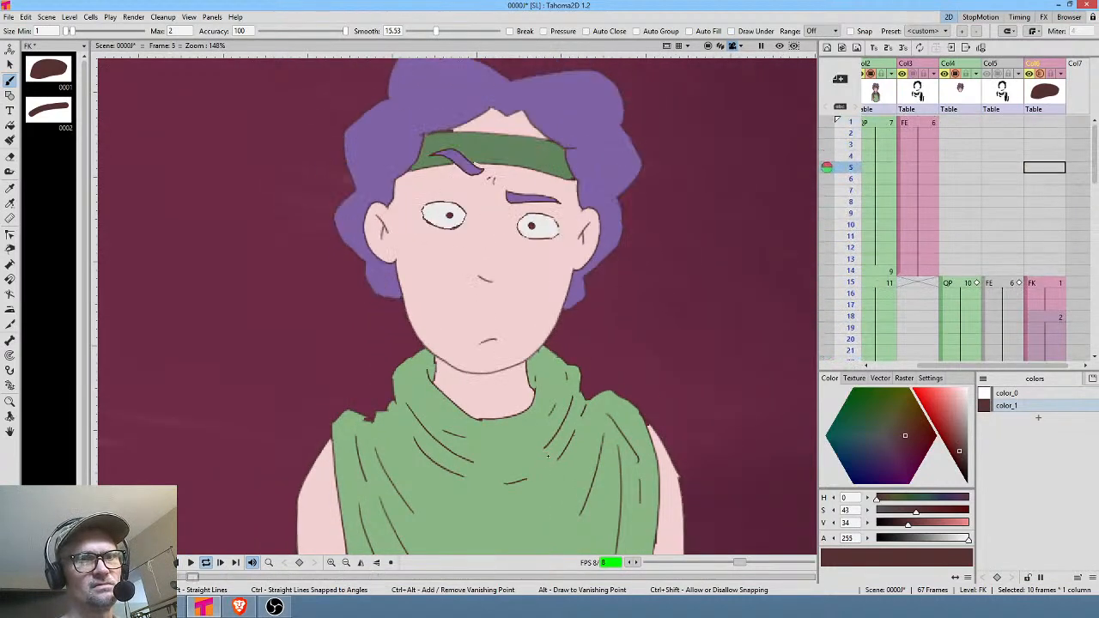
{"action": "key", "text": "p"}
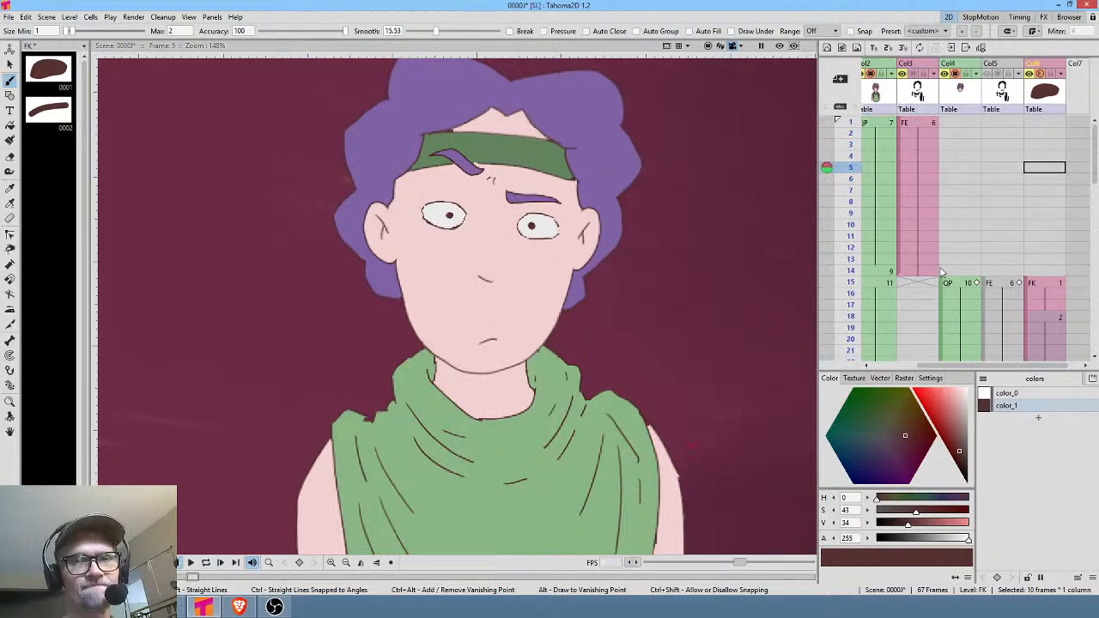
{"action": "scroll", "coordinate": [962, 275], "scroll_direction": "down", "scroll_amount": 5}
{"action": "scroll", "coordinate": [989, 273], "scroll_direction": "up", "scroll_amount": 5}
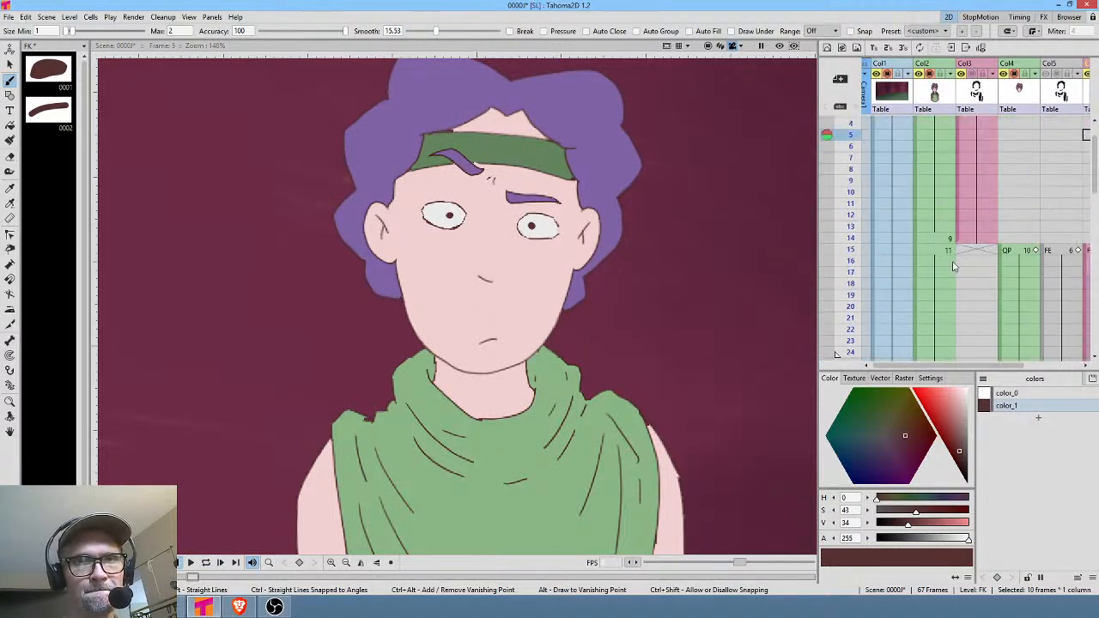
{"action": "scroll", "coordinate": [944, 155], "scroll_direction": "up", "scroll_amount": 1}
{"action": "left_click", "coordinate": [969, 123]}
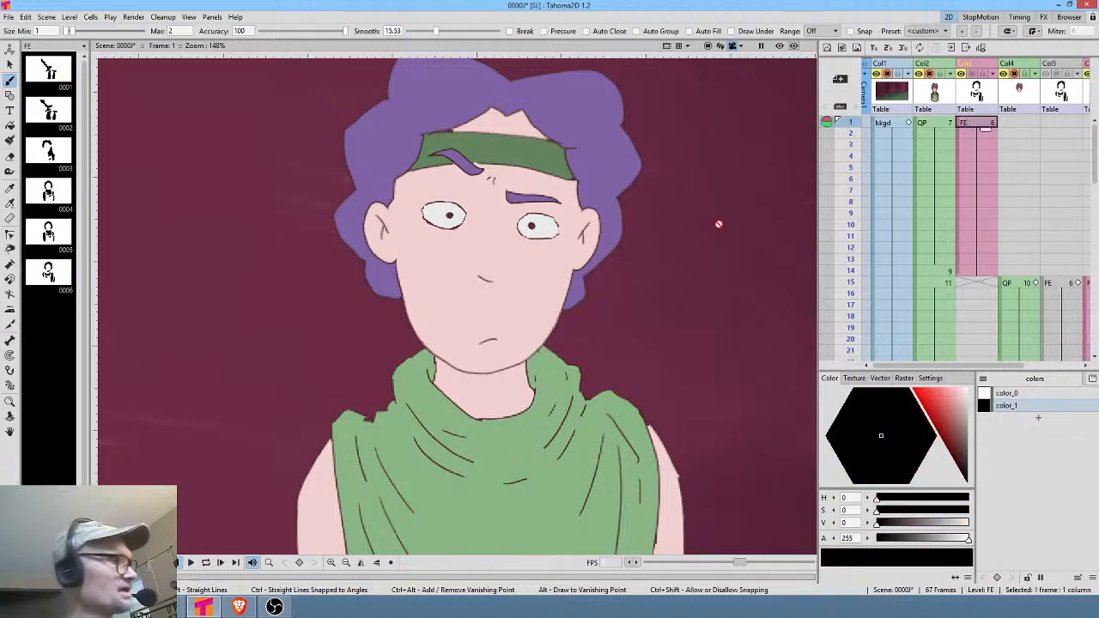
{"action": "key", "text": "l"}
{"action": "scroll", "coordinate": [571, 259], "scroll_direction": "down", "scroll_amount": 4}
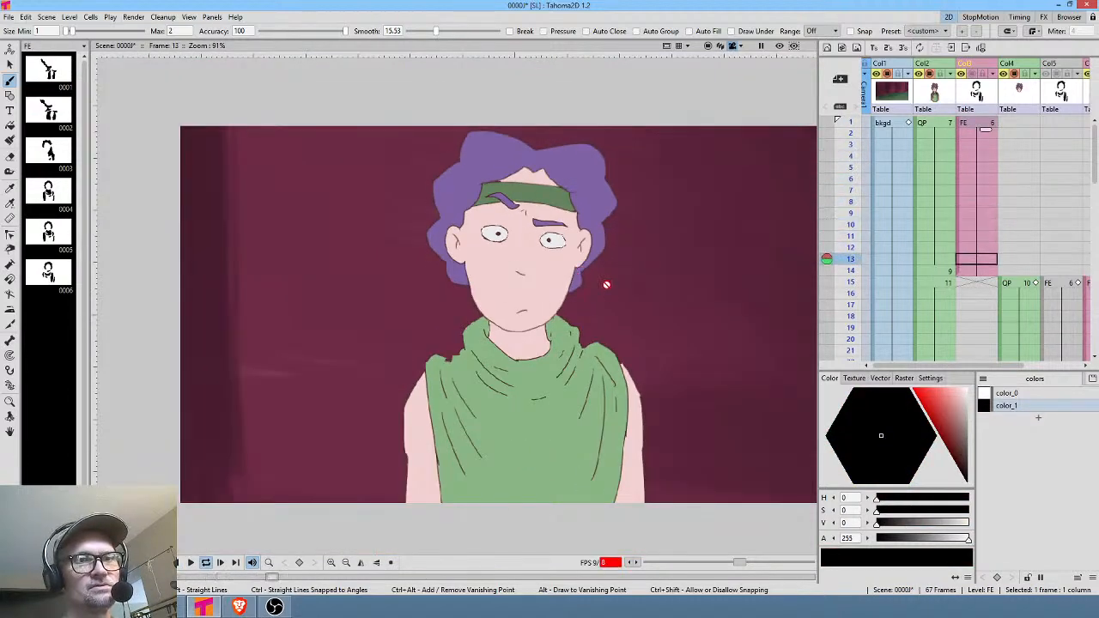
{"action": "key", "text": "l"}
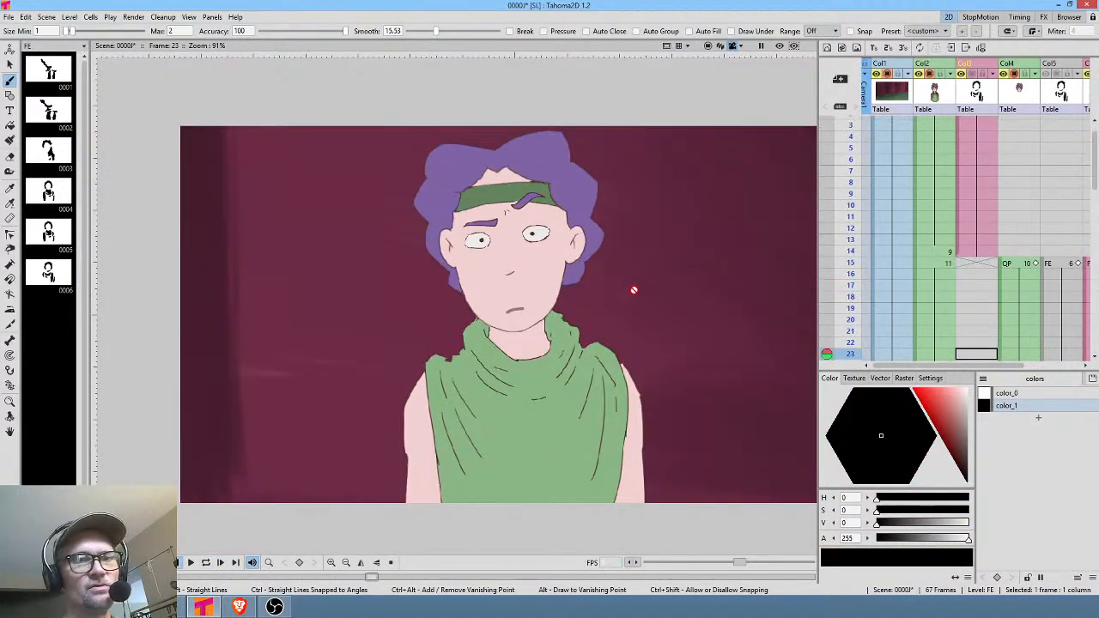
Erase the eyebrow that overlaps the headband from the QP head drawing in Col4 at frame 15.
{"action": "left_click", "coordinate": [1019, 266]}
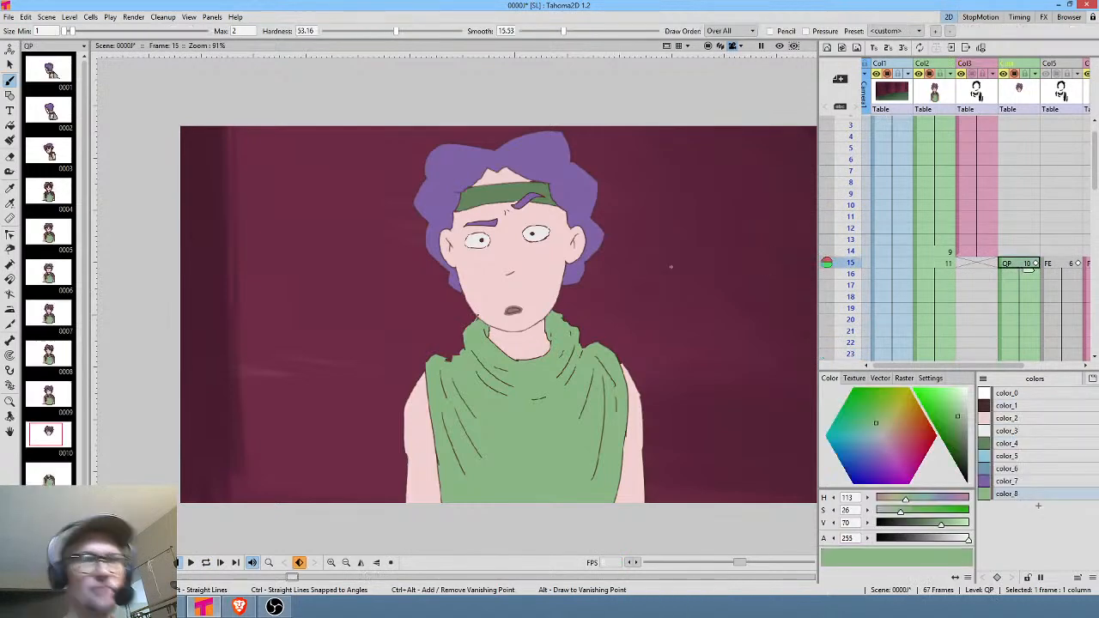
{"action": "scroll", "coordinate": [576, 223], "scroll_direction": "up", "scroll_amount": 4}
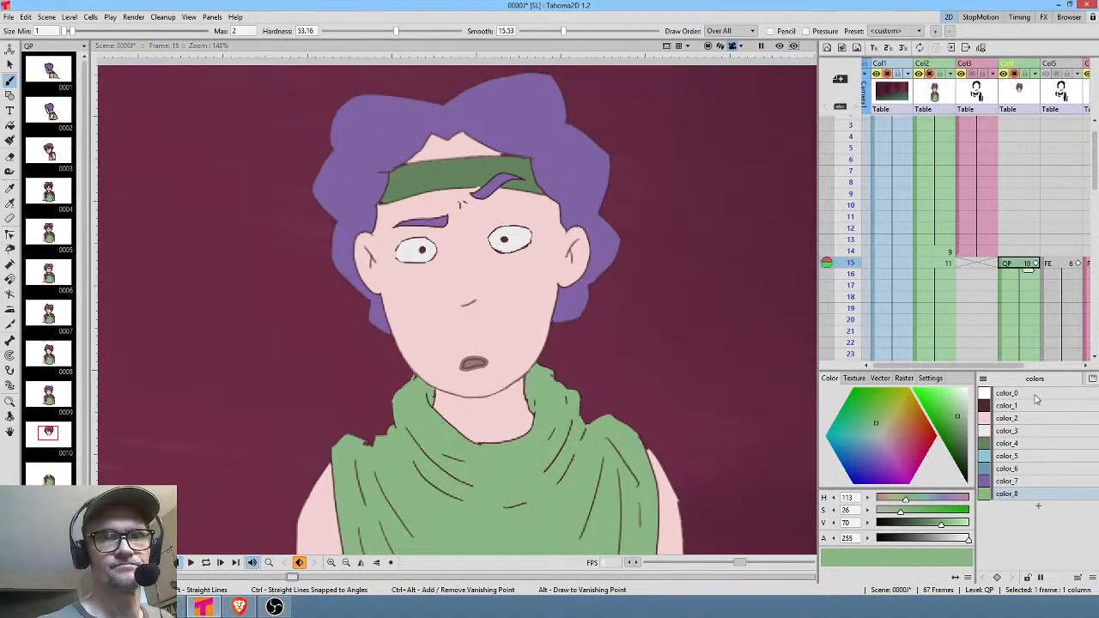
{"action": "key", "text": "a"}
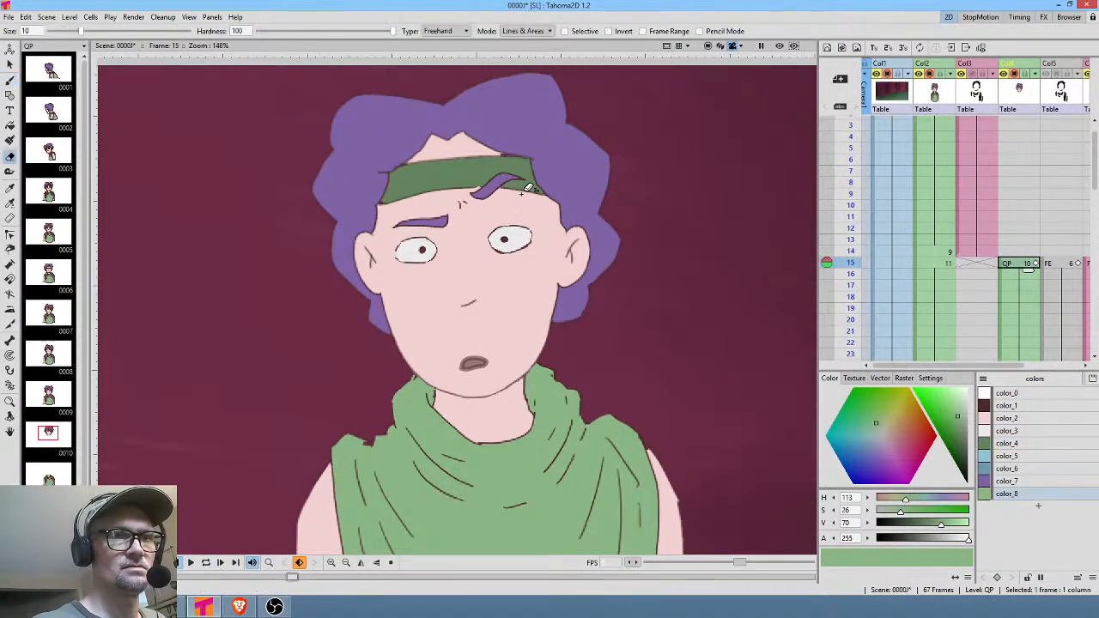
{"action": "mouse_move", "coordinate": [521, 163]}
{"action": "left_mouse_down"}
{"action": "mouse_move", "coordinate": [464, 182]}
{"action": "mouse_move", "coordinate": [519, 189]}
{"action": "left_mouse_up"}
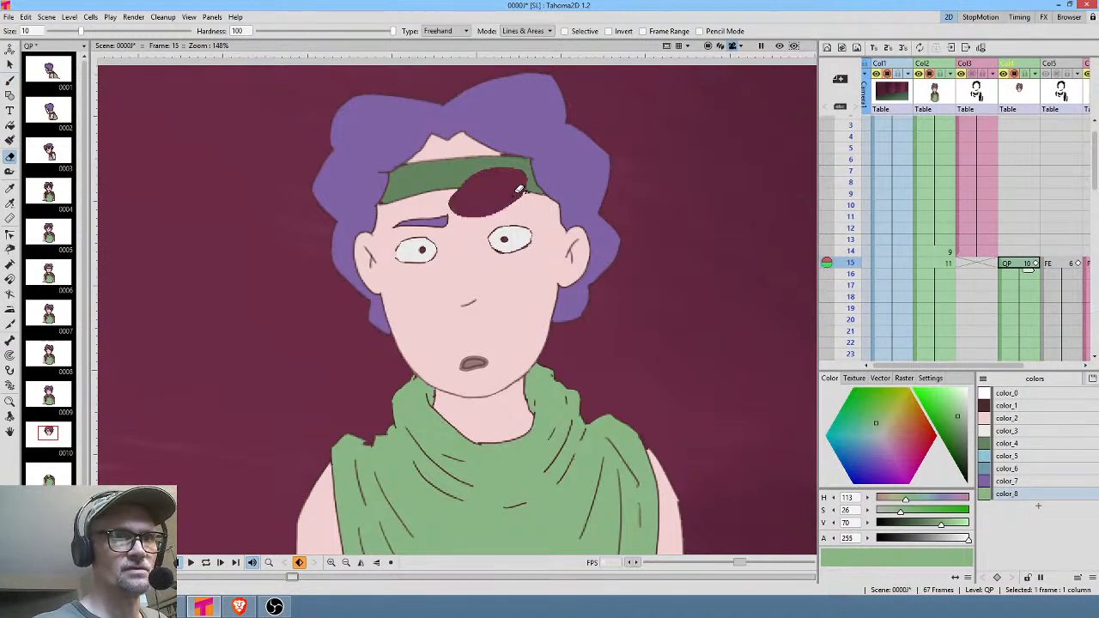
Redraw the headband's lower edge across the erased gap with the brush in color_1.
{"action": "left_click", "coordinate": [1006, 405]}
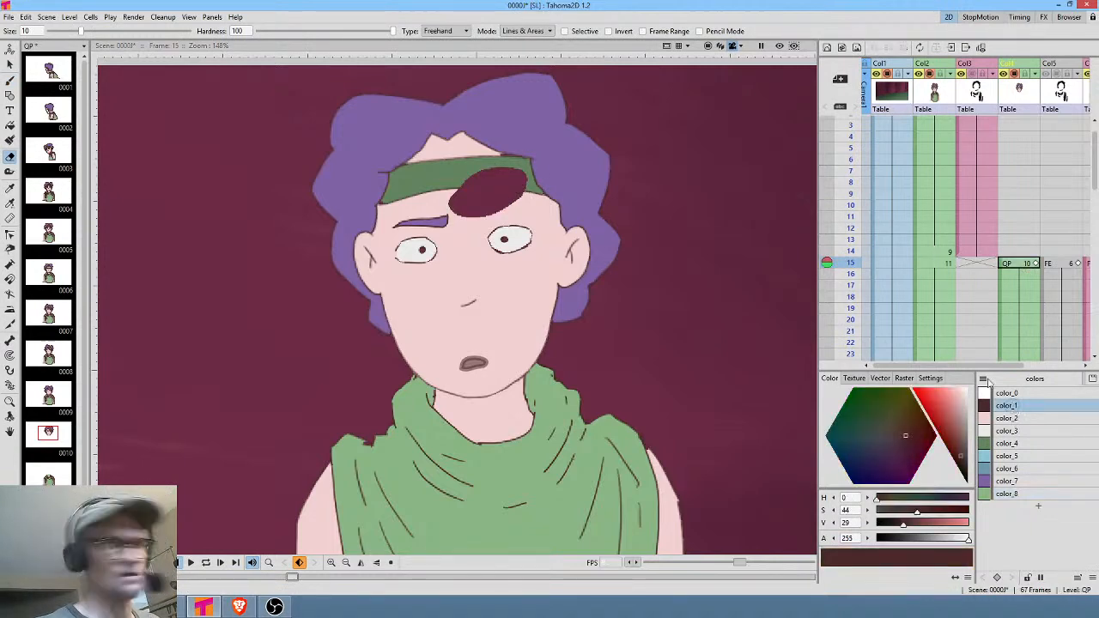
{"action": "key", "text": "b"}
{"action": "mouse_move", "coordinate": [587, 299]}
{"action": "left_mouse_down"}
{"action": "mouse_move", "coordinate": [630, 246]}
{"action": "mouse_move", "coordinate": [625, 201]}
{"action": "left_mouse_up"}
{"action": "left_click_drag", "start_coordinate": [387, 200], "coordinate": [478, 102]}
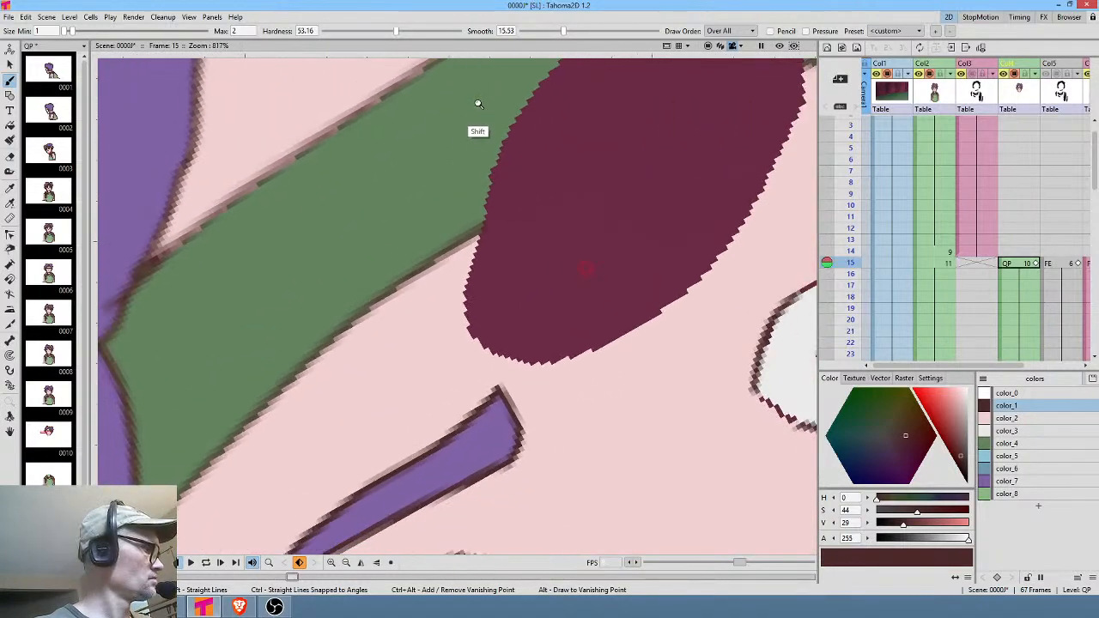
{"action": "middle_click", "coordinate": [527, 208]}
{"action": "left_click_drag", "start_coordinate": [527, 208], "coordinate": [395, 365]}
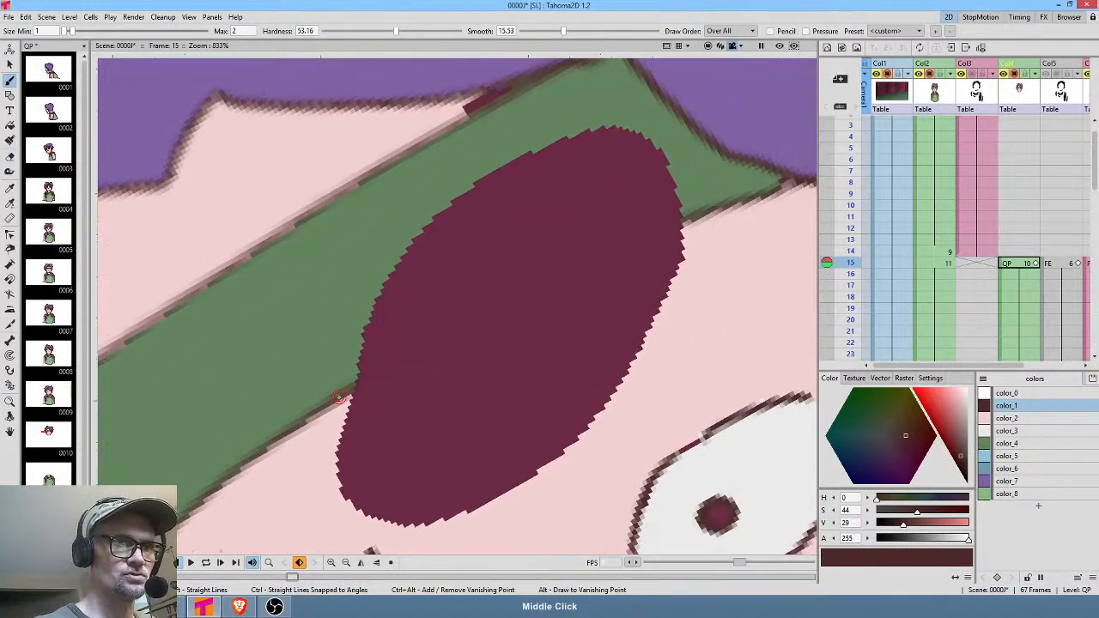
{"action": "mouse_move", "coordinate": [340, 397]}
{"action": "left_mouse_down"}
{"action": "mouse_move", "coordinate": [574, 260]}
{"action": "mouse_move", "coordinate": [719, 204]}
{"action": "left_mouse_up"}
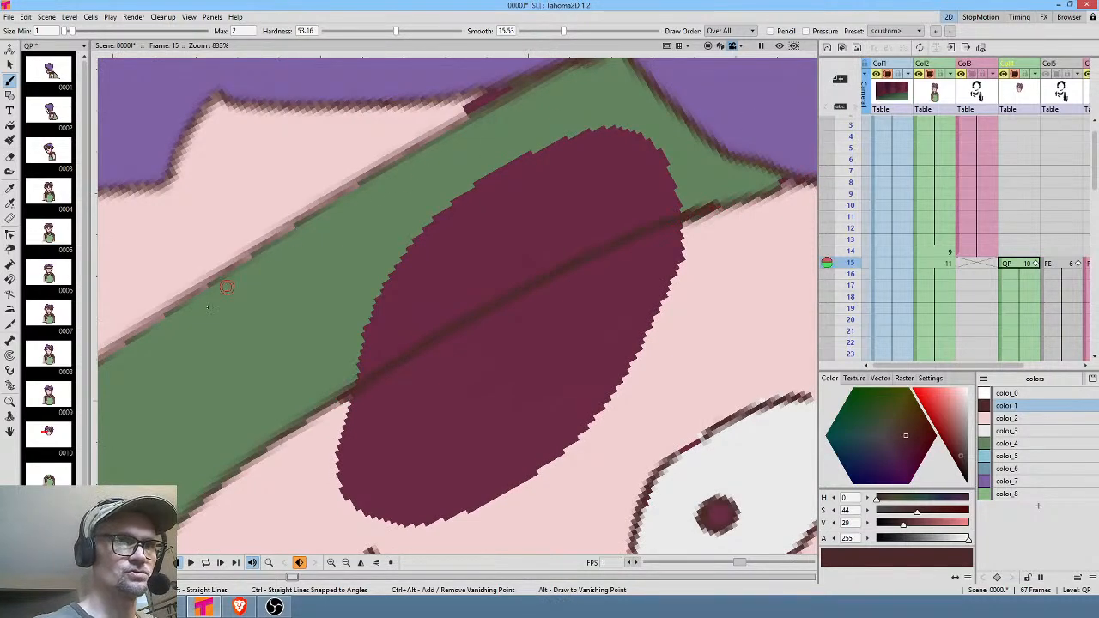
{"action": "left_click_drag", "start_coordinate": [645, 394], "coordinate": [627, 303]}
Fill the erased forehead area with skin color_2 and the erased headband area with green color_4.
{"action": "left_click", "coordinate": [1018, 419]}
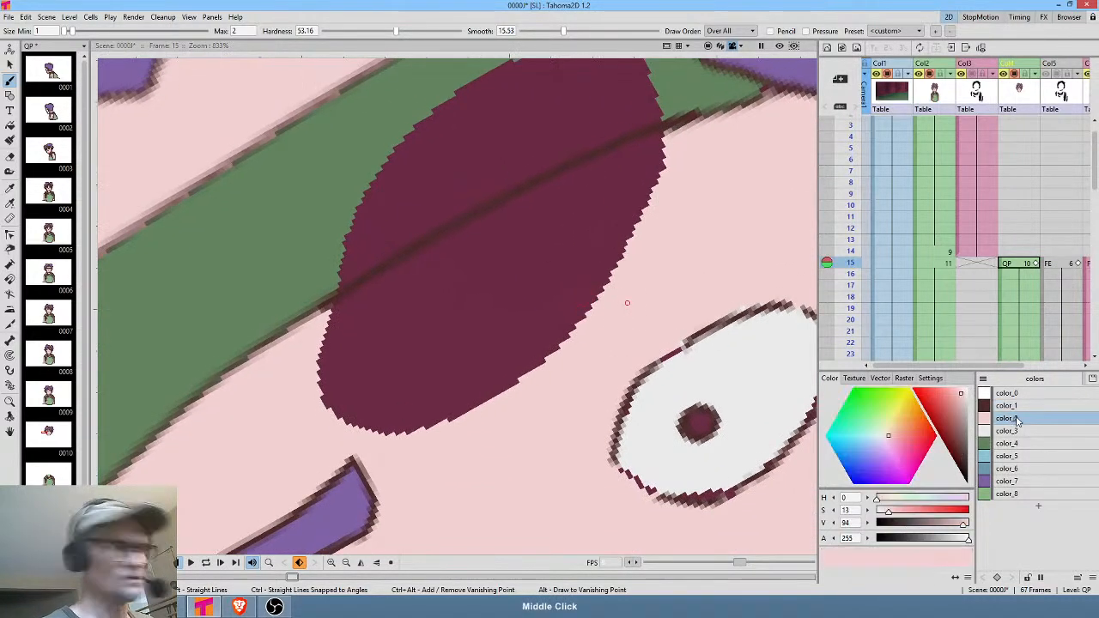
{"action": "key", "text": "f"}
{"action": "left_click", "coordinate": [545, 268]}
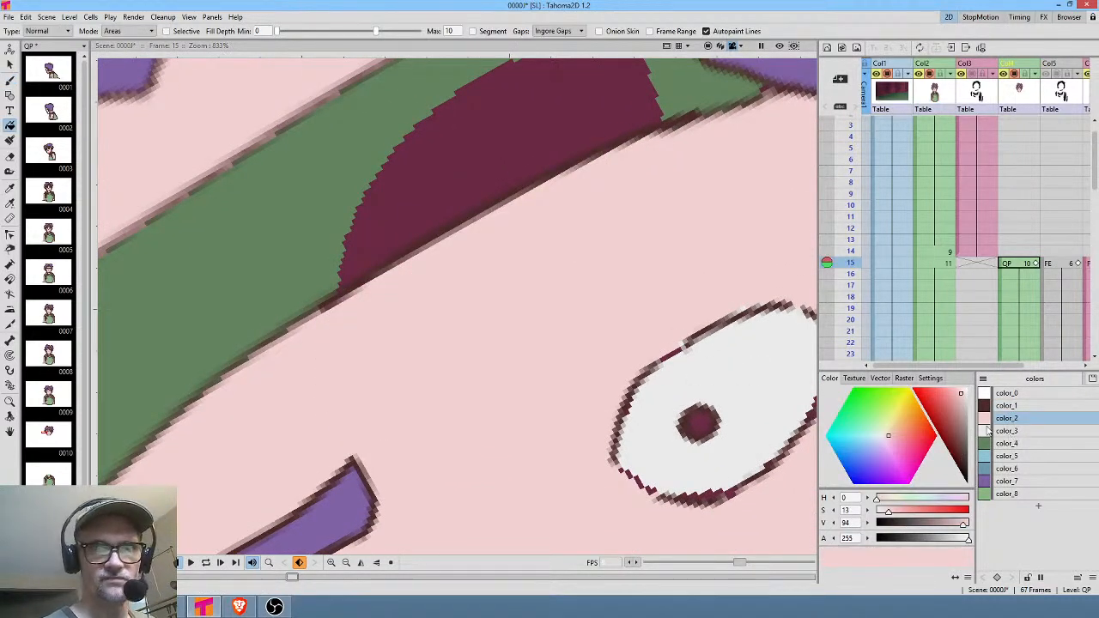
{"action": "key", "text": "k"}
{"action": "left_click", "coordinate": [324, 163]}
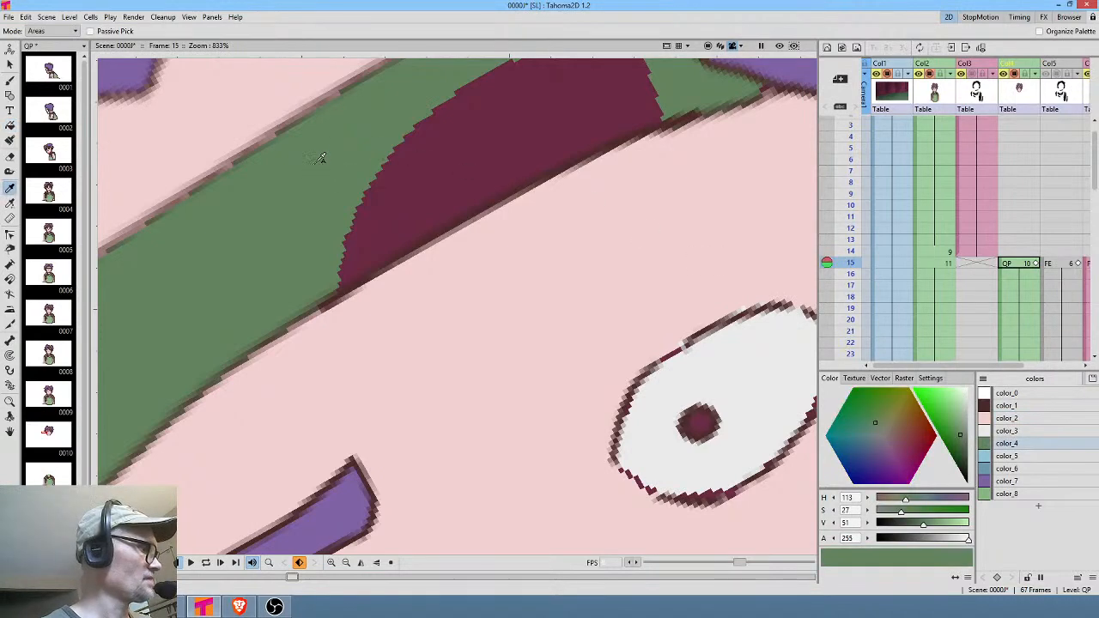
{"action": "key", "text": "f"}
{"action": "left_click", "coordinate": [510, 182]}
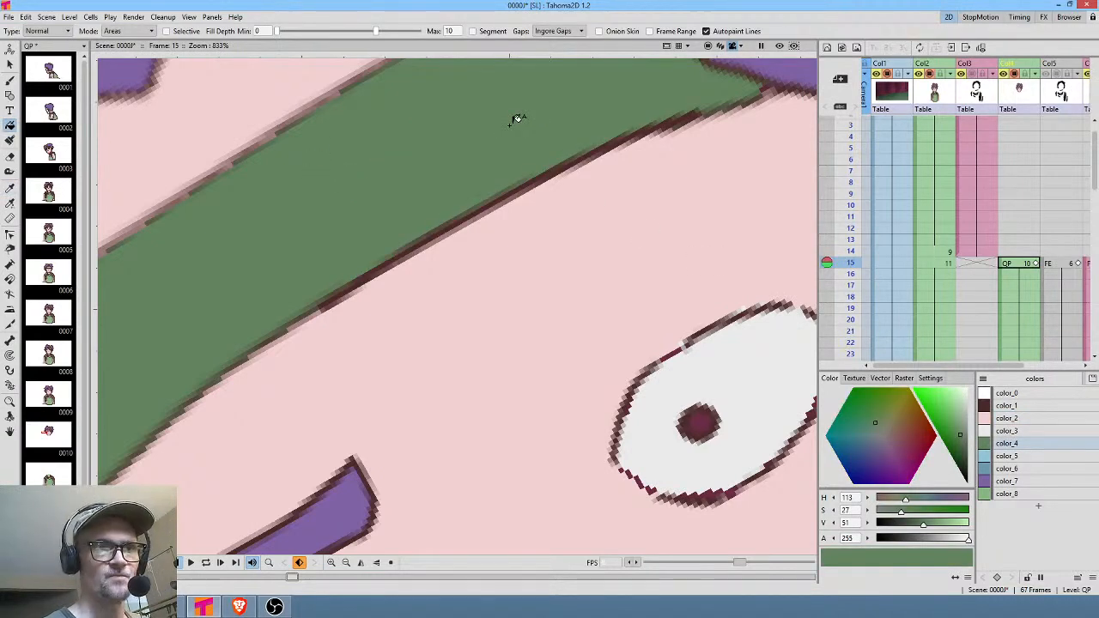
Turn on brush Pressure and draw the outline of a new eyebrow in color_1 between the headband and the eye that lacks one.
{"action": "left_click_drag", "start_coordinate": [590, 353], "coordinate": [638, 220]}
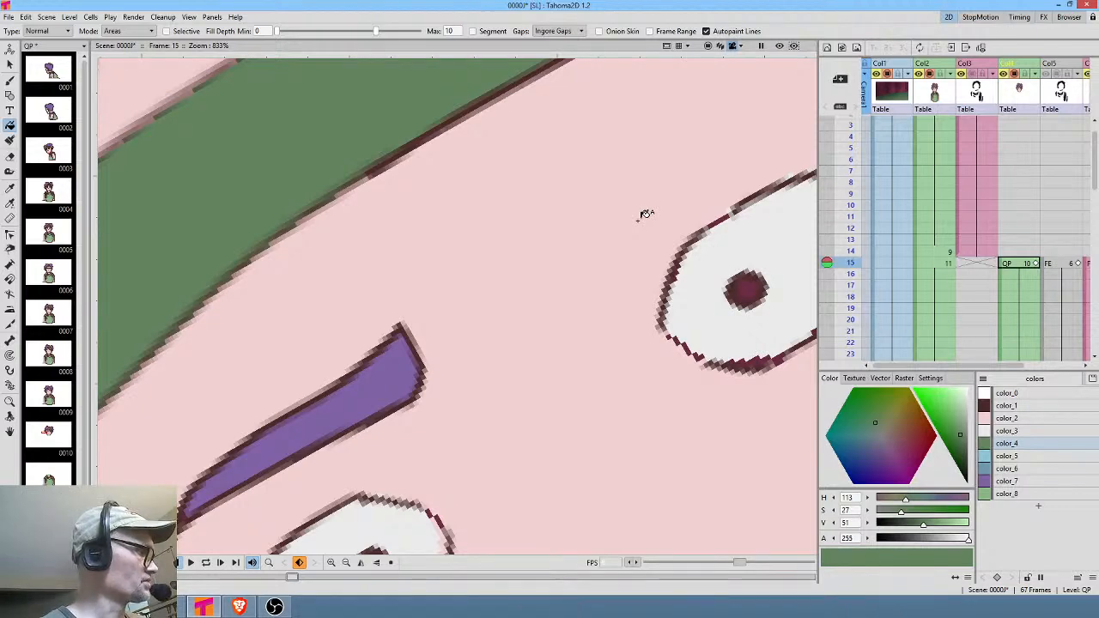
{"action": "key", "text": "alt+0"}
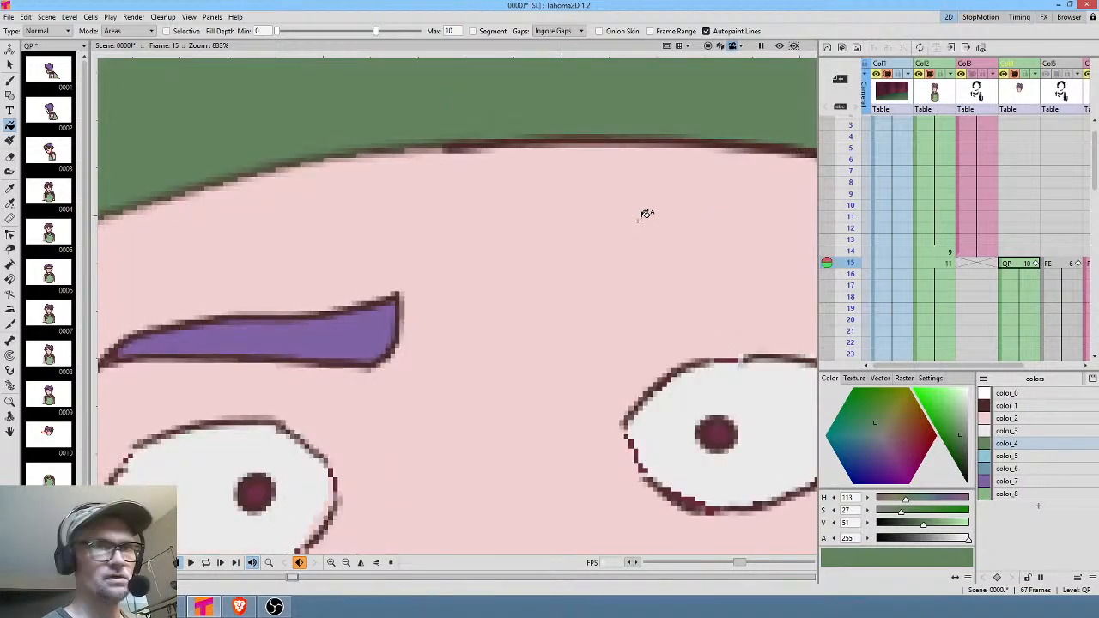
{"action": "left_click", "coordinate": [1008, 405]}
{"action": "left_click_drag", "start_coordinate": [652, 350], "coordinate": [547, 344]}
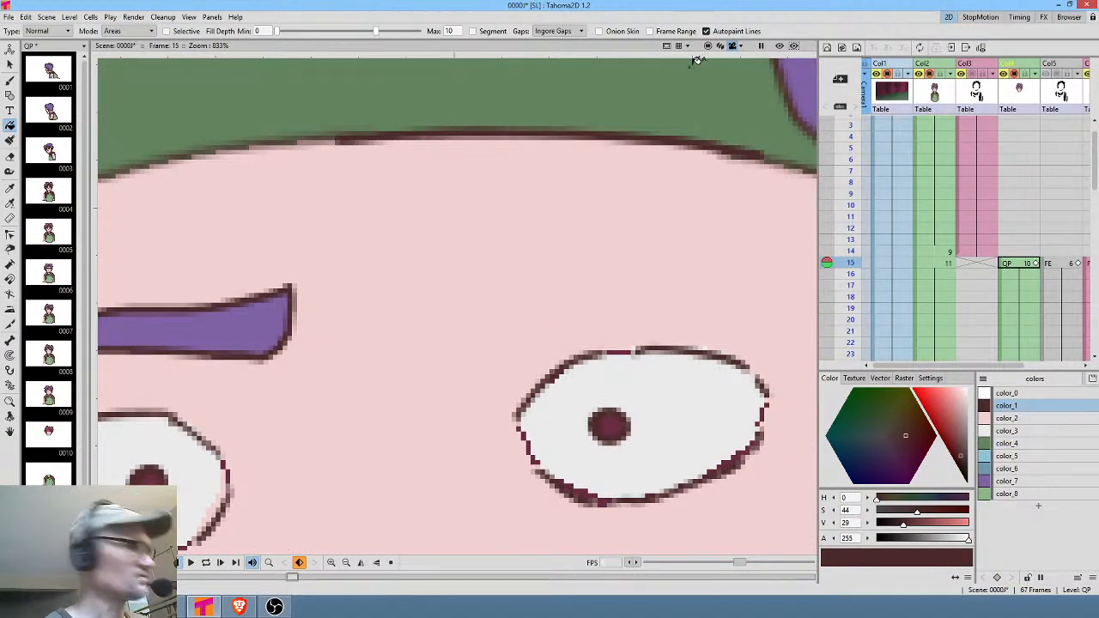
{"action": "key", "text": "b"}
{"action": "left_click", "coordinate": [806, 31]}
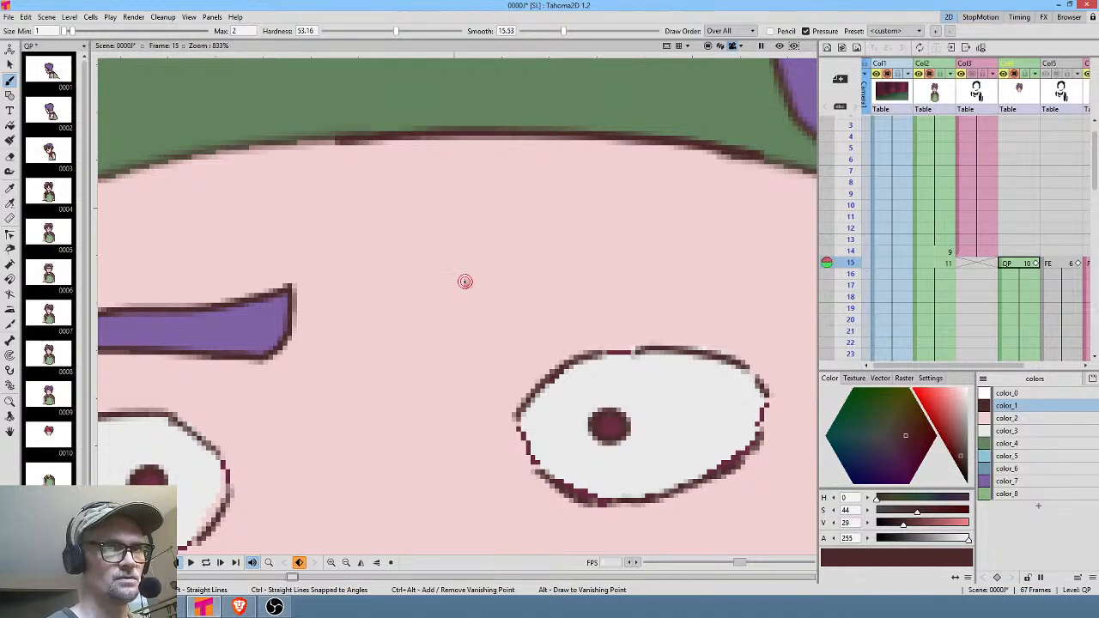
{"action": "left_click_drag", "start_coordinate": [464, 281], "coordinate": [500, 324]}
{"action": "key", "text": "alt+0"}
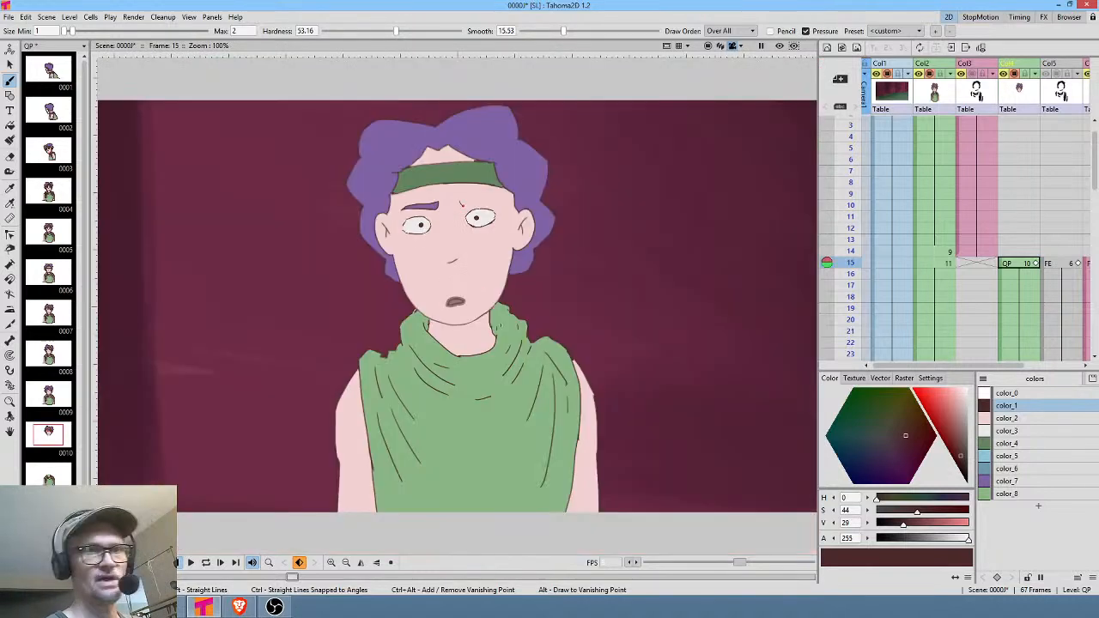
{"action": "scroll", "coordinate": [506, 253], "scroll_direction": "up", "scroll_amount": 4}
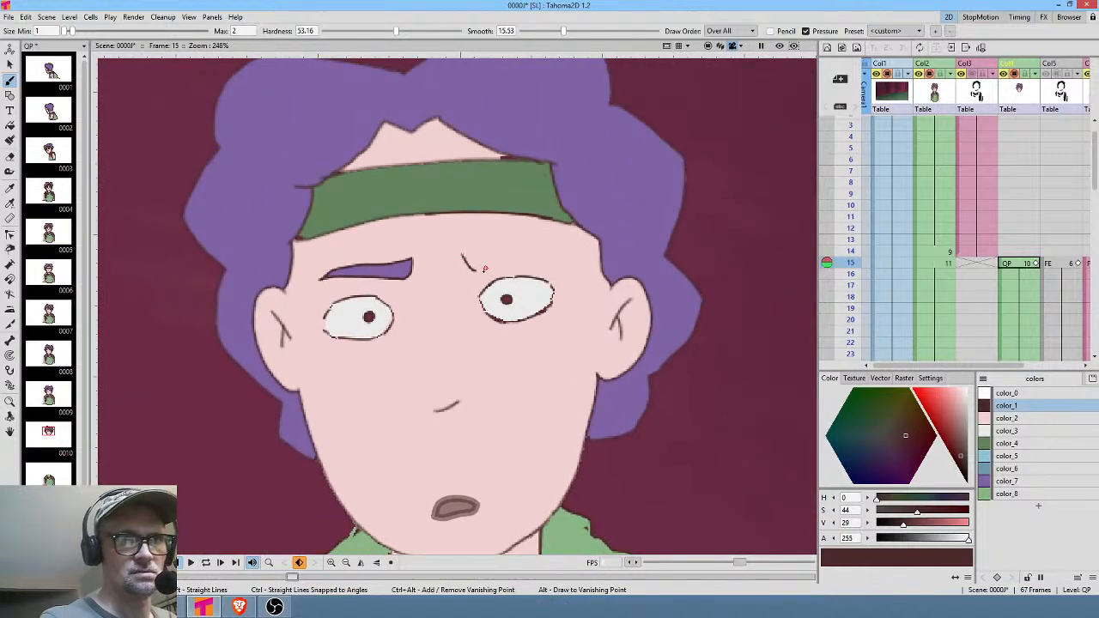
{"action": "left_click_drag", "start_coordinate": [521, 264], "coordinate": [535, 263]}
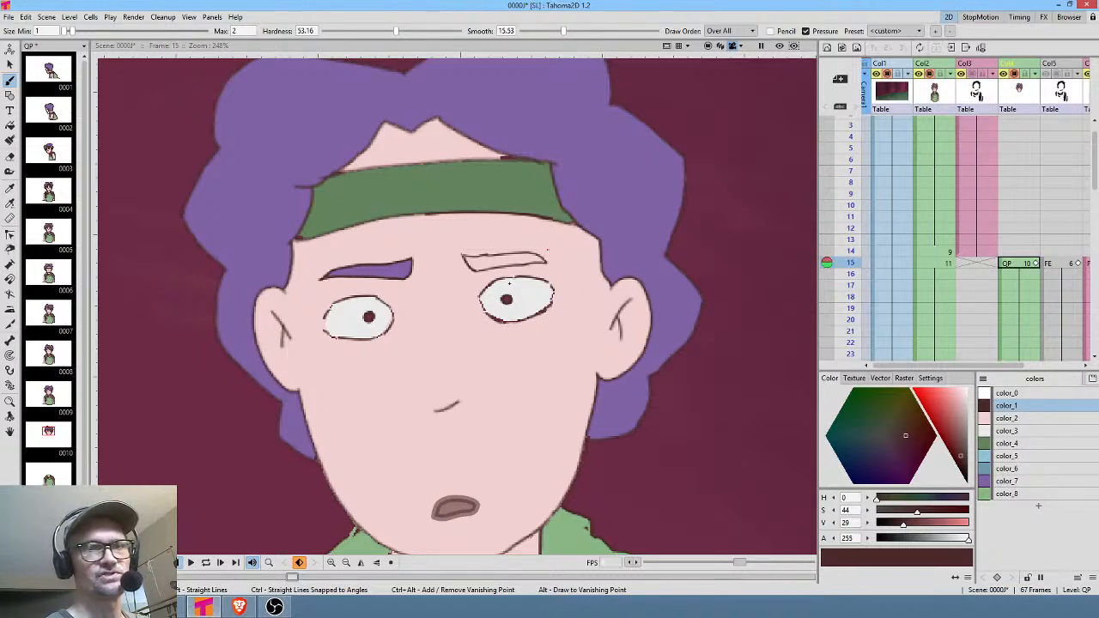
{"action": "left_click_drag", "start_coordinate": [509, 283], "coordinate": [555, 254]}
Select the inner end of the new eyebrow outline freehand, scale it 107.54% vertically and move it 18.92 px in X and -3 px in Y.
{"action": "key", "text": "h"}
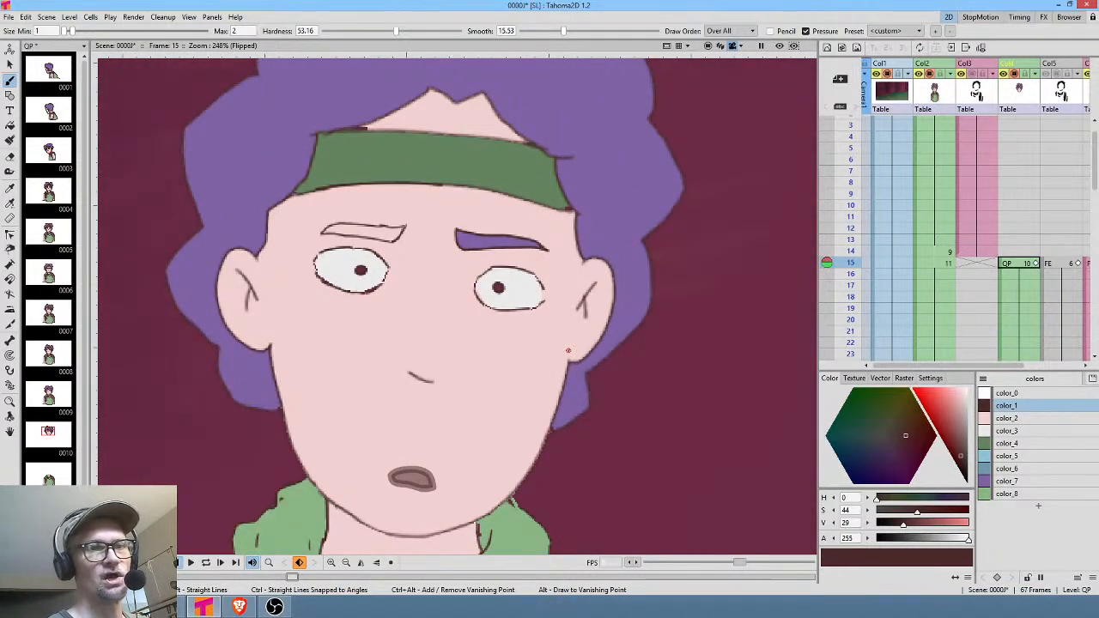
{"action": "scroll", "coordinate": [307, 292], "scroll_direction": "up", "scroll_amount": 7}
{"action": "left_click_drag", "start_coordinate": [337, 332], "coordinate": [380, 379]}
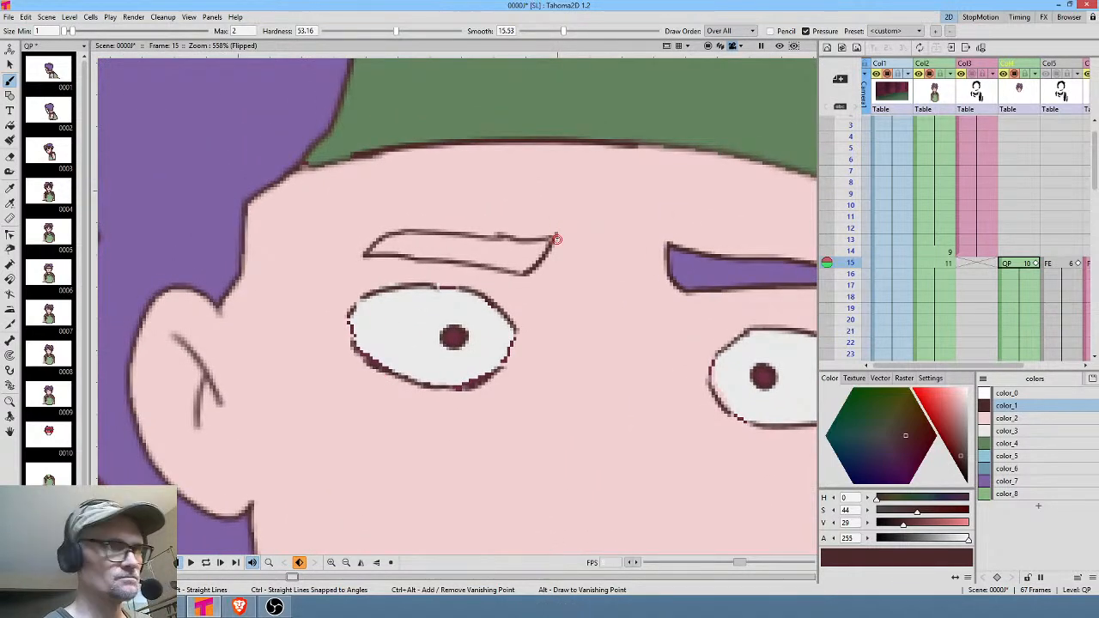
{"action": "key", "text": "s"}
{"action": "mouse_move", "coordinate": [563, 228]}
{"action": "left_mouse_down"}
{"action": "mouse_move", "coordinate": [512, 279]}
{"action": "mouse_move", "coordinate": [570, 232]}
{"action": "left_mouse_up"}
{"action": "left_click_drag", "start_coordinate": [553, 270], "coordinate": [578, 274]}
{"action": "left_click_drag", "start_coordinate": [569, 226], "coordinate": [587, 256]}
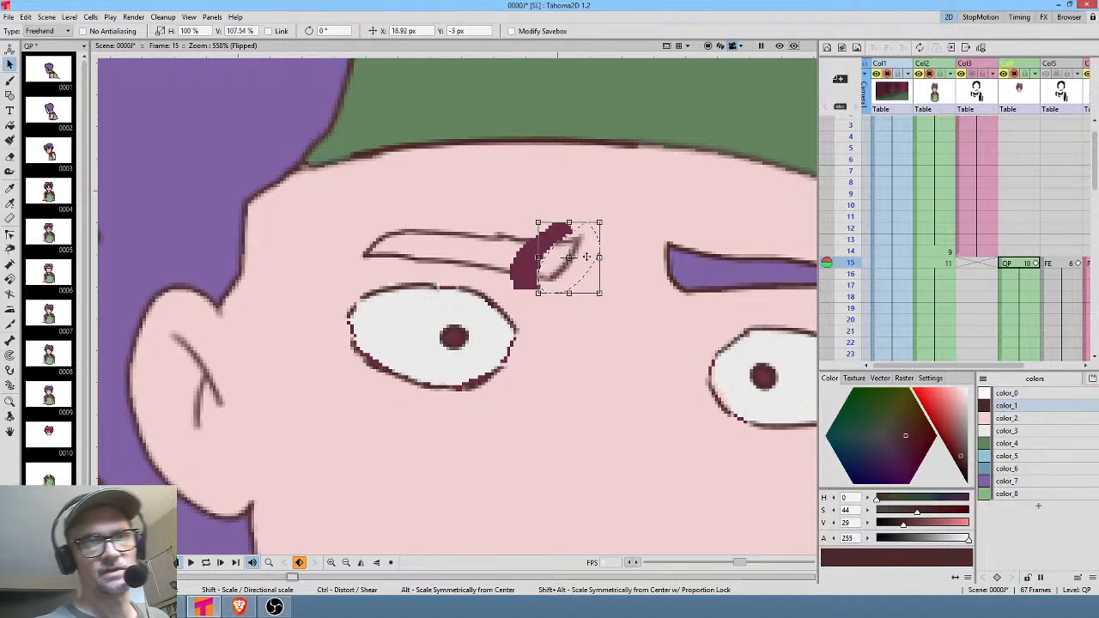
{"action": "scroll", "coordinate": [571, 370], "scroll_direction": "down", "scroll_amount": 2}
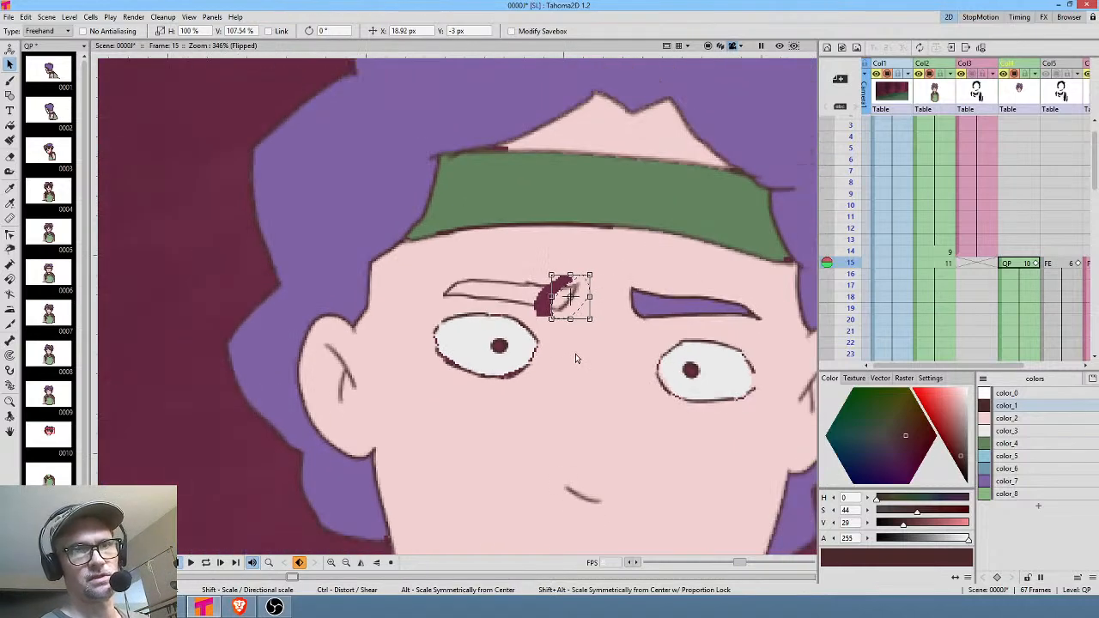
{"action": "scroll", "coordinate": [576, 359], "scroll_direction": "up", "scroll_amount": 3}
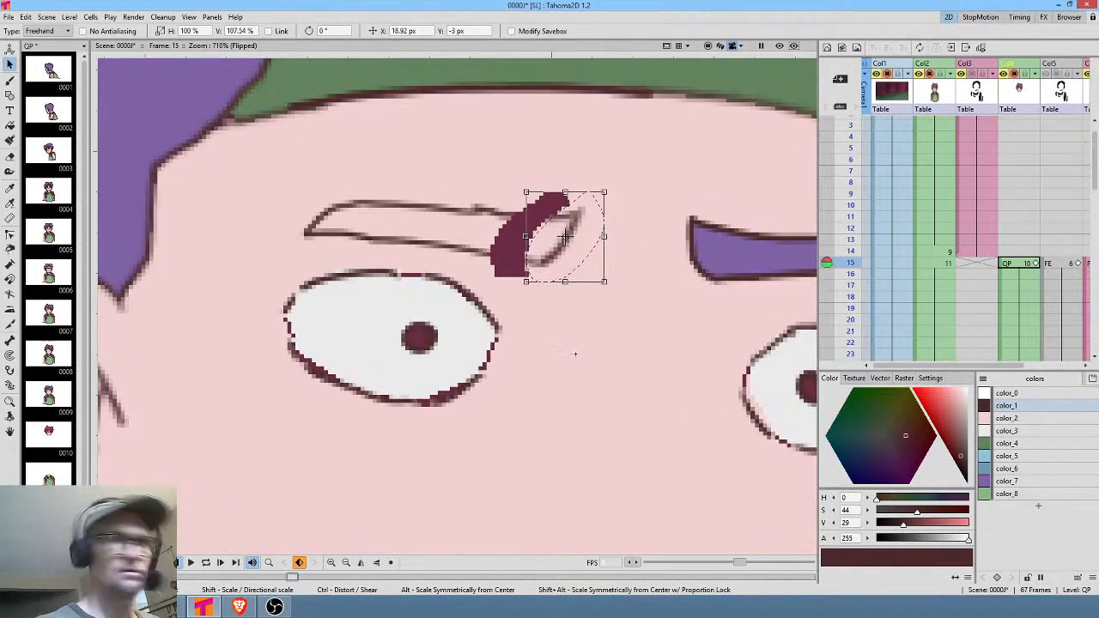
Redraw the eyebrow's upper and lower edges across the dark patch in color_1, and fill the dark remnants outside the outline with skin color_2.
{"action": "key", "text": "b"}
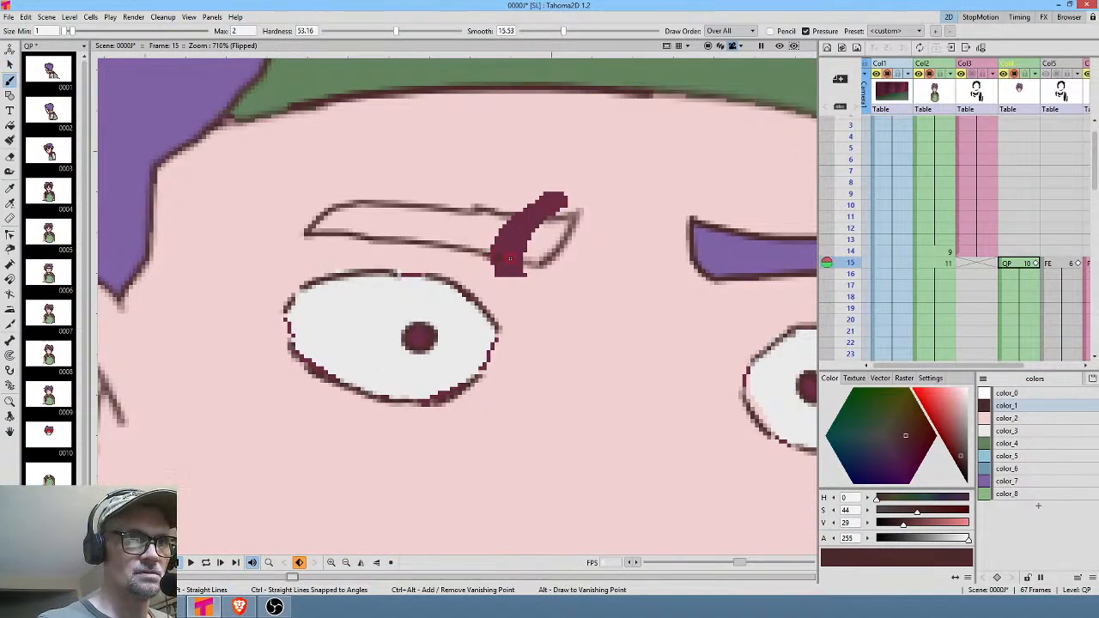
{"action": "left_click_drag", "start_coordinate": [533, 217], "coordinate": [574, 209]}
{"action": "left_click", "coordinate": [1017, 418]}
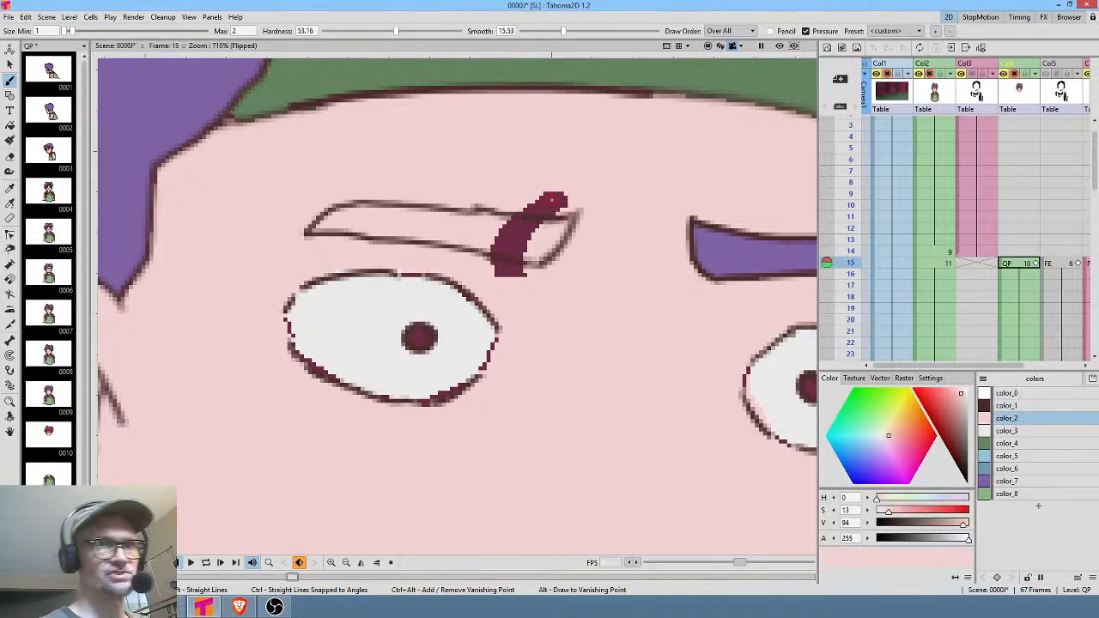
{"action": "key", "text": "f"}
{"action": "left_click", "coordinate": [556, 201]}
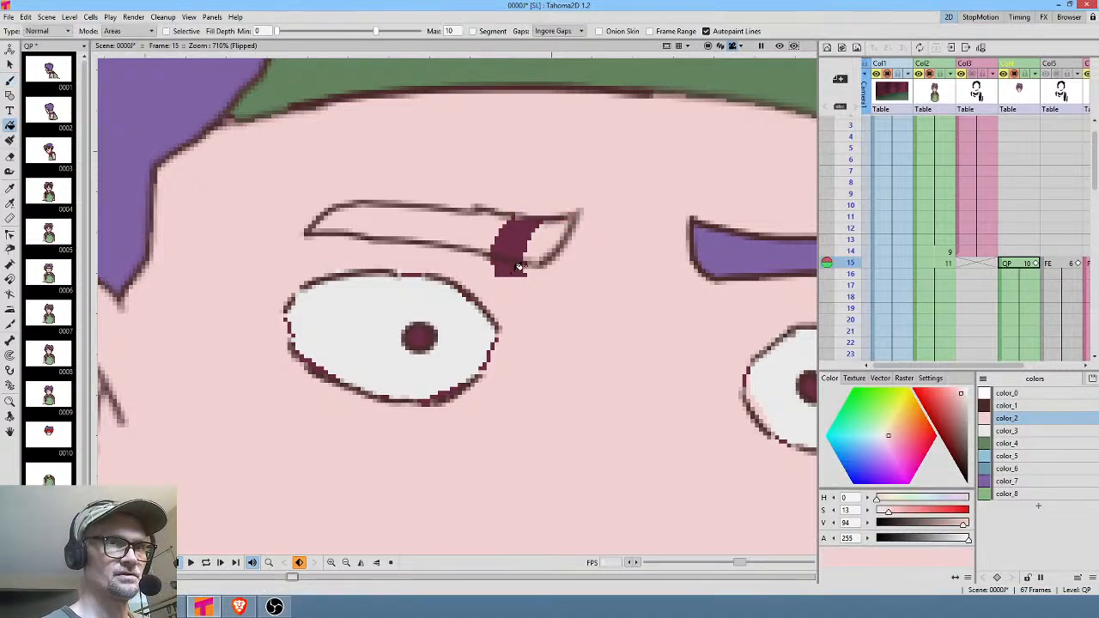
{"action": "left_click", "coordinate": [516, 270]}
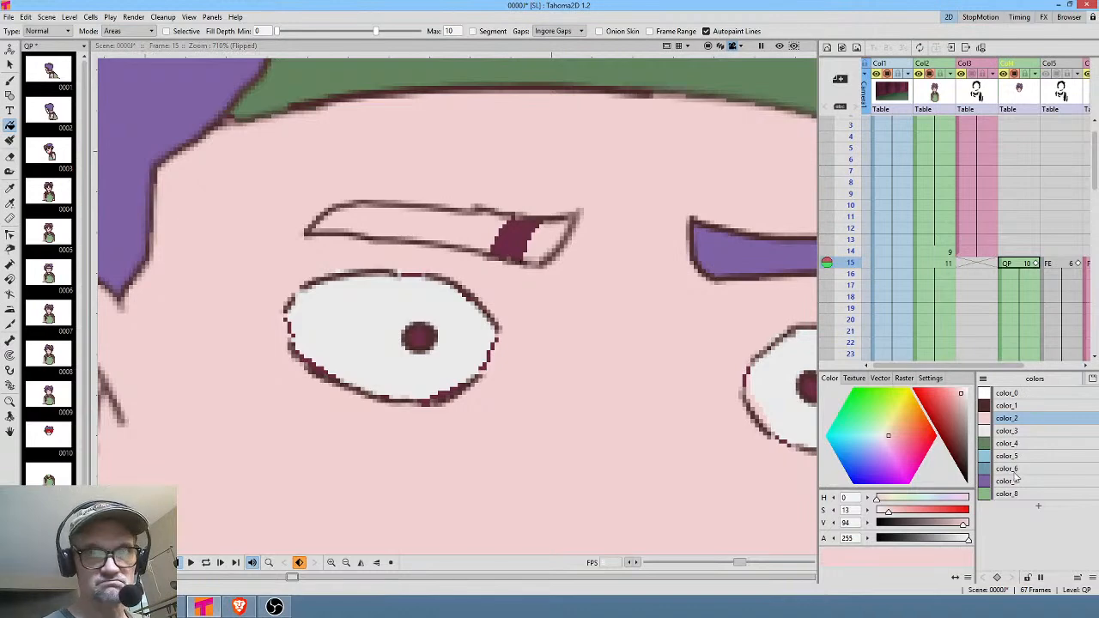
Fill the whole inside of the new eyebrow, including the remaining dark bits, with purple color_7.
{"action": "left_click", "coordinate": [1008, 480]}
{"action": "left_click", "coordinate": [548, 225]}
{"action": "left_click", "coordinate": [498, 224]}
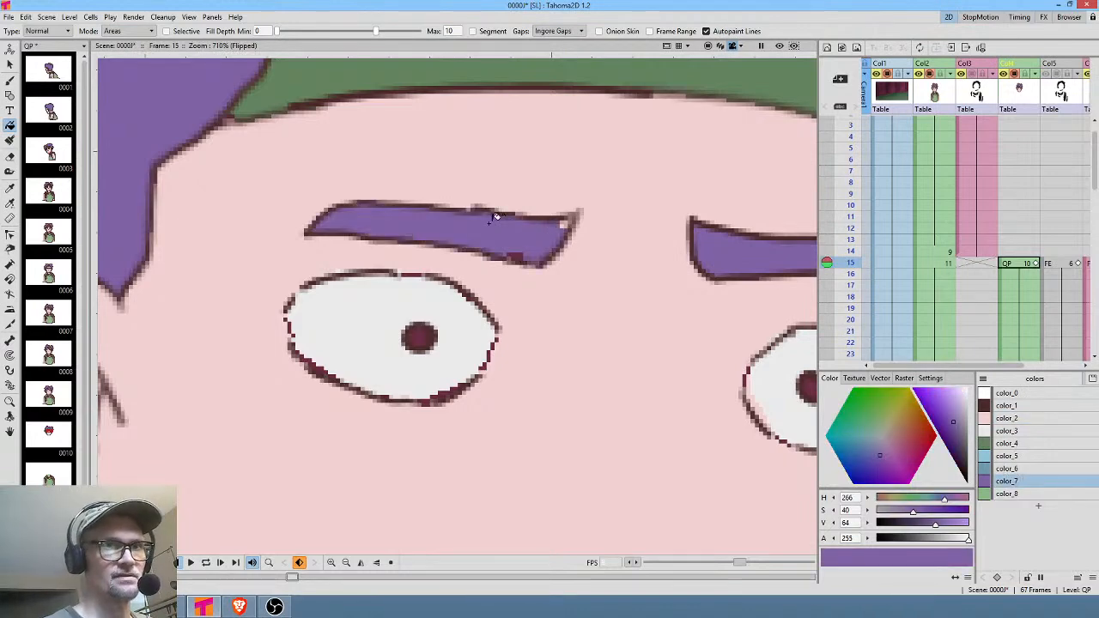
{"action": "left_click", "coordinate": [519, 256]}
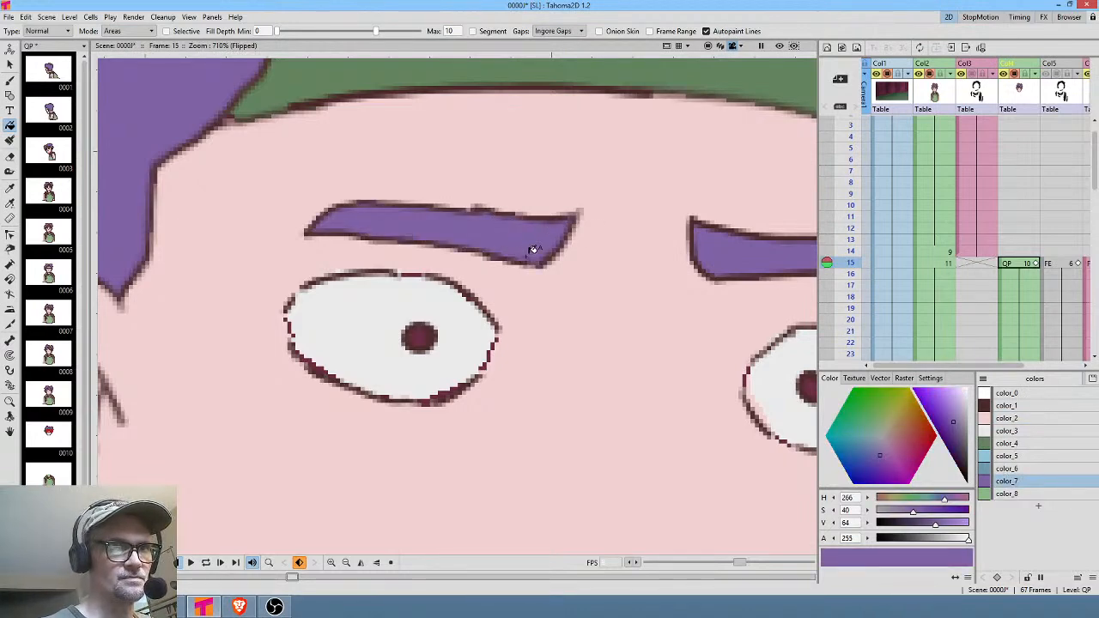
Unflip the view and play the head turn from frame 1 to review the eyebrow and the timing.
{"action": "key", "text": "h"}
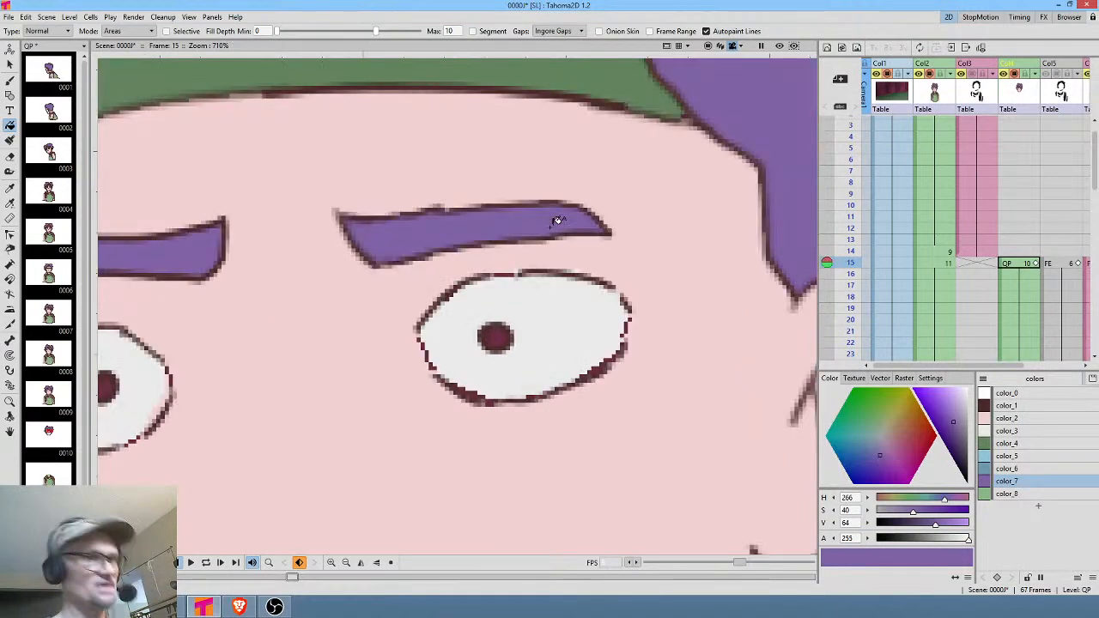
{"action": "scroll", "coordinate": [472, 247], "scroll_direction": "down", "scroll_amount": 6}
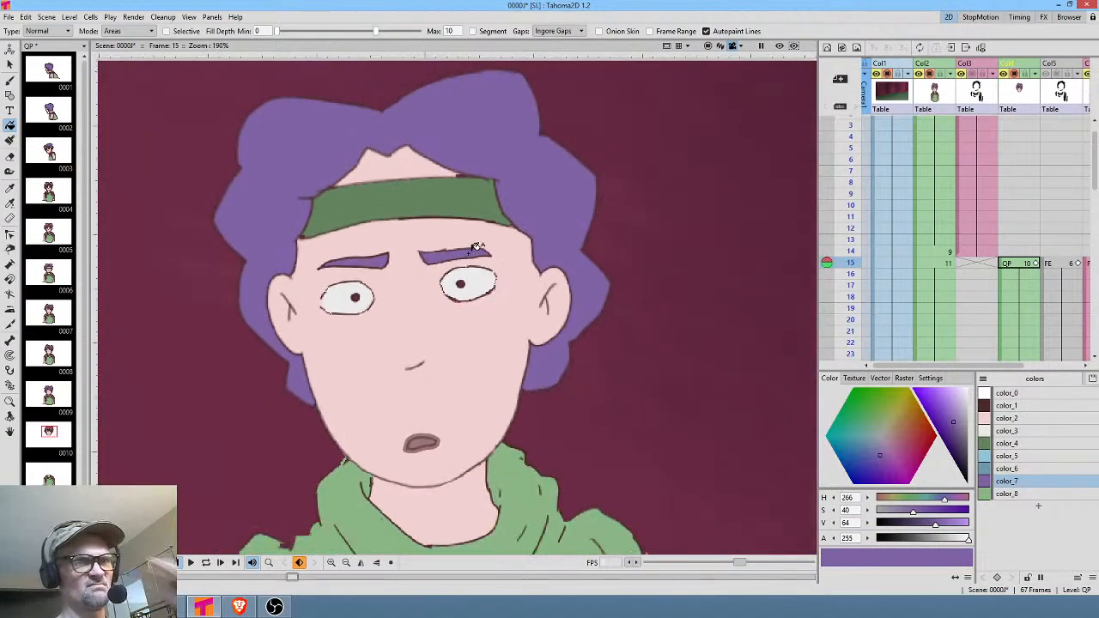
{"action": "scroll", "coordinate": [476, 247], "scroll_direction": "down", "scroll_amount": 1}
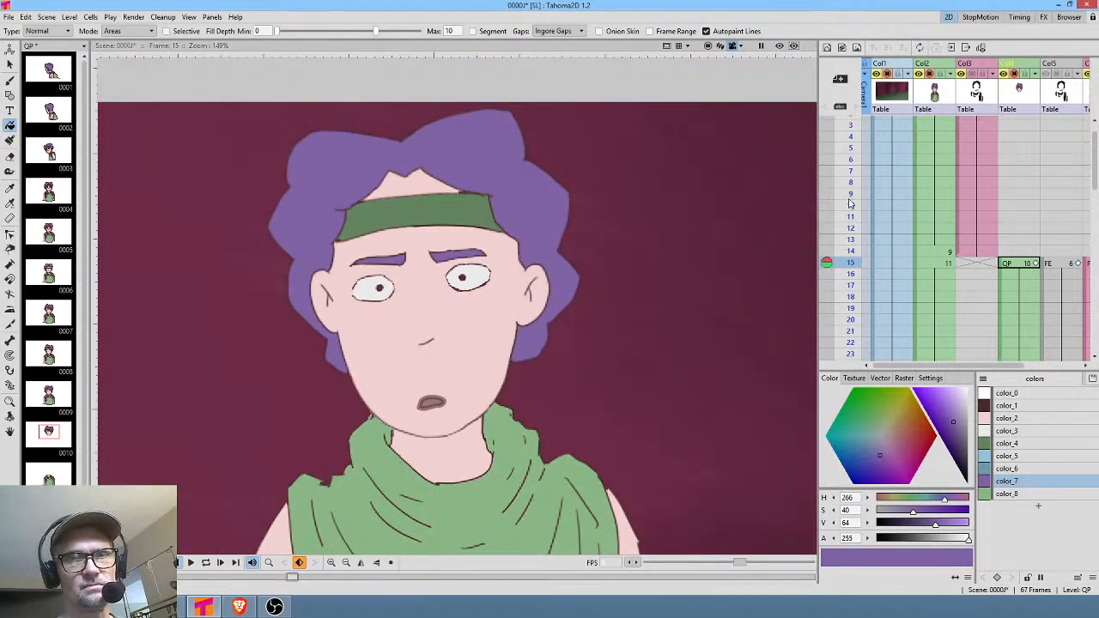
{"action": "mouse_move", "coordinate": [850, 203]}
{"action": "left_mouse_down"}
{"action": "mouse_move", "coordinate": [841, 283]}
{"action": "mouse_move", "coordinate": [815, 232]}
{"action": "mouse_move", "coordinate": [797, 277]}
{"action": "left_mouse_up"}
{"action": "scroll", "coordinate": [887, 240], "scroll_direction": "up", "scroll_amount": 1}
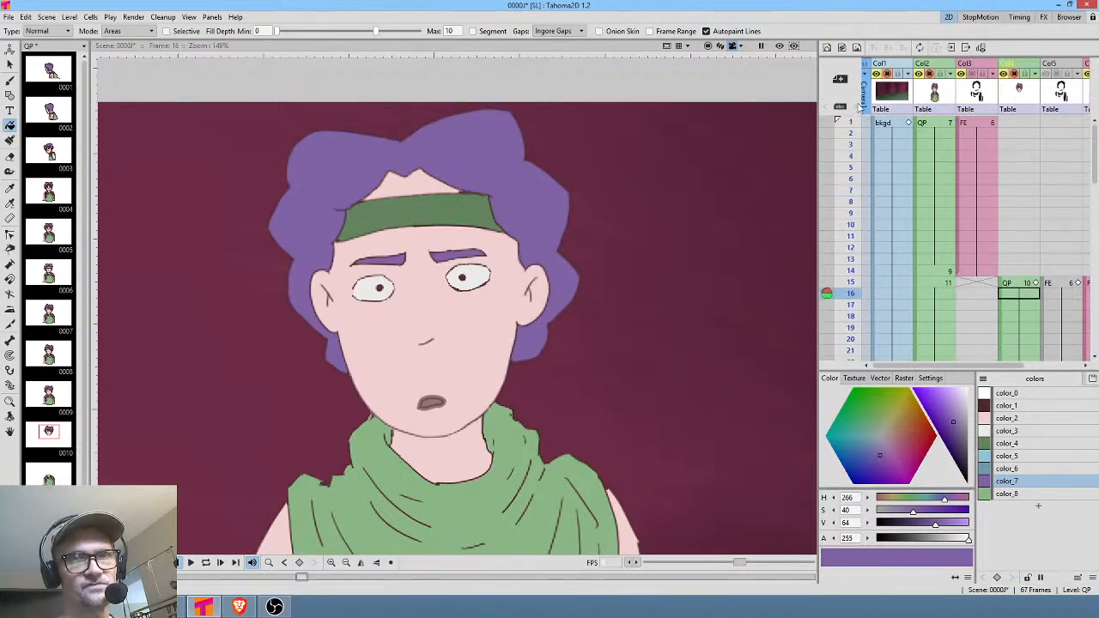
{"action": "left_click", "coordinate": [928, 125]}
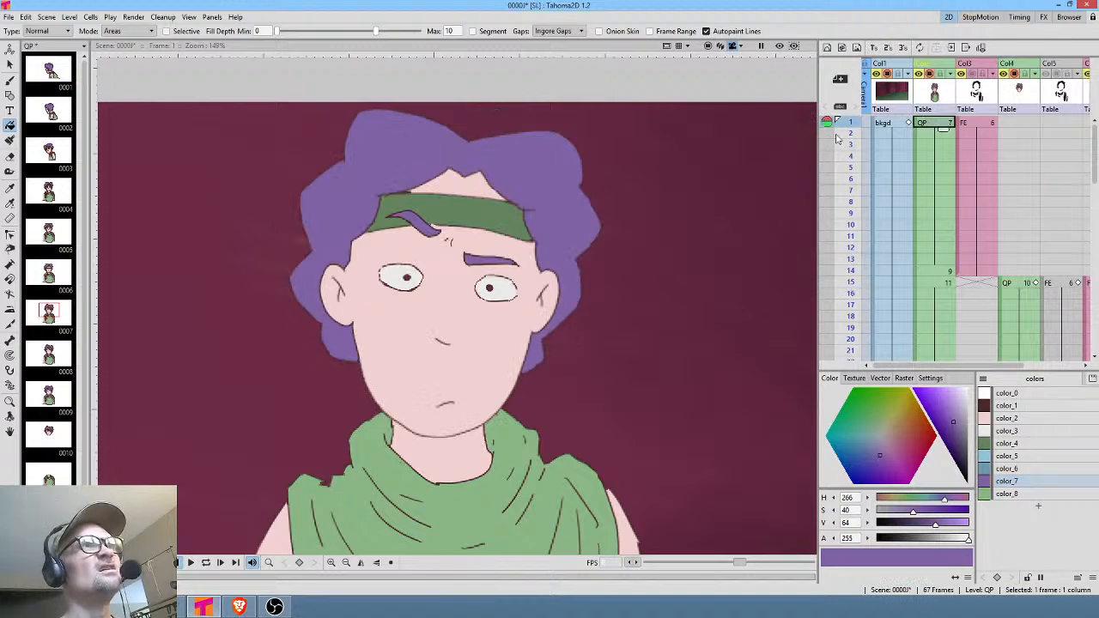
{"action": "scroll", "coordinate": [615, 243], "scroll_direction": "down", "scroll_amount": 3}
{"action": "scroll", "coordinate": [622, 246], "scroll_direction": "up", "scroll_amount": 1}
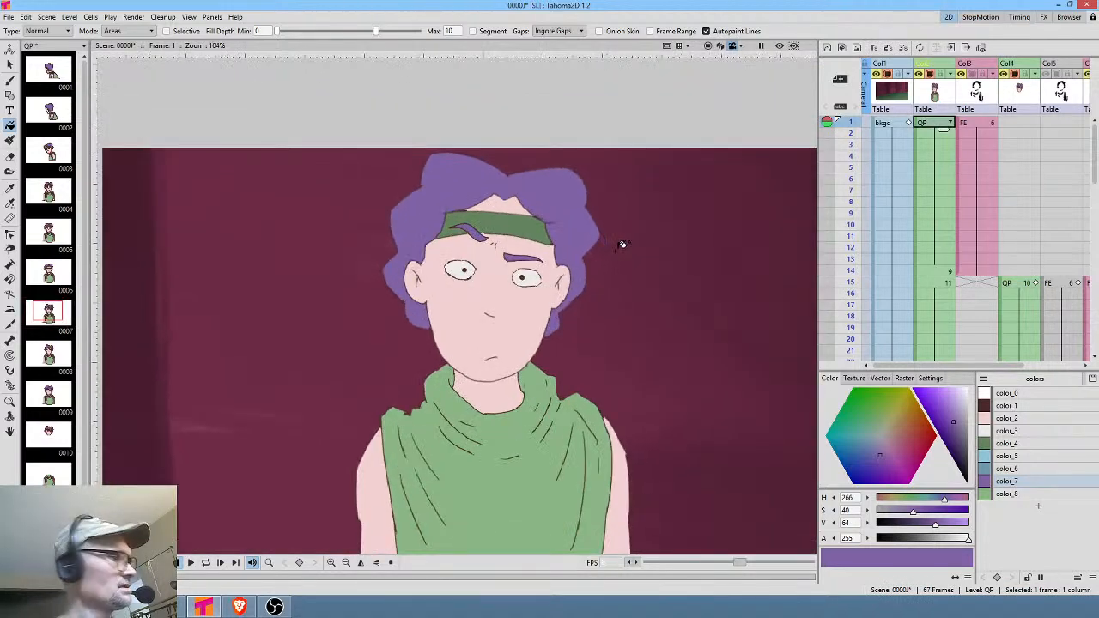
{"action": "scroll", "coordinate": [623, 245], "scroll_direction": "down", "scroll_amount": 1}
{"action": "key", "text": "l"}
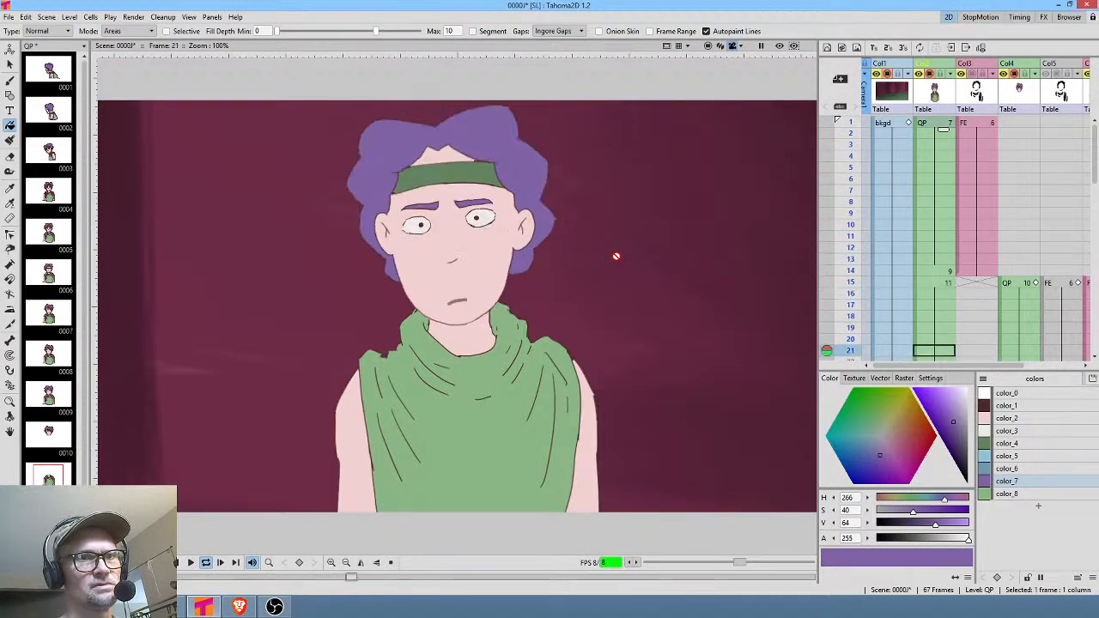
{"action": "key", "text": "l"}
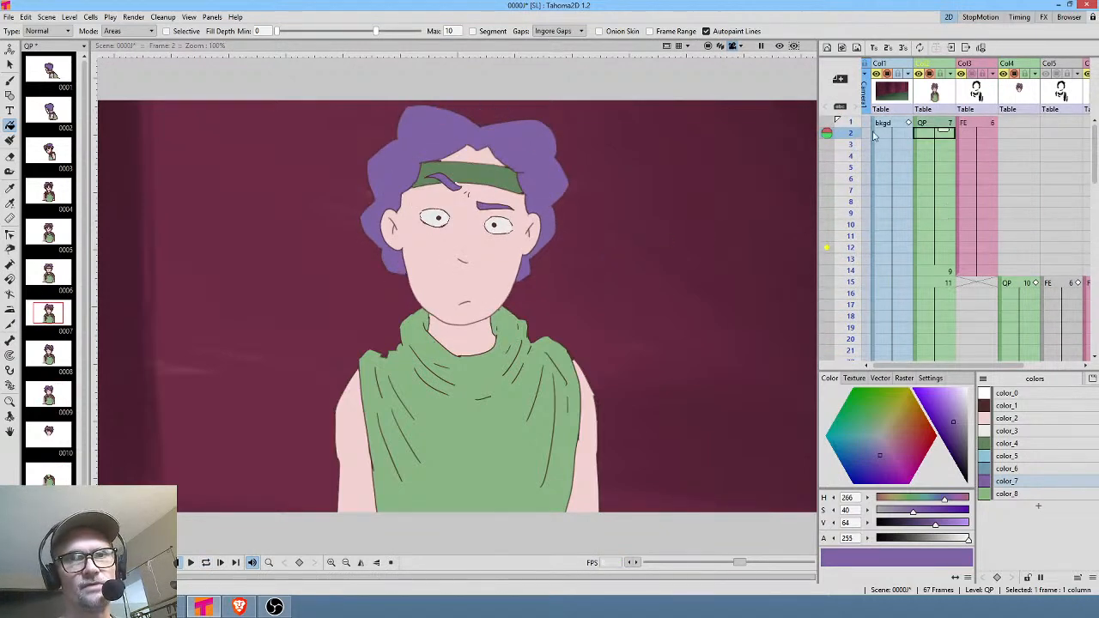
{"action": "key", "text": "p"}
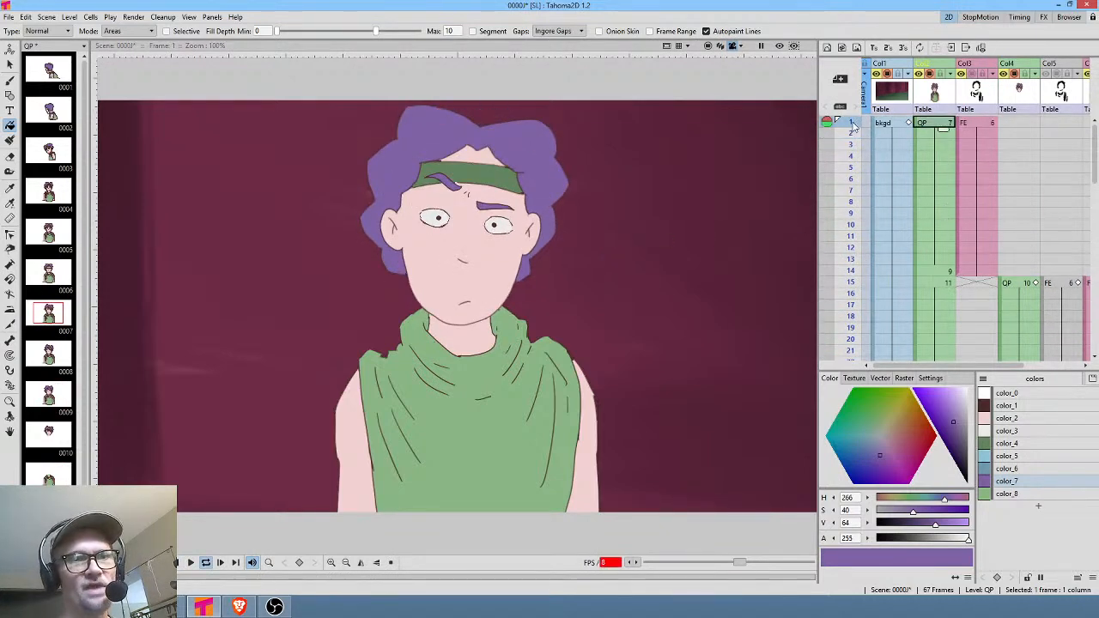
{"action": "key", "text": "p"}
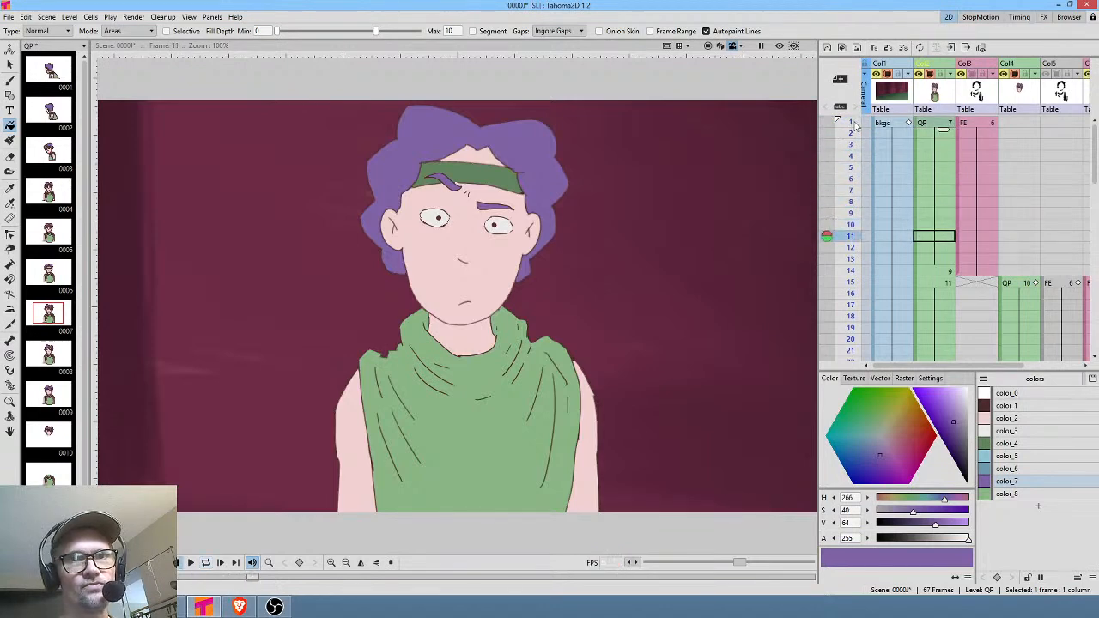
Shorten the opening hold by removing six frames from the scene at frame 7.
{"action": "left_click_drag", "start_coordinate": [853, 128], "coordinate": [856, 190]}
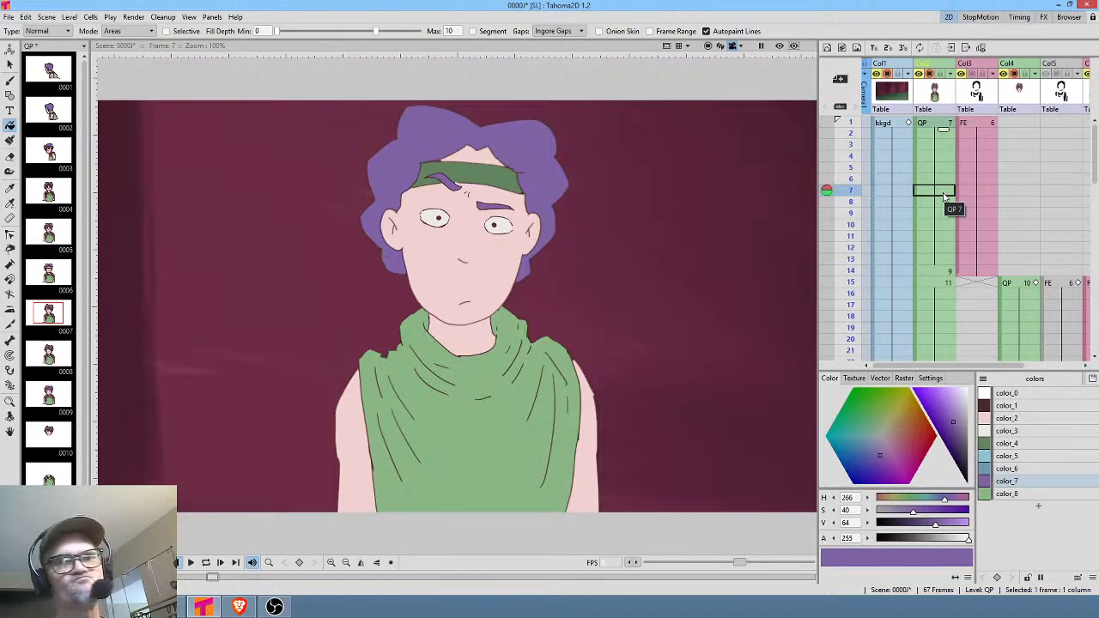
{"action": "key", "text": "Delete"}
{"action": "key", "text": "Delete"}
{"action": "key", "text": "Delete"}
{"action": "key", "text": "Delete"}
{"action": "key", "text": "Delete"}
{"action": "key", "text": "Delete"}
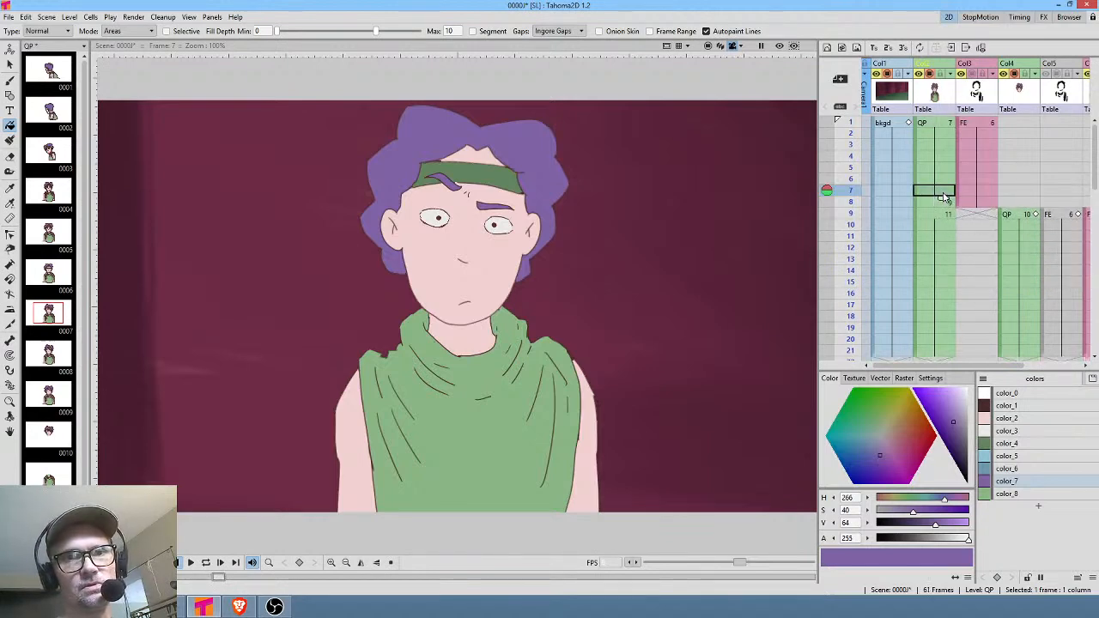
Play and step through the shortened head turn to judge how long the opening pose holds.
{"action": "key", "text": "Down"}
{"action": "key", "text": "Up"}
{"action": "key", "text": "Up"}
{"action": "key", "text": "Up"}
{"action": "key", "text": "Up"}
{"action": "key", "text": "Up"}
{"action": "key", "text": "Up"}
{"action": "key", "text": "Up"}
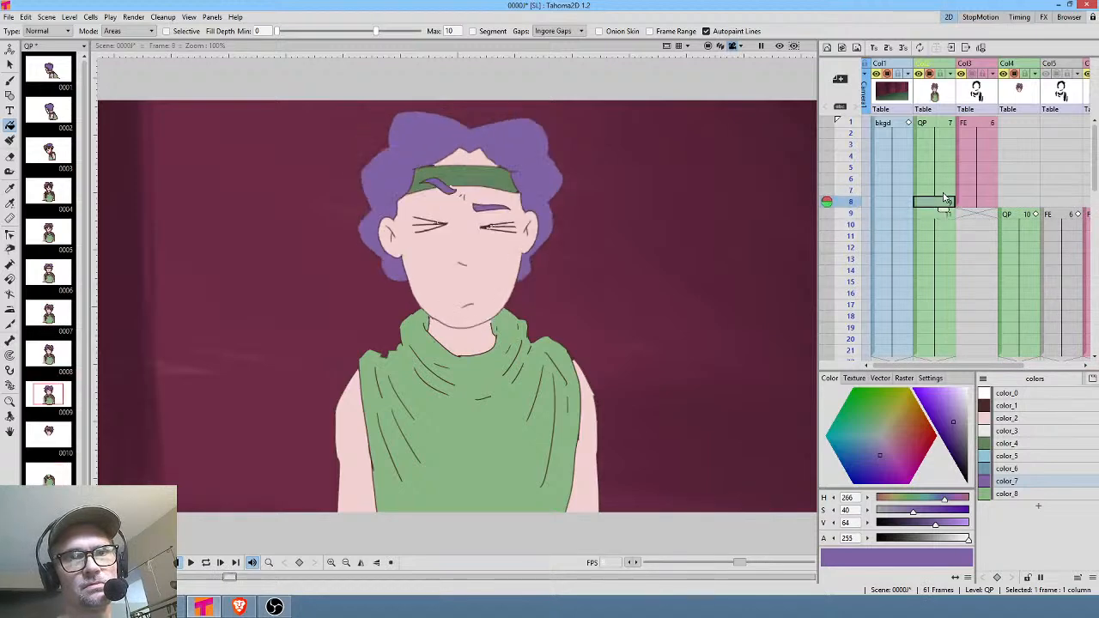
{"action": "key", "text": "p"}
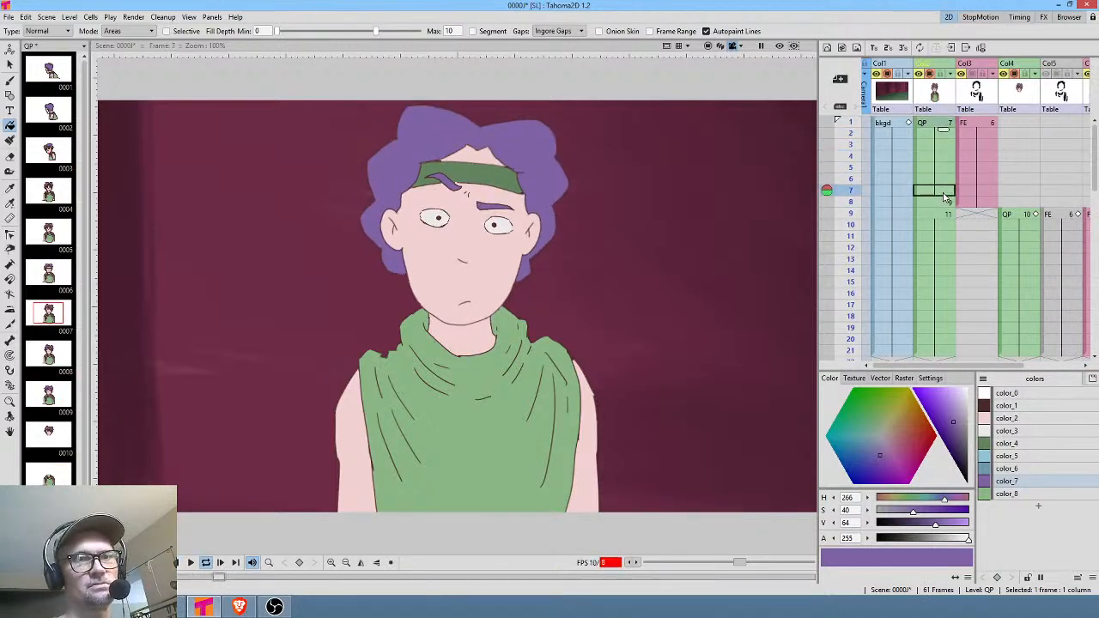
{"action": "key", "text": "p"}
{"action": "key", "text": "Up"}
{"action": "key", "text": "Up"}
{"action": "key", "text": "Up"}
{"action": "key", "text": "Up"}
{"action": "key", "text": "Up"}
{"action": "key", "text": "Up"}
{"action": "key", "text": "Up"}
{"action": "key", "text": "Up"}
{"action": "key", "text": "Up"}
{"action": "key", "text": "Up"}
{"action": "key", "text": "Up"}
{"action": "key", "text": "Up"}
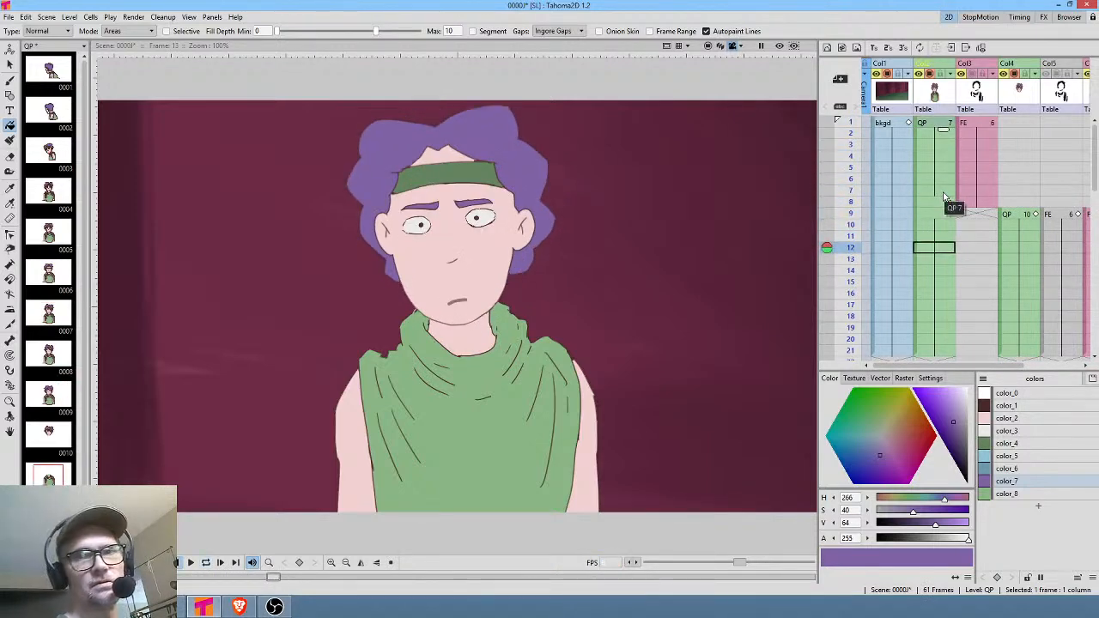
Remove three more frames from the opening hold at frame 3.
{"action": "key", "text": "Down"}
{"action": "key", "text": "Down"}
{"action": "key", "text": "Delete"}
{"action": "key", "text": "Delete"}
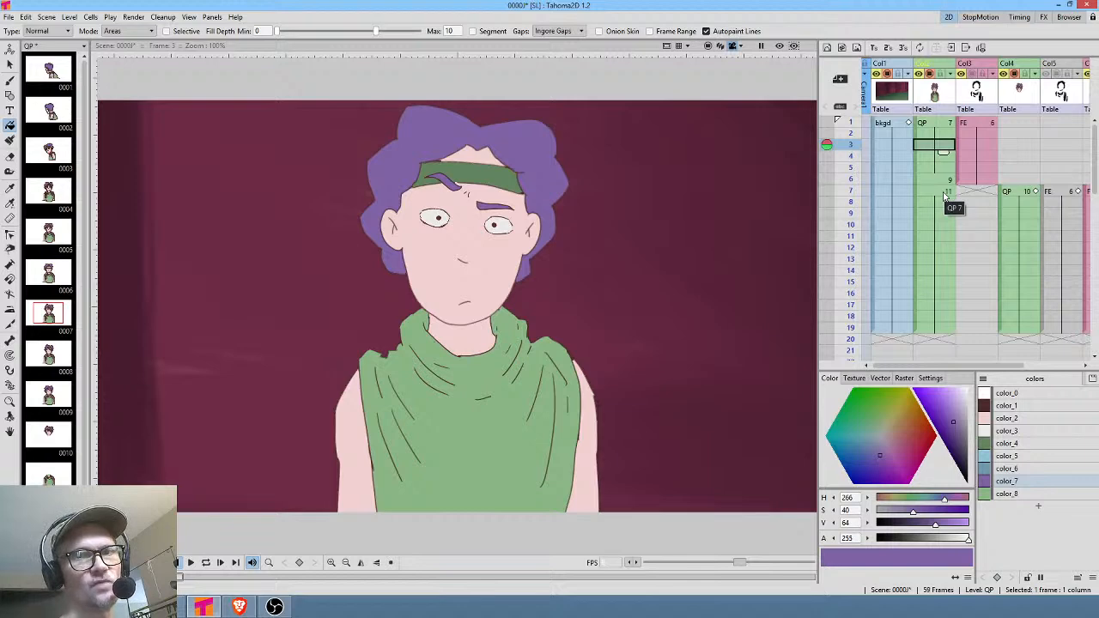
{"action": "key", "text": "Delete"}
Loop the animation from frame 1 to check the tightened timing before the head turn.
{"action": "key", "text": "p"}
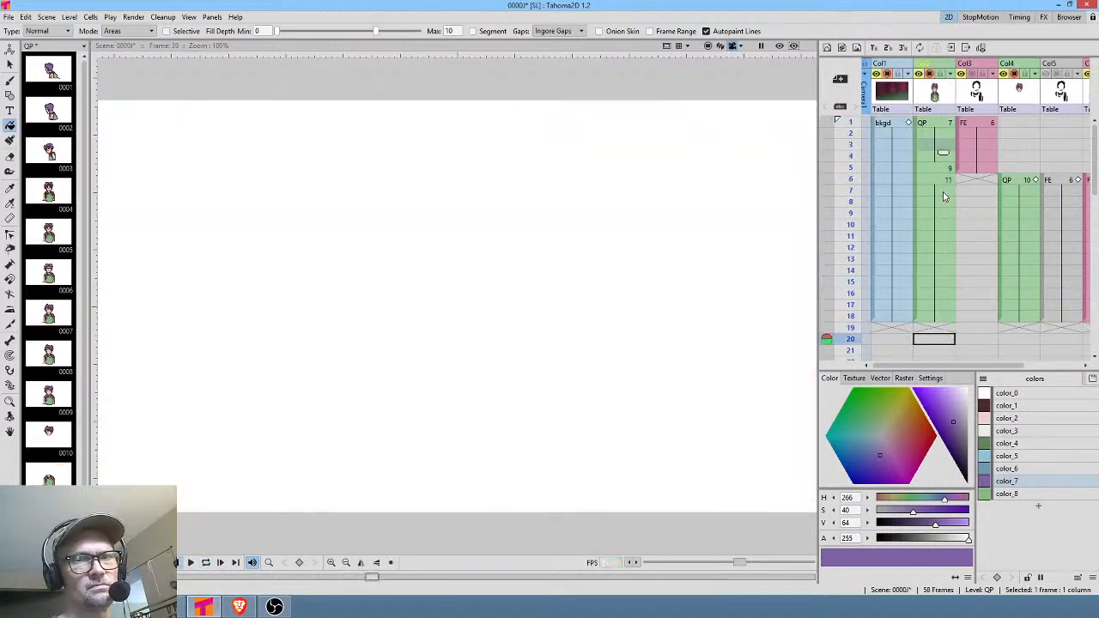
{"action": "key", "text": "alt+comma"}
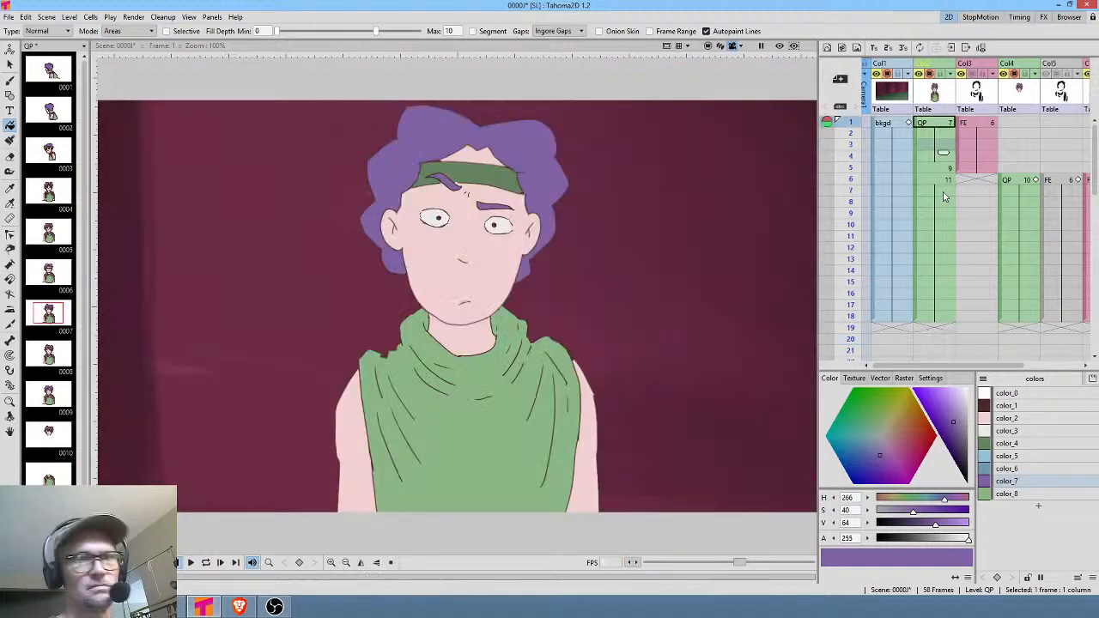
{"action": "key", "text": "l"}
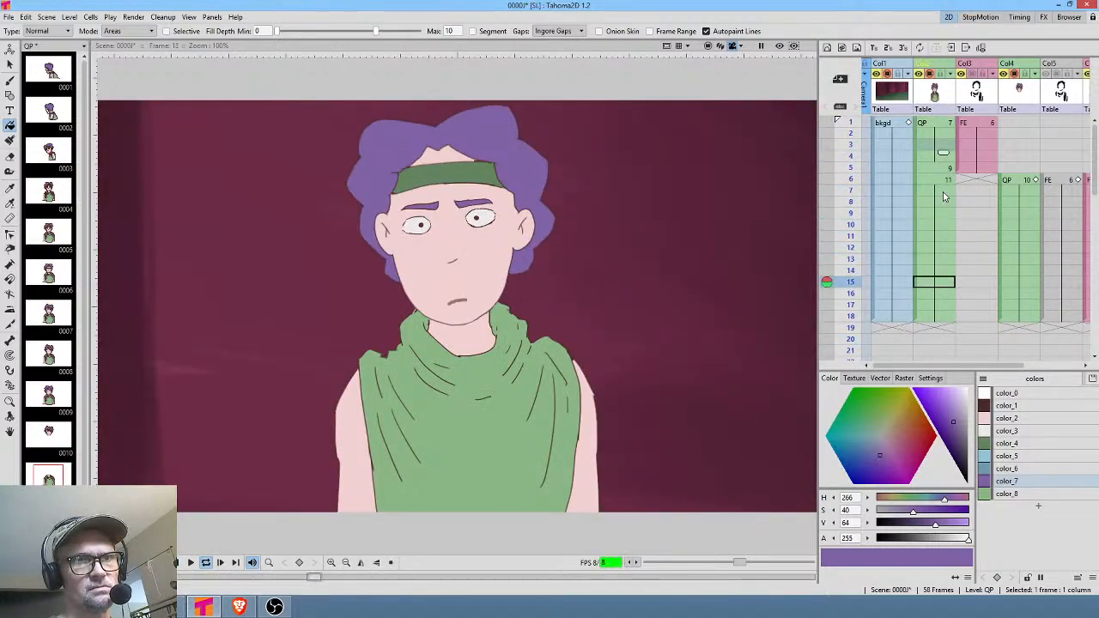
{"action": "key", "text": "l"}
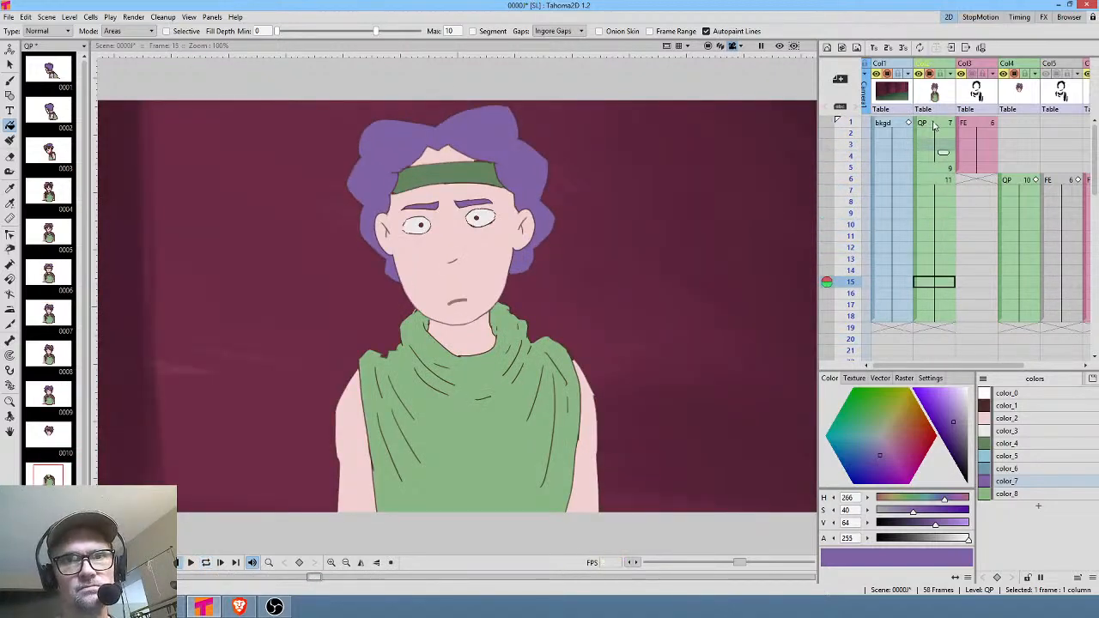
{"action": "left_click", "coordinate": [934, 127]}
{"action": "key", "text": "l"}
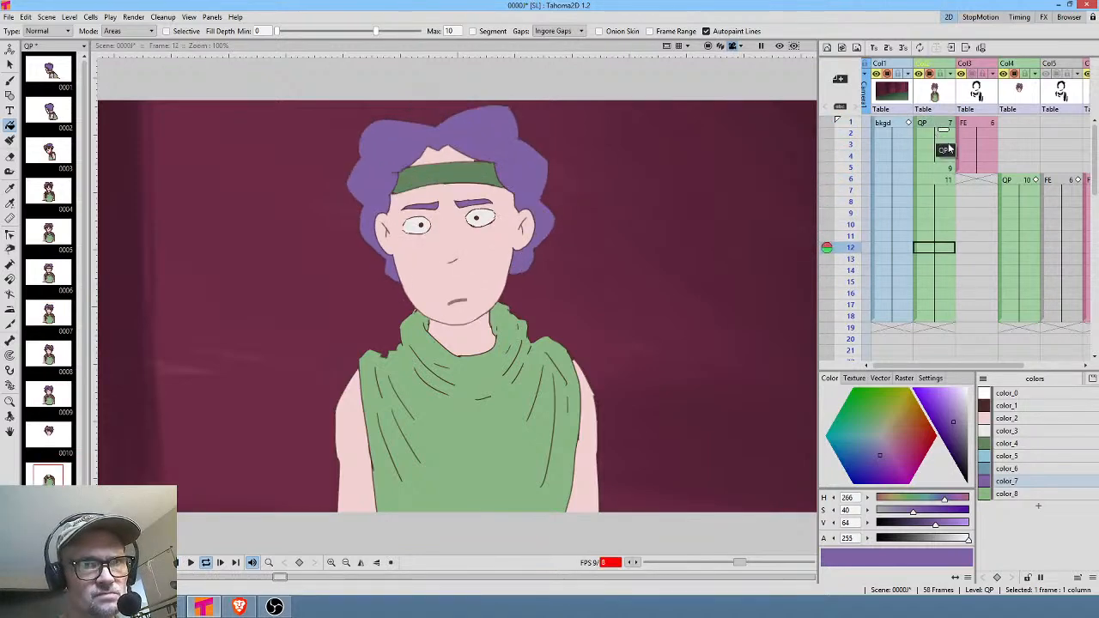
{"action": "key", "text": "l"}
Duplicate the QP face drawing at frame 13 of Col4 for a separate eyebrow pose.
{"action": "left_click", "coordinate": [937, 259]}
{"action": "scroll", "coordinate": [416, 206], "scroll_direction": "up", "scroll_amount": 4}
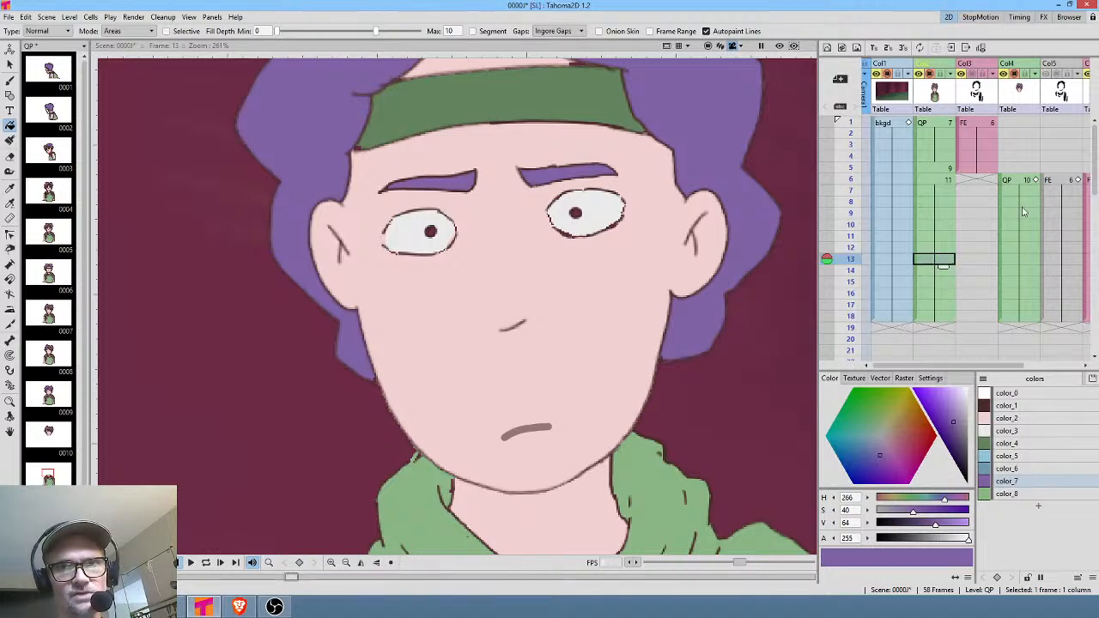
{"action": "left_click", "coordinate": [1020, 263]}
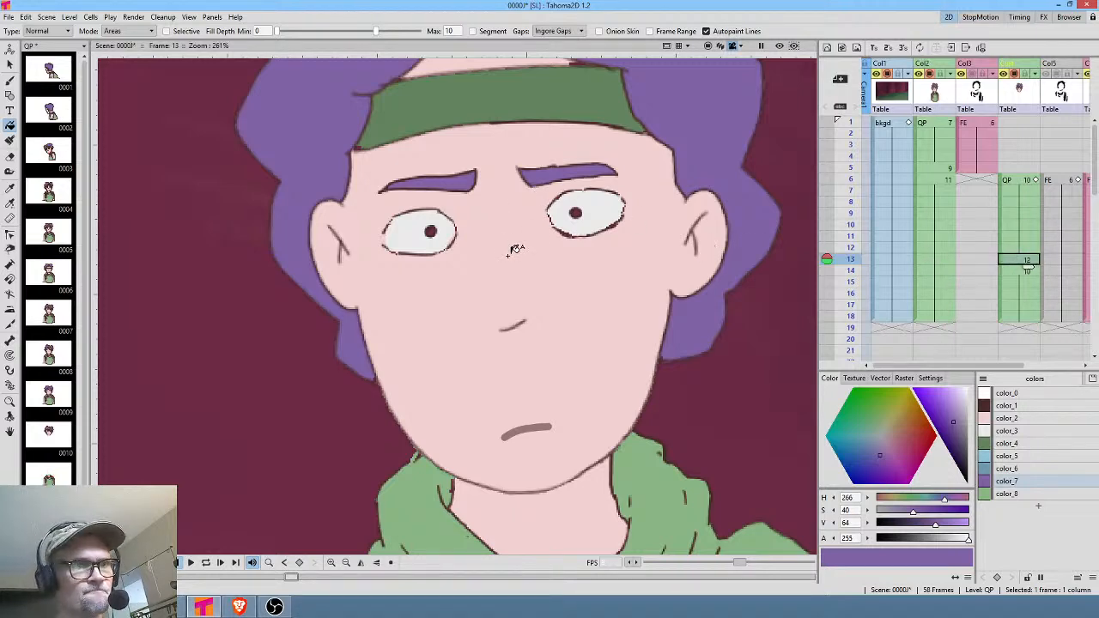
{"action": "scroll", "coordinate": [536, 215], "scroll_direction": "up", "scroll_amount": 2}
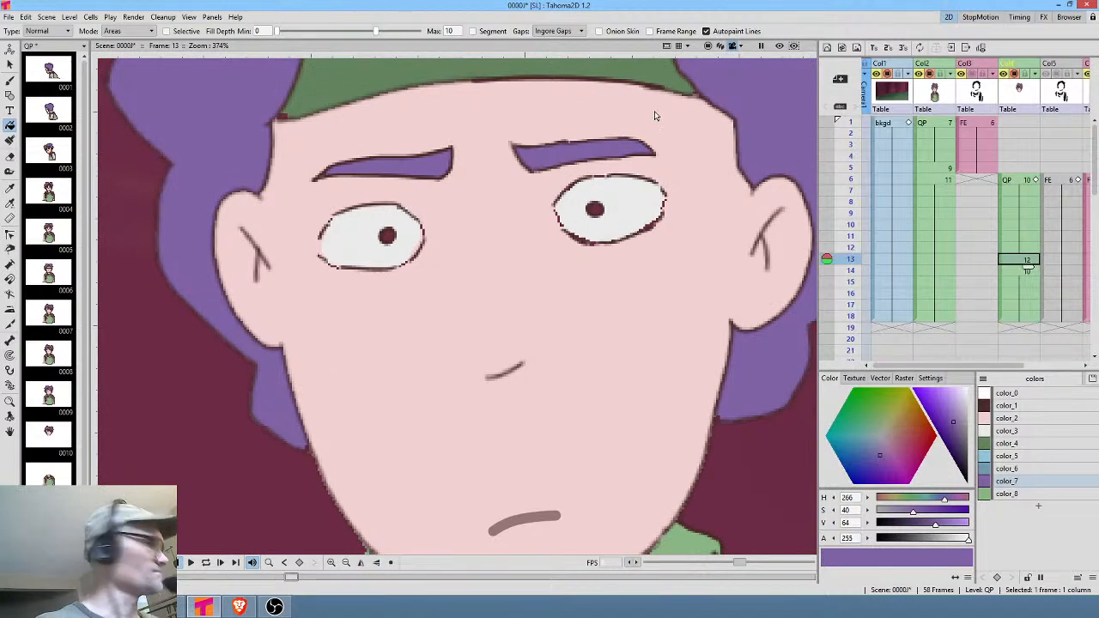
Select both eyebrows freehand on the frame 13 drawing, rotate them -1.73° and move them 4.95 px in X and -13.95 px in Y.
{"action": "key", "text": "s"}
{"action": "mouse_move", "coordinate": [661, 118]}
{"action": "left_mouse_down"}
{"action": "mouse_move", "coordinate": [347, 131]}
{"action": "mouse_move", "coordinate": [291, 190]}
{"action": "mouse_move", "coordinate": [466, 197]}
{"action": "mouse_move", "coordinate": [584, 177]}
{"action": "mouse_move", "coordinate": [673, 152]}
{"action": "mouse_move", "coordinate": [685, 144]}
{"action": "mouse_move", "coordinate": [672, 118]}
{"action": "left_mouse_up"}
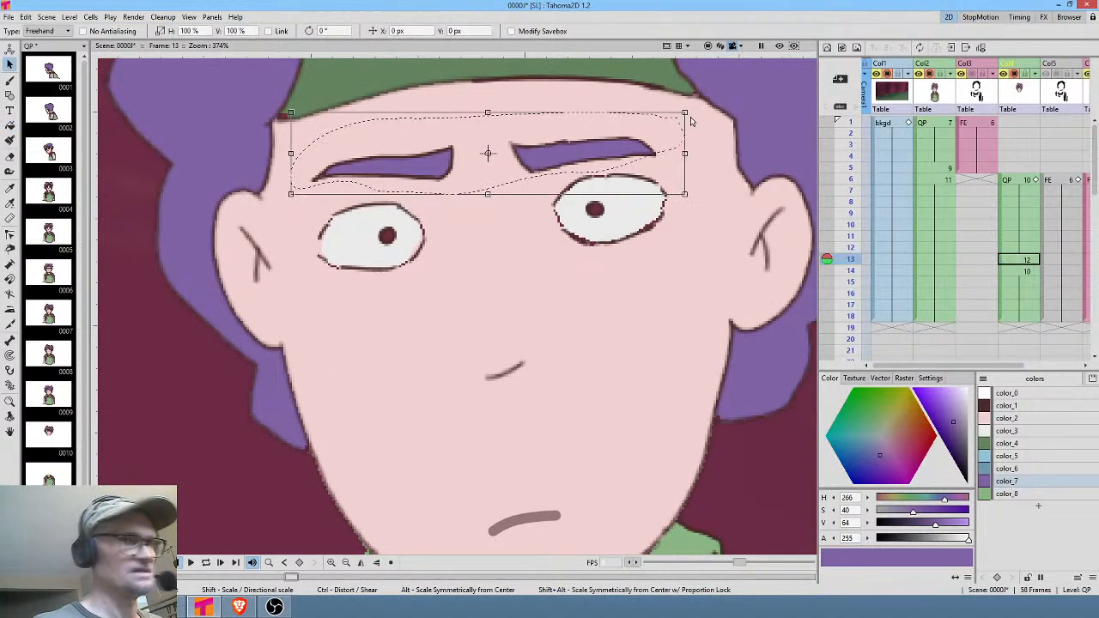
{"action": "left_click", "coordinate": [709, 144]}
{"action": "mouse_move", "coordinate": [687, 135]}
{"action": "left_mouse_down"}
{"action": "mouse_move", "coordinate": [375, 122]}
{"action": "mouse_move", "coordinate": [279, 194]}
{"action": "mouse_move", "coordinate": [461, 196]}
{"action": "mouse_move", "coordinate": [670, 157]}
{"action": "mouse_move", "coordinate": [688, 135]}
{"action": "left_mouse_up"}
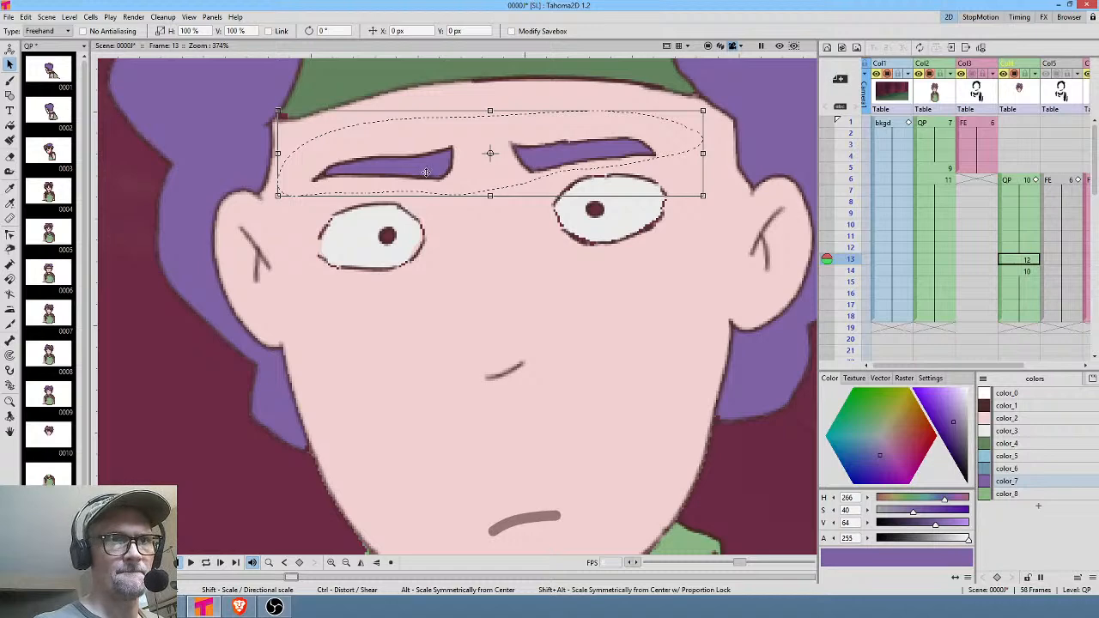
{"action": "left_click_drag", "start_coordinate": [710, 202], "coordinate": [709, 195]}
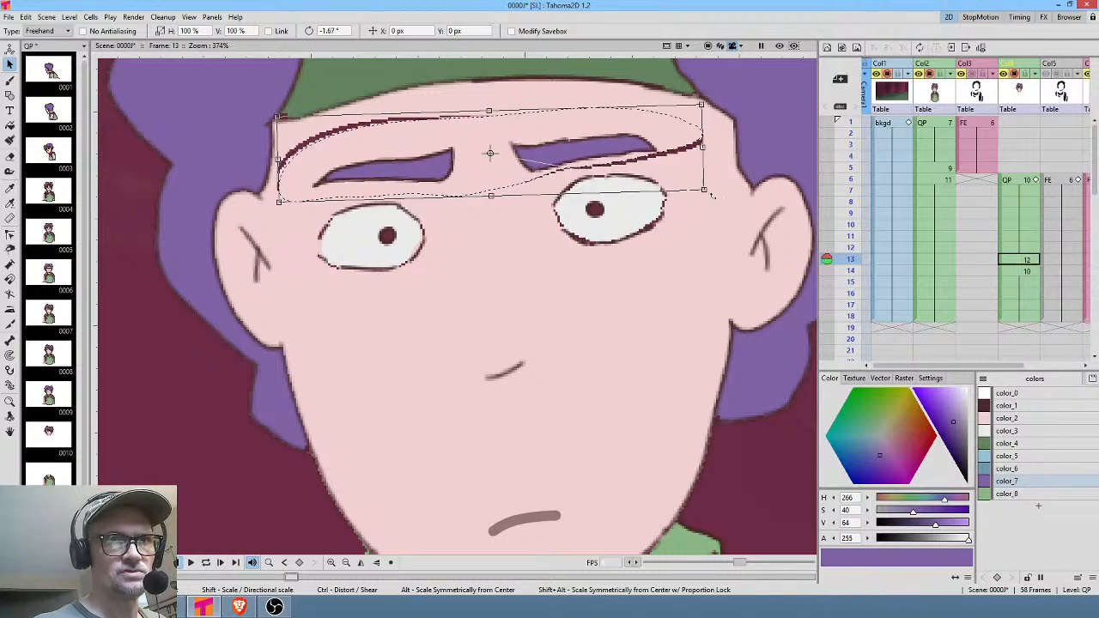
{"action": "left_click_drag", "start_coordinate": [523, 172], "coordinate": [521, 176]}
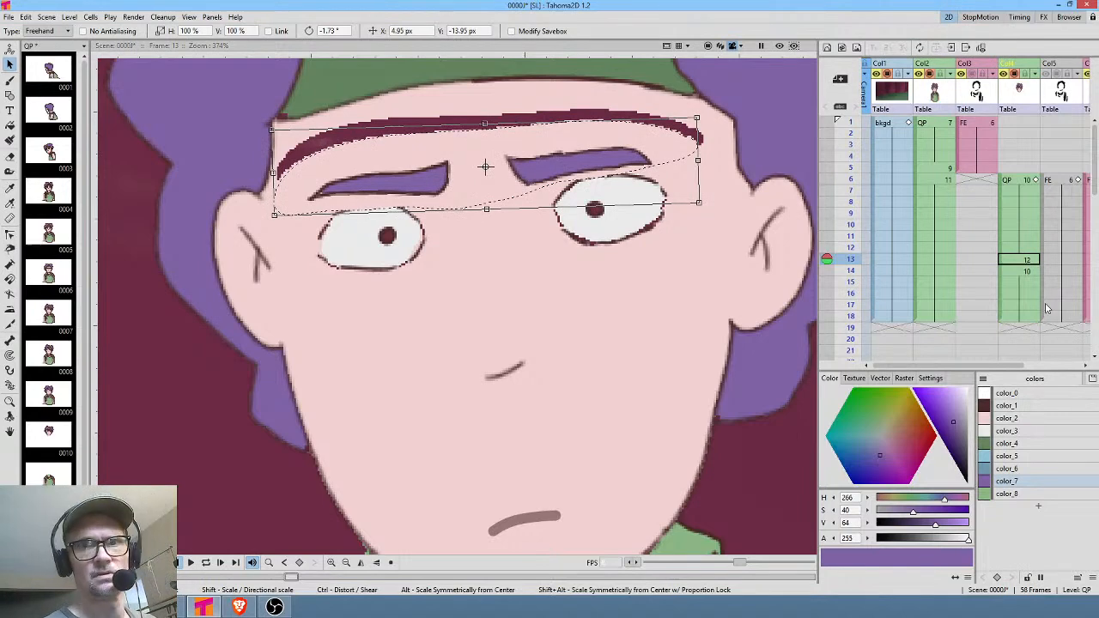
{"action": "left_click", "coordinate": [1024, 268]}
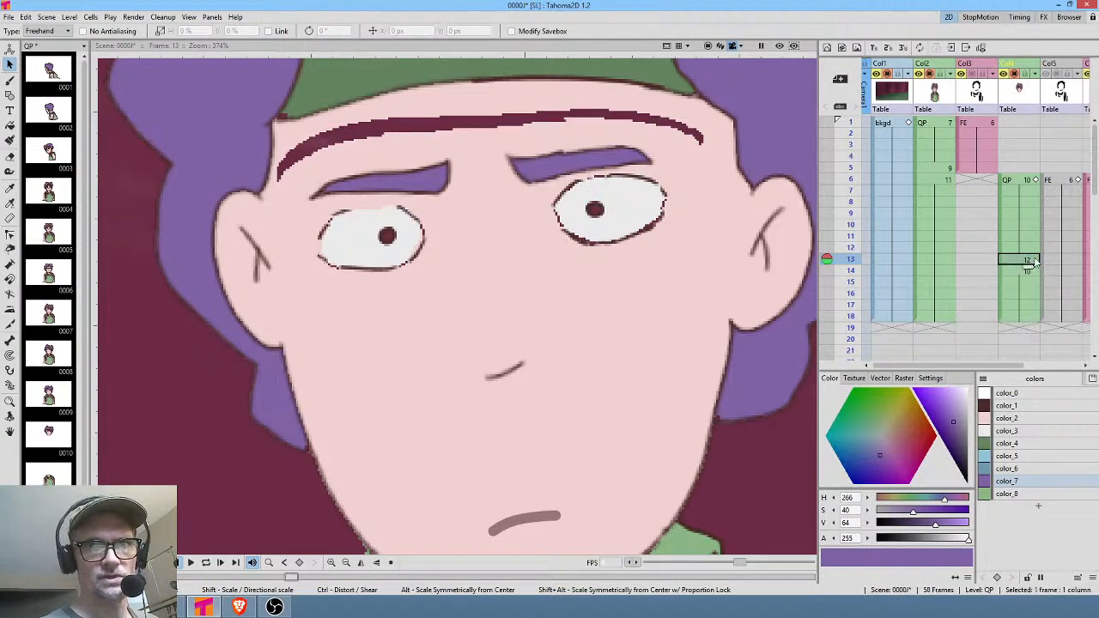
Extend the frame 13 face drawing in Col4 through frame 18 and delete the displaced cells at frames 19 to 23.
{"action": "left_click_drag", "start_coordinate": [1028, 269], "coordinate": [1030, 318]}
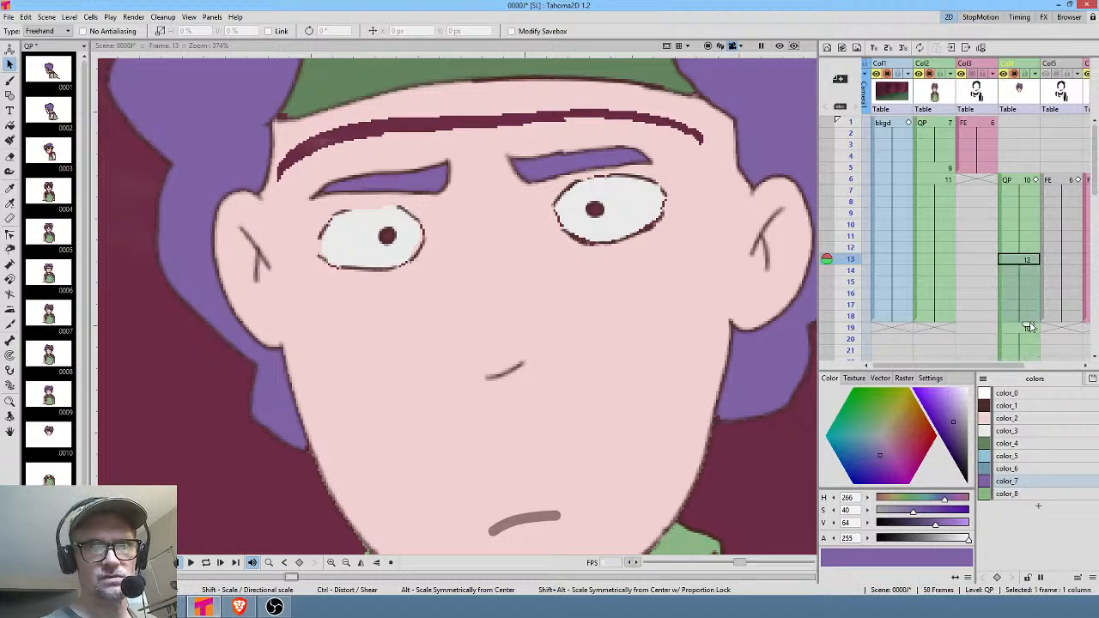
{"action": "left_click", "coordinate": [1018, 327]}
{"action": "scroll", "coordinate": [1018, 330], "scroll_direction": "down", "scroll_amount": 5}
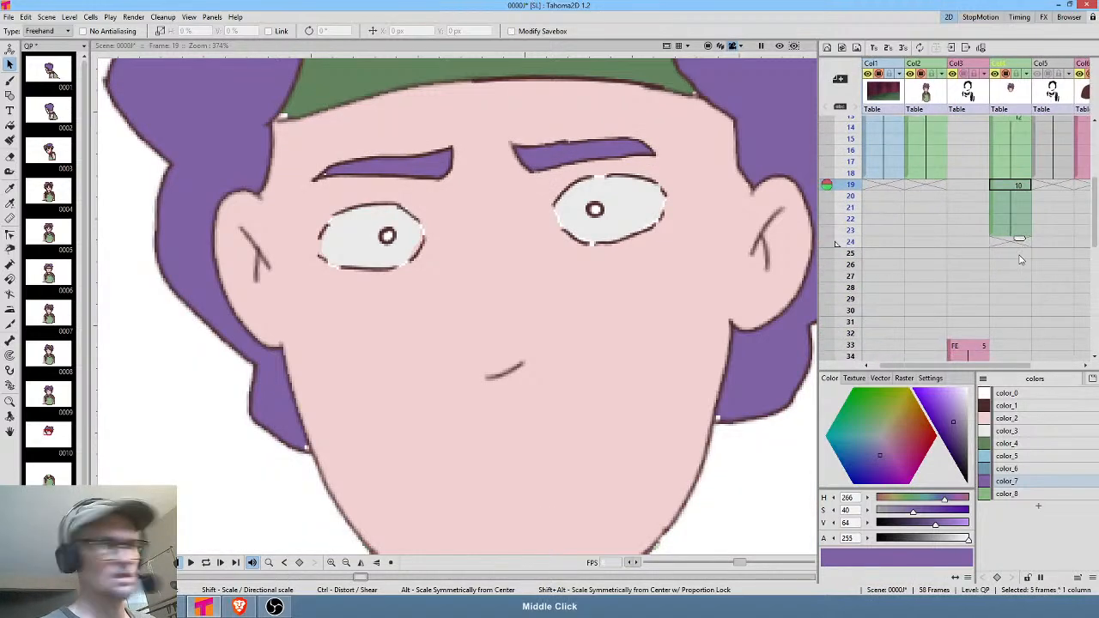
{"action": "key", "text": "Delete"}
{"action": "scroll", "coordinate": [1020, 249], "scroll_direction": "up", "scroll_amount": 3}
Paint over the lower outlines of both eyes on the frame 13 drawing with skin colour color_2, in Lines & Areas mode.
{"action": "left_click", "coordinate": [1020, 214]}
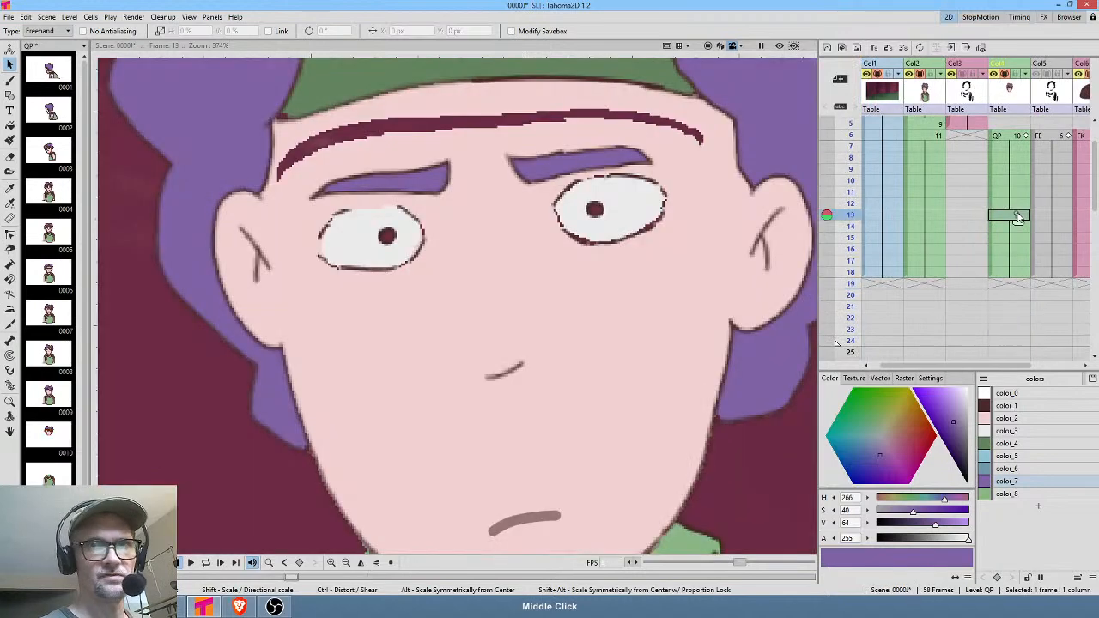
{"action": "left_click", "coordinate": [1022, 418]}
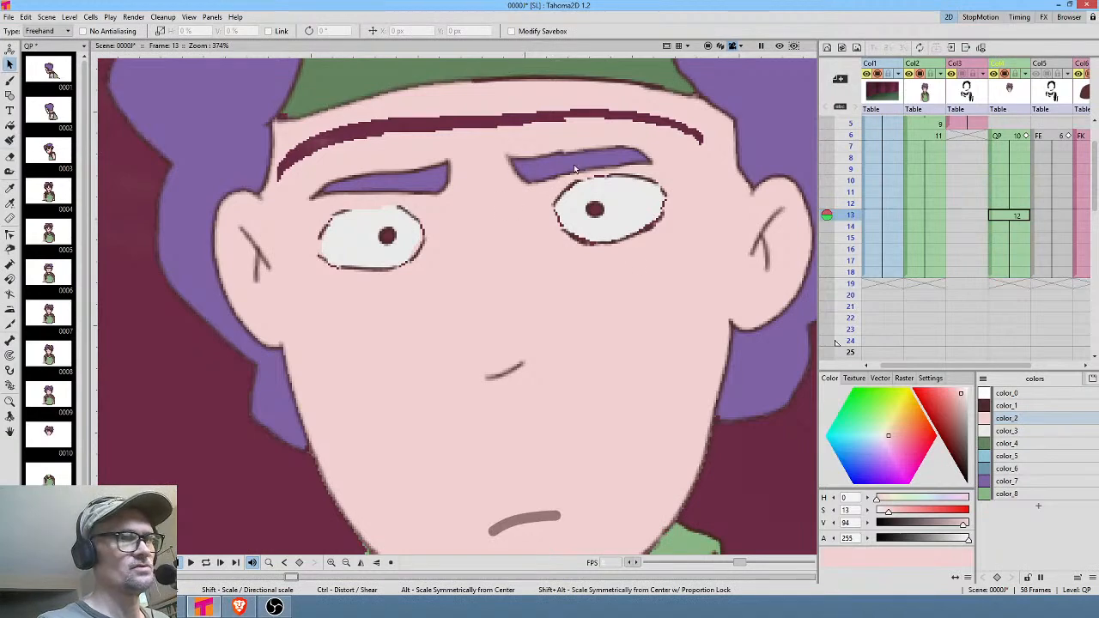
{"action": "middle_click", "coordinate": [616, 326]}
{"action": "key", "text": "k"}
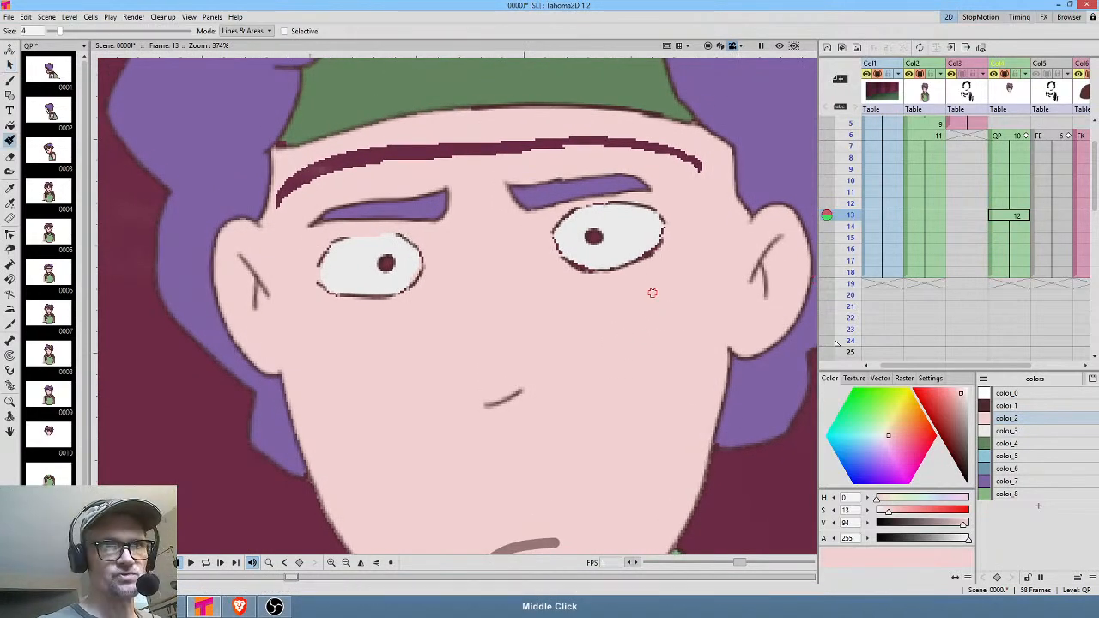
{"action": "mouse_move", "coordinate": [569, 274]}
{"action": "left_mouse_down"}
{"action": "mouse_move", "coordinate": [620, 265]}
{"action": "mouse_move", "coordinate": [585, 268]}
{"action": "mouse_move", "coordinate": [607, 269]}
{"action": "left_mouse_up"}
{"action": "mouse_move", "coordinate": [326, 305]}
{"action": "left_mouse_down"}
{"action": "mouse_move", "coordinate": [426, 295]}
{"action": "mouse_move", "coordinate": [346, 302]}
{"action": "mouse_move", "coordinate": [410, 284]}
{"action": "left_mouse_up"}
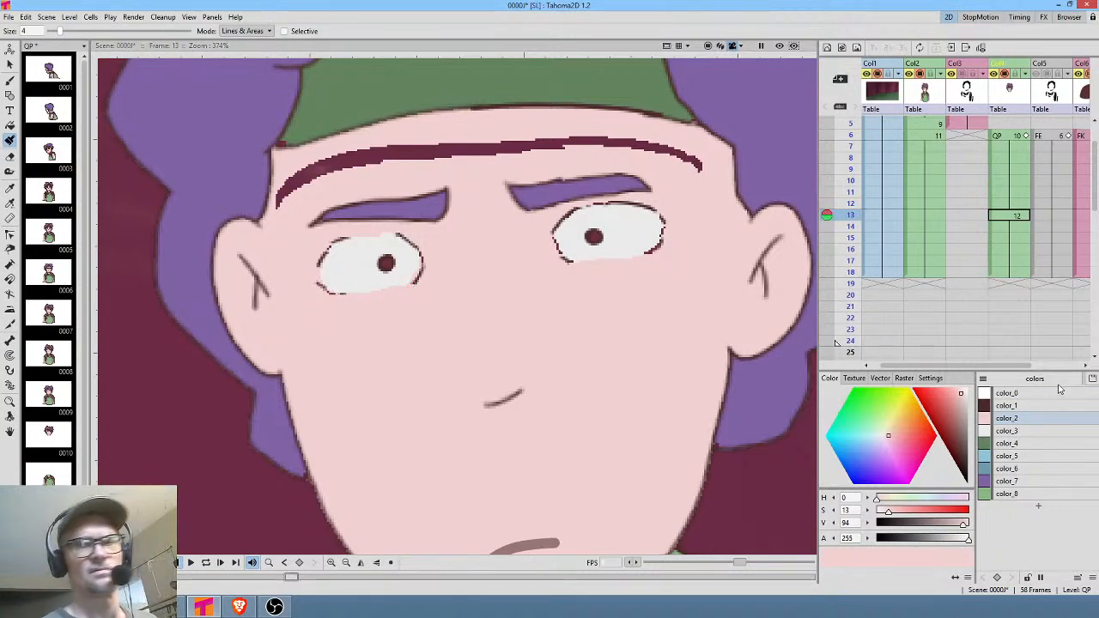
Brush the eye outlines back in with color_1 along the new narrower shape and add a short frown crease between the eyebrows.
{"action": "left_click", "coordinate": [1017, 407]}
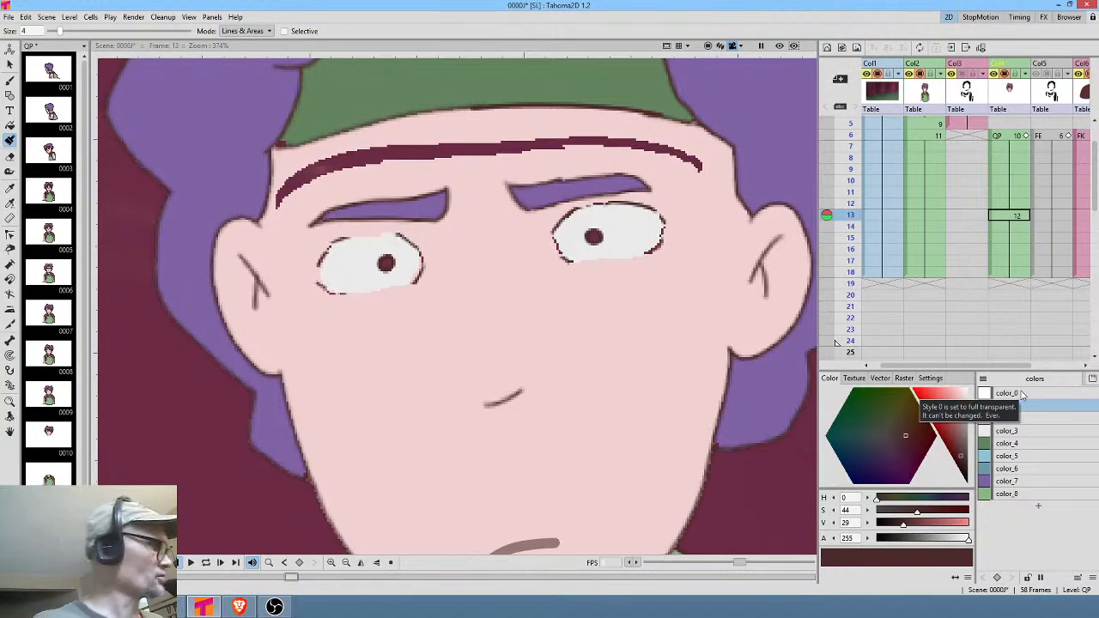
{"action": "key", "text": "b"}
{"action": "left_click_drag", "start_coordinate": [341, 239], "coordinate": [388, 234]}
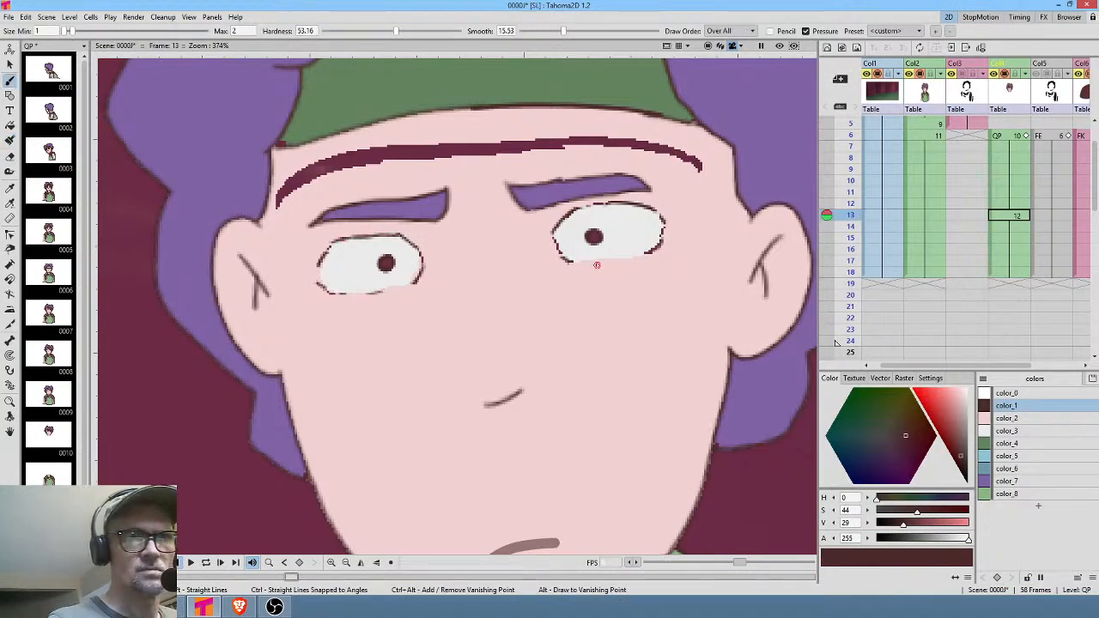
{"action": "left_click_drag", "start_coordinate": [597, 265], "coordinate": [653, 253]}
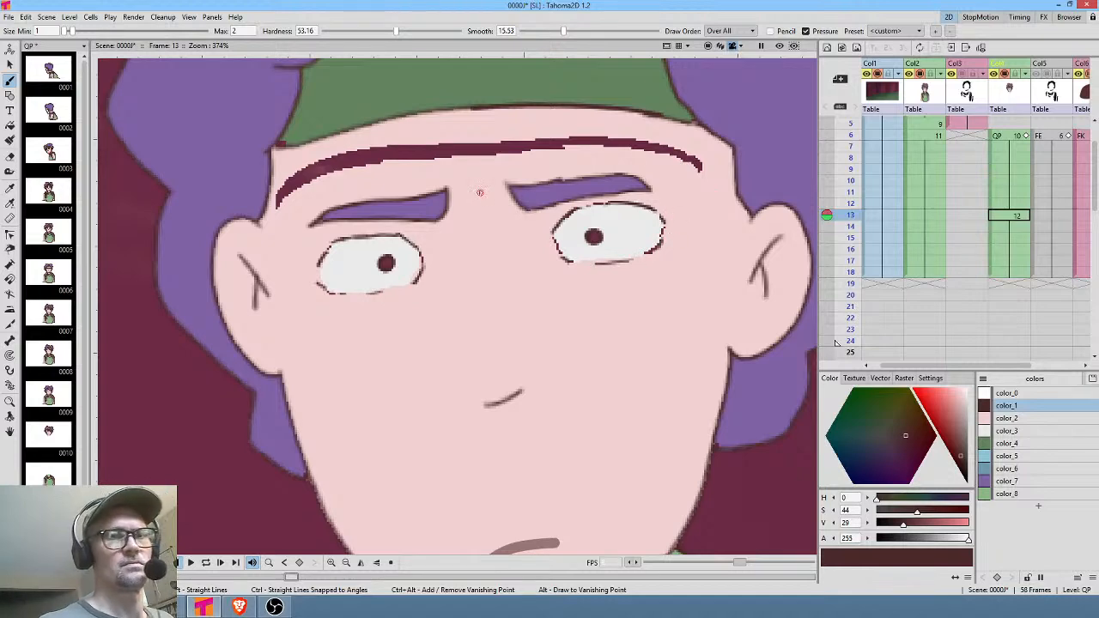
{"action": "left_click_drag", "start_coordinate": [479, 191], "coordinate": [477, 199]}
Fill the stray dark line across the forehead with skin colour color_2.
{"action": "left_click", "coordinate": [1006, 418]}
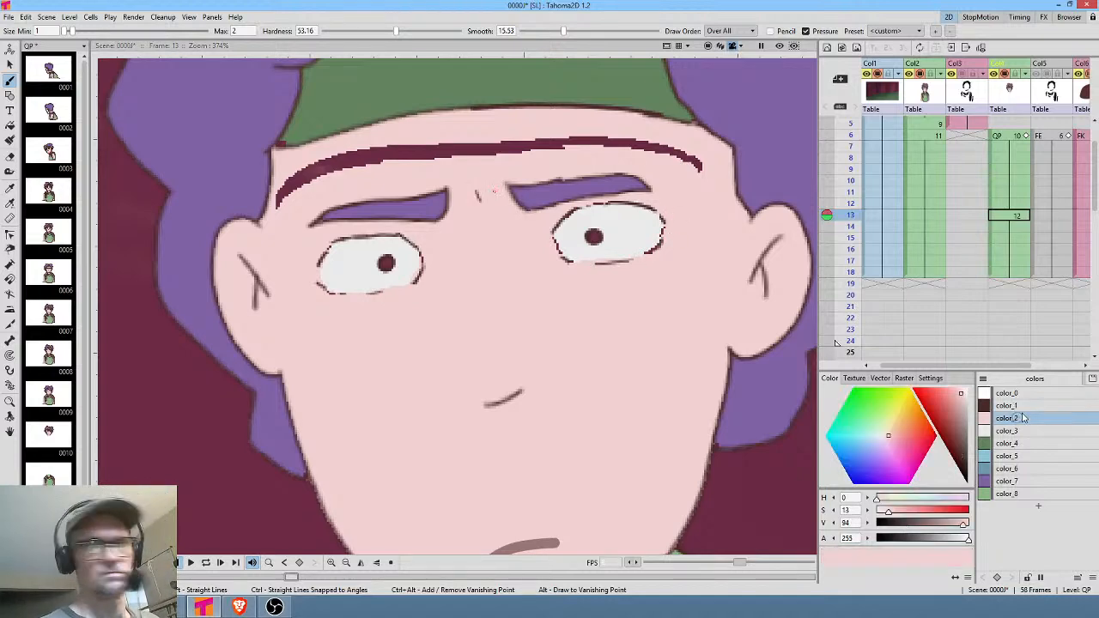
{"action": "key", "text": "f"}
{"action": "key", "text": "f"}
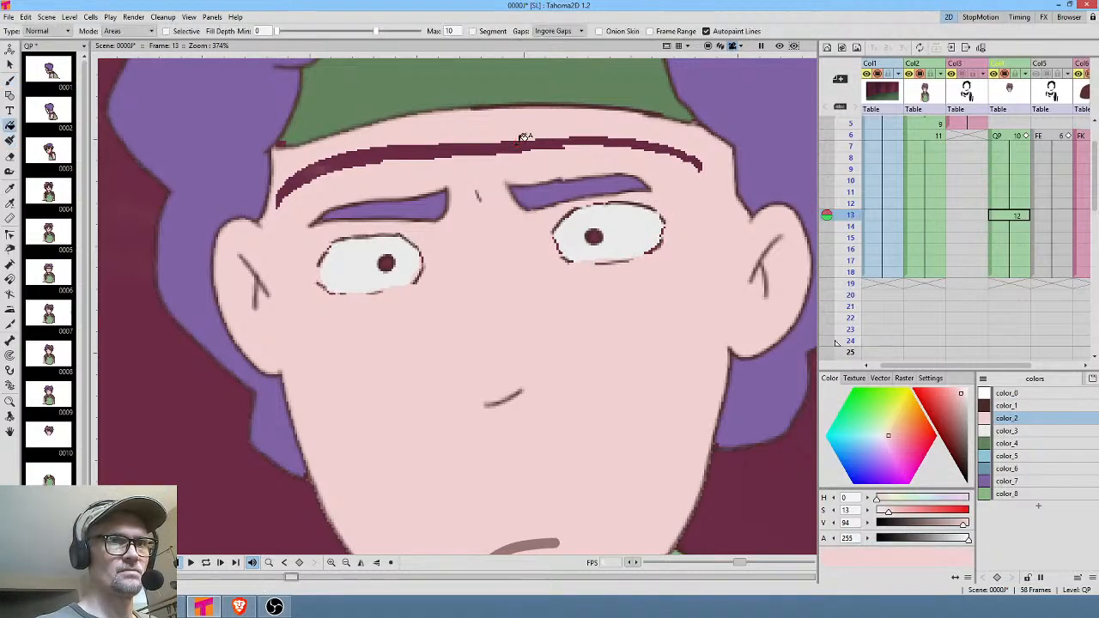
{"action": "left_click", "coordinate": [519, 141]}
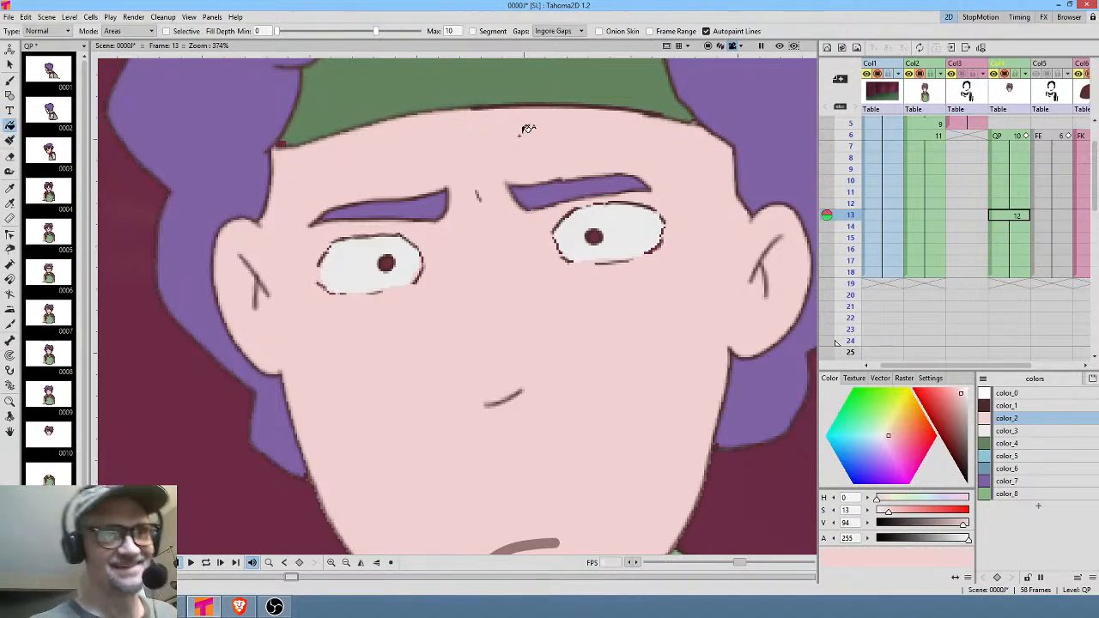
Save the scene together with all its levels.
{"action": "middle_click", "coordinate": [1010, 221]}
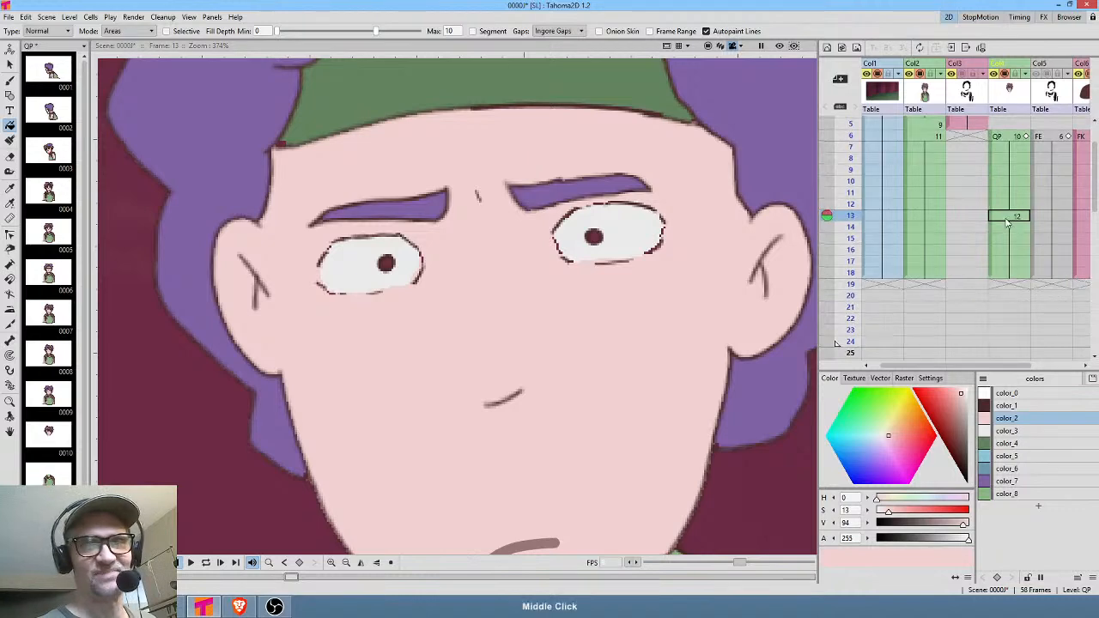
{"action": "left_click", "coordinate": [8, 16]}
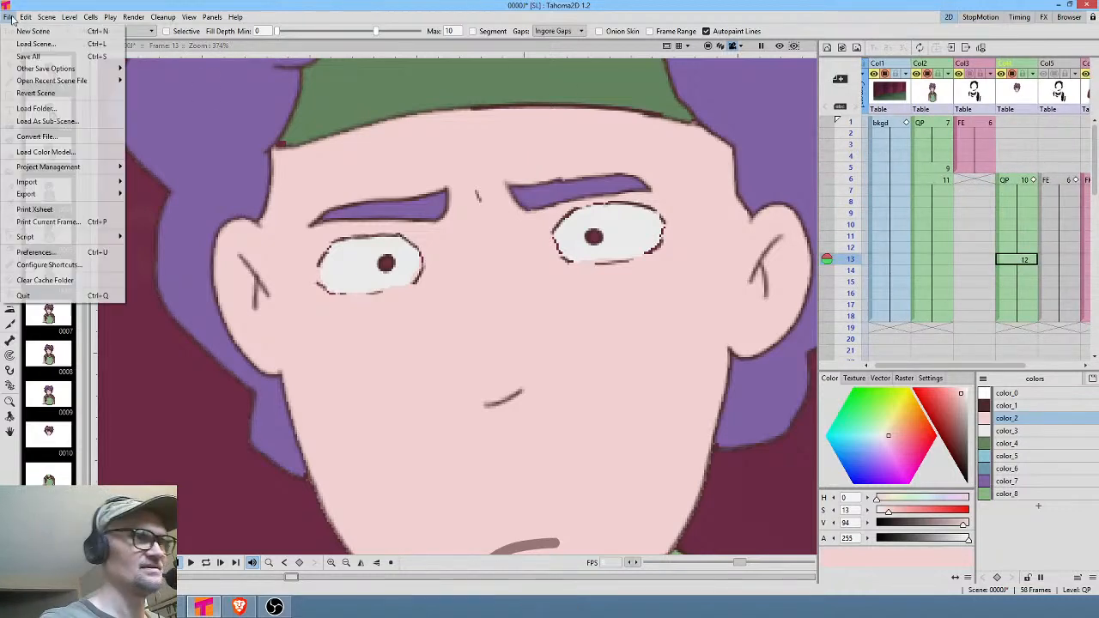
{"action": "left_click", "coordinate": [33, 58]}
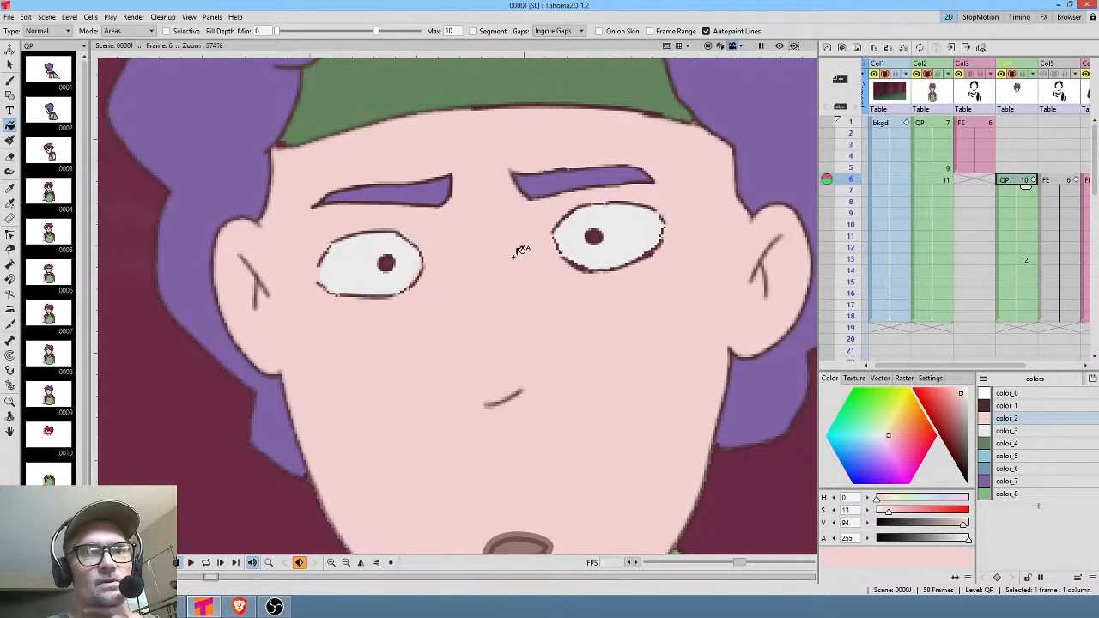
Flip the view horizontally back and forth at frame 6 to examine the face's proportions.
{"action": "scroll", "coordinate": [523, 247], "scroll_direction": "down", "scroll_amount": 3}
{"action": "scroll", "coordinate": [532, 251], "scroll_direction": "down", "scroll_amount": 2}
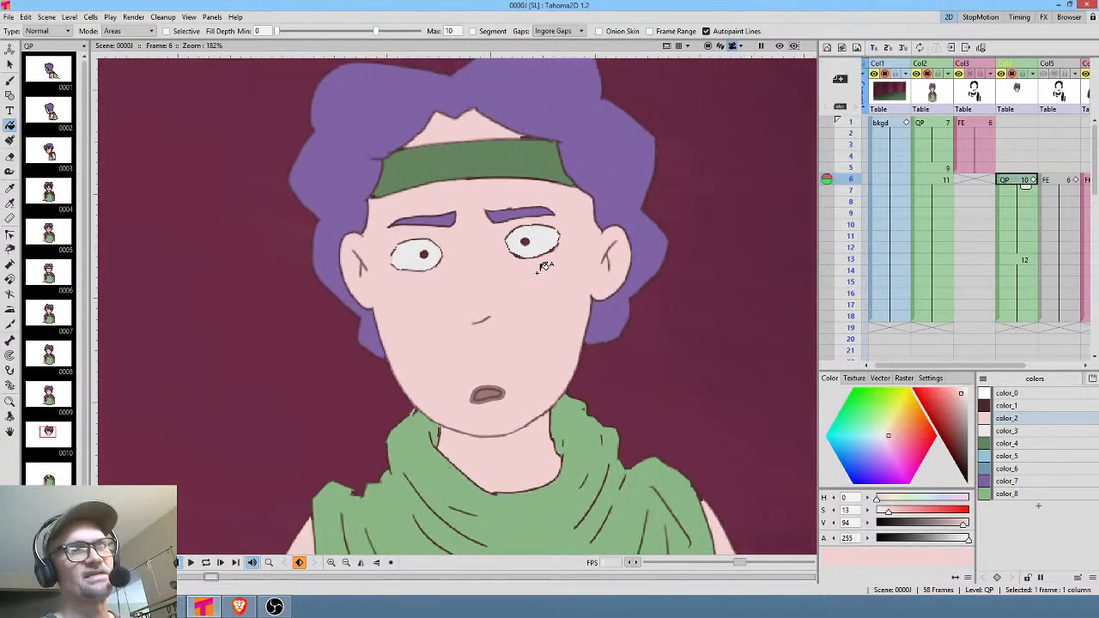
{"action": "key", "text": "shift+h"}
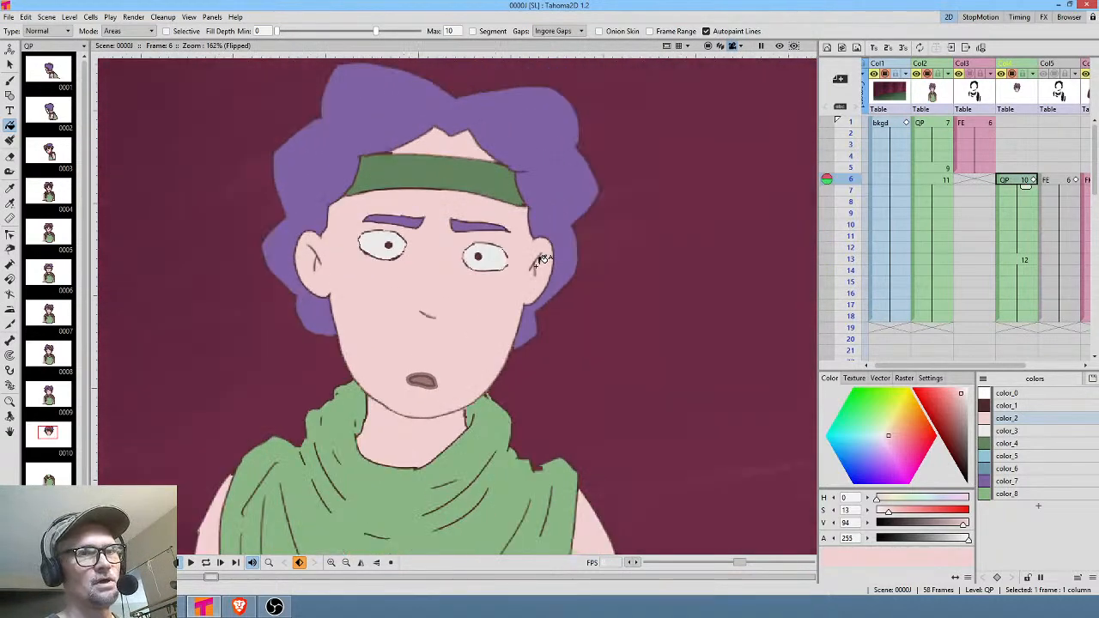
{"action": "key", "text": "shift+h"}
{"action": "key", "text": "shift+h"}
{"action": "key", "text": "shift+h"}
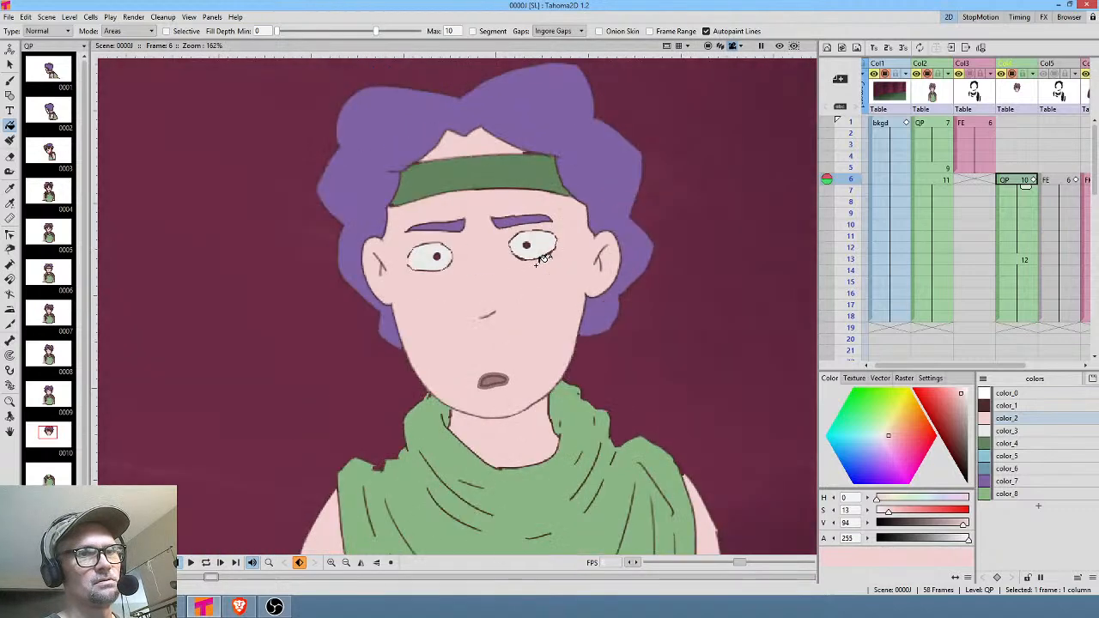
{"action": "key", "text": "shift+h"}
{"action": "key", "text": "shift+h"}
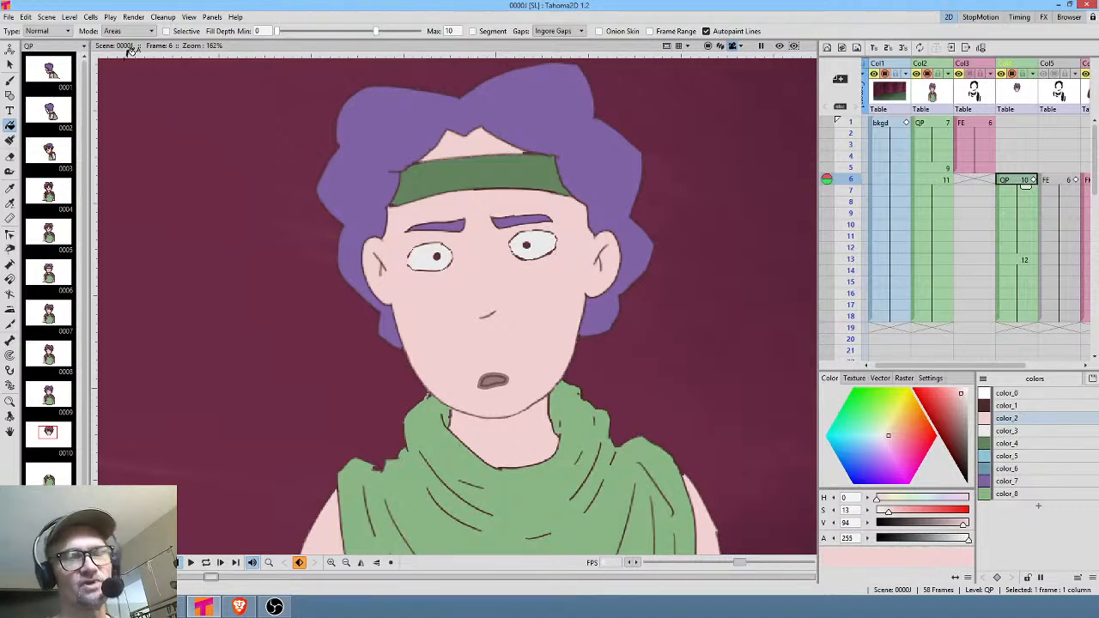
Compare the poses at frames 6 and 1, play the animation in a loop, and return to frame 1.
{"action": "scroll", "coordinate": [313, 127], "scroll_direction": "down", "scroll_amount": 2}
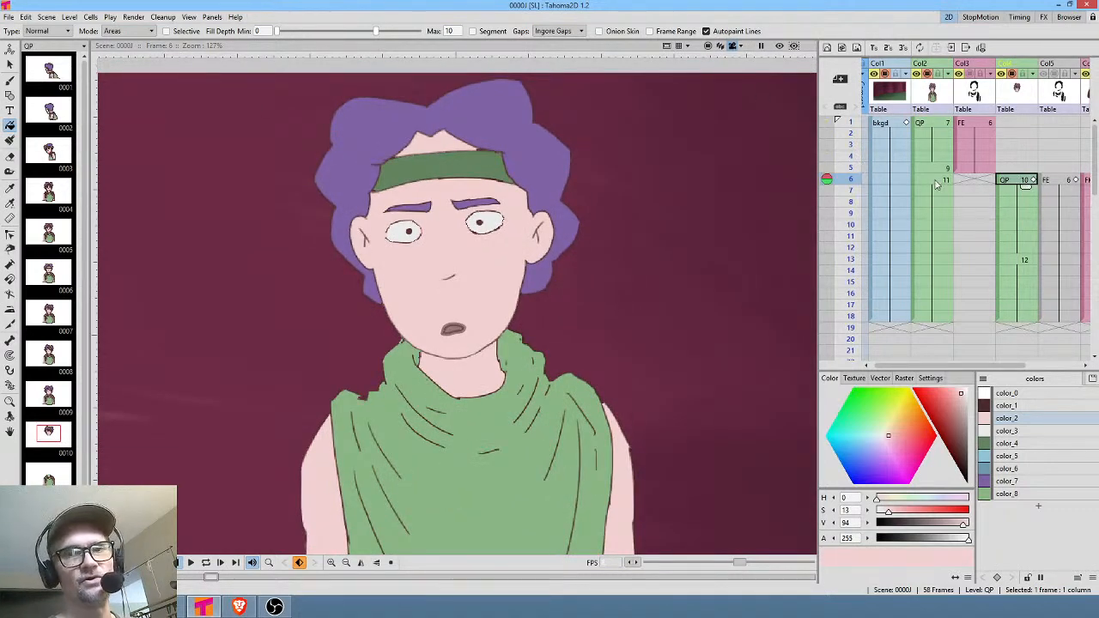
{"action": "left_click", "coordinate": [936, 182]}
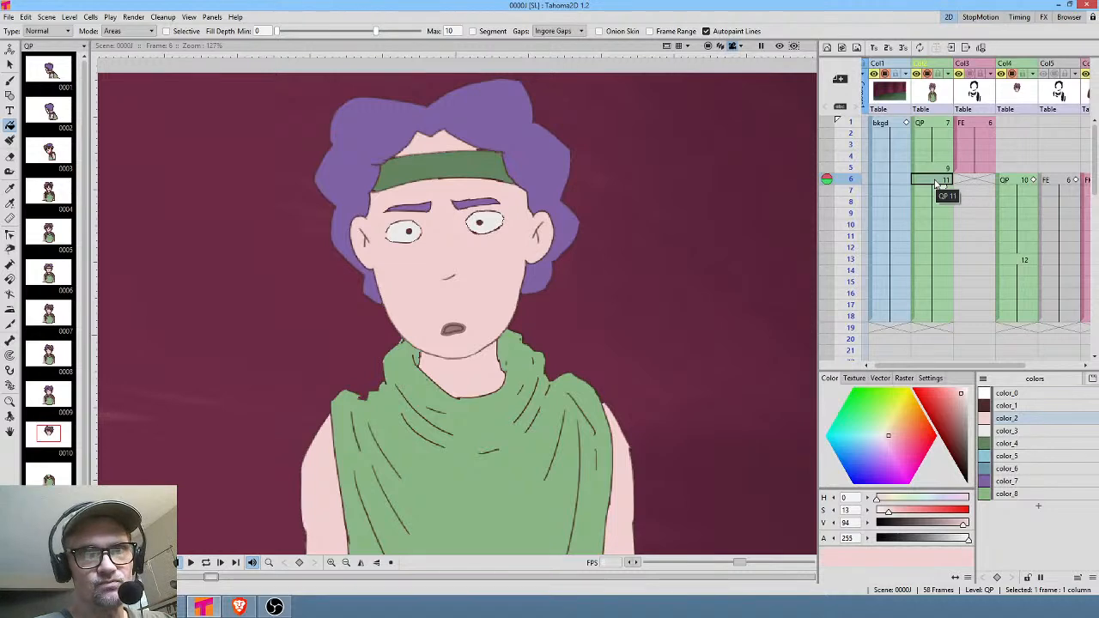
{"action": "left_click", "coordinate": [933, 127]}
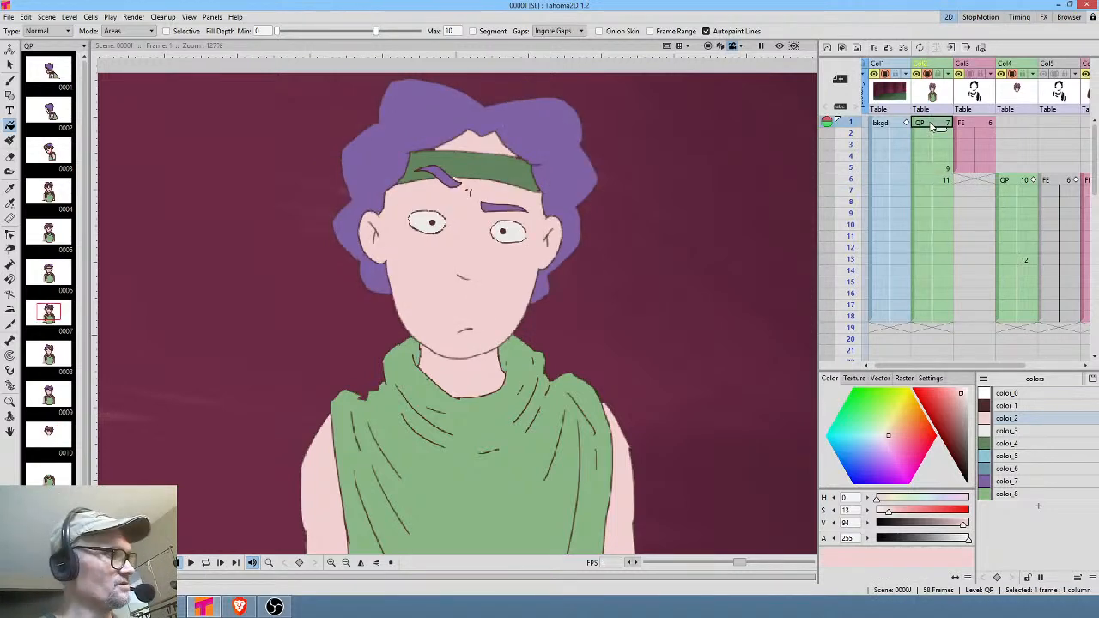
{"action": "scroll", "coordinate": [598, 249], "scroll_direction": "down", "scroll_amount": 2}
{"action": "scroll", "coordinate": [559, 245], "scroll_direction": "down", "scroll_amount": 1}
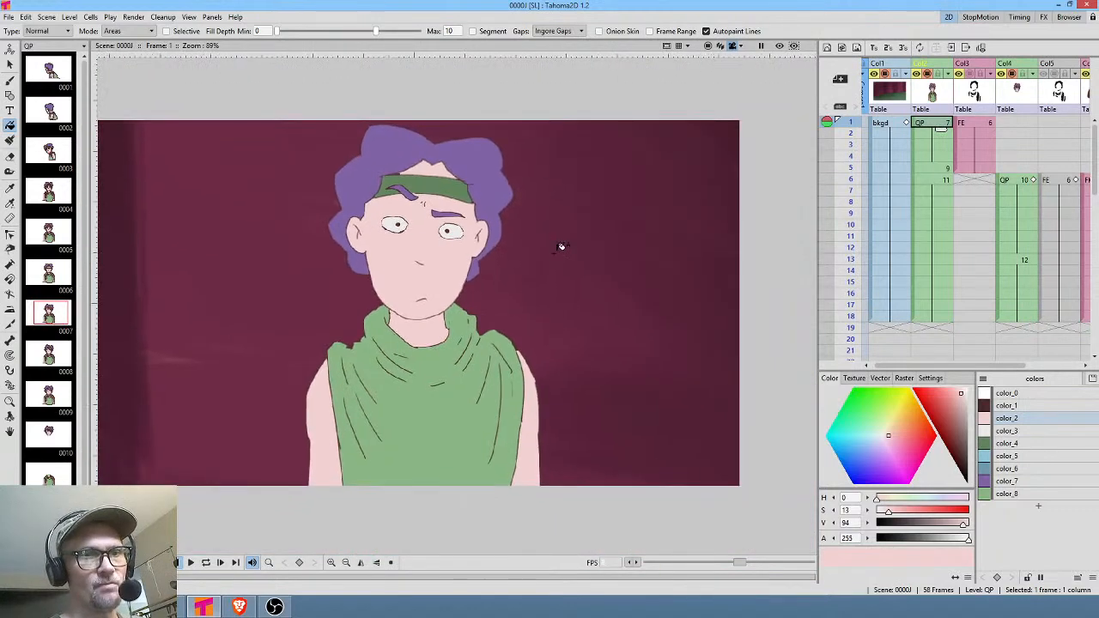
{"action": "scroll", "coordinate": [557, 248], "scroll_direction": "up", "scroll_amount": 3}
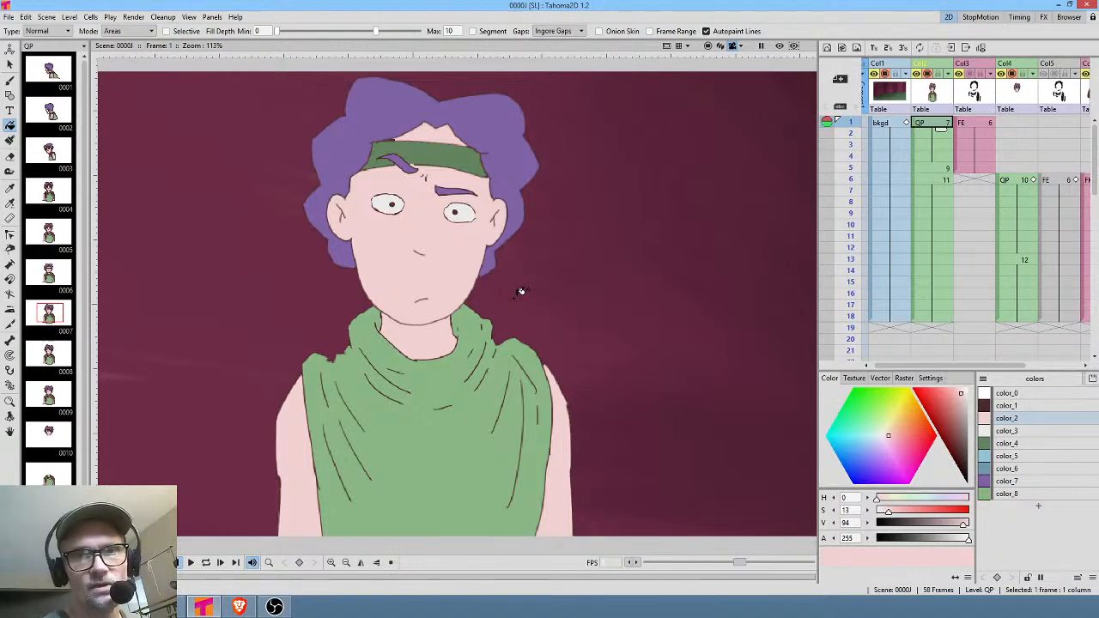
{"action": "key", "text": "l"}
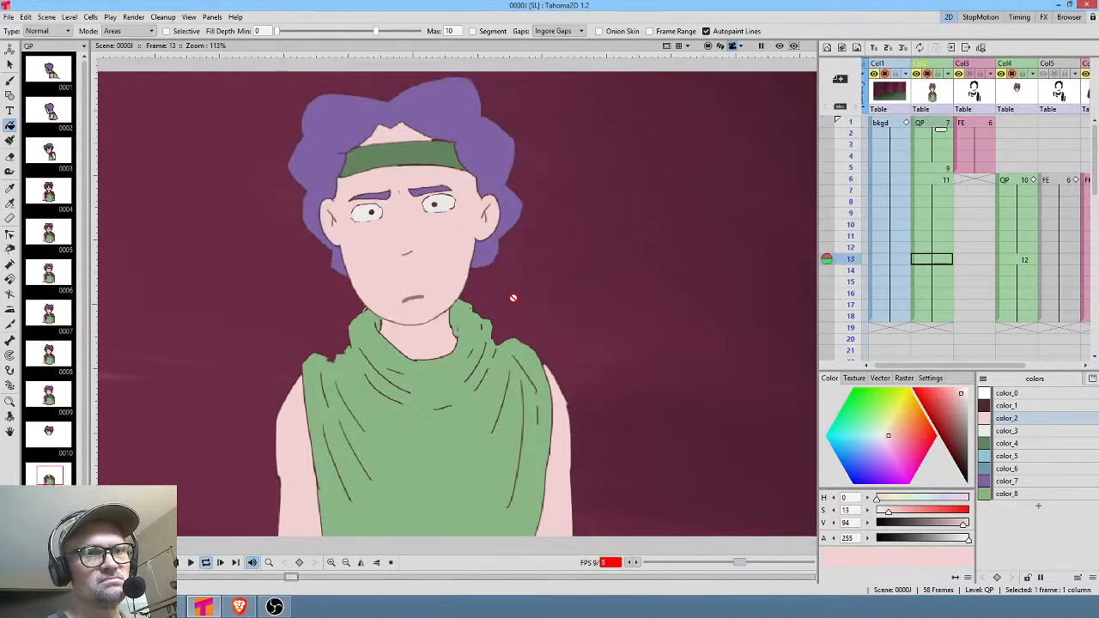
{"action": "key", "text": "l"}
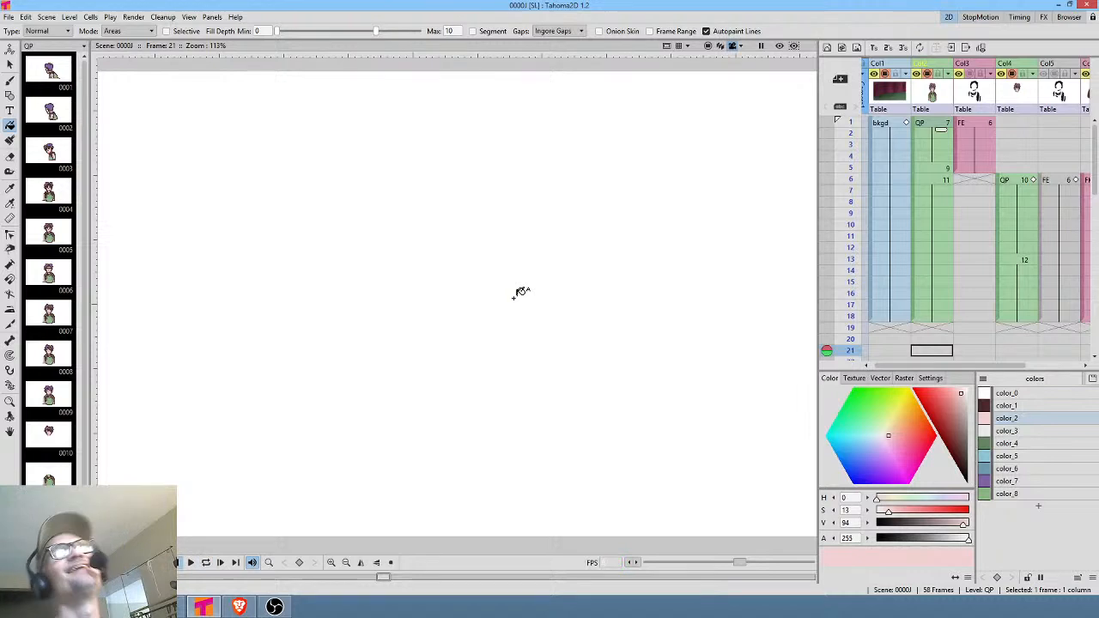
{"action": "key", "text": "alt+comma"}
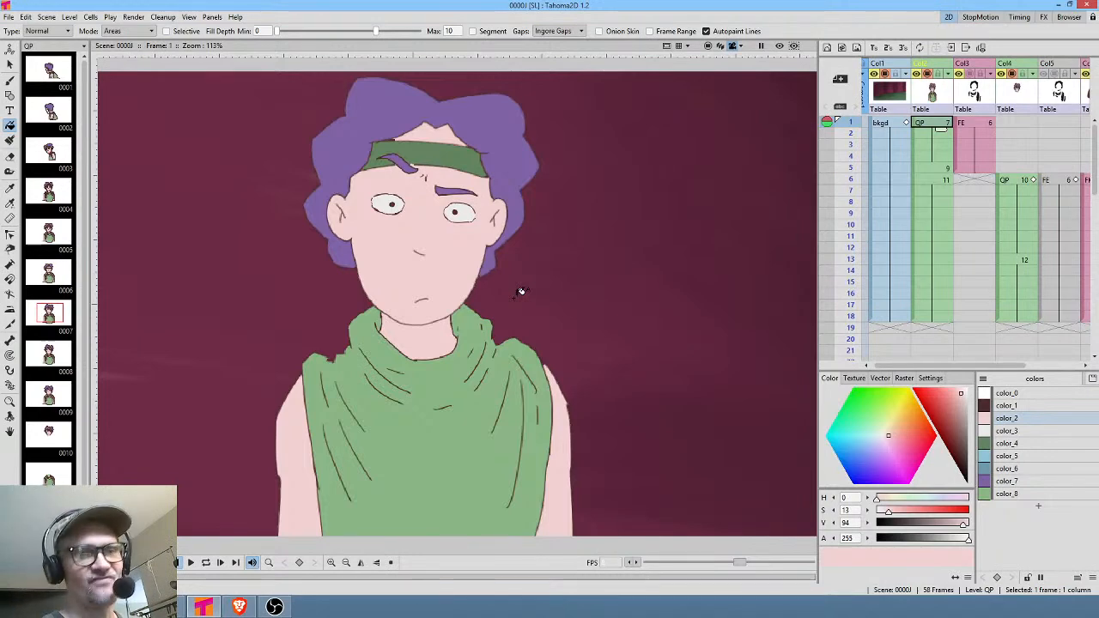
Insert six more hold frames at frame 17 across the scene so the final pose lasts through frame 24.
{"action": "left_click", "coordinate": [929, 303]}
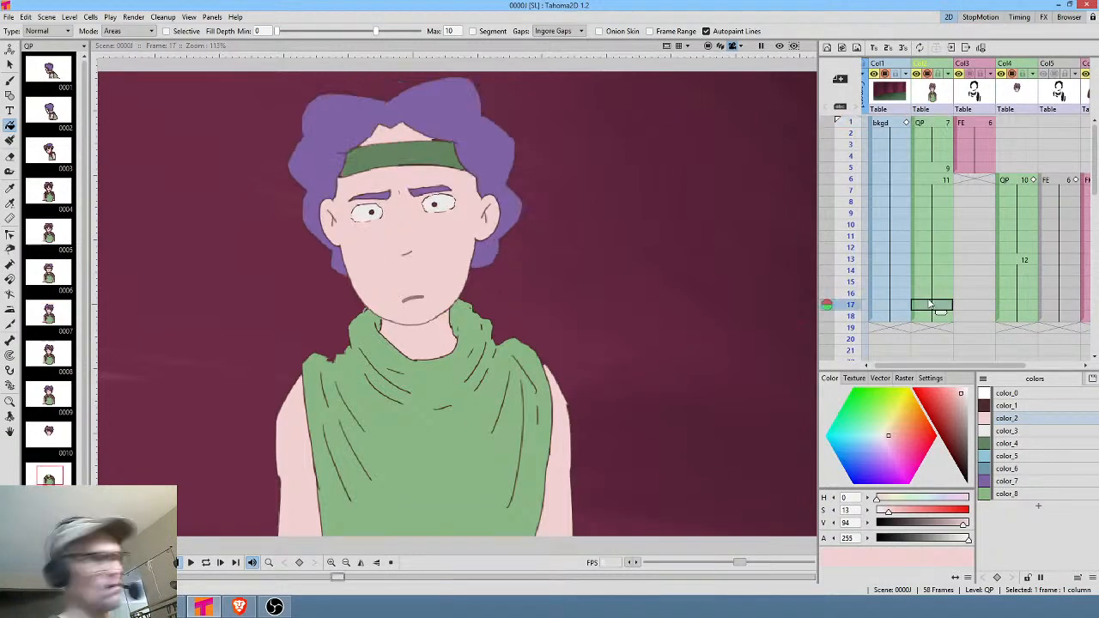
{"action": "key", "text": "Insert"}
{"action": "key", "text": "Insert"}
{"action": "key", "text": "Insert"}
{"action": "key", "text": "Insert"}
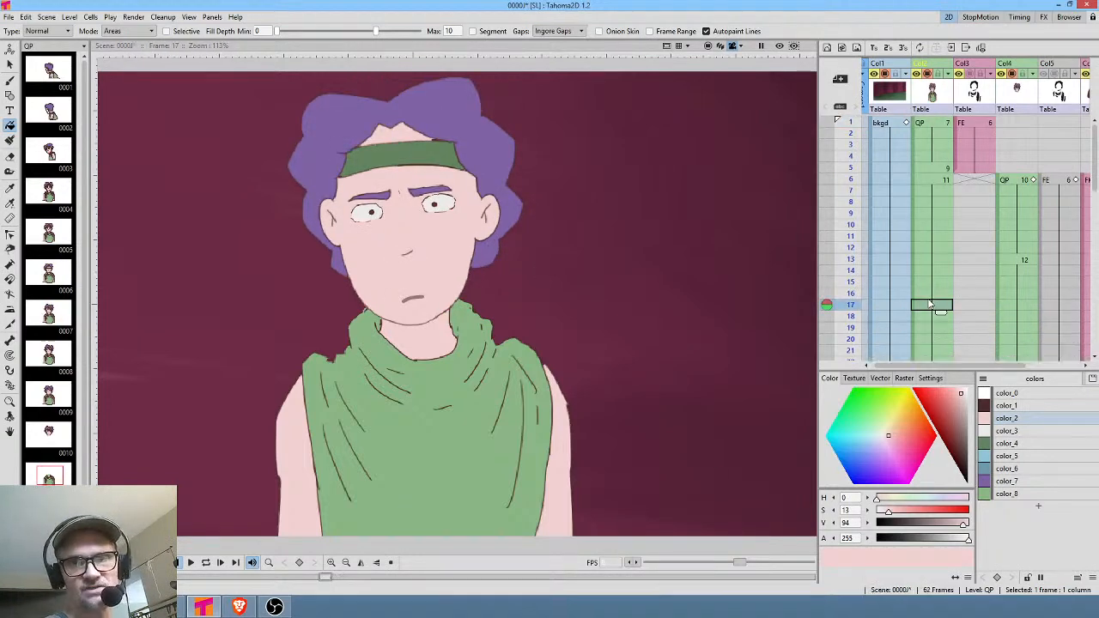
{"action": "scroll", "coordinate": [925, 304], "scroll_direction": "down", "scroll_amount": 3}
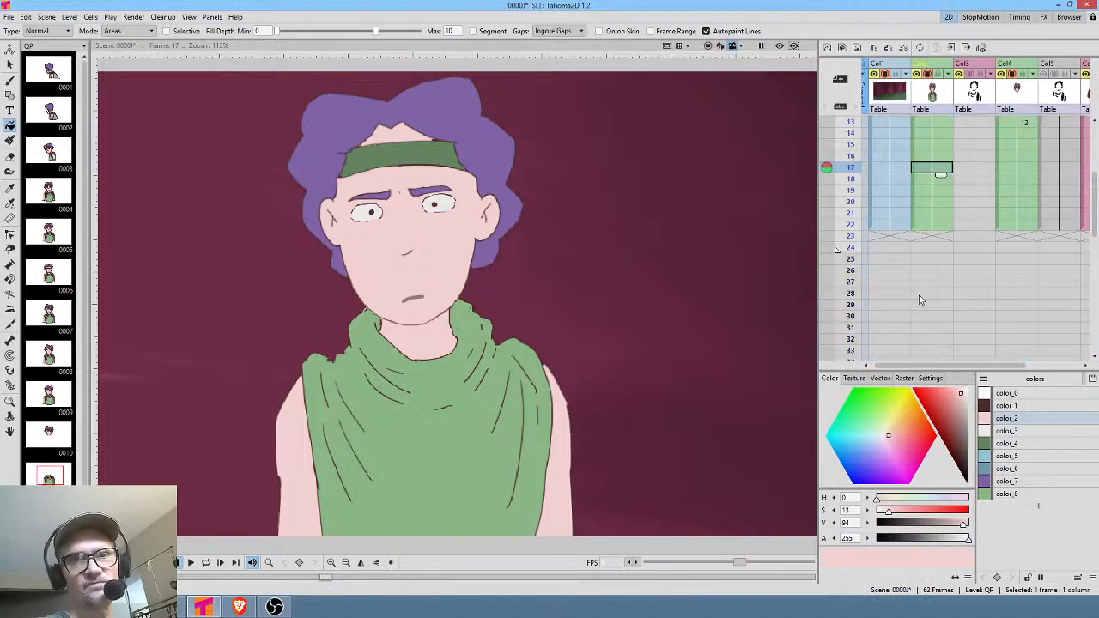
{"action": "key", "text": "Insert"}
{"action": "key", "text": "Insert"}
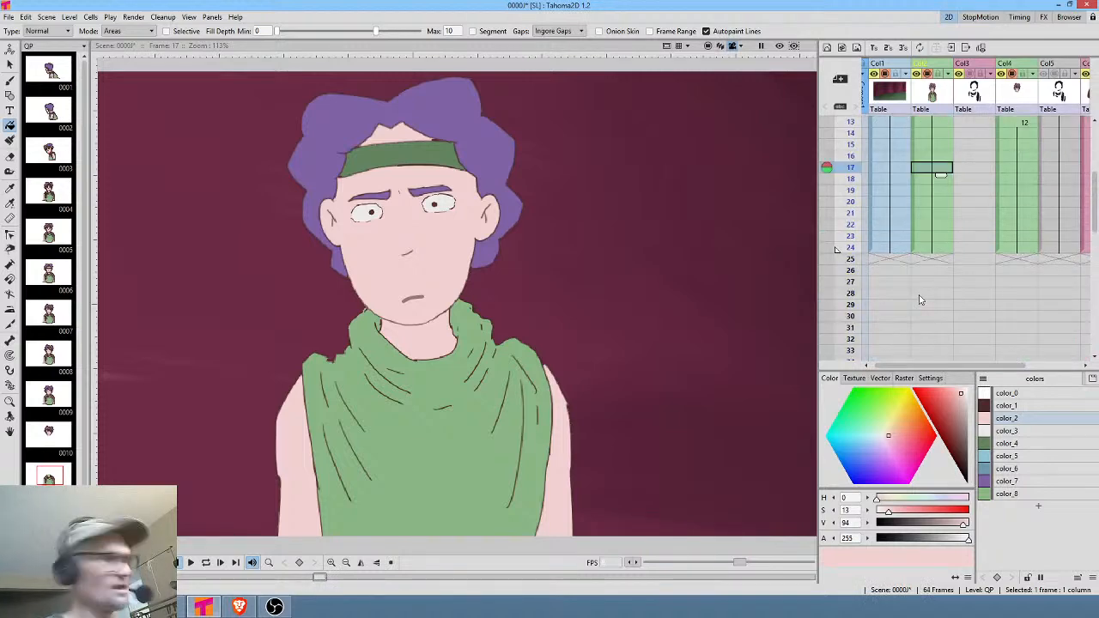
Loop the animation from frame 1 to check the longer final hold.
{"action": "key", "text": "alt+comma"}
{"action": "scroll", "coordinate": [584, 327], "scroll_direction": "down", "scroll_amount": 1}
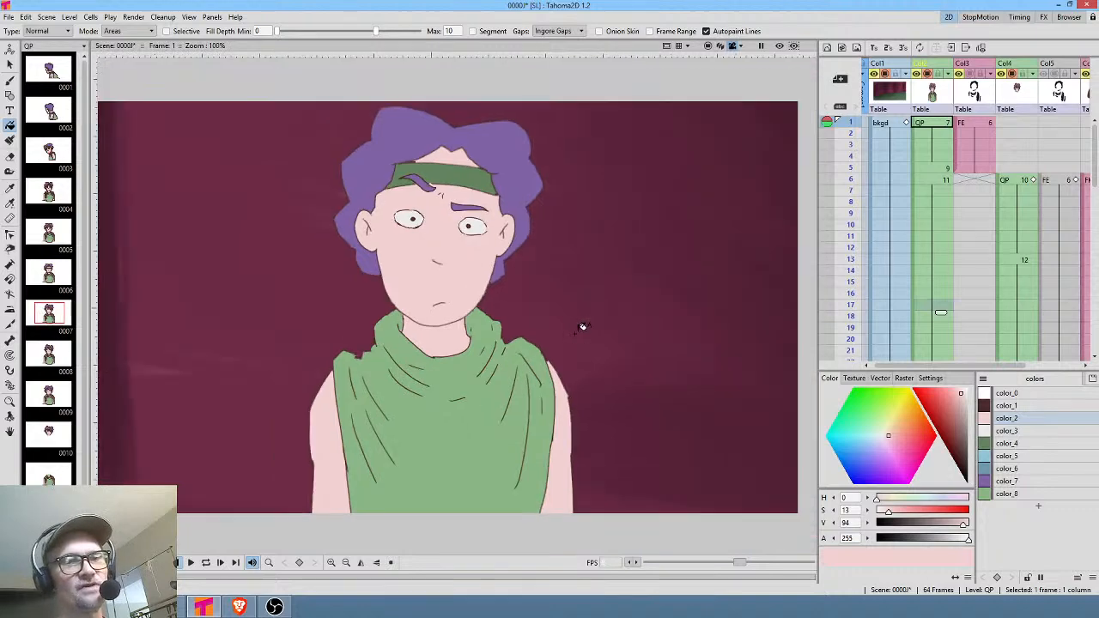
{"action": "mouse_move", "coordinate": [609, 326]}
{"action": "left_mouse_down"}
{"action": "mouse_move", "coordinate": [631, 323]}
{"action": "mouse_move", "coordinate": [592, 321]}
{"action": "left_mouse_up"}
{"action": "key", "text": "p"}
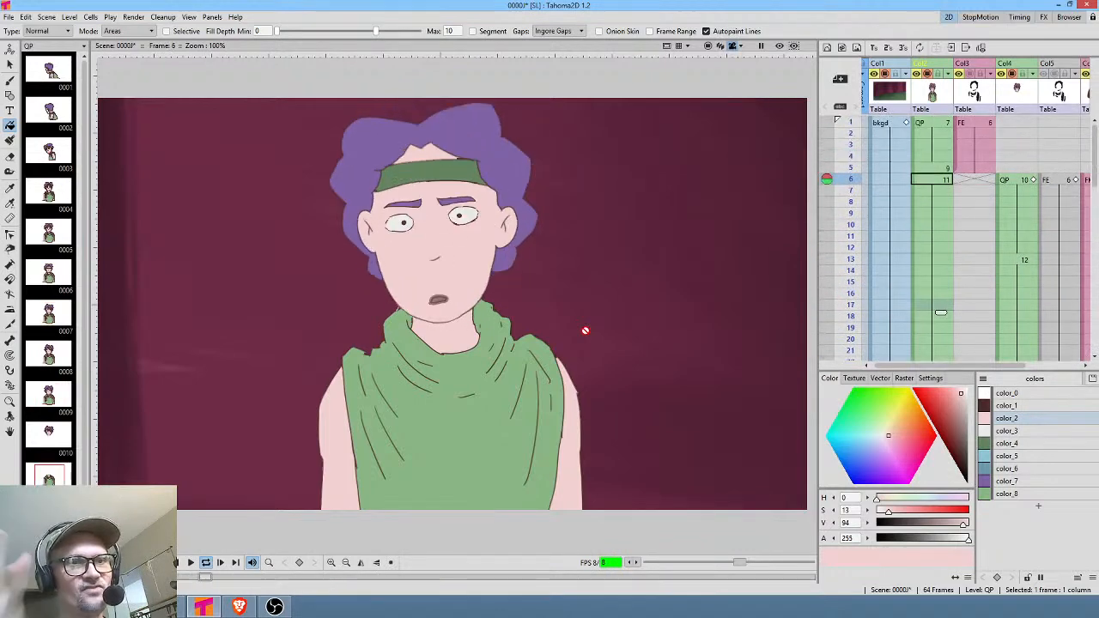
{"action": "key", "text": "l"}
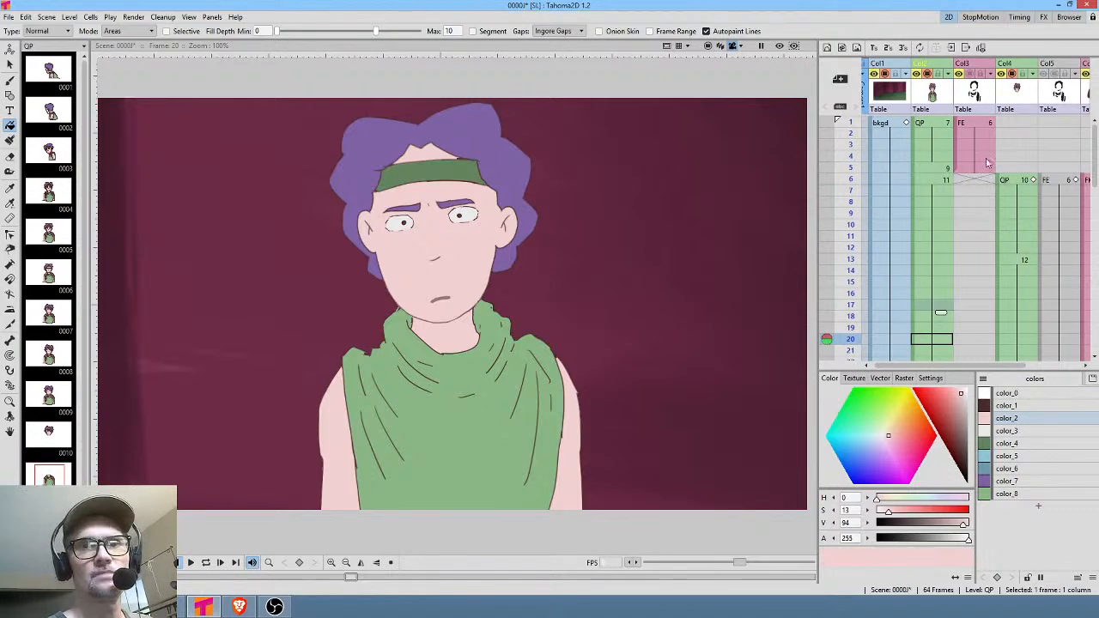
Turn on the preview of the hidden FE shading column Col5 and shift its drawings and keyframe from frame 6 to frame 1.
{"action": "left_click", "coordinate": [986, 125]}
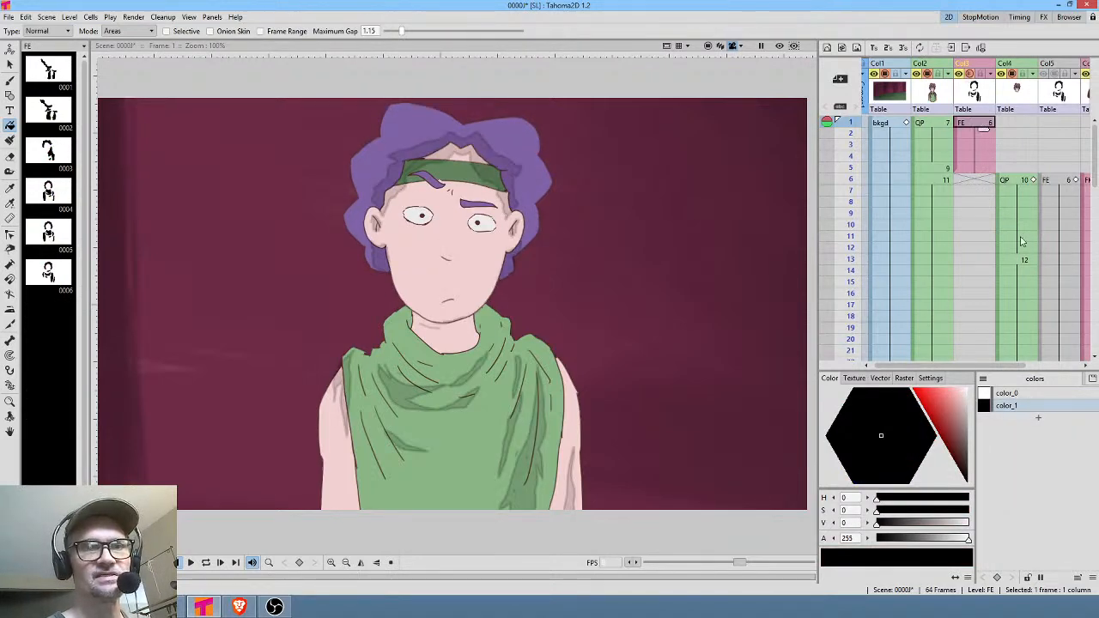
{"action": "scroll", "coordinate": [1021, 242], "scroll_direction": "right", "scroll_amount": 3}
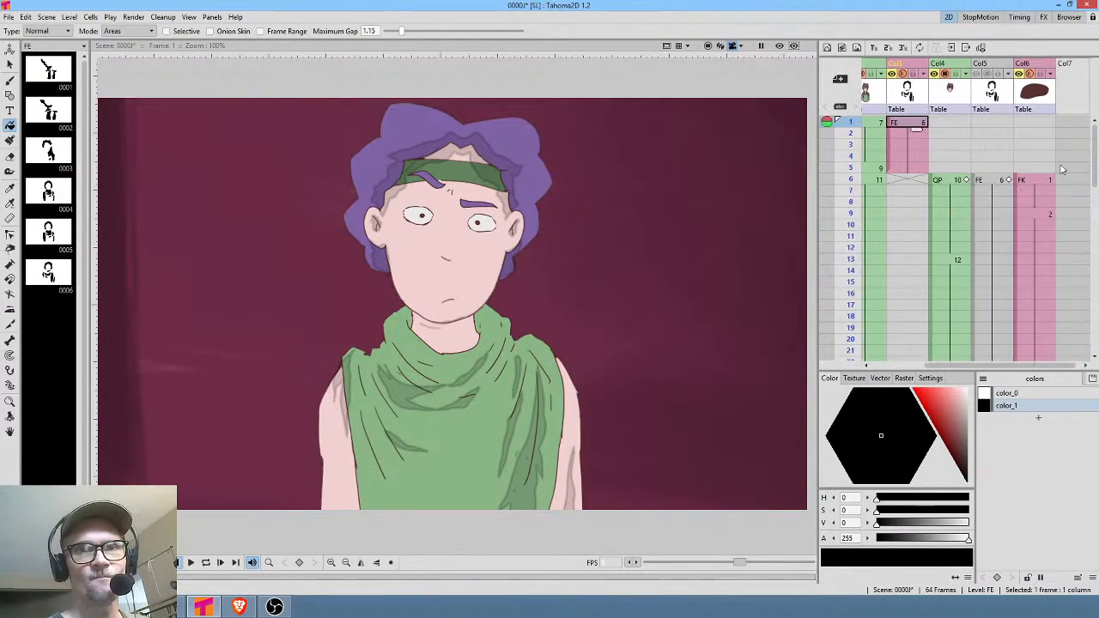
{"action": "scroll", "coordinate": [919, 236], "scroll_direction": "left", "scroll_amount": 2}
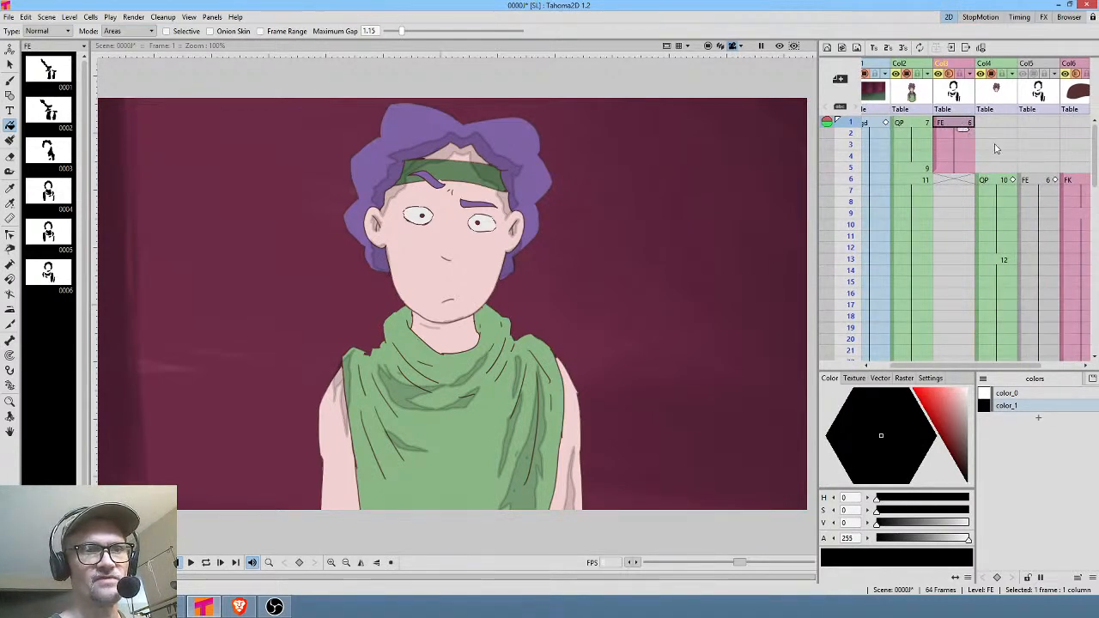
{"action": "scroll", "coordinate": [1064, 154], "scroll_direction": "right", "scroll_amount": 2}
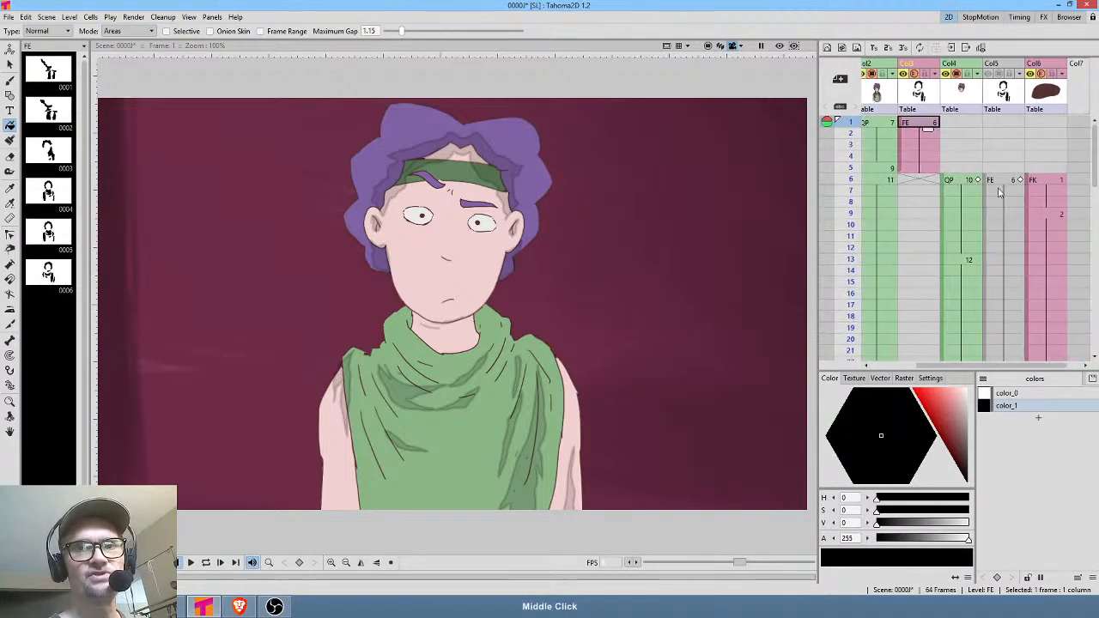
{"action": "left_click", "coordinate": [1046, 96]}
{"action": "left_click", "coordinate": [1013, 96]}
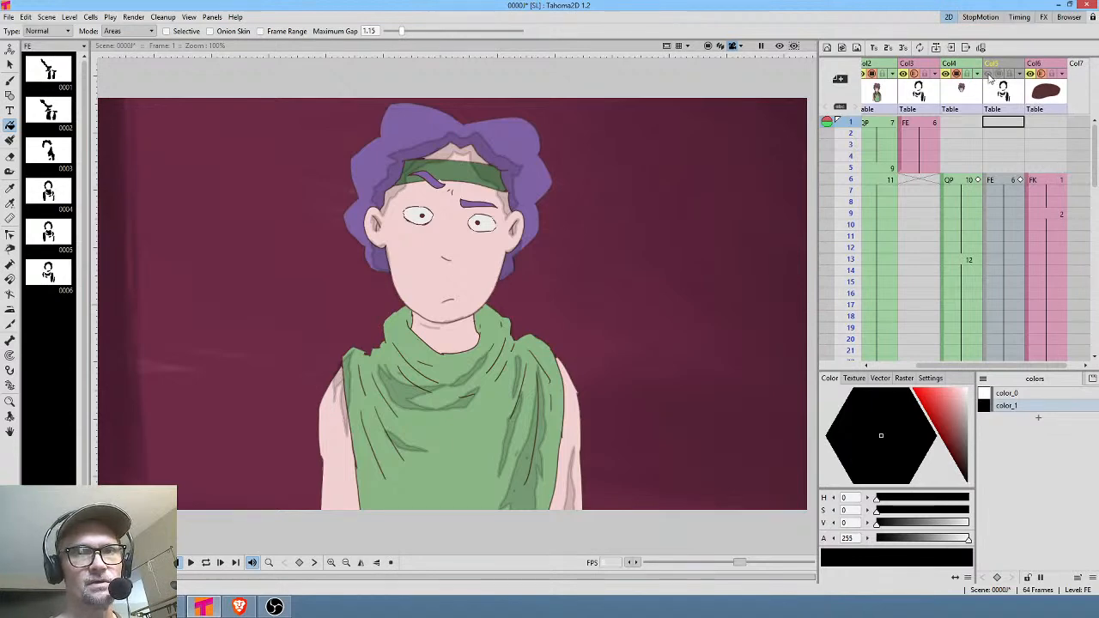
{"action": "left_click", "coordinate": [988, 74]}
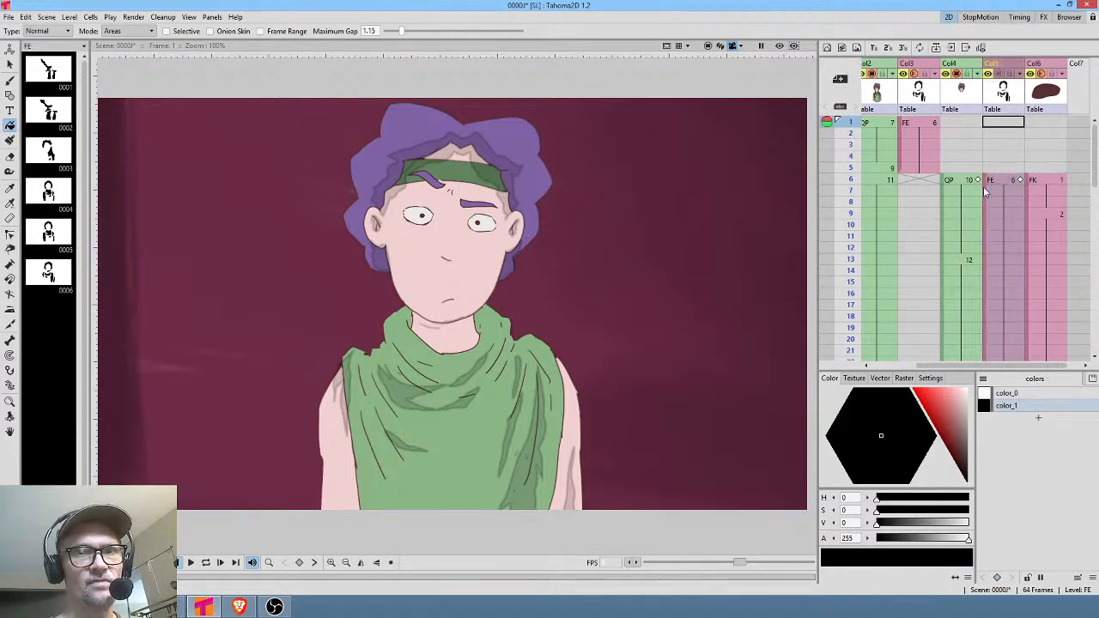
{"action": "left_click_drag", "start_coordinate": [985, 184], "coordinate": [990, 122]}
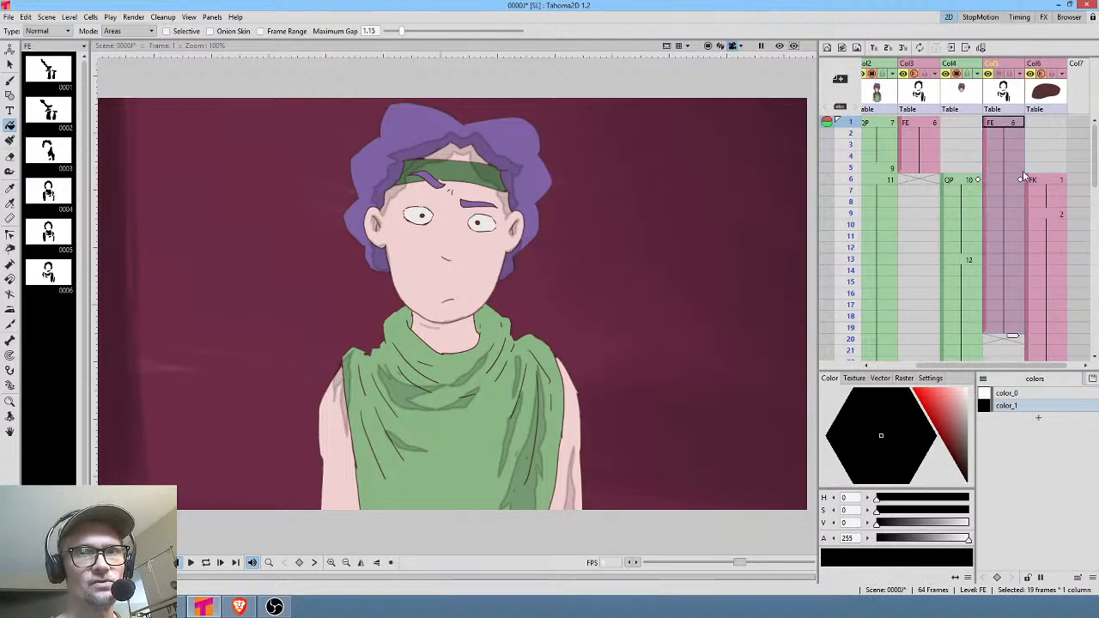
{"action": "left_click", "coordinate": [1021, 179]}
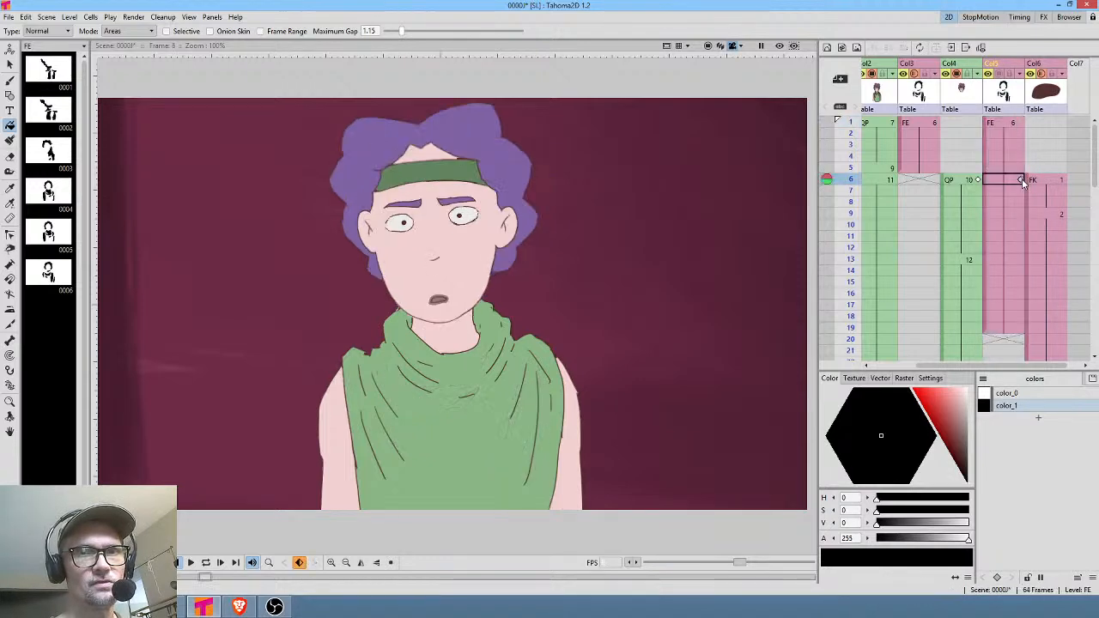
{"action": "left_click", "coordinate": [1011, 124]}
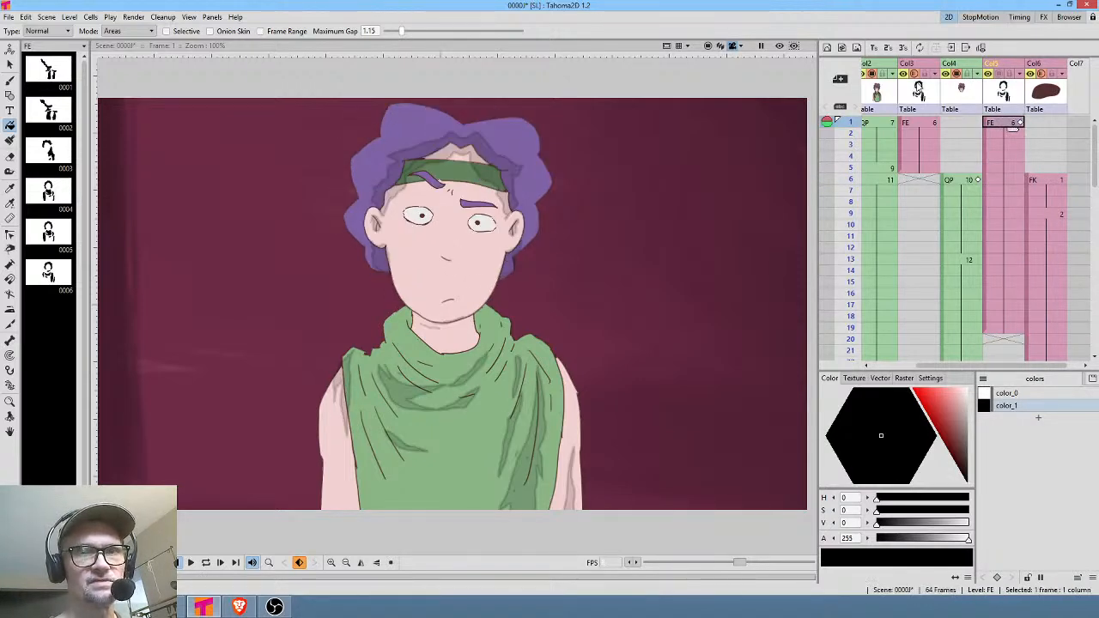
Make Col5's FE shading visible in the viewer in place of the old shading, and delete column Col3.
{"action": "left_click", "coordinate": [911, 74]}
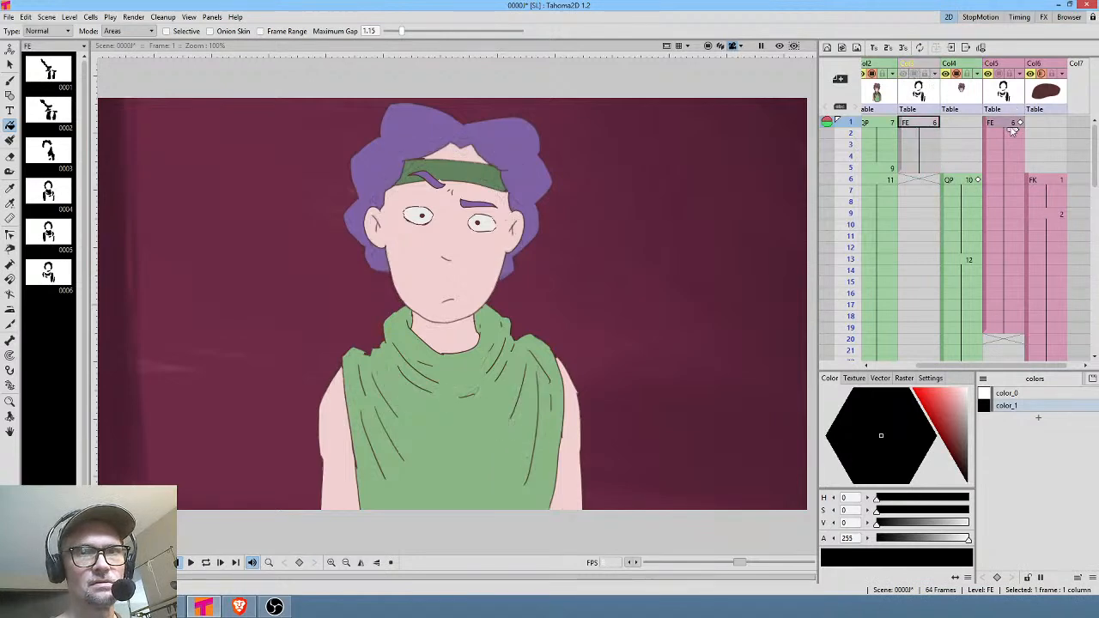
{"action": "left_click", "coordinate": [1013, 126]}
{"action": "left_click", "coordinate": [999, 74]}
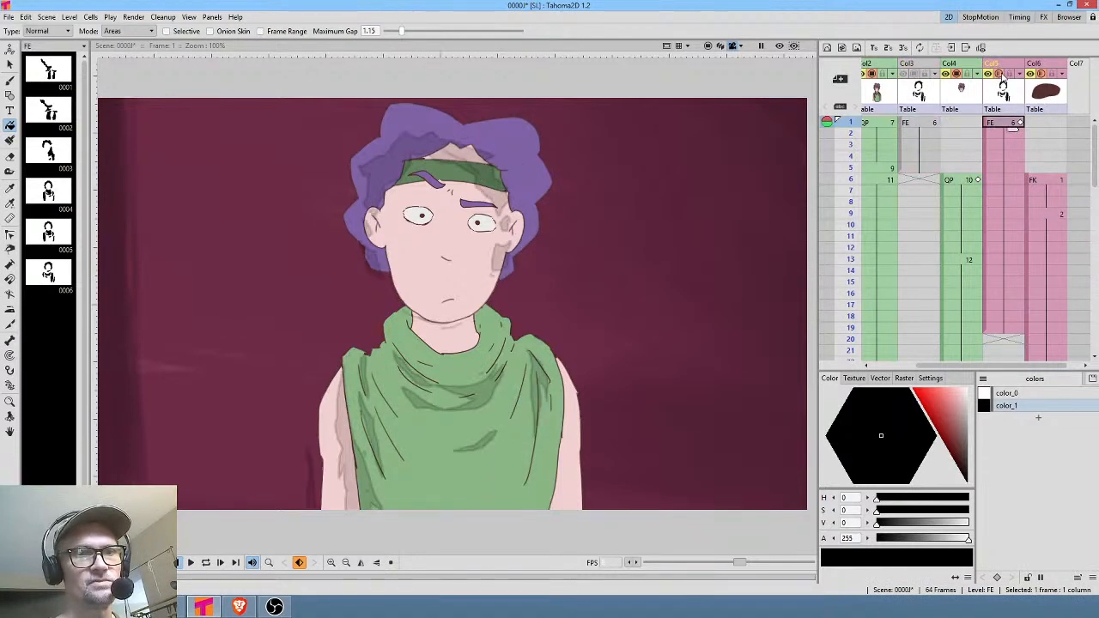
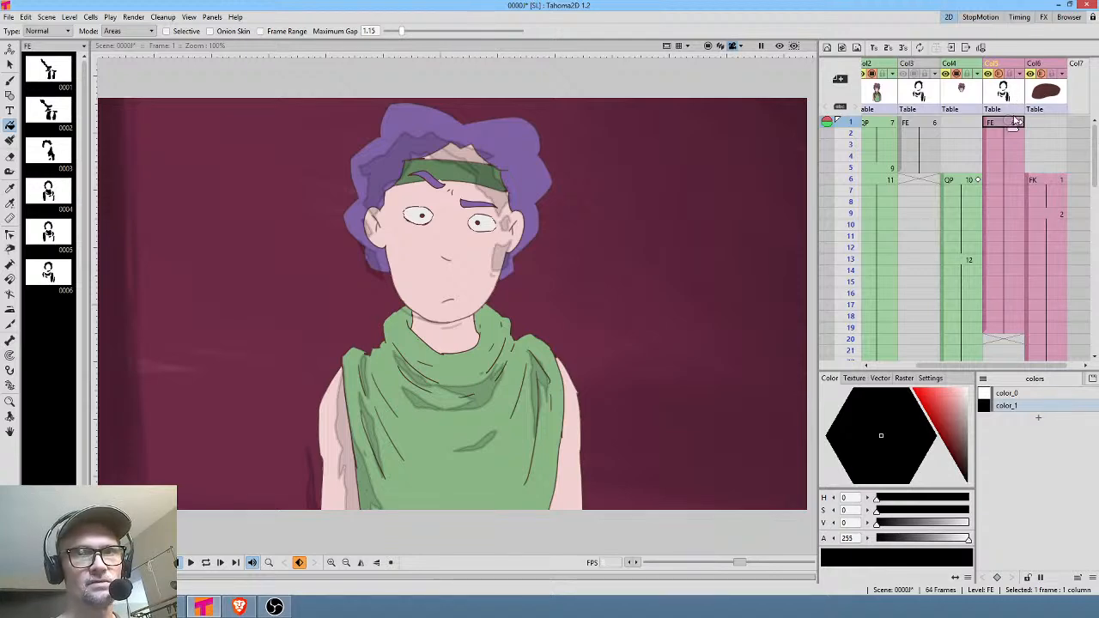
{"action": "left_click", "coordinate": [924, 92]}
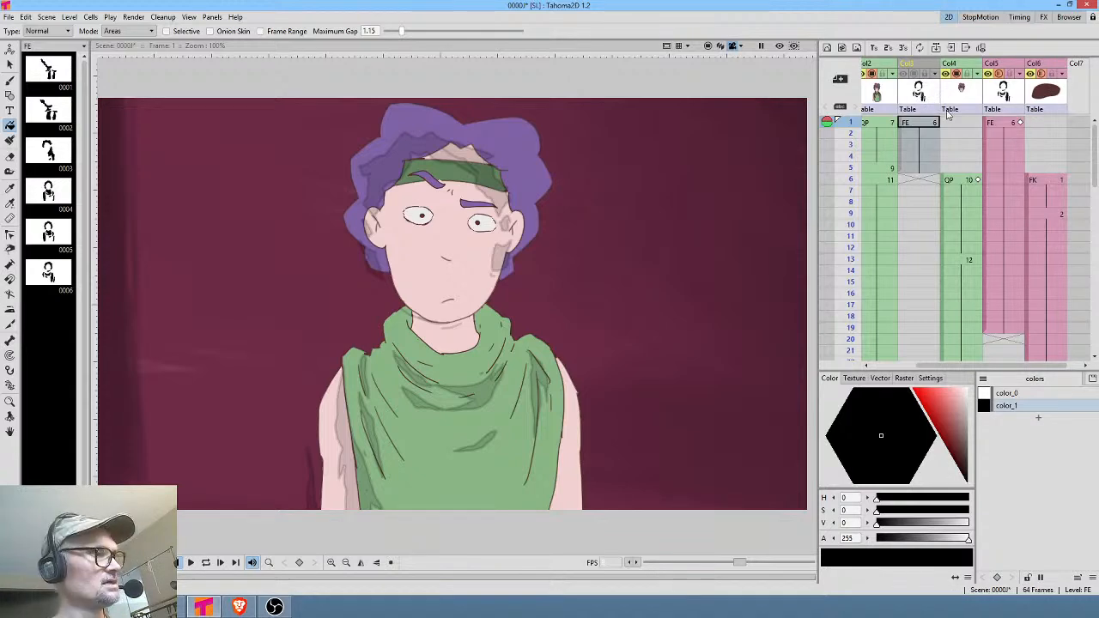
{"action": "key", "text": "Delete"}
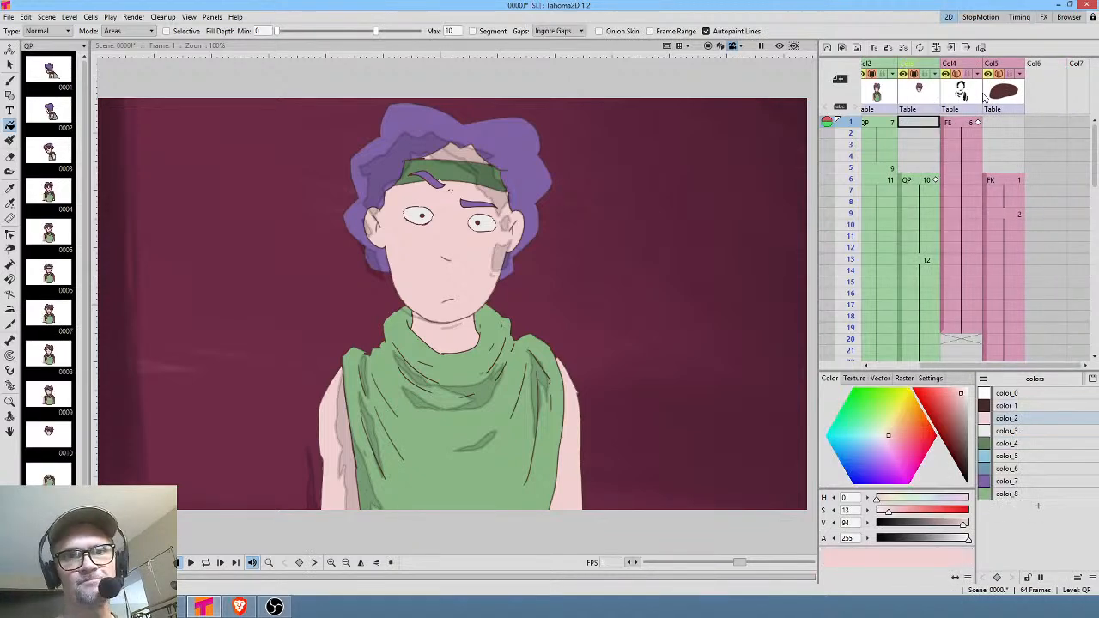
Erase the shading over the character's head and hair in the FE drawing at frame 1.
{"action": "left_click", "coordinate": [967, 123]}
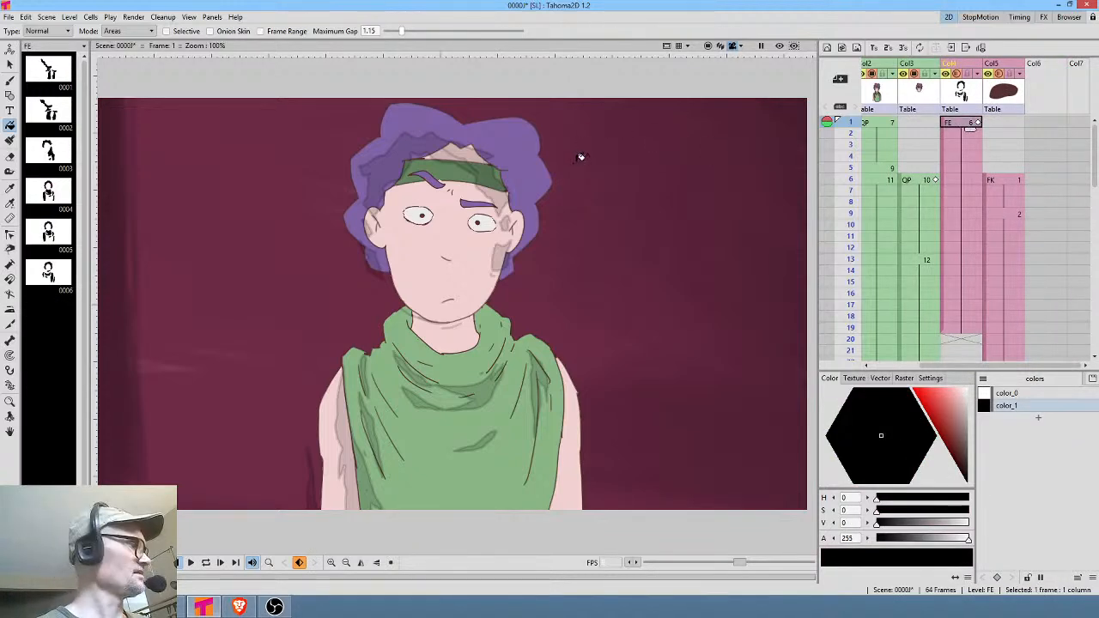
{"action": "key", "text": "a"}
{"action": "mouse_move", "coordinate": [526, 191]}
{"action": "left_mouse_down"}
{"action": "mouse_move", "coordinate": [445, 320]}
{"action": "mouse_move", "coordinate": [377, 214]}
{"action": "mouse_move", "coordinate": [463, 95]}
{"action": "mouse_move", "coordinate": [483, 181]}
{"action": "mouse_move", "coordinate": [466, 253]}
{"action": "mouse_move", "coordinate": [558, 184]}
{"action": "left_mouse_up"}
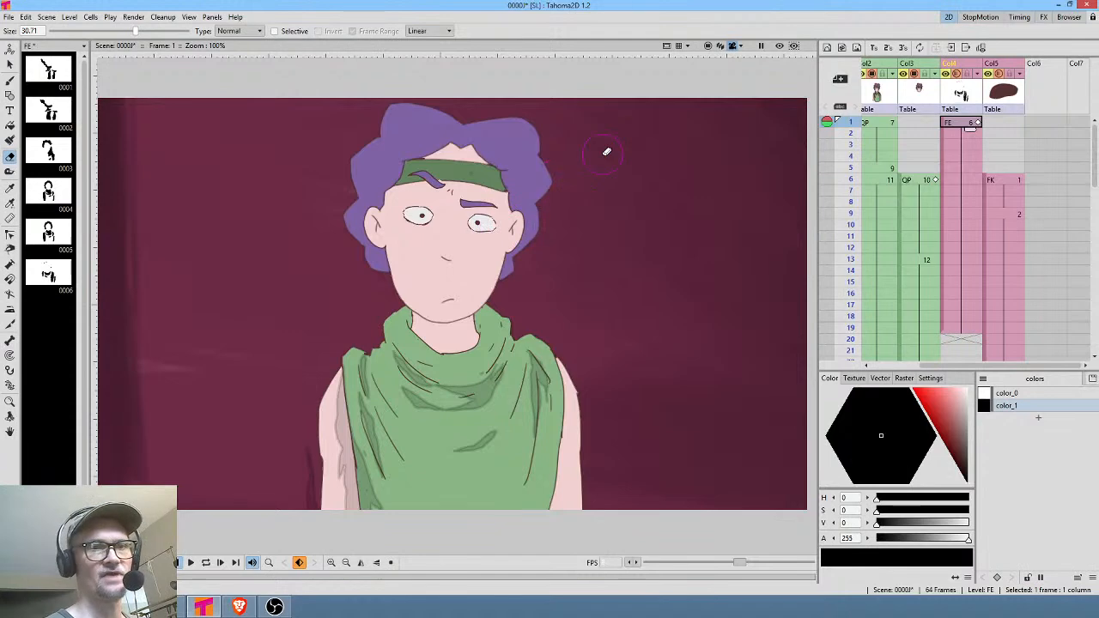
Select the scarf and chest fold shading freehand and nudge it up about 10.5 px to fit the line art.
{"action": "key", "text": "s"}
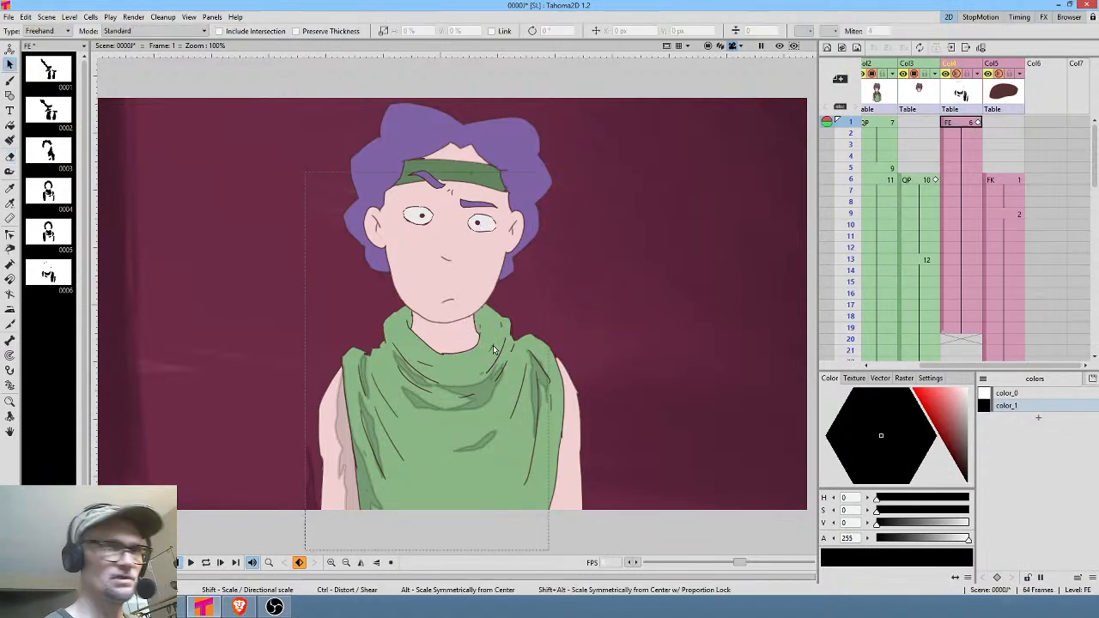
{"action": "mouse_move", "coordinate": [496, 344]}
{"action": "left_mouse_down"}
{"action": "mouse_move", "coordinate": [426, 338]}
{"action": "mouse_move", "coordinate": [379, 370]}
{"action": "mouse_move", "coordinate": [412, 450]}
{"action": "mouse_move", "coordinate": [450, 476]}
{"action": "mouse_move", "coordinate": [485, 466]}
{"action": "left_mouse_up"}
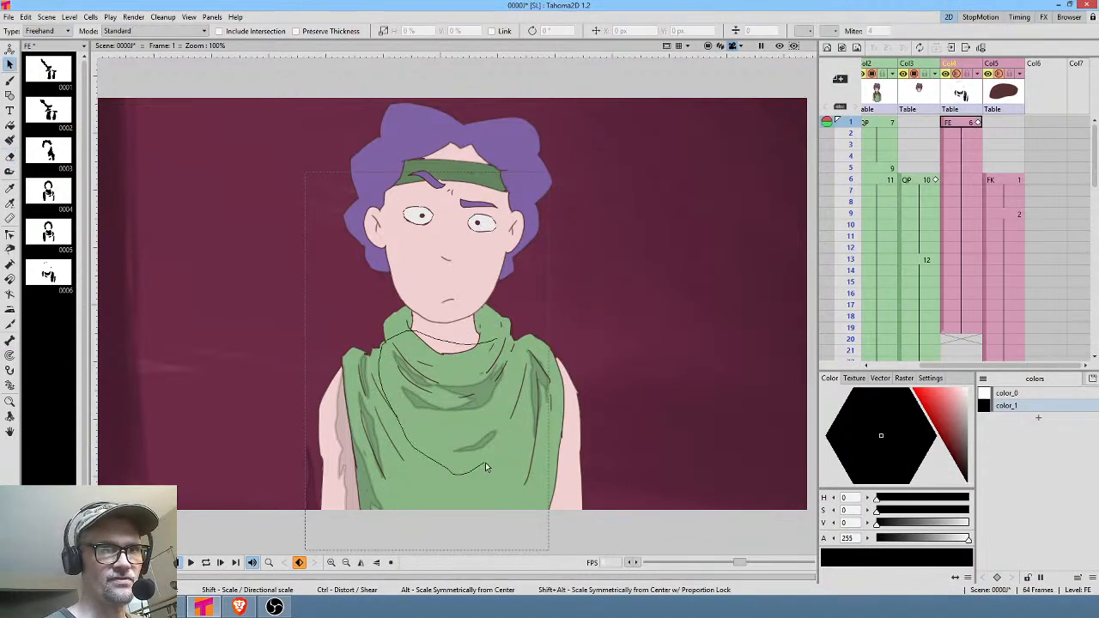
{"action": "mouse_move", "coordinate": [509, 354]}
{"action": "left_mouse_down"}
{"action": "mouse_move", "coordinate": [502, 348]}
{"action": "mouse_move", "coordinate": [500, 368]}
{"action": "left_mouse_up"}
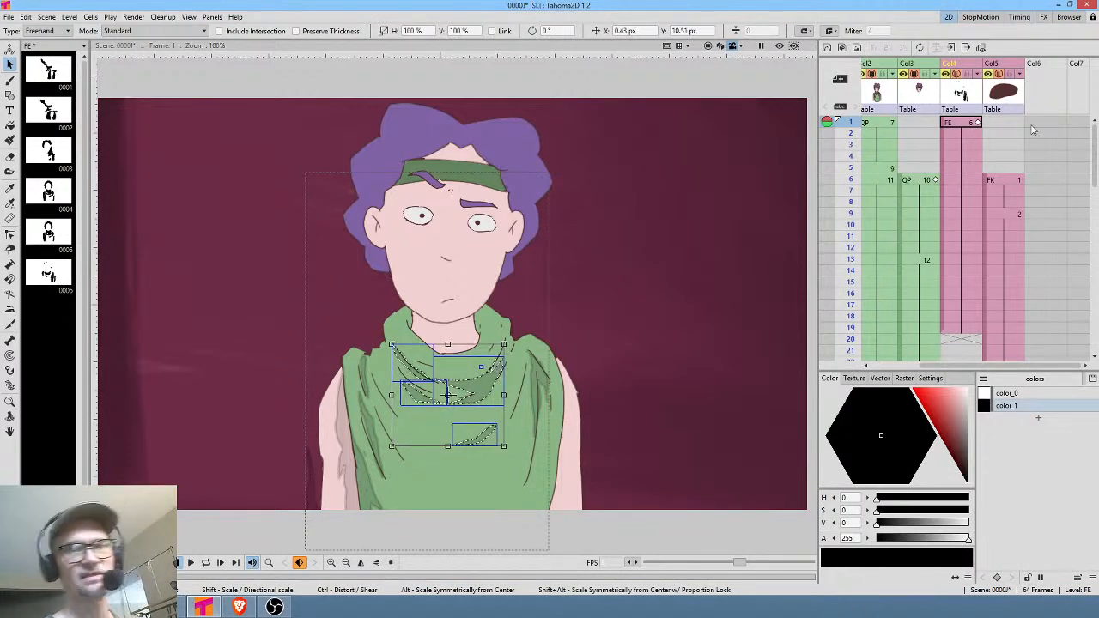
Compare the shading at frames 1, 5 and 6, and duplicate the FE drawing at frame 6 as a separate drawing.
{"action": "left_click", "coordinate": [961, 125]}
{"action": "left_click", "coordinate": [959, 181]}
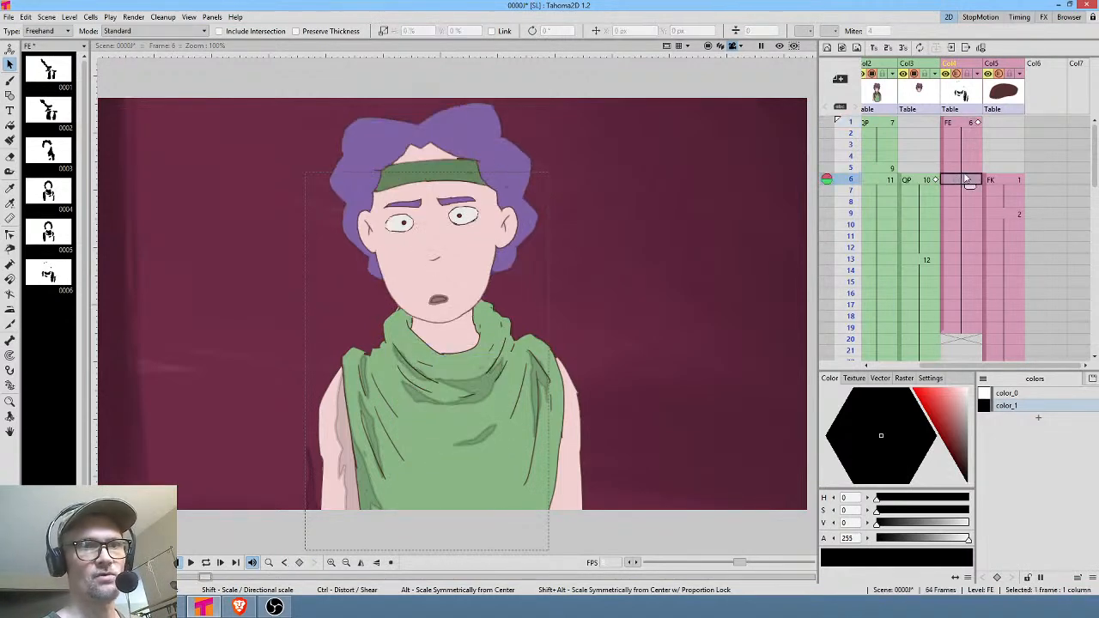
{"action": "left_click", "coordinate": [965, 123]}
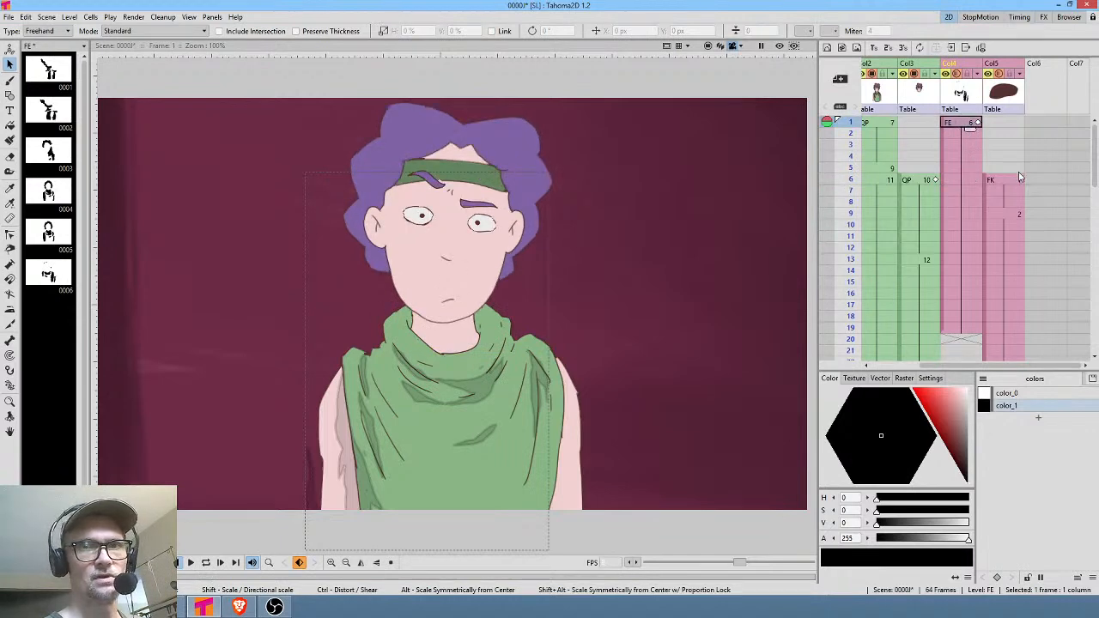
{"action": "left_click", "coordinate": [957, 181]}
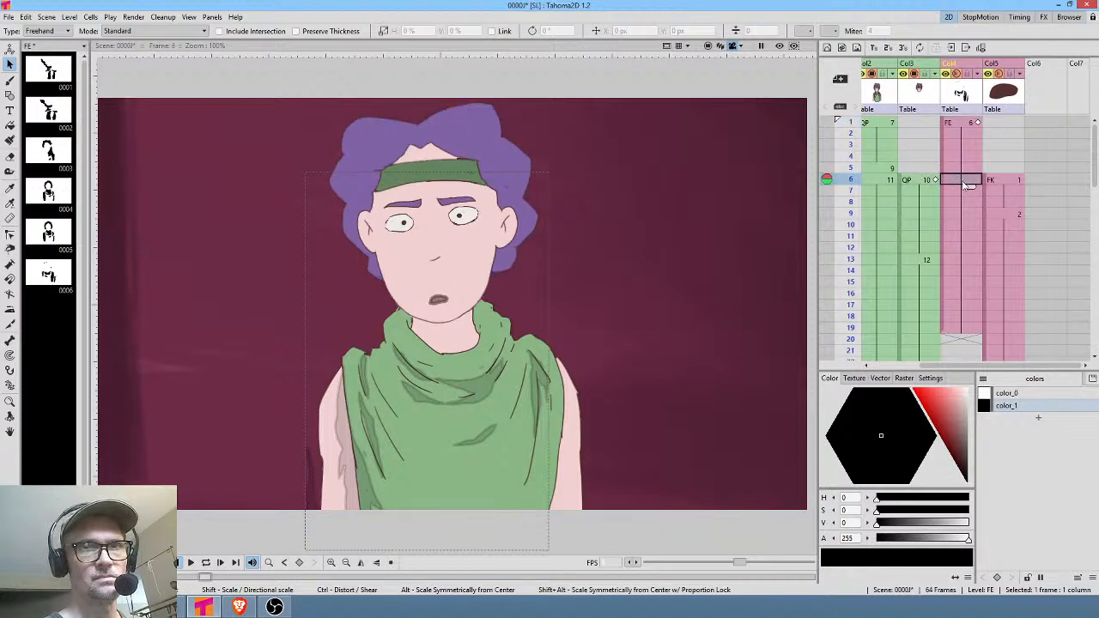
{"action": "left_click", "coordinate": [962, 168]}
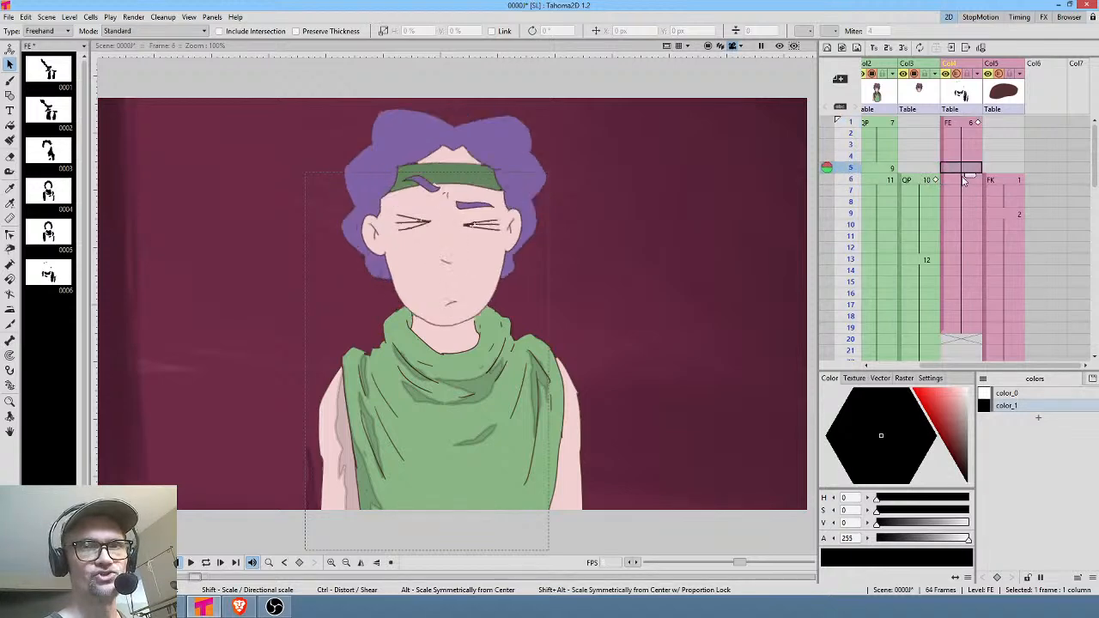
{"action": "left_click", "coordinate": [965, 178]}
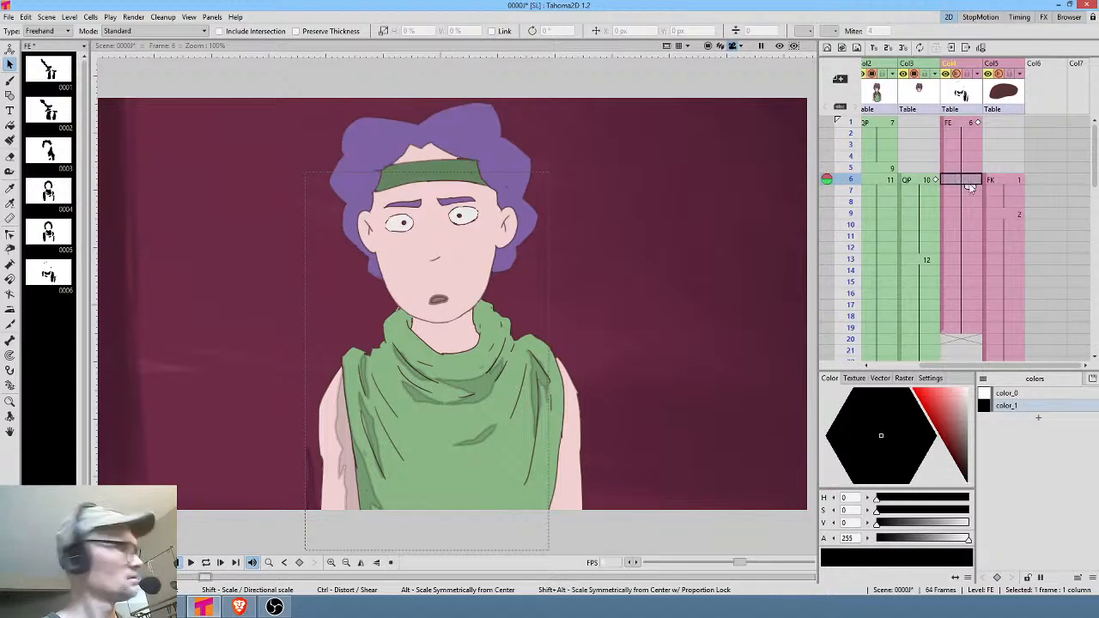
{"action": "key", "text": "d"}
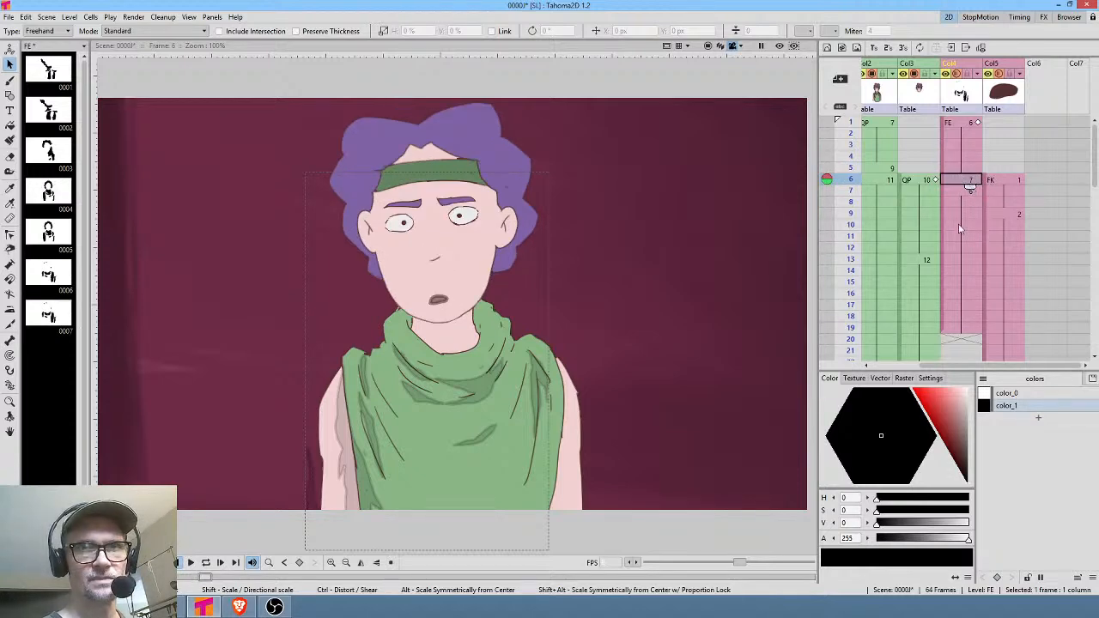
{"action": "left_click", "coordinate": [960, 260]}
{"action": "left_click", "coordinate": [966, 180]}
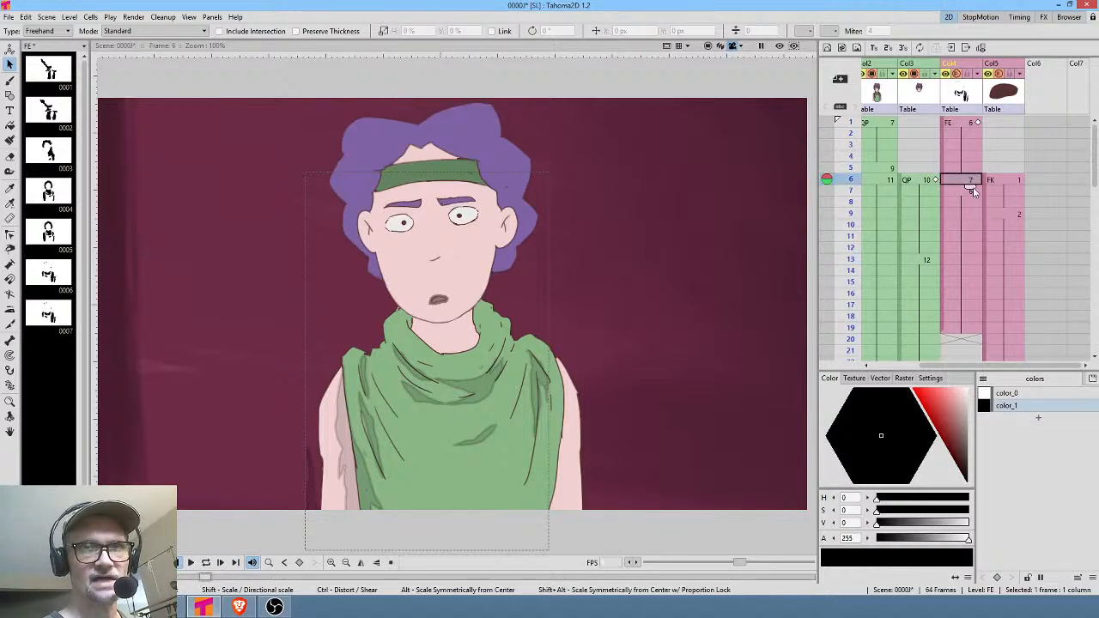
Extend FE drawing 7 from frame 6 through the final hold and clear the excess FE cells at frames 25 to 37.
{"action": "left_click_drag", "start_coordinate": [969, 188], "coordinate": [969, 287]}
{"action": "left_click", "coordinate": [969, 288]}
{"action": "left_click_drag", "start_coordinate": [992, 328], "coordinate": [1003, 148]}
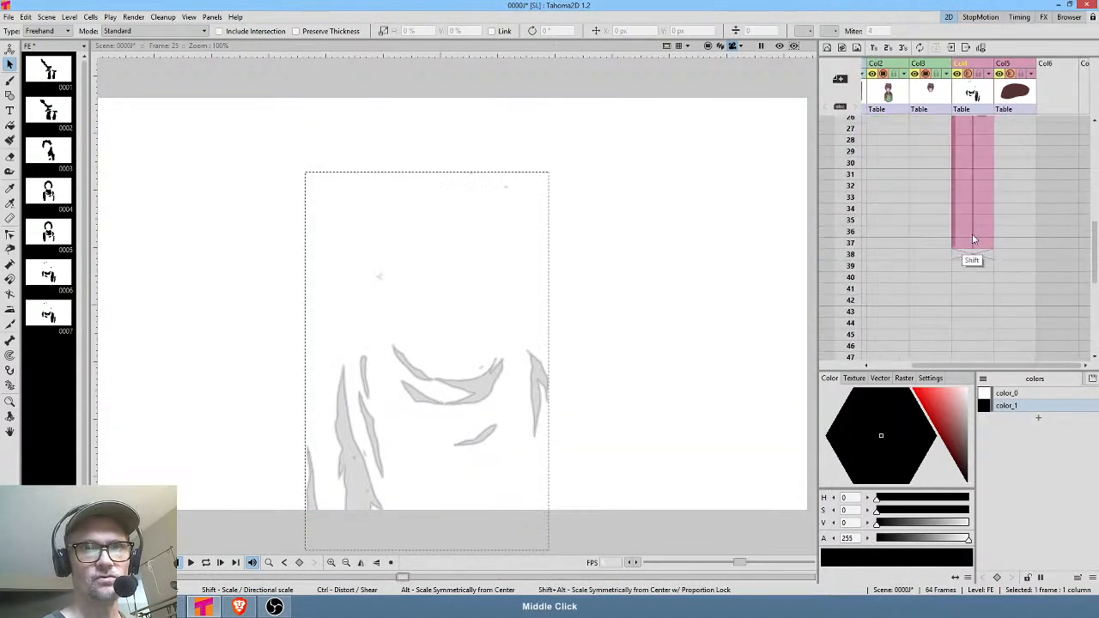
{"action": "left_click", "coordinate": [973, 239], "text": "shift"}
{"action": "key", "text": "Delete"}
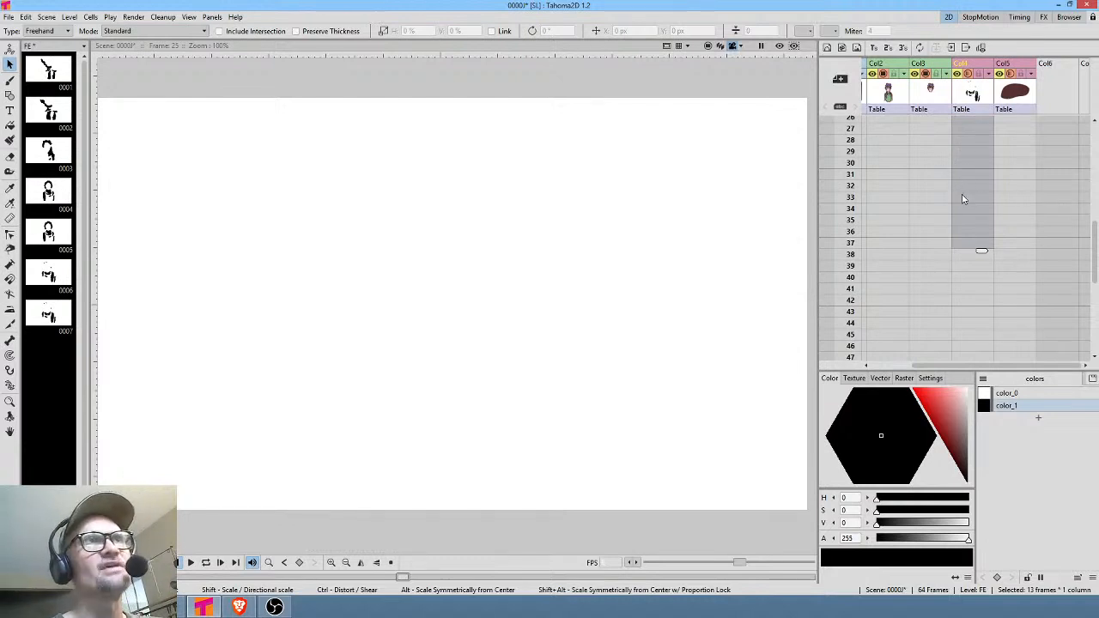
{"action": "left_click_drag", "start_coordinate": [956, 196], "coordinate": [993, 225]}
{"action": "left_click", "coordinate": [997, 125]}
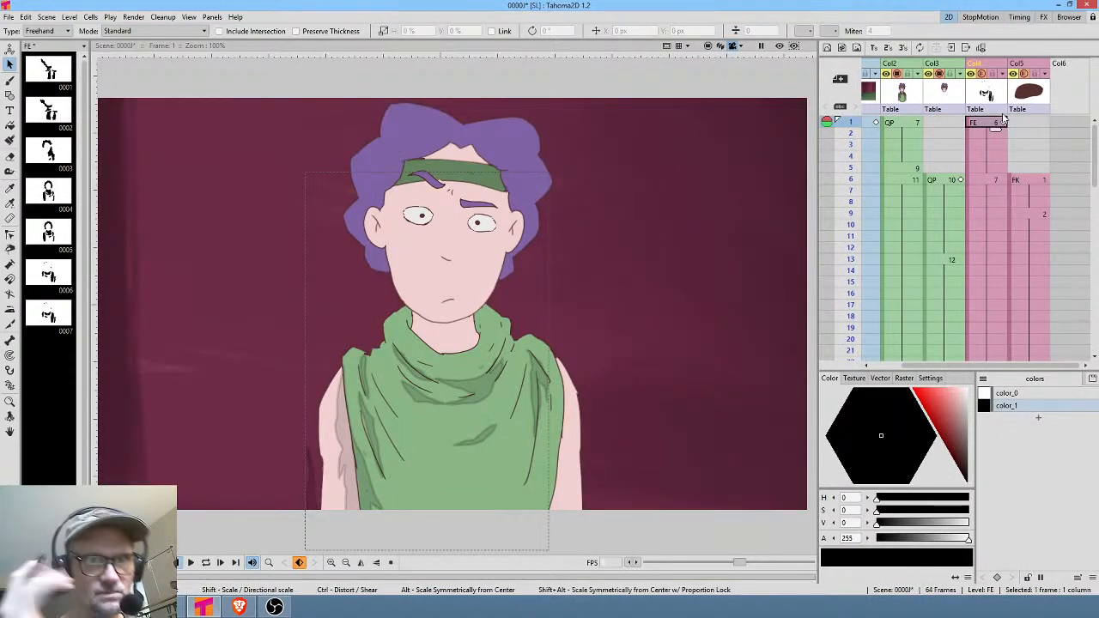
Scrub the opening frames, toggle the FE shading off and on, and compare frames 1 and 6 to check the body shading.
{"action": "mouse_move", "coordinate": [850, 124]}
{"action": "left_mouse_down"}
{"action": "mouse_move", "coordinate": [855, 270]}
{"action": "mouse_move", "coordinate": [857, 249]}
{"action": "left_mouse_up"}
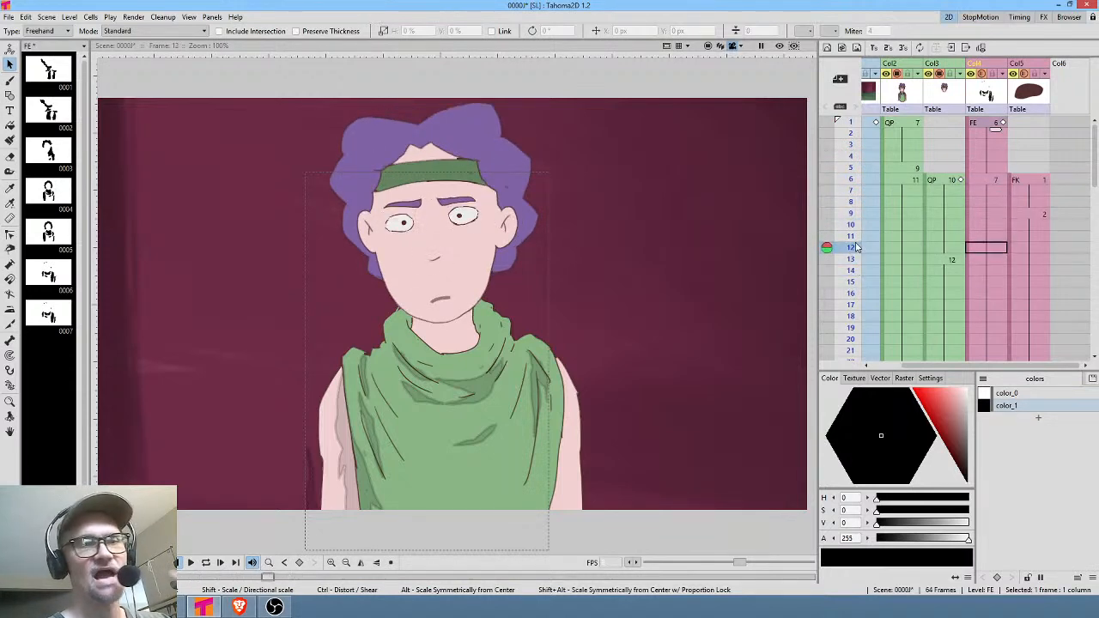
{"action": "left_click", "coordinate": [993, 123]}
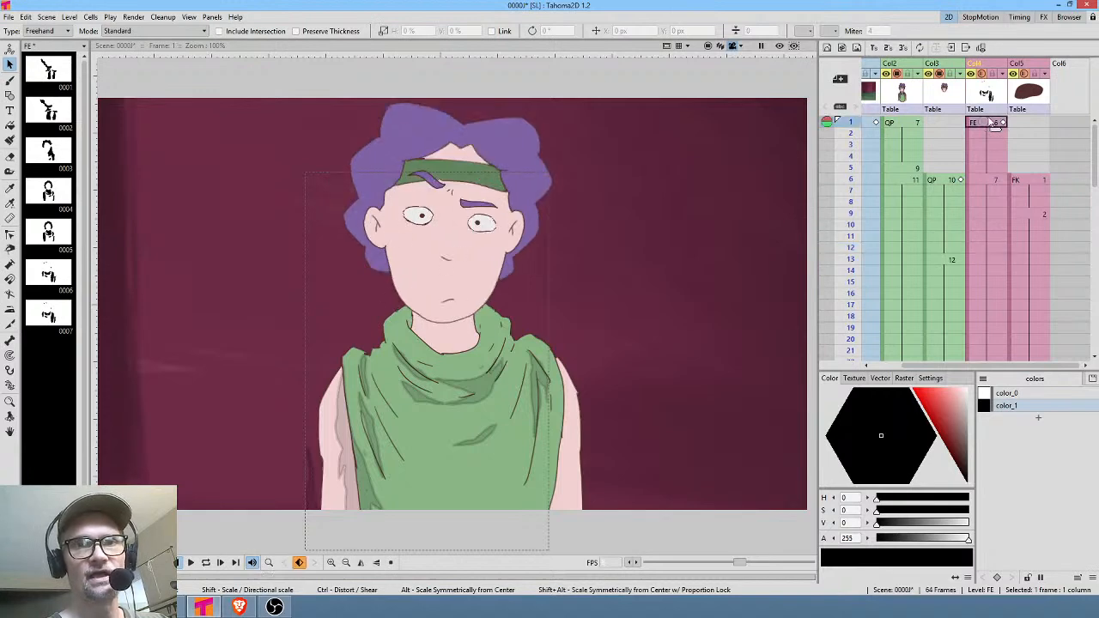
{"action": "mouse_move", "coordinate": [854, 131]}
{"action": "left_mouse_down"}
{"action": "mouse_move", "coordinate": [857, 242]}
{"action": "mouse_move", "coordinate": [856, 206]}
{"action": "mouse_move", "coordinate": [860, 216]}
{"action": "left_mouse_up"}
{"action": "left_click", "coordinate": [993, 122]}
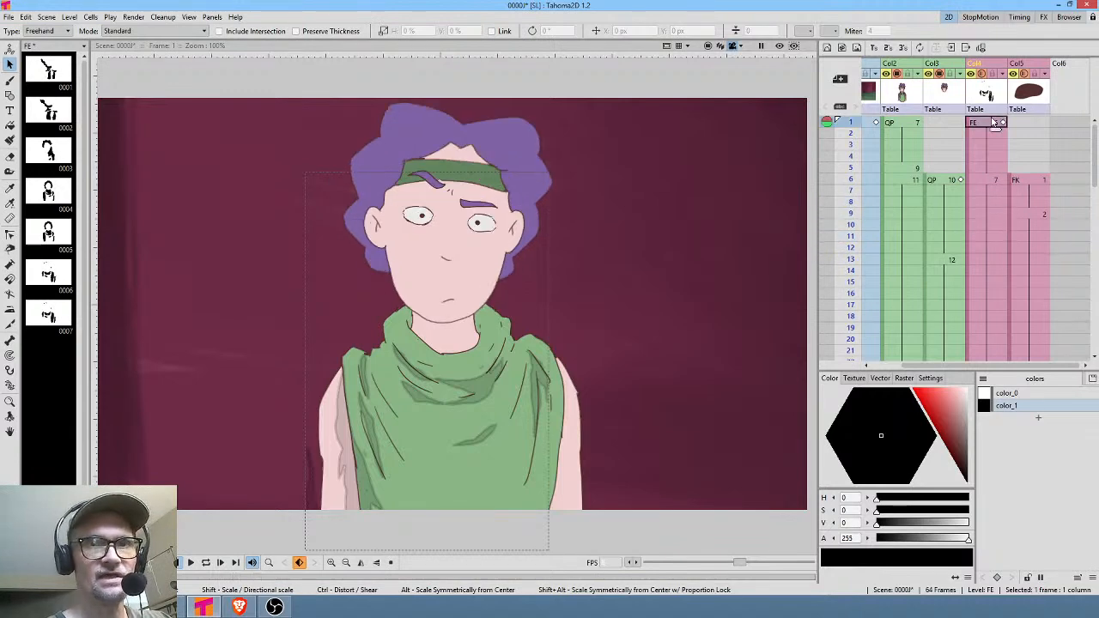
{"action": "left_click", "coordinate": [983, 74]}
{"action": "left_click", "coordinate": [984, 74]}
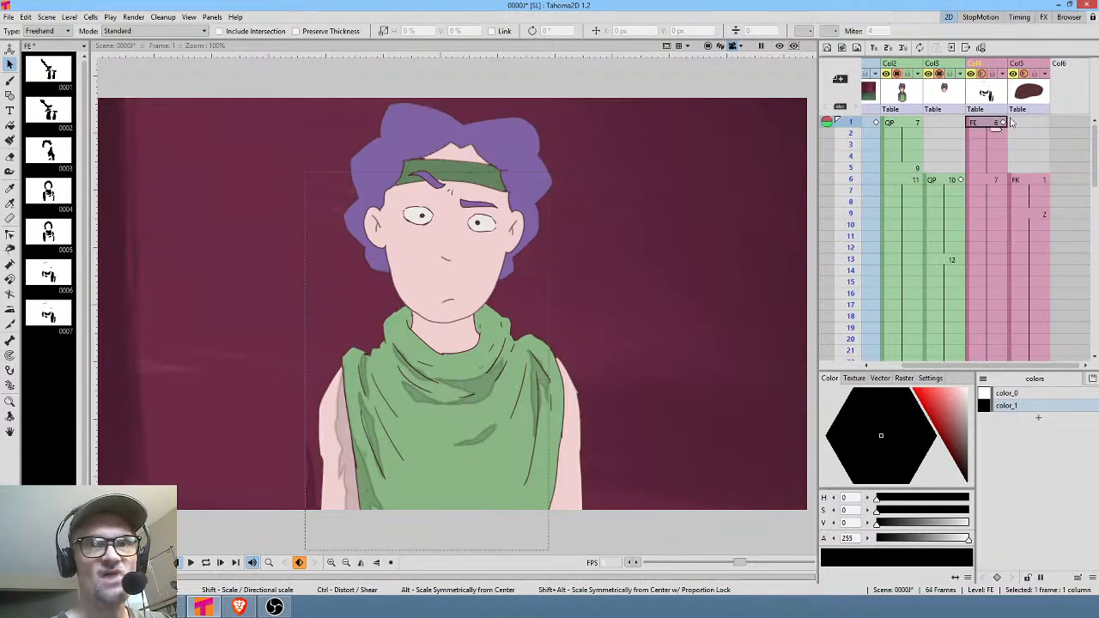
{"action": "left_click", "coordinate": [996, 177]}
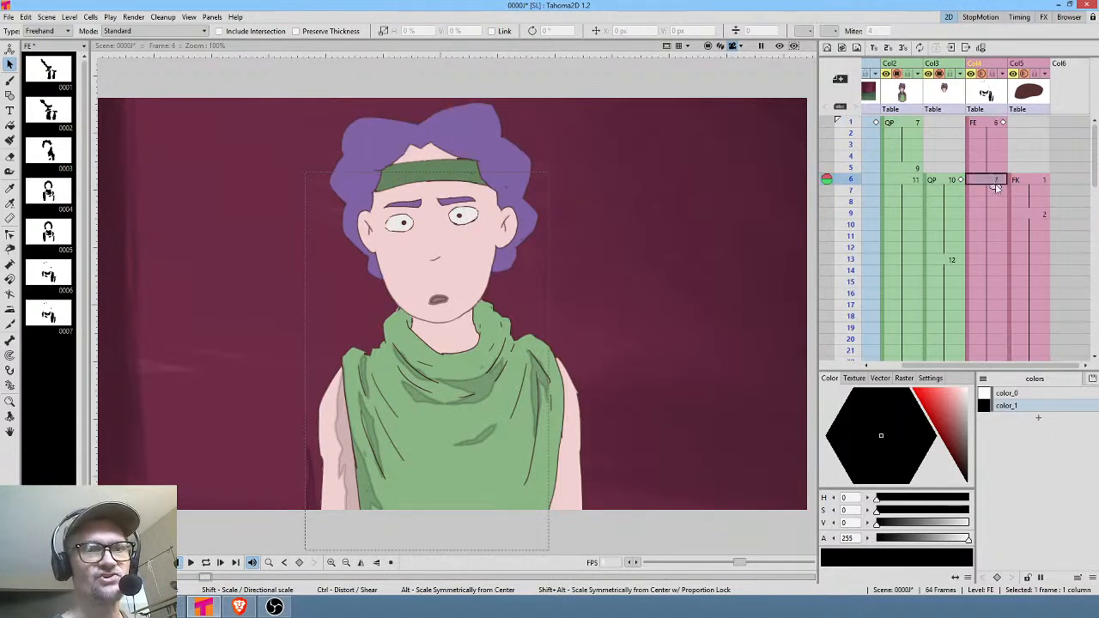
{"action": "left_click", "coordinate": [994, 125]}
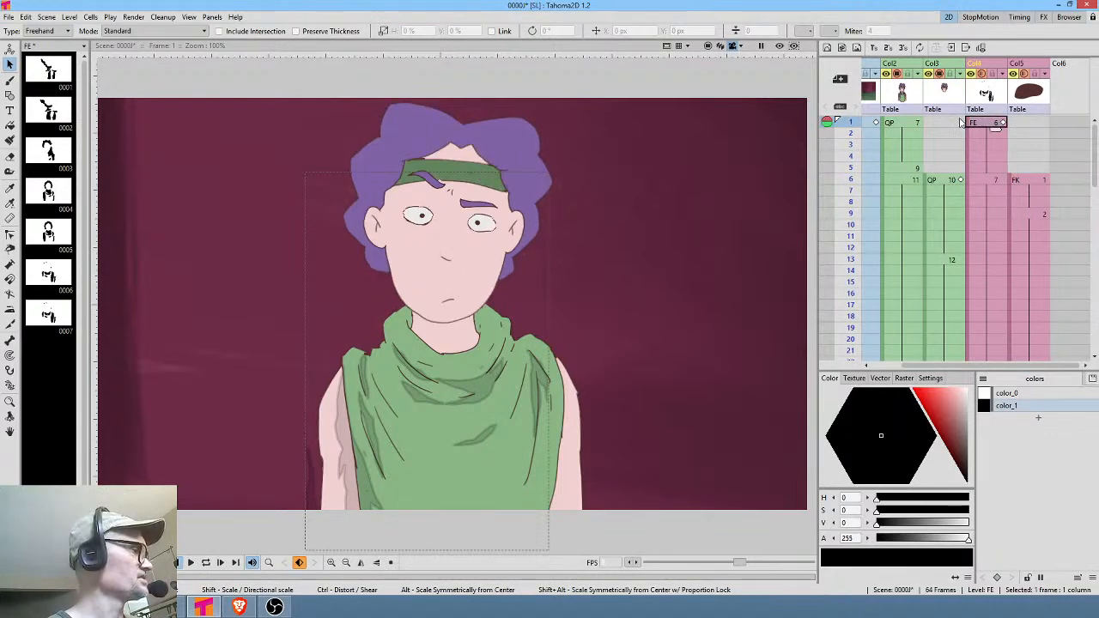
Enable Auto Close, Auto Group and Auto Fill for the Brush tool.
{"action": "key", "text": "b"}
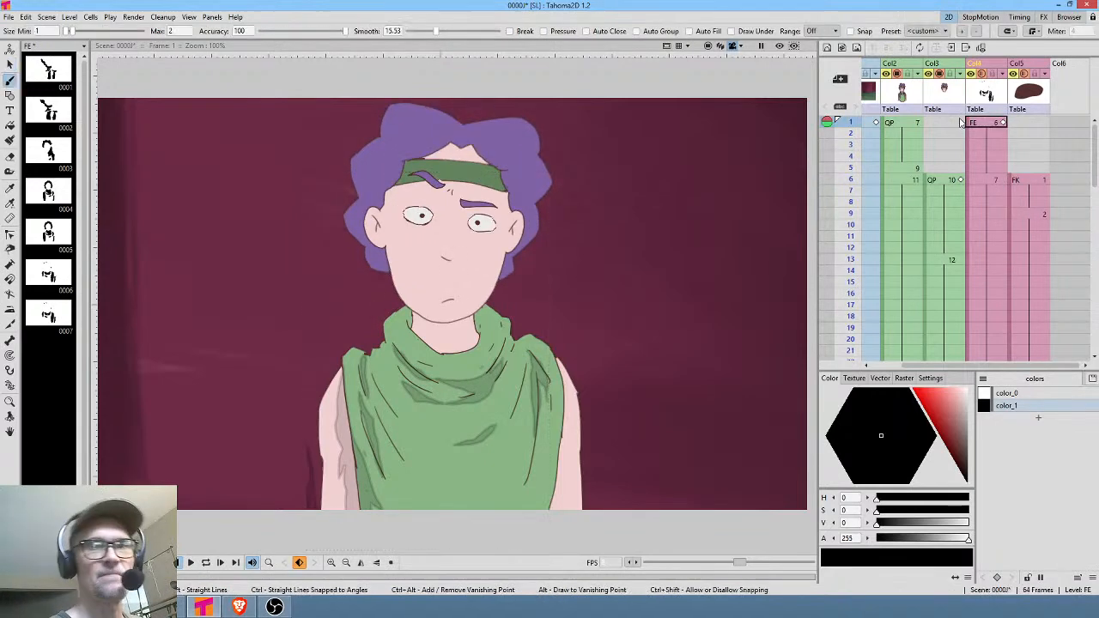
{"action": "left_click", "coordinate": [587, 31]}
{"action": "left_click", "coordinate": [636, 31]}
{"action": "left_click", "coordinate": [688, 31]}
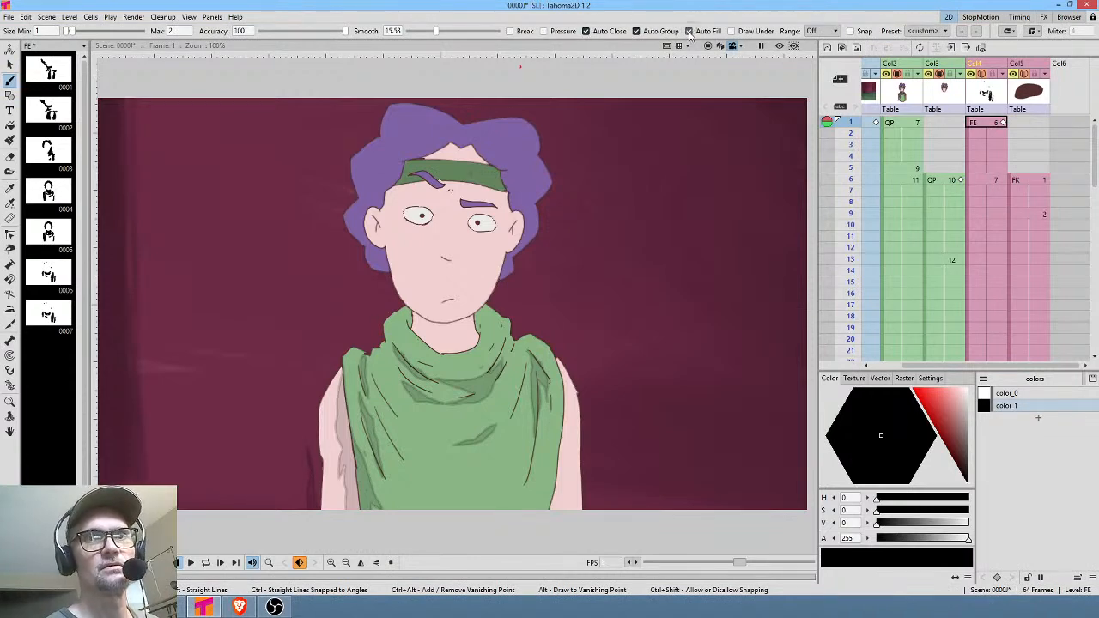
Draw a closed shadow shape along the hairline, across the forehead and headband, in the FE drawing at frame 1.
{"action": "left_click", "coordinate": [992, 126]}
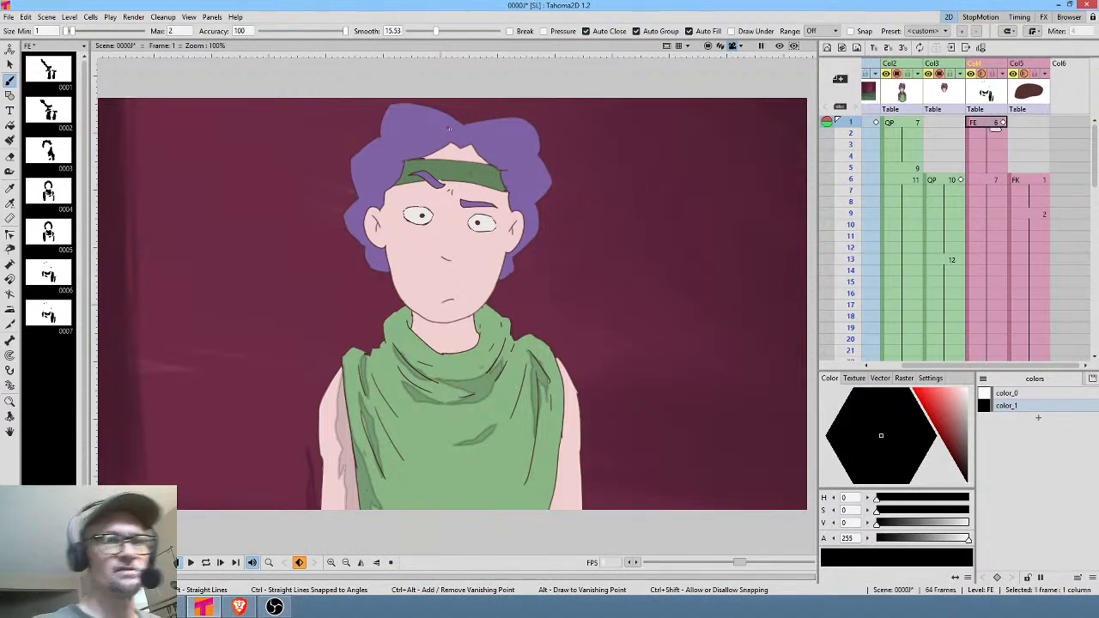
{"action": "left_click_drag", "start_coordinate": [448, 136], "coordinate": [394, 163]}
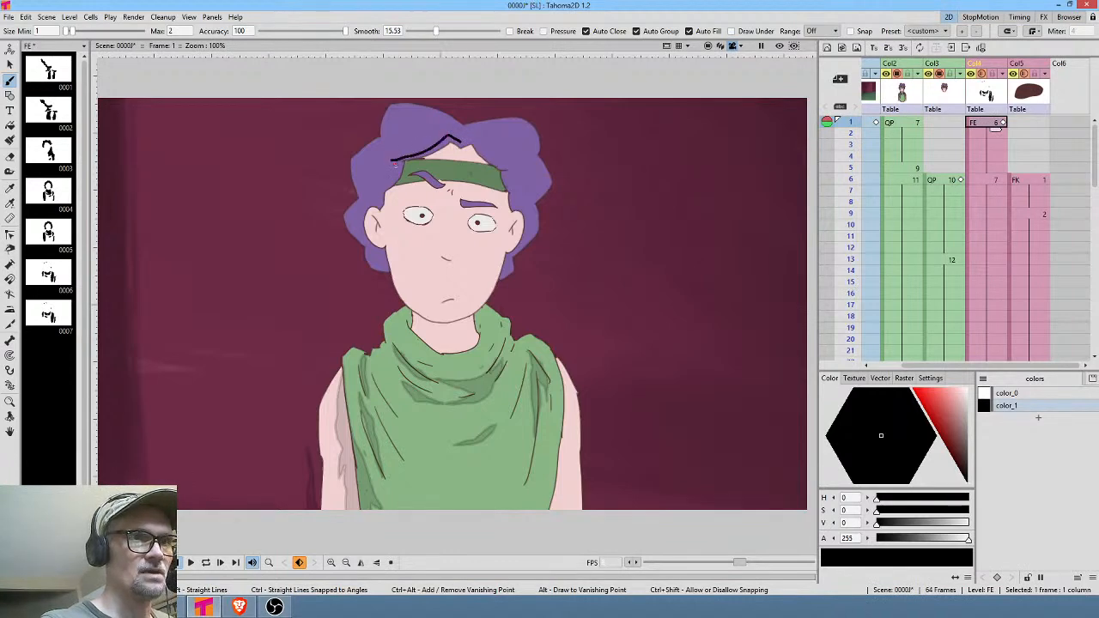
{"action": "left_click_drag", "start_coordinate": [382, 208], "coordinate": [454, 153]}
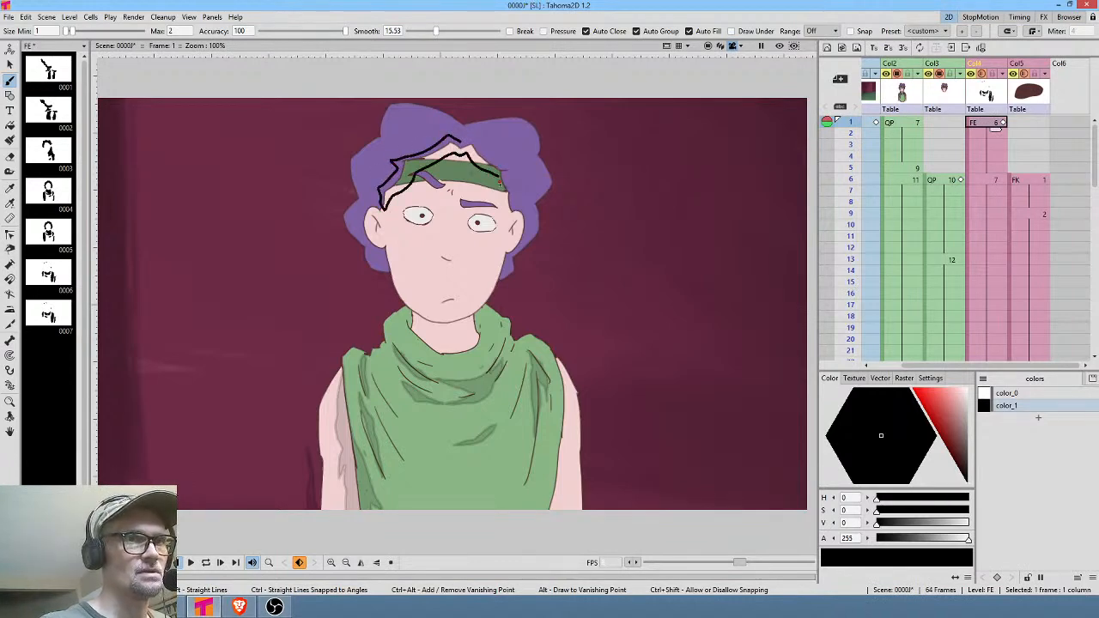
{"action": "left_click_drag", "start_coordinate": [516, 207], "coordinate": [510, 180]}
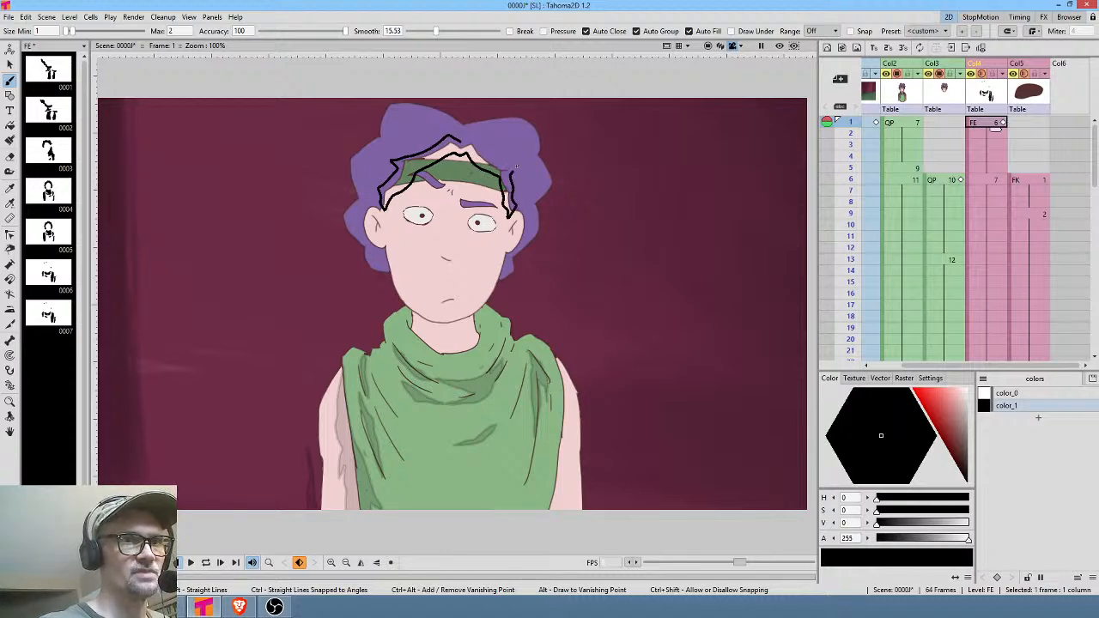
{"action": "left_click_drag", "start_coordinate": [470, 139], "coordinate": [461, 141]}
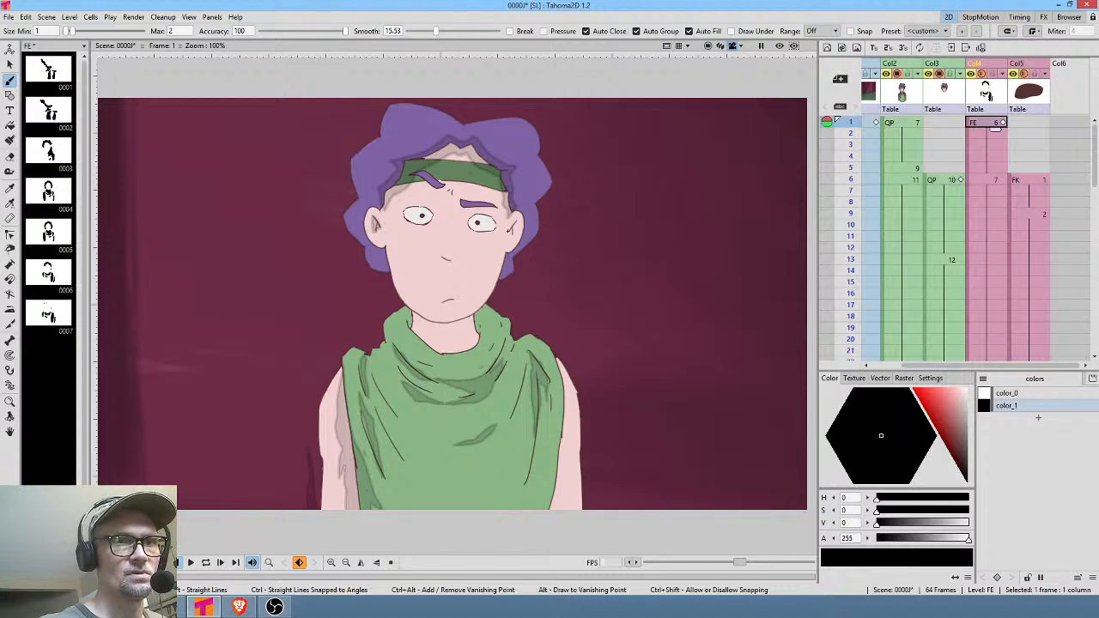
Add shading shapes inside the ear, under the chin on the neck, and on the scarf fold at frame 1.
{"action": "left_click_drag", "start_coordinate": [514, 232], "coordinate": [510, 236]}
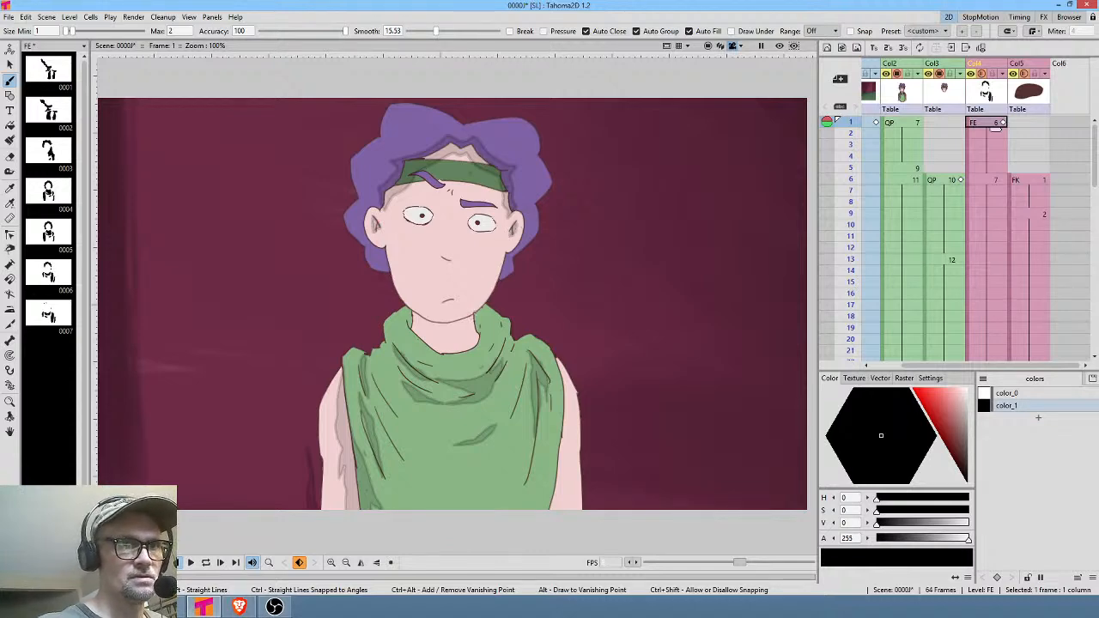
{"action": "mouse_move", "coordinate": [422, 318]}
{"action": "left_mouse_down"}
{"action": "mouse_move", "coordinate": [405, 305]}
{"action": "mouse_move", "coordinate": [444, 341]}
{"action": "mouse_move", "coordinate": [482, 324]}
{"action": "mouse_move", "coordinate": [480, 311]}
{"action": "left_mouse_up"}
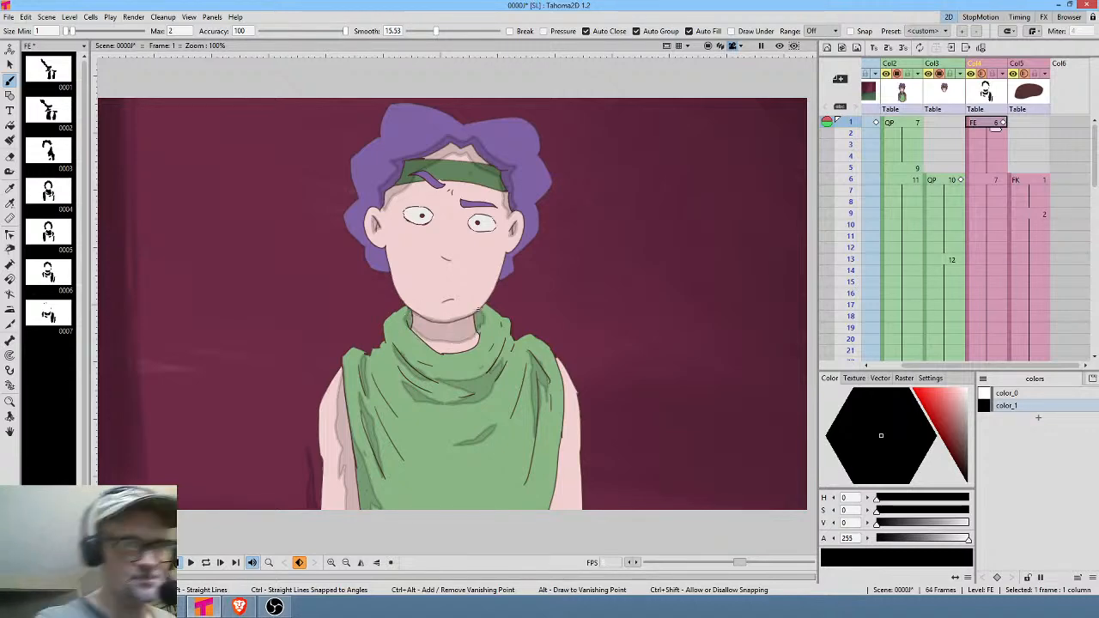
{"action": "left_click_drag", "start_coordinate": [444, 372], "coordinate": [448, 369]}
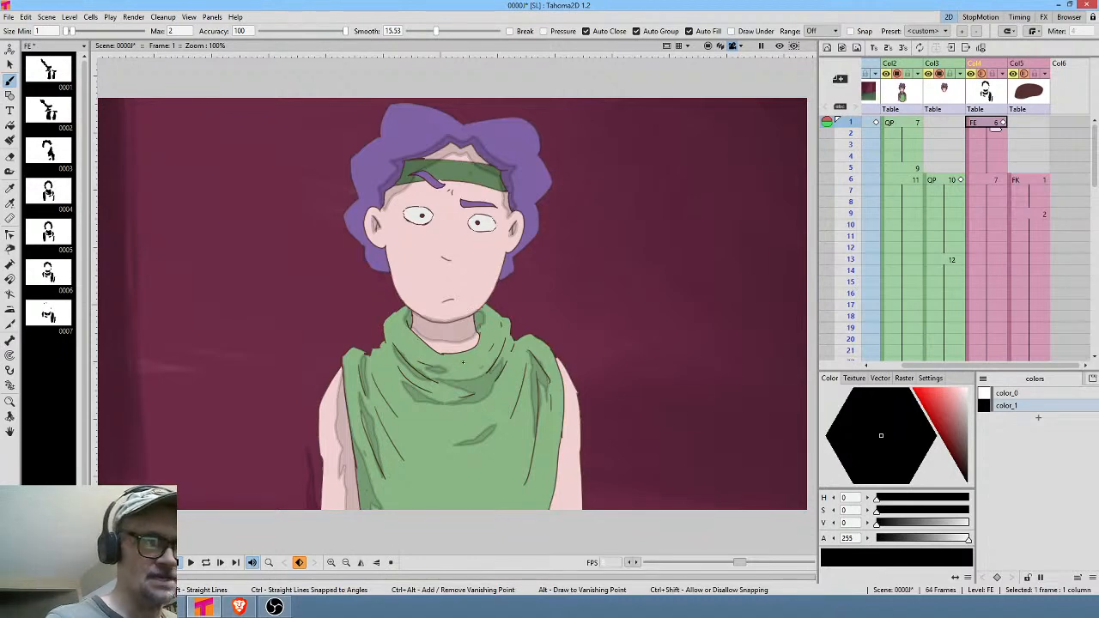
Draw a neck shadow under the chin in the FE drawing at frame 6 and compare it with frame 1.
{"action": "left_click", "coordinate": [994, 182]}
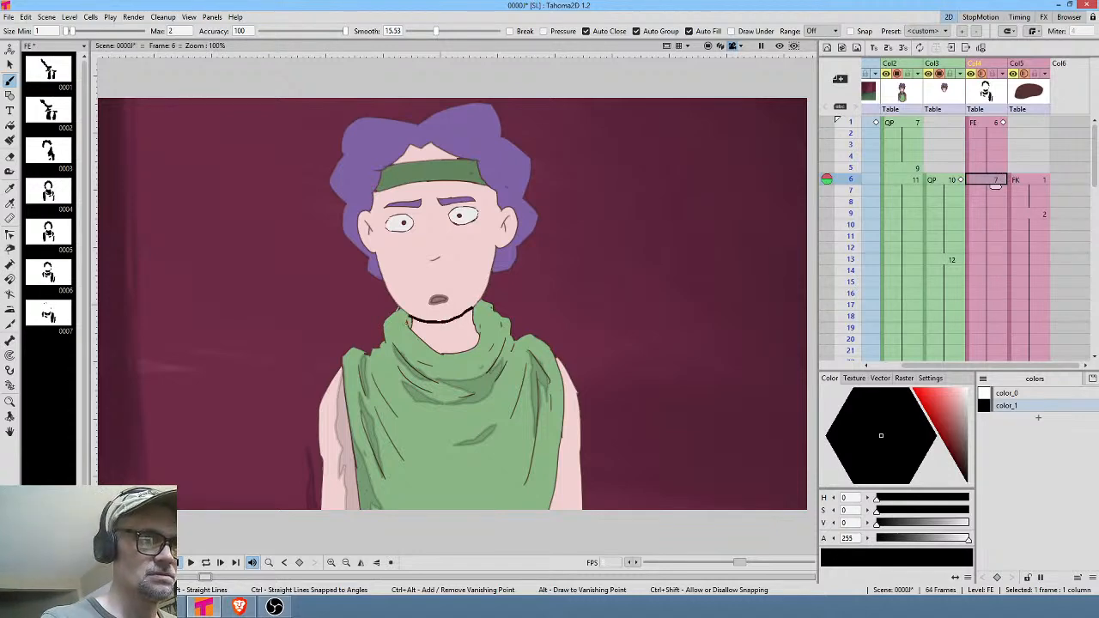
{"action": "mouse_move", "coordinate": [405, 318]}
{"action": "left_mouse_down"}
{"action": "mouse_move", "coordinate": [429, 339]}
{"action": "mouse_move", "coordinate": [471, 328]}
{"action": "mouse_move", "coordinate": [481, 305]}
{"action": "left_mouse_up"}
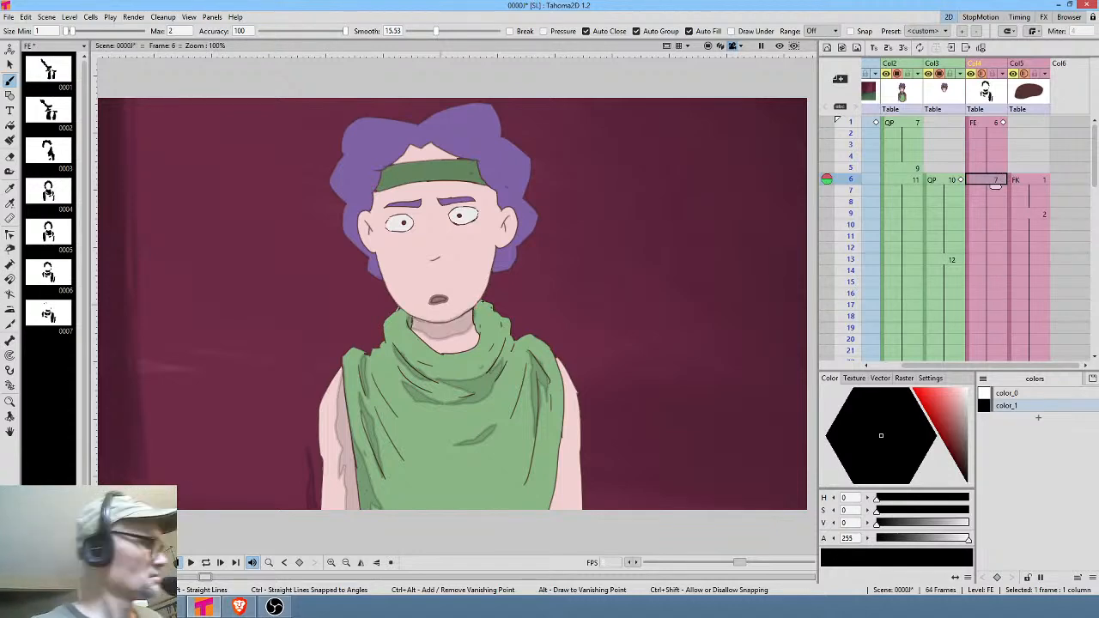
{"action": "key", "text": "comma"}
{"action": "key", "text": "period"}
{"action": "key", "text": "comma"}
{"action": "key", "text": "period"}
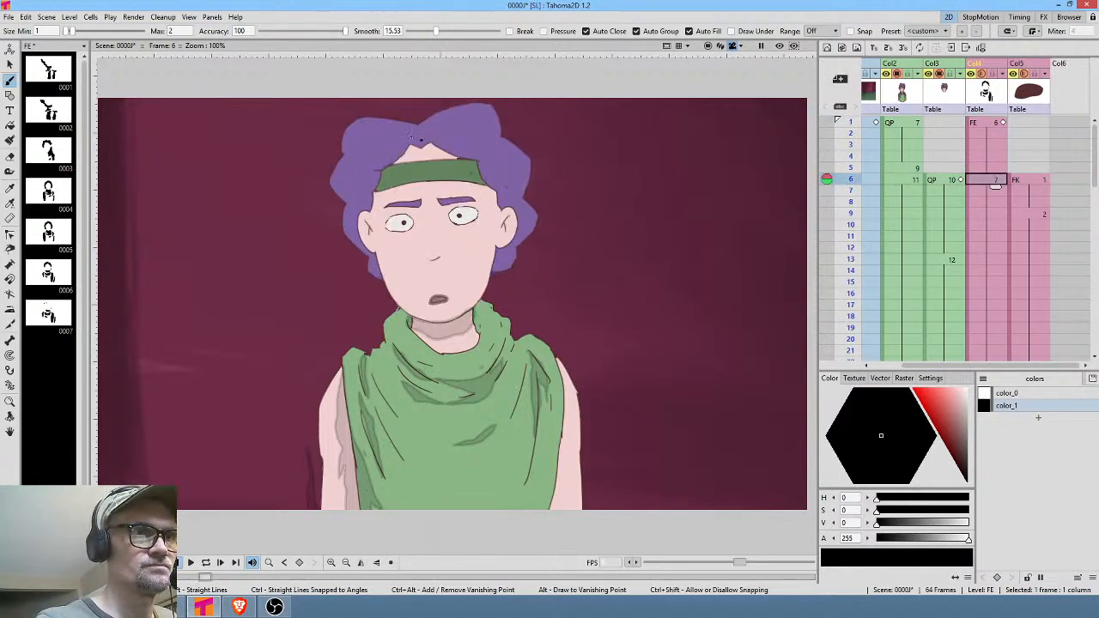
Draw a closed hairline shadow across the forehead and headband at frame 6 and compare it with frame 1.
{"action": "mouse_move", "coordinate": [396, 151]}
{"action": "left_mouse_down"}
{"action": "mouse_move", "coordinate": [362, 168]}
{"action": "mouse_move", "coordinate": [373, 175]}
{"action": "mouse_move", "coordinate": [363, 186]}
{"action": "mouse_move", "coordinate": [370, 215]}
{"action": "mouse_move", "coordinate": [407, 163]}
{"action": "left_mouse_up"}
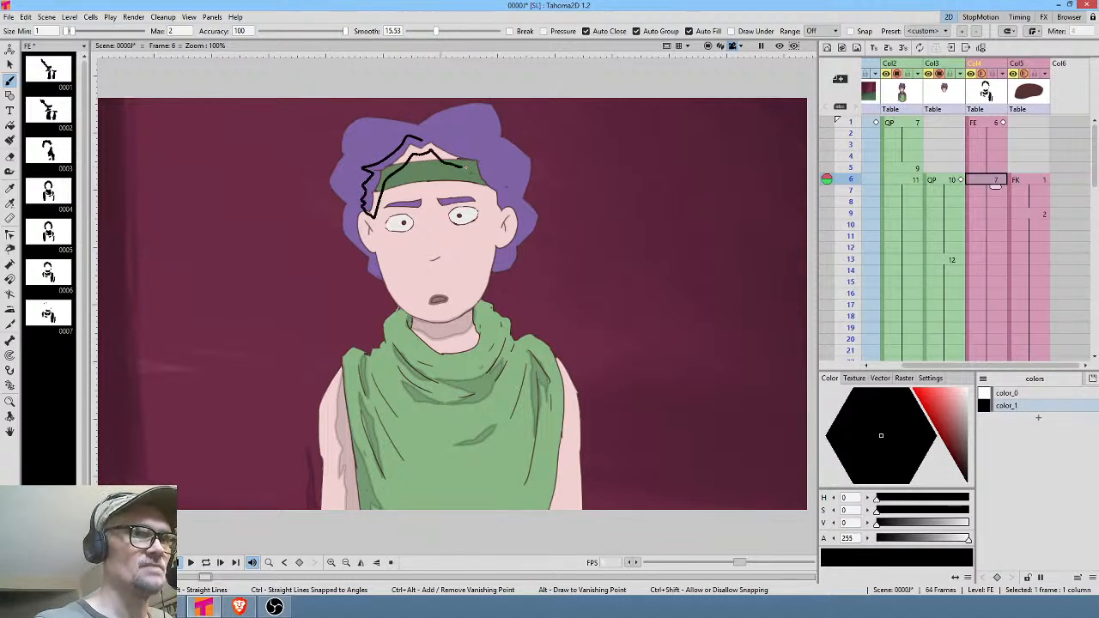
{"action": "mouse_move", "coordinate": [491, 197]}
{"action": "left_mouse_down"}
{"action": "mouse_move", "coordinate": [500, 214]}
{"action": "mouse_move", "coordinate": [505, 203]}
{"action": "left_mouse_up"}
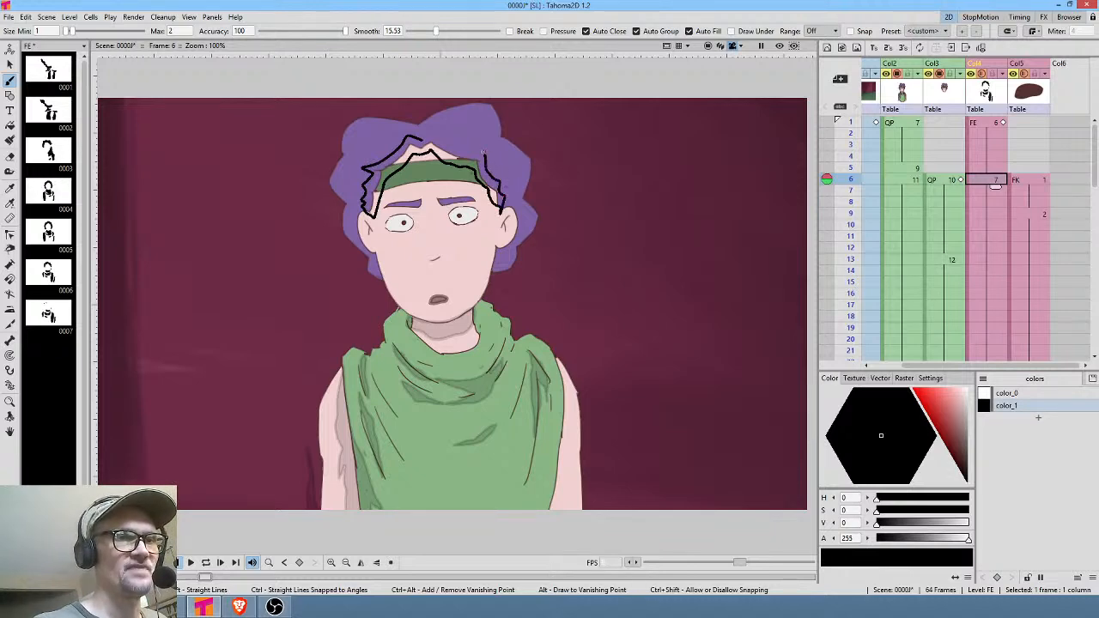
{"action": "key", "text": "ctrl+z"}
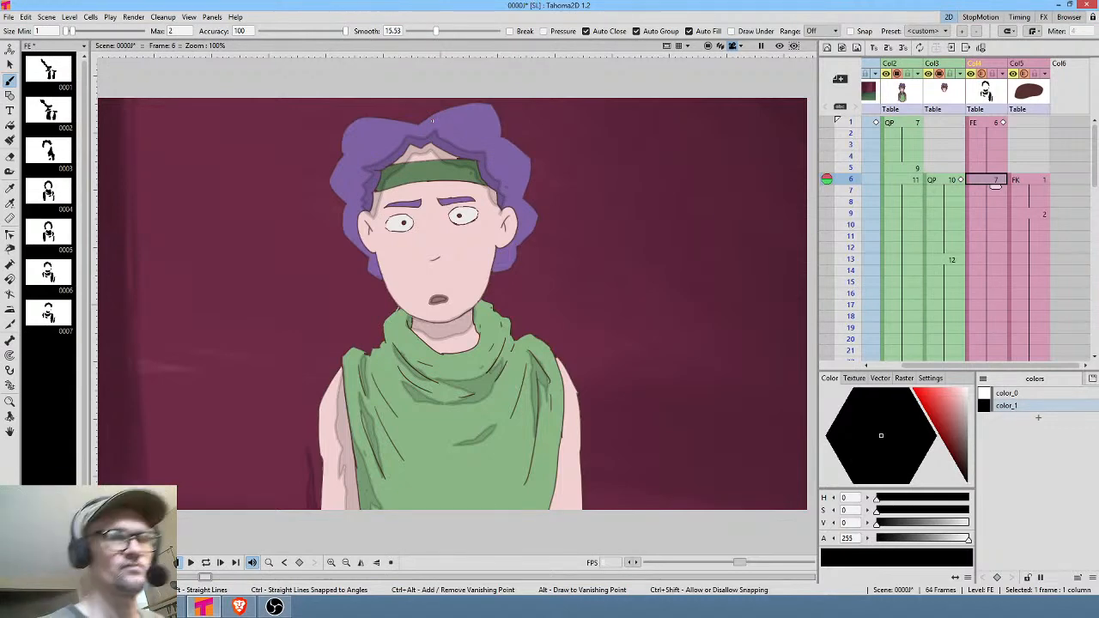
{"action": "key", "text": "comma"}
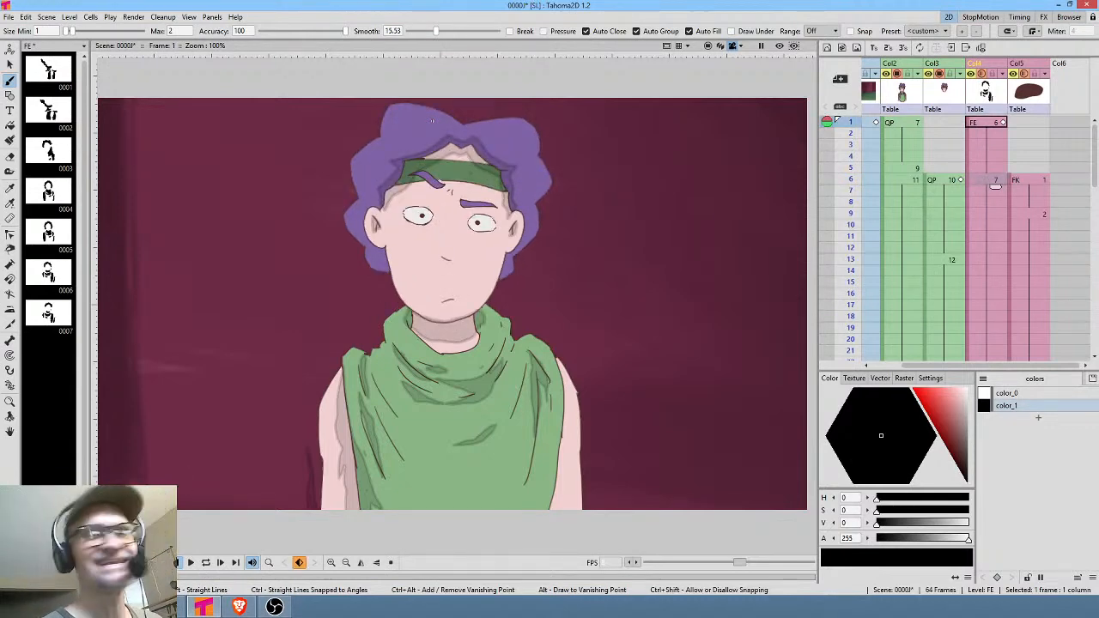
{"action": "key", "text": "period"}
{"action": "key", "text": "comma"}
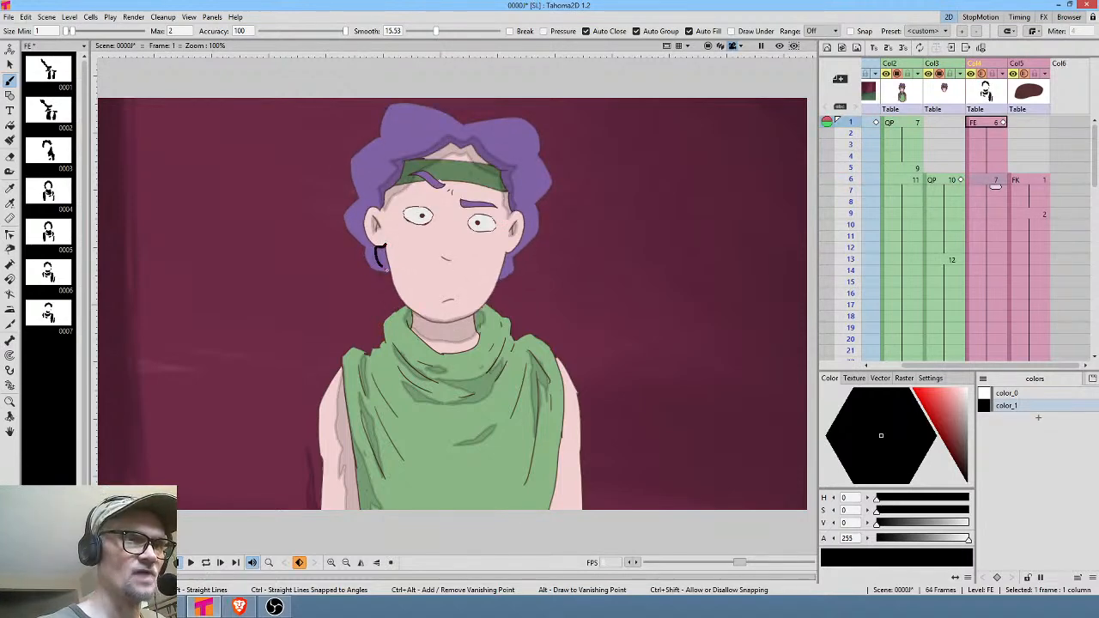
Shade the hair below both ears in the FE drawing at frame 1.
{"action": "key", "text": "ctrl+z"}
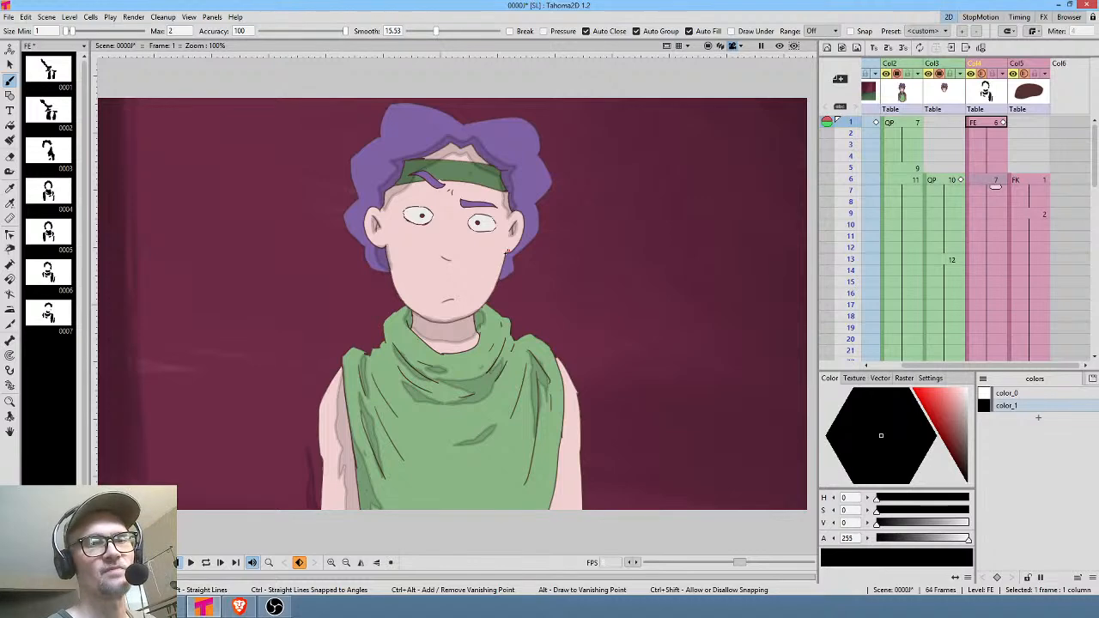
{"action": "left_click_drag", "start_coordinate": [502, 271], "coordinate": [510, 258]}
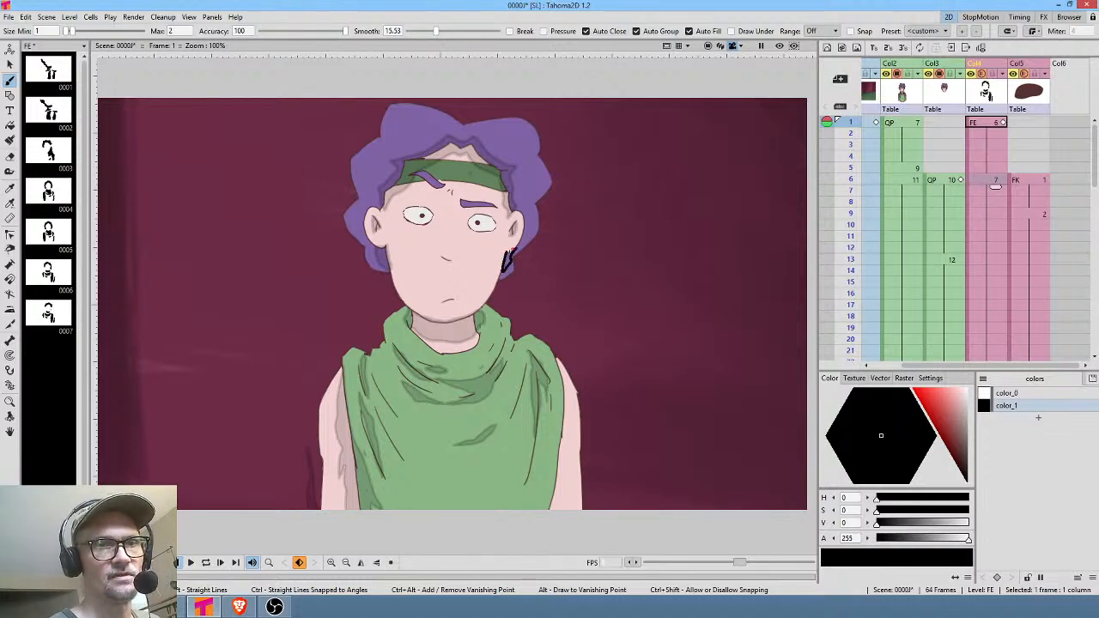
{"action": "key", "text": "ctrl+z"}
Shade the hair below both ears in the FE drawing at frame 6, checking against frame 1.
{"action": "key", "text": "Down"}
{"action": "key", "text": "Down"}
{"action": "key", "text": "Down"}
{"action": "key", "text": "Down"}
{"action": "key", "text": "Down"}
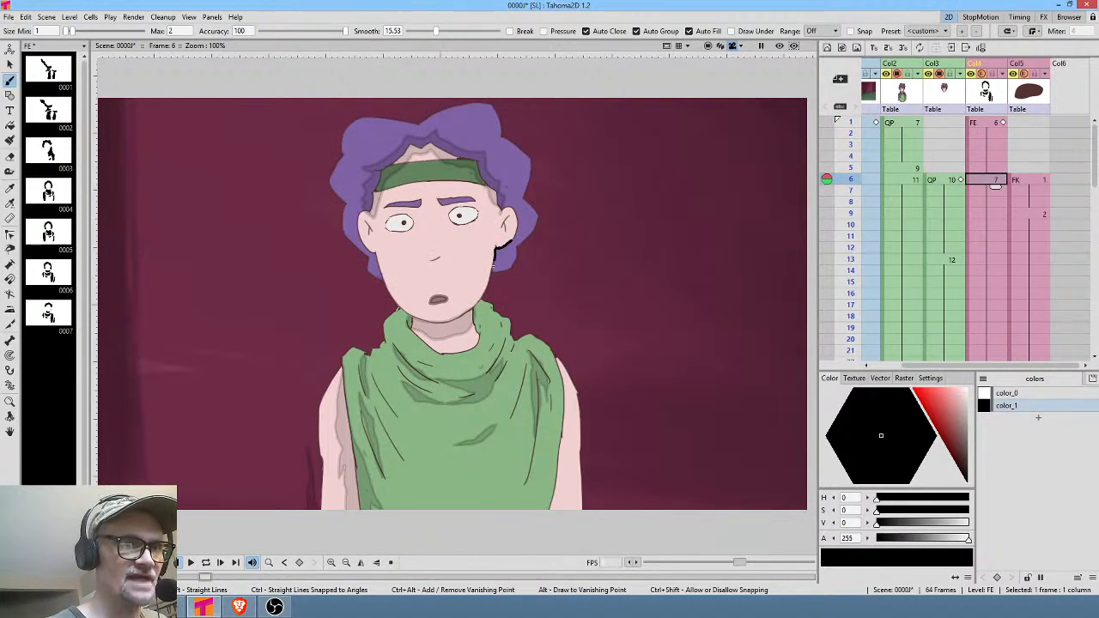
{"action": "key", "text": "ctrl+z"}
{"action": "key", "text": "comma"}
{"action": "key", "text": "period"}
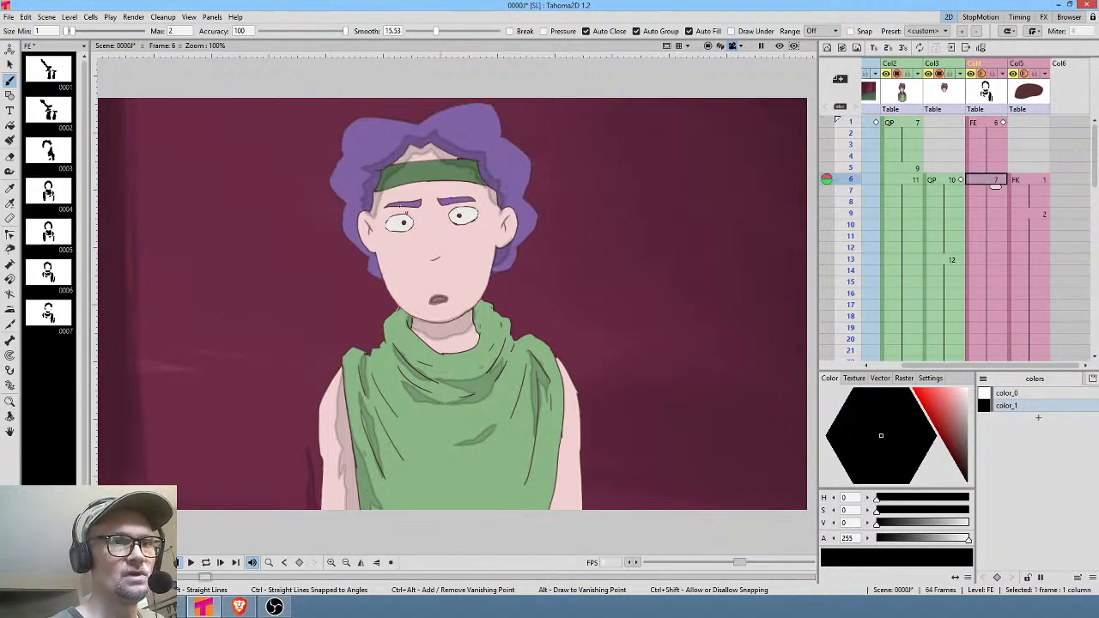
{"action": "key", "text": "comma"}
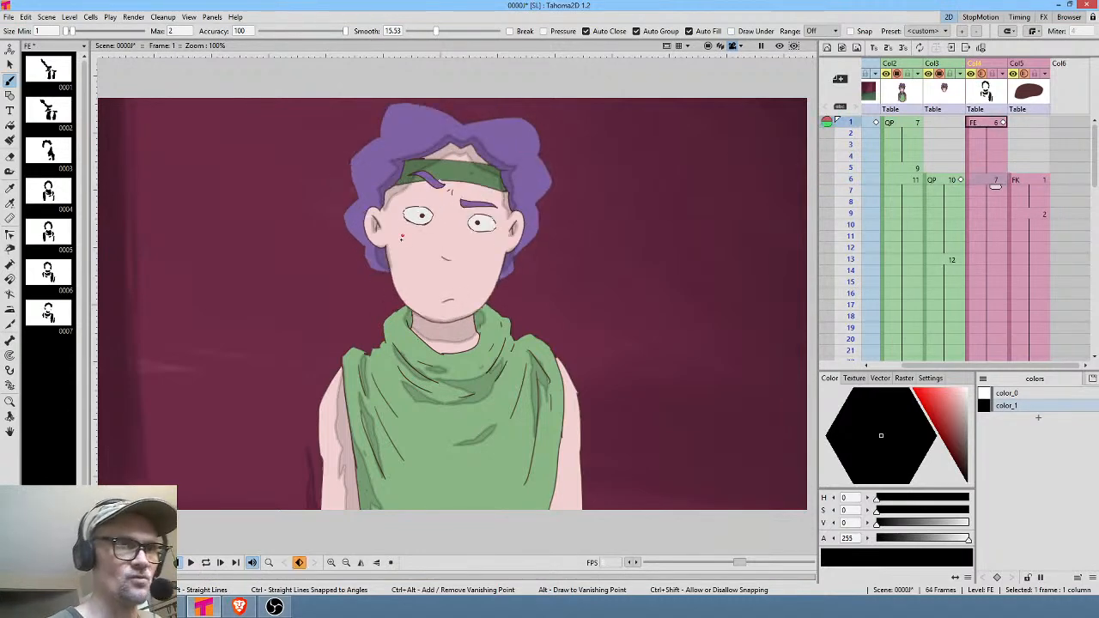
{"action": "key", "text": "period"}
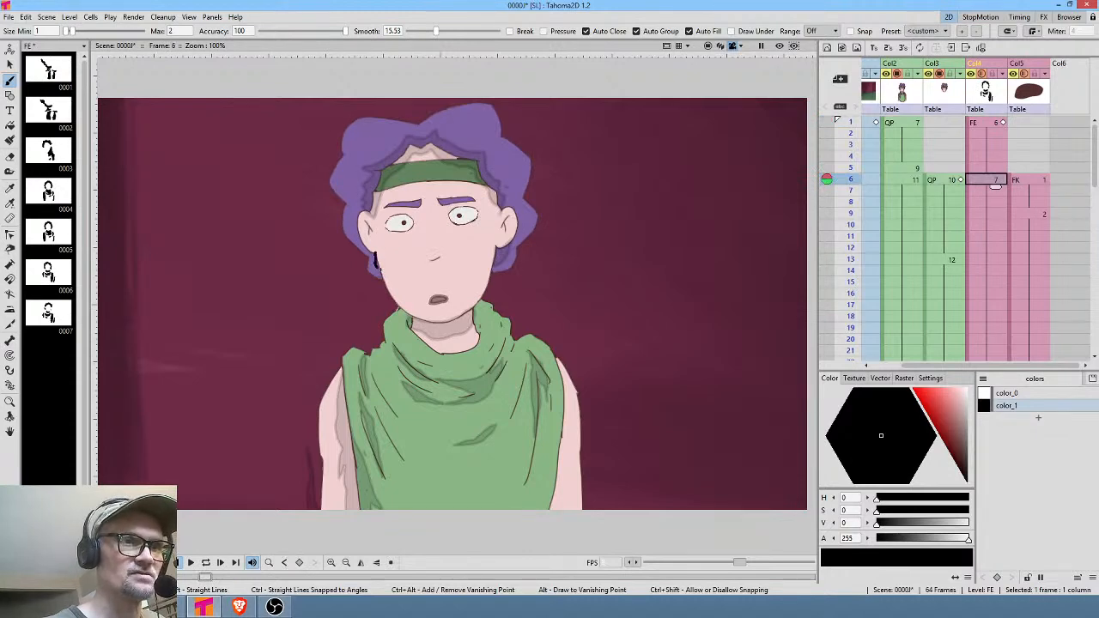
{"action": "key", "text": "ctrl+z"}
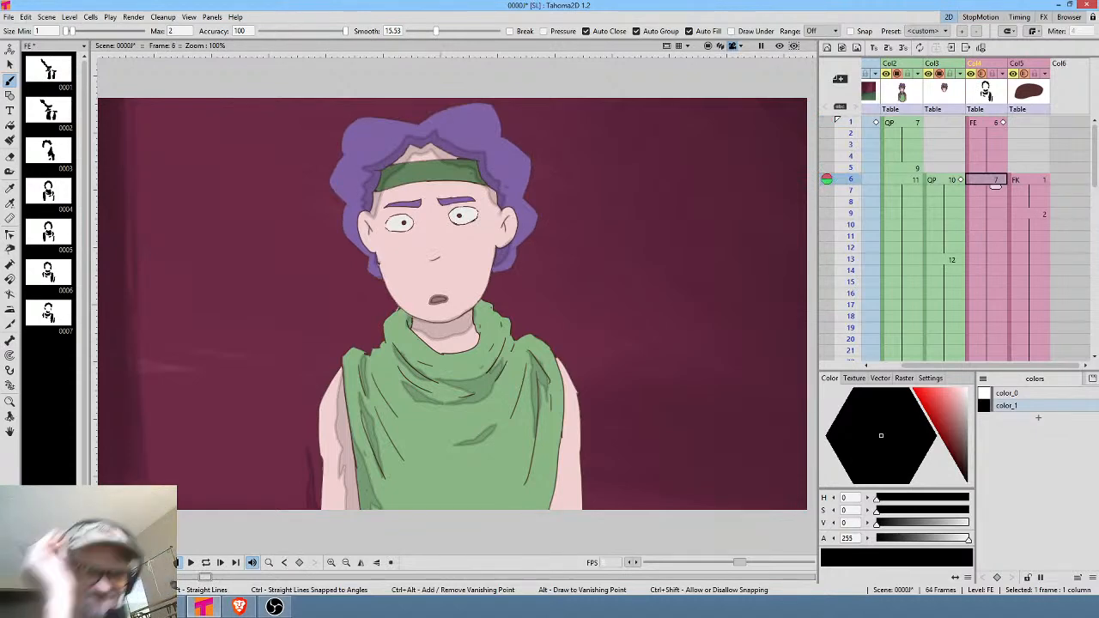
Flip between frames 1 and 6 to compare the head shading and nose area.
{"action": "key", "text": "comma"}
{"action": "key", "text": "period"}
{"action": "key", "text": "comma"}
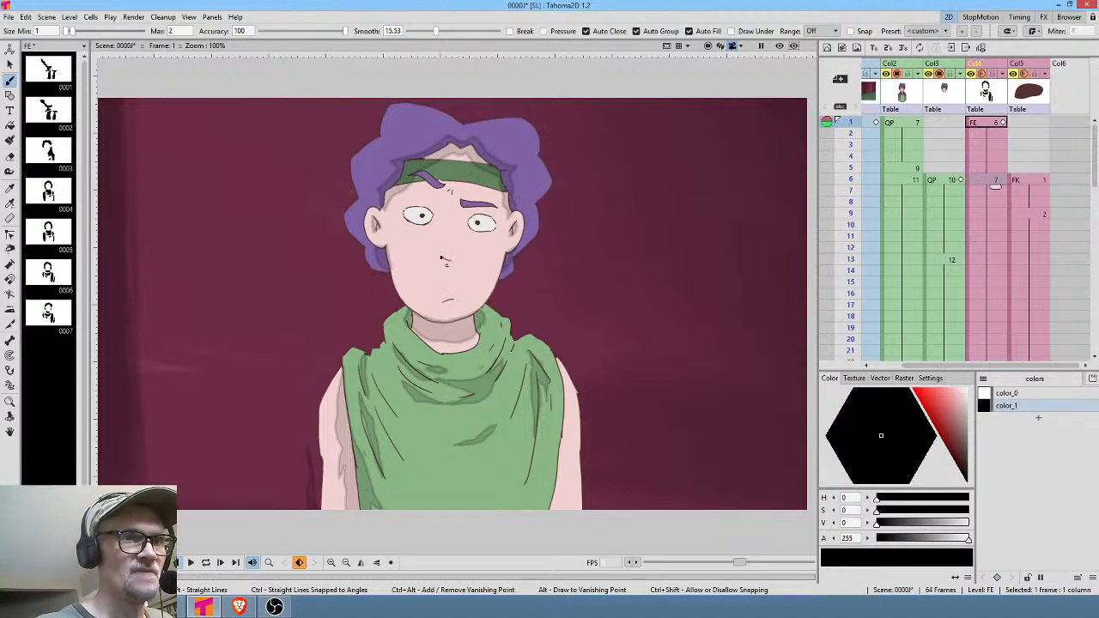
{"action": "key", "text": "period"}
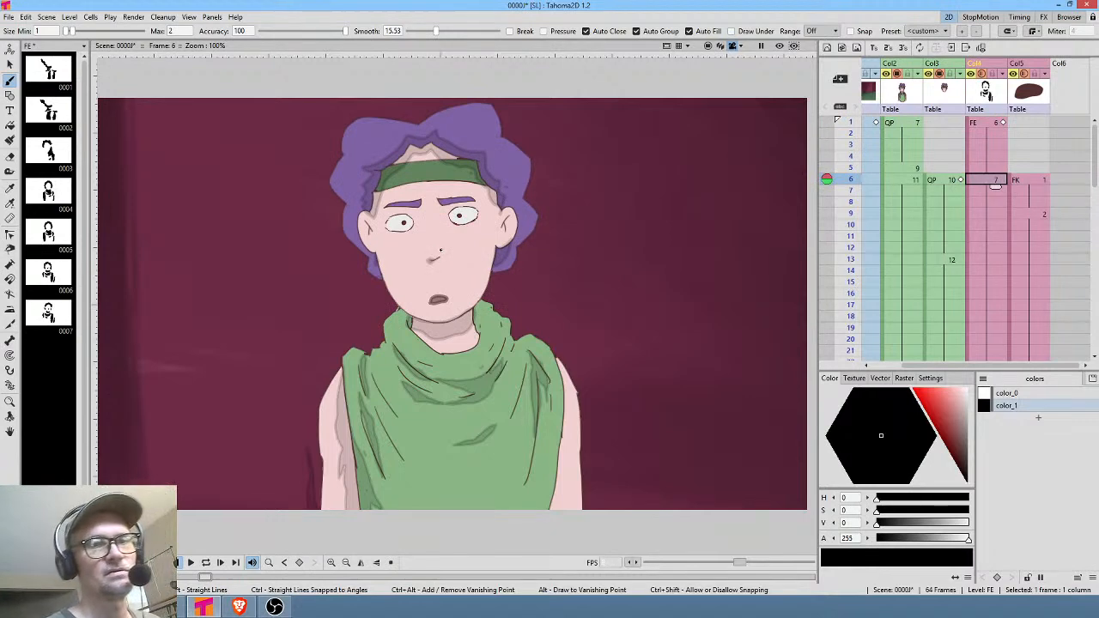
{"action": "key", "text": "comma"}
{"action": "key", "text": "period"}
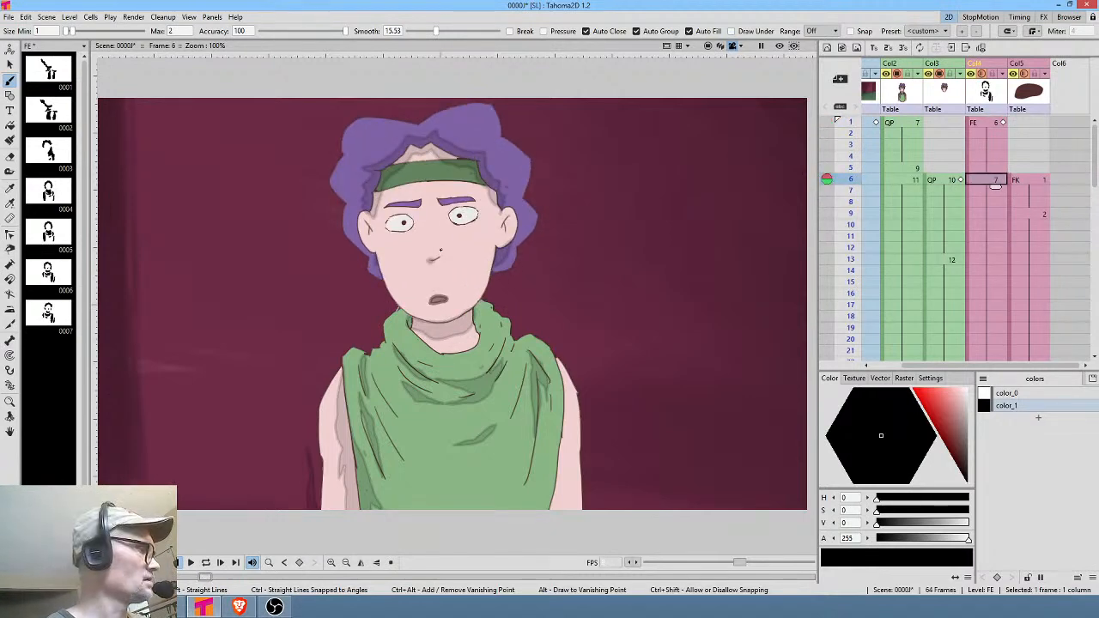
Paint over the nose line with color_2 in QP drawing 10 at frame 6, using the Paint Brush in Lines & Areas mode.
{"action": "key", "text": "a"}
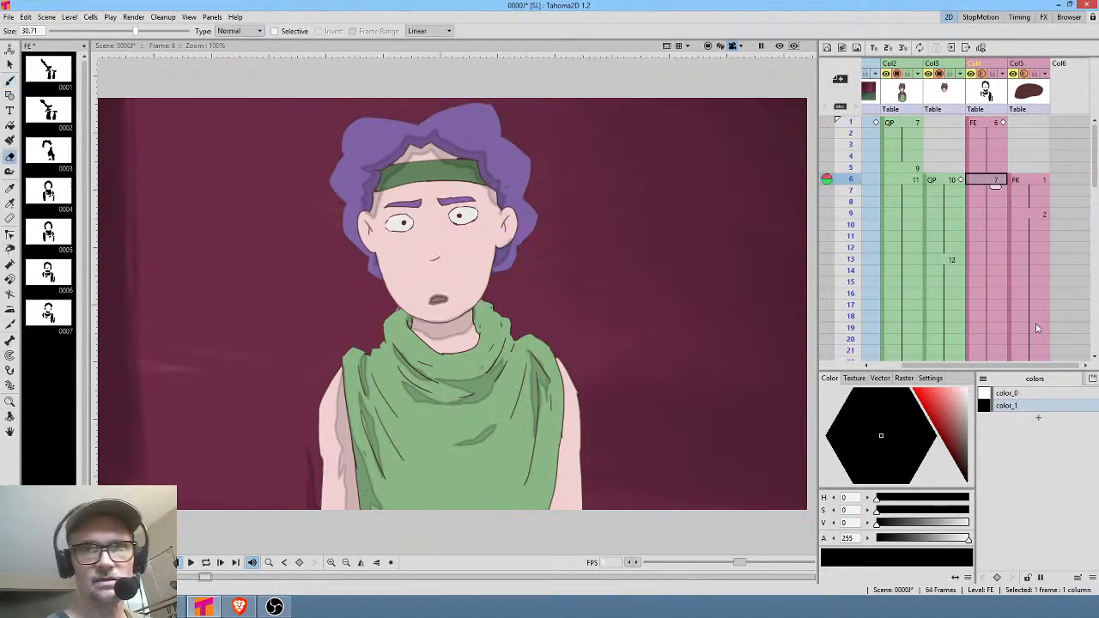
{"action": "key", "text": "Left"}
{"action": "key", "text": "Left"}
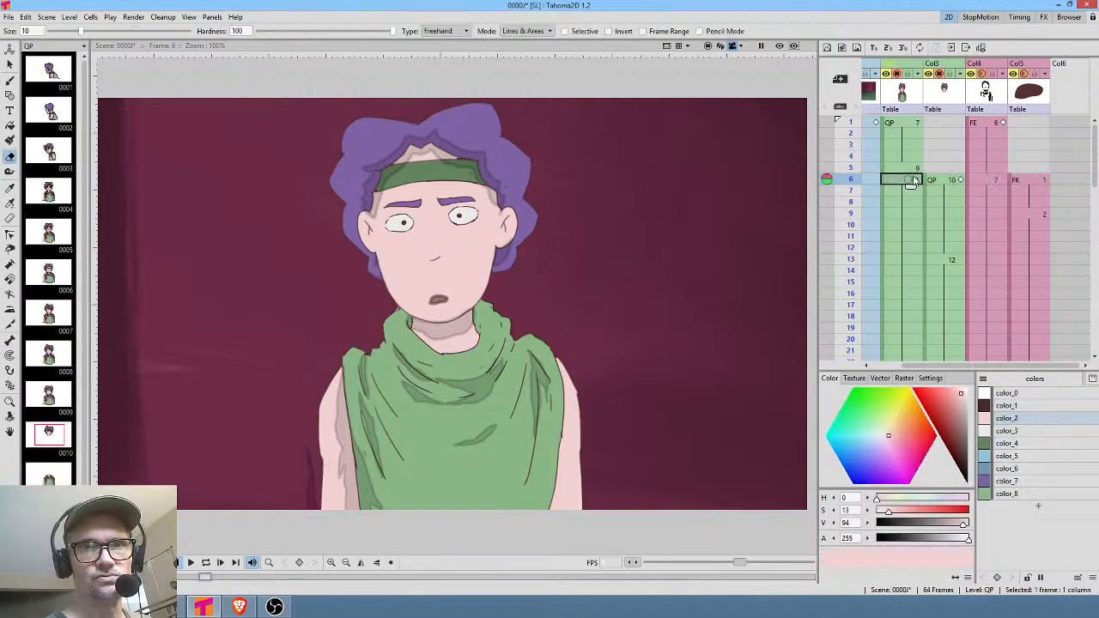
{"action": "key", "text": "Right"}
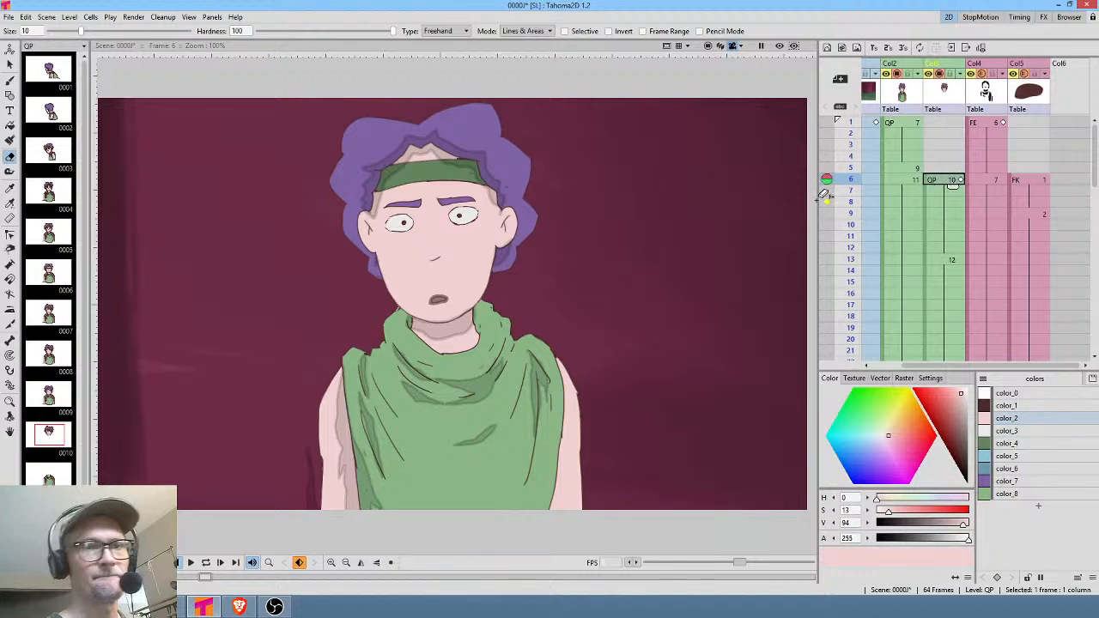
{"action": "scroll", "coordinate": [448, 311], "scroll_direction": "up", "scroll_amount": 7}
{"action": "left_click_drag", "start_coordinate": [501, 251], "coordinate": [547, 325]}
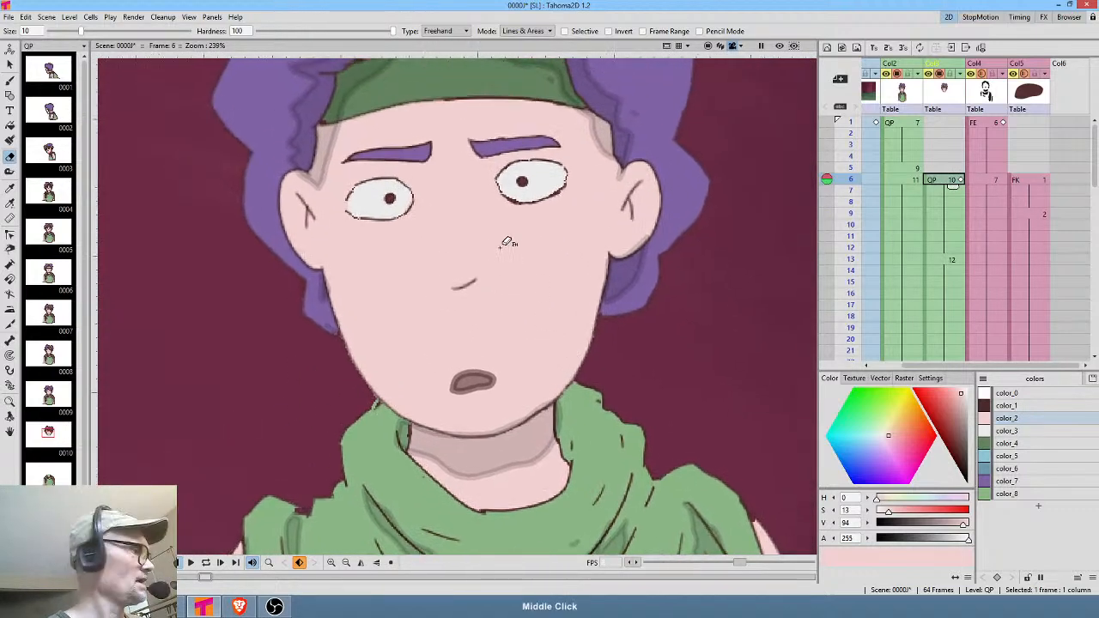
{"action": "left_click", "coordinate": [1030, 419]}
{"action": "key", "text": "b"}
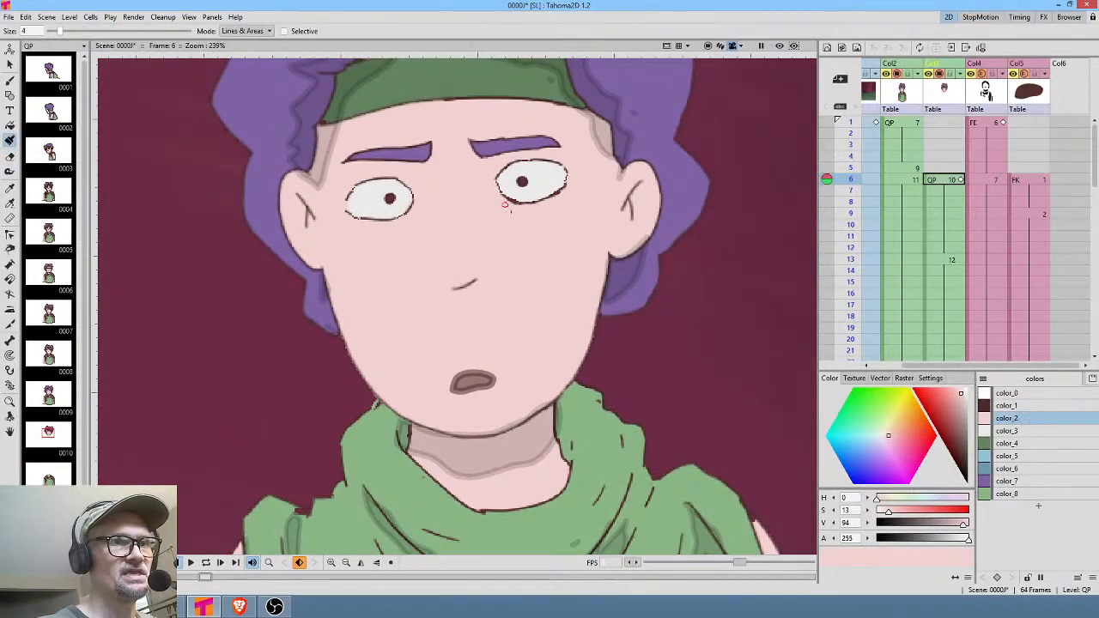
{"action": "left_click_drag", "start_coordinate": [454, 290], "coordinate": [476, 279]}
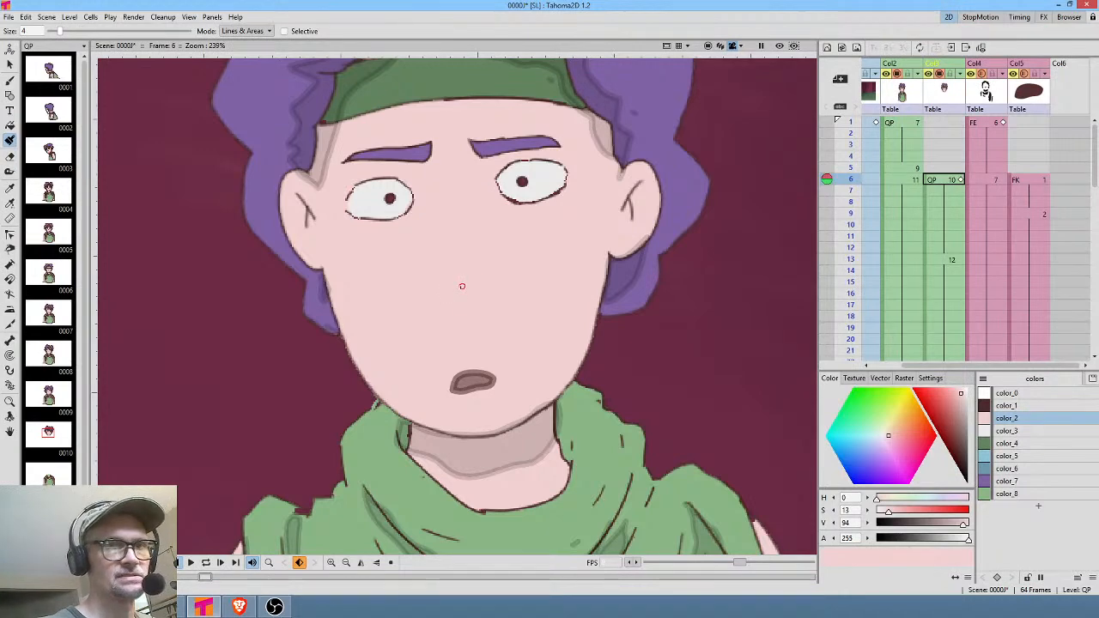
Draw a short curved nose line with the color_1 brush in QP drawing 10 at frame 6.
{"action": "left_click", "coordinate": [1008, 405]}
{"action": "key", "text": "b"}
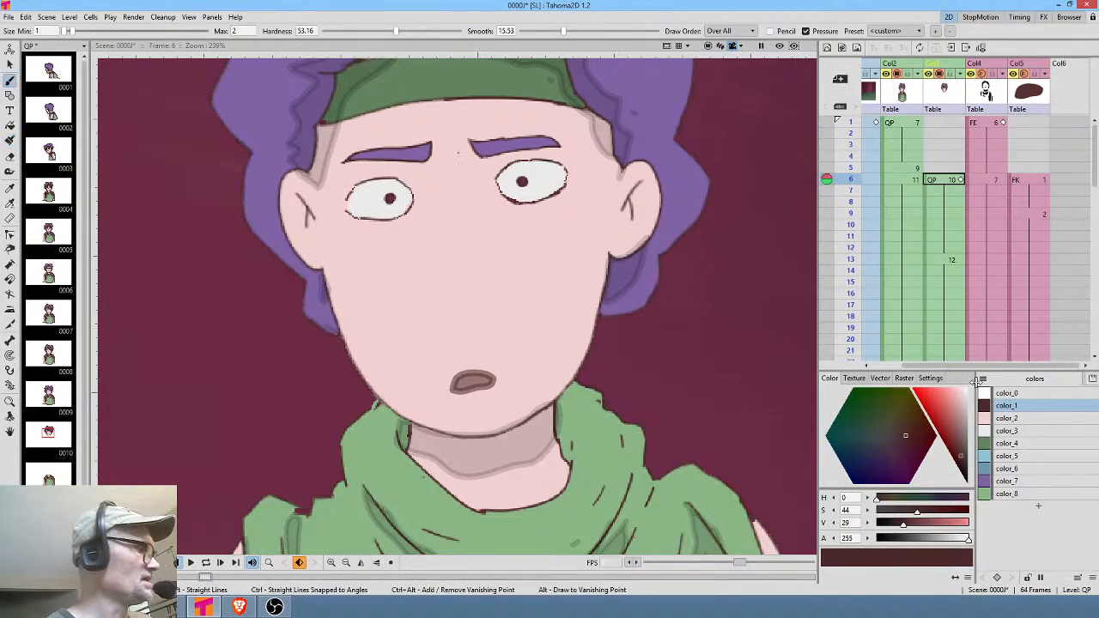
{"action": "left_click", "coordinate": [942, 169]}
{"action": "left_click", "coordinate": [943, 180]}
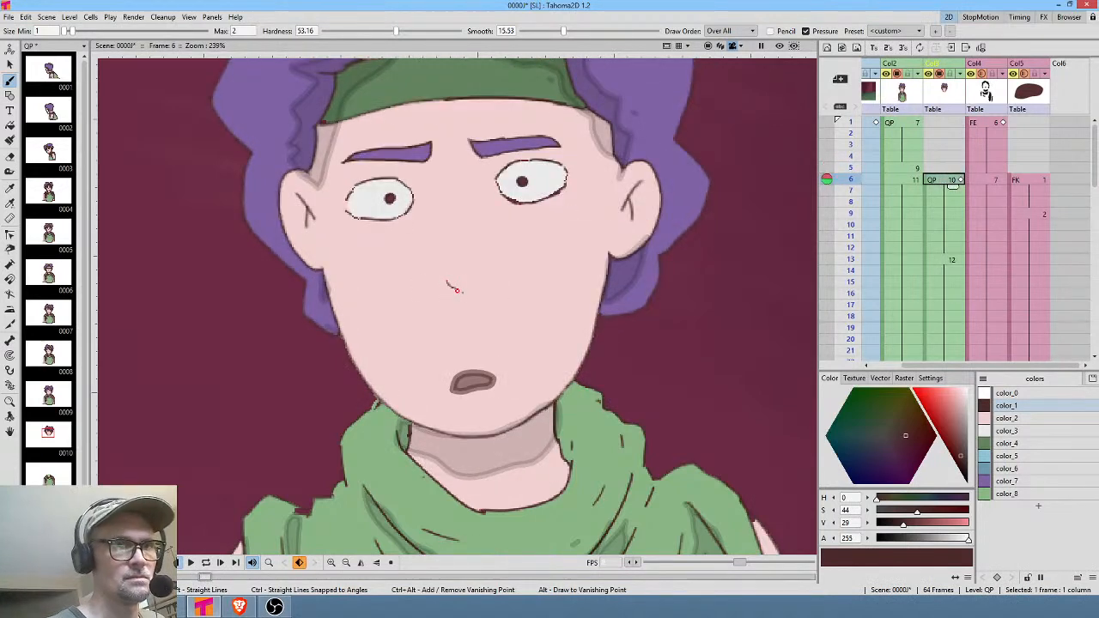
{"action": "left_click_drag", "start_coordinate": [456, 289], "coordinate": [466, 283]}
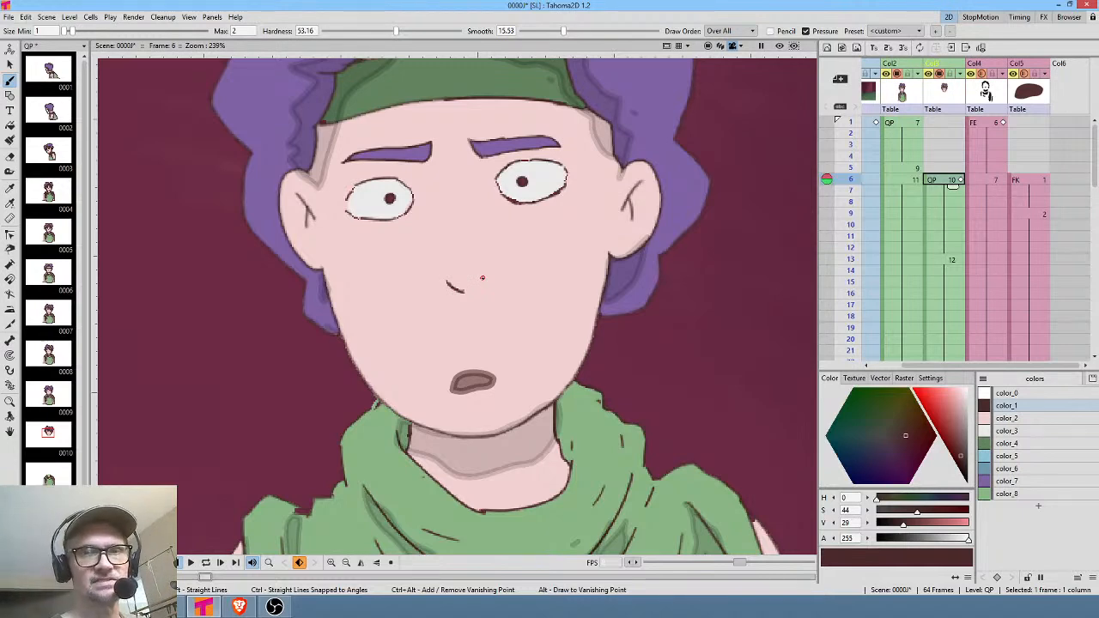
Paint a small shadow under the nose in FE drawing 7 at frame 6, undoing any stray stroke.
{"action": "left_click", "coordinate": [1000, 179]}
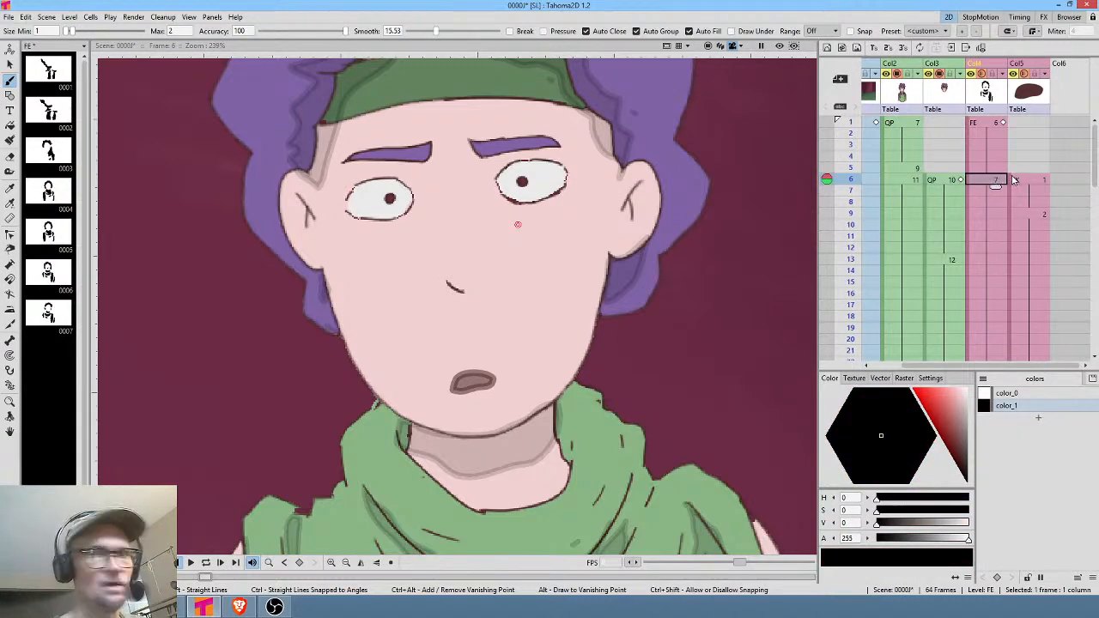
{"action": "left_click_drag", "start_coordinate": [468, 282], "coordinate": [448, 293]}
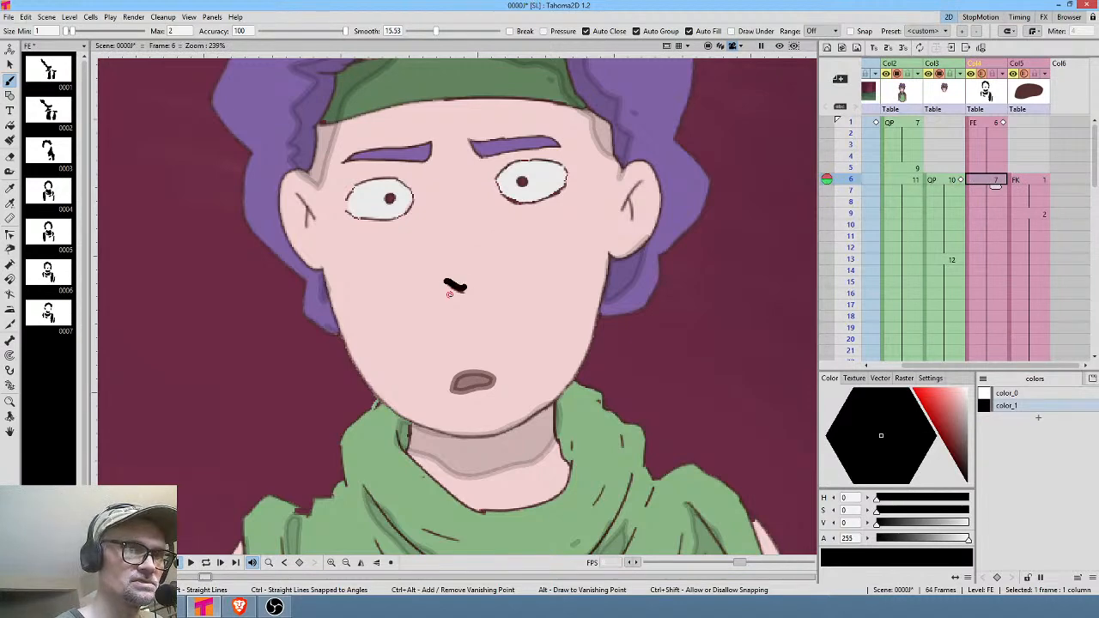
{"action": "key", "text": "ctrl+z"}
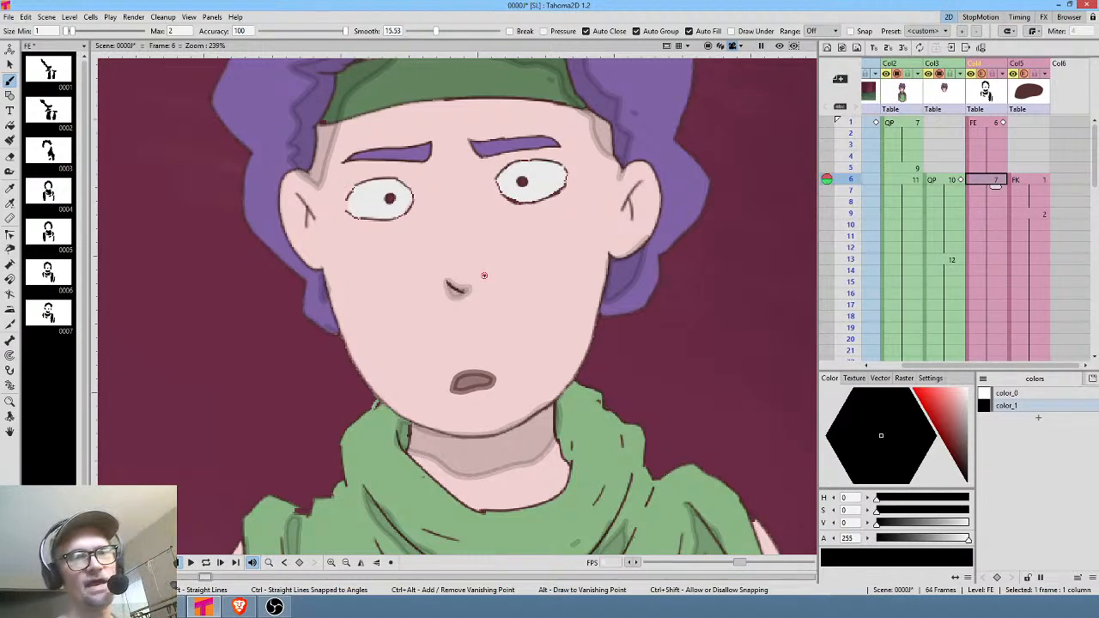
Flip and scrub through frames 6 to 14 to review the nose and expression change, checking the rendered preview at frame 14.
{"action": "key", "text": "ctrl+comma"}
{"action": "key", "text": "ctrl+period"}
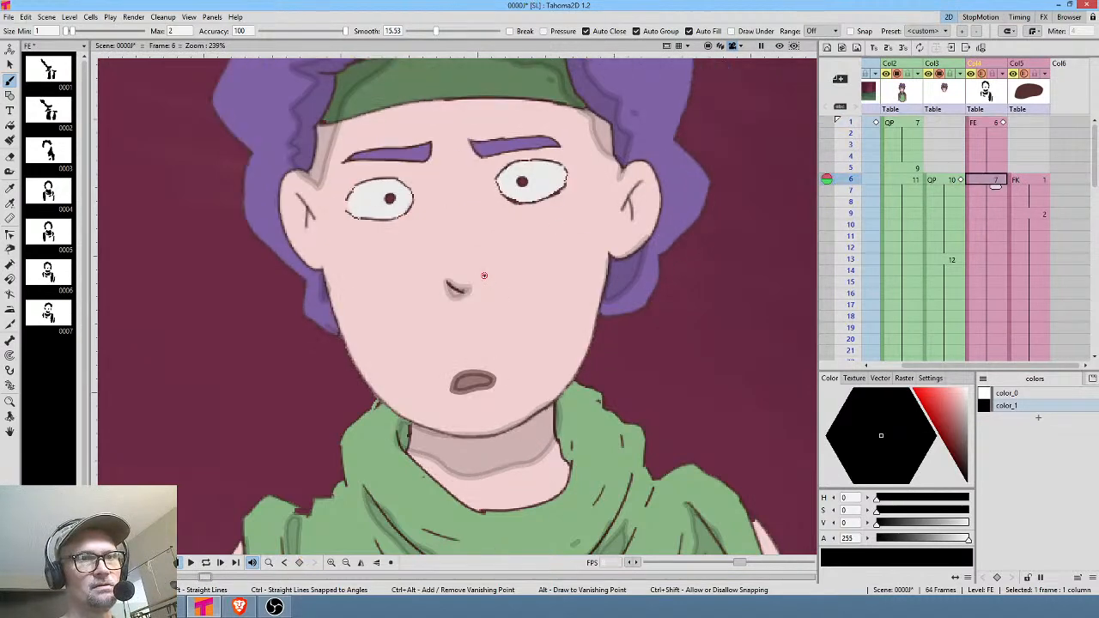
{"action": "key", "text": "comma"}
{"action": "key", "text": "period"}
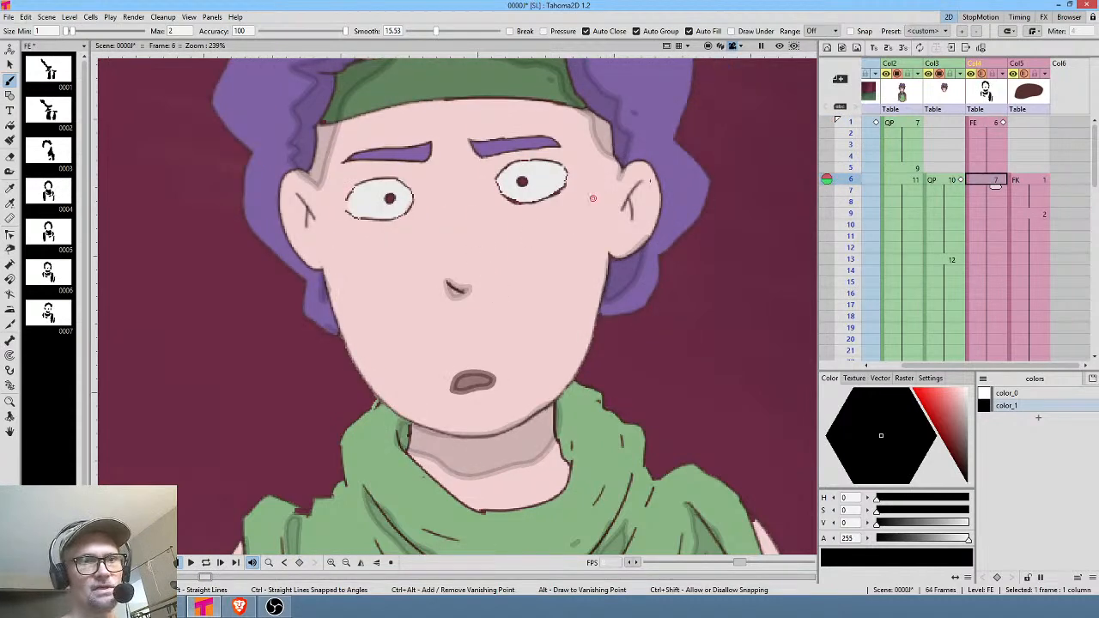
{"action": "scroll", "coordinate": [468, 283], "scroll_direction": "down", "scroll_amount": 3}
{"action": "left_click_drag", "start_coordinate": [510, 314], "coordinate": [523, 242]}
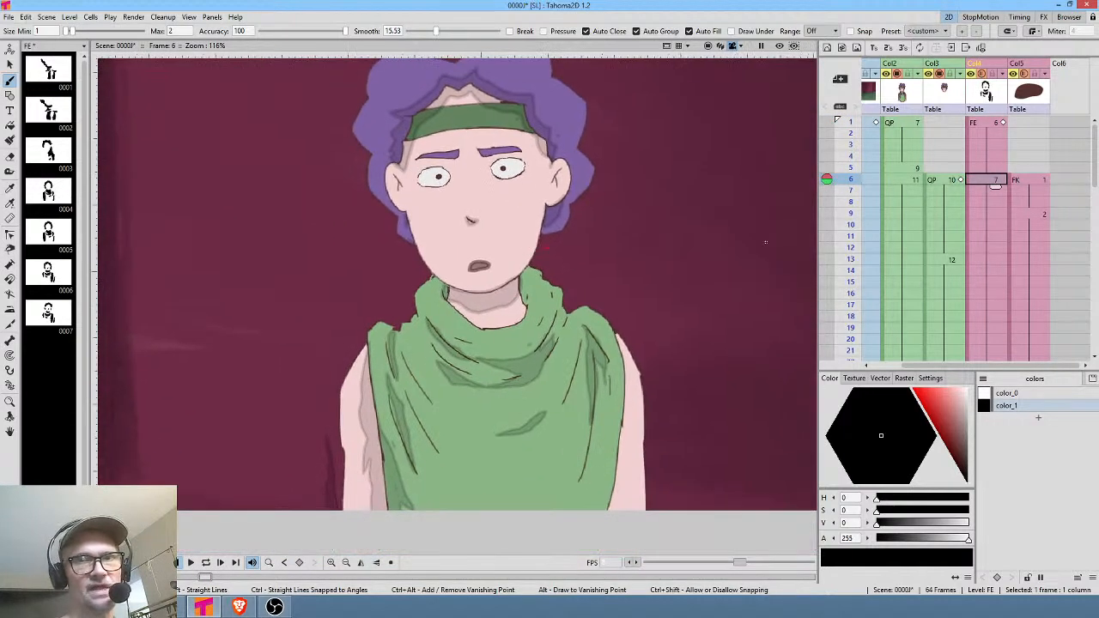
{"action": "mouse_move", "coordinate": [845, 184]}
{"action": "left_mouse_down"}
{"action": "mouse_move", "coordinate": [845, 279]}
{"action": "mouse_move", "coordinate": [845, 223]}
{"action": "mouse_move", "coordinate": [850, 266]}
{"action": "mouse_move", "coordinate": [847, 225]}
{"action": "mouse_move", "coordinate": [844, 260]}
{"action": "left_mouse_up"}
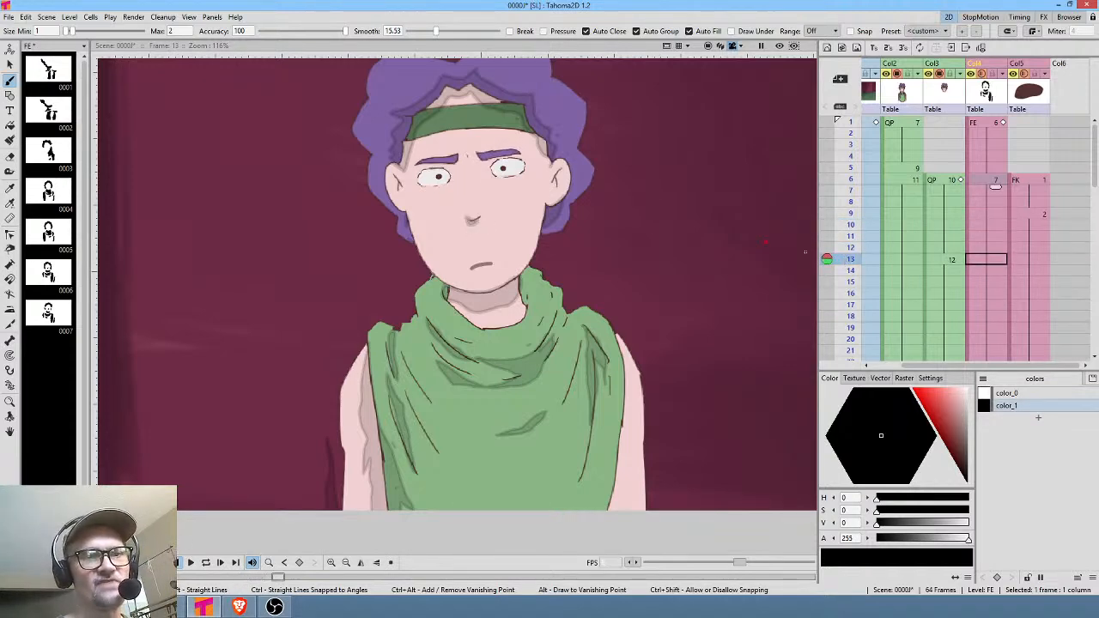
{"action": "scroll", "coordinate": [543, 229], "scroll_direction": "up", "scroll_amount": 3}
{"action": "left_click", "coordinate": [850, 213]}
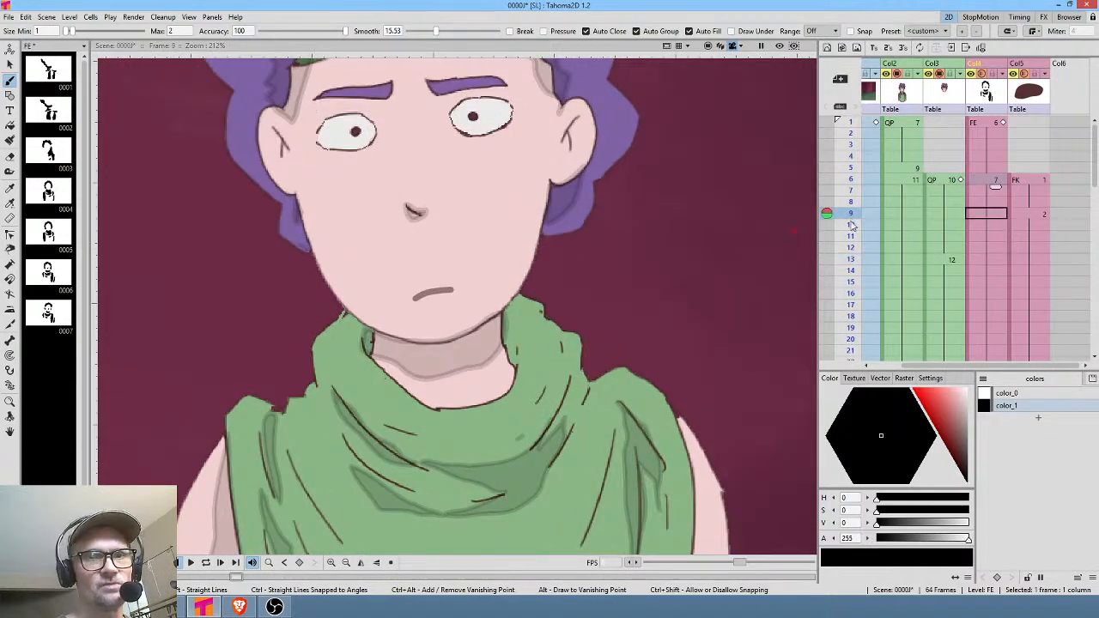
{"action": "left_click_drag", "start_coordinate": [850, 224], "coordinate": [847, 270]}
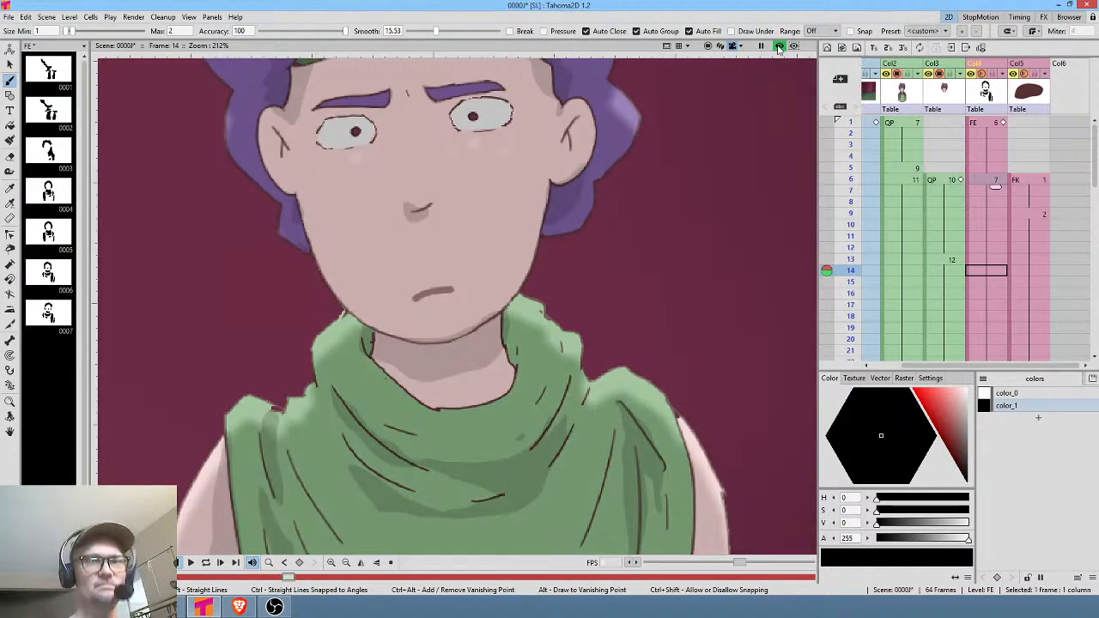
{"action": "left_click", "coordinate": [778, 48]}
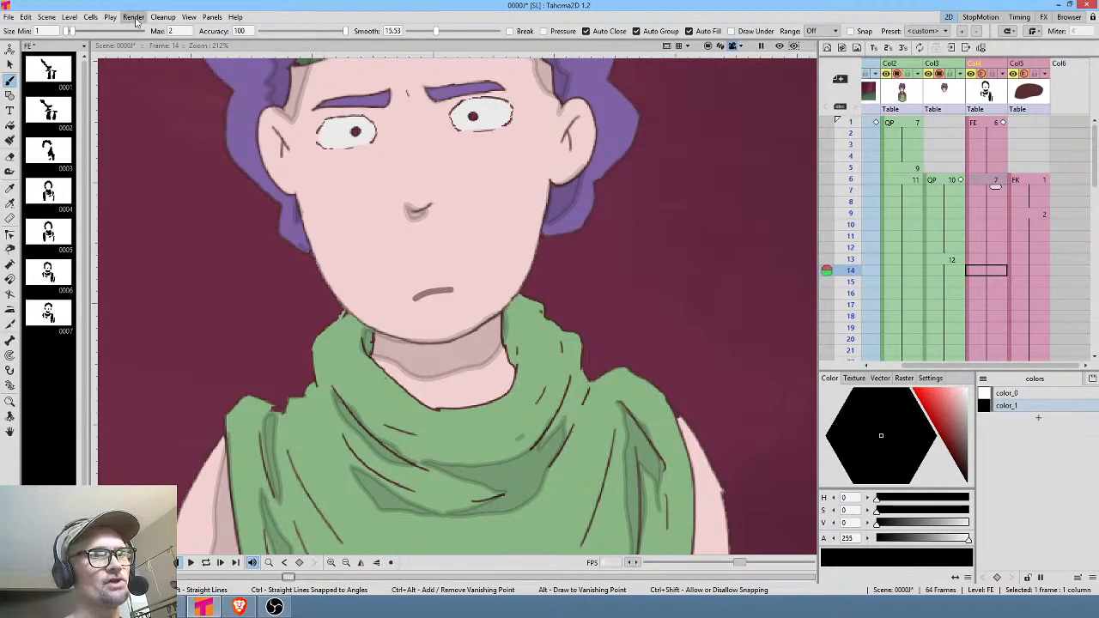
Check the output settings and render scene 0000J as a JPG image sequence.
{"action": "left_click", "coordinate": [133, 16]}
{"action": "left_click", "coordinate": [165, 74]}
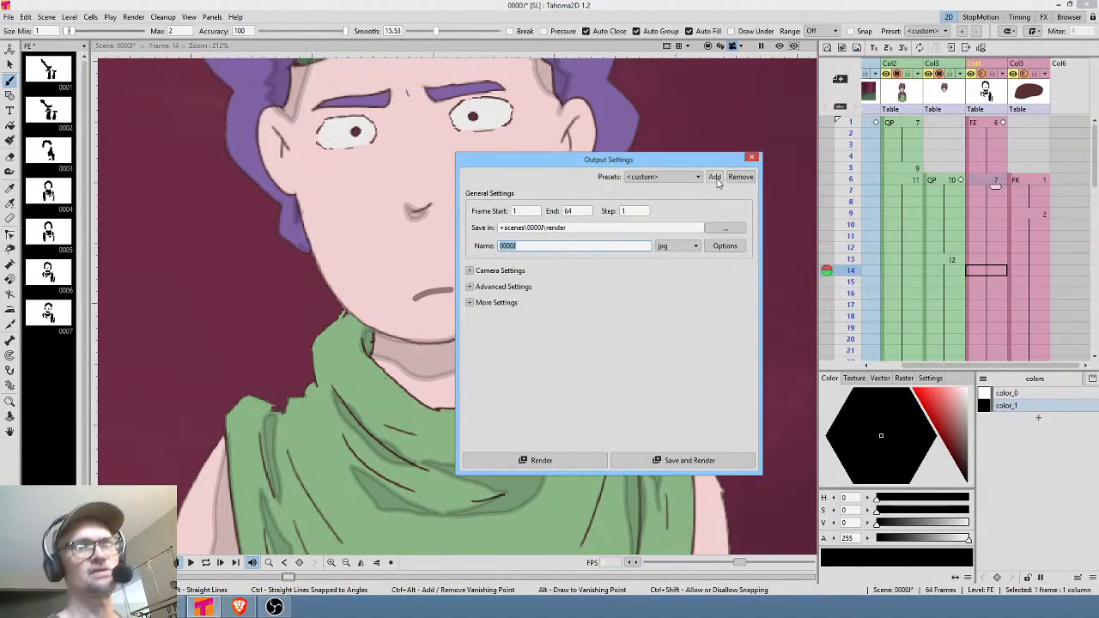
{"action": "left_click", "coordinate": [752, 158]}
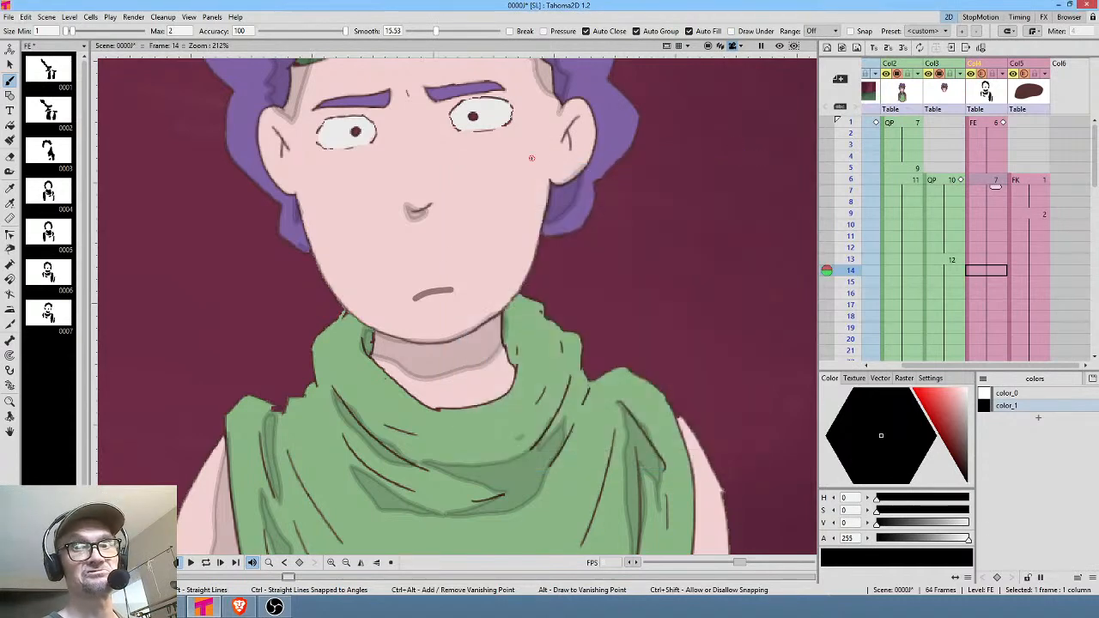
{"action": "key", "text": "ctrl+shift+r"}
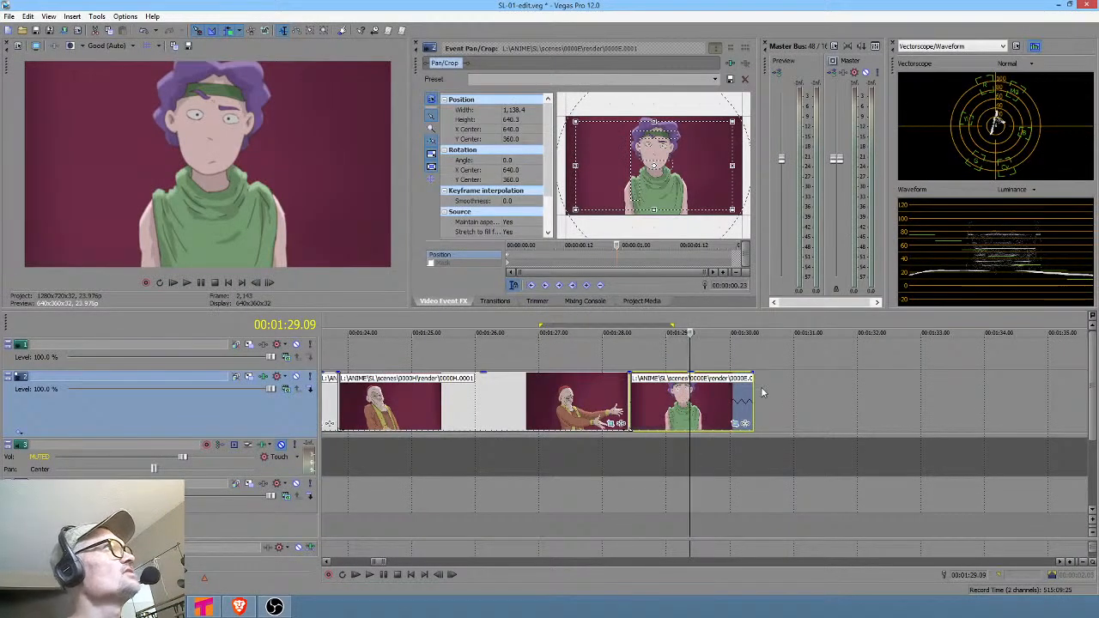
In Vegas Pro, remove the 0000E clip after 0000H and shift SCENE 011 and the following clips further along the timeline.
{"action": "left_click_drag", "start_coordinate": [674, 398], "coordinate": [687, 398]}
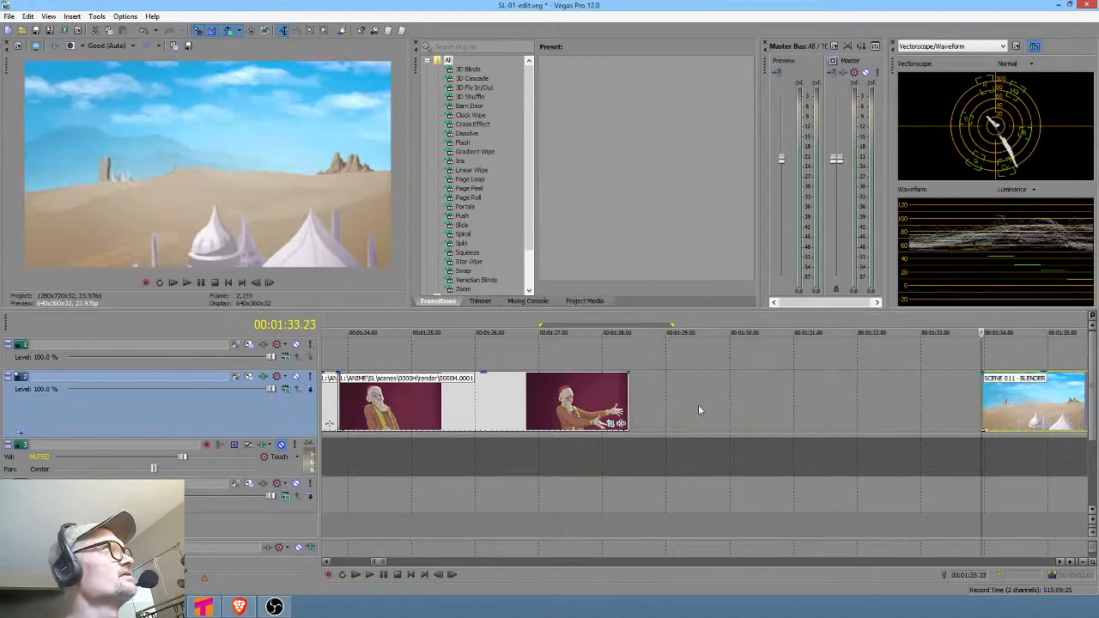
{"action": "left_click", "coordinate": [630, 411]}
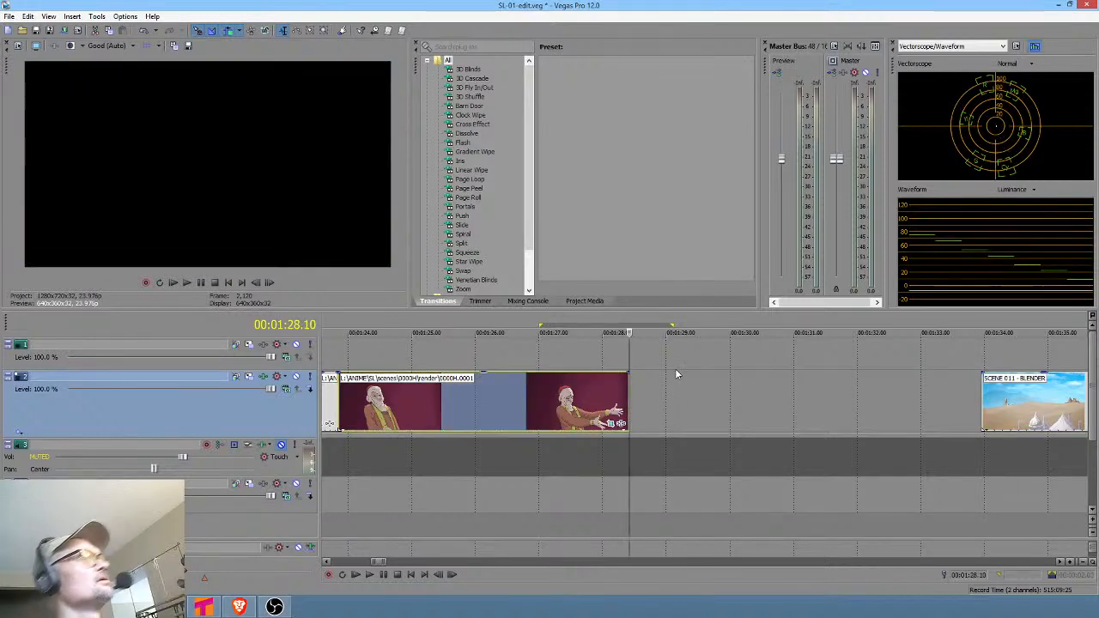
{"action": "scroll", "coordinate": [704, 378], "scroll_direction": "down", "scroll_amount": 4}
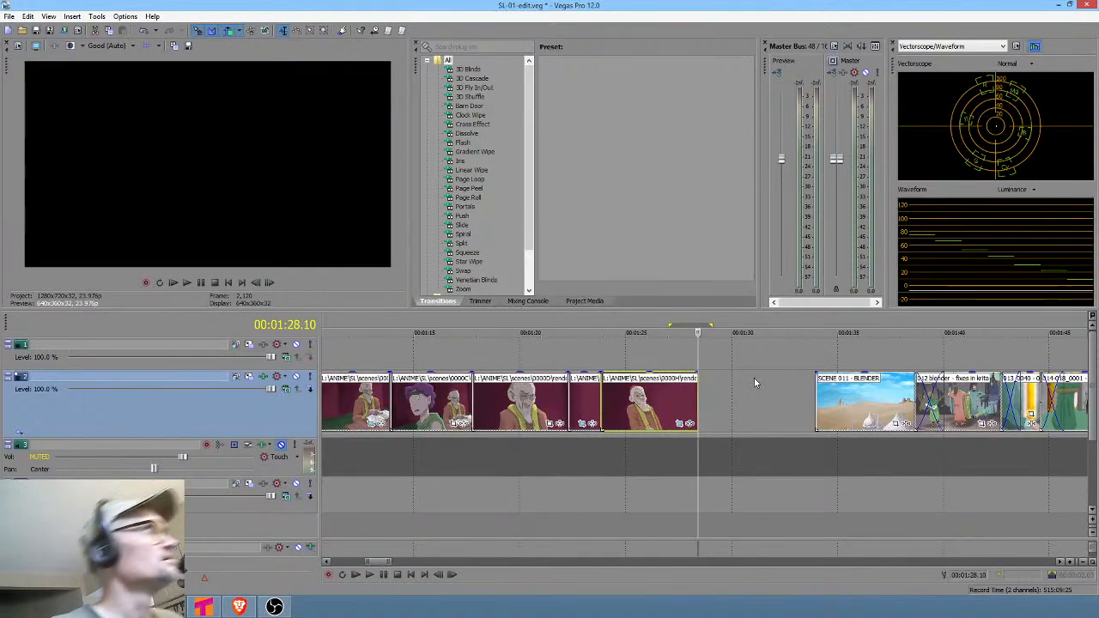
{"action": "left_click_drag", "start_coordinate": [850, 409], "coordinate": [985, 408]}
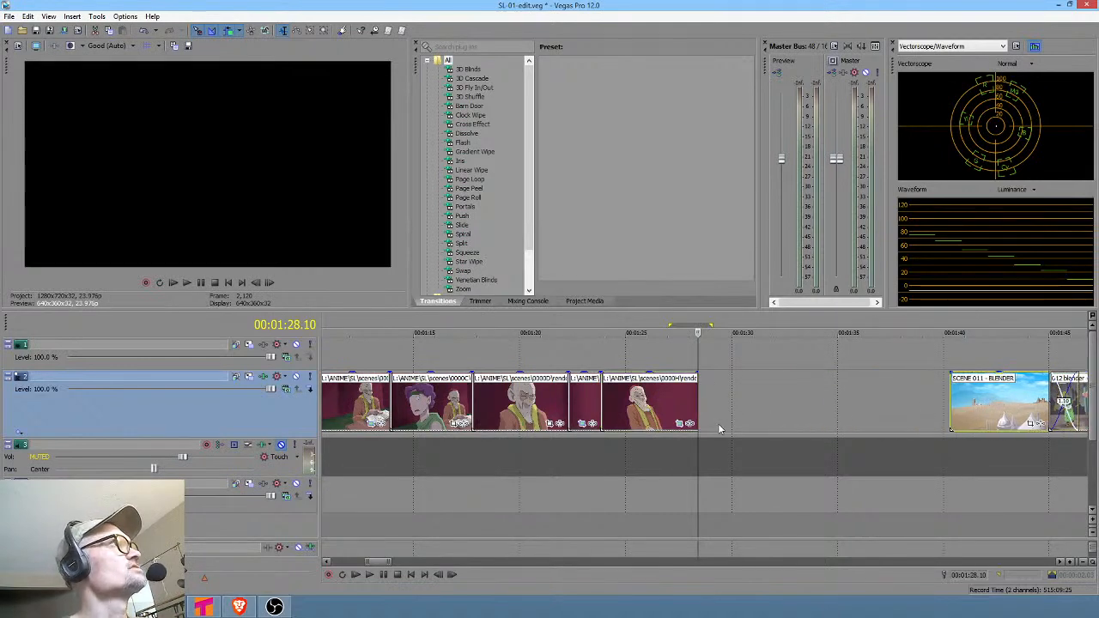
{"action": "left_click", "coordinate": [696, 410]}
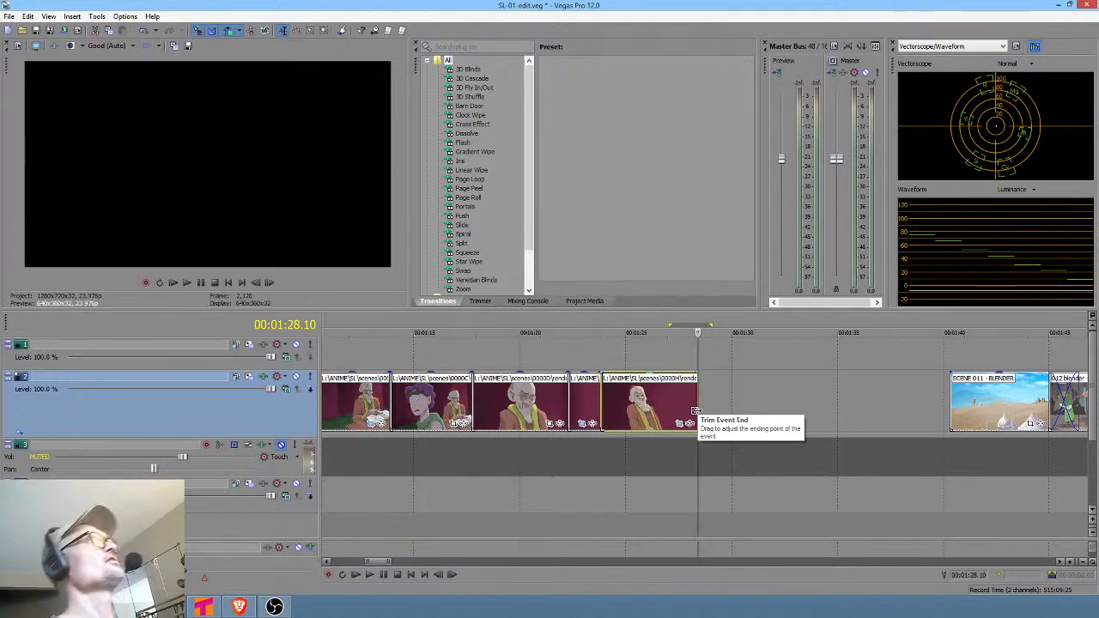
Import 0000J.0001.jpg from the scenes\0000J\render folder as an image sequence with last image 24.
{"action": "left_click", "coordinate": [580, 302]}
{"action": "left_click", "coordinate": [427, 45]}
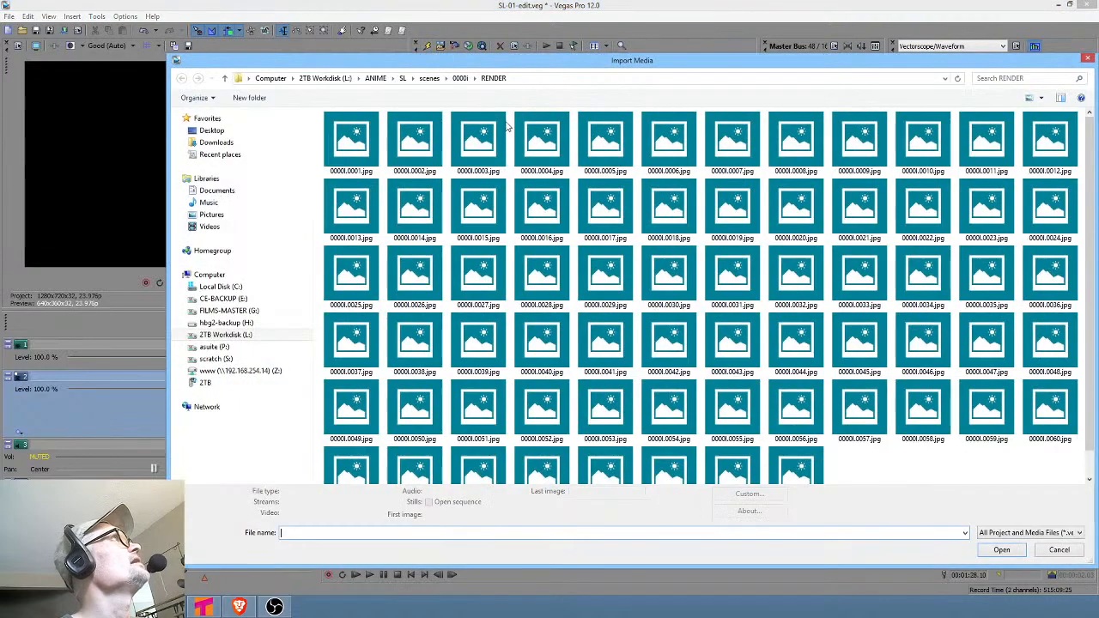
{"action": "left_click", "coordinate": [429, 78]}
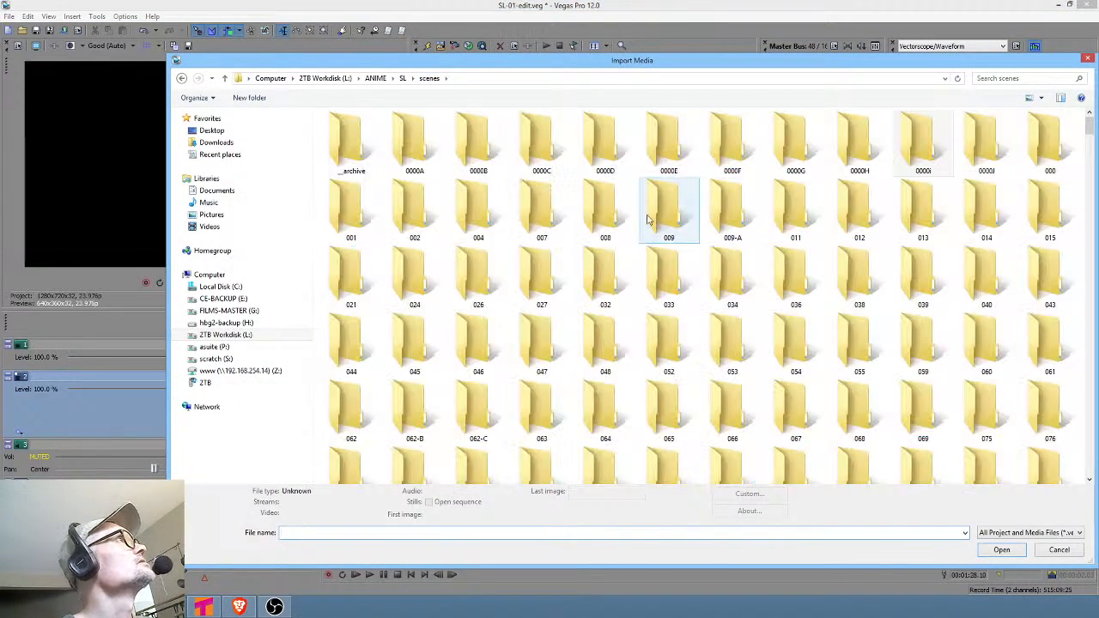
{"action": "double_click", "coordinate": [986, 150]}
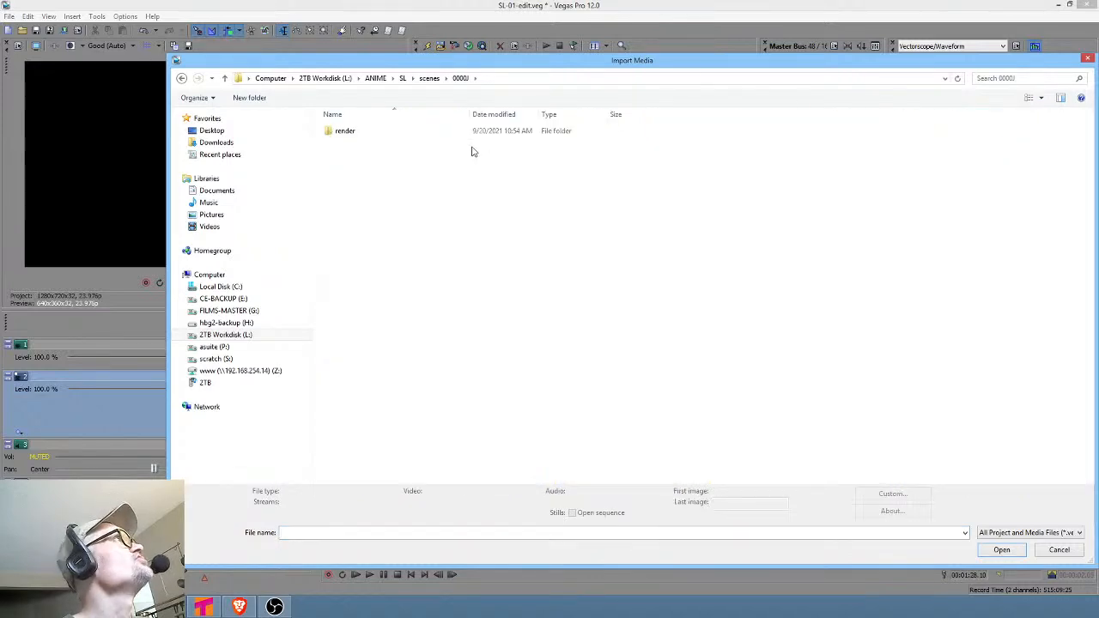
{"action": "double_click", "coordinate": [368, 131]}
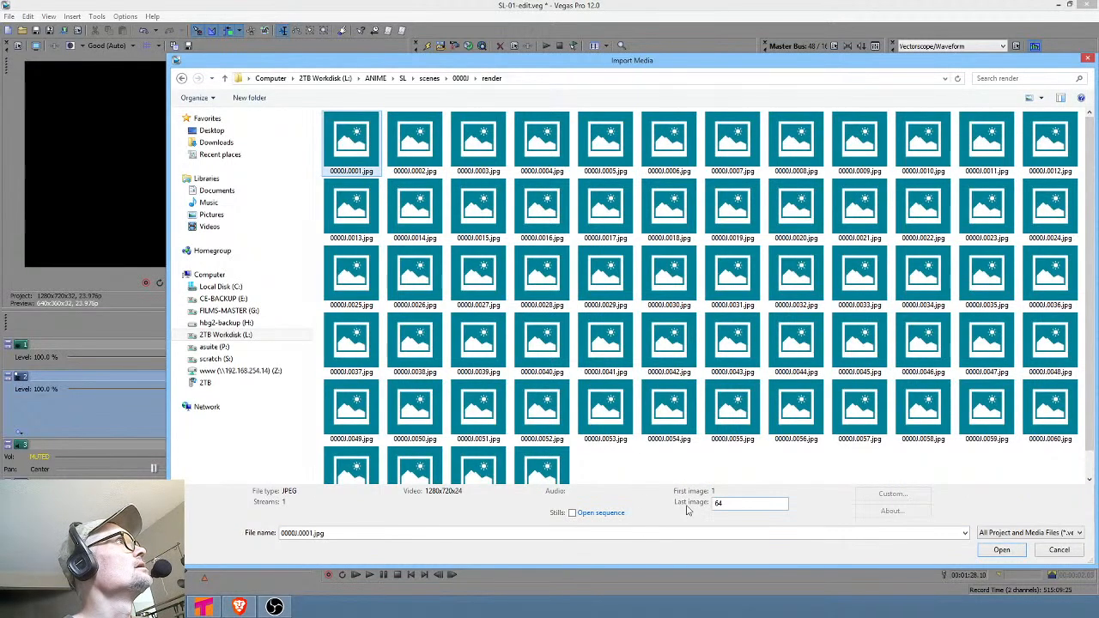
{"action": "left_click", "coordinate": [573, 513]}
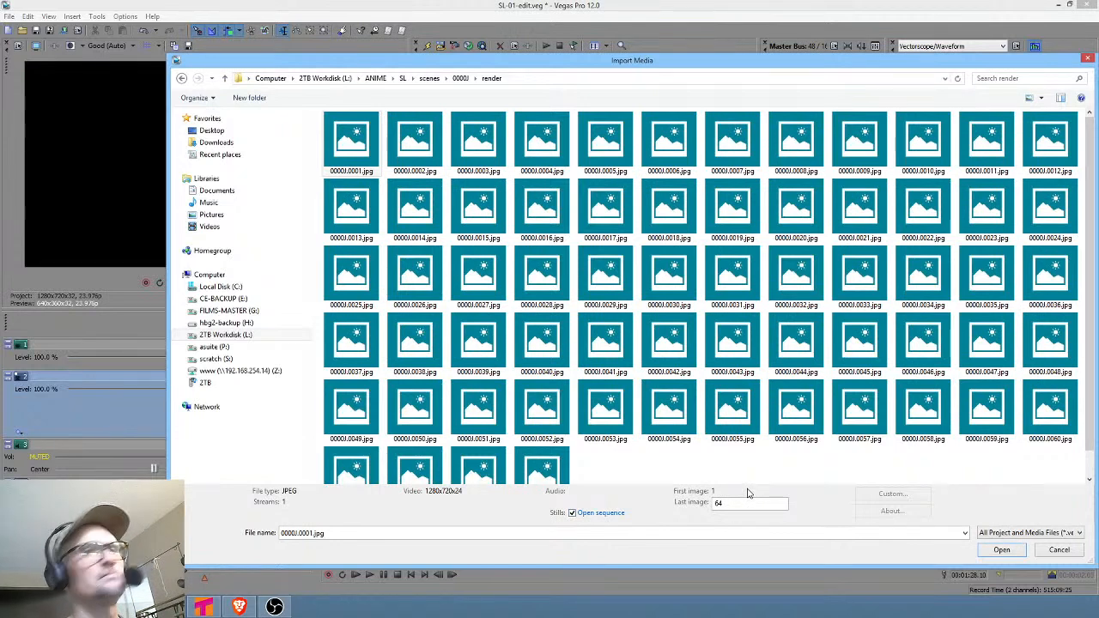
{"action": "key", "text": "alt+Tab"}
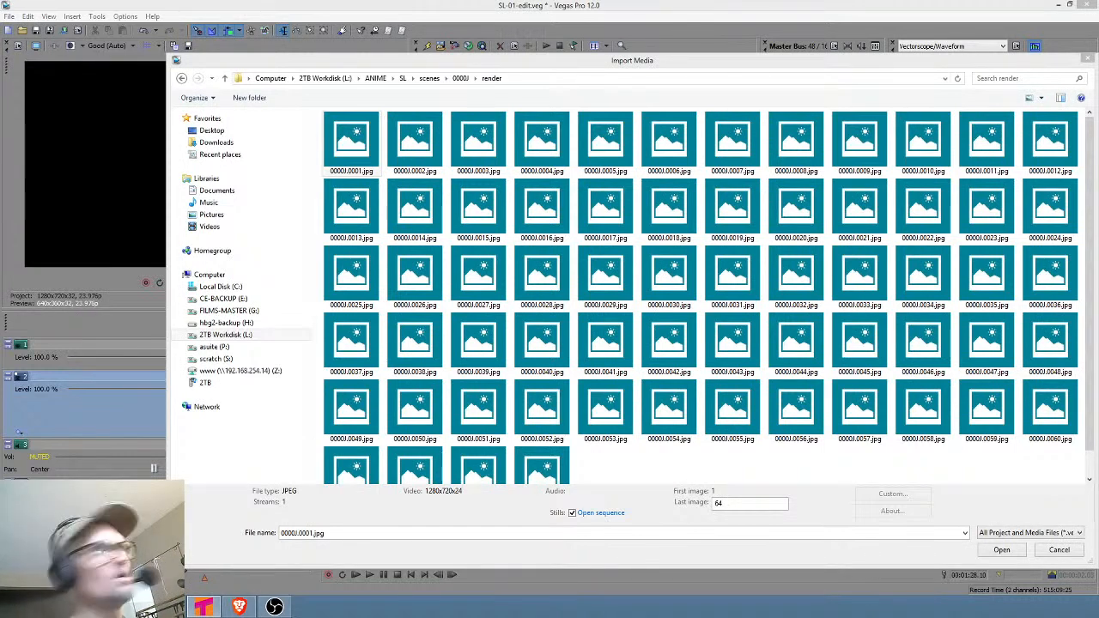
{"action": "left_click_drag", "start_coordinate": [729, 502], "coordinate": [697, 504]}
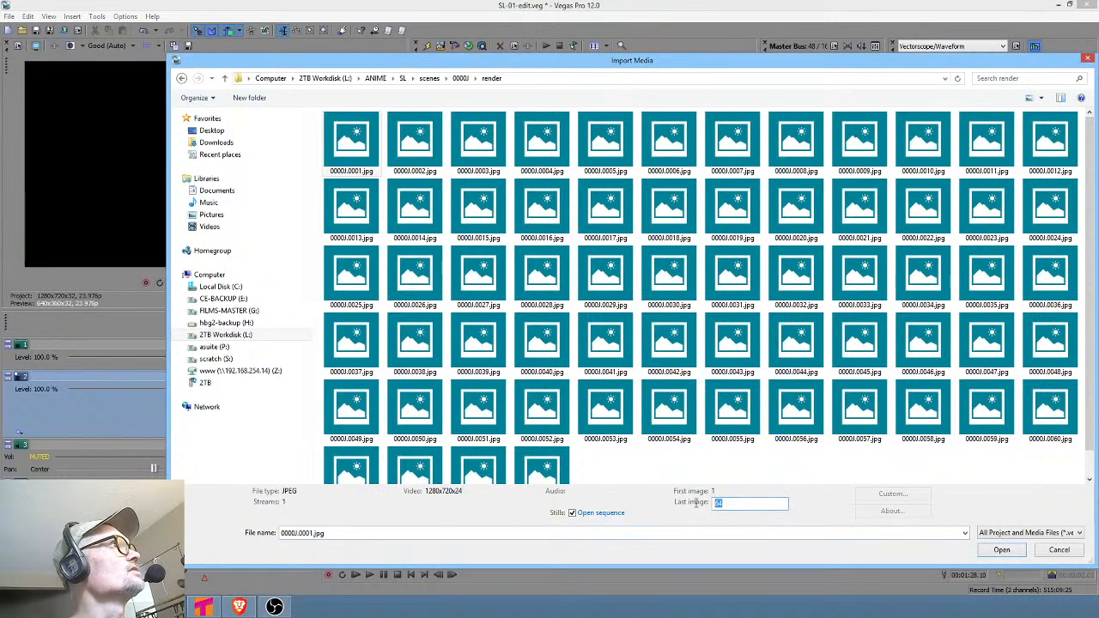
{"action": "type", "text": "2"}
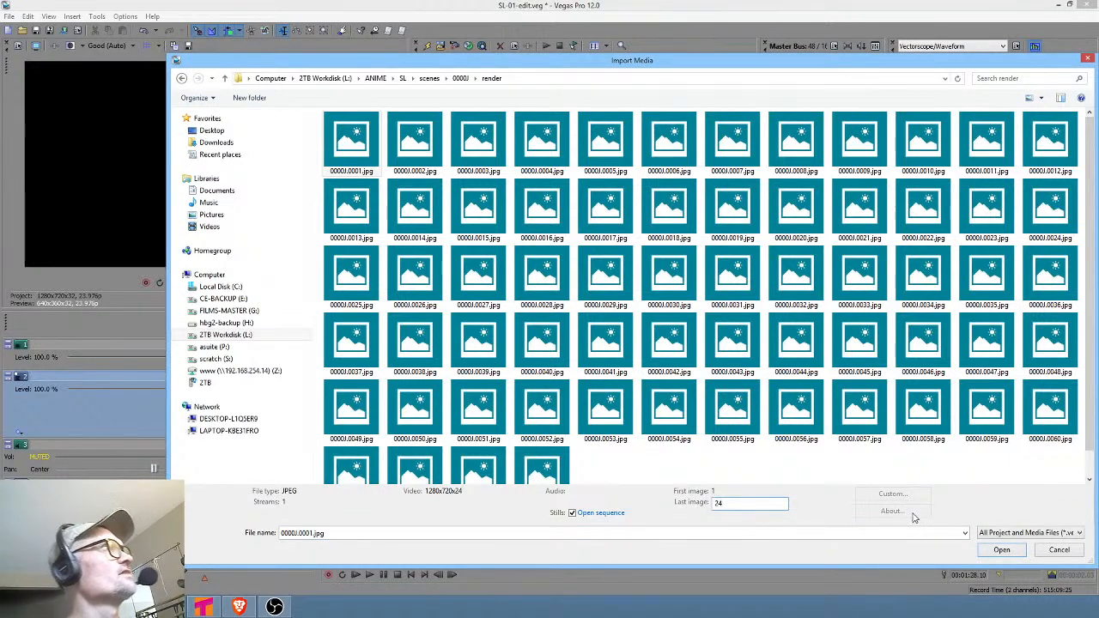
{"action": "left_click", "coordinate": [1001, 550]}
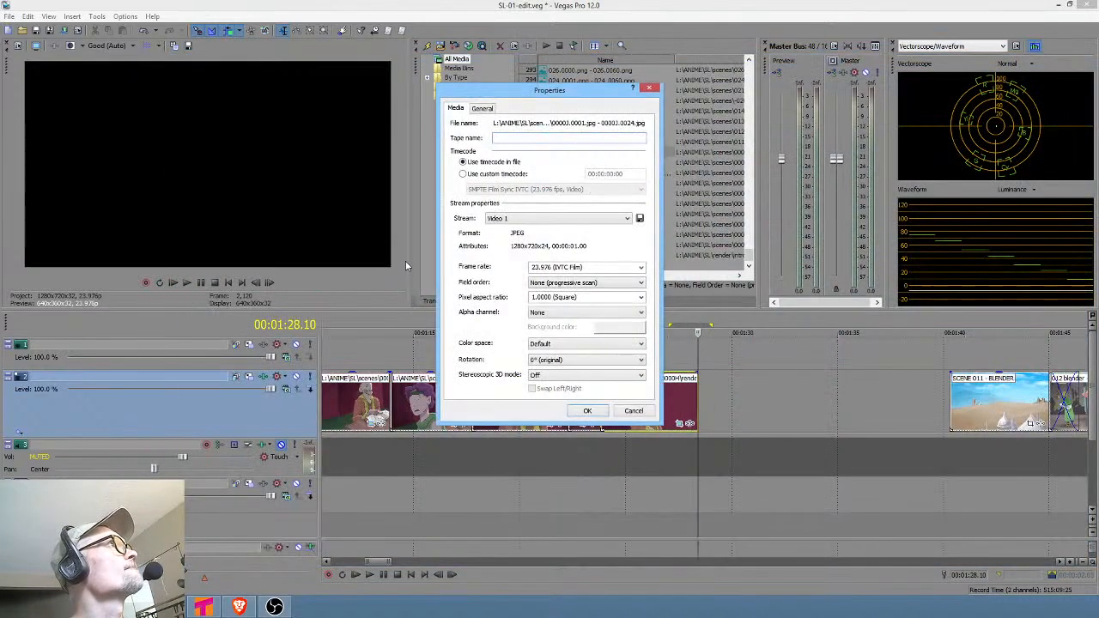
Set the imported 0000J sequence's frame rate to 8 fps.
{"action": "left_click", "coordinate": [614, 270]}
{"action": "type", "text": "8"}
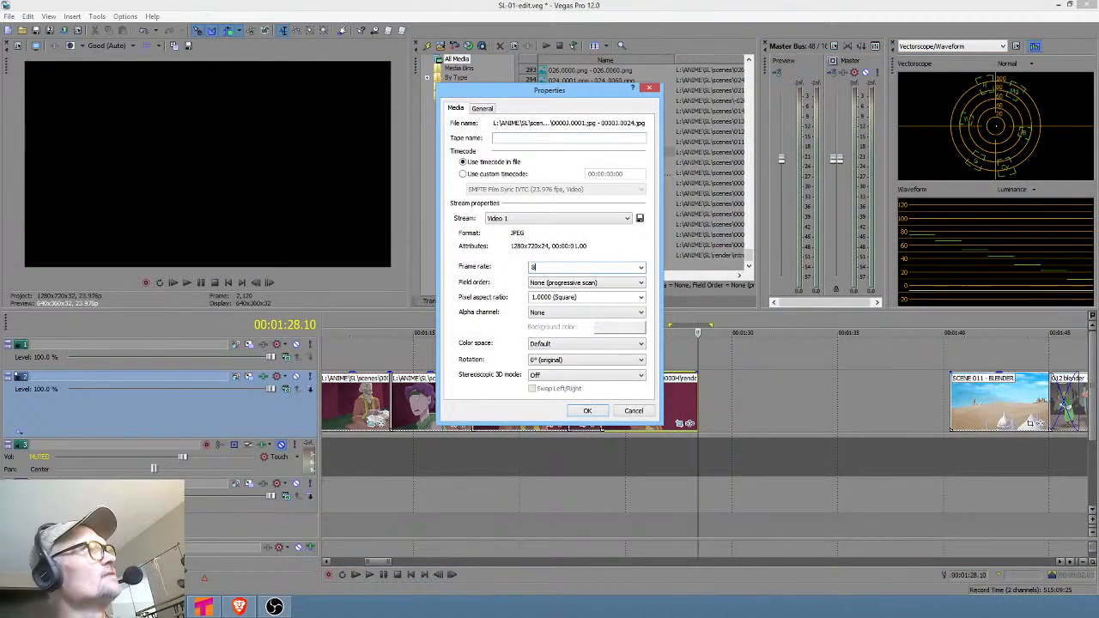
{"action": "left_click", "coordinate": [589, 411]}
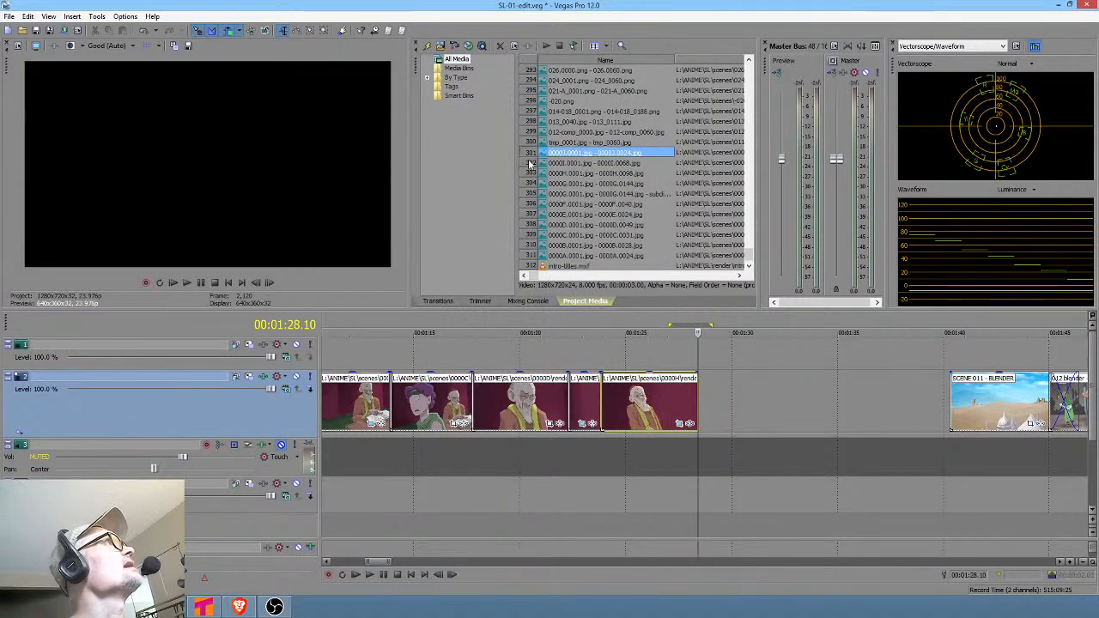
Place the 0000J sequence directly after the 0000H clip and set its event properties to Disable resample.
{"action": "left_click_drag", "start_coordinate": [593, 151], "coordinate": [707, 406]}
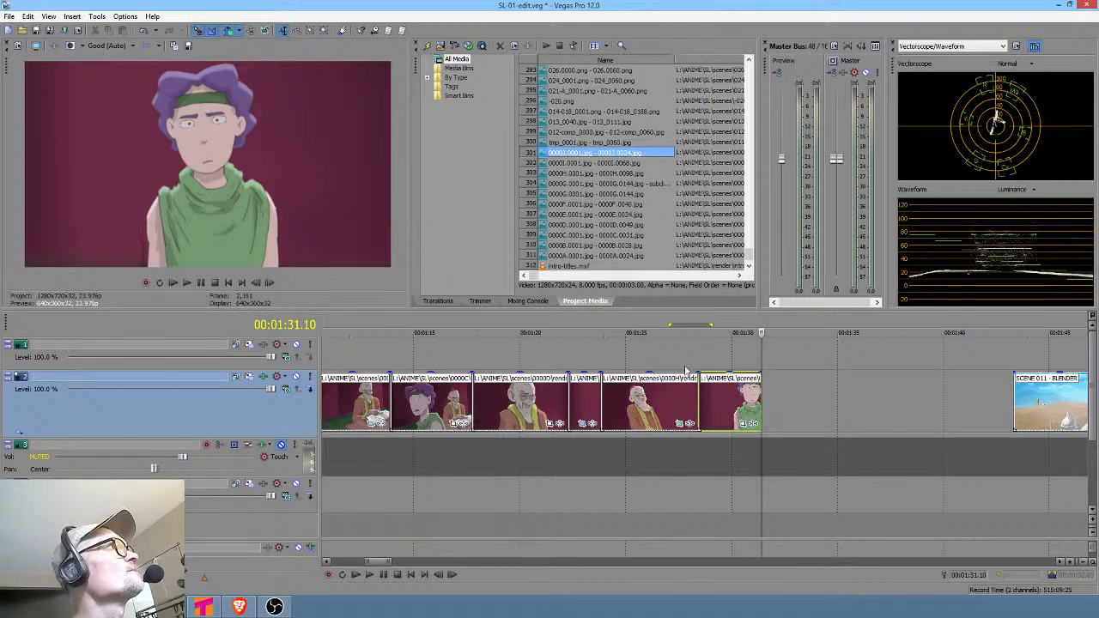
{"action": "left_click_drag", "start_coordinate": [666, 365], "coordinate": [702, 364]}
{"action": "right_click", "coordinate": [738, 391]}
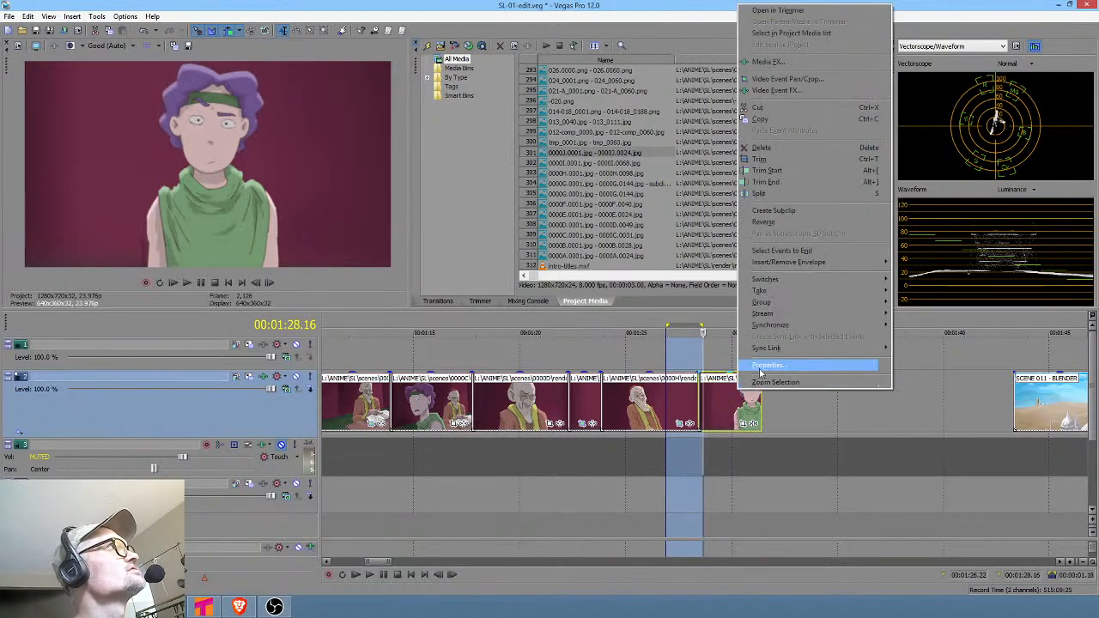
{"action": "left_click", "coordinate": [760, 368]}
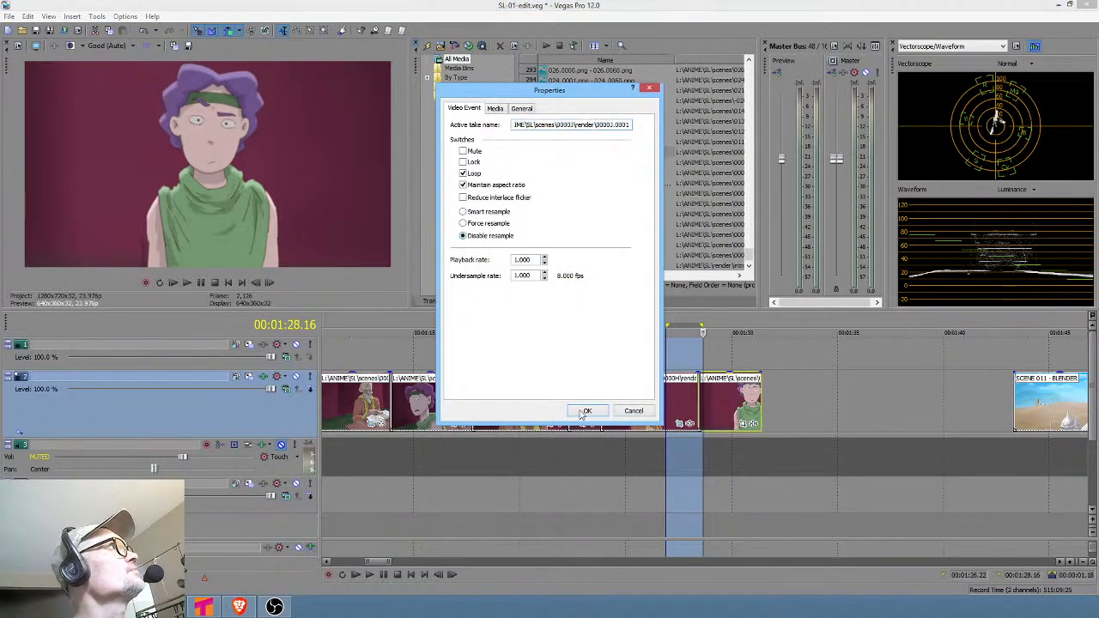
{"action": "left_click", "coordinate": [584, 411]}
Play the edit from the end of the intro titles and review the transition from the 0000H clip to 0000J.
{"action": "scroll", "coordinate": [658, 437], "scroll_direction": "down", "scroll_amount": 2}
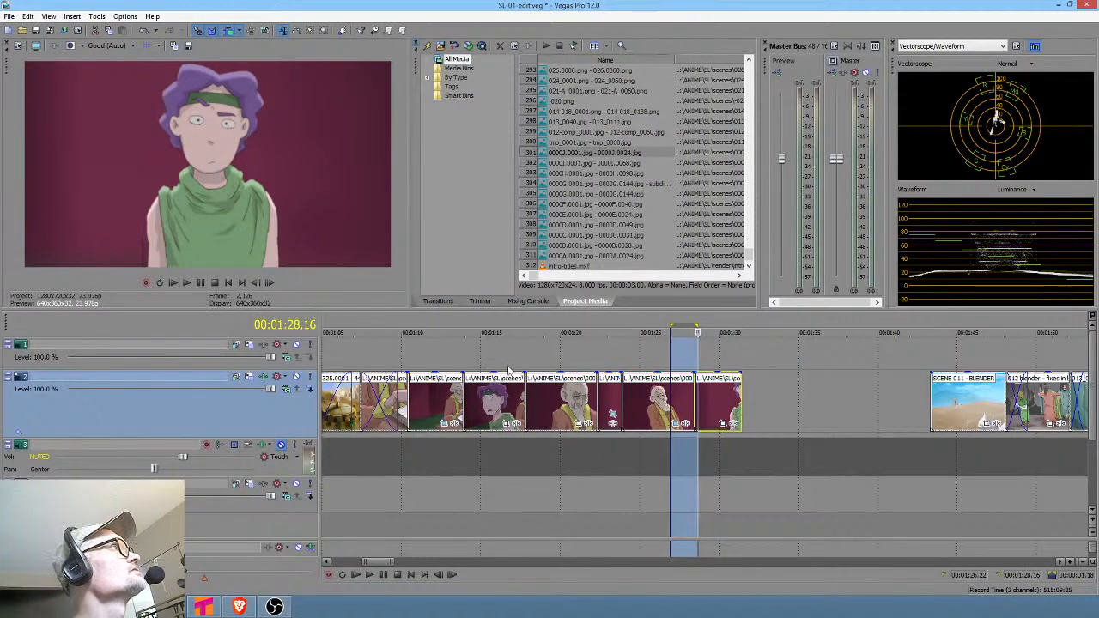
{"action": "scroll", "coordinate": [509, 371], "scroll_direction": "left", "scroll_amount": 2}
{"action": "left_click", "coordinate": [400, 345]}
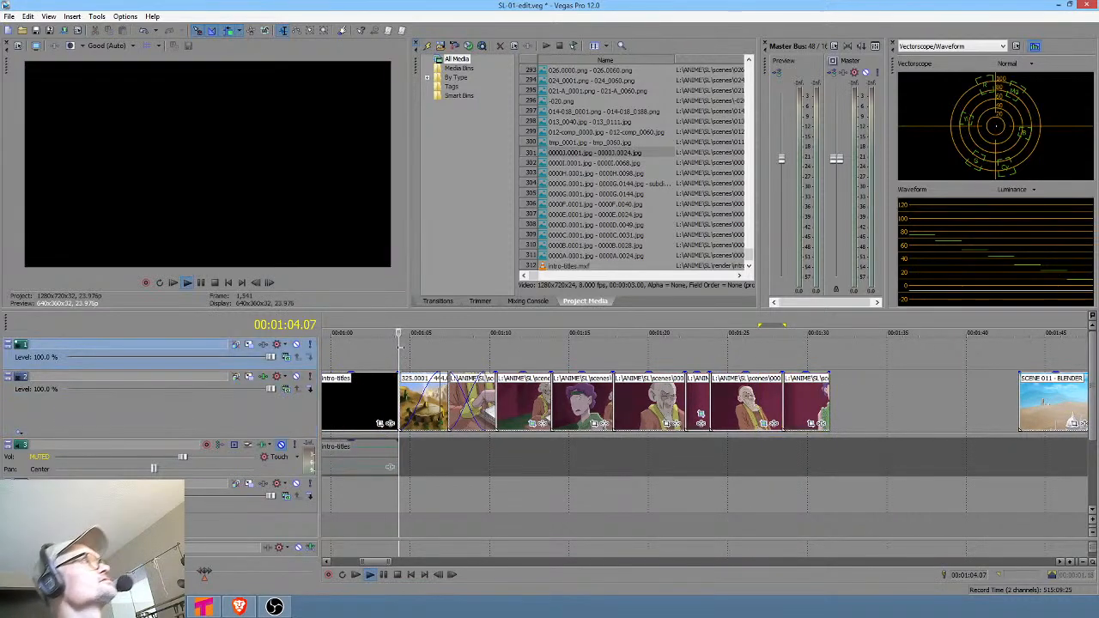
{"action": "key", "text": "space"}
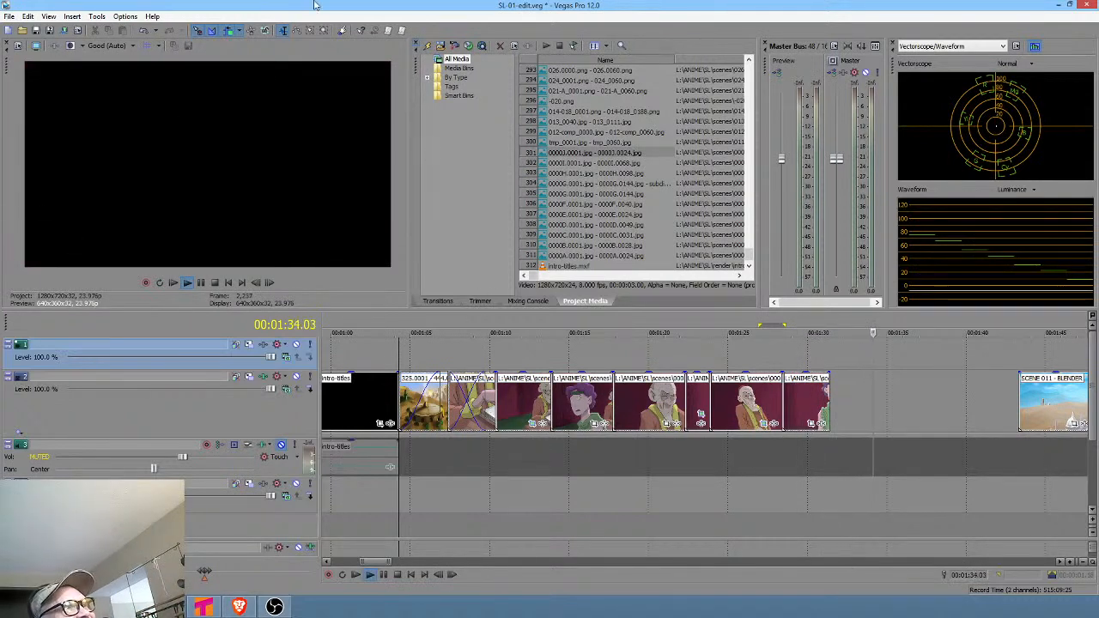
{"action": "left_click", "coordinate": [798, 353]}
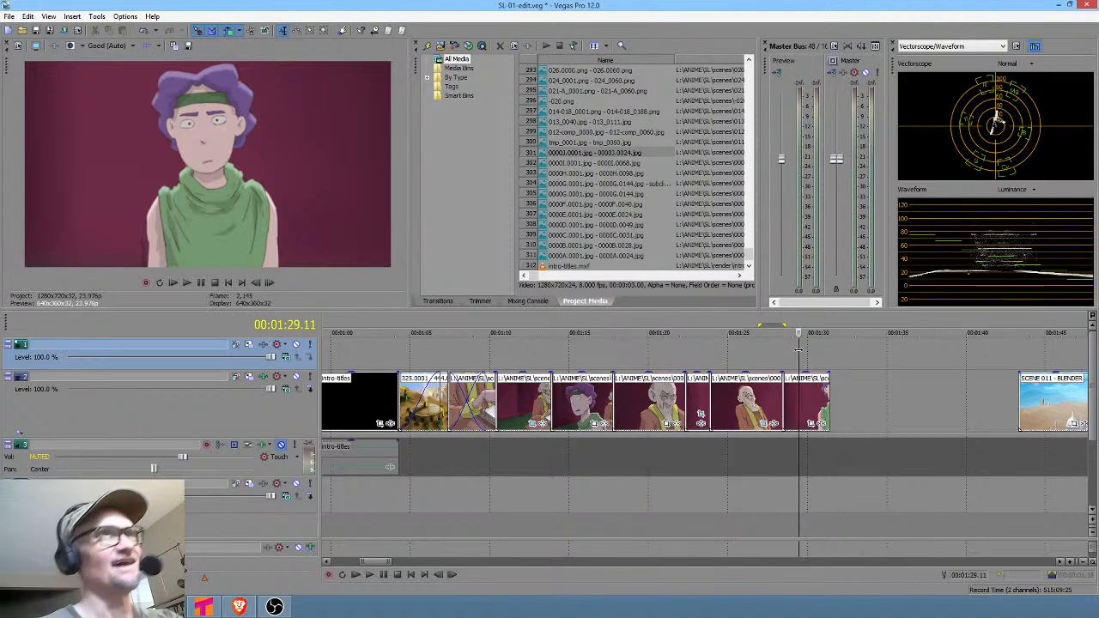
{"action": "left_click_drag", "start_coordinate": [737, 346], "coordinate": [795, 349]}
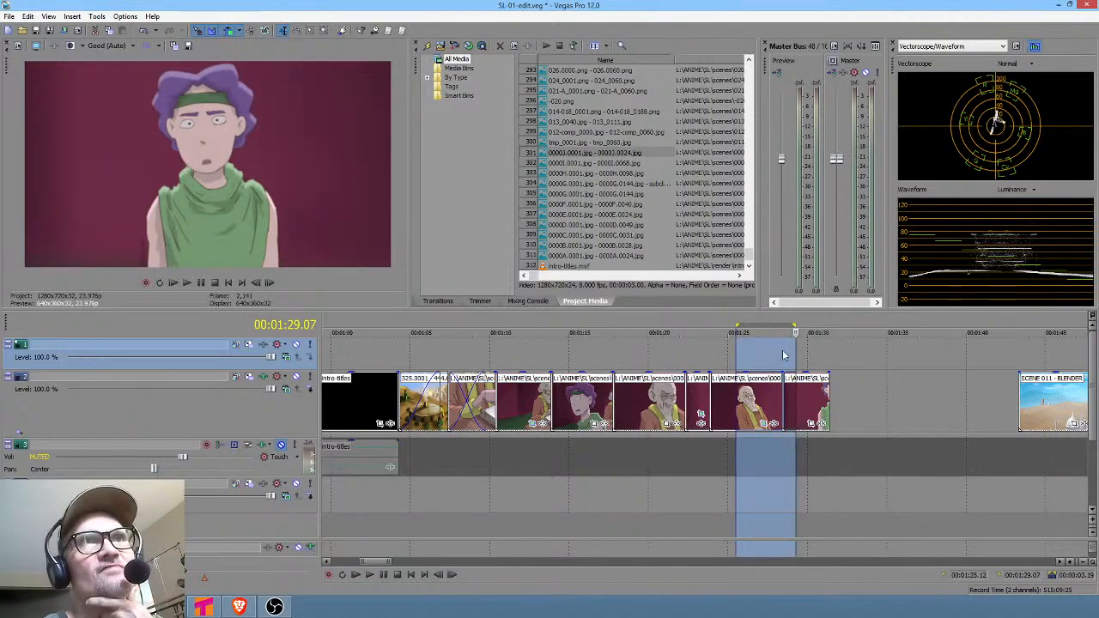